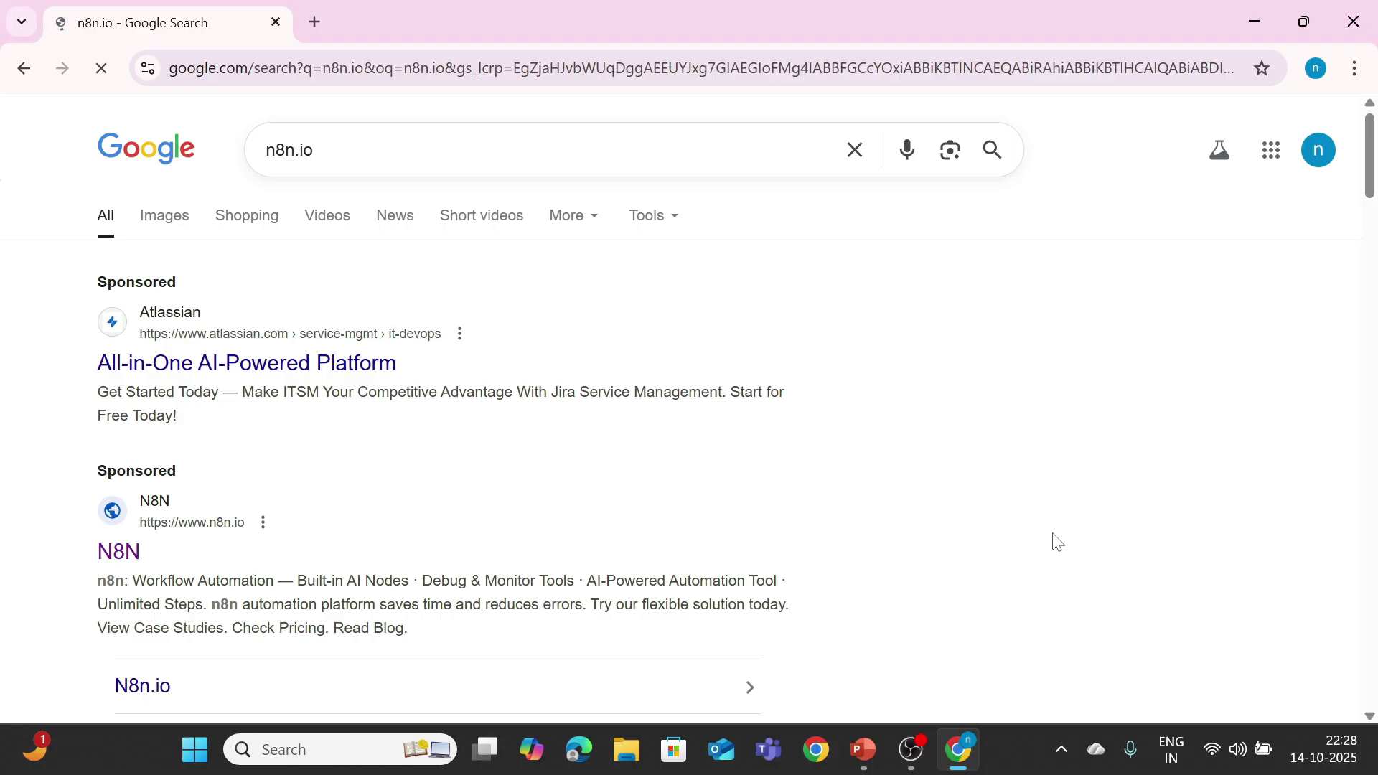
Step: Open the n8n site from the sponsored search result and bring up the n8n Cloud registration form
click(117, 562)
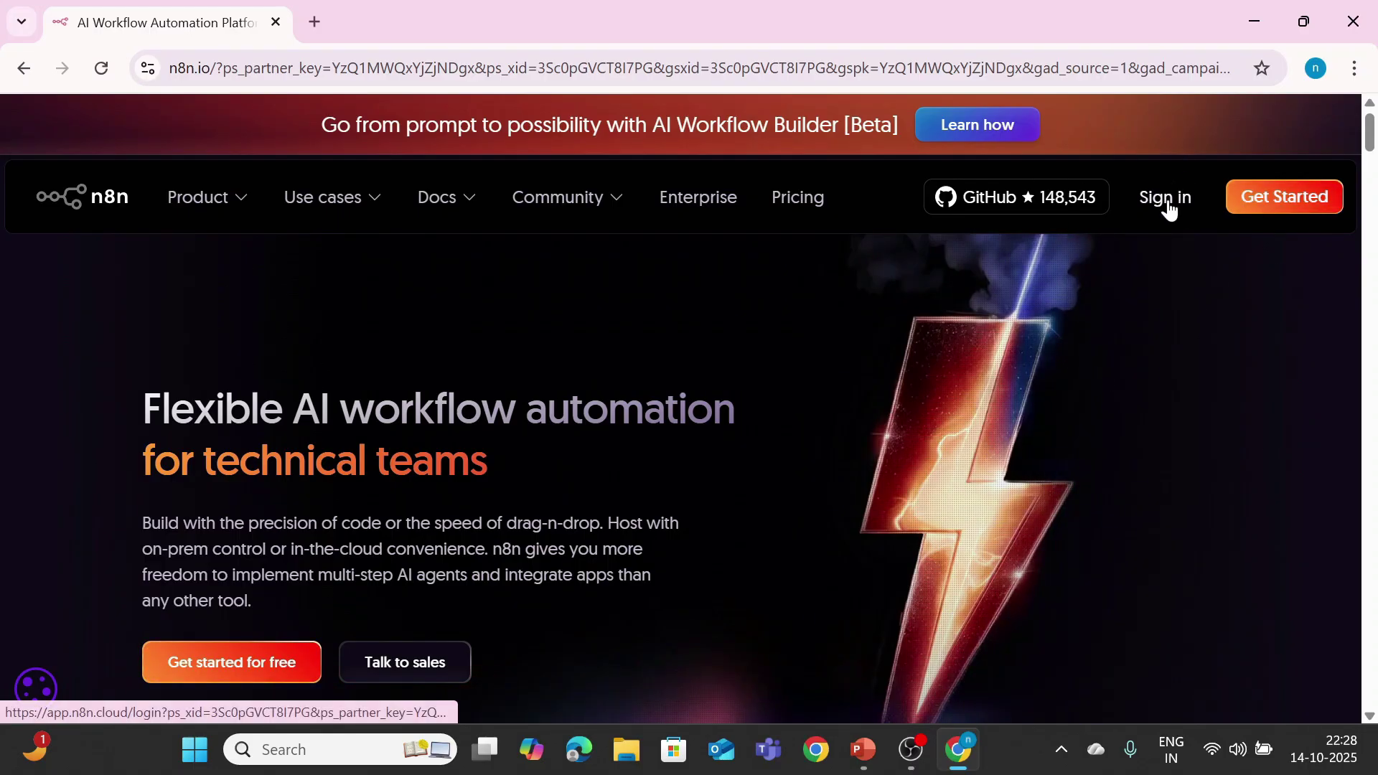
click(1246, 202)
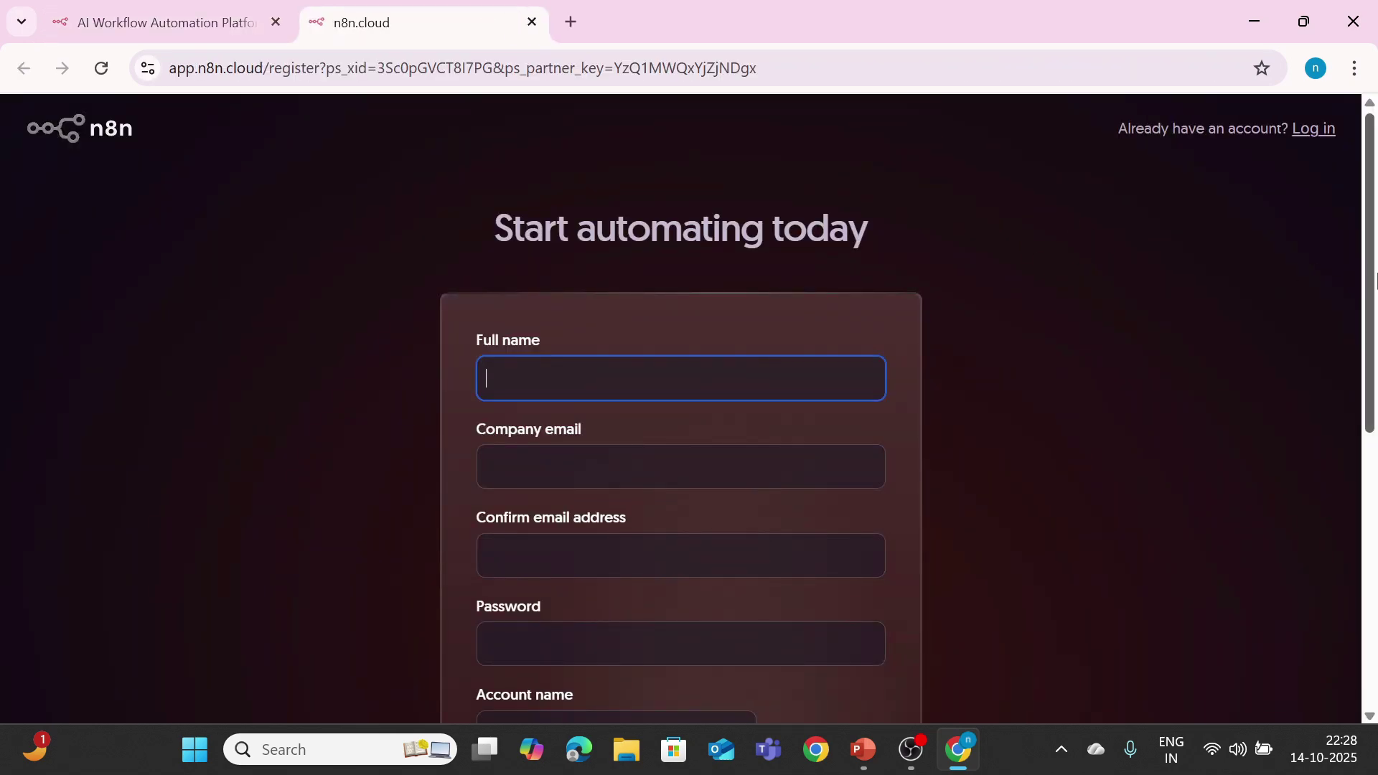
Step: Enter the full name, then the company email and its confirmation
scroll(1376, 280, down, 1)
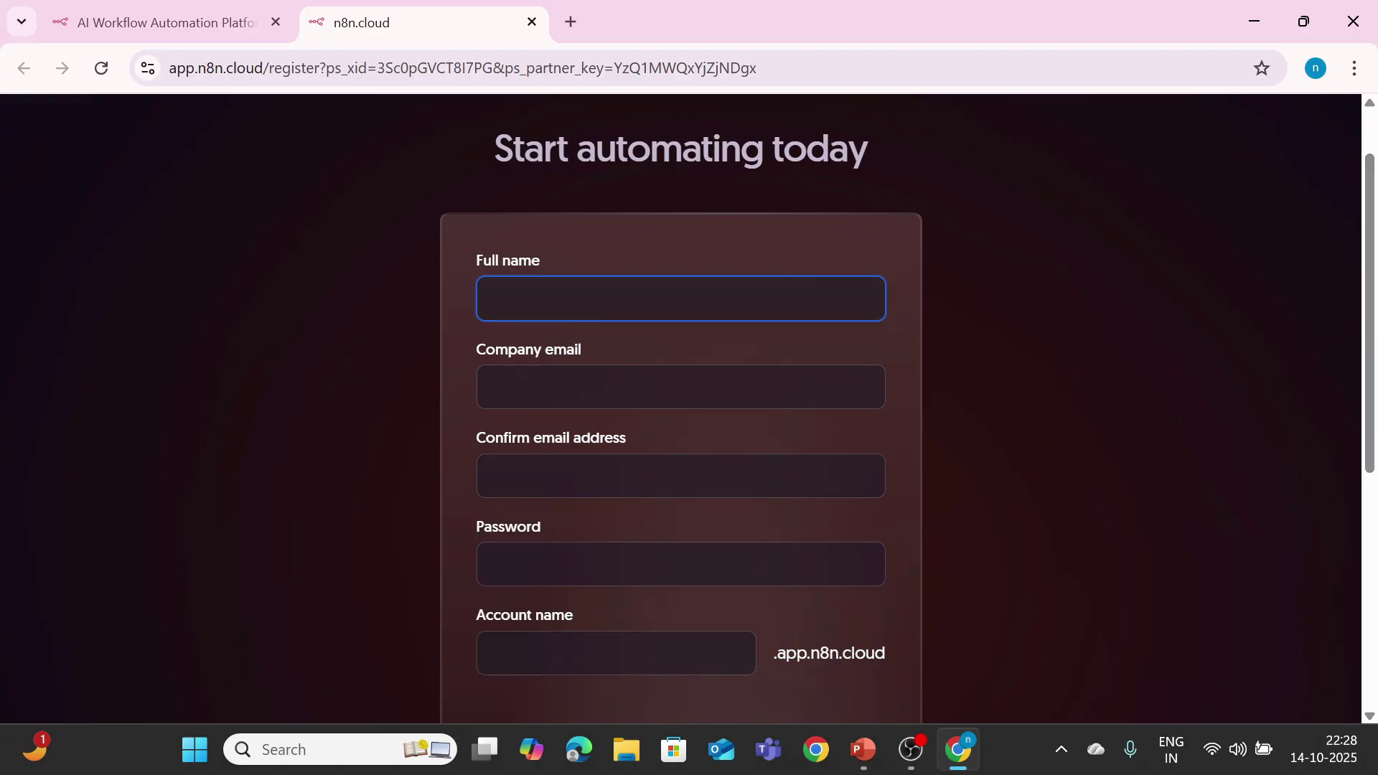
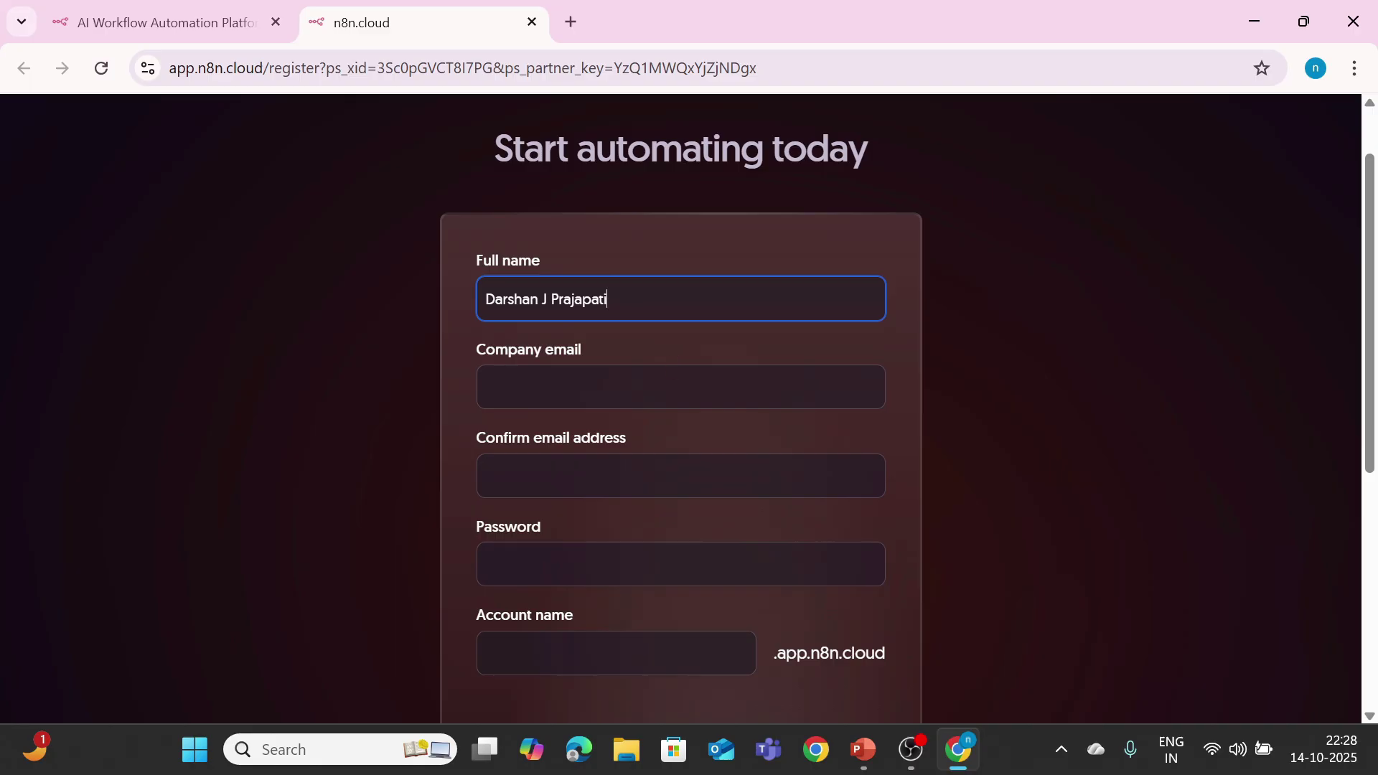
key(Tab)
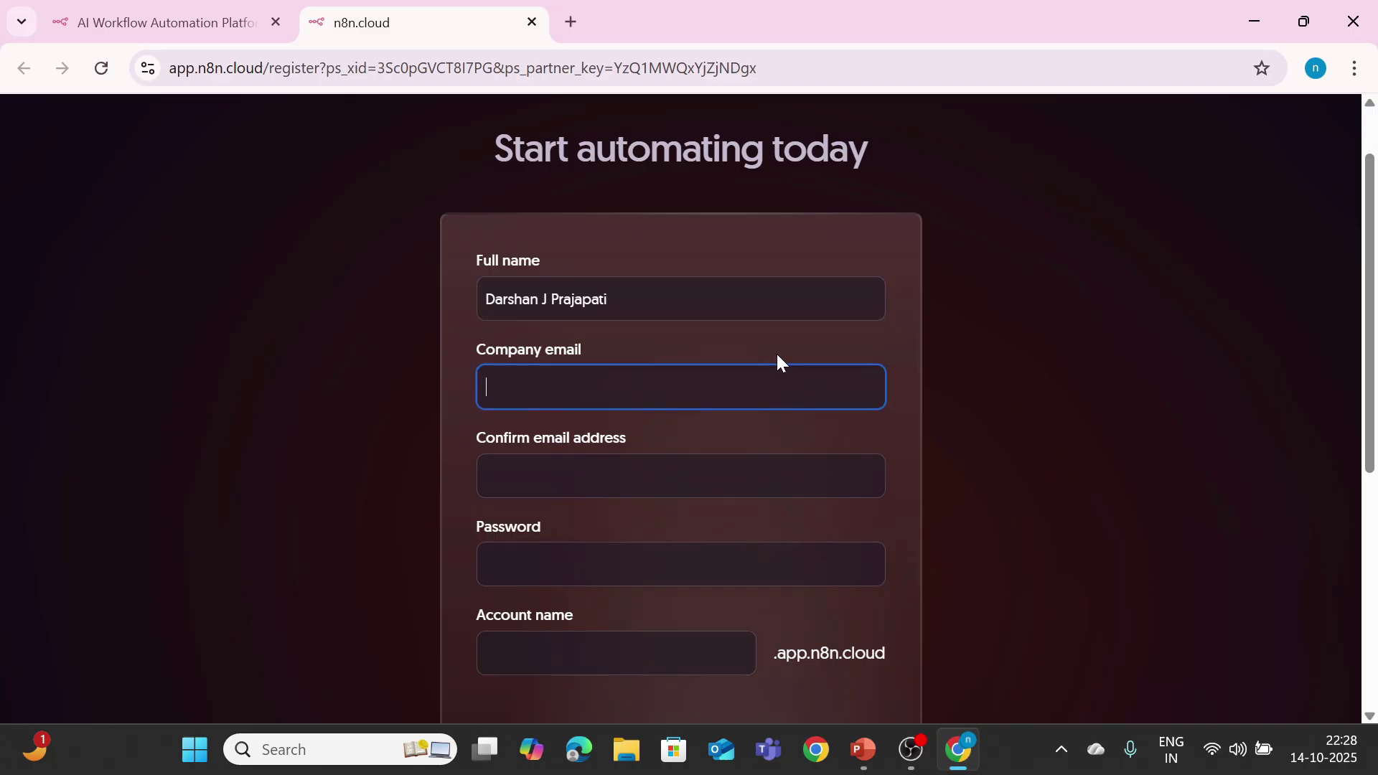
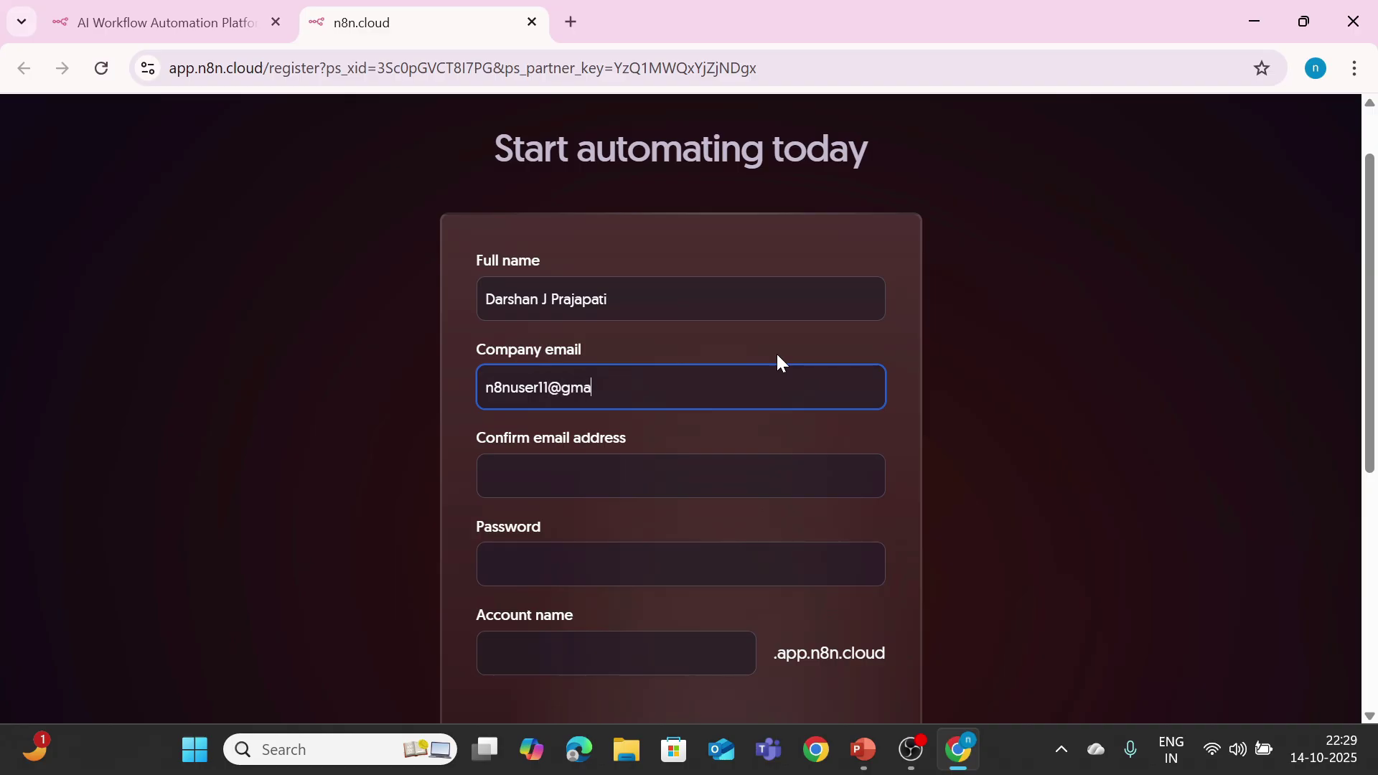
key(Tab)
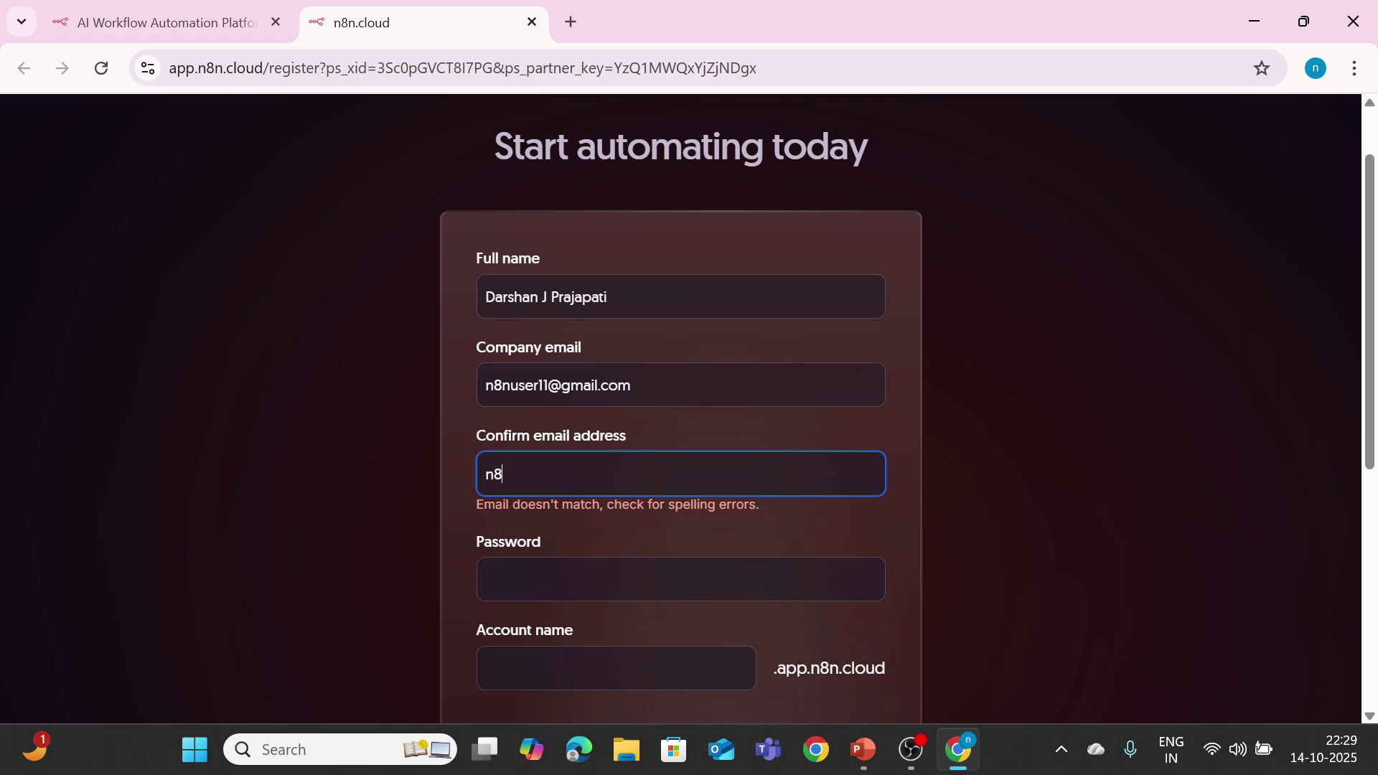
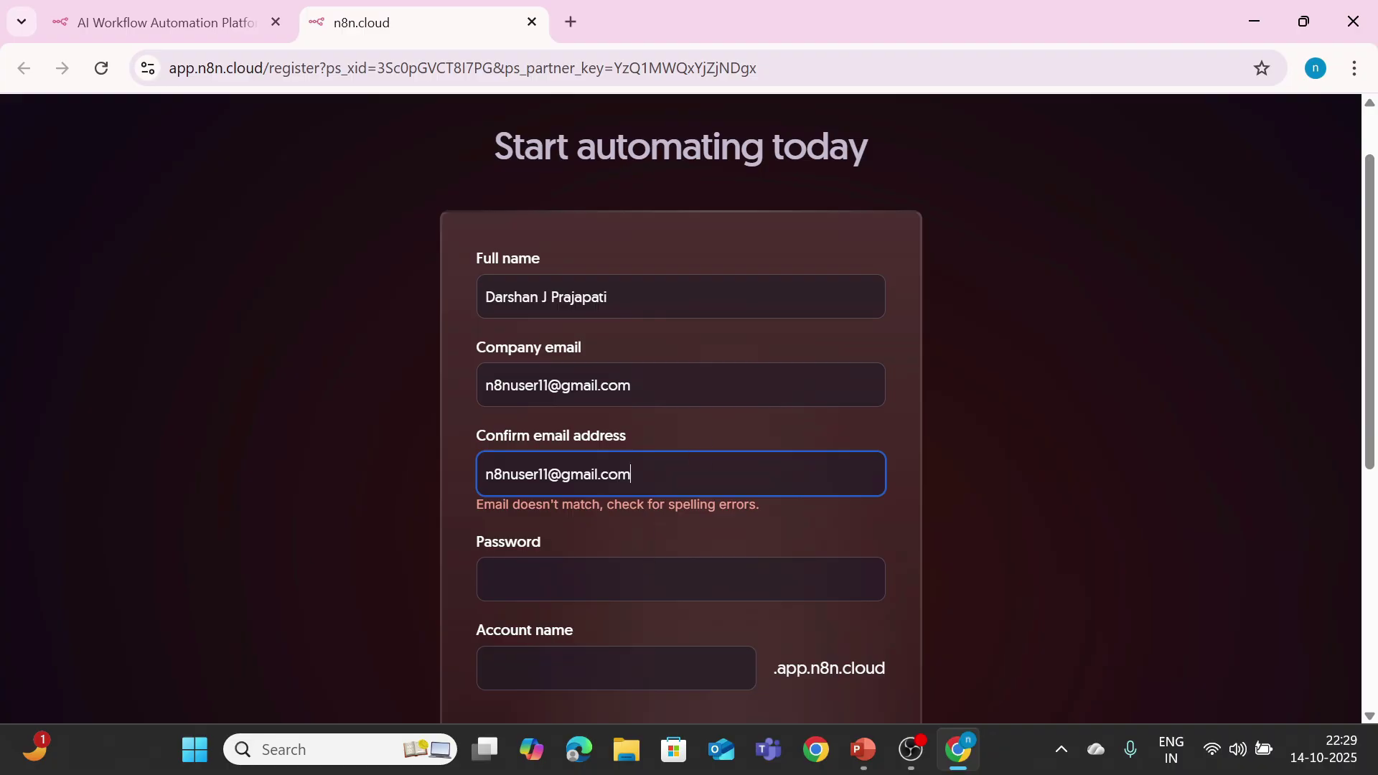
Step: Set a self-chosen password and account name, opt into the newsletter, and start the 14-day trial
key(Tab)
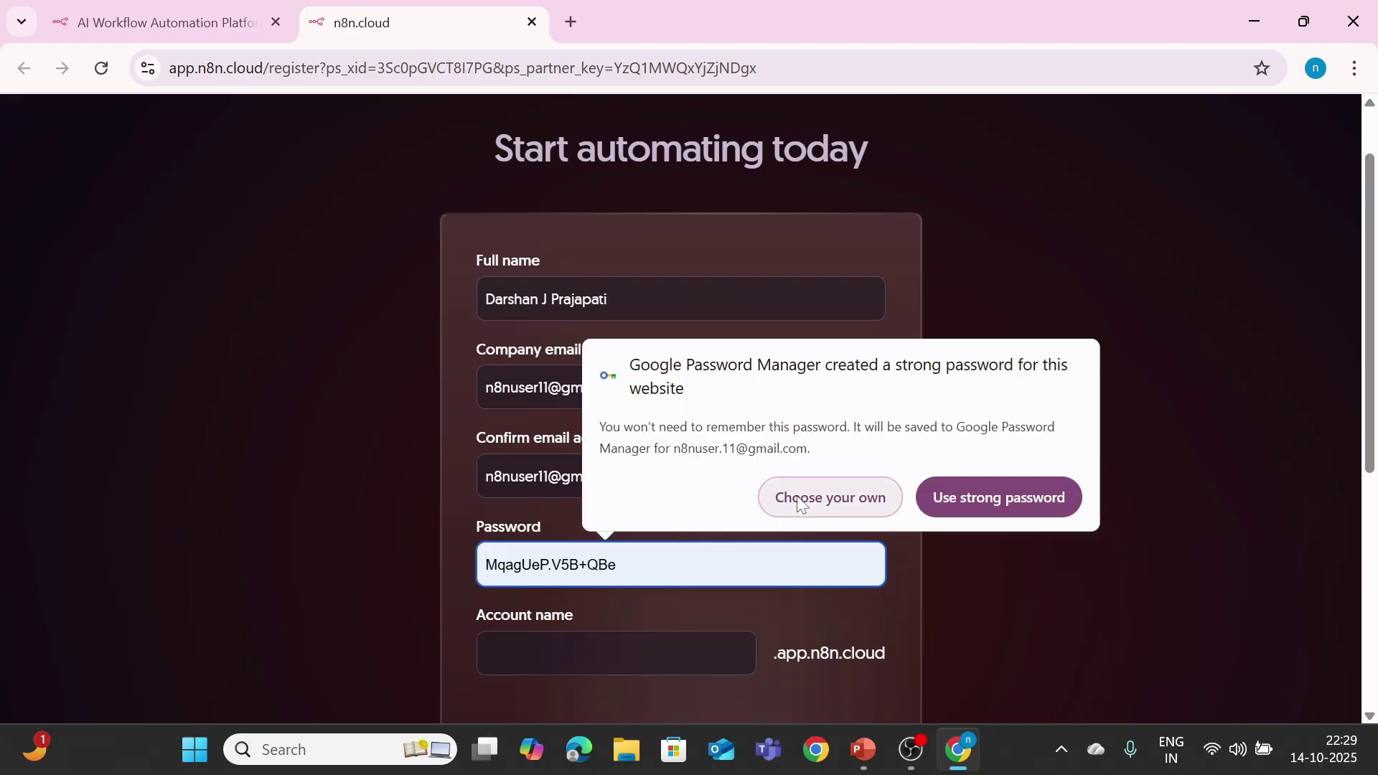
click(802, 504)
text(•••••)
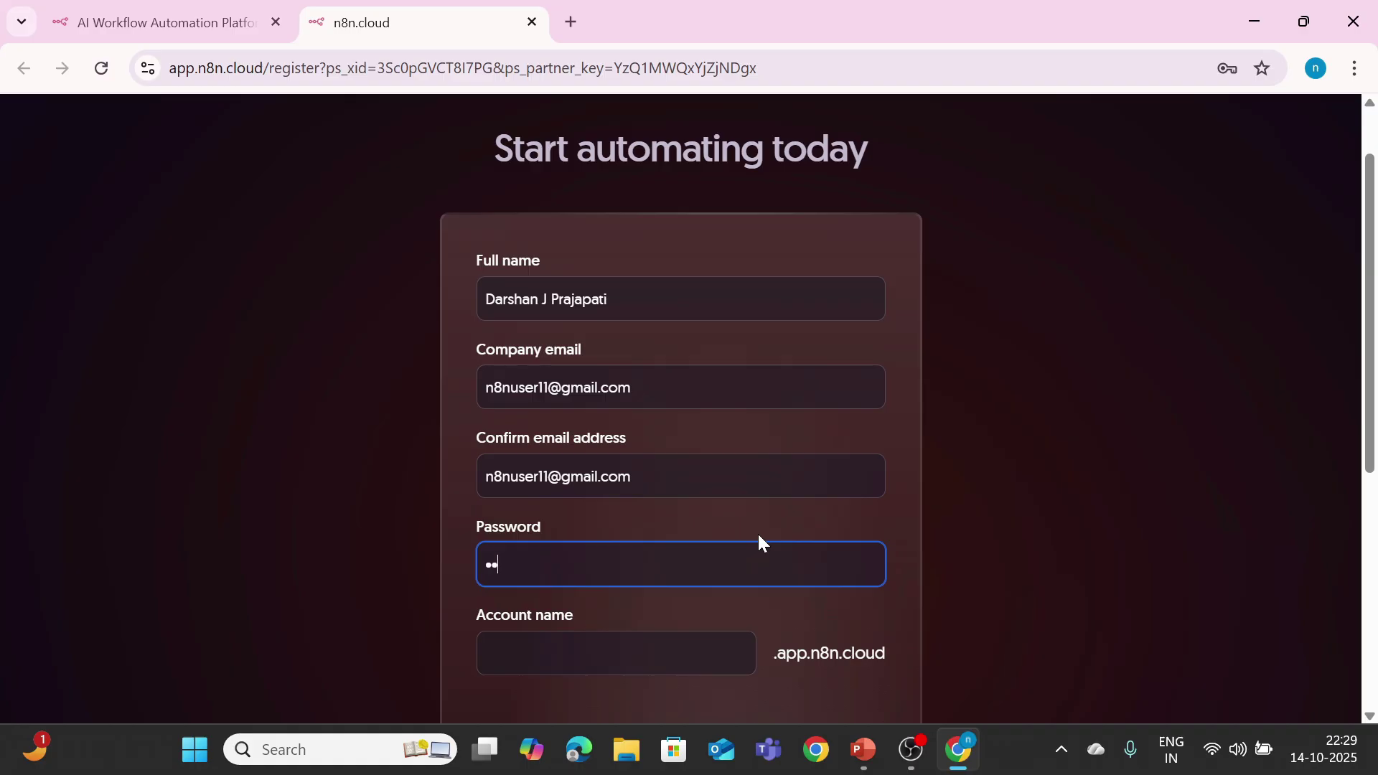
text(•••••)
key(Tab)
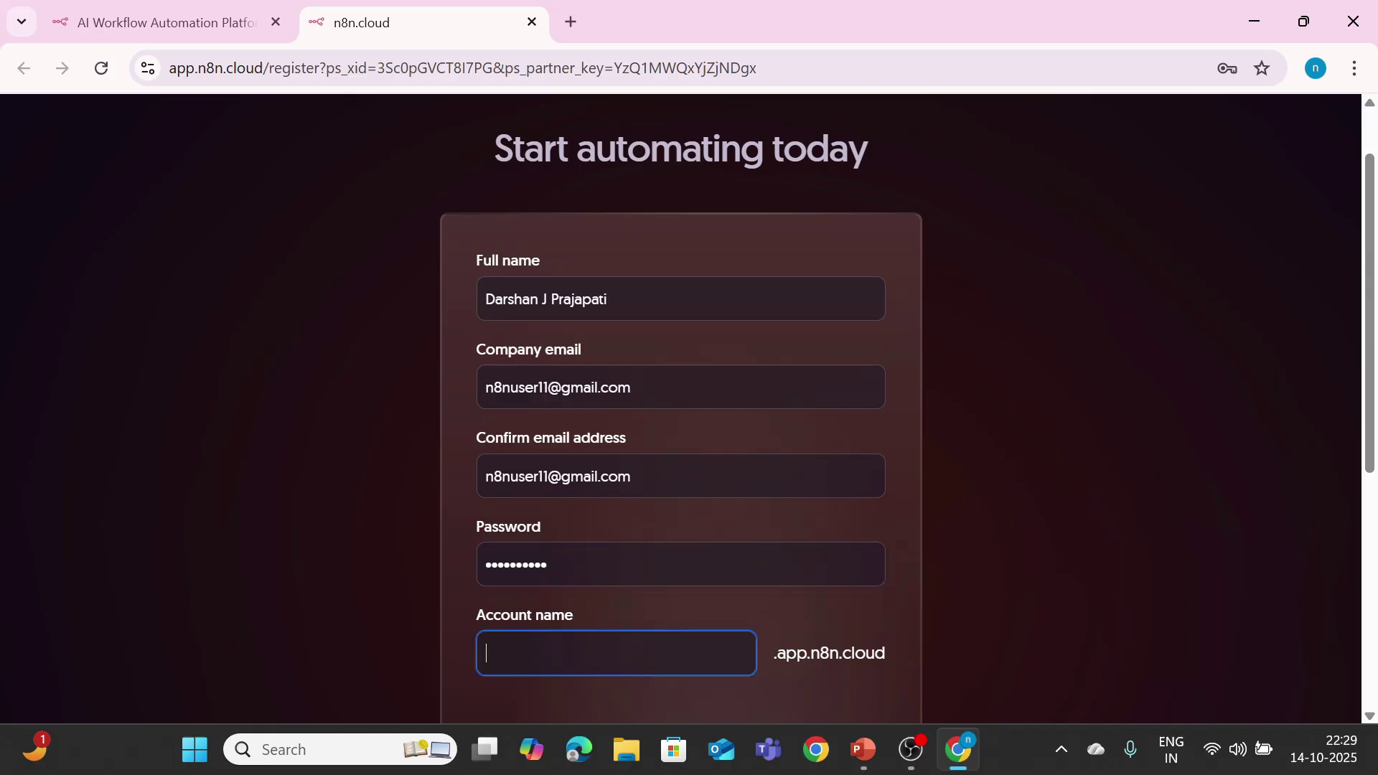
text(n8nuser30)
scroll(911, 495, down, 6)
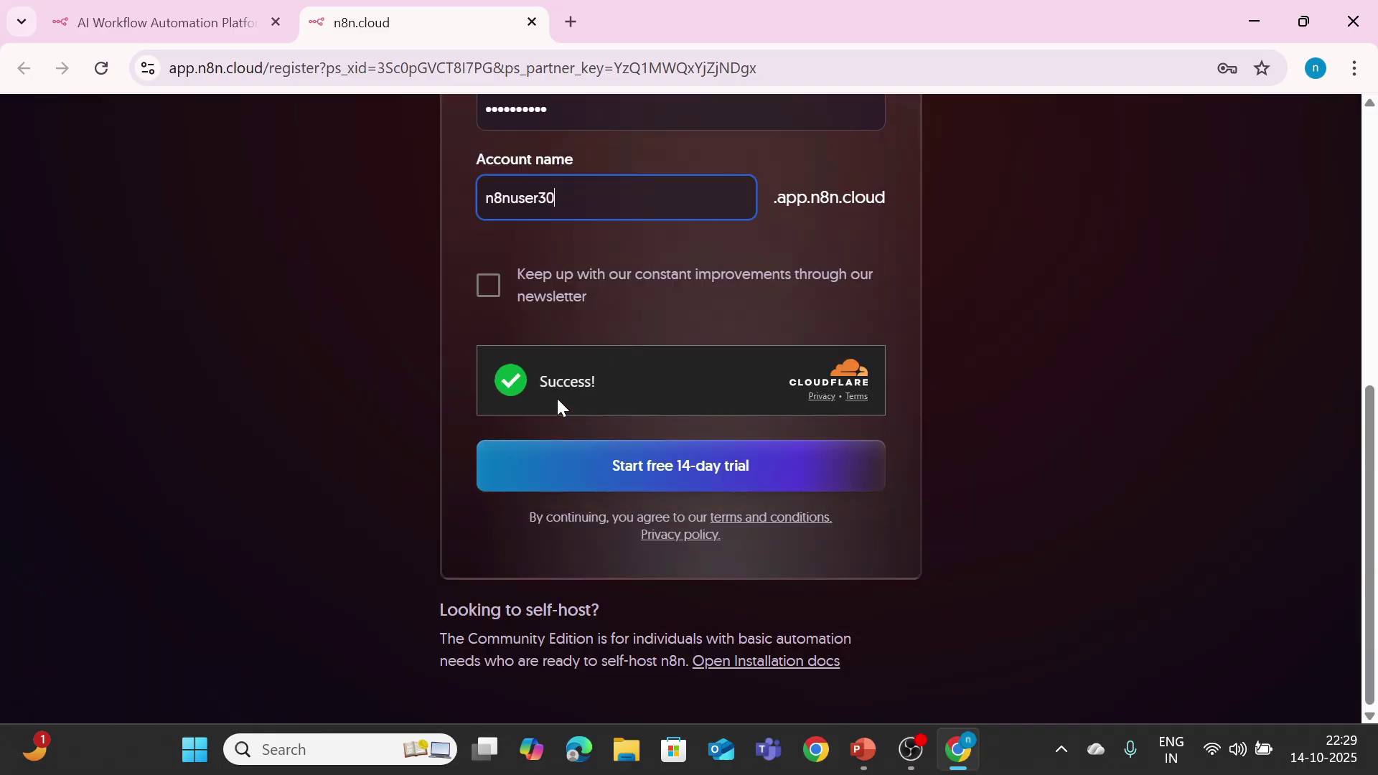
click(485, 291)
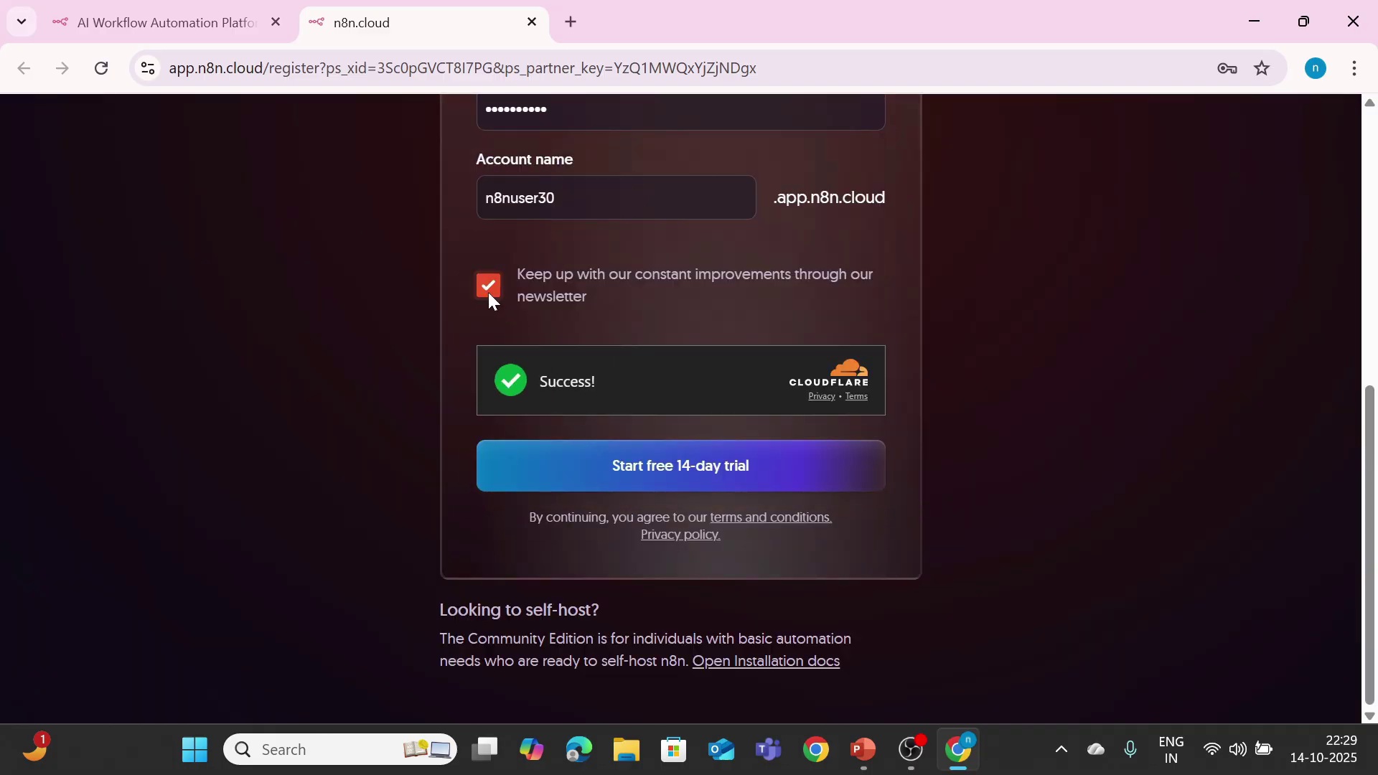
click(660, 473)
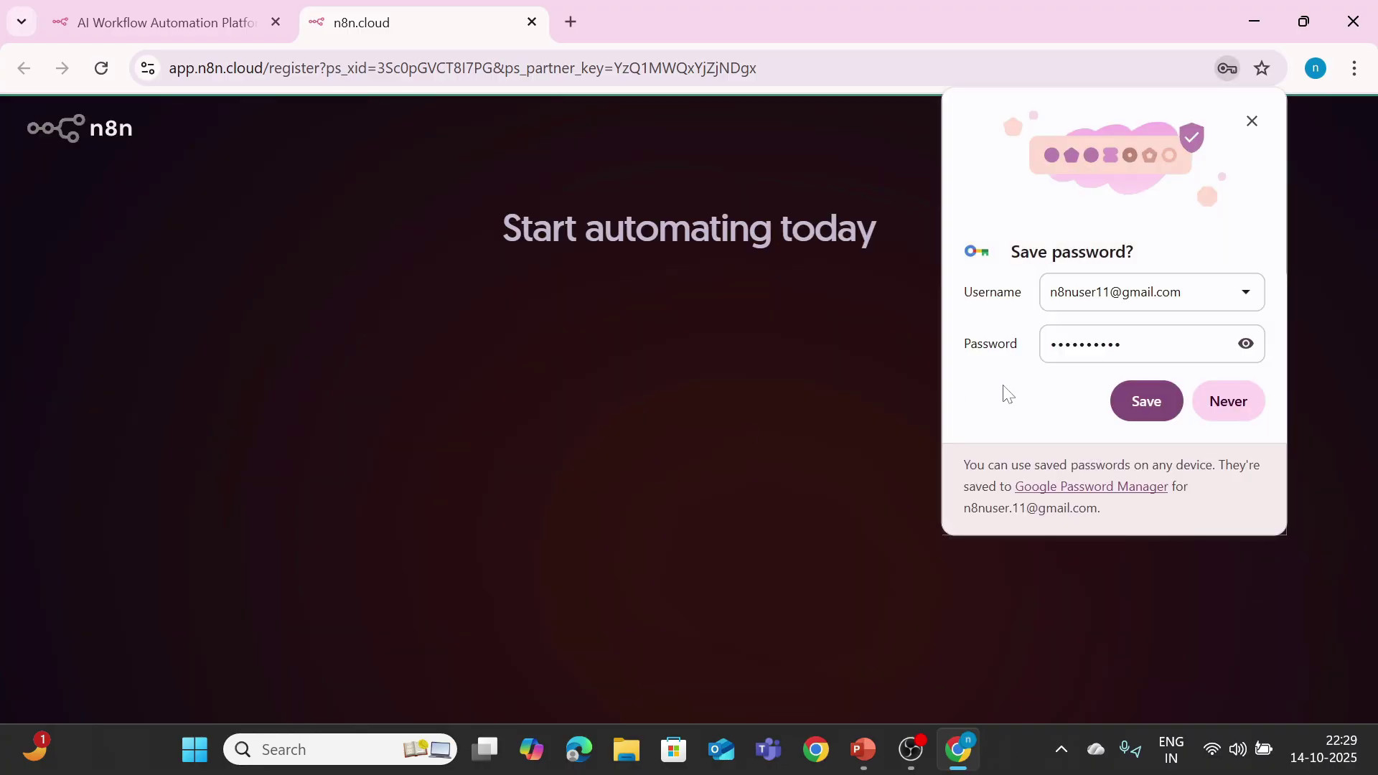
Step: Decline saving the password, then answer company size 'Only me' and team 'IT'
click(1238, 400)
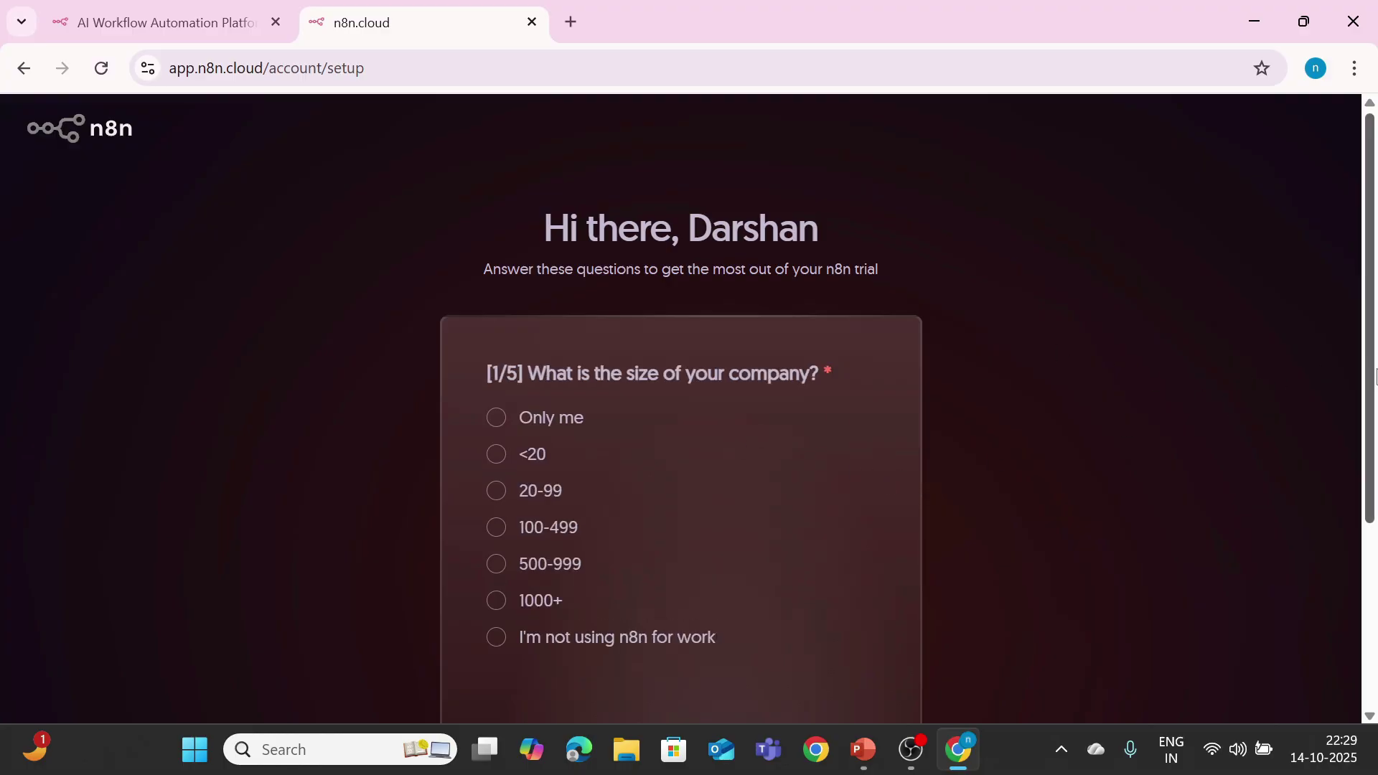
scroll(1375, 377, down, 2)
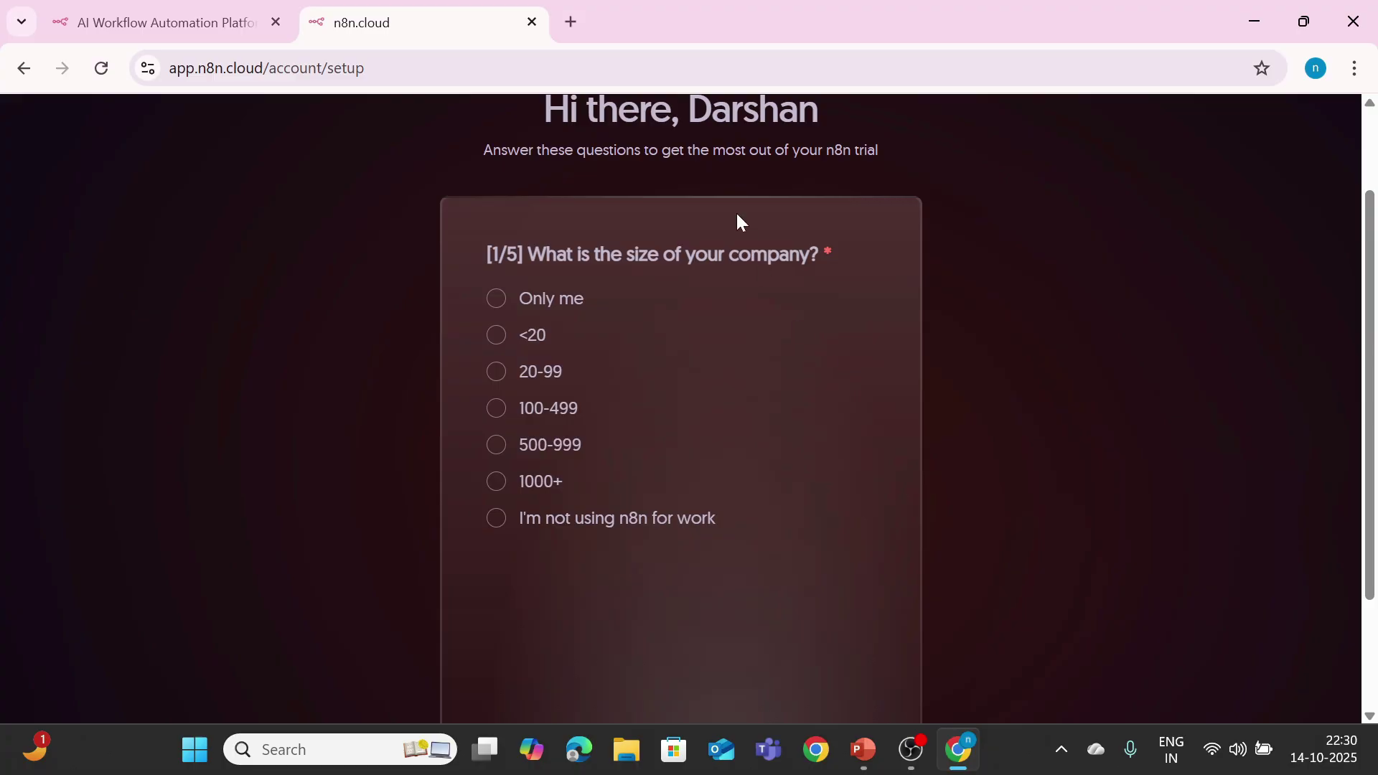
click(499, 310)
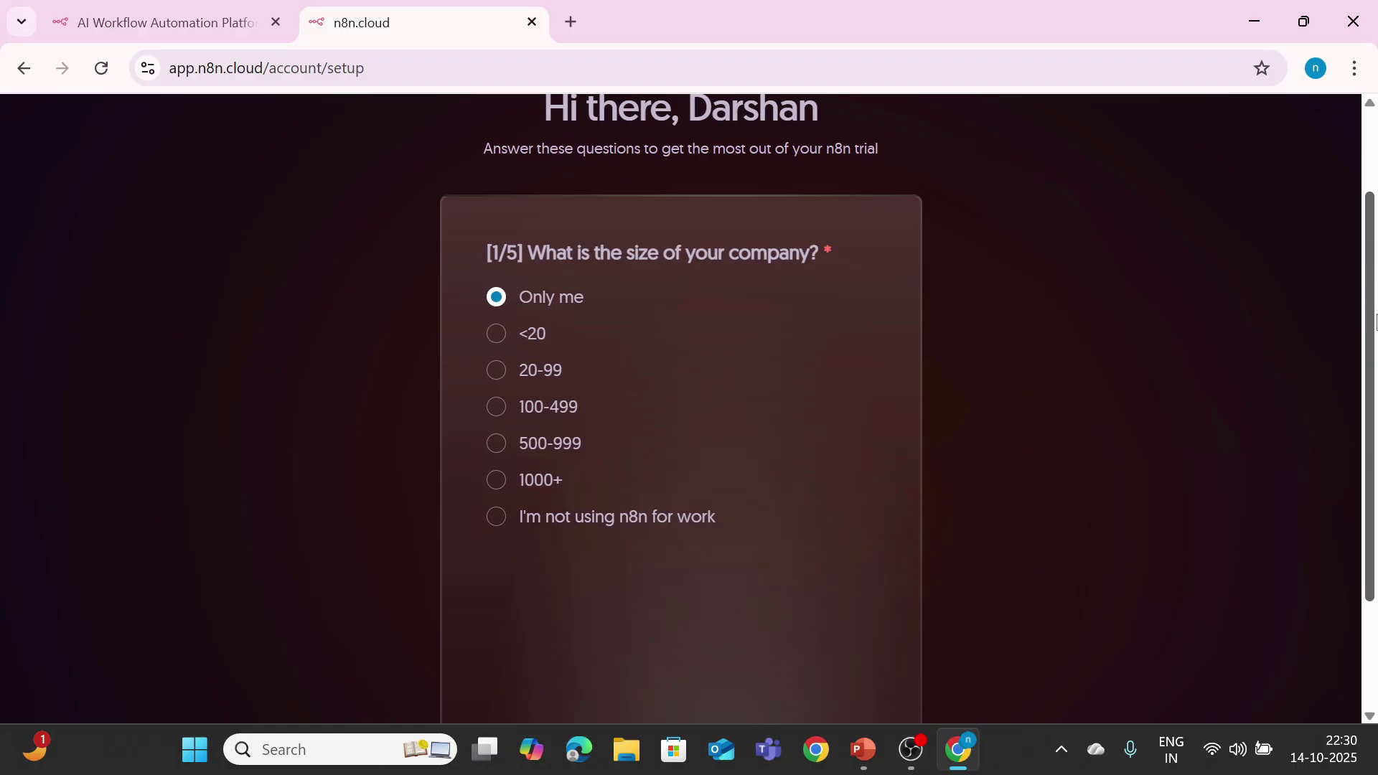
scroll(718, 574, down, 2)
click(650, 625)
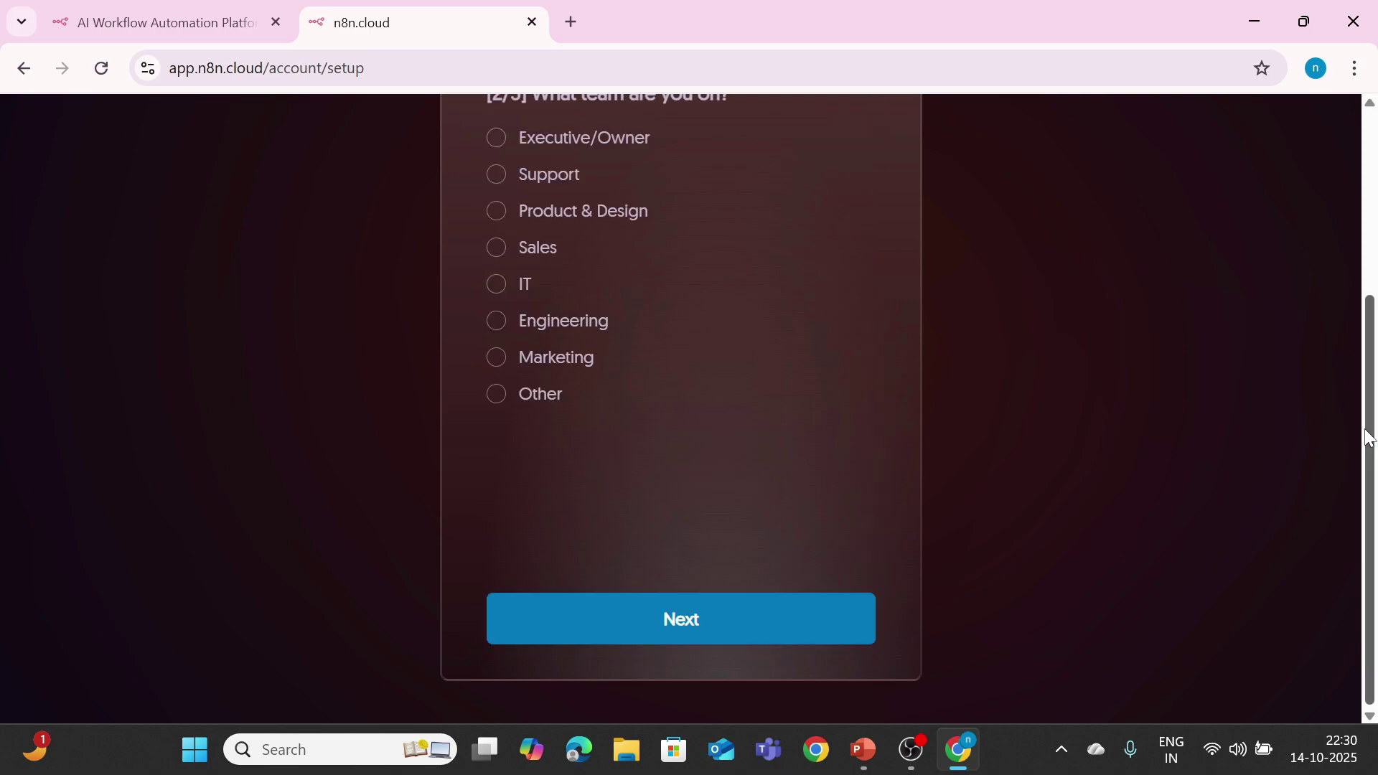
drag(1374, 436, 1376, 413)
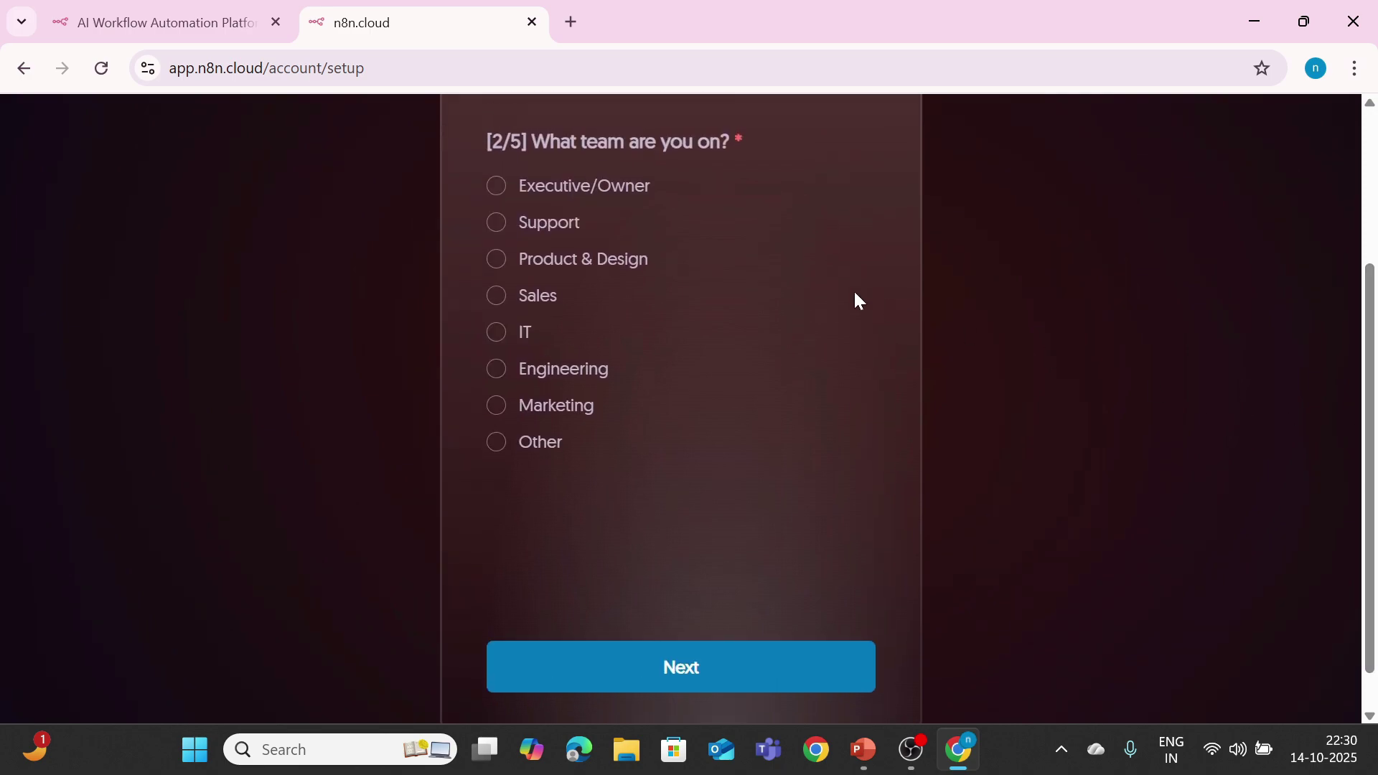
click(496, 337)
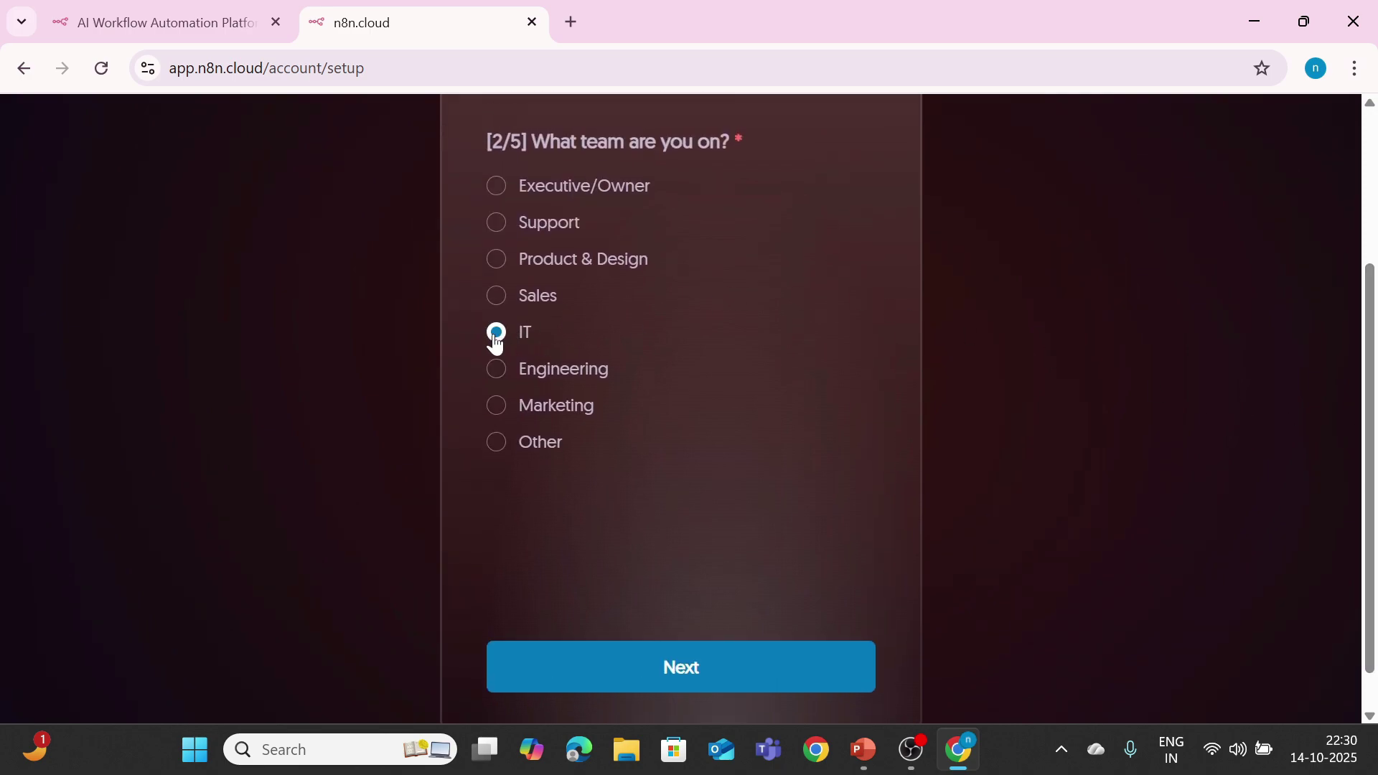
click(597, 680)
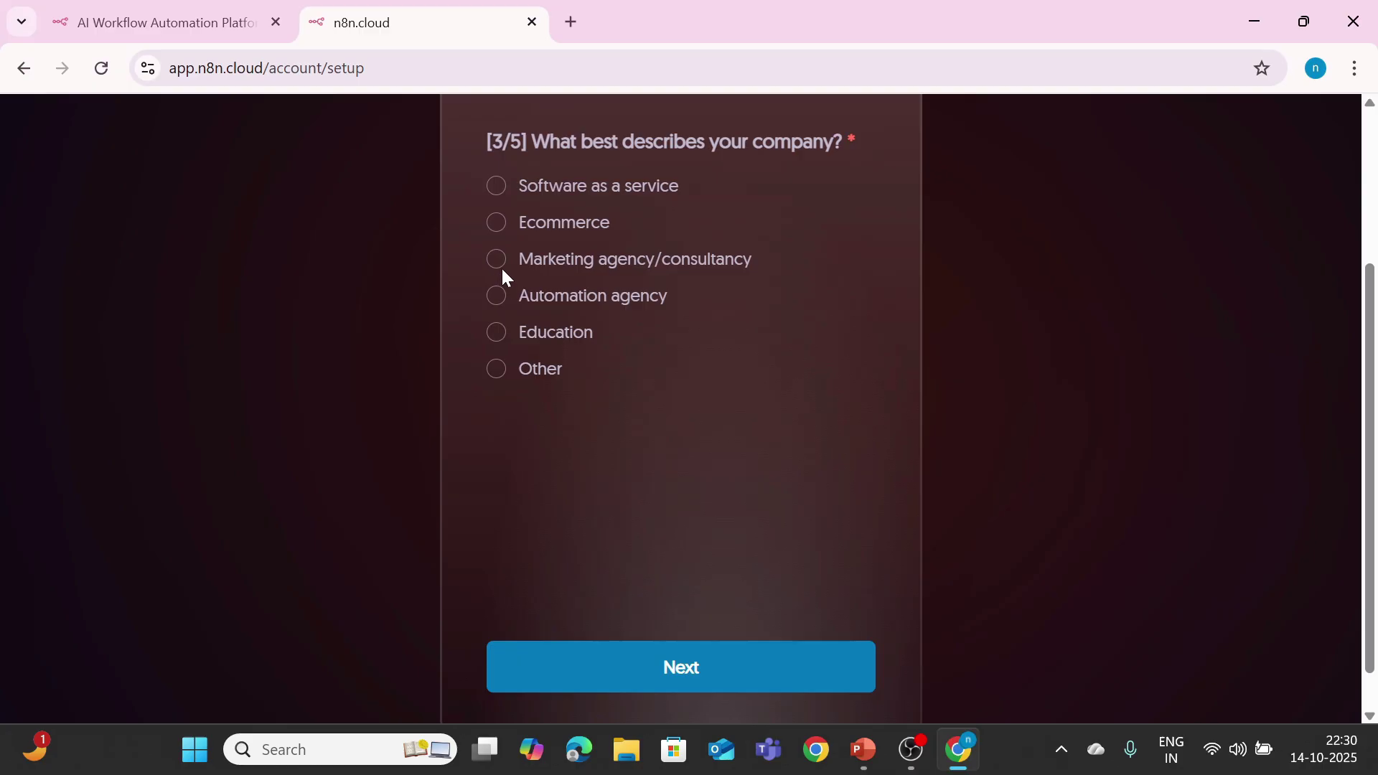
Step: Answer Automation agency, comfortable with API authentication and webhooks, and heard via Friend / Word of mouth
click(496, 295)
click(652, 668)
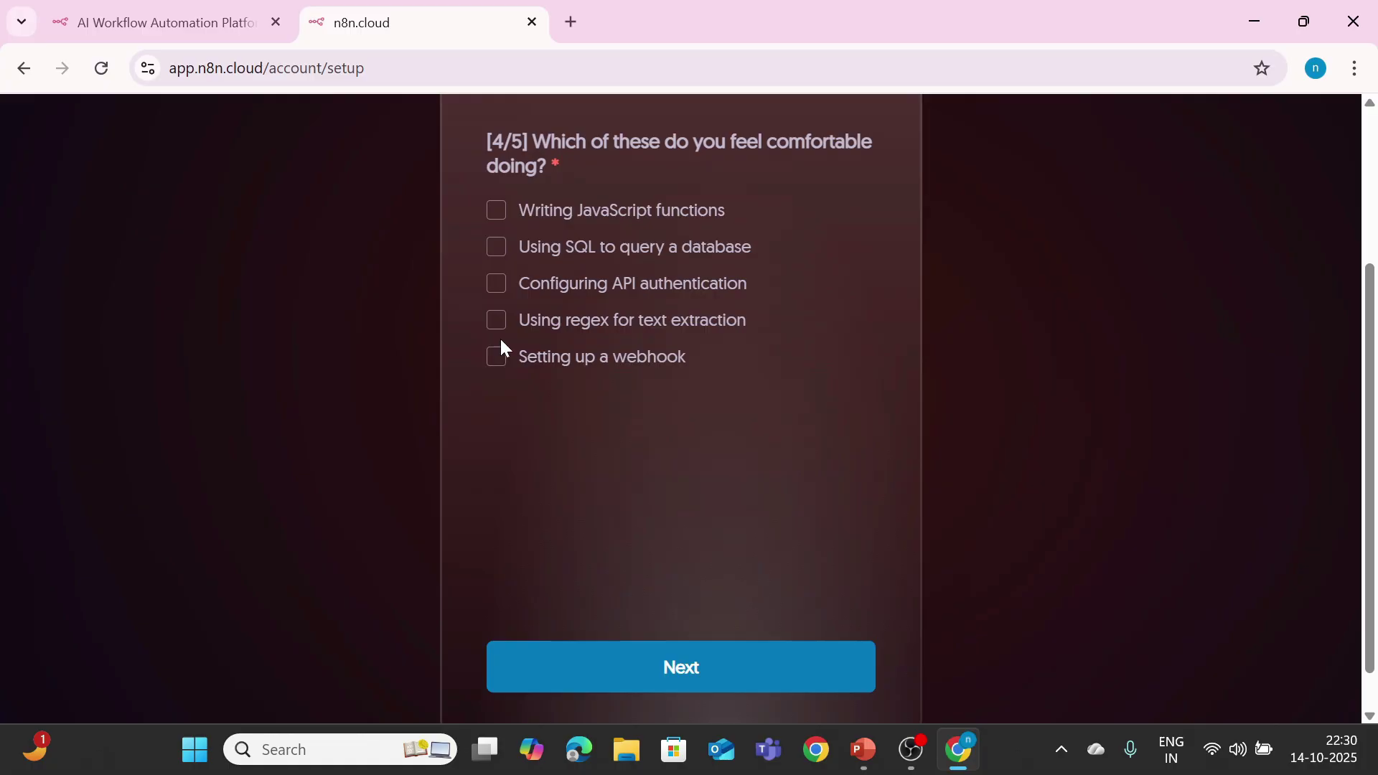
click(497, 290)
click(495, 359)
click(609, 676)
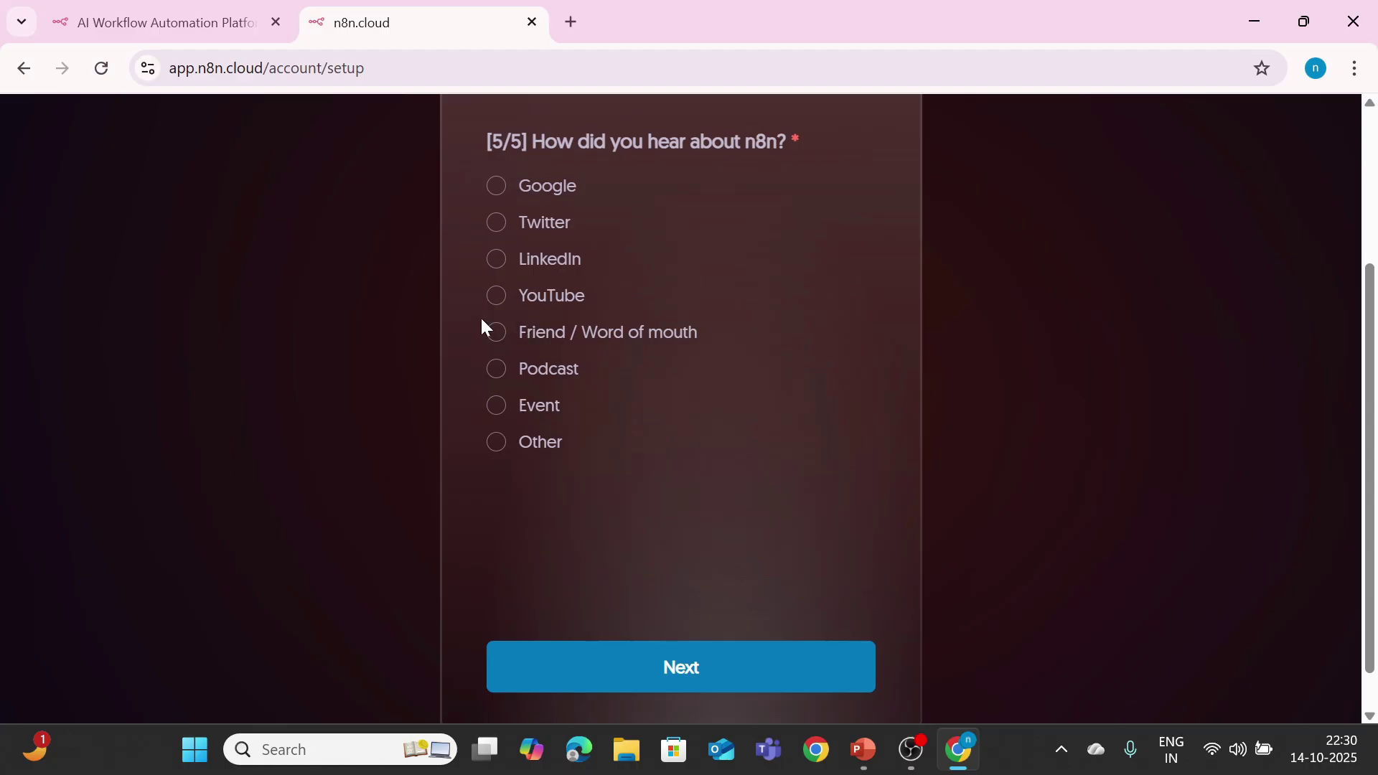
click(495, 335)
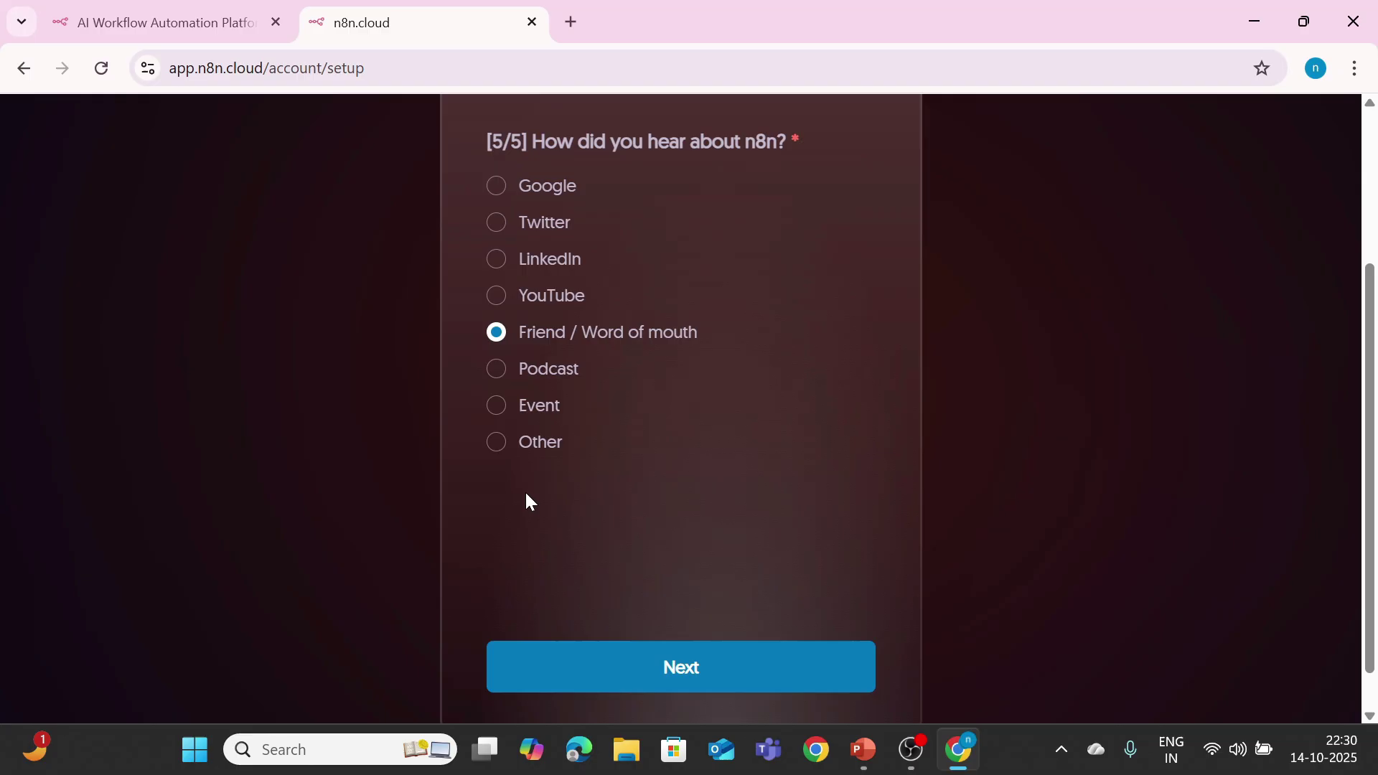
click(575, 660)
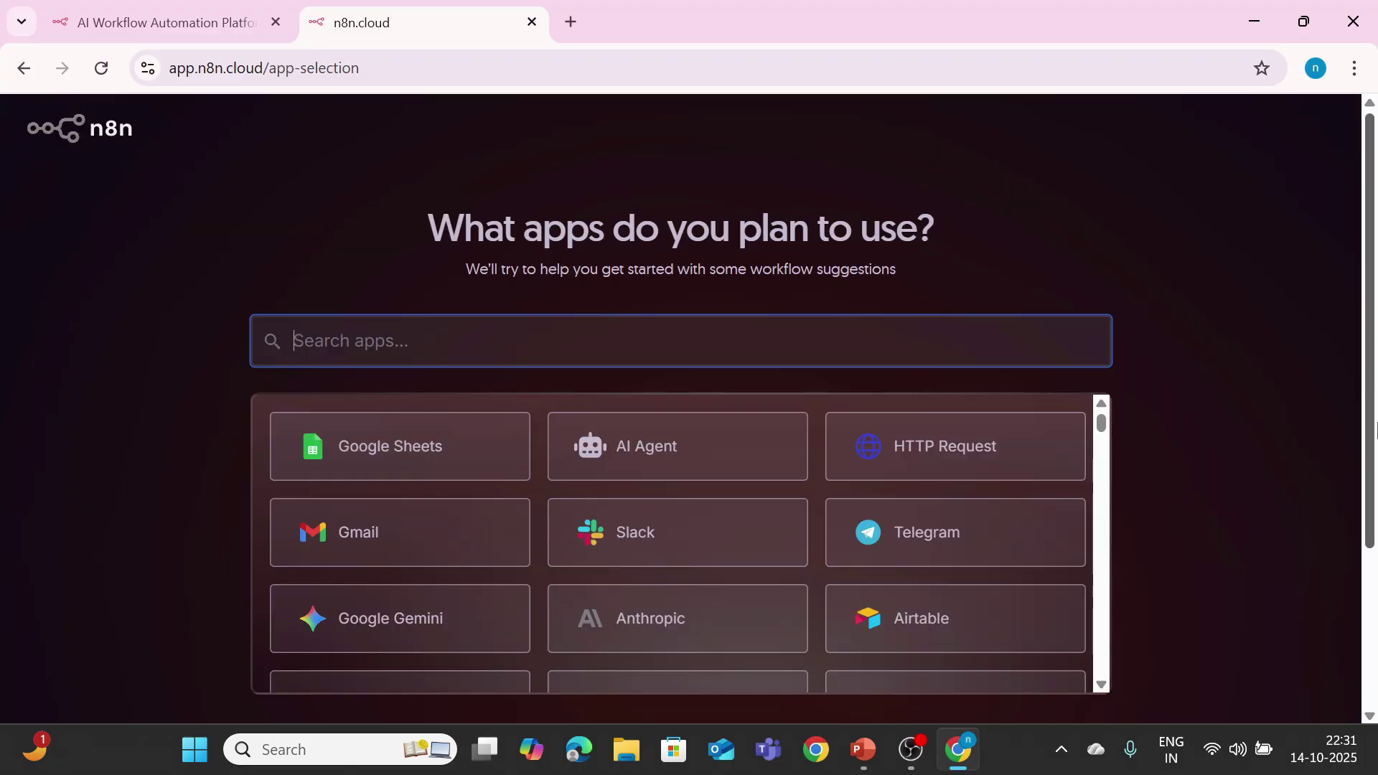
Step: Select Slack, AI Agent, HTTP Request, Google Sheets and OpenAI as planned apps
drag(1376, 430, 1375, 474)
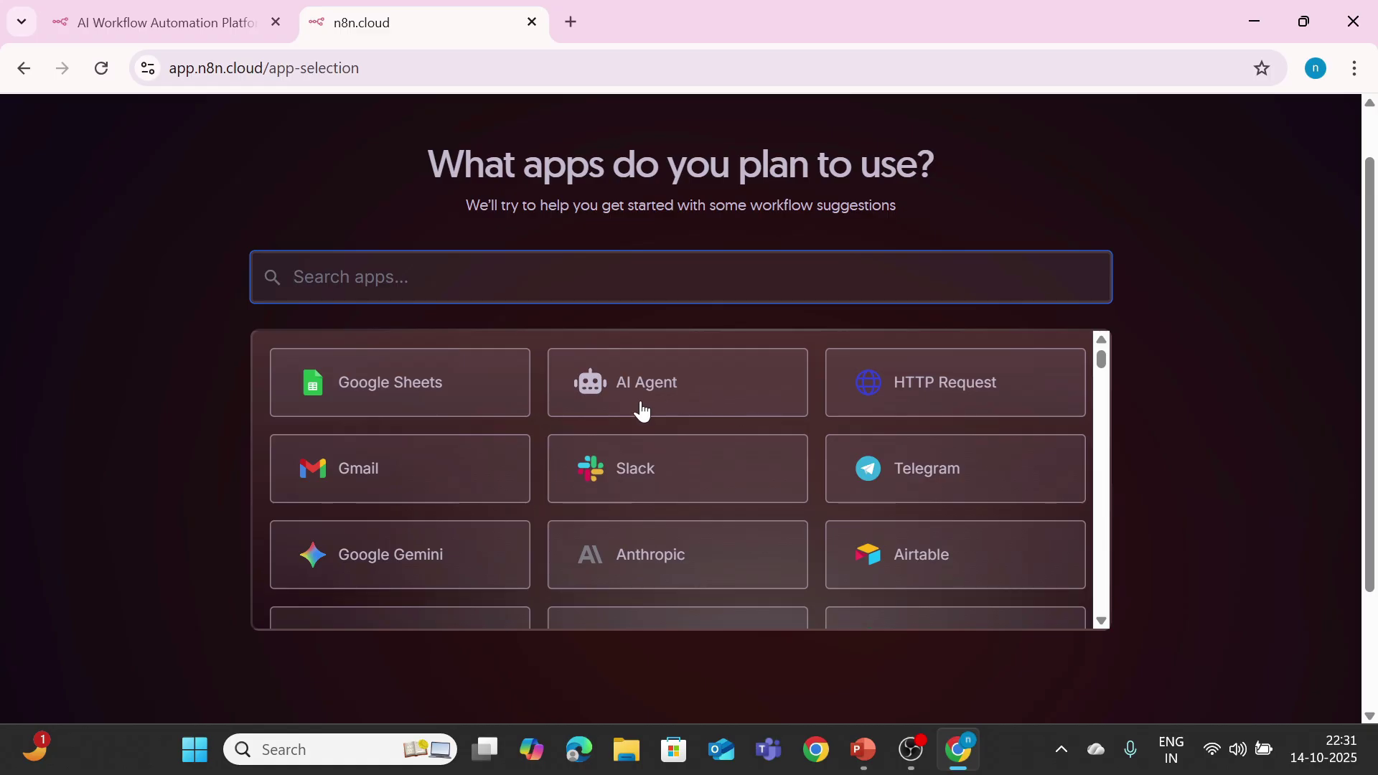
click(635, 463)
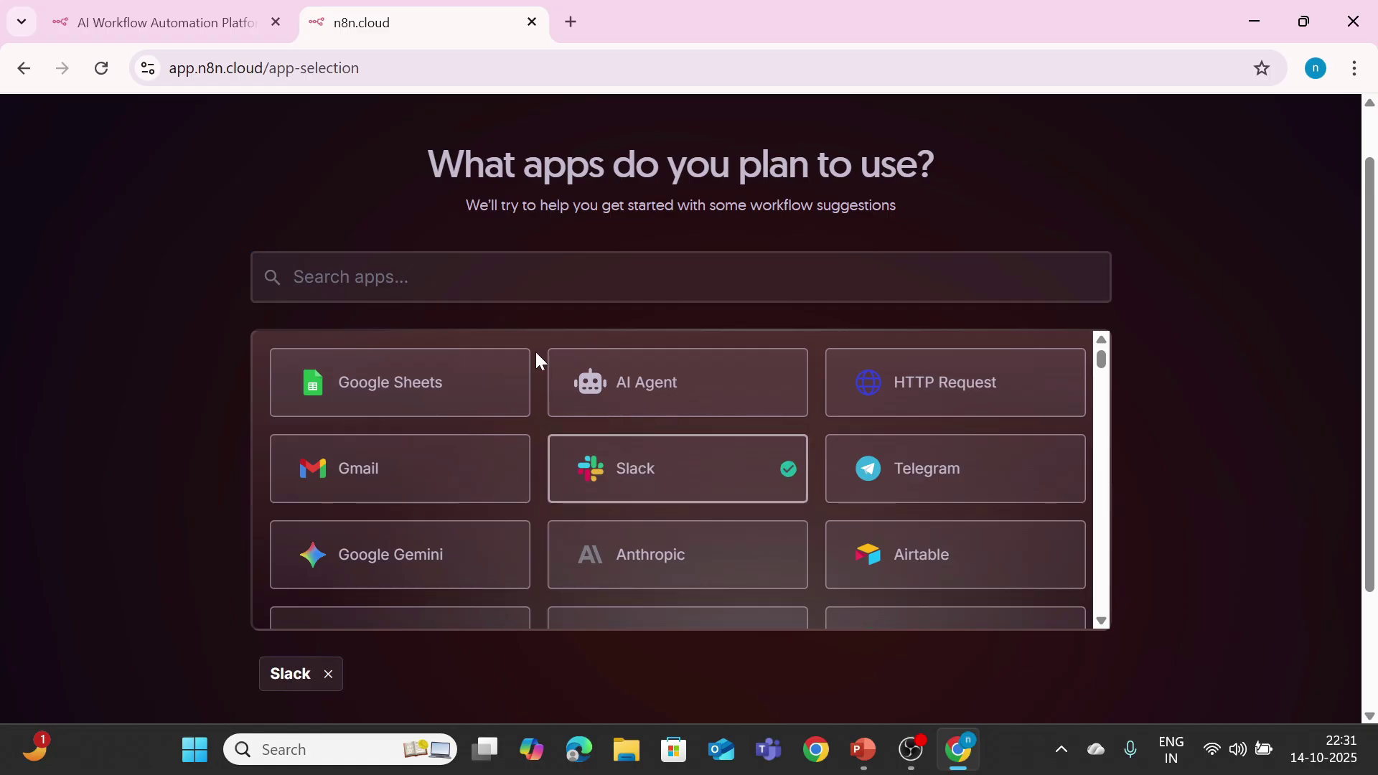
click(566, 381)
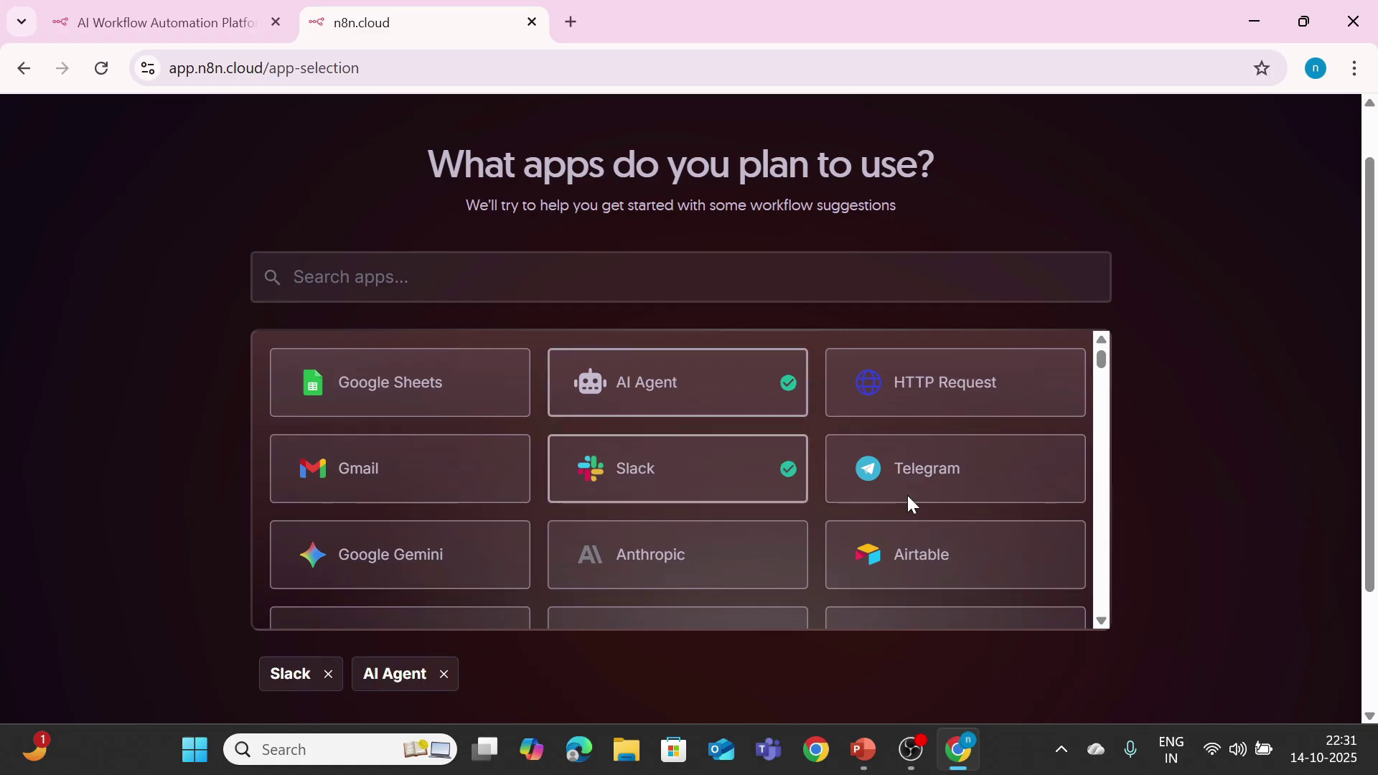
click(920, 384)
click(409, 397)
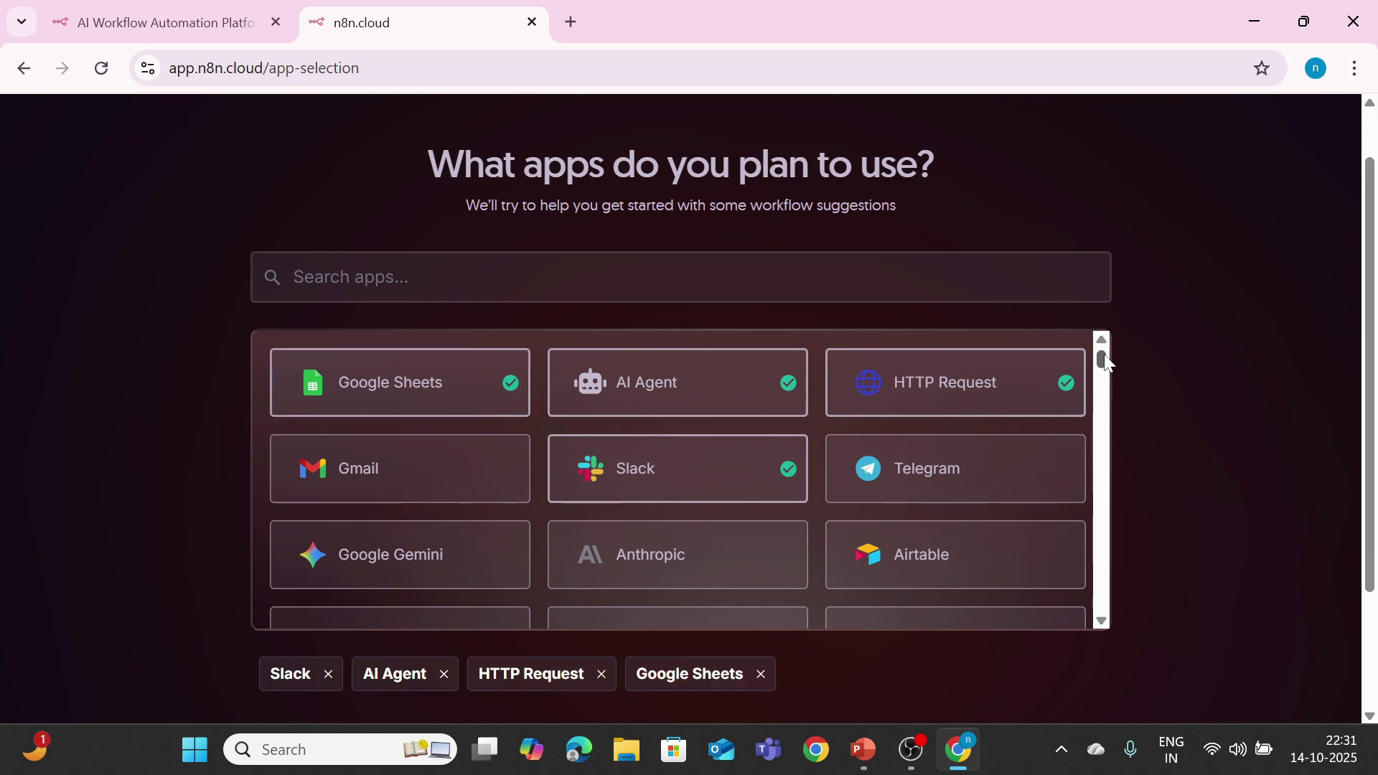
drag(1100, 357, 1111, 396)
scroll(1101, 387, up, 3)
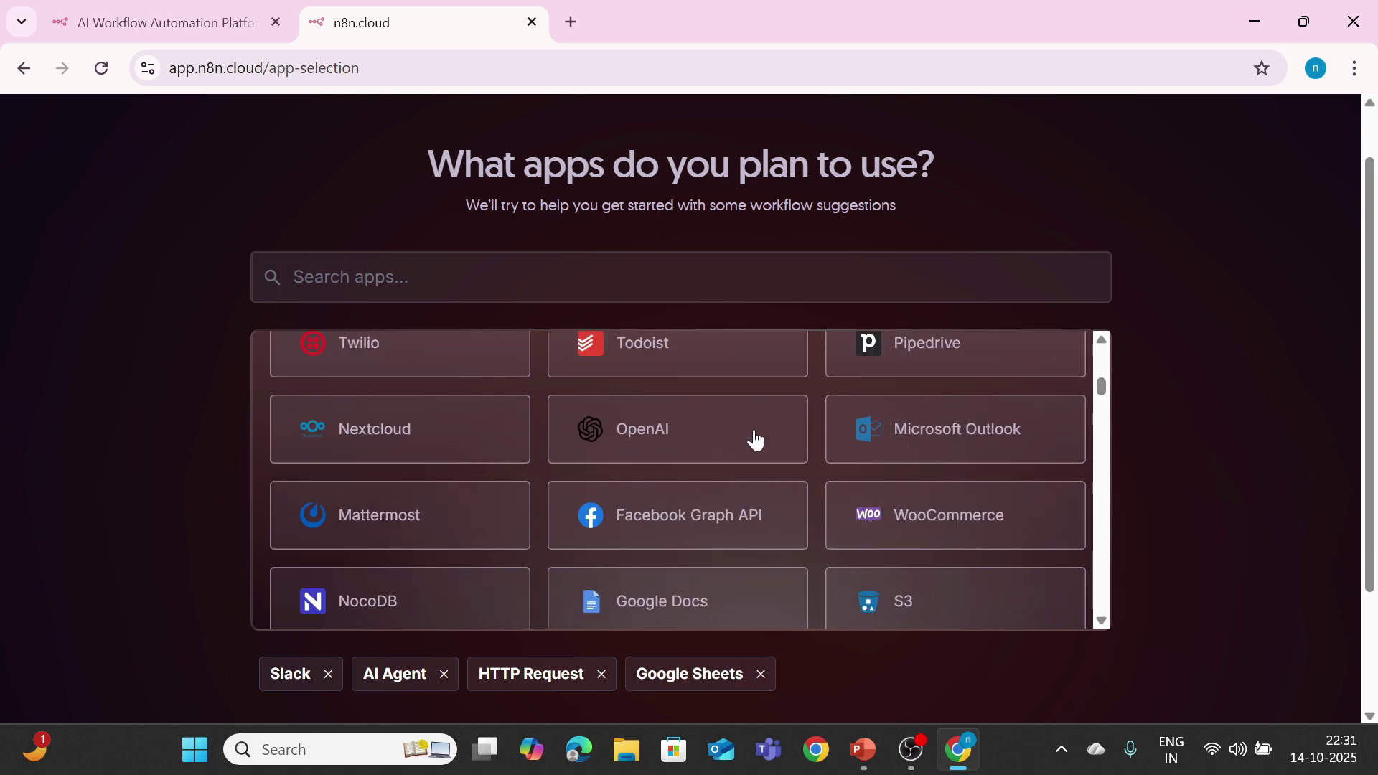
click(723, 432)
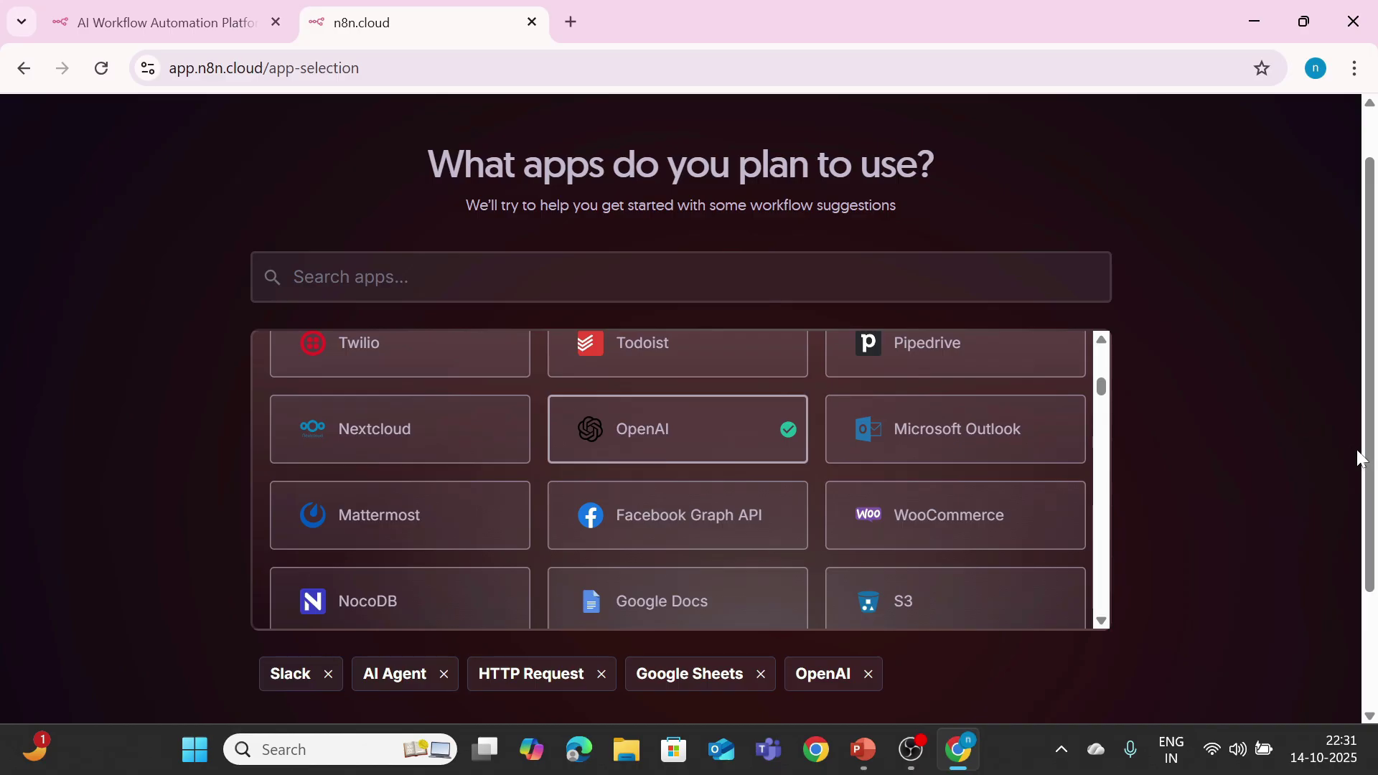
scroll(1360, 458, down, 2)
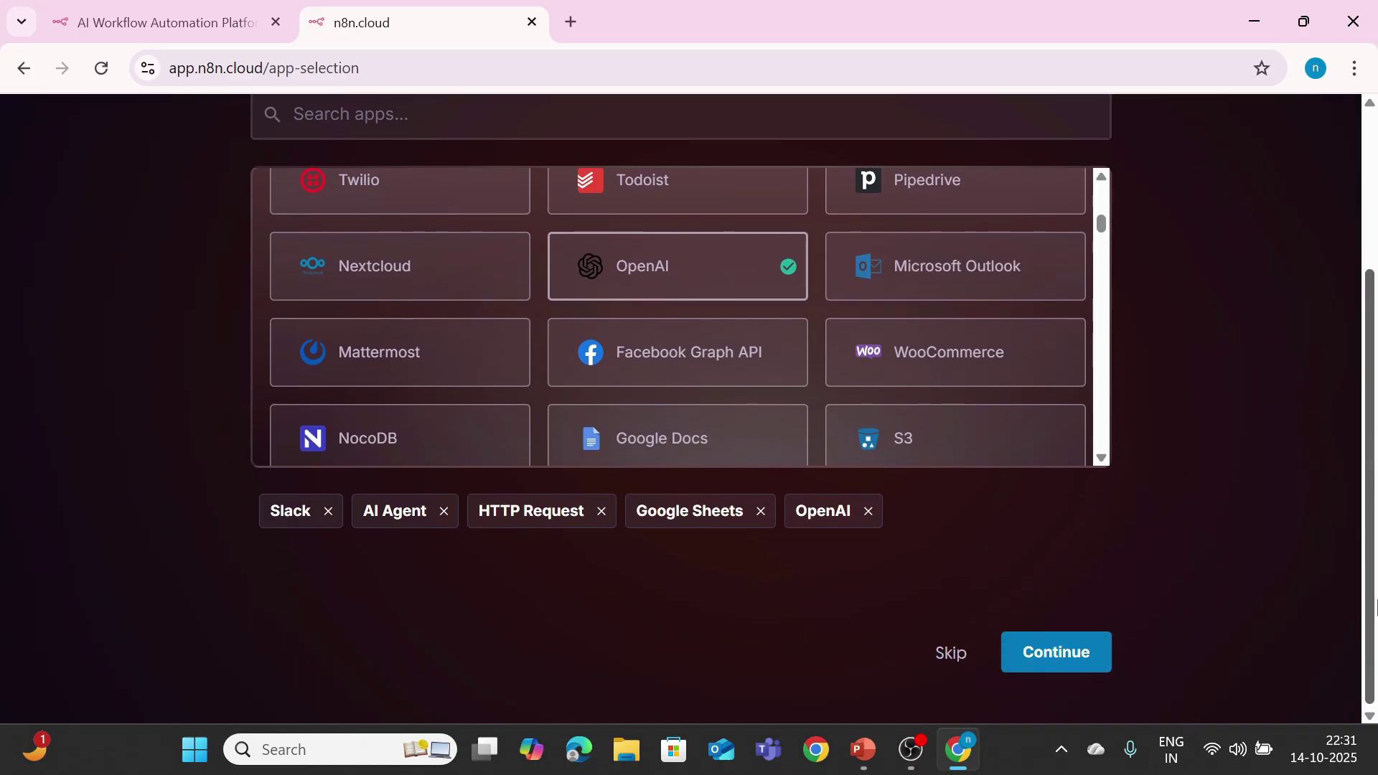
Step: Confirm the app choices, skip inviting teammates, and enter the new workspace
click(1028, 654)
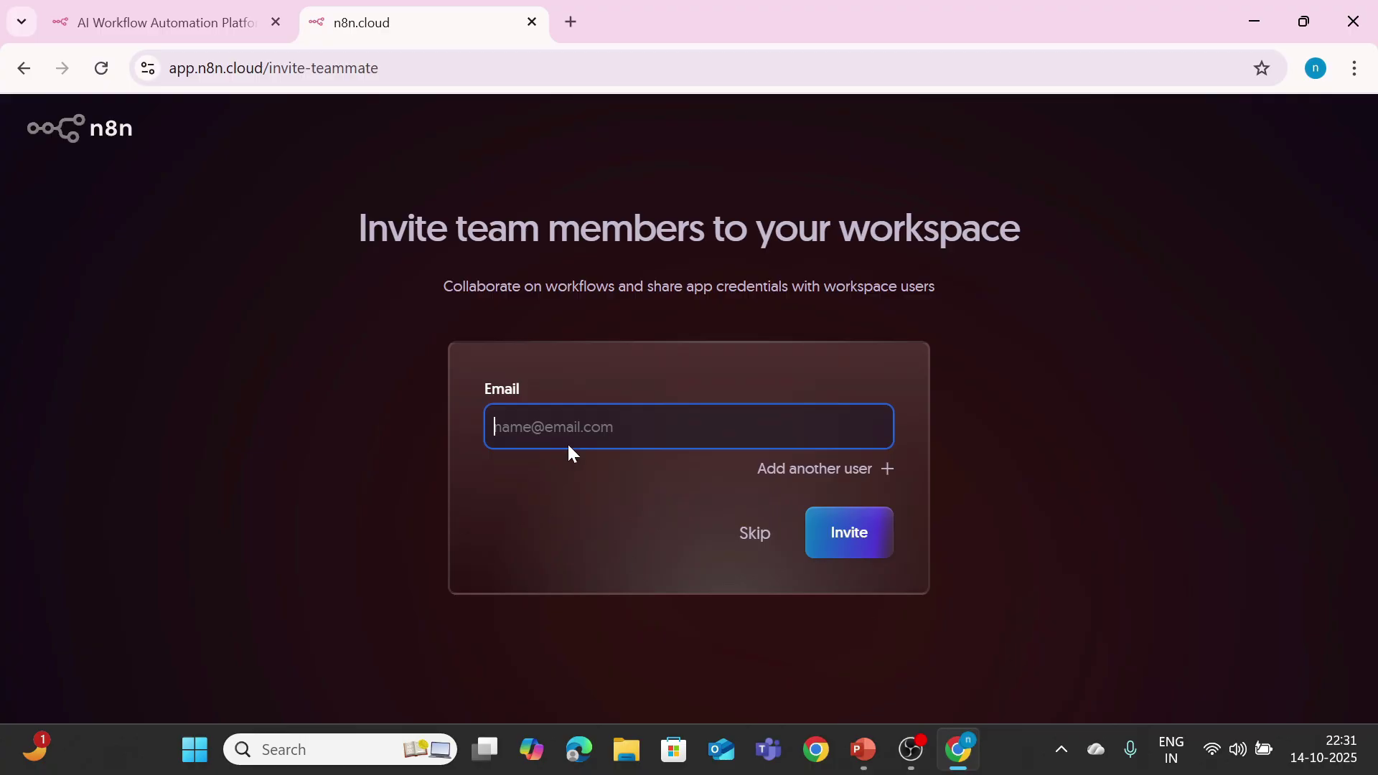
click(744, 535)
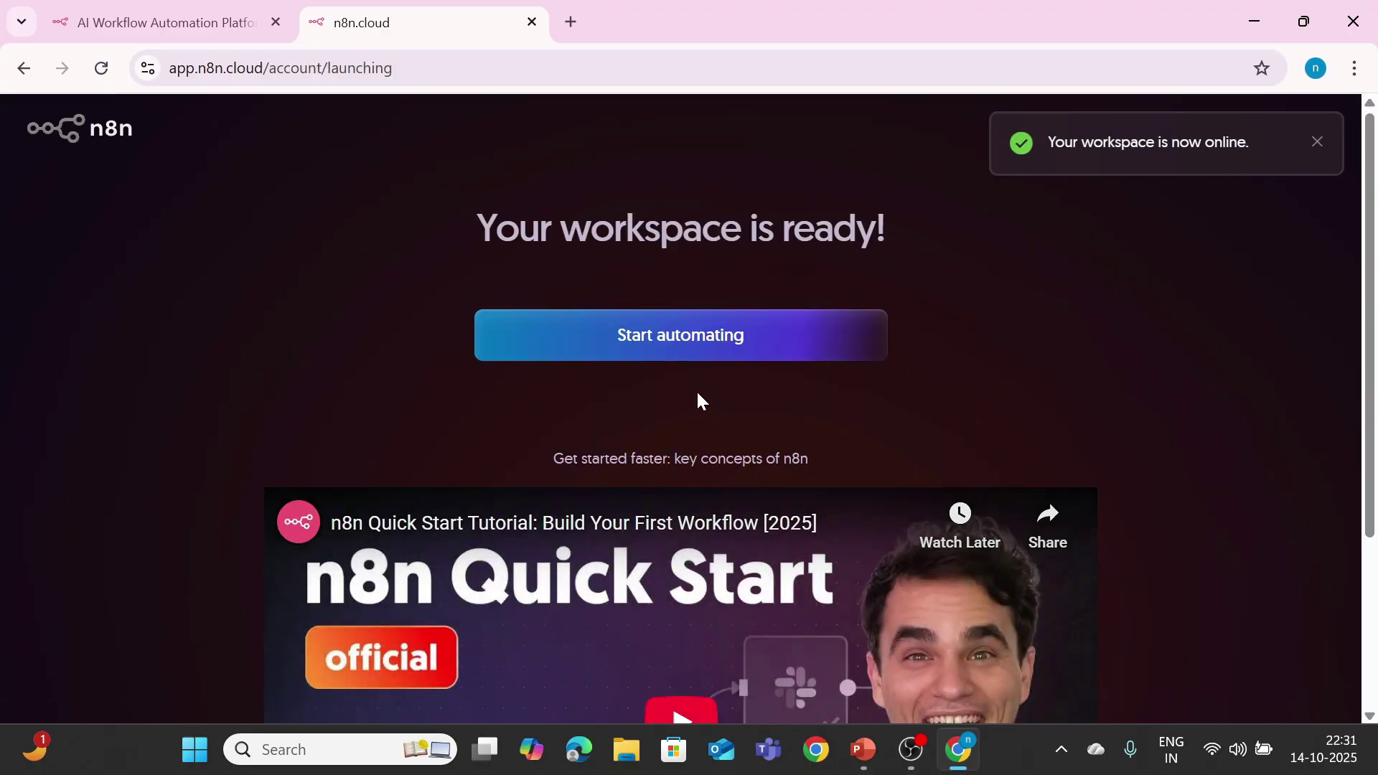
click(683, 343)
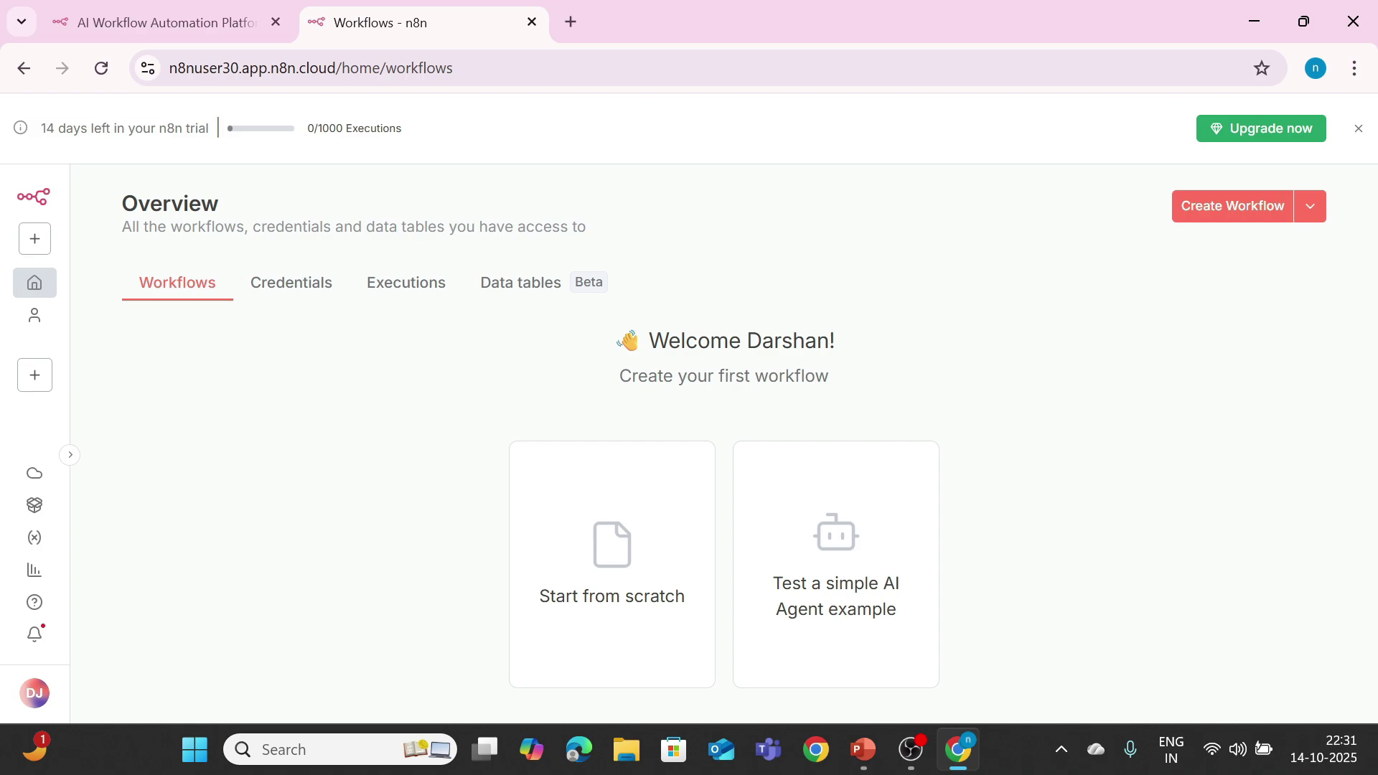
Step: Create a blank workflow whose first step is a Slack Trigger set to 'On any event'
click(605, 567)
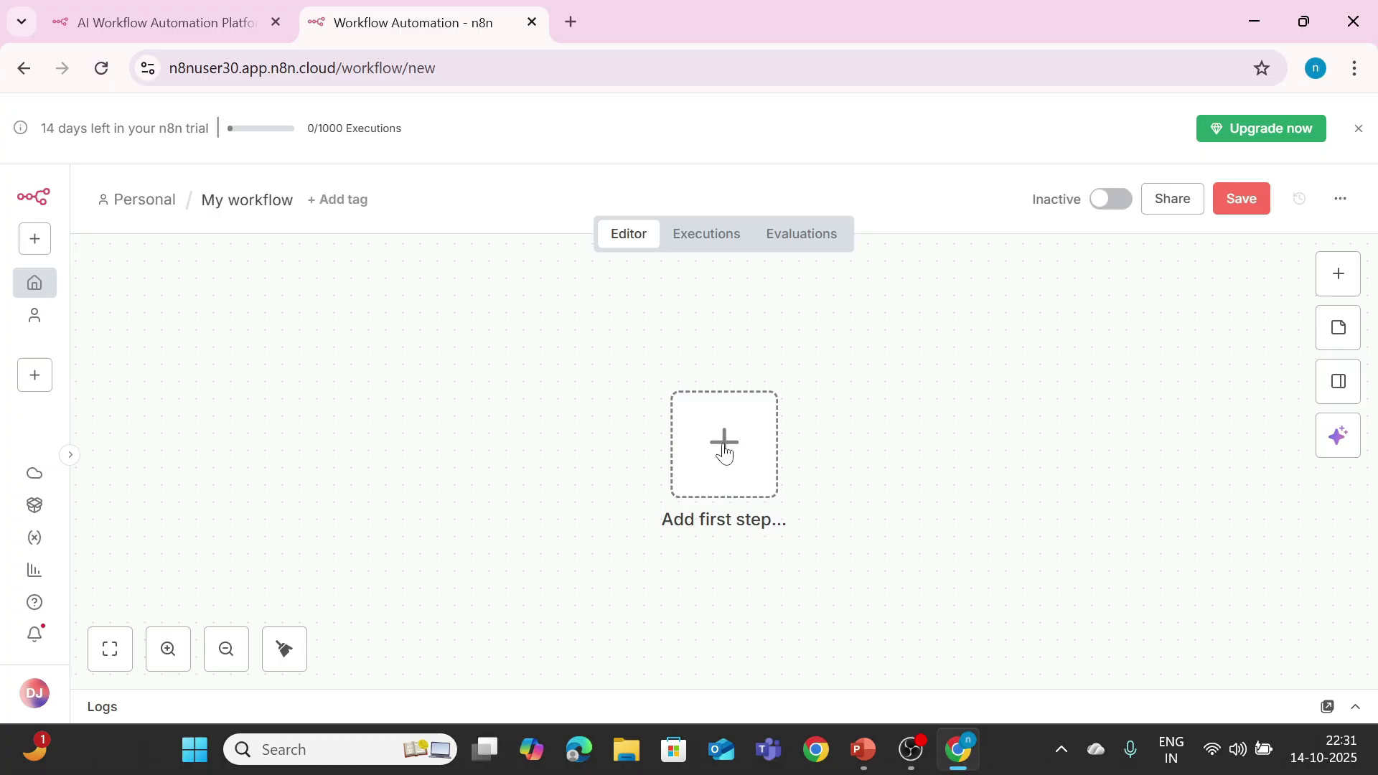
click(724, 449)
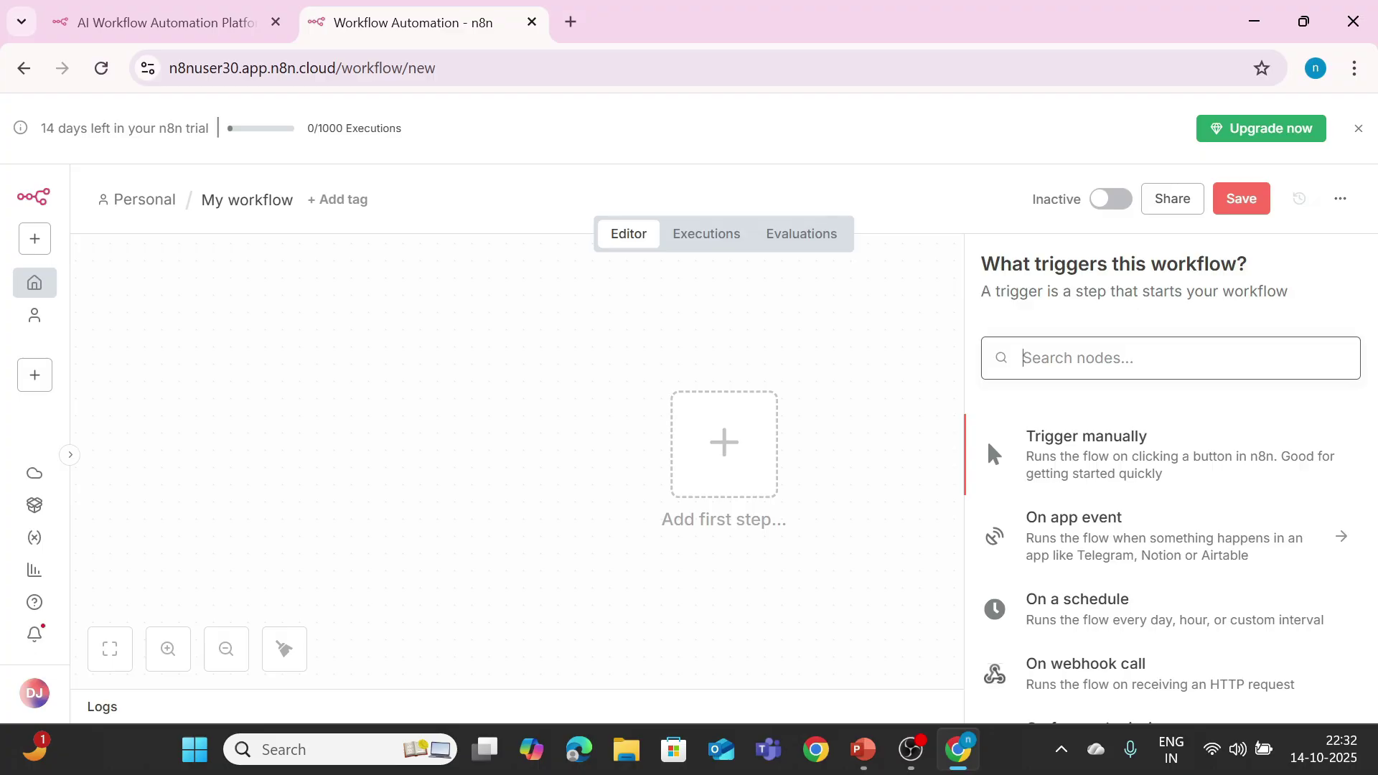
text(sla)
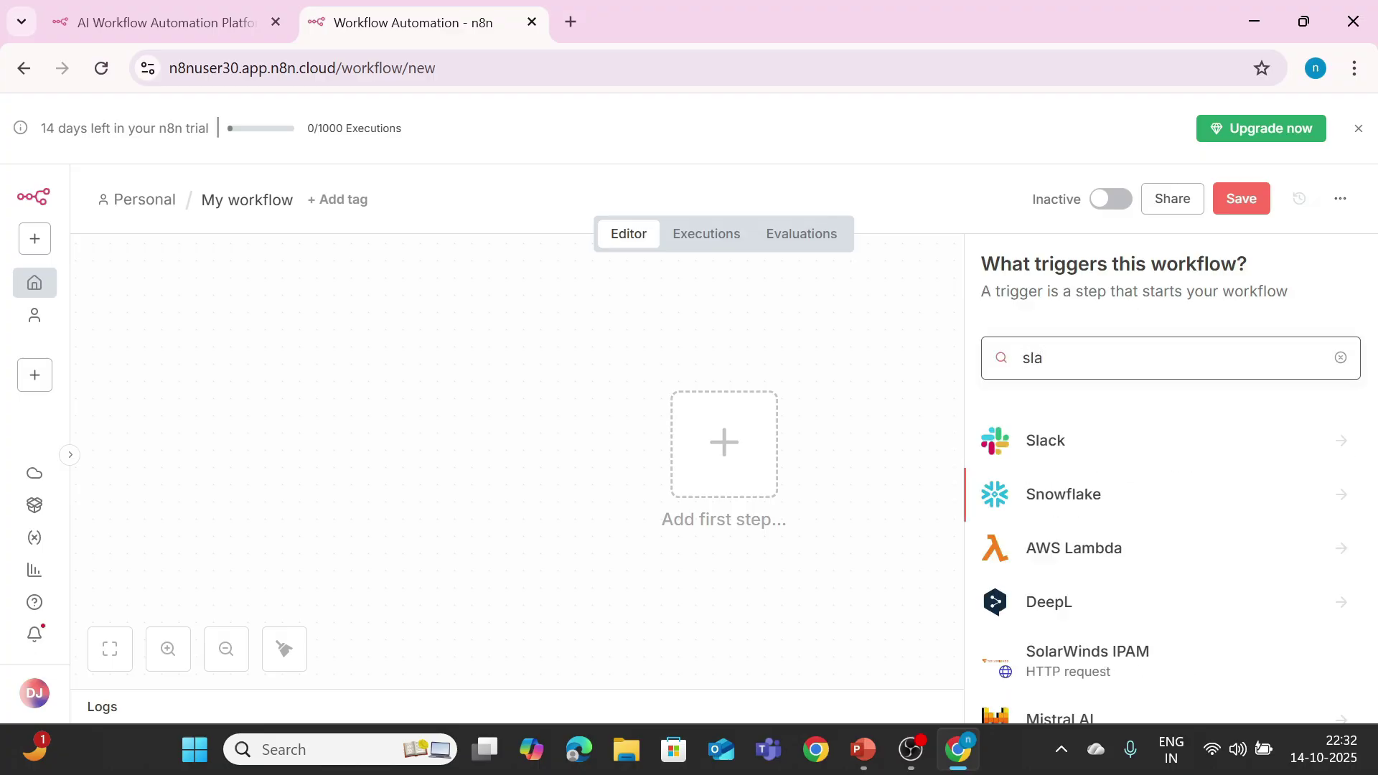
click(1066, 443)
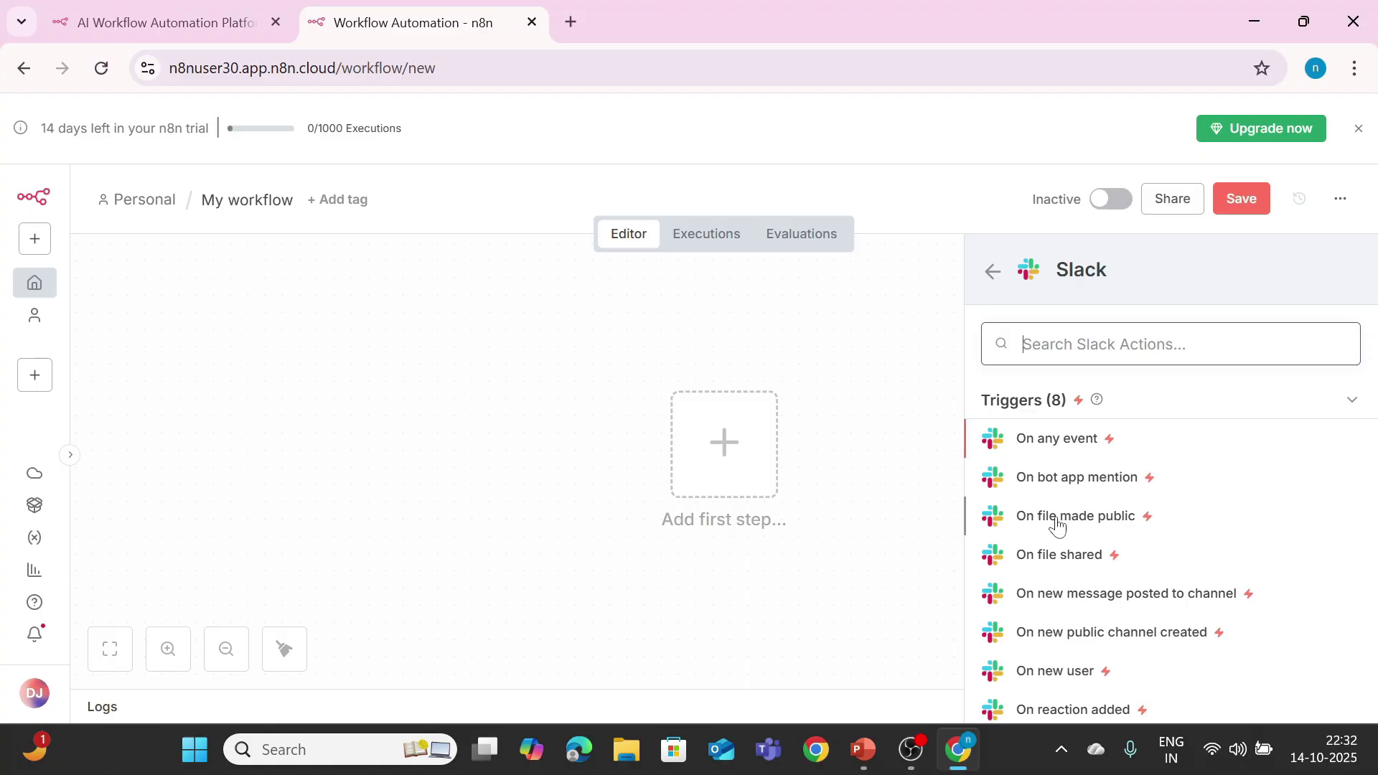
click(1066, 445)
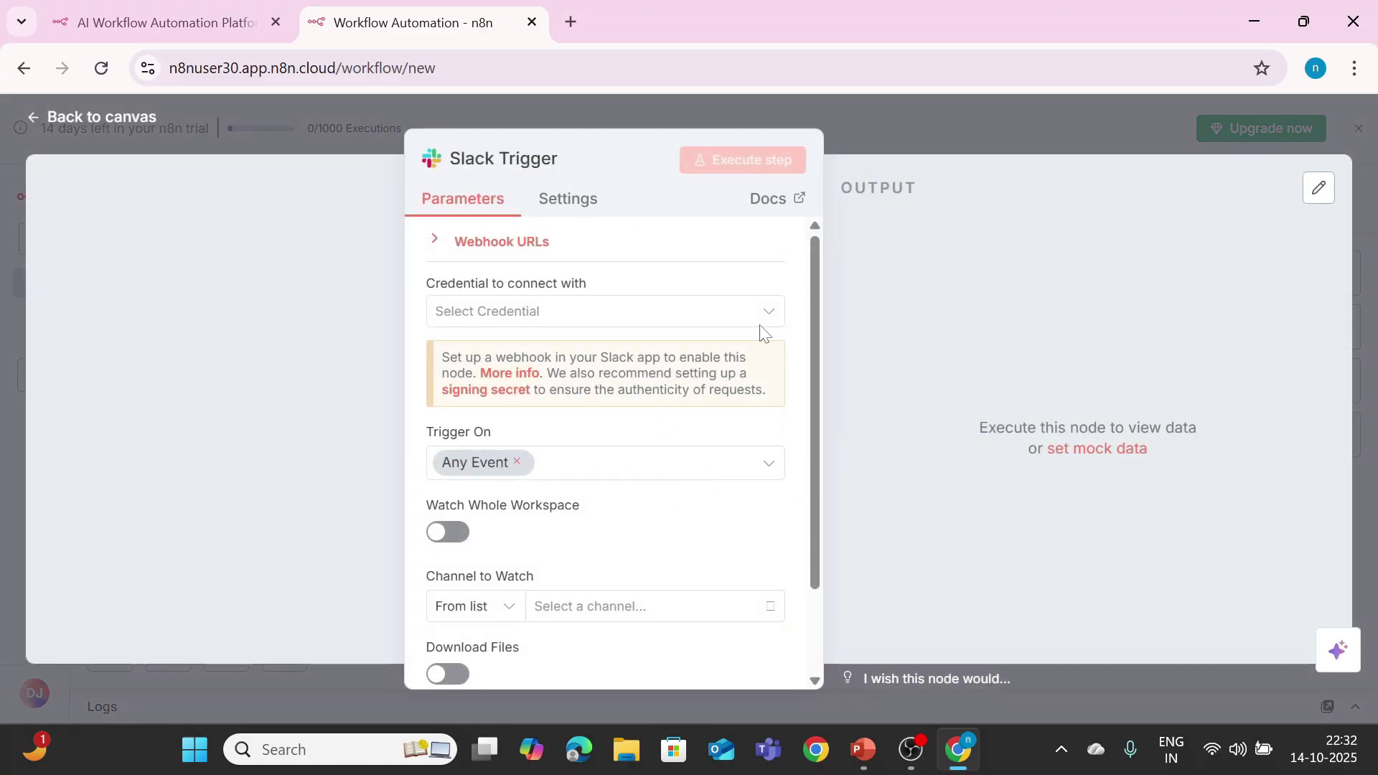
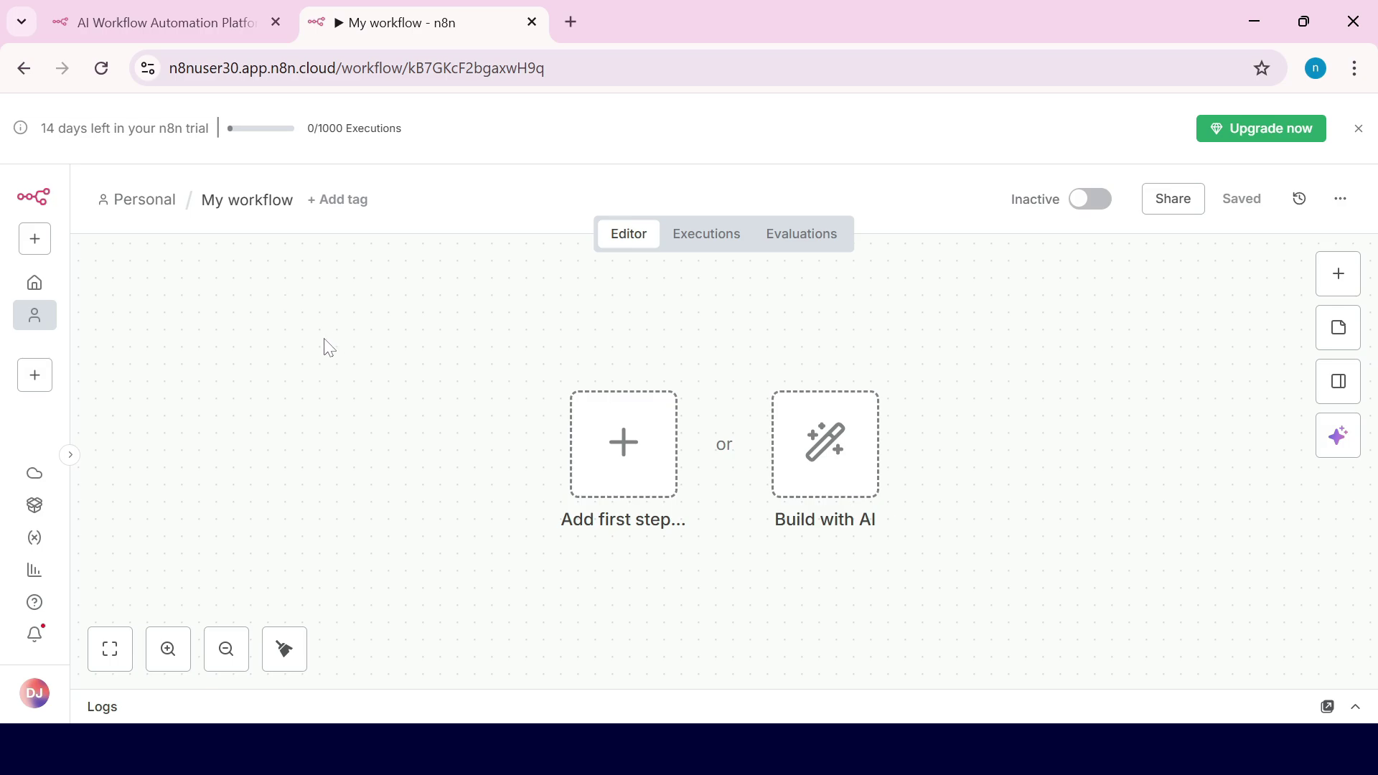
Step: Add an 'On chat message' trigger as the workflow's first node
click(605, 470)
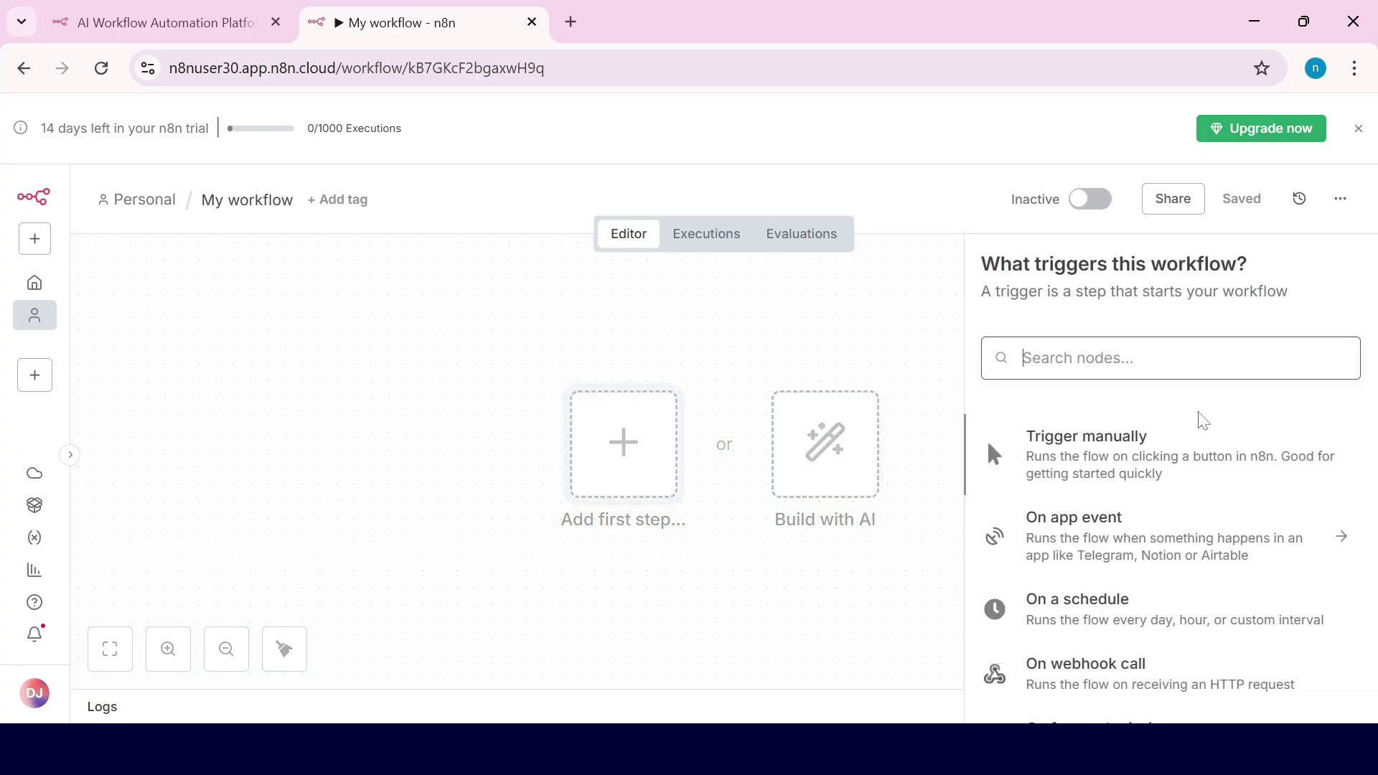
scroll(1251, 486, down, 5)
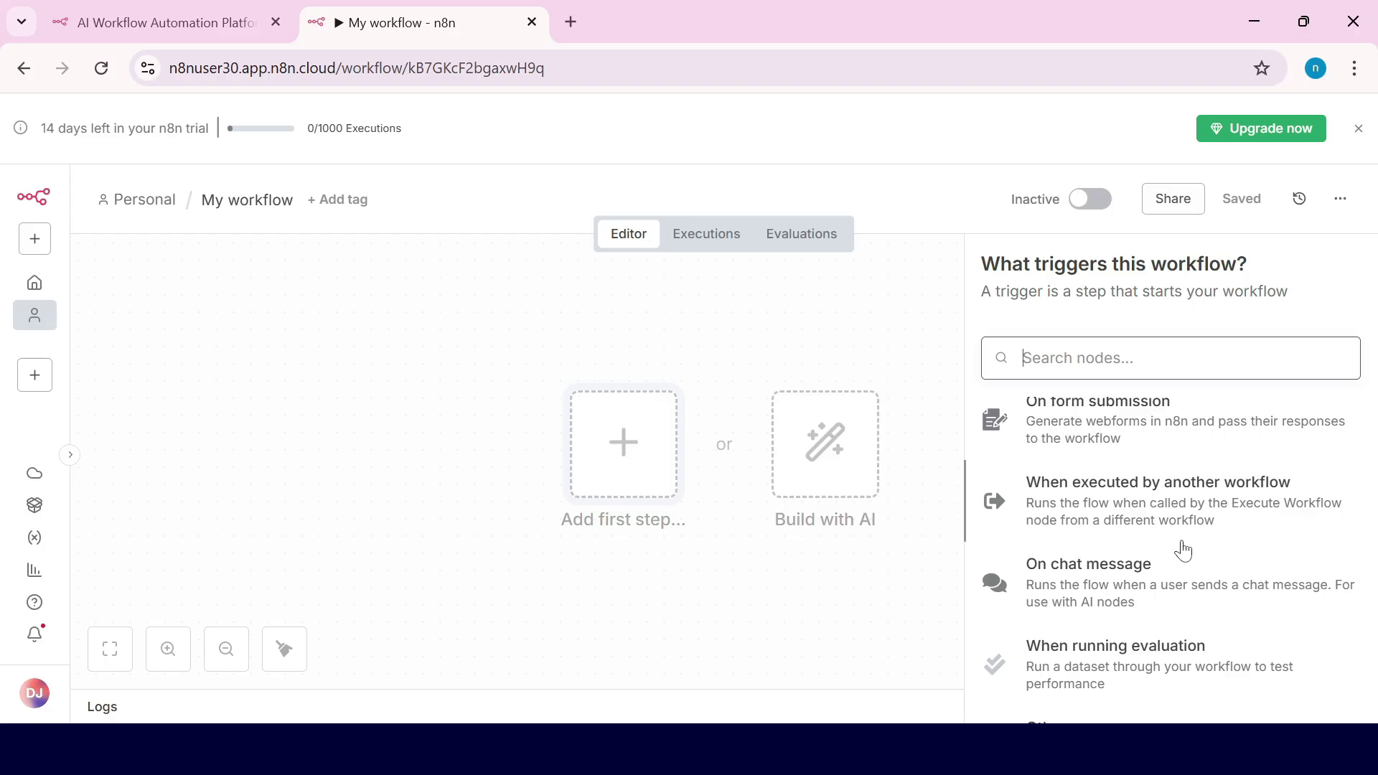
click(1063, 590)
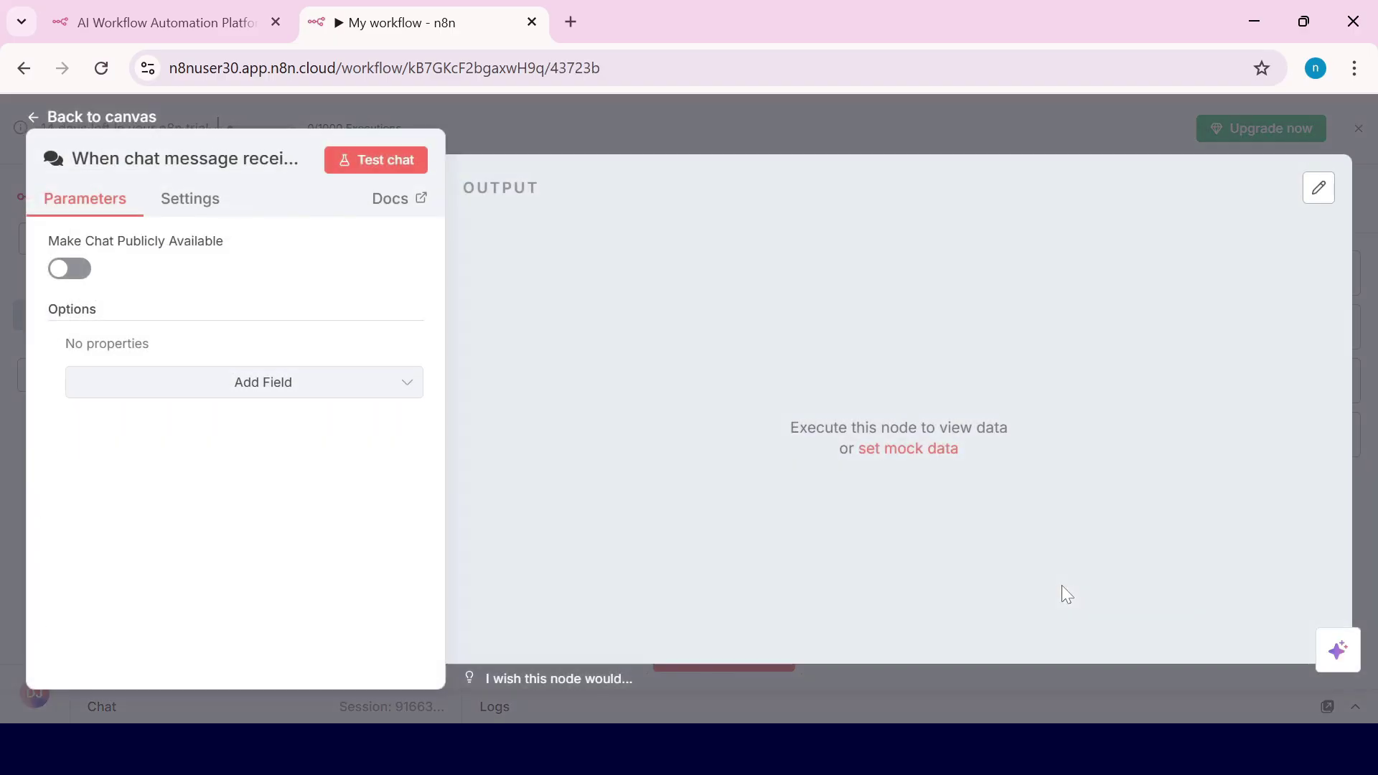
click(128, 125)
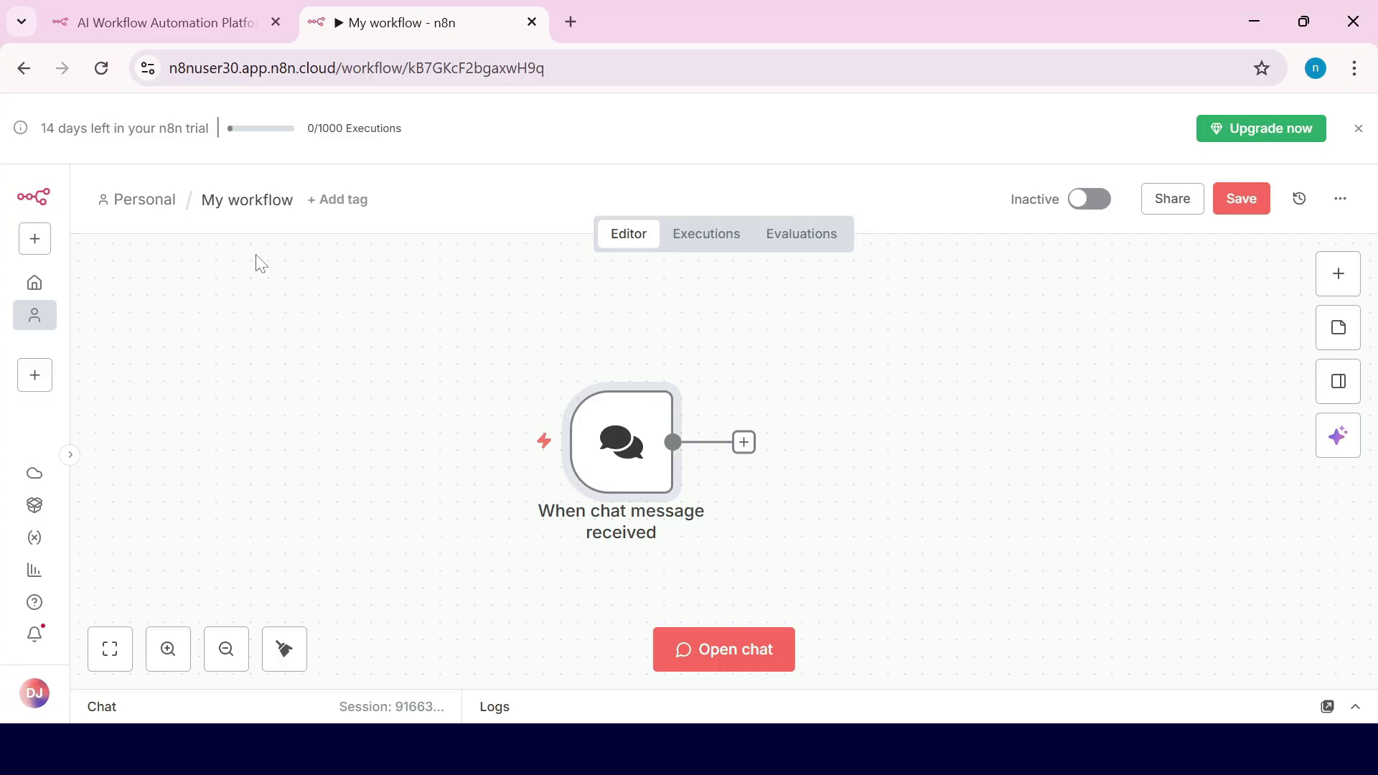
Step: Add an AI Agent node from the AI category after the 'When chat message received' trigger
click(744, 442)
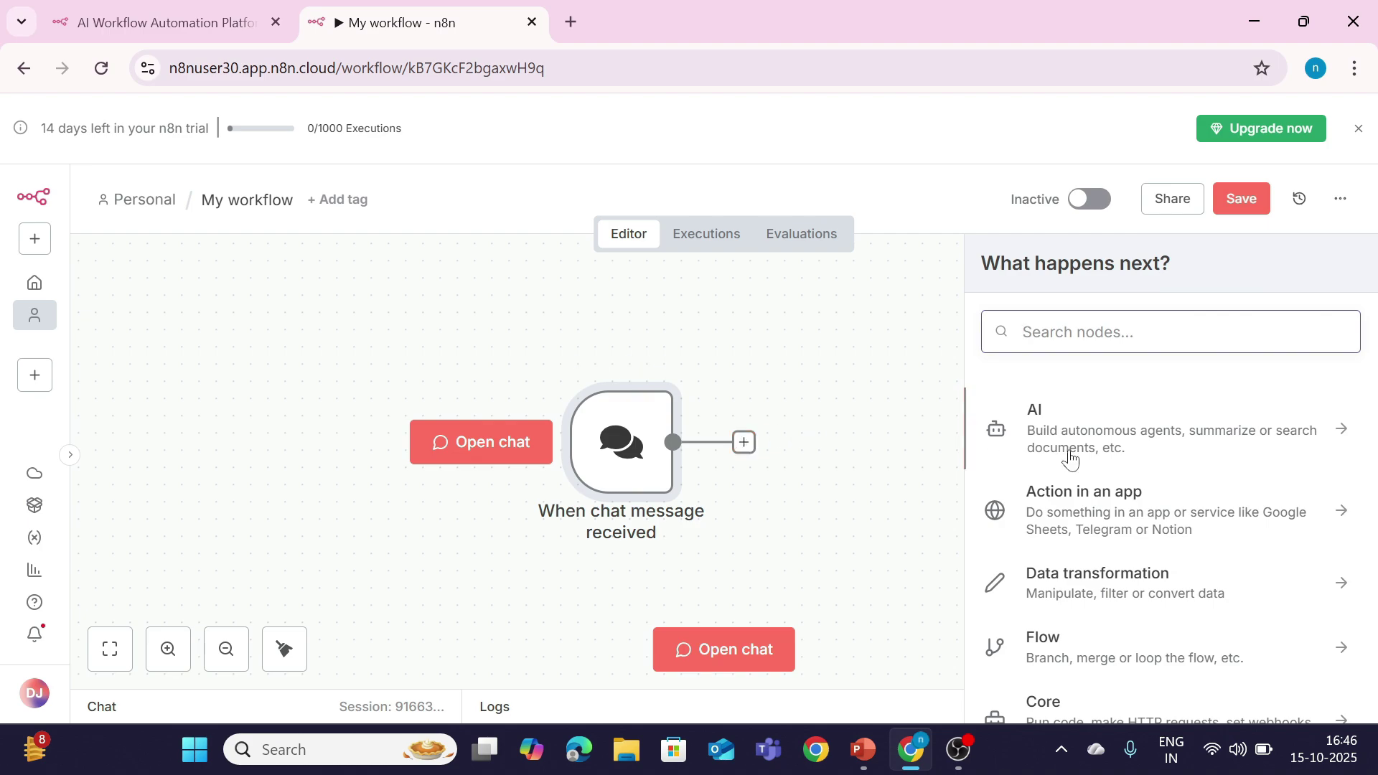
click(1142, 446)
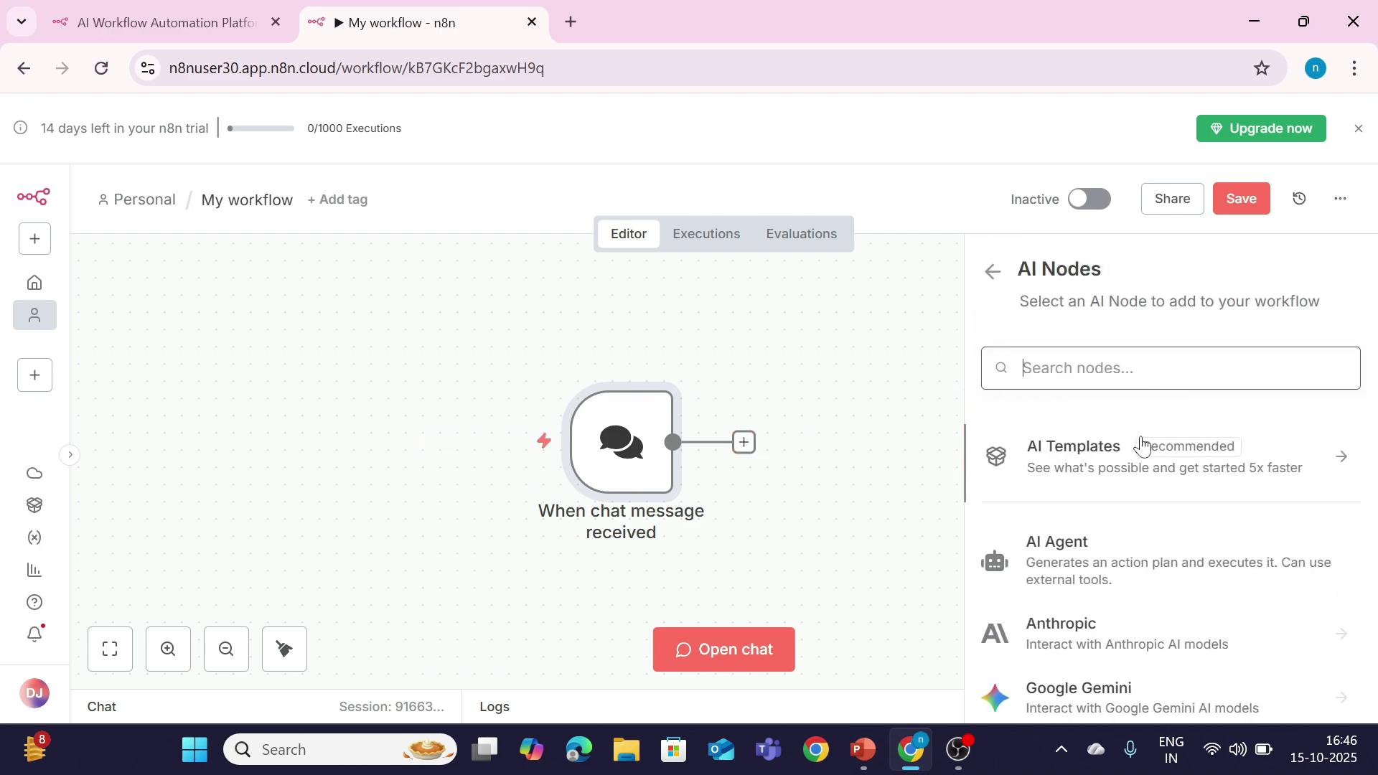
click(1068, 560)
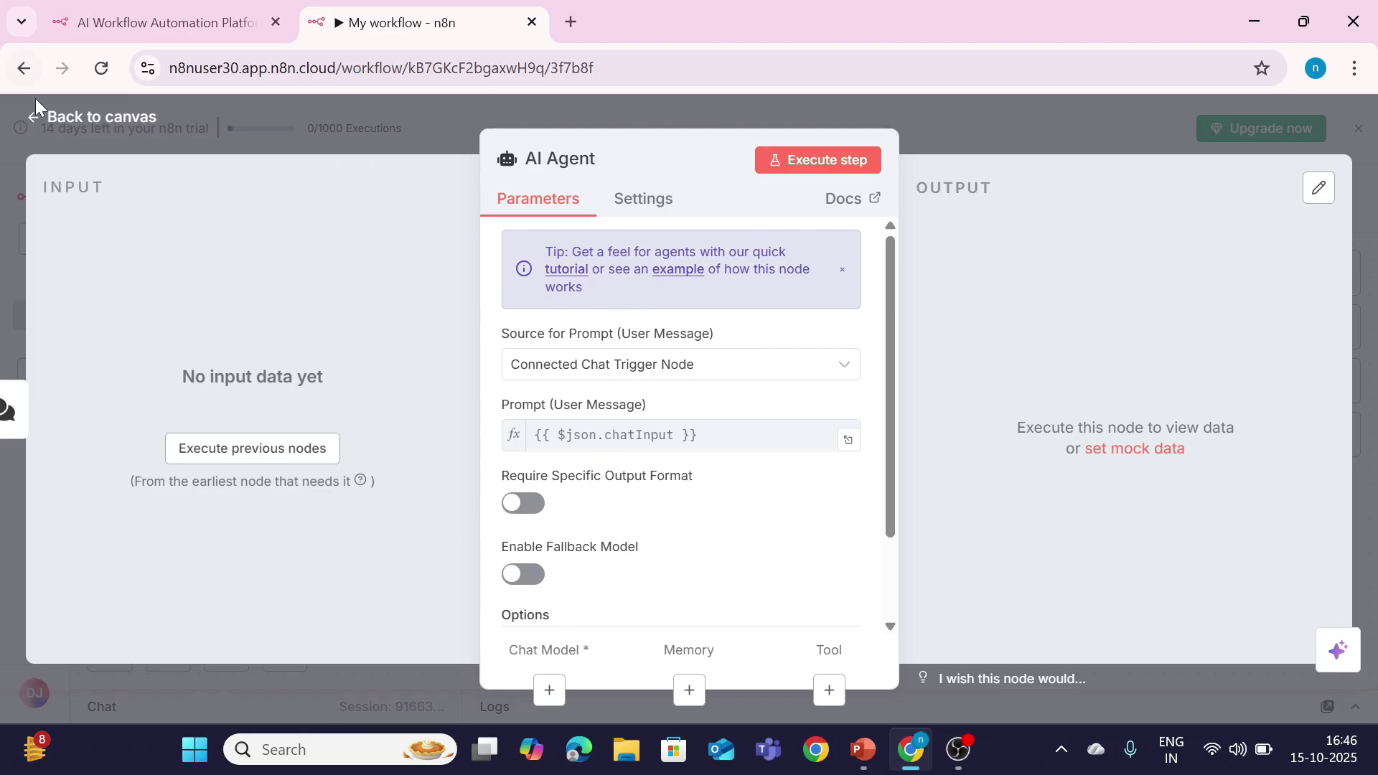
click(63, 116)
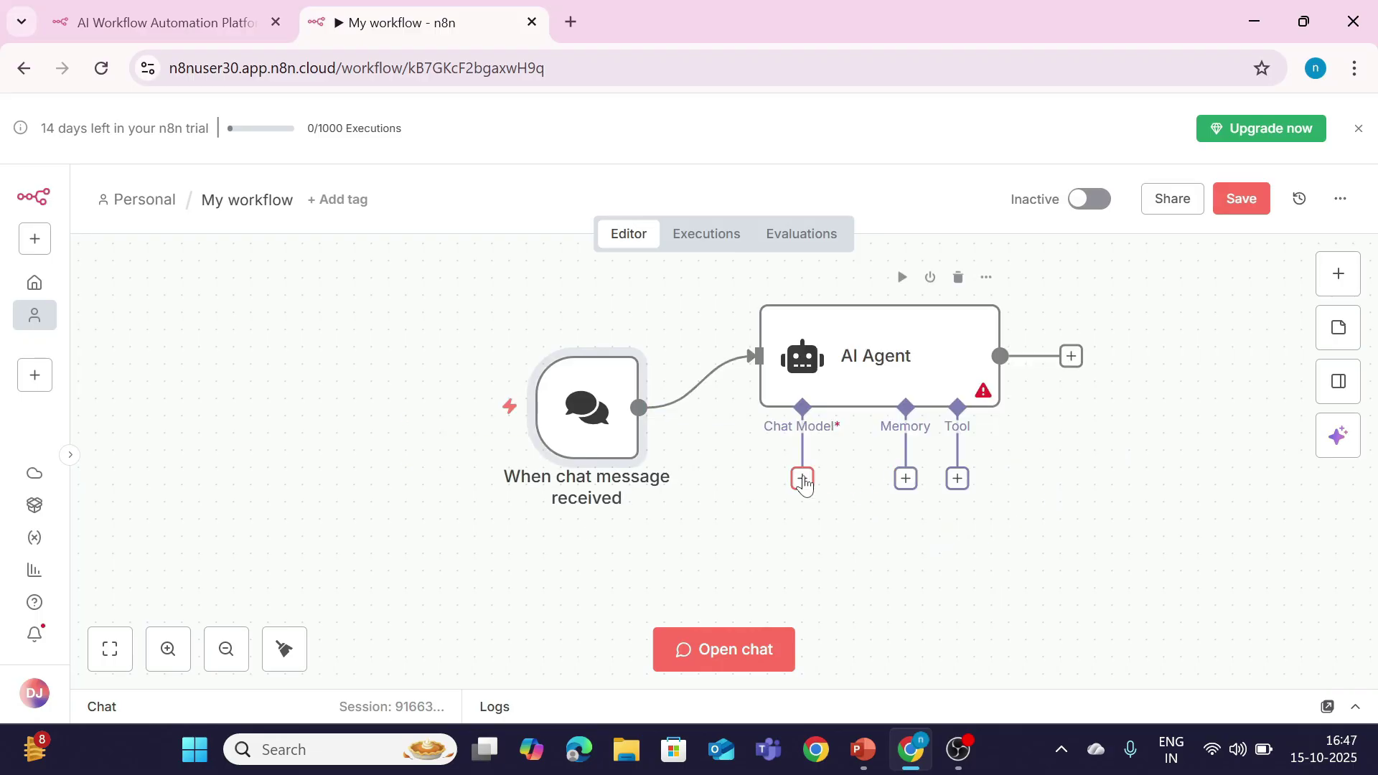
Step: Attach an OpenAI Chat Model as the AI Agent's language model and list its credentials
click(803, 480)
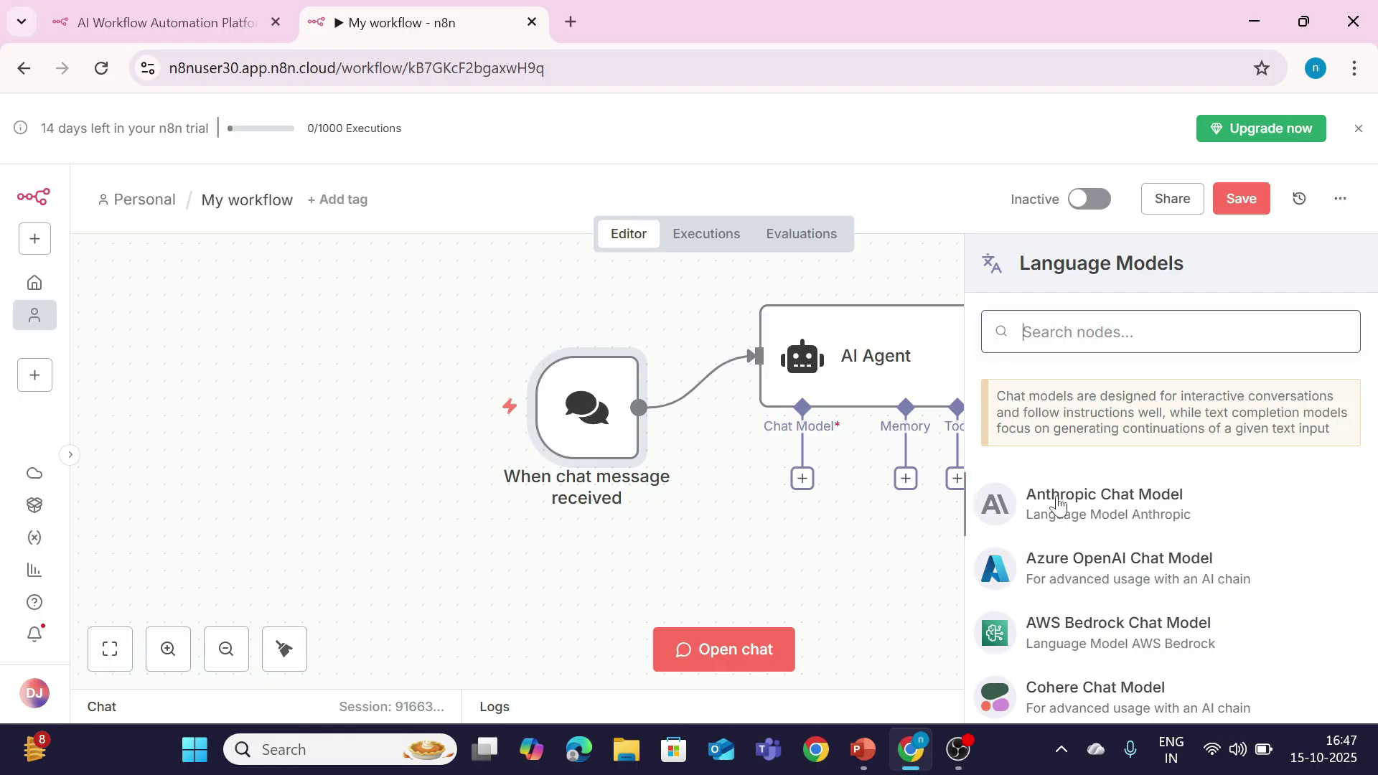
scroll(1084, 531, down, 5)
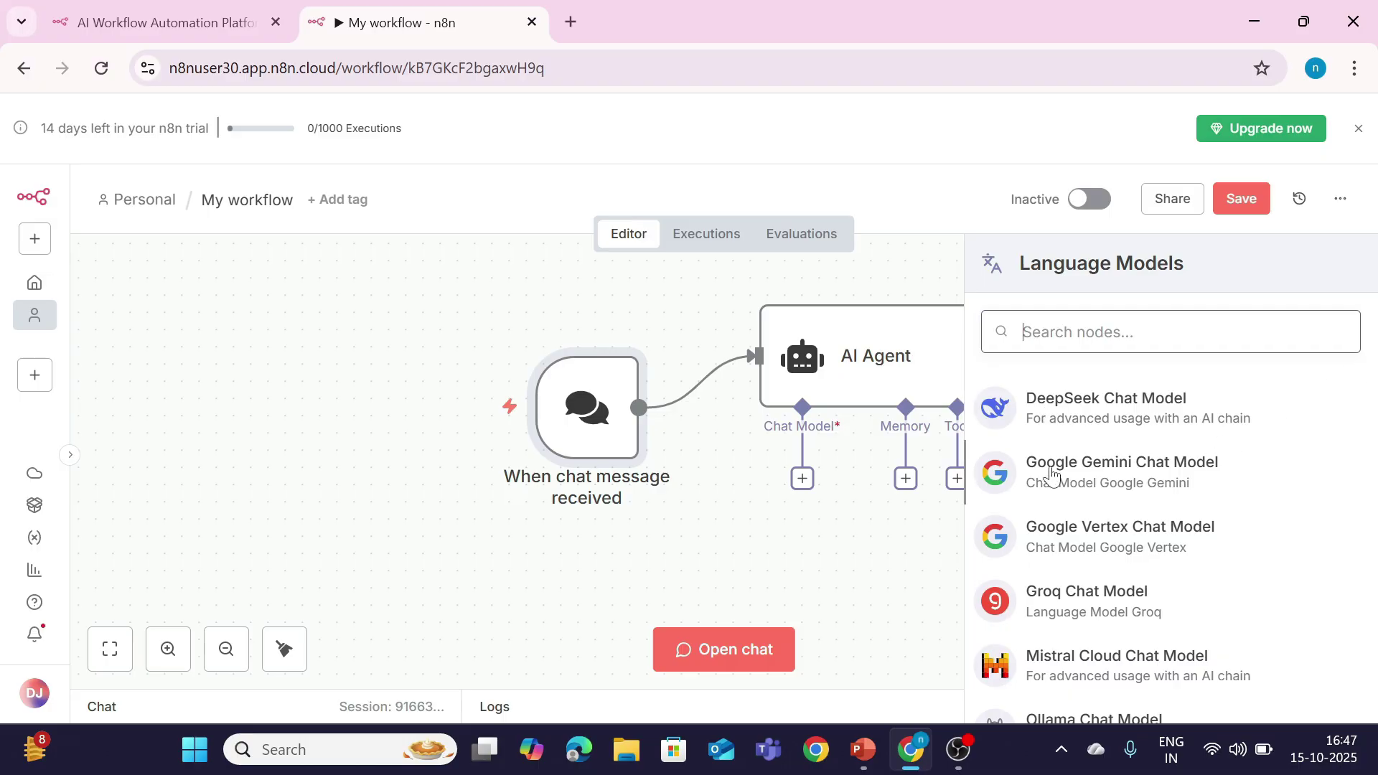
scroll(1062, 567, down, 5)
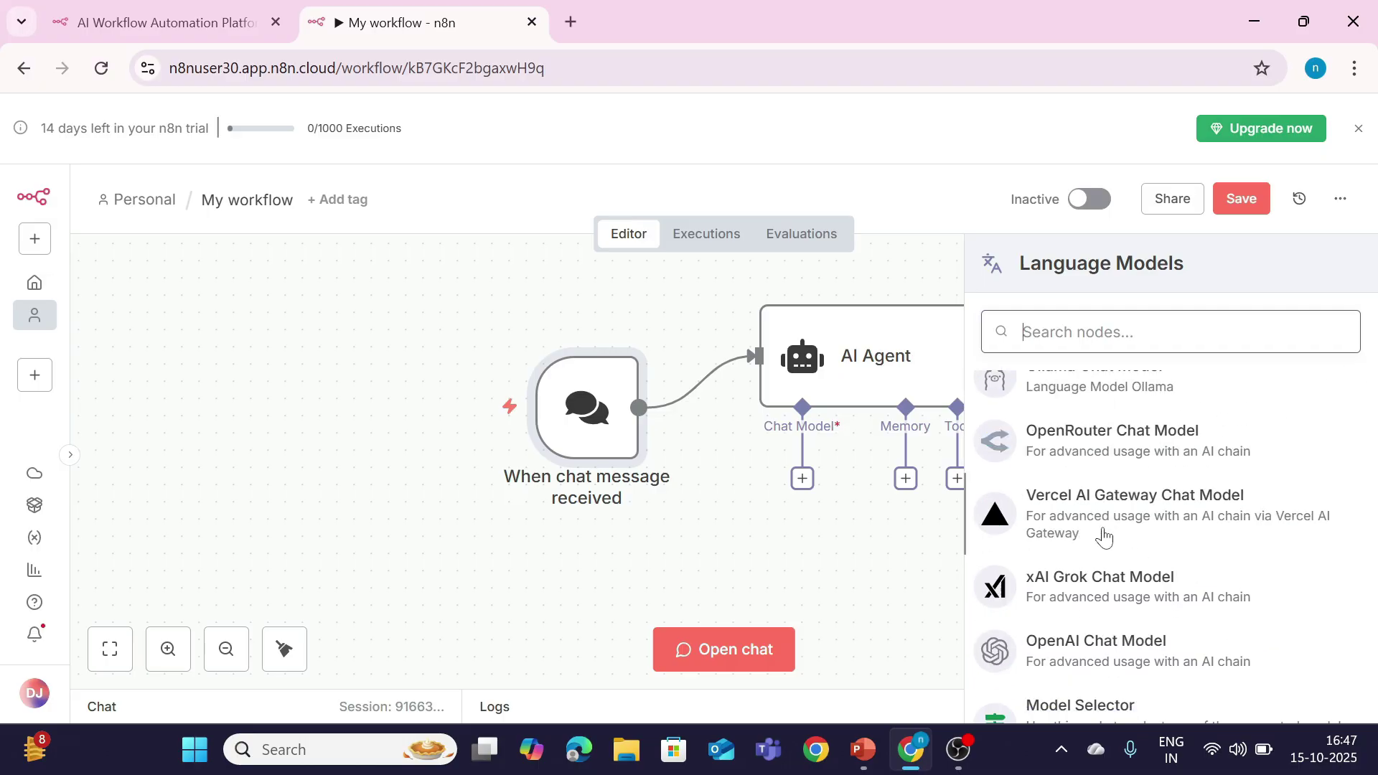
click(1058, 655)
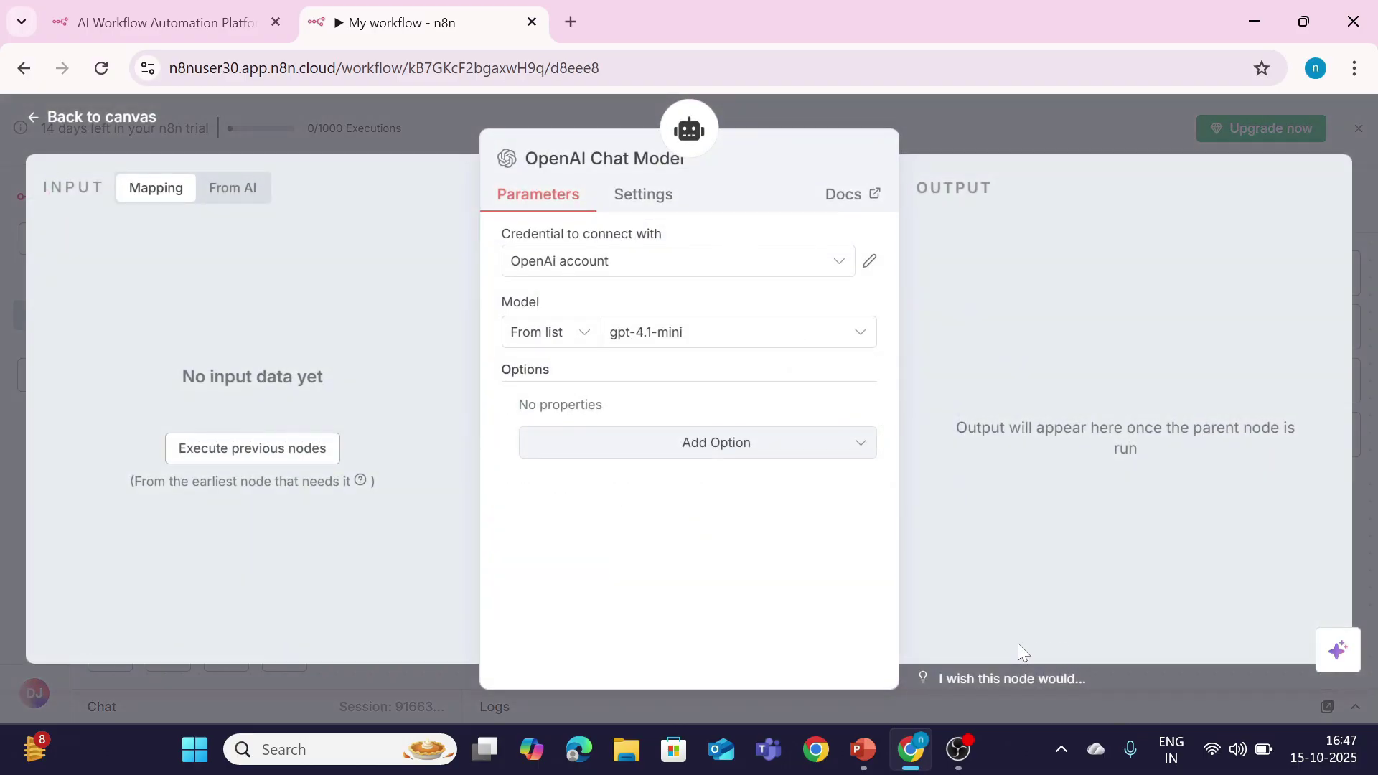
click(611, 266)
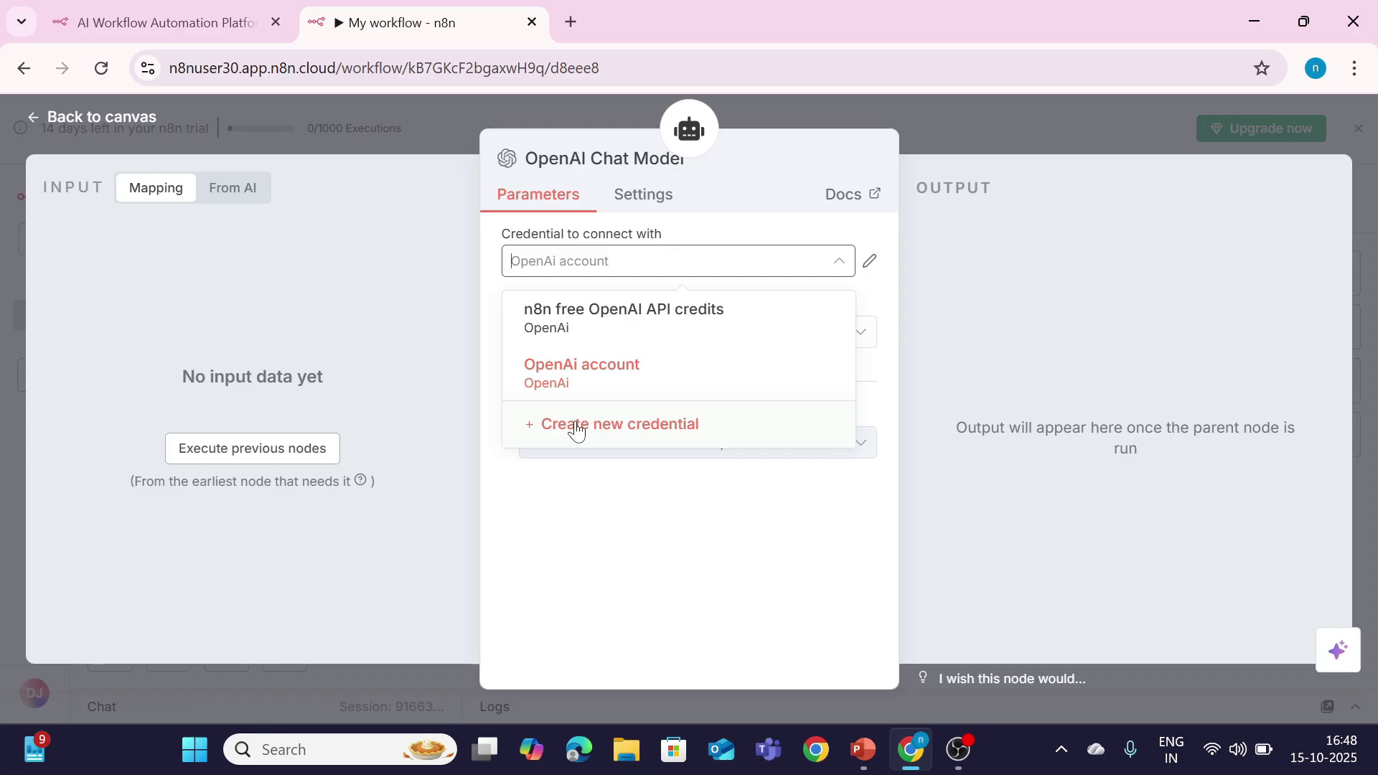
Step: Use the 'n8n free OpenAI API credits' credential, keeping model gpt-4.1-mini
click(611, 346)
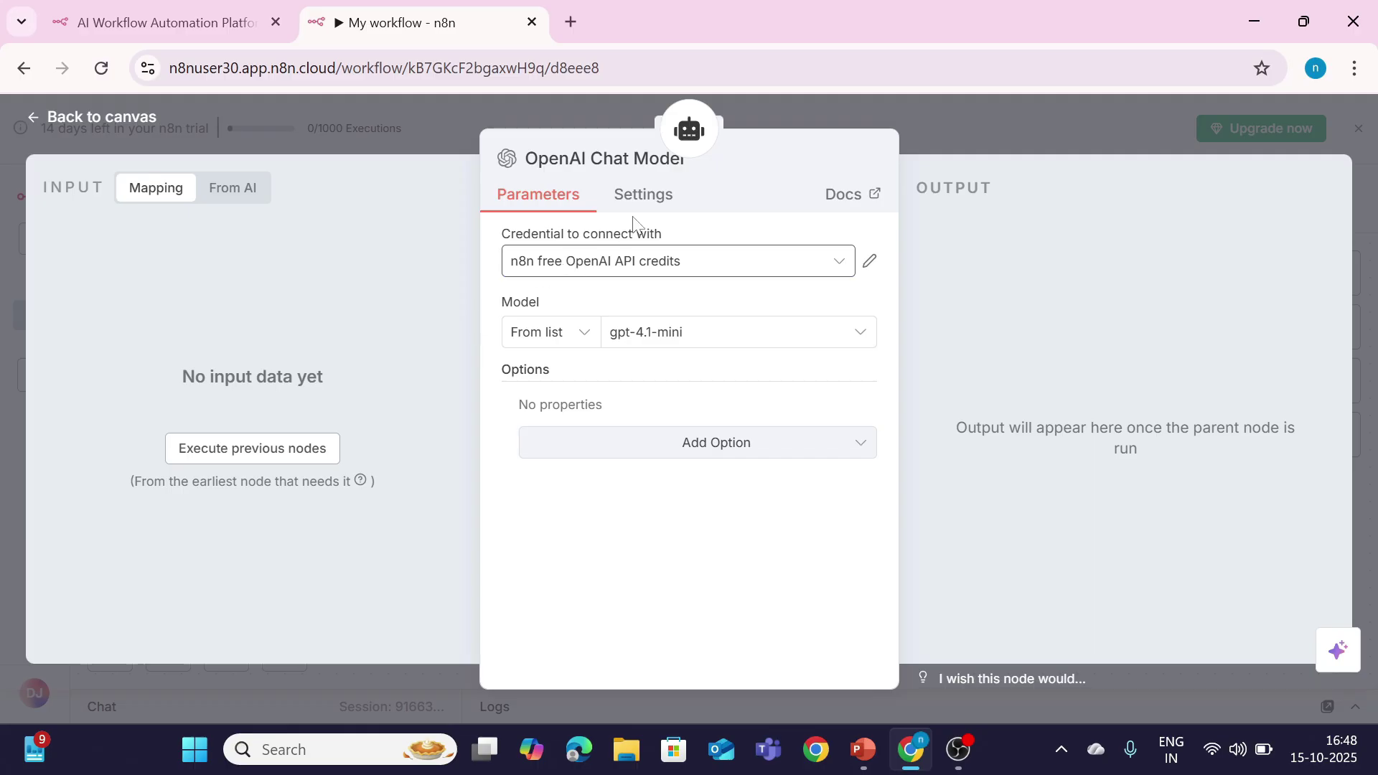
click(80, 129)
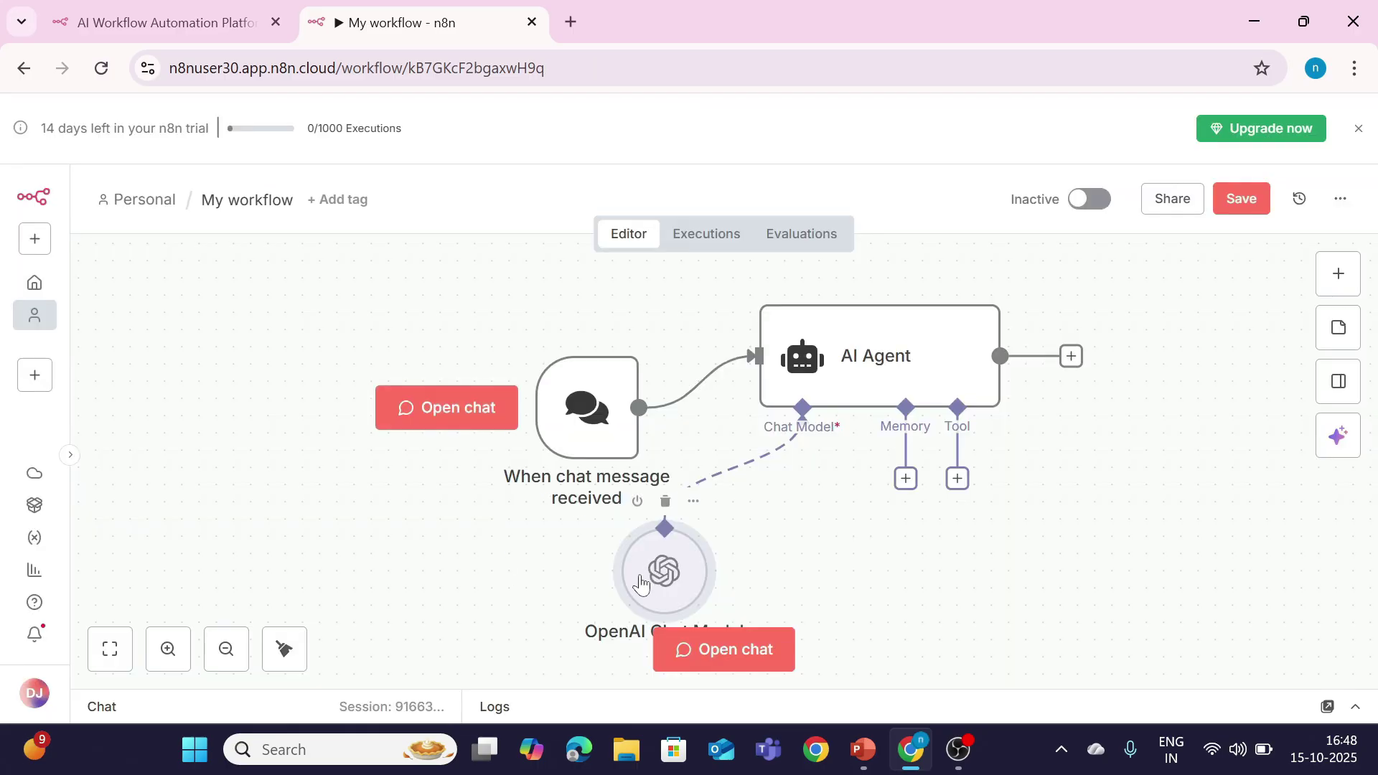
Step: Send 'hello' in the test chat and get 'Hello! How can I assist you today?' back
click(720, 664)
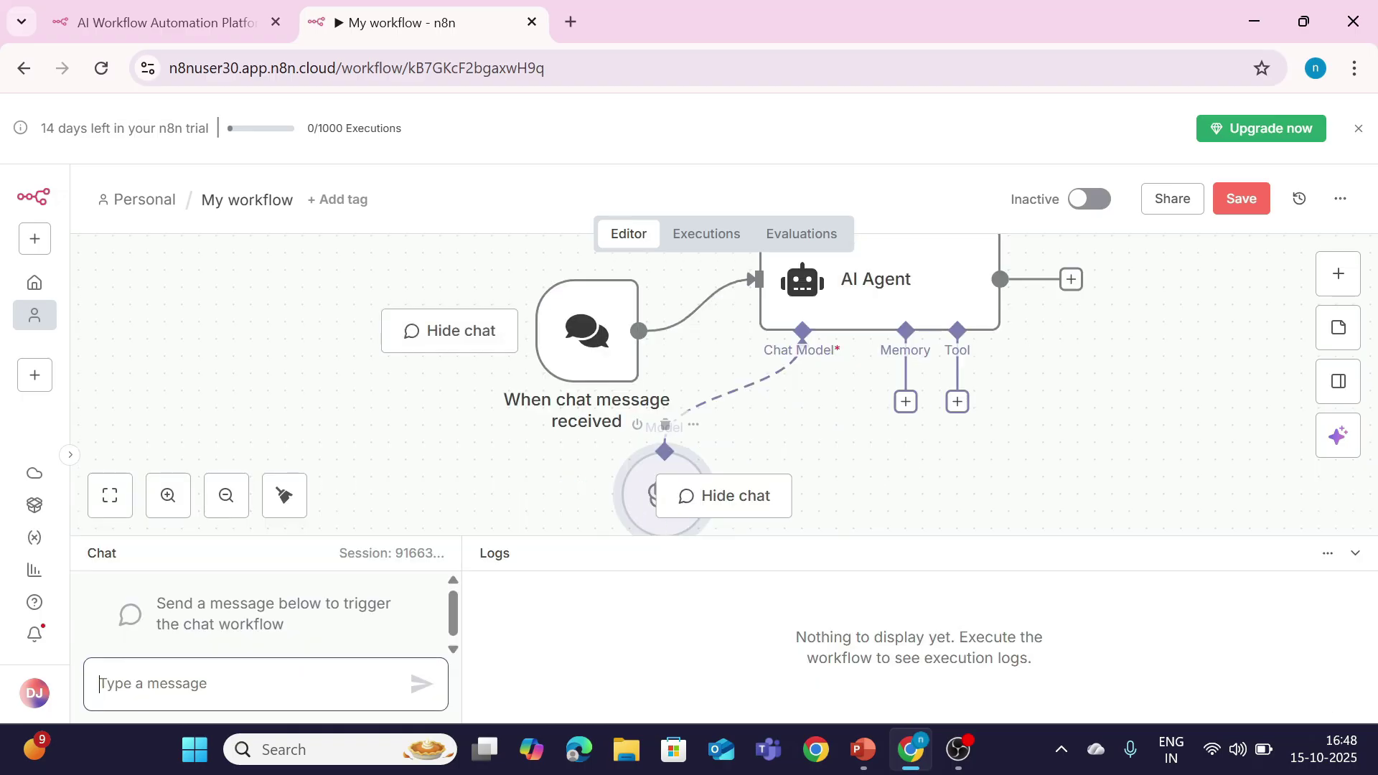
text(he)
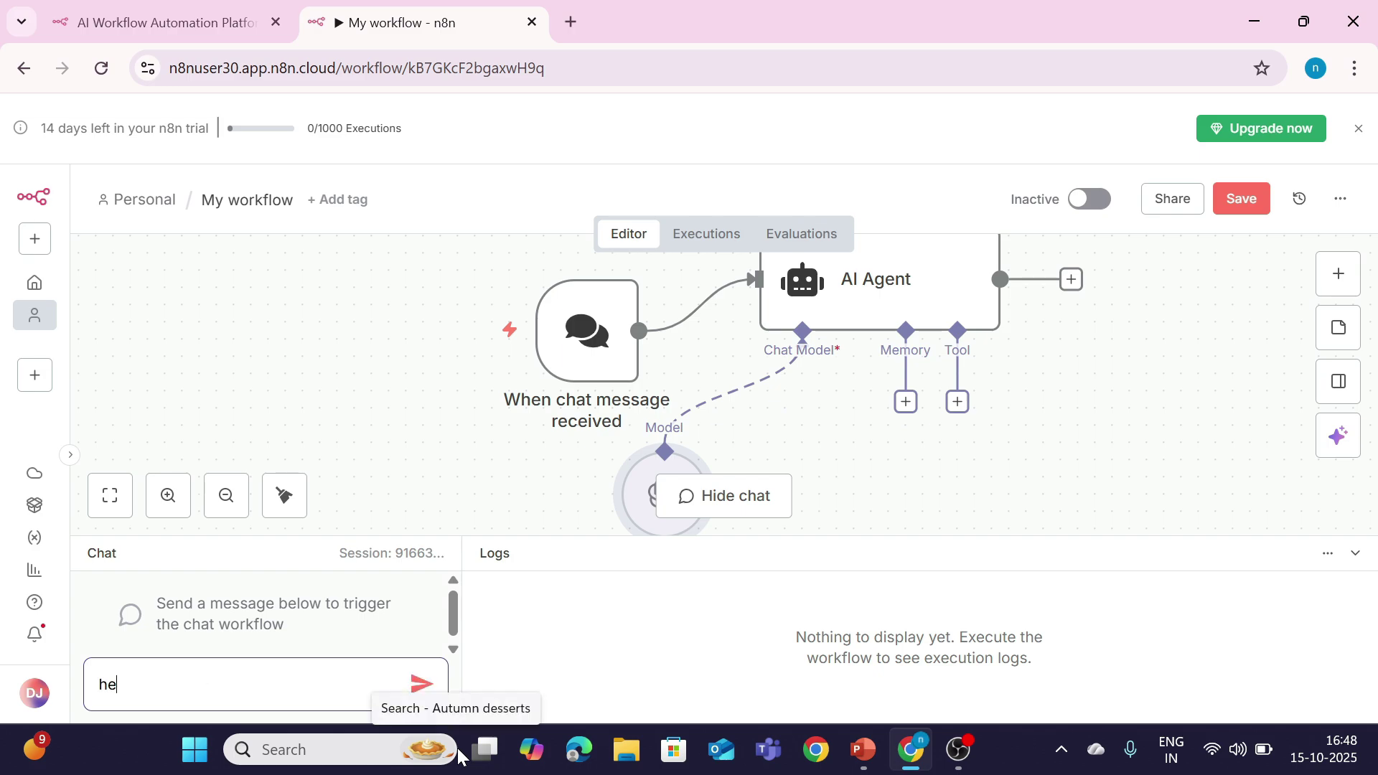
text(llo)
key(Return)
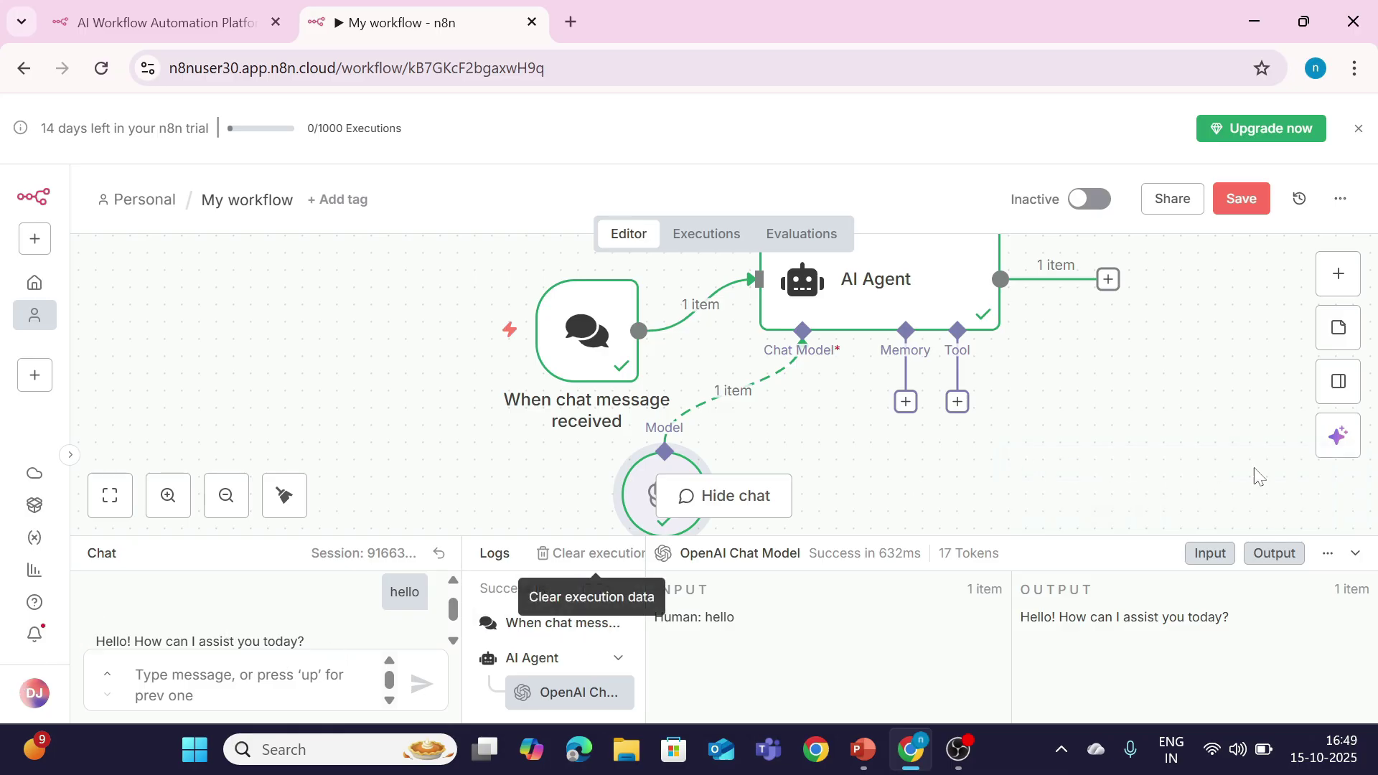
click(1355, 553)
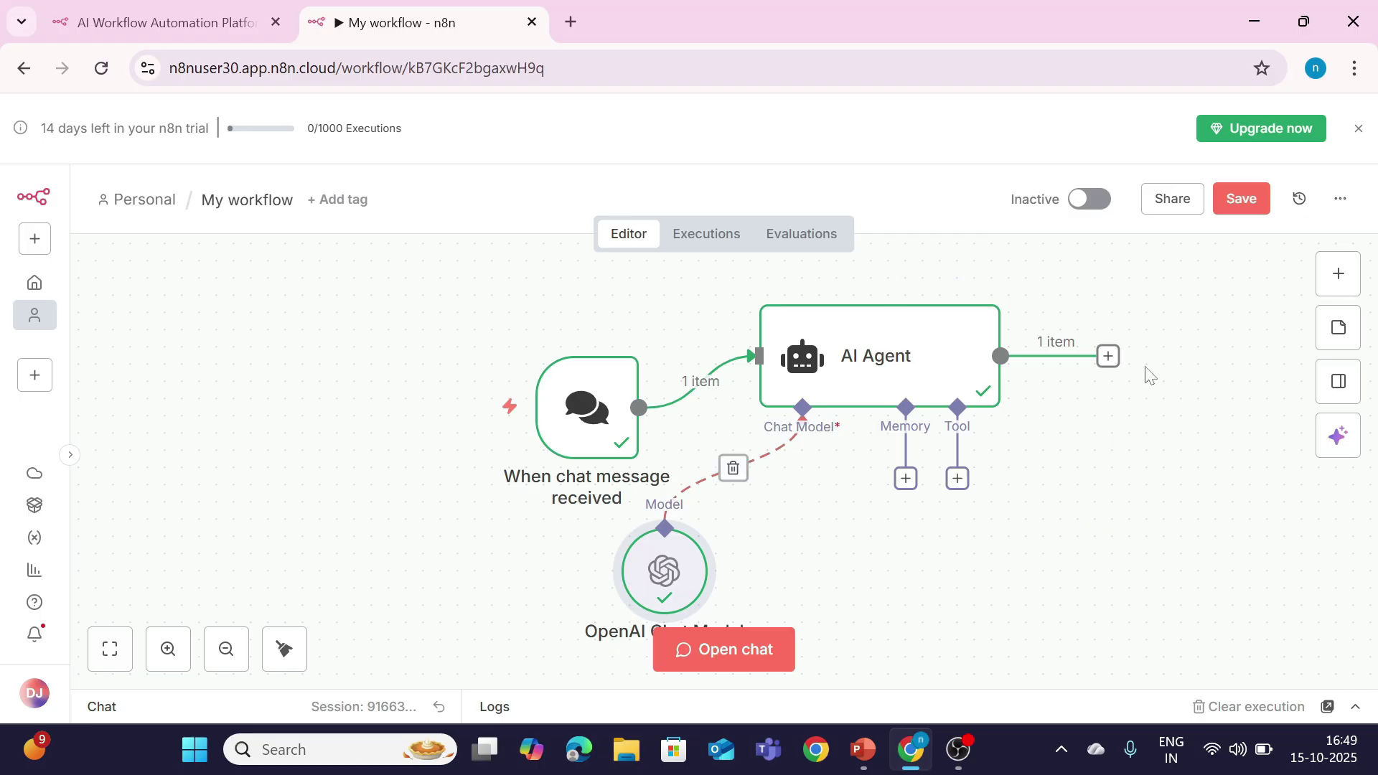
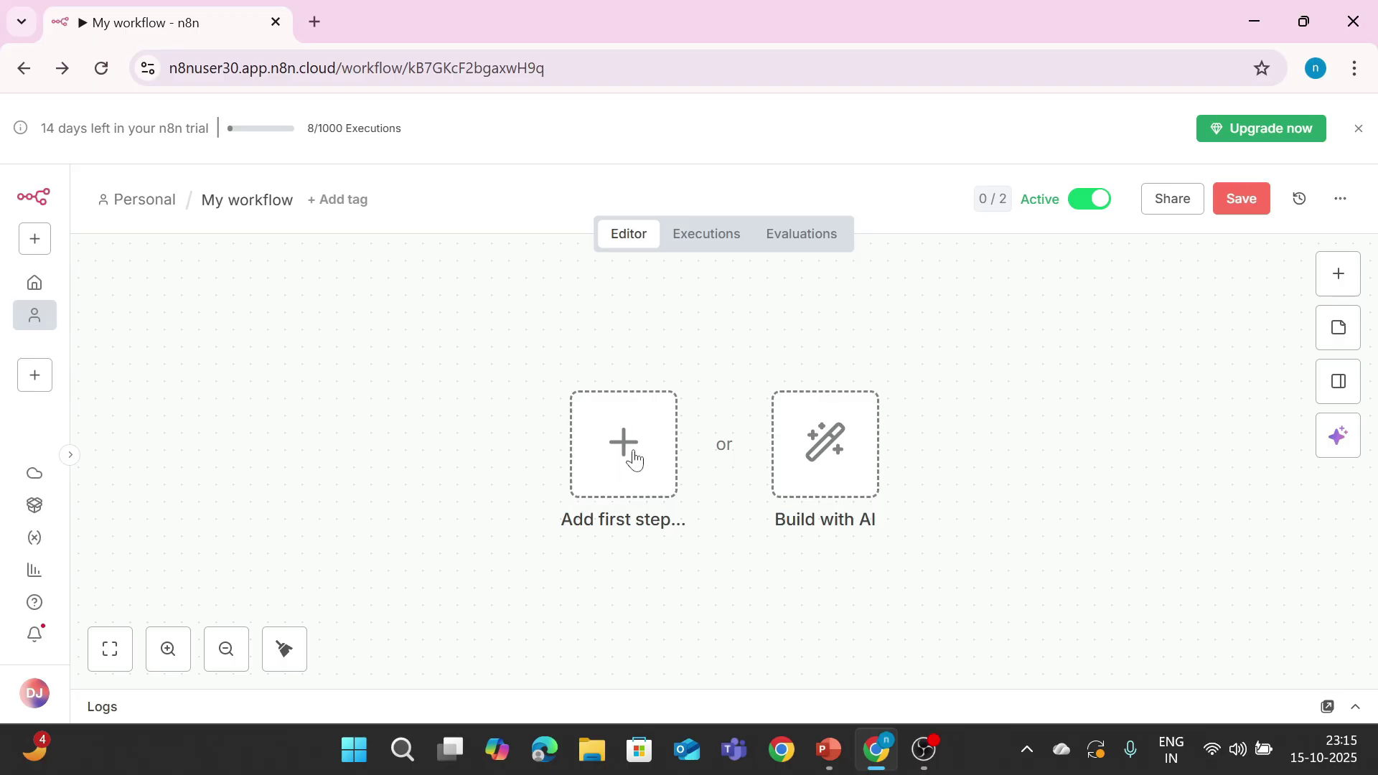
Step: Place a Manual Trigger as the first step and connect an Edit Fields (Set) node after it
click(635, 460)
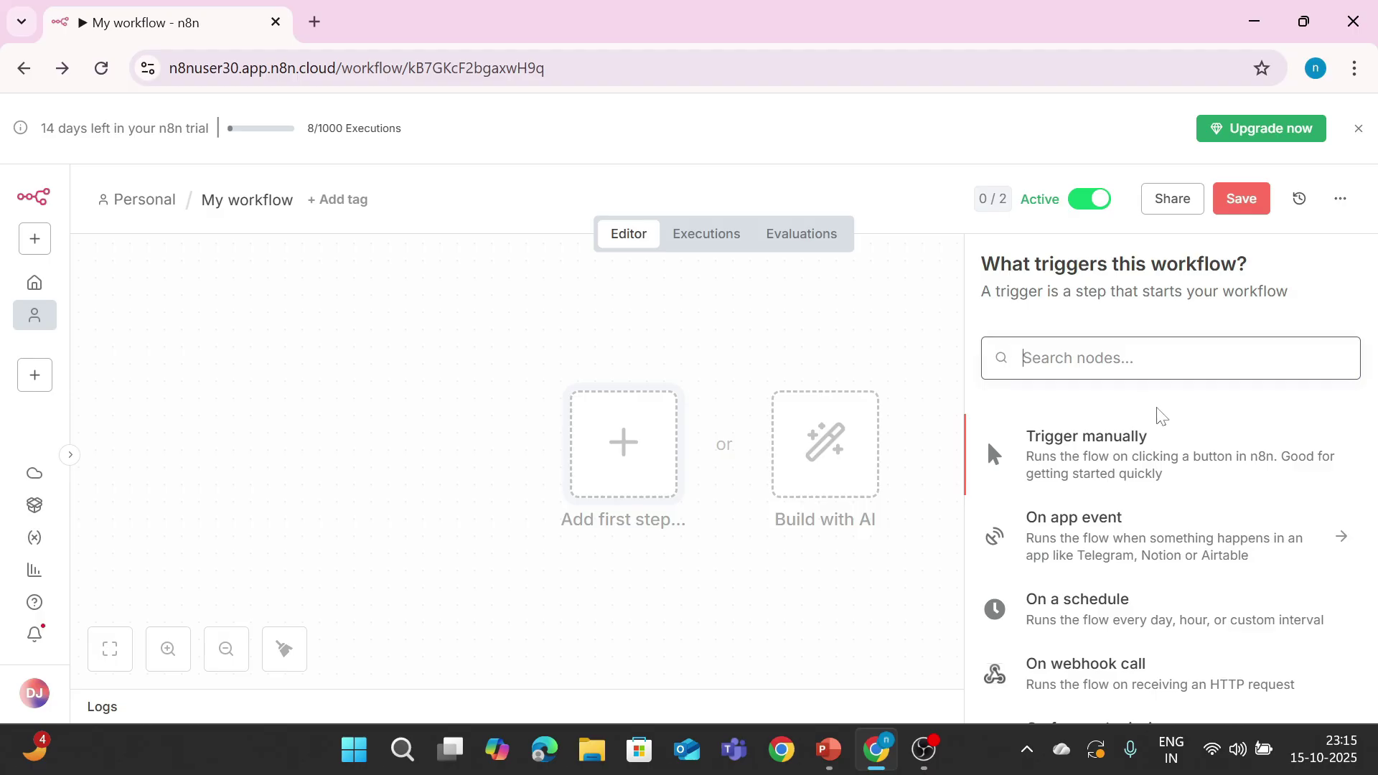
text(maua)
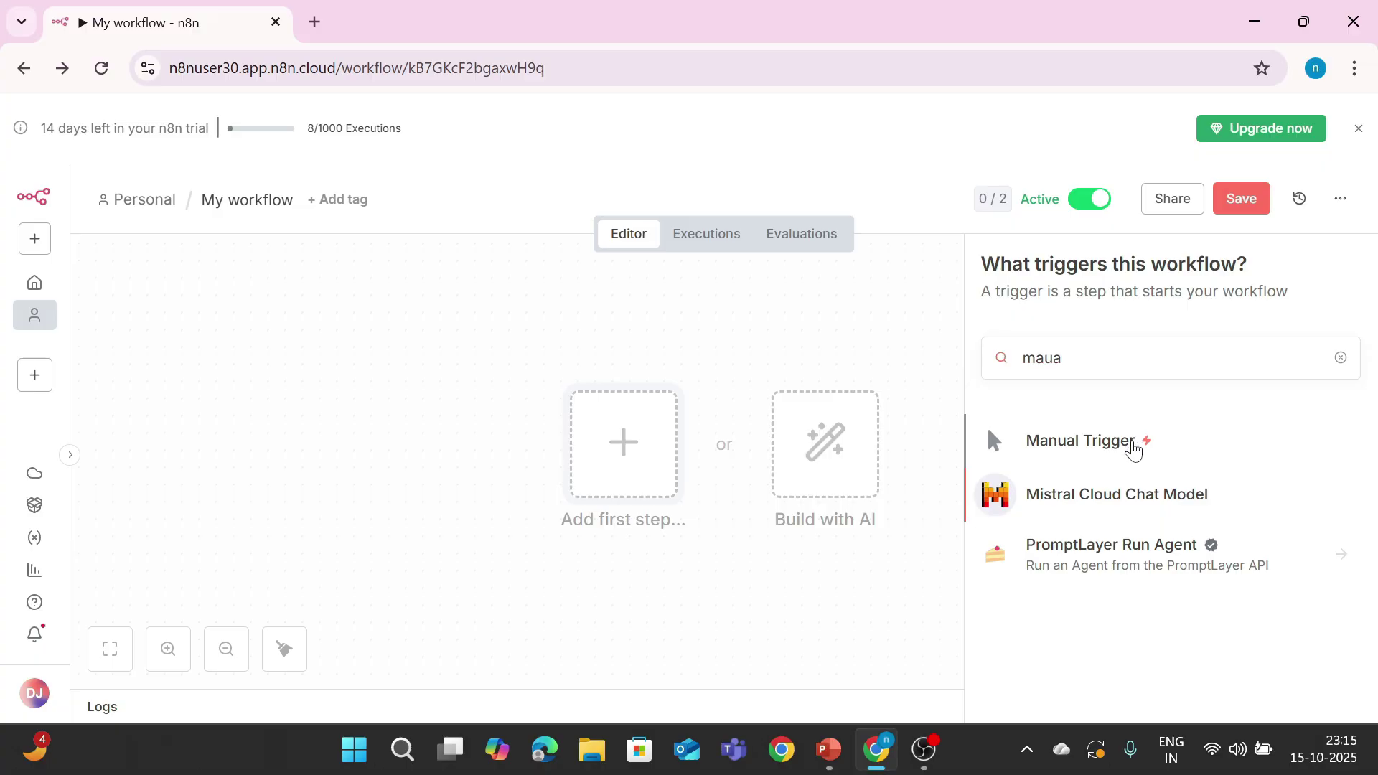
drag(1134, 449, 596, 431)
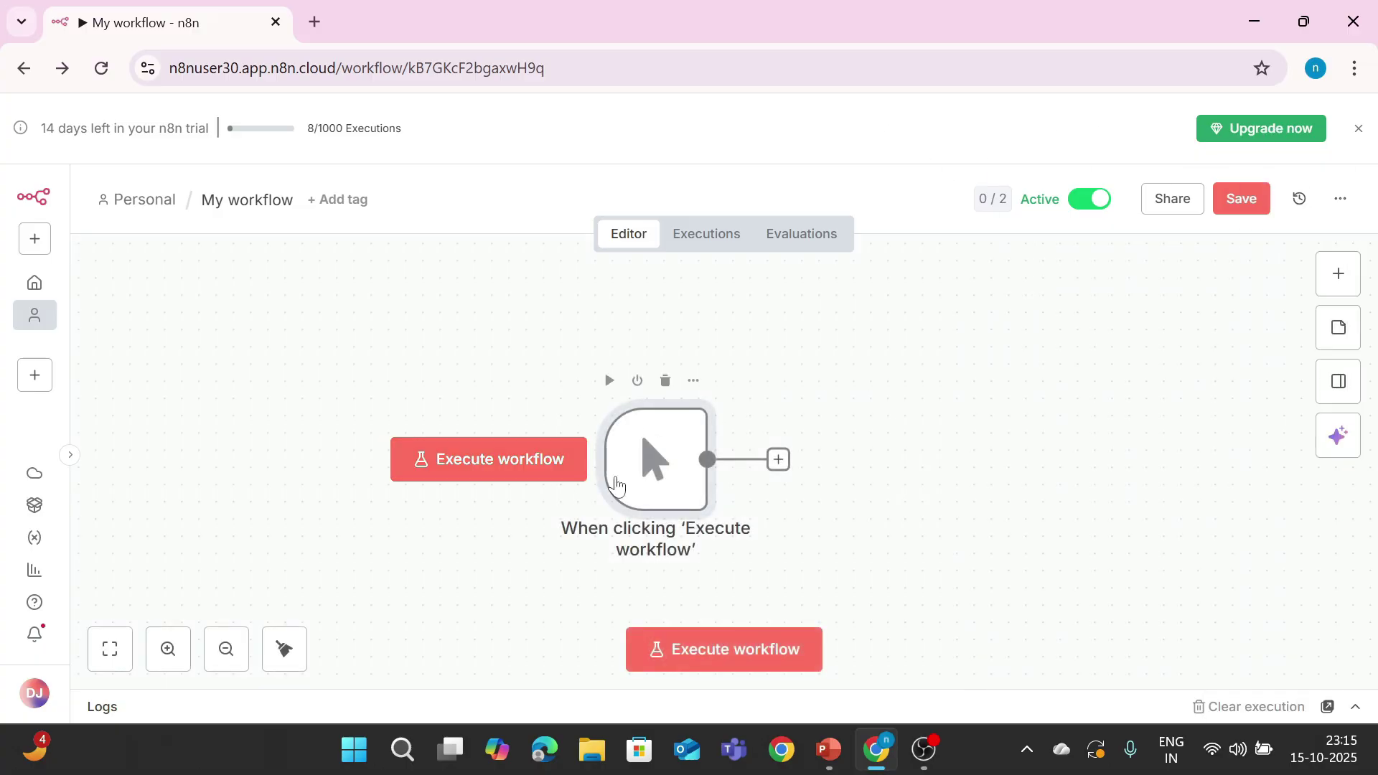
click(554, 373)
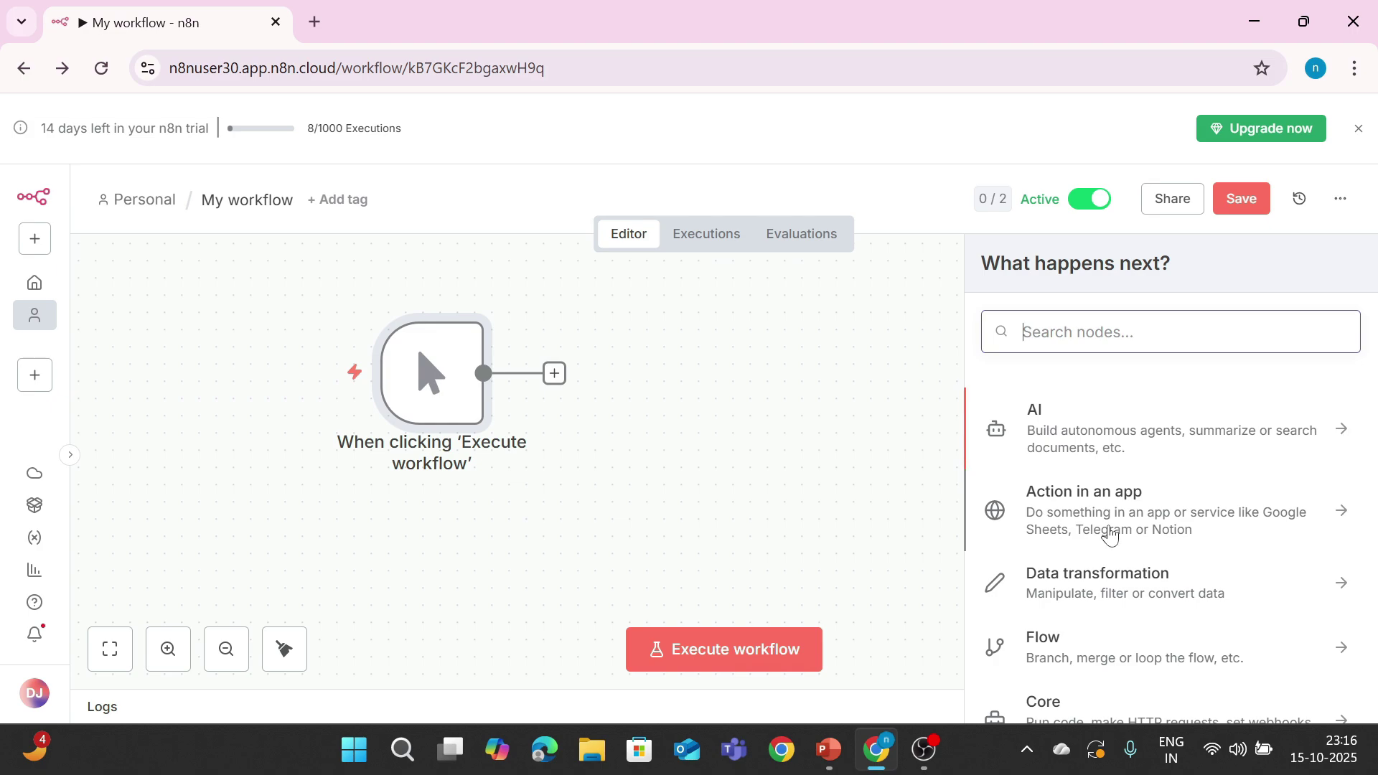
text(set)
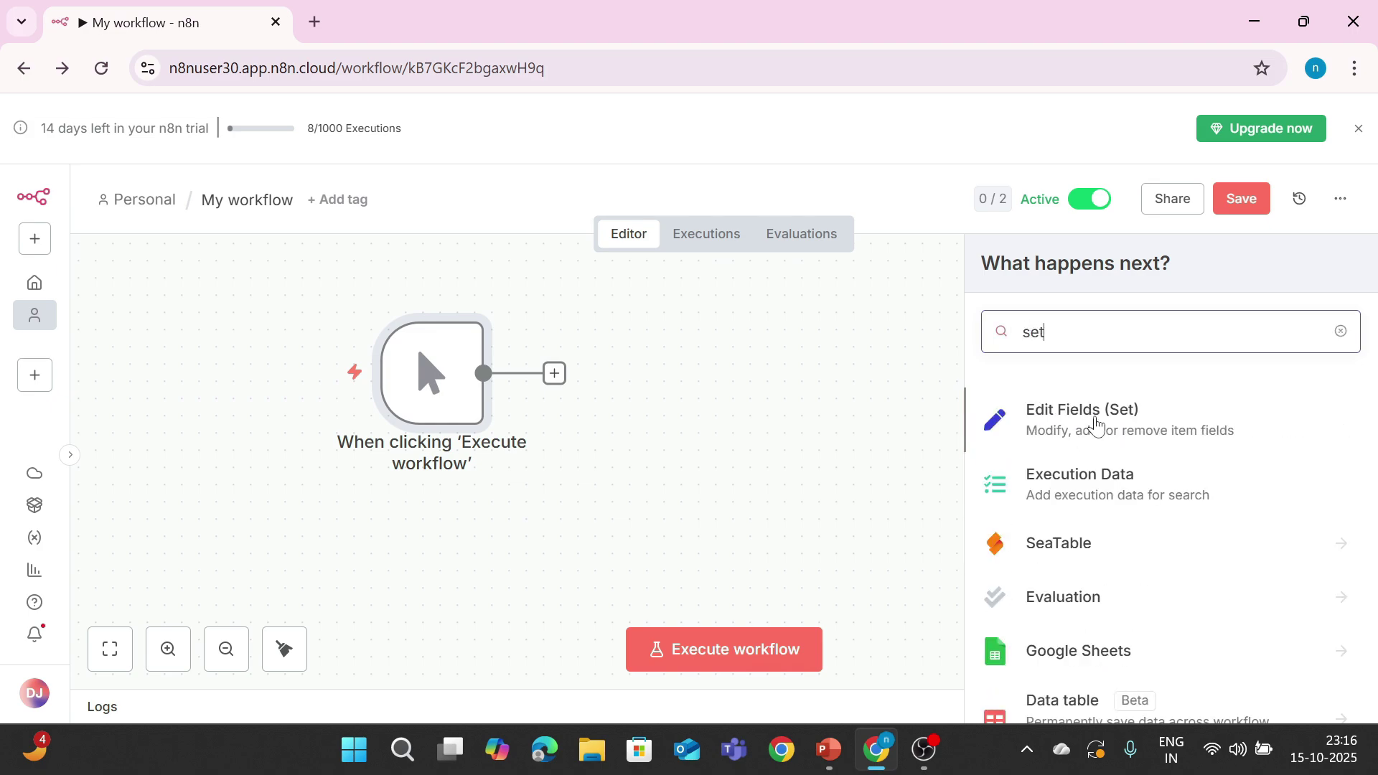
drag(1096, 425, 571, 374)
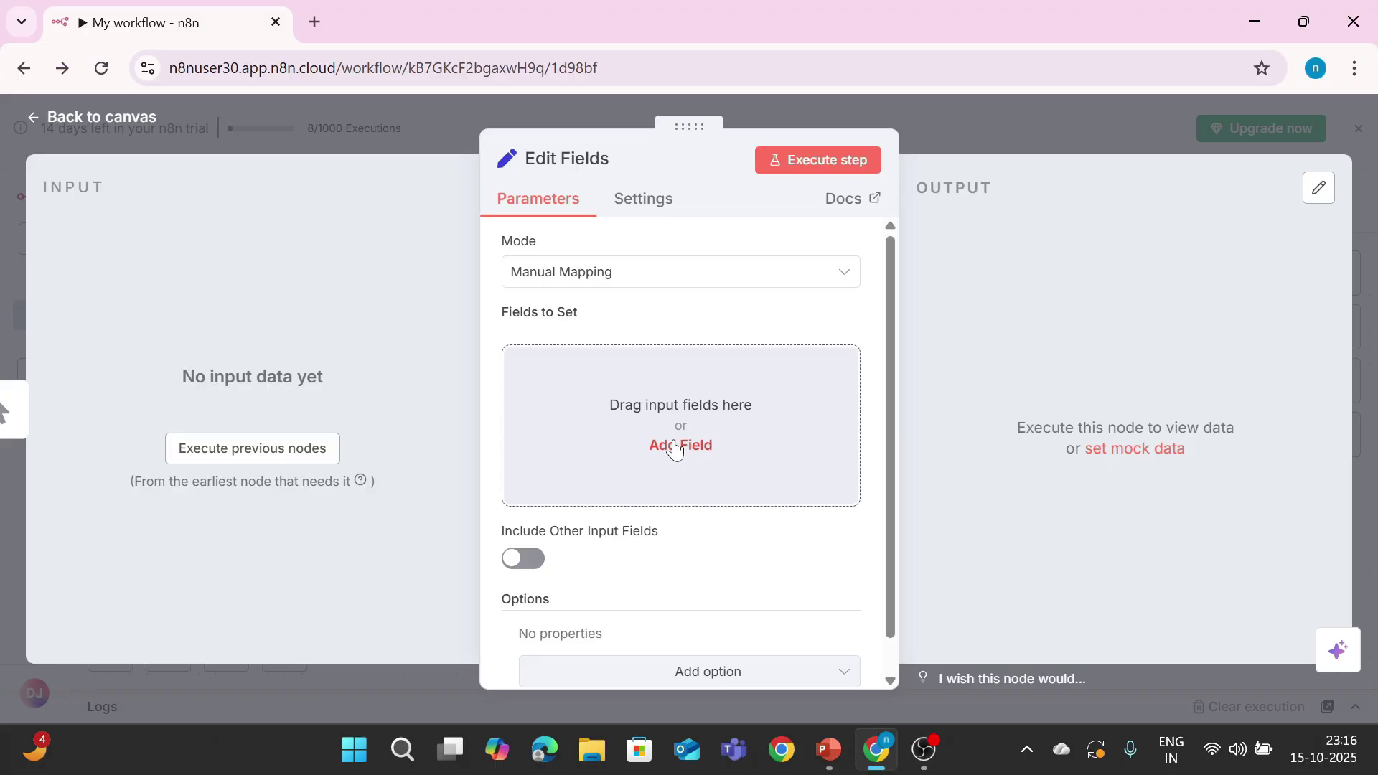
Step: Add a 'message' field set to 'Manual Execution Done Successfully!' and execute the step
click(675, 449)
text(m)
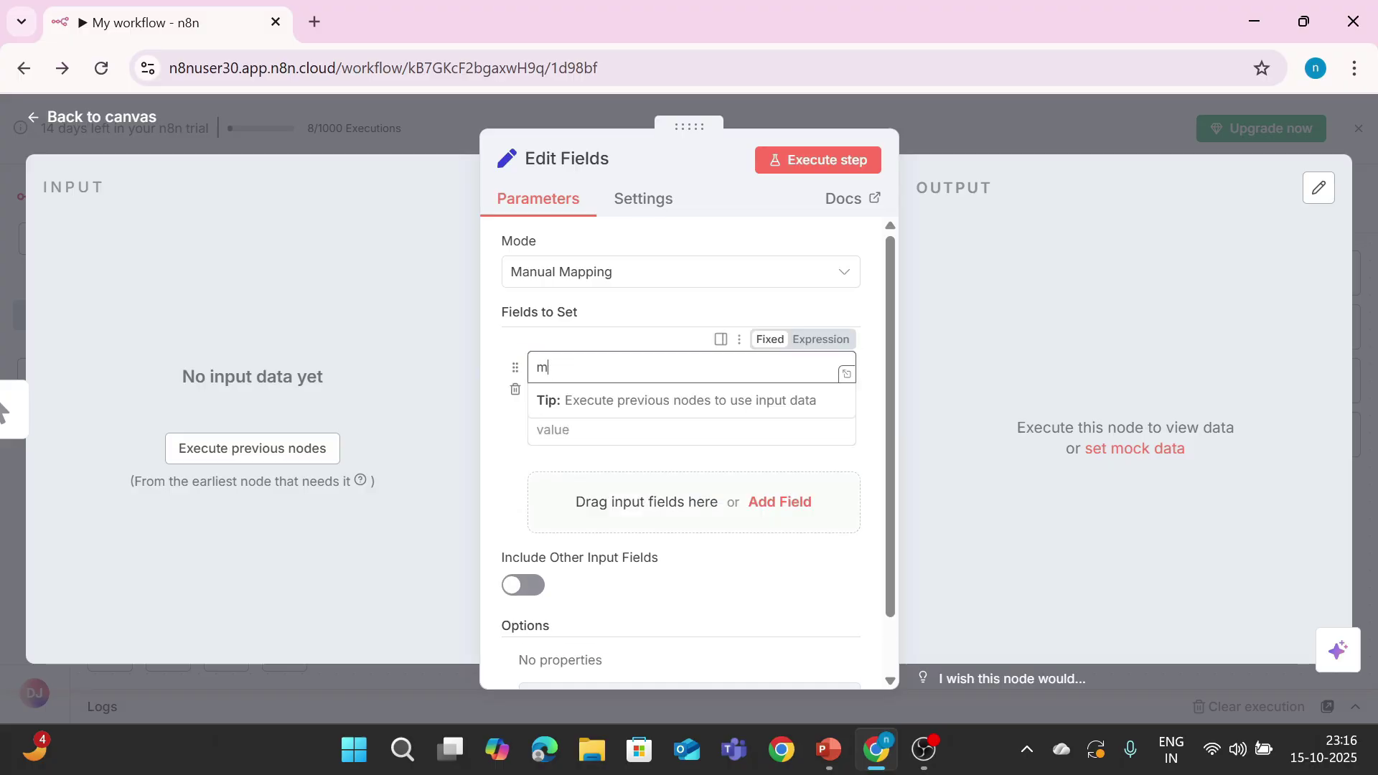
text(essage)
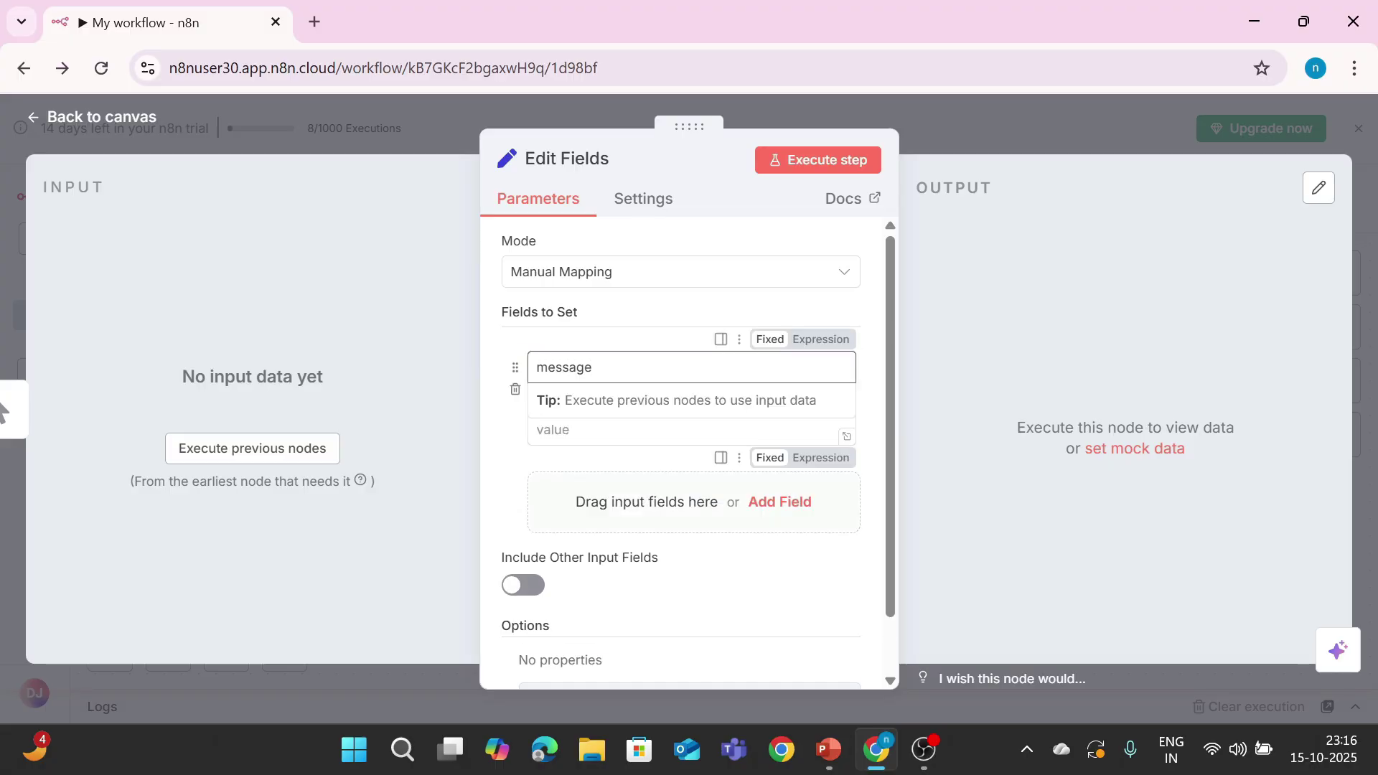
key(Tab)
text(Manual Execution Done Successfully!)
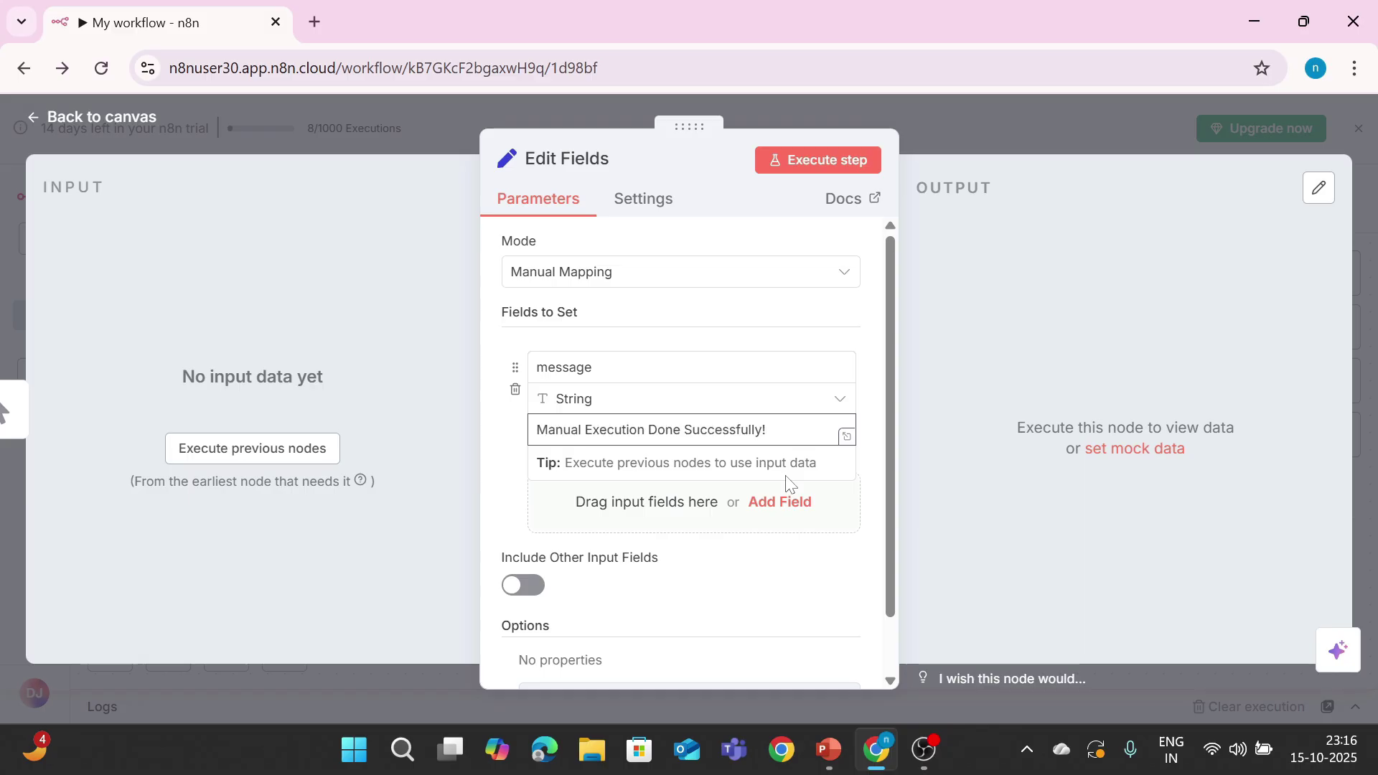
click(798, 164)
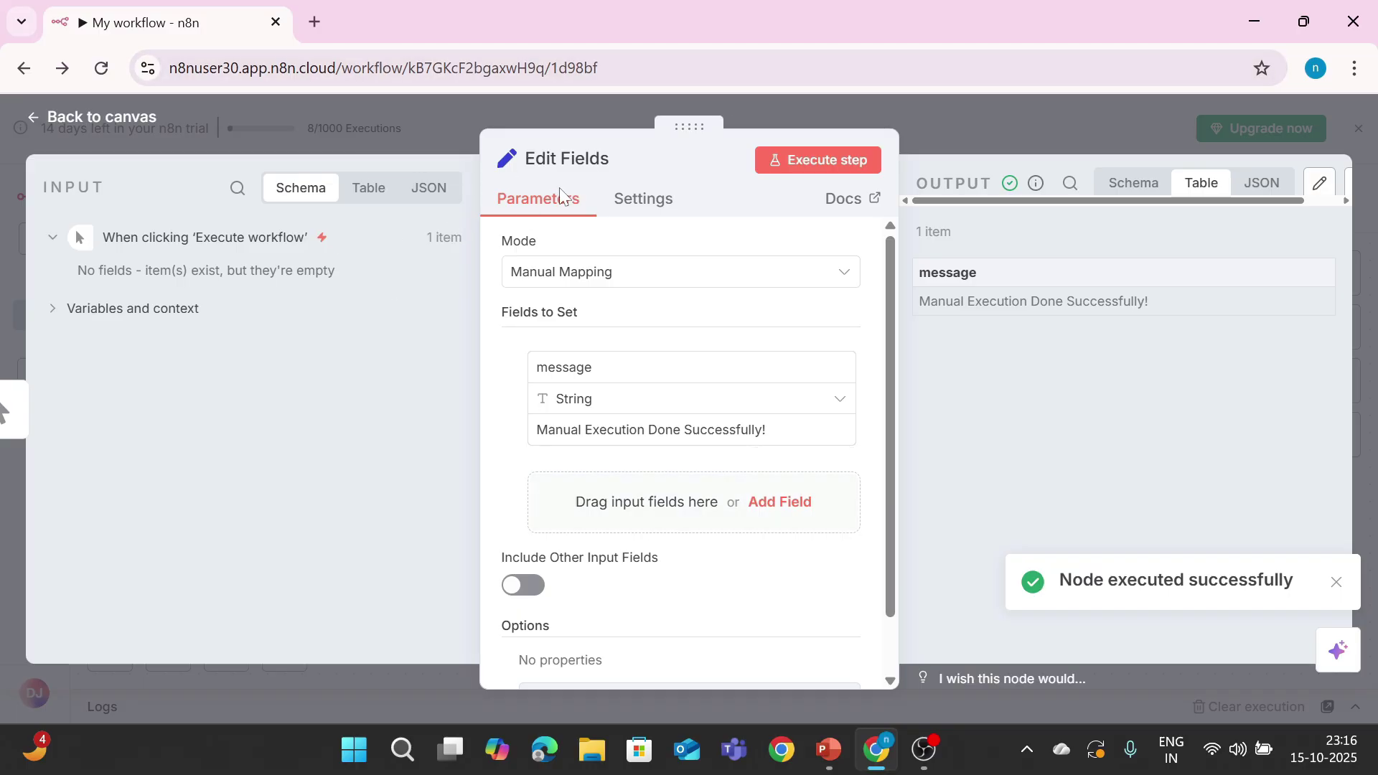
click(32, 117)
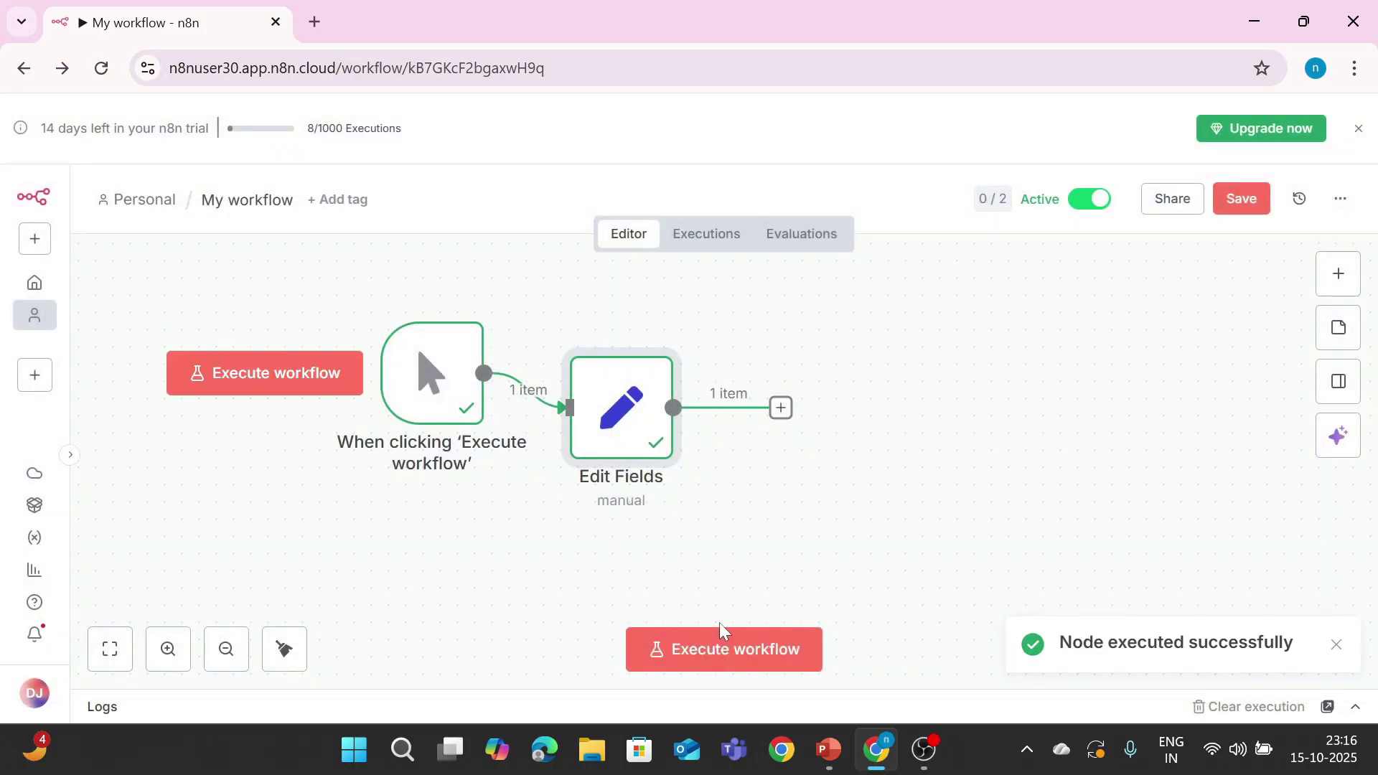
Step: Expand the logs panel to review the Edit Fields run output
click(1356, 707)
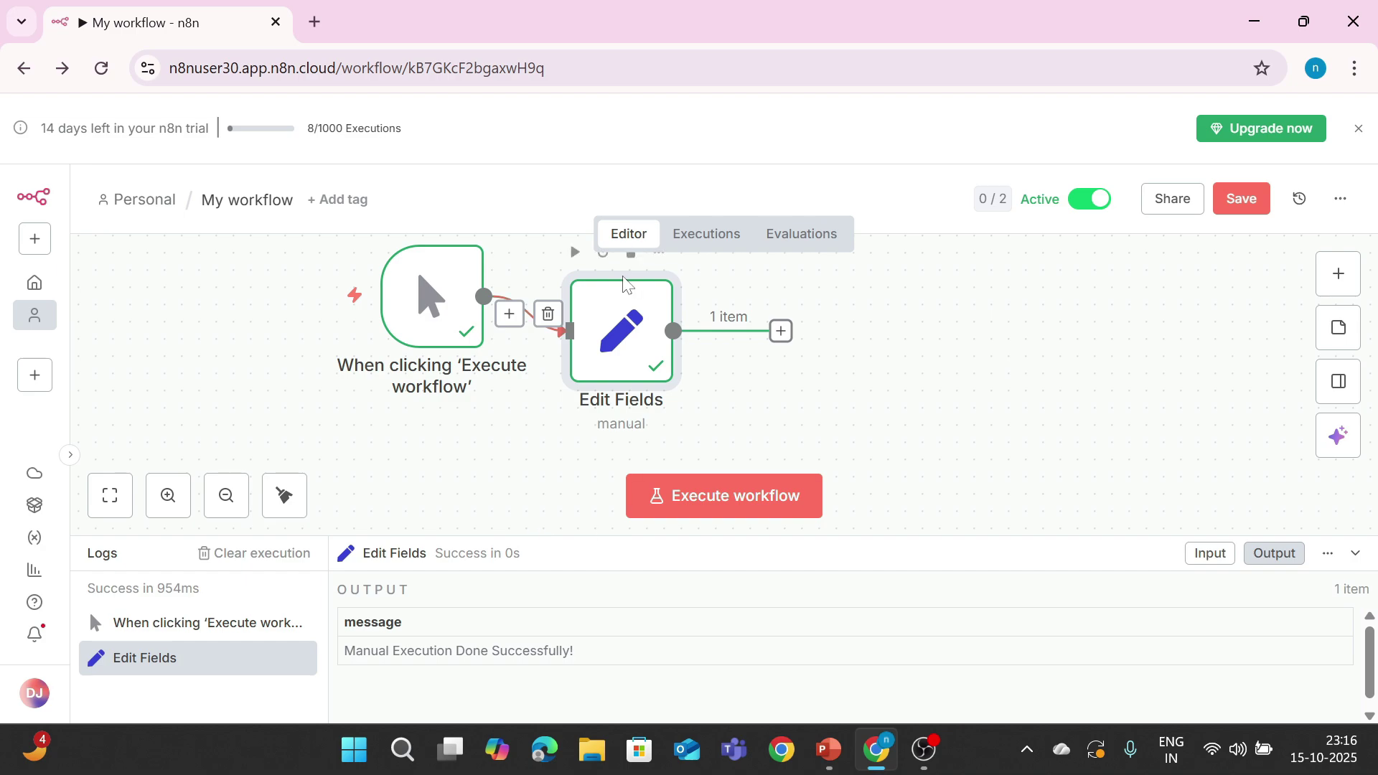
mouse_move(271, 316)
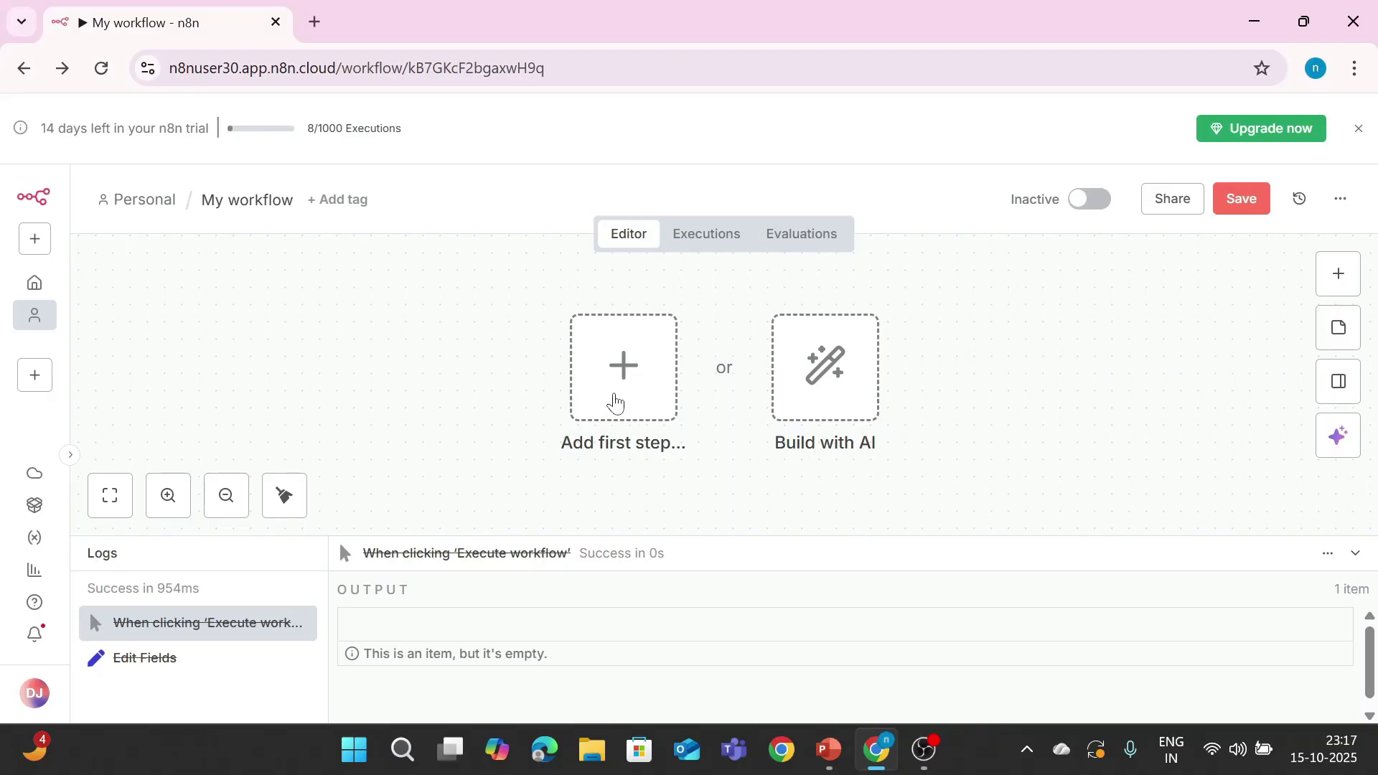
Step: Add a Schedule Trigger with interval Minutes and 1 minute between triggers
click(610, 402)
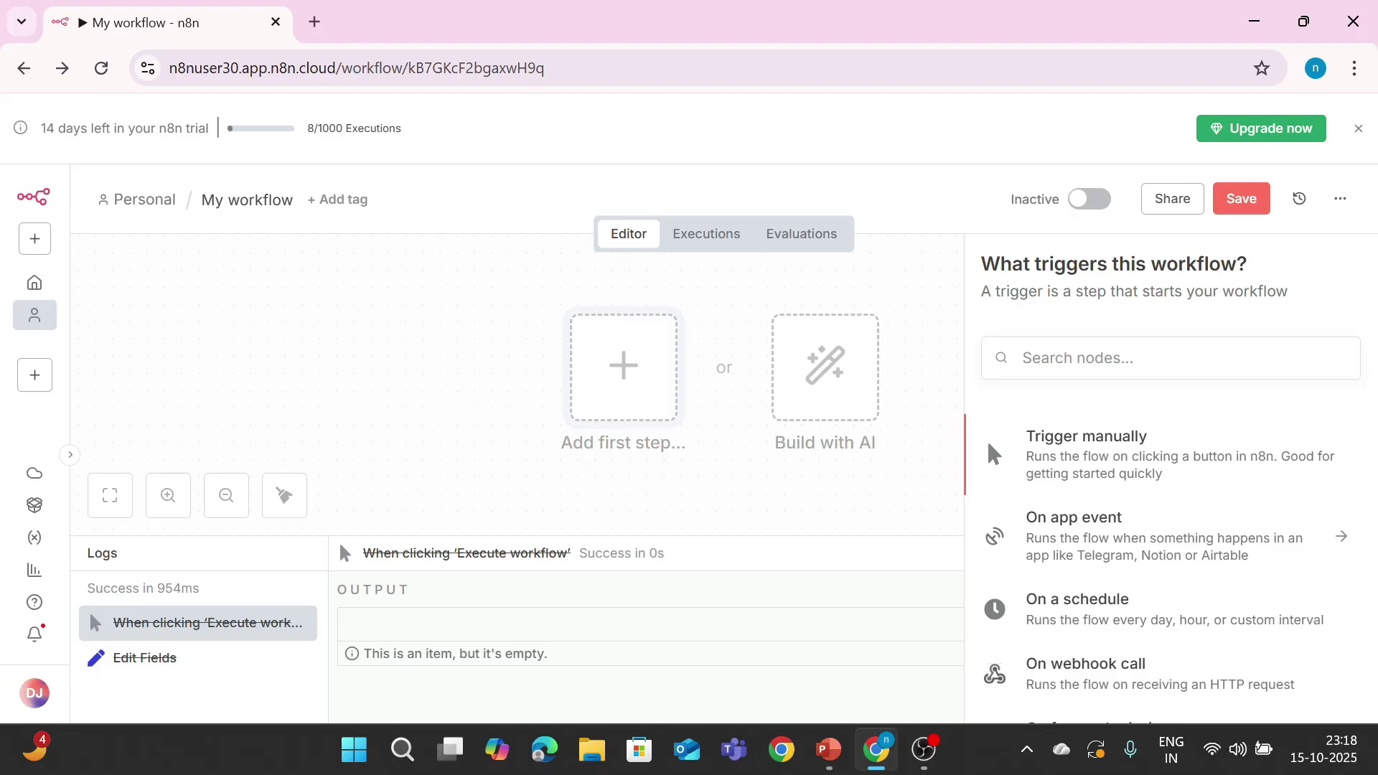
click(1078, 358)
text(sched)
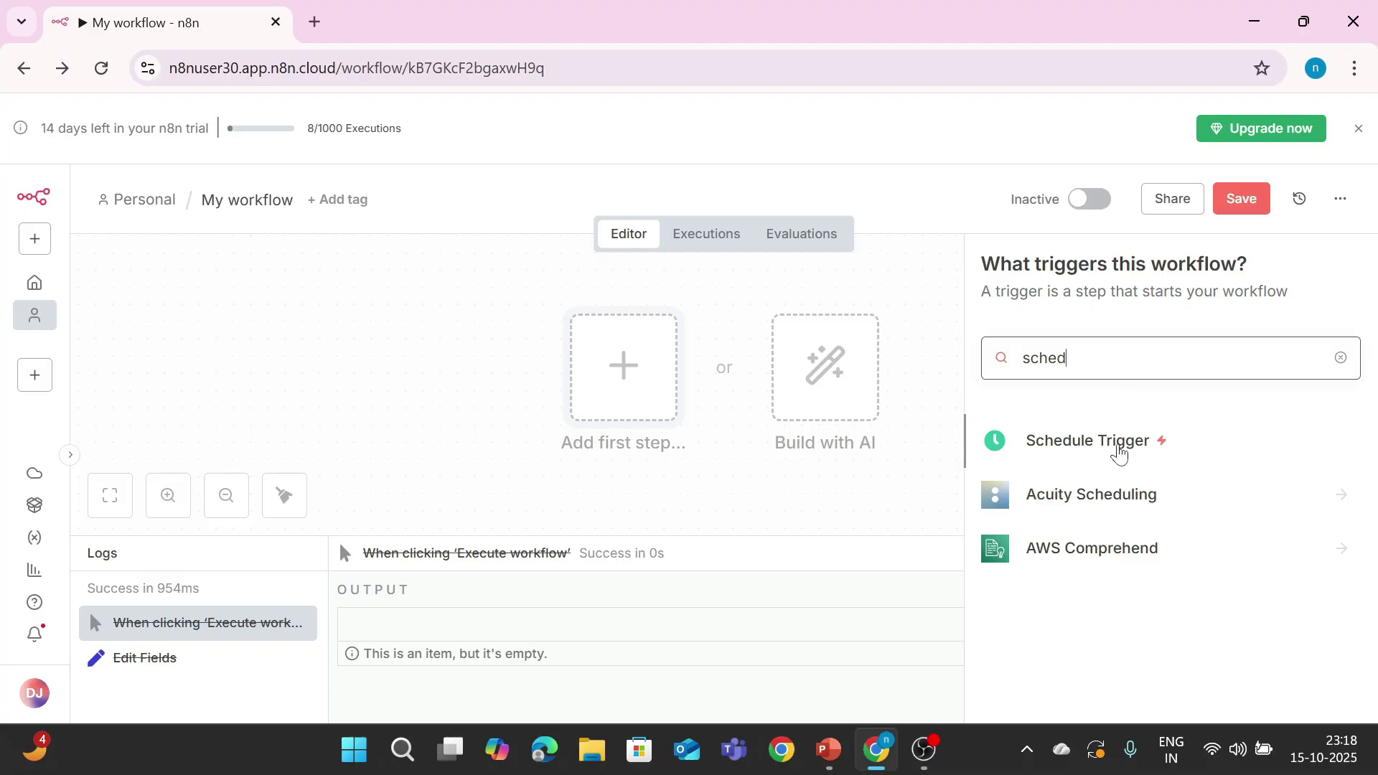
drag(1117, 439, 346, 314)
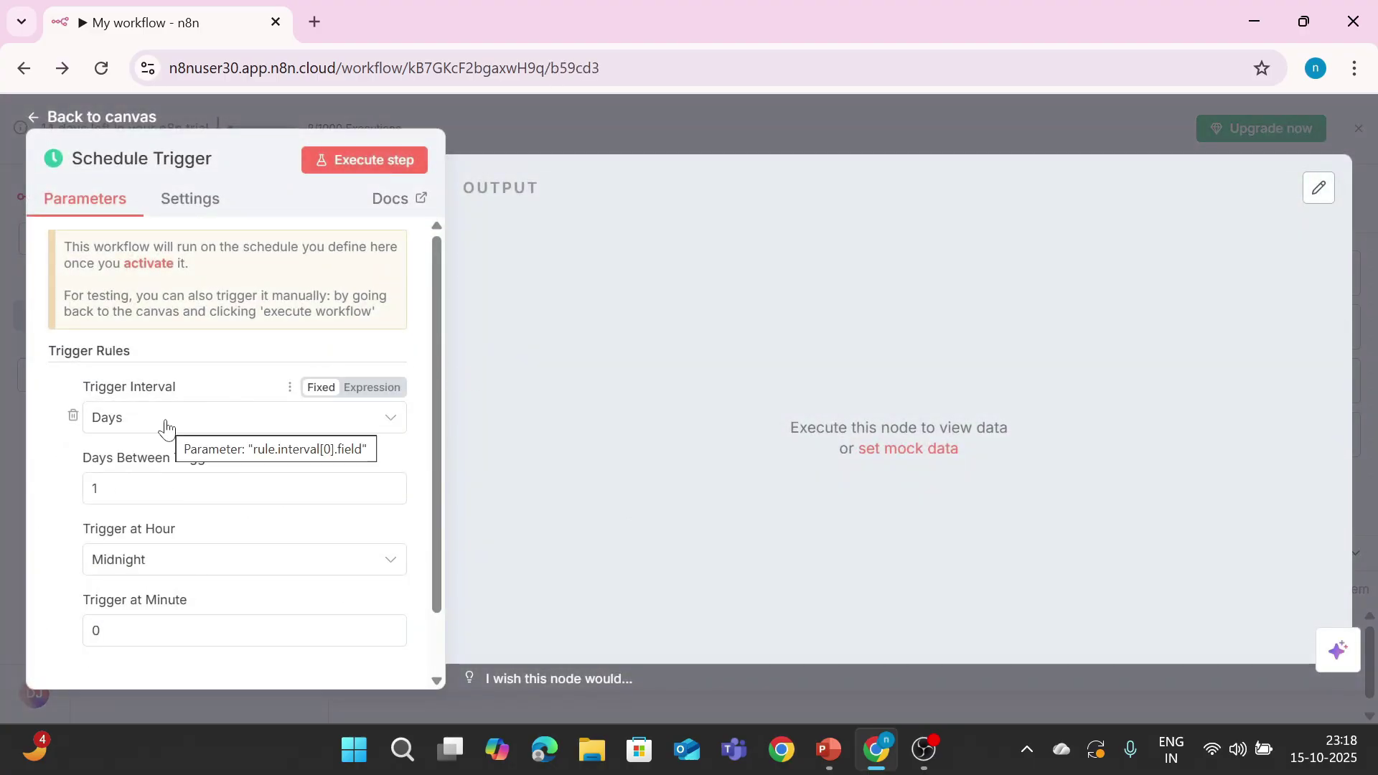
click(166, 425)
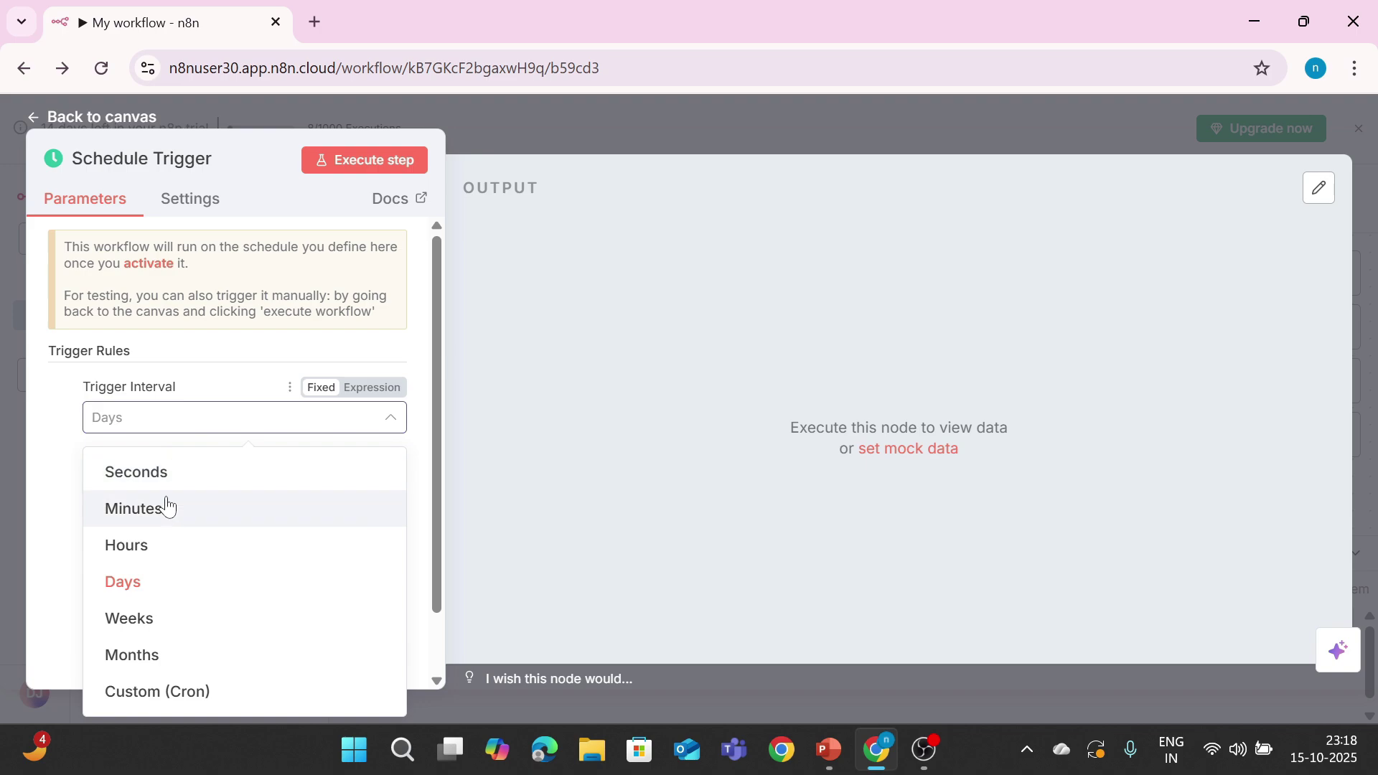
click(166, 505)
click(167, 489)
key(BackSpace)
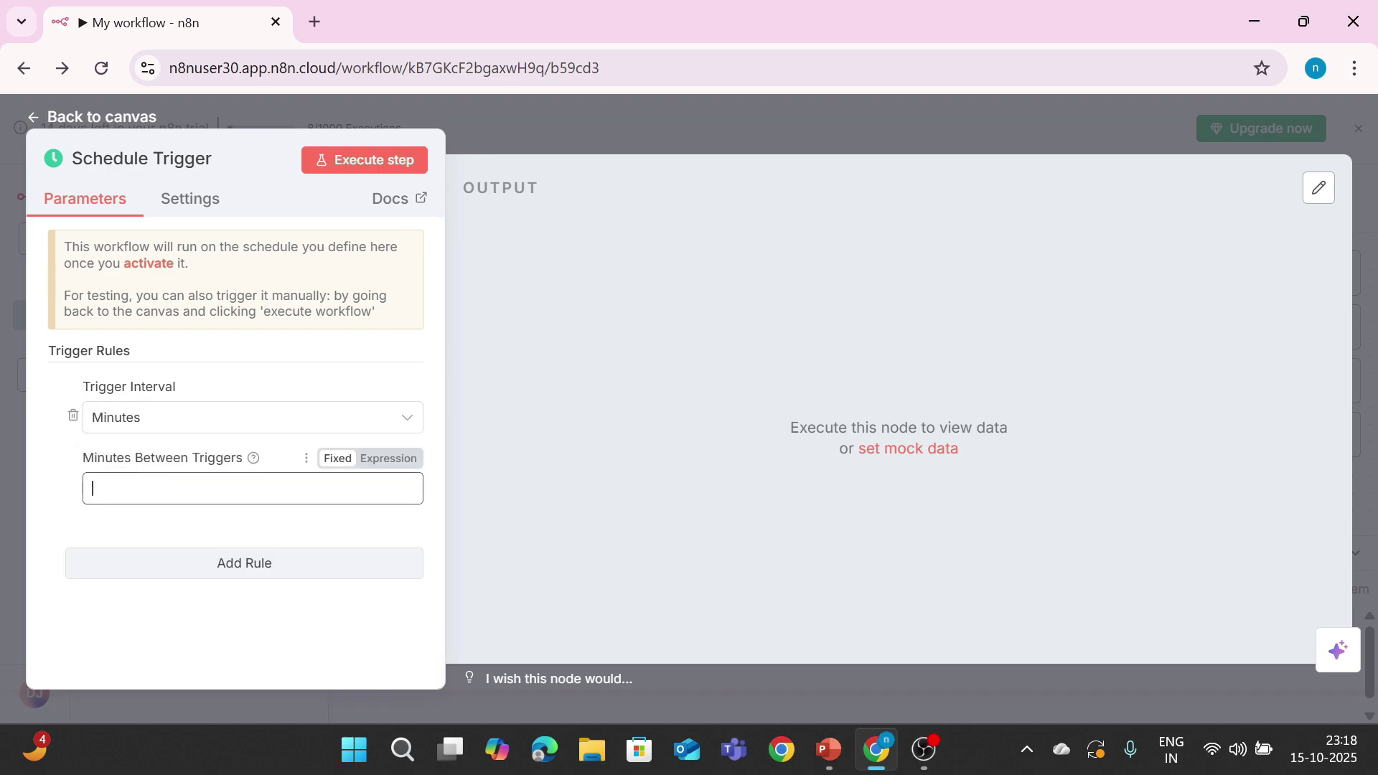
text(1)
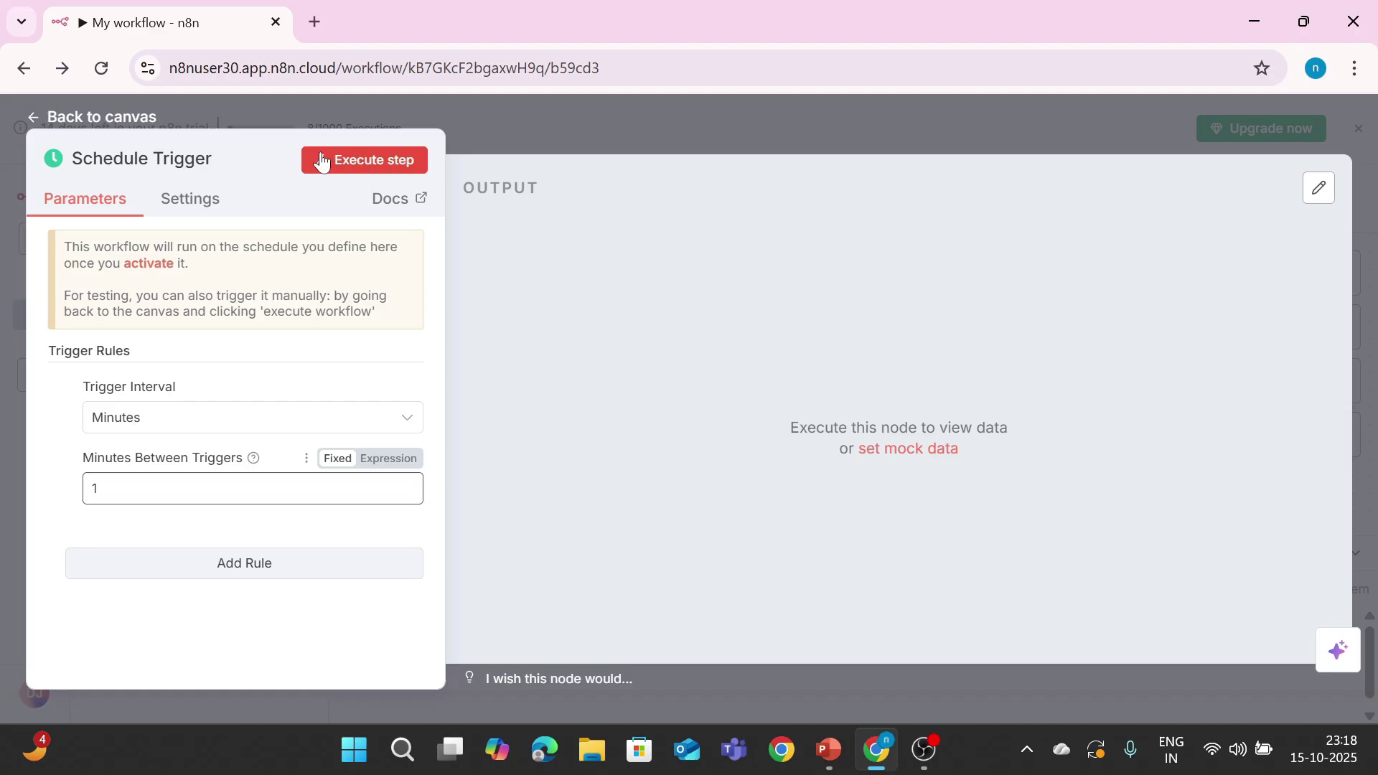
click(84, 109)
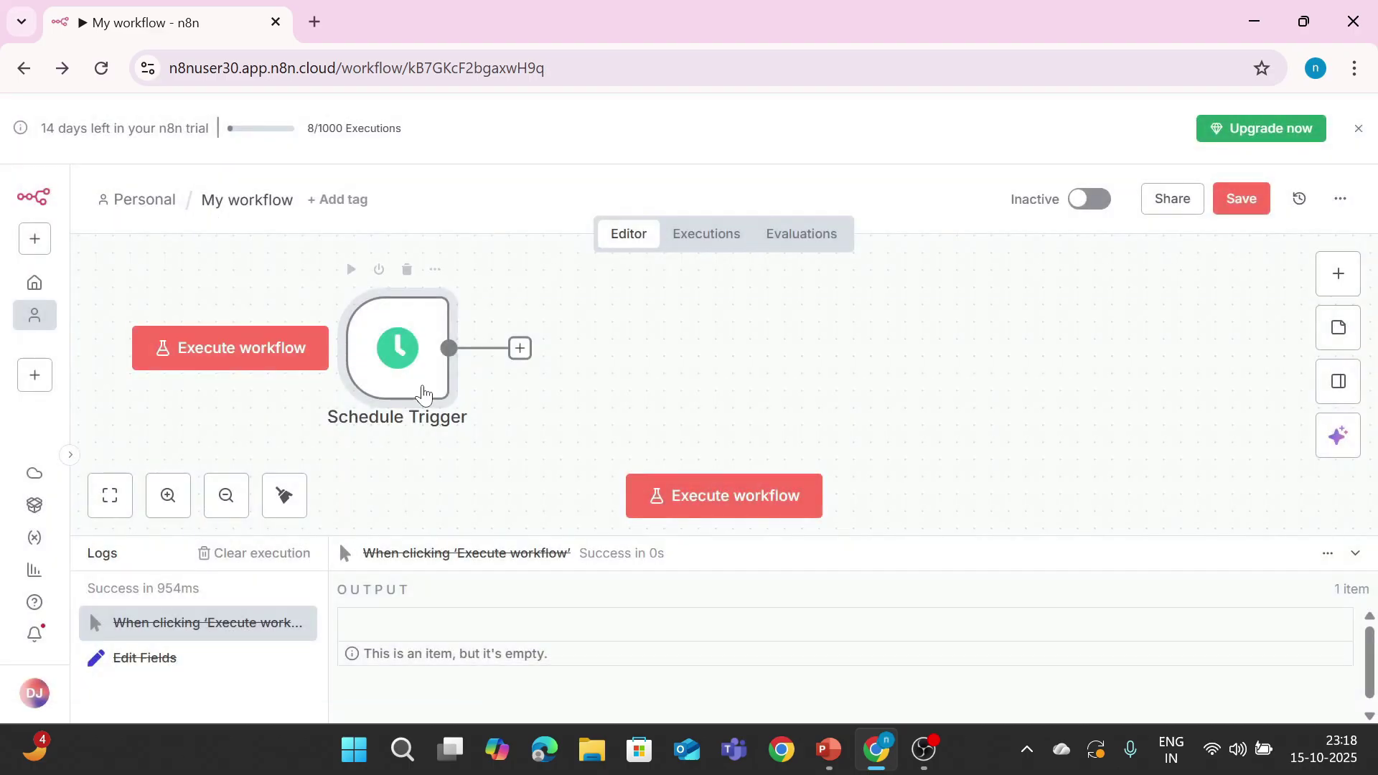
Step: Connect an Edit Fields (Set) node after the Schedule Trigger
click(521, 352)
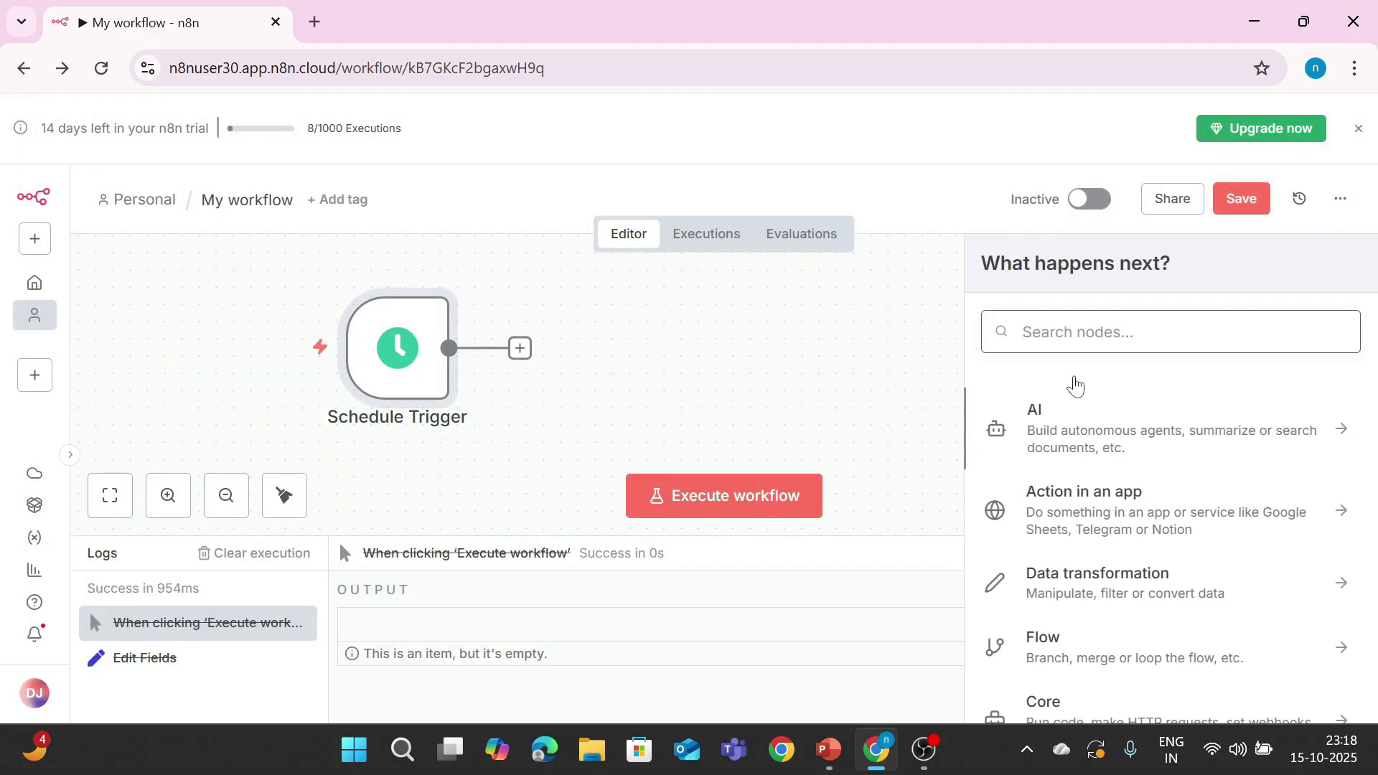
text(sey)
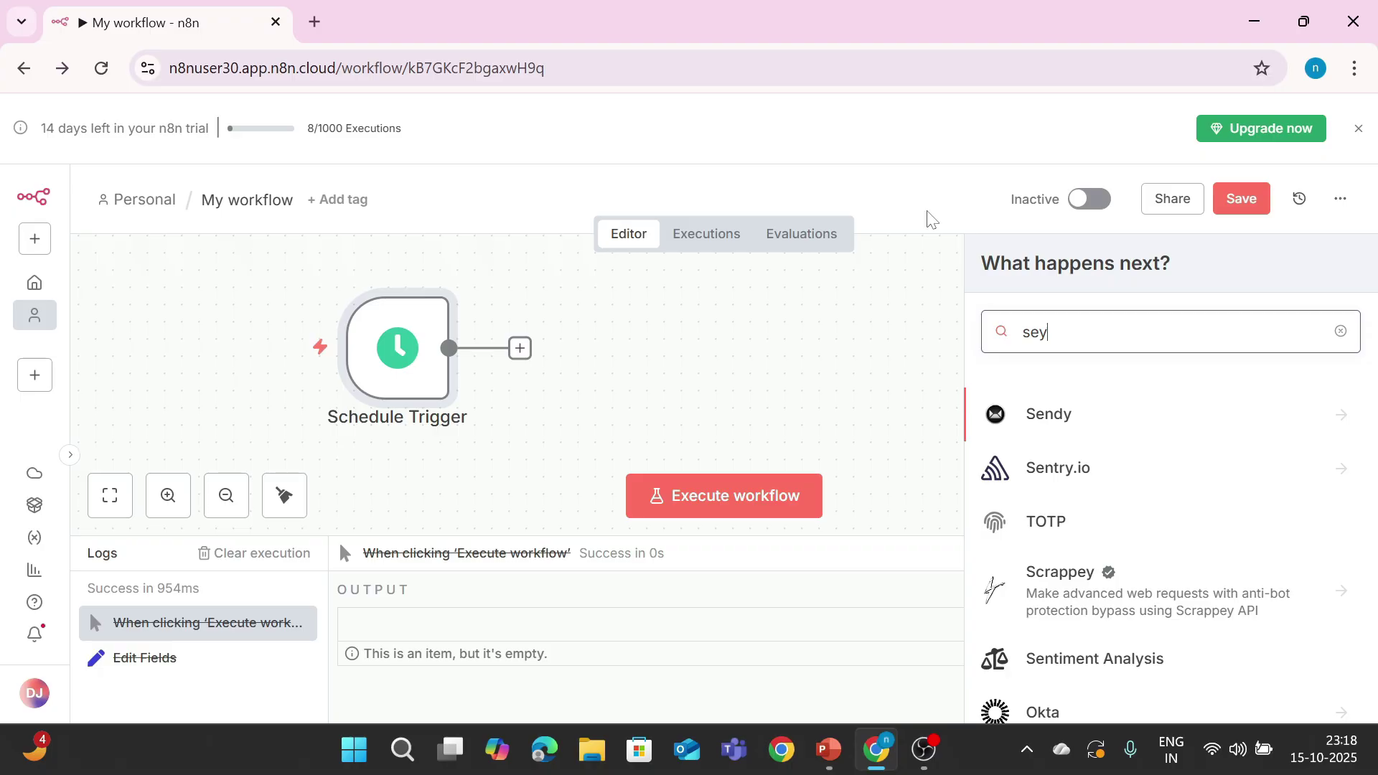
key(BackSpace)
text(t)
drag(1108, 409, 524, 321)
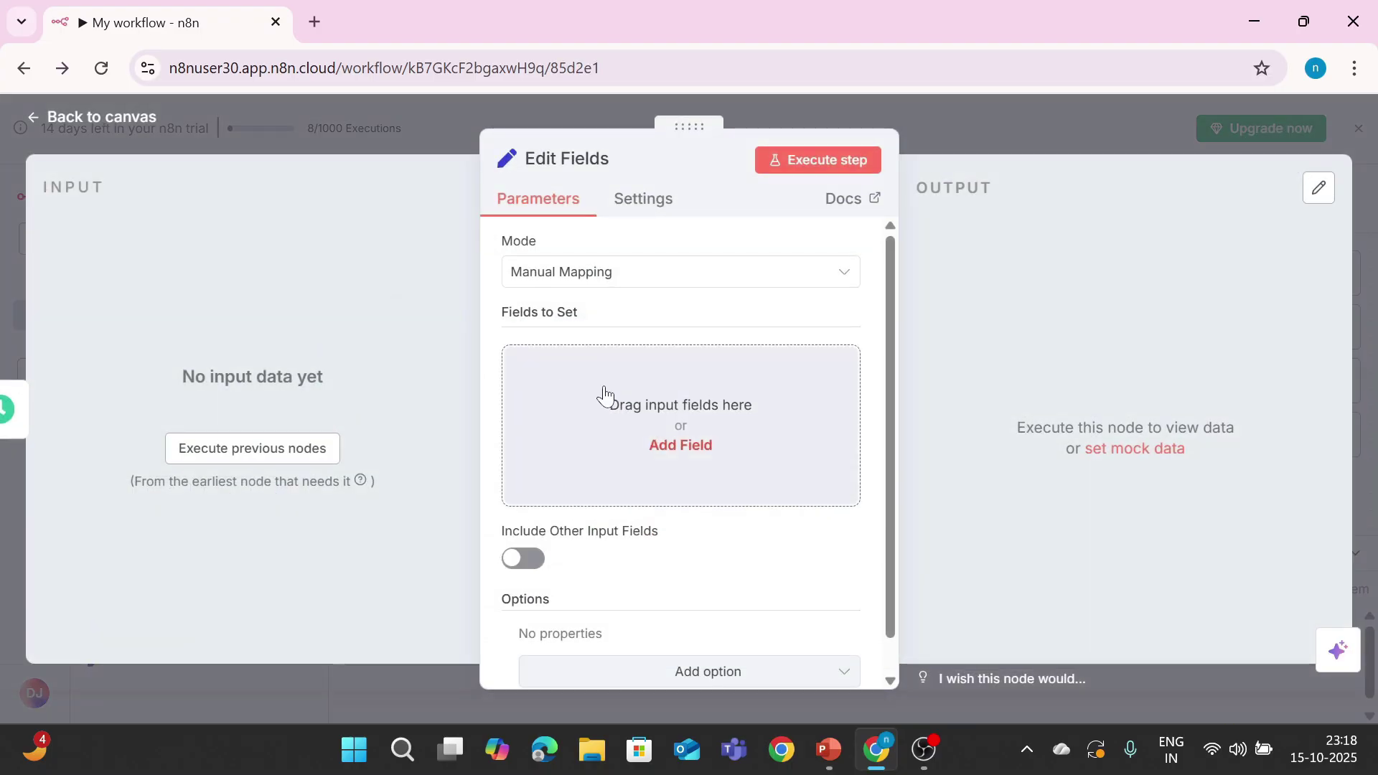
Step: Add a 'message' field with the value 'Schedule Trigger executed successfully!', fixing a typo
click(676, 450)
click(610, 366)
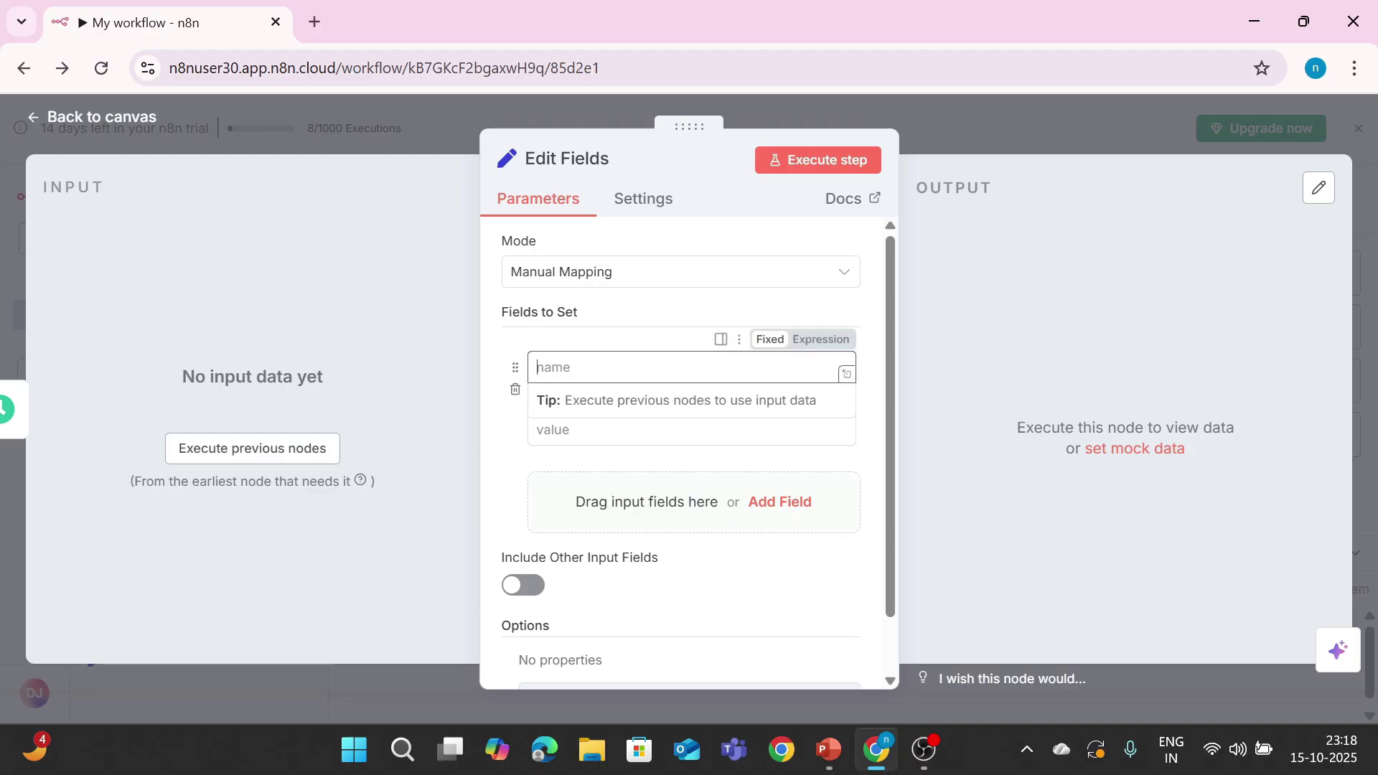
text(message)
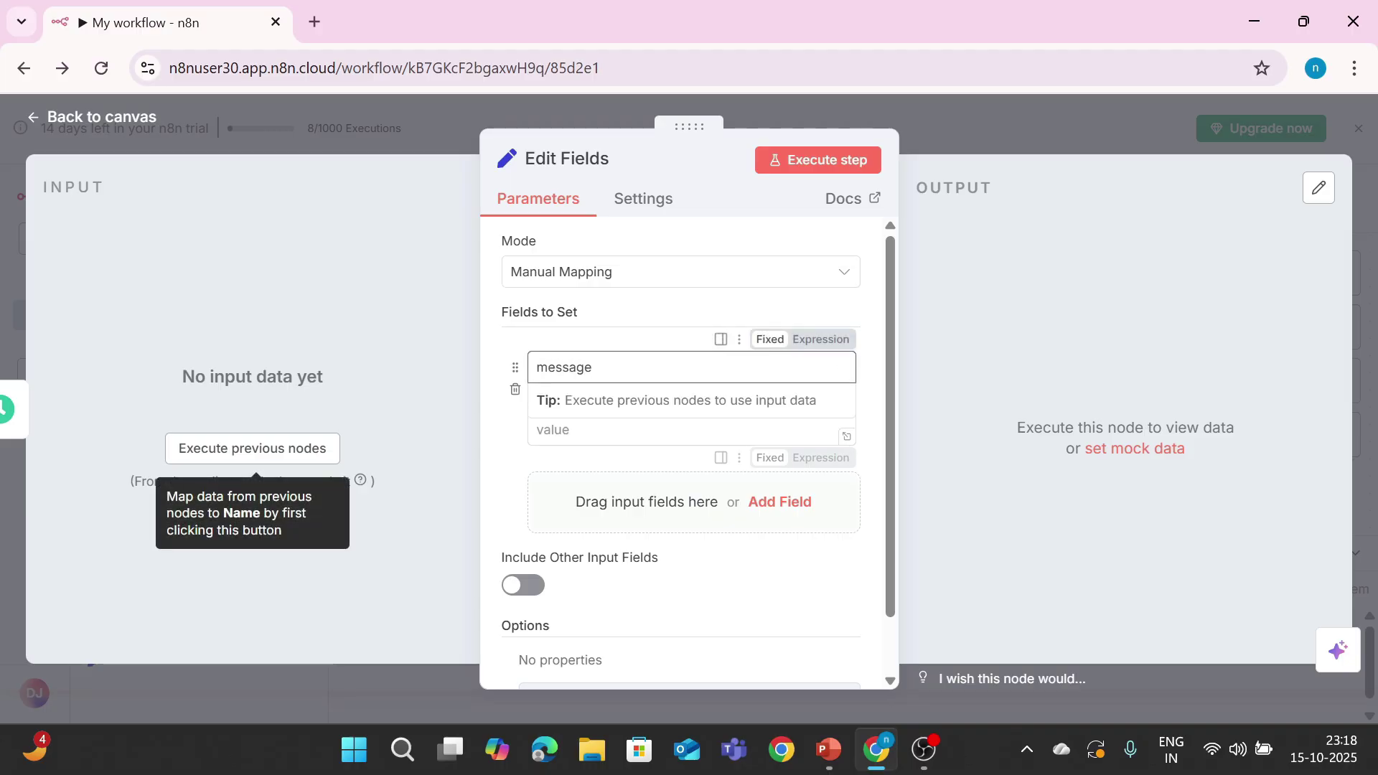
key(Tab)
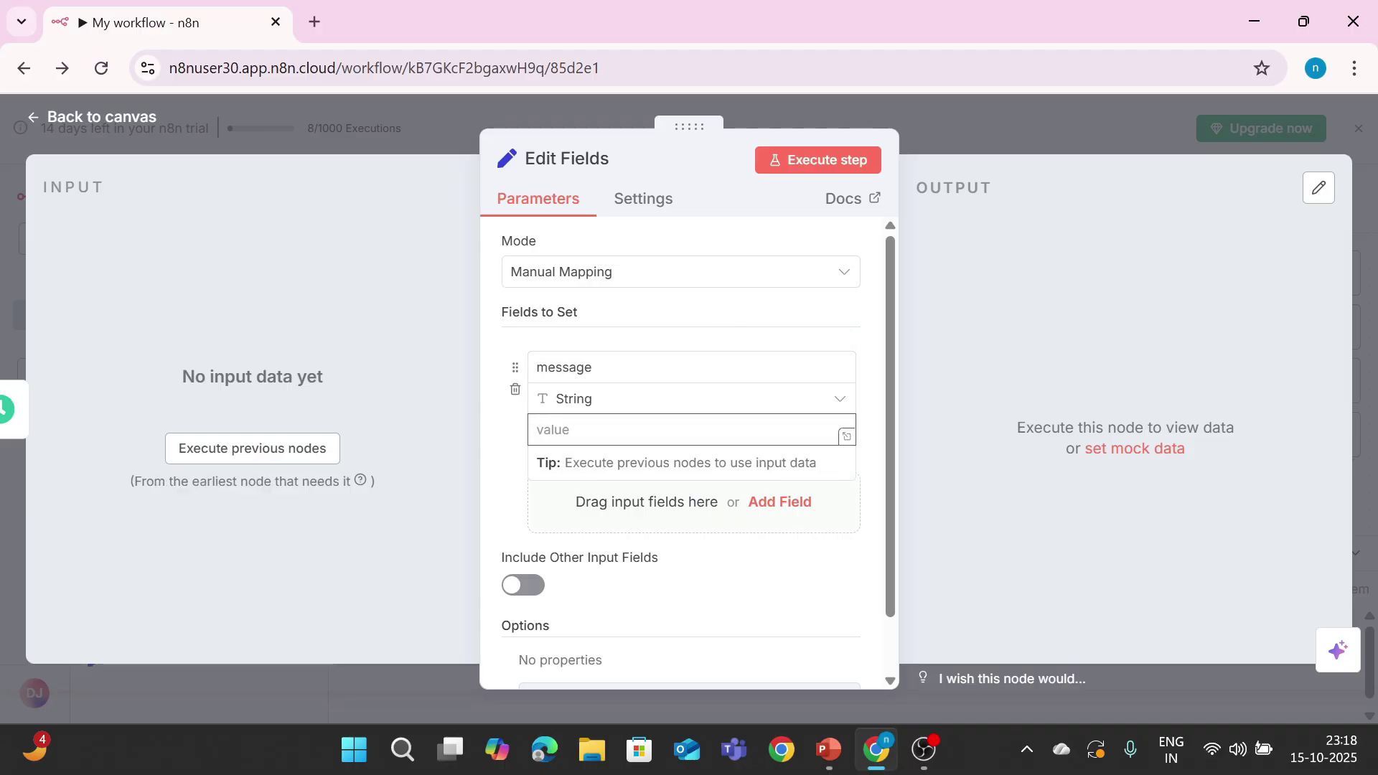
text(Scehdule Trigger executed successfully)
text(!)
click(567, 429)
key(BackSpace)
key(BackSpace)
text(he)
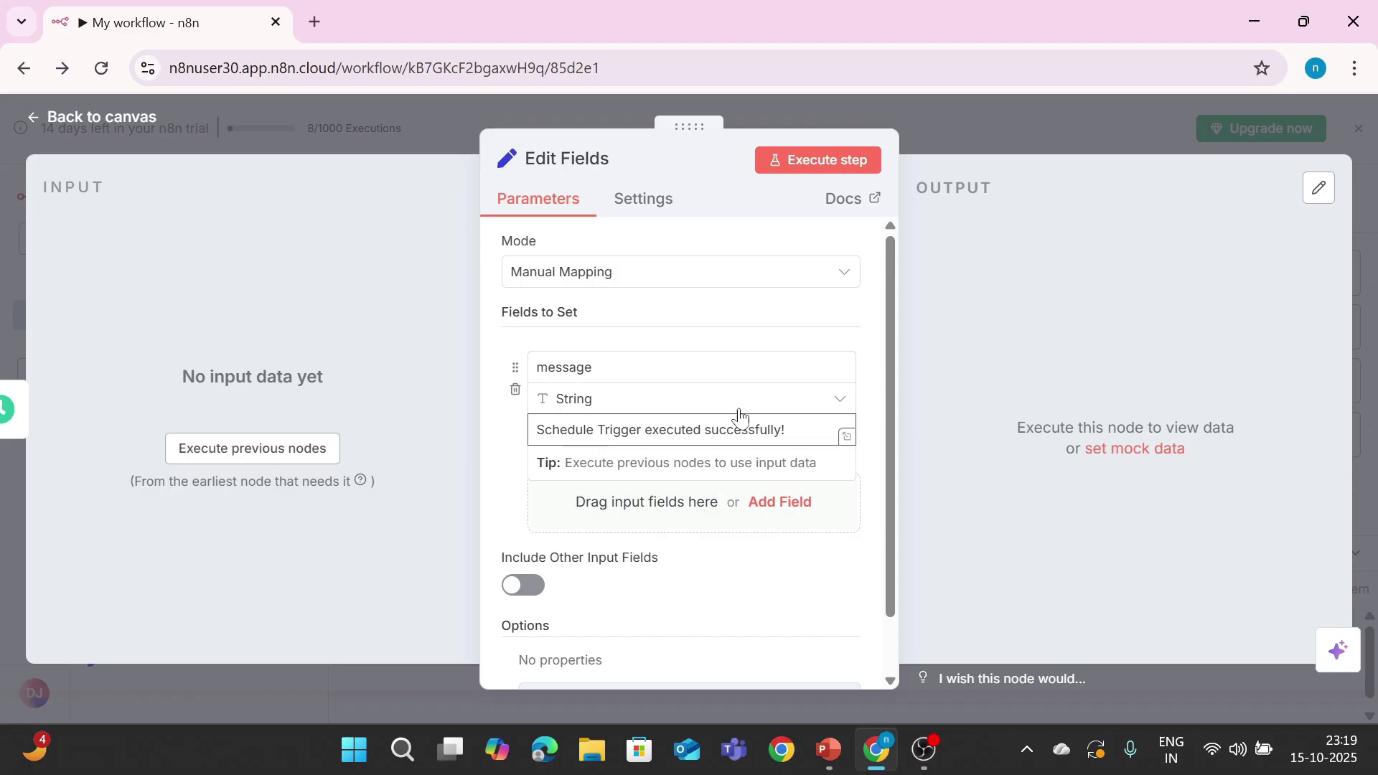
Step: Execute the Edit Fields step, then view the list of successful workflow executions
click(812, 161)
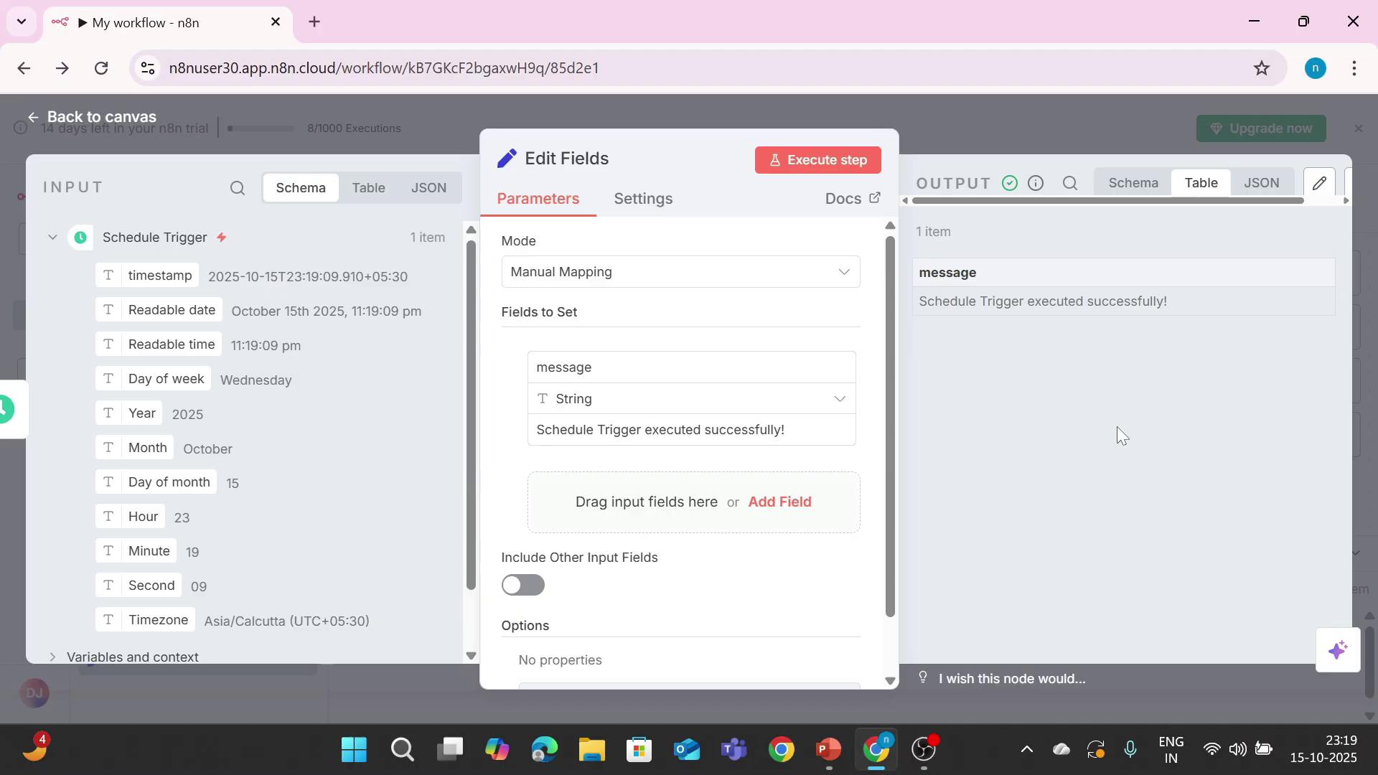
click(77, 119)
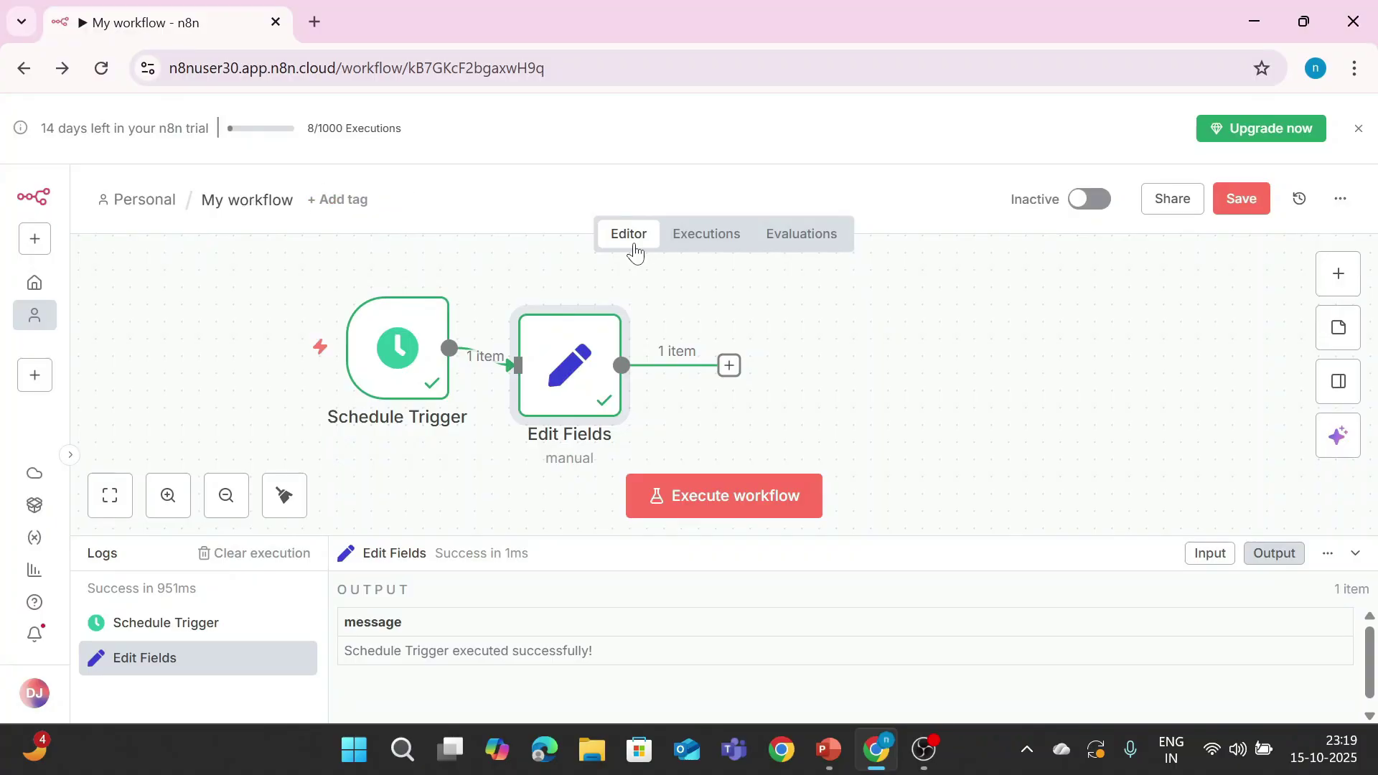
click(706, 237)
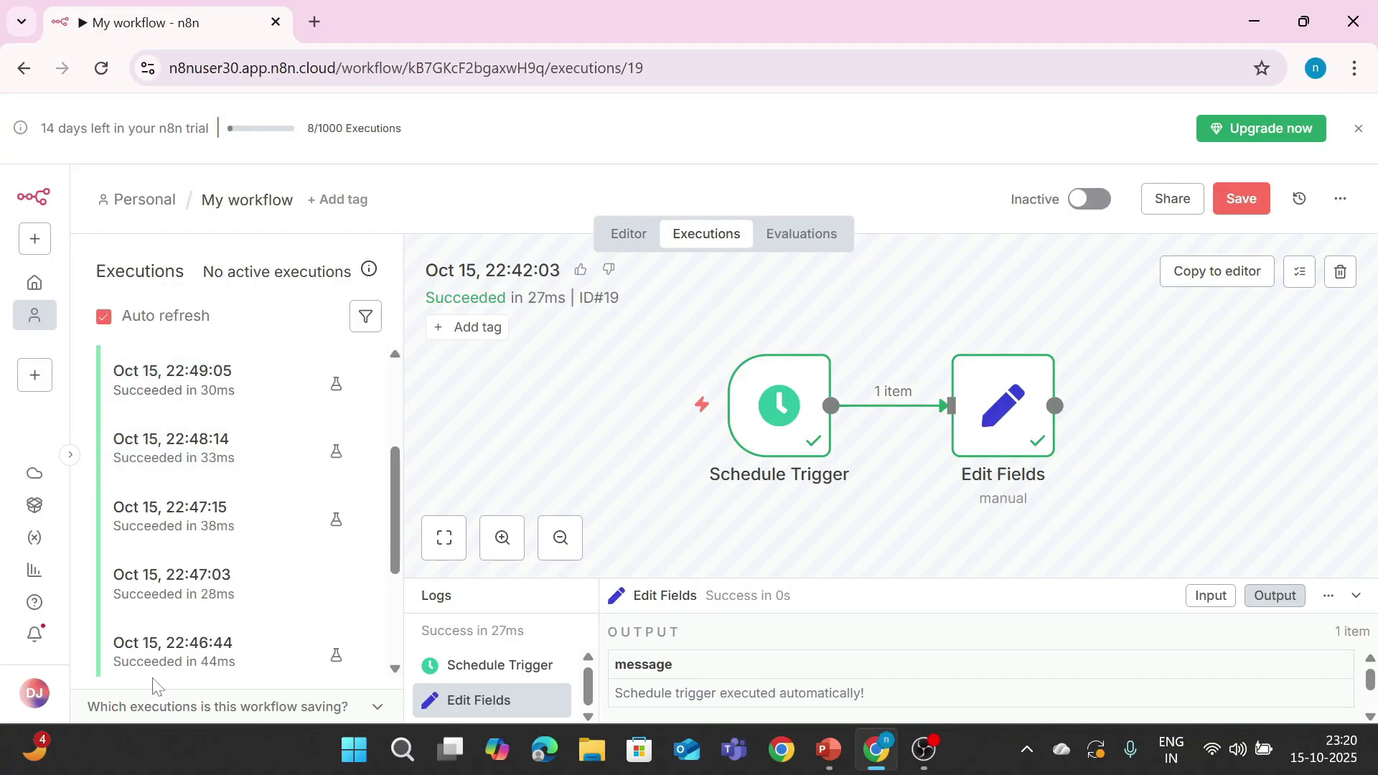
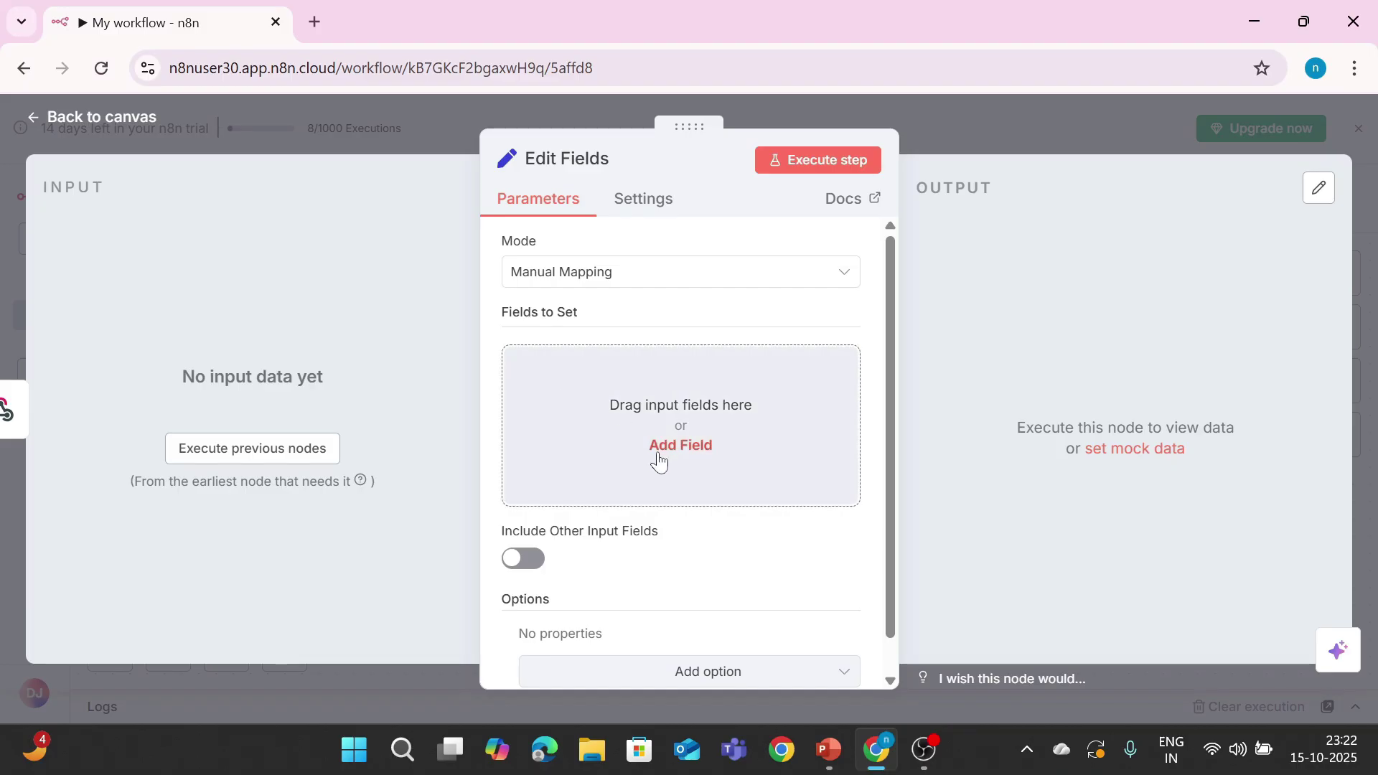
Step: Add a 'message' field reading 'Webhook executed successfully!' and execute previous nodes to await the webhook
click(652, 447)
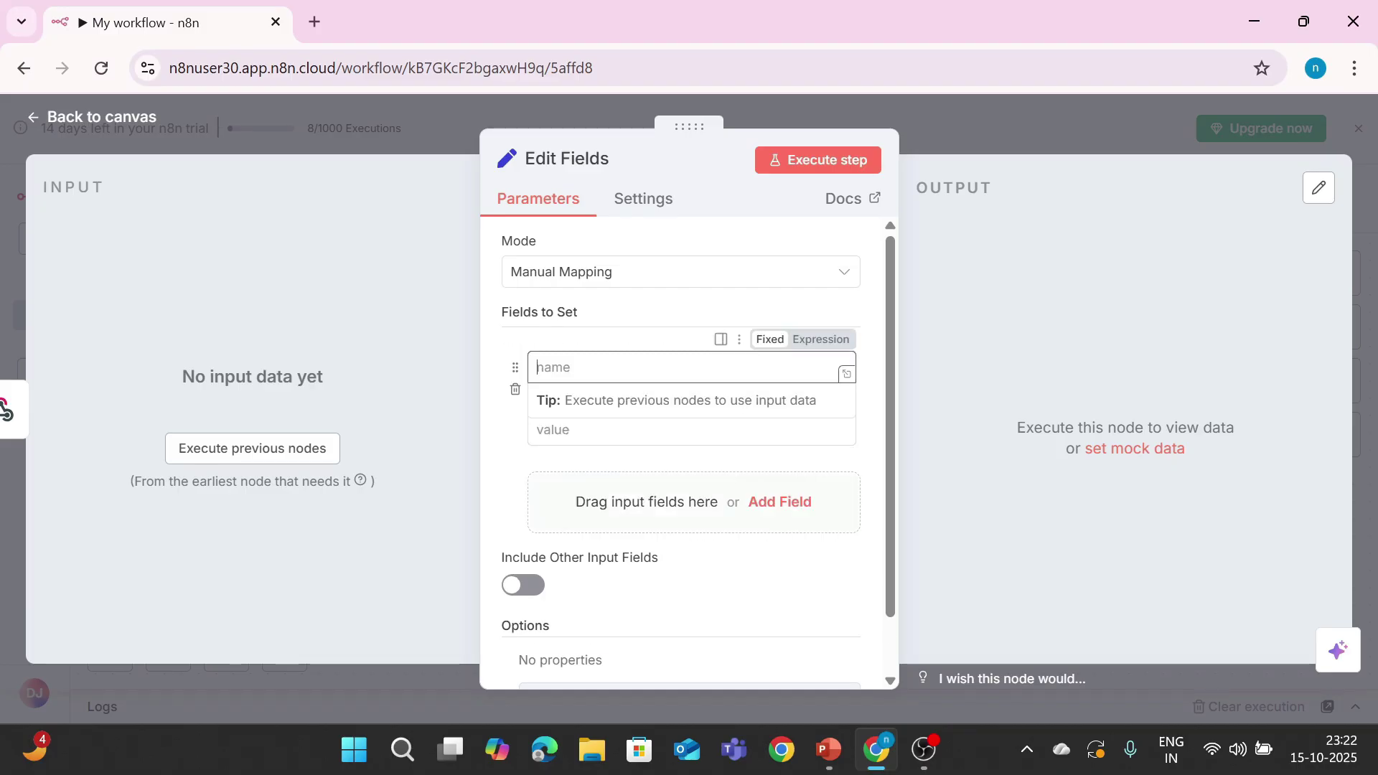
text(message)
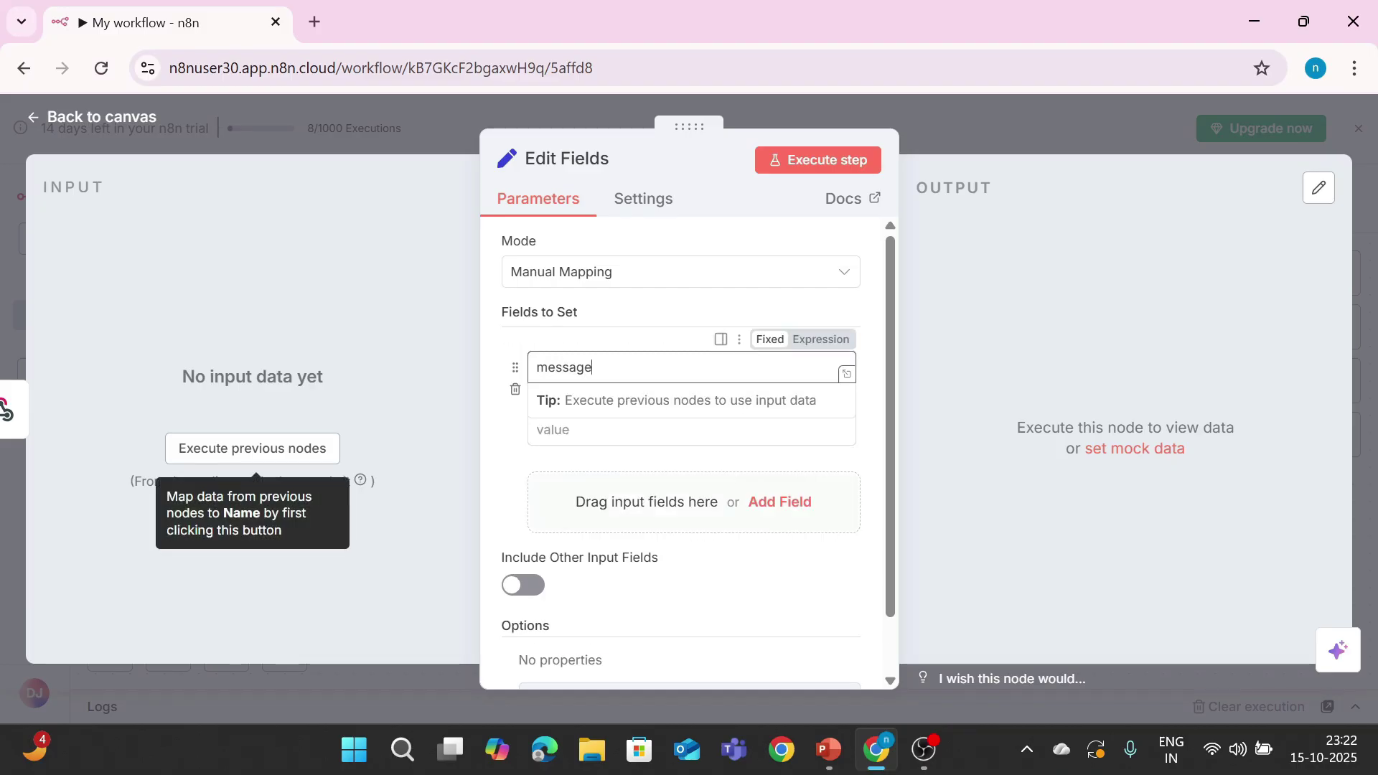
key(Tab)
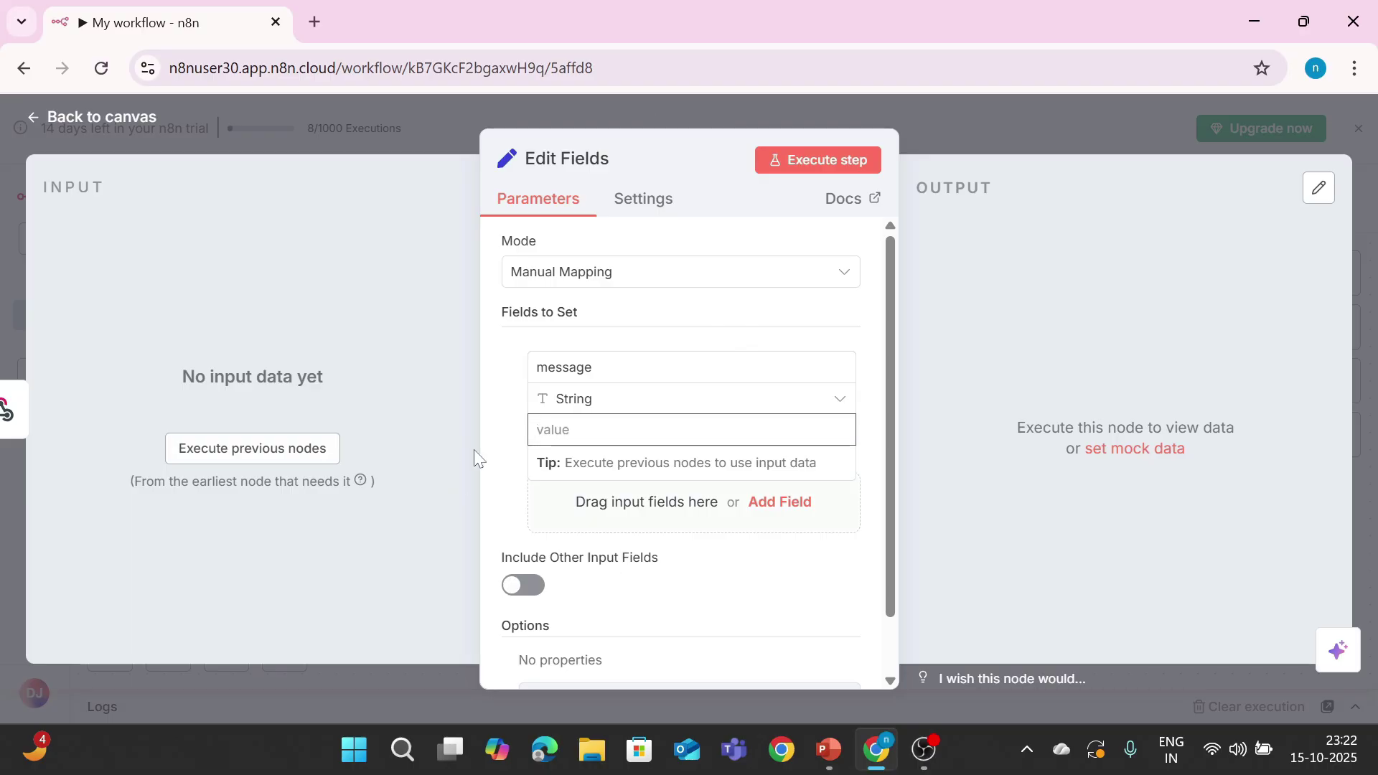
text(Webhook)
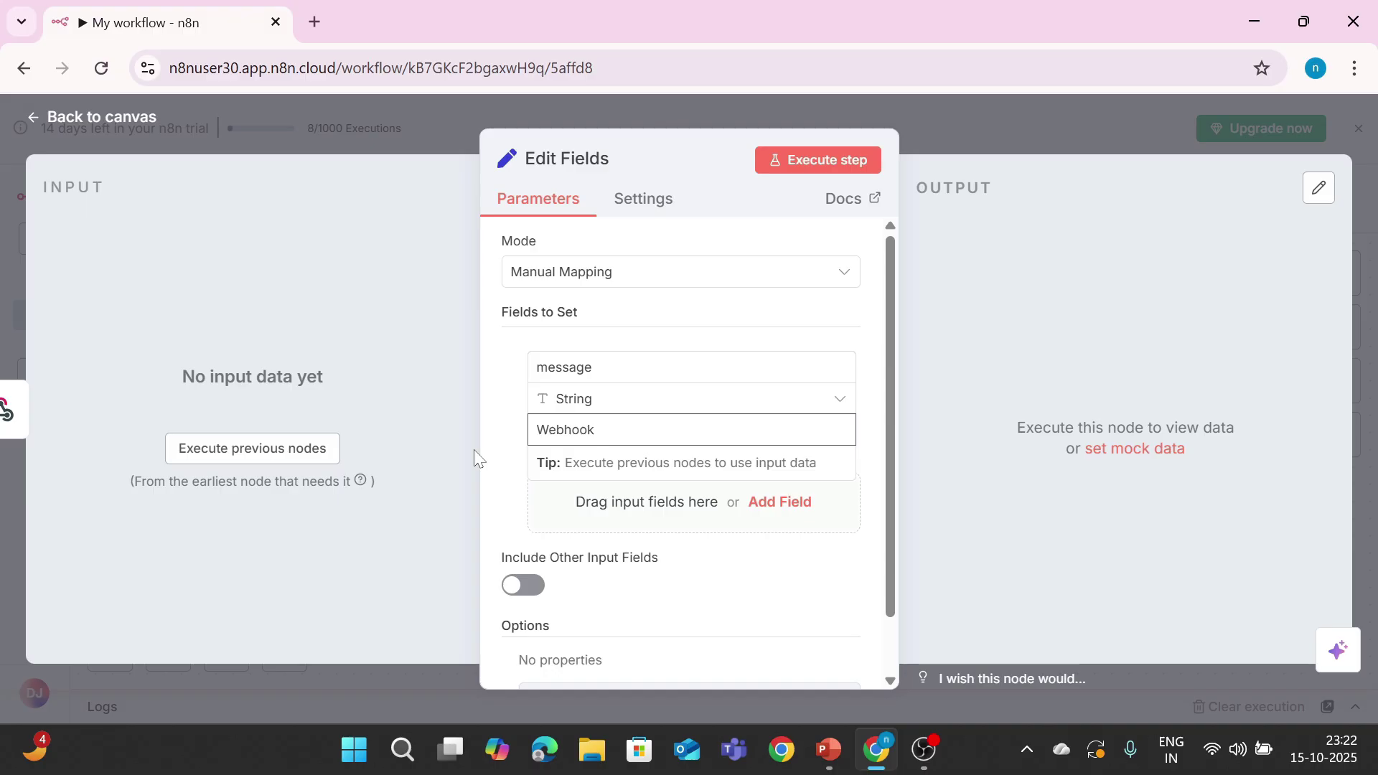
text( executed successfully!)
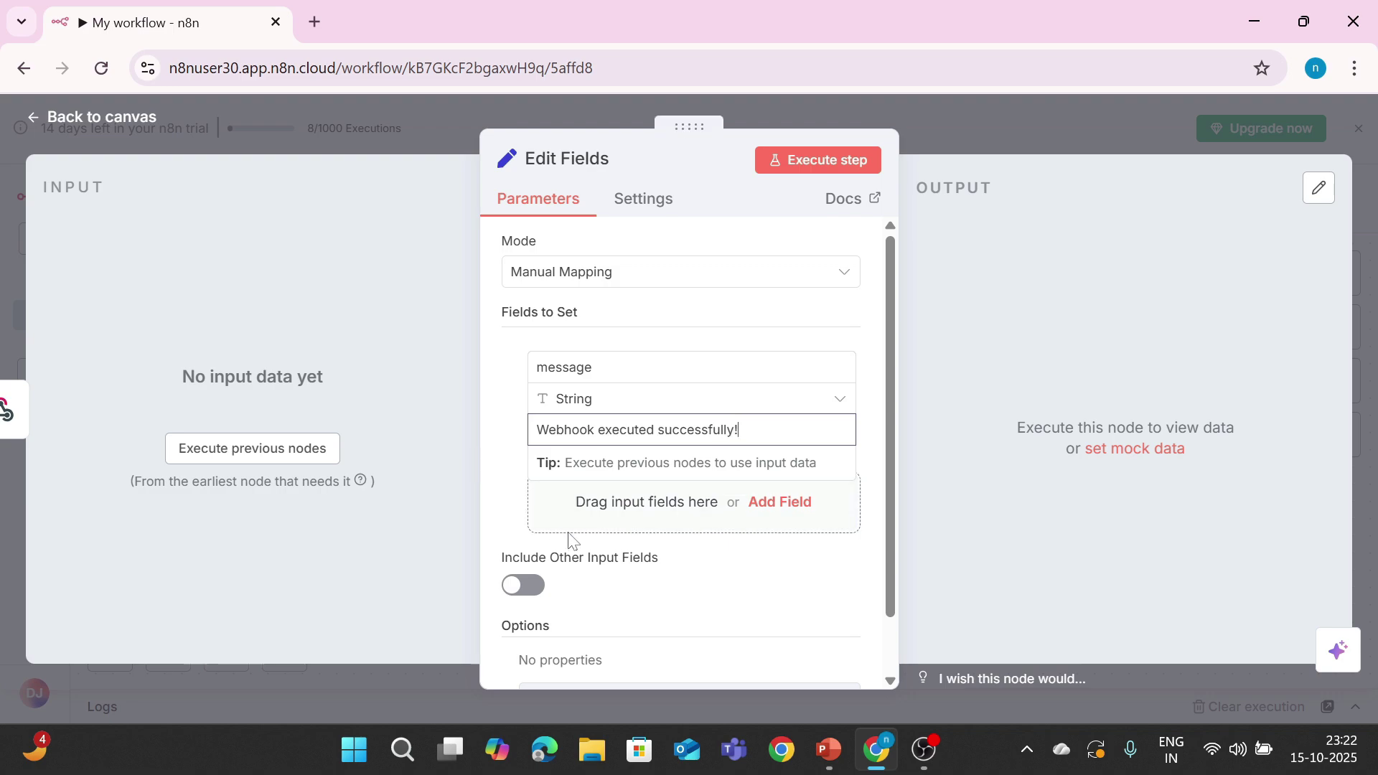
click(262, 448)
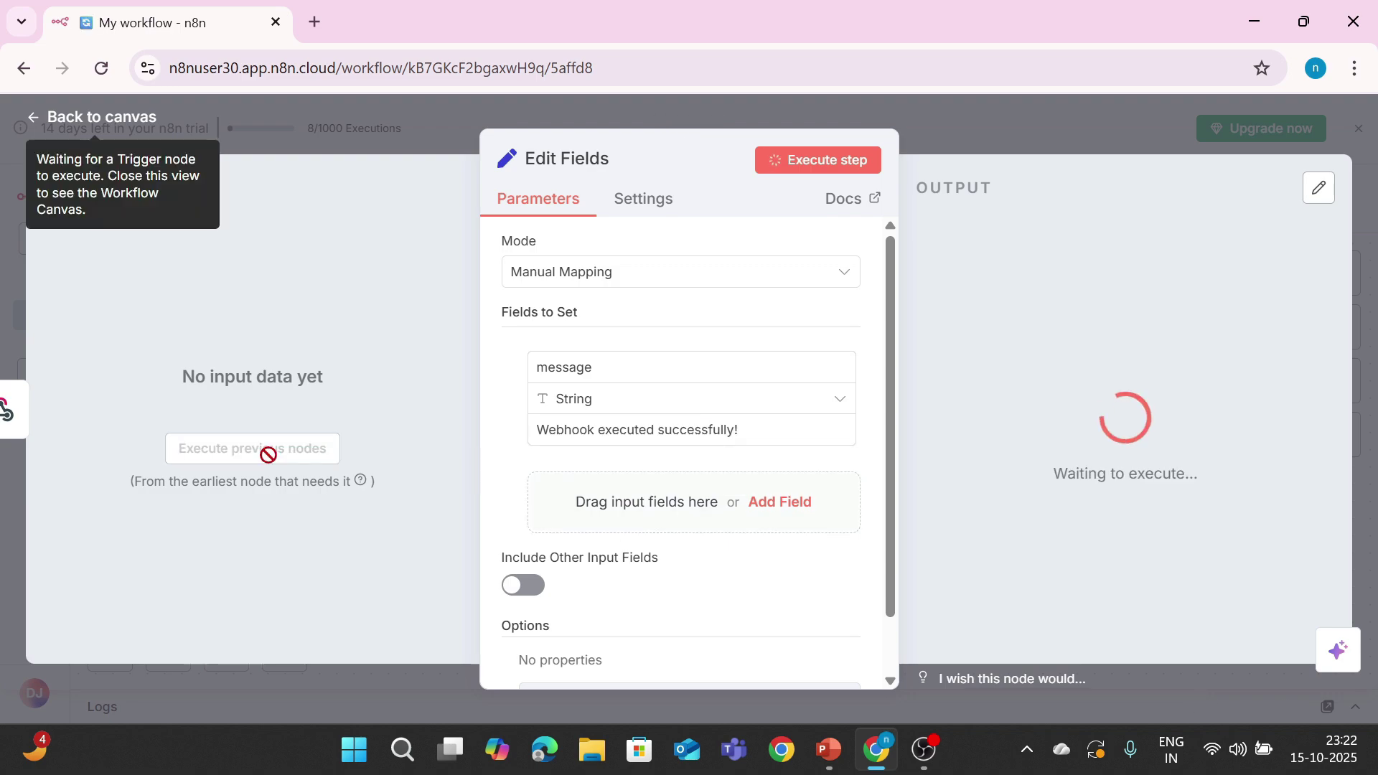
Step: Load the webhook test URL in a new browser tab to trigger the workflow
click(315, 22)
click(445, 403)
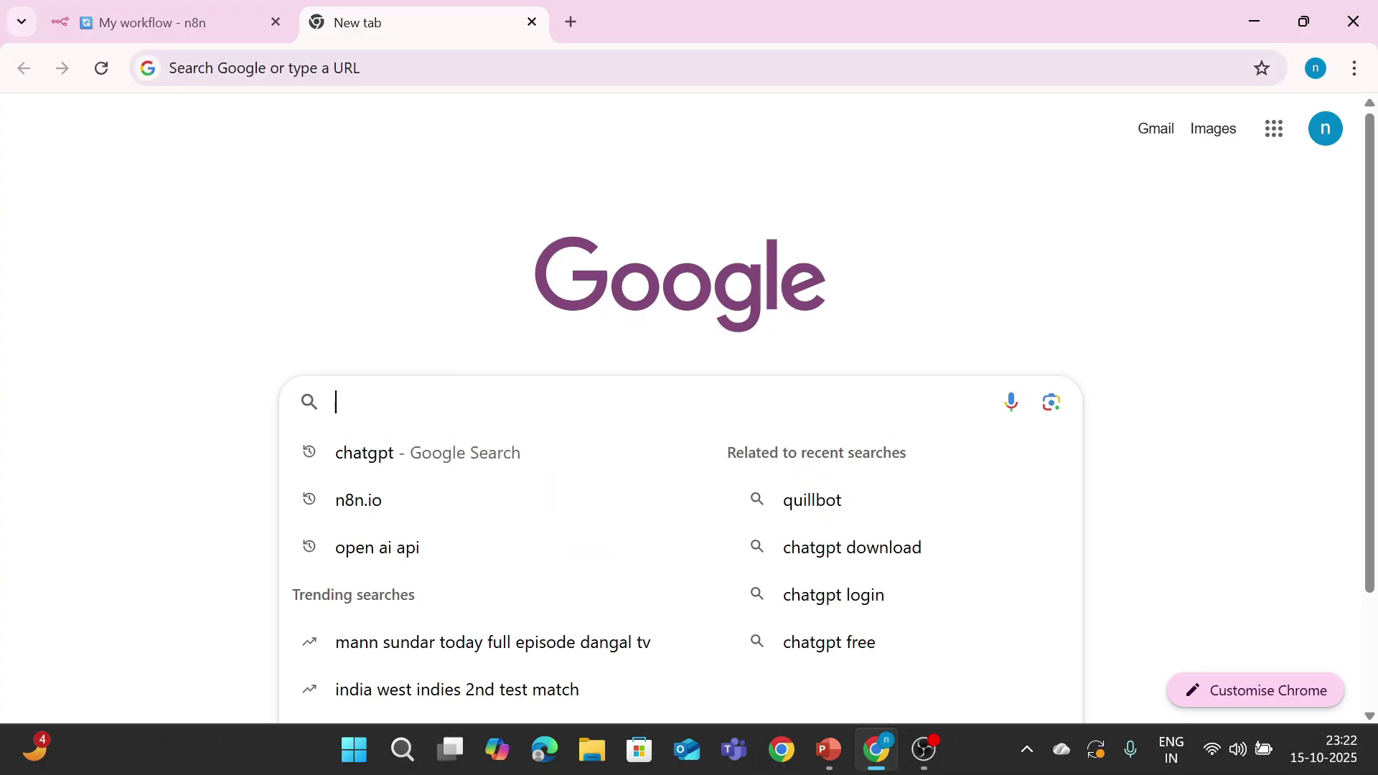
key(Return)
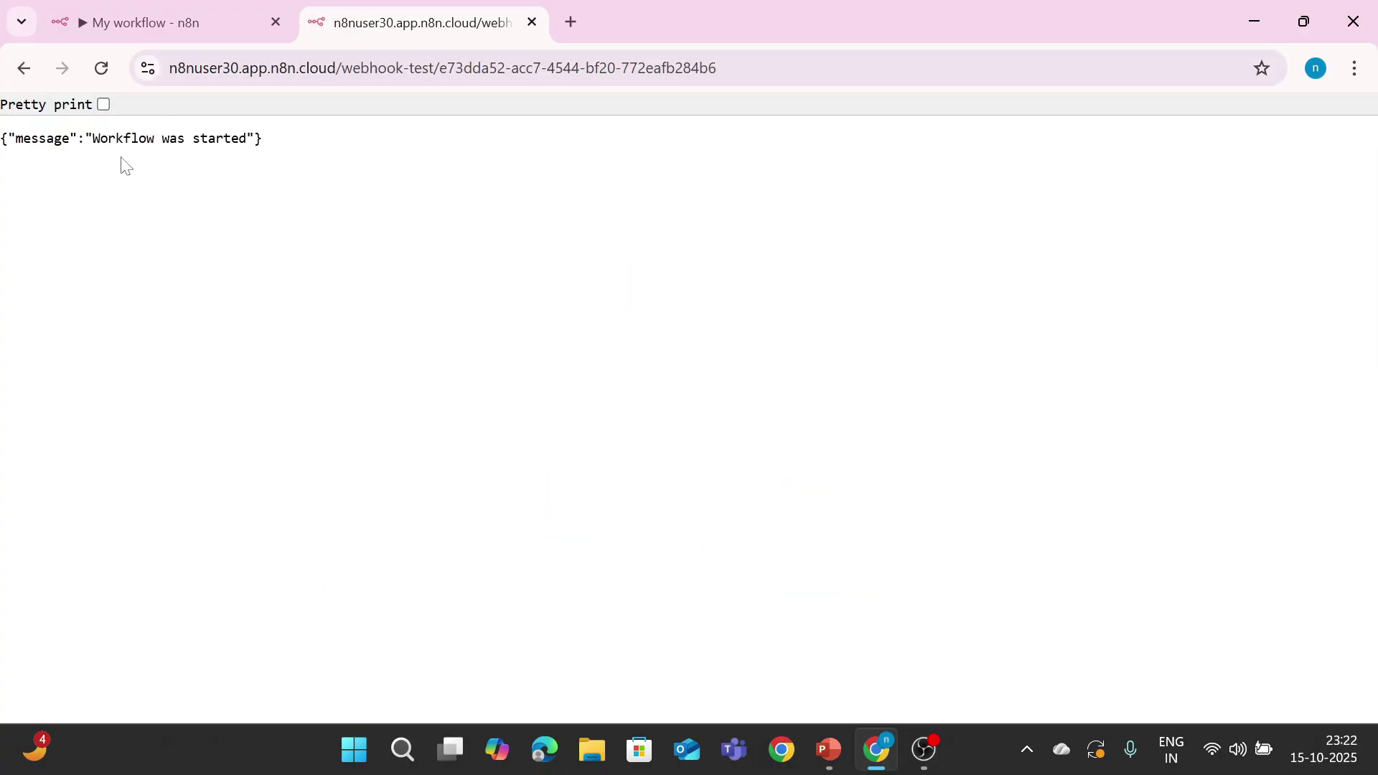
Step: Compare the Edit Fields success-message output with the webhook response, then start a blank workflow
click(223, 36)
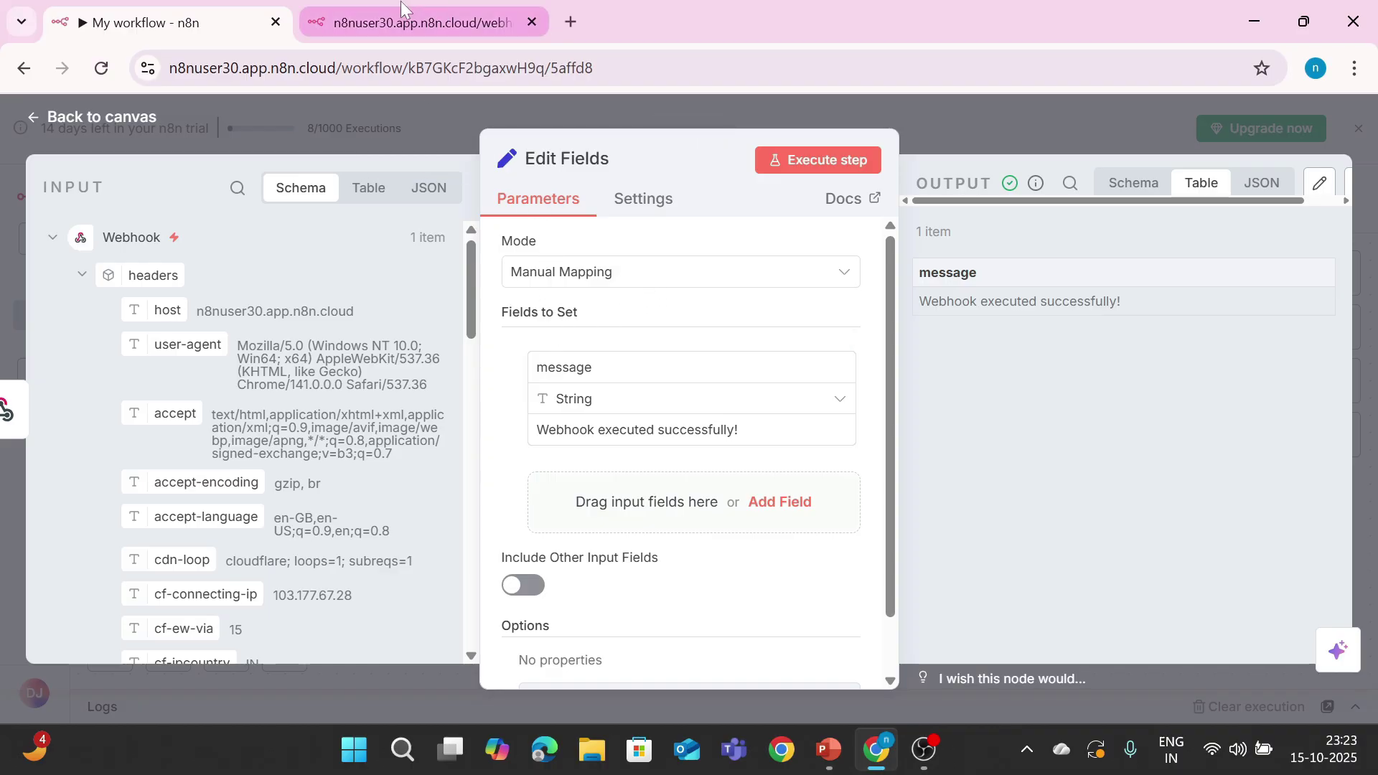
click(401, 24)
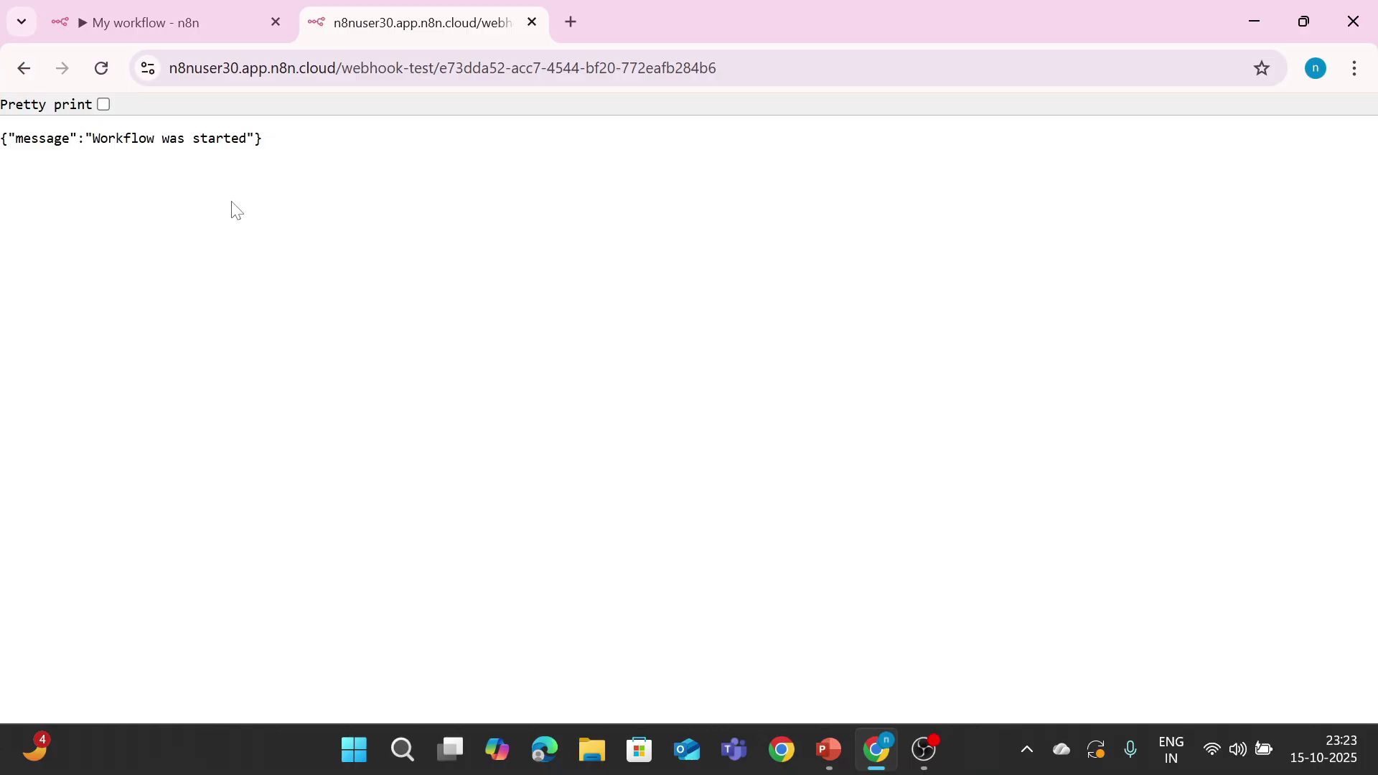
click(126, 6)
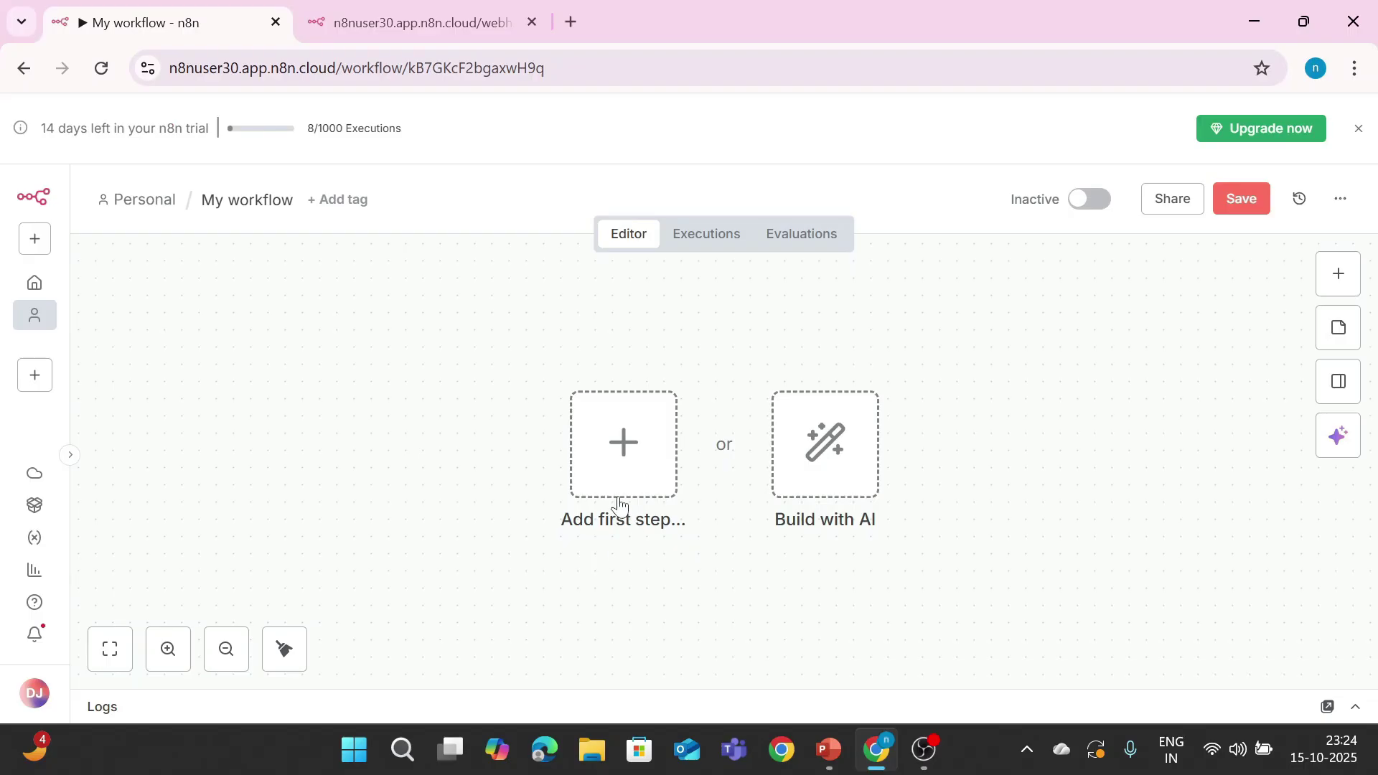
Step: Search 'goo' and add the Google Sheets 'On row added' trigger as the first node
click(623, 463)
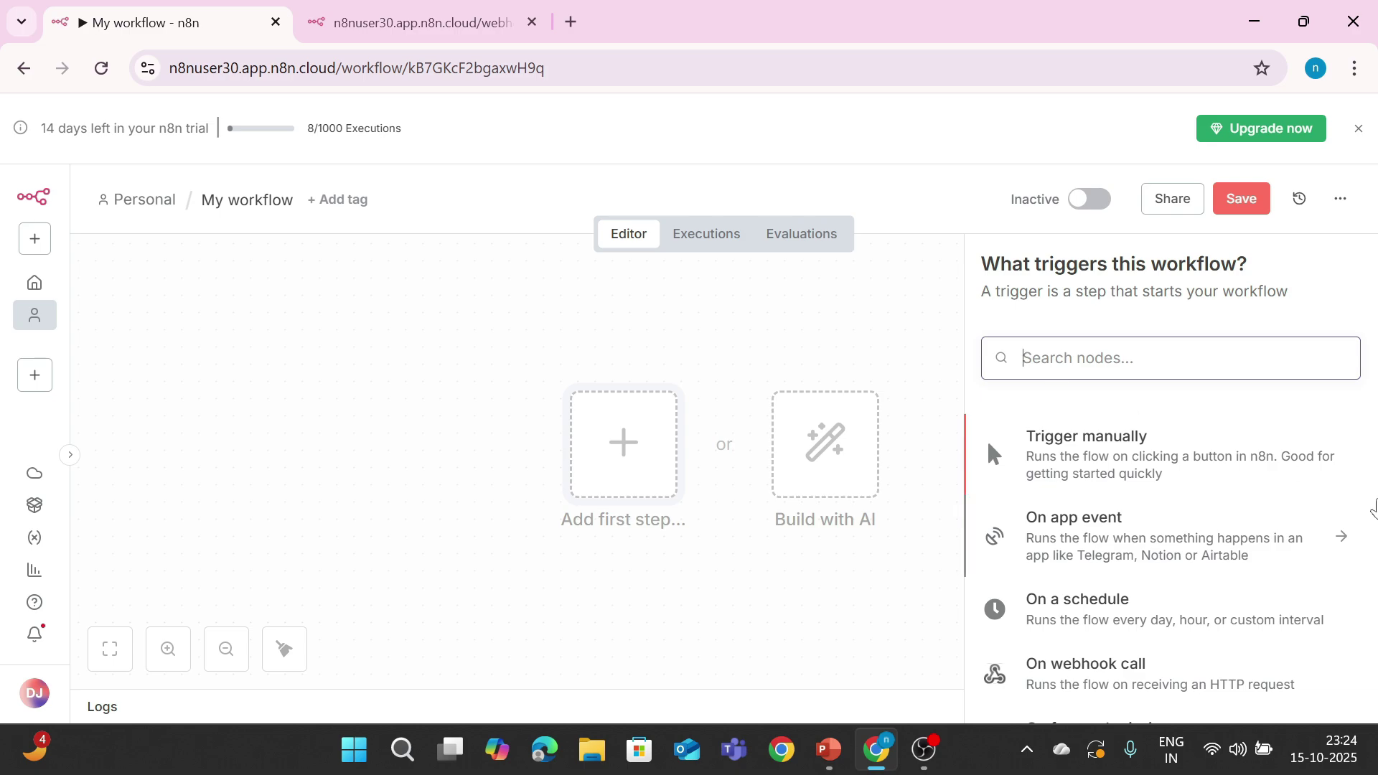
text(app)
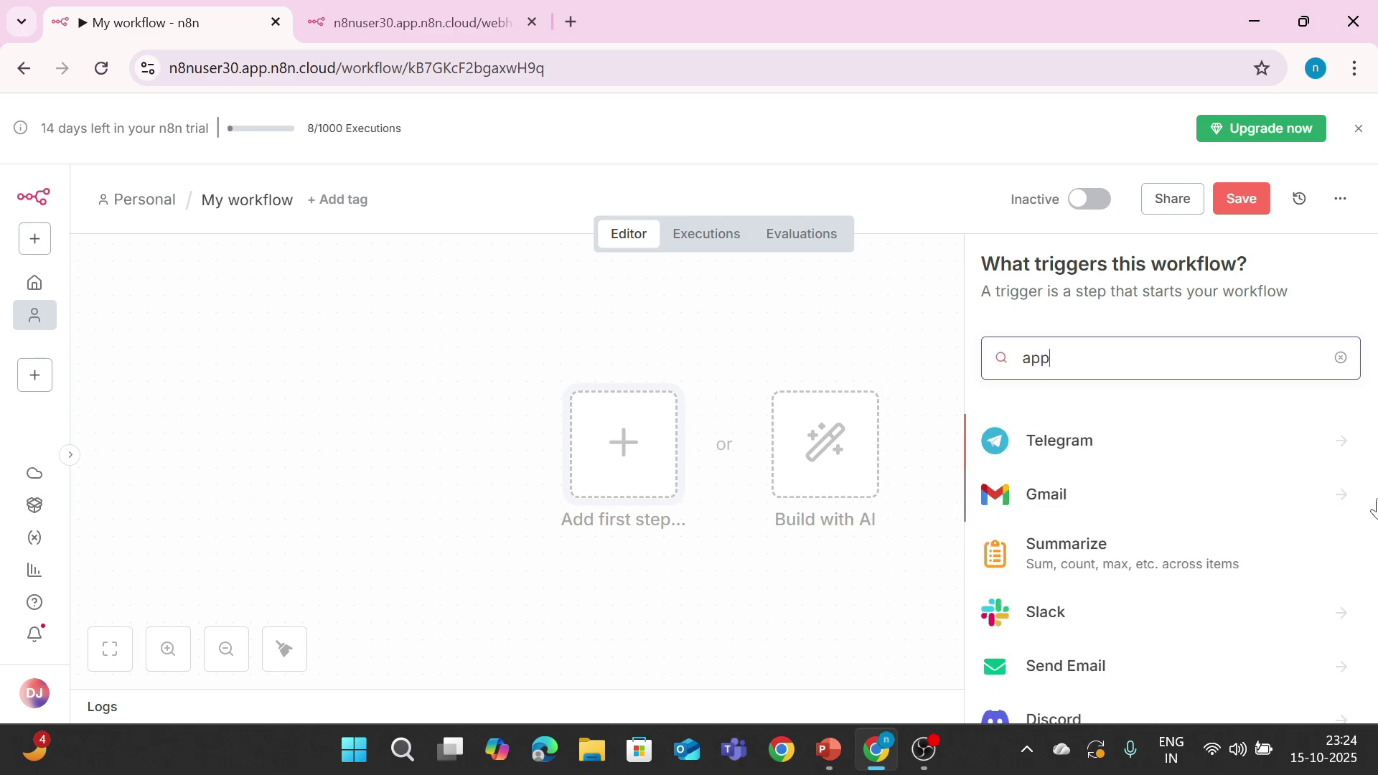
key(BackSpace)
key(BackSpace)
key(BackSpace)
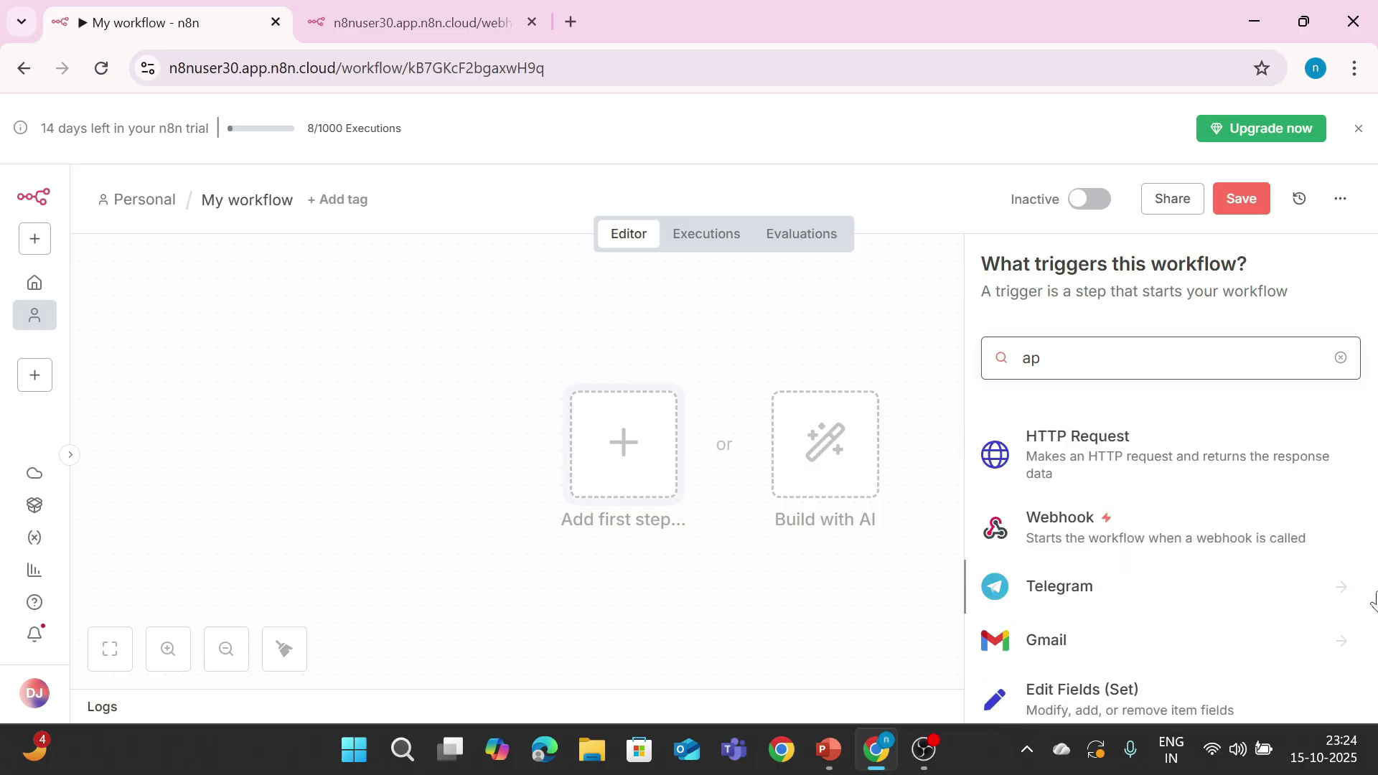
text(goo)
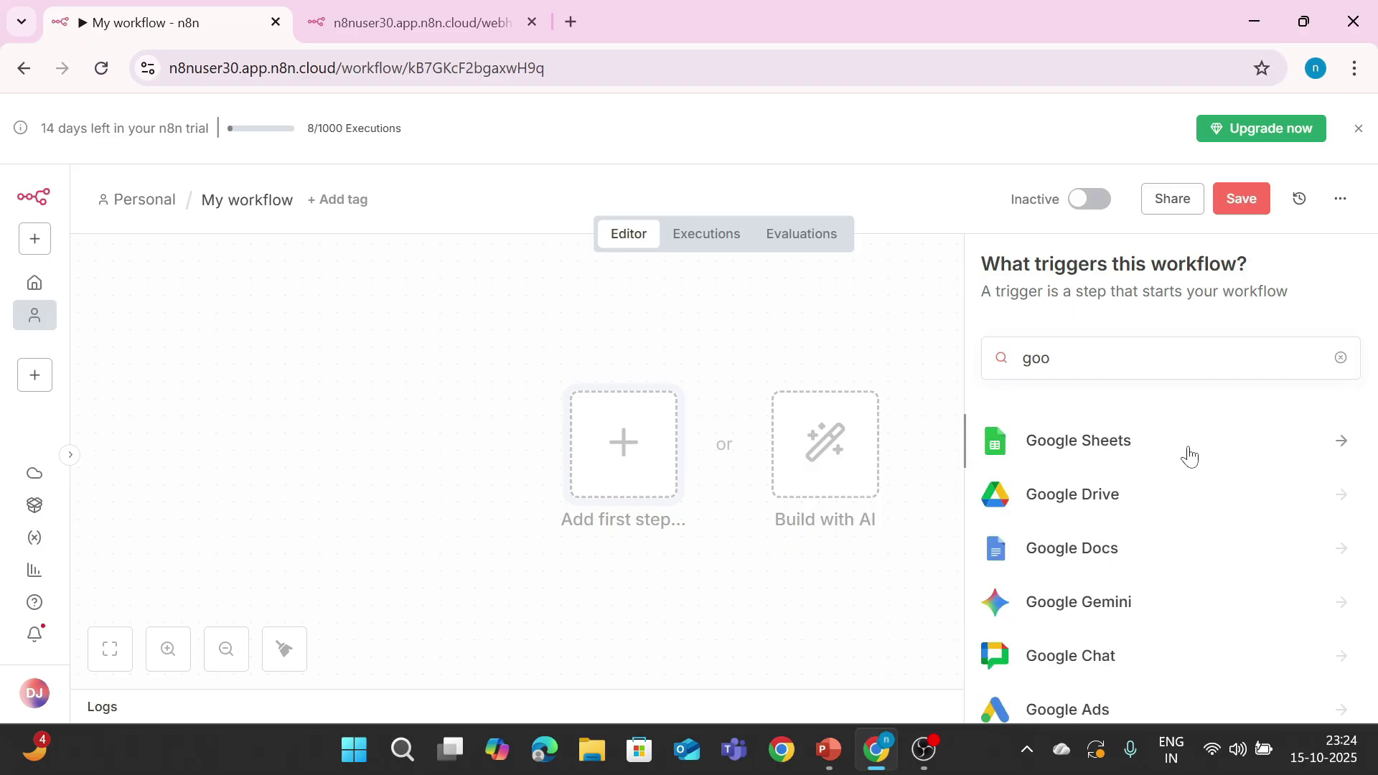
key(Return)
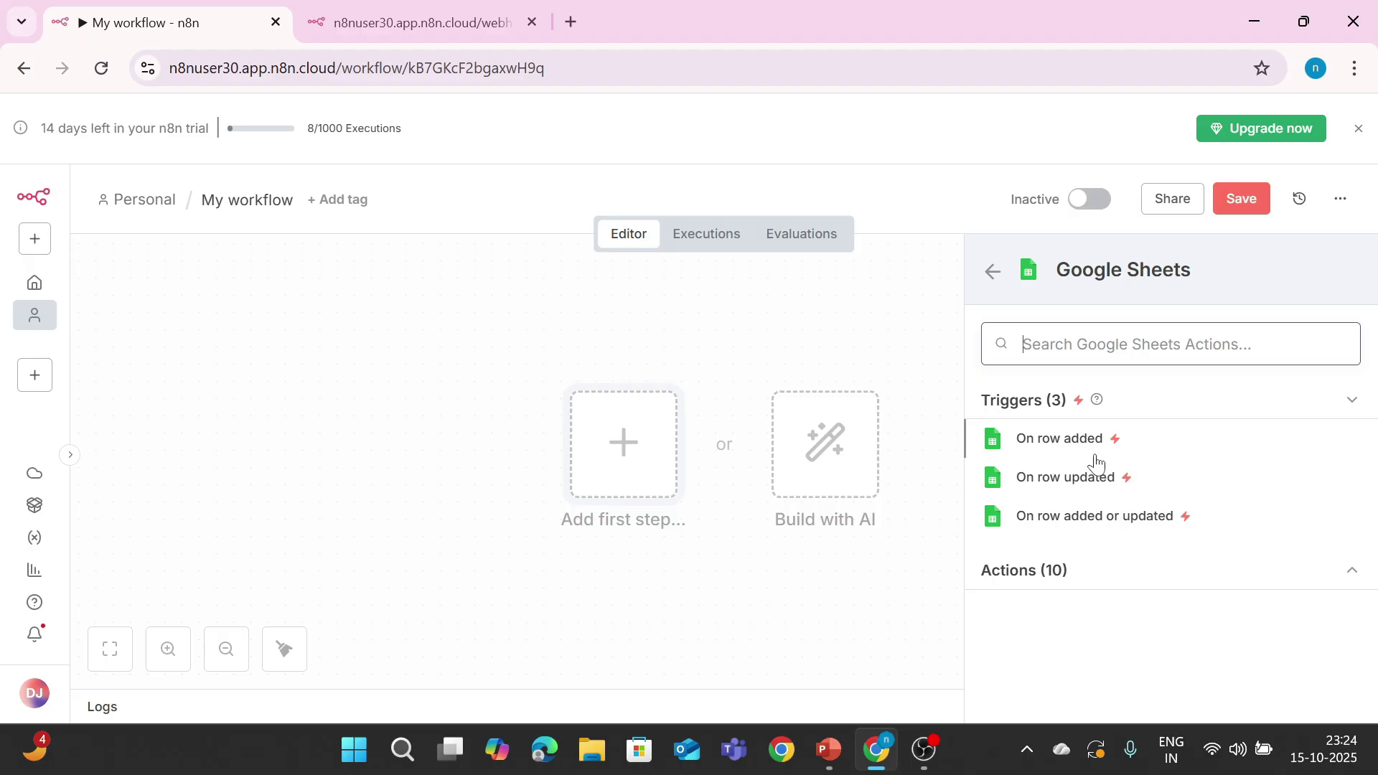
click(1083, 440)
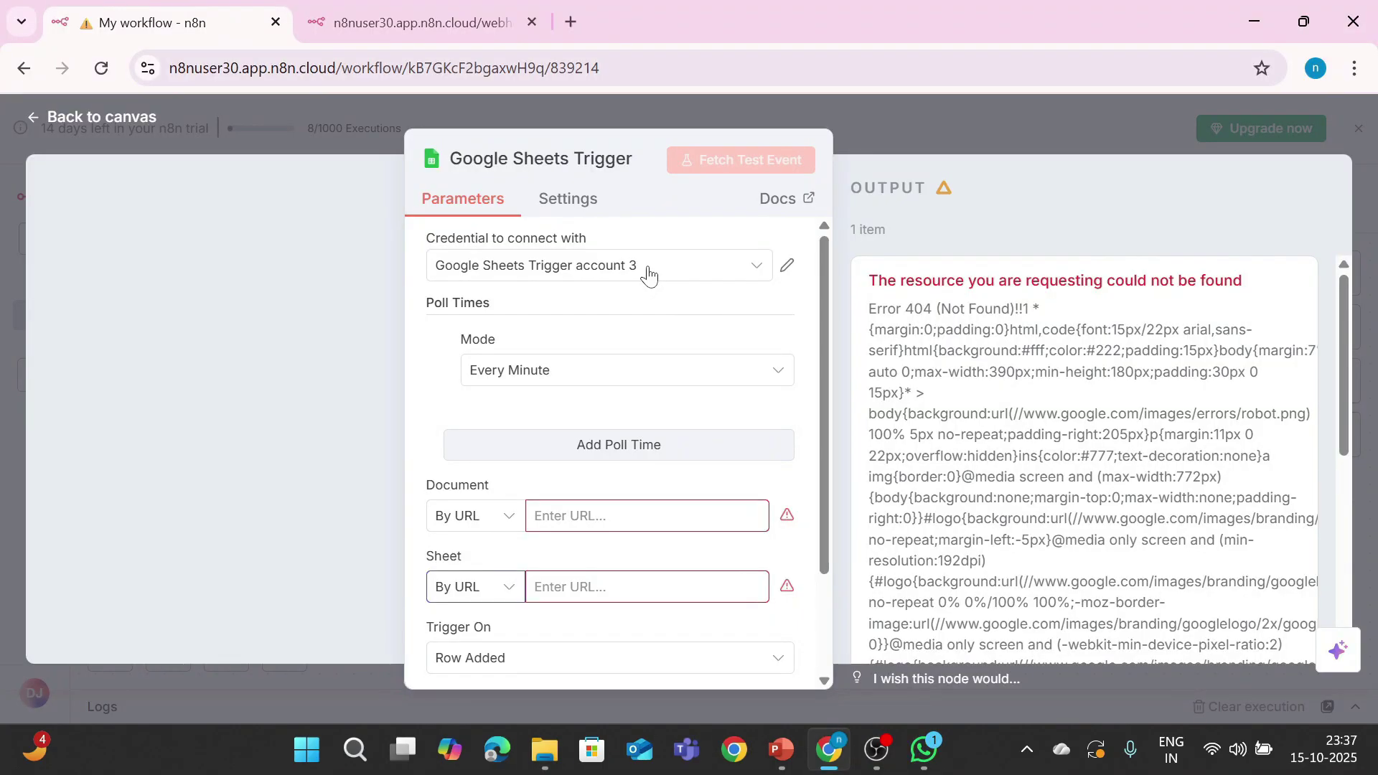
click(648, 275)
click(632, 433)
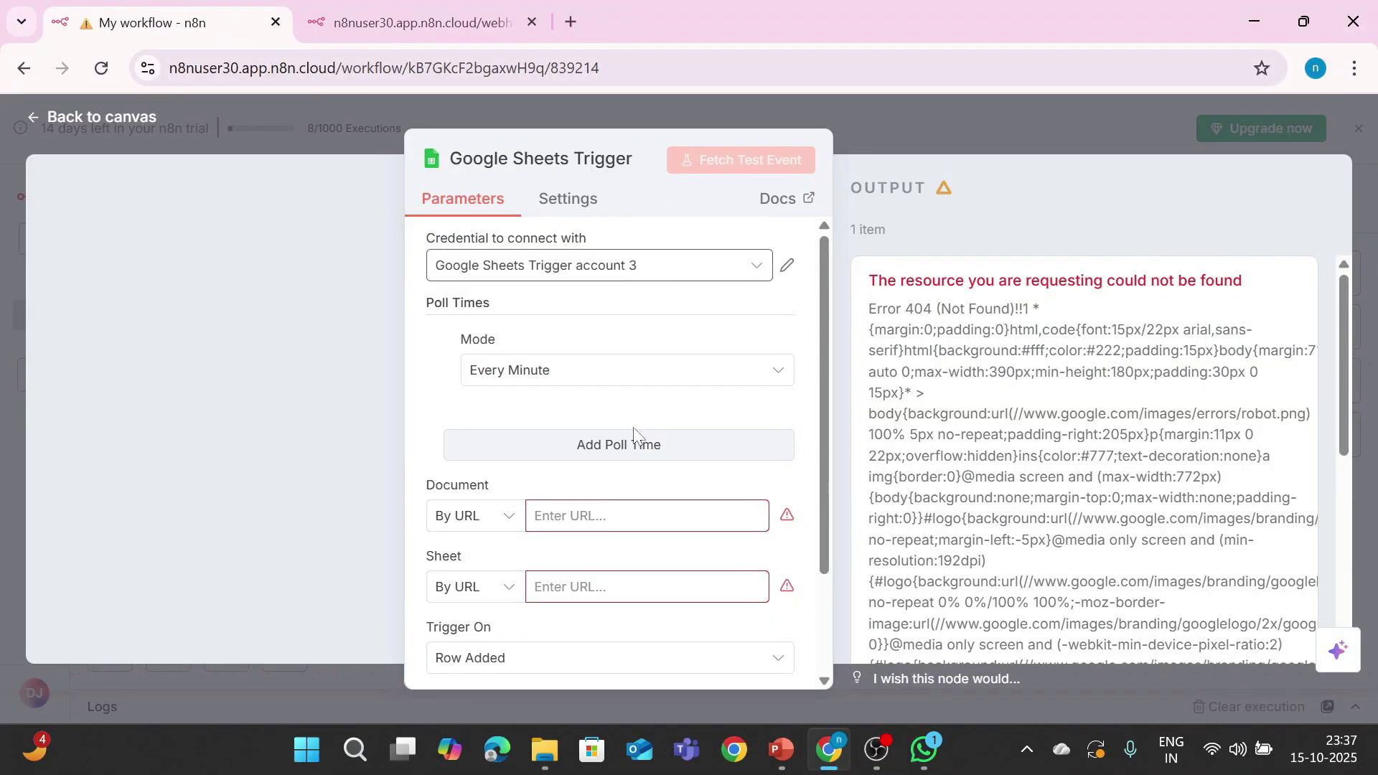
click(613, 278)
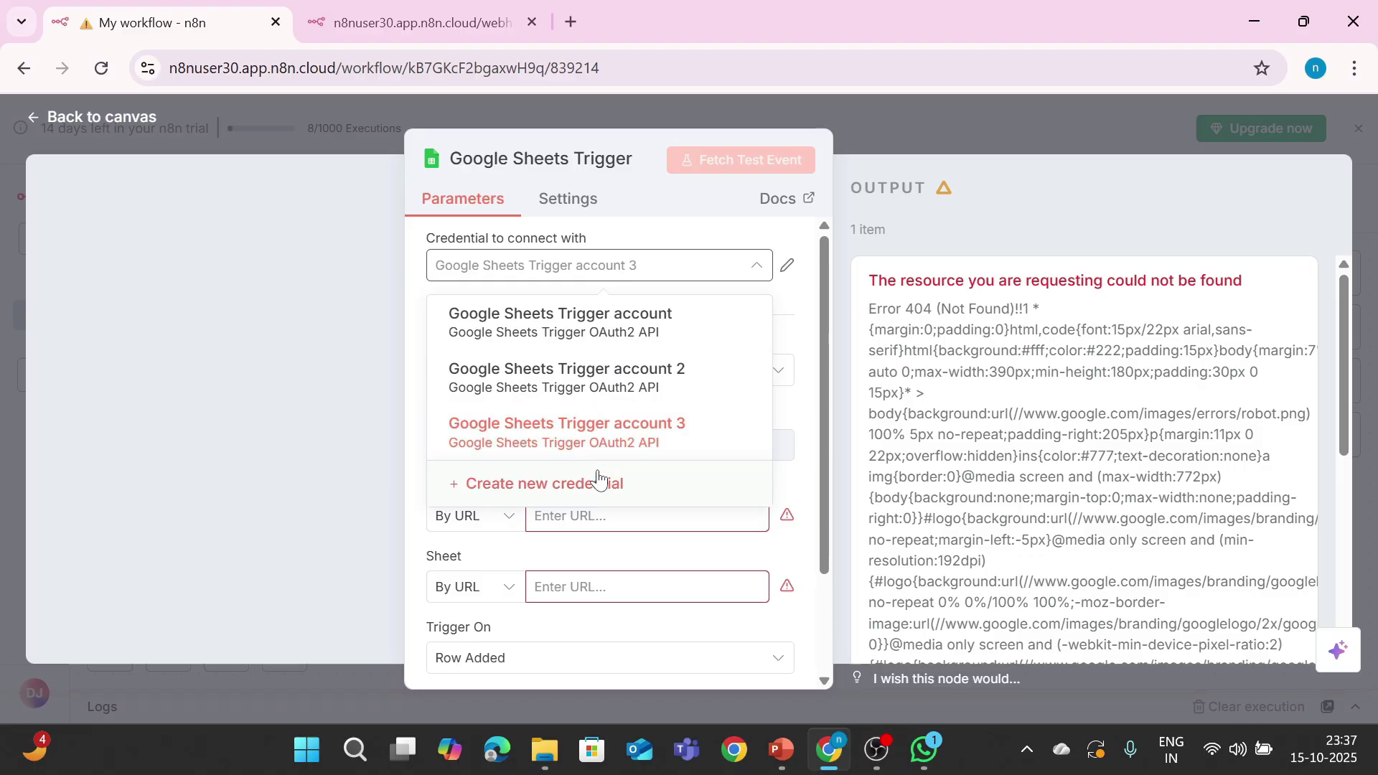
click(598, 481)
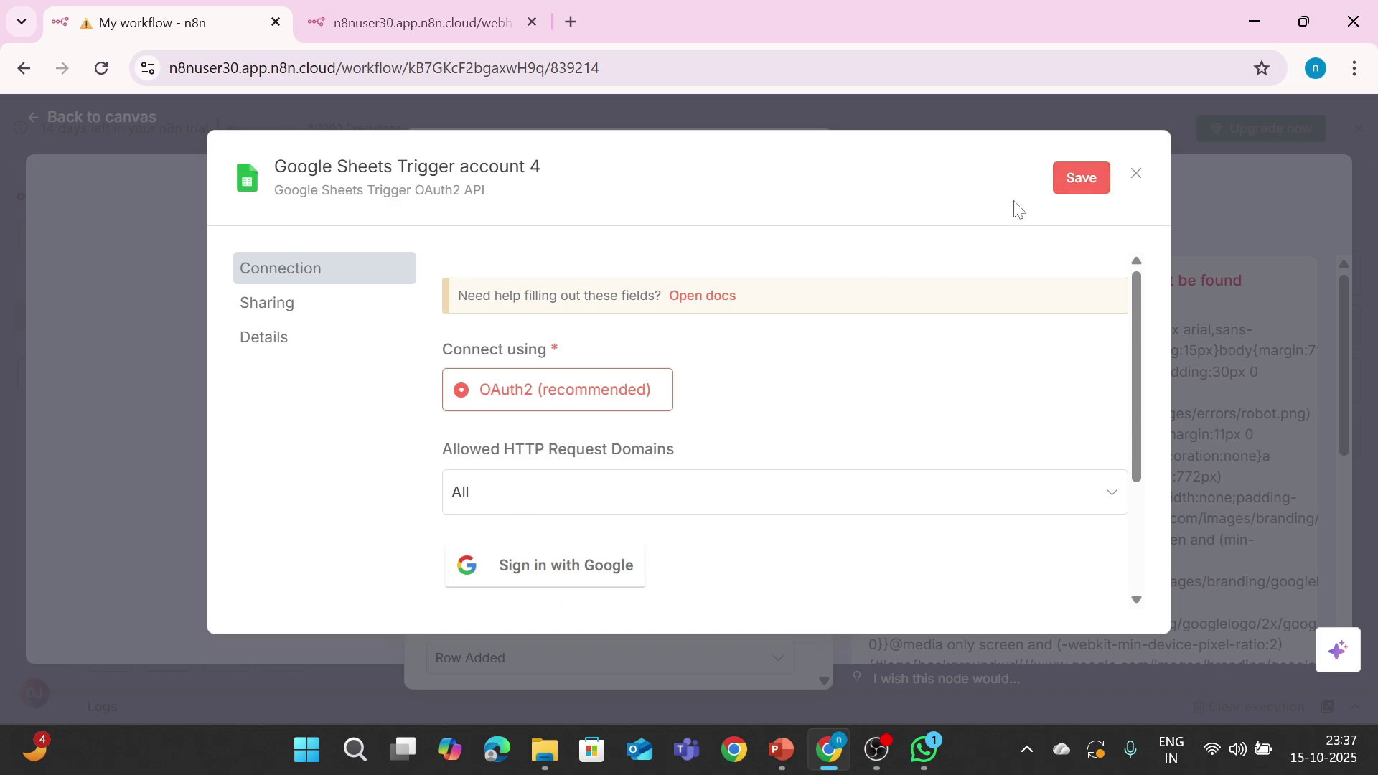
click(1137, 179)
click(753, 458)
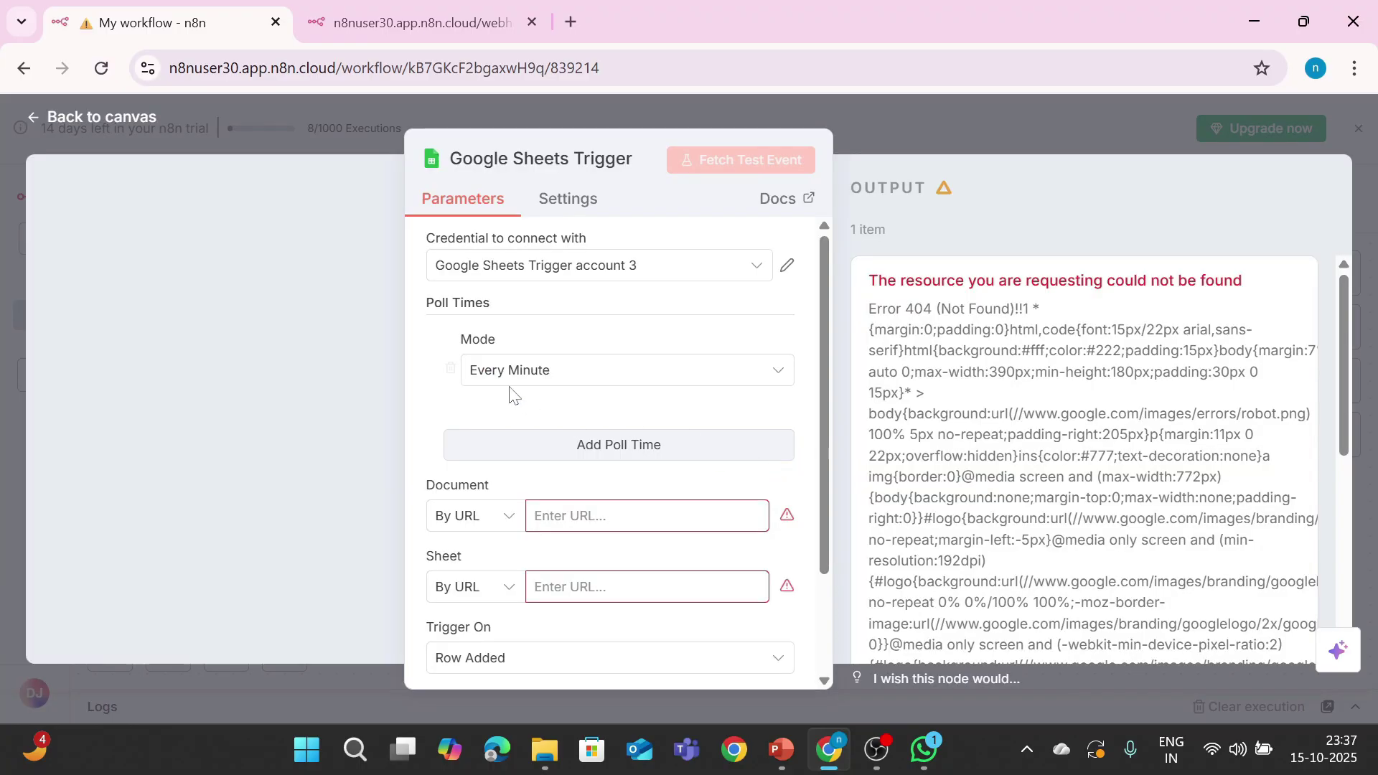
click(564, 267)
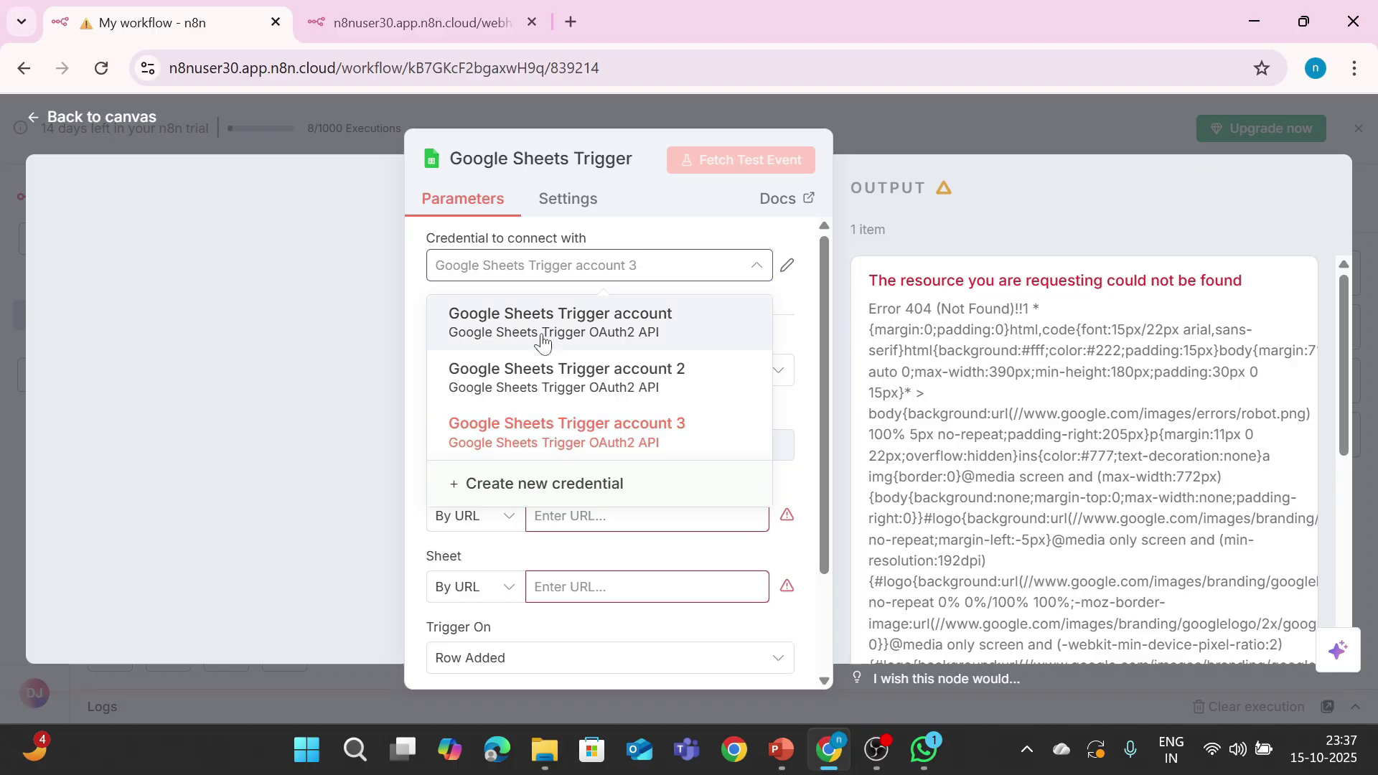
Step: Paste the spreadsheet document's URL, keeping 'By URL' as the document identification mode
click(324, 439)
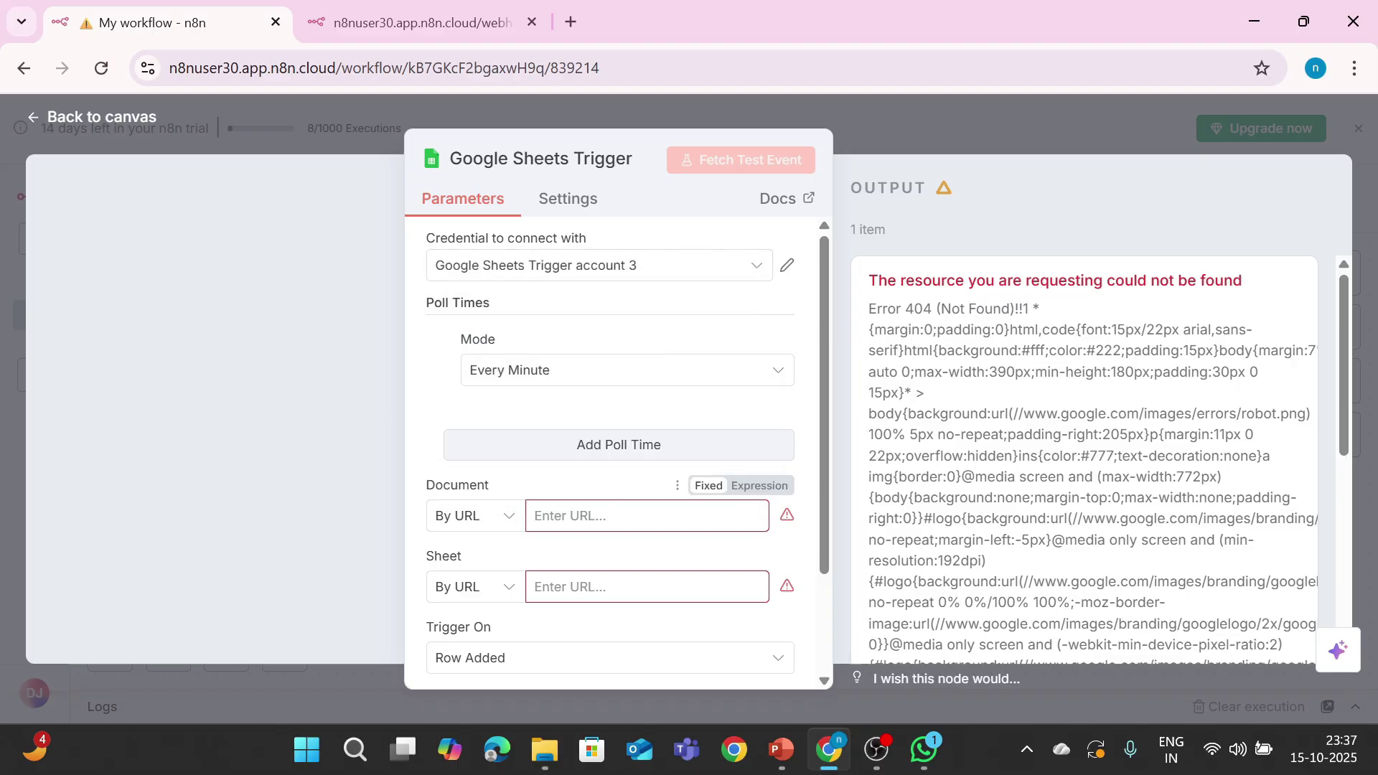
click(645, 516)
key(ctrl+v)
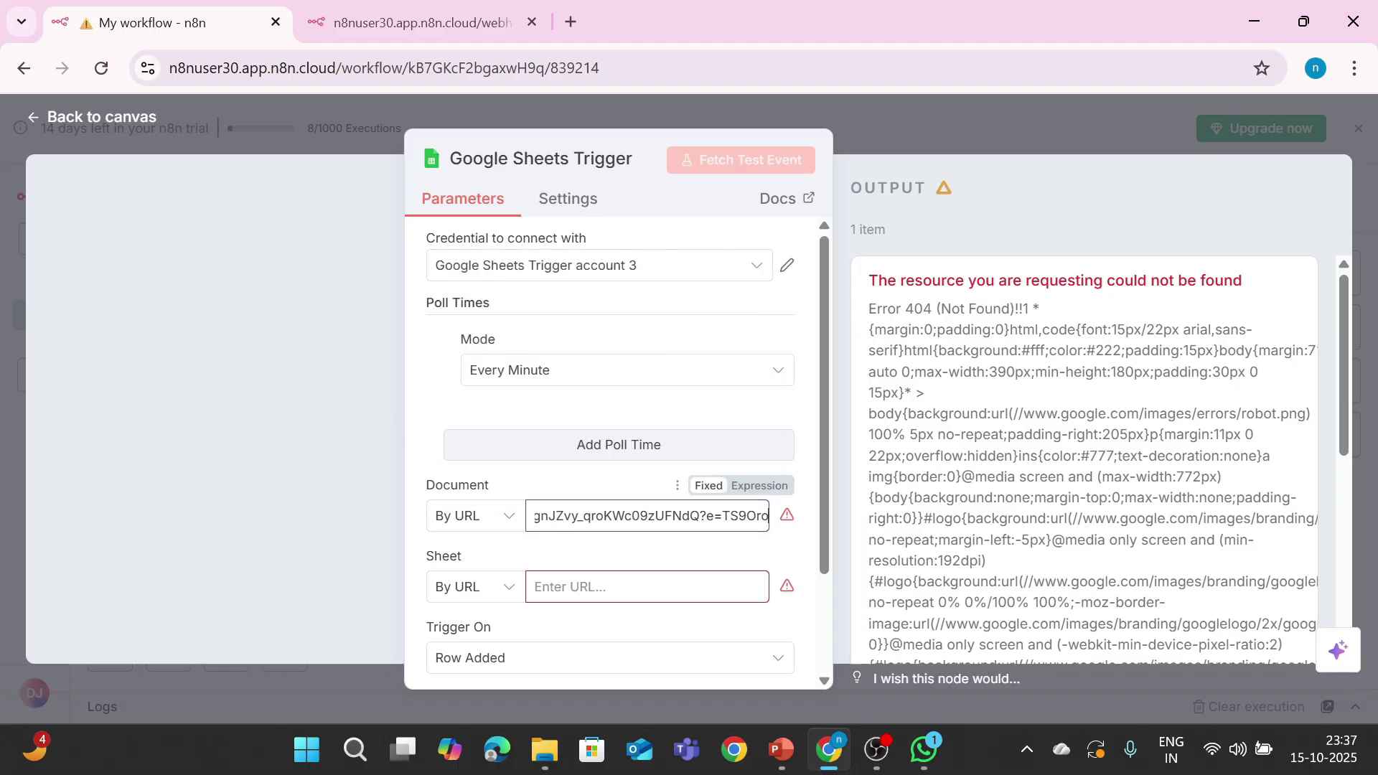
click(492, 520)
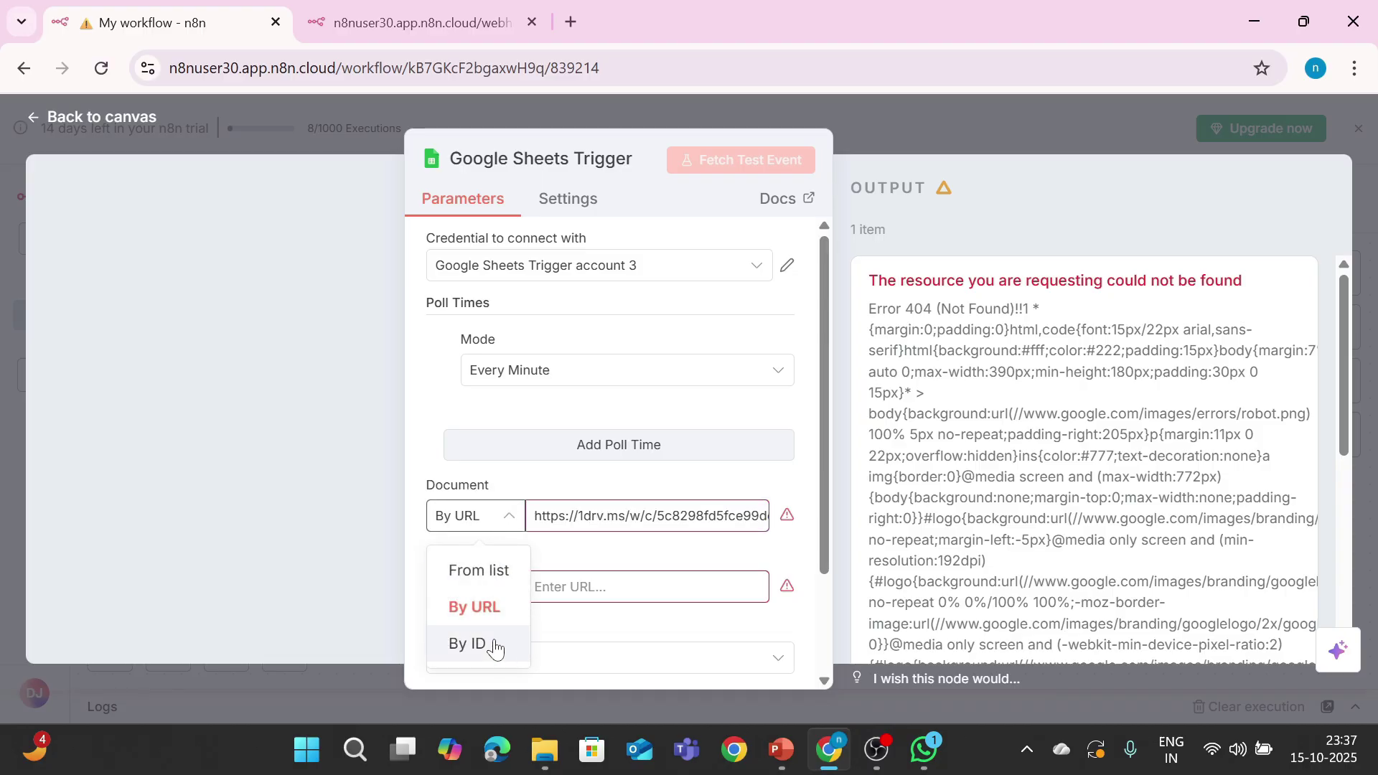
click(377, 496)
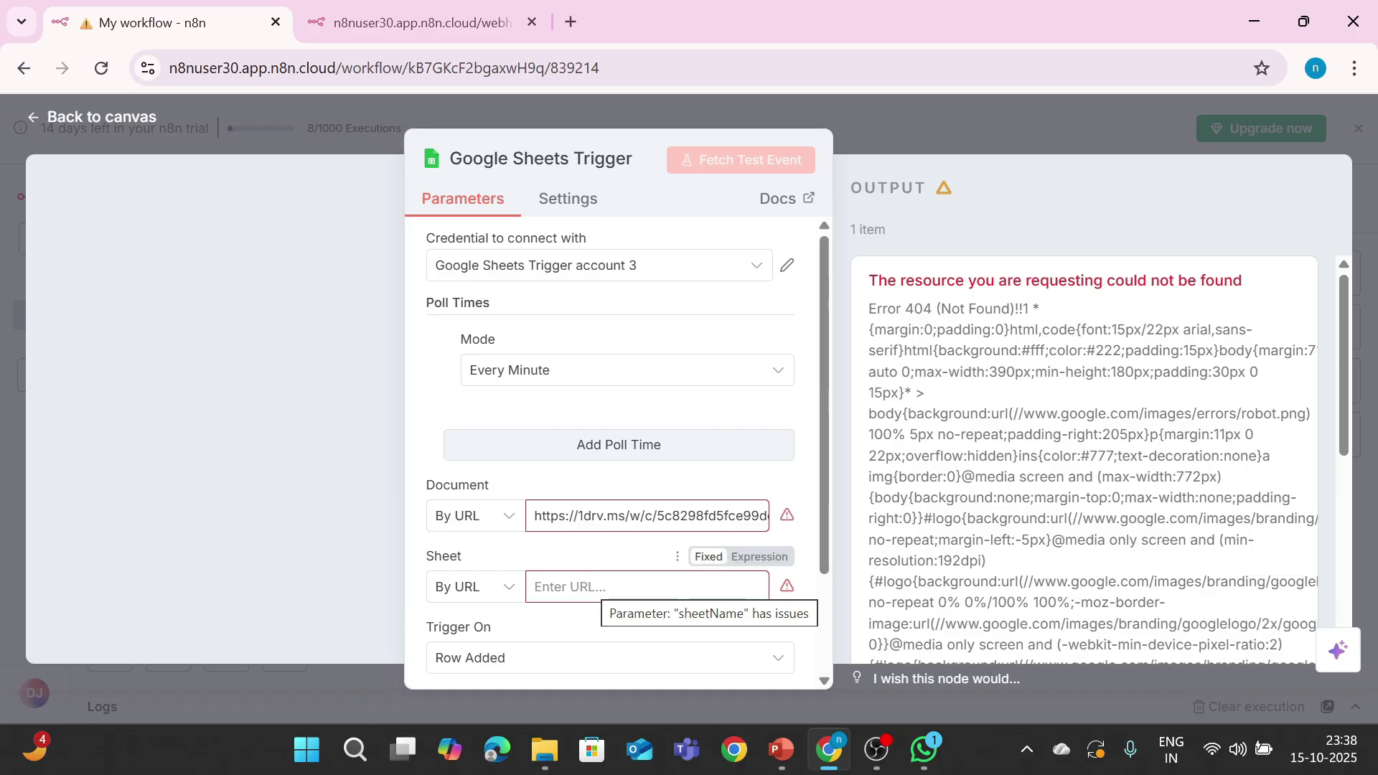
Step: Paste the sheet's URL and set Trigger On to 'Row Added or Updated'
click(631, 586)
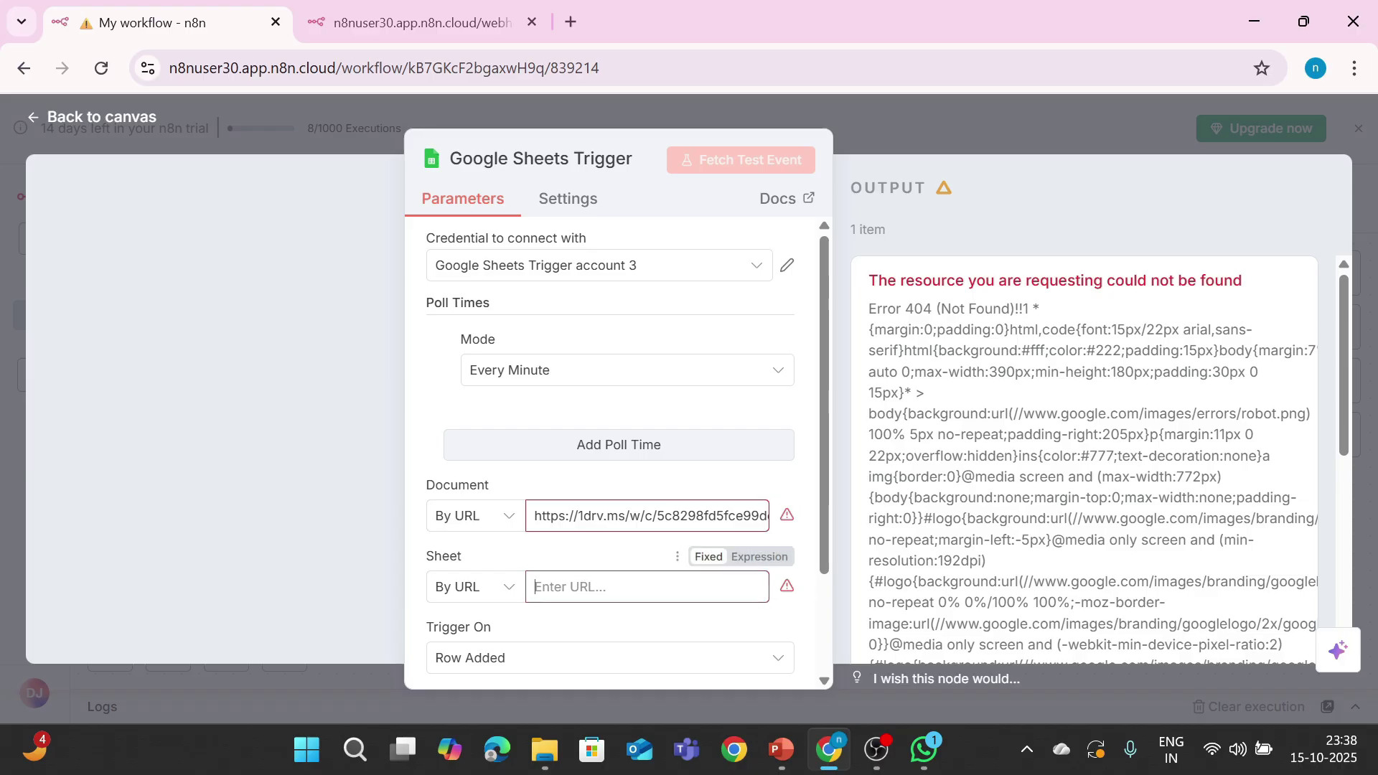
key(ctrl+v)
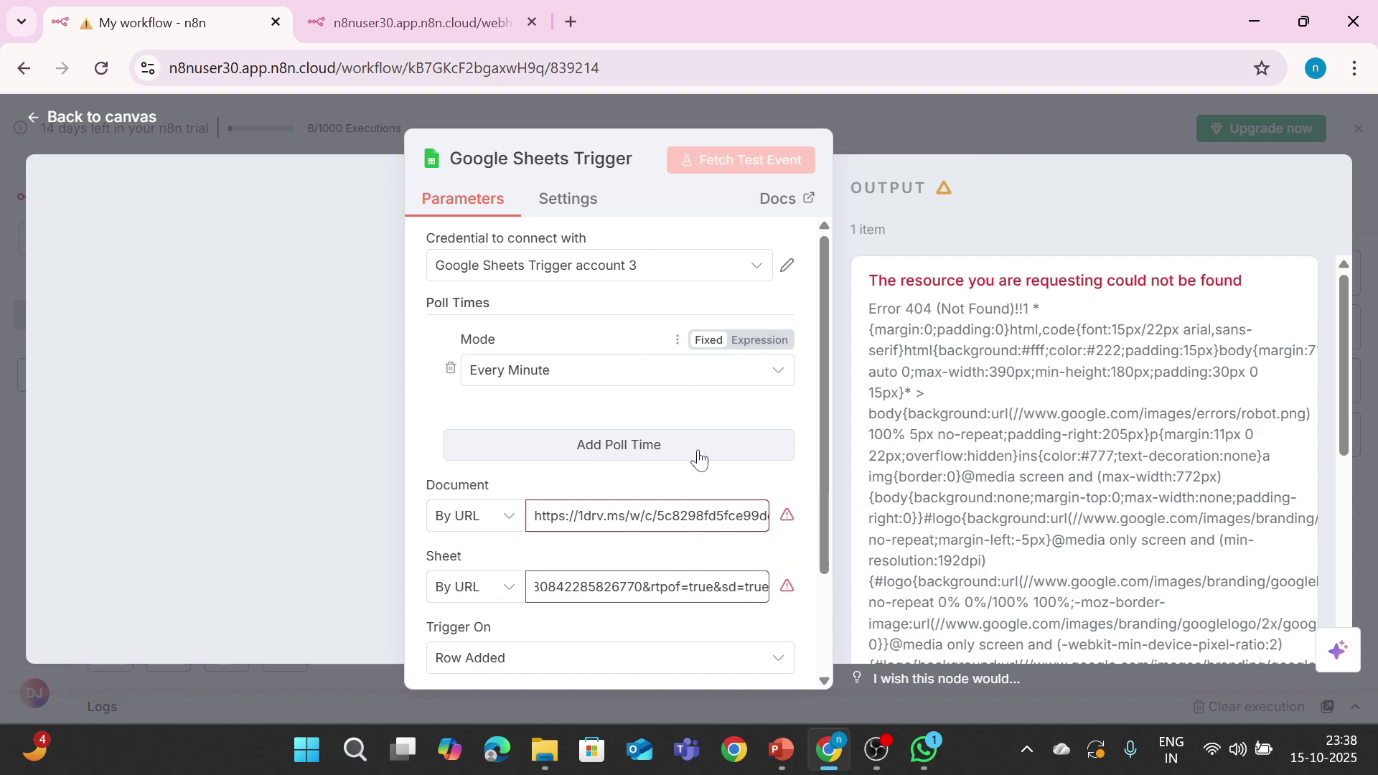
click(714, 658)
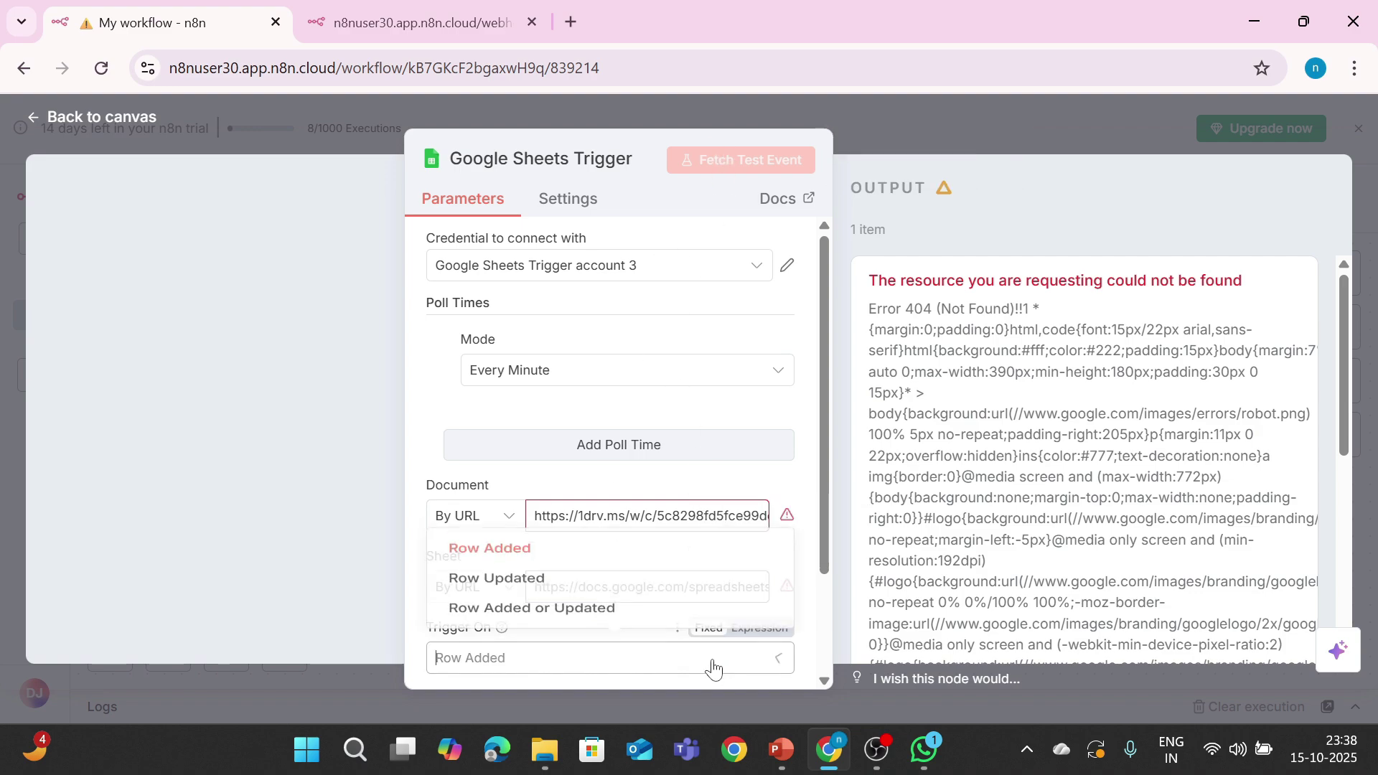
click(591, 550)
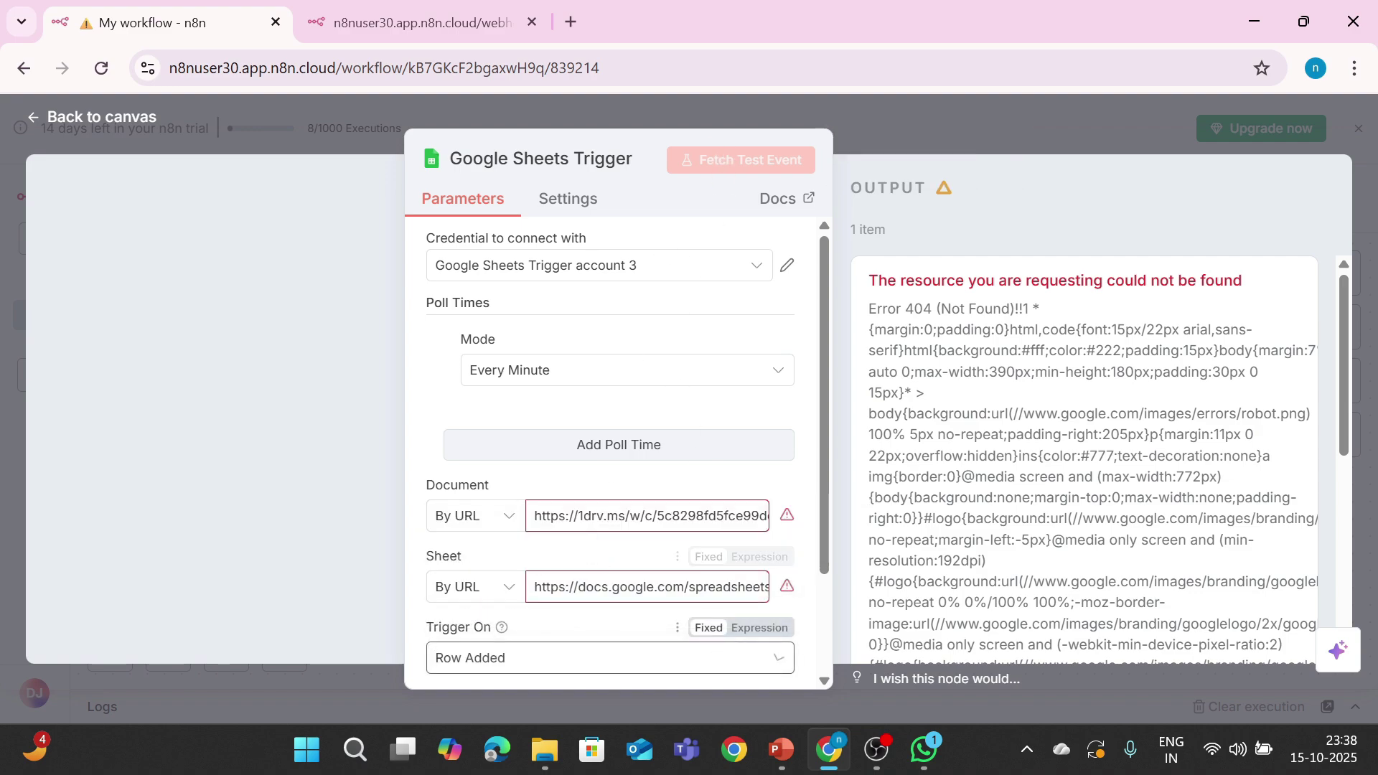
click(643, 658)
click(589, 602)
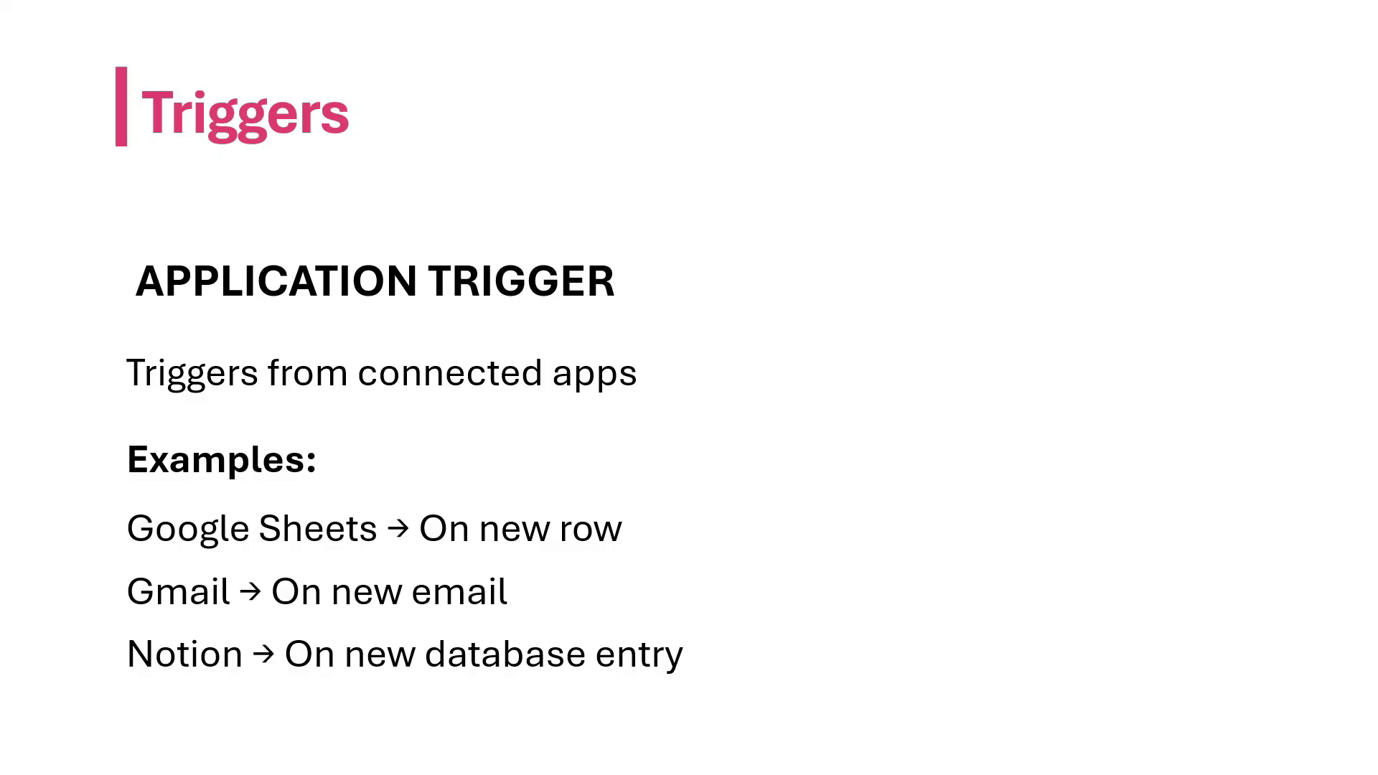
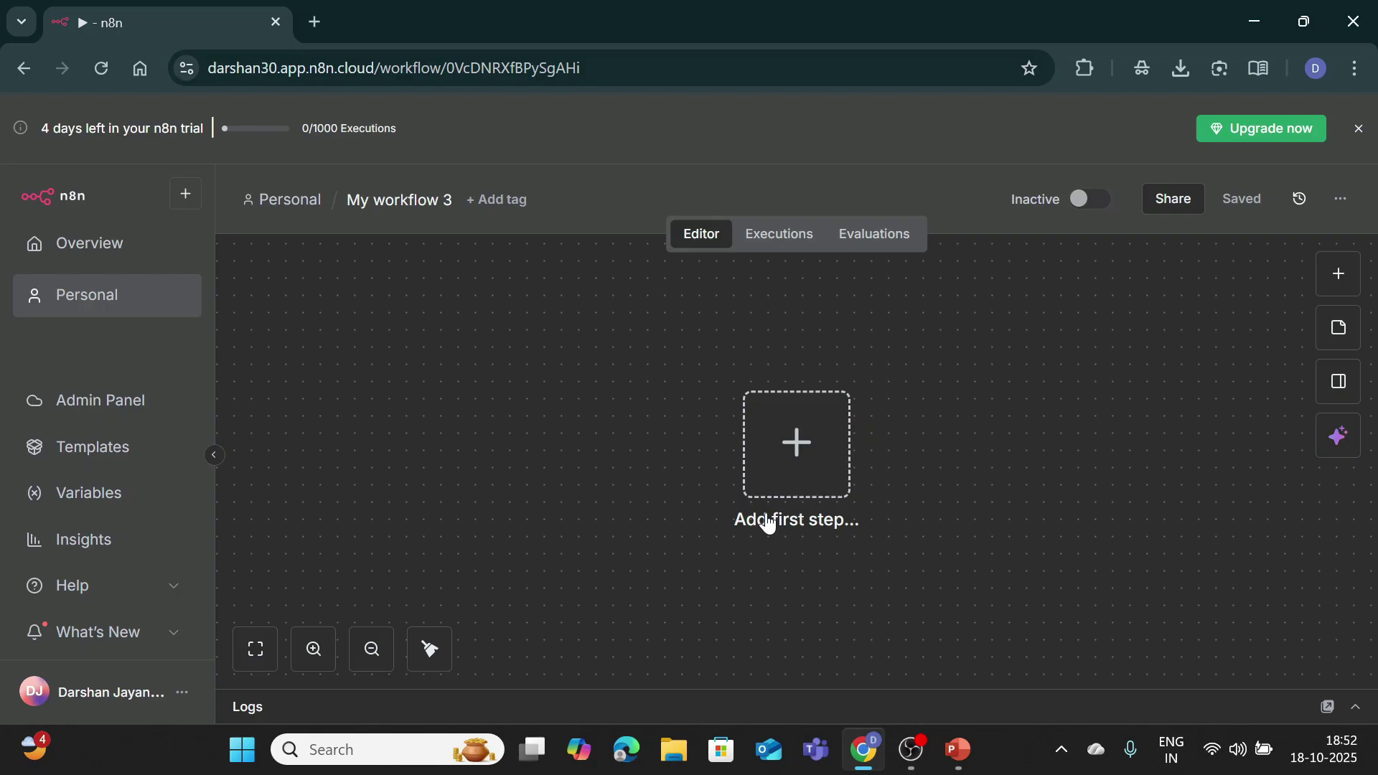
Step: Start the workflow with a manual trigger and add an Edit Fields (Set) node after it
click(795, 459)
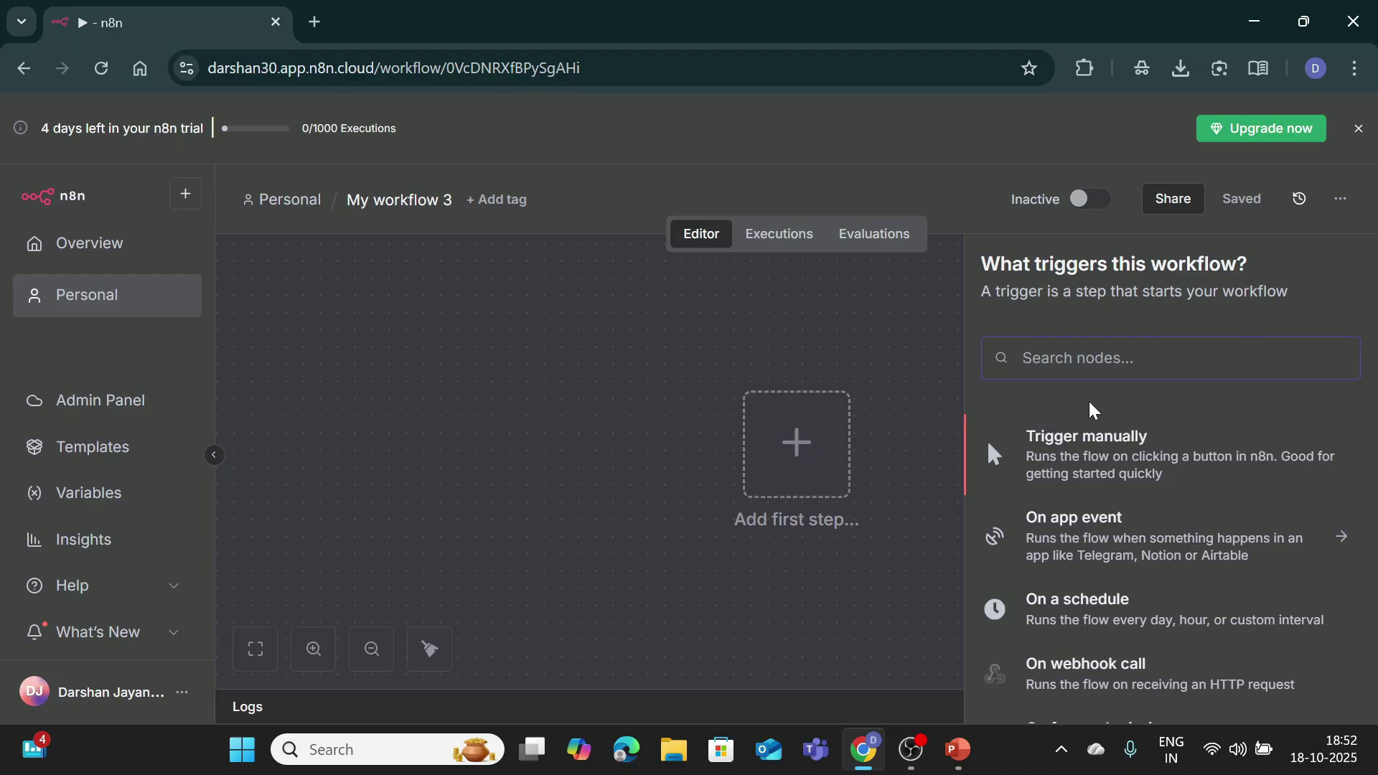
click(1088, 463)
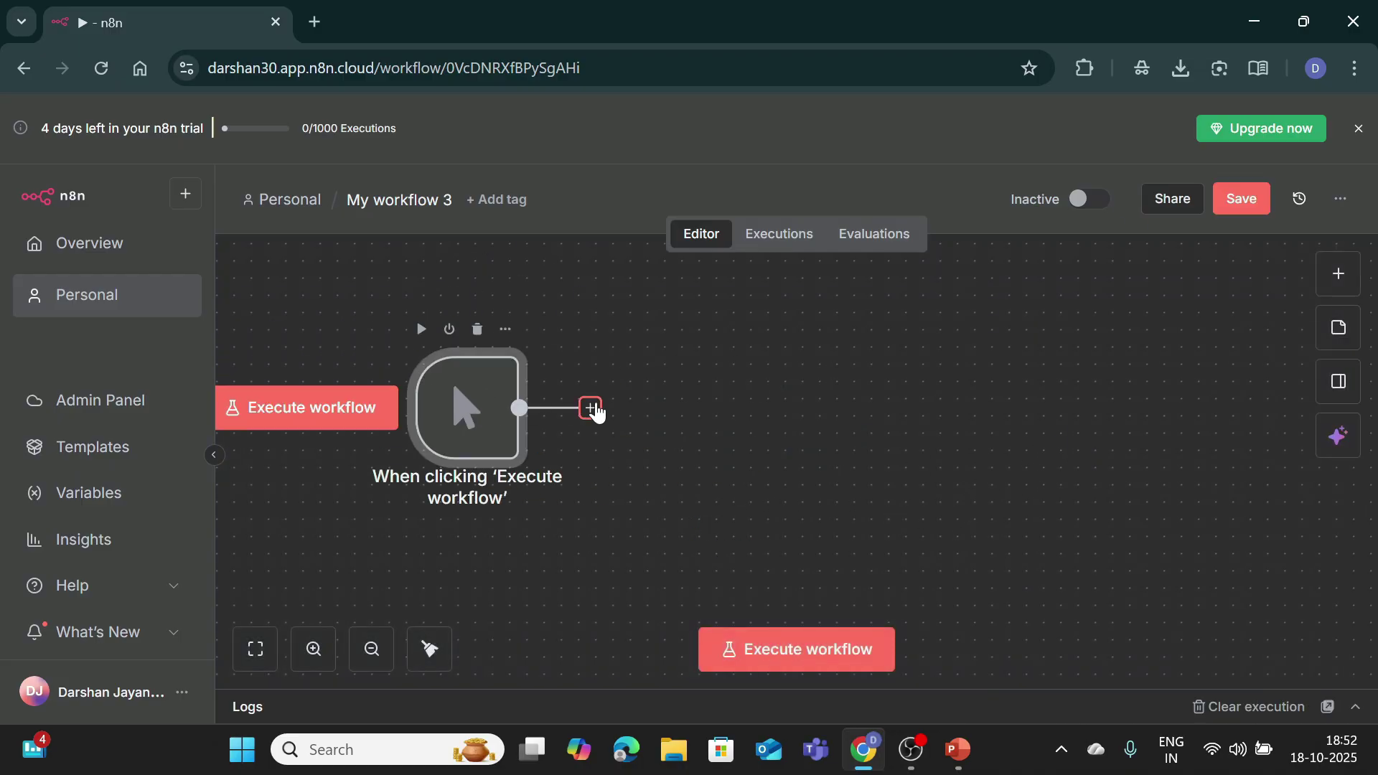
click(590, 407)
text(set)
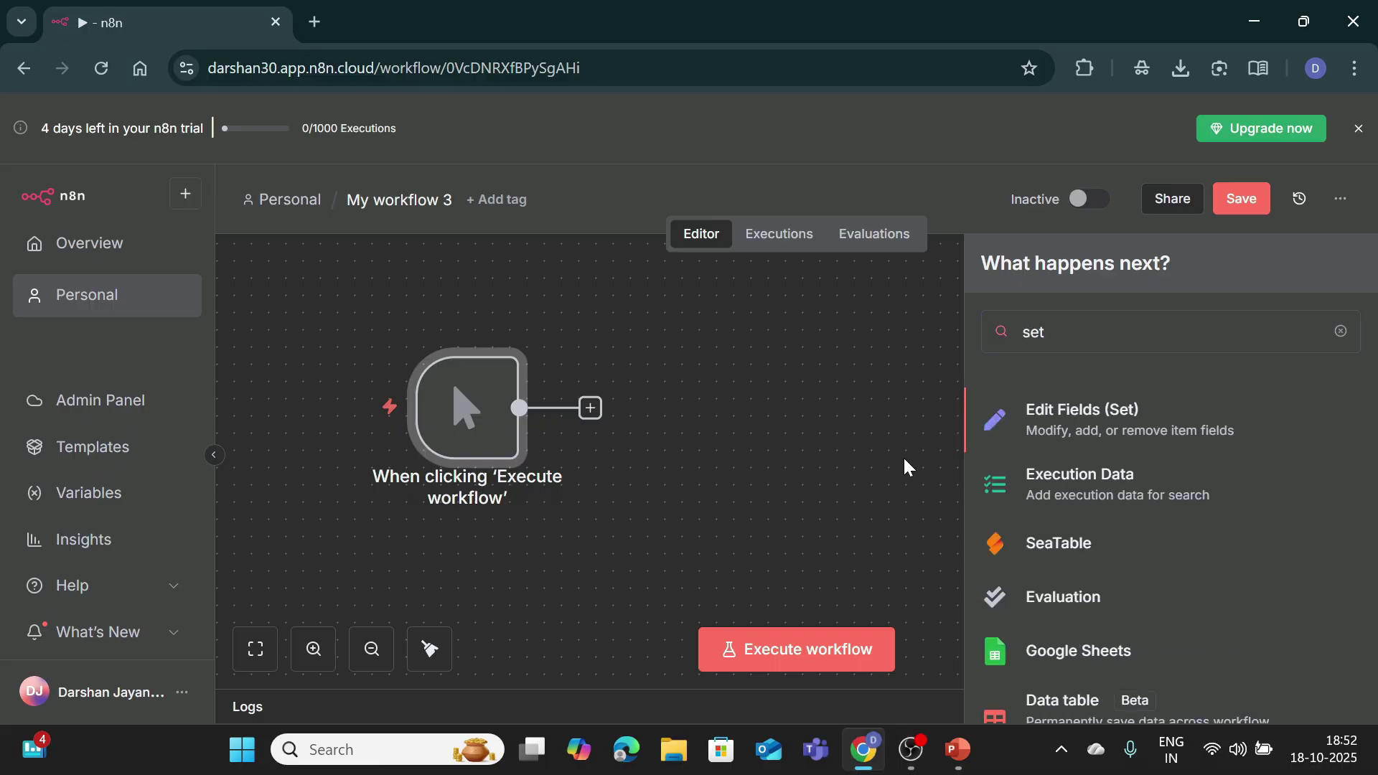
click(1040, 423)
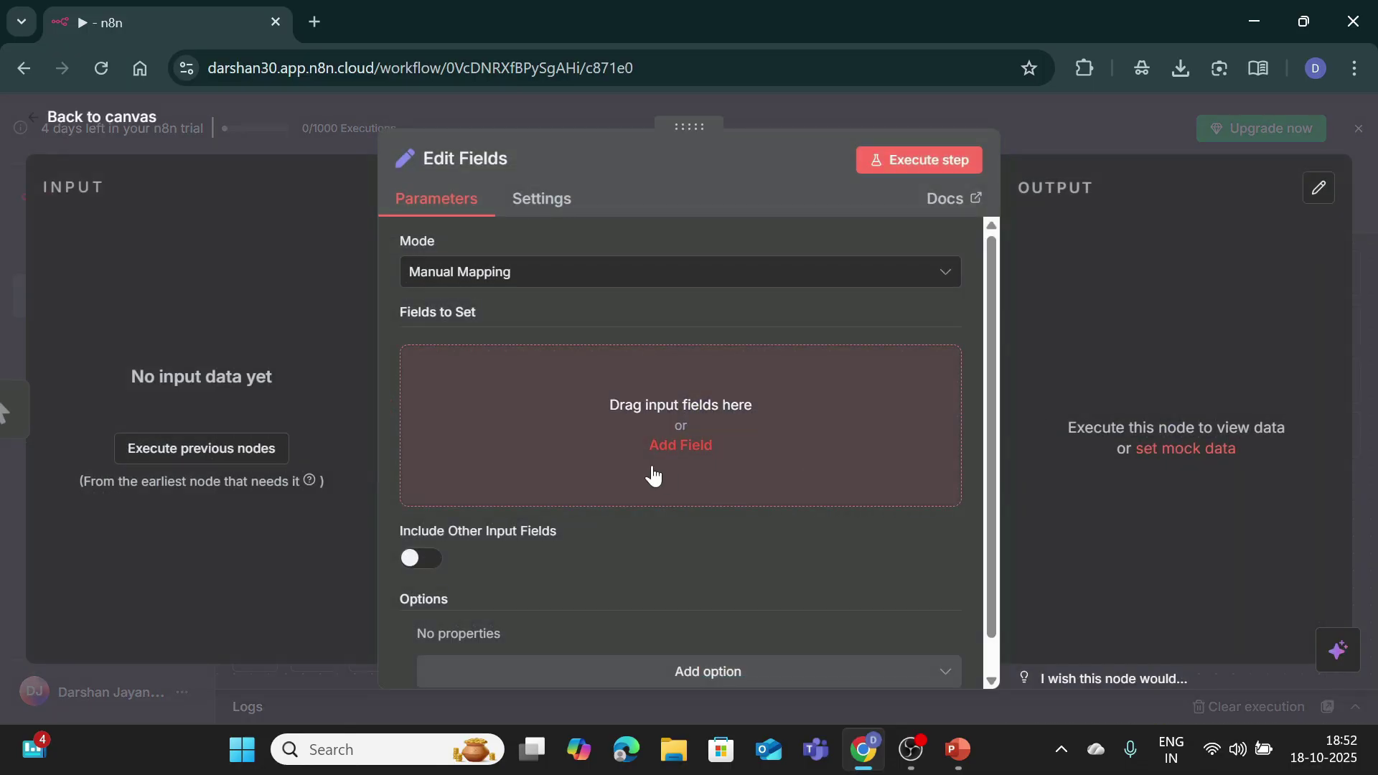
Step: Add two fields: name set to the student's capitalised name, and marks set to 90
click(663, 453)
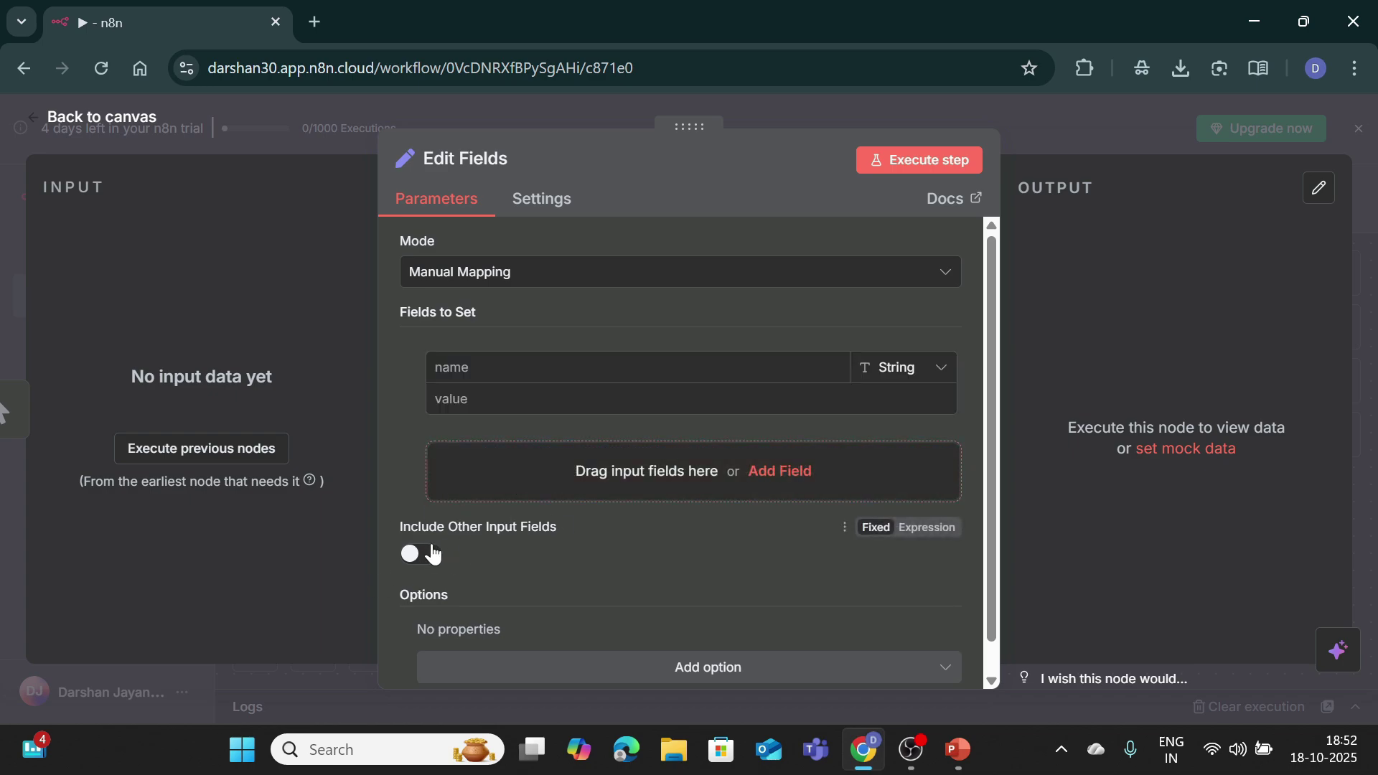
click(432, 554)
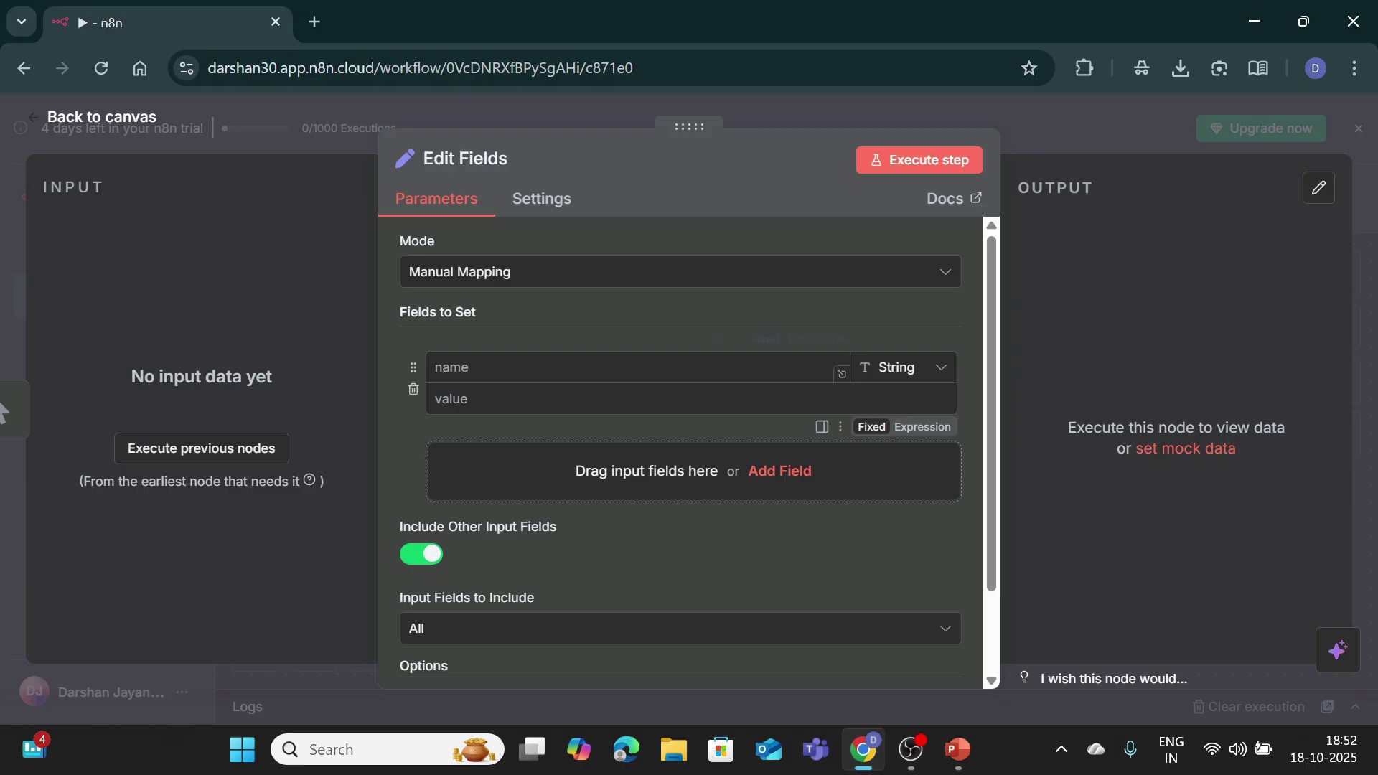
click(488, 368)
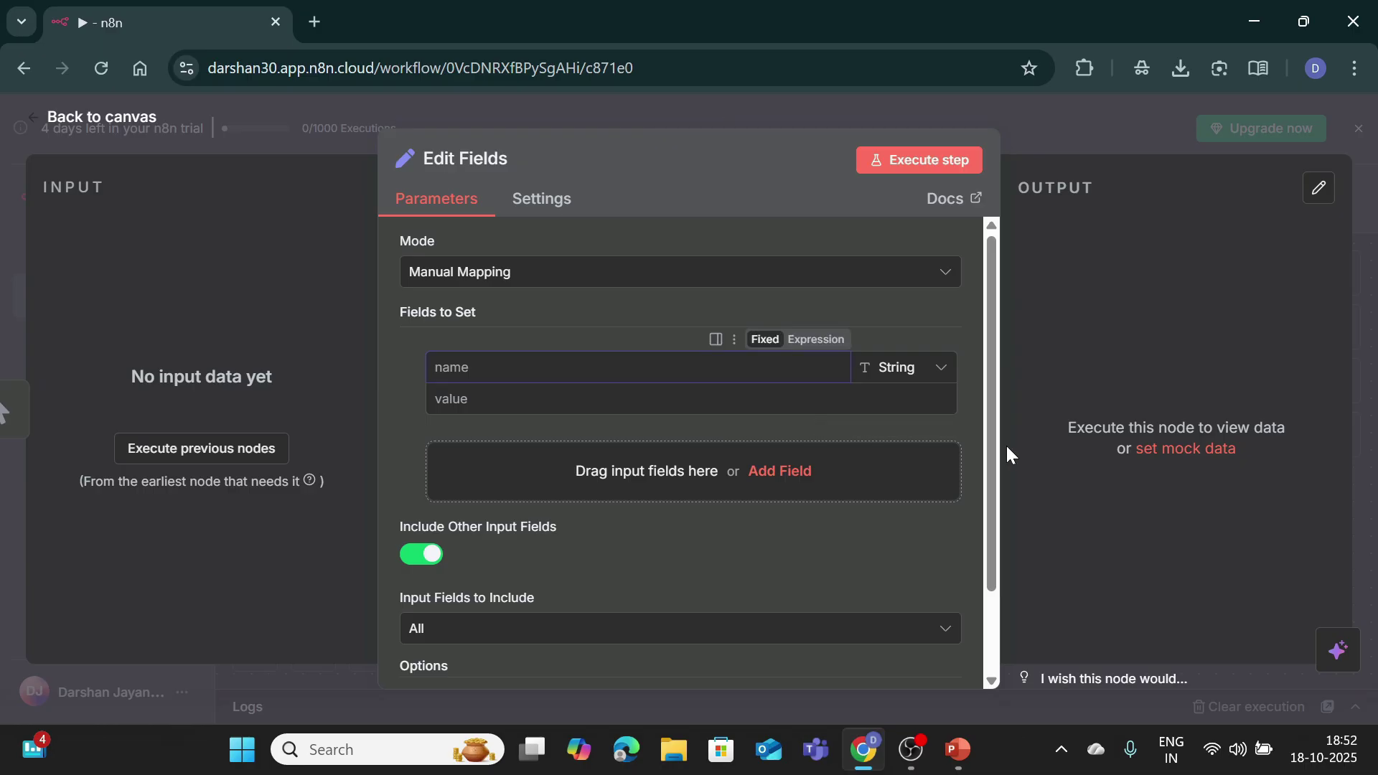
text(name)
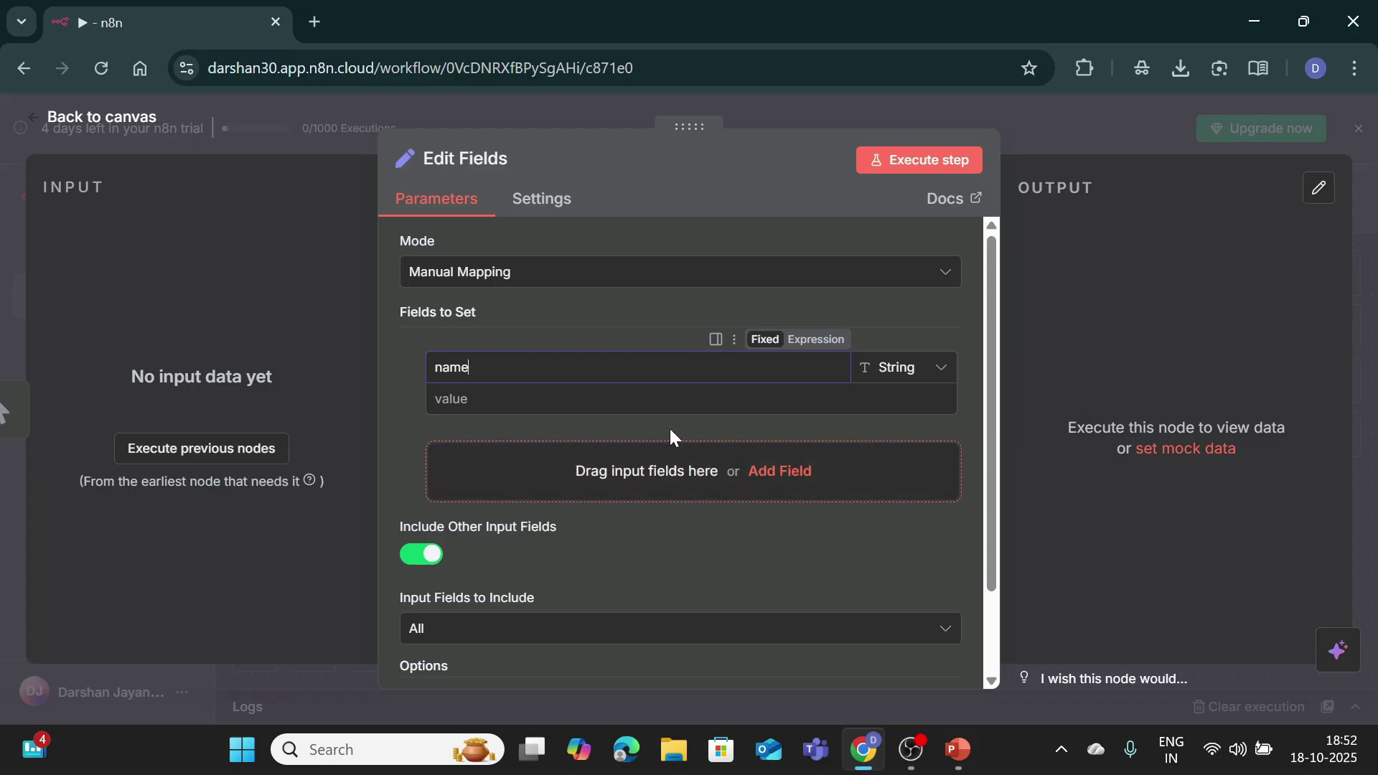
key(Tab)
text(dars)
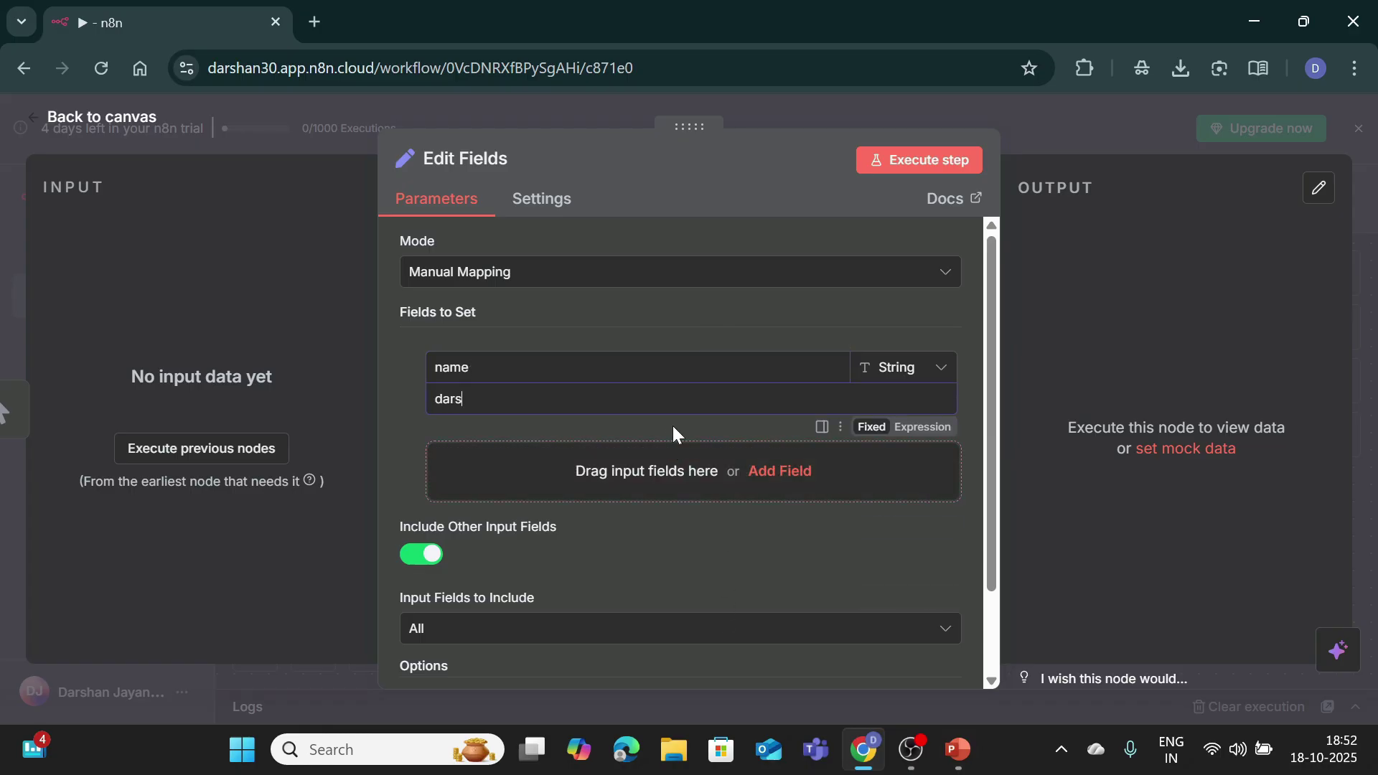
text(han)
key(BackSpace)
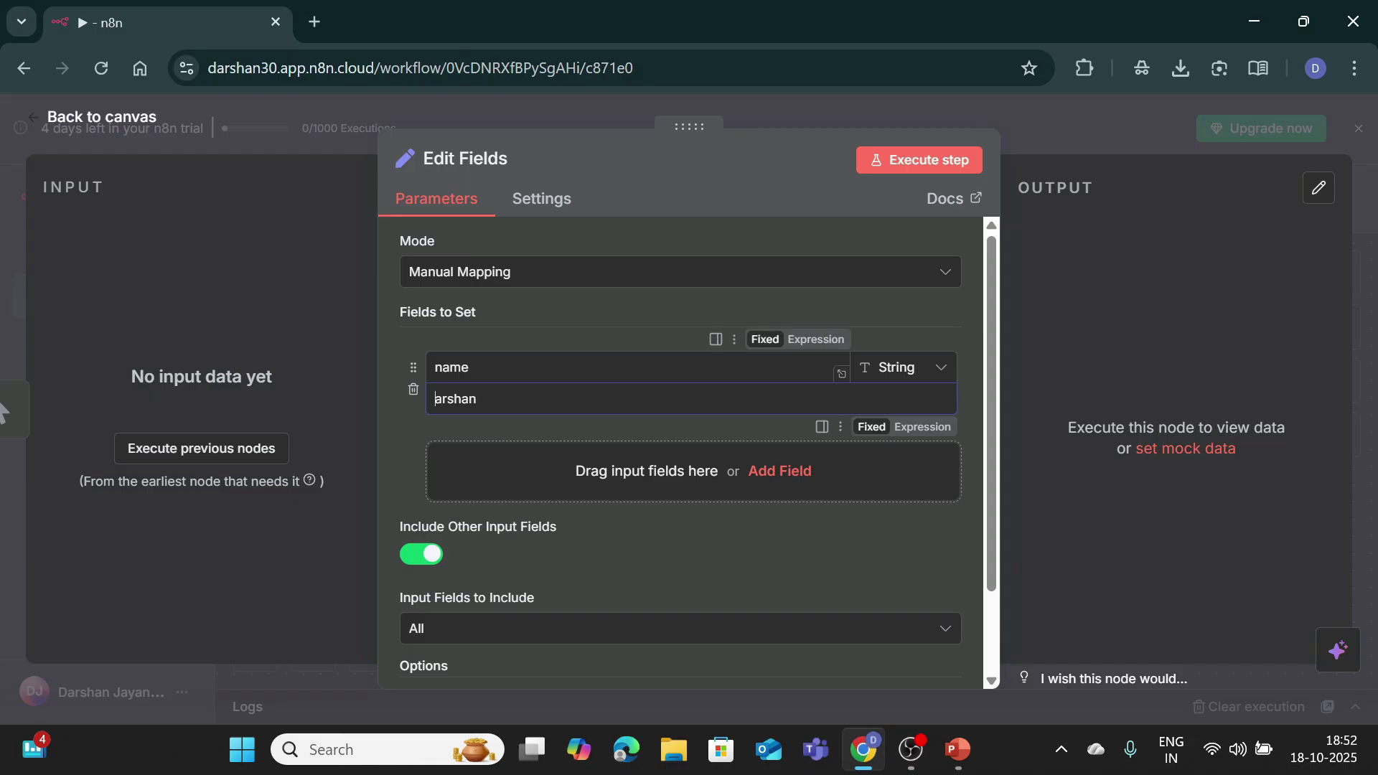
text(D)
click(783, 473)
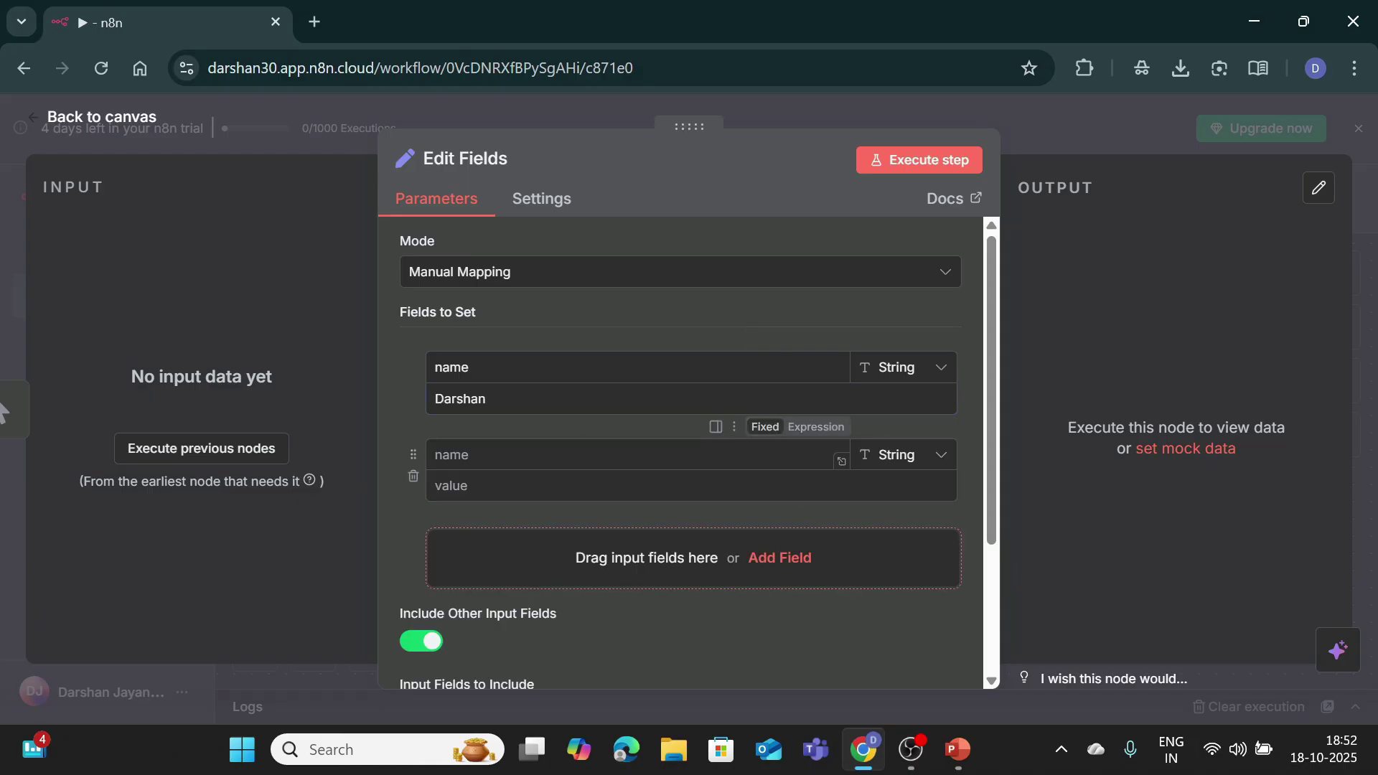
text(marks)
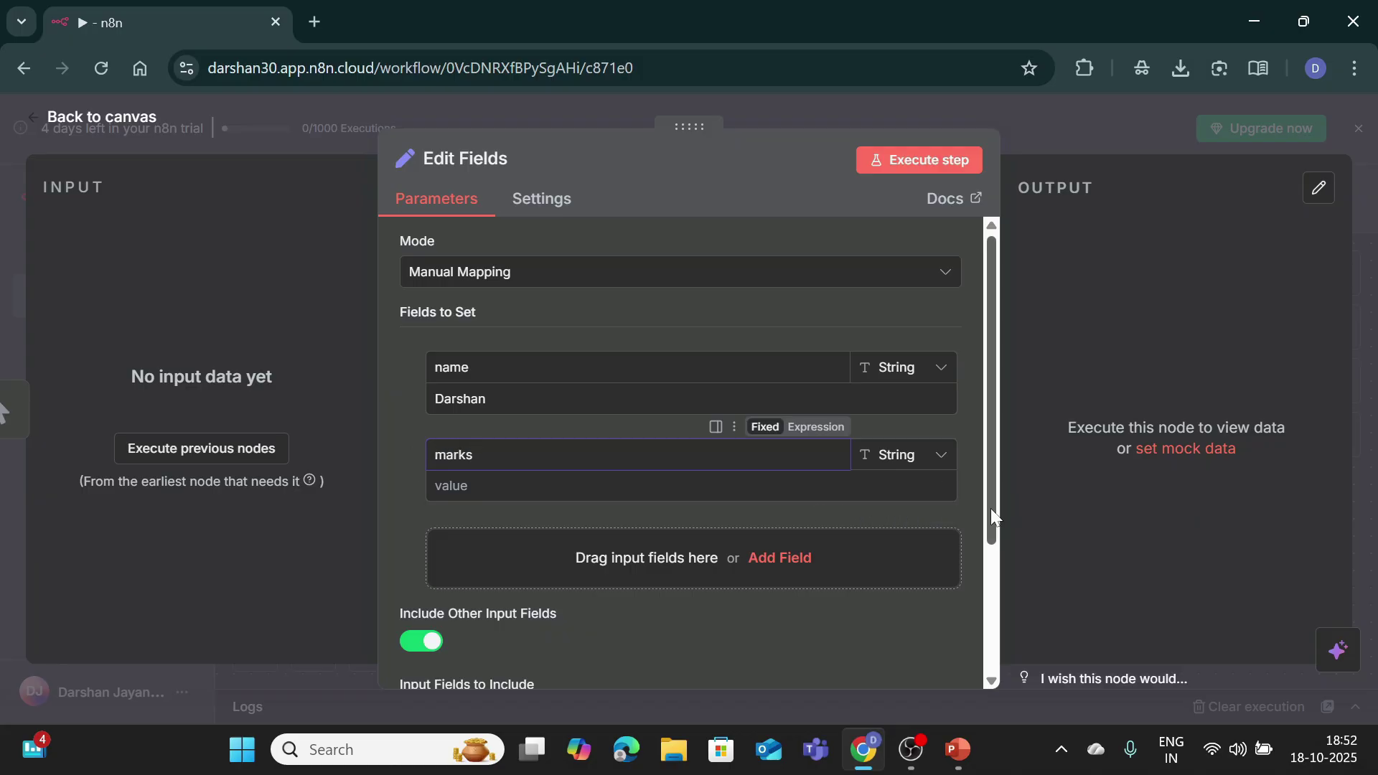
key(Tab)
key(Tab)
text(90)
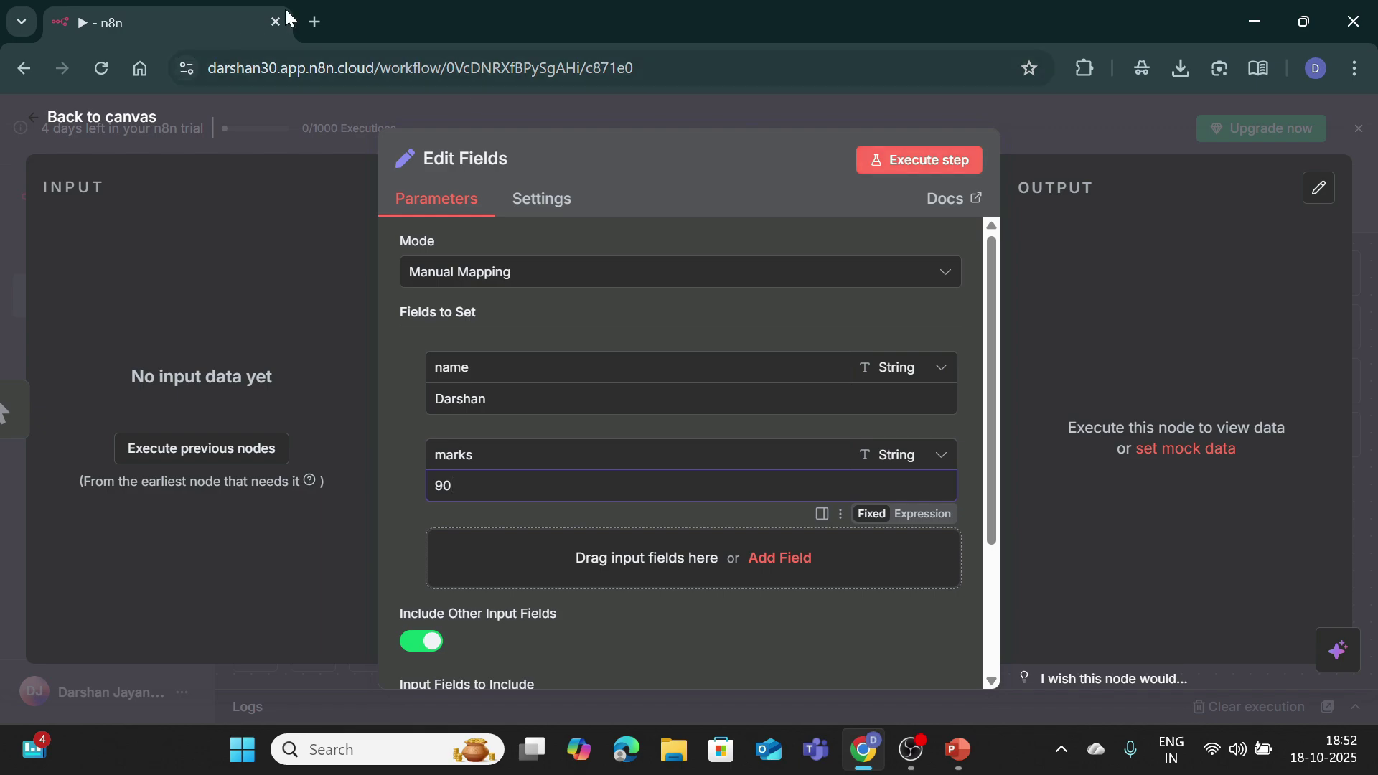
Step: Execute the workflow and check the logs showing one item with the name and marks 90
click(119, 119)
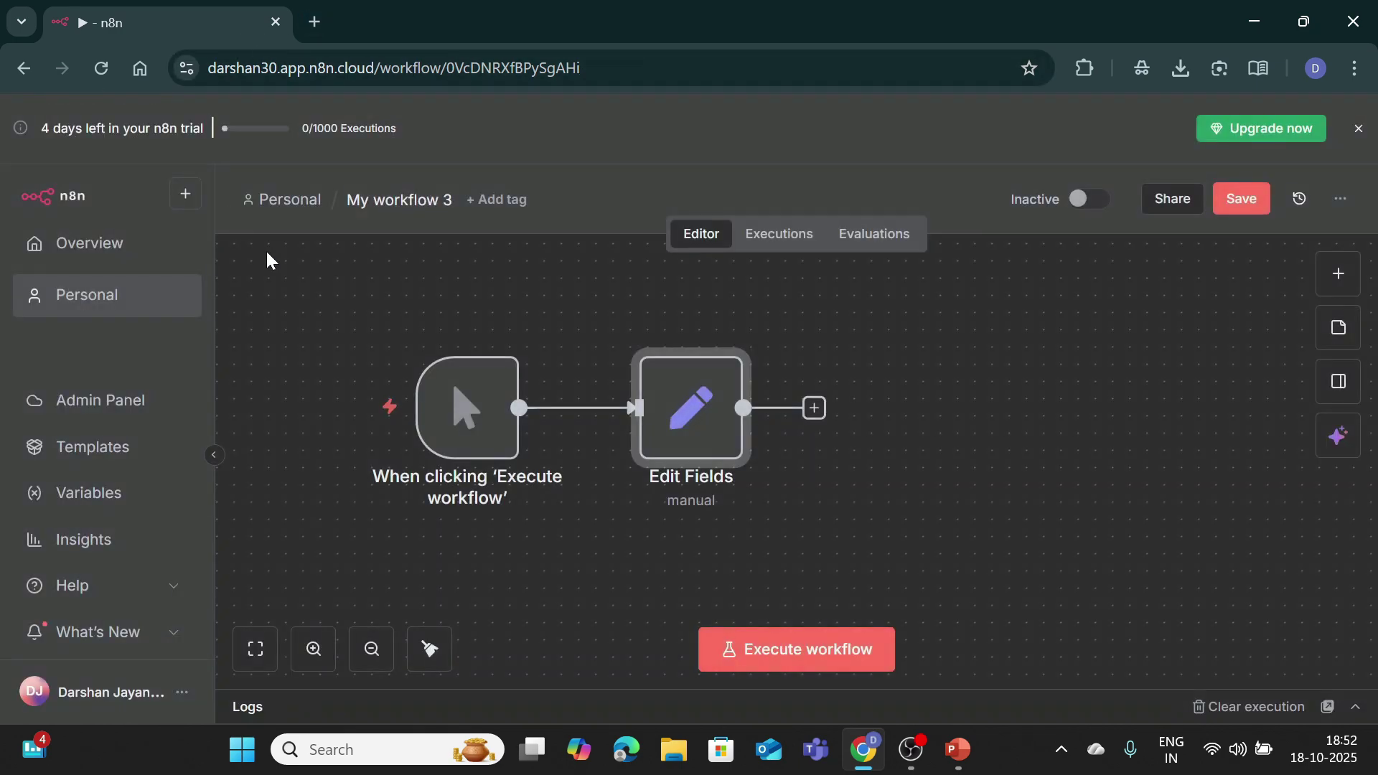
click(785, 648)
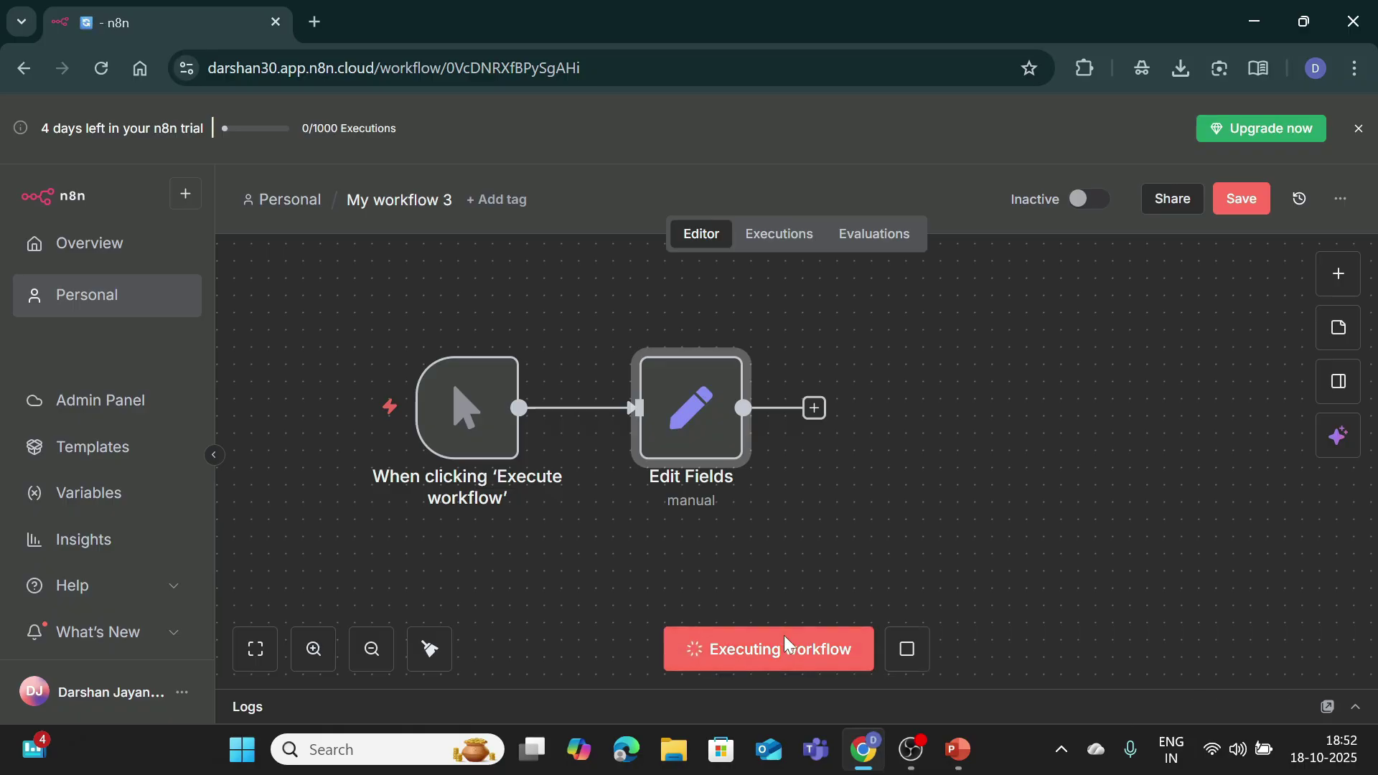
click(1336, 629)
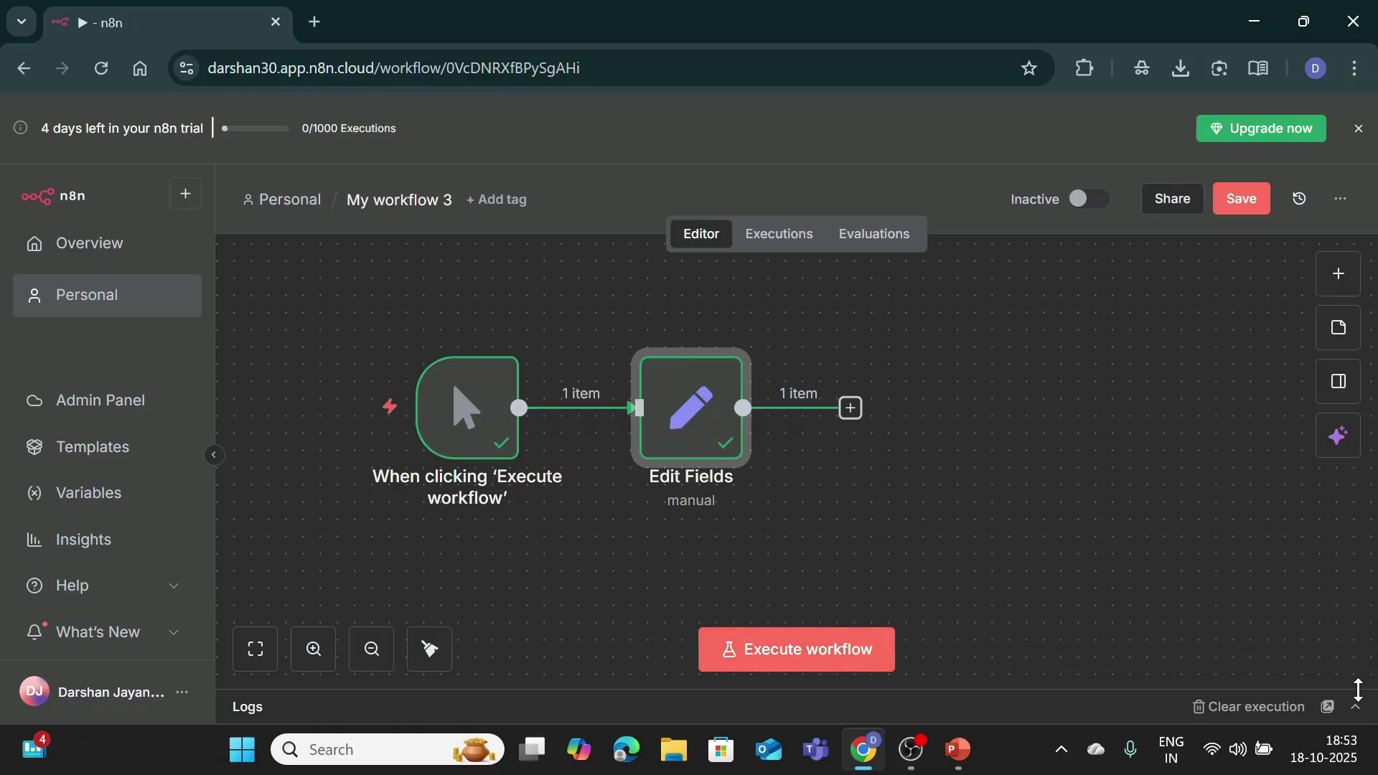
click(1355, 707)
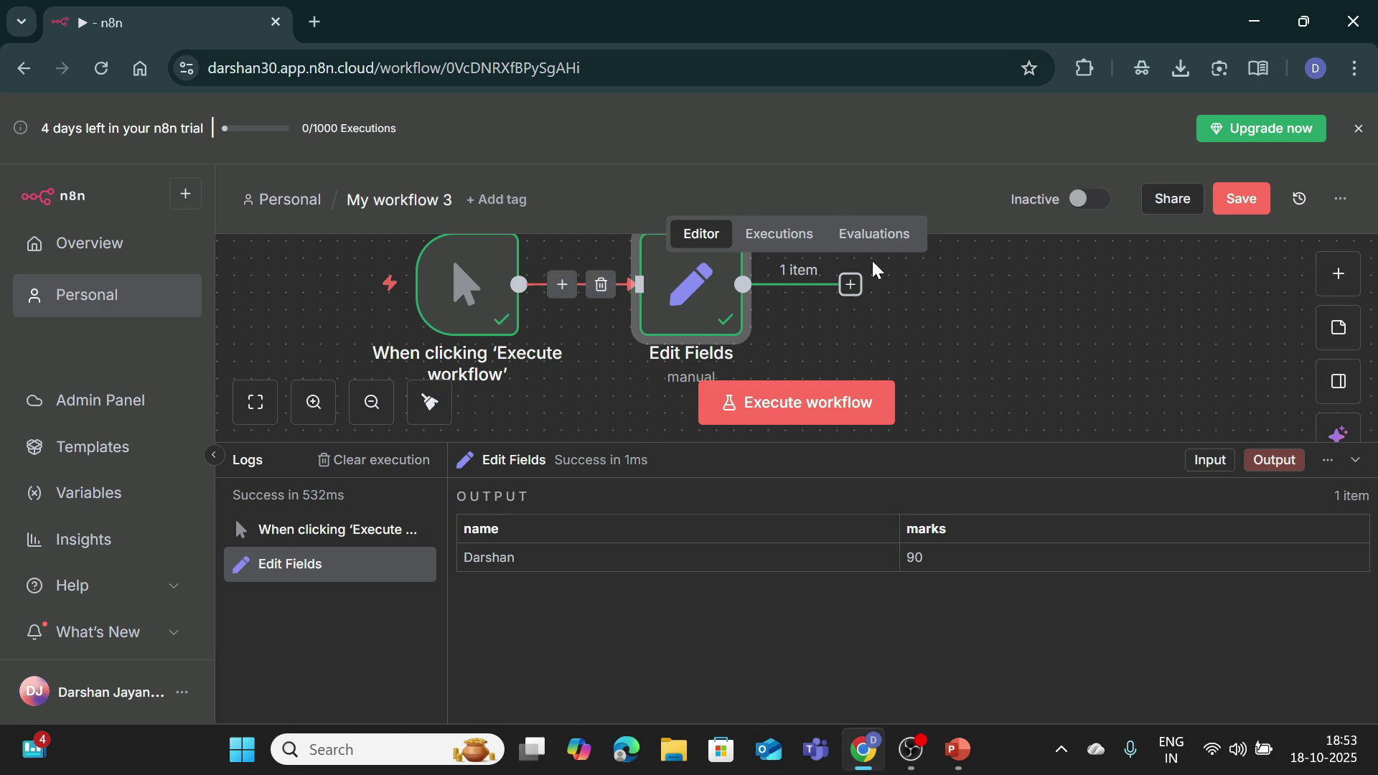
Step: Add a second Edit Fields (Set) node after the first Edit Fields node
click(1355, 460)
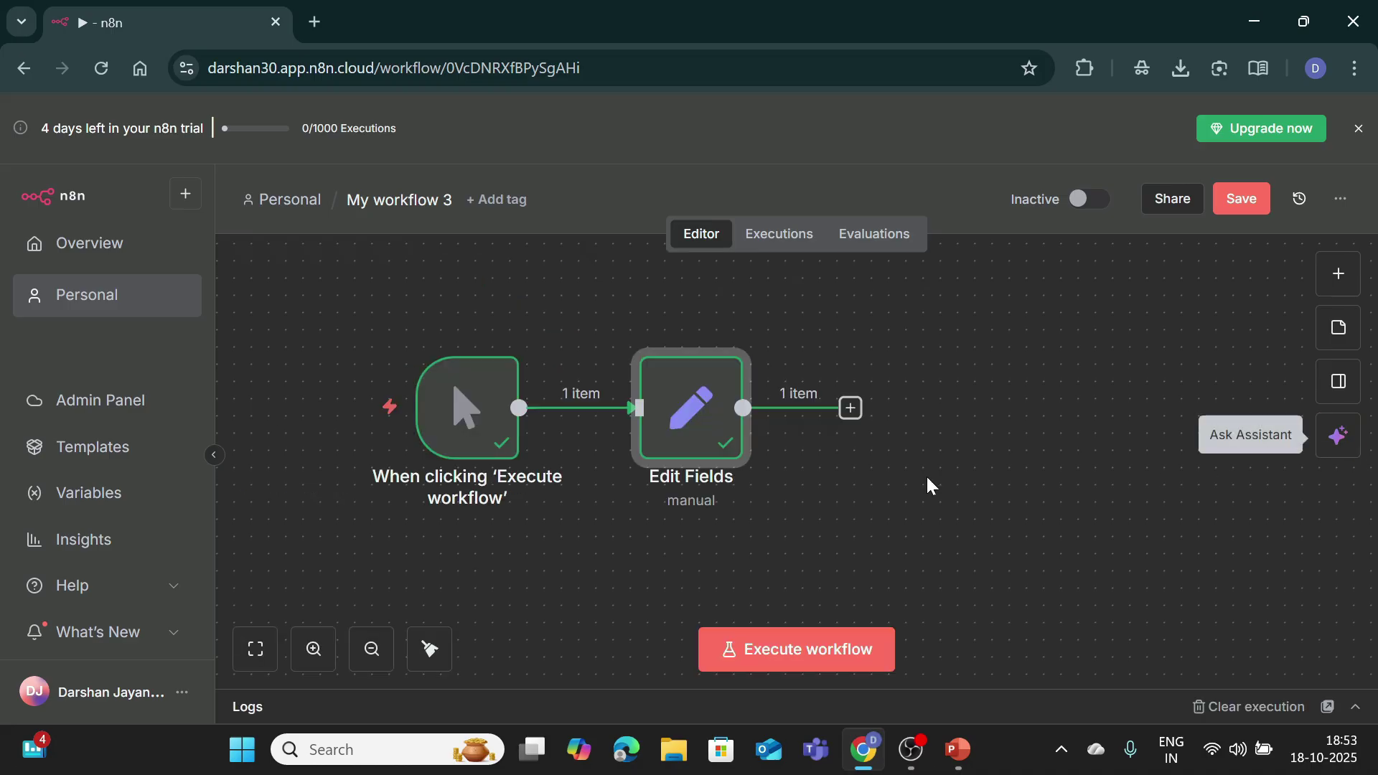
click(850, 408)
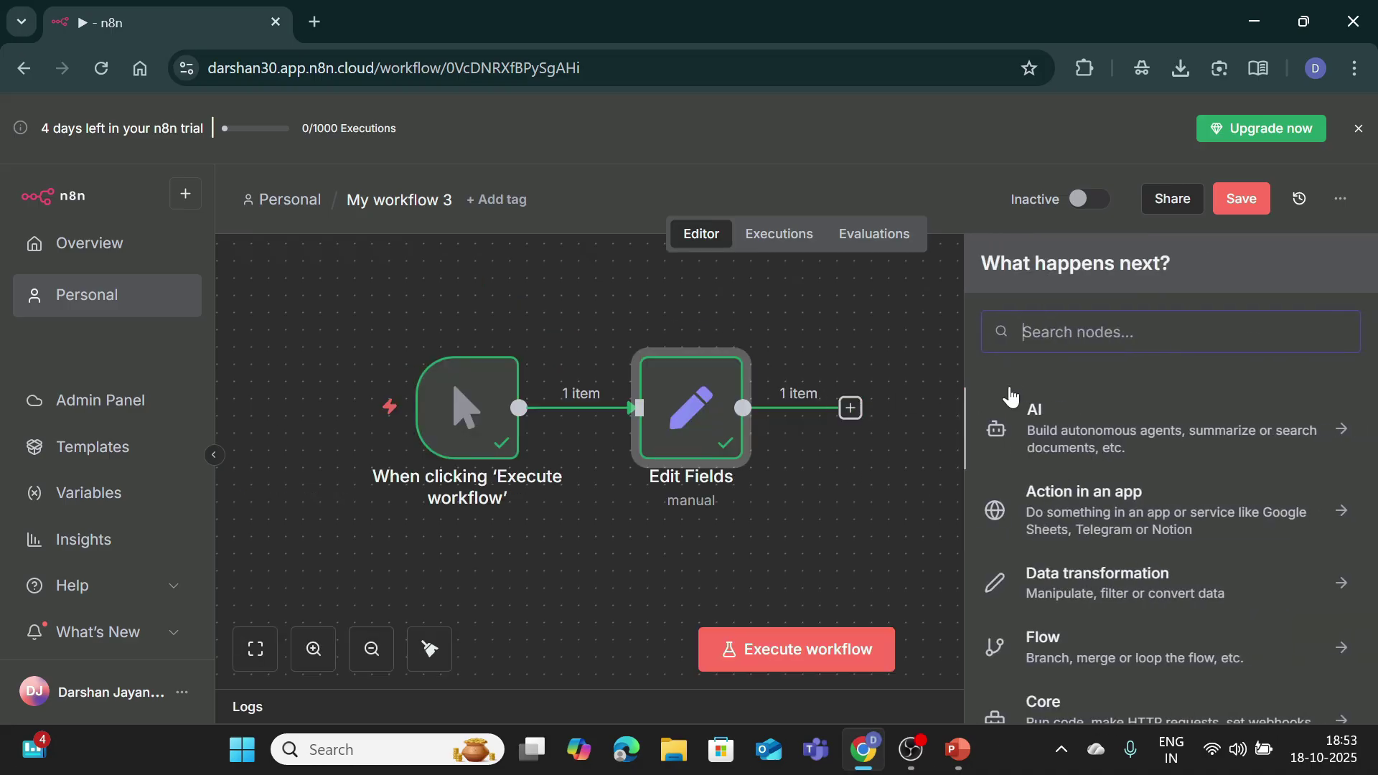
text(edit)
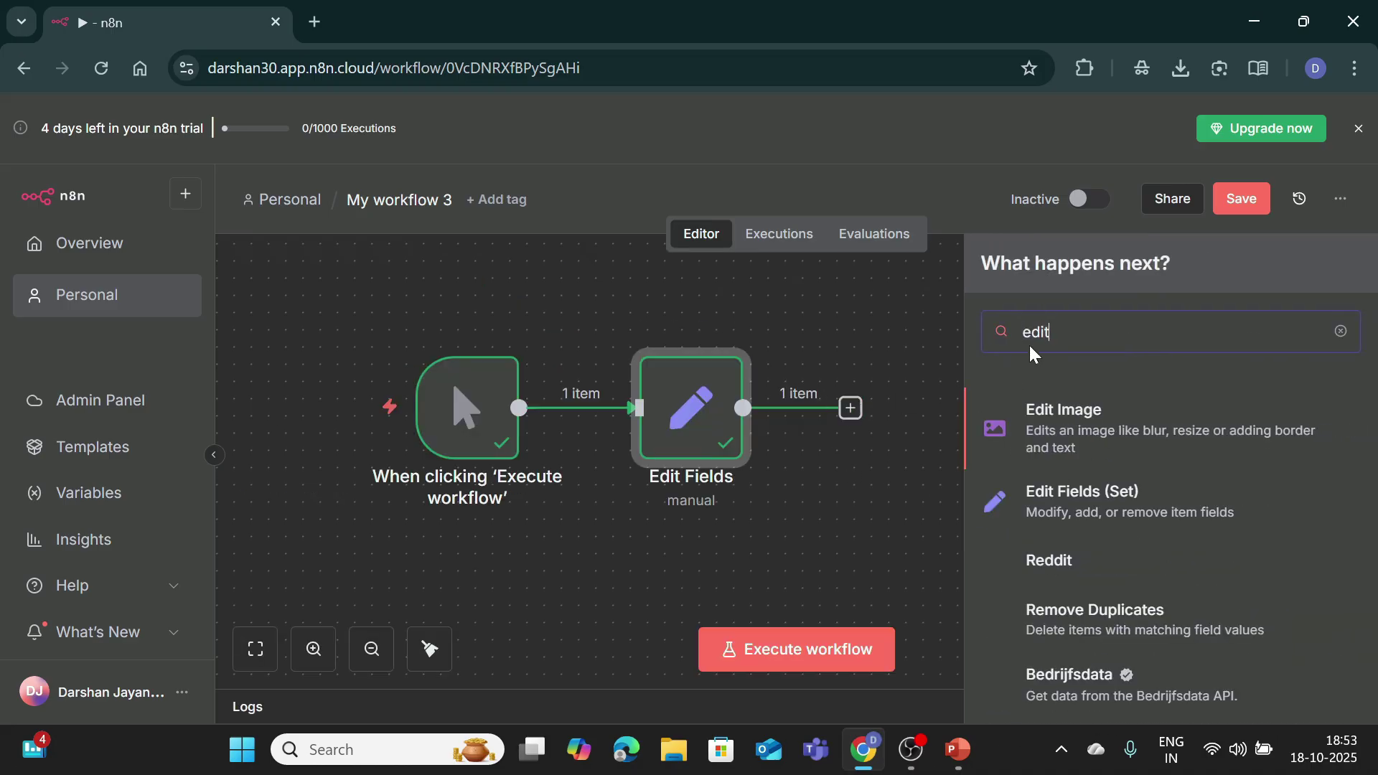
click(1112, 521)
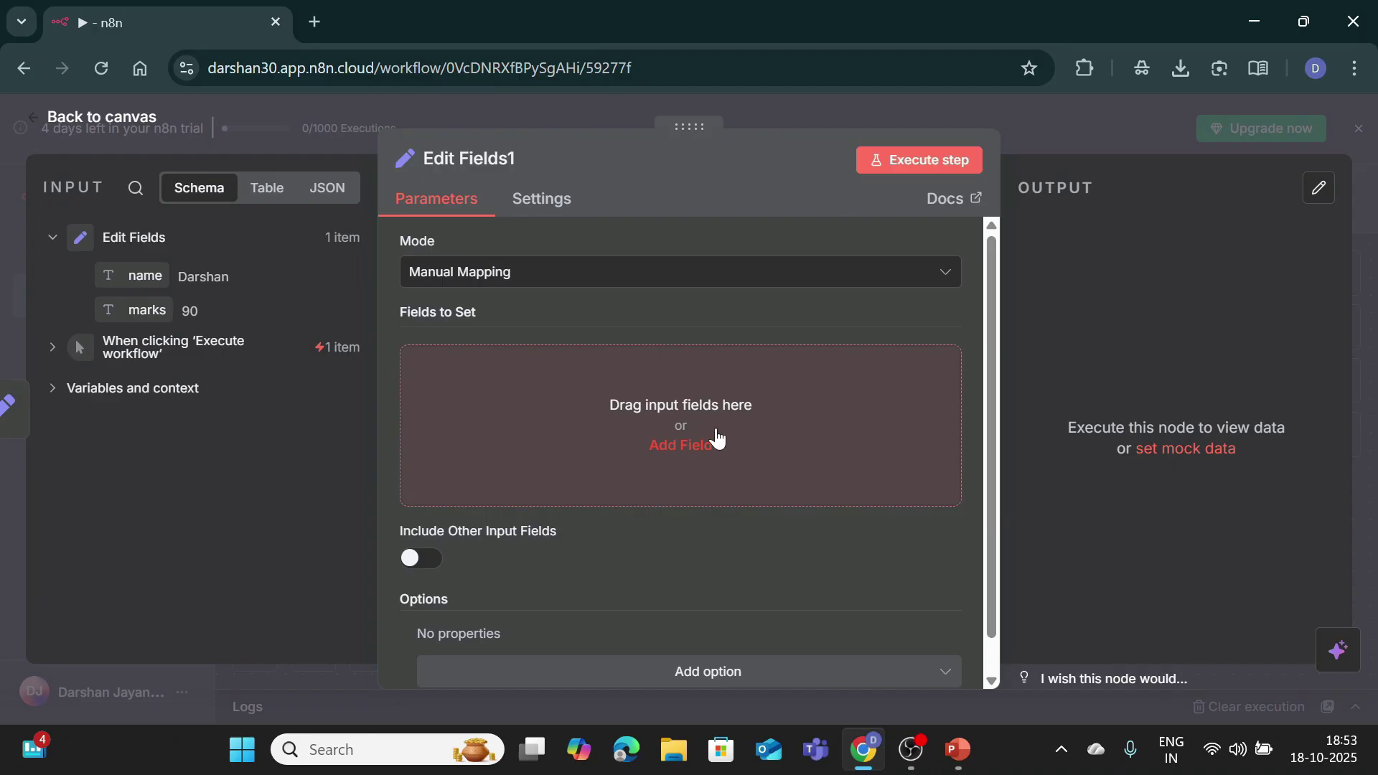
Step: Add a student_name field with the expression {{ $json["marks"] >= 40 ? "Pass" : "Fail" }}
click(677, 449)
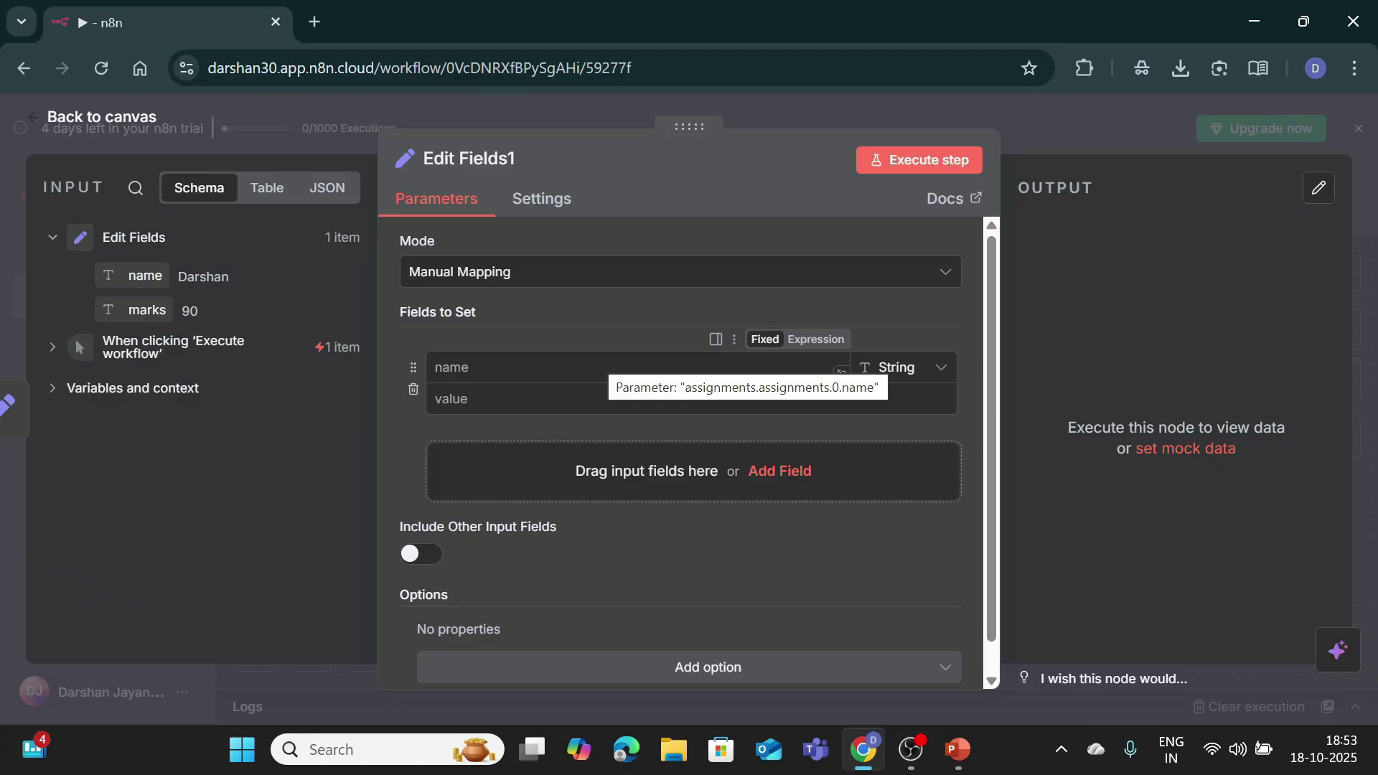
click(618, 367)
text(st)
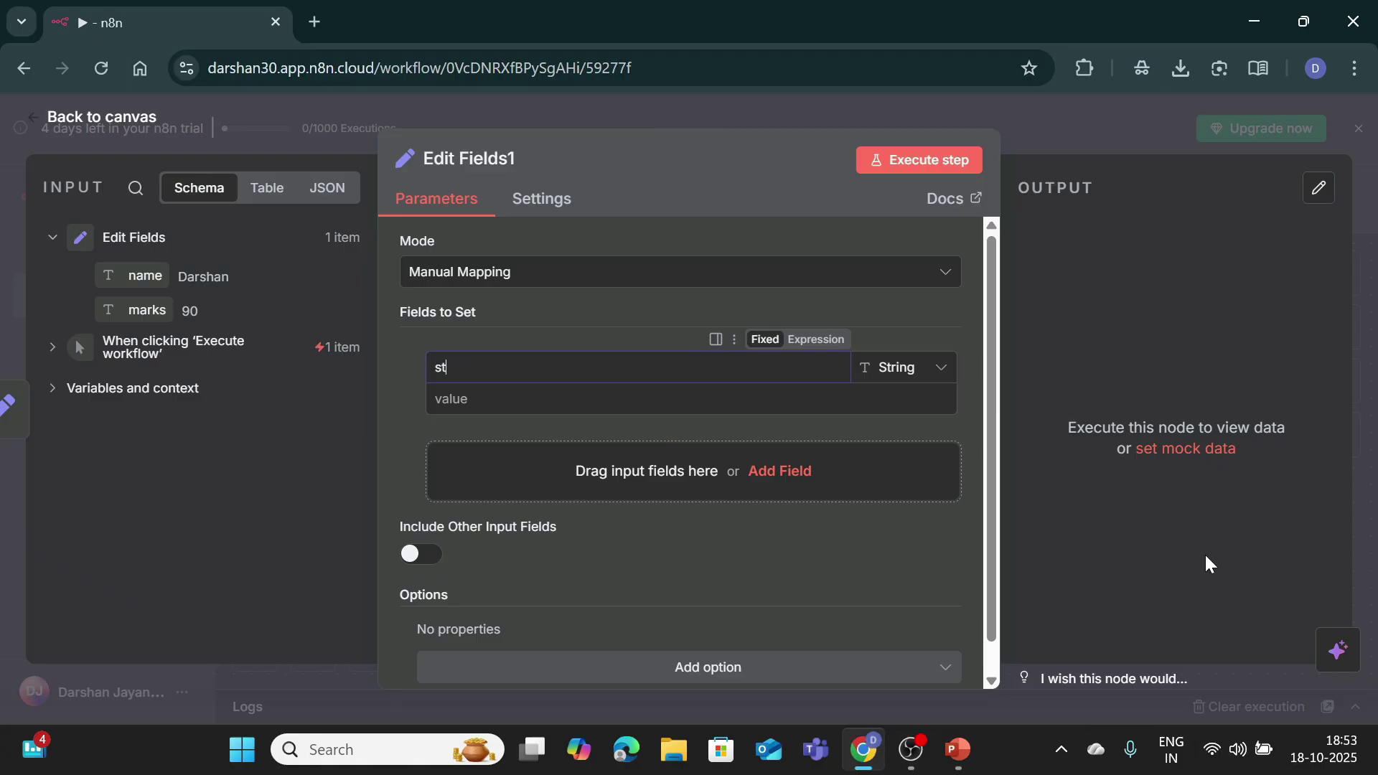
text(udent_name)
key(Tab)
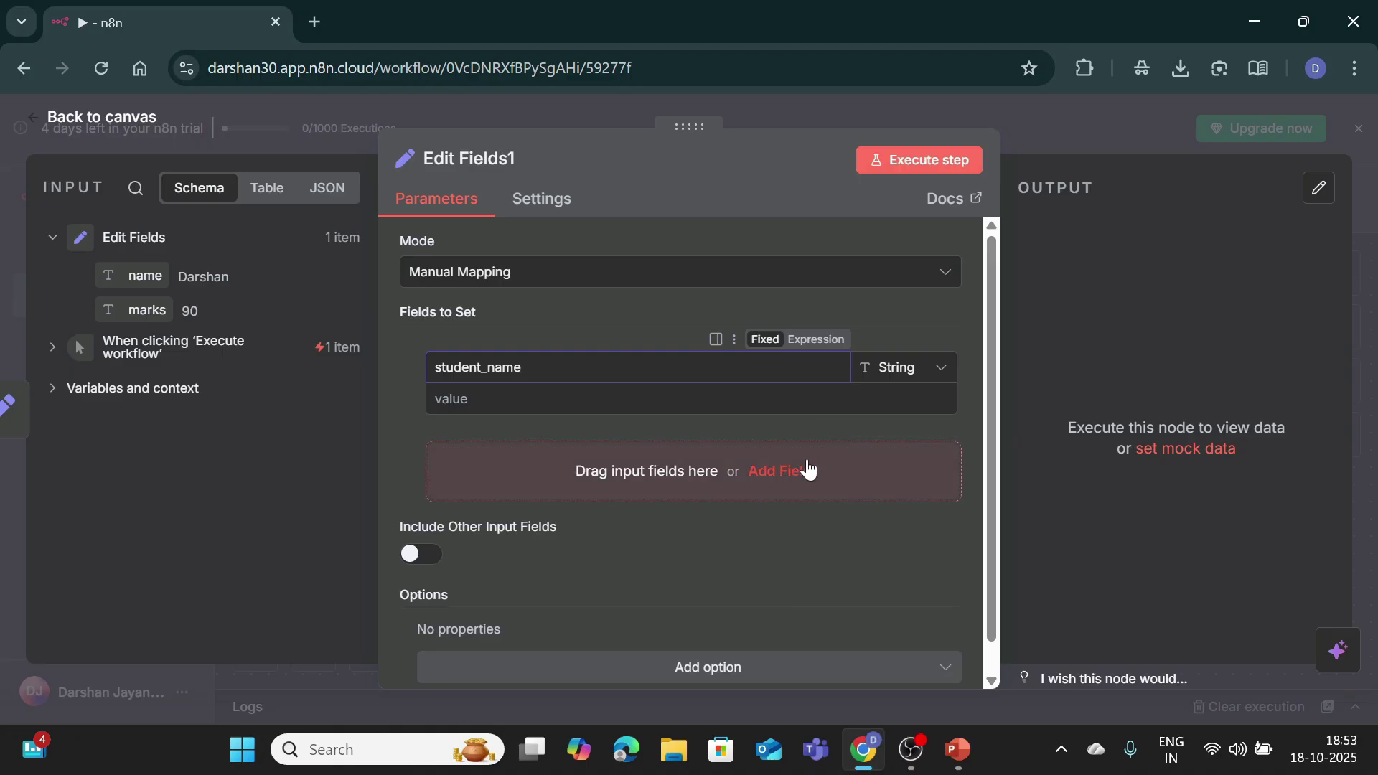
text({{)
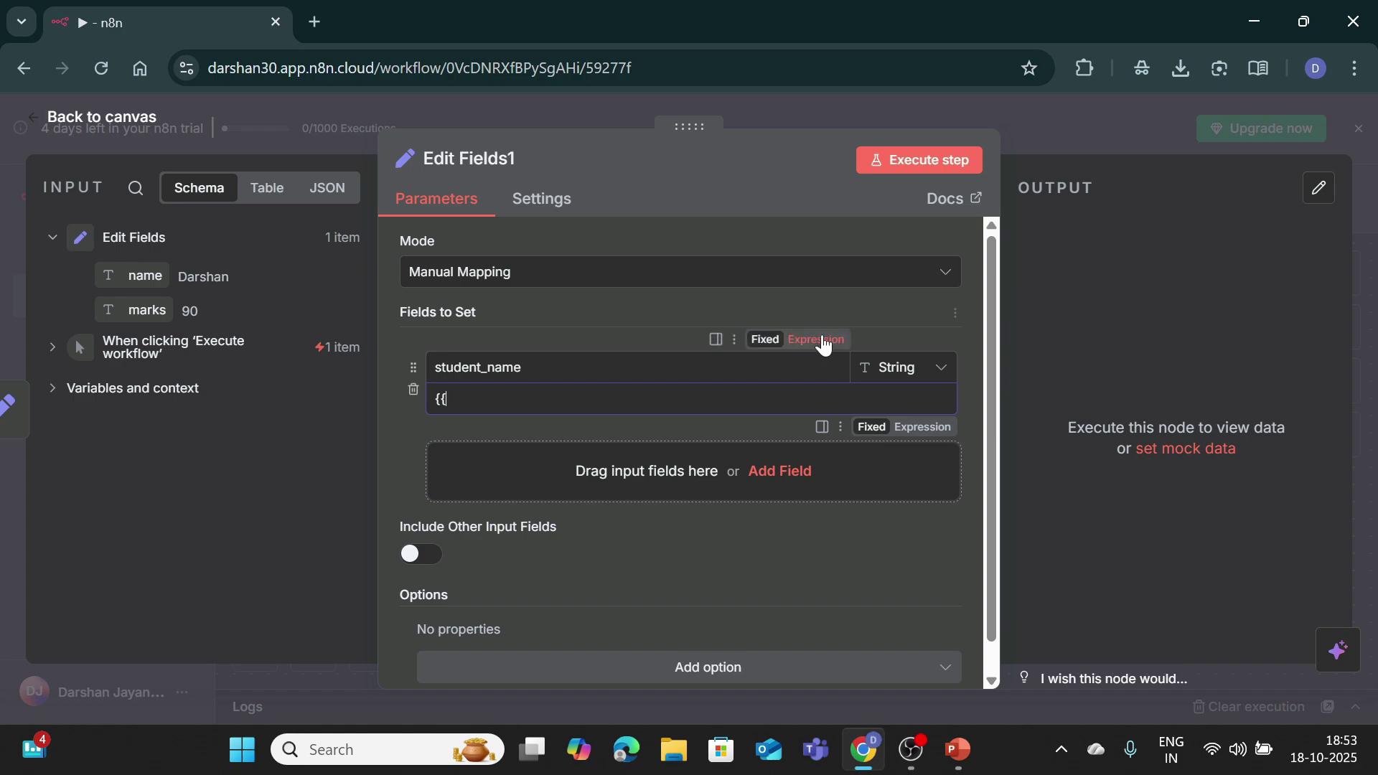
click(824, 340)
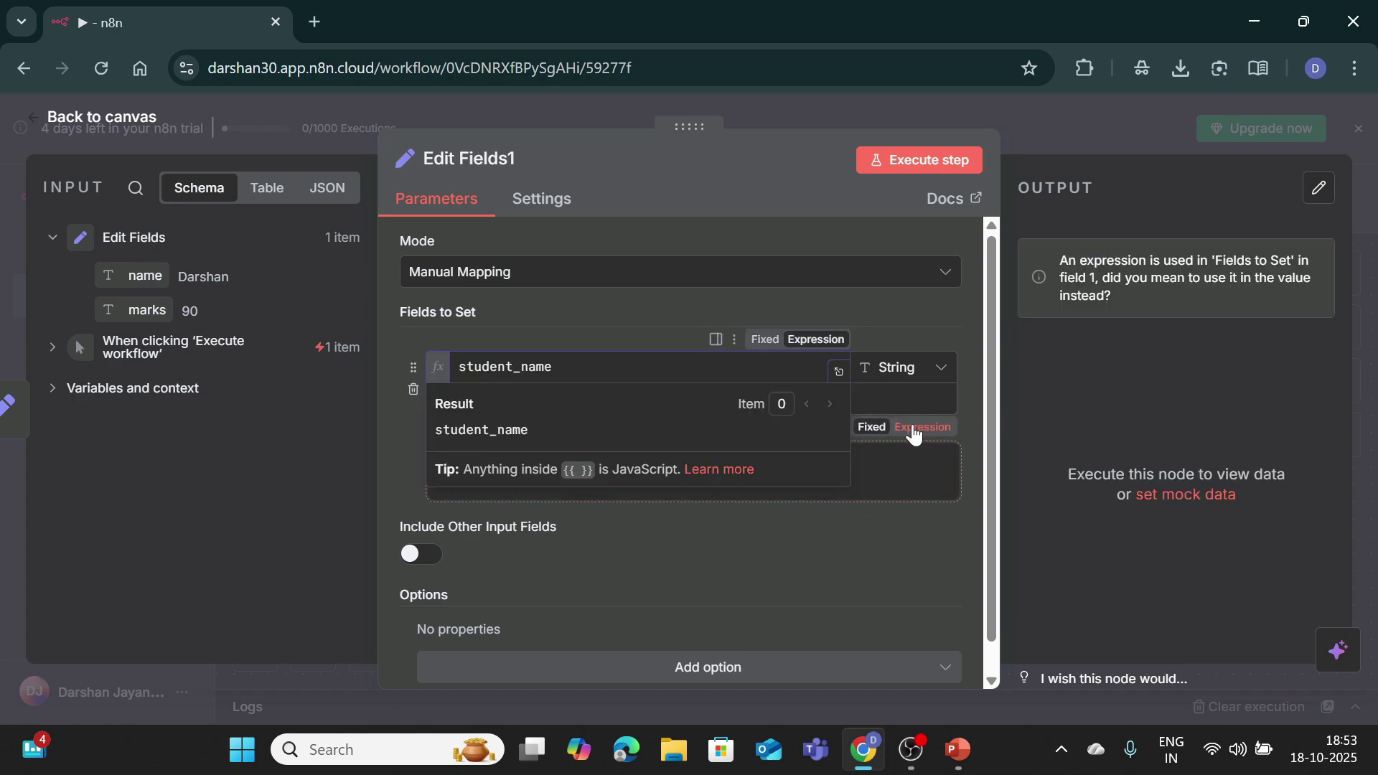
click(910, 428)
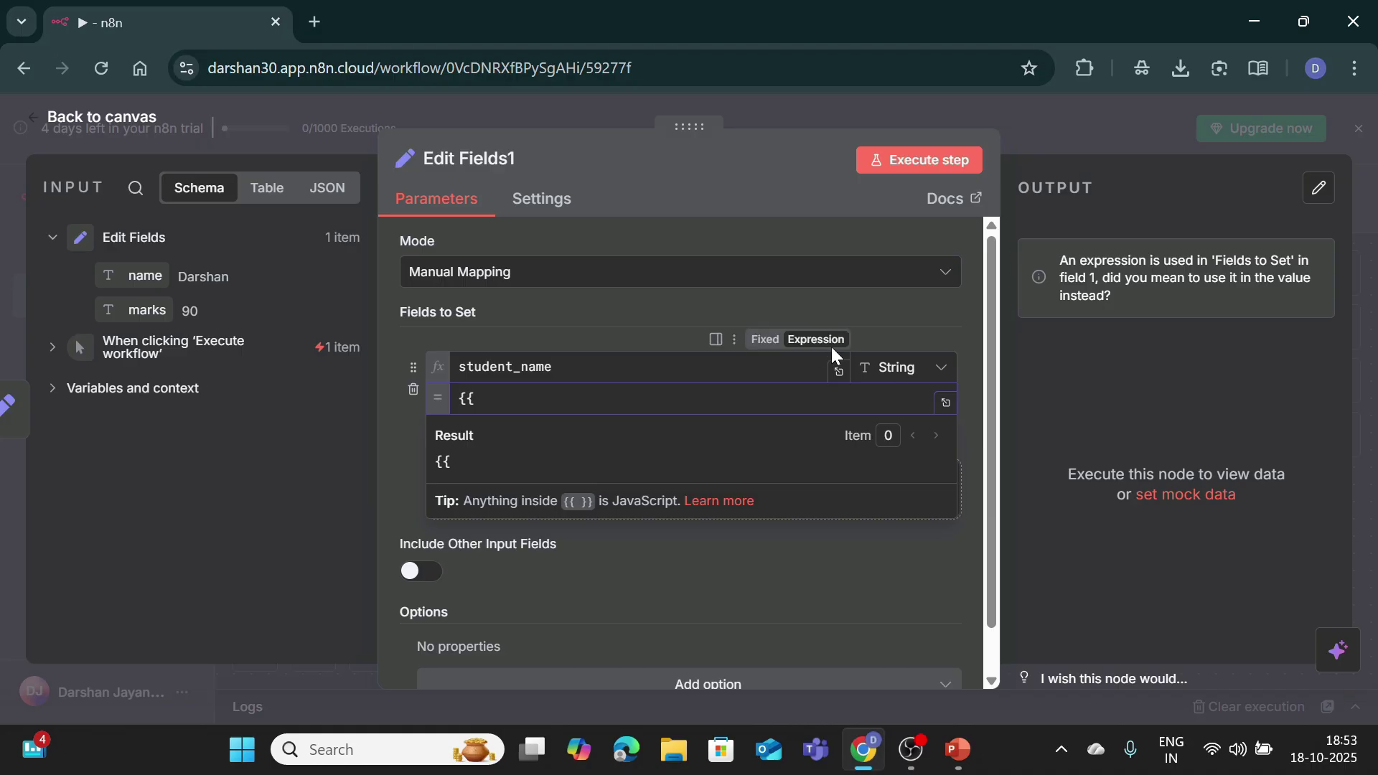
key(BackSpace)
key(BackSpace)
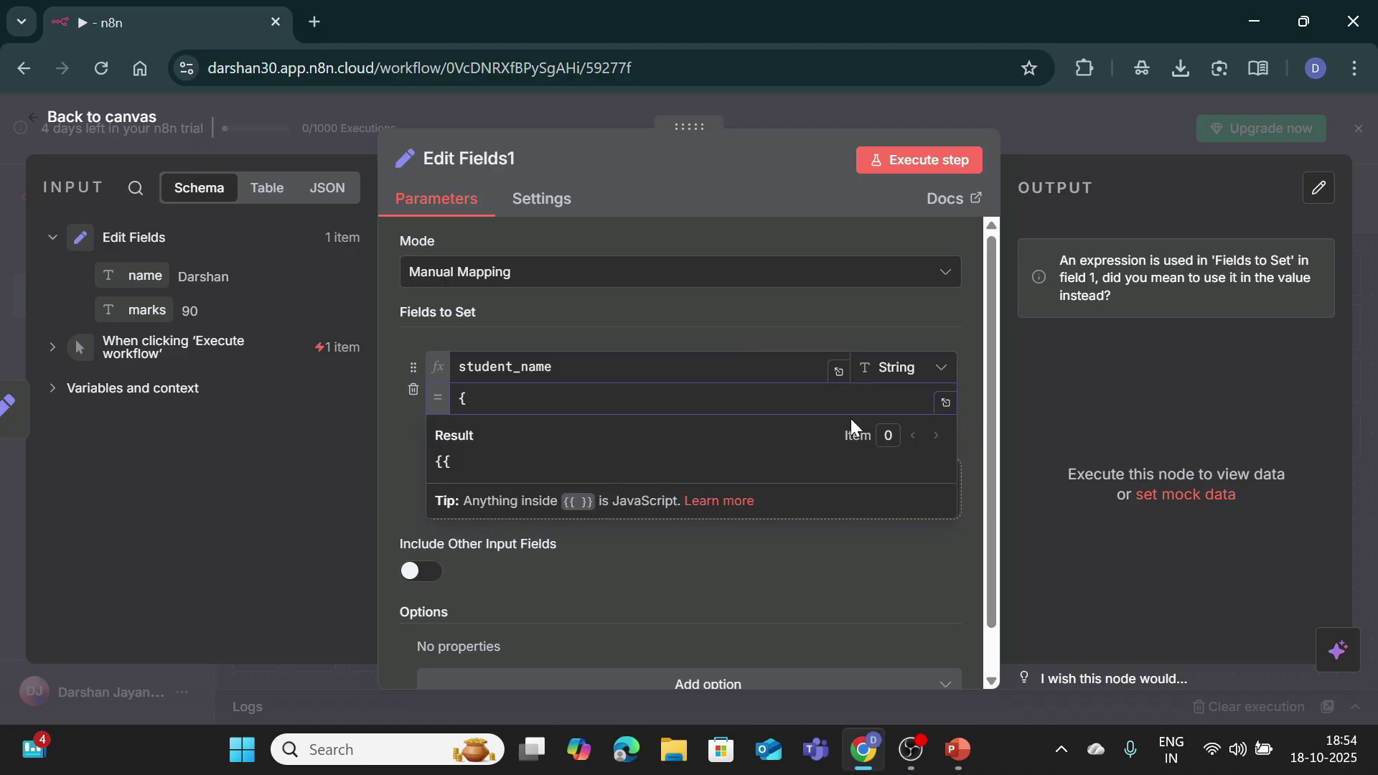
text({)
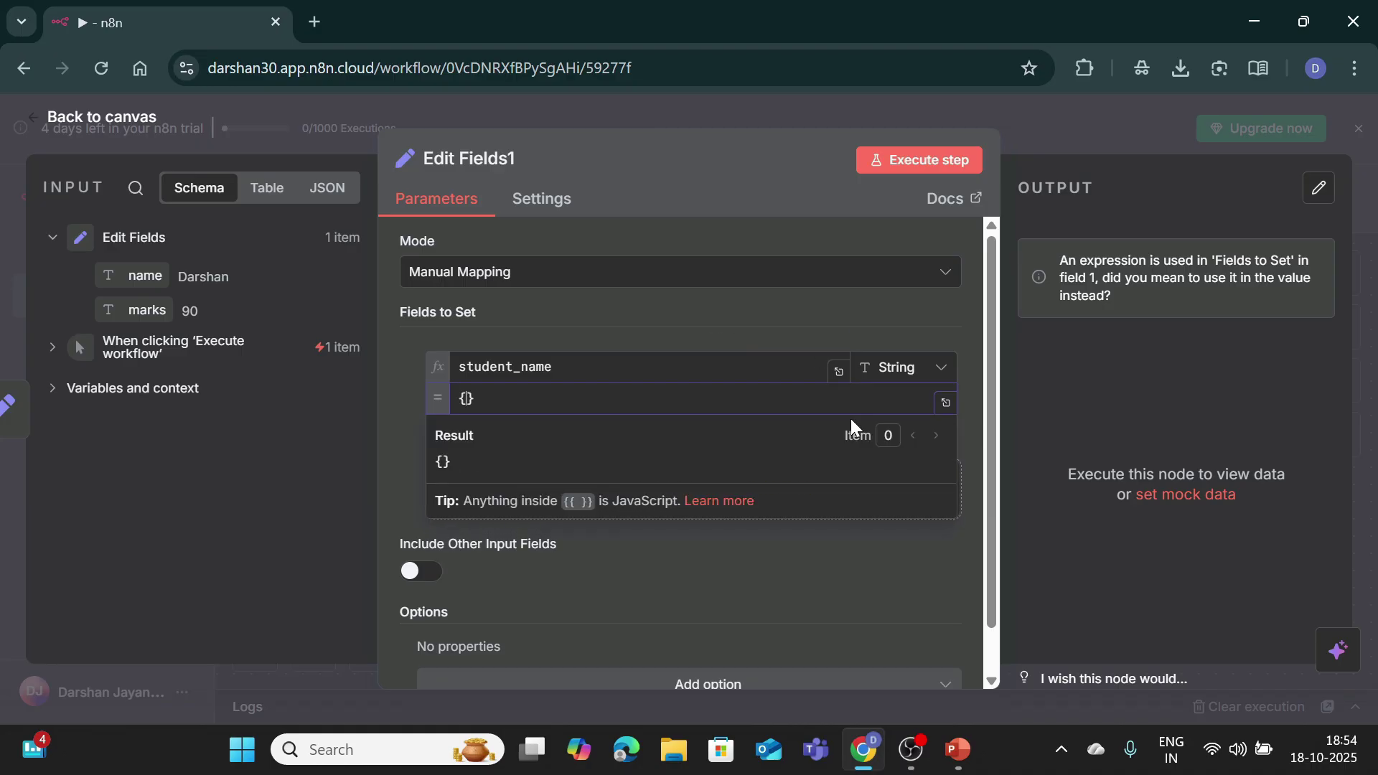
text({  )
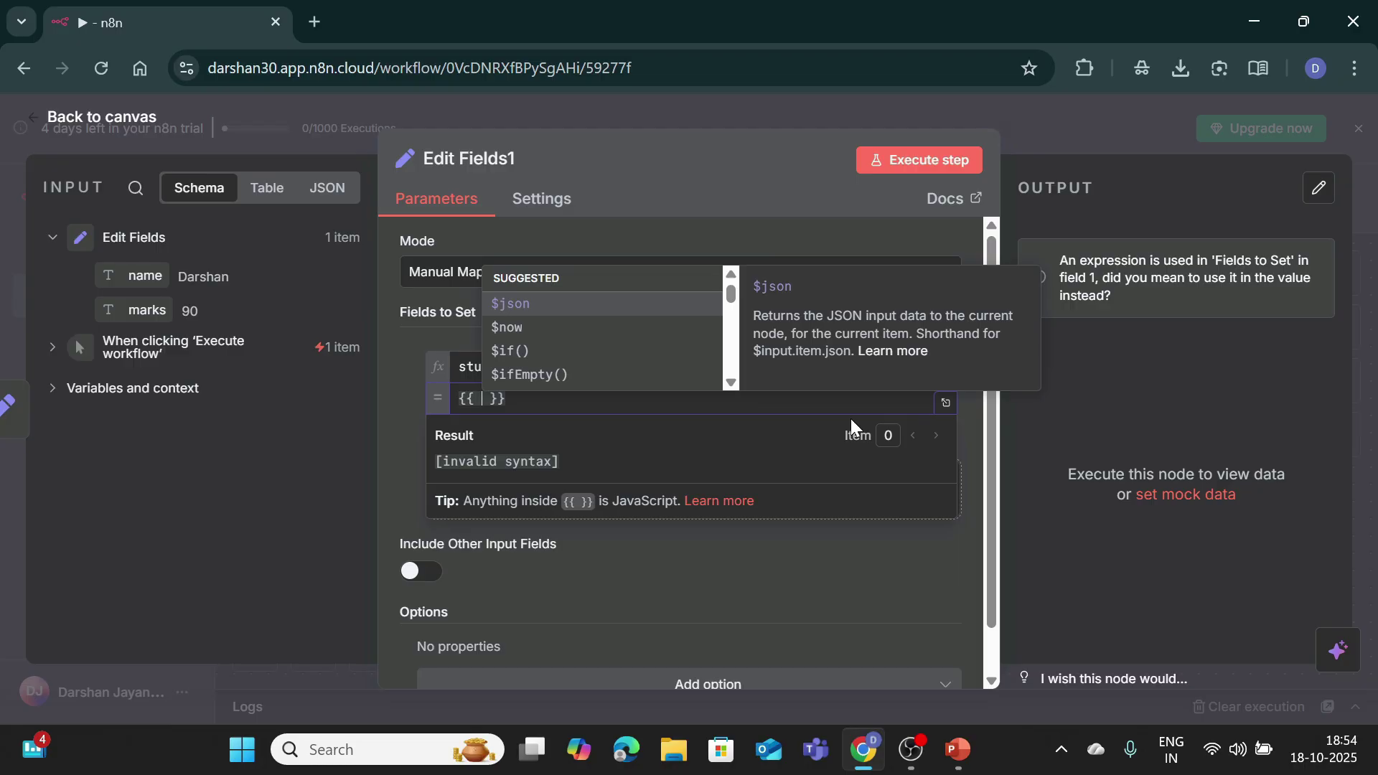
text($json )
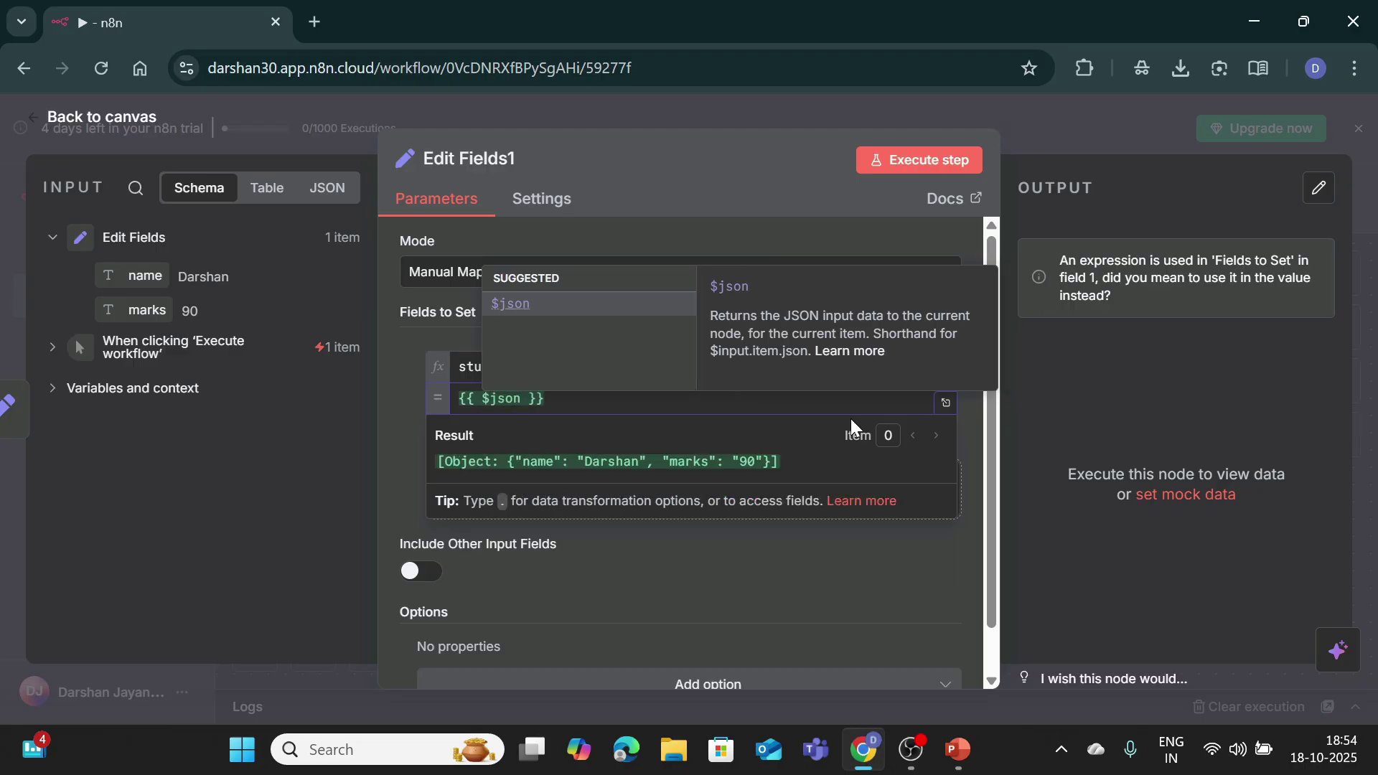
text([)
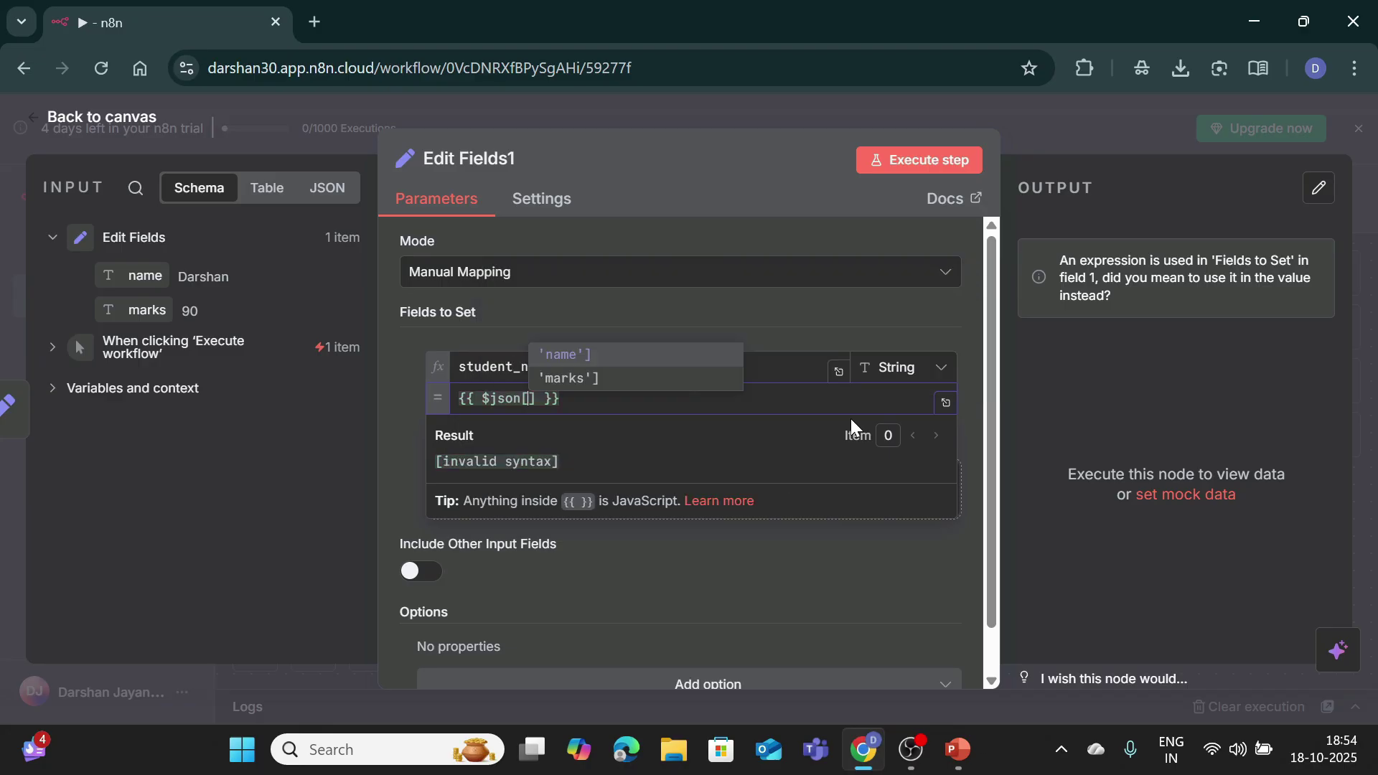
text("marks)
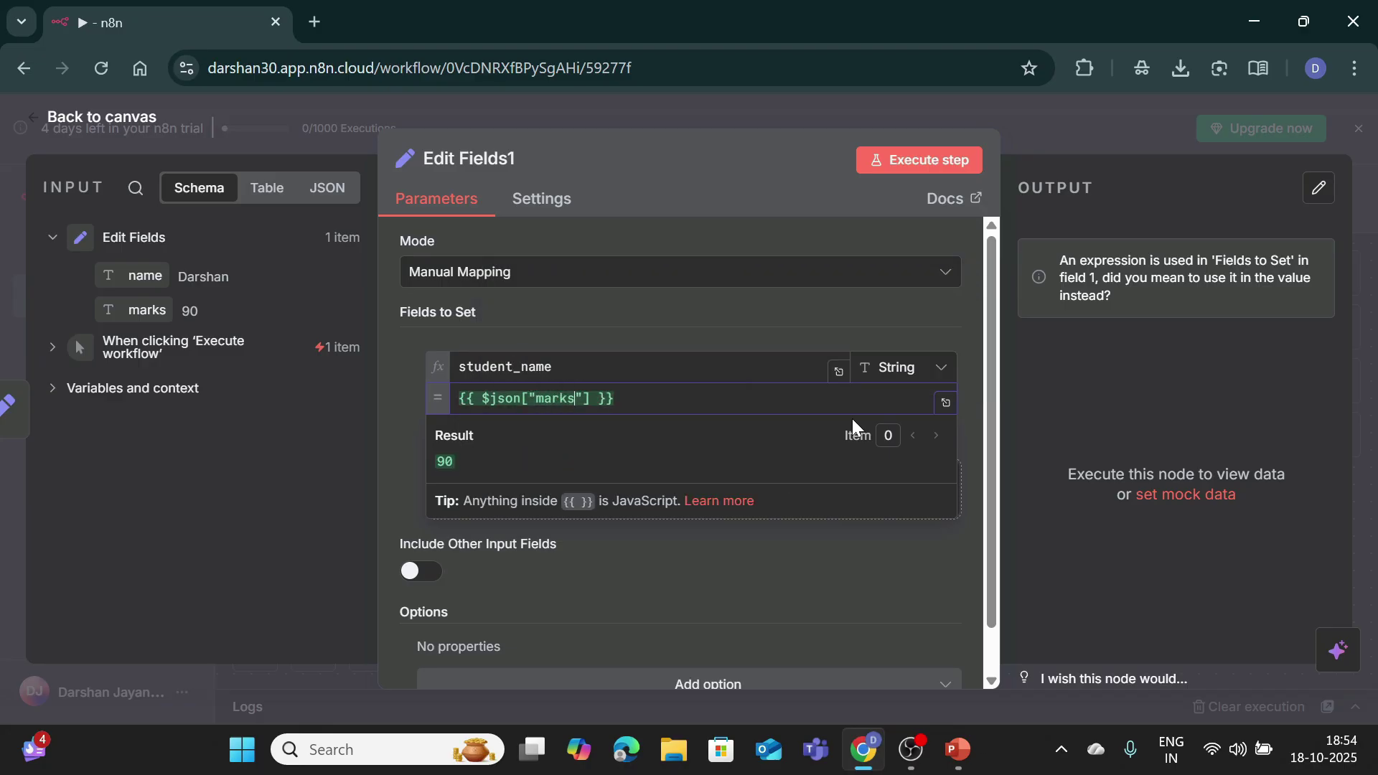
key(Right)
key(Right)
key(Right)
text(>)
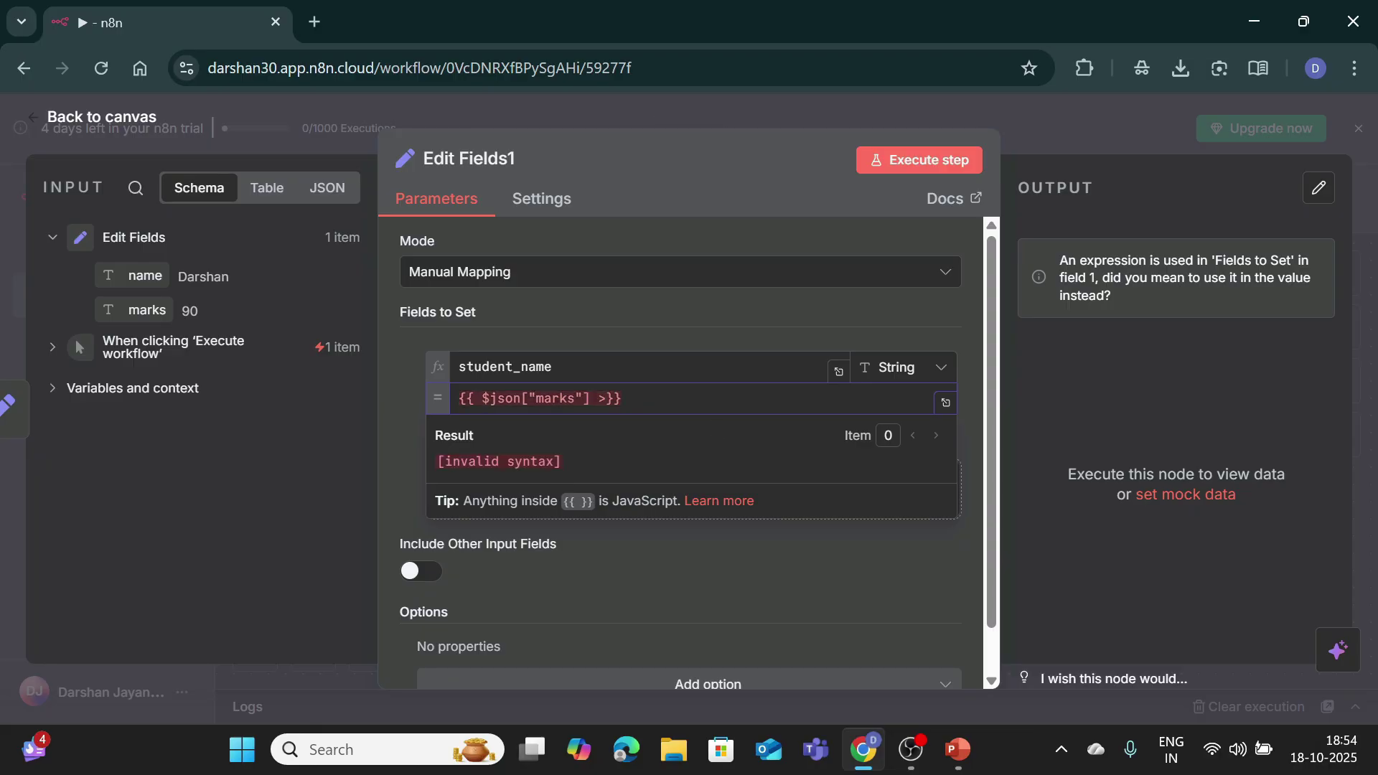
text(= 40)
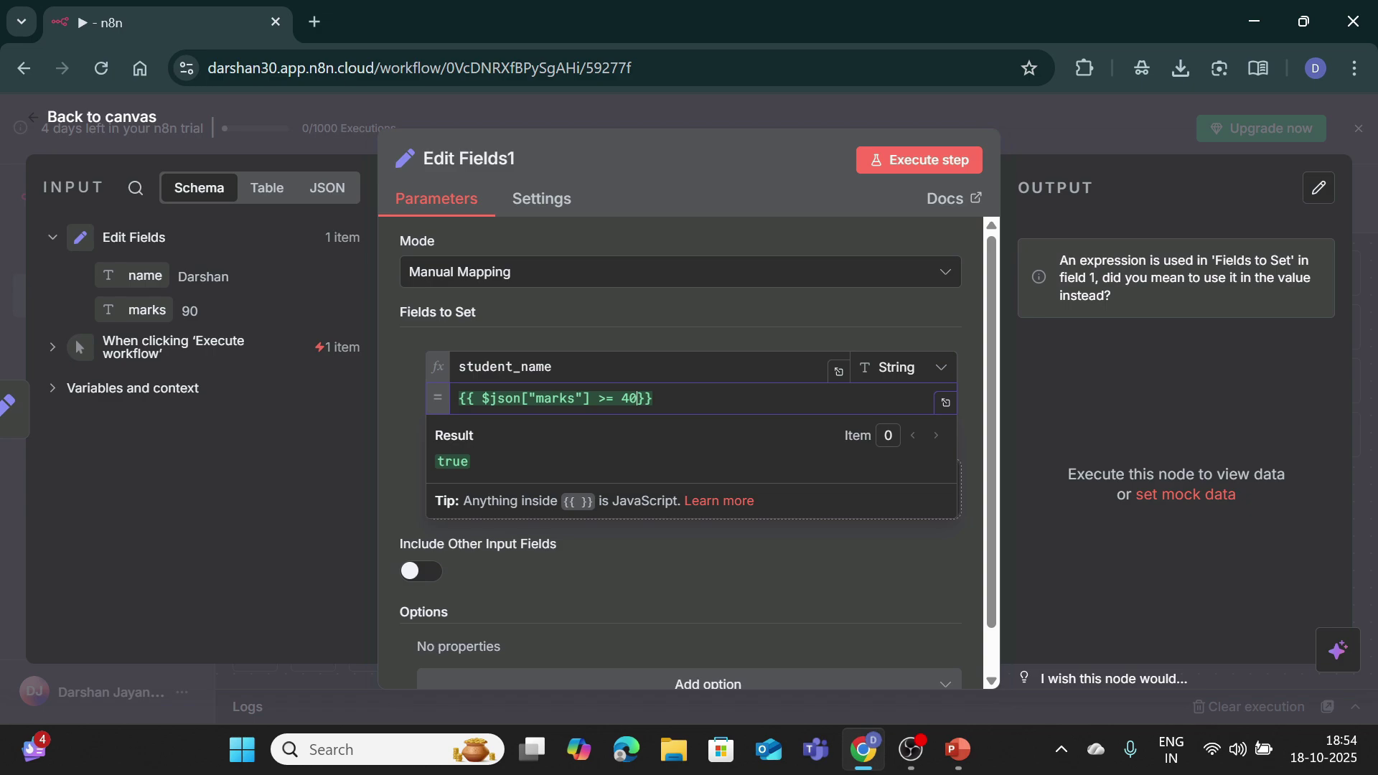
text( ? )
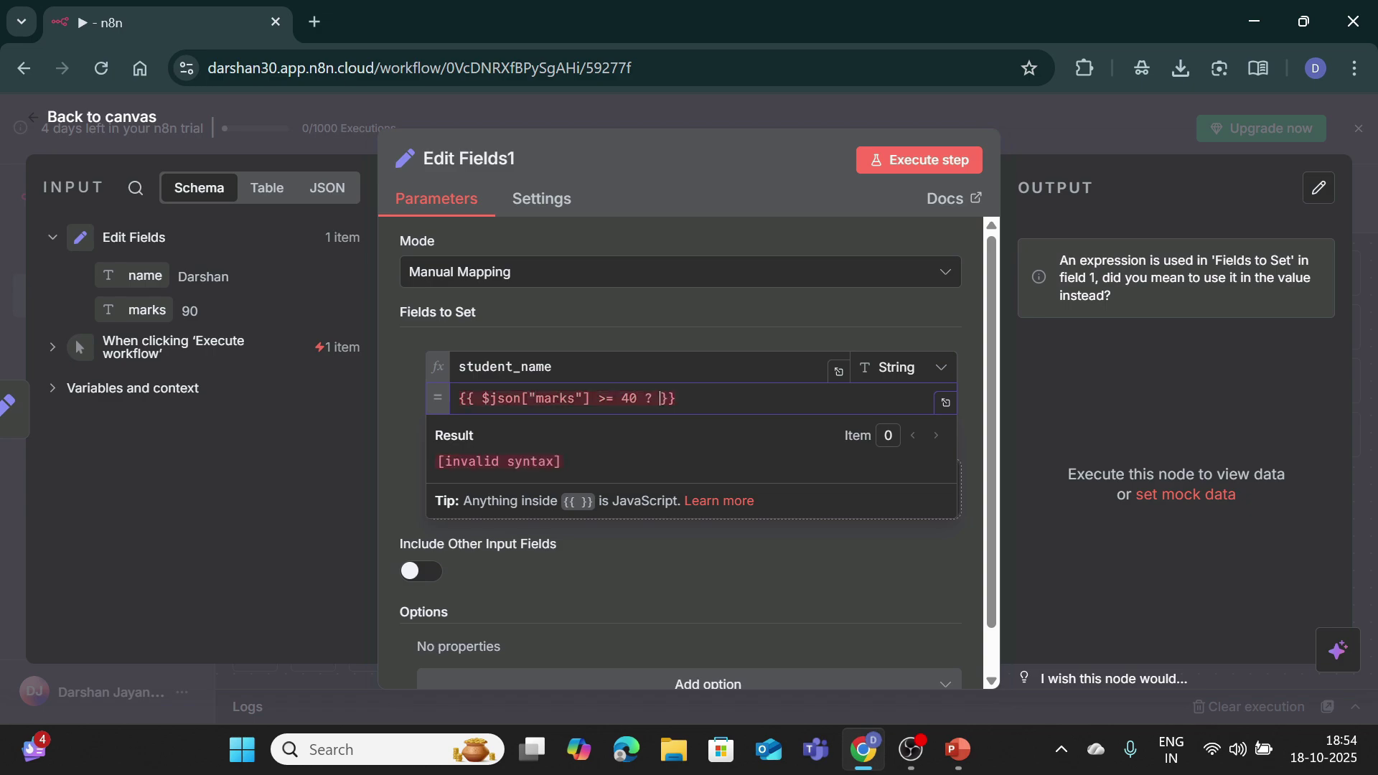
text("Pass" : "Fai)
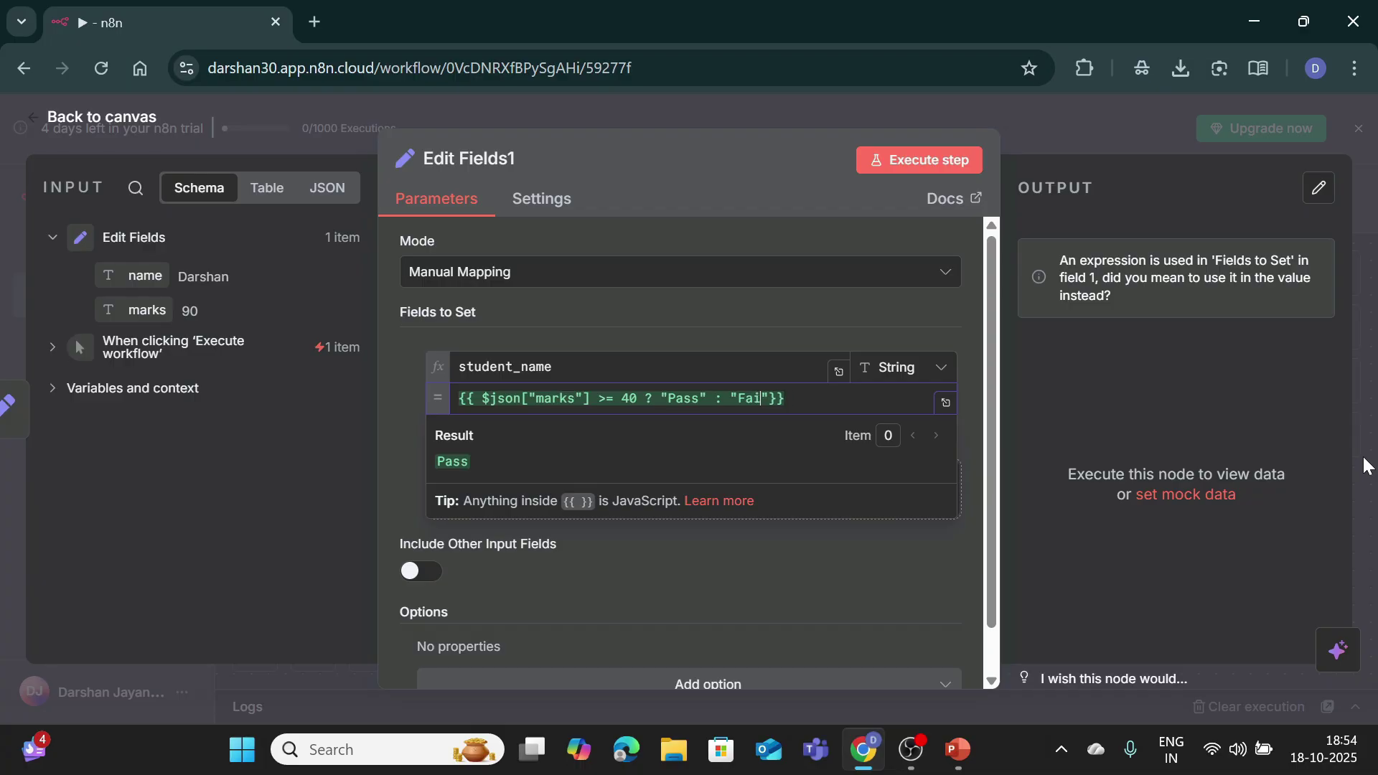
text(l)
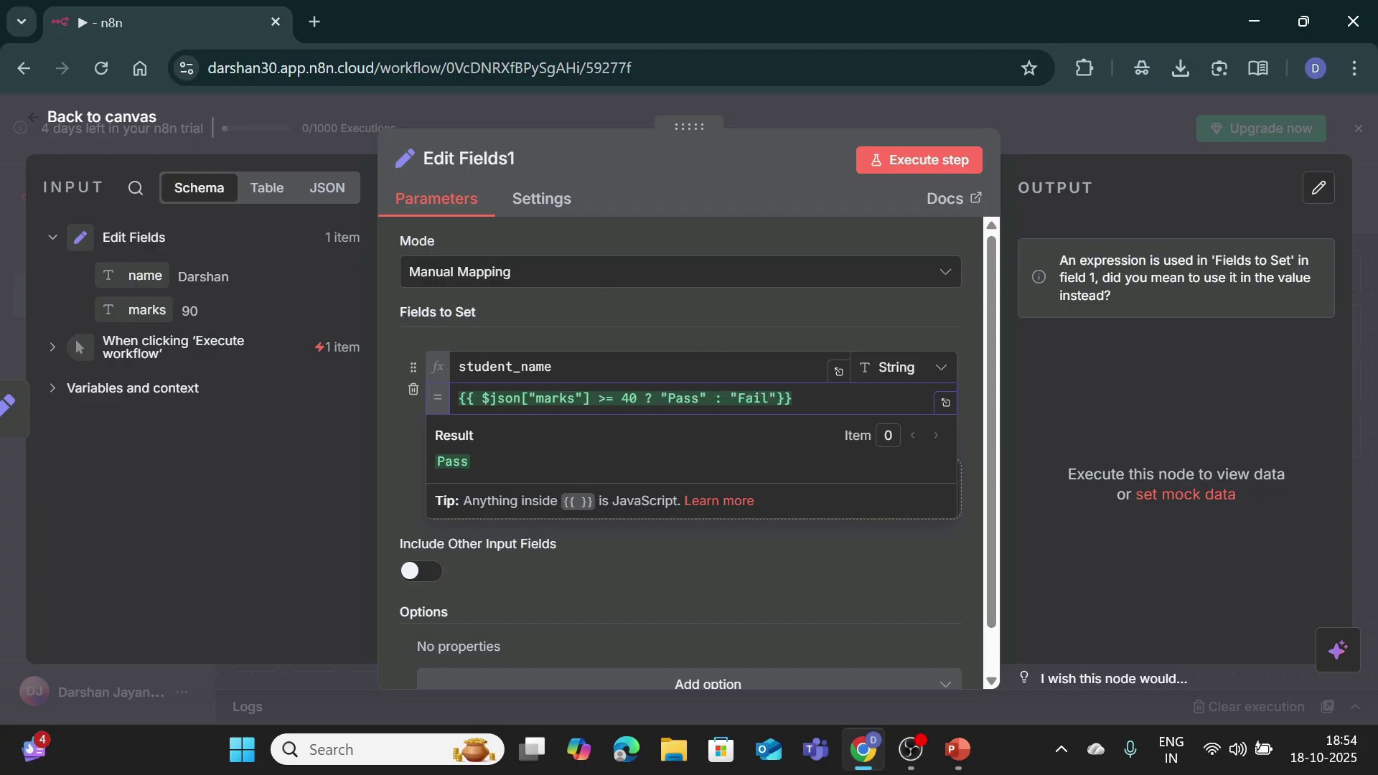
click(394, 460)
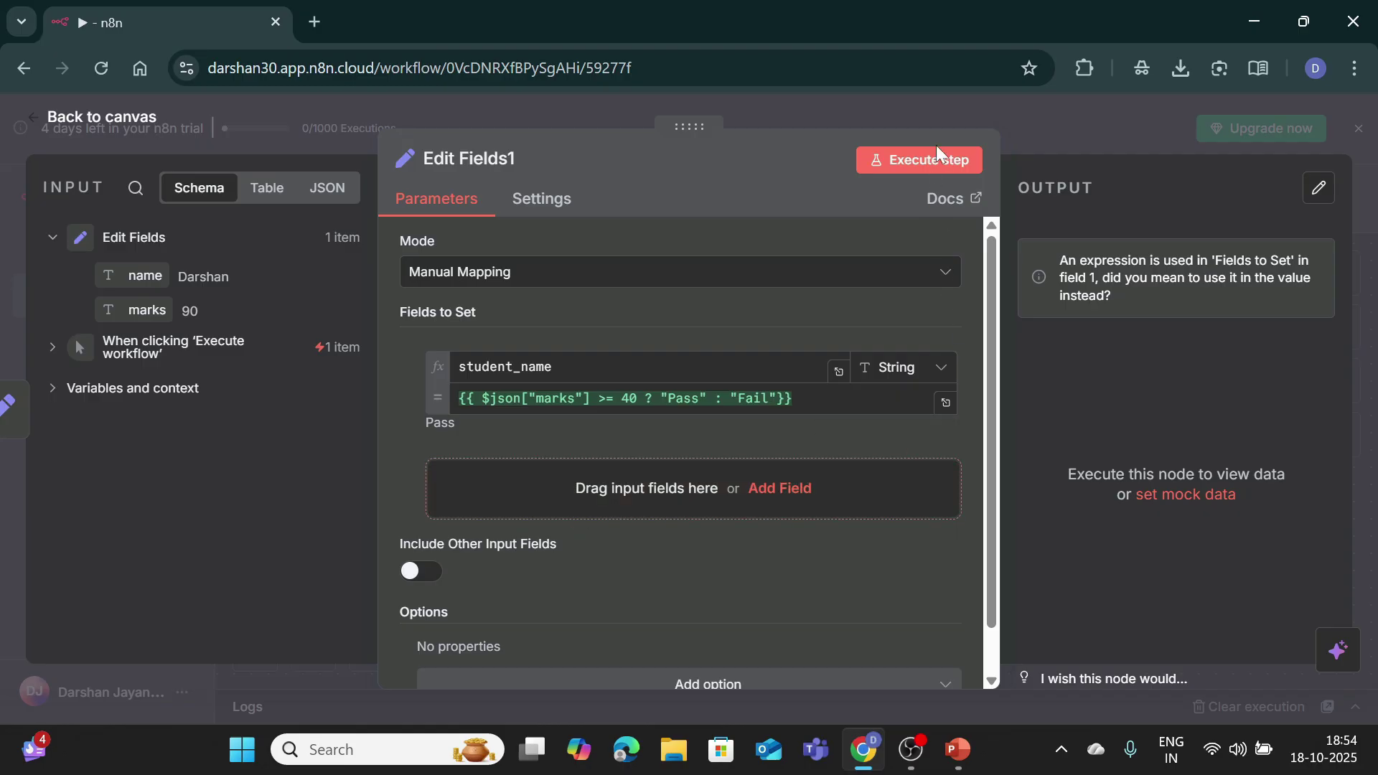
Step: Test Edit Fields1, then execute the whole workflow and view the logs showing student_name as Pass
click(937, 165)
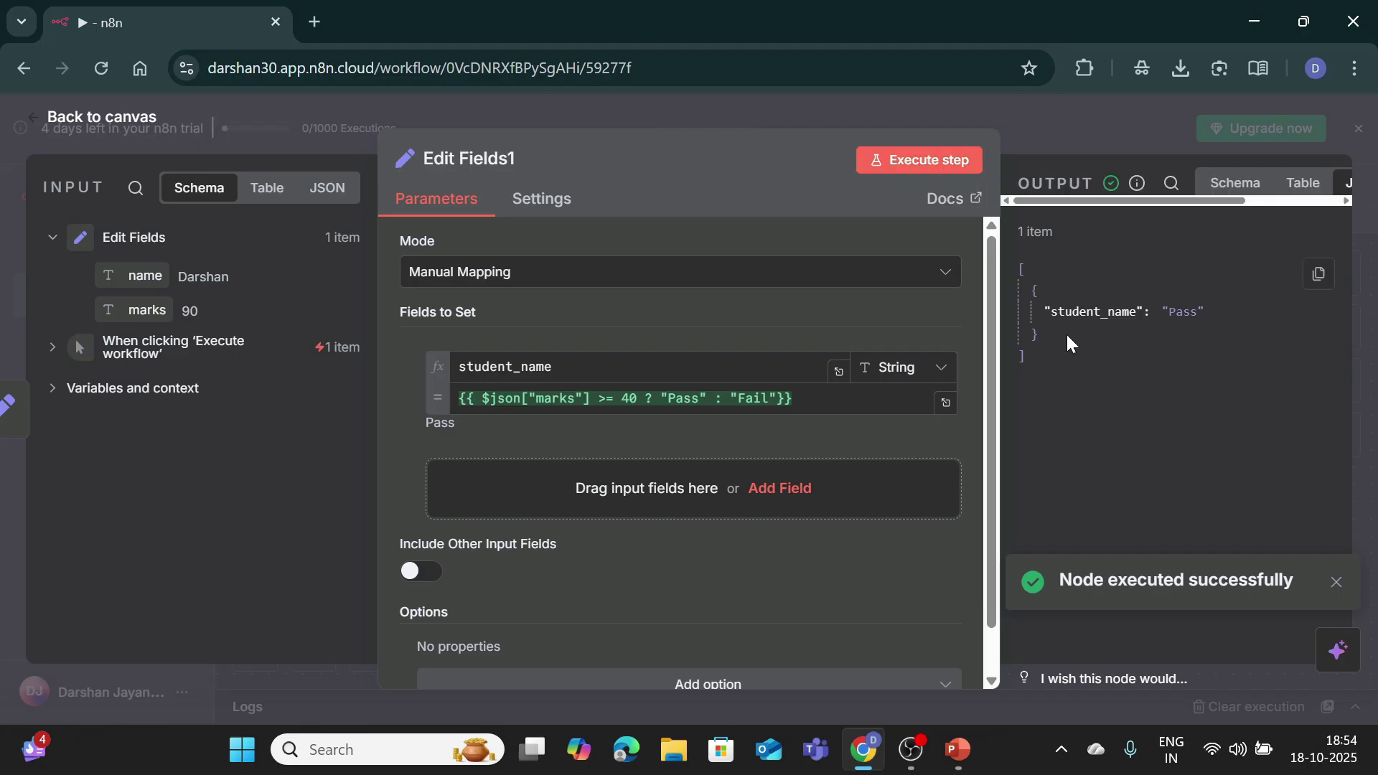
click(110, 120)
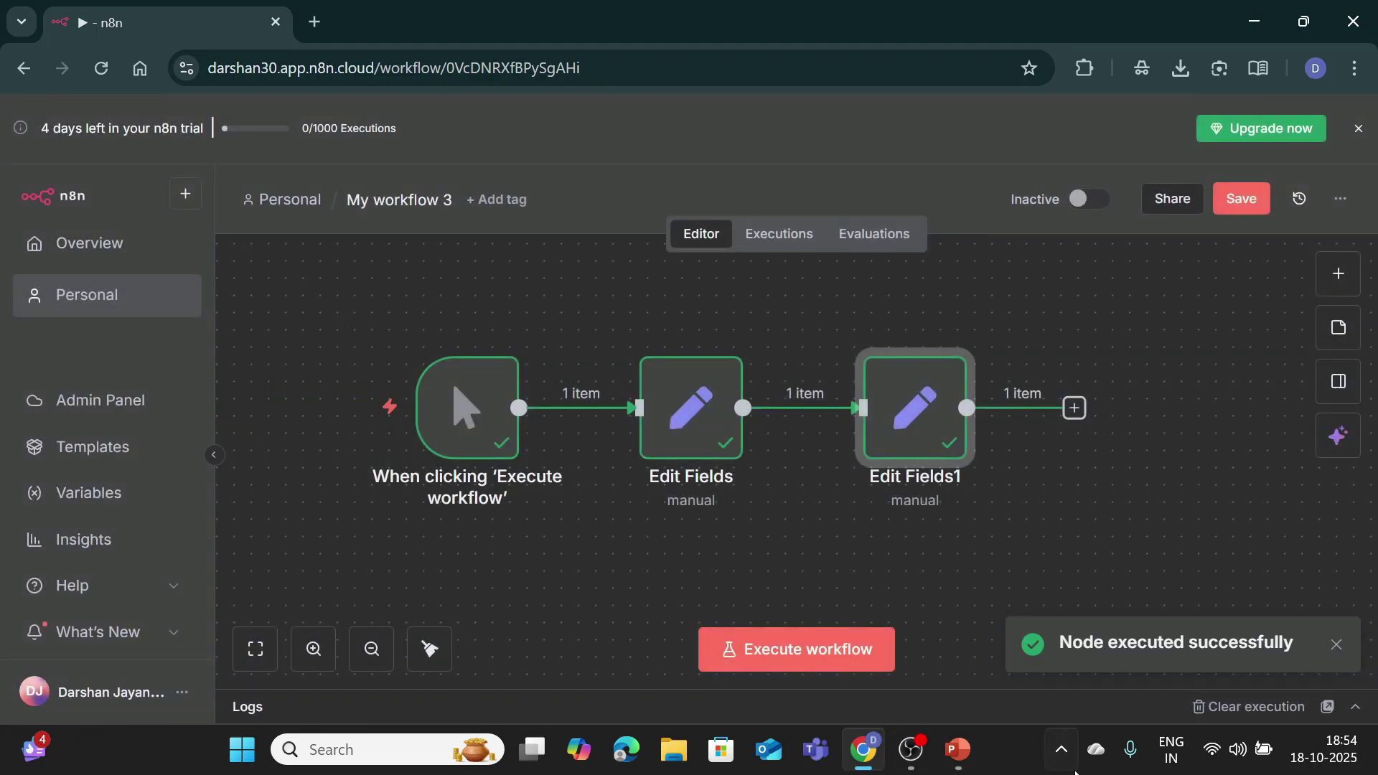
click(824, 643)
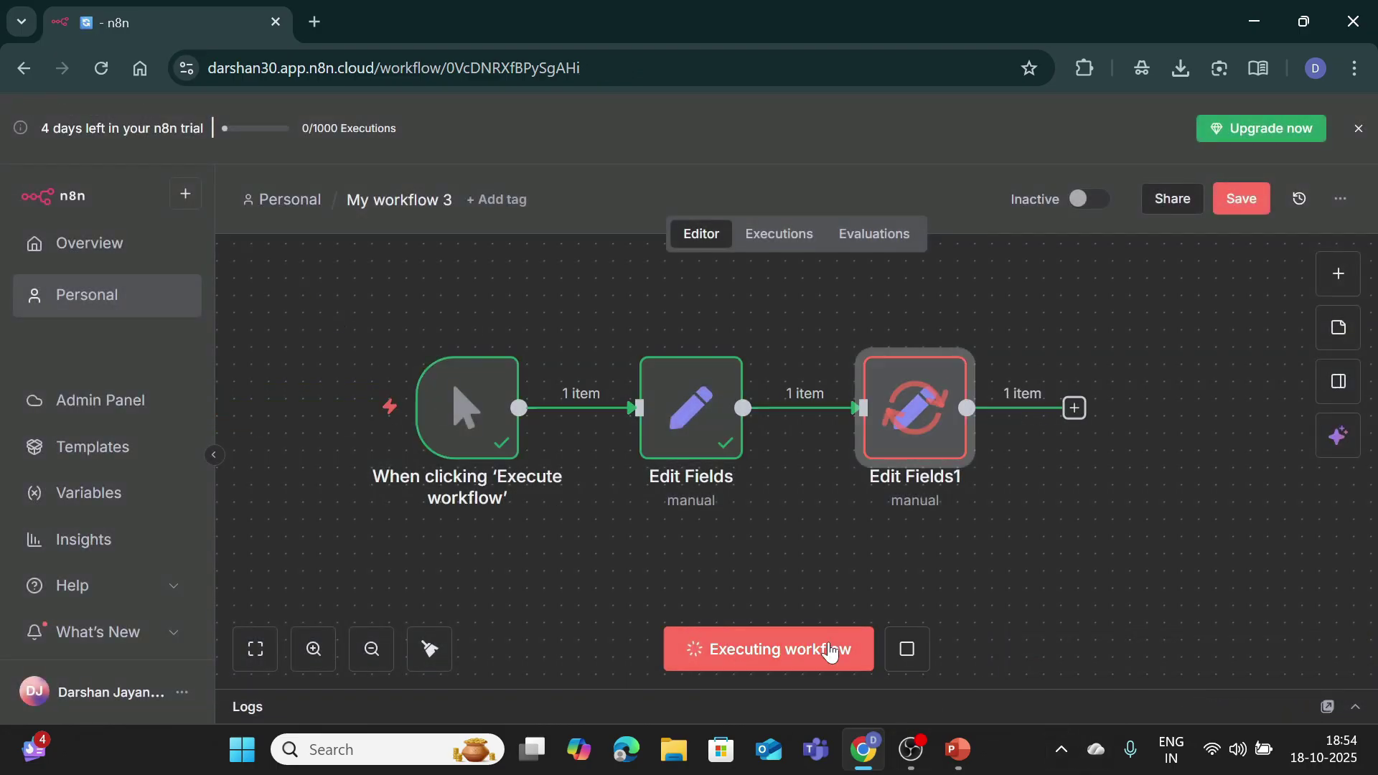
click(1338, 632)
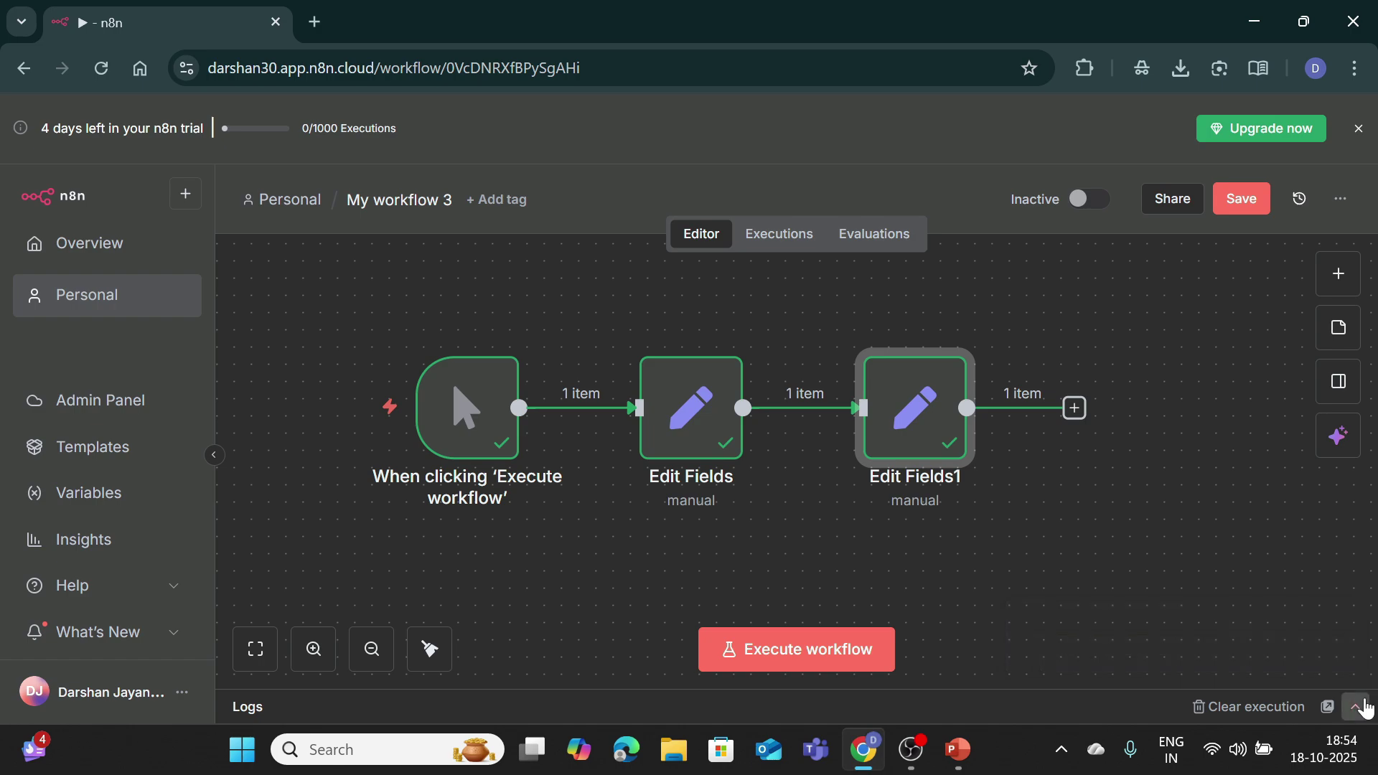
click(1355, 707)
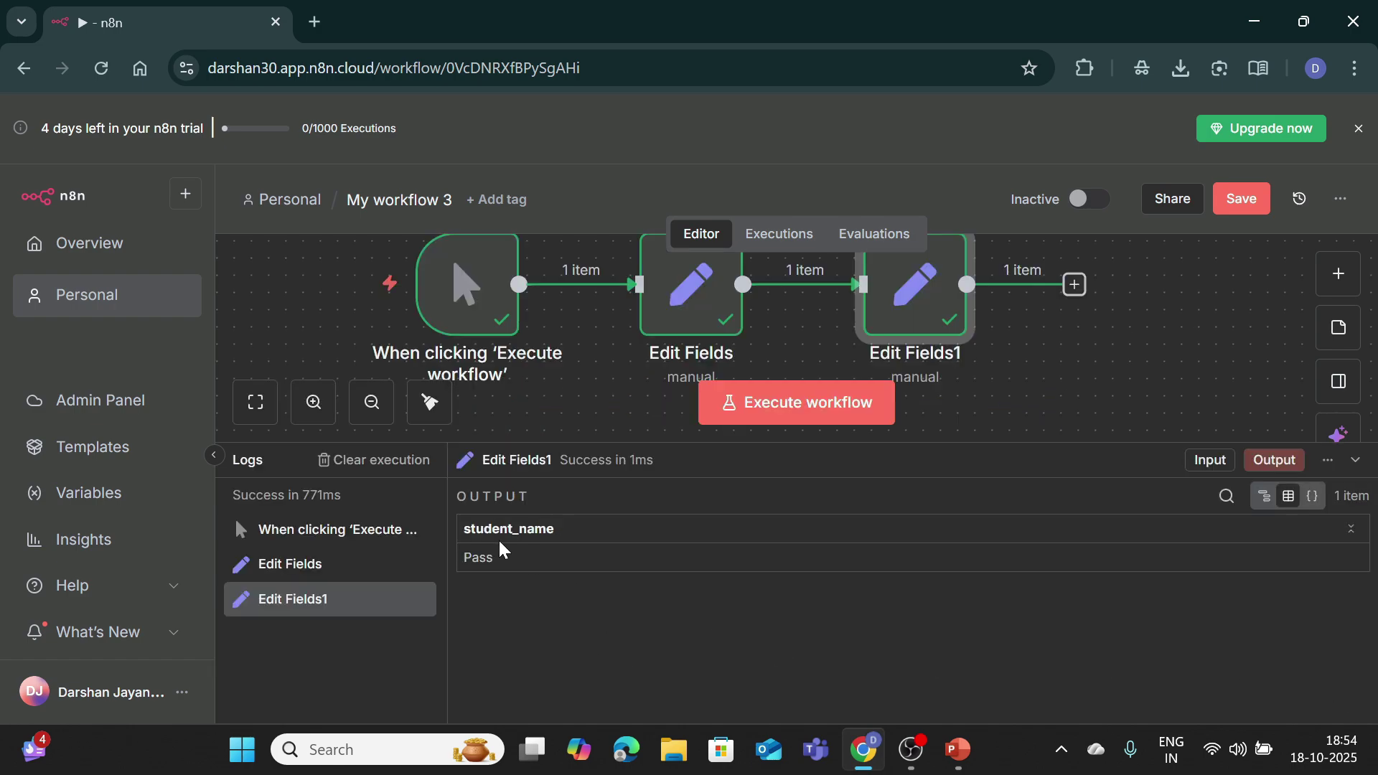
mouse_move(357, 603)
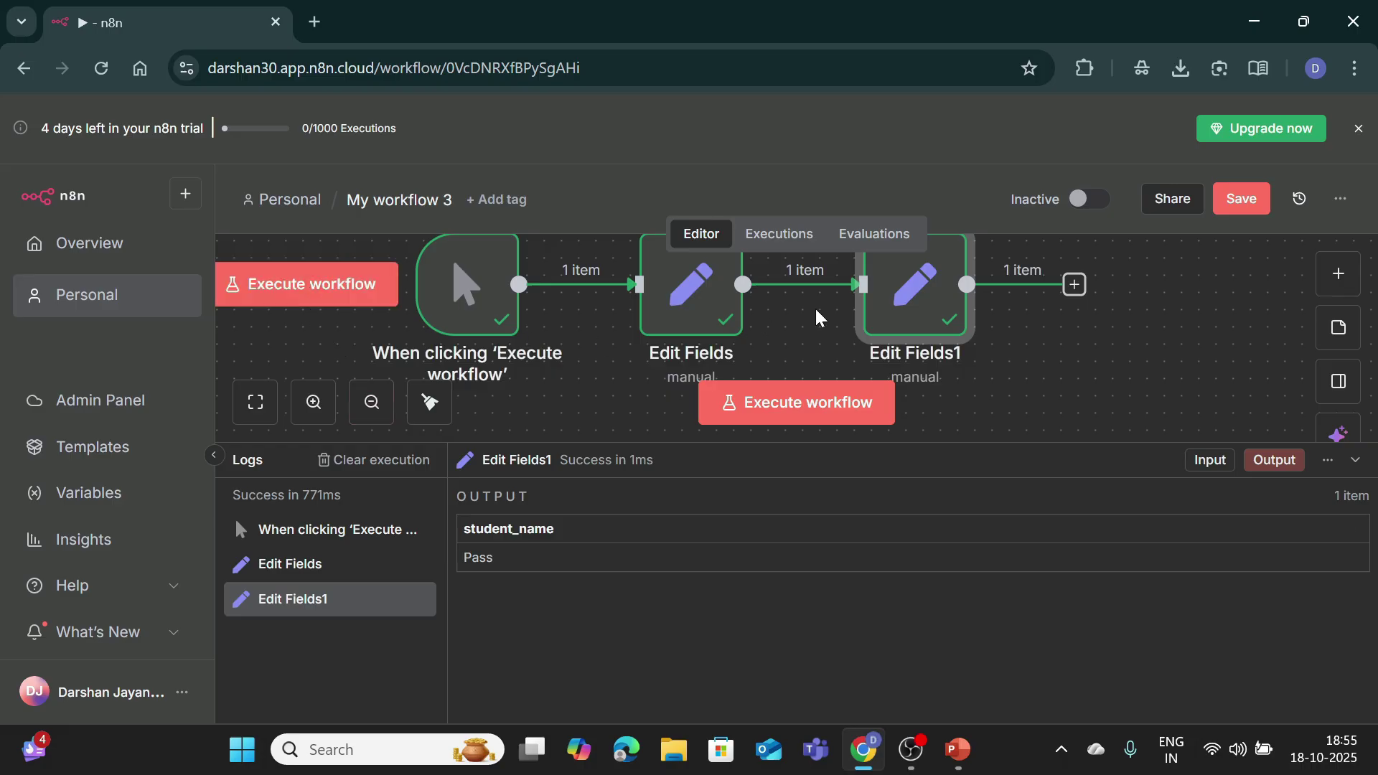
Step: In Edit Fields1, change the student_name value to {{ $json["name"] }}
double_click(894, 305)
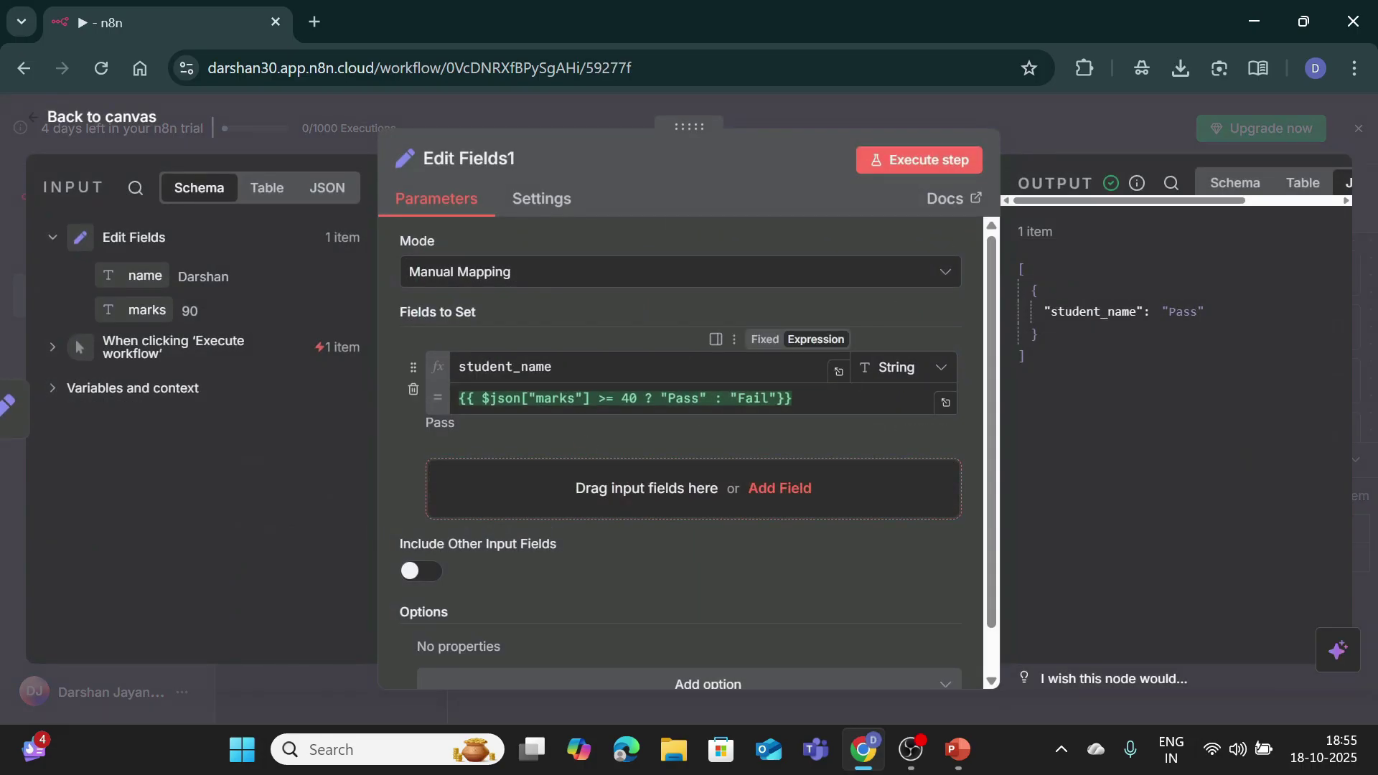
click(493, 399)
drag(481, 398, 792, 399)
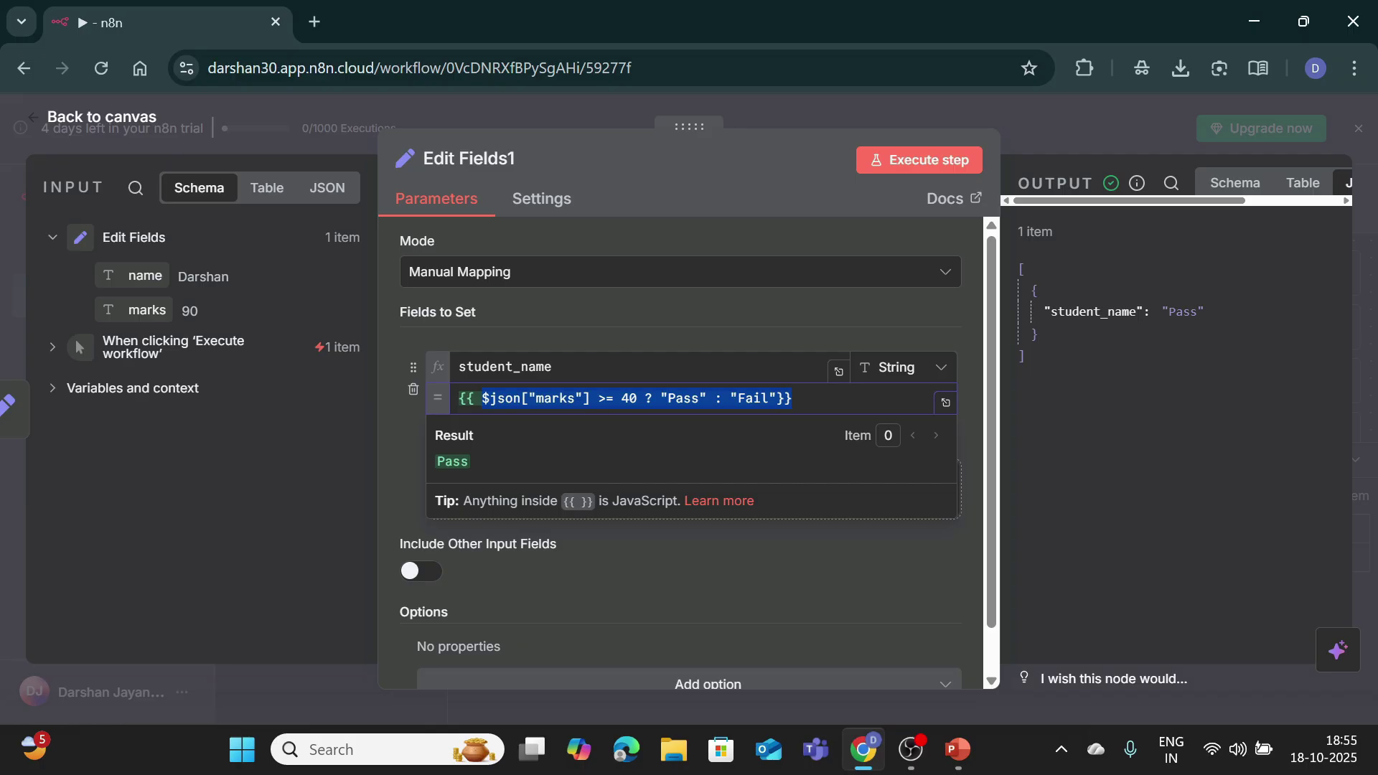
key(ctrl+a)
key(ctrl+c)
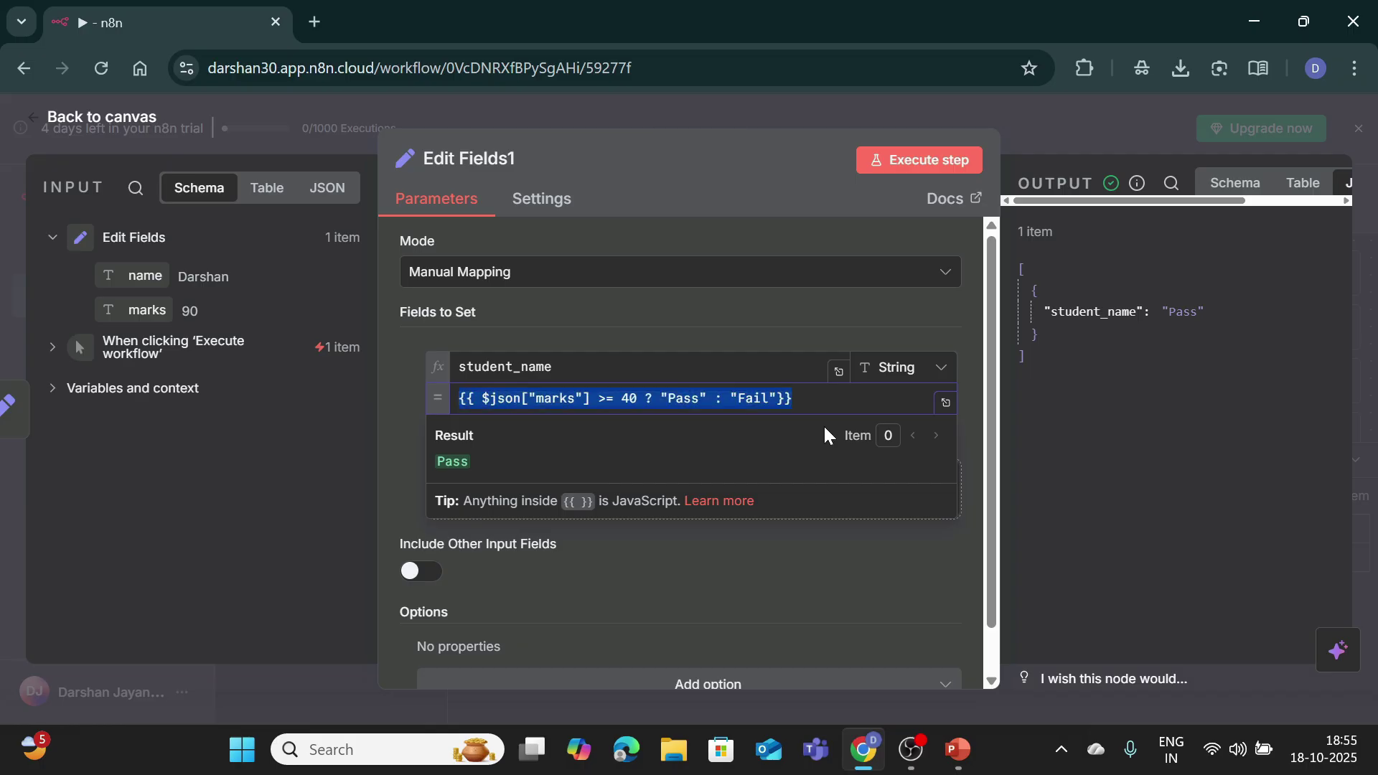
key(BackSpace)
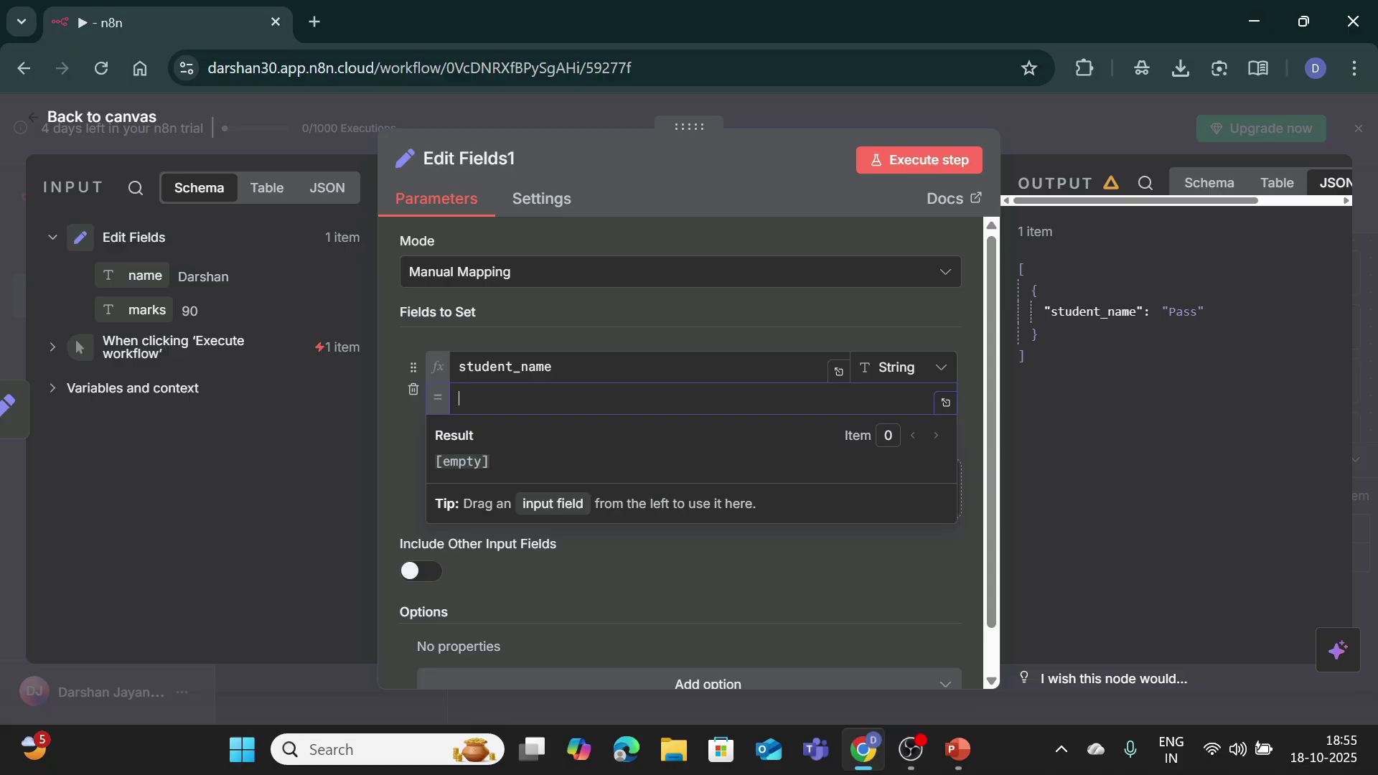
text({{ )
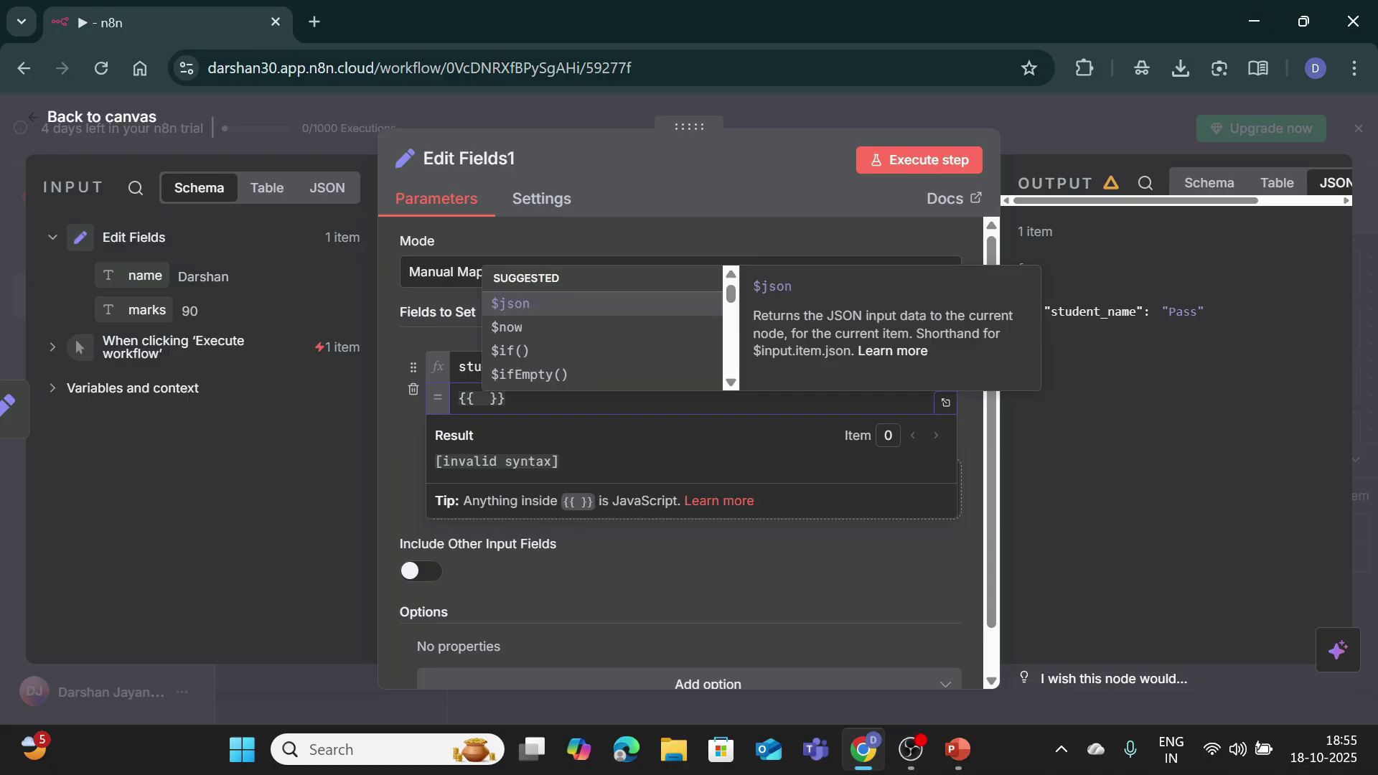
text($json)
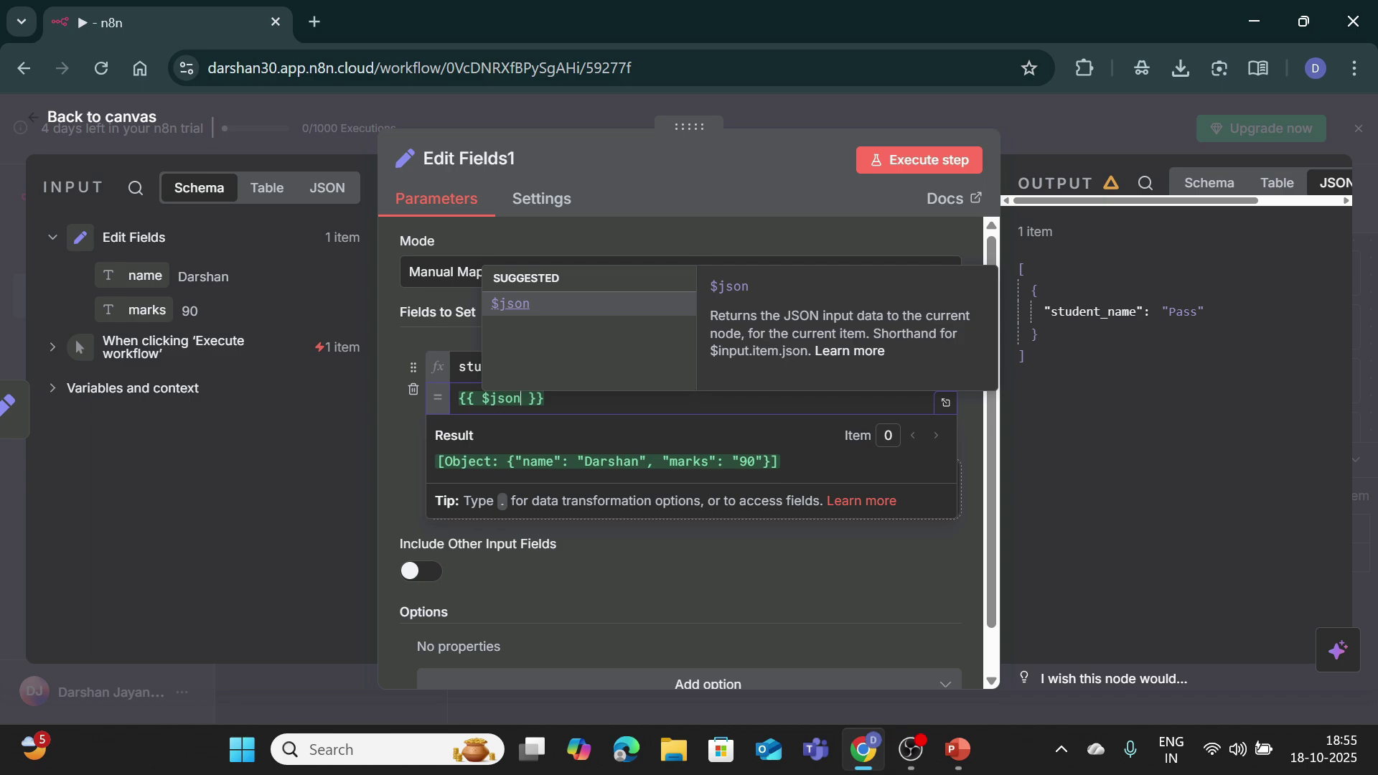
text(["name)
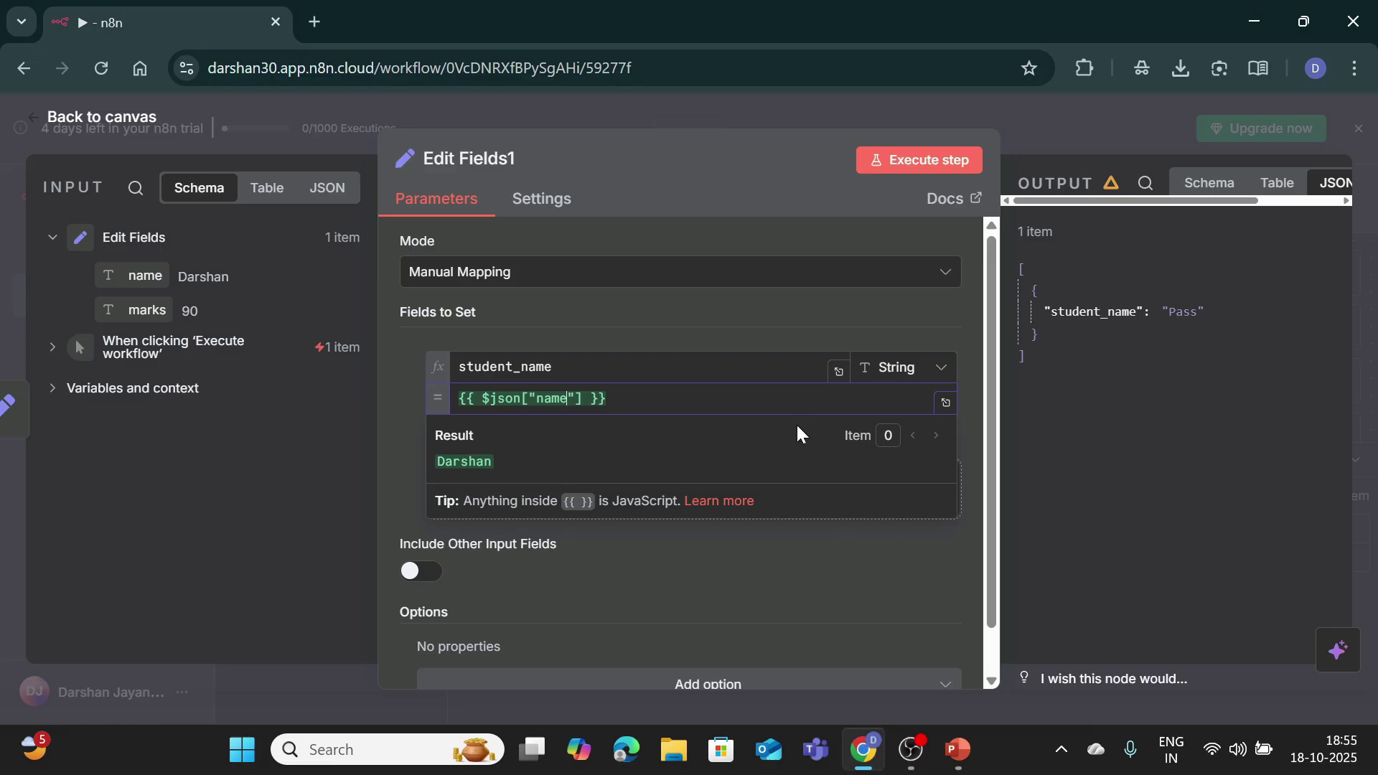
click(404, 440)
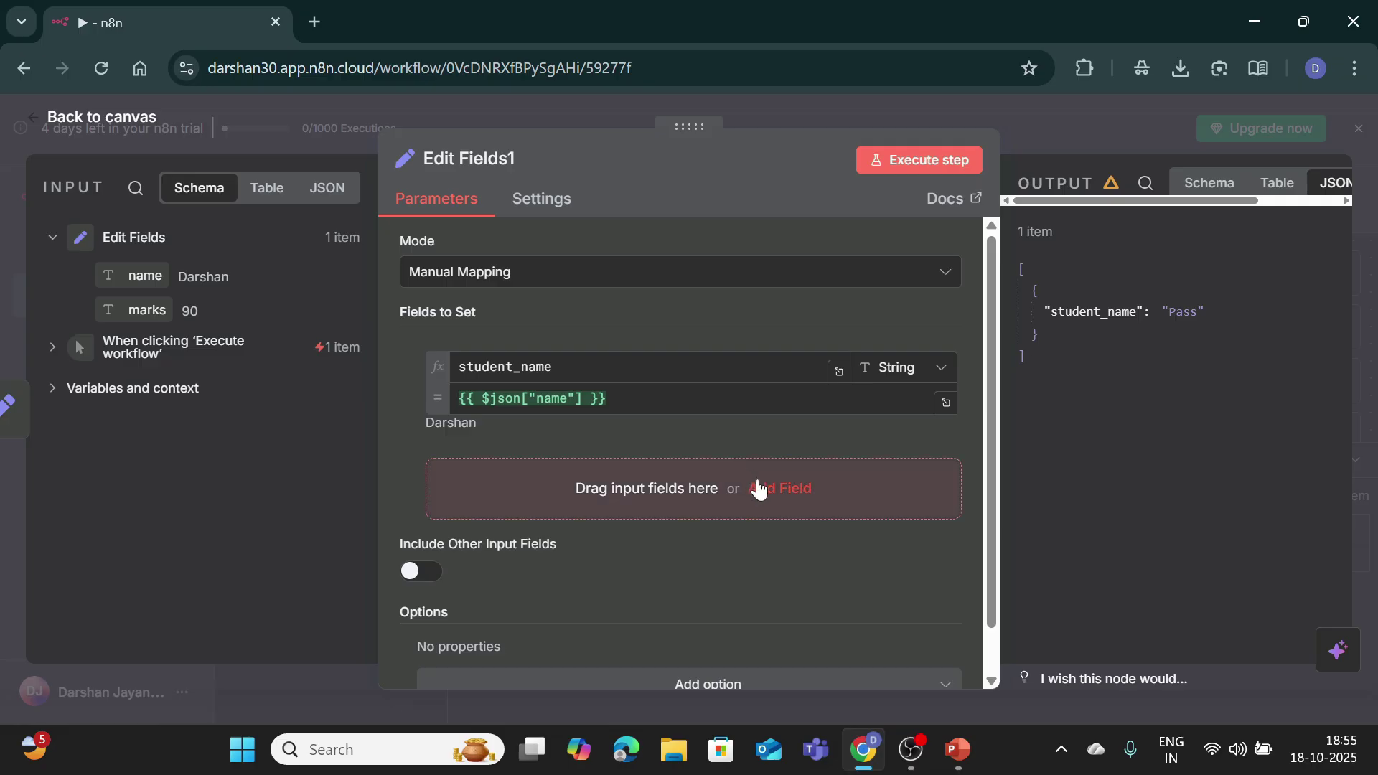
Step: Add a result field holding the pasted Pass/Fail expression and test the node
click(759, 489)
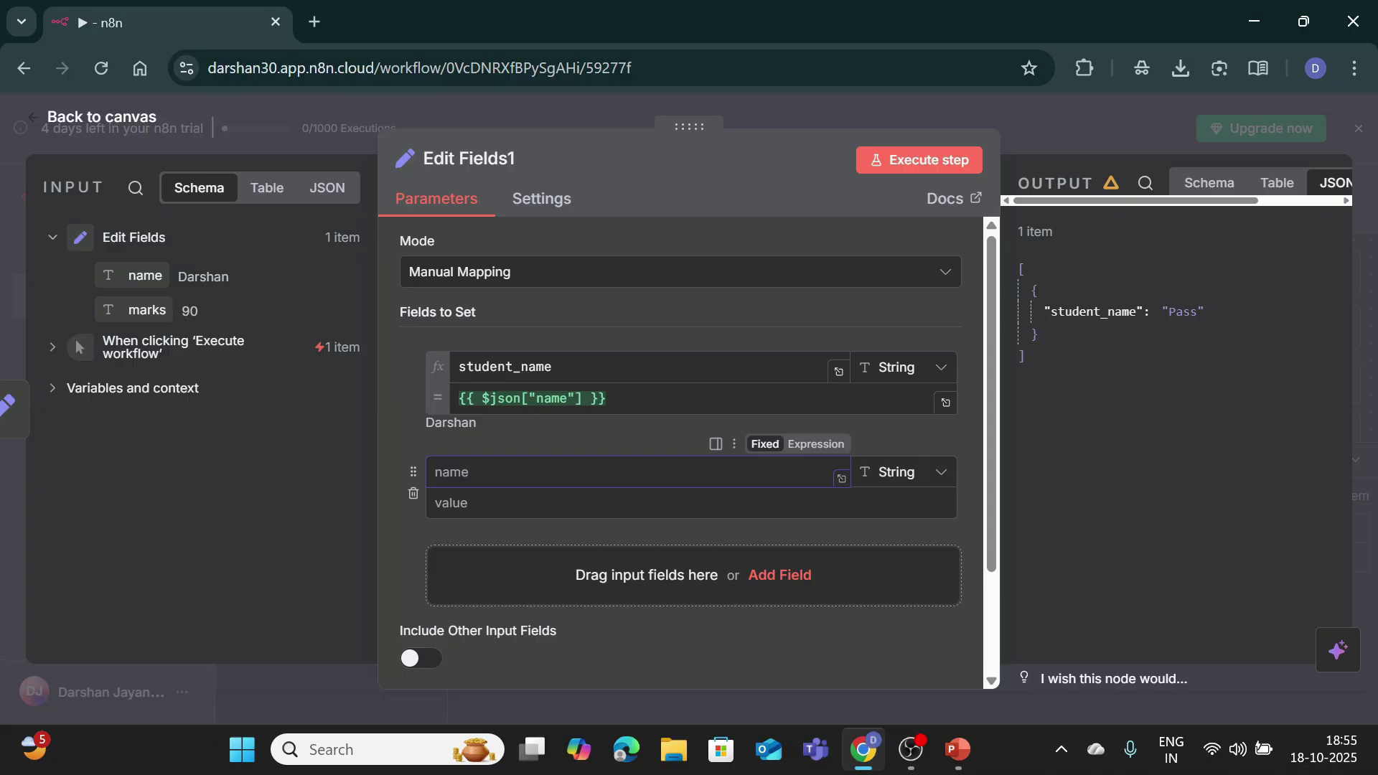
text(result)
key(Tab)
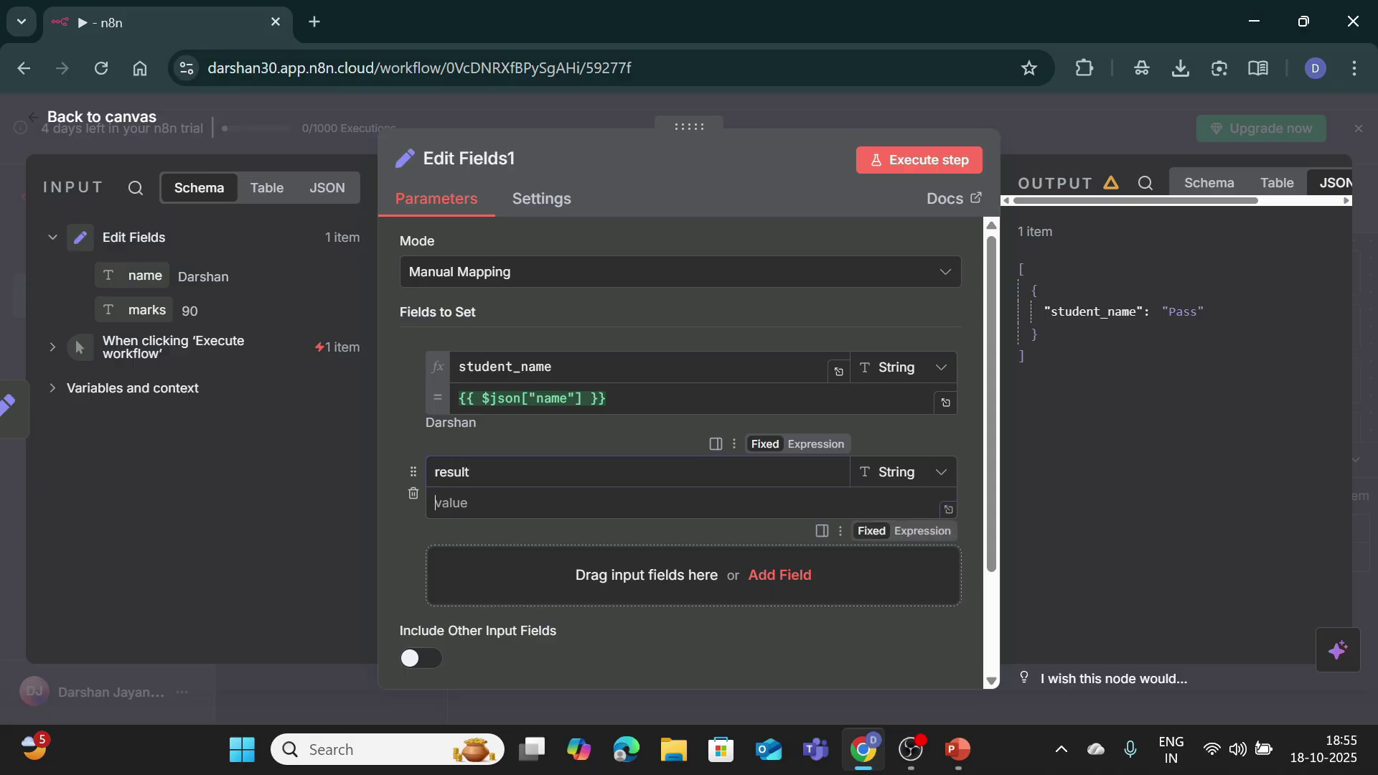
key(ctrl+v)
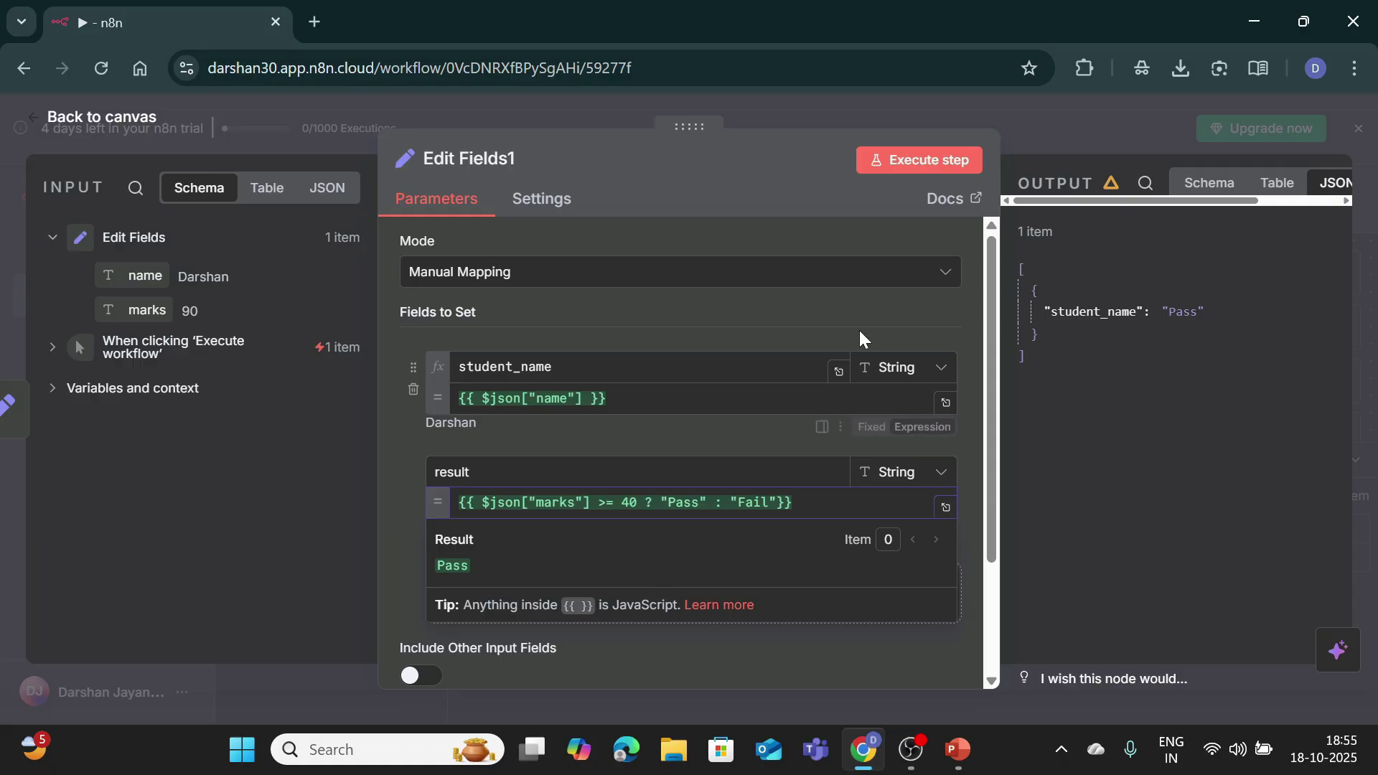
click(915, 160)
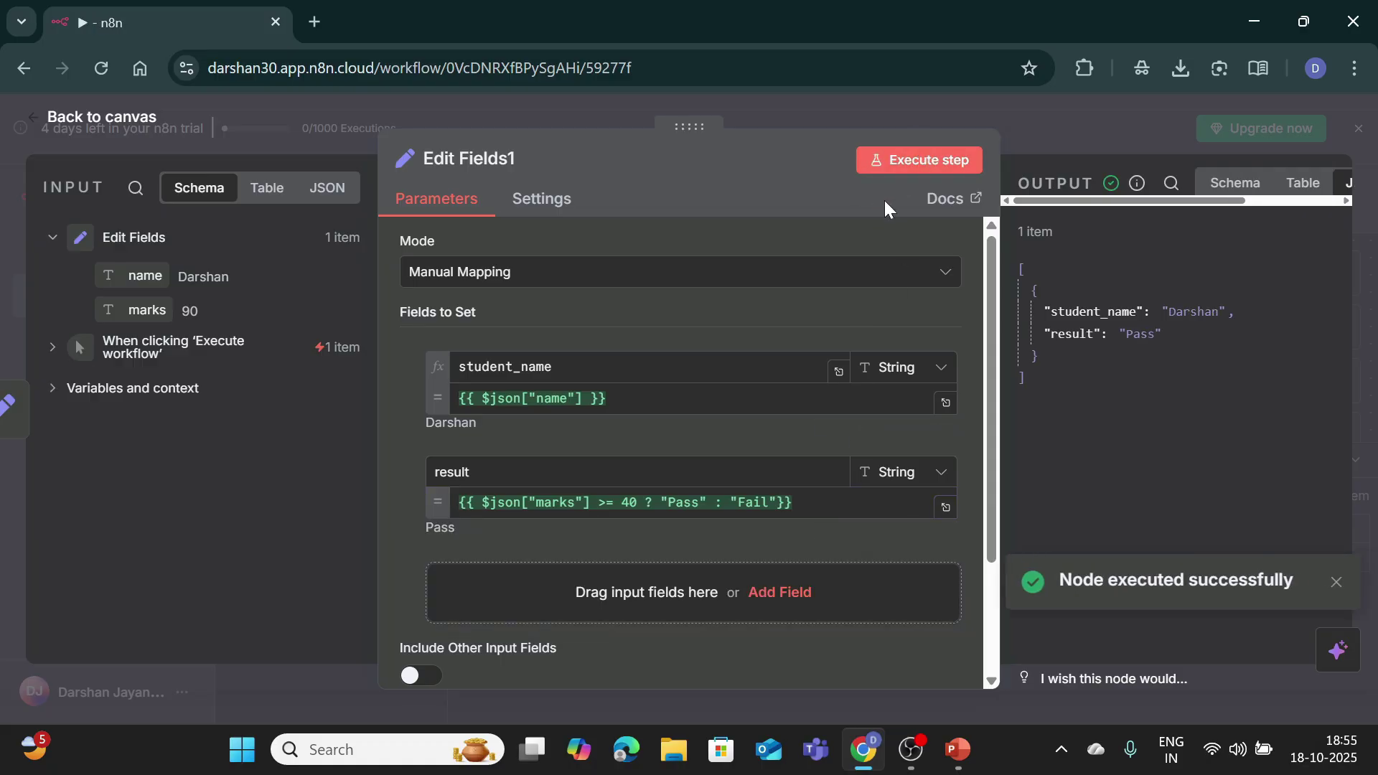
Step: Clear the previous execution, rerun the whole workflow, and save My workflow 3
click(100, 116)
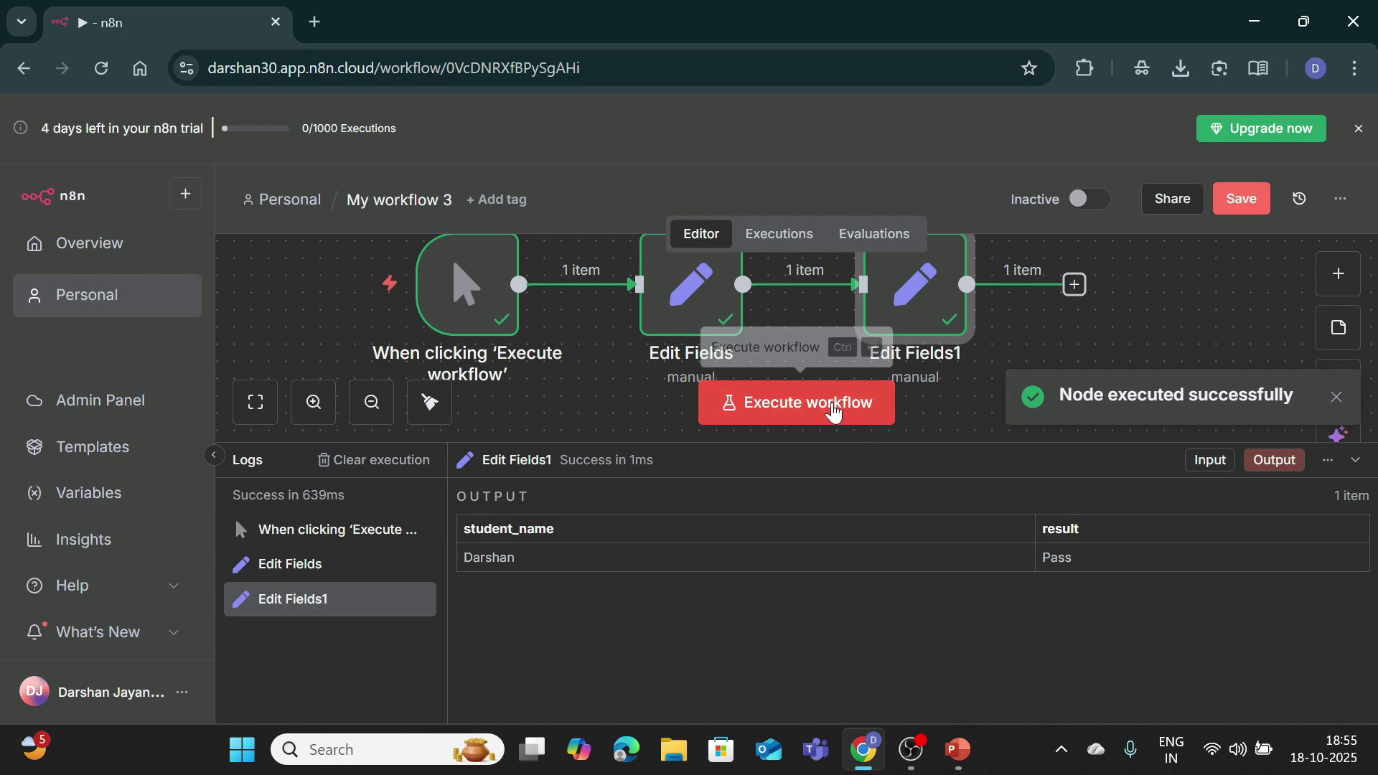
click(359, 460)
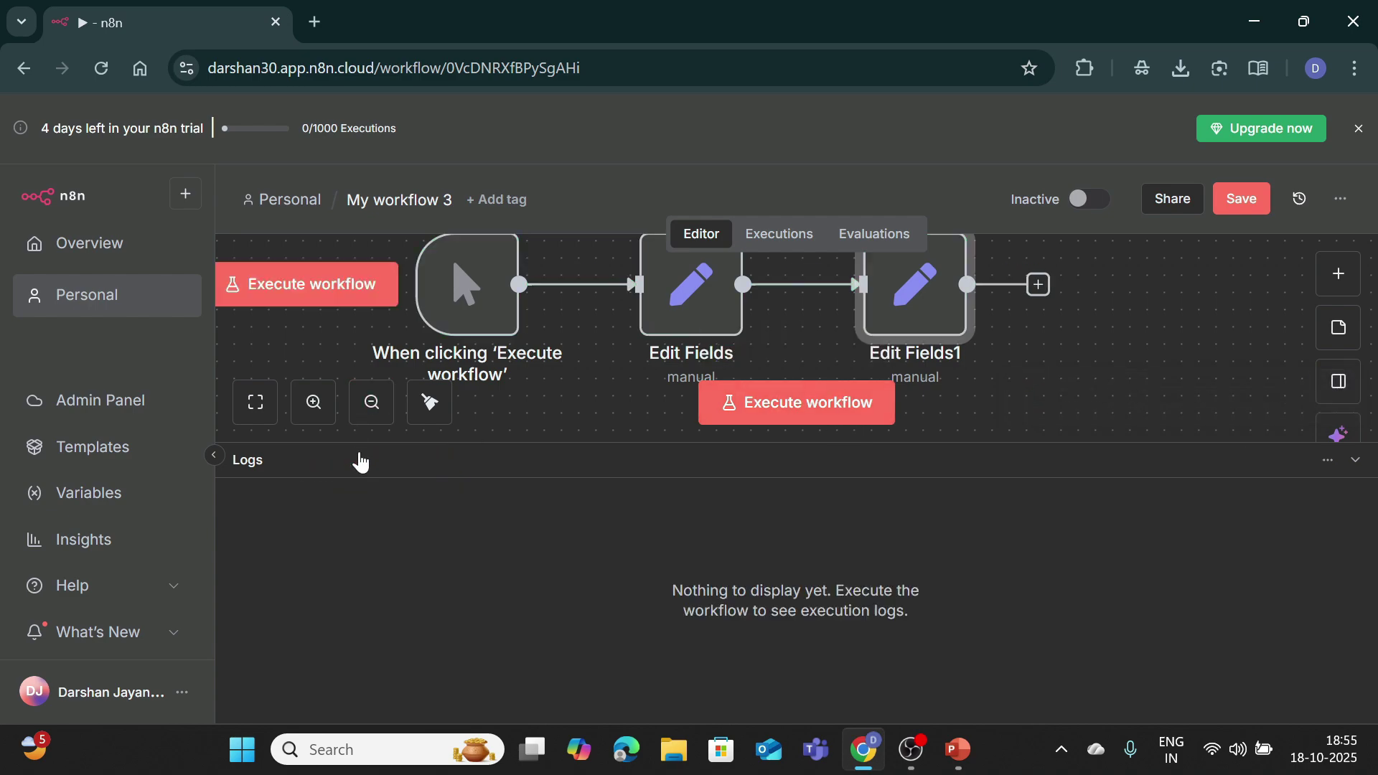
click(773, 408)
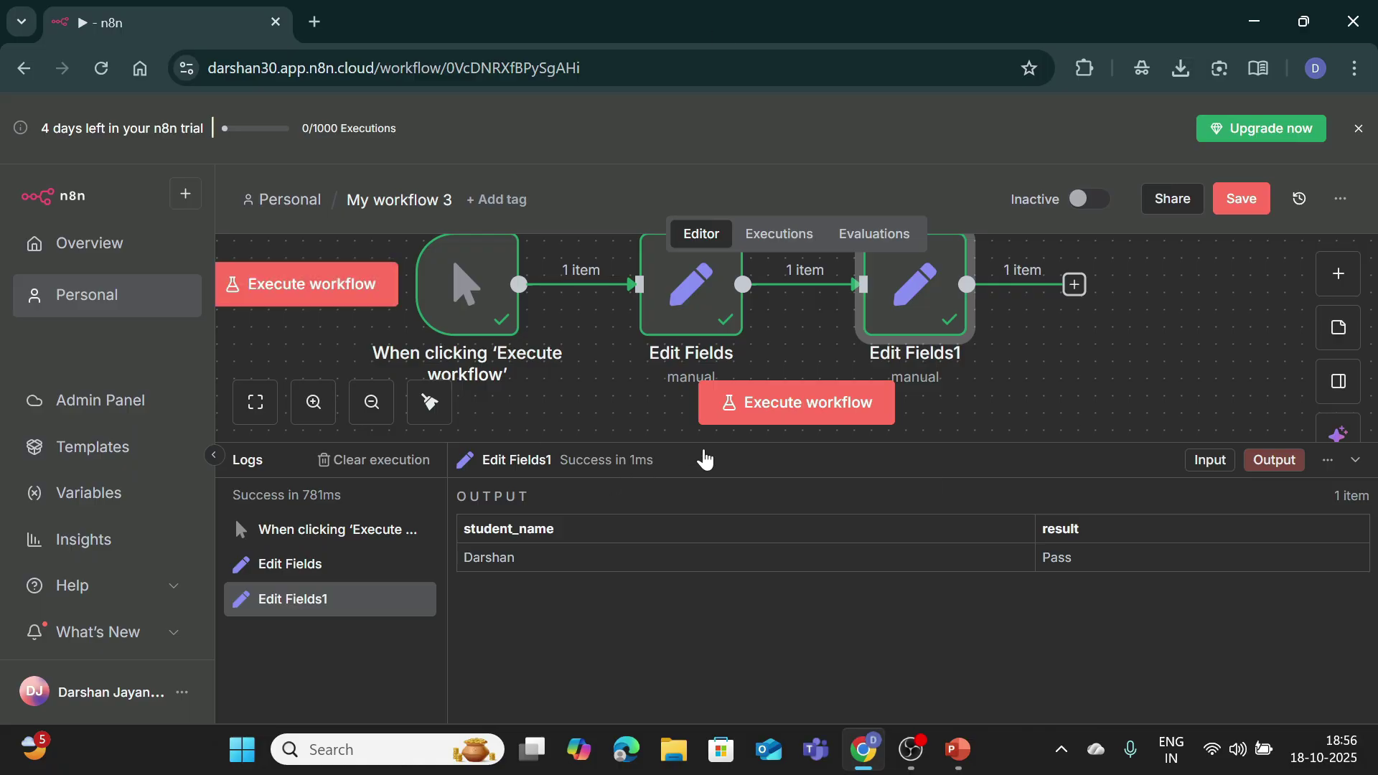
click(1227, 206)
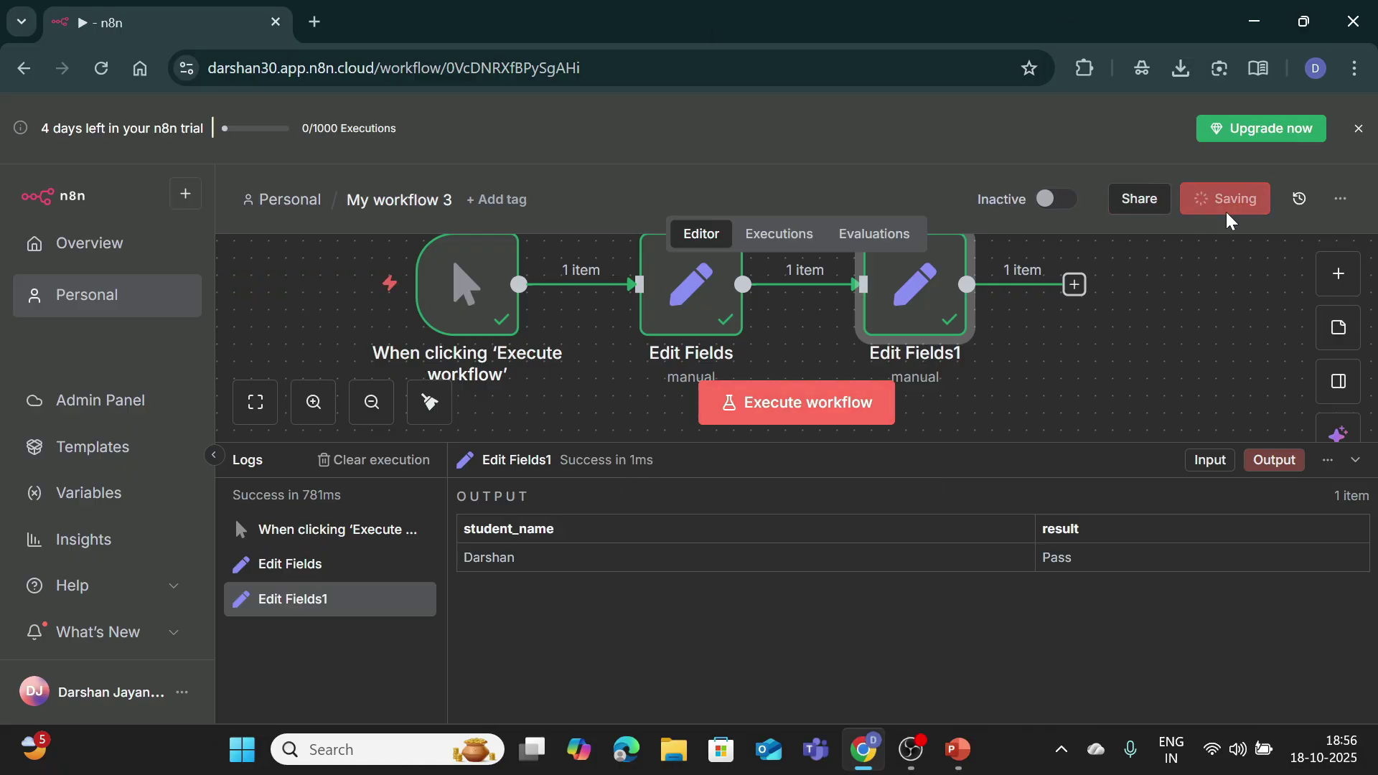
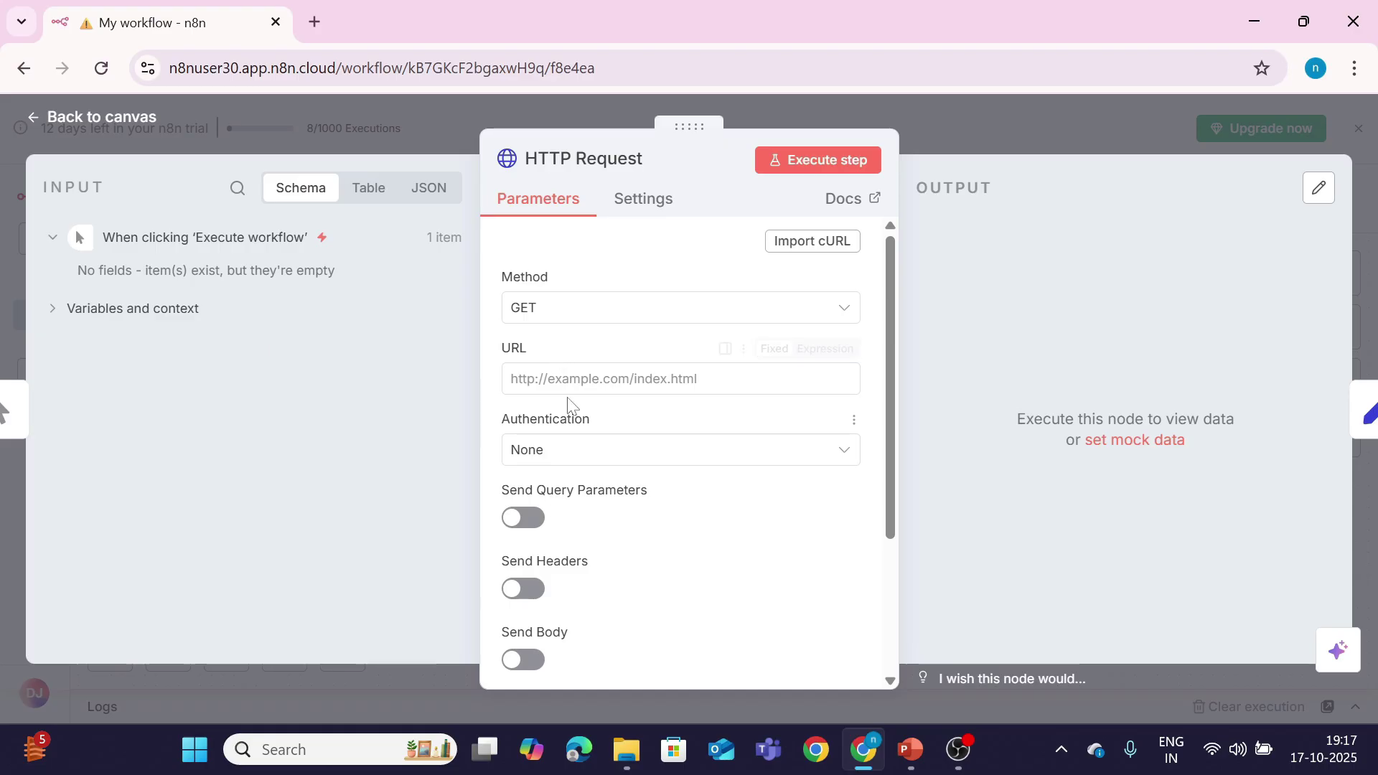
click(844, 388)
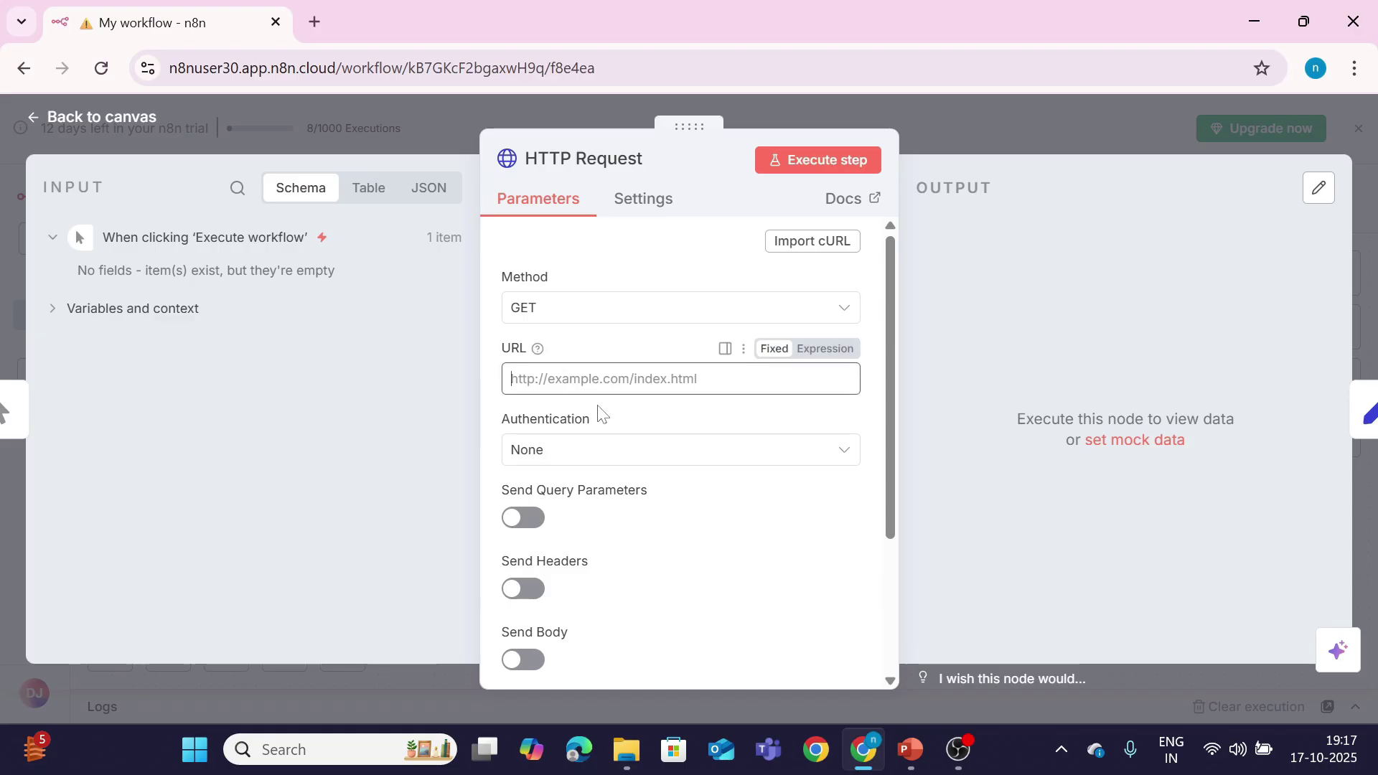
text(https://dog.ceo/api/breeds/image/random)
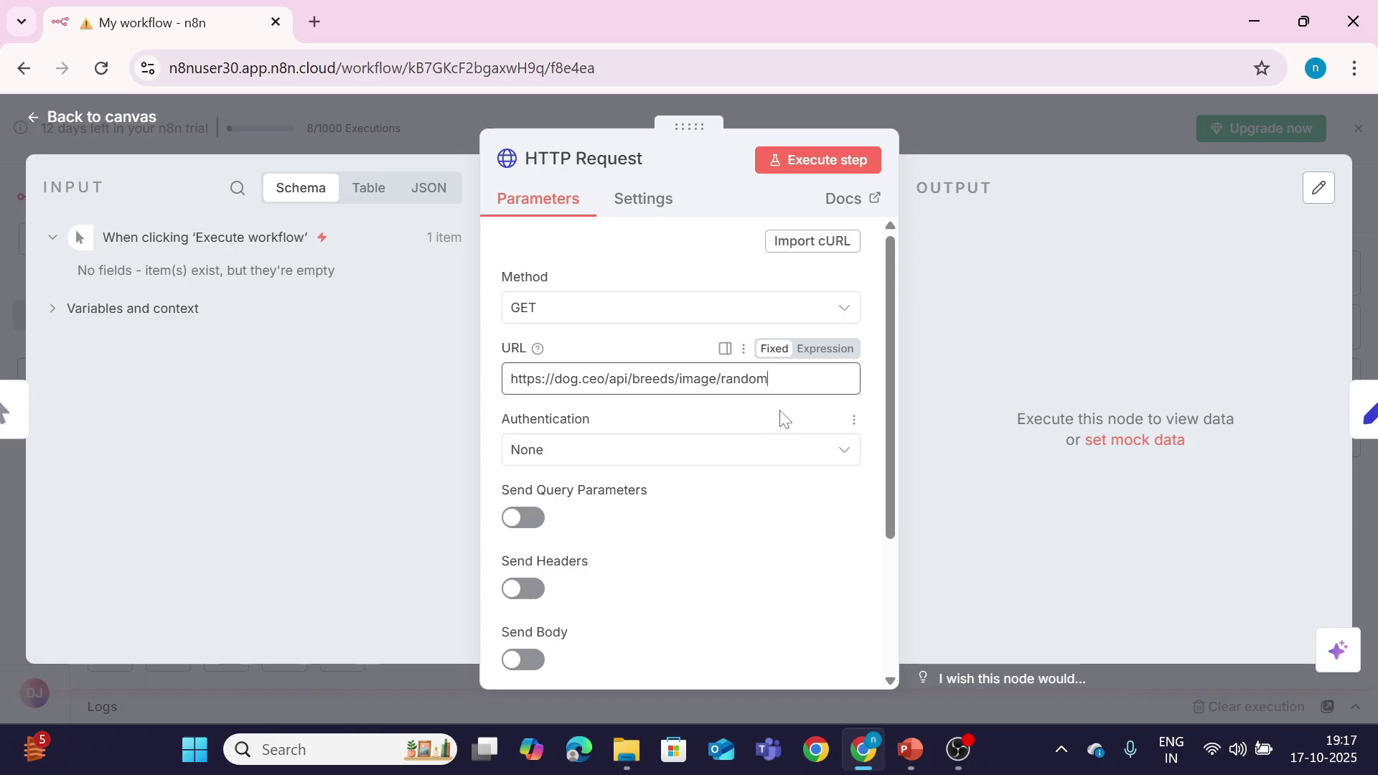
click(824, 160)
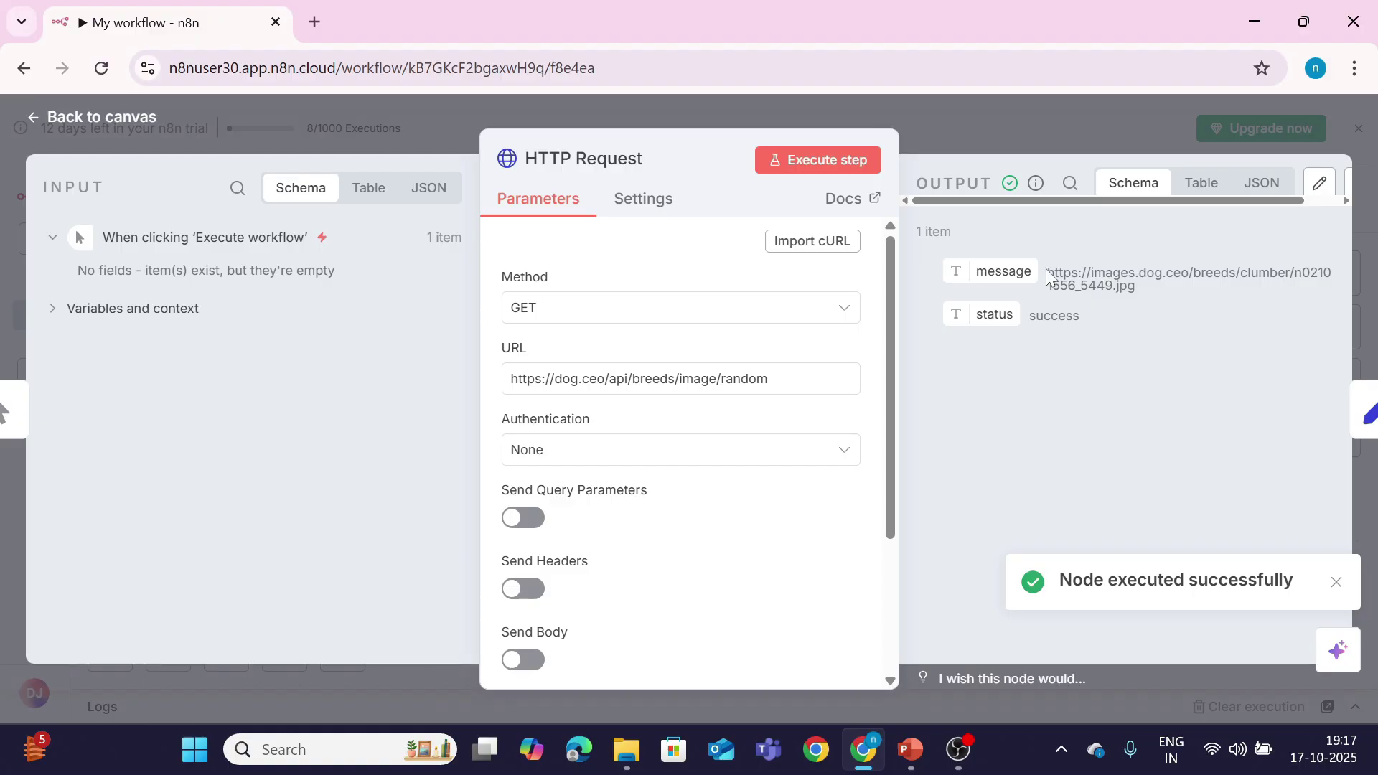
drag(1048, 273, 1116, 286)
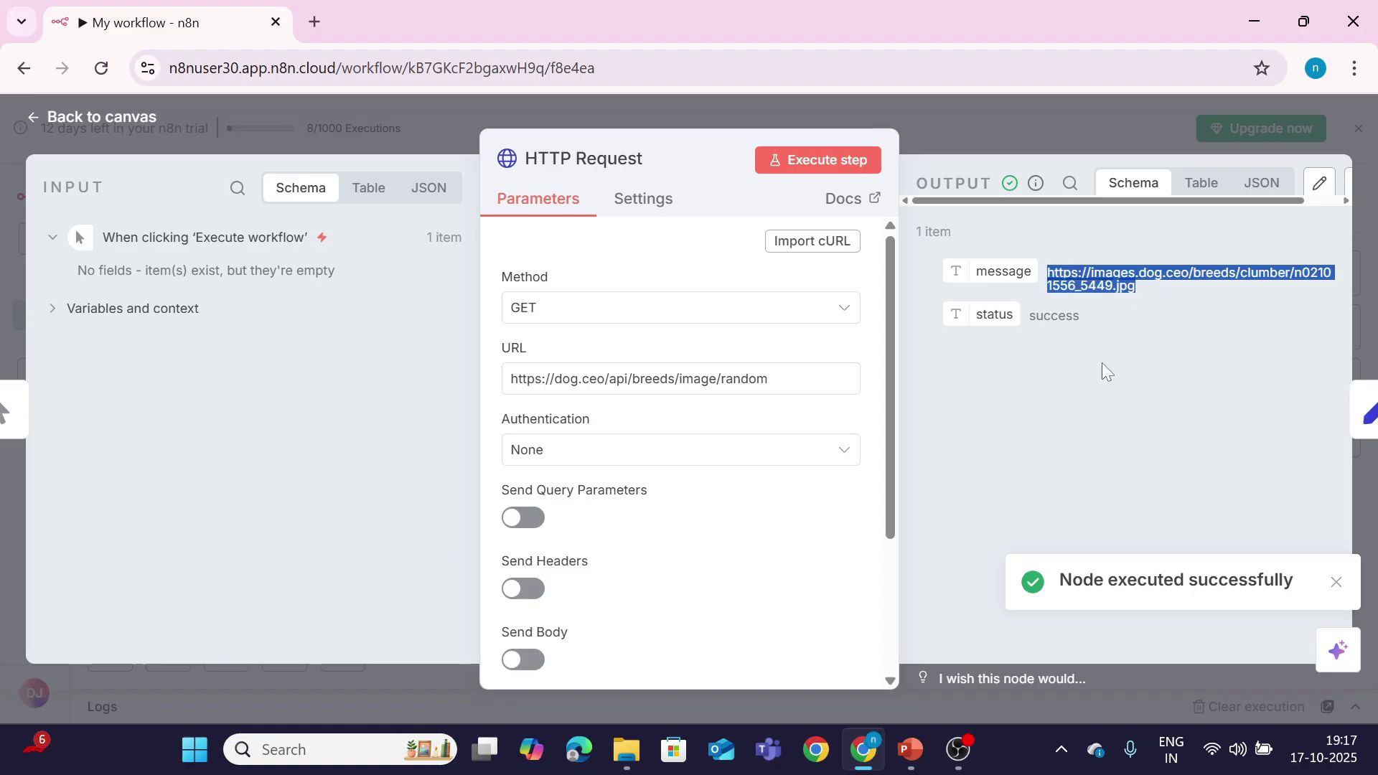
click(316, 22)
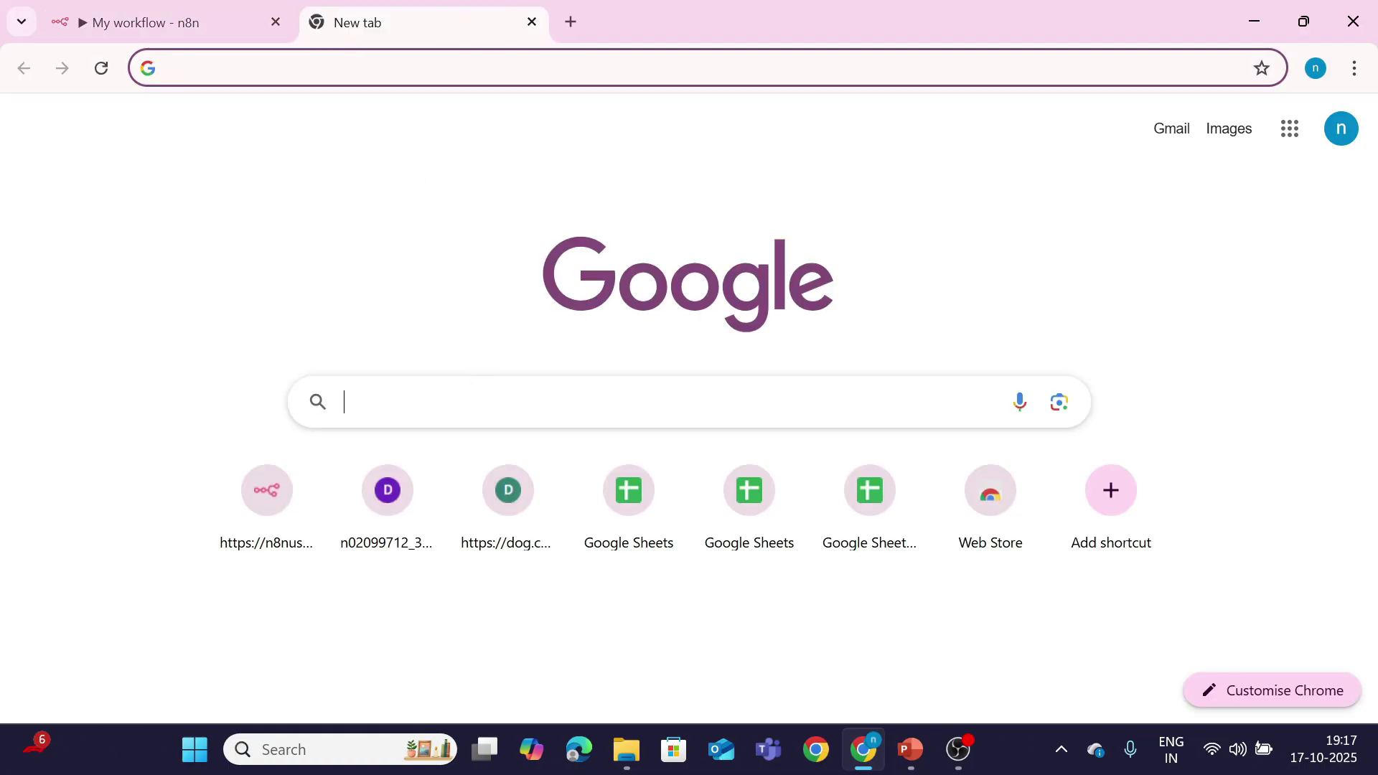
Step: Load the copied link in the new tab to see the clumber dog photo, then return to n8n
text(https://images.dog.ceo/breeds/clumber/n02101556_5449.jpg)
key(Return)
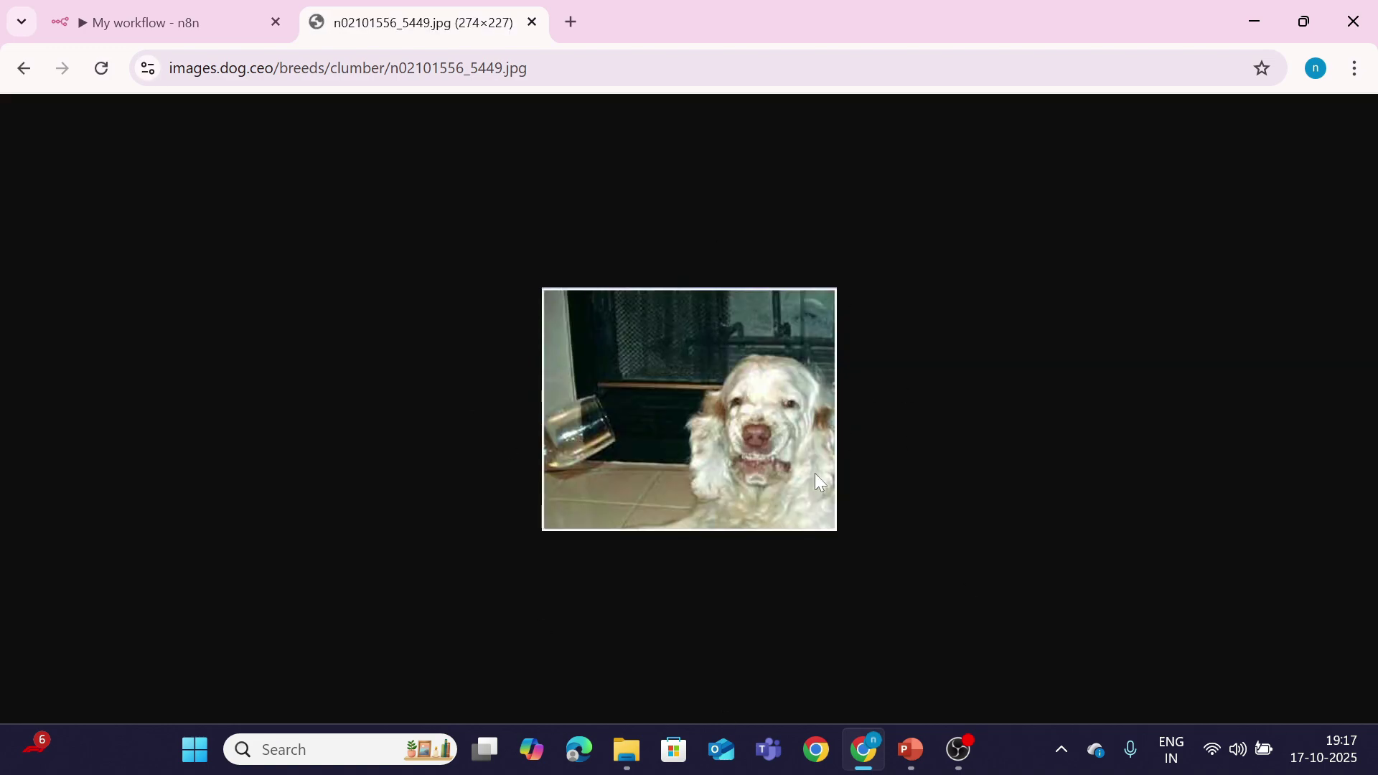
click(189, 23)
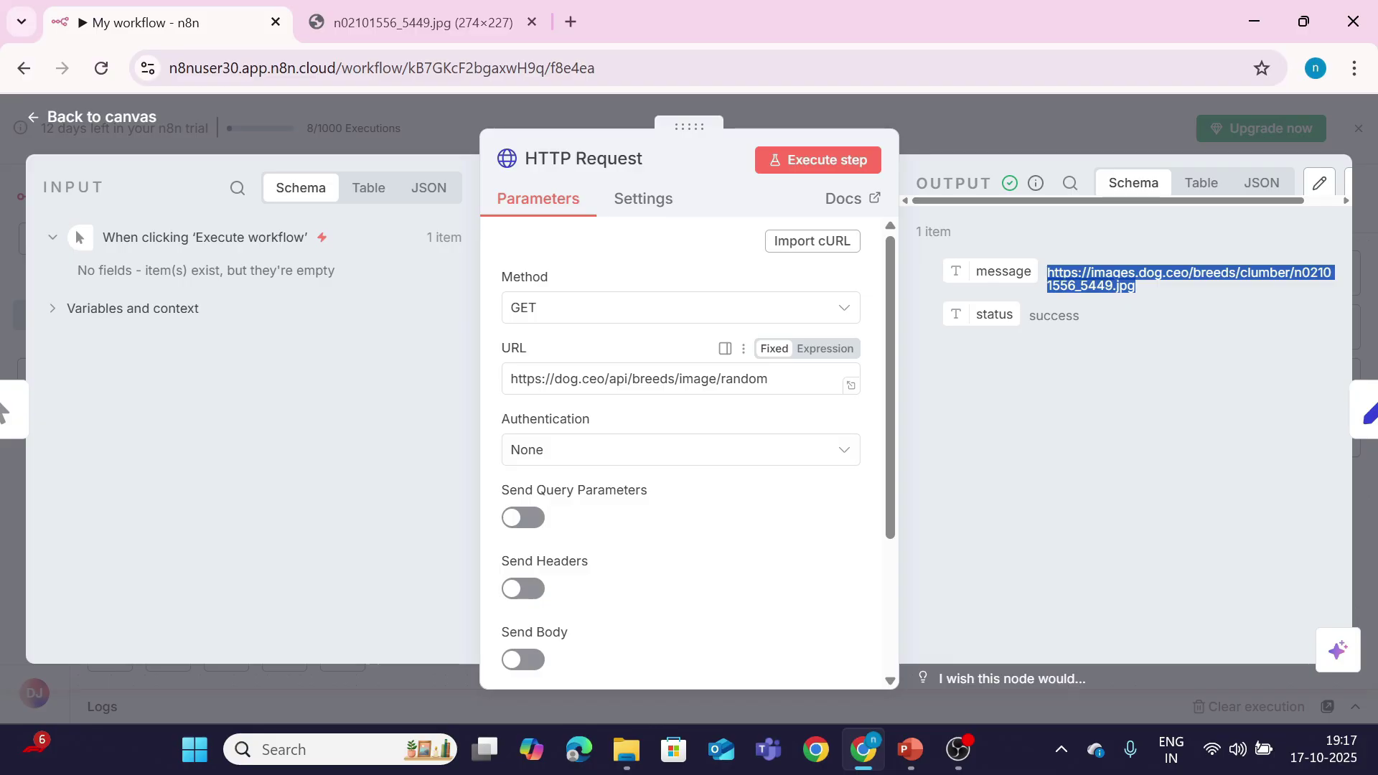
Step: Change 'breeds' to 'bfeeds' in the URL and rerun to get the not-found error
click(1249, 429)
key(BackSpace)
text(f)
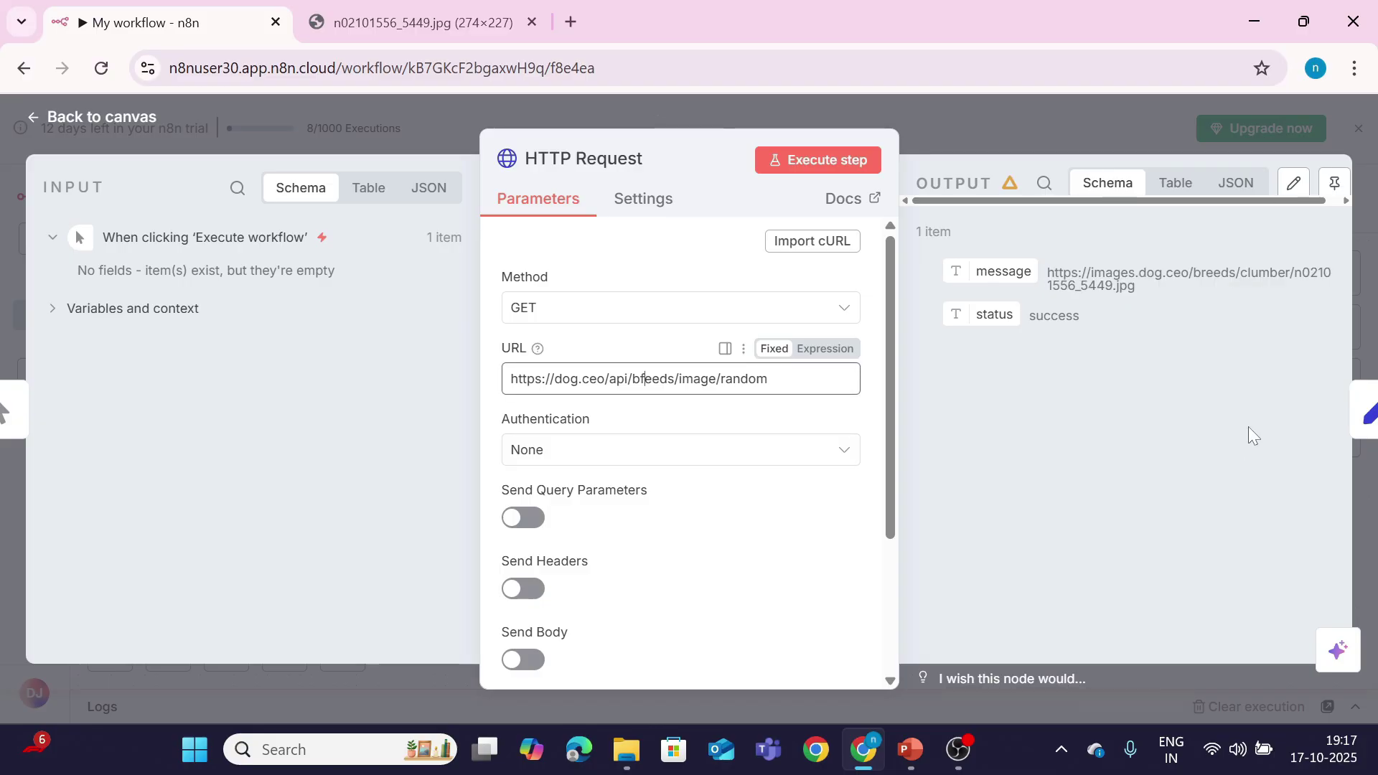
click(819, 174)
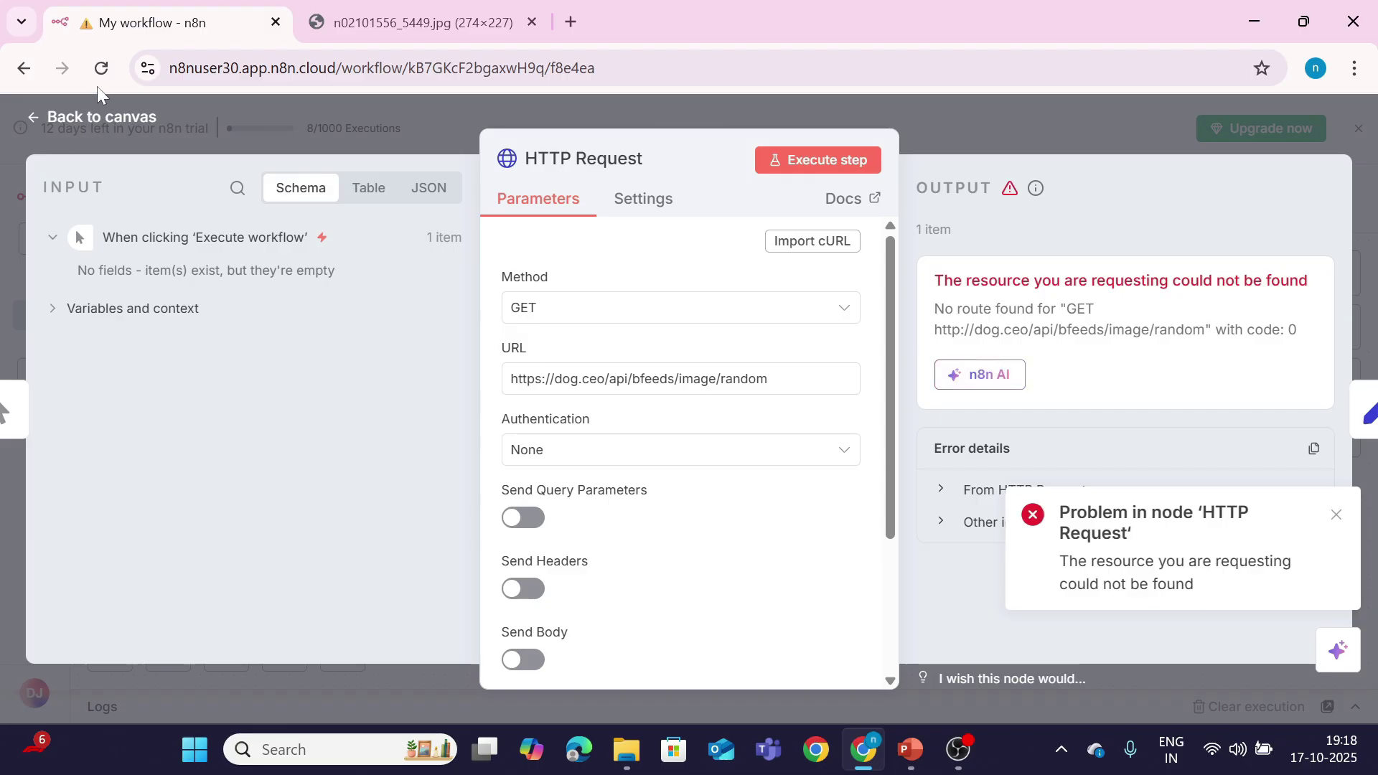
click(90, 125)
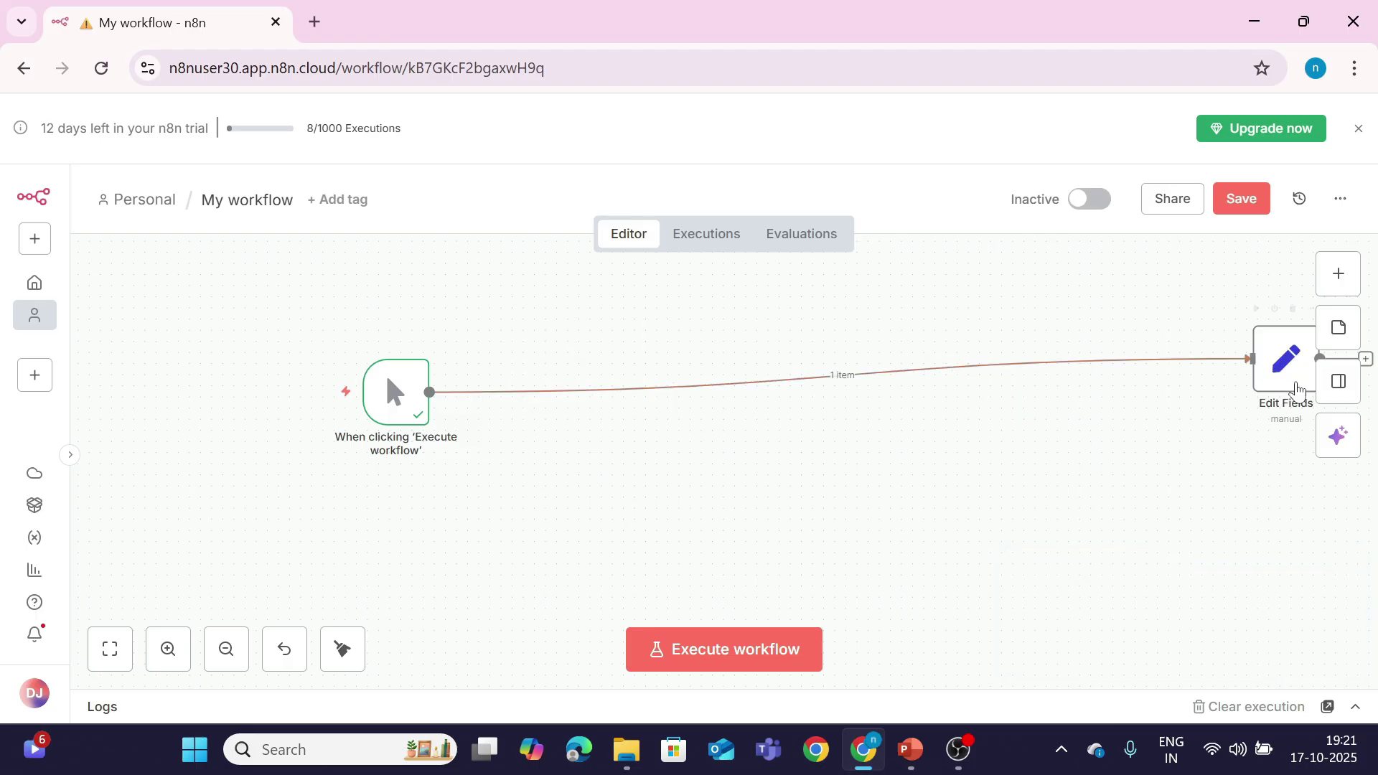
drag(1263, 377, 808, 409)
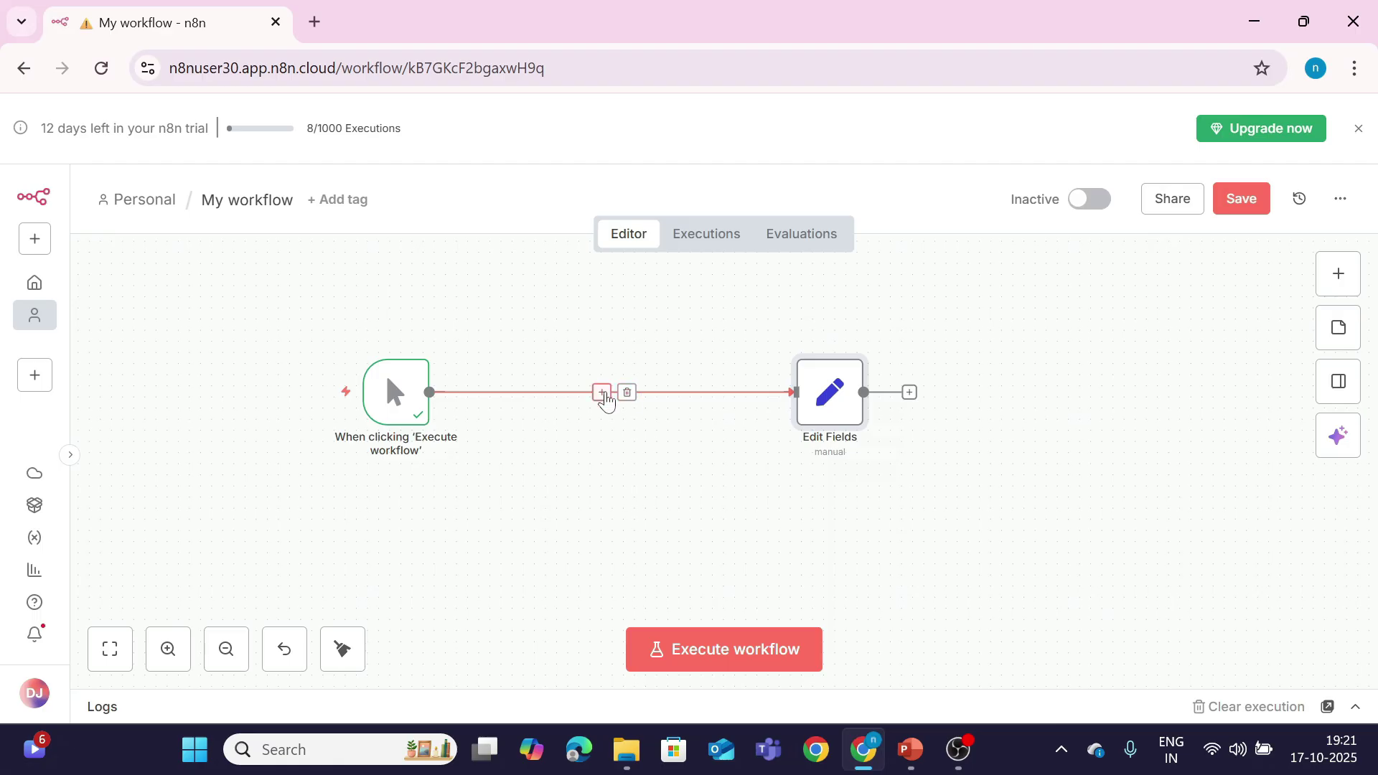
click(603, 393)
text(htt)
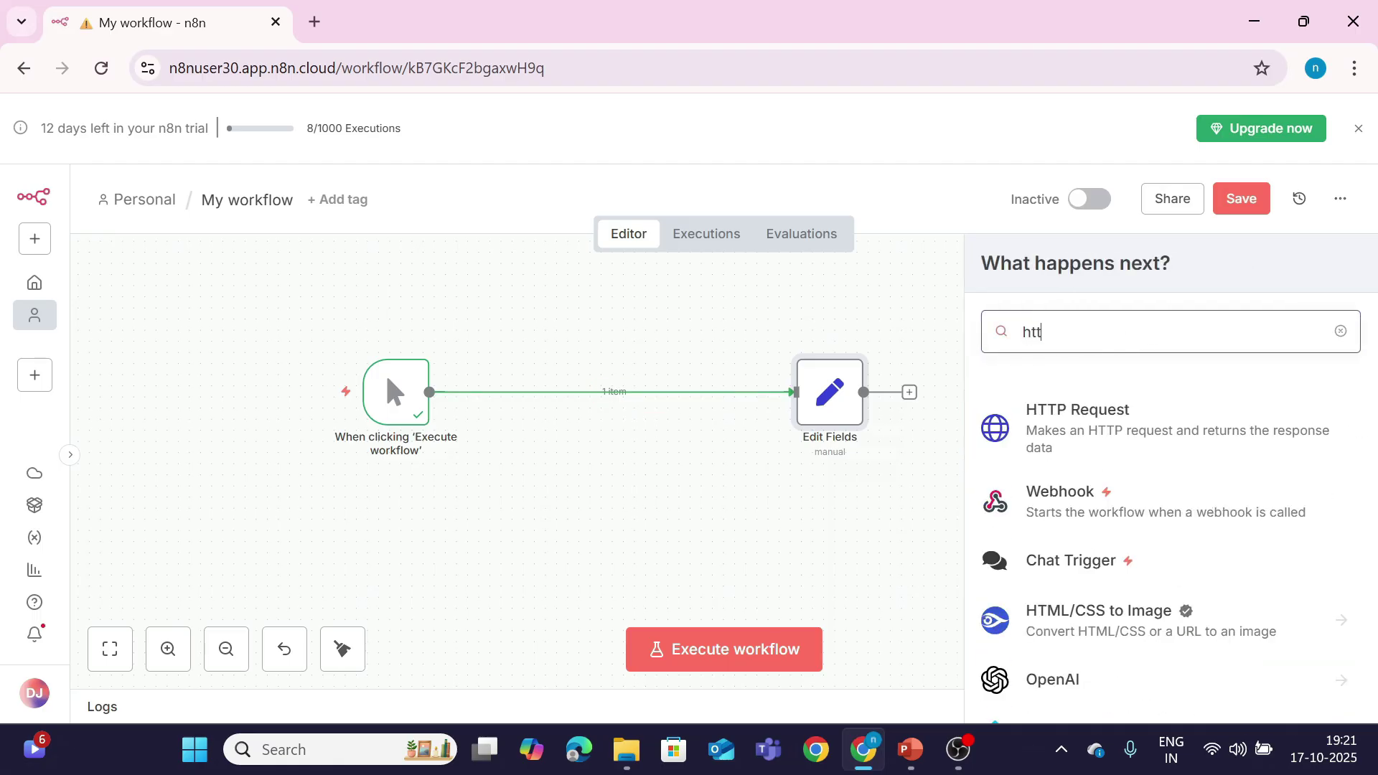
click(1109, 397)
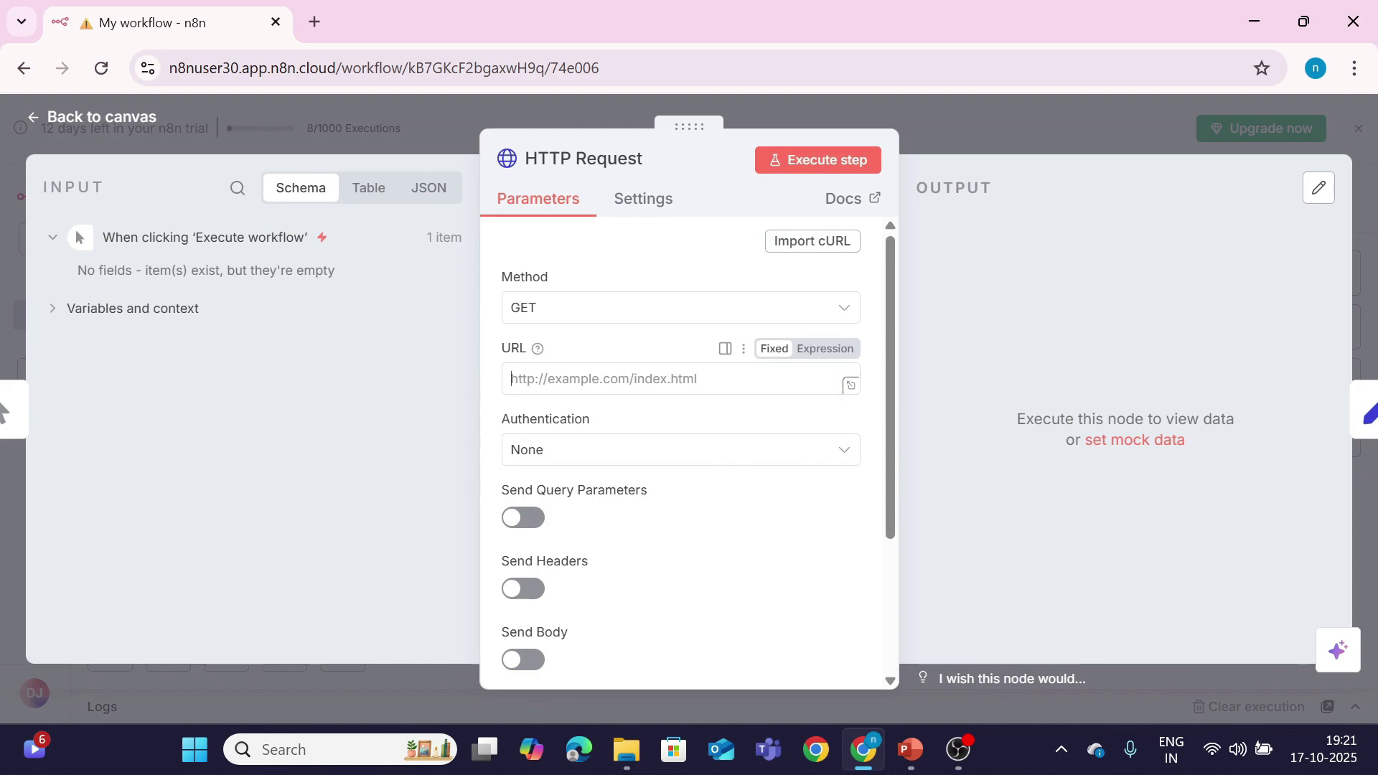
text(https://dog.ceo/api/breeds/images/random)
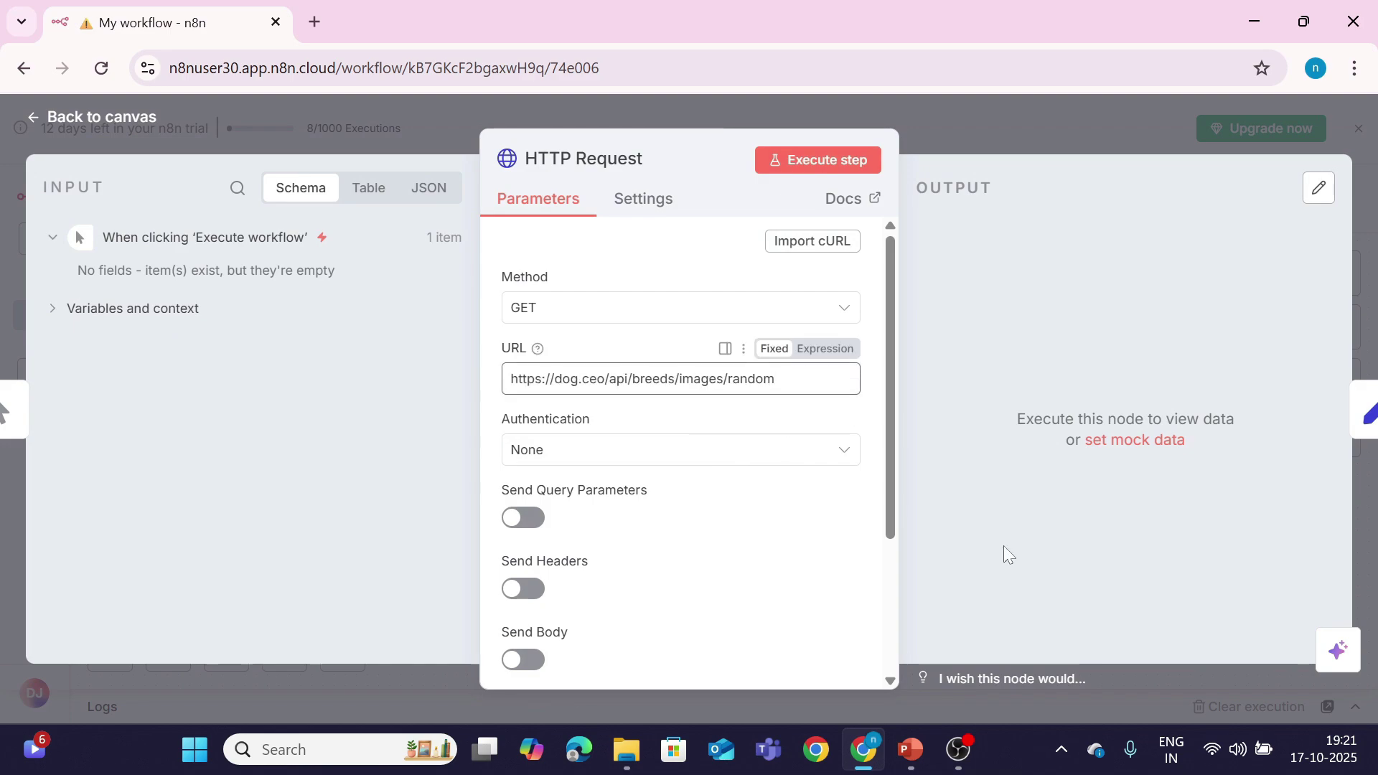
key(BackSpace)
click(825, 170)
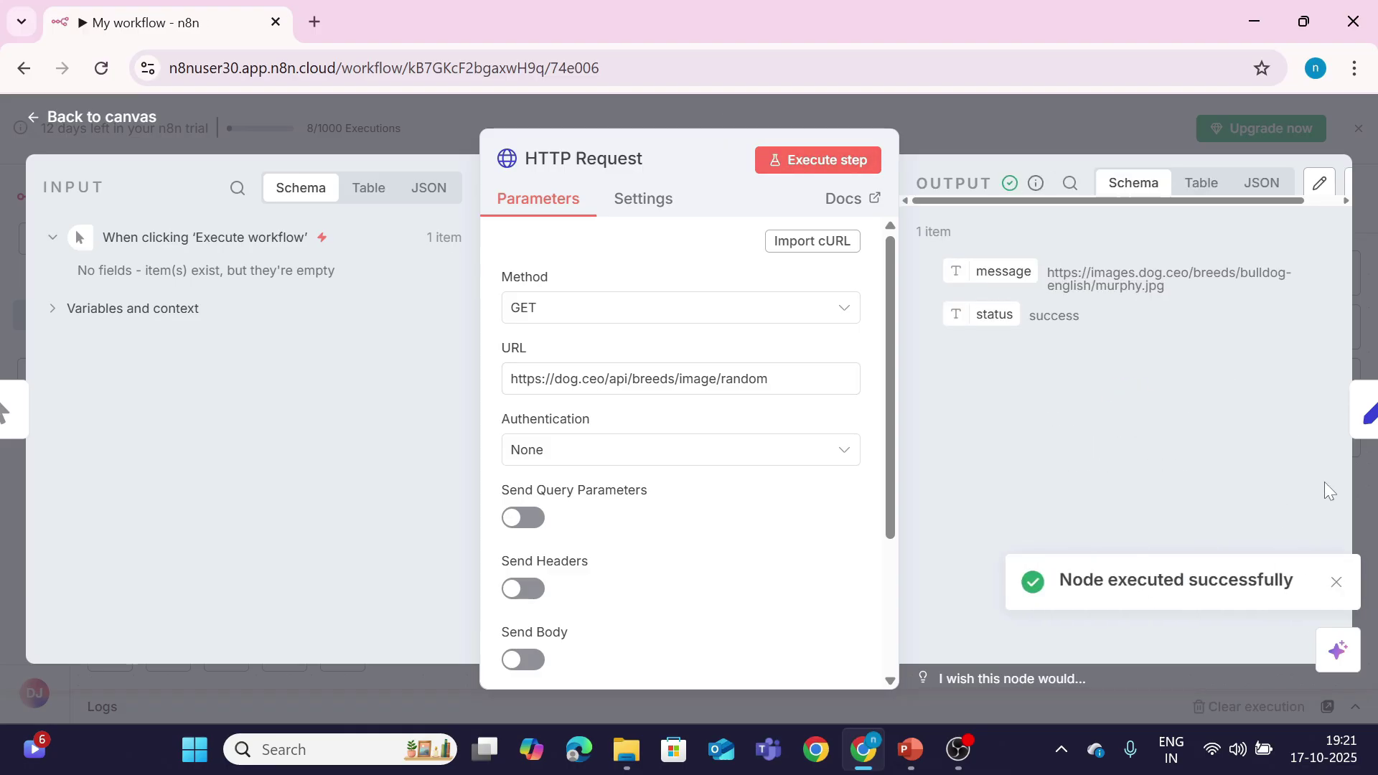
click(1334, 580)
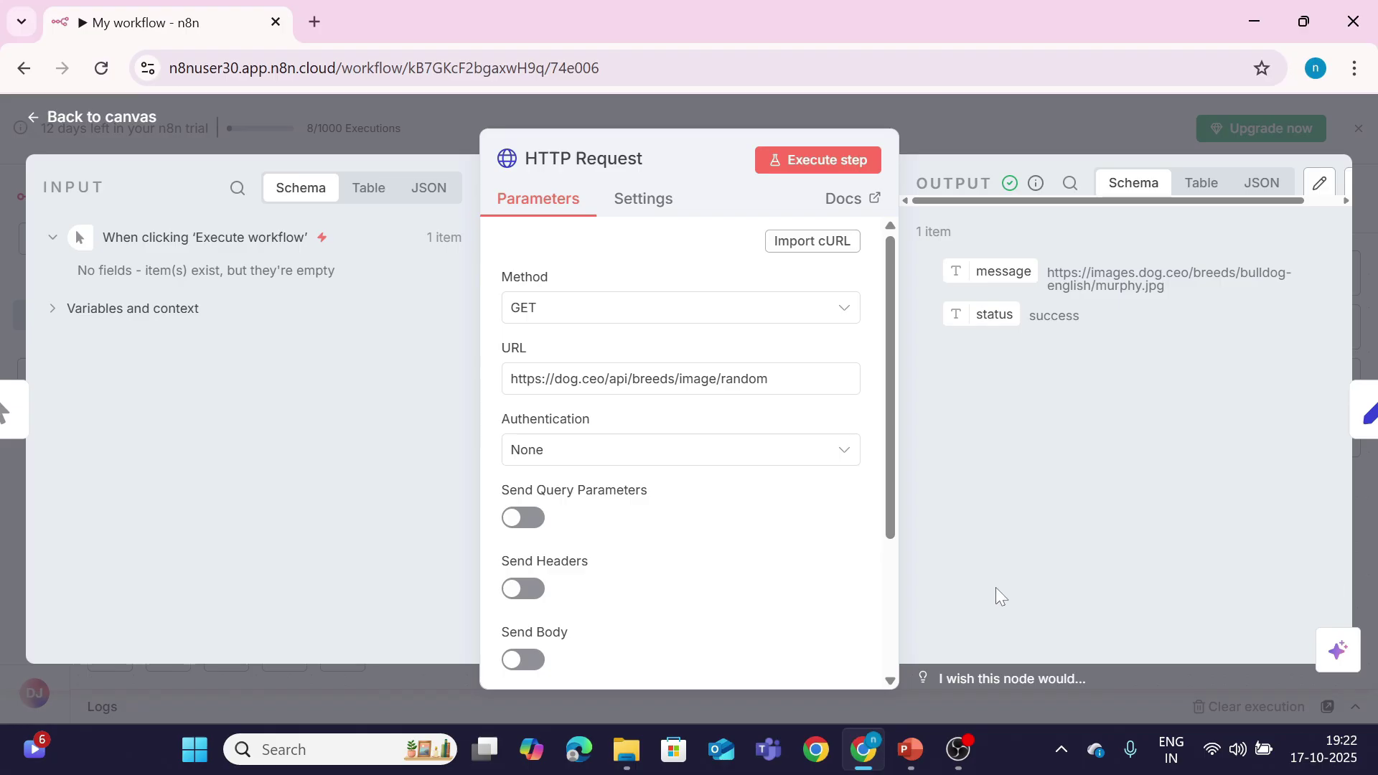
Step: Misspell the URL as 'bfeeds' and run it with Retry On Fail at 3 tries, 1000 ms apart
click(644, 378)
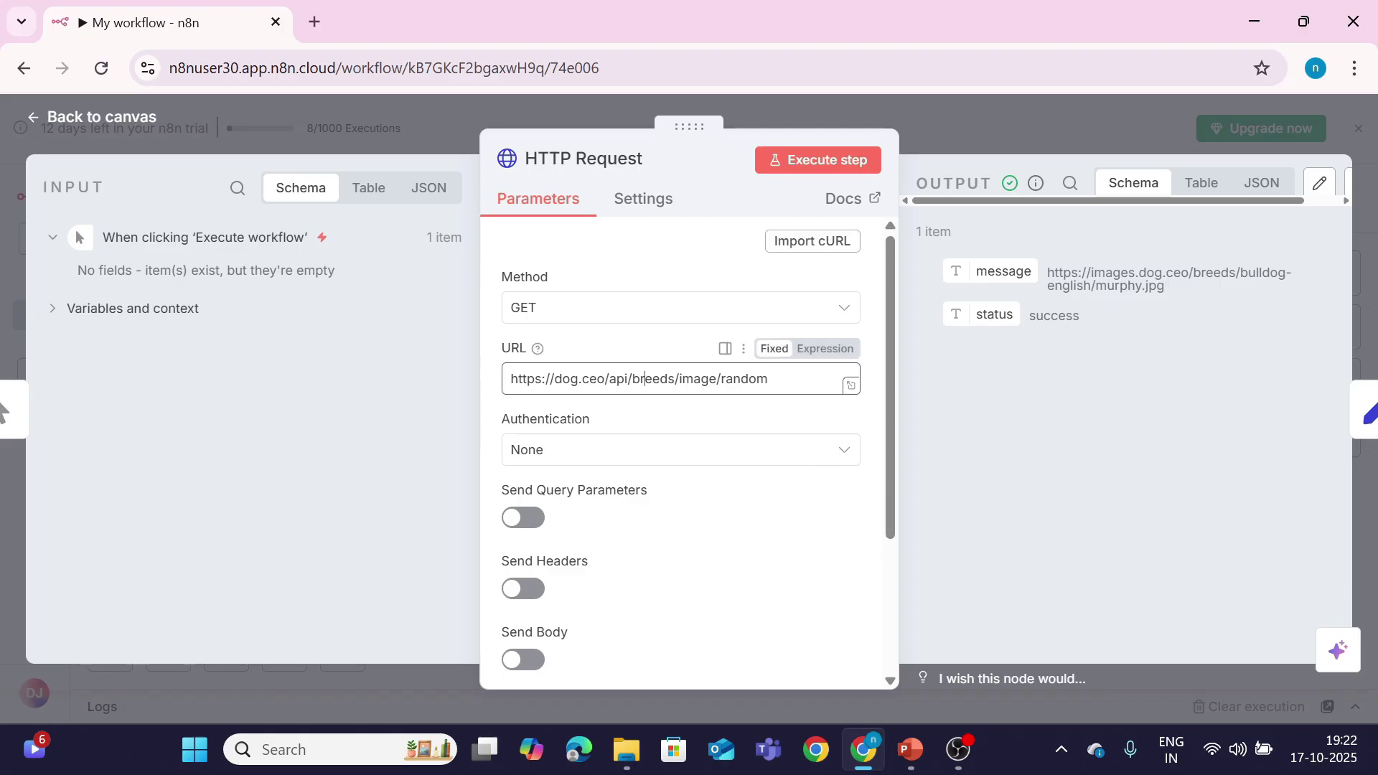
key(BackSpace)
text(f)
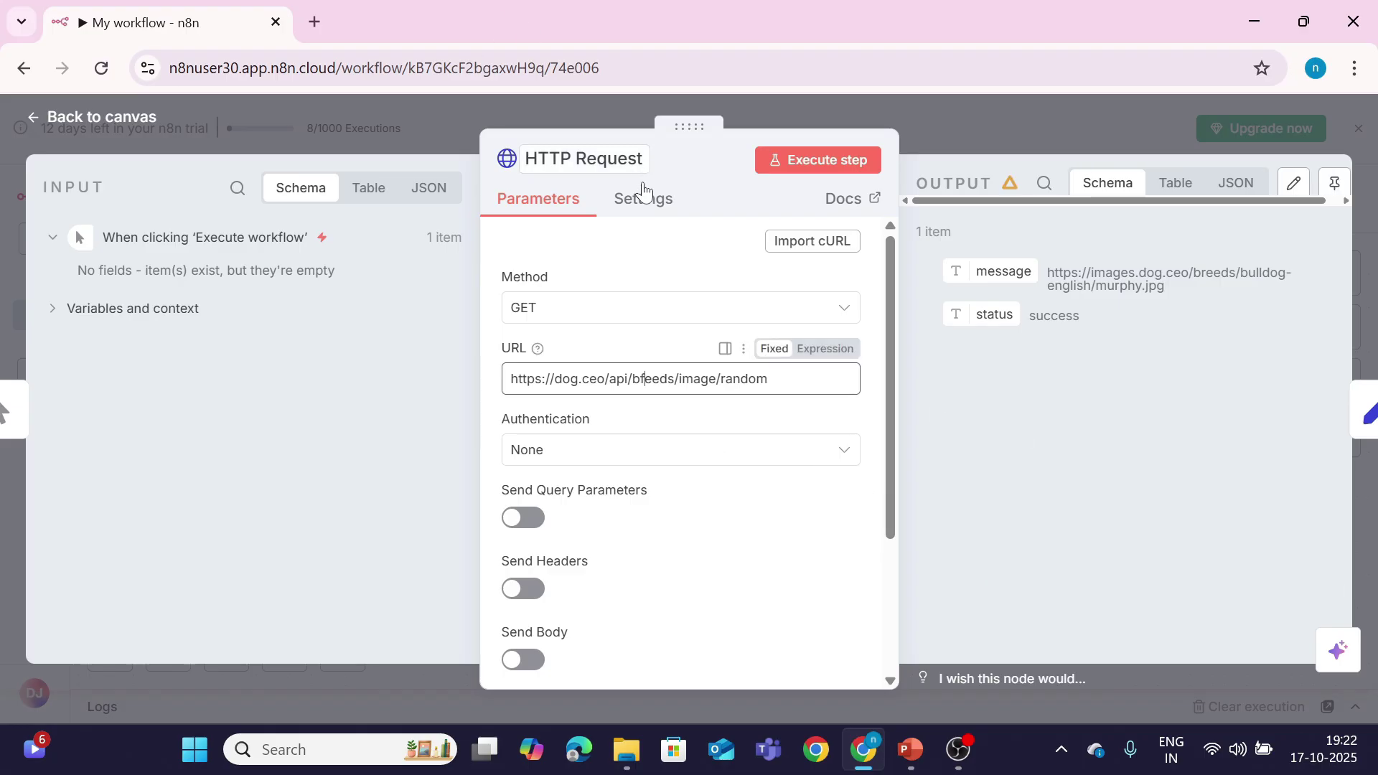
click(641, 199)
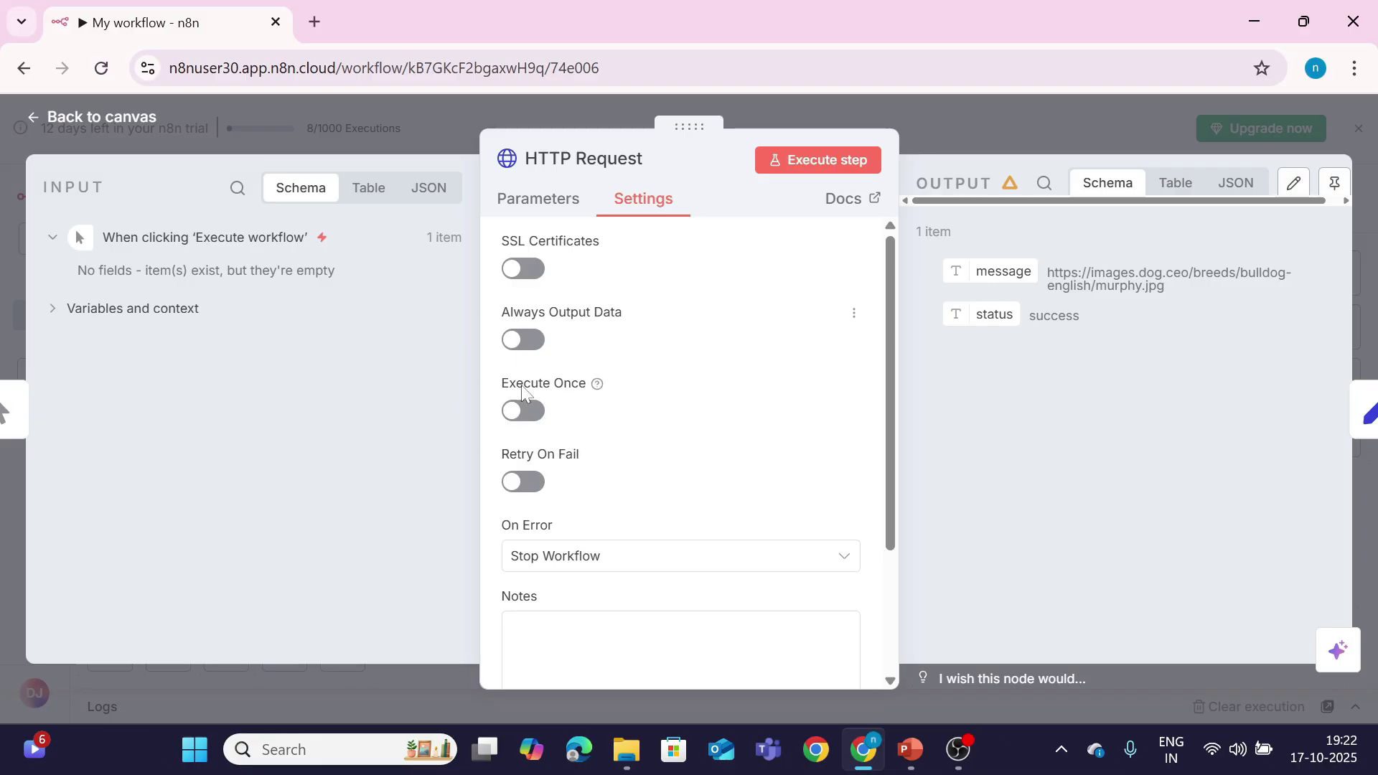
click(523, 483)
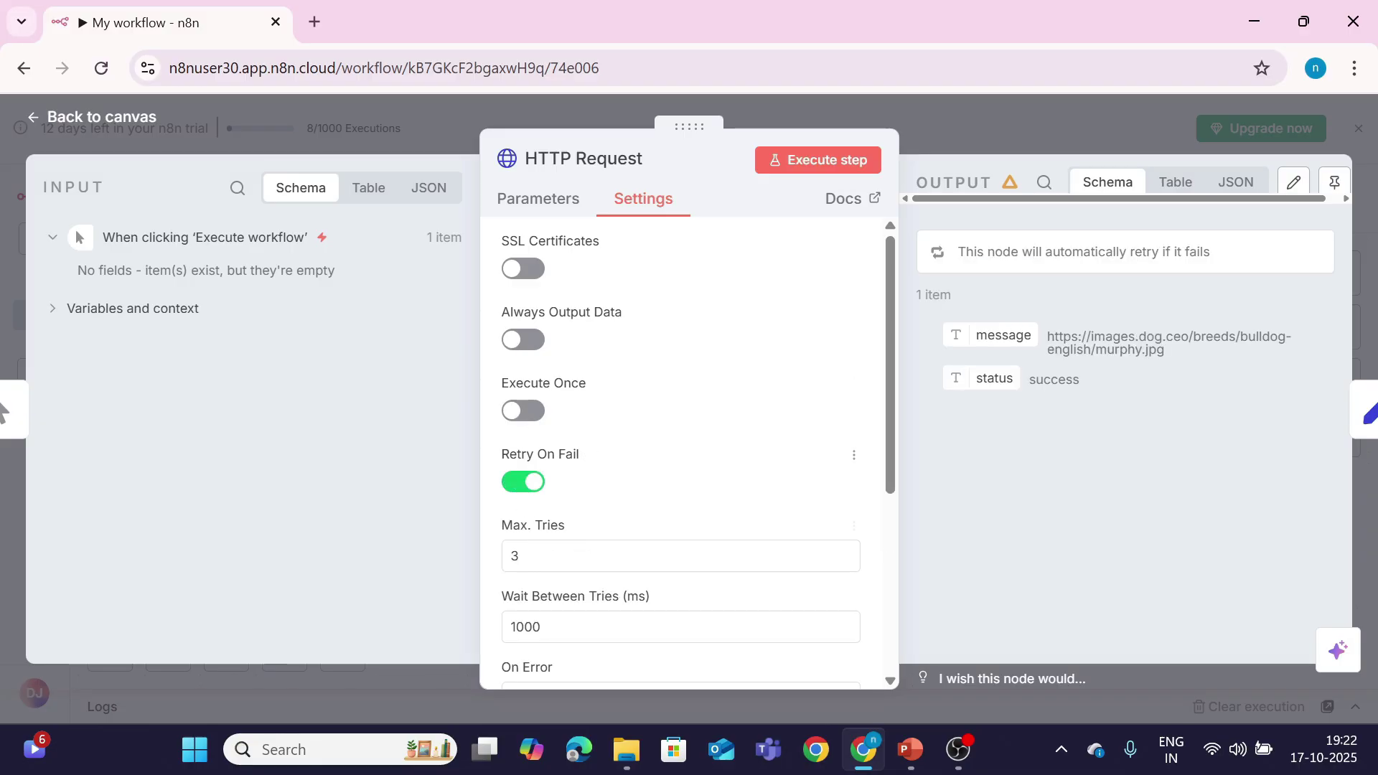
click(695, 556)
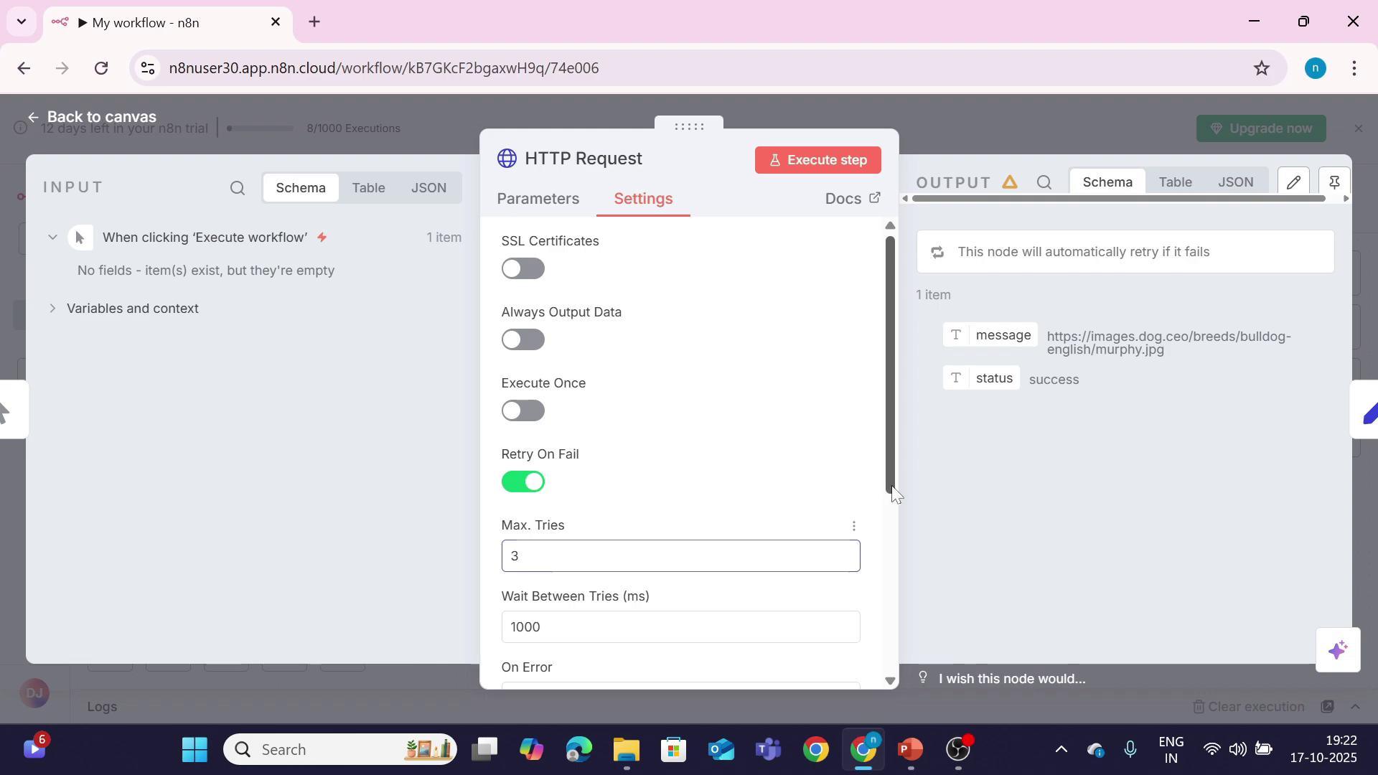
drag(891, 485, 898, 511)
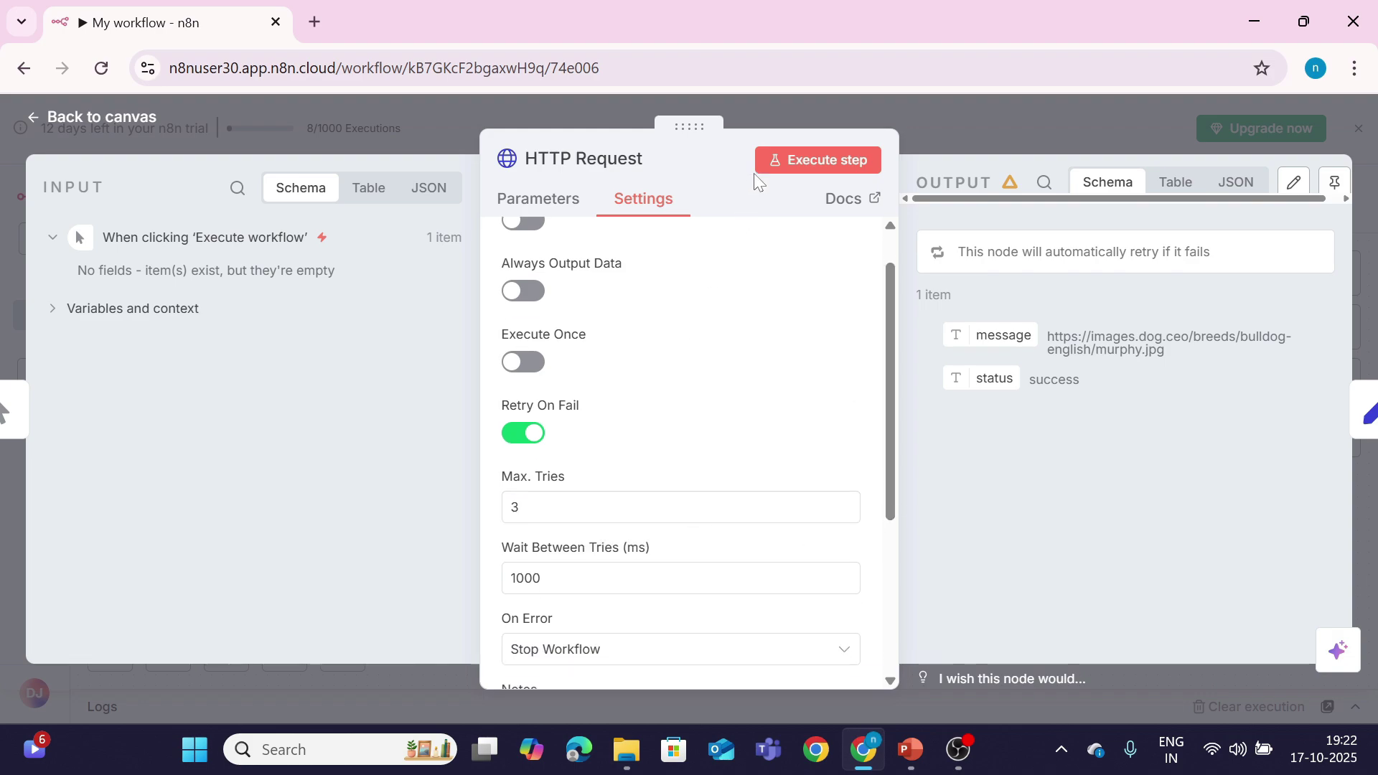
click(783, 167)
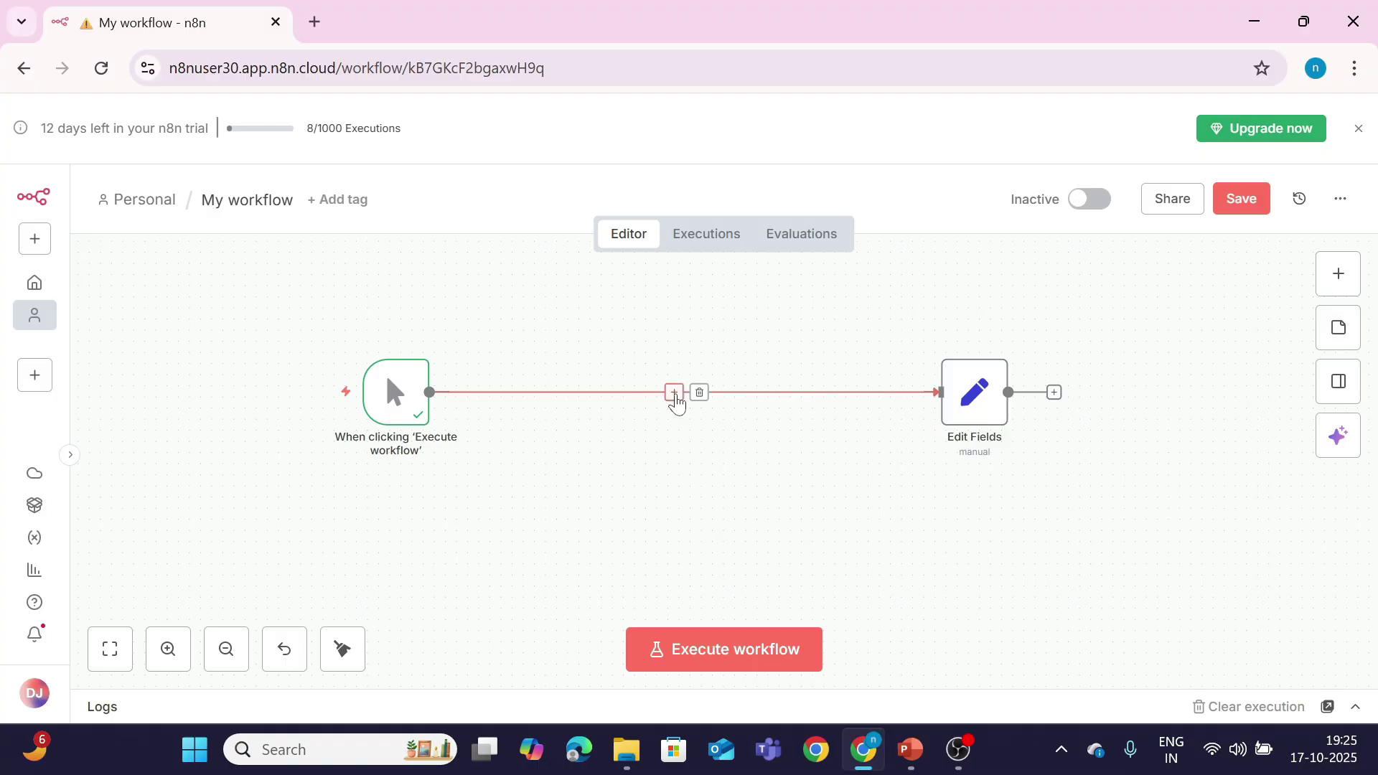
Step: Insert another HTTP Request before Edit Fields with the dog.ceo random image URL and run it
click(675, 393)
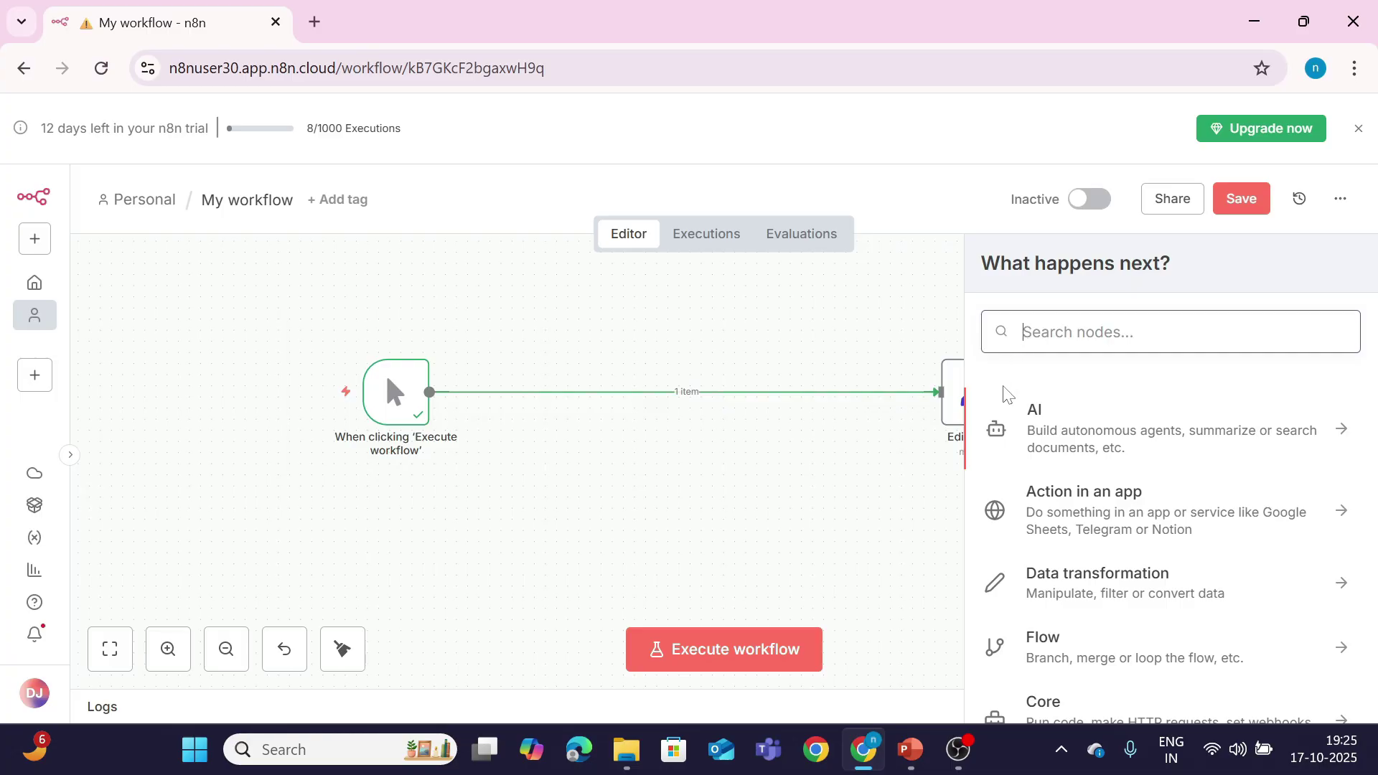
text(http)
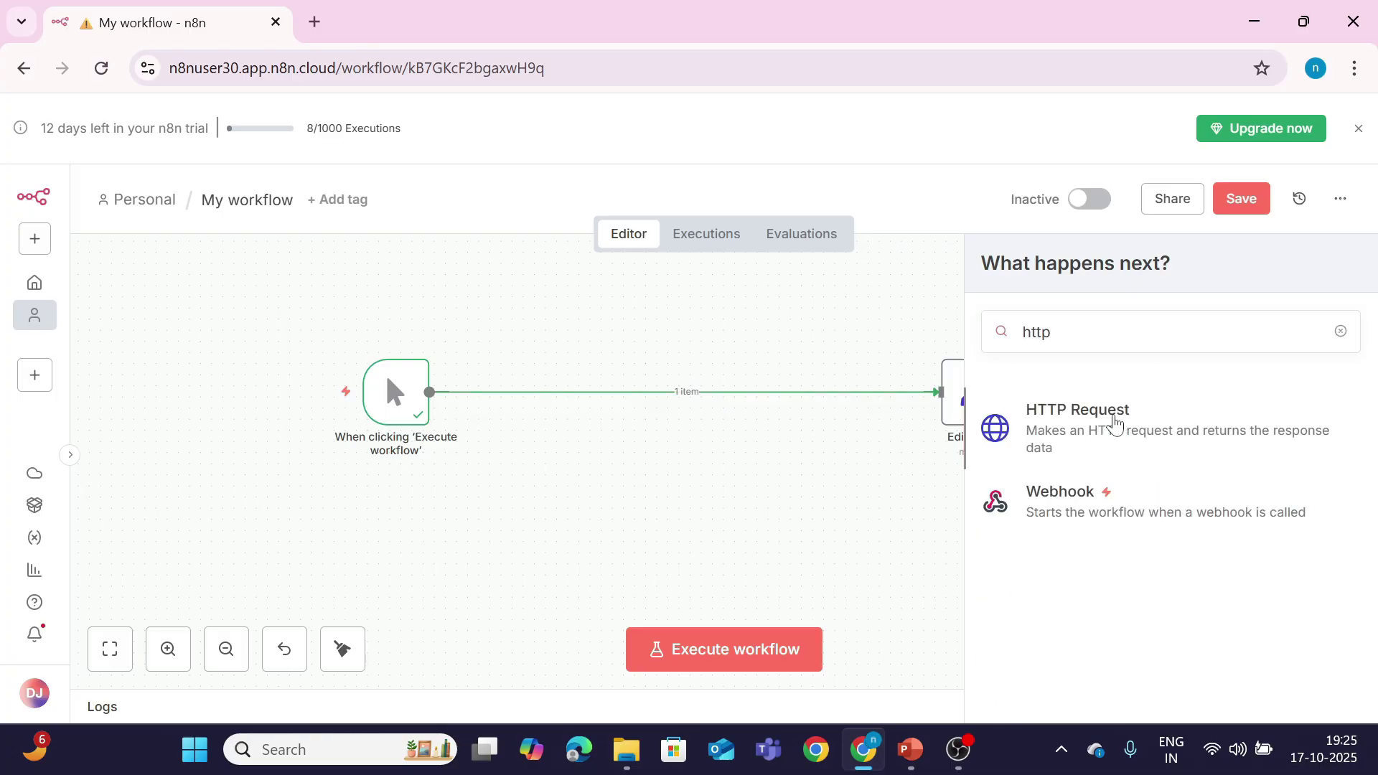
click(1120, 430)
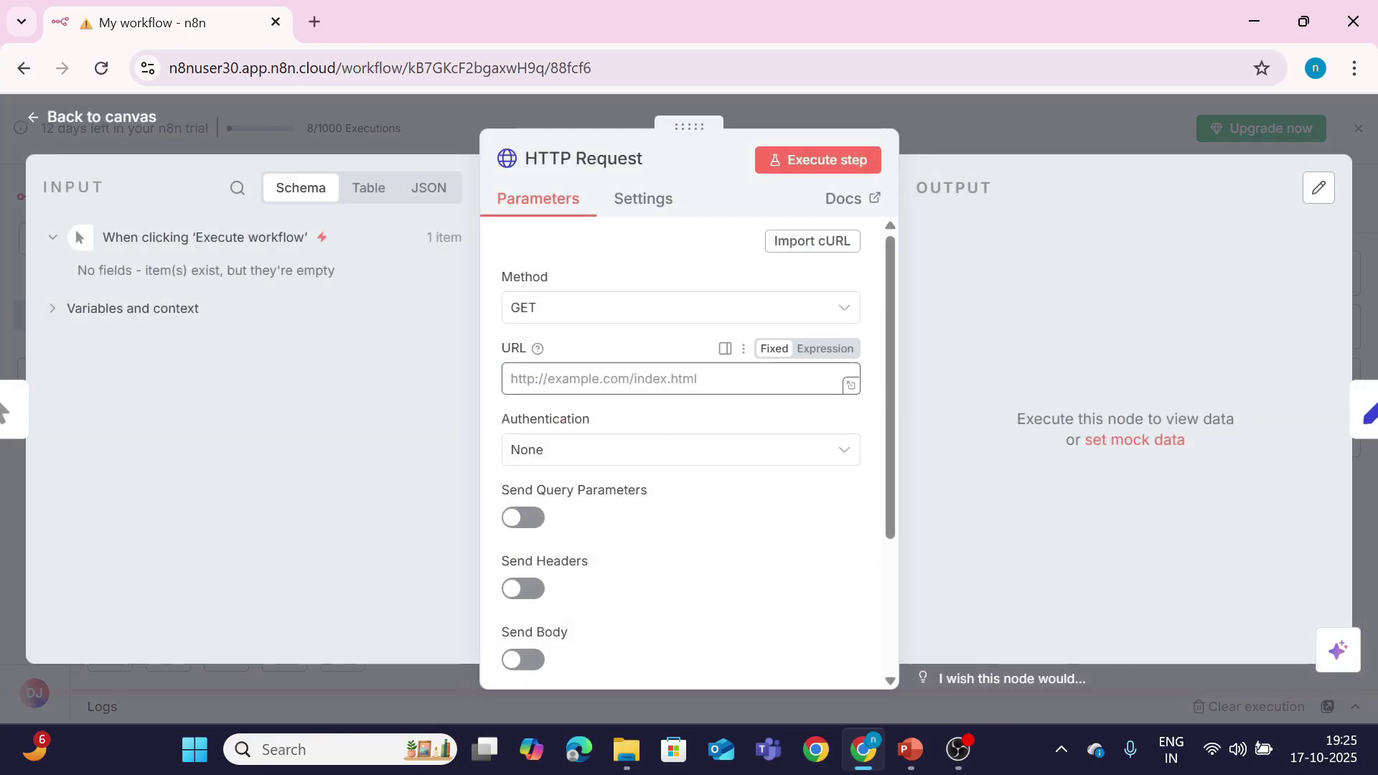
text(https://dog.ceo/api/breeds/images/random)
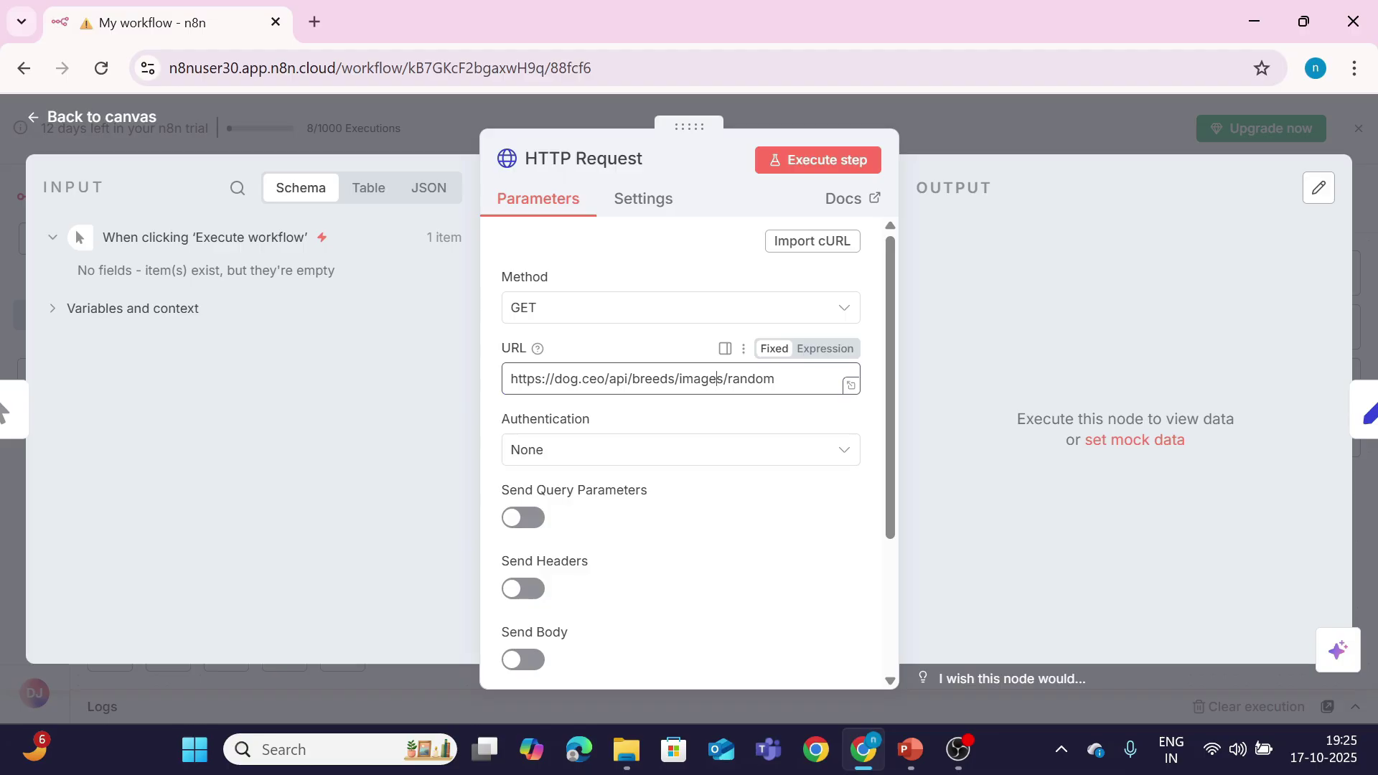
key(BackSpace)
click(811, 161)
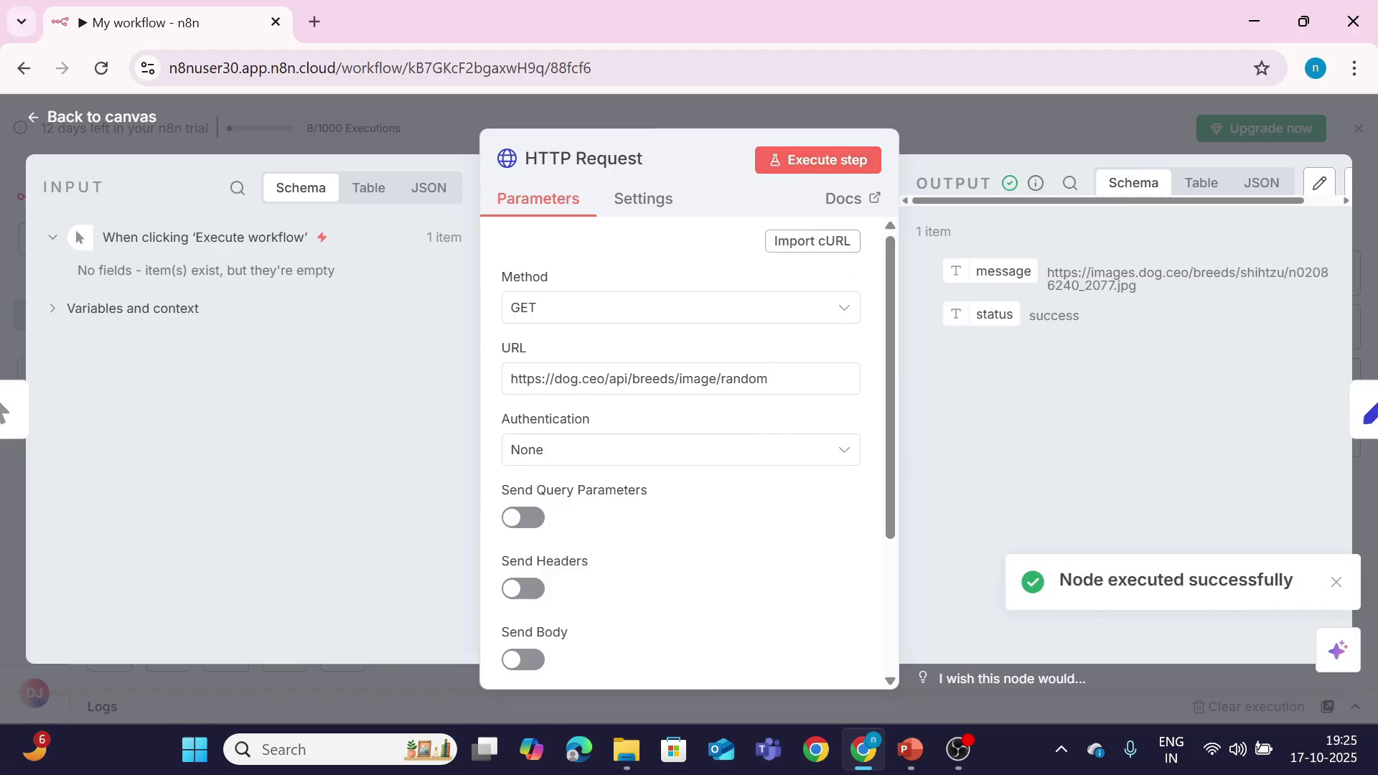
click(1335, 585)
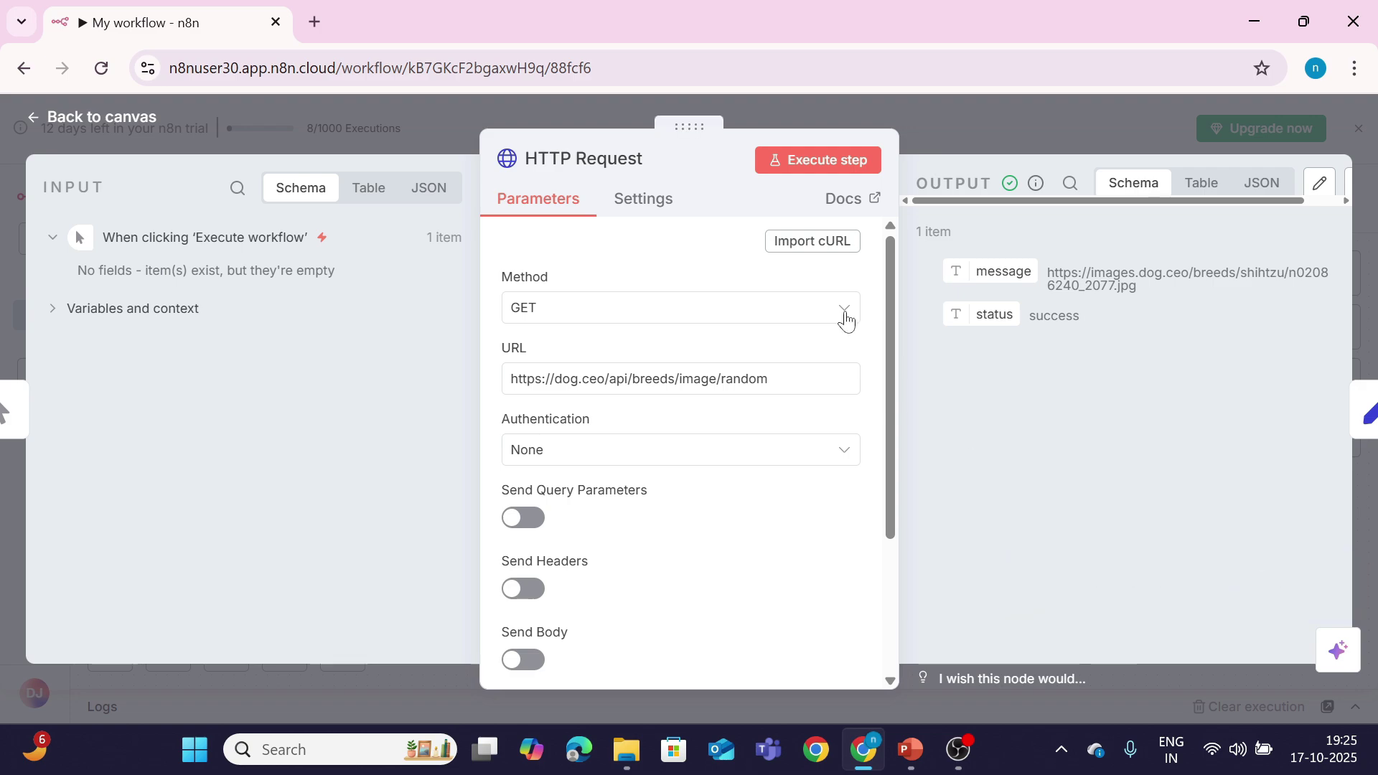
Step: Set On Error to Continue, break the URL, and confirm the node outputs a 404 error item
click(643, 208)
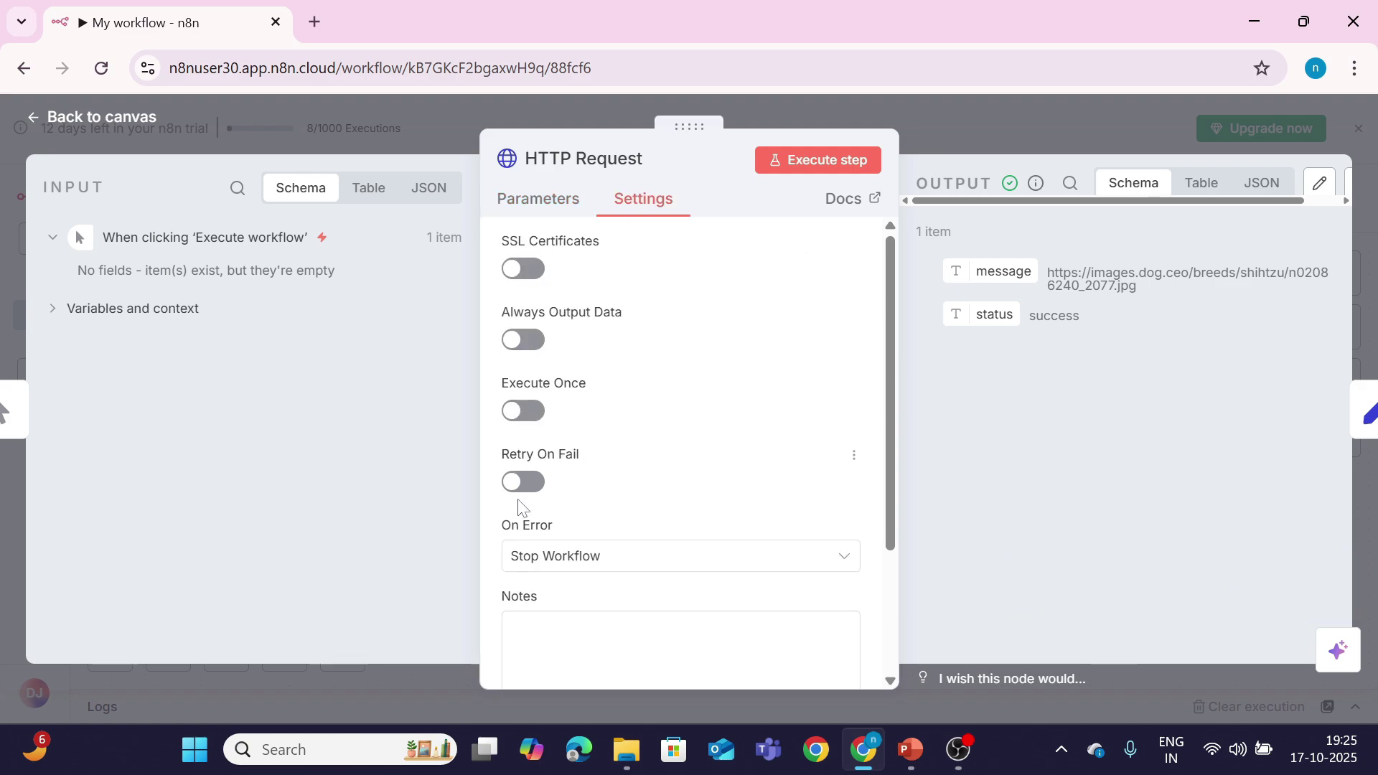
click(540, 560)
click(541, 448)
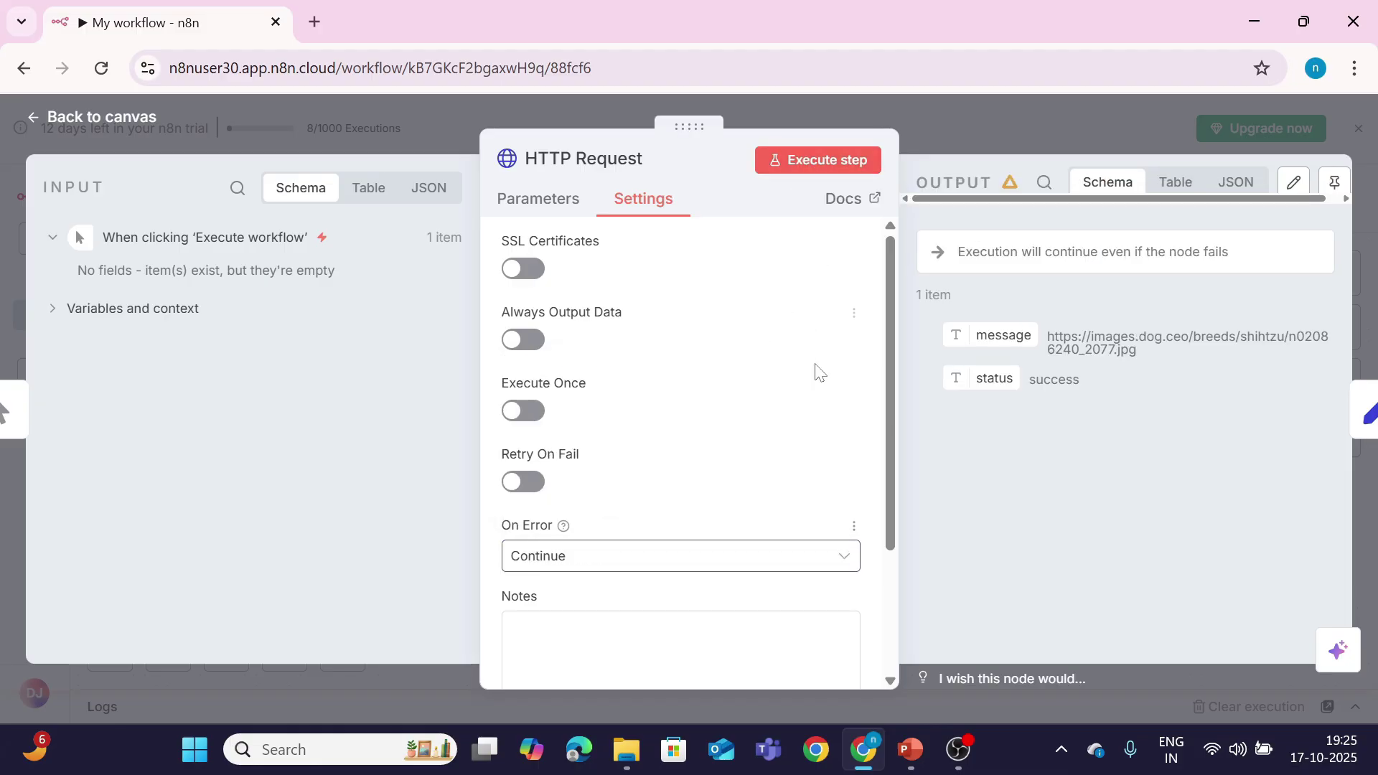
click(556, 202)
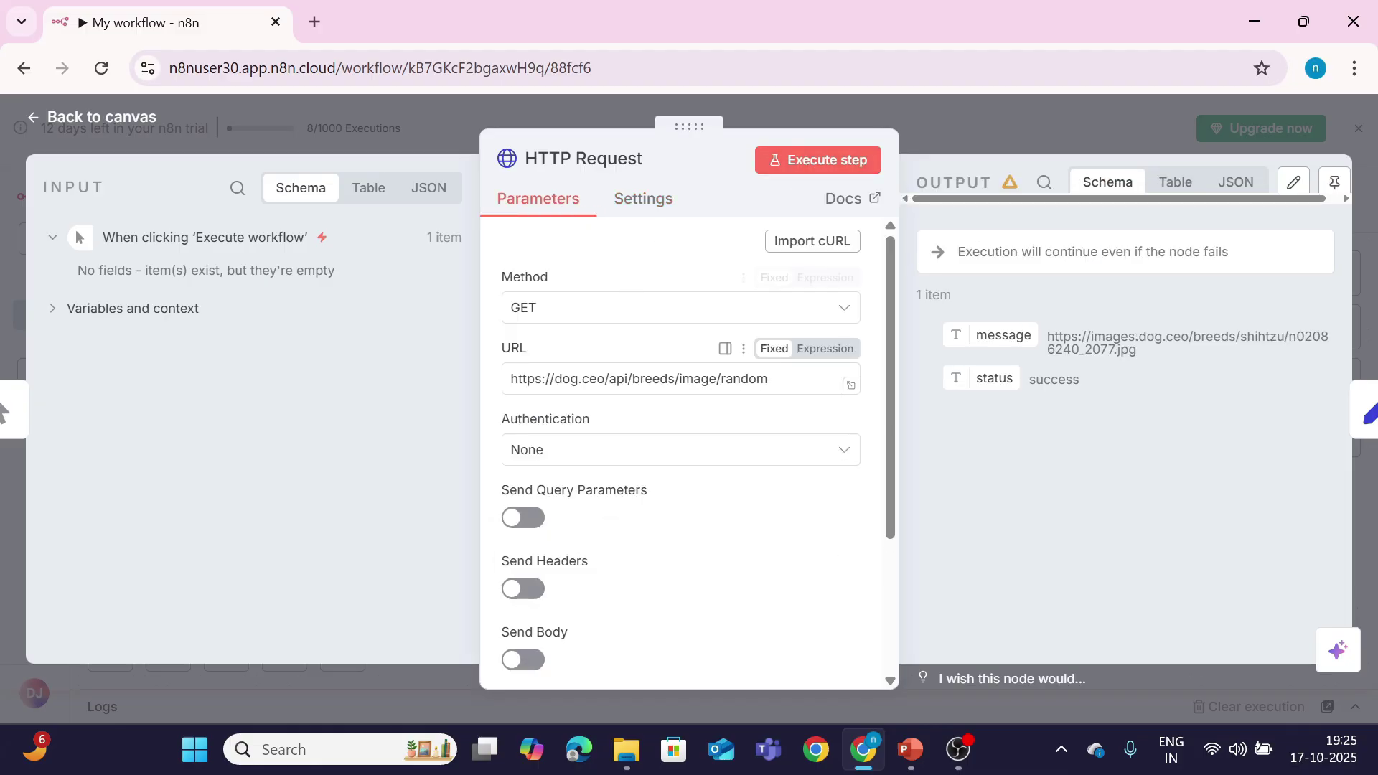
click(790, 379)
key(Left)
key(Left)
key(Left)
key(Left)
key(Left)
key(Left)
key(Left)
key(Left)
key(Left)
key(Left)
key(Left)
key(Left)
key(Left)
key(Left)
key(Left)
key(Left)
key(Left)
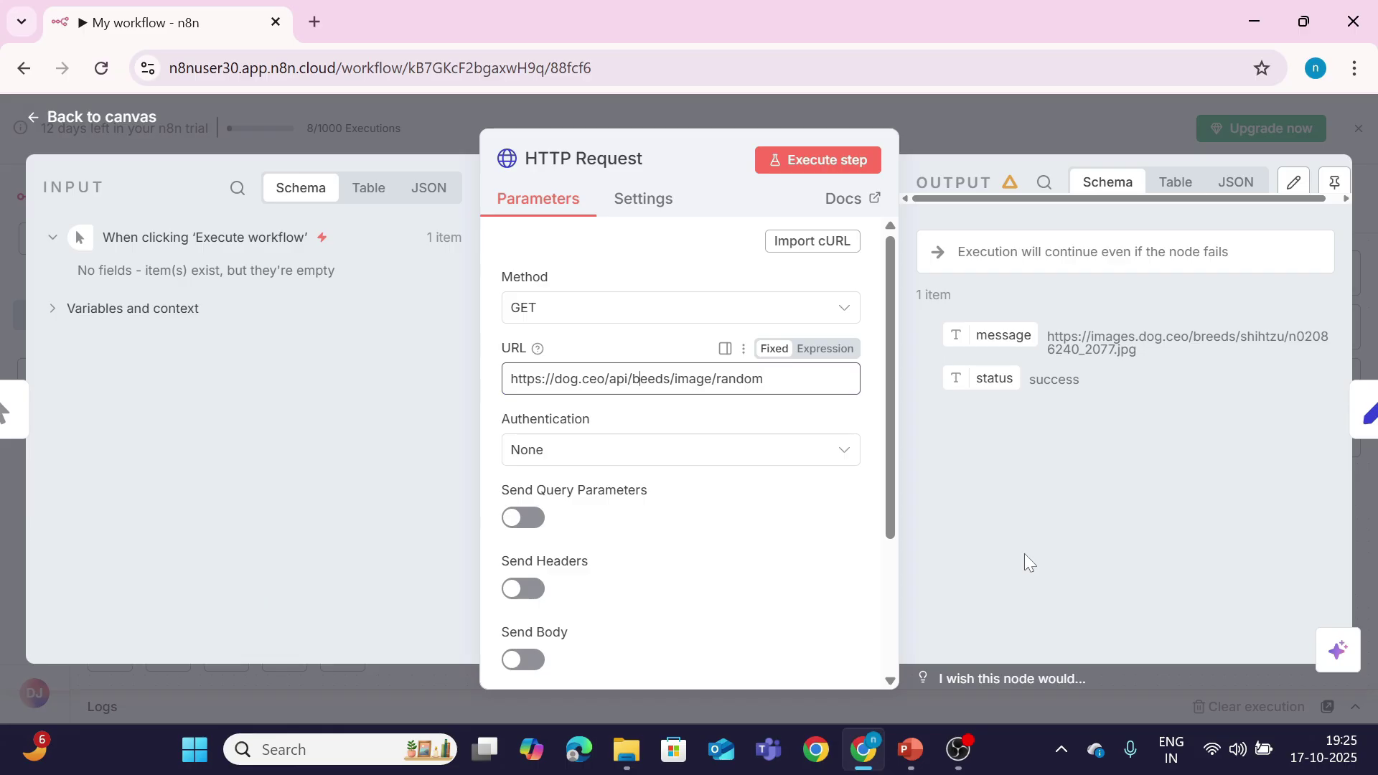
click(846, 148)
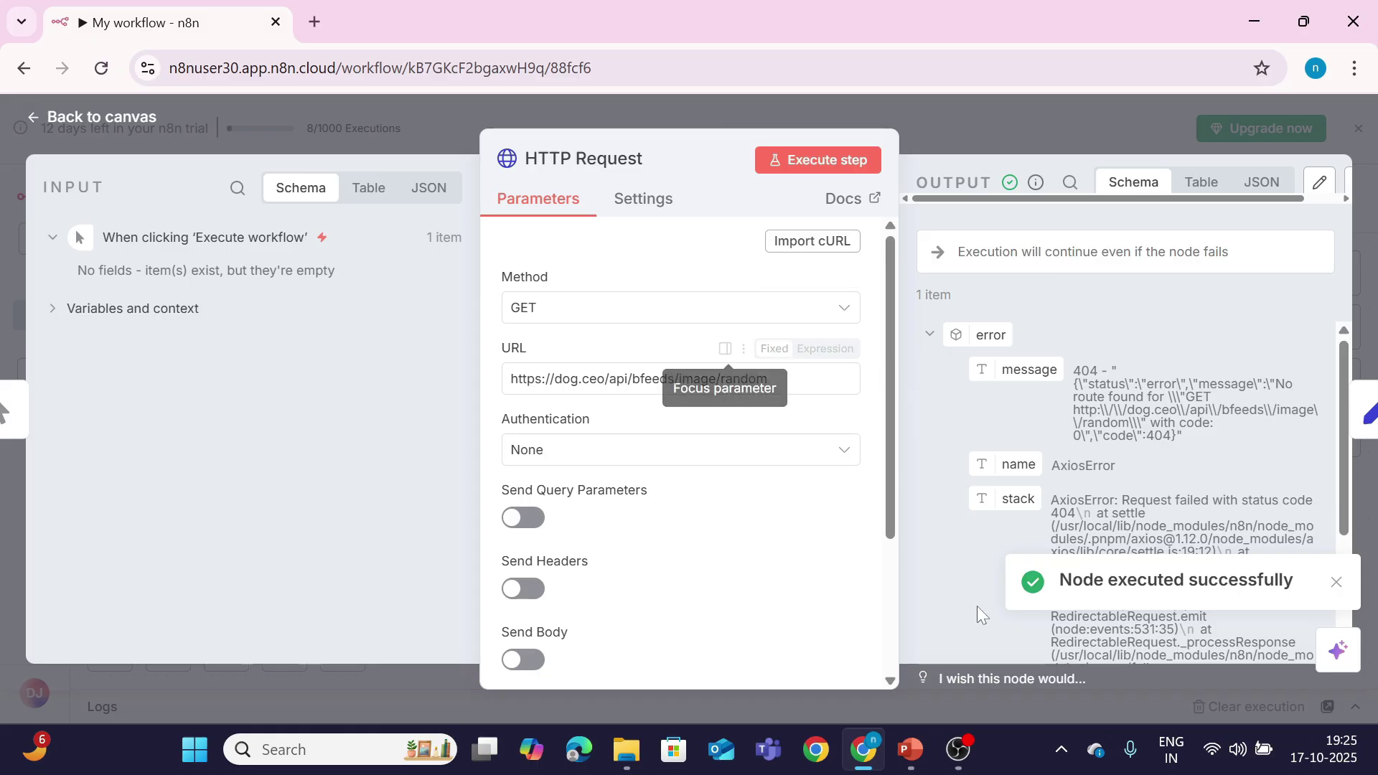
click(104, 119)
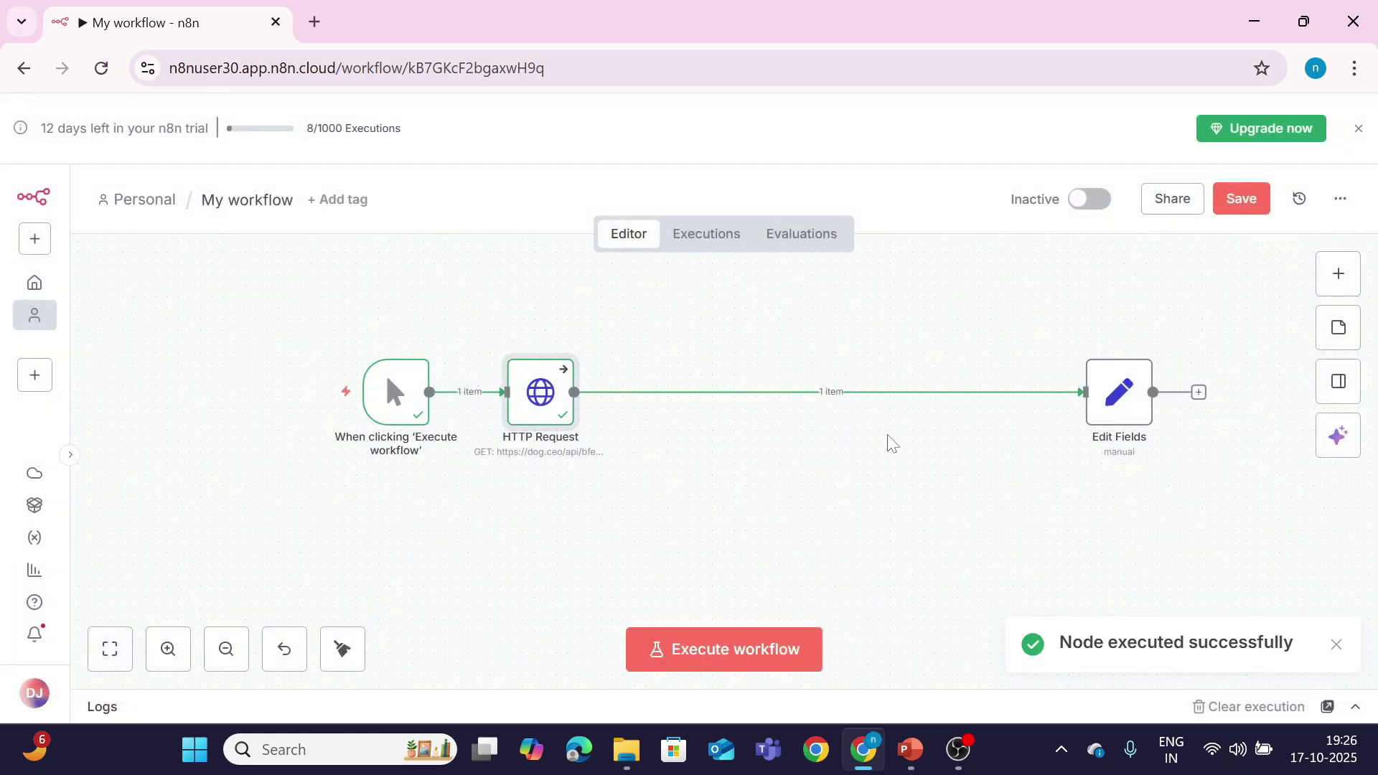
Step: Execute the whole workflow with the erroring HTTP Request continuing to Edit Fields
click(786, 645)
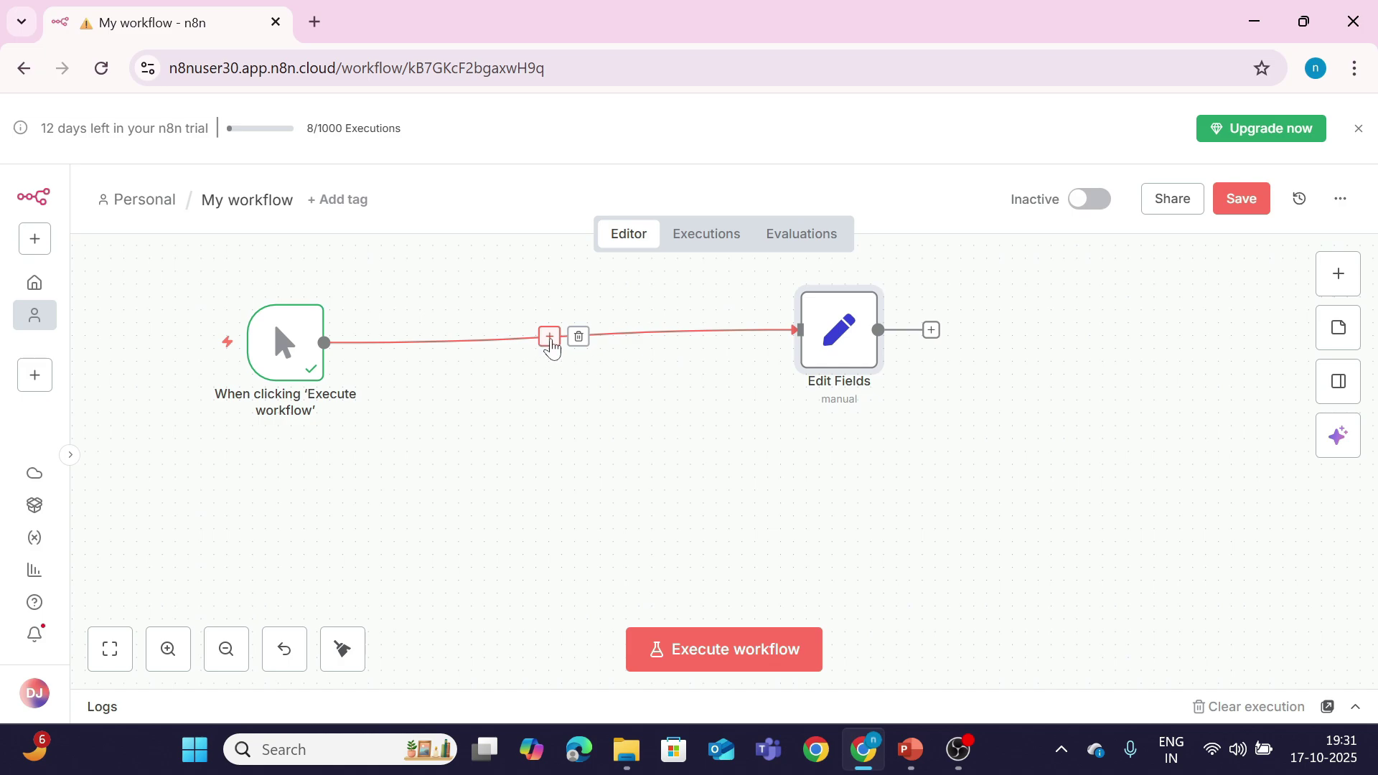
click(550, 337)
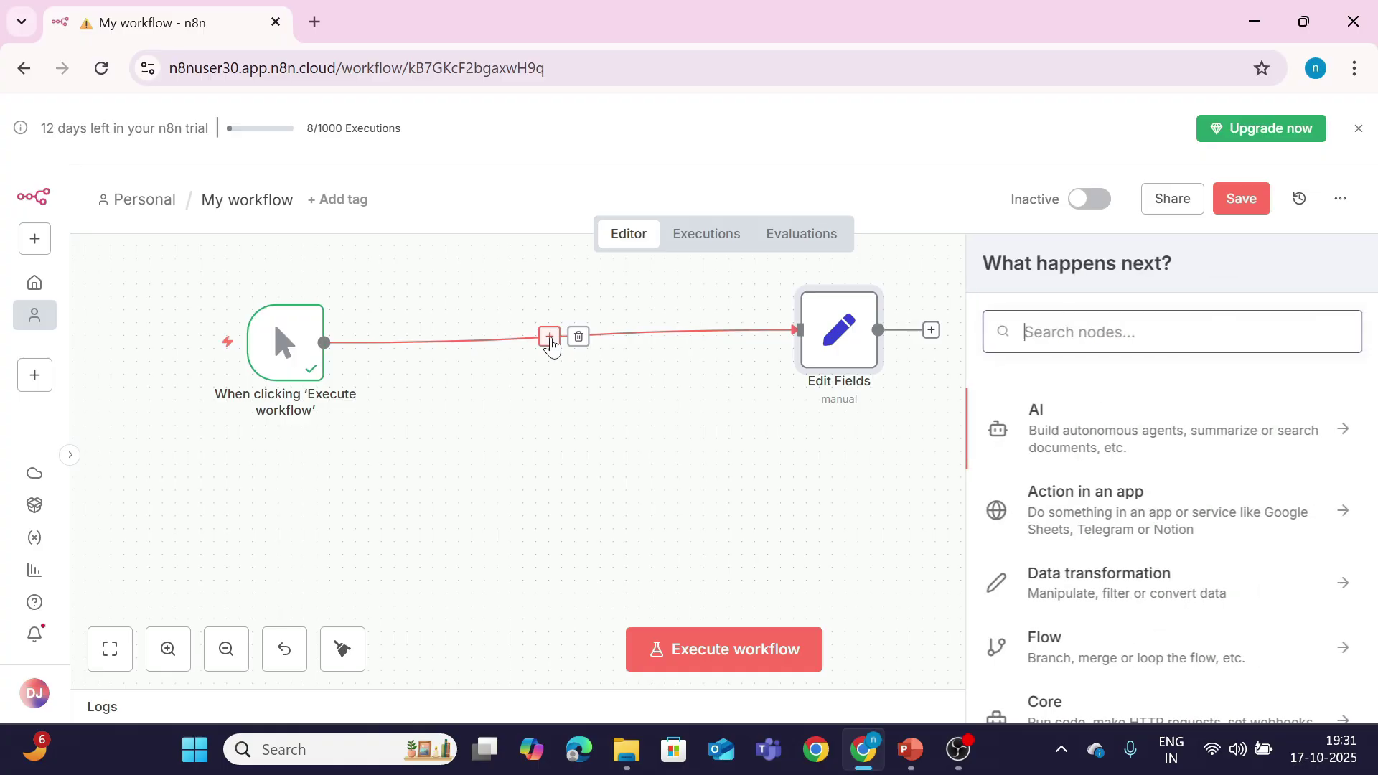
text(ht)
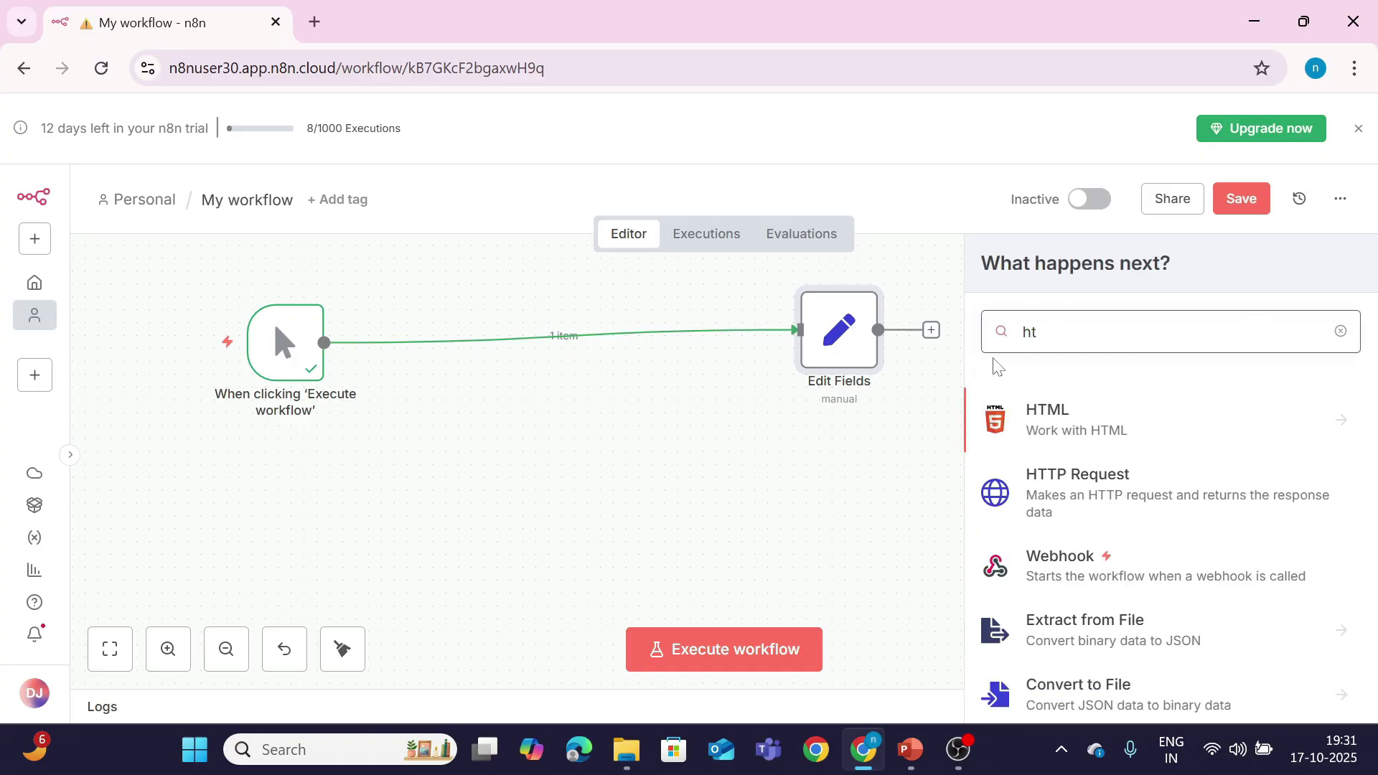
click(1059, 482)
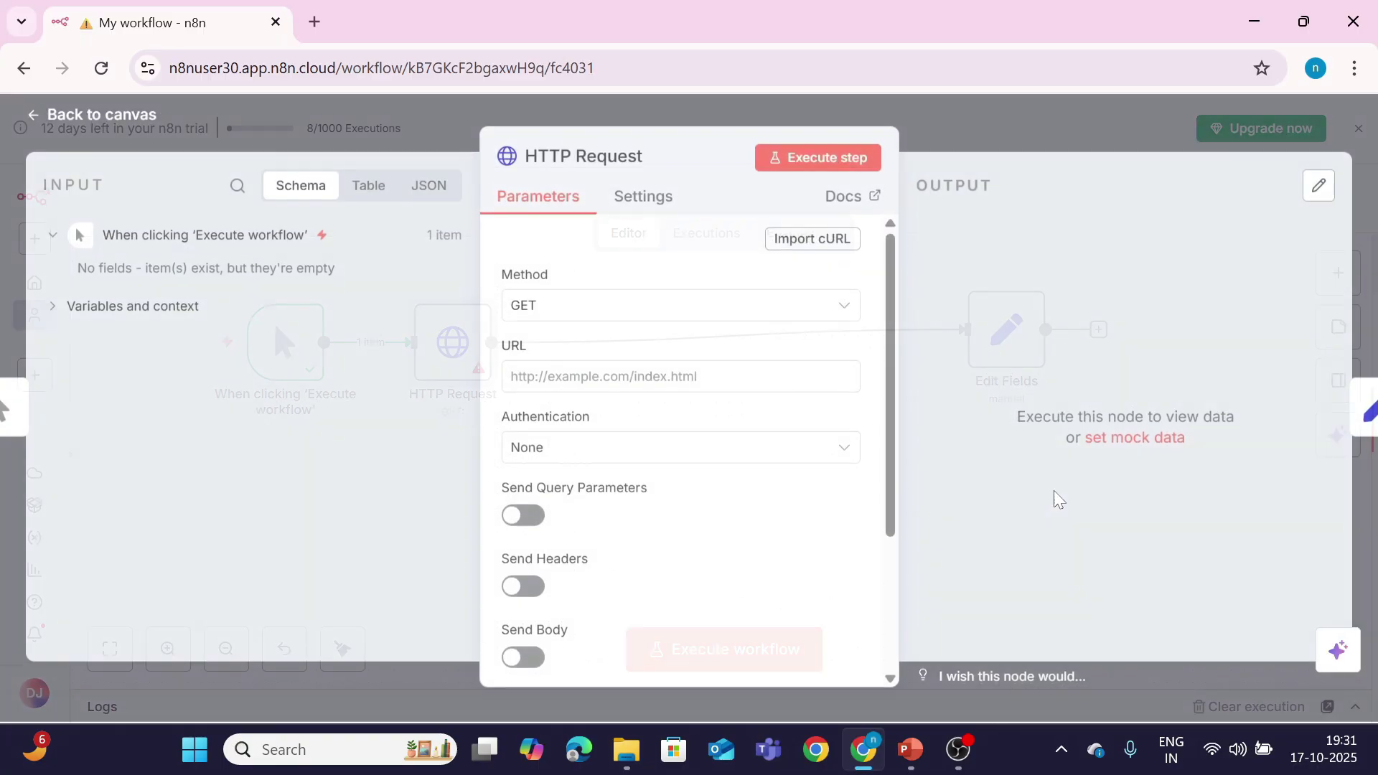
click(603, 379)
text(https://dog.ceo/api/breeds/image/random)
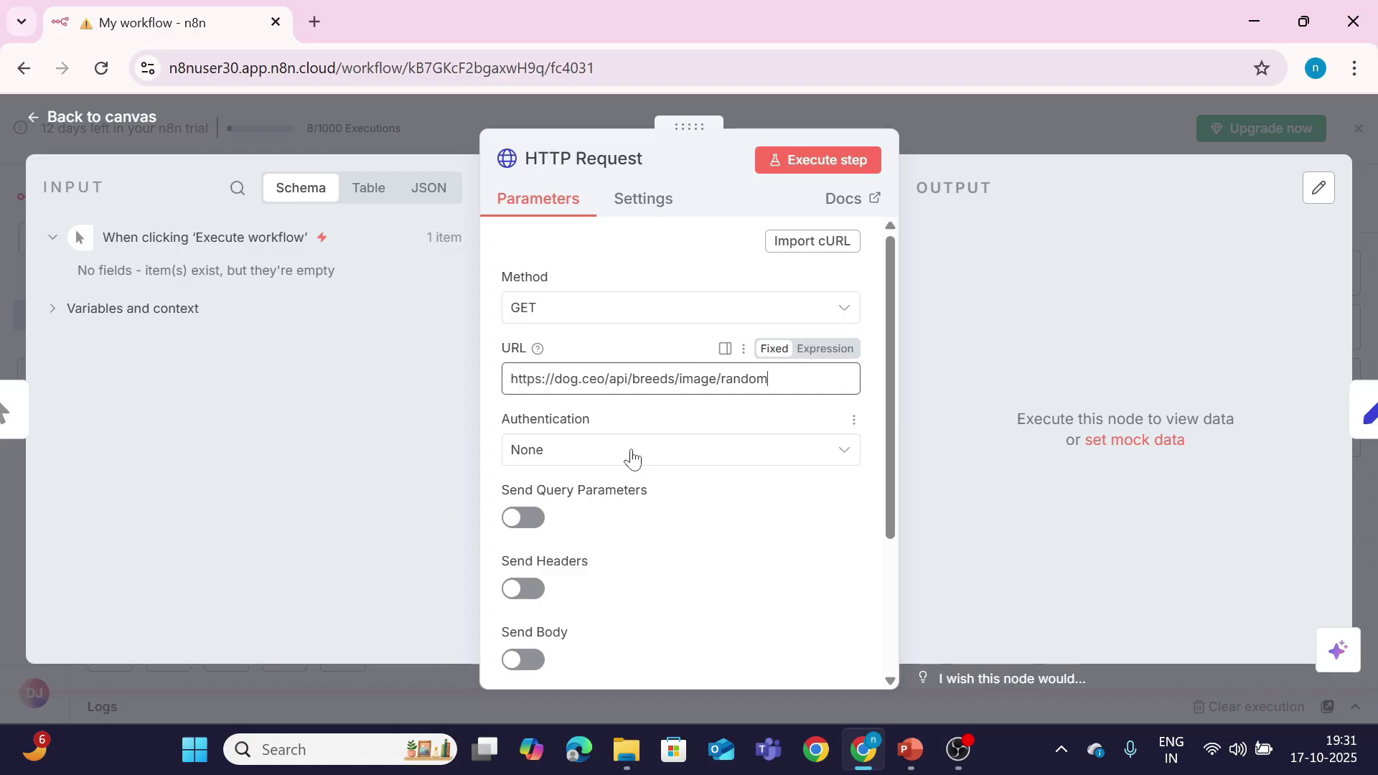
click(818, 165)
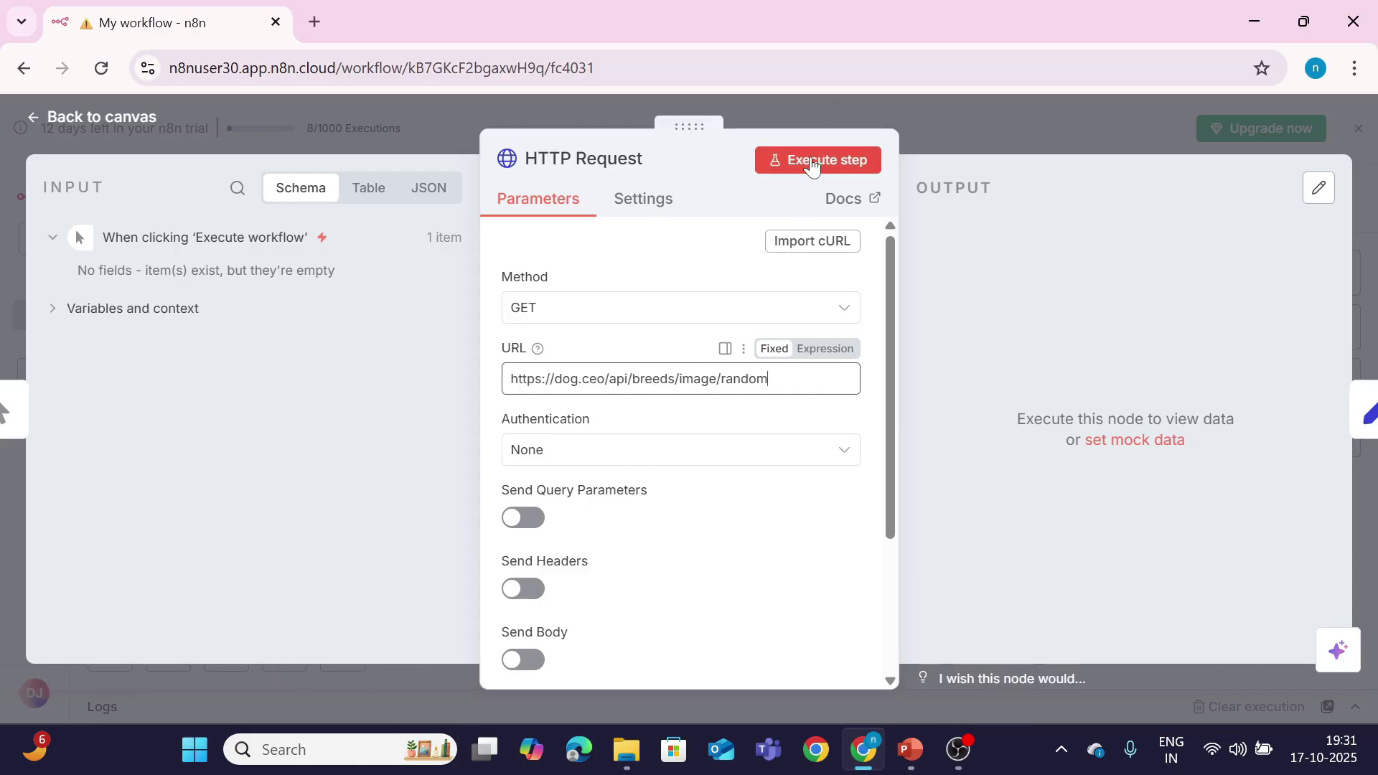
click(107, 119)
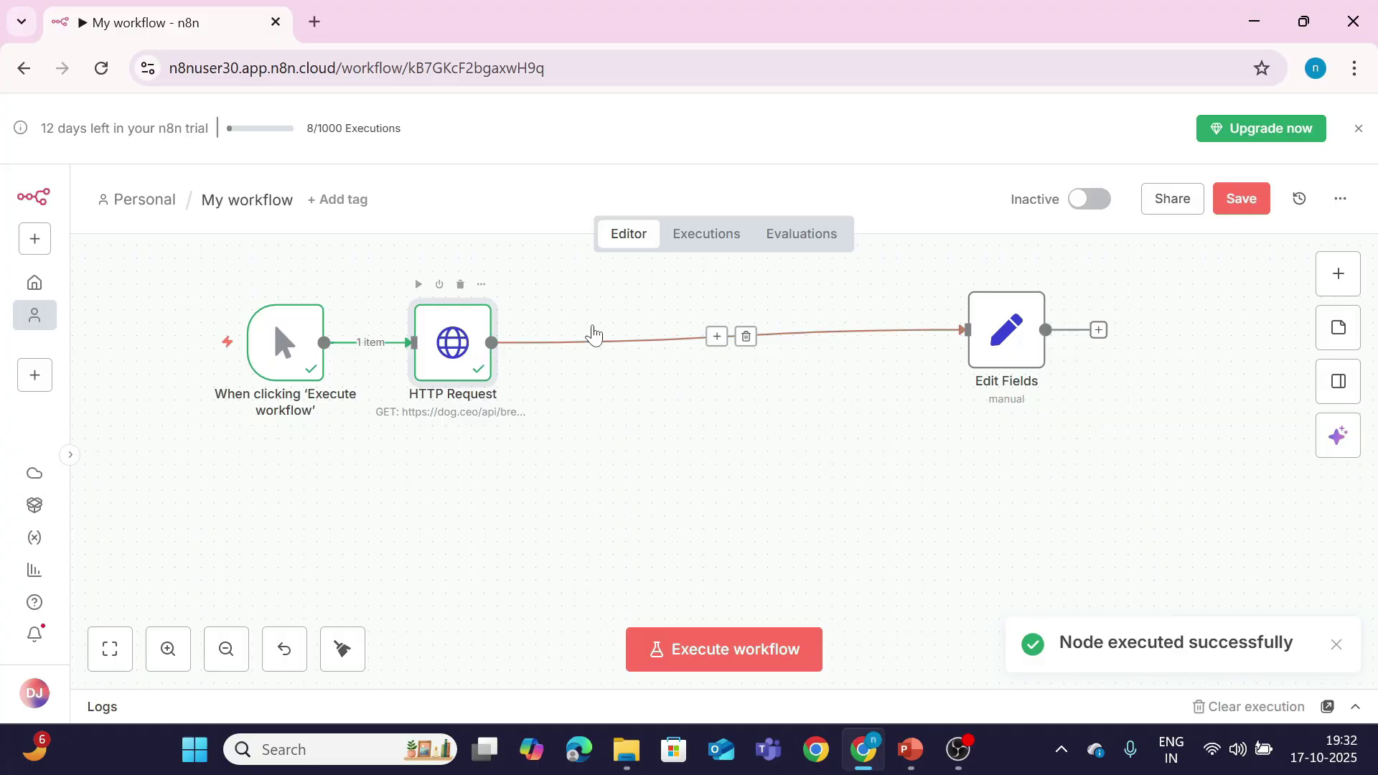
Step: Tidy Edit Fields' position and add a Gmail node from the HTTP Request's output
drag(990, 337, 810, 298)
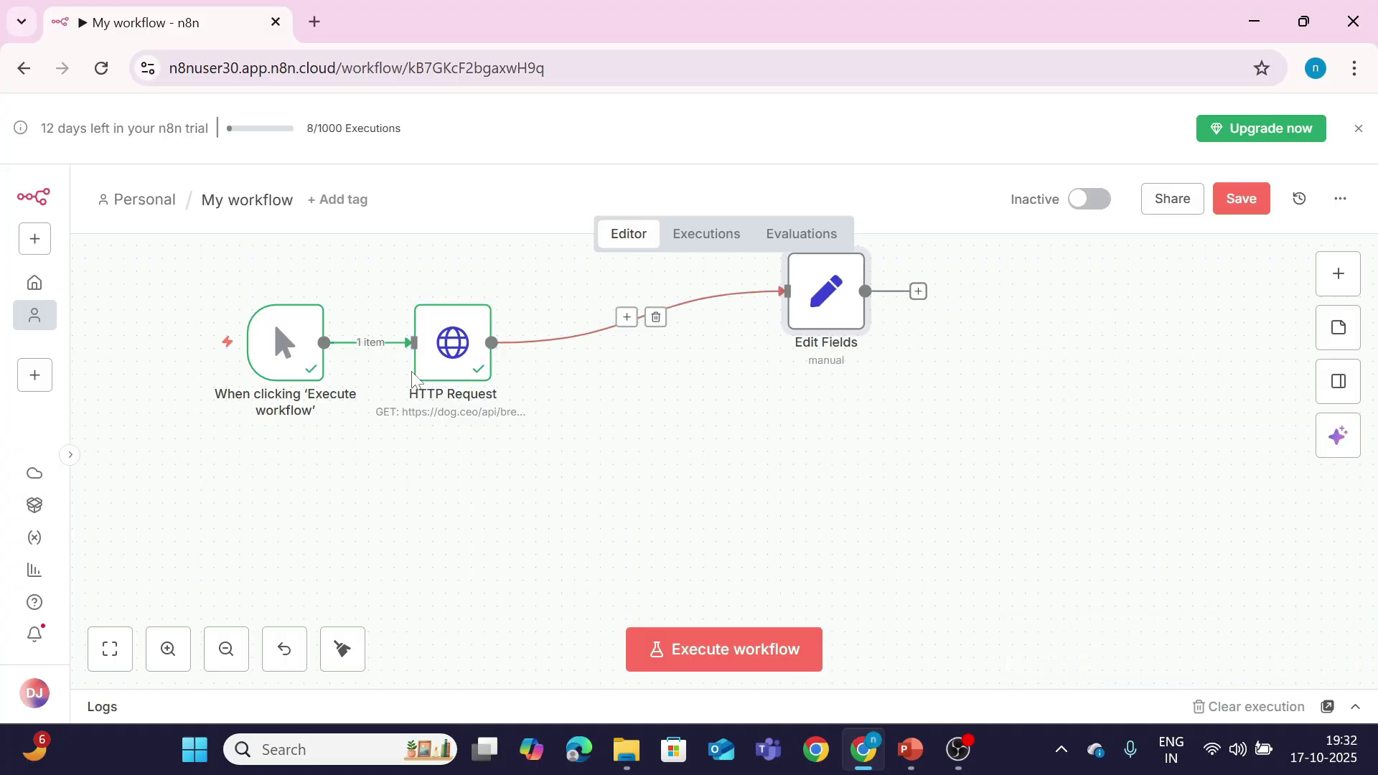
drag(494, 345, 793, 485)
scroll(769, 475, up, 5)
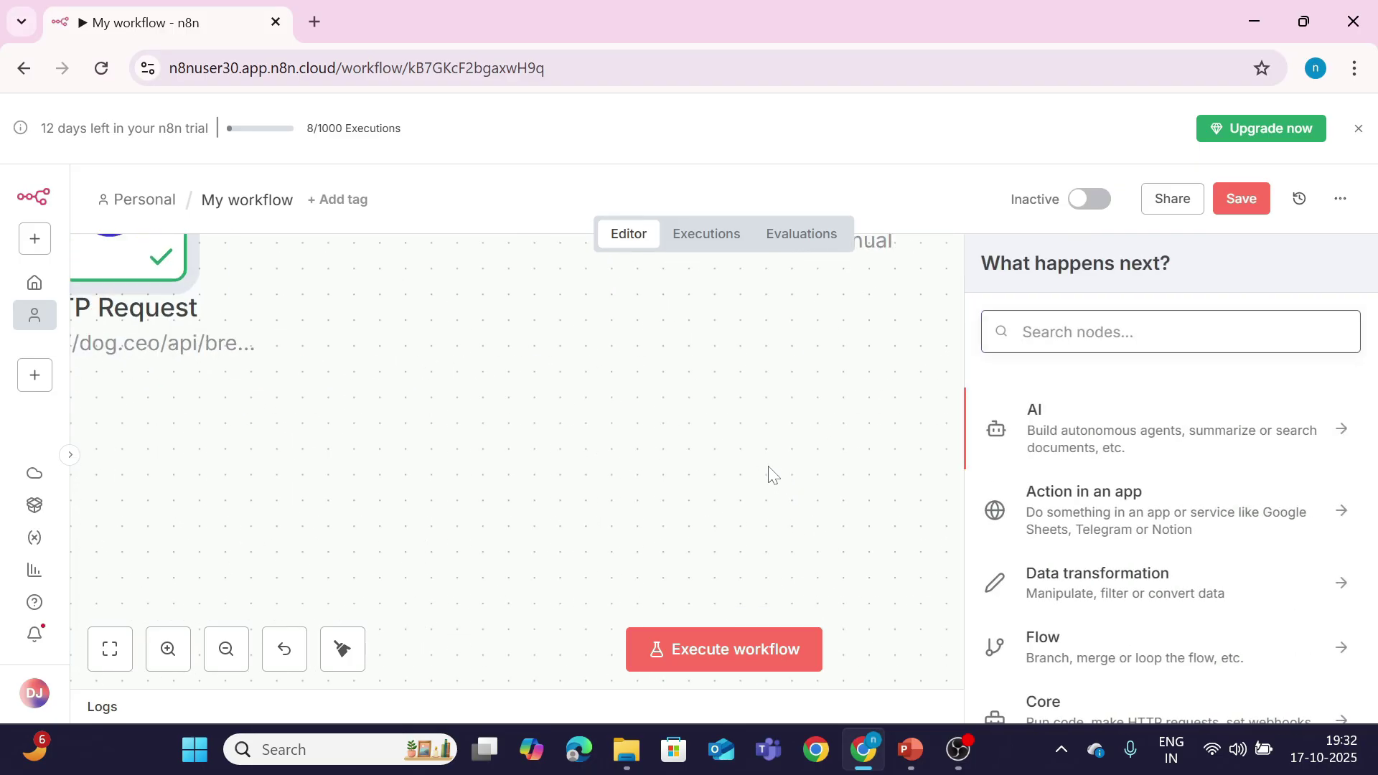
click(1132, 346)
text(gm)
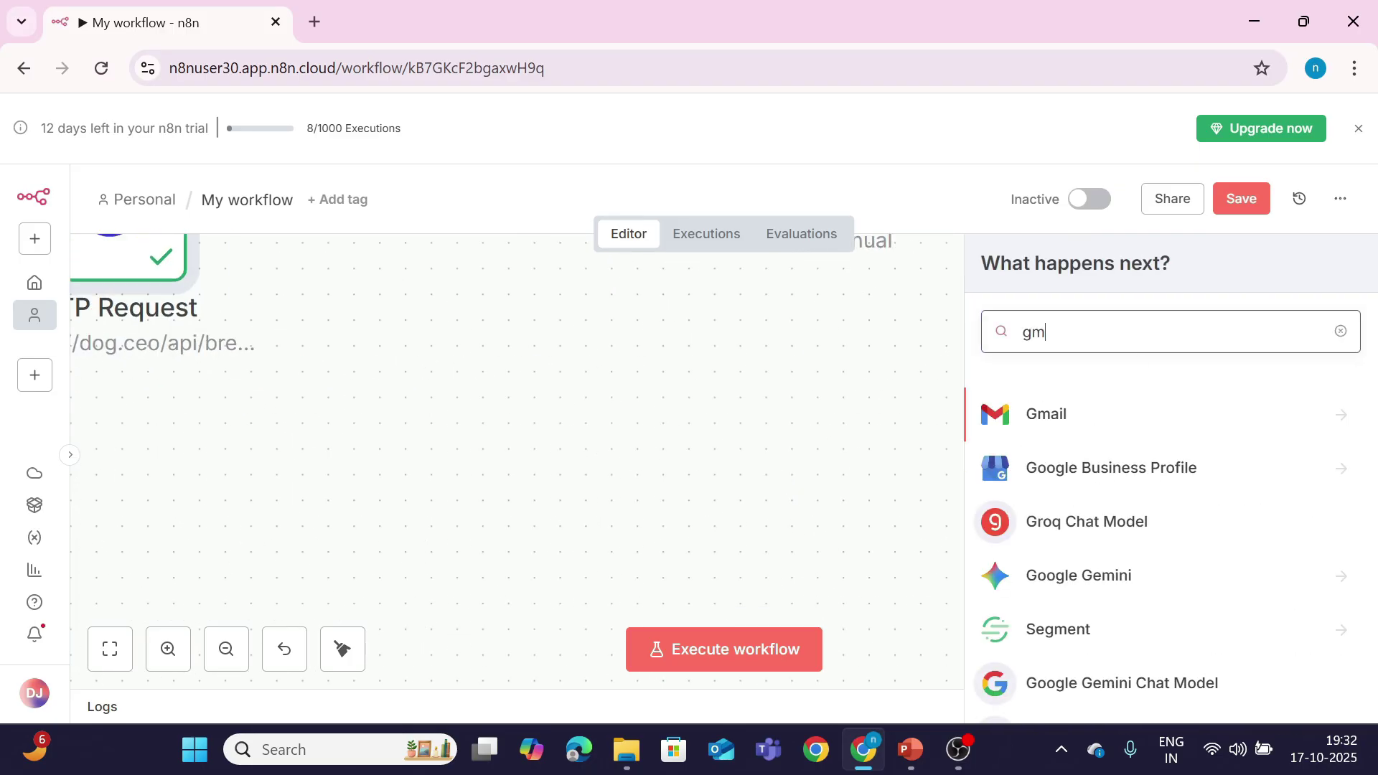
click(1128, 425)
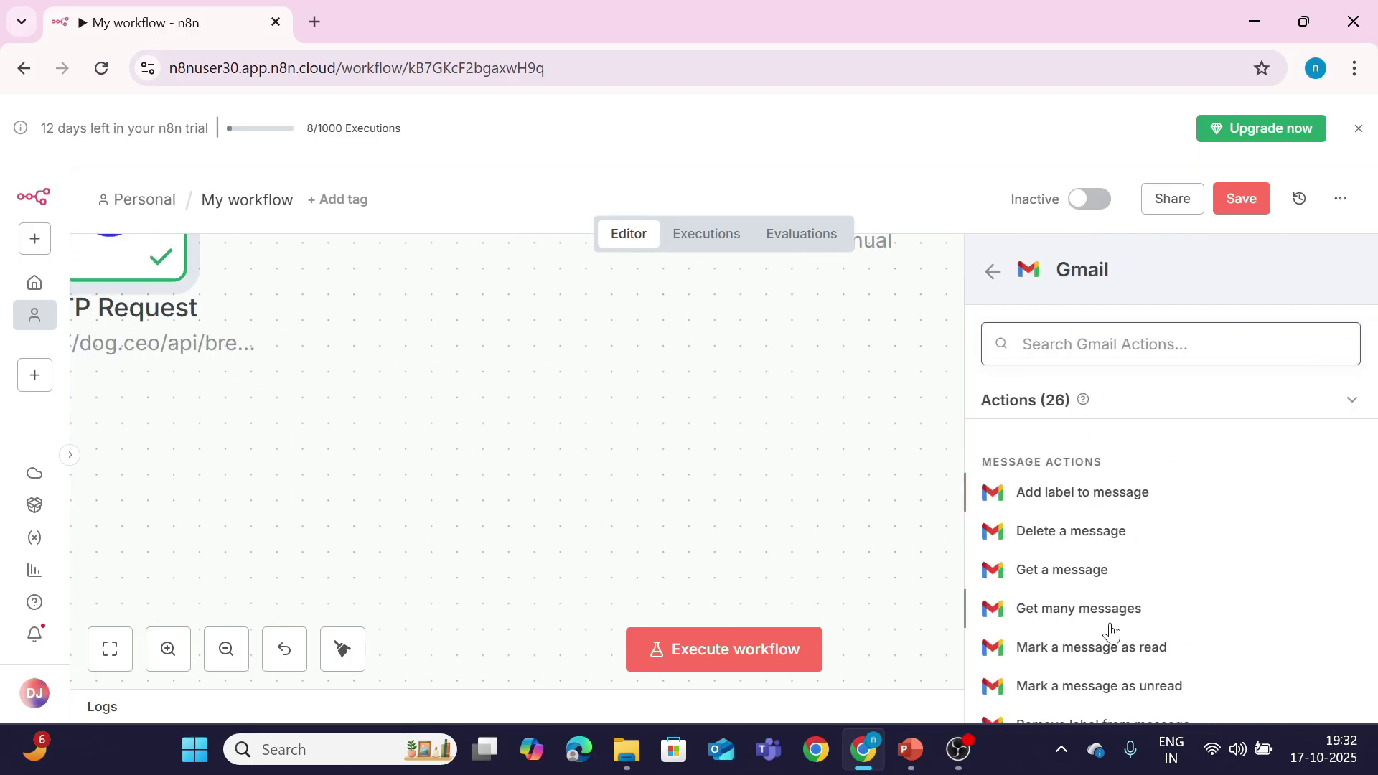
Step: Choose Gmail's Send a message action and enter the recipient's Gmail address
text(se)
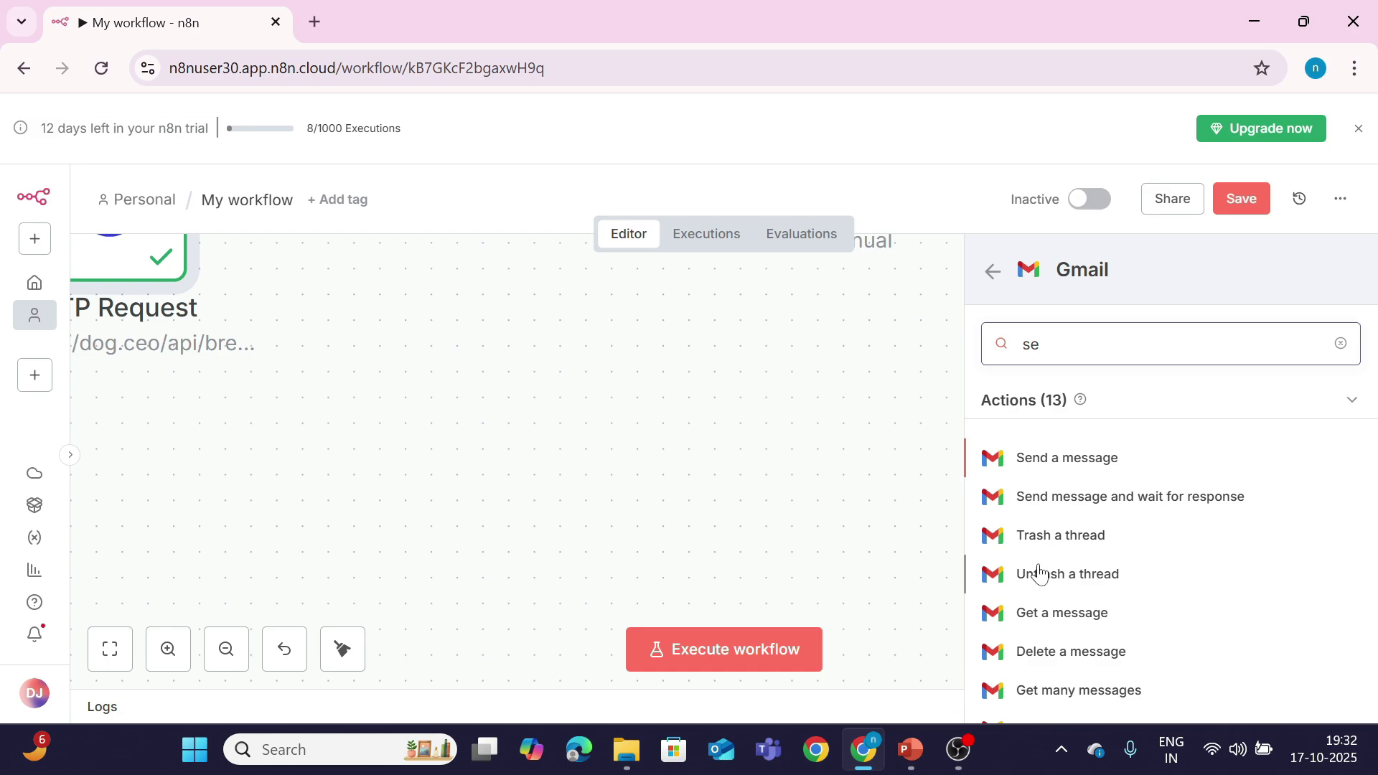
click(1058, 459)
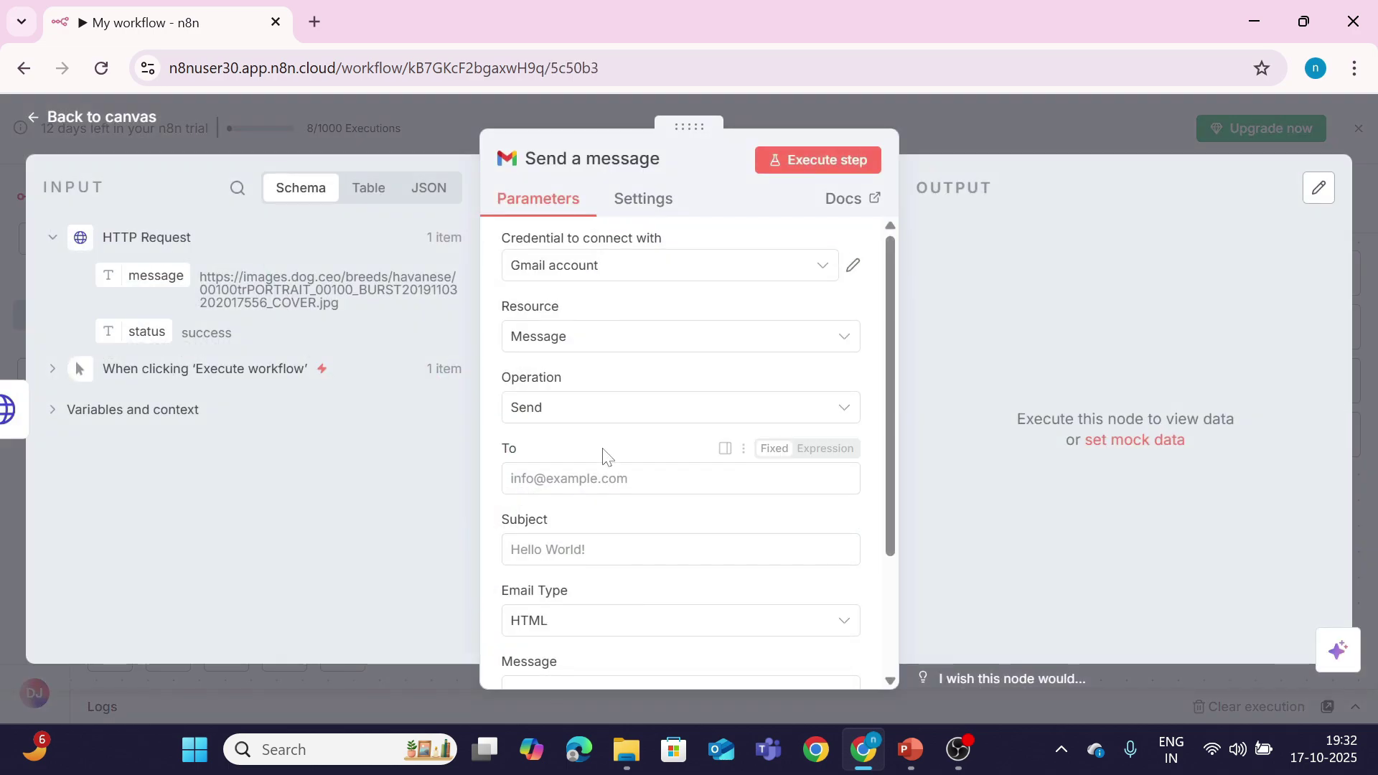
click(560, 478)
click(560, 478)
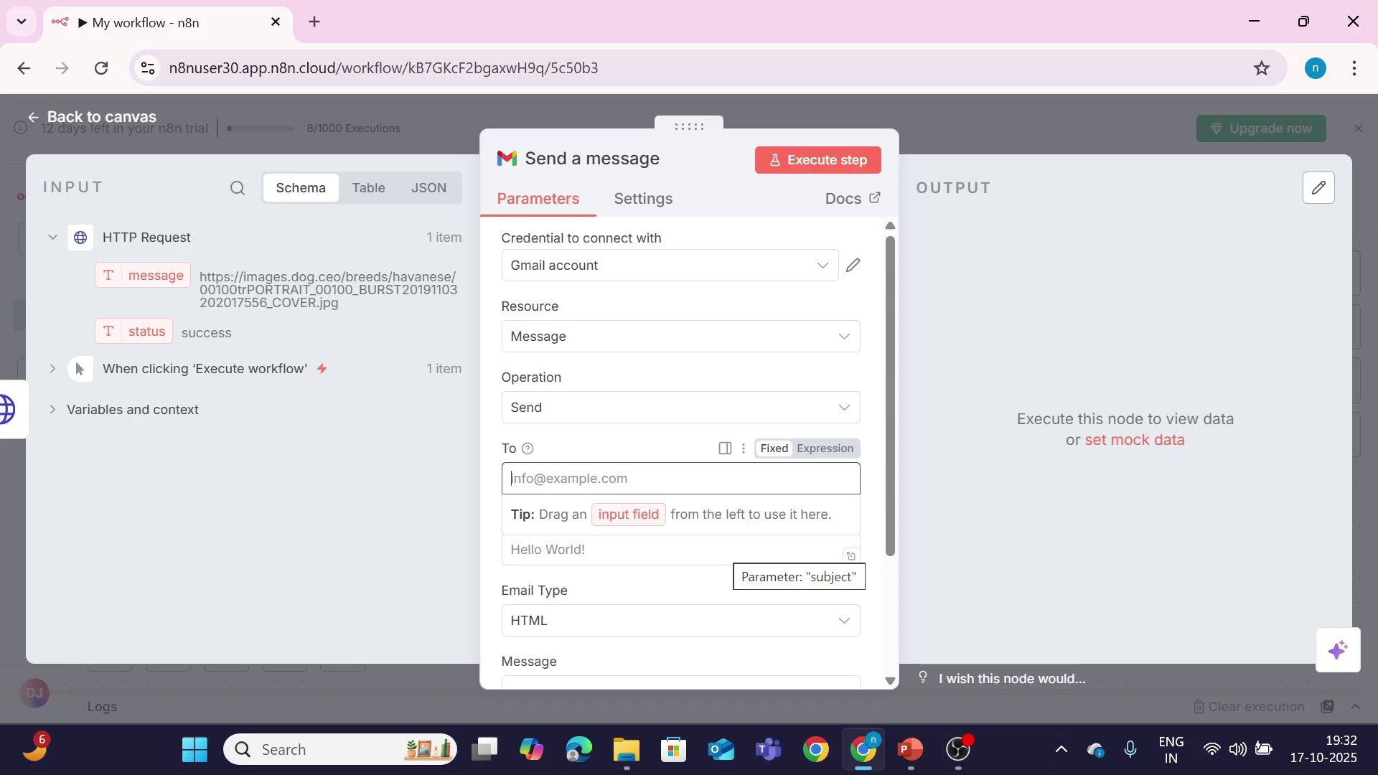
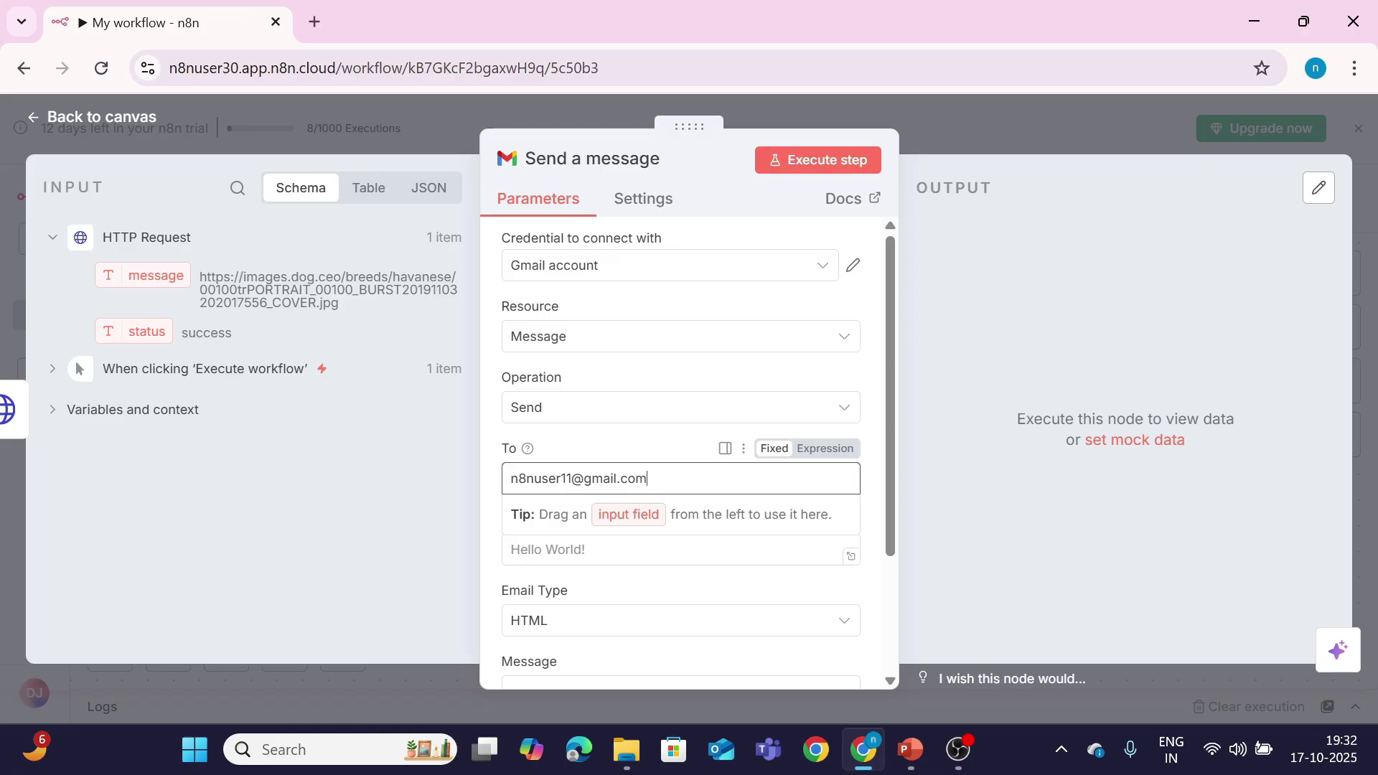
key(Tab)
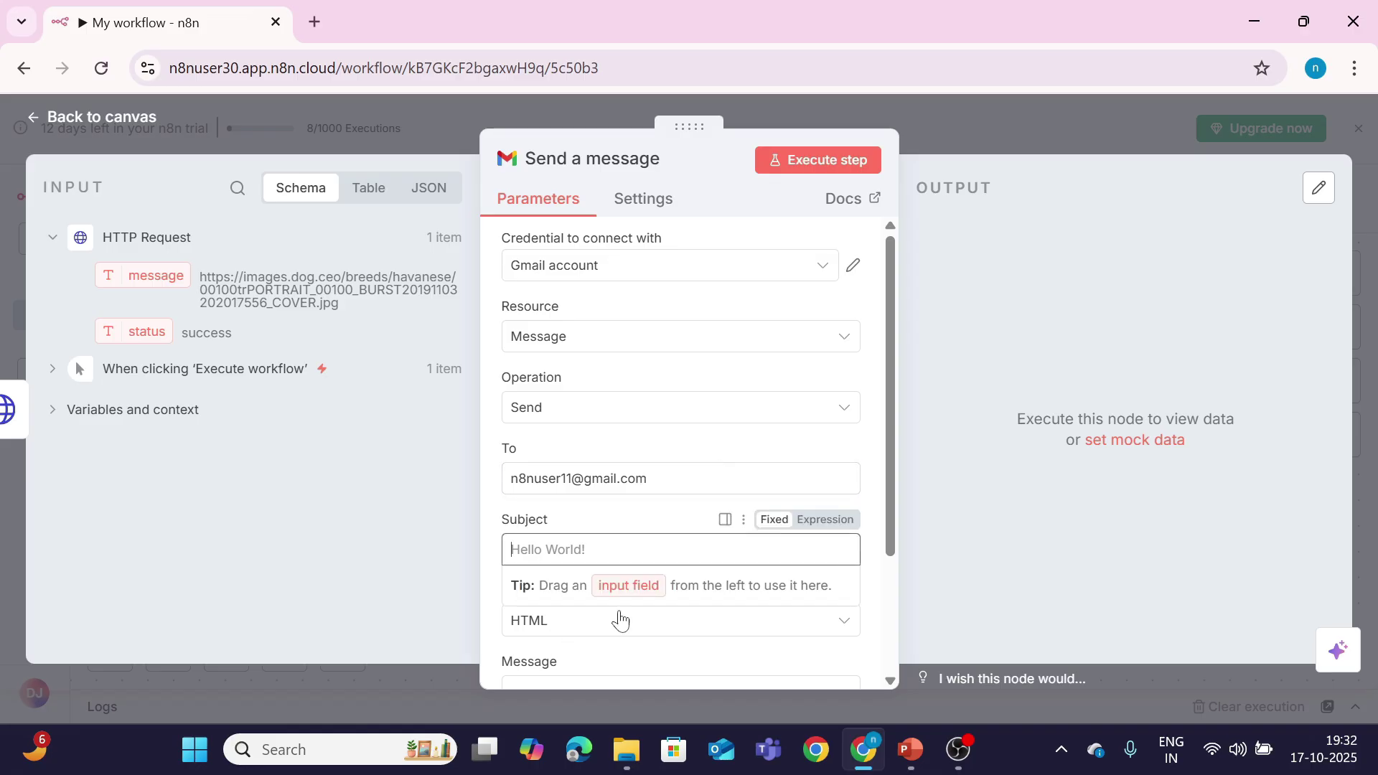
Step: Set subject 'error' and message 'automation has error!', then run the node to send it
drag(900, 483, 879, 608)
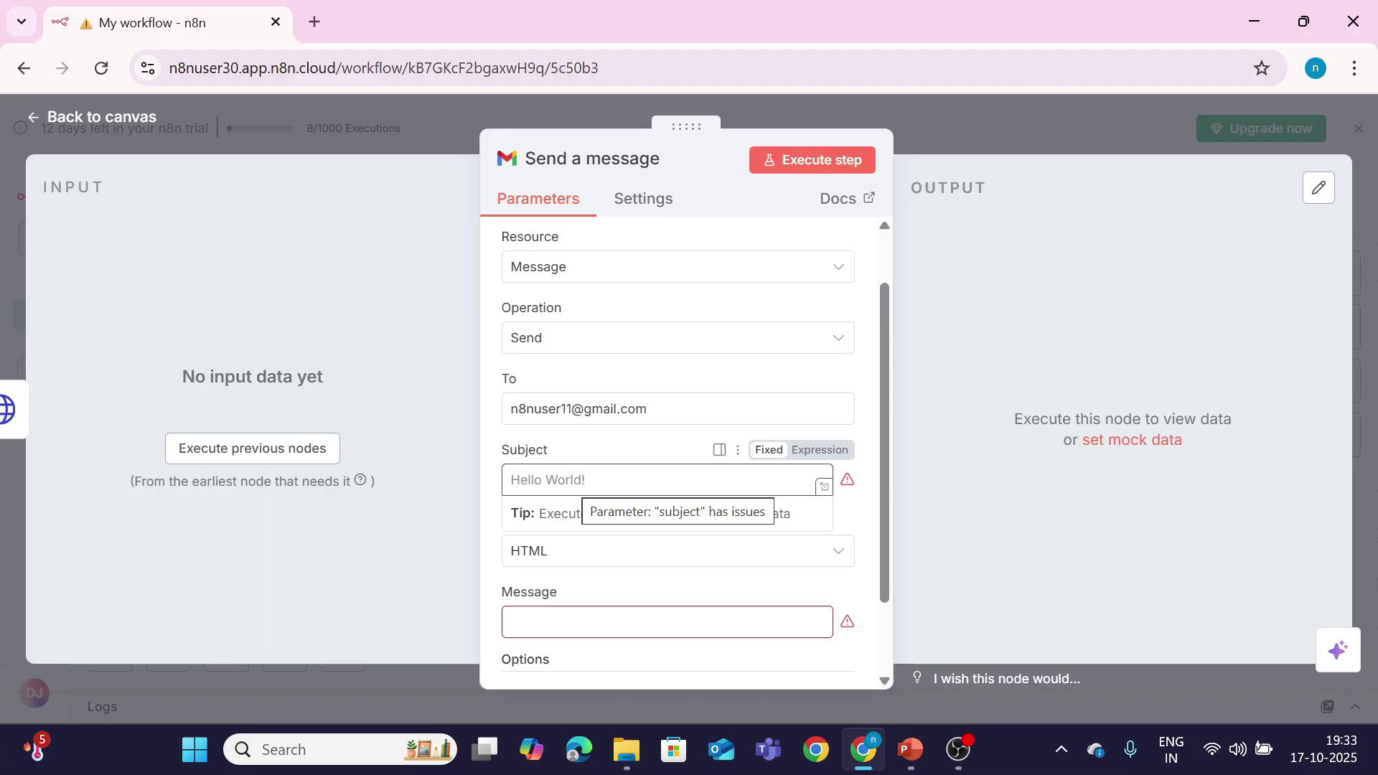
text(error)
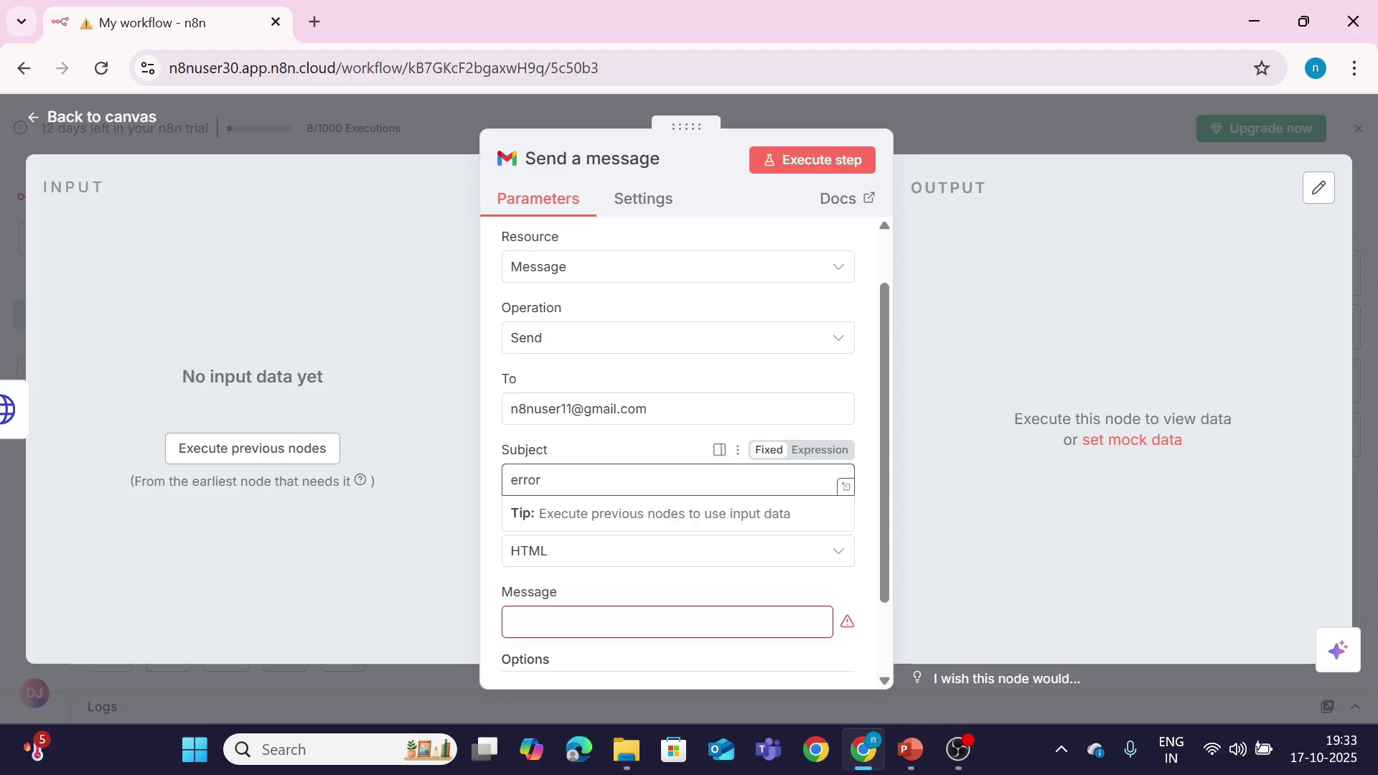
click(561, 623)
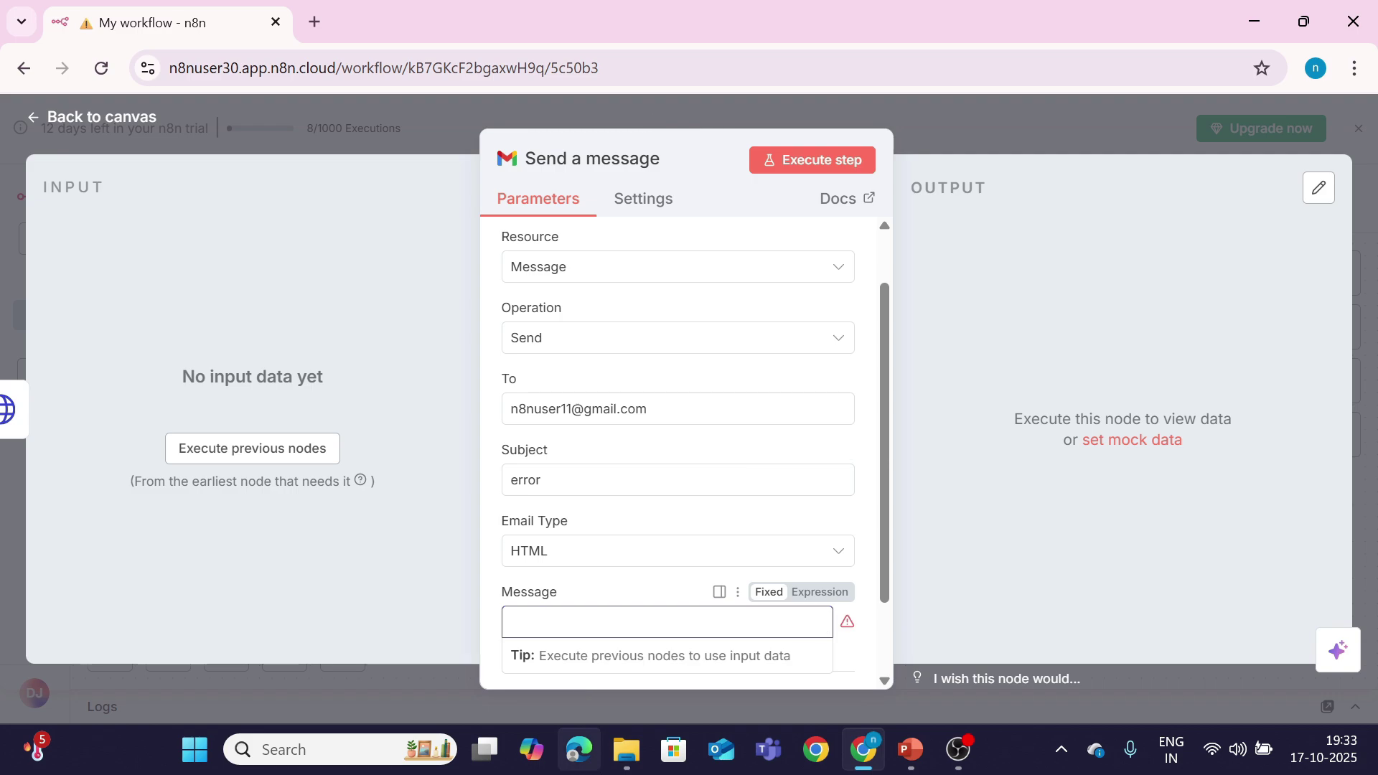
text(automation has error!)
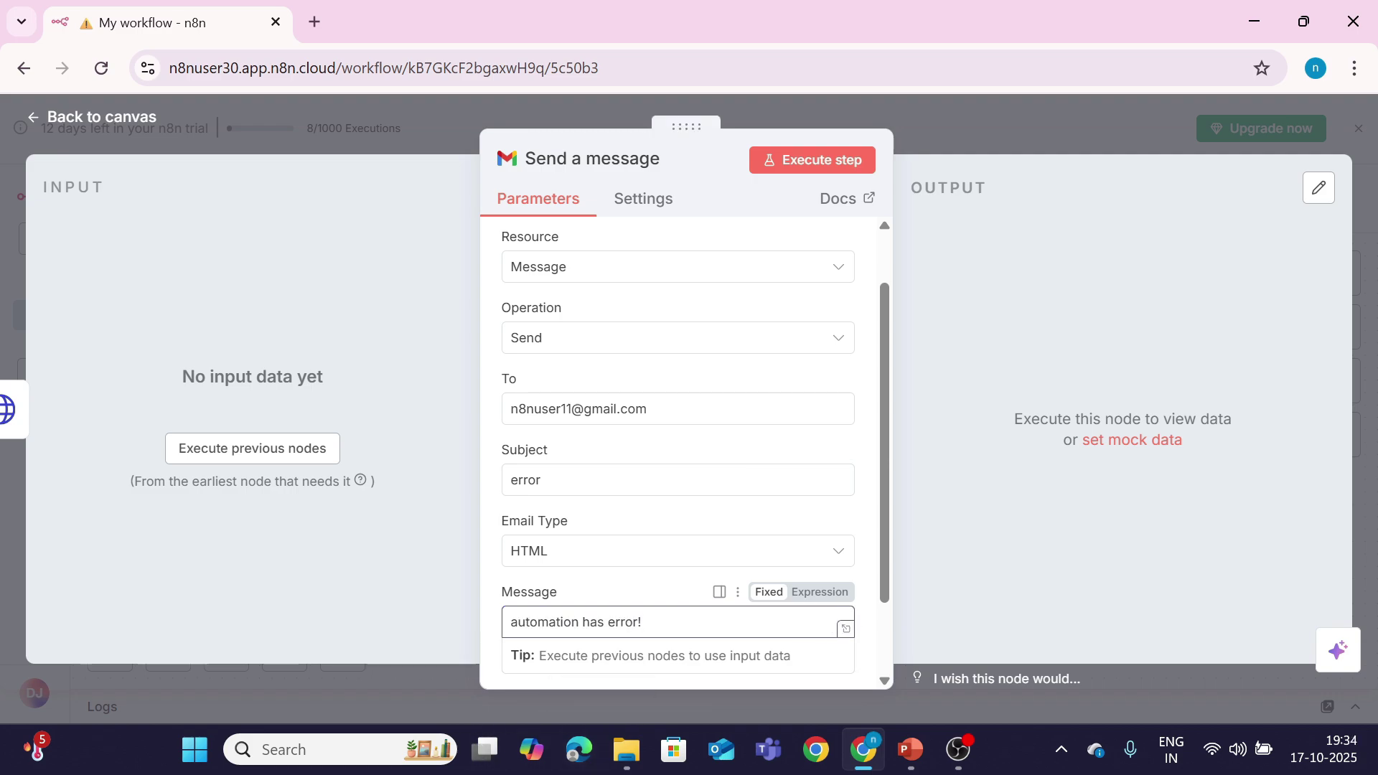
click(824, 154)
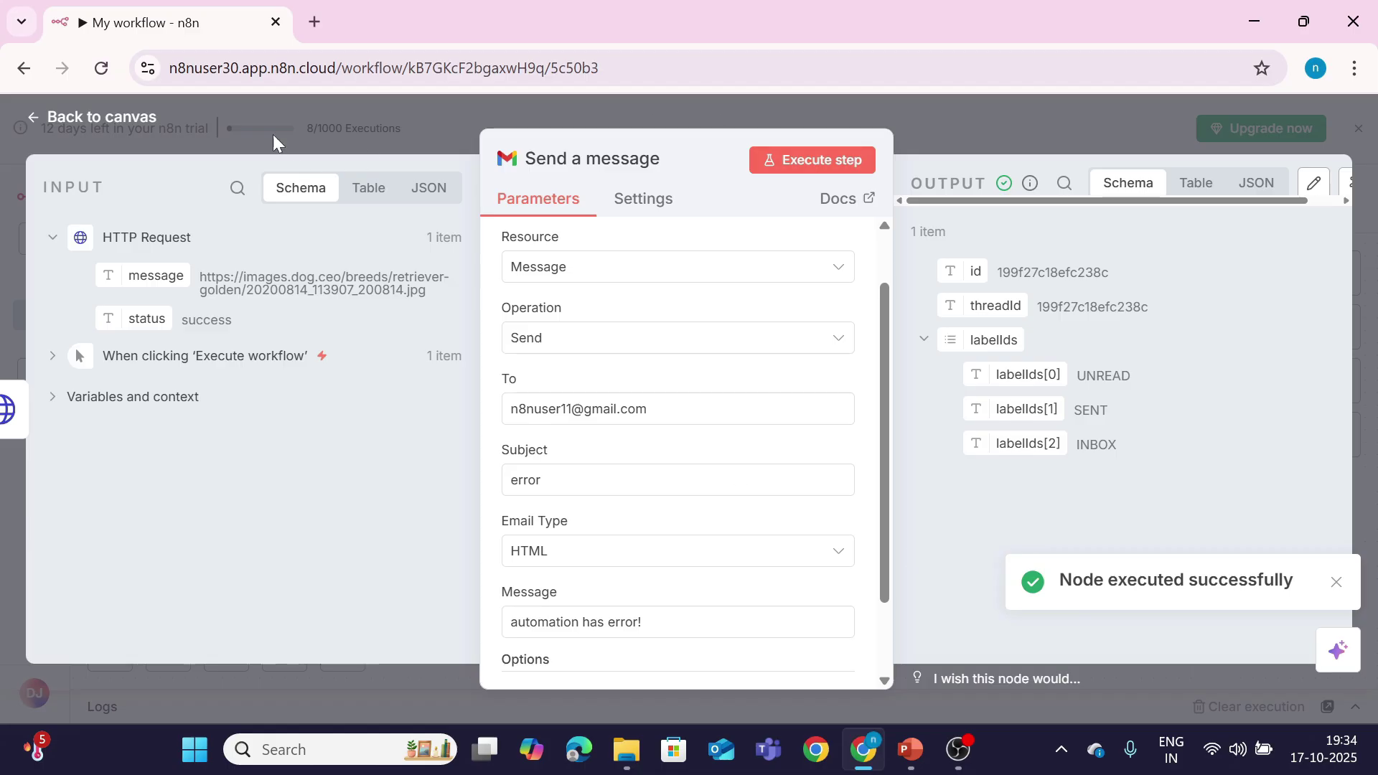
click(141, 120)
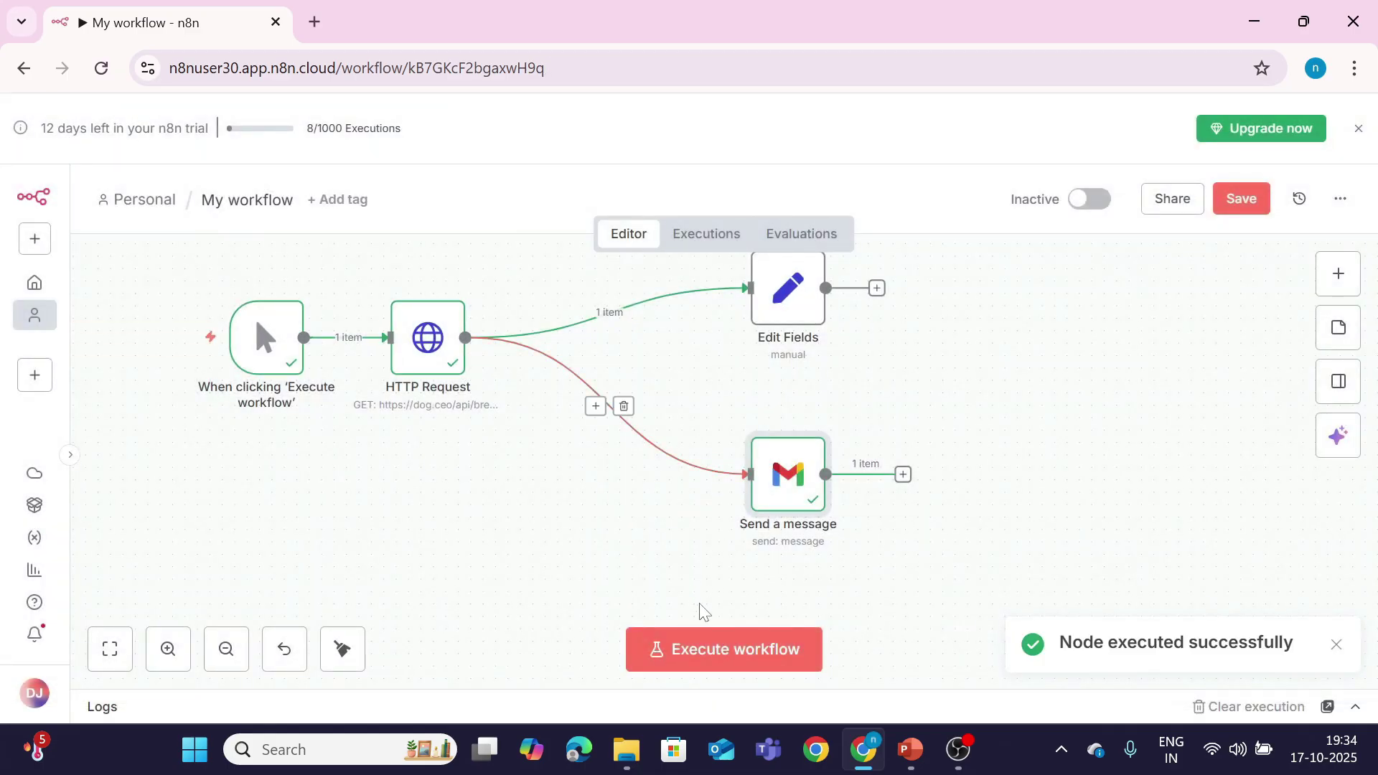
click(315, 22)
Step: Reach Gmail through a Google search and read the 'error' email saying automation has error!
click(488, 399)
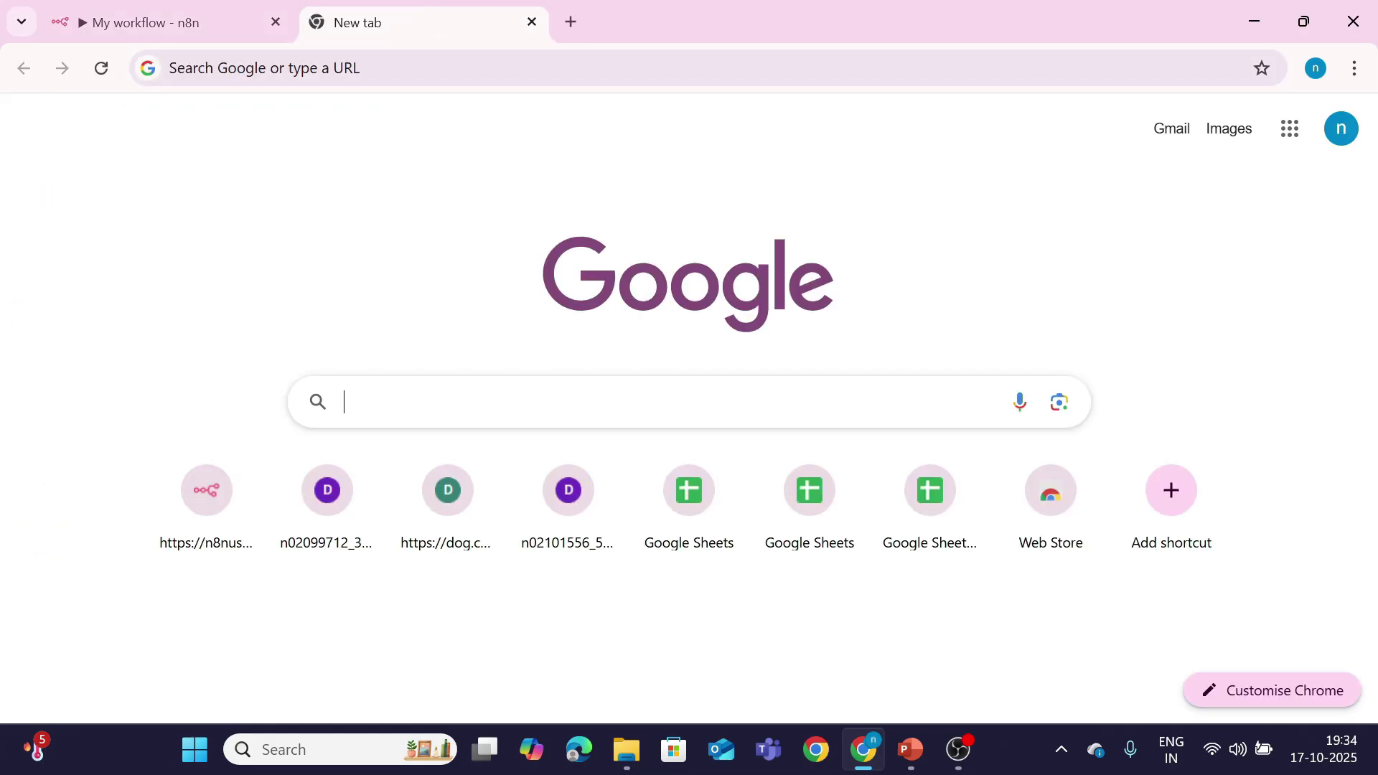
click(471, 452)
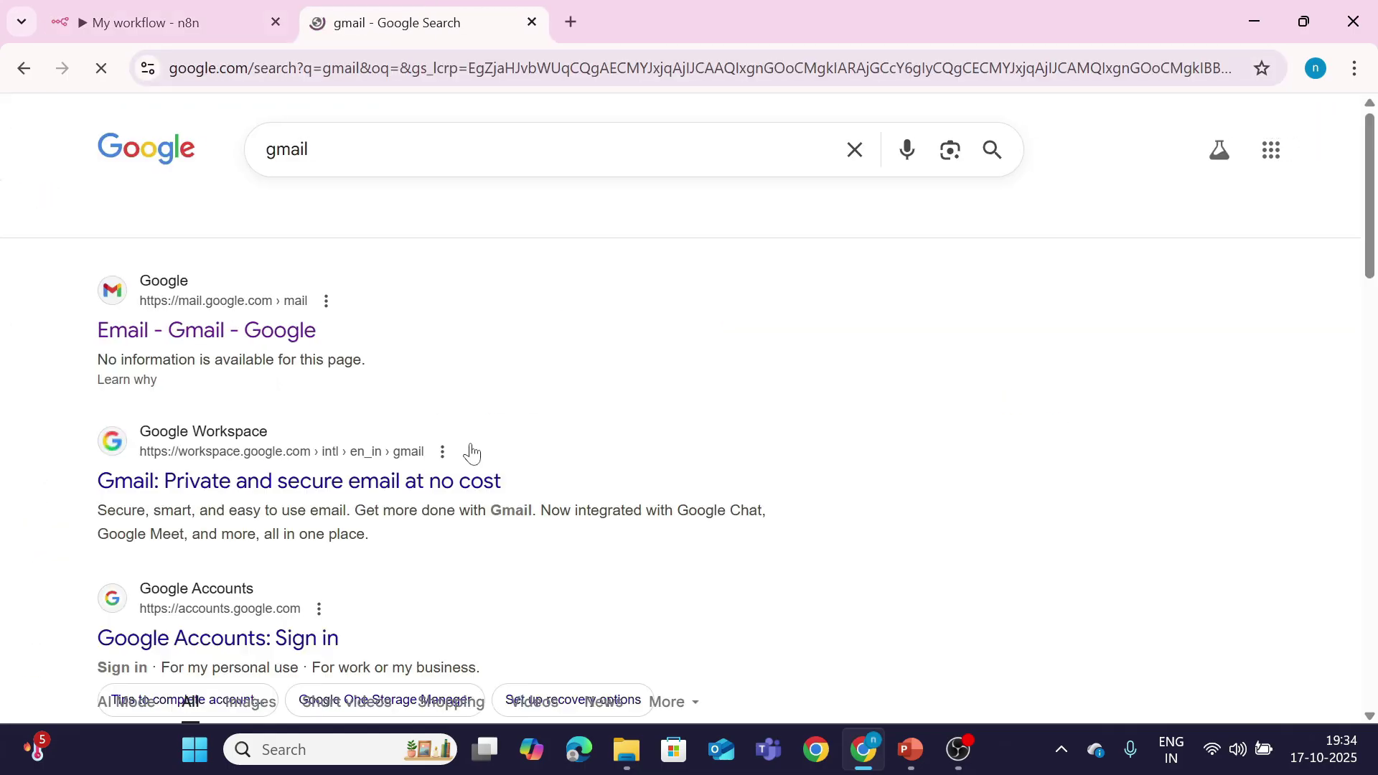
click(286, 333)
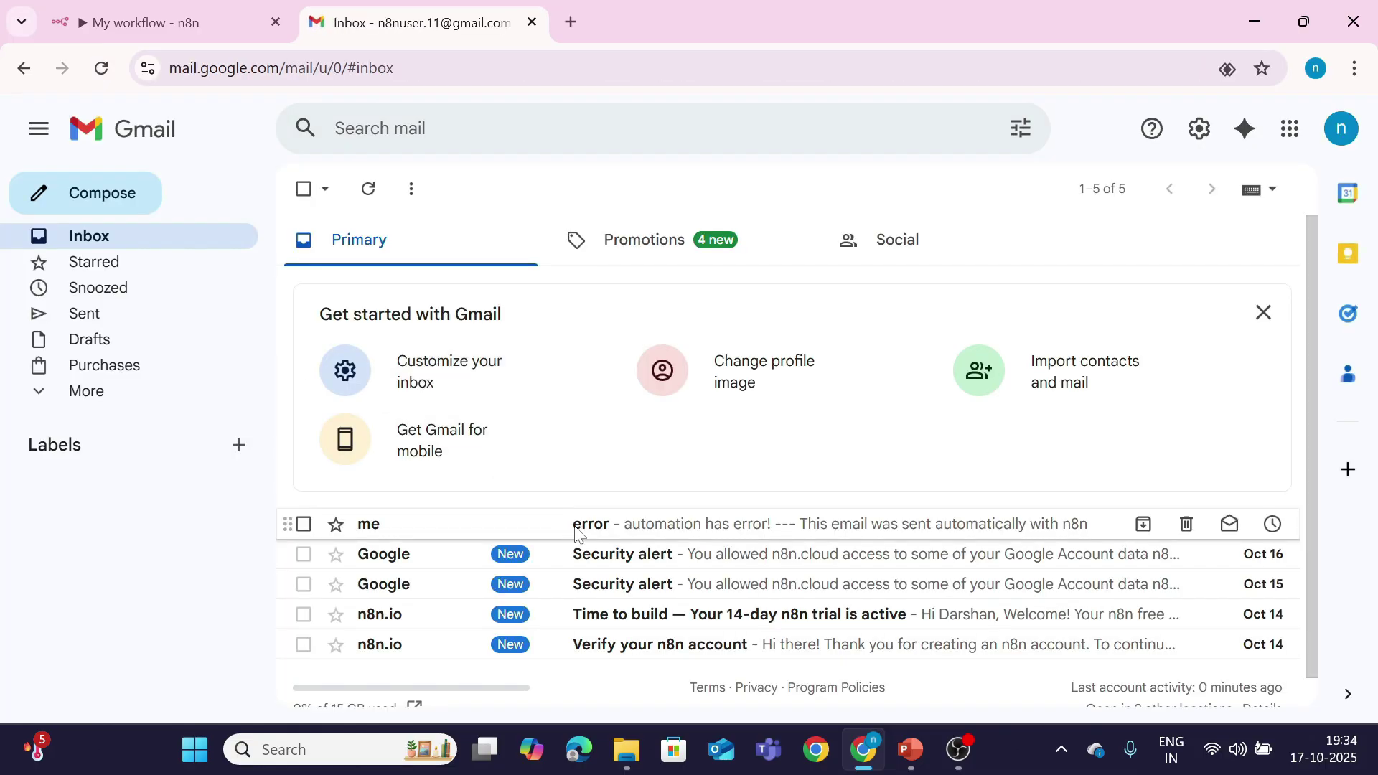
click(586, 525)
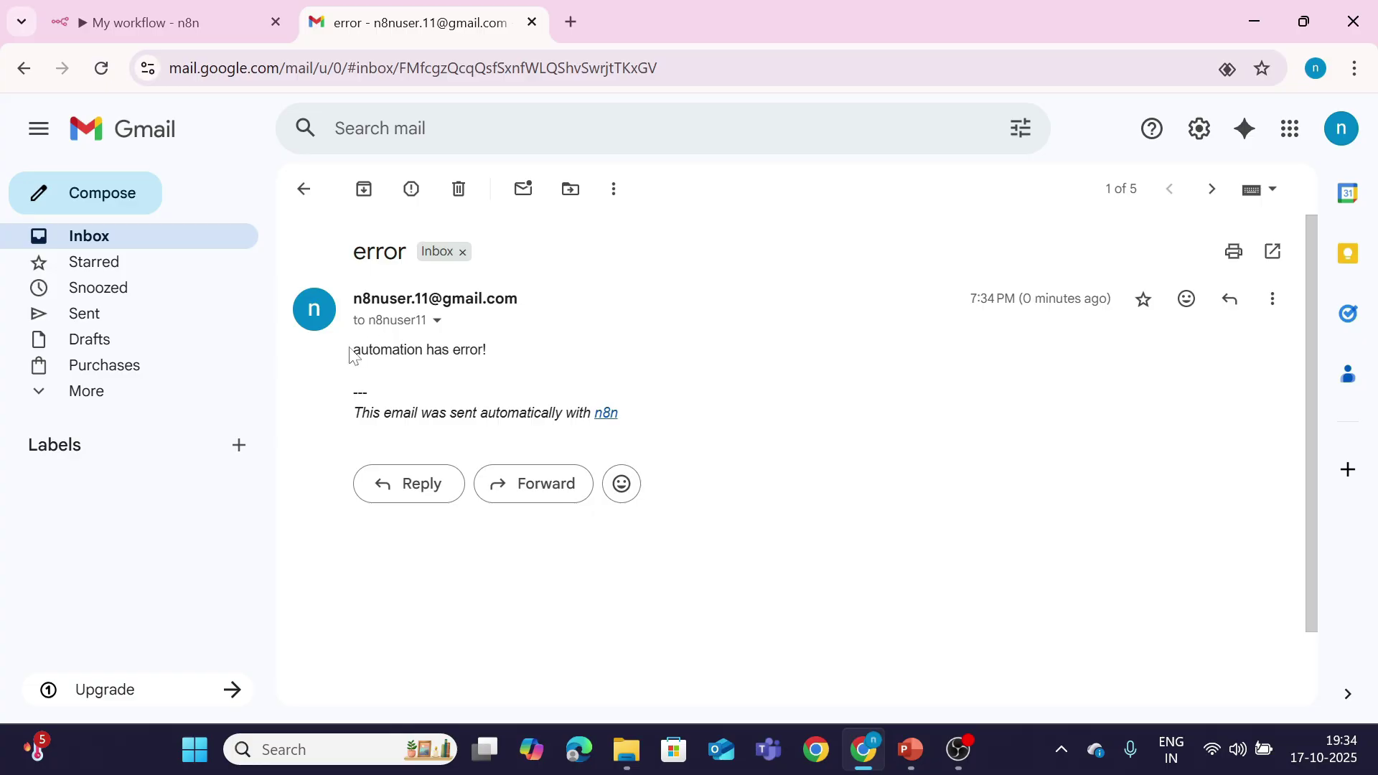
drag(351, 357, 477, 385)
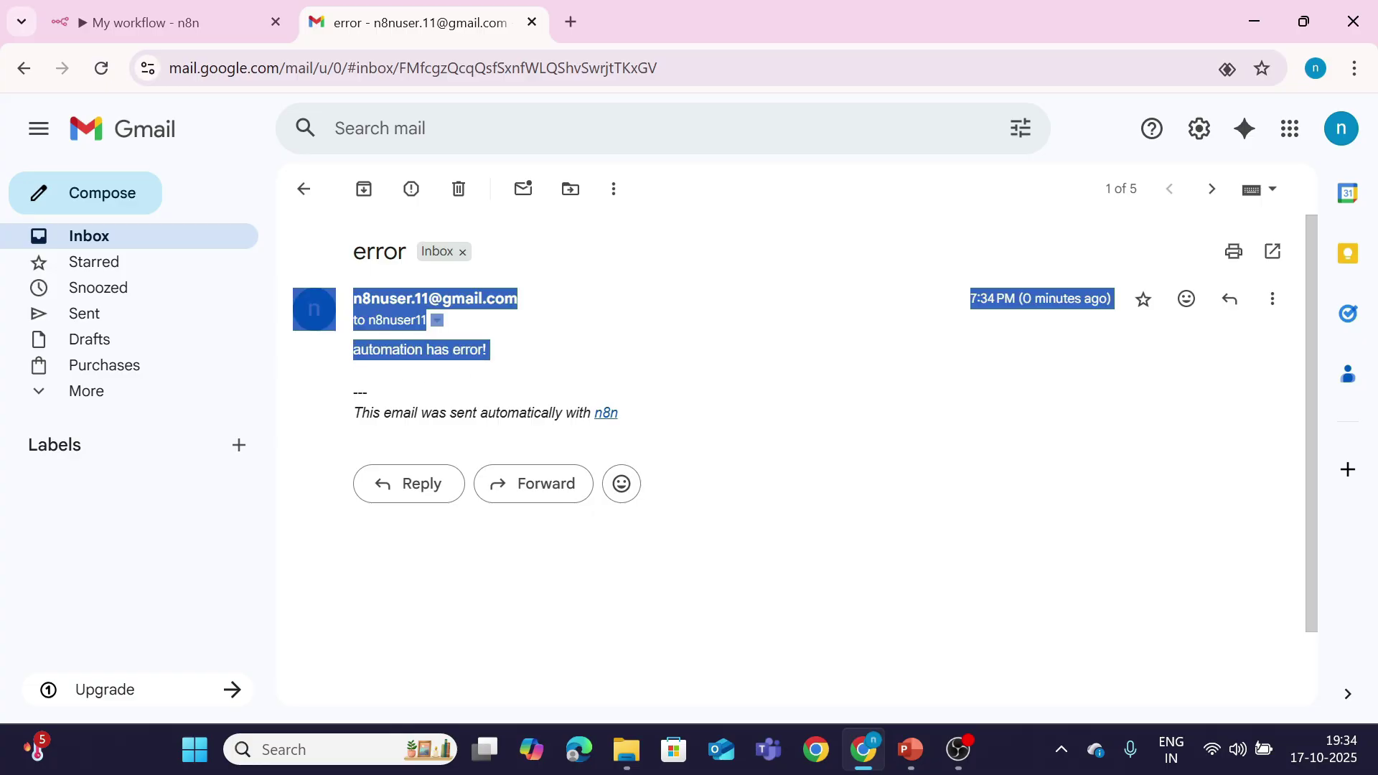
click(477, 386)
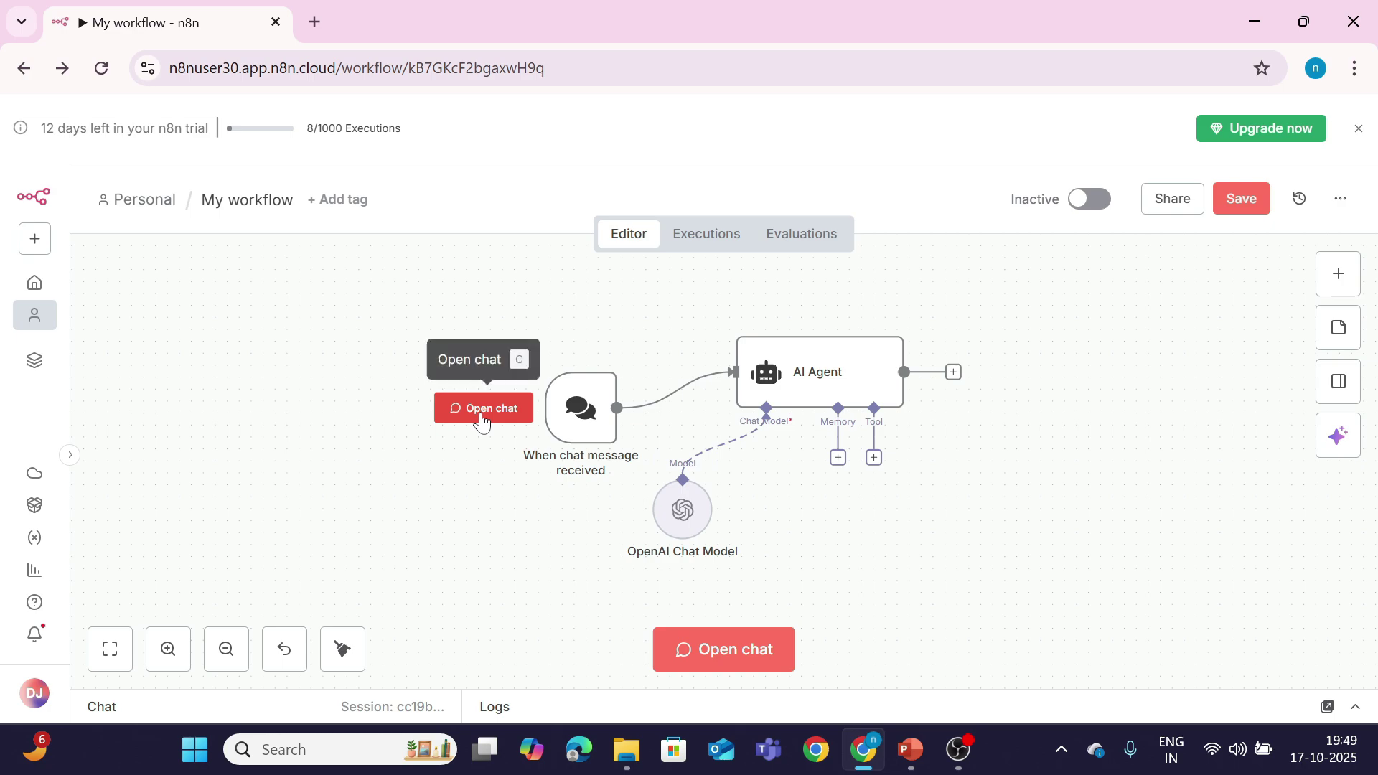
Step: Send 'hello' in the chat to test the agent, then dismiss the notification and collapse the panel
click(705, 666)
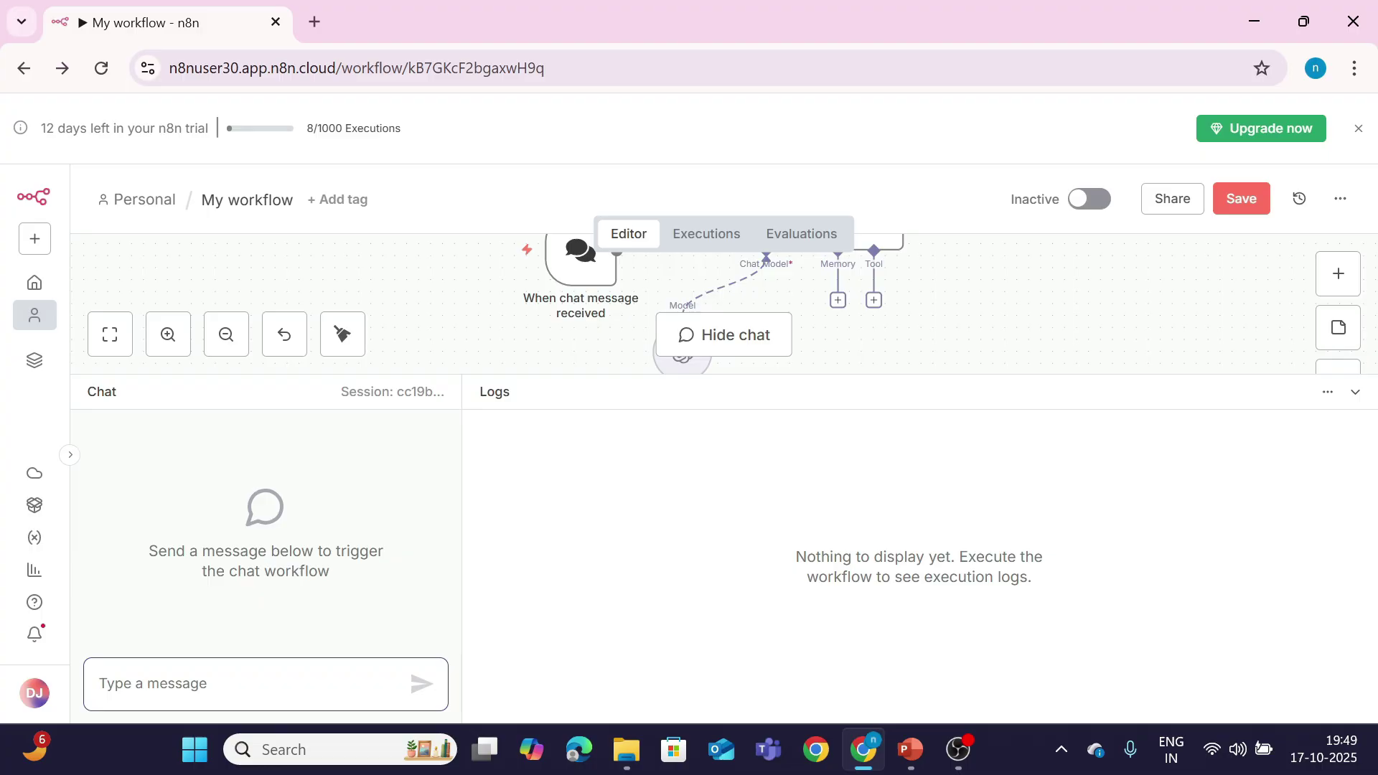
text(hello)
key(Return)
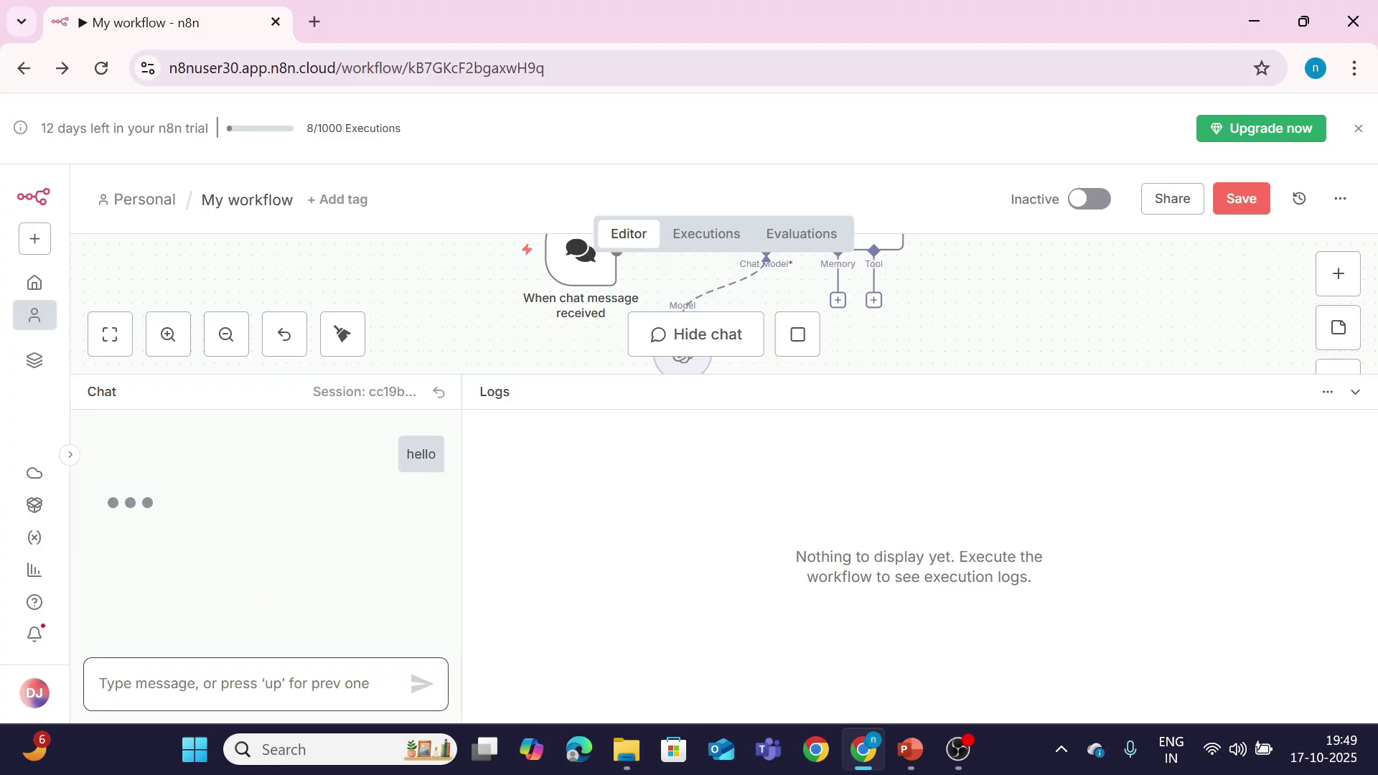
click(219, 522)
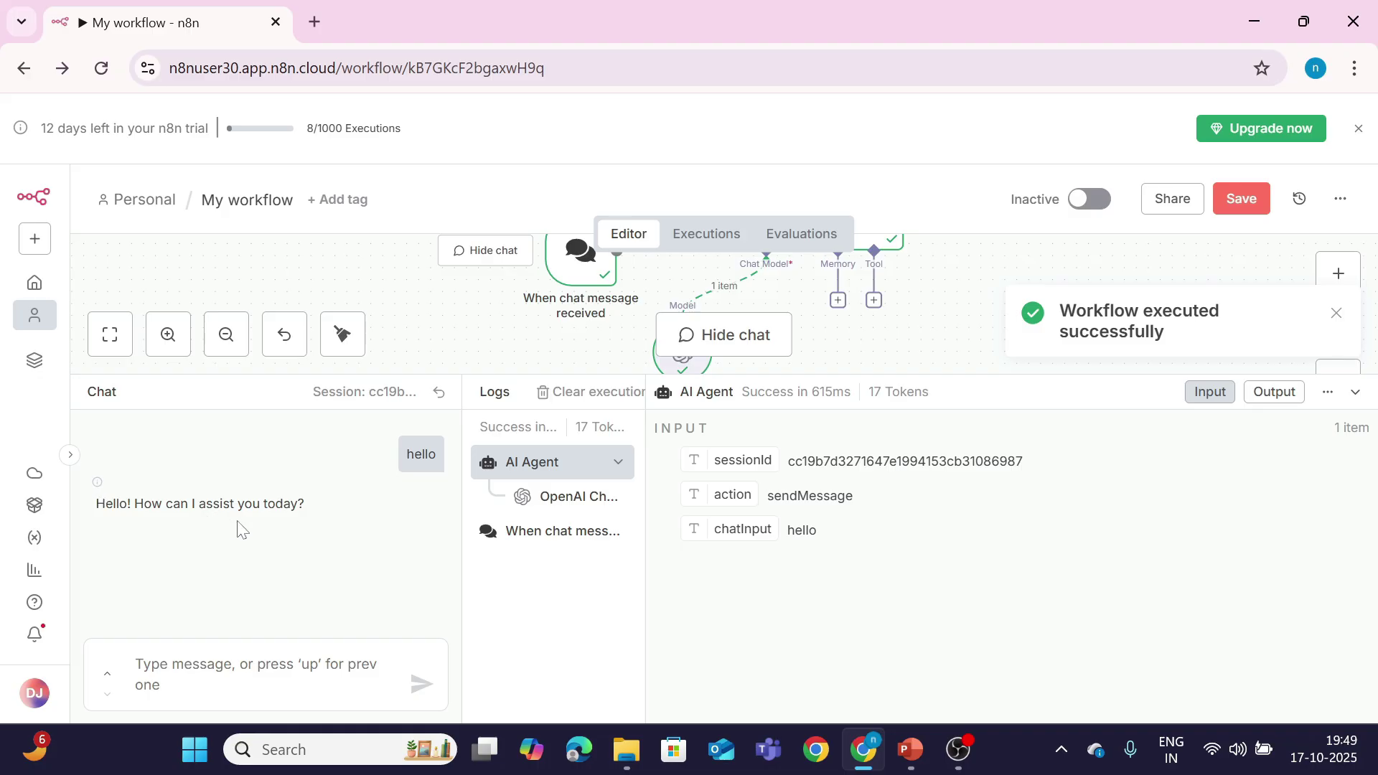
click(1338, 314)
click(1355, 392)
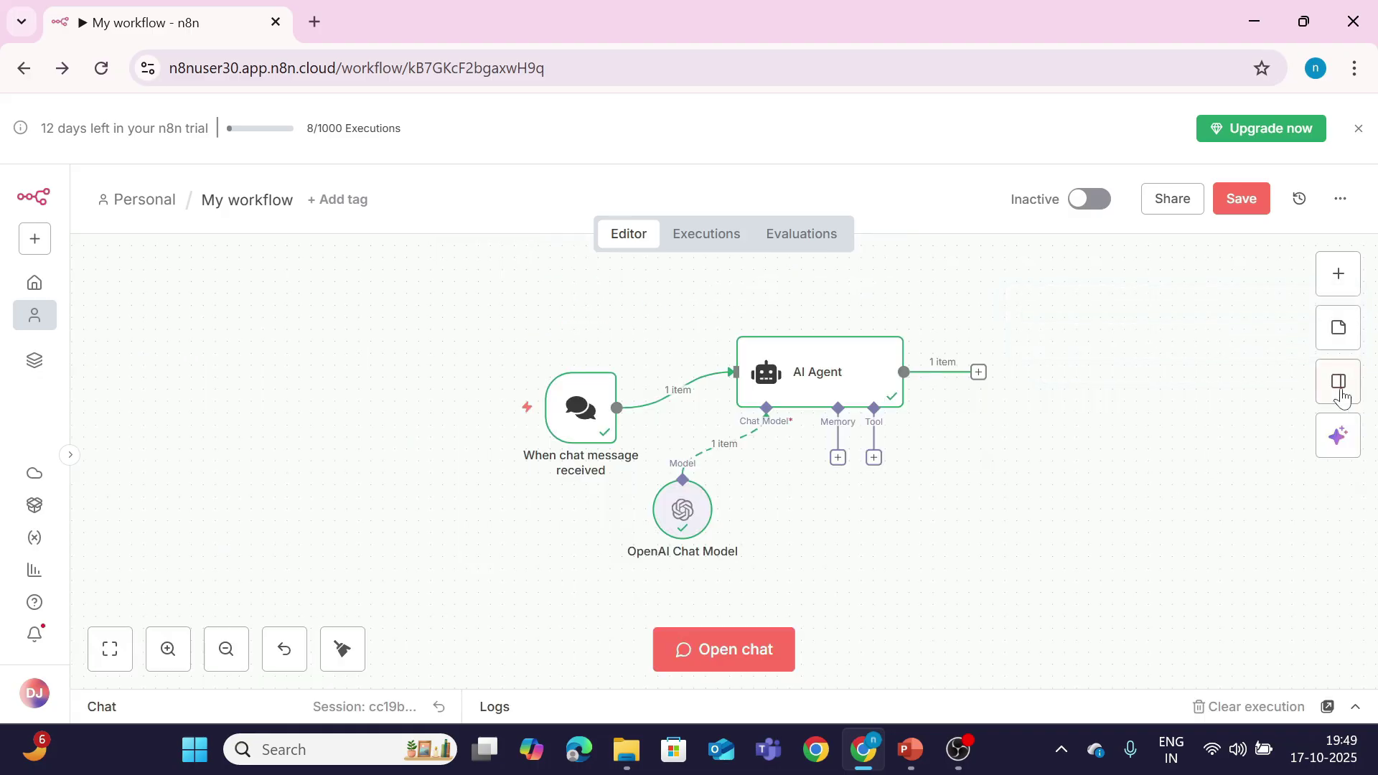
Step: Switch the OpenAI Chat Model credential to 'OpenAi account'
double_click(676, 525)
click(673, 263)
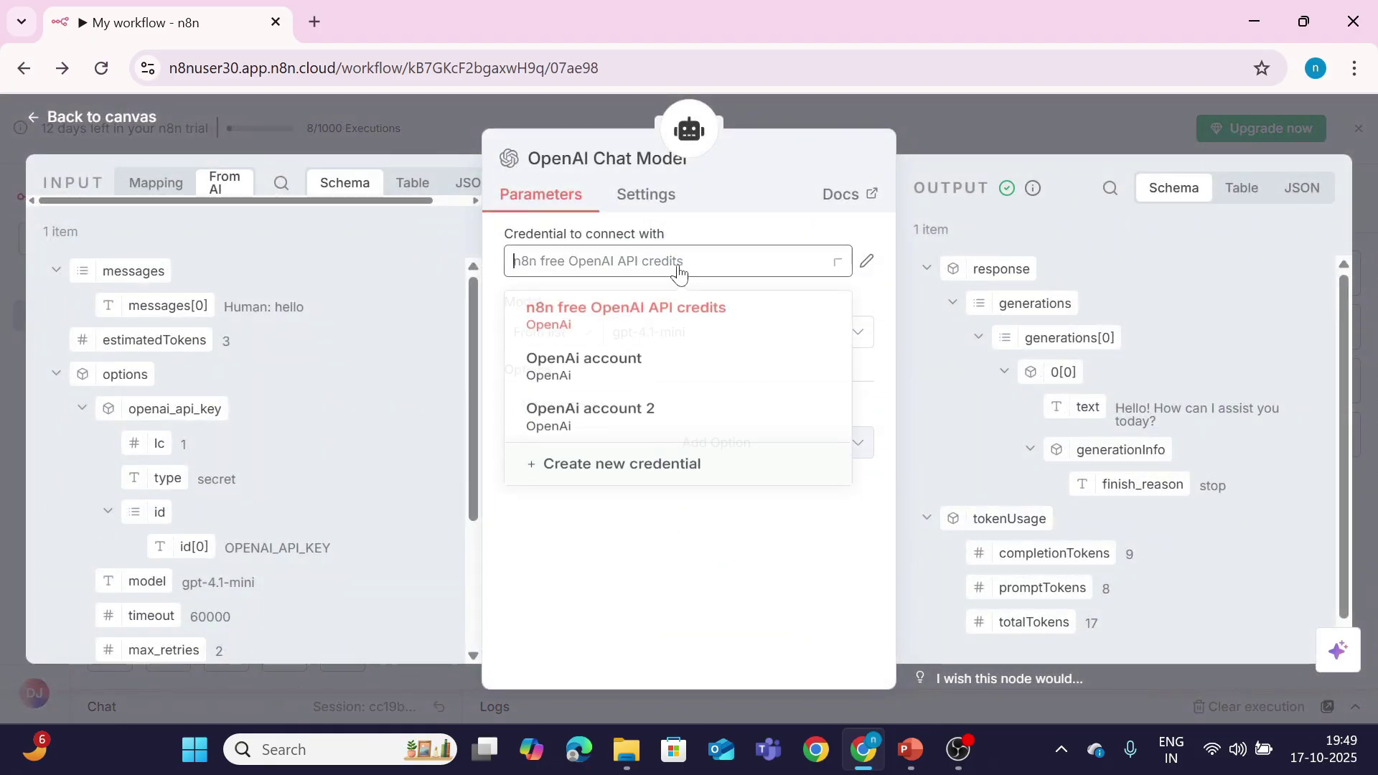
click(638, 364)
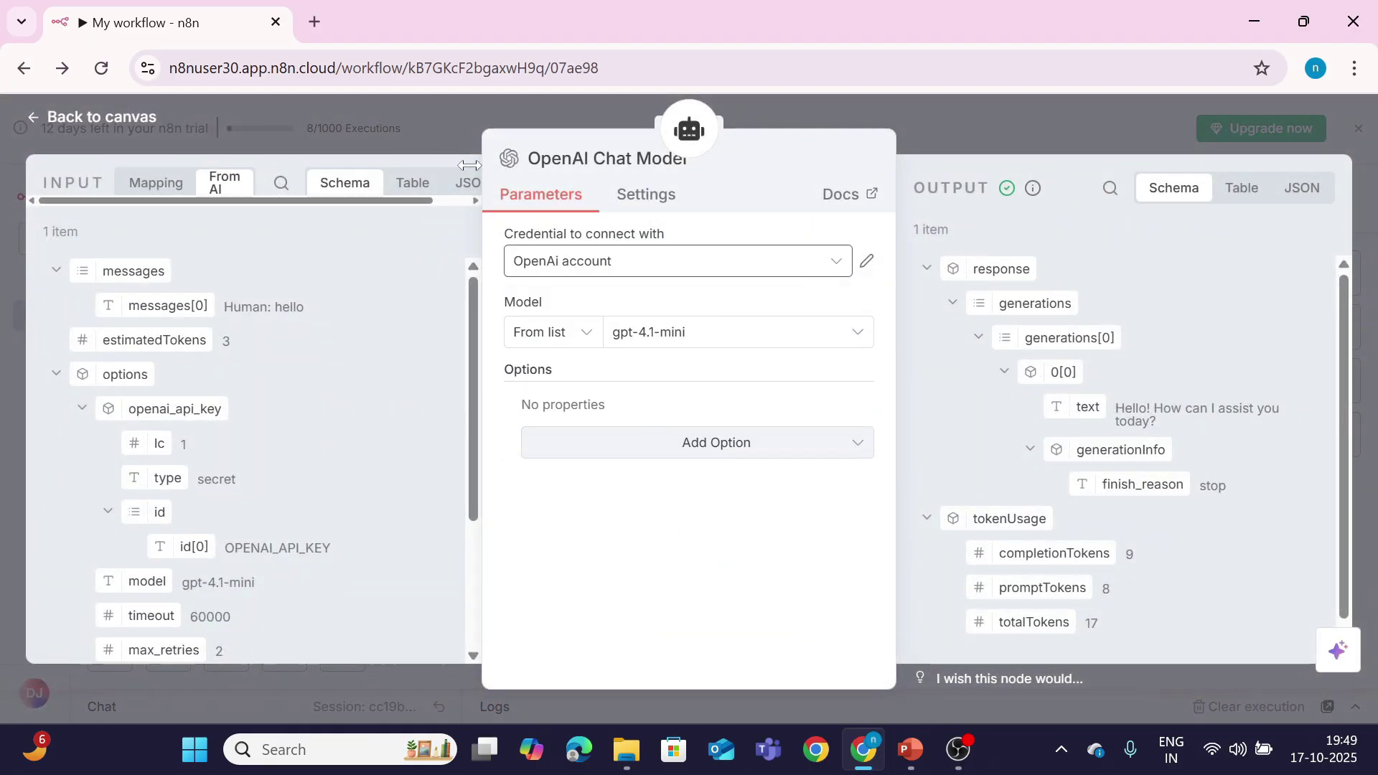
click(120, 126)
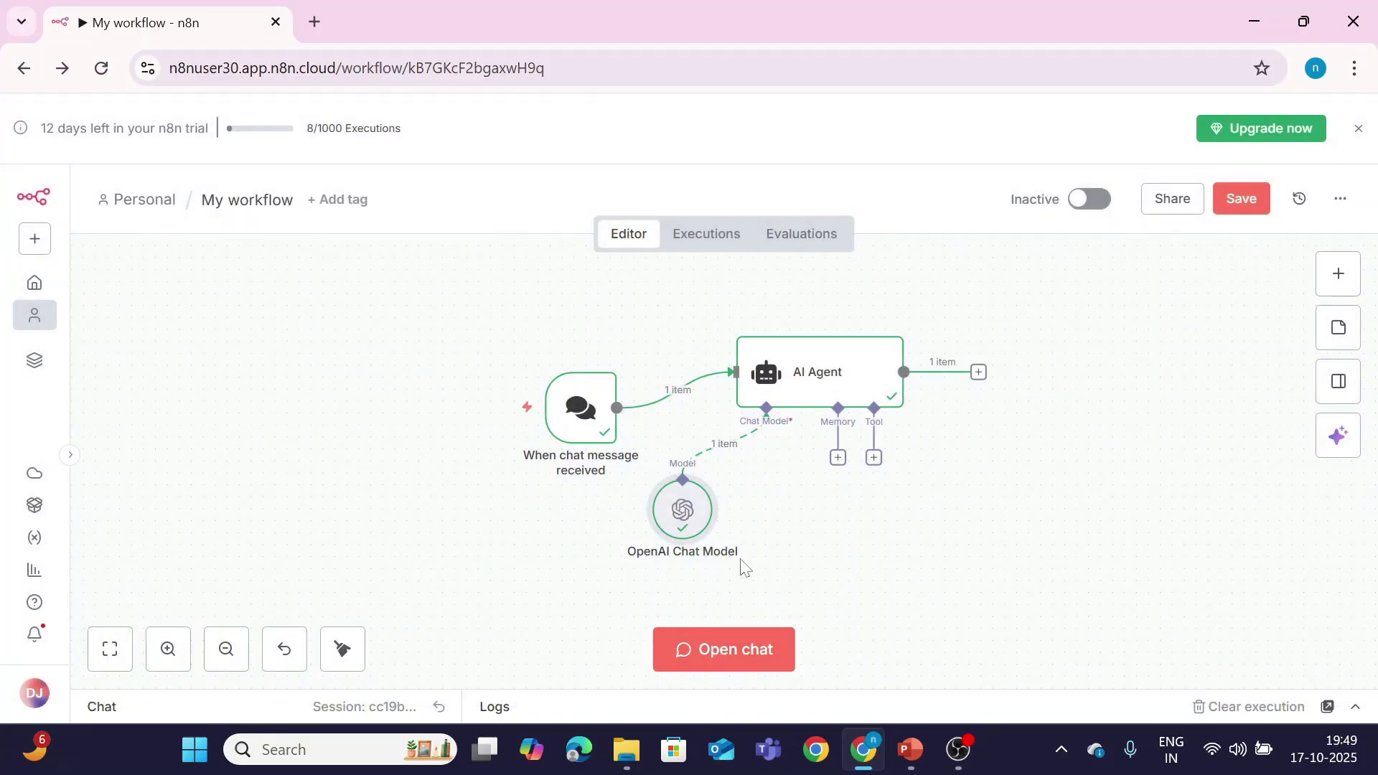
Step: Resend 'hello' in the chat, which now fails with an authorization error
click(733, 642)
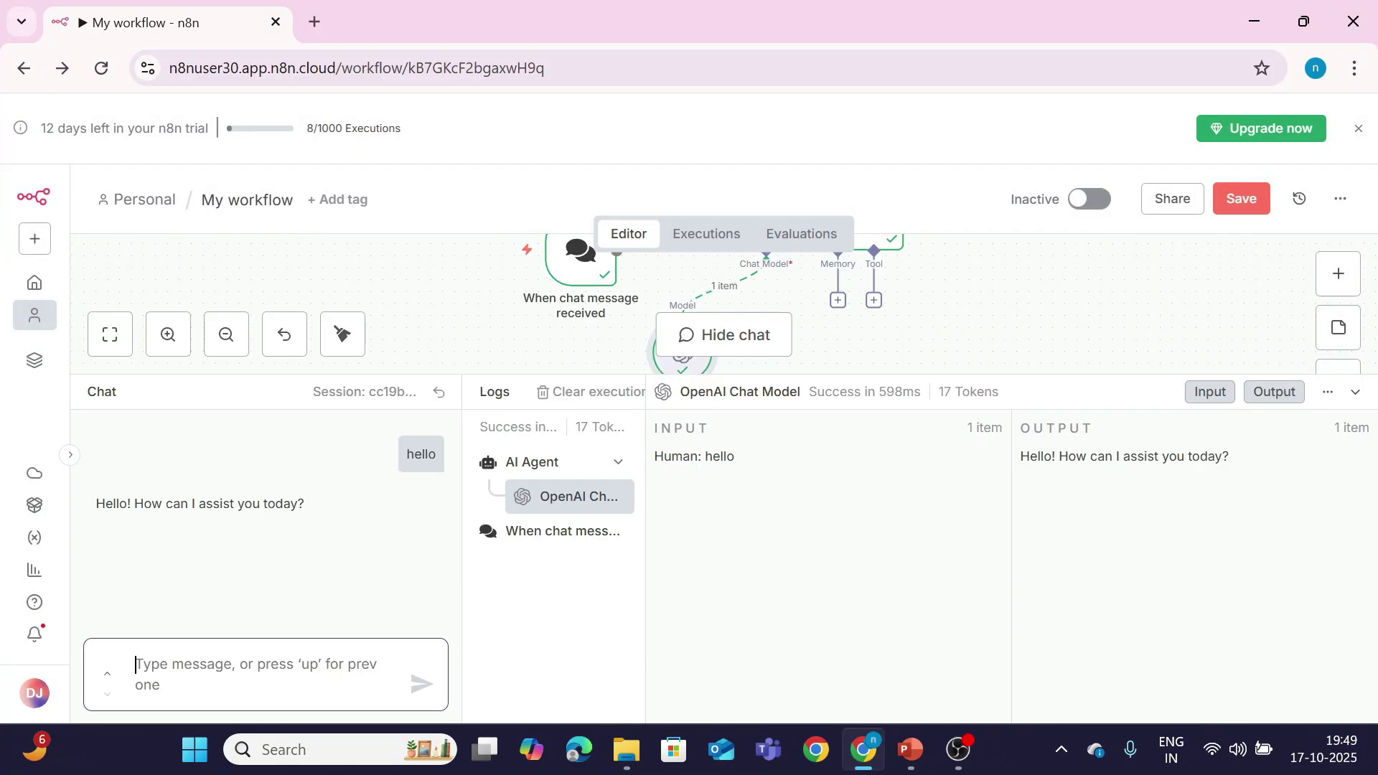
text(hello)
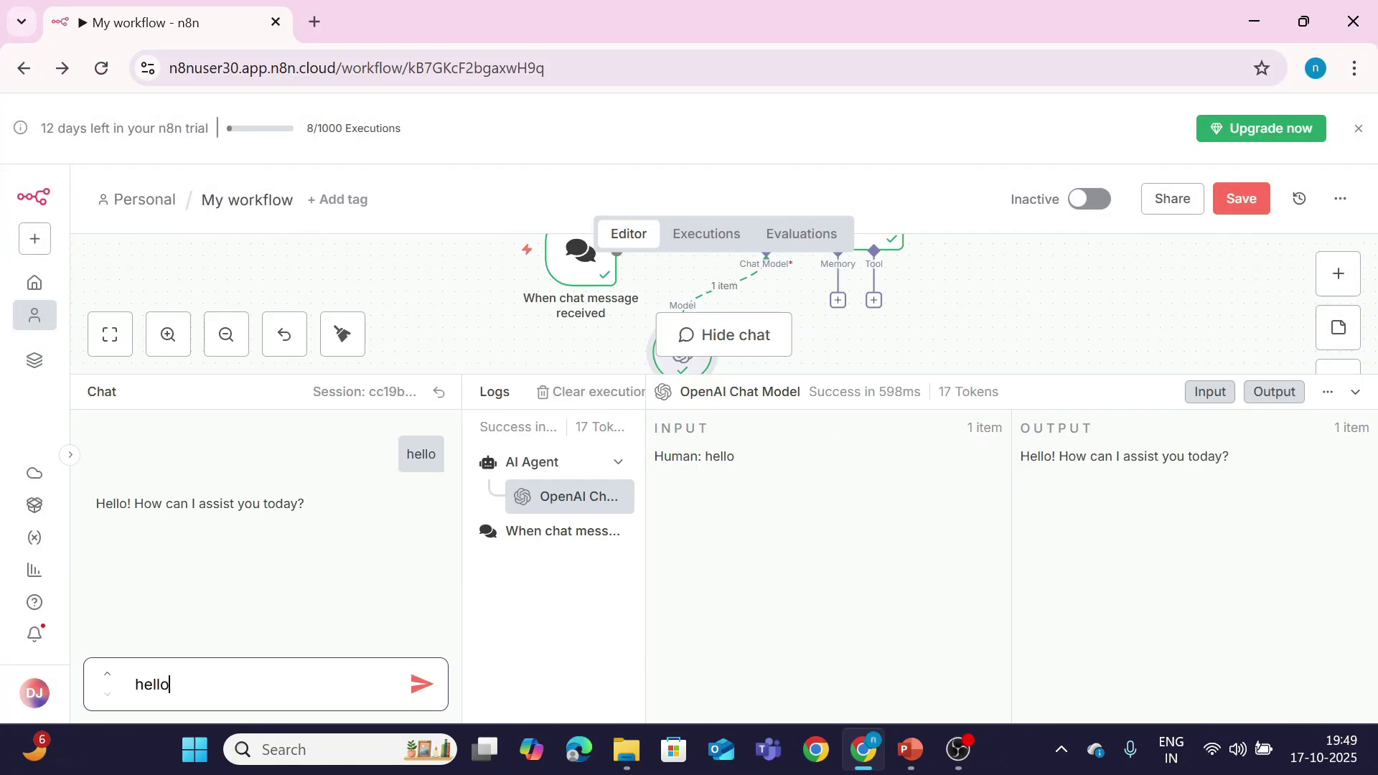
key(Return)
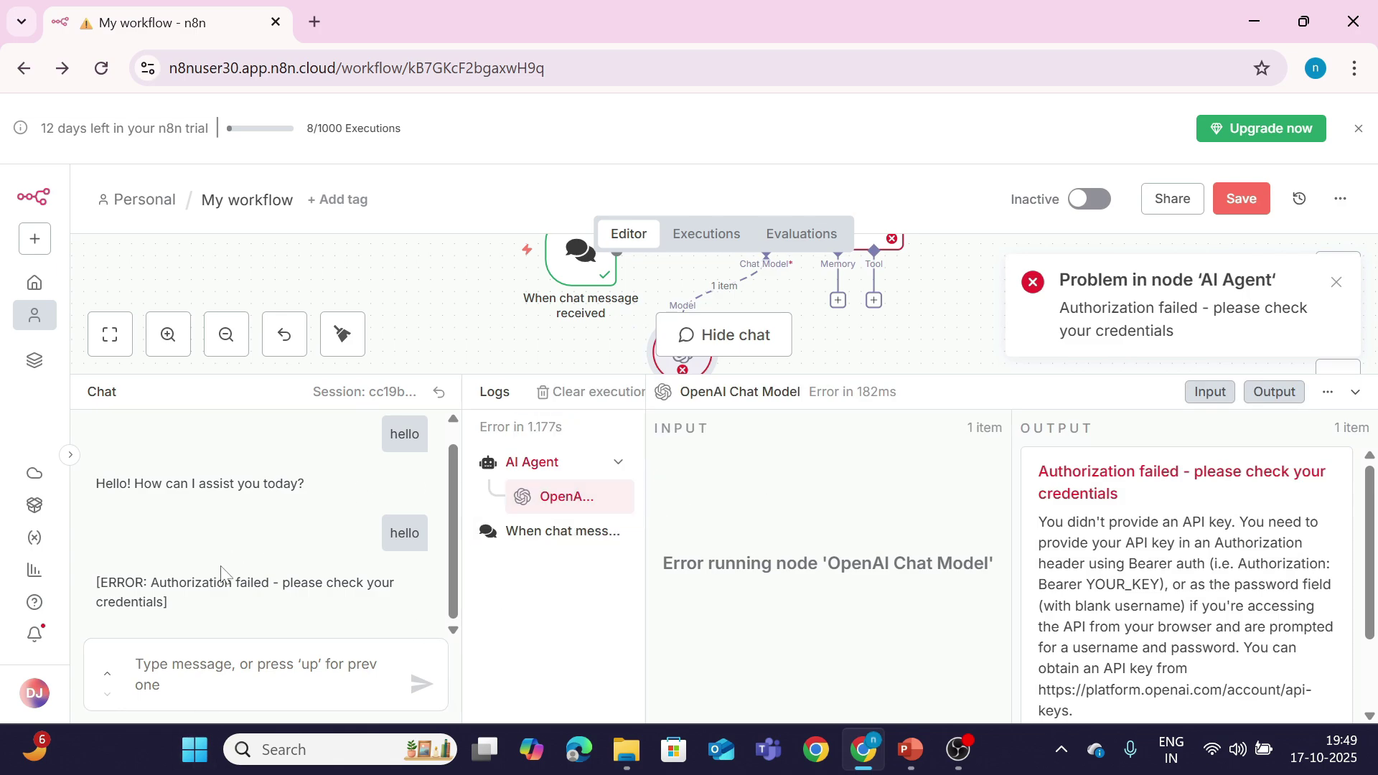
click(1355, 392)
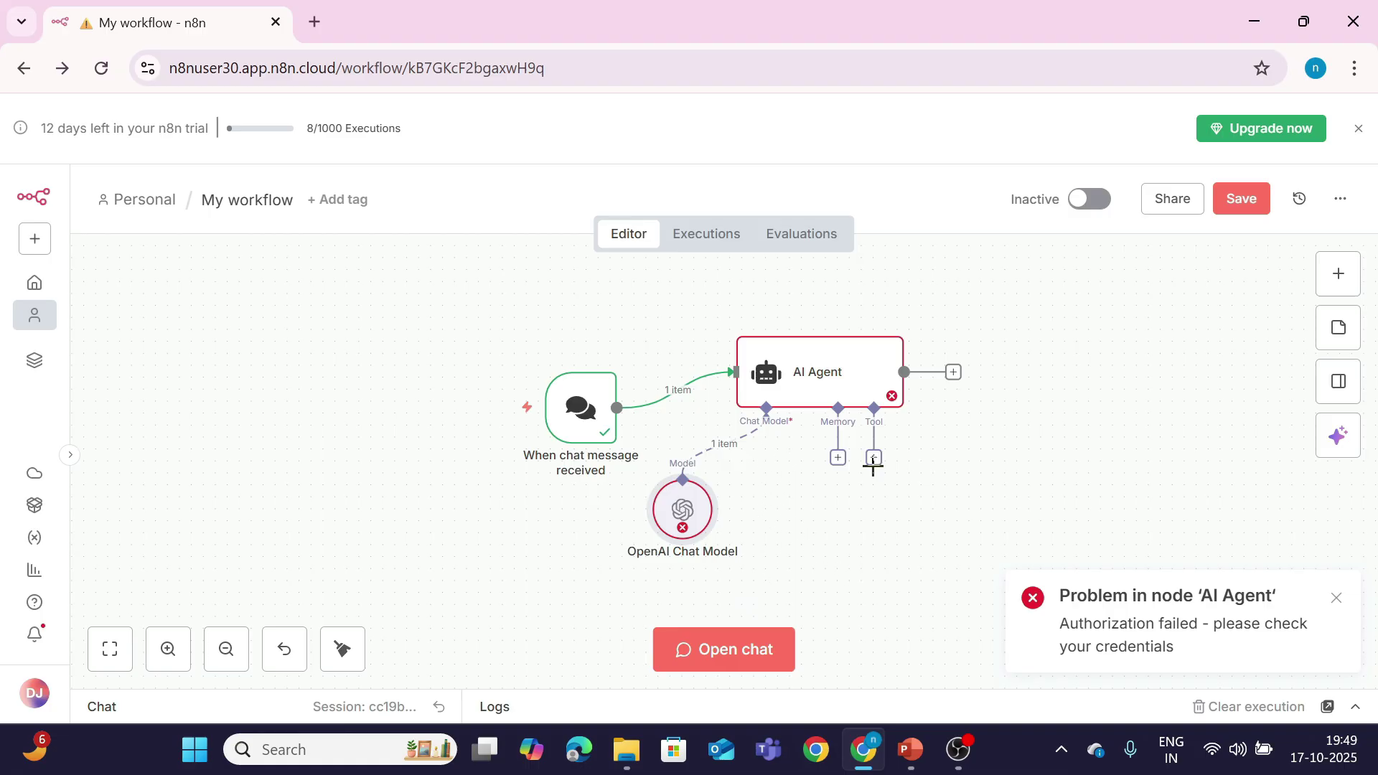
mouse_move(768, 436)
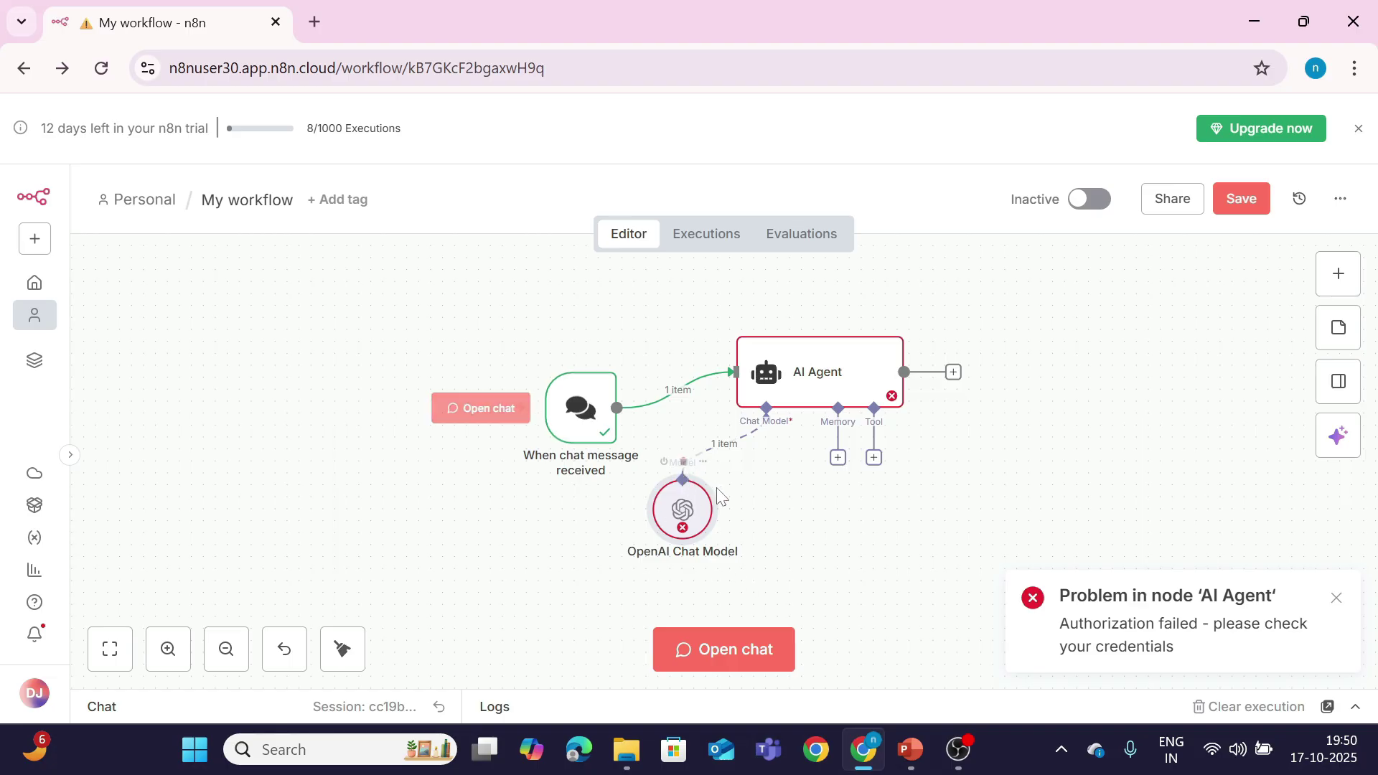
Step: Check the OpenAI Chat Model error, then give the AI Agent an Anthropic Chat Model fallback
double_click(692, 521)
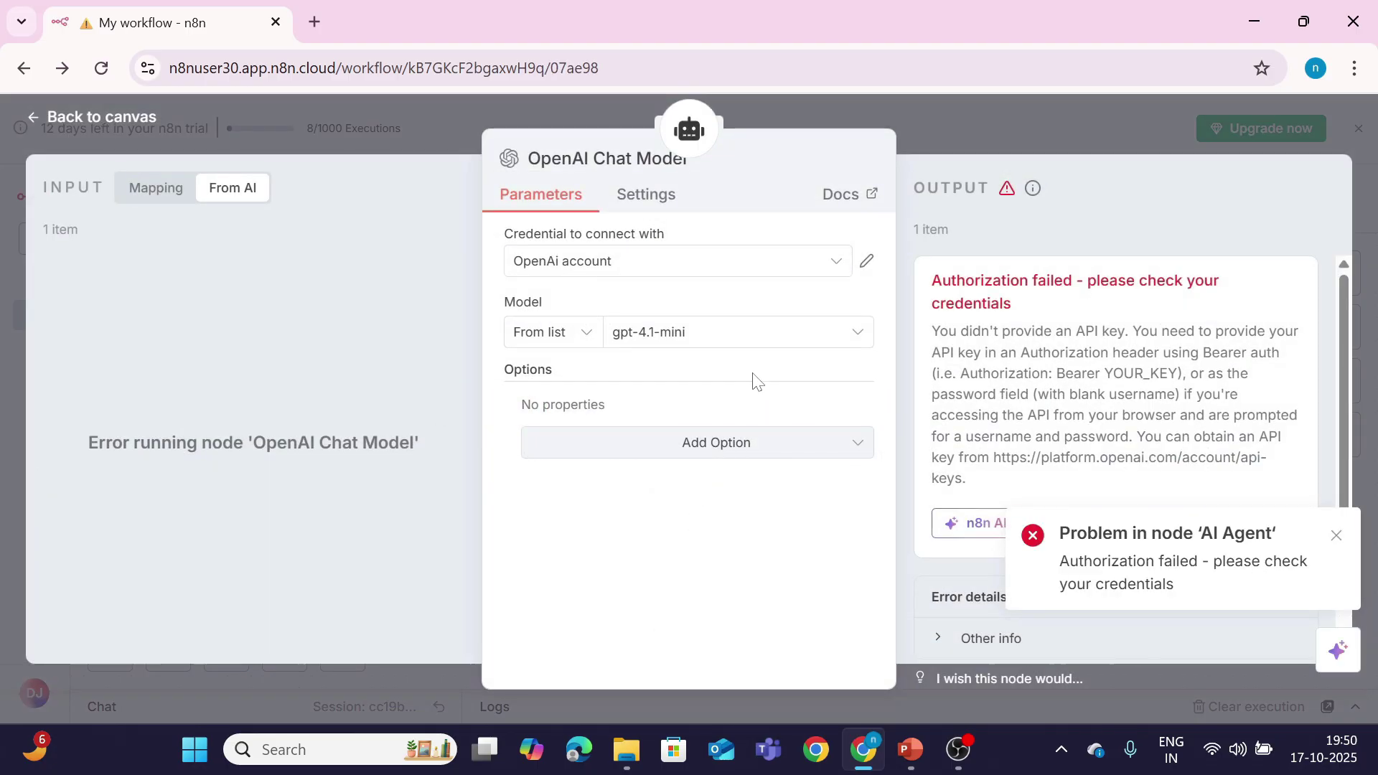
click(93, 118)
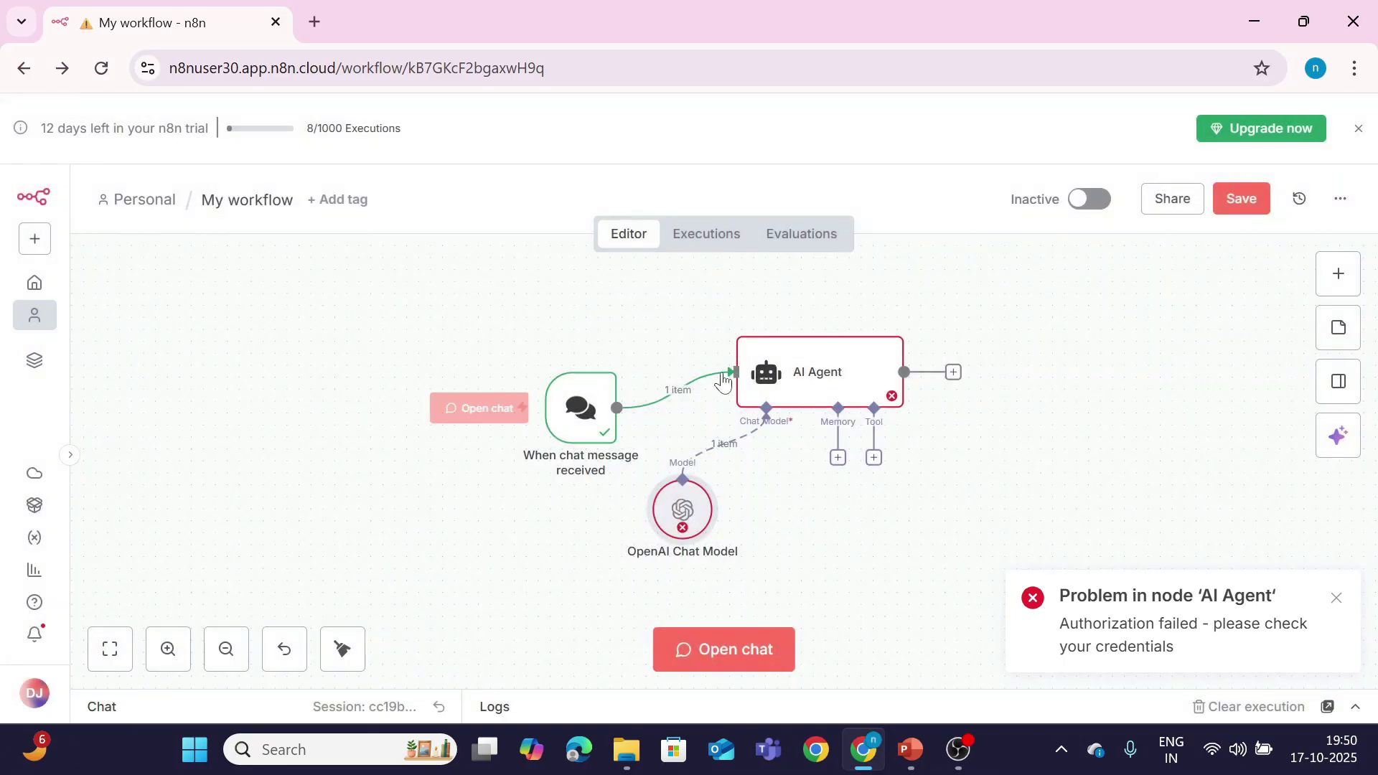
double_click(786, 386)
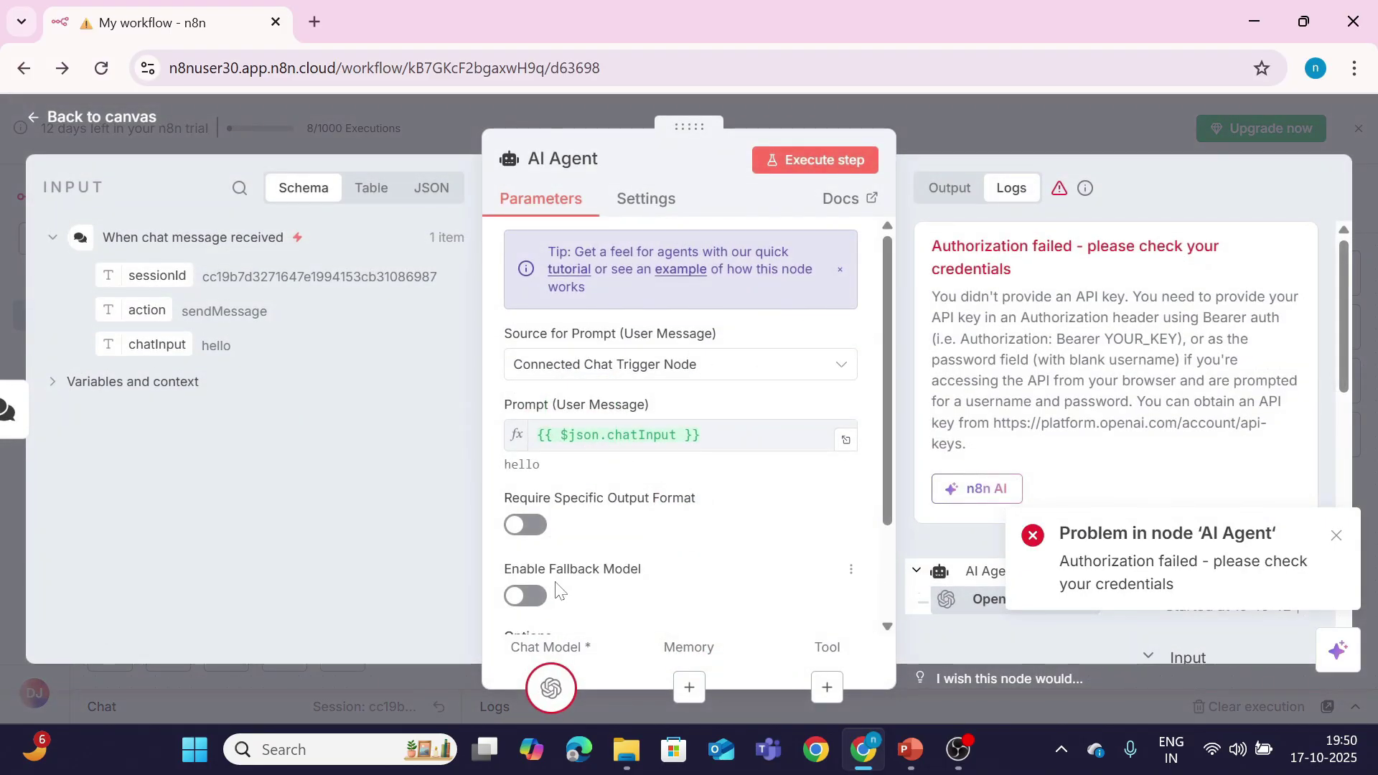
click(528, 597)
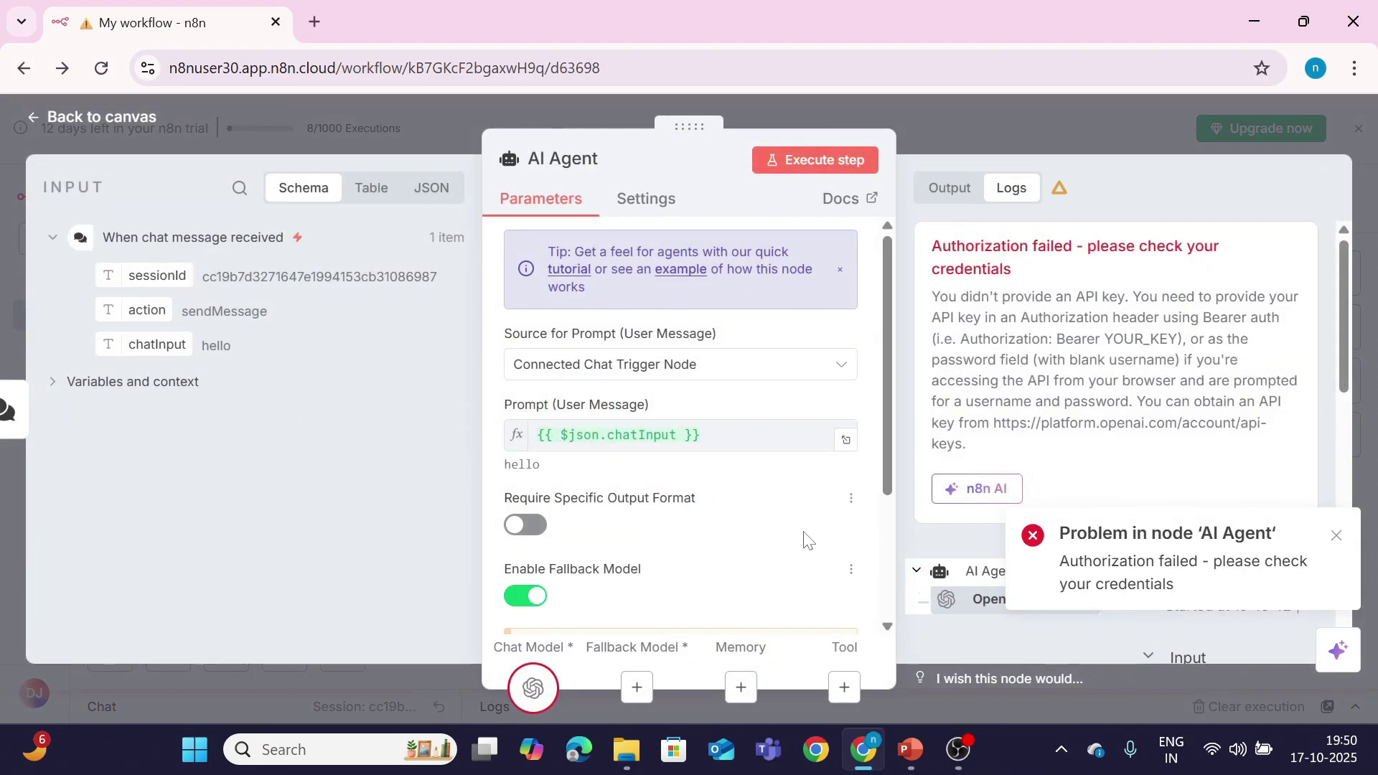
scroll(808, 539, down, 3)
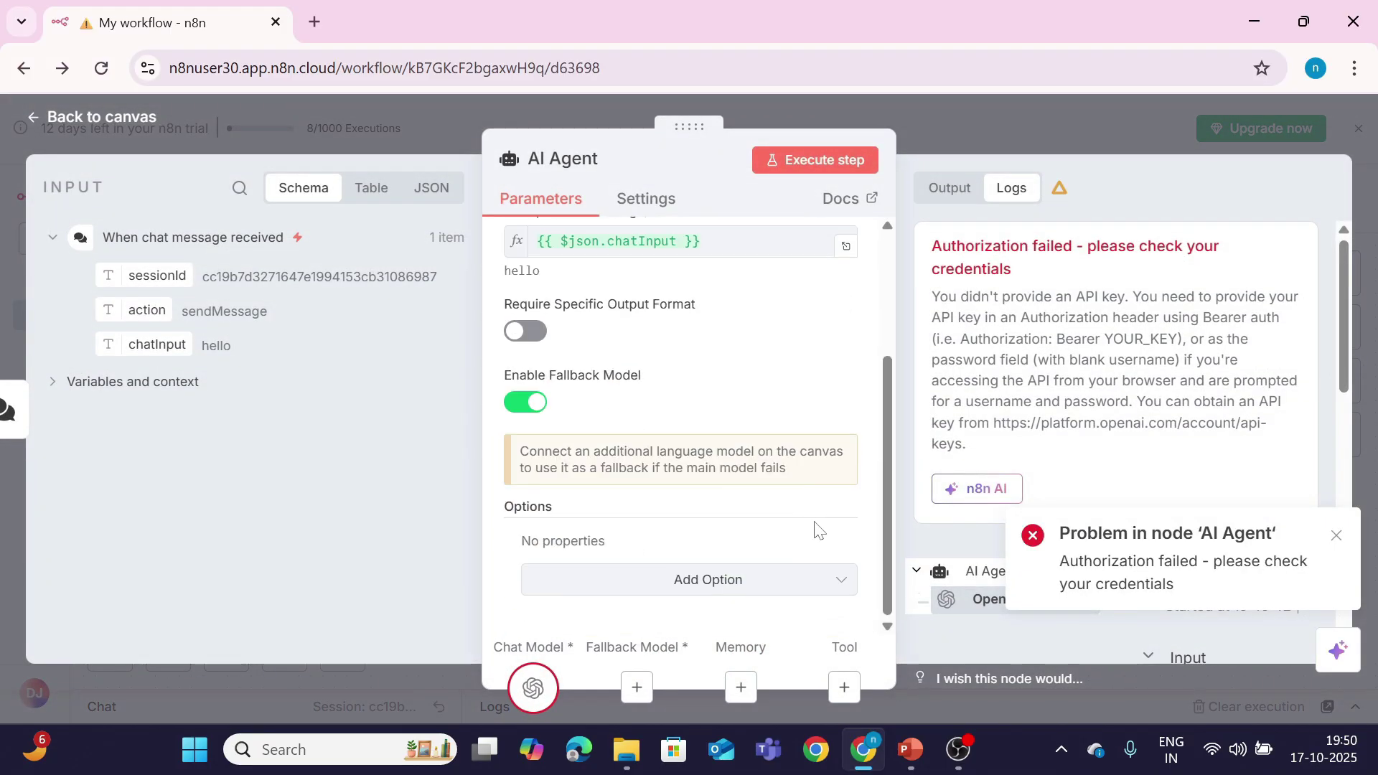
click(637, 687)
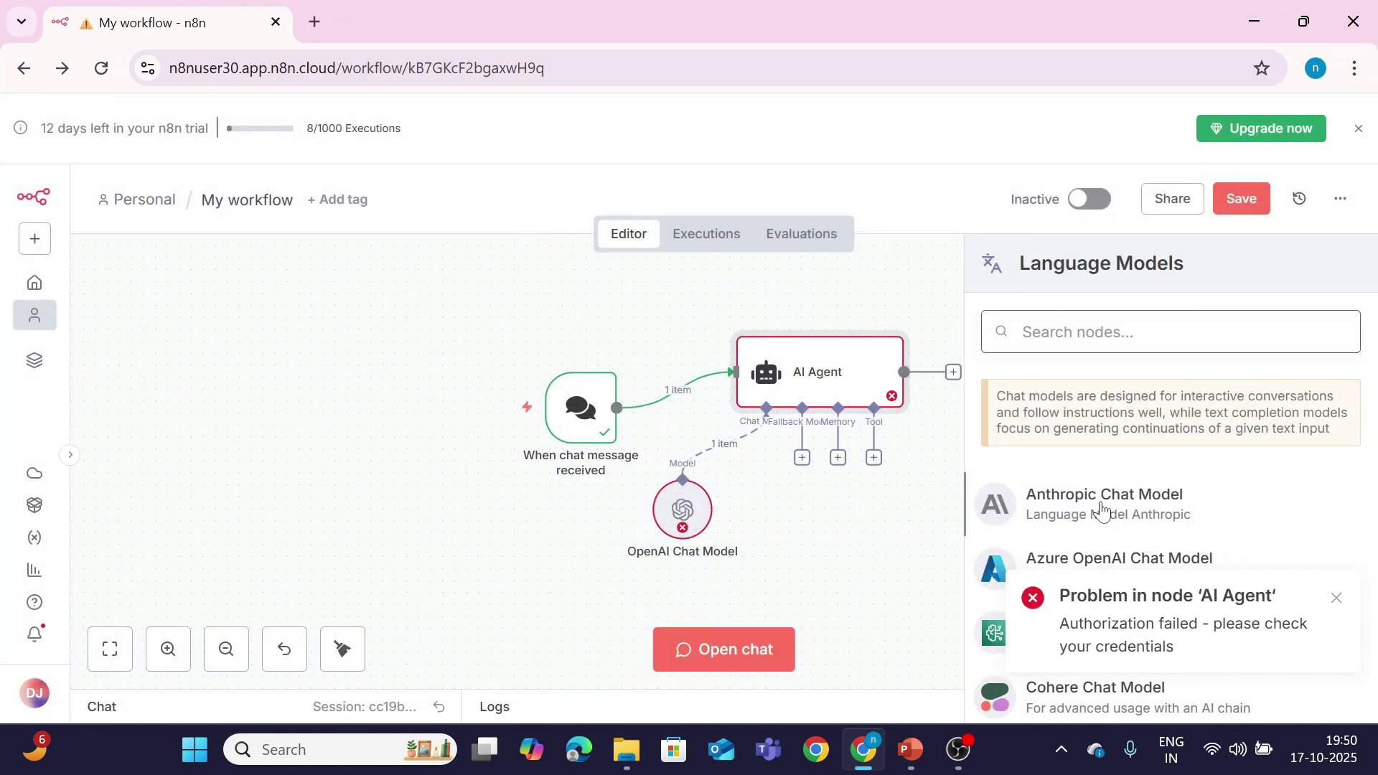
click(1101, 507)
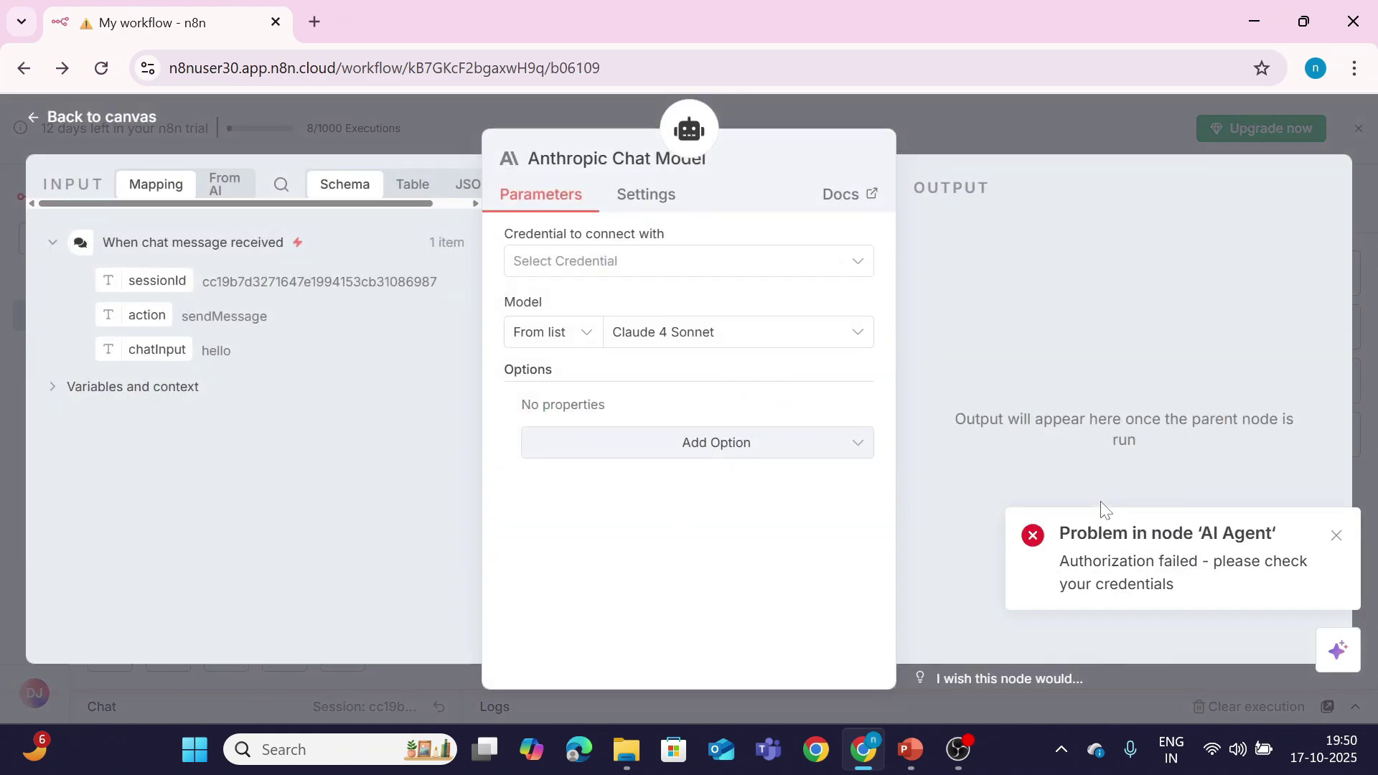
Step: Start a new Anthropic credential, then close the form unsaved and return to the canvas
click(686, 280)
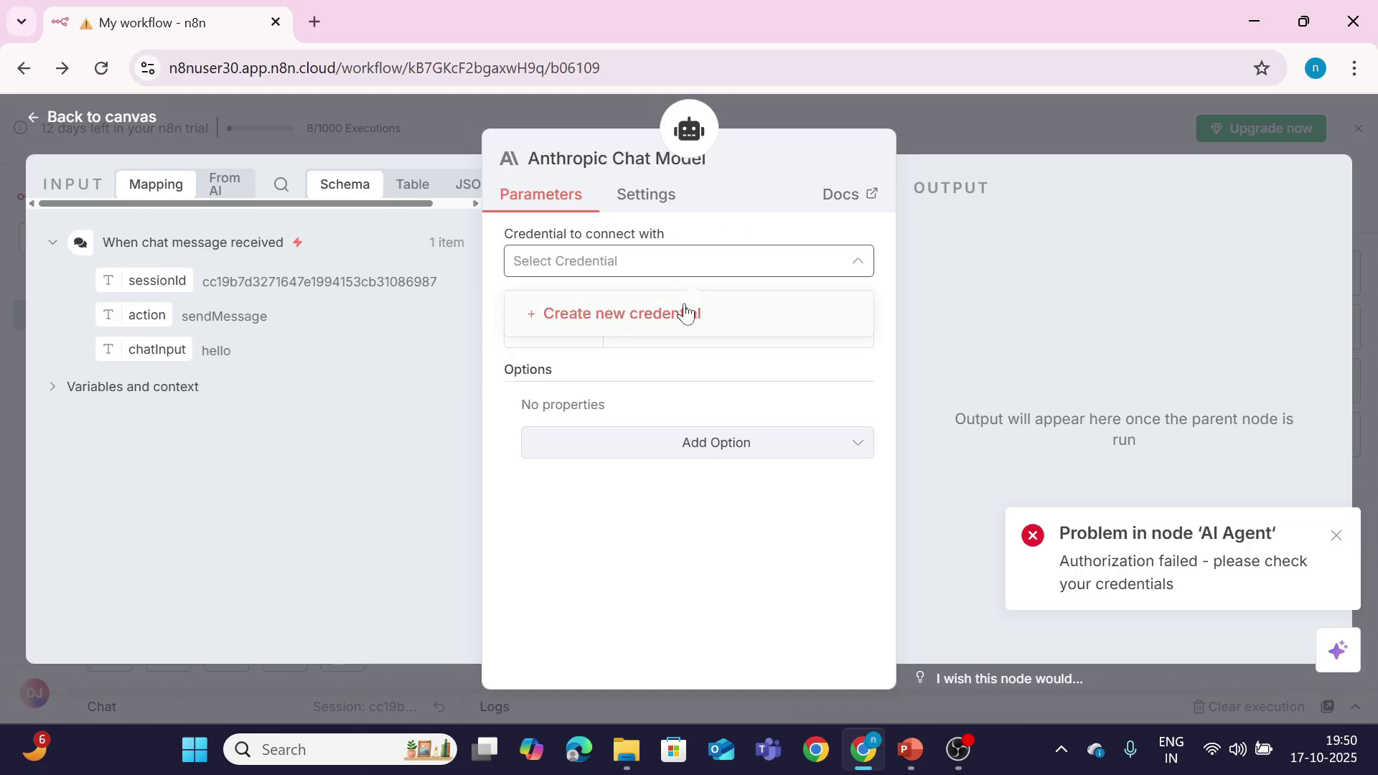
click(689, 310)
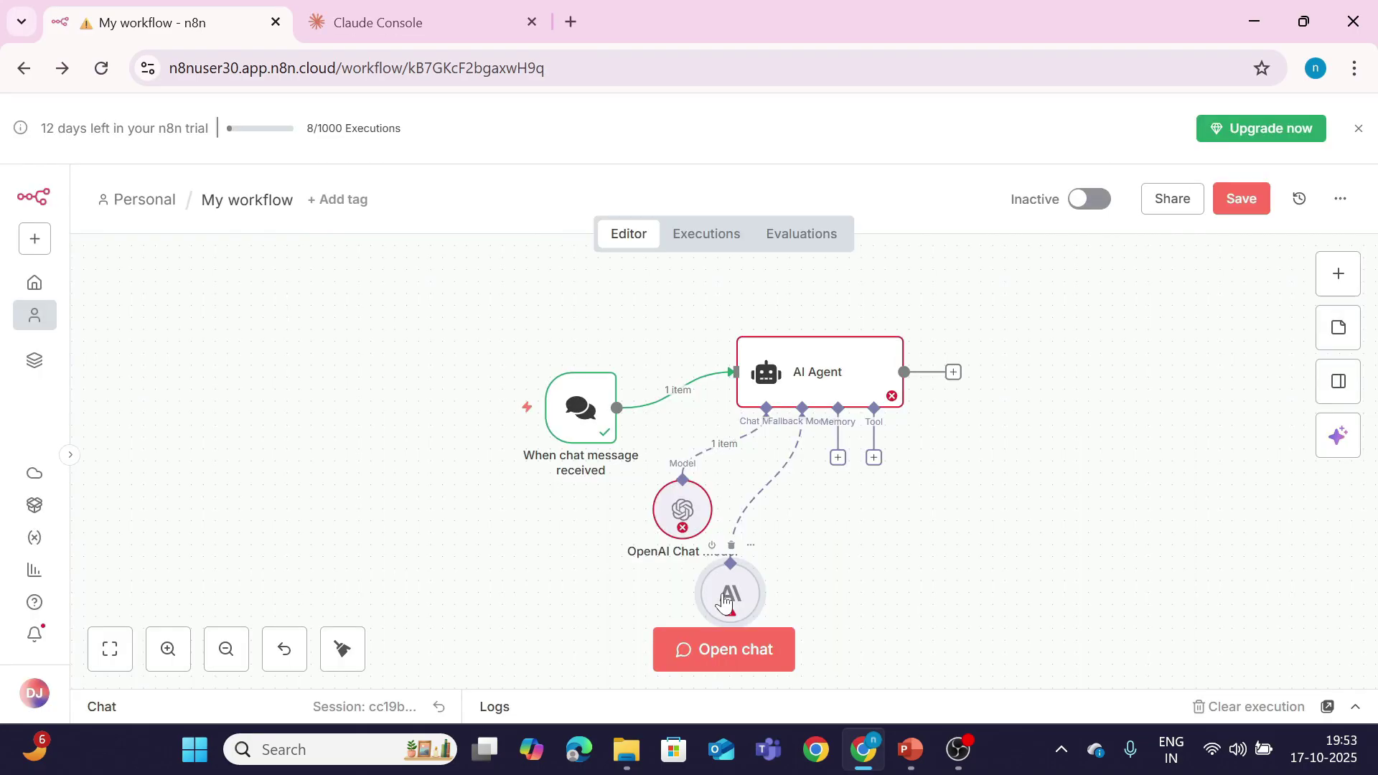
drag(723, 602, 844, 590)
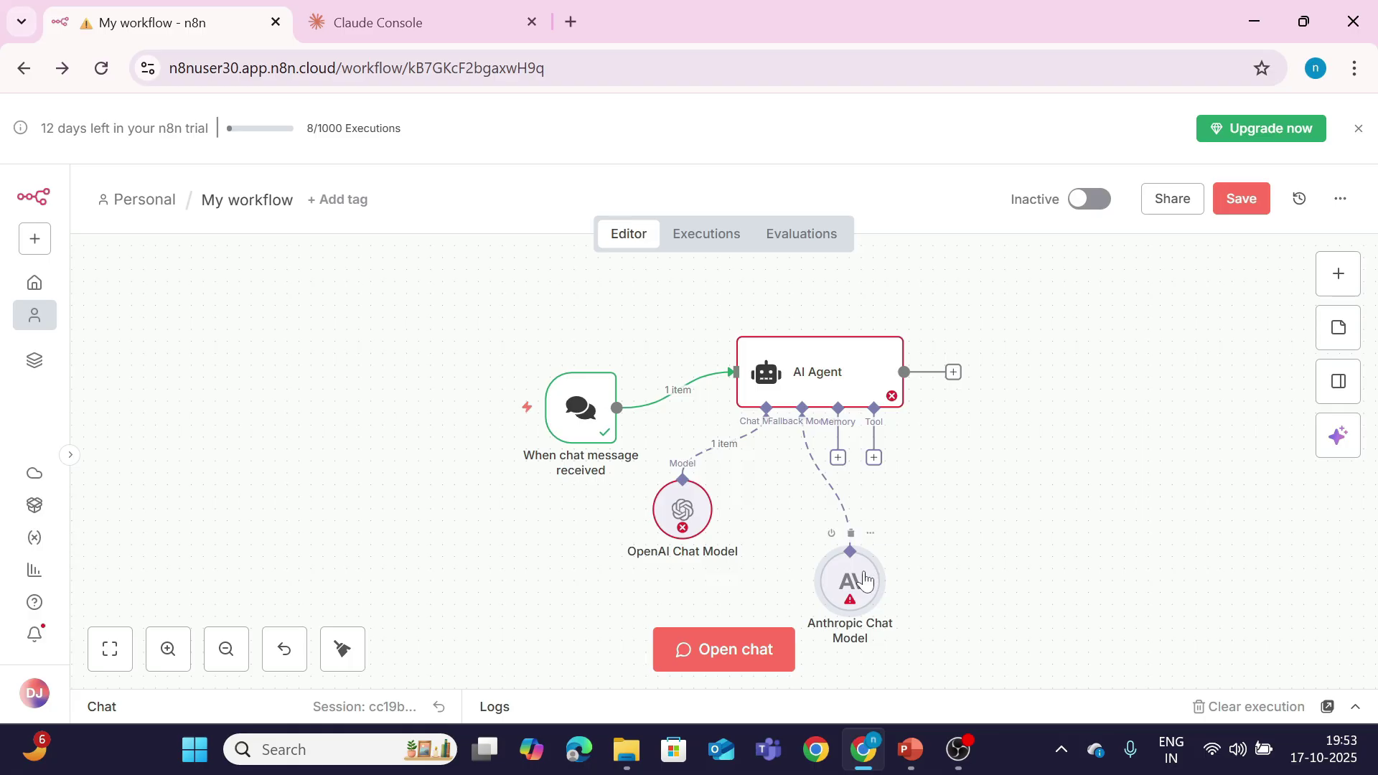
double_click(848, 576)
click(679, 269)
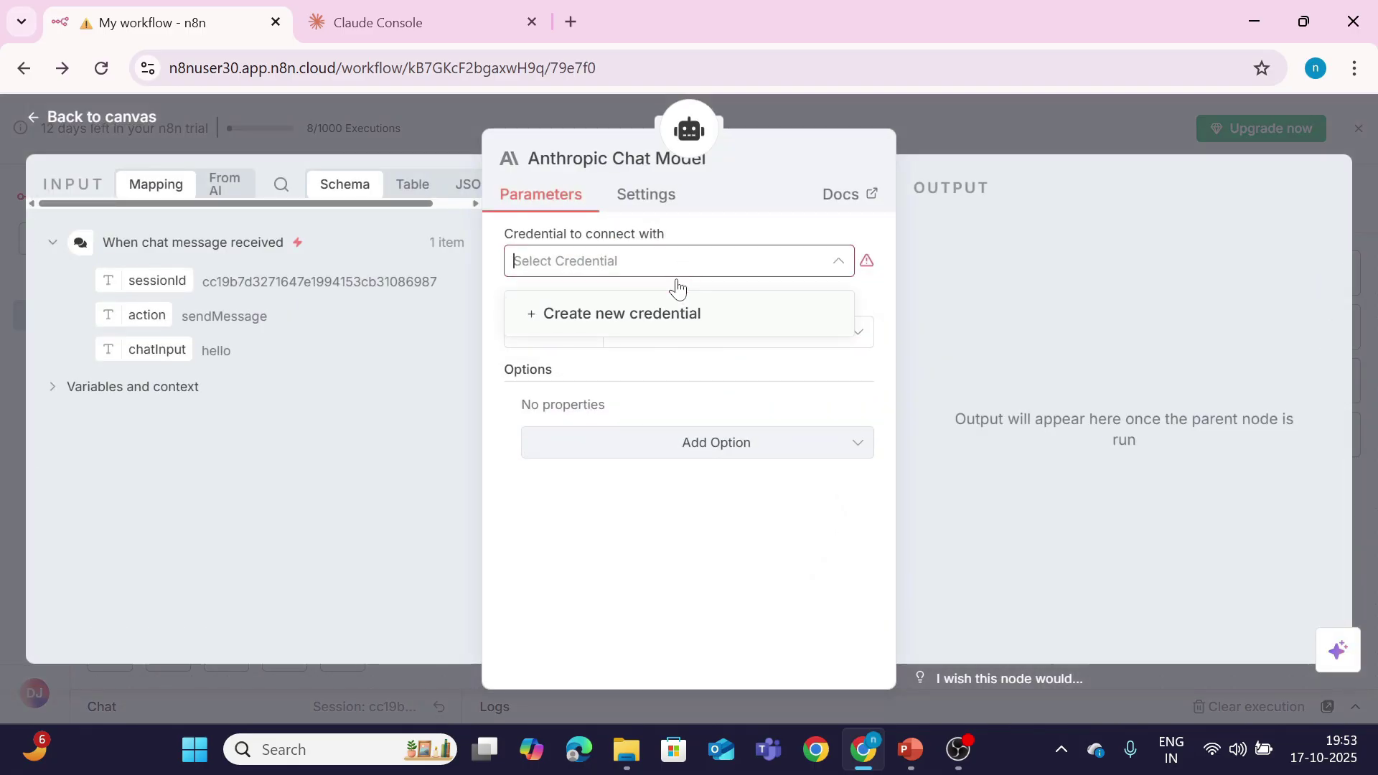
click(619, 320)
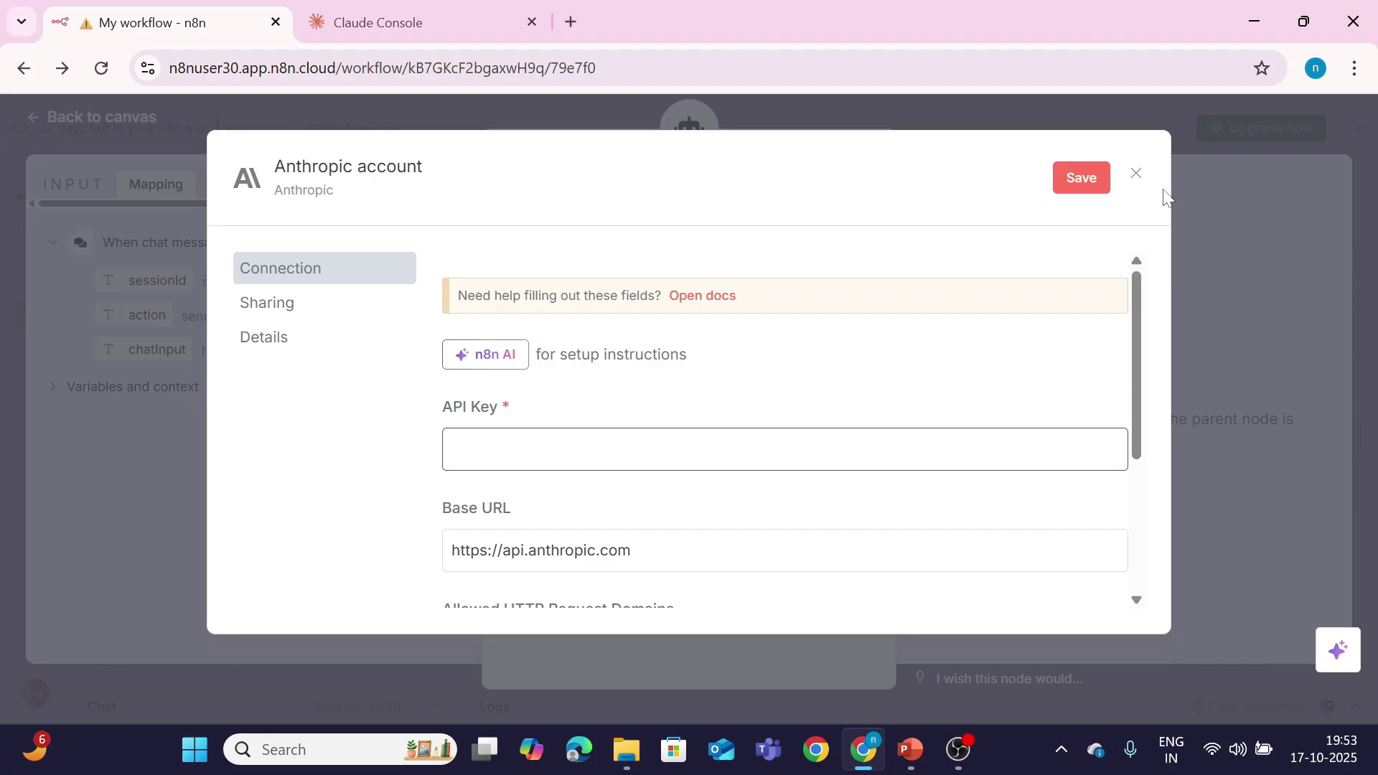
click(1136, 173)
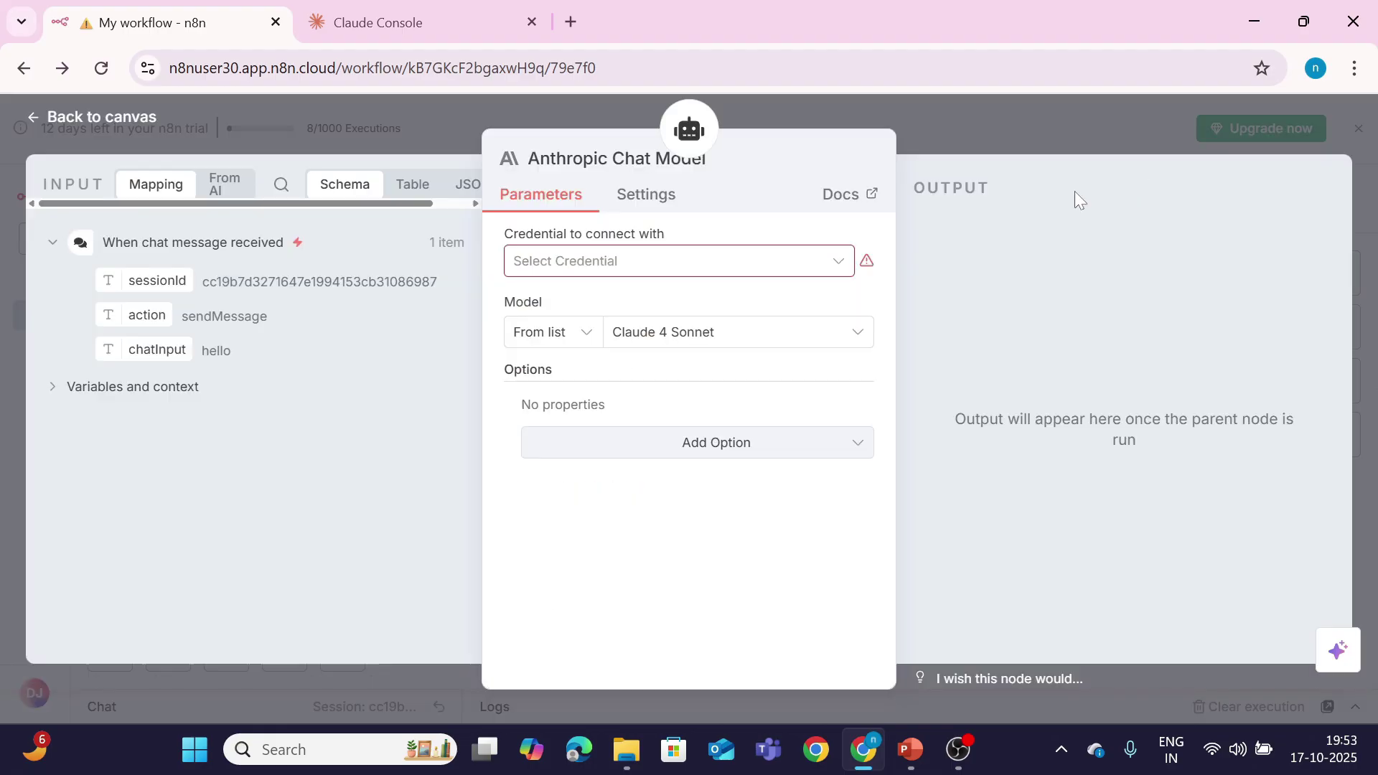
click(129, 117)
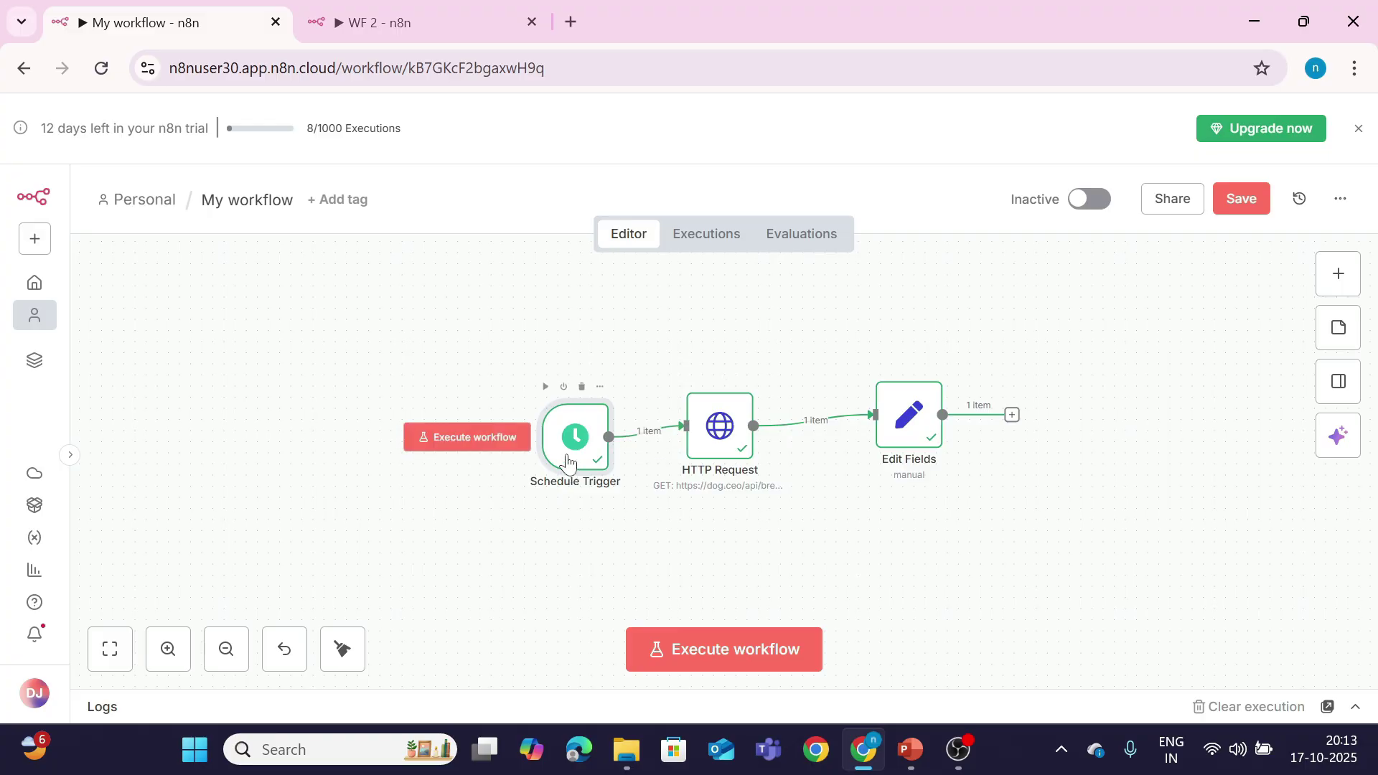
Step: Set the Schedule Trigger interval to Seconds with 10 seconds between triggers
double_click(575, 439)
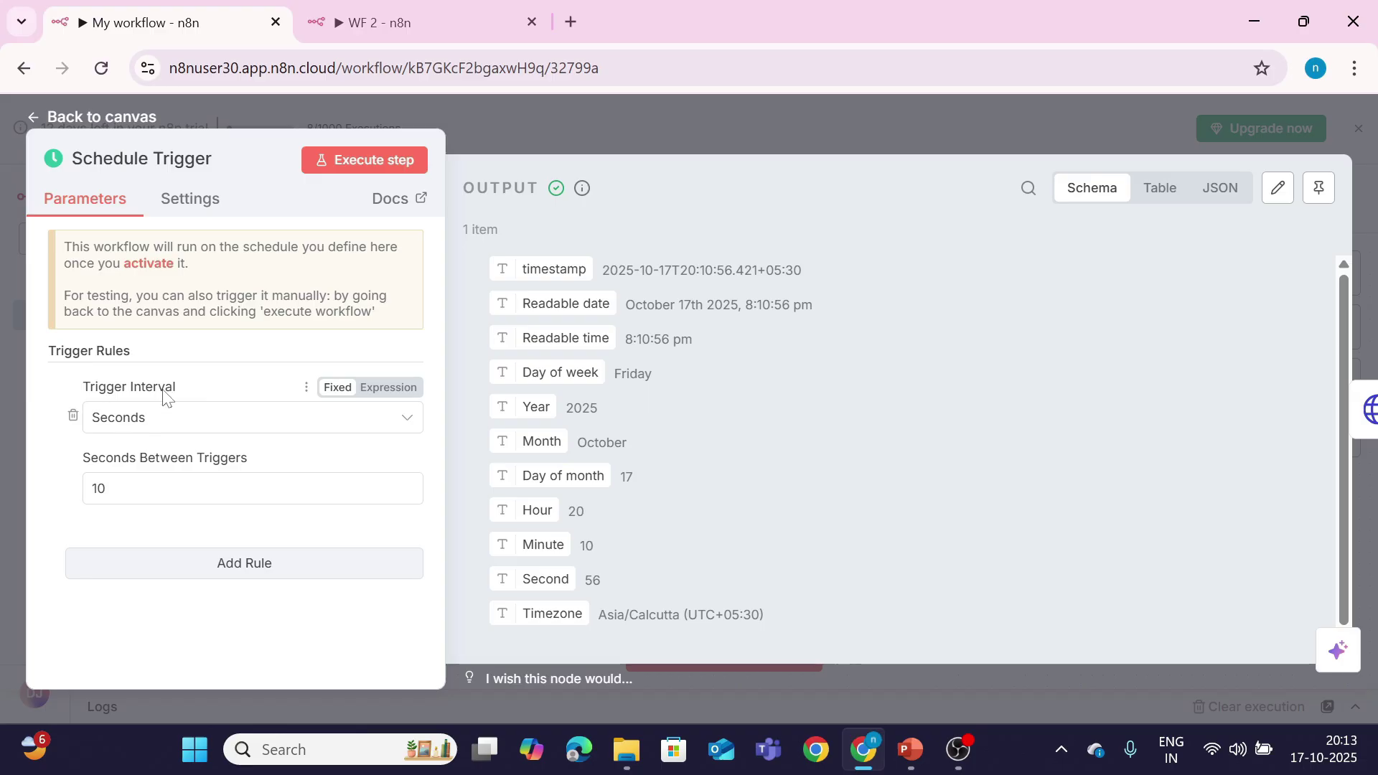
click(160, 427)
click(160, 470)
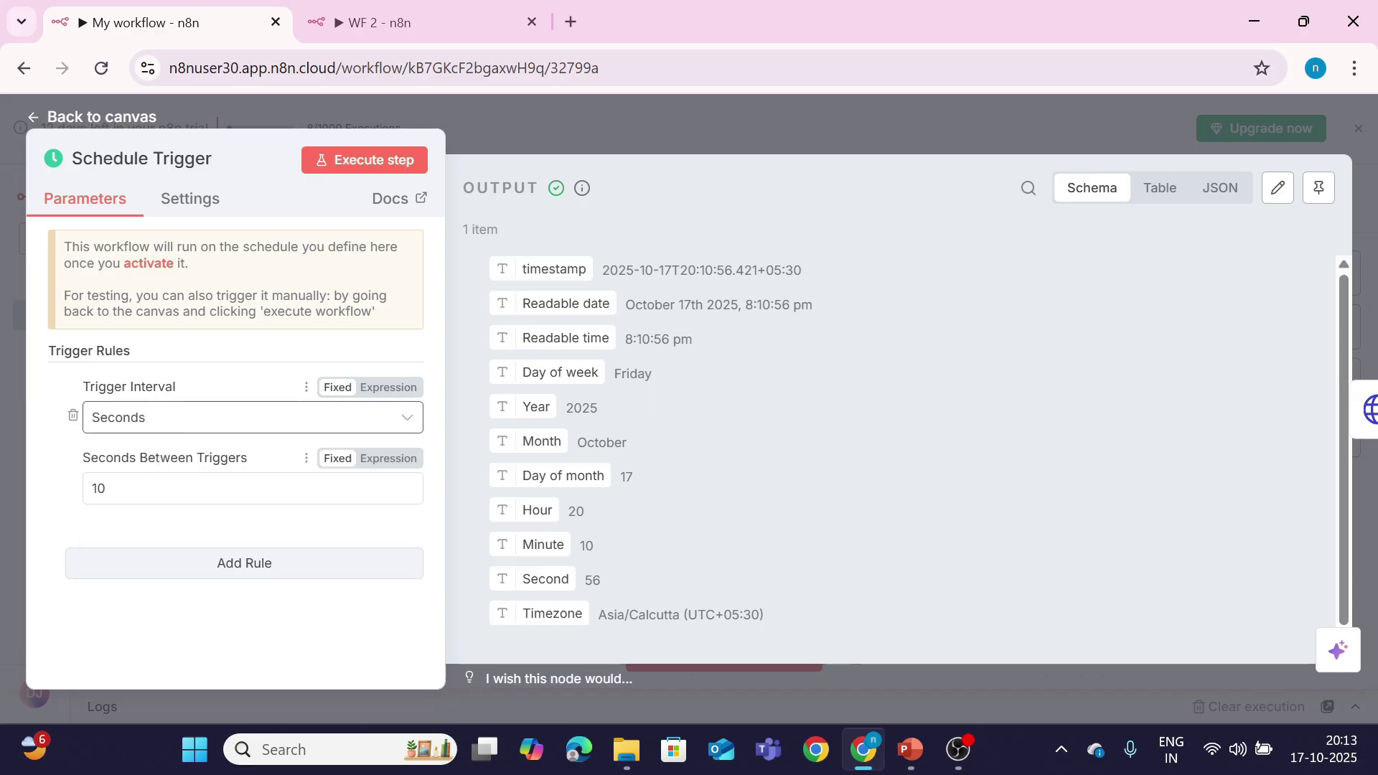
click(93, 487)
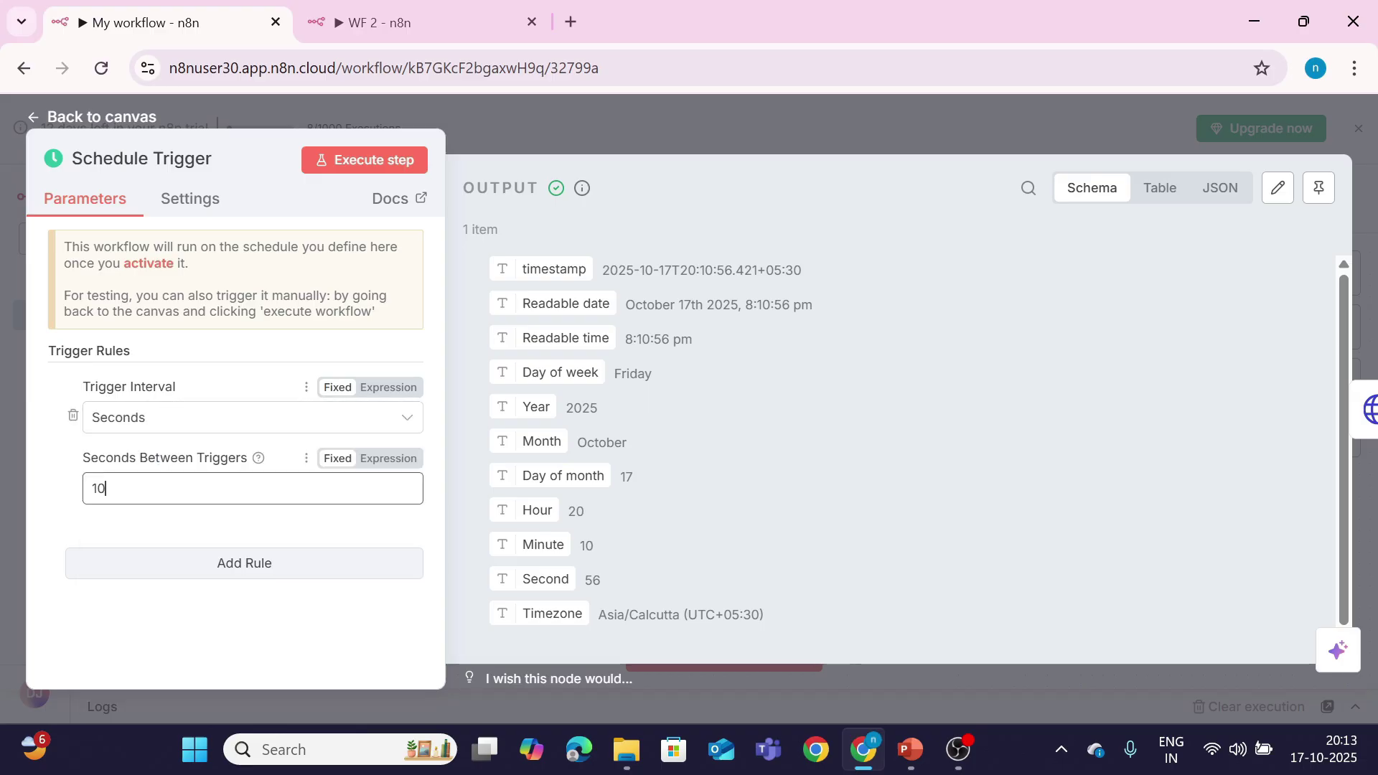
click(54, 117)
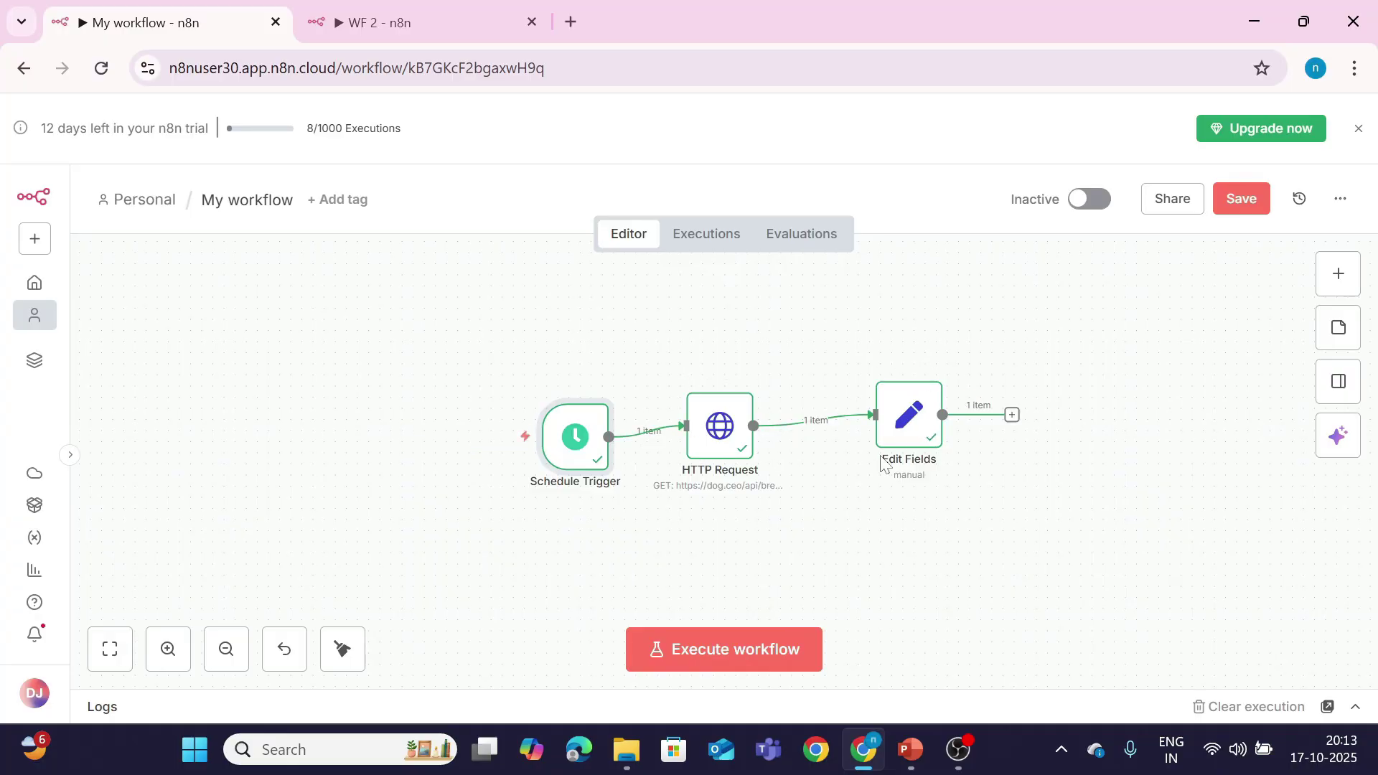
click(35, 239)
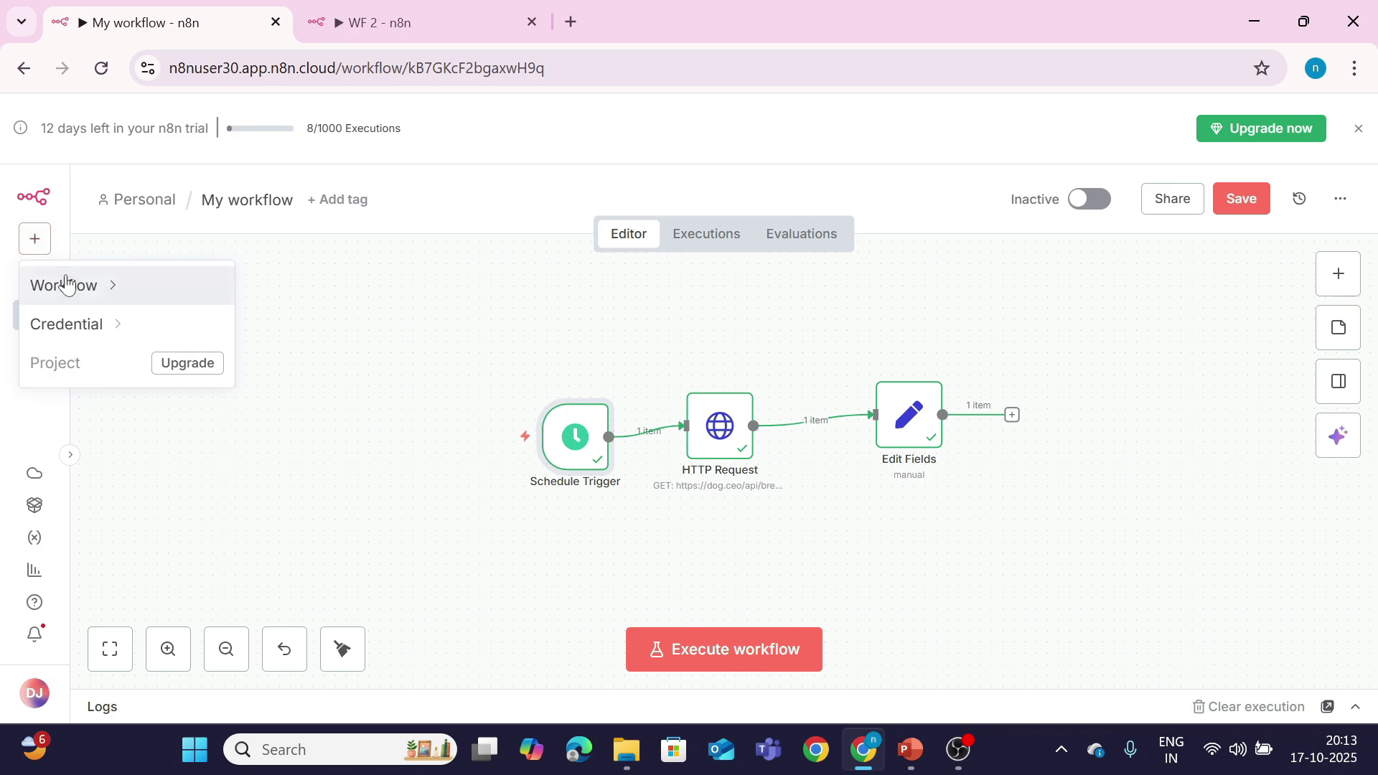
Step: Show the WF 2 canvas, searching 'err' in the nodes panel without adding anything
mouse_move(67, 283)
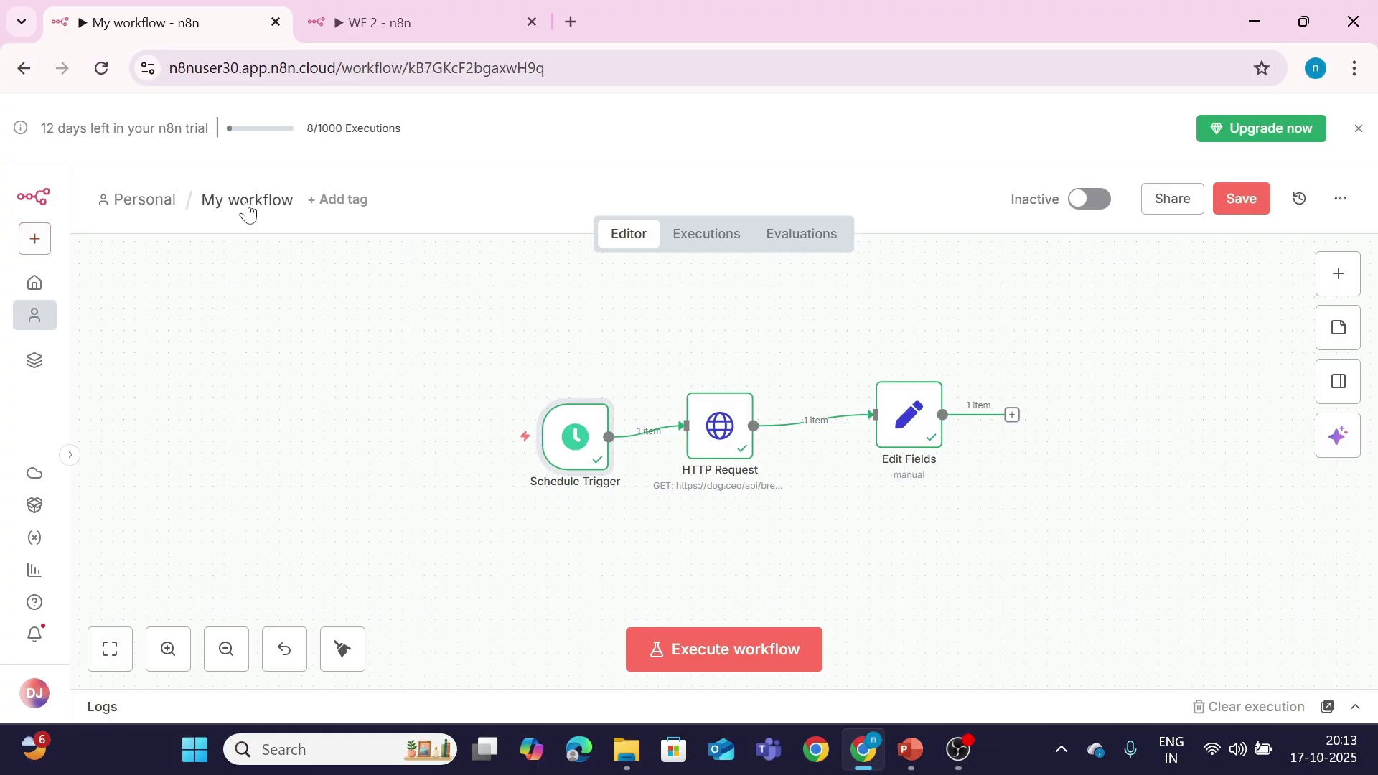
click(351, 24)
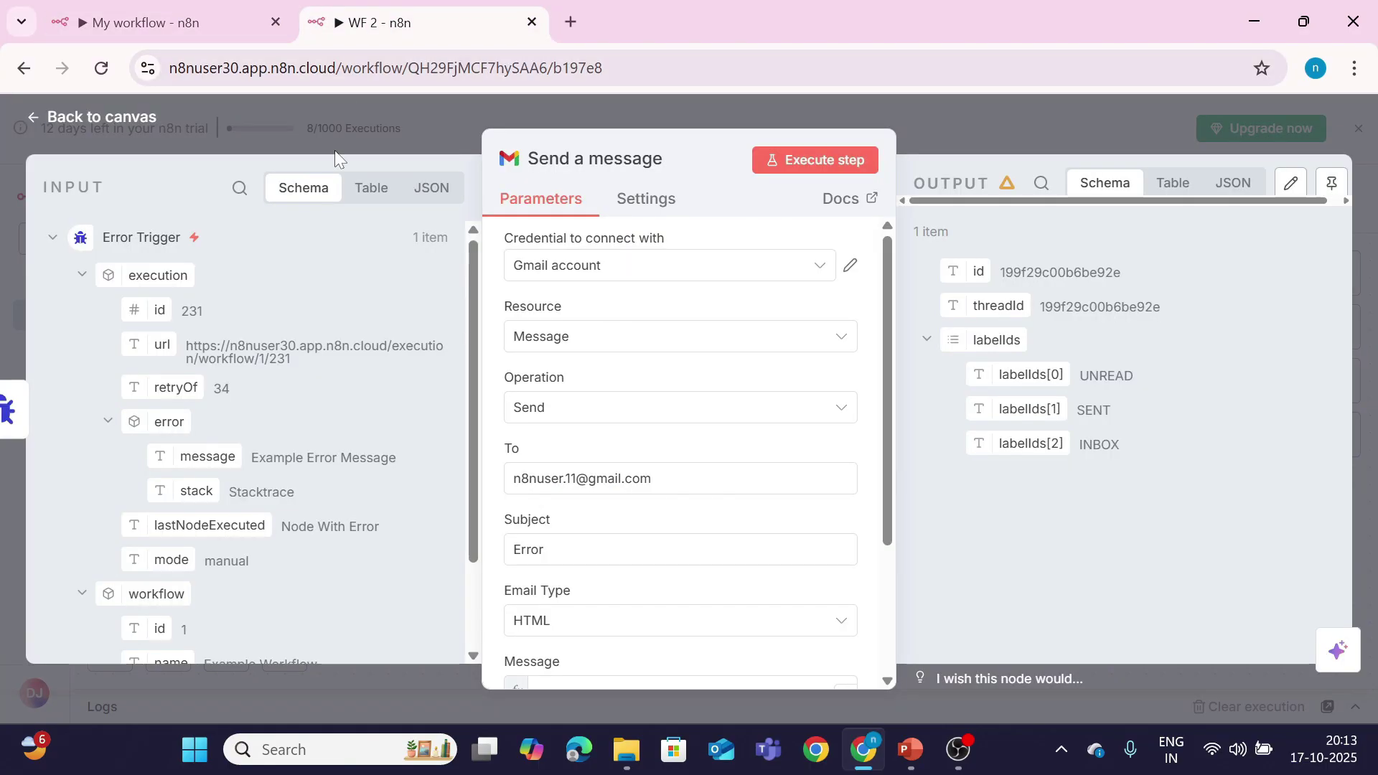
click(149, 115)
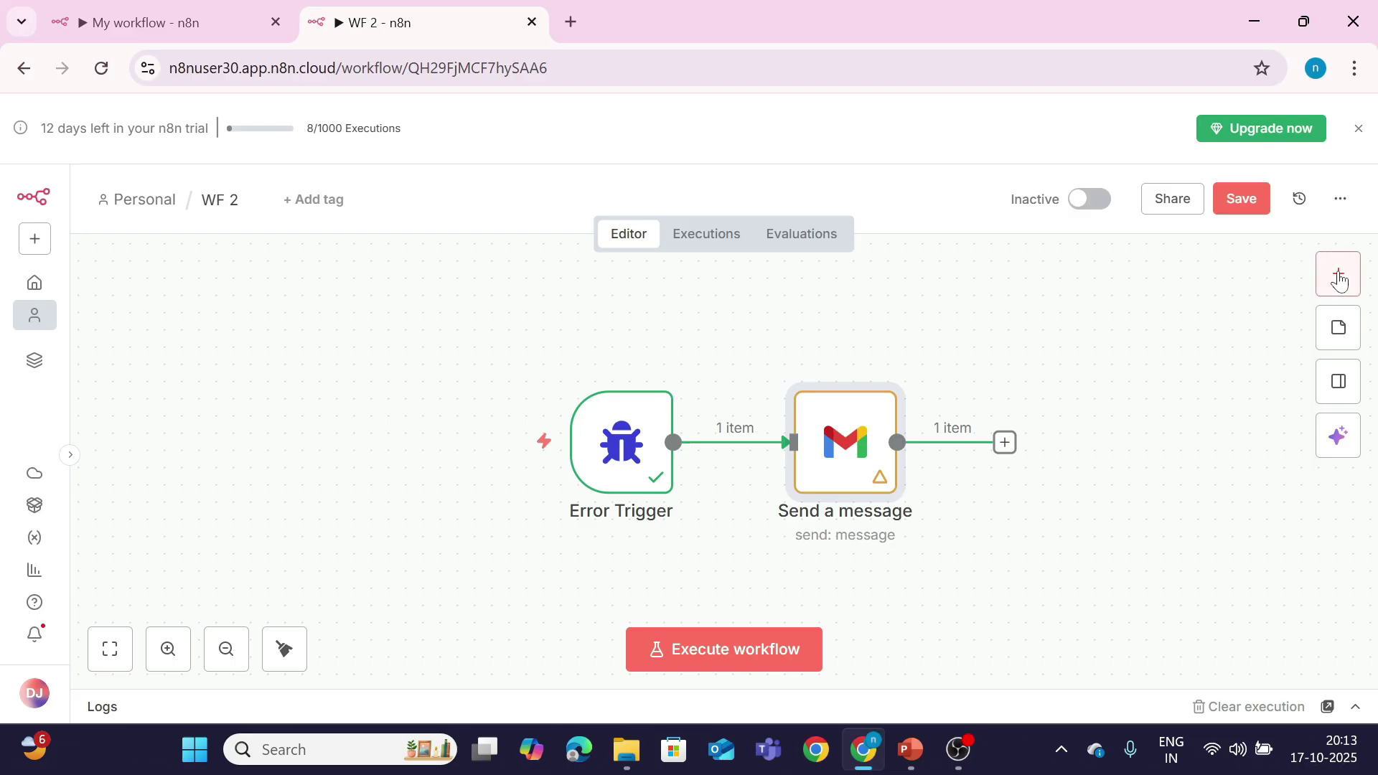
click(1324, 291)
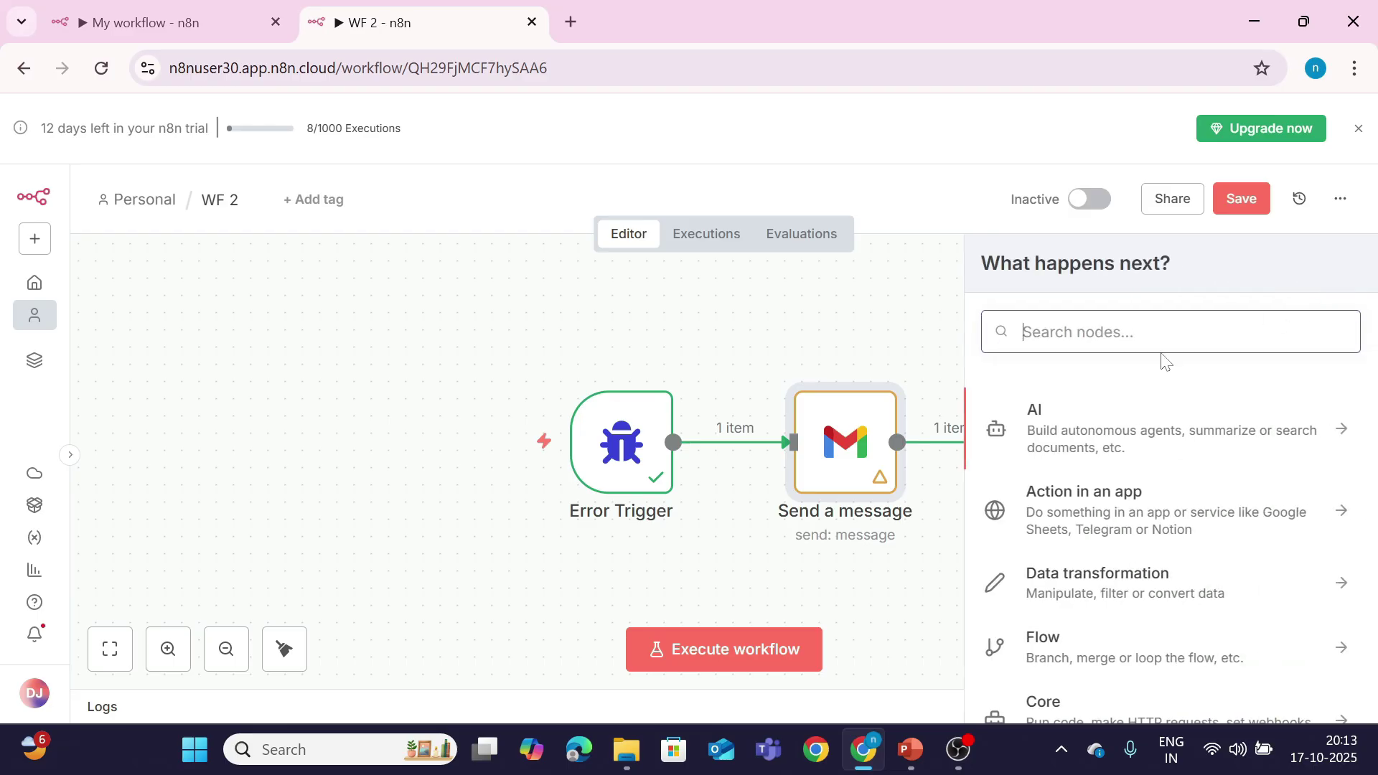
text(err)
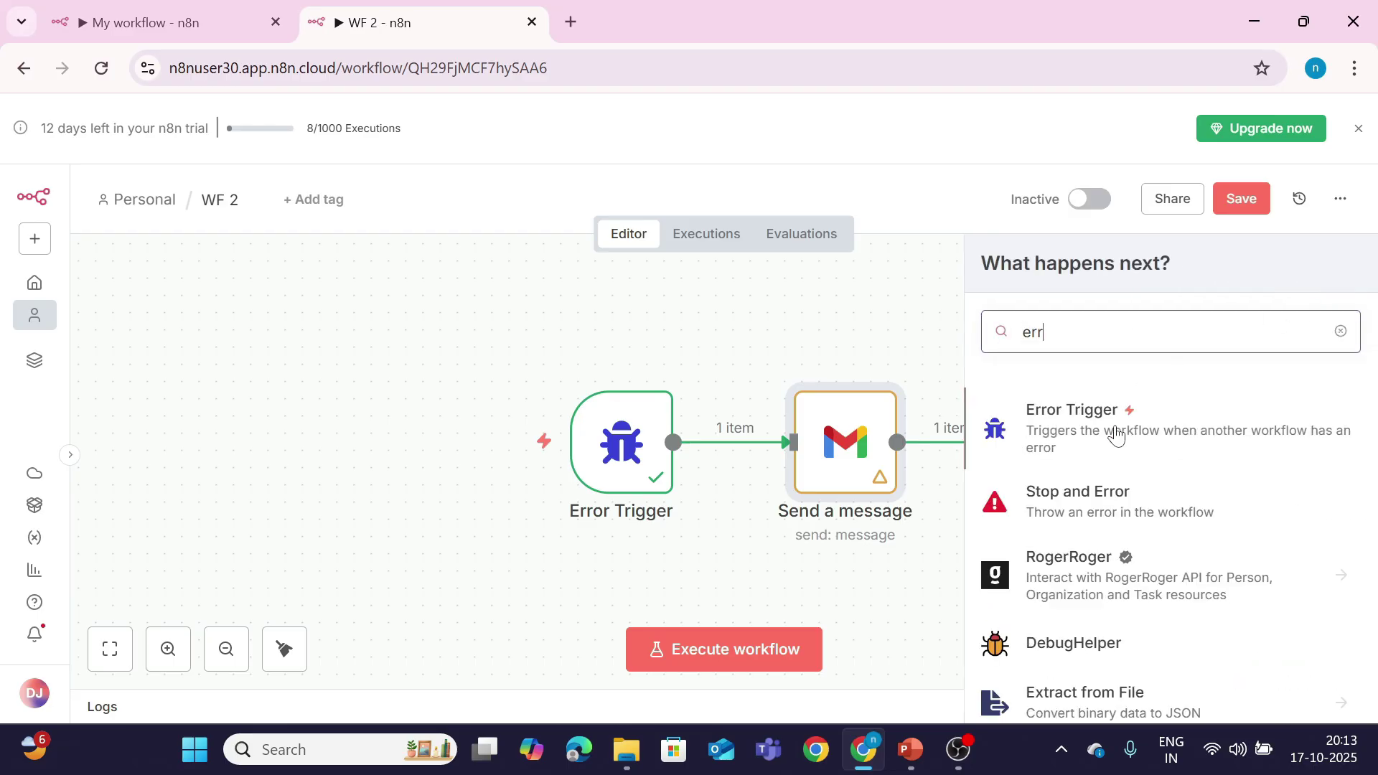
click(708, 343)
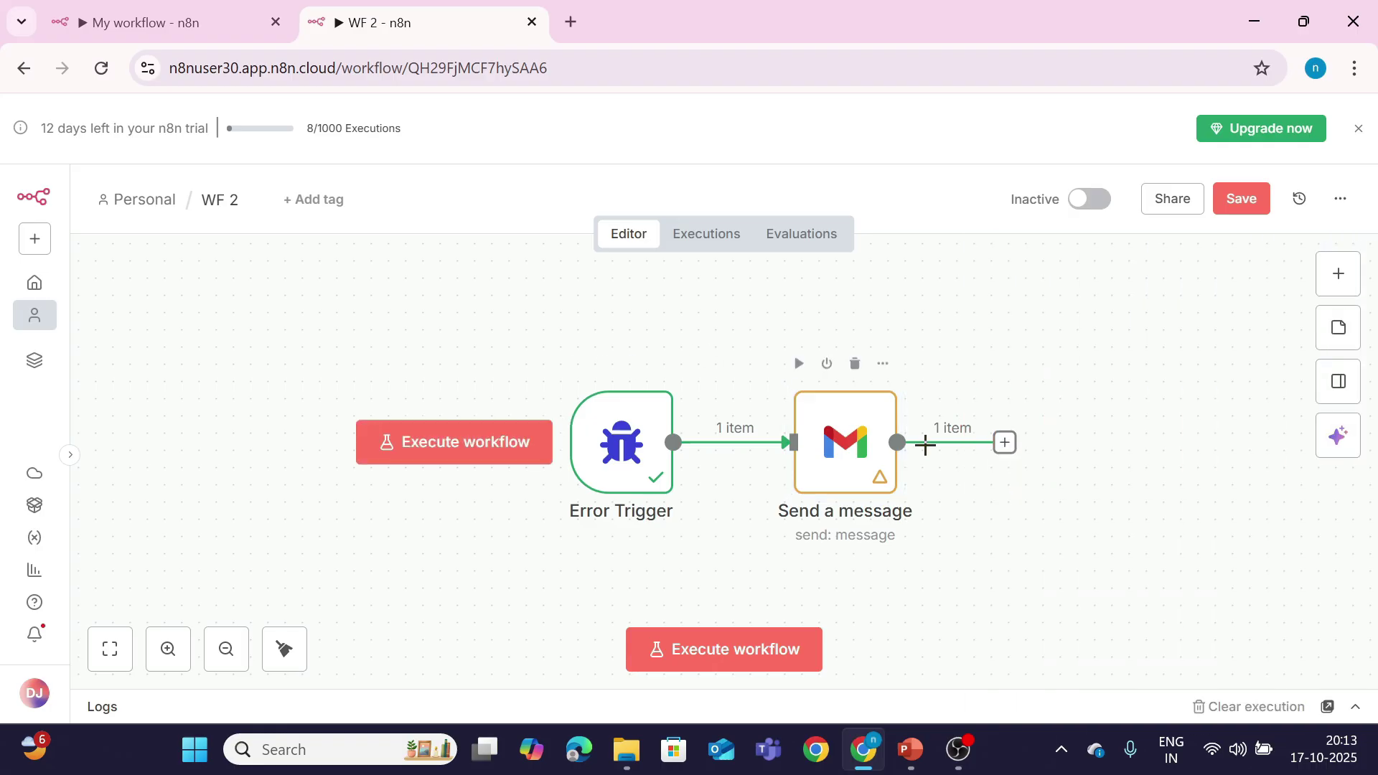
Step: Set the Send a message node's Message field to an expression in the larger editor
double_click(815, 466)
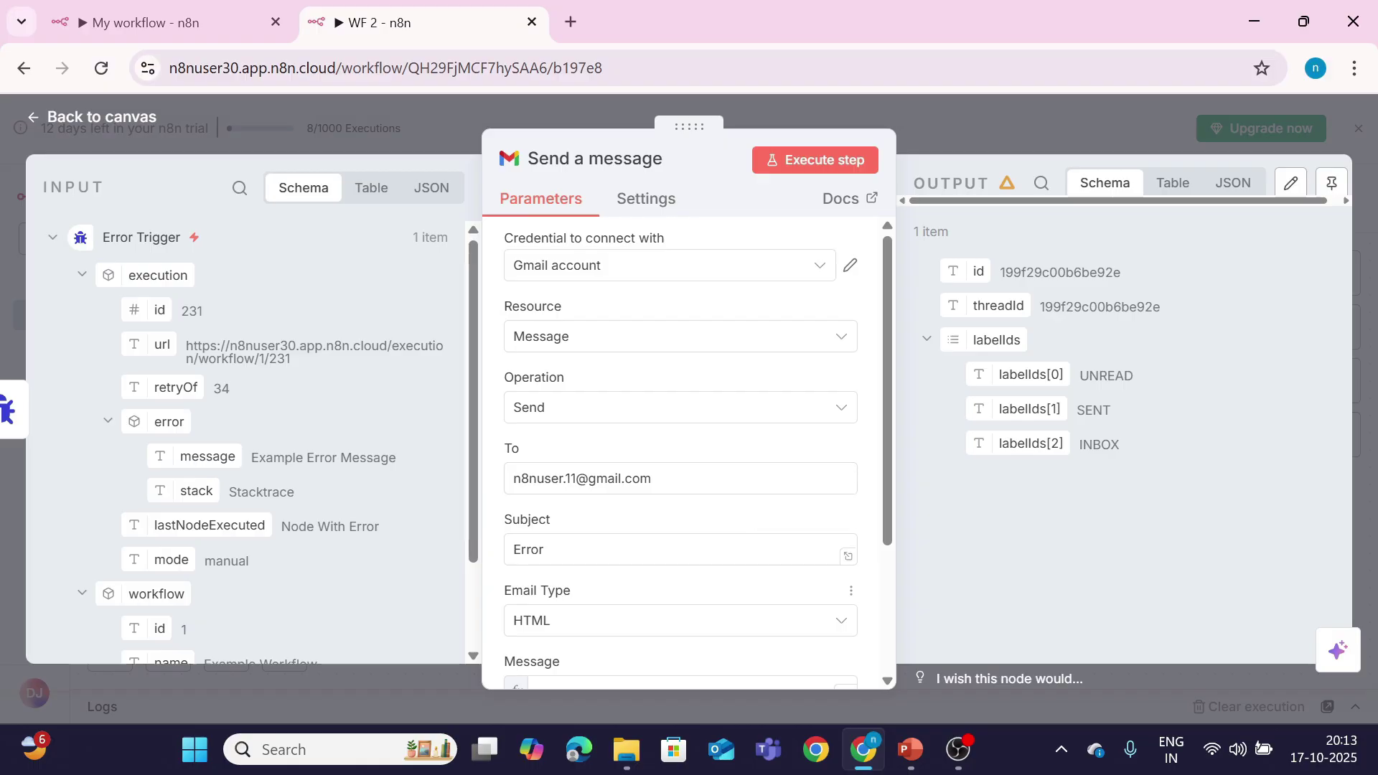
scroll(585, 534, down, 3)
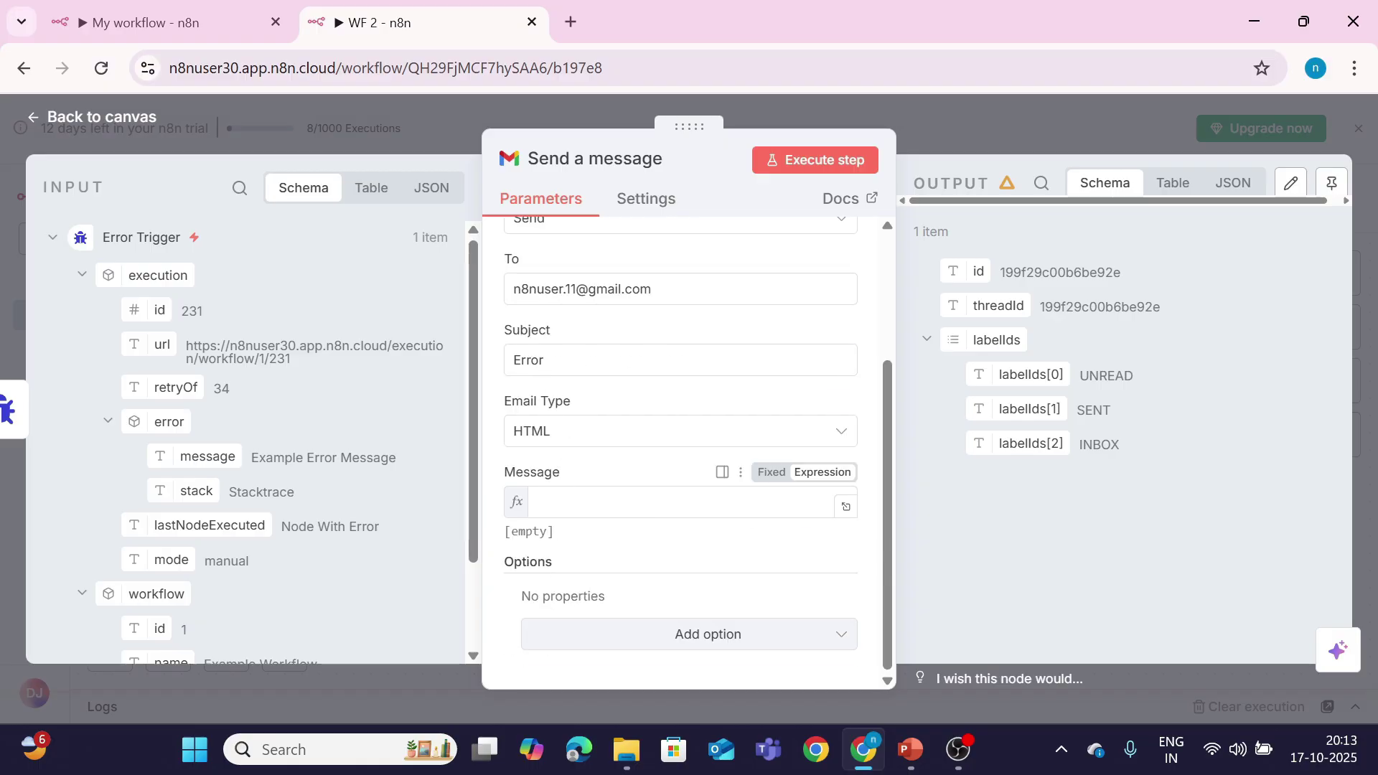
click(771, 471)
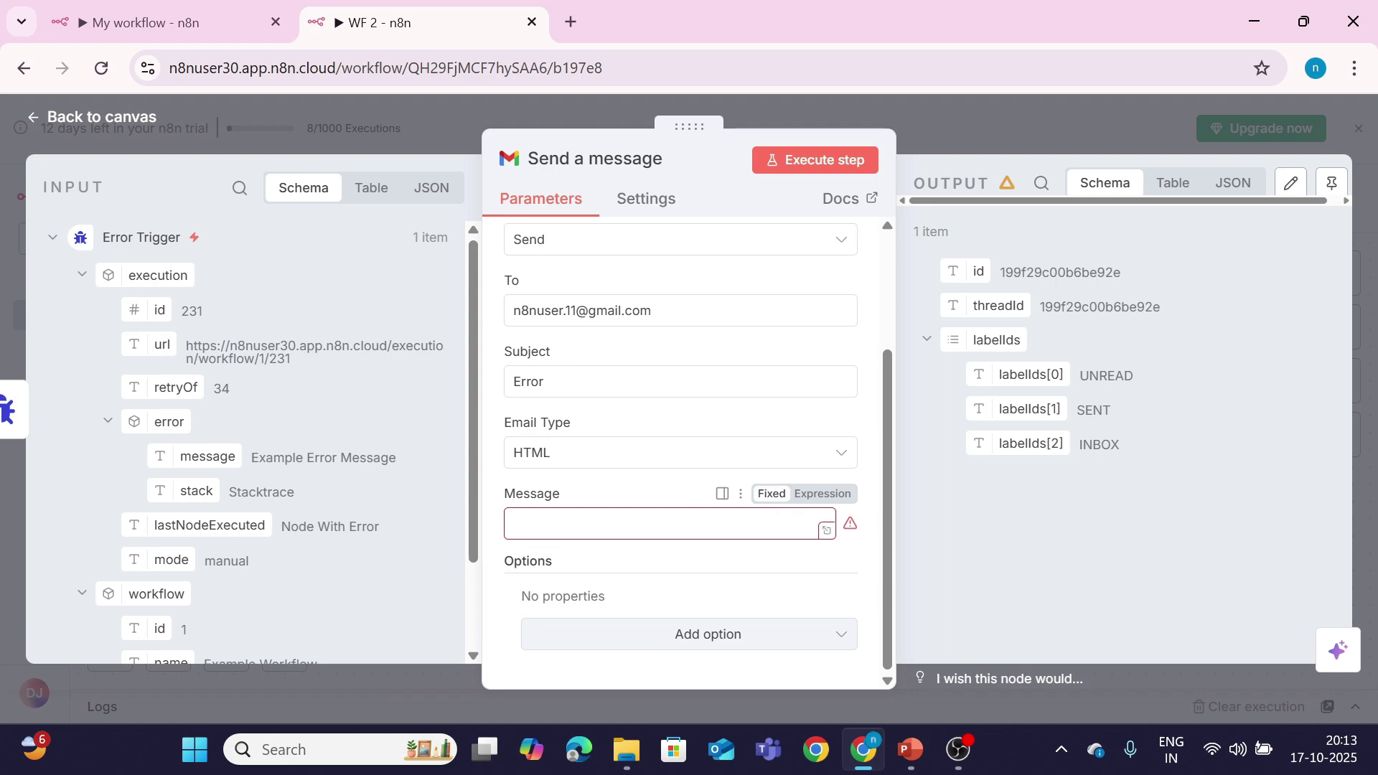
click(820, 495)
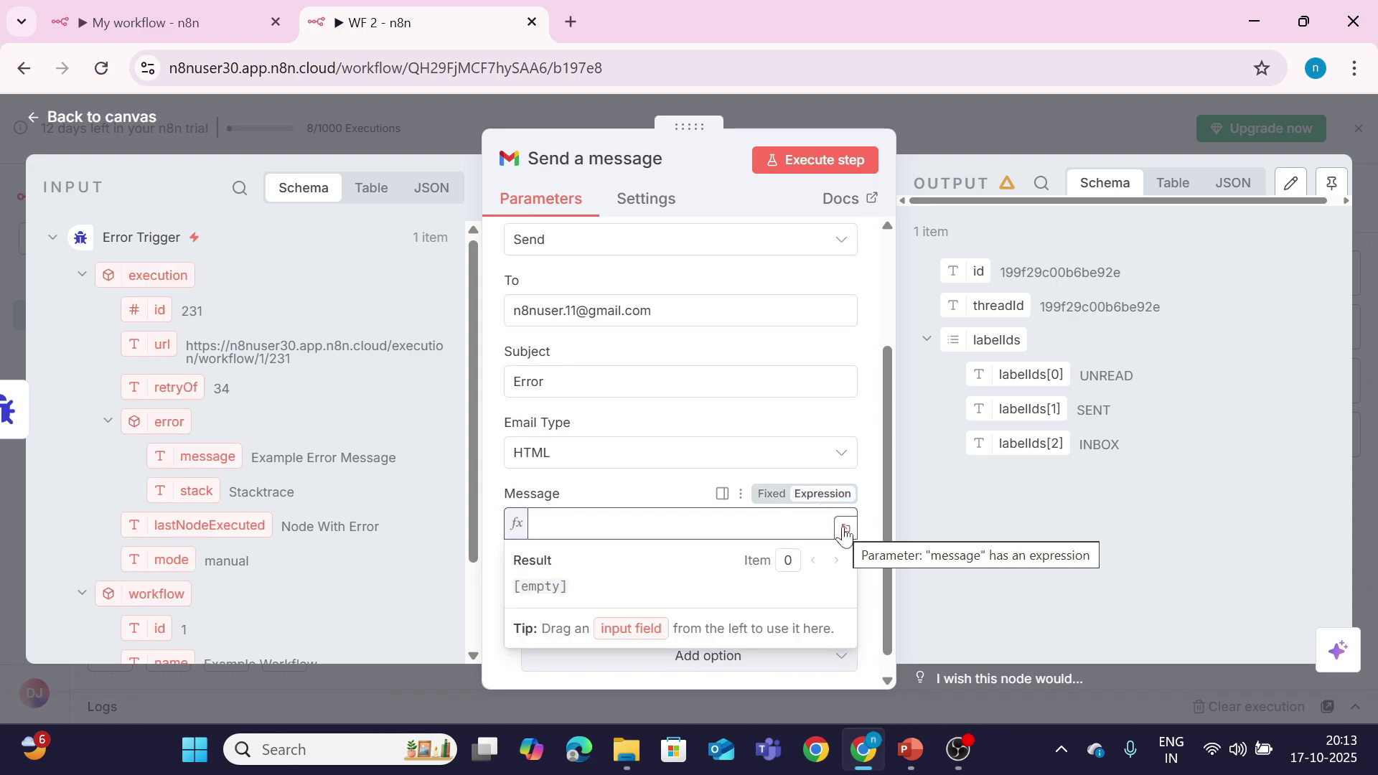
click(844, 531)
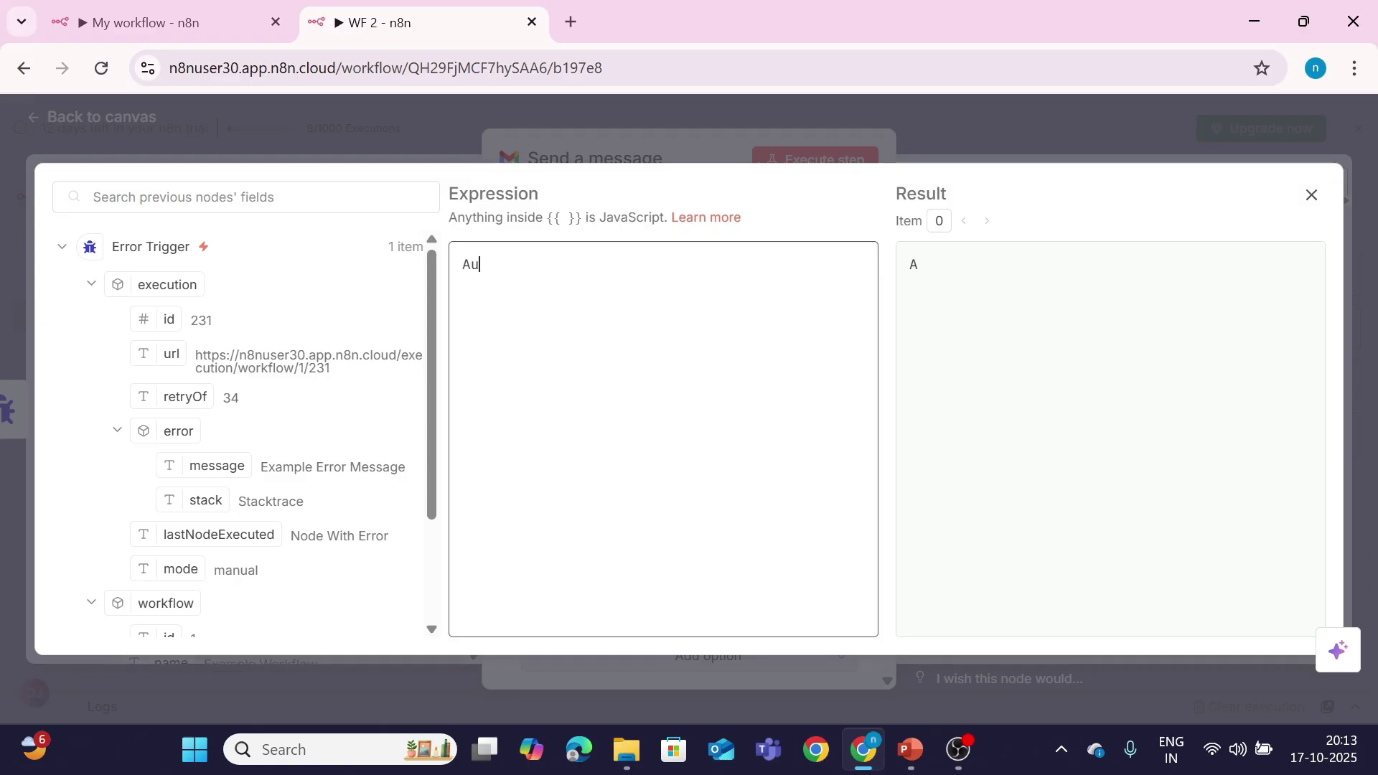
Step: Write 'Automation got errored!' with the execution url after URL: and error message after message:
text(Automation g)
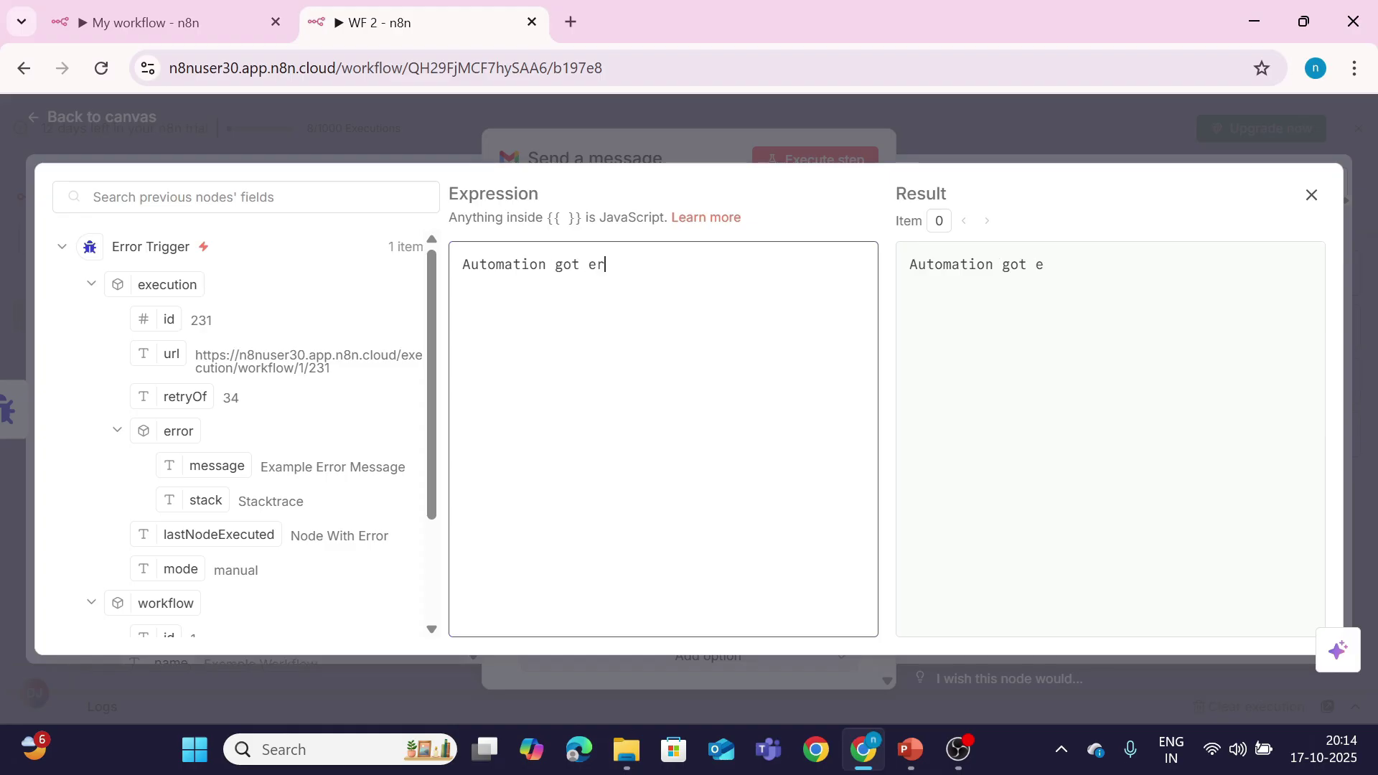
text(ot errored!)
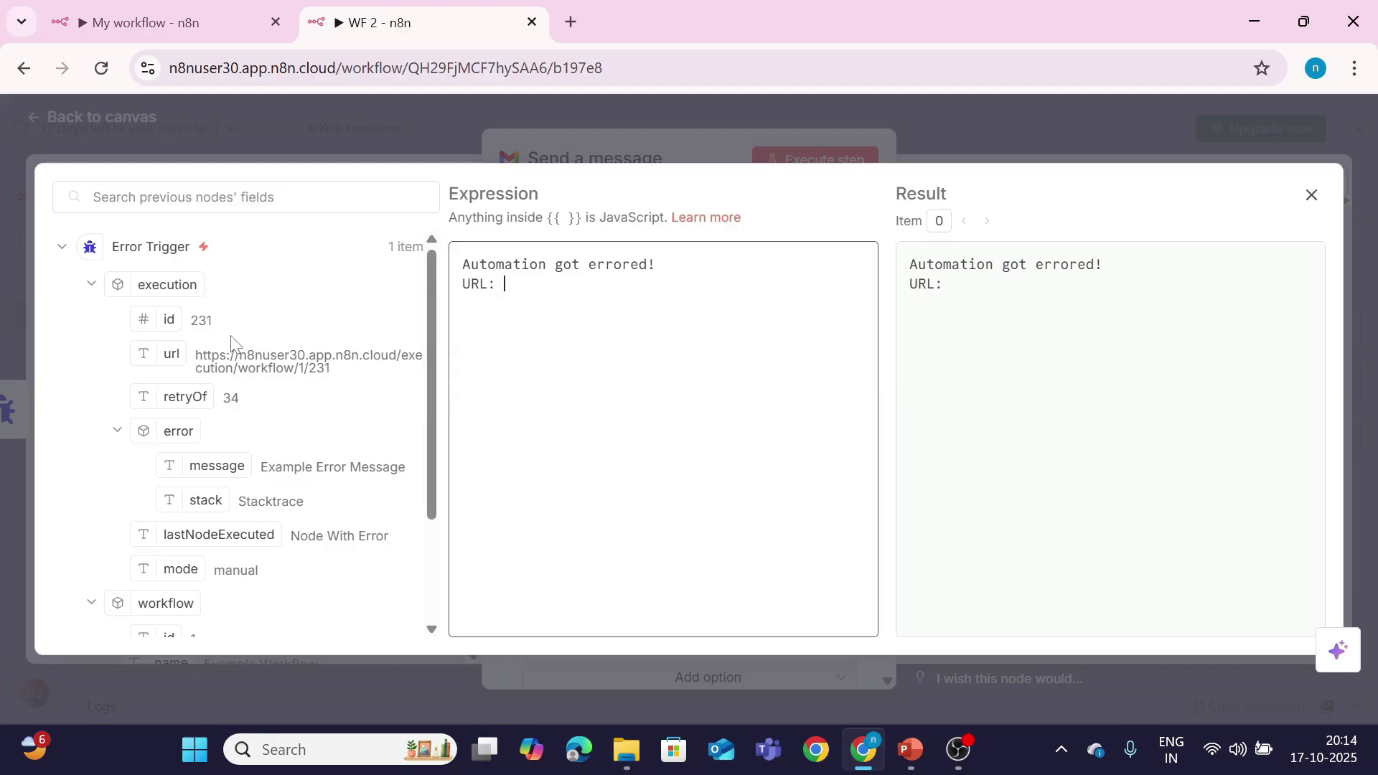
drag(175, 355, 500, 287)
key(Return)
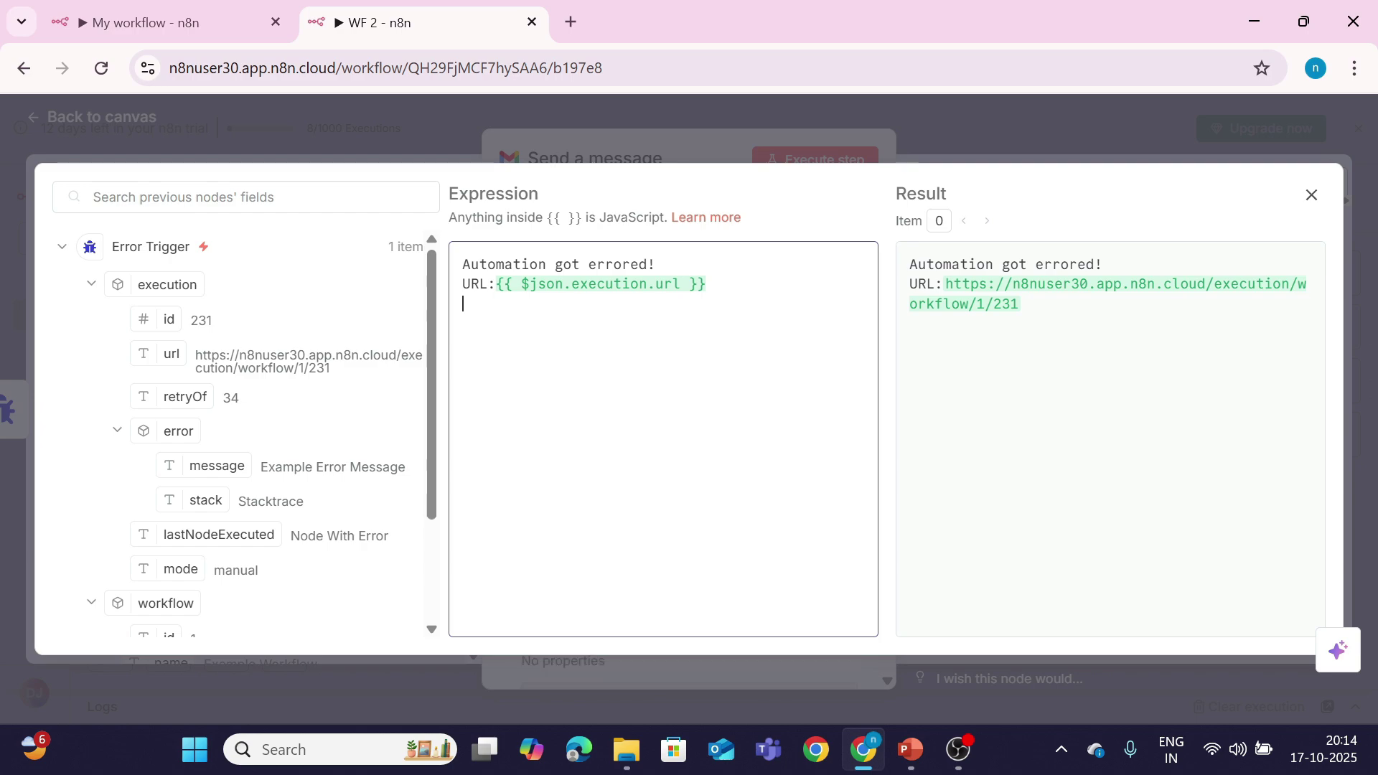
text(messahe)
key(BackSpace)
text(e:)
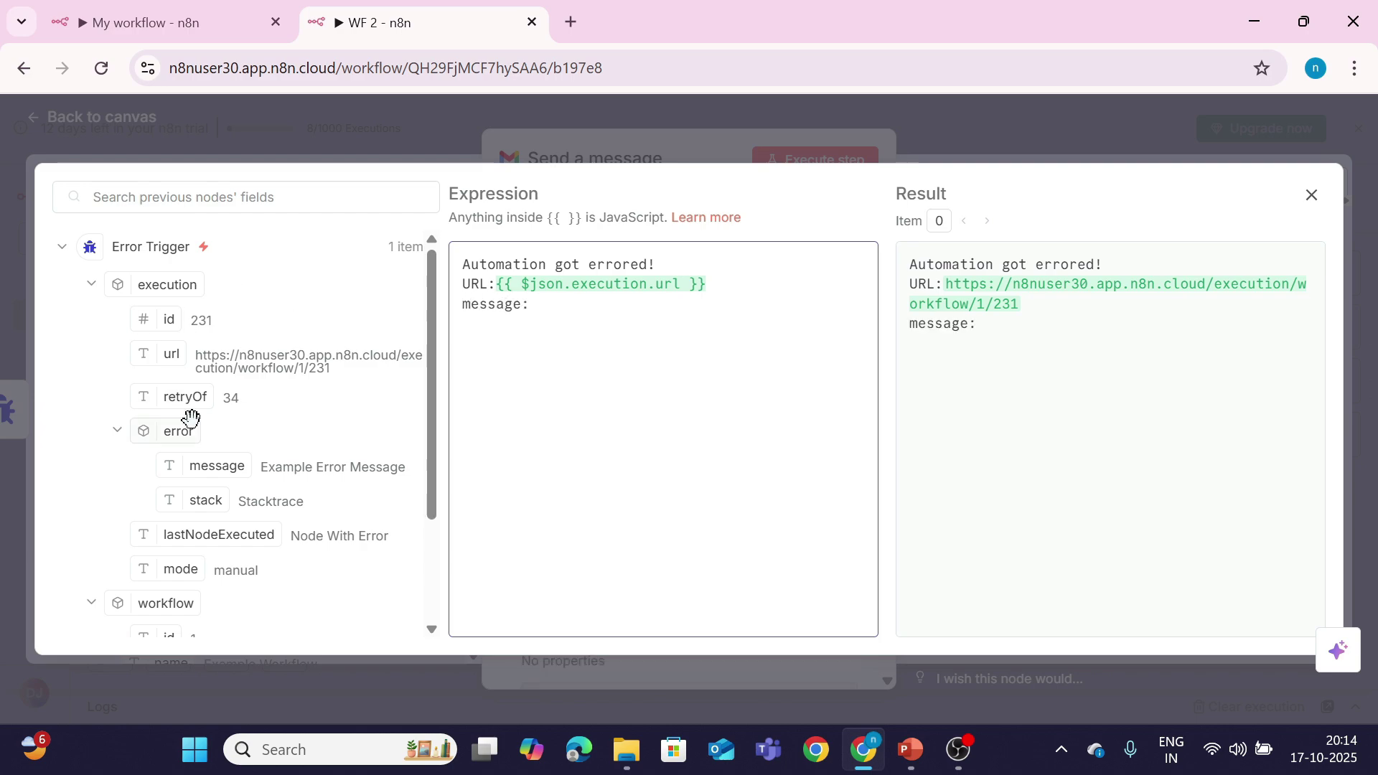
drag(217, 466, 574, 305)
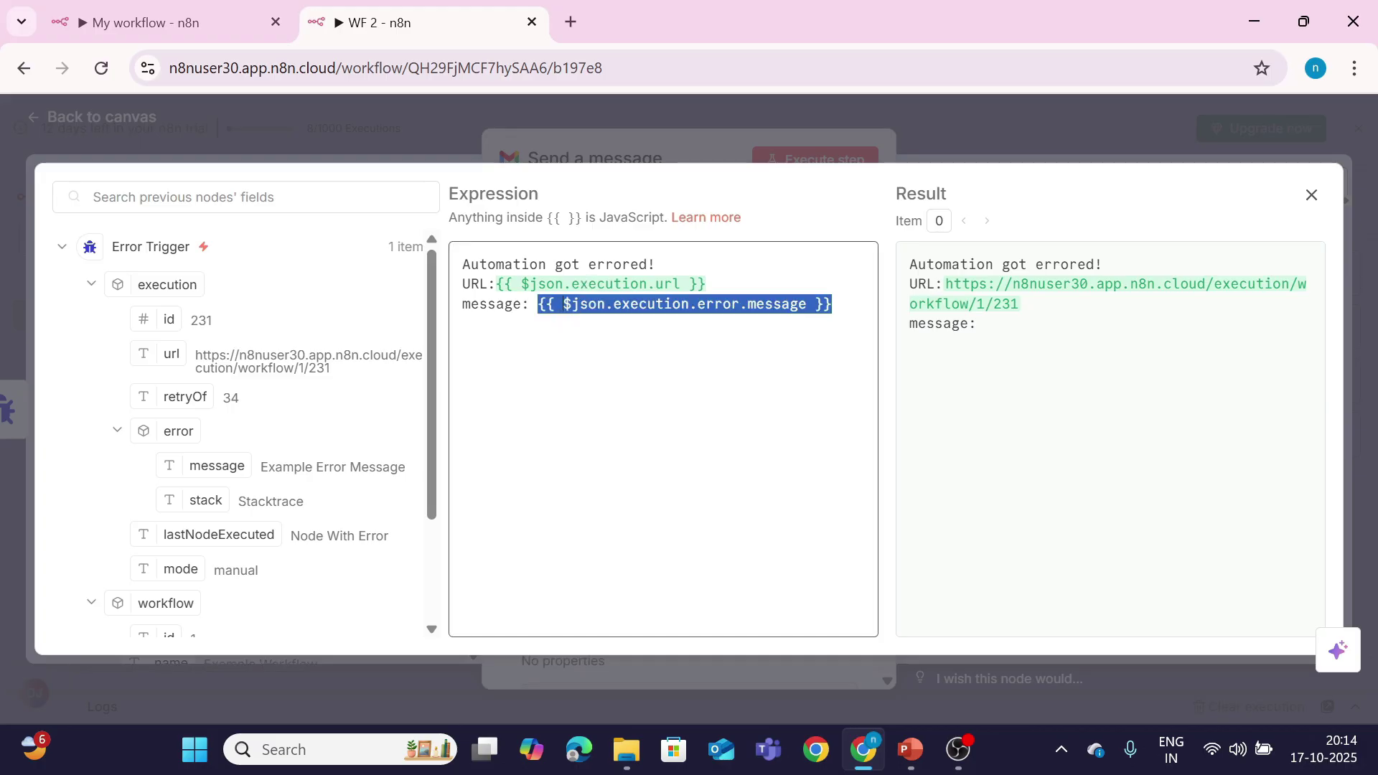
click(954, 132)
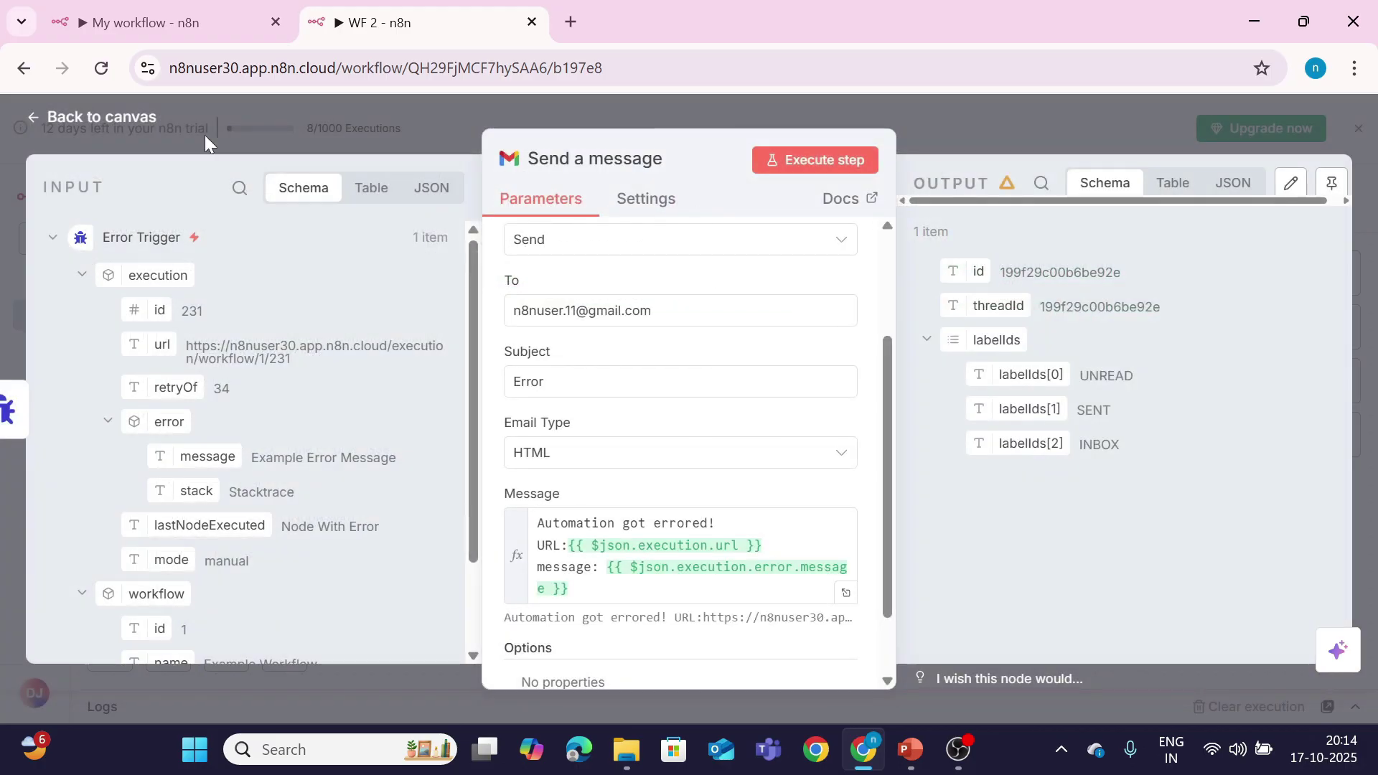
Step: Go to My workflow, check the HTTP Request node, and save the workflow
click(66, 124)
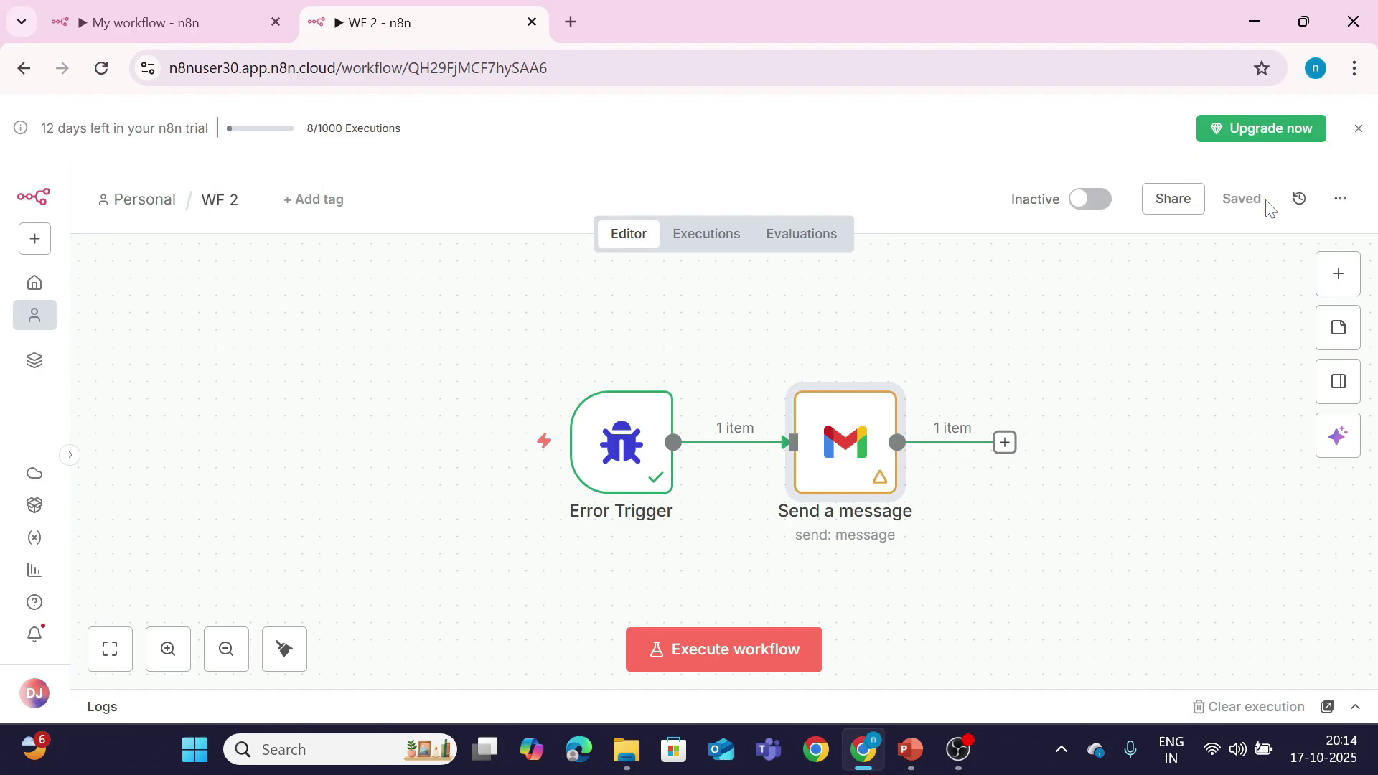
click(143, 22)
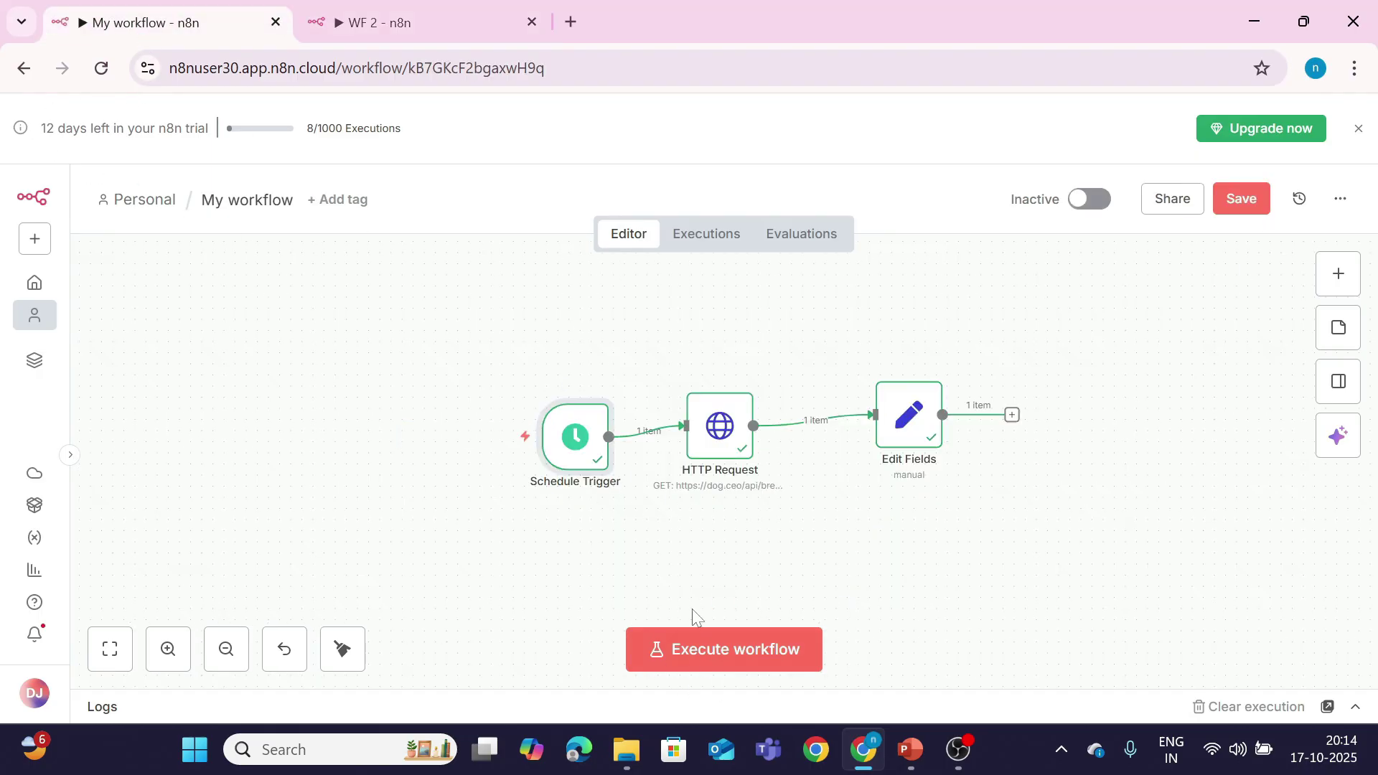
double_click(721, 430)
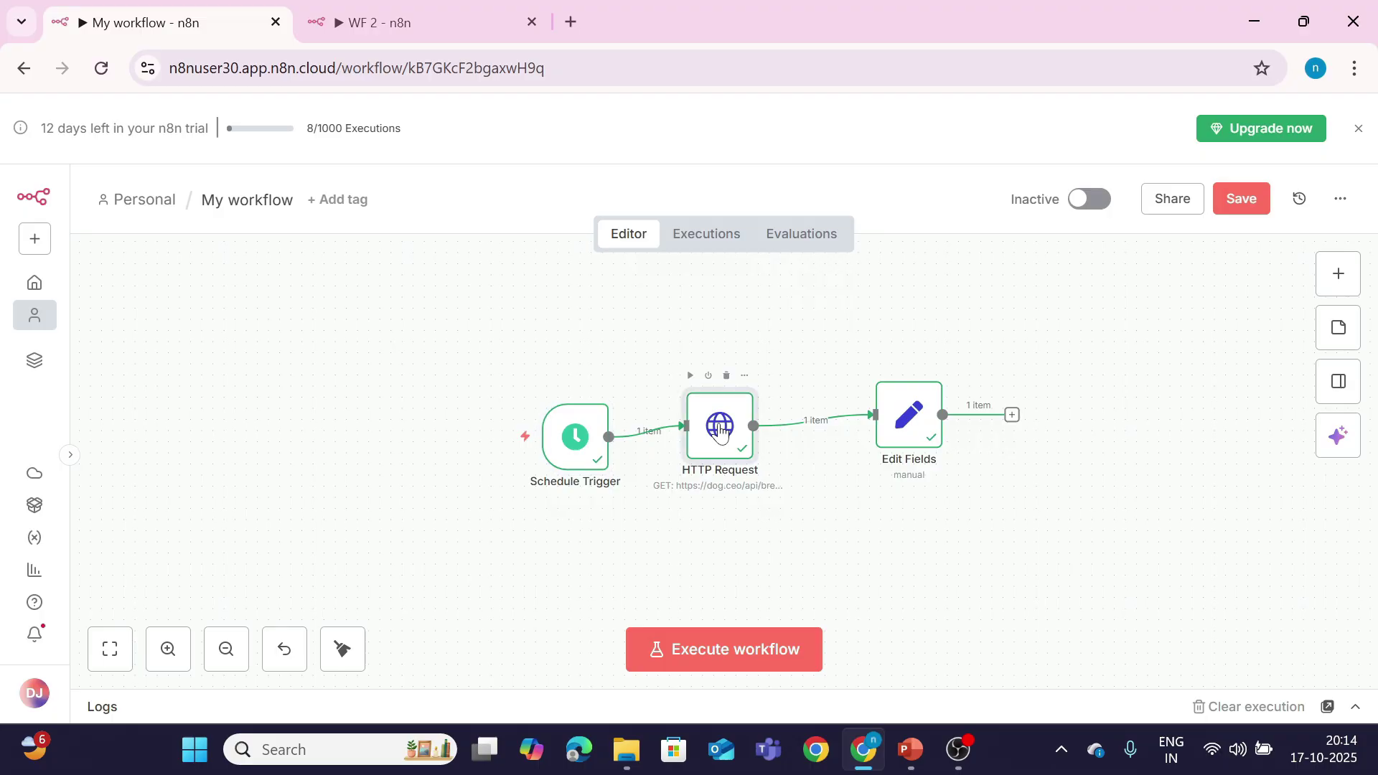
mouse_move(675, 380)
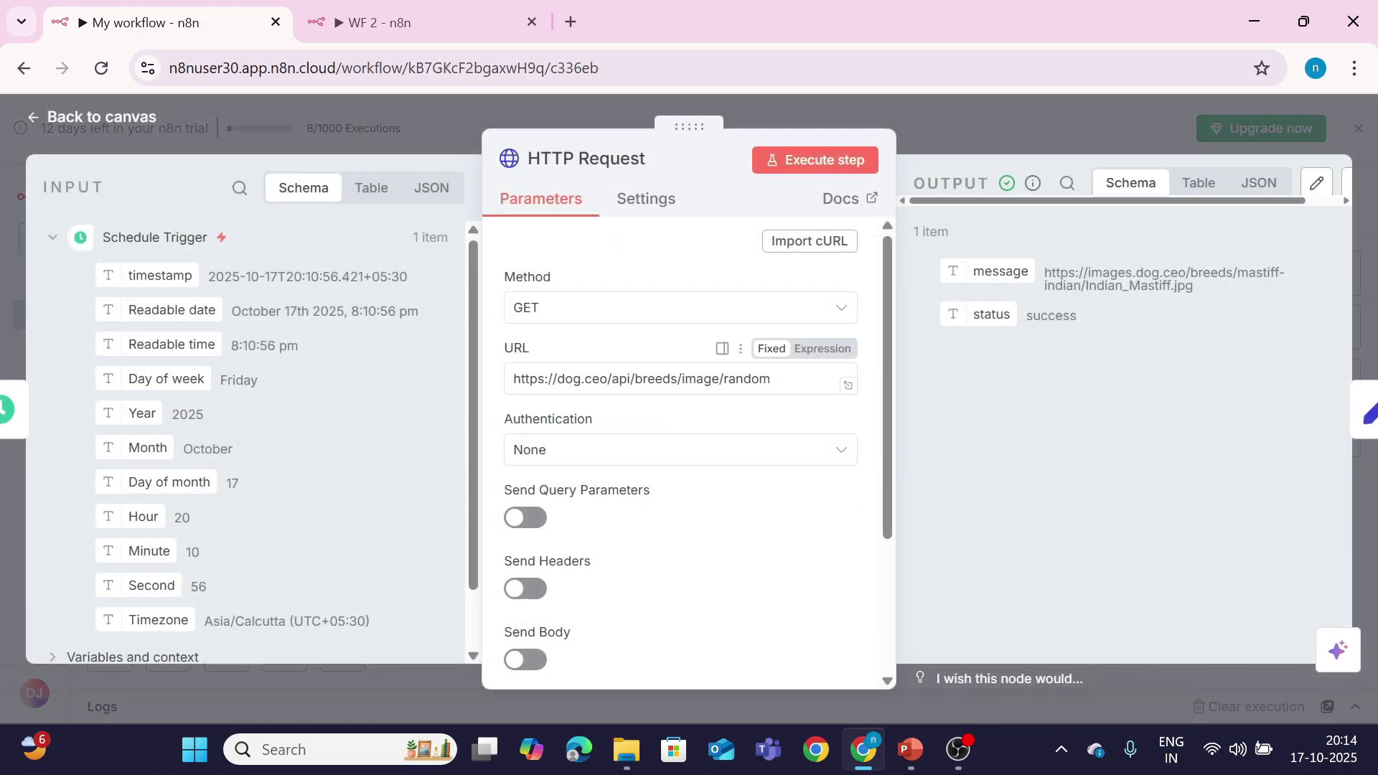
click(146, 119)
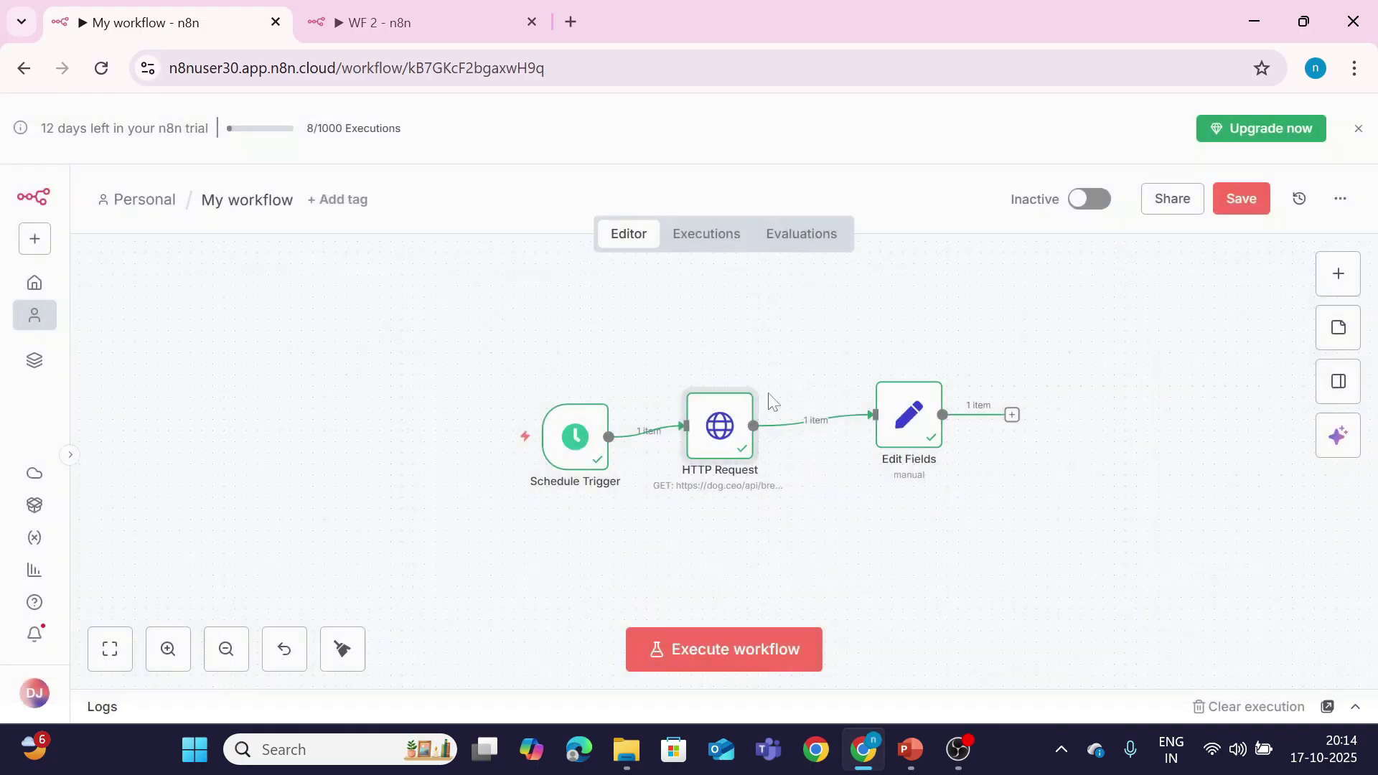
click(1252, 207)
Step: In My workflow's settings, set Error Workflow to WF 2 and save
click(1341, 201)
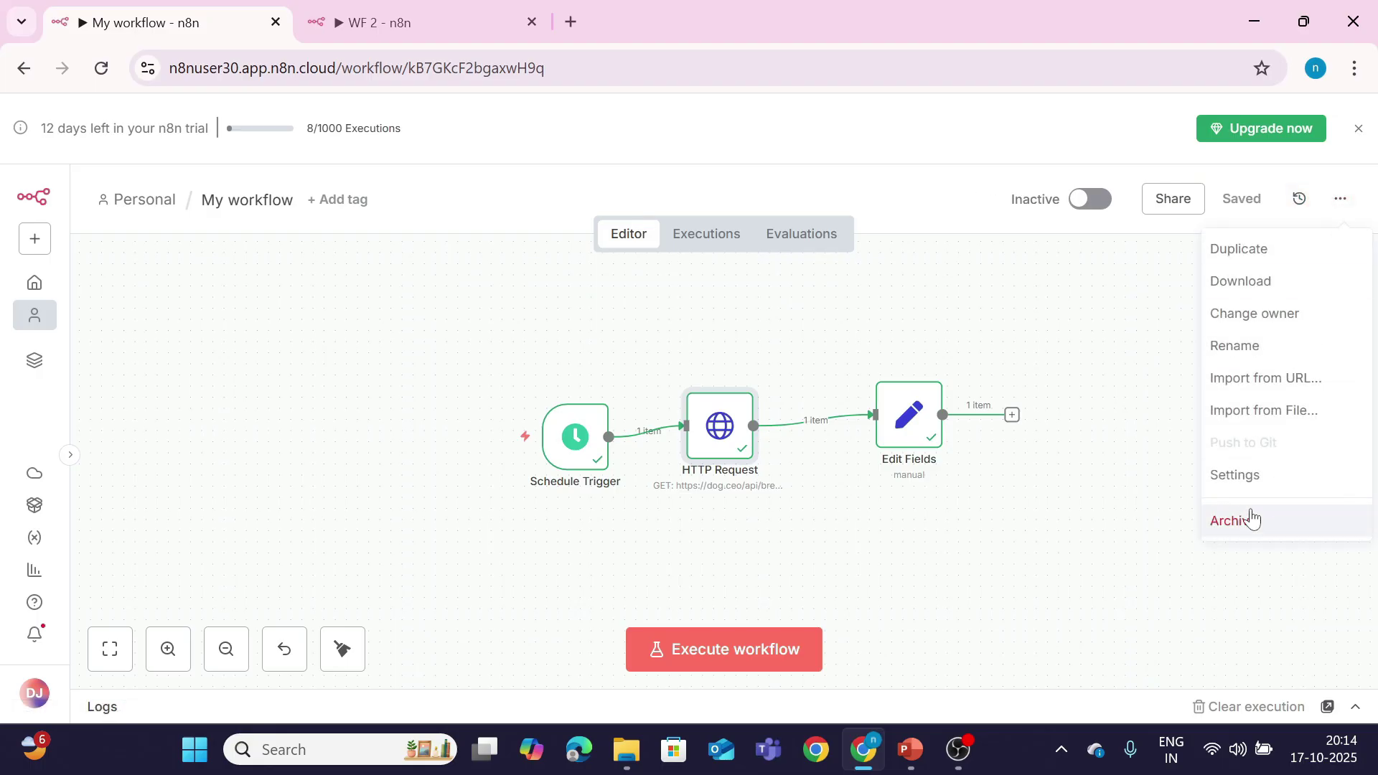
click(1234, 475)
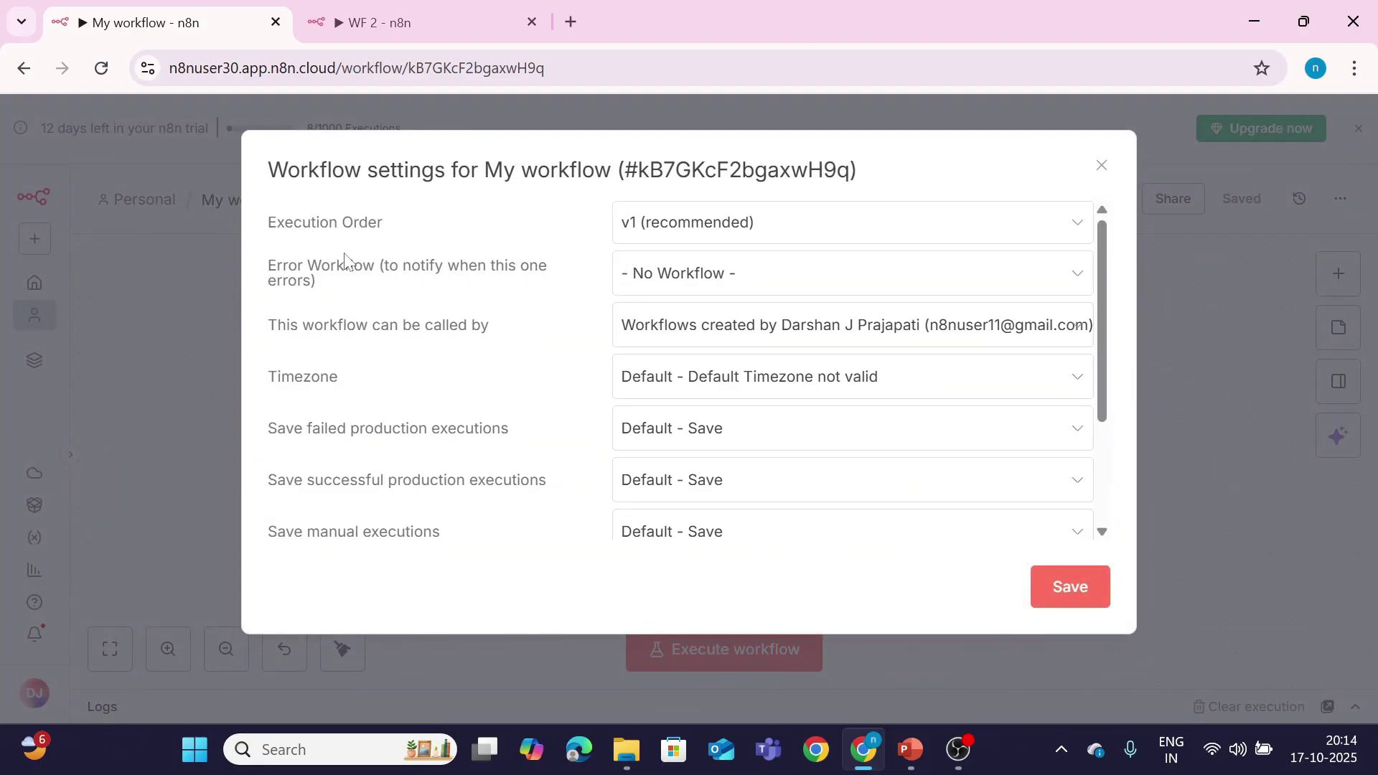
click(670, 273)
click(653, 404)
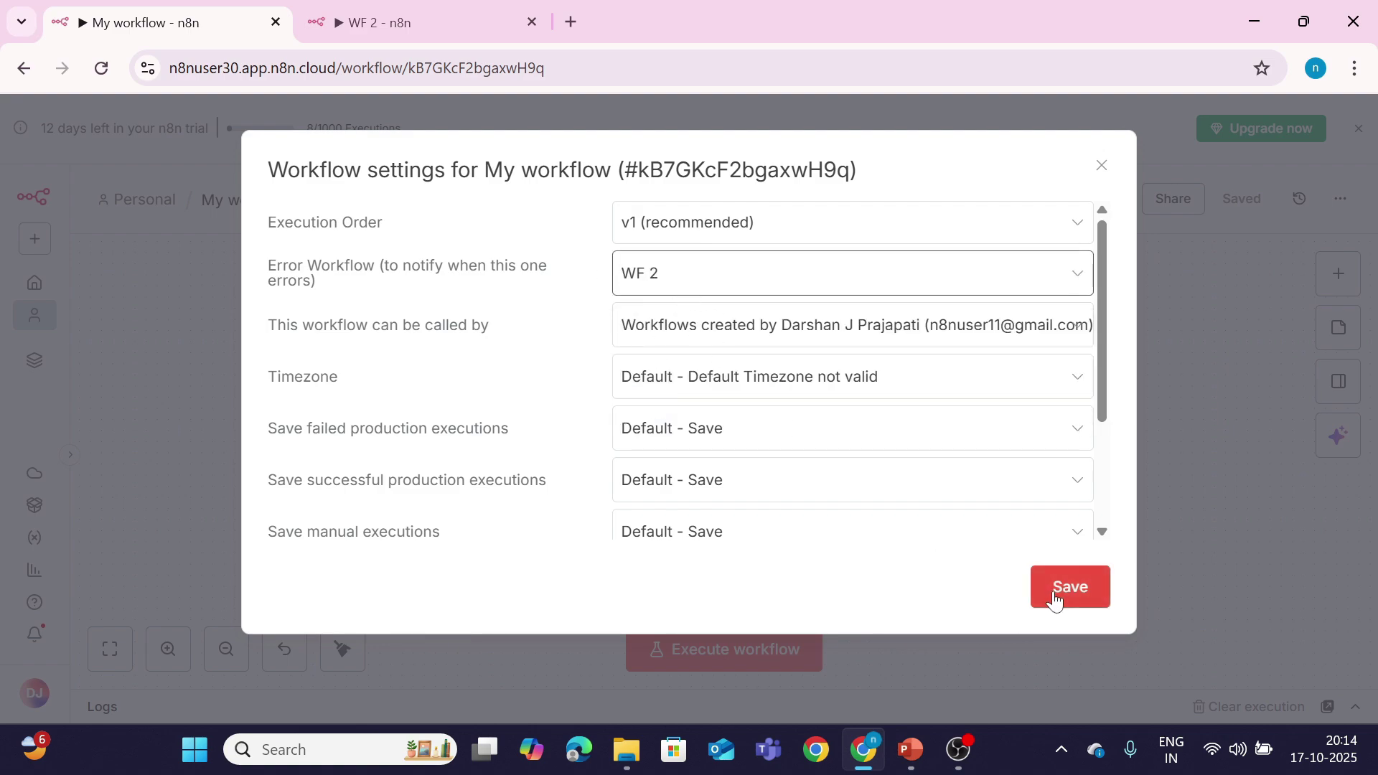
click(430, 17)
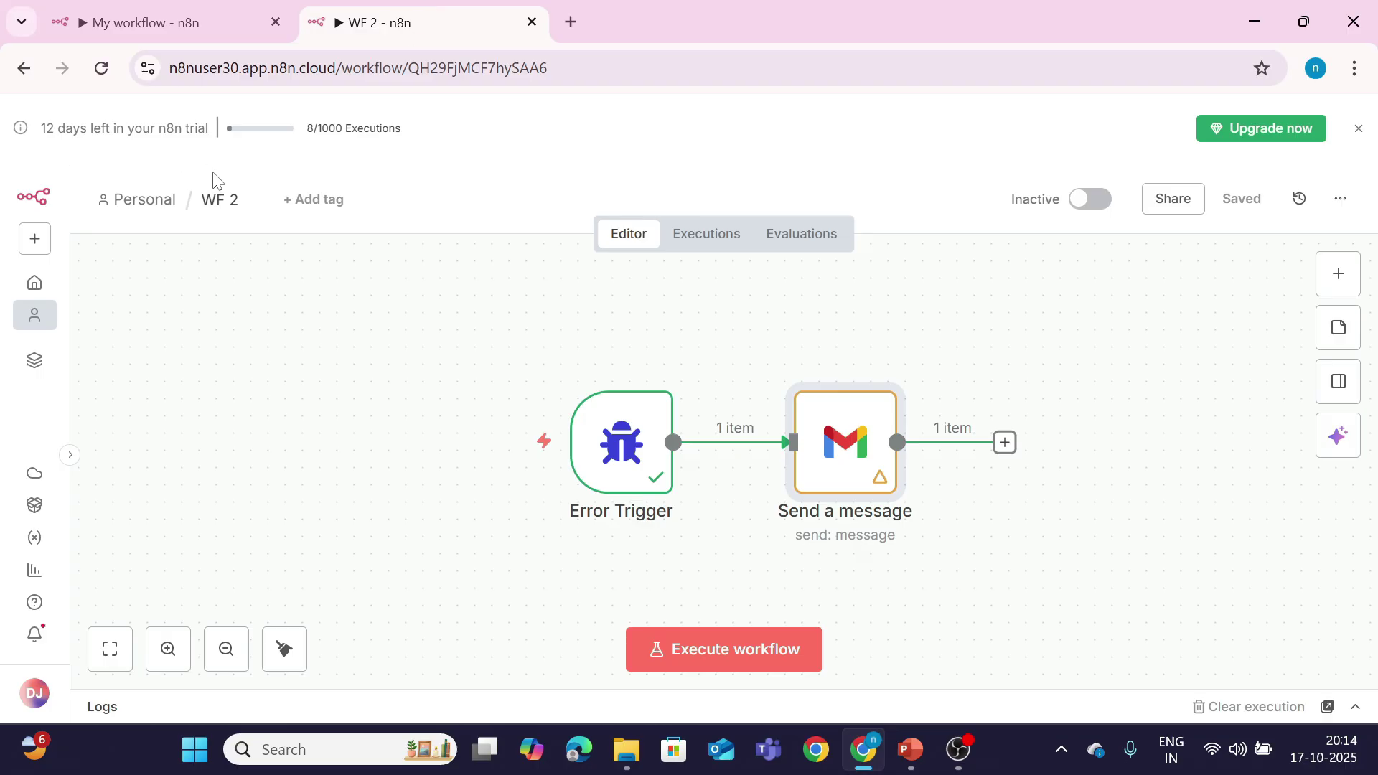
click(219, 200)
click(263, 246)
click(166, 30)
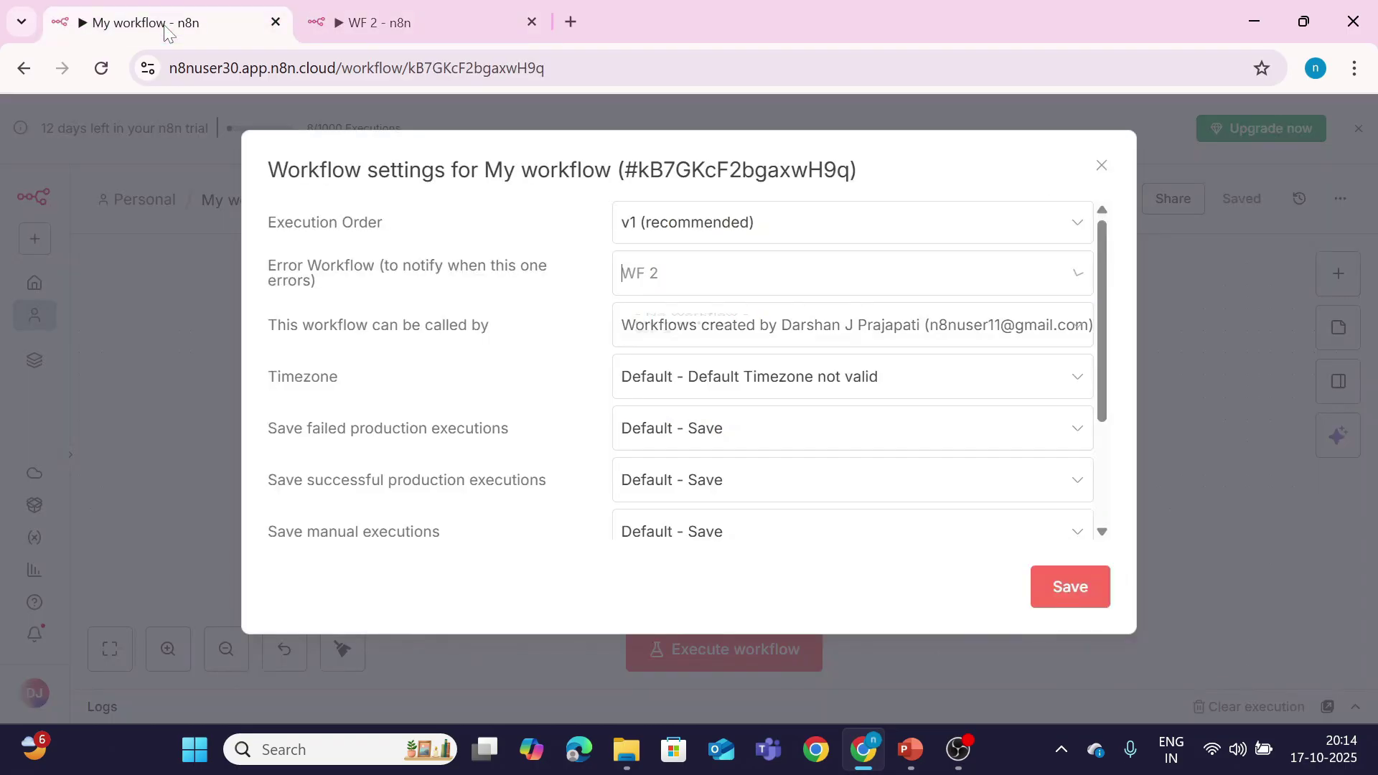
click(672, 407)
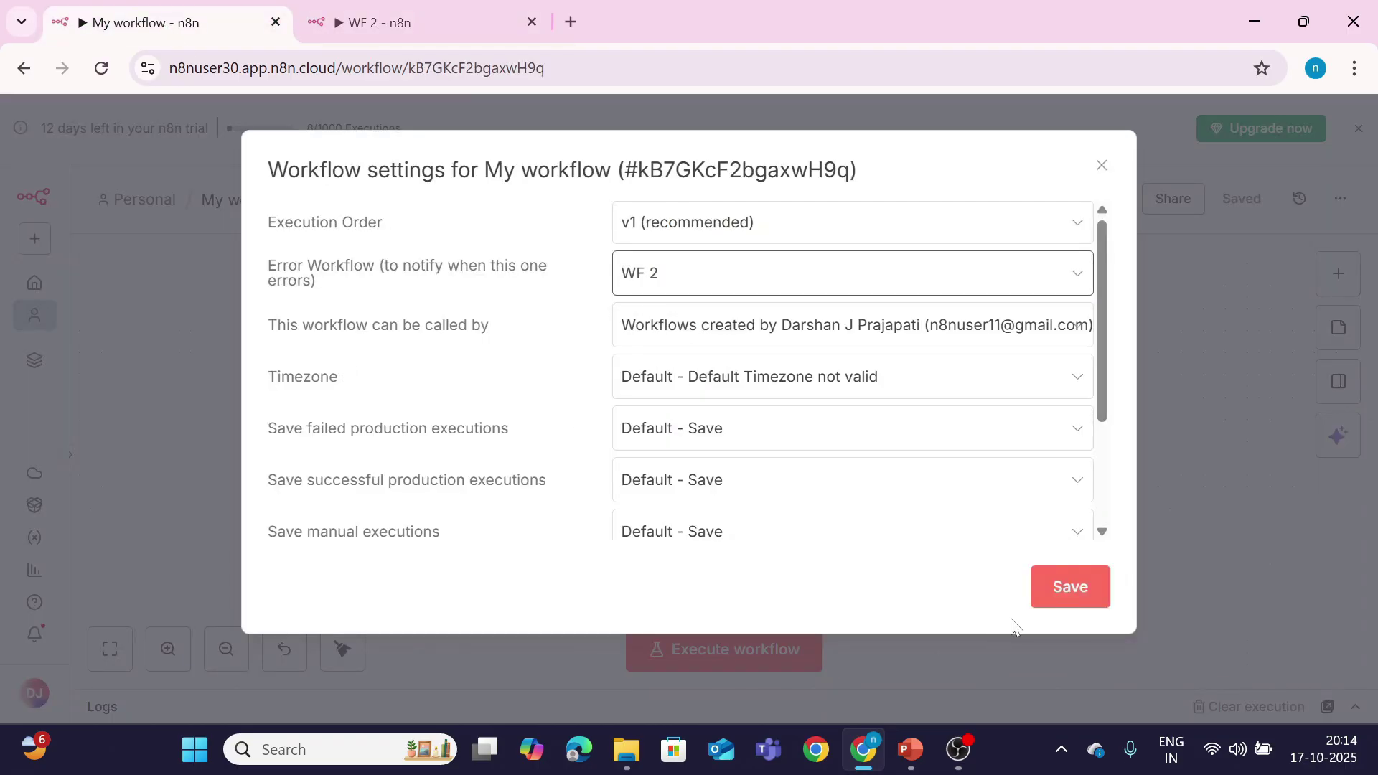
click(1064, 596)
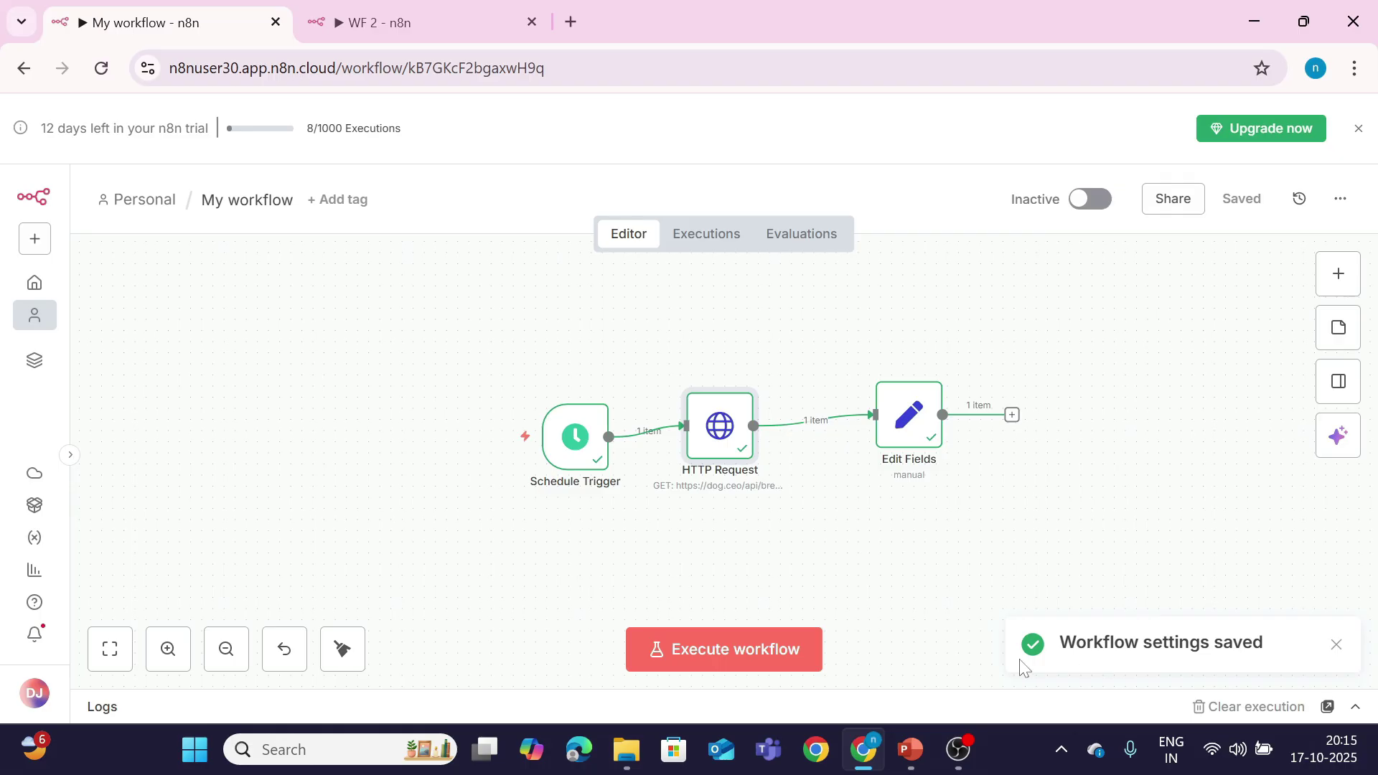
Step: Activate My workflow, change the HTTP Request URL to an invalid path, and run it
double_click(710, 438)
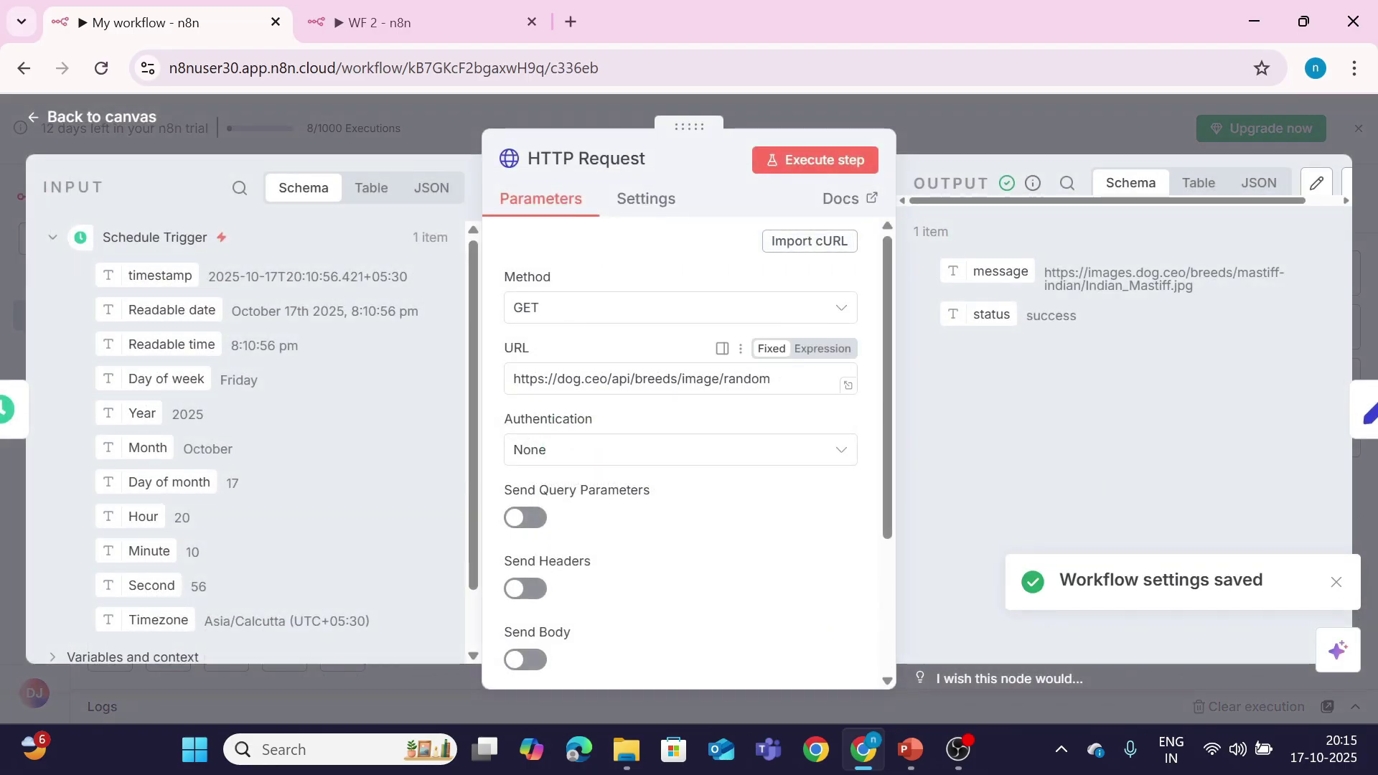
click(718, 379)
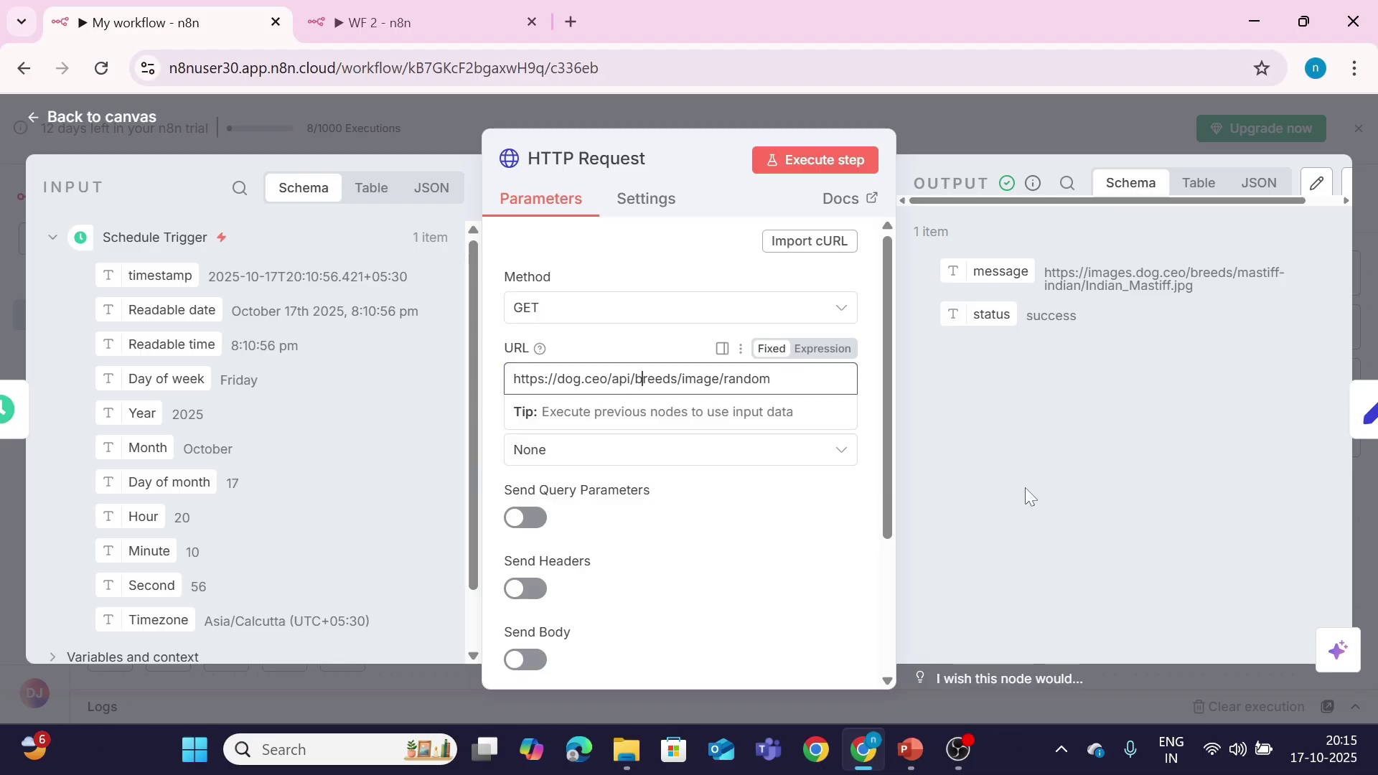
click(122, 117)
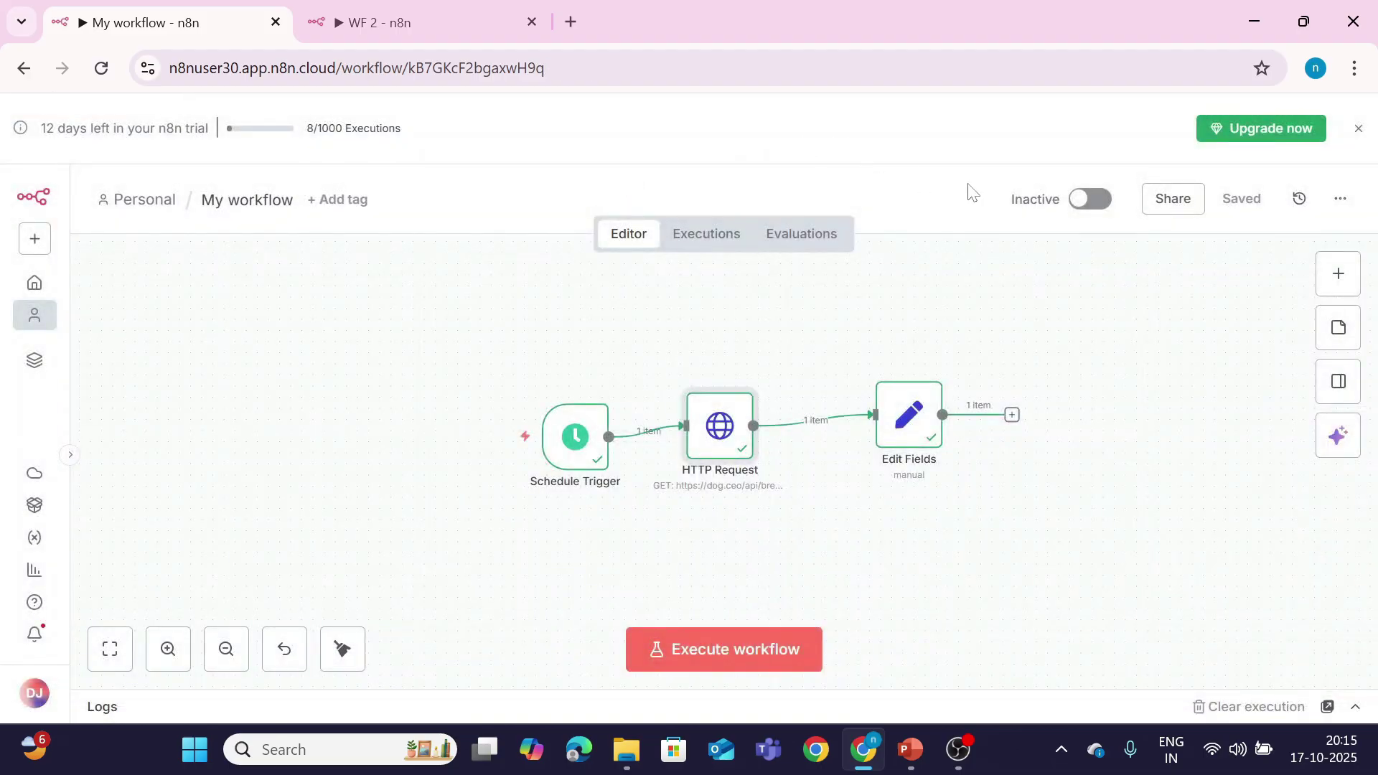
click(1092, 201)
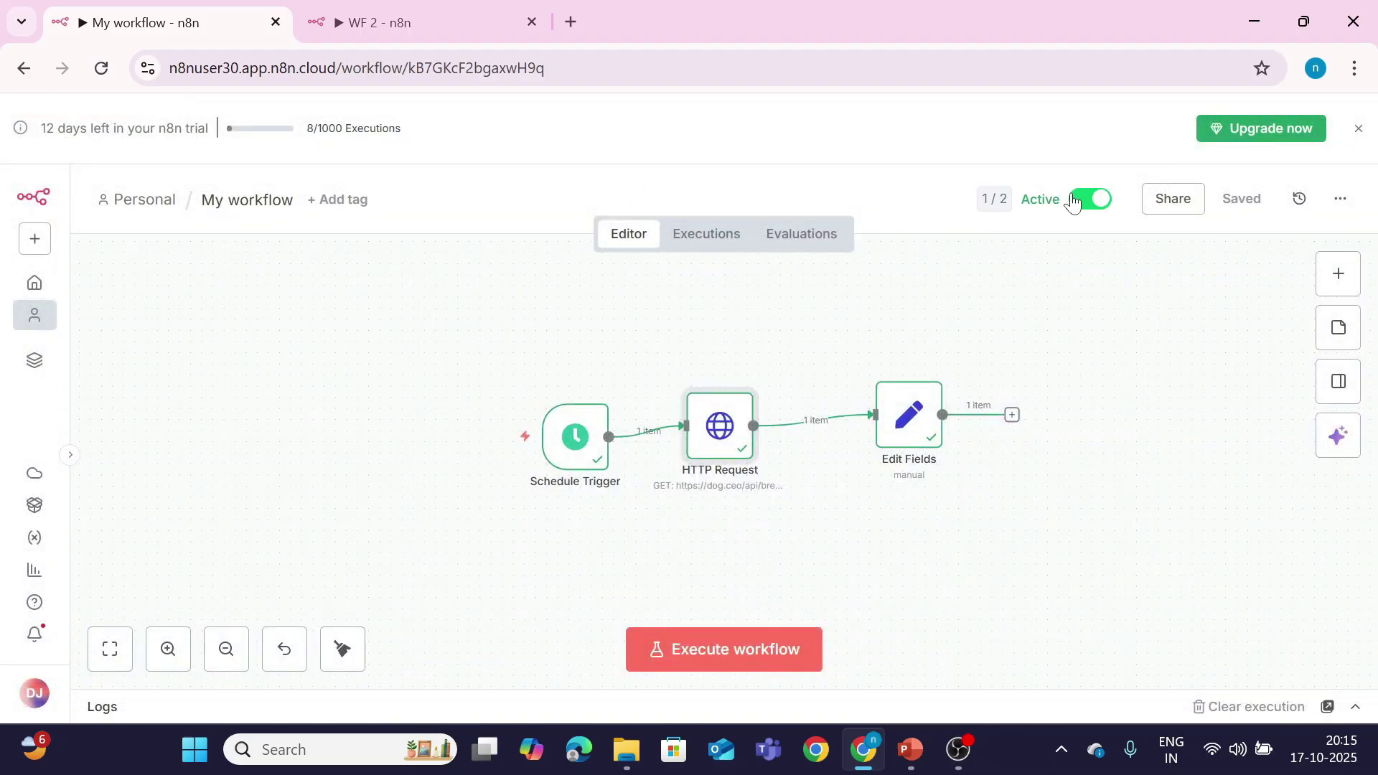
double_click(728, 456)
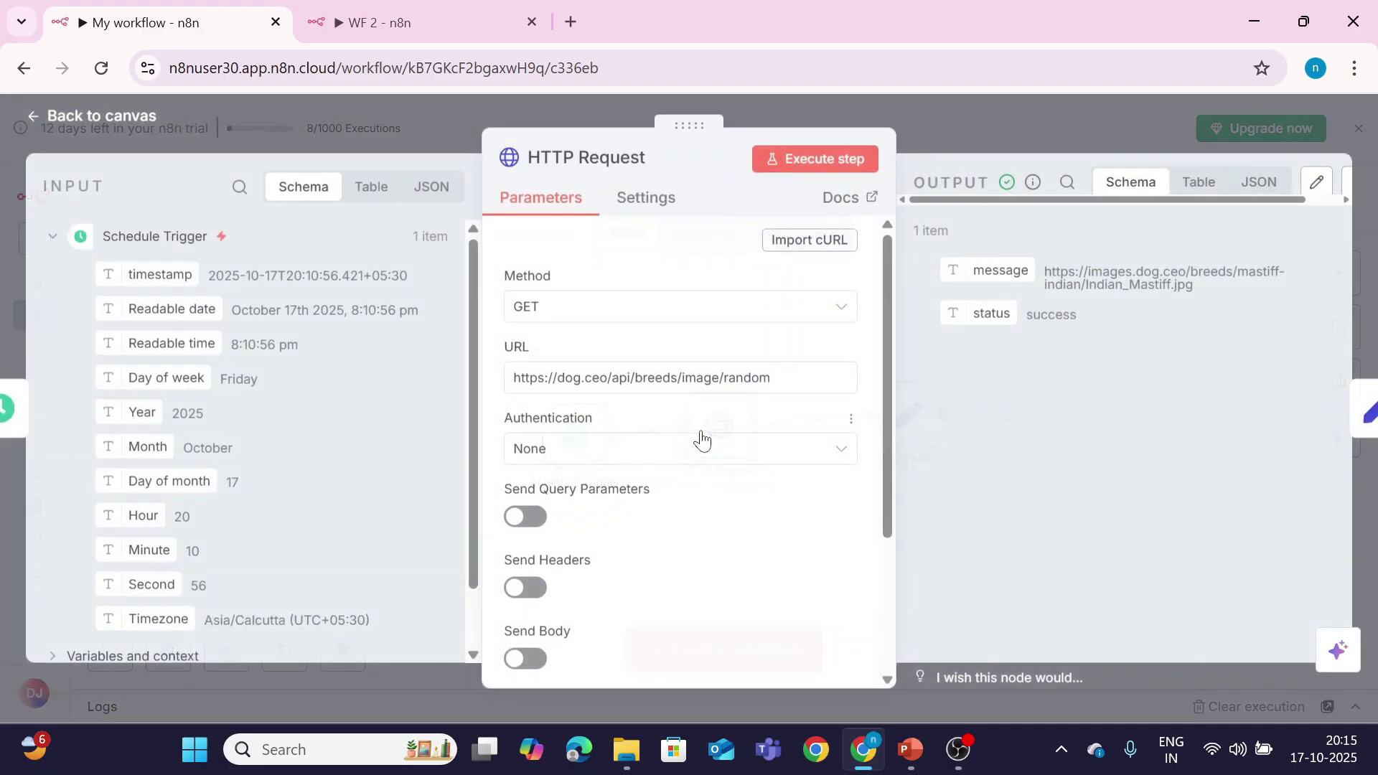
click(645, 379)
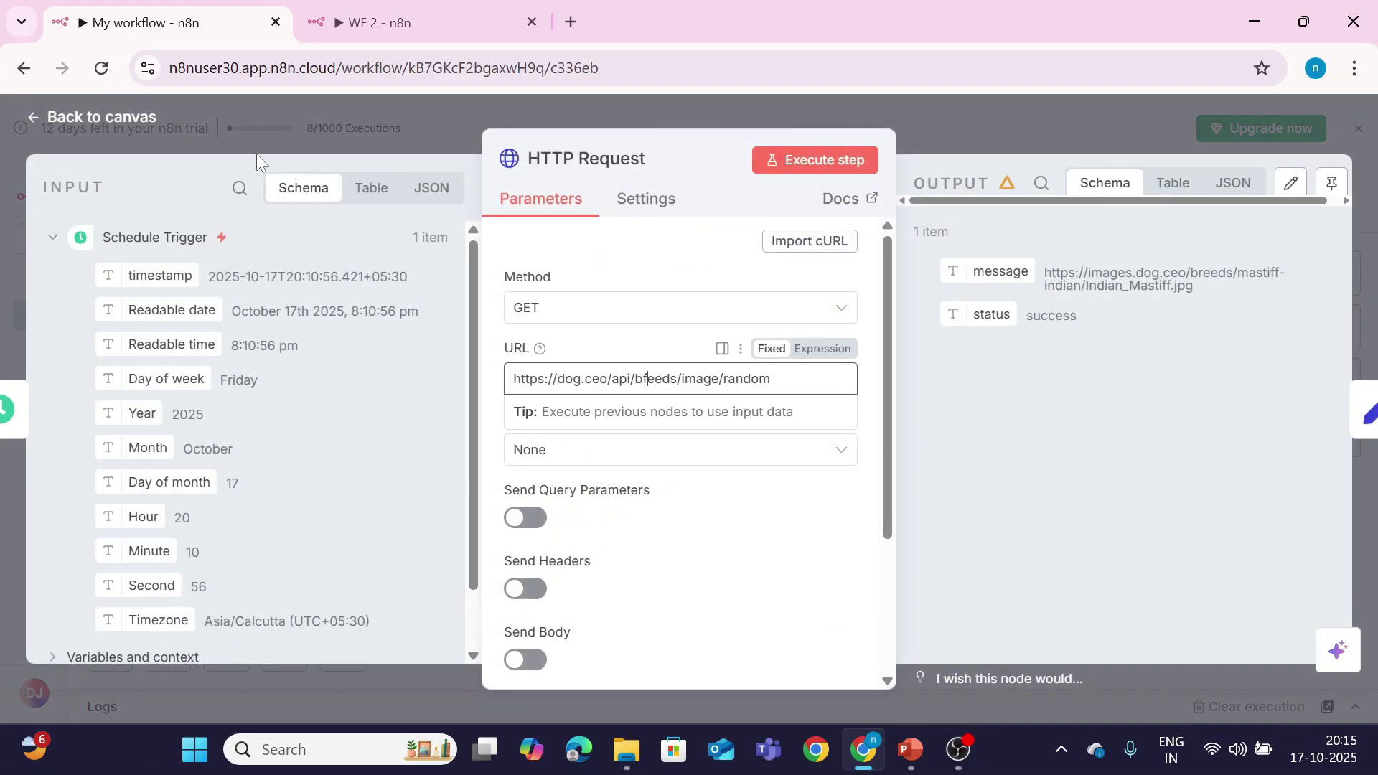
click(112, 119)
click(670, 647)
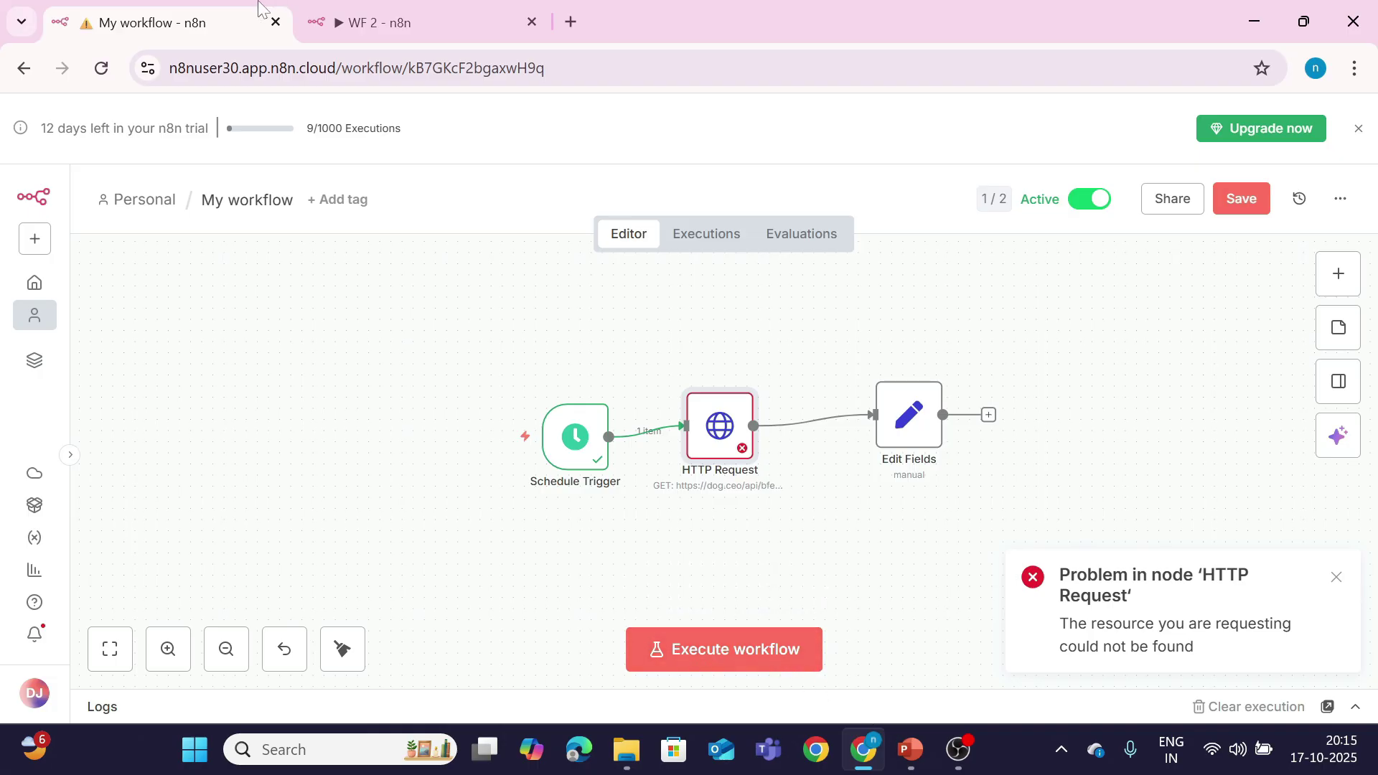
Step: Execute the WF 2 error workflow
click(381, 28)
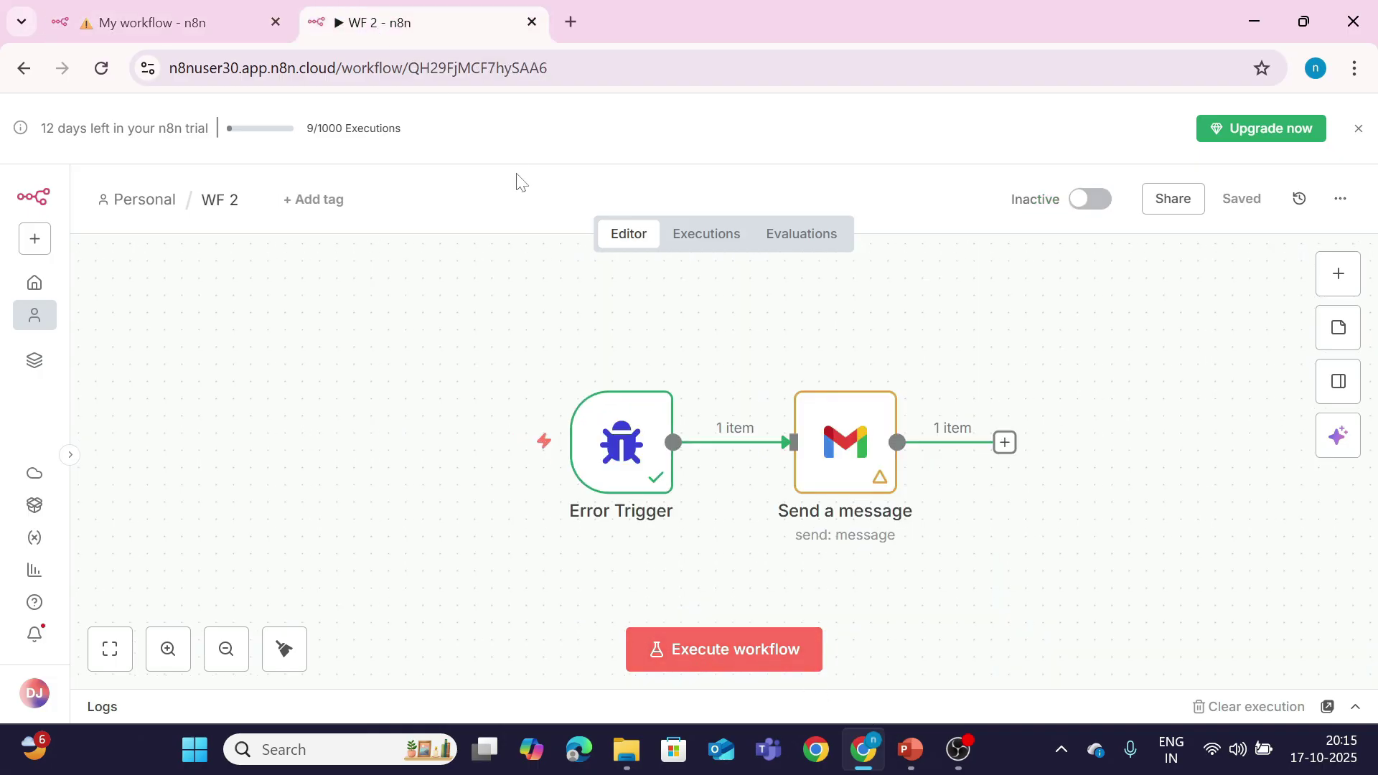
click(748, 646)
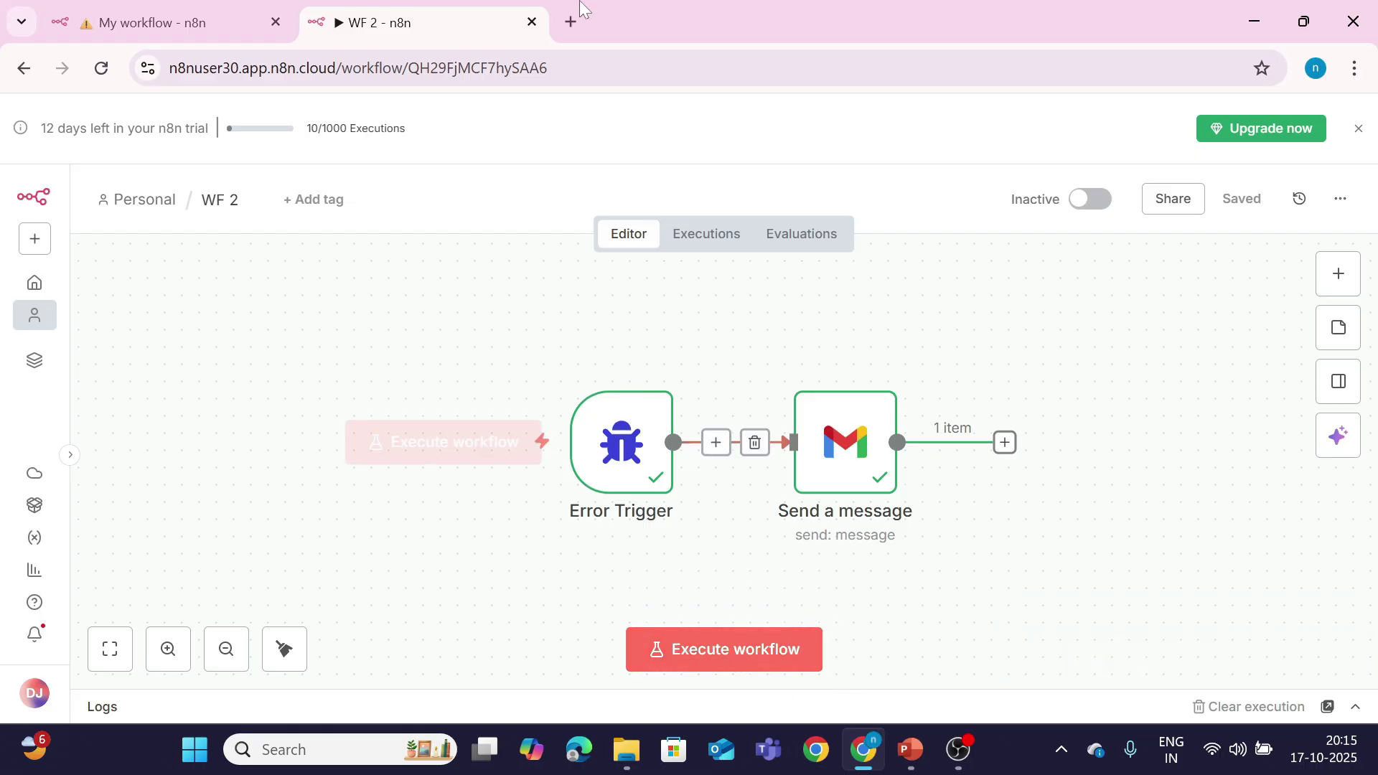
click(572, 22)
Step: Open Gmail through a Google search and check WF 2's executions against the 8:15 PM 'Error' email
click(402, 403)
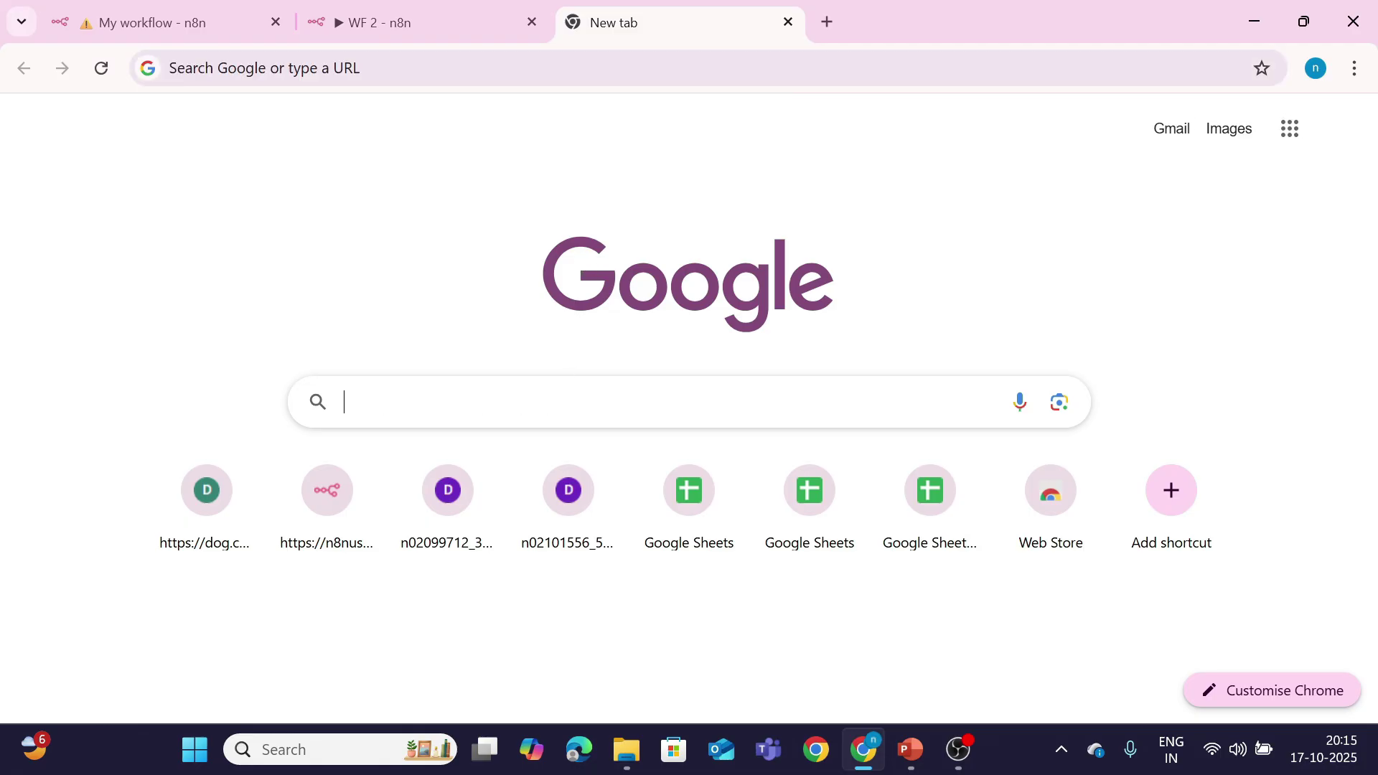
click(400, 547)
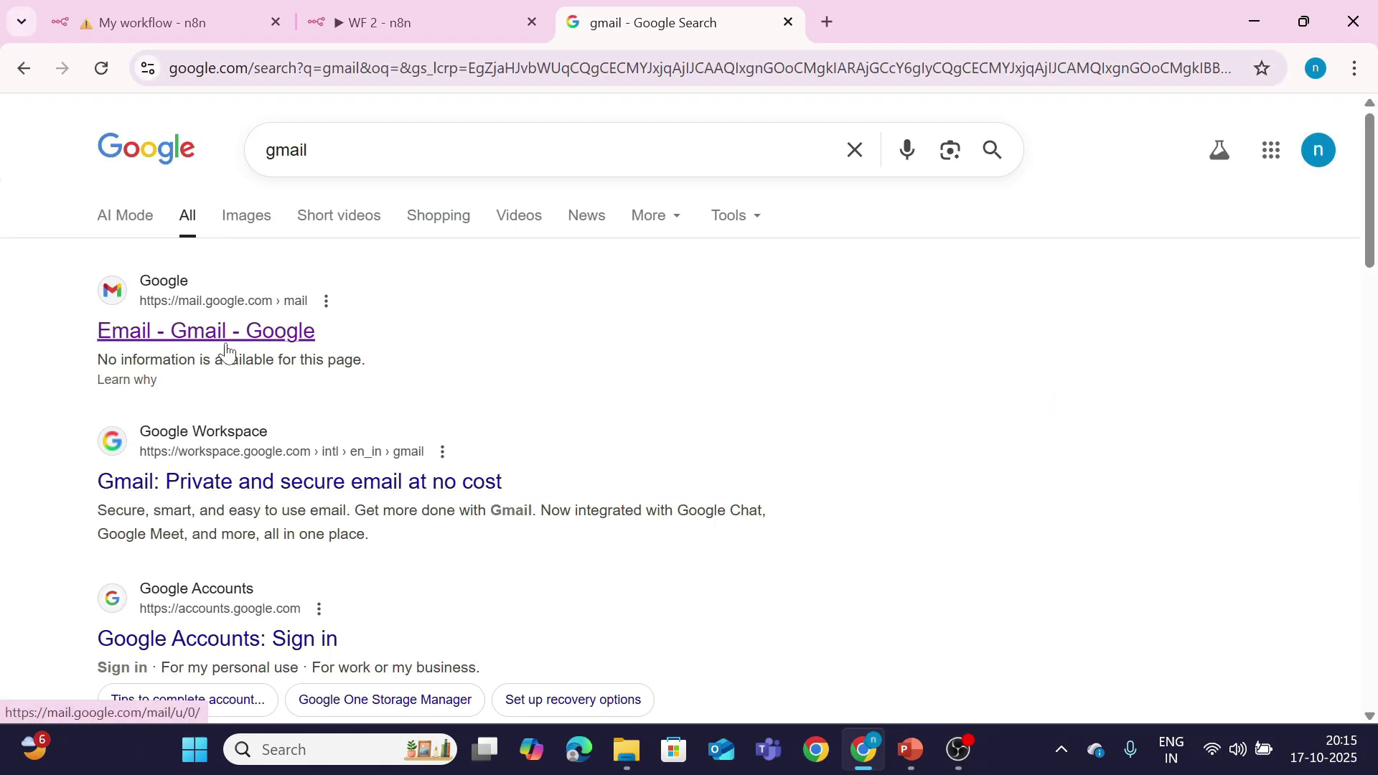
click(222, 338)
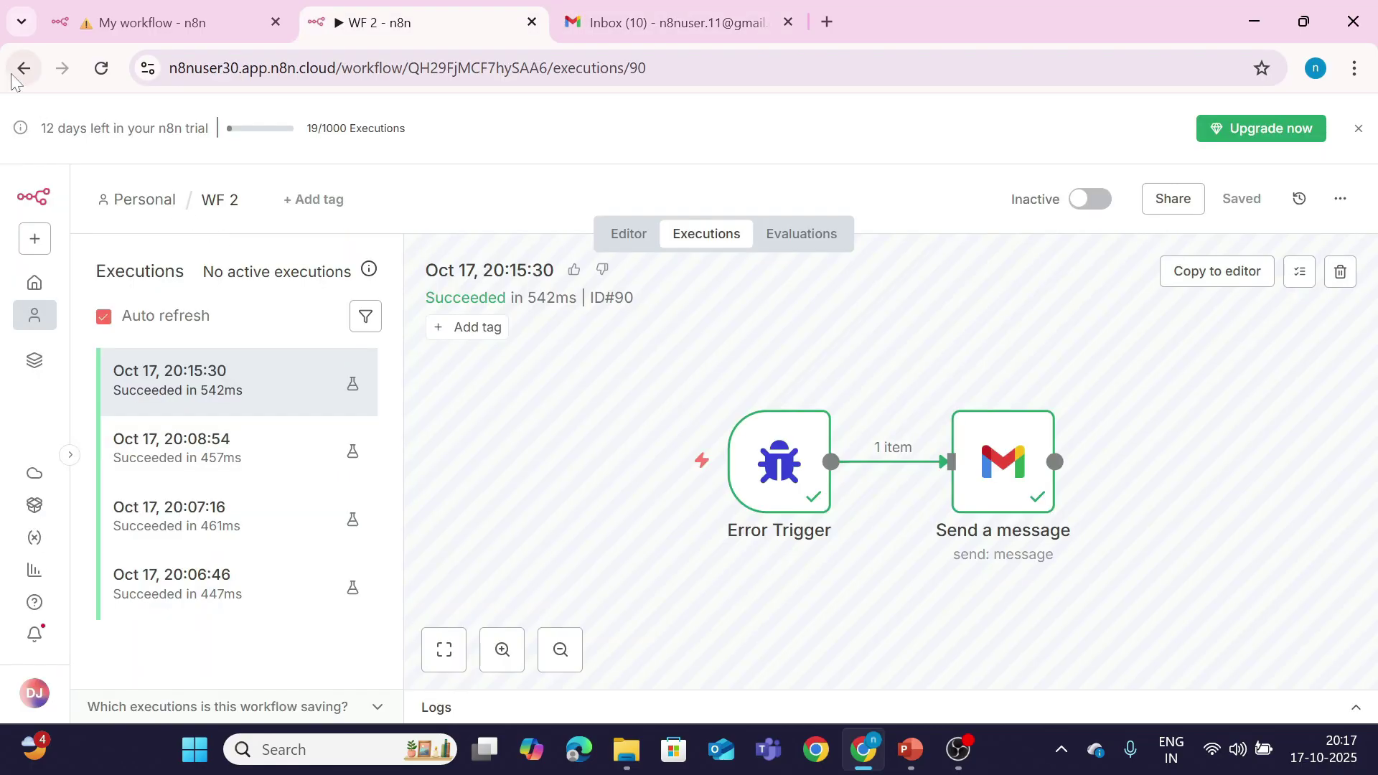
click(22, 69)
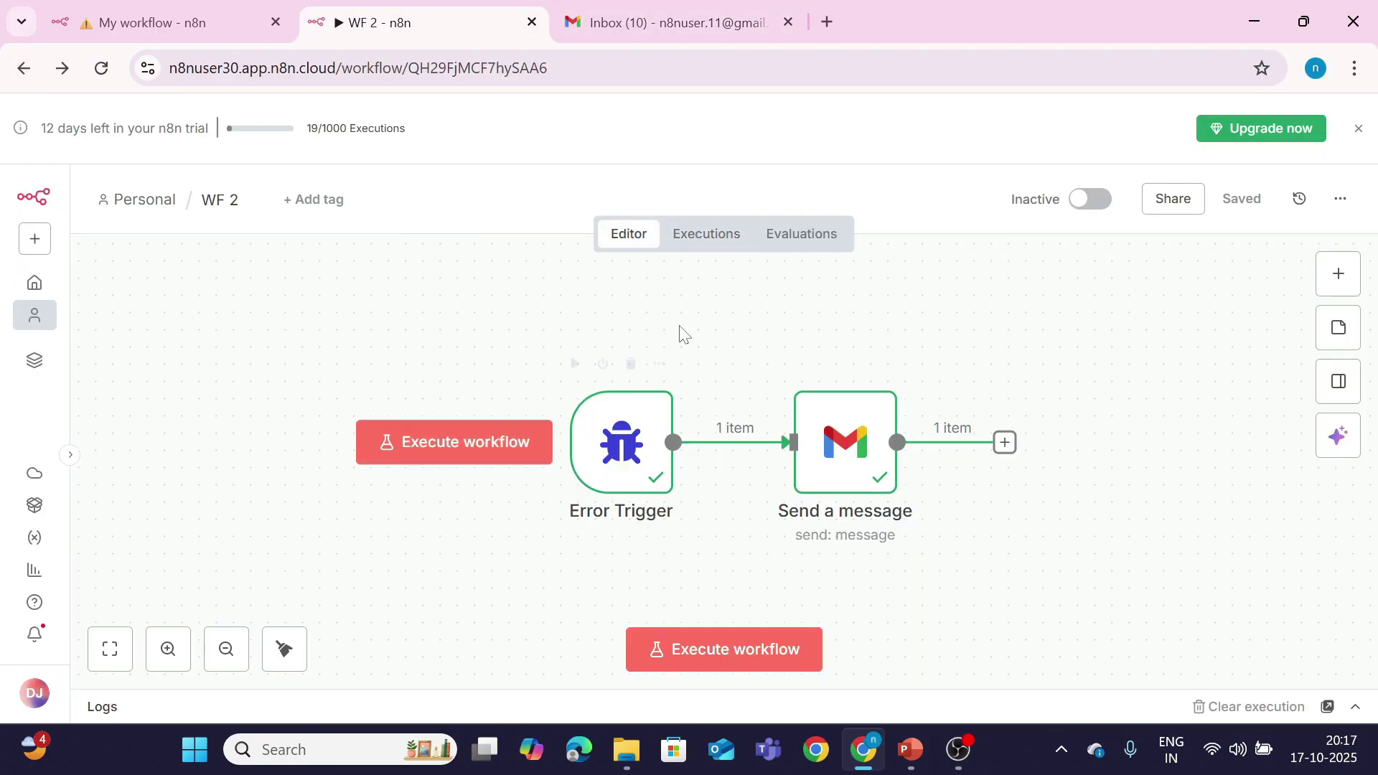
click(719, 233)
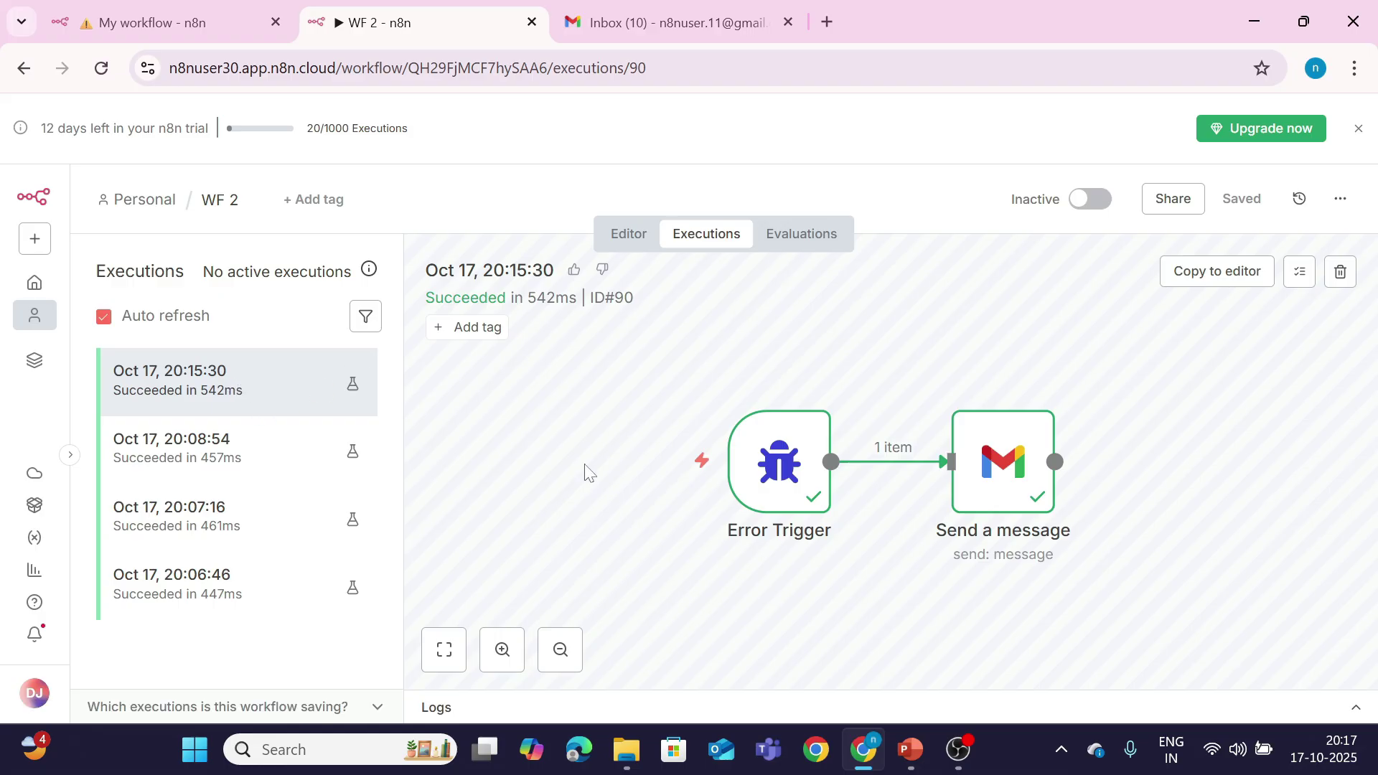
click(656, 21)
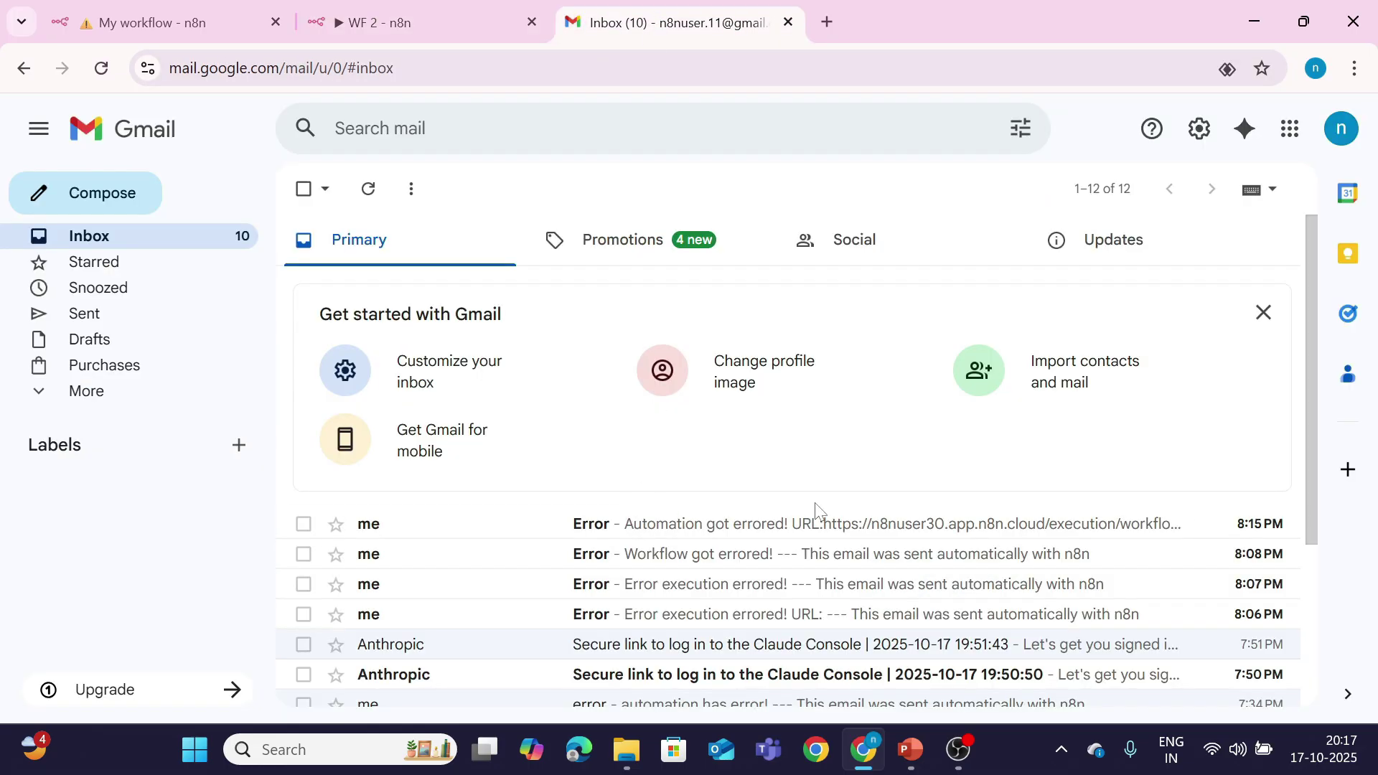
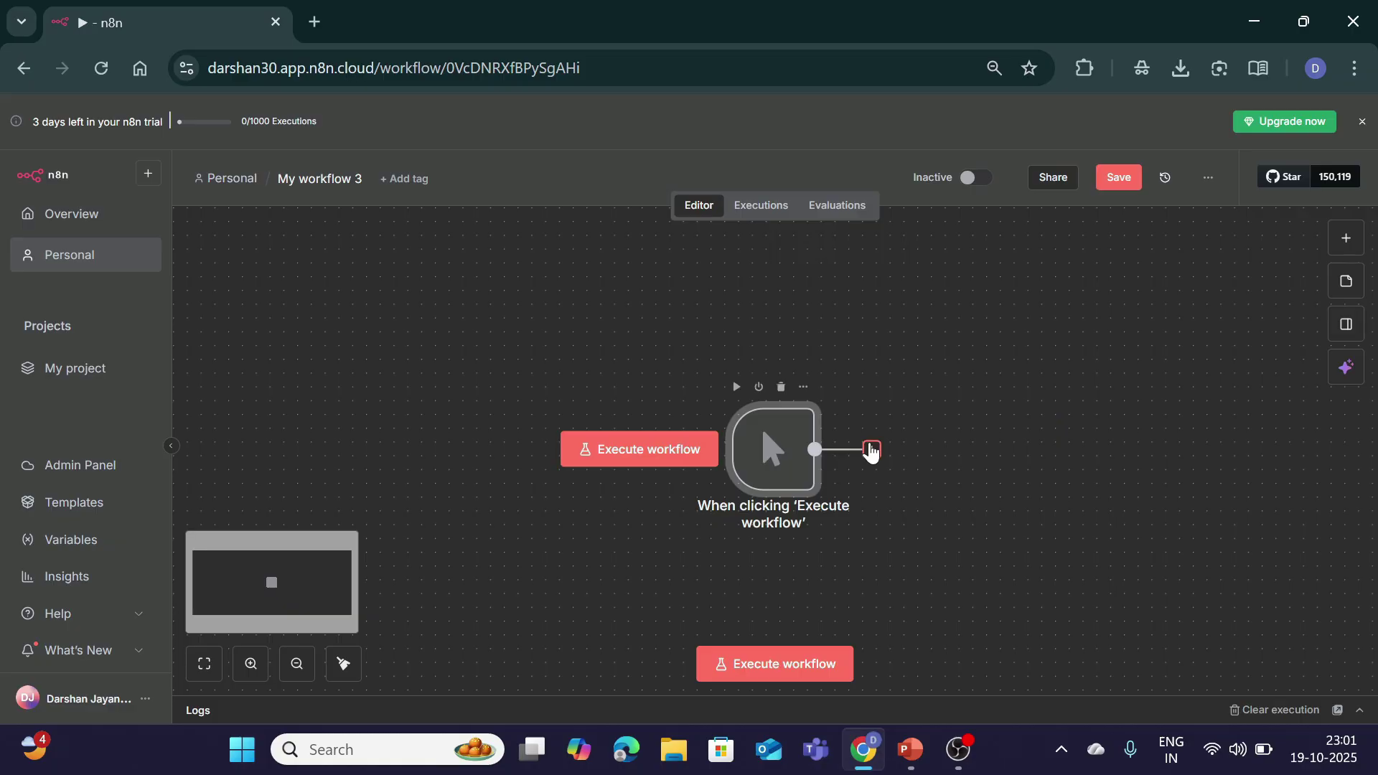
Step: Open the node picker for a new step after the 'When clicking Execute workflow' trigger
click(871, 449)
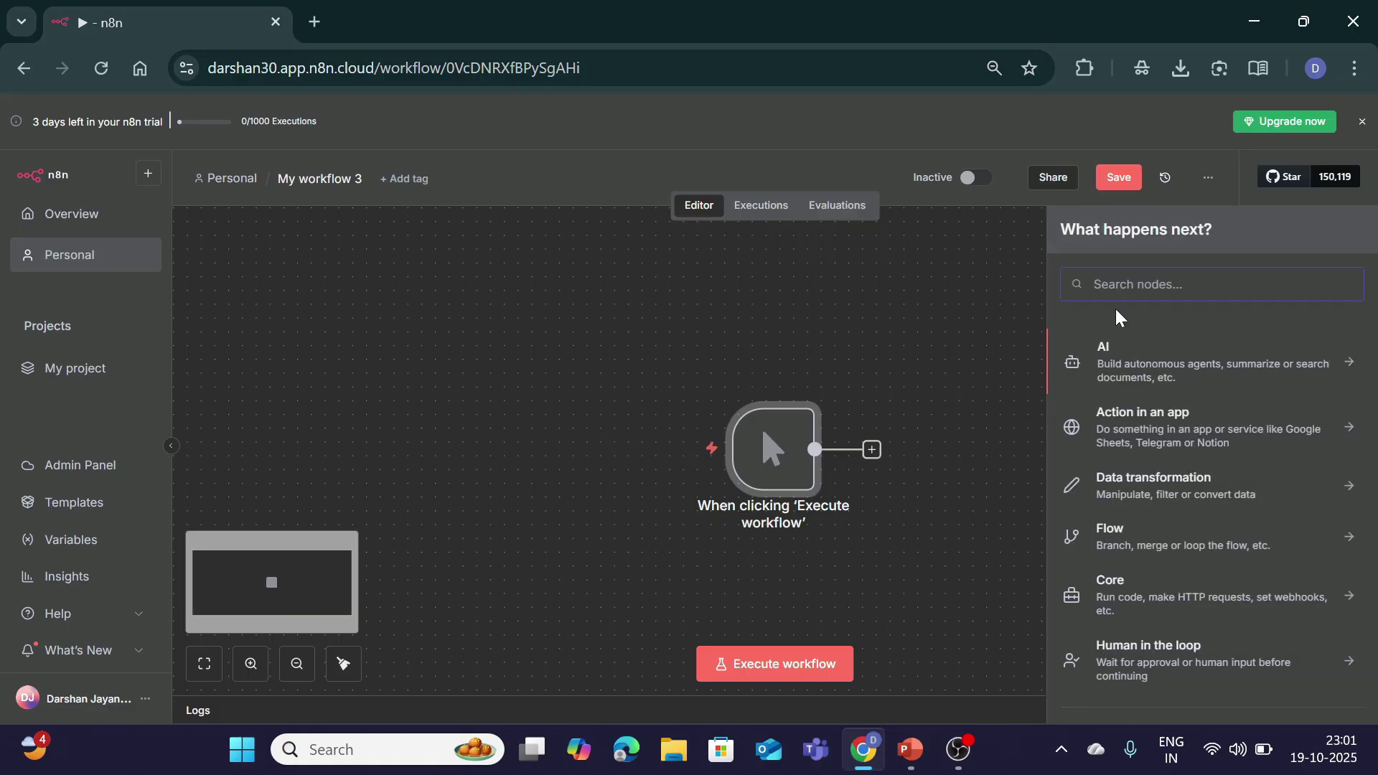
Step: Add an Edit Fields node with student_name set to the student's name and Course set to 'n8n series'
text(set)
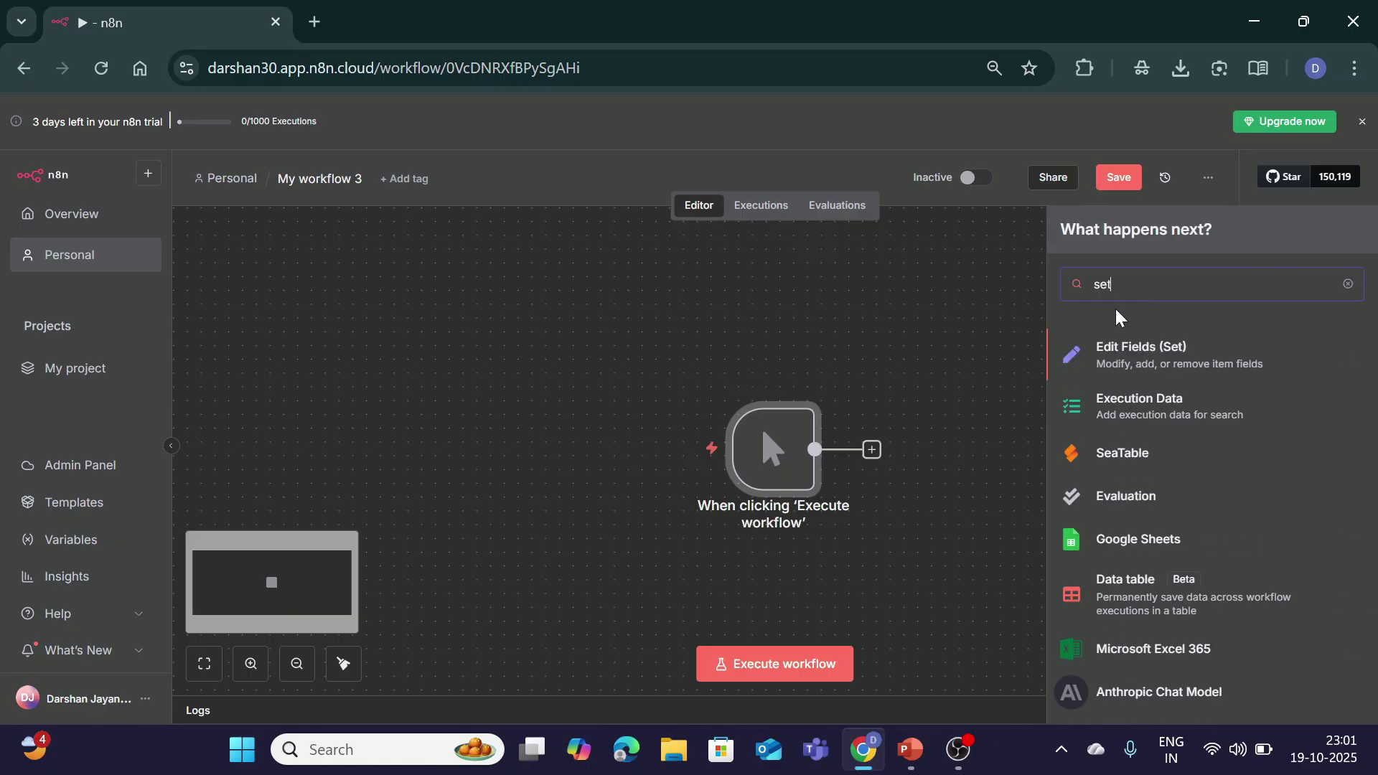
key(Return)
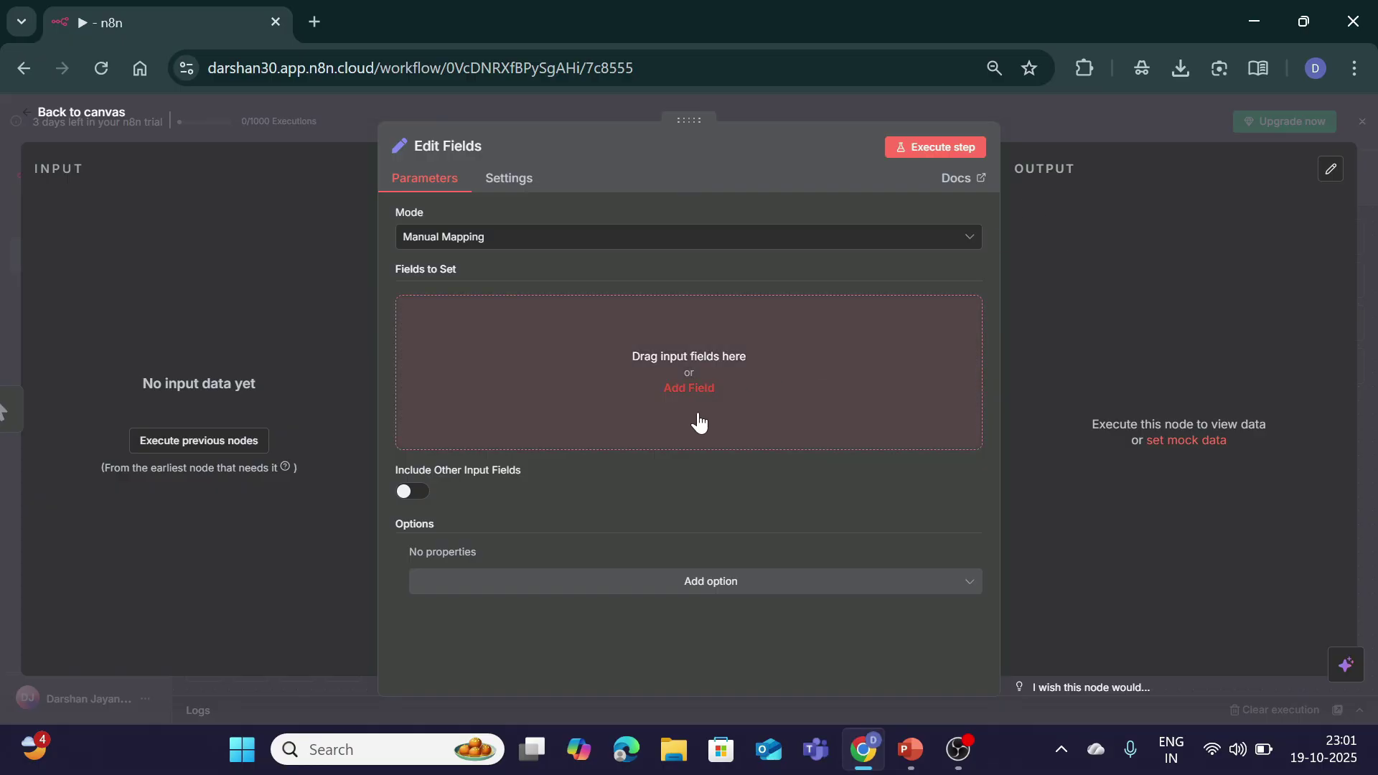
click(683, 388)
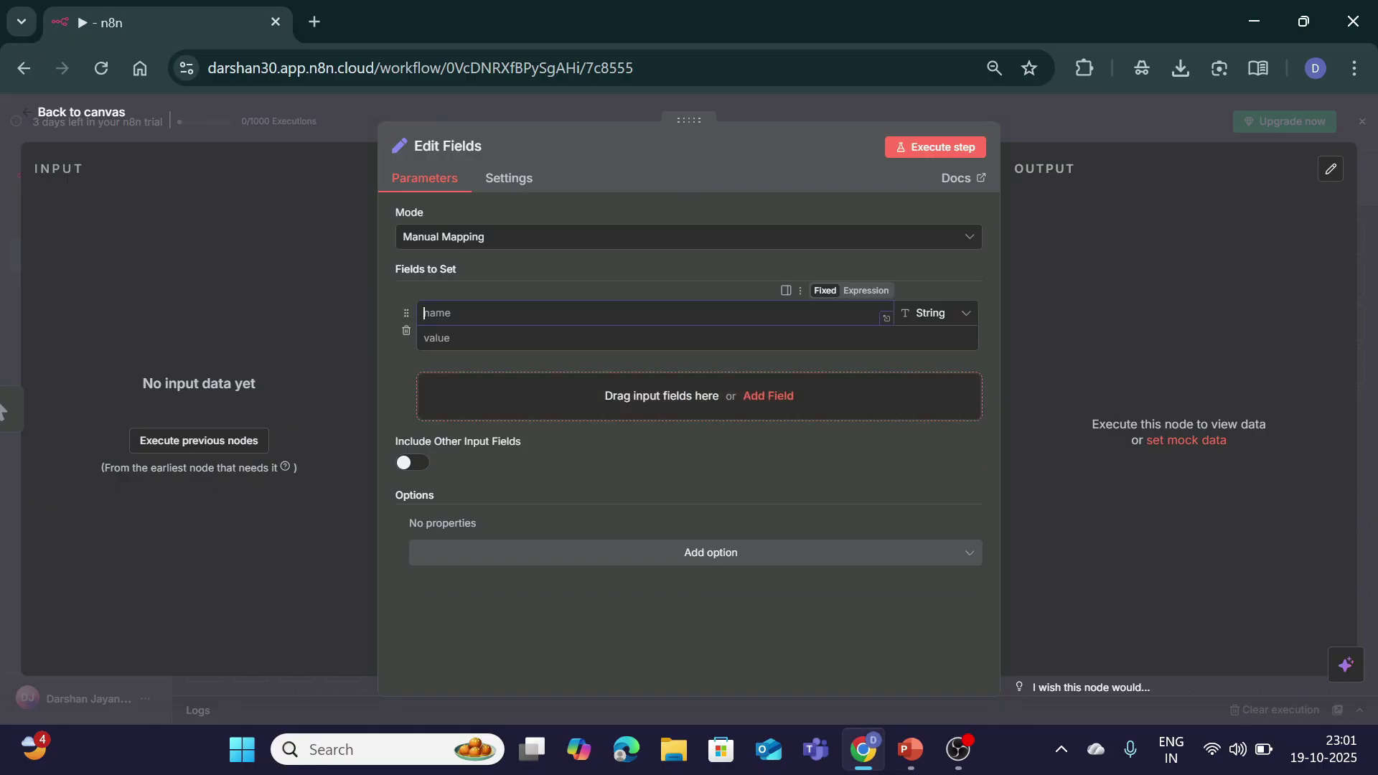
text(student_name)
key(Tab)
key(Tab)
text(Darshan)
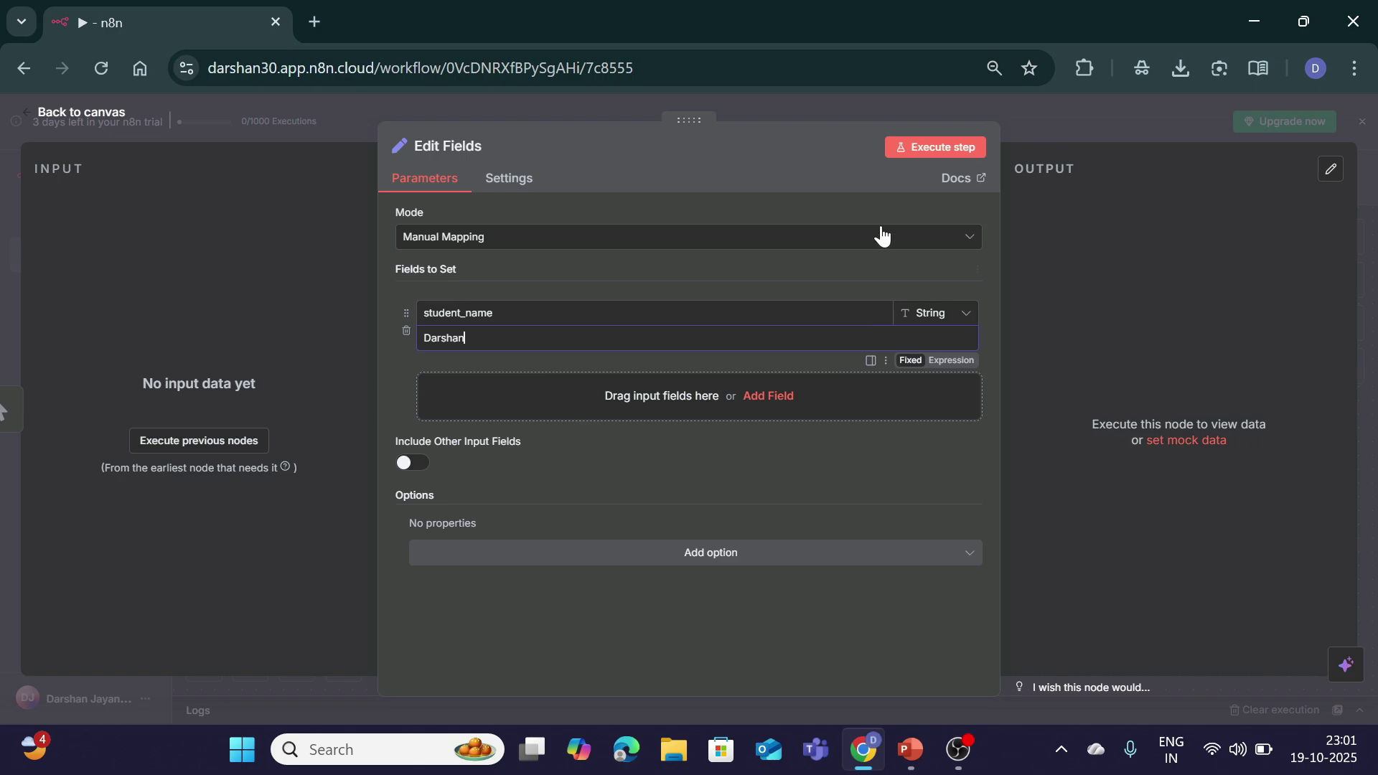
click(767, 395)
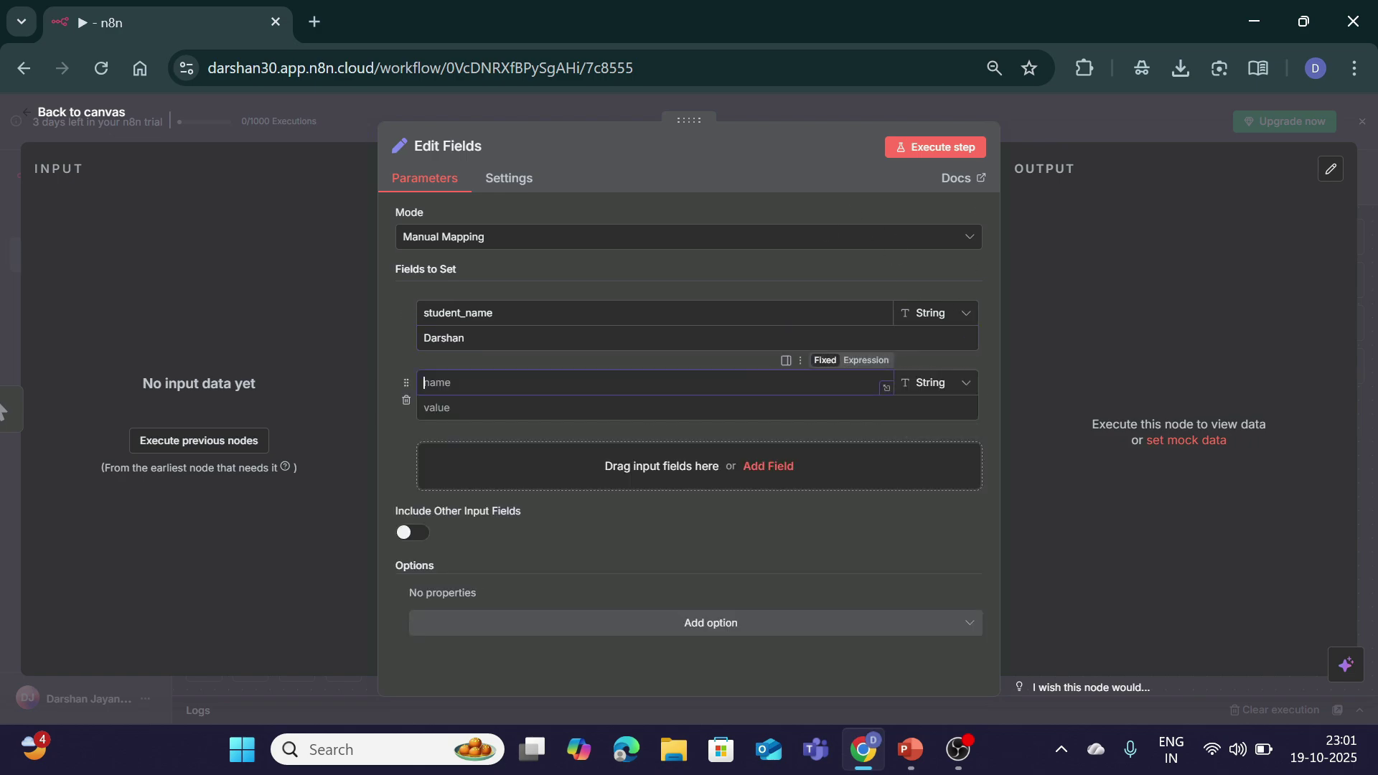
text(Course)
key(Tab)
key(Tab)
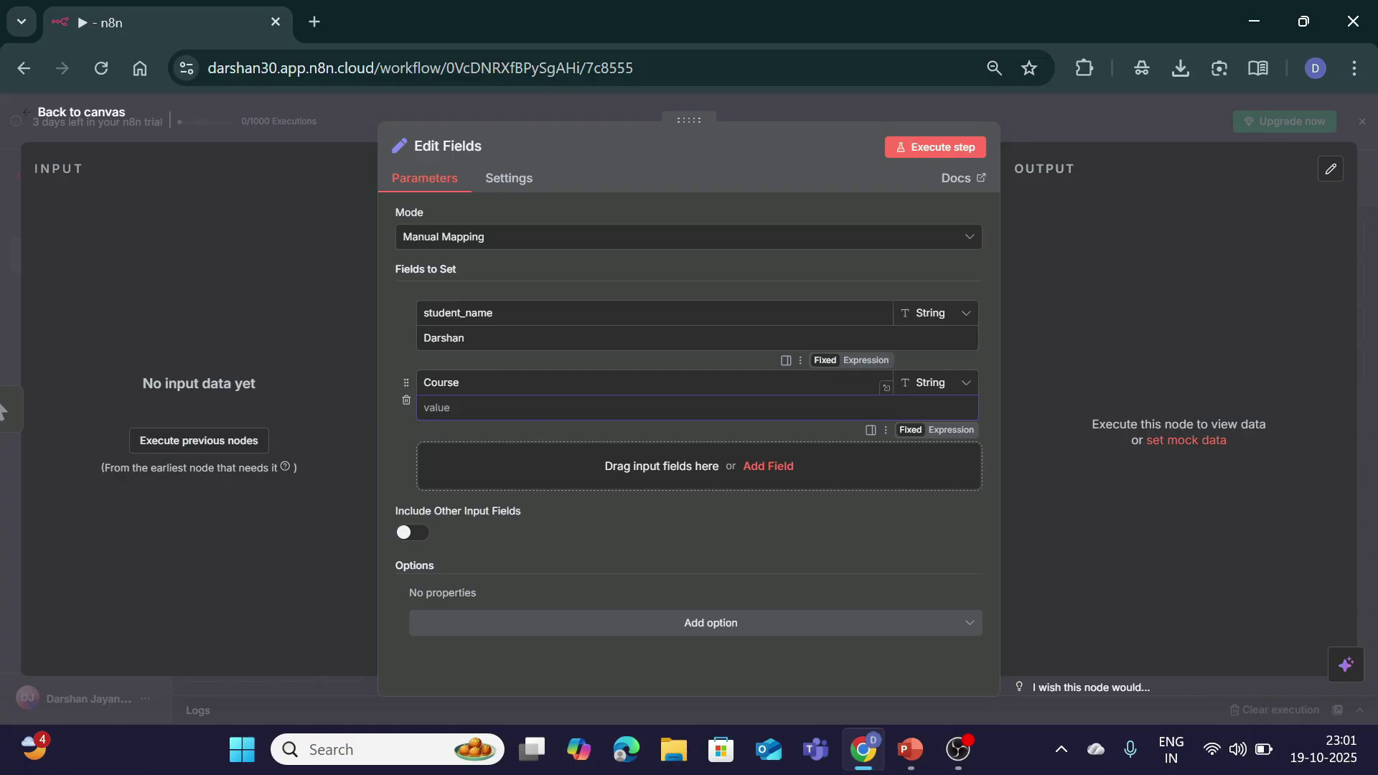
text(n8n series)
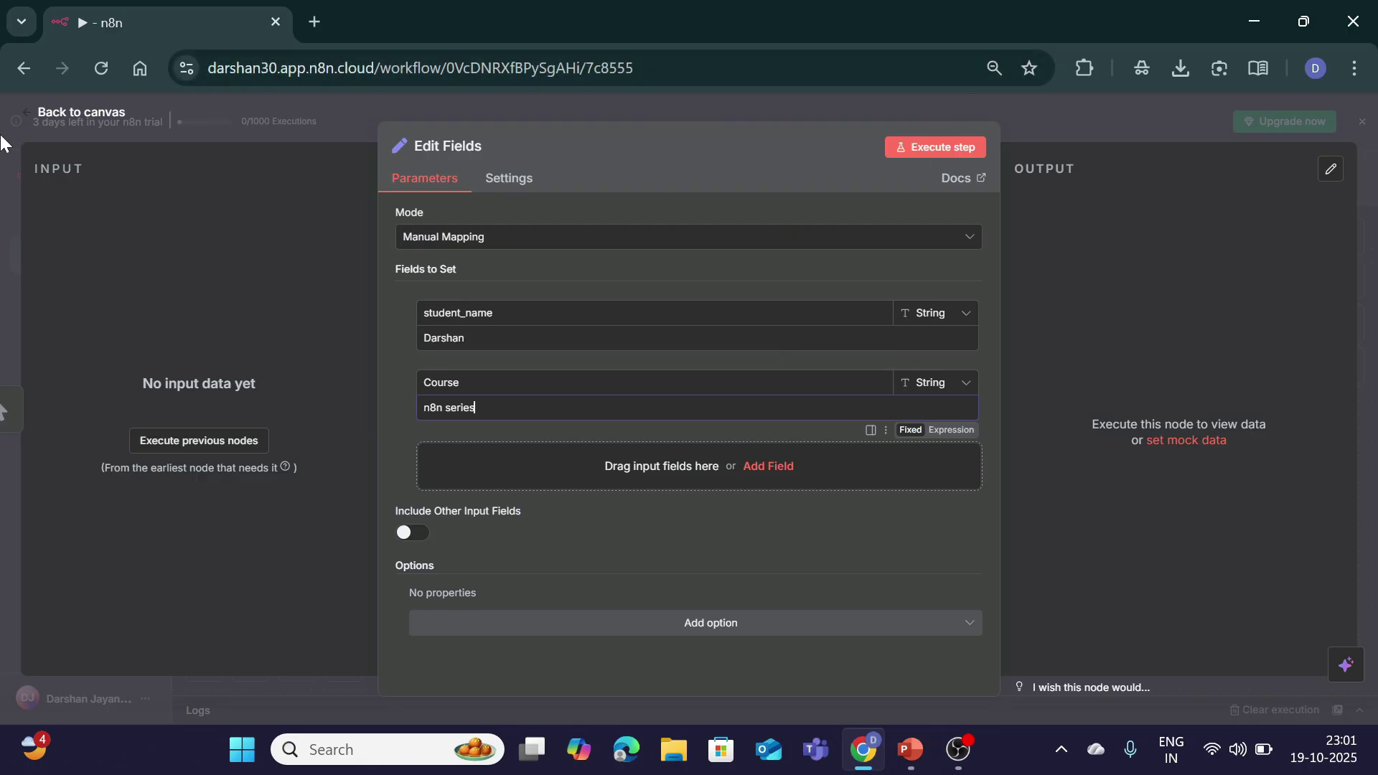
click(59, 115)
Step: Add a Code in JavaScript node after Edit Fields whose code is just 'return items;'
click(1052, 465)
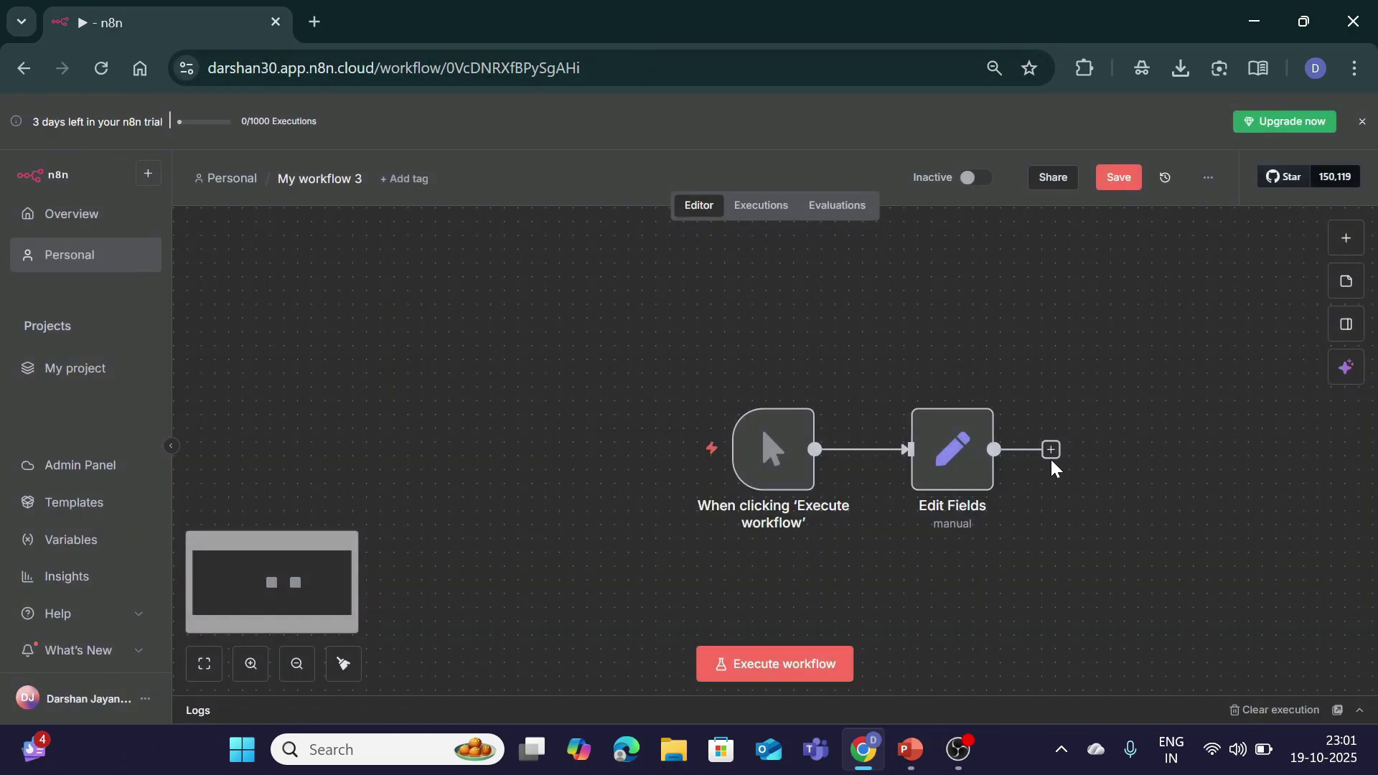
click(1048, 452)
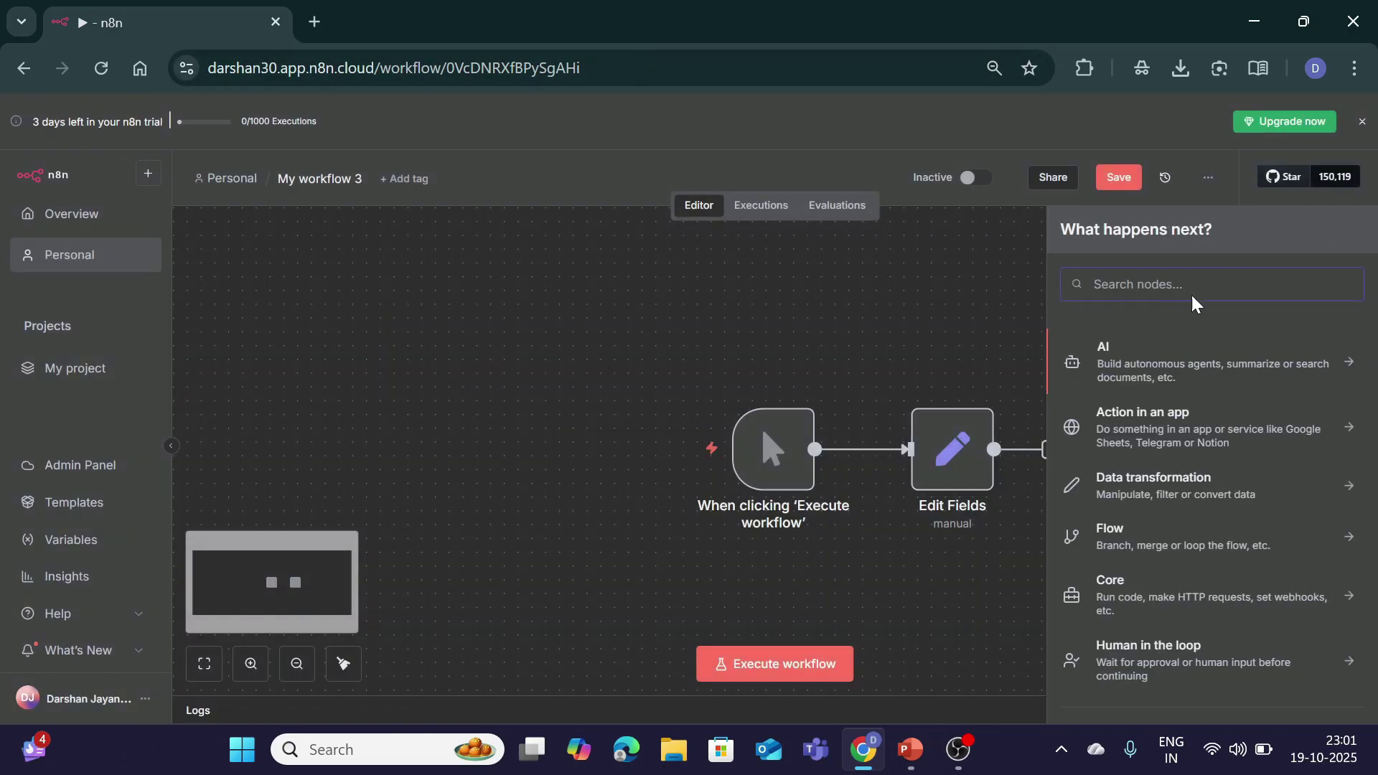
text(fun)
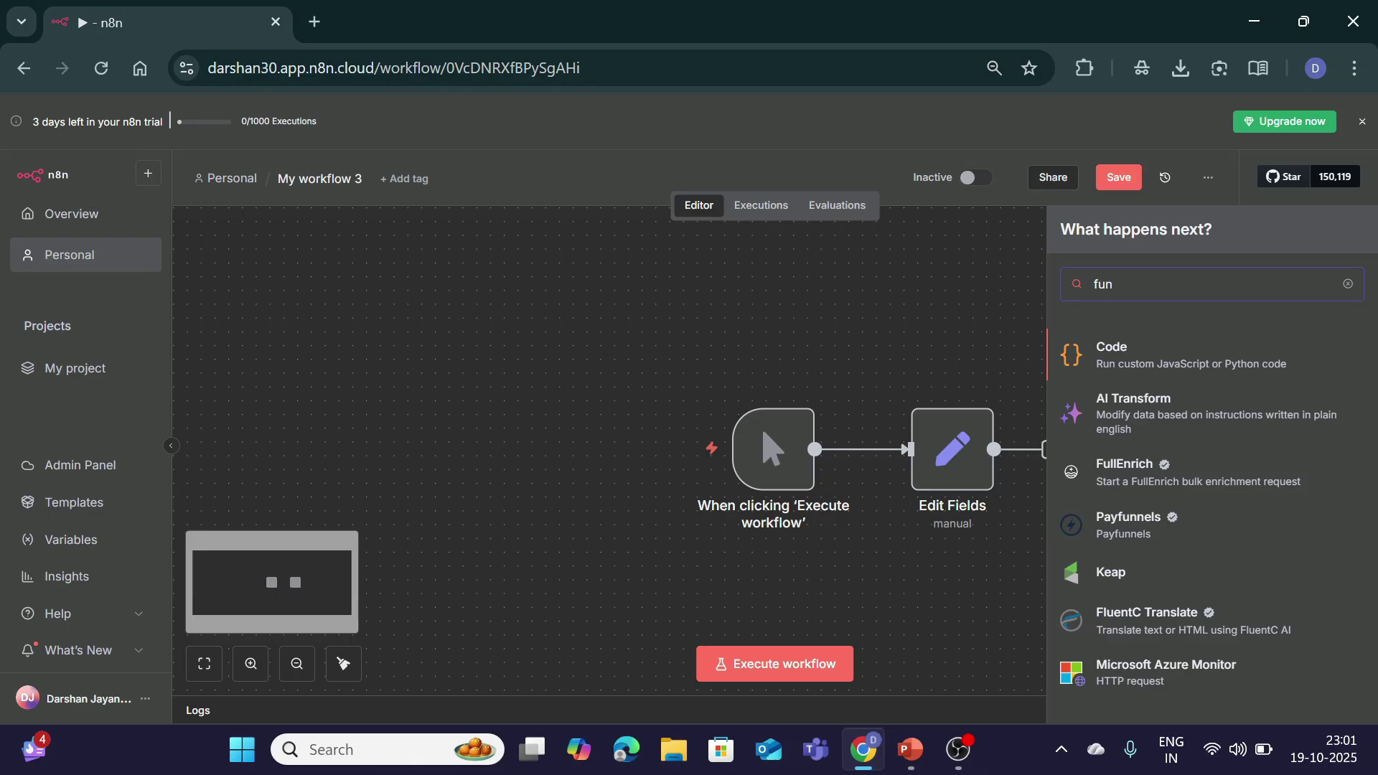
click(1166, 372)
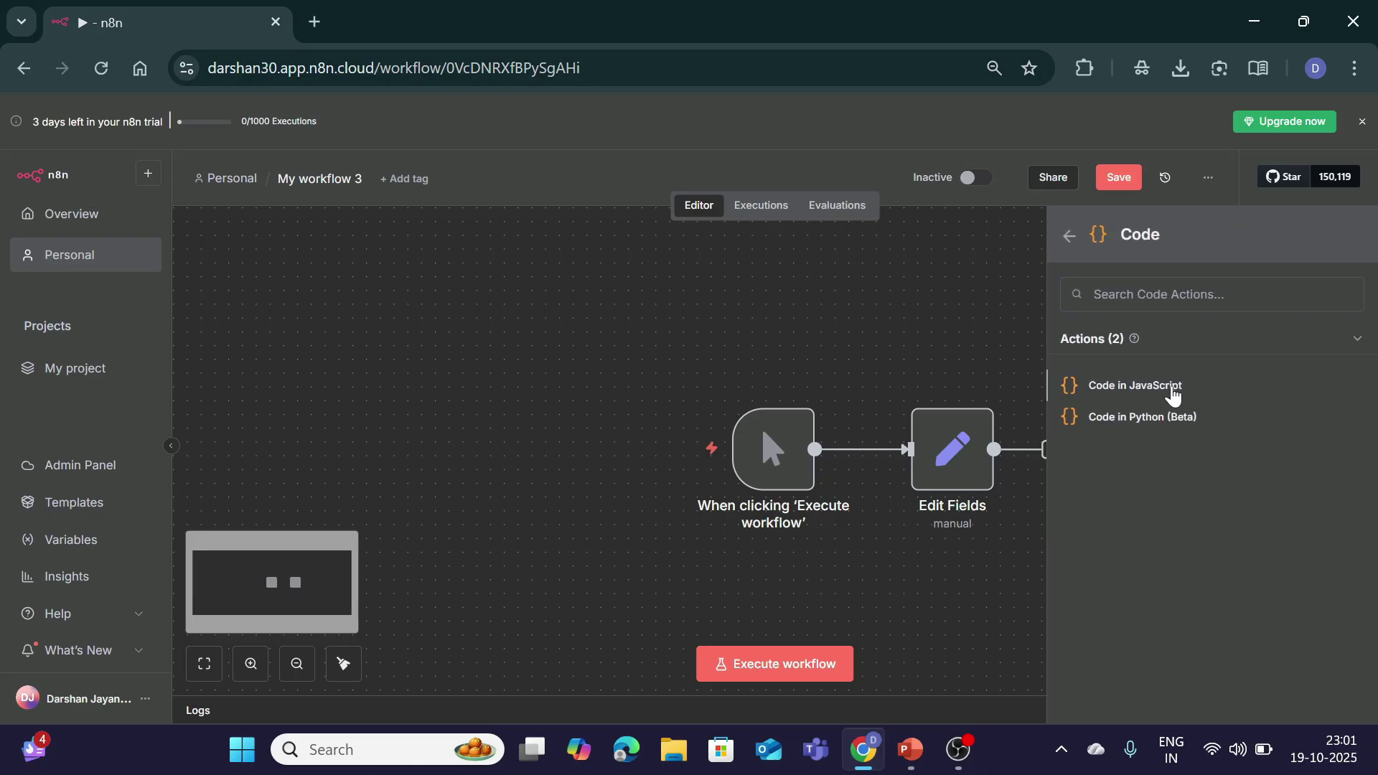
click(1171, 387)
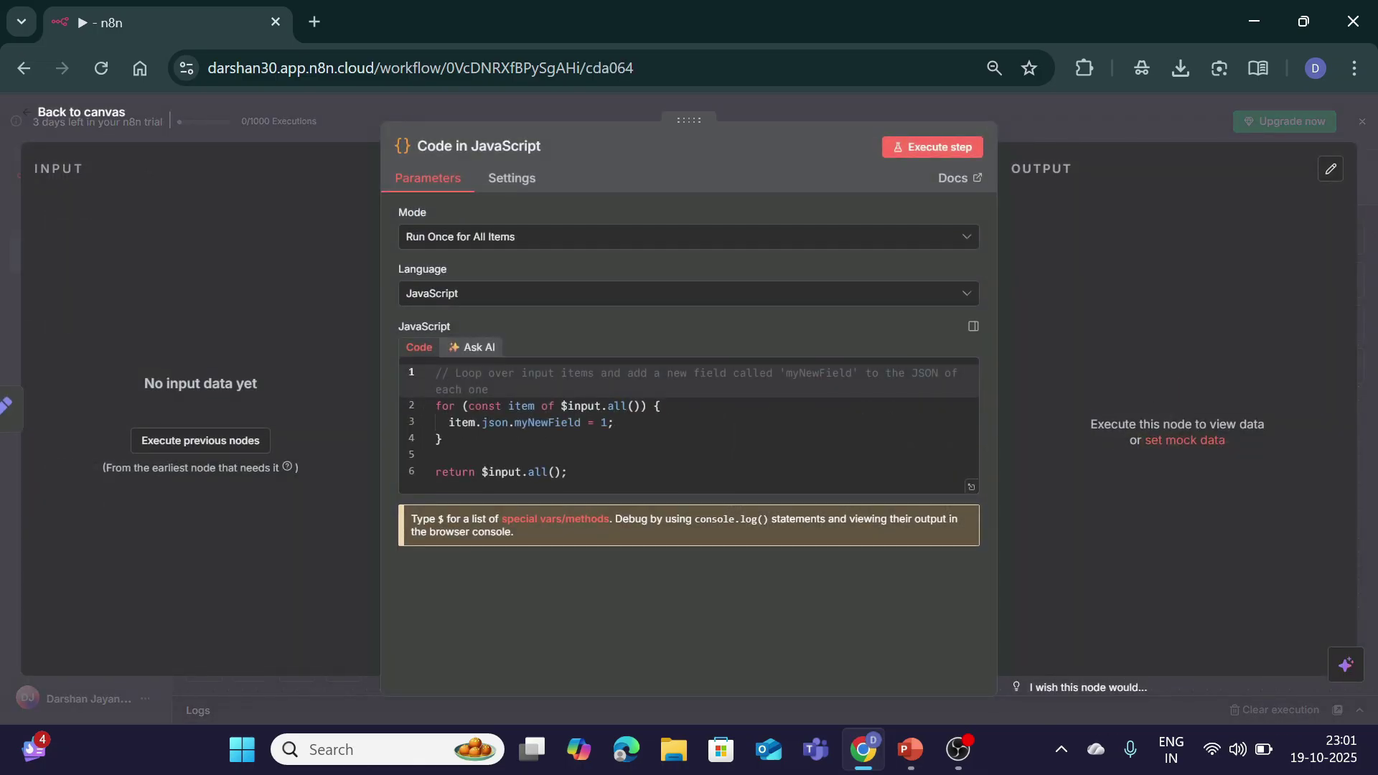
key(ctrl+a)
key(BackSpace)
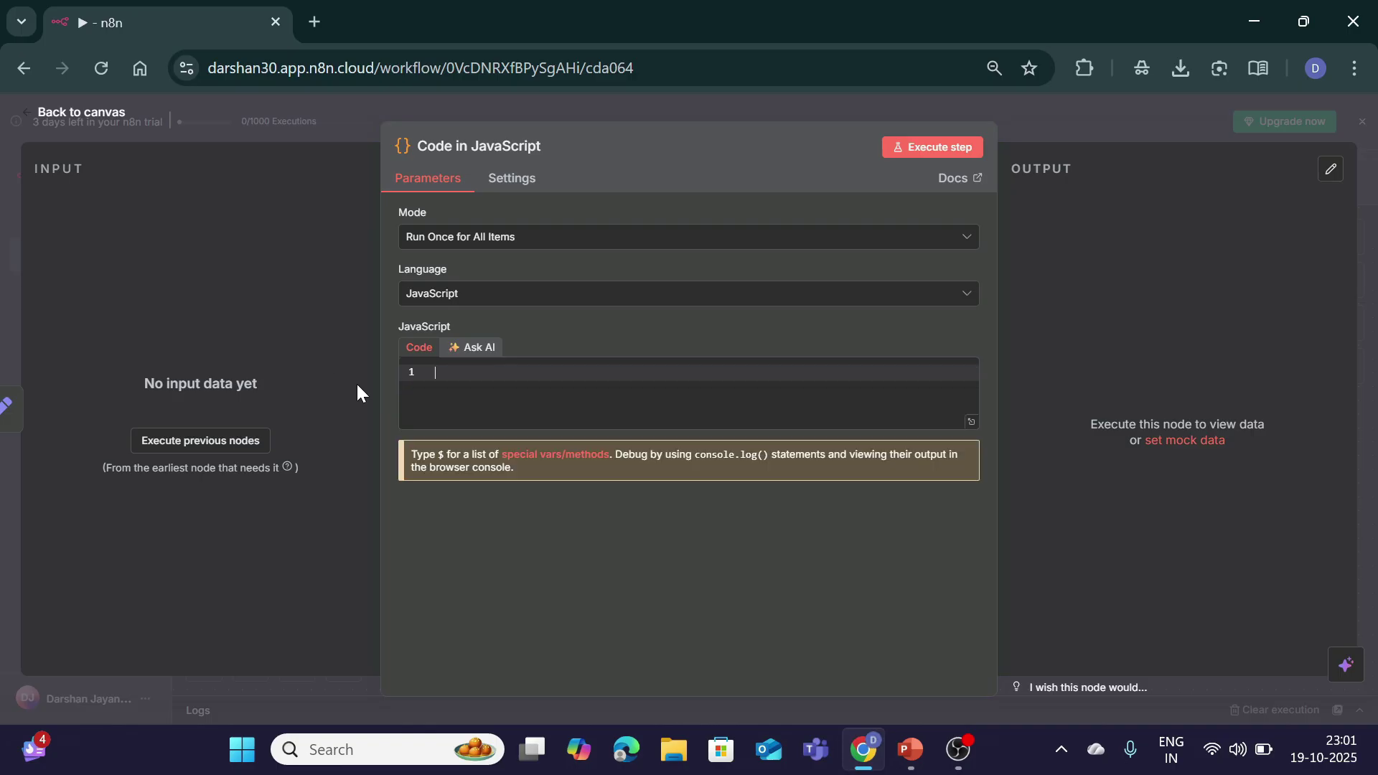
text(ret)
key(Tab)
text(items;)
click(73, 126)
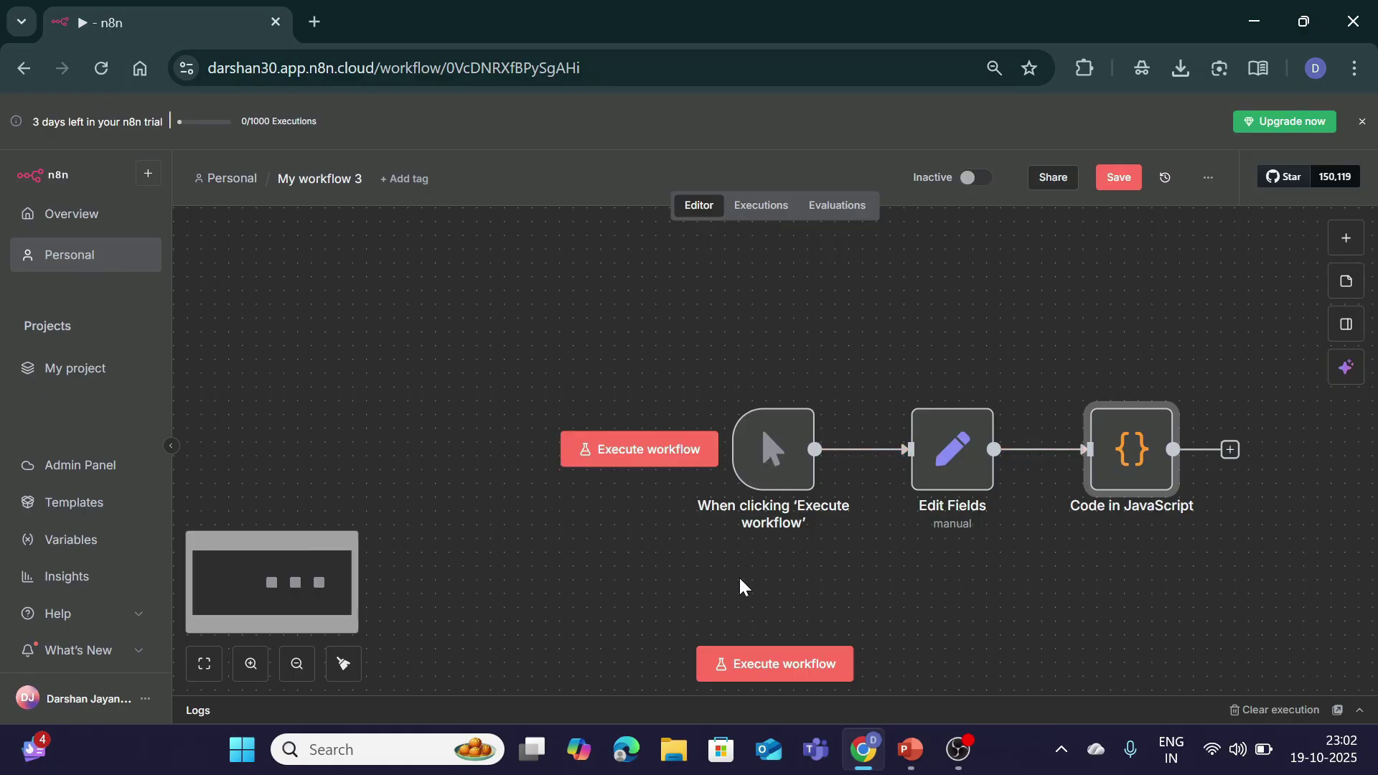
mouse_move(765, 474)
Step: Run the workflow, check the student_name and Course output in Logs, then delete all nodes
click(778, 651)
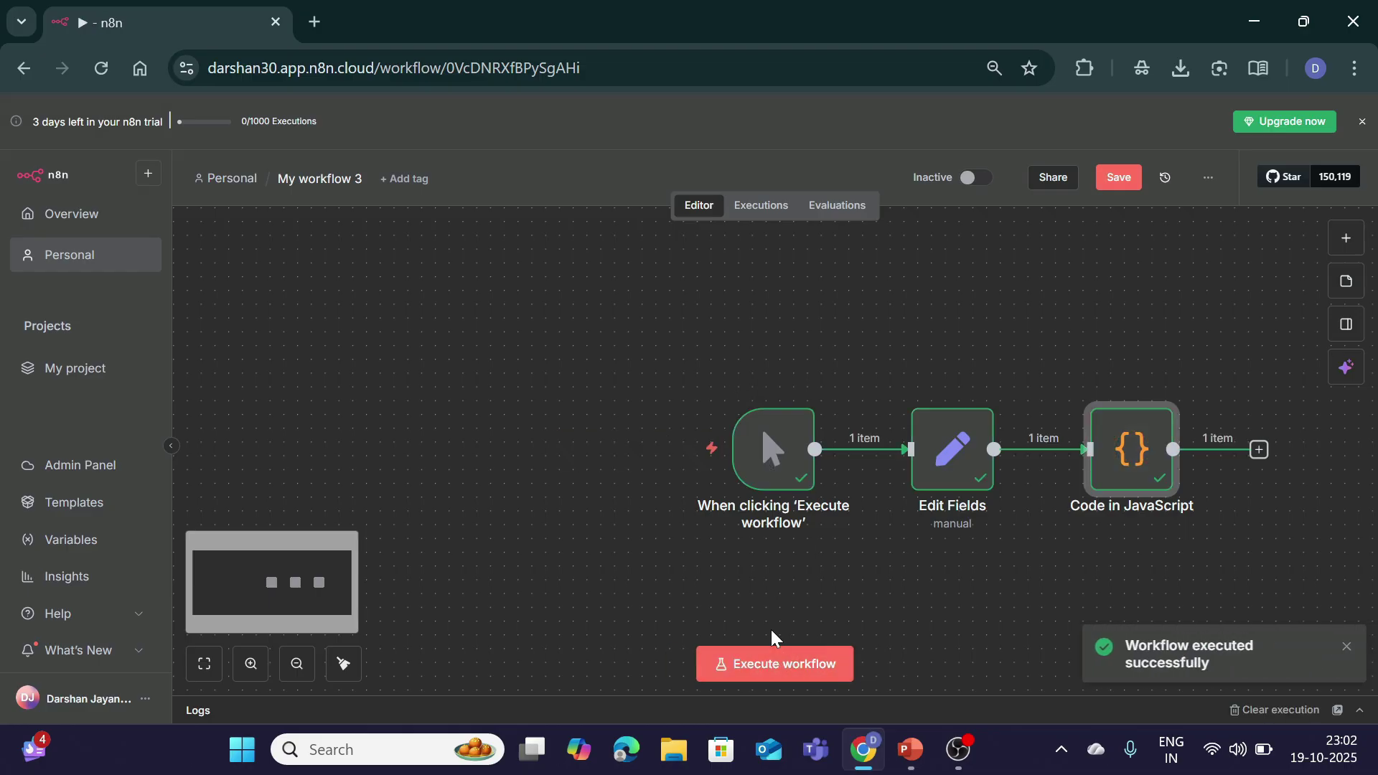
click(1360, 709)
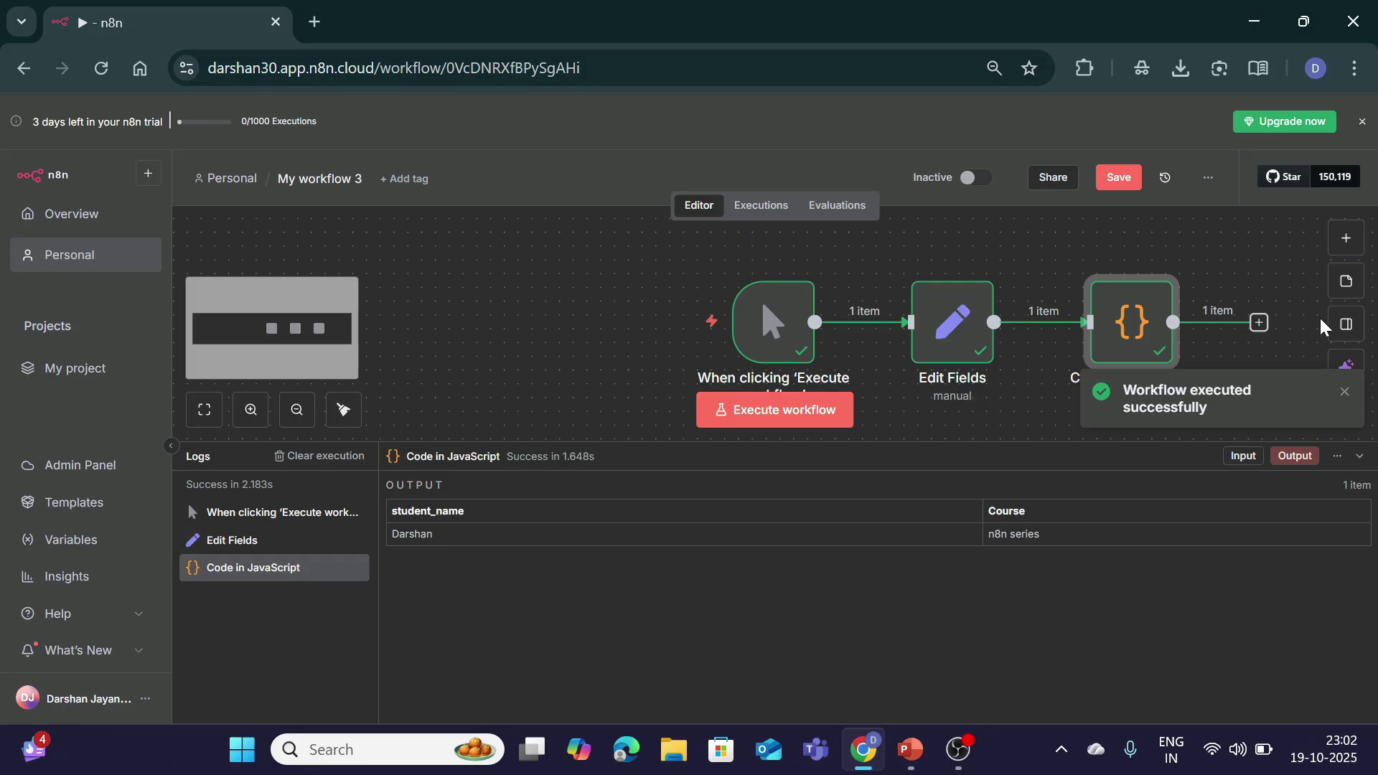
click(1344, 392)
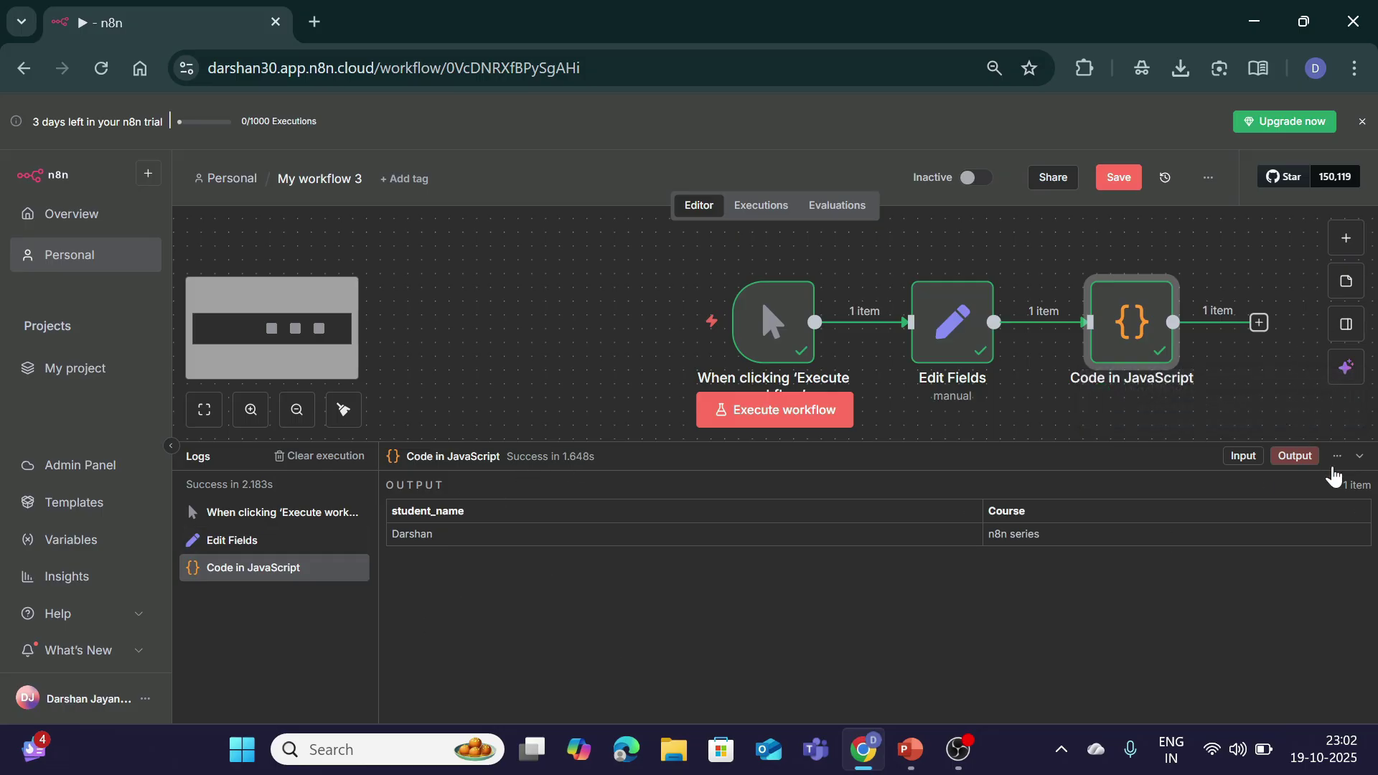
click(1358, 459)
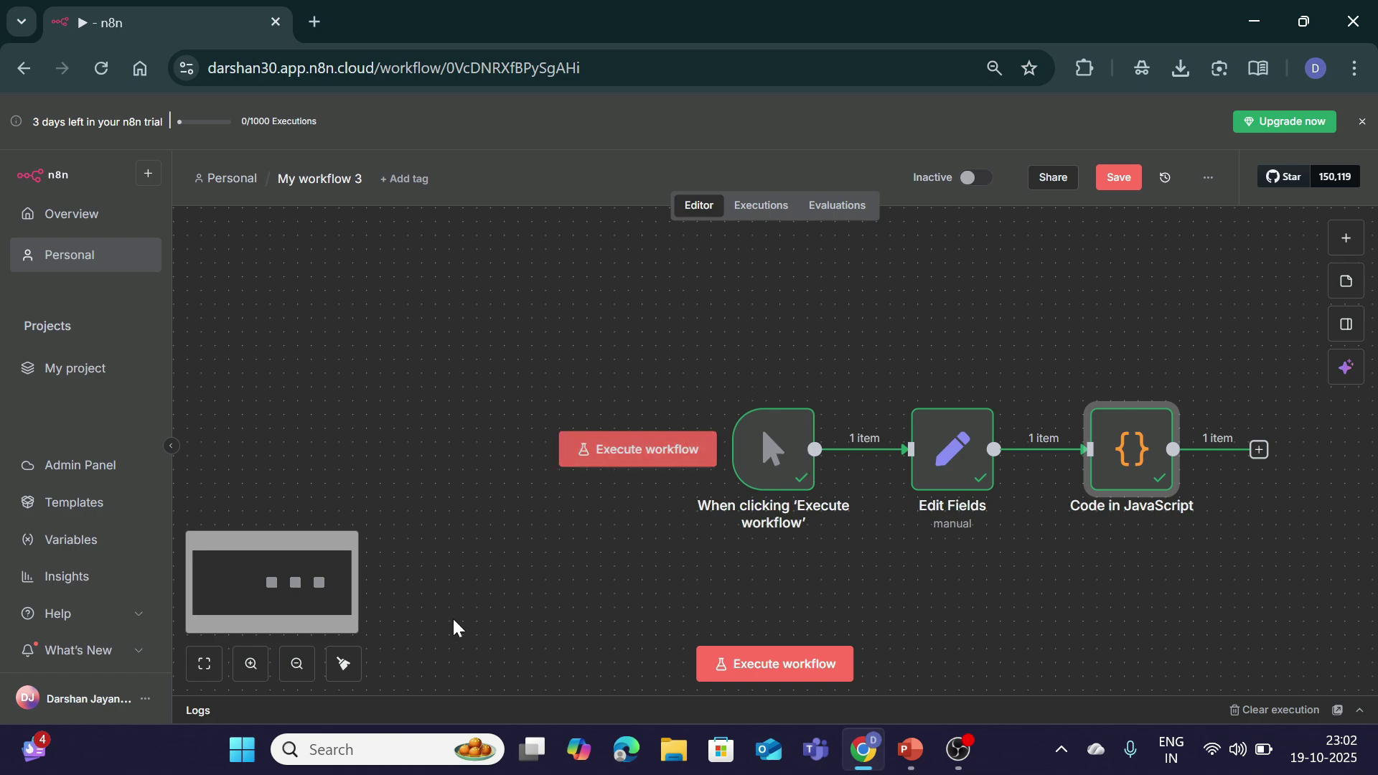
key(ctrl+z)
key(ctrl+z)
key(ctrl+z)
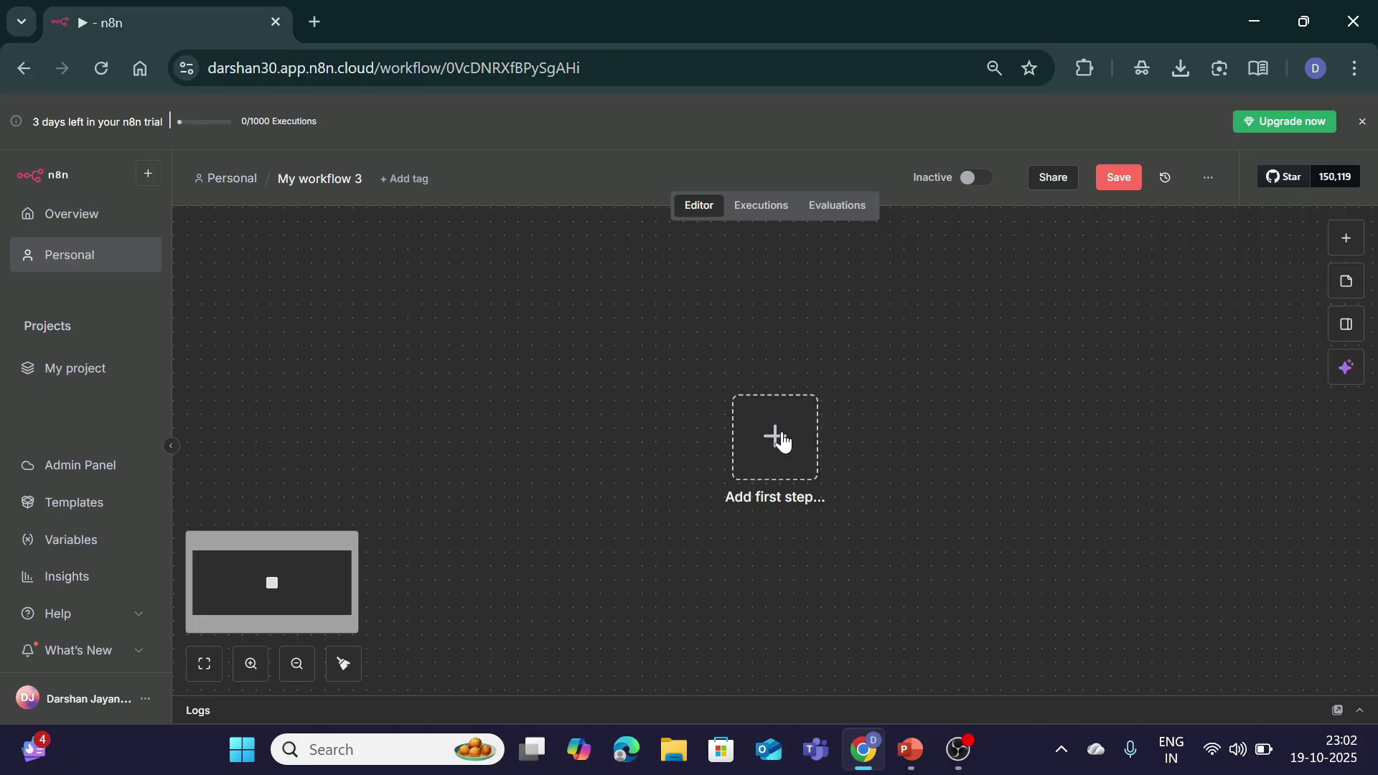
Step: Add a manual trigger as the first node, followed by an Edit Fields node
click(781, 441)
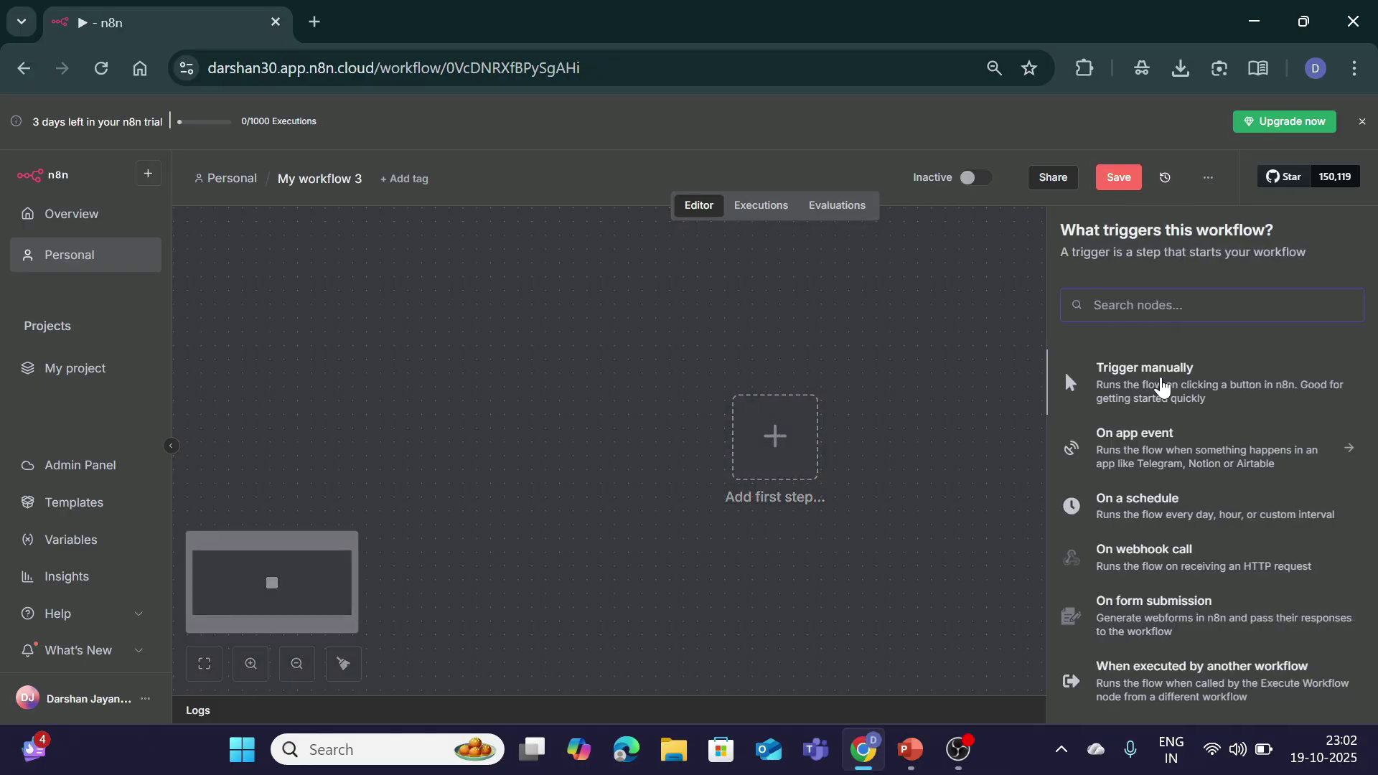
click(1162, 388)
click(871, 451)
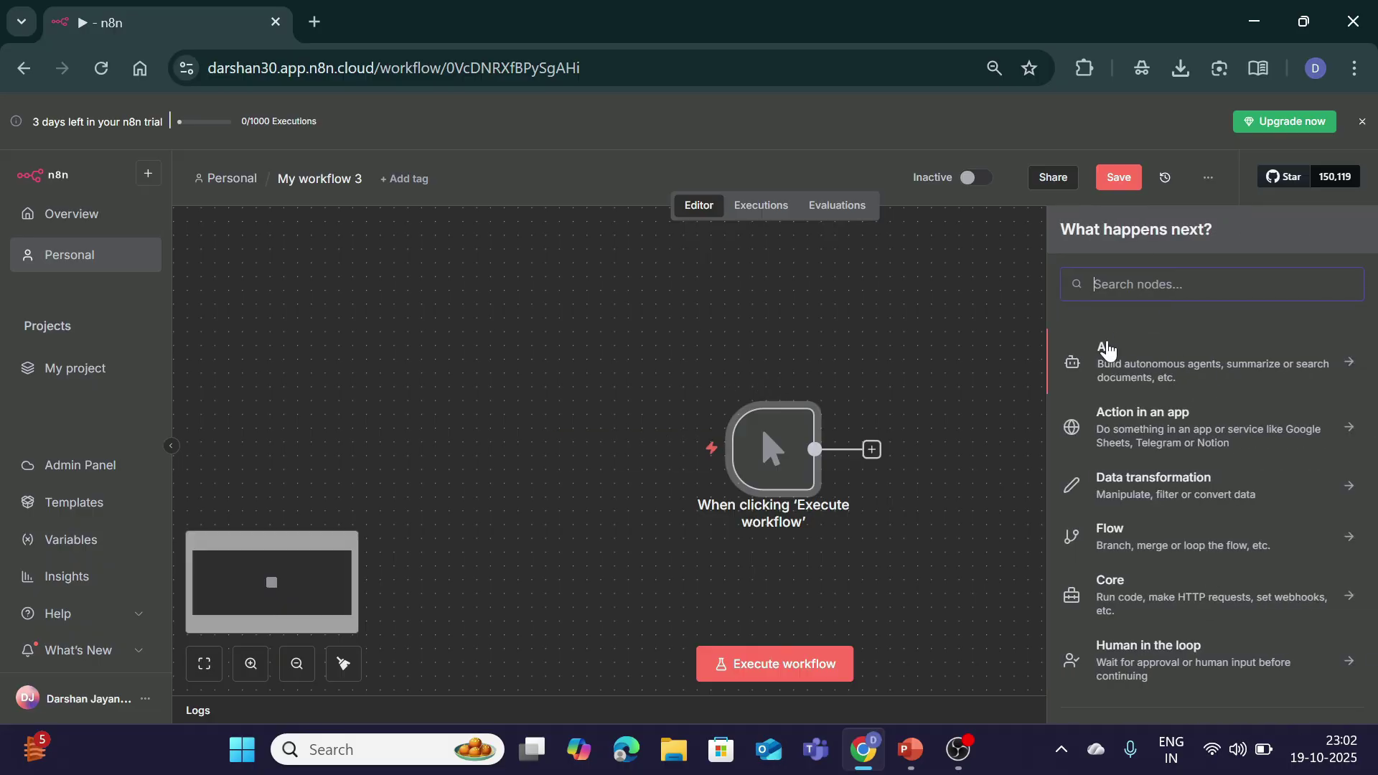
text(set)
click(1105, 353)
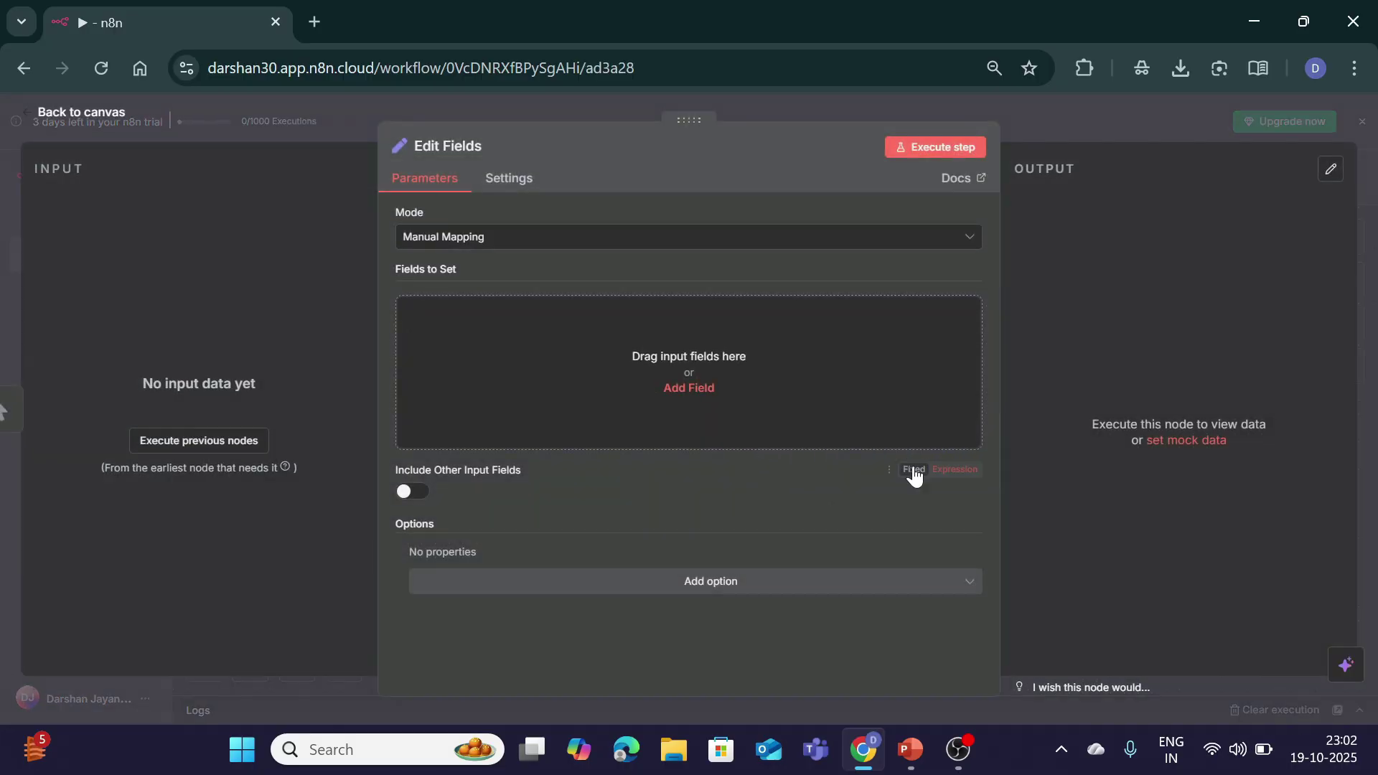
Step: Set the fields Student_name to the student's name and marks to 89
click(690, 388)
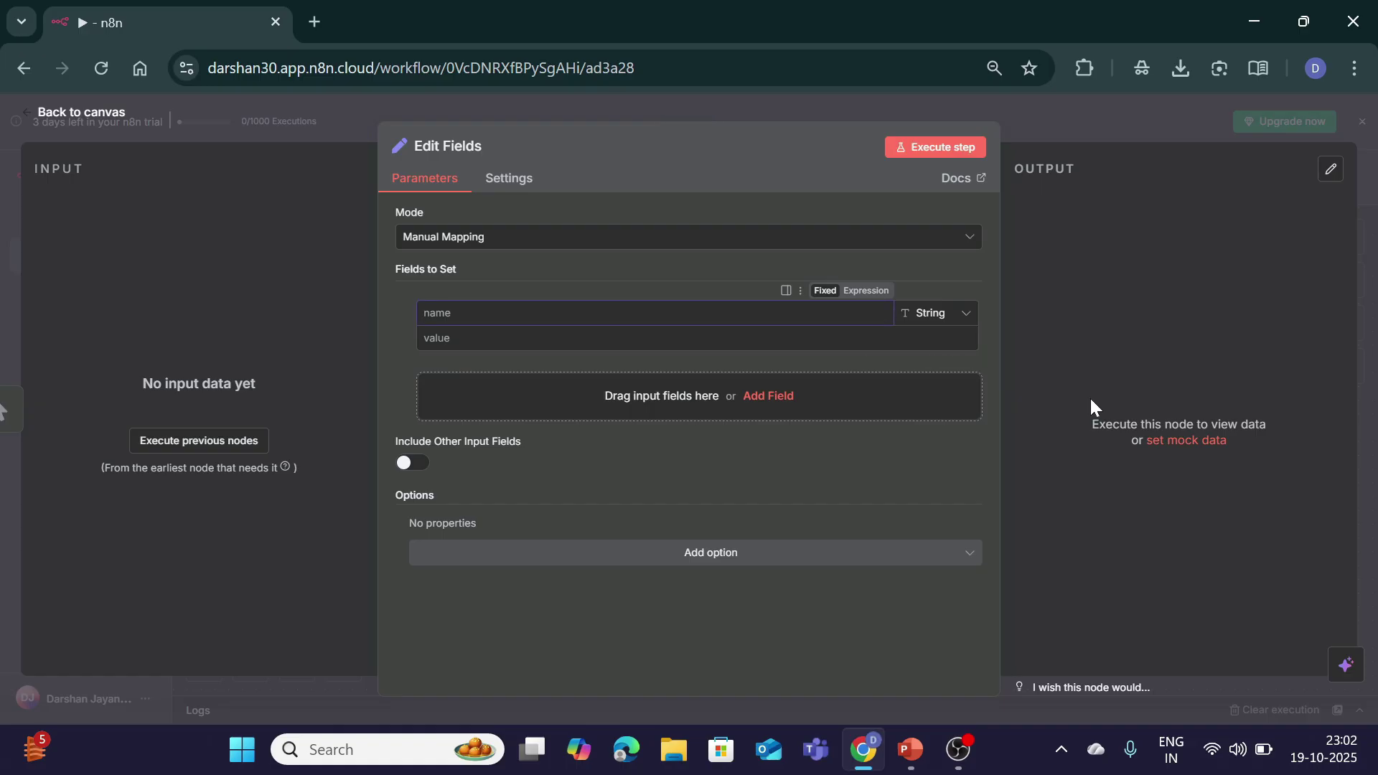
text(Student_name)
key(Tab)
text(Darshan)
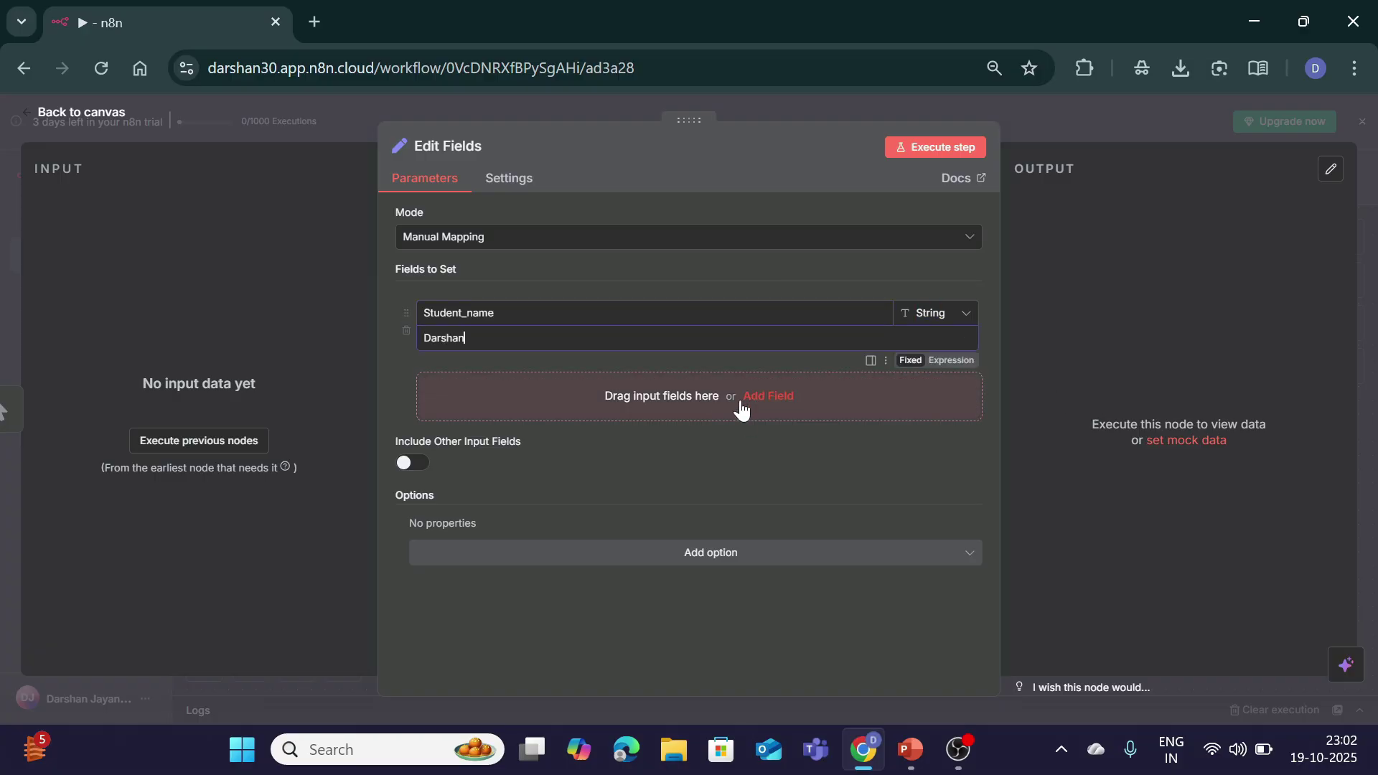
click(762, 395)
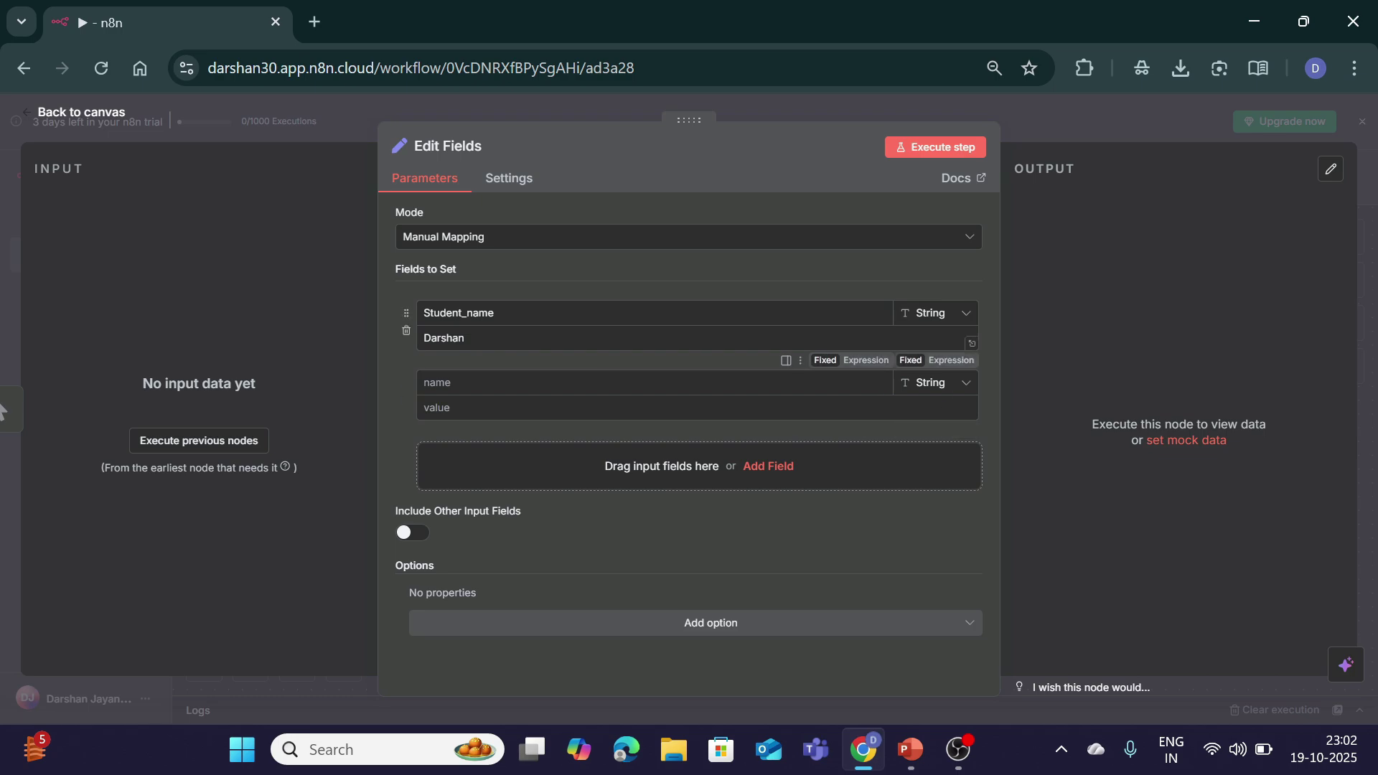
text(marks)
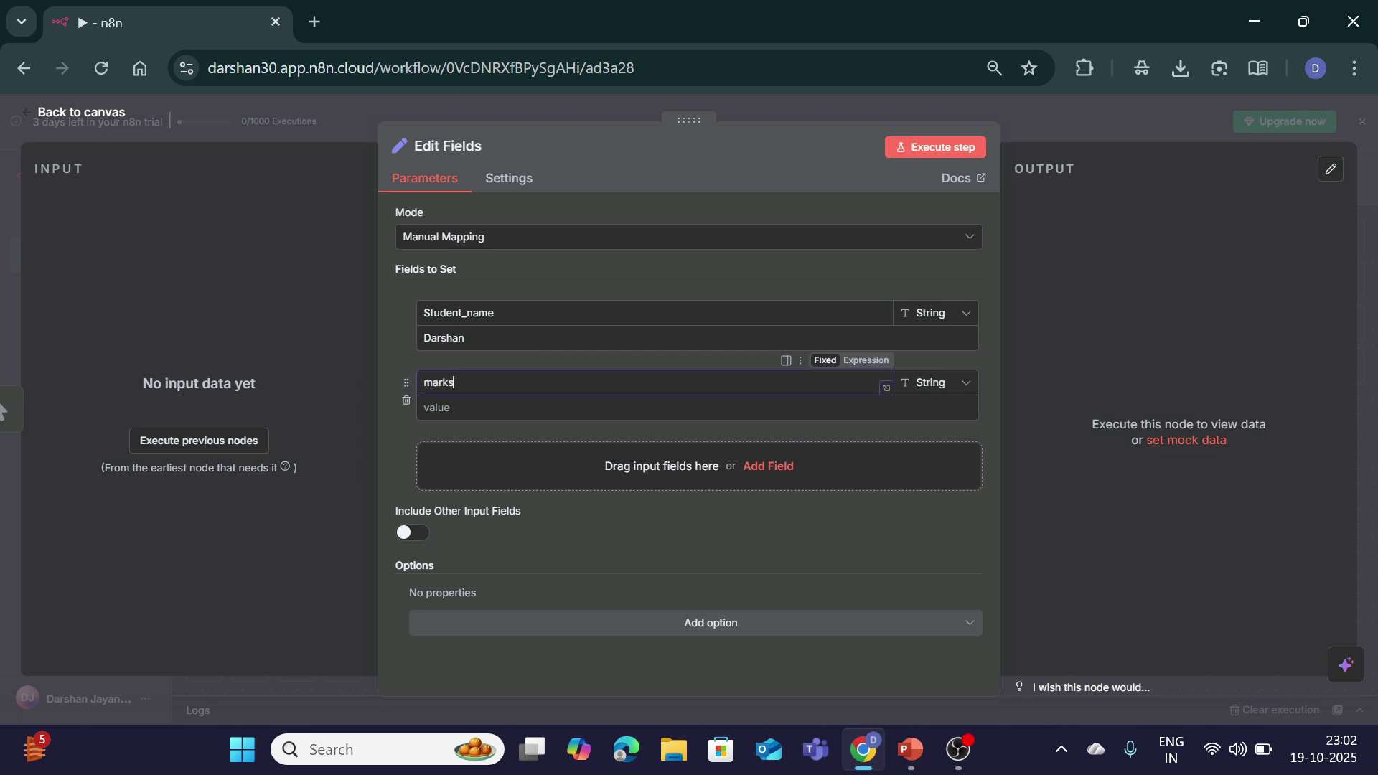
key(Tab)
text(89)
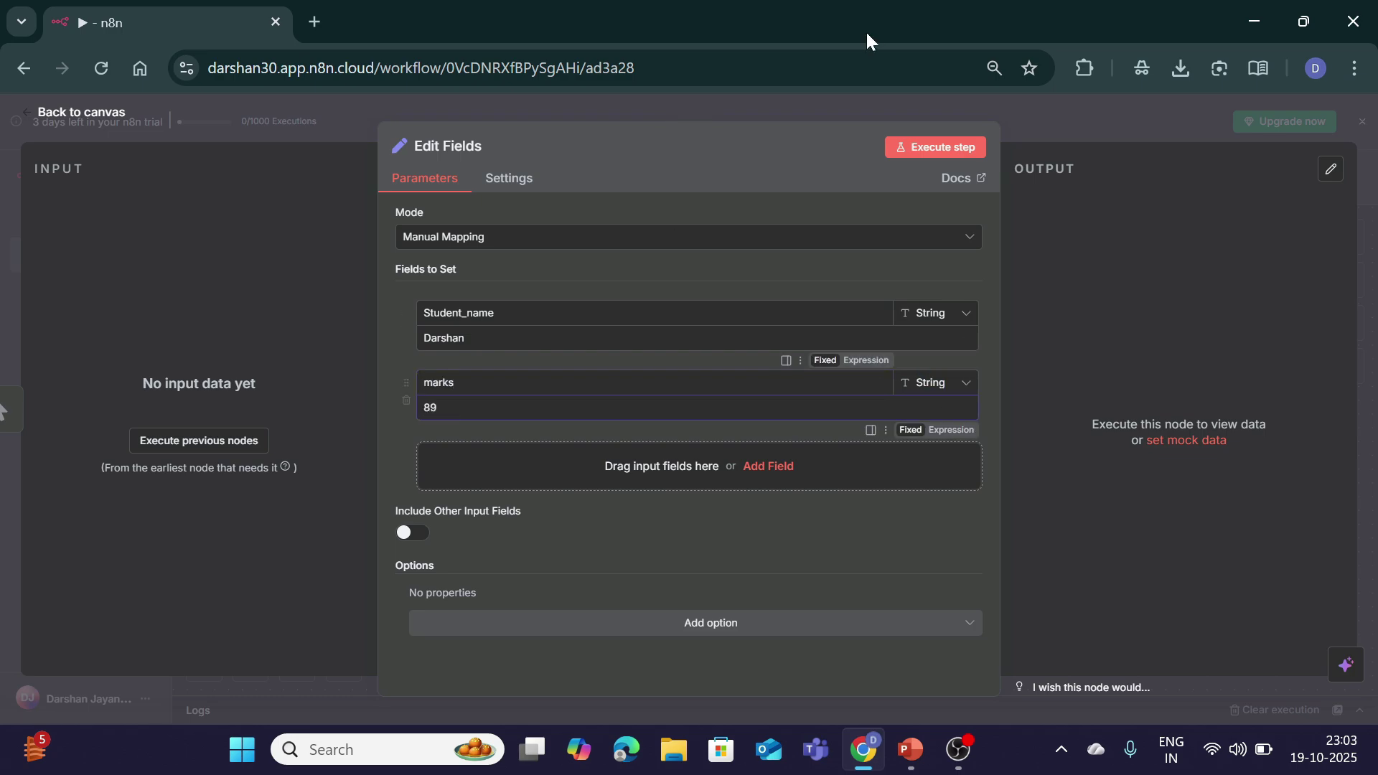
click(85, 109)
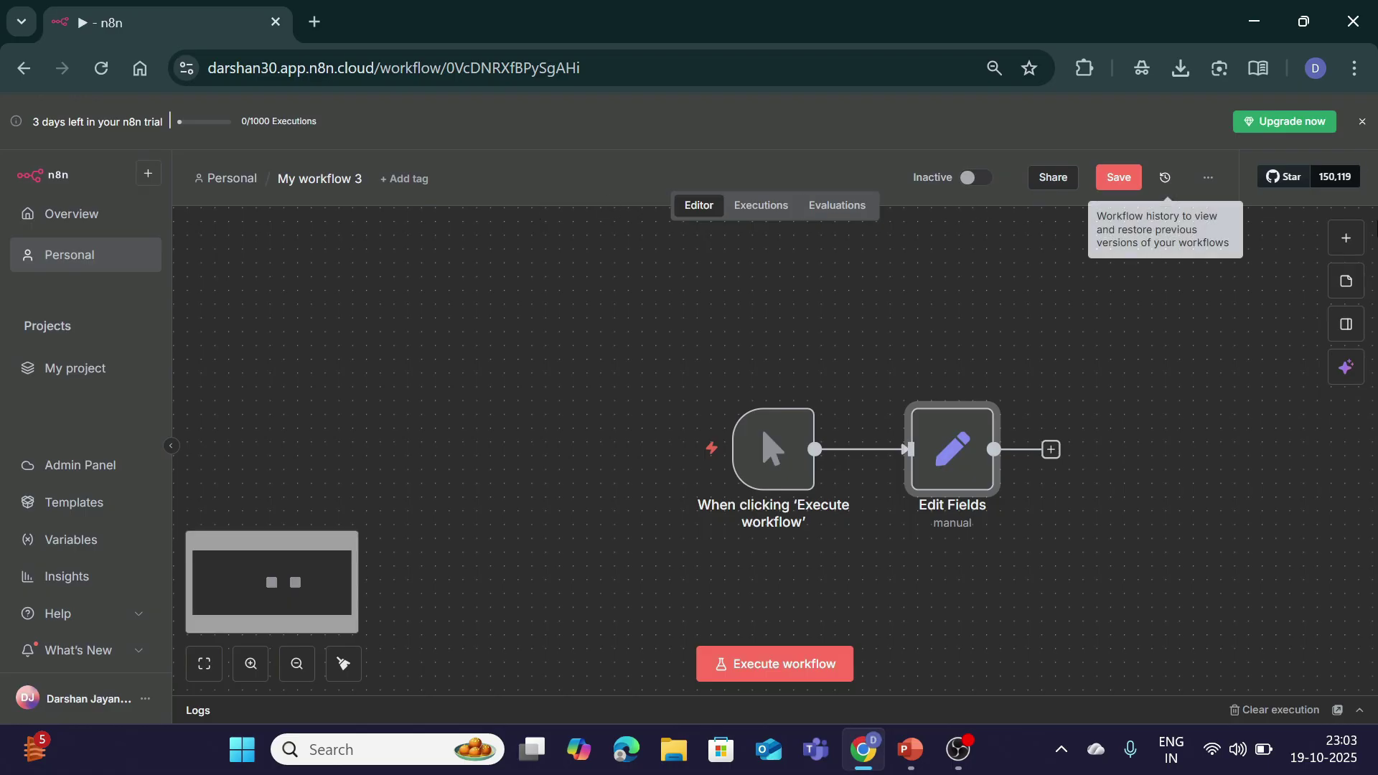
Step: Add a Loop Over Items node after Edit Fields and execute it
click(1051, 449)
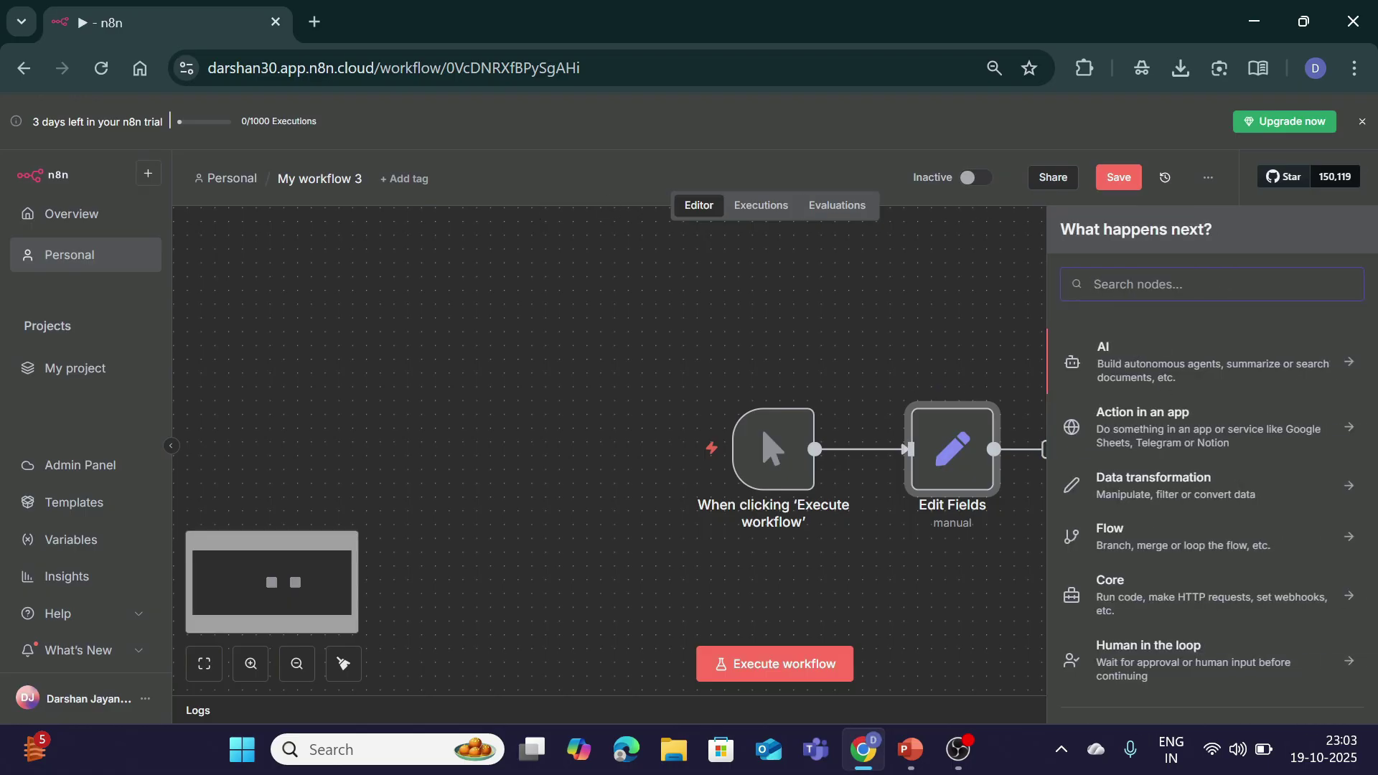
text(loop)
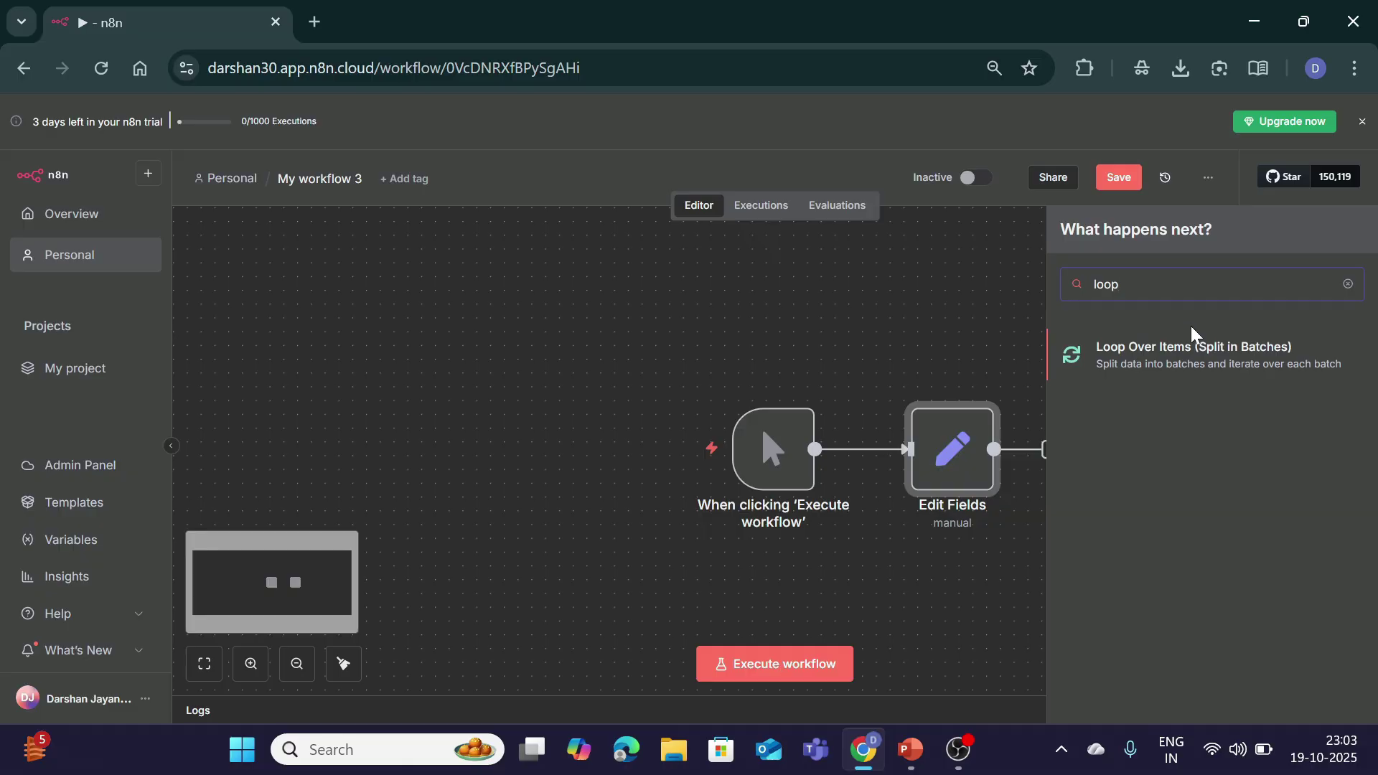
click(1195, 351)
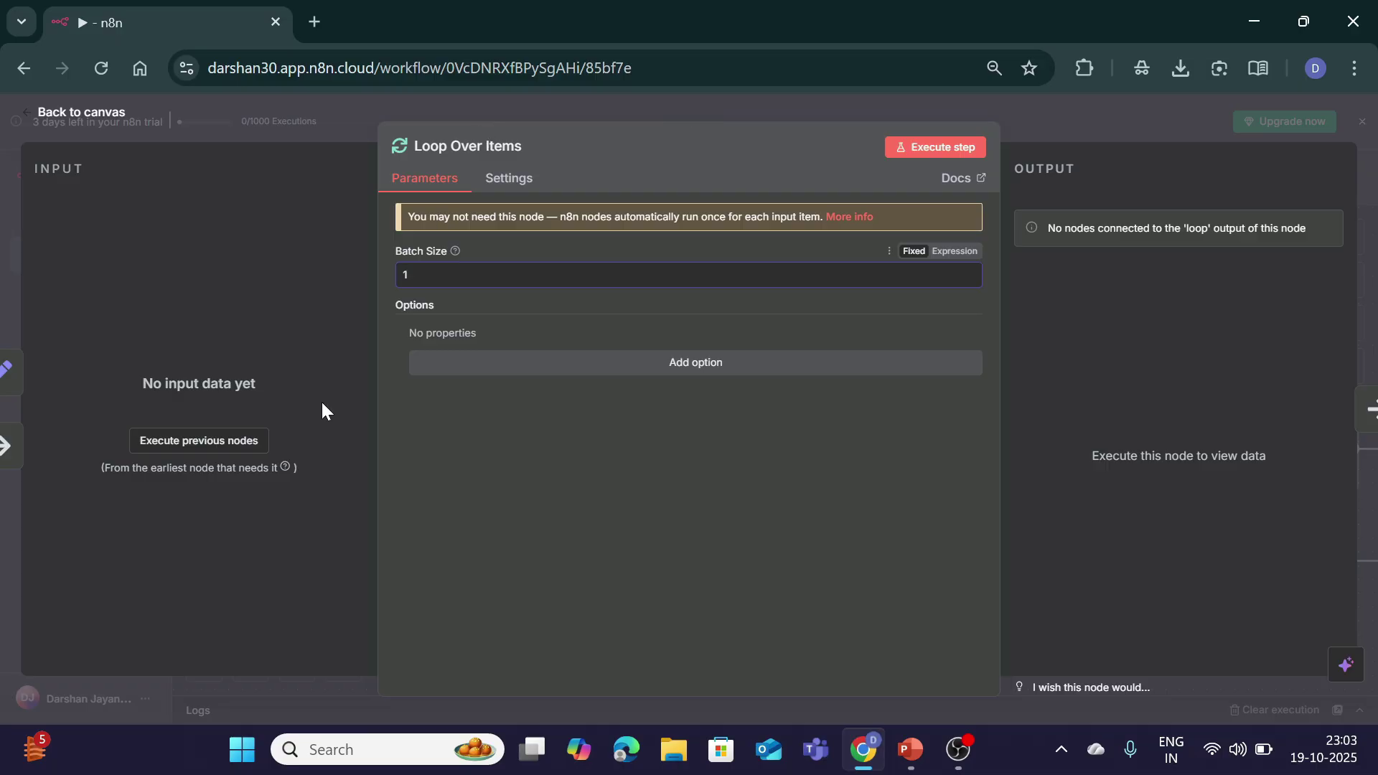
click(943, 149)
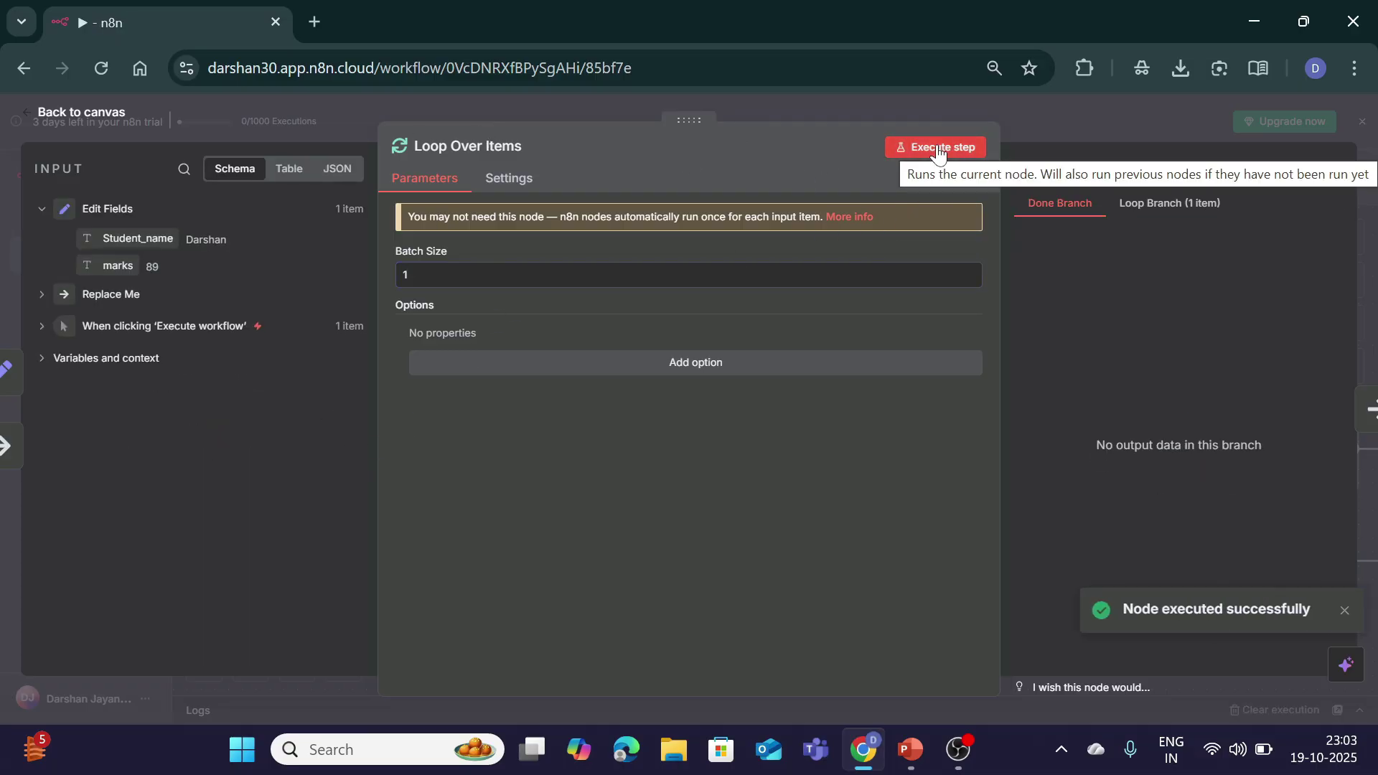
Step: Compare the Loop Branch output of 1 item against the empty Done Branch
click(1161, 212)
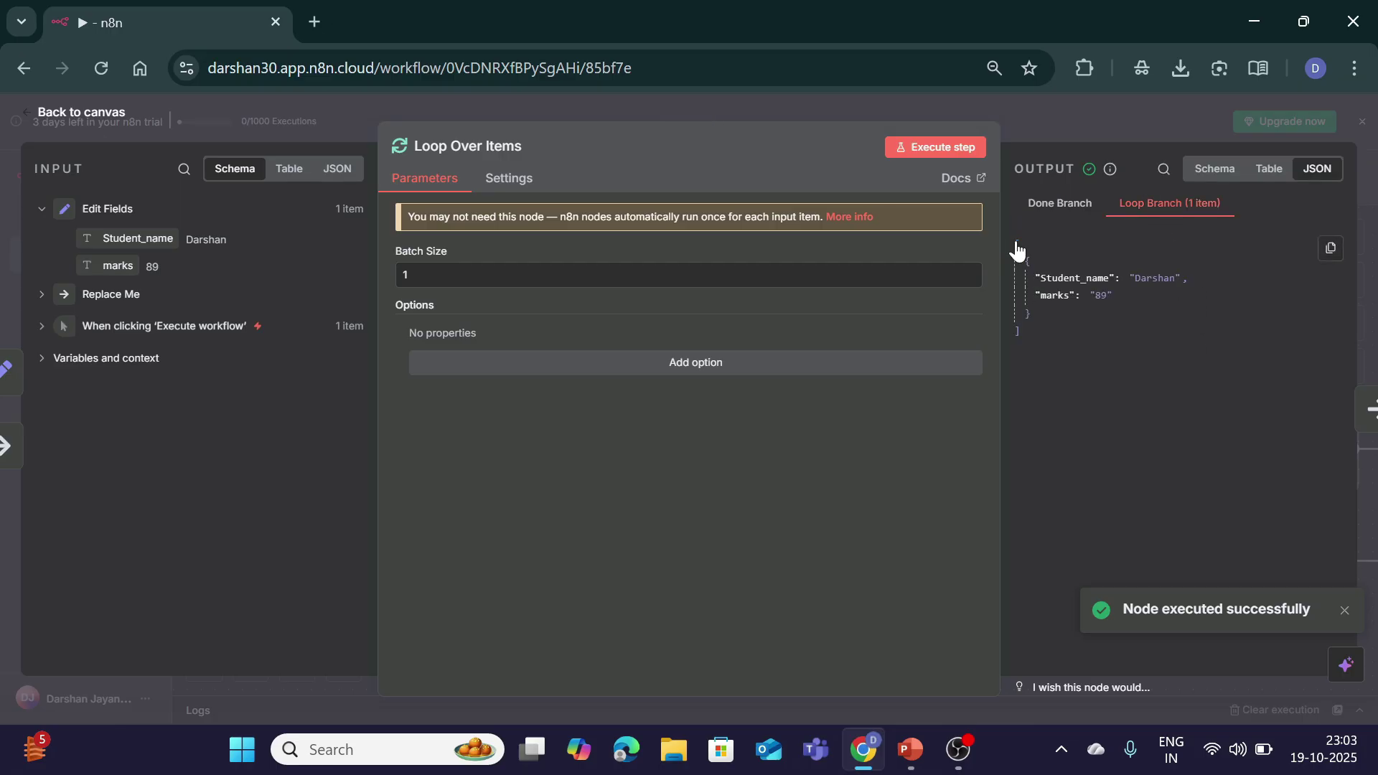
drag(1016, 248, 1067, 363)
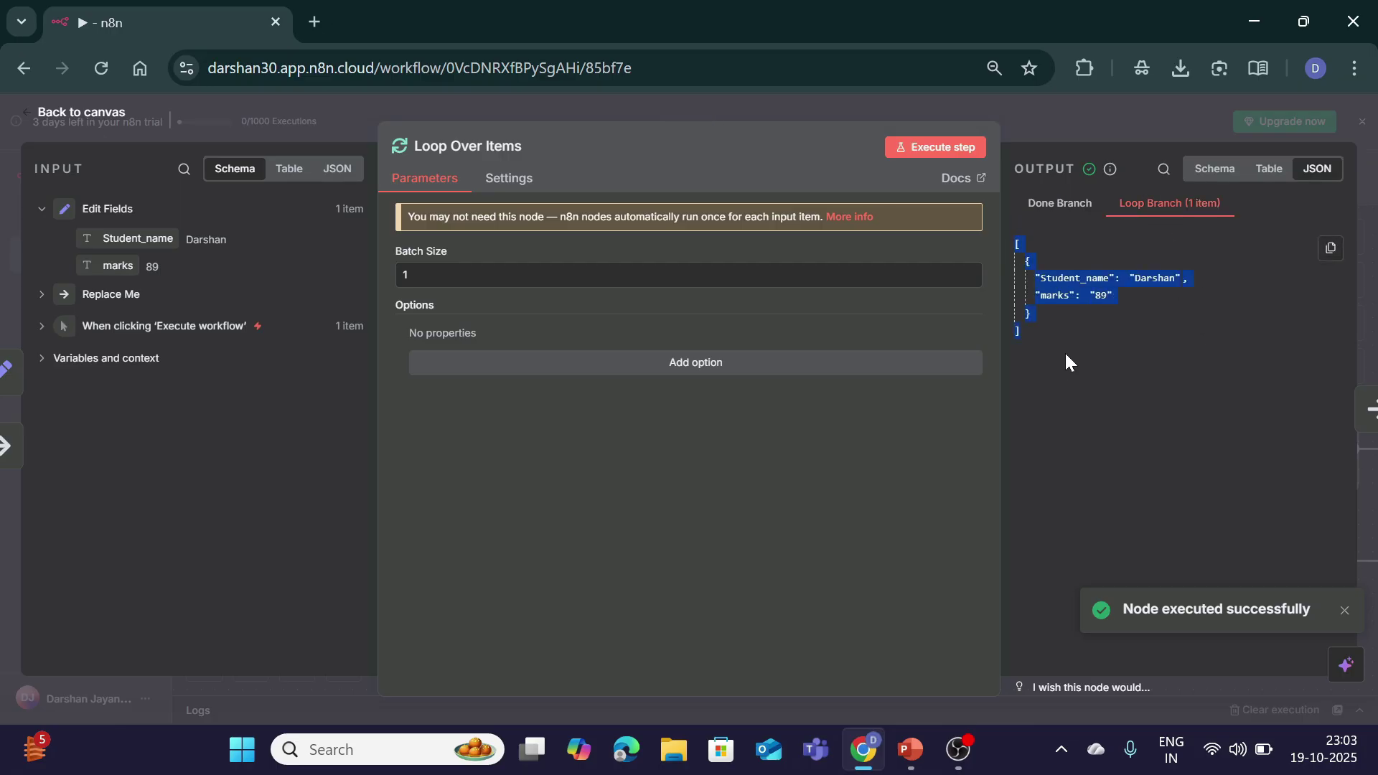
click(1096, 333)
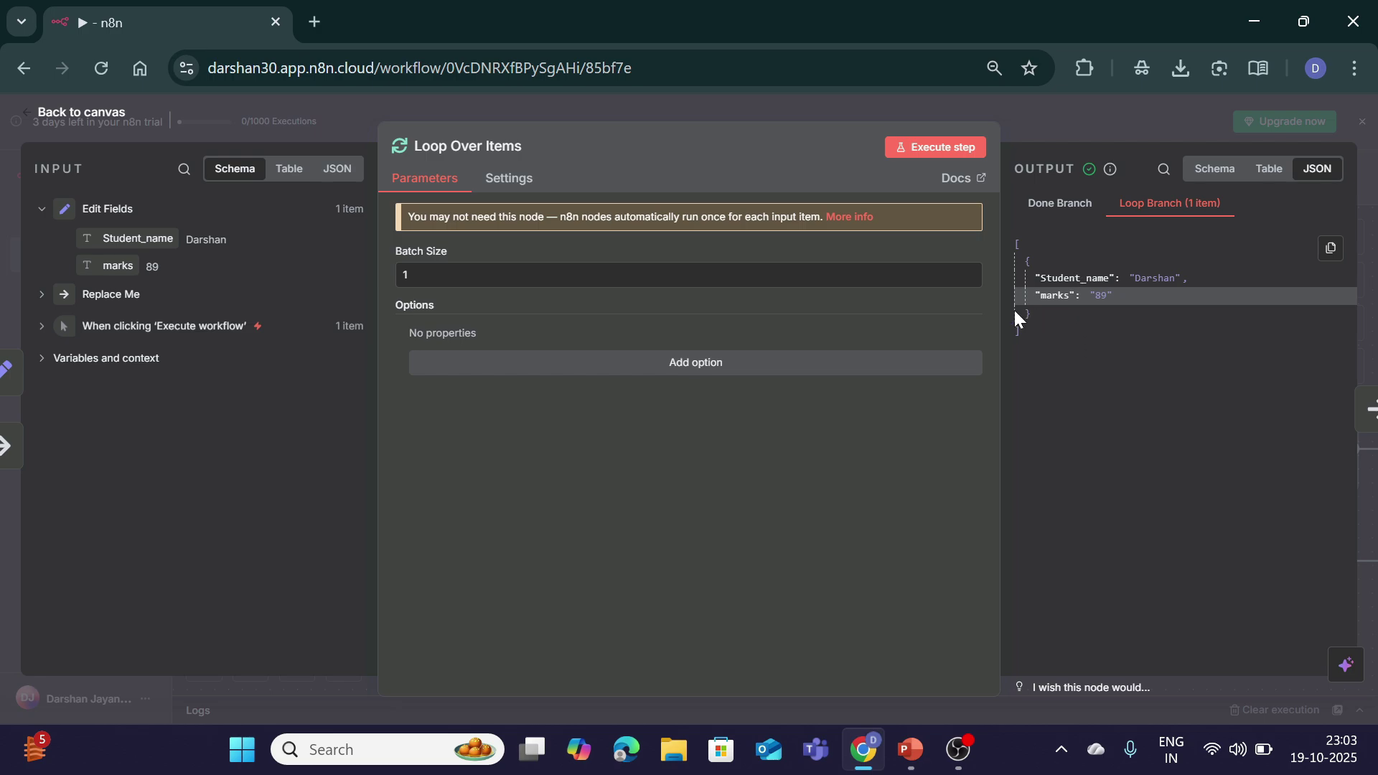
click(1060, 204)
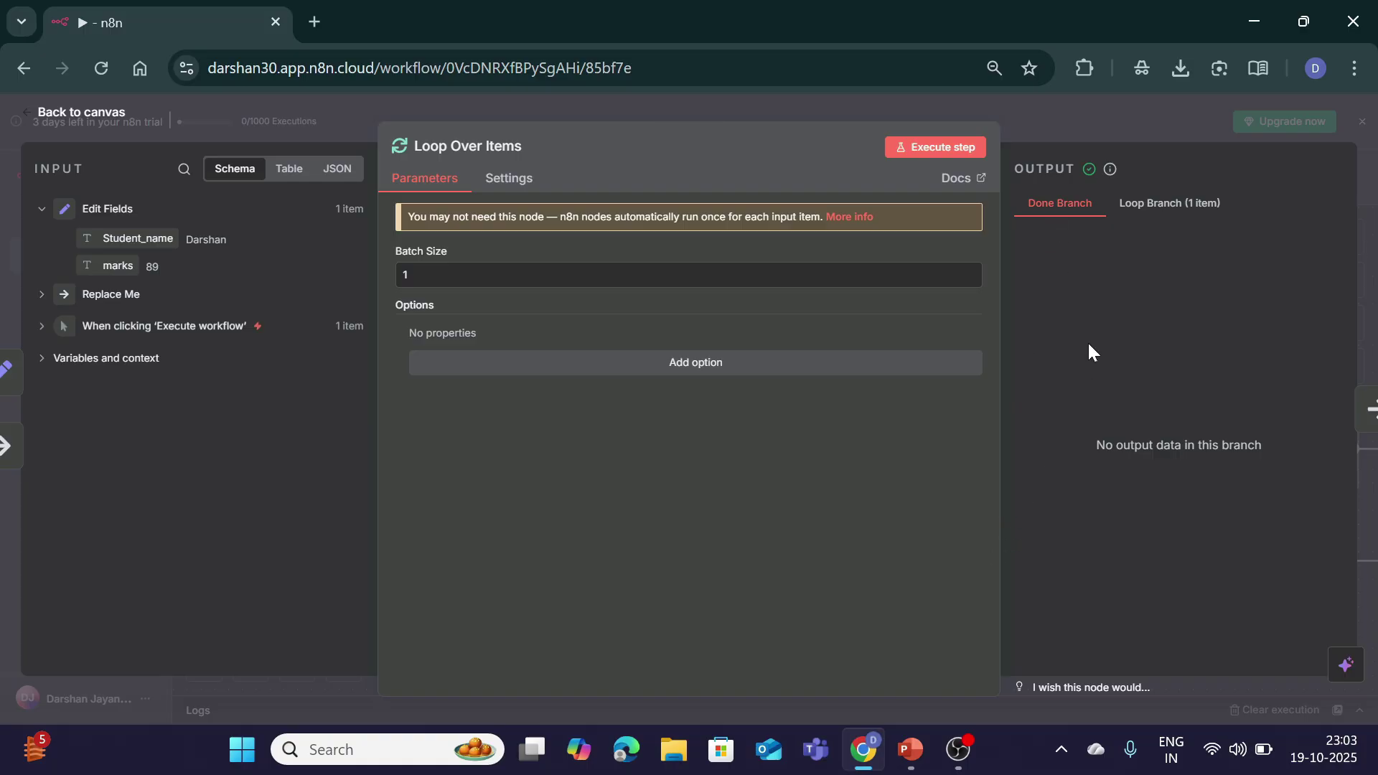
click(1170, 207)
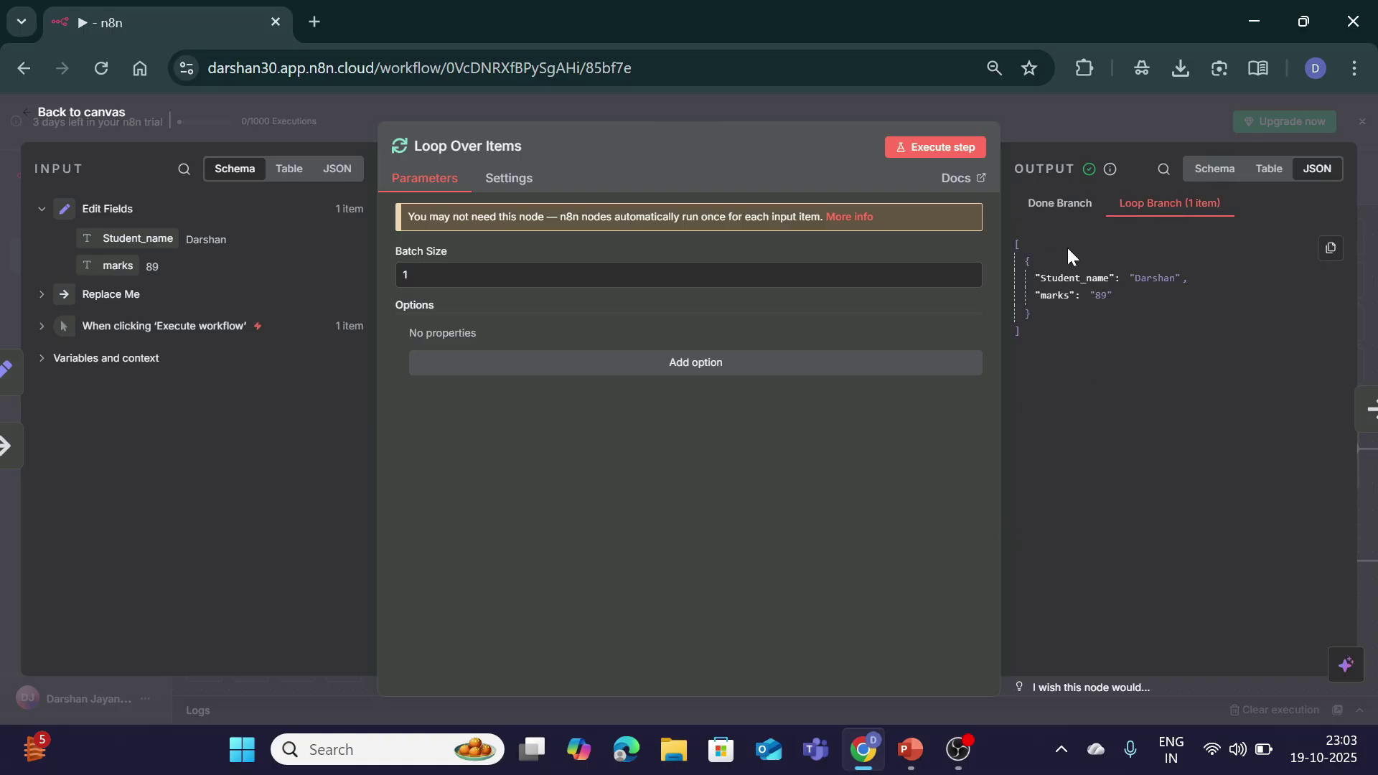
click(1049, 208)
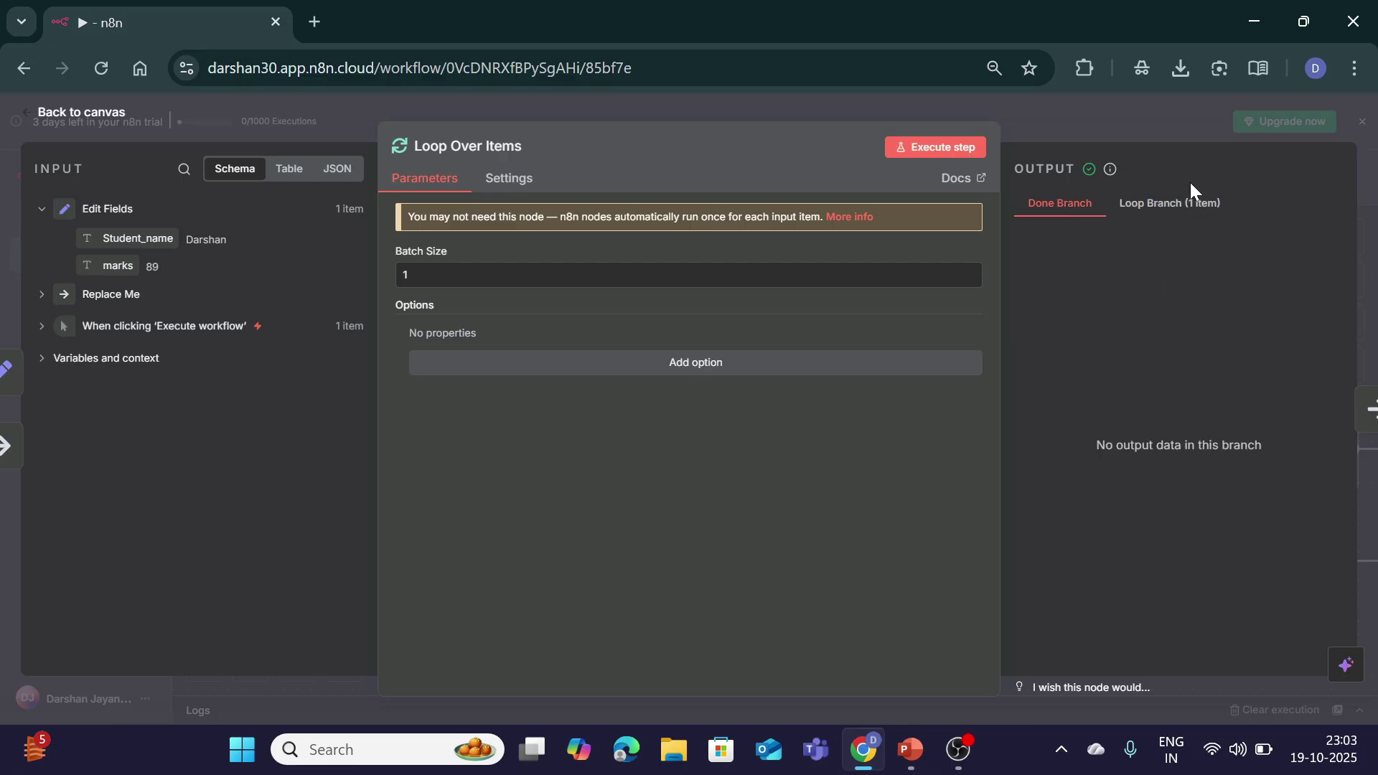
click(1170, 209)
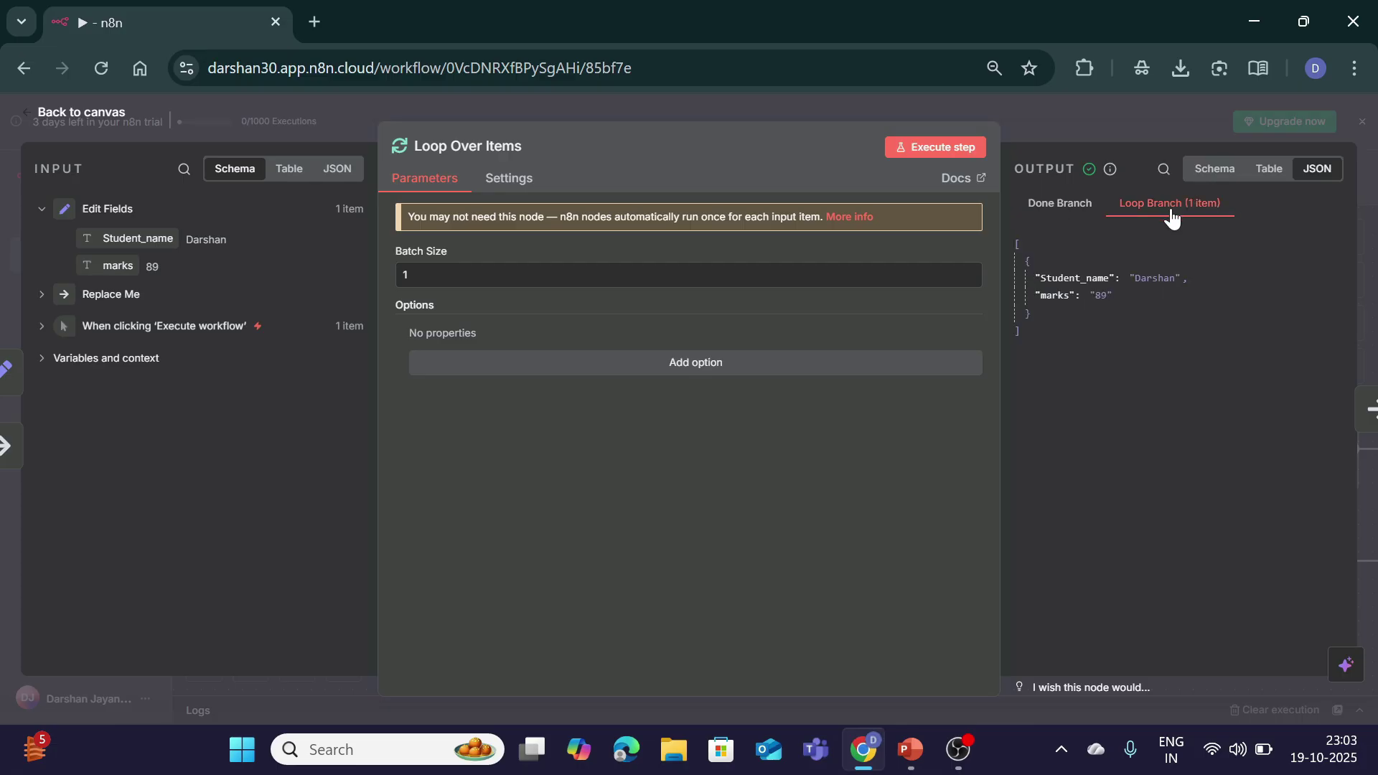
click(1069, 220)
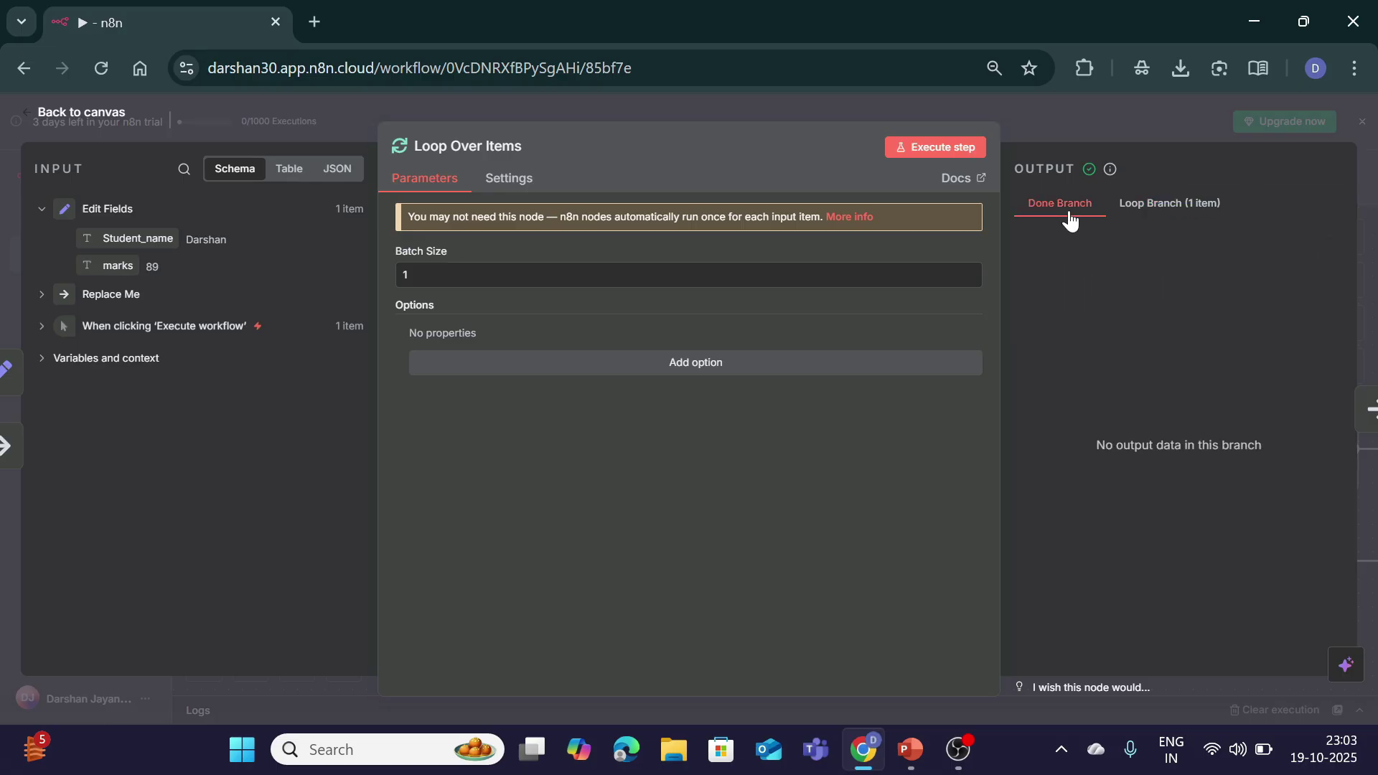
click(1134, 210)
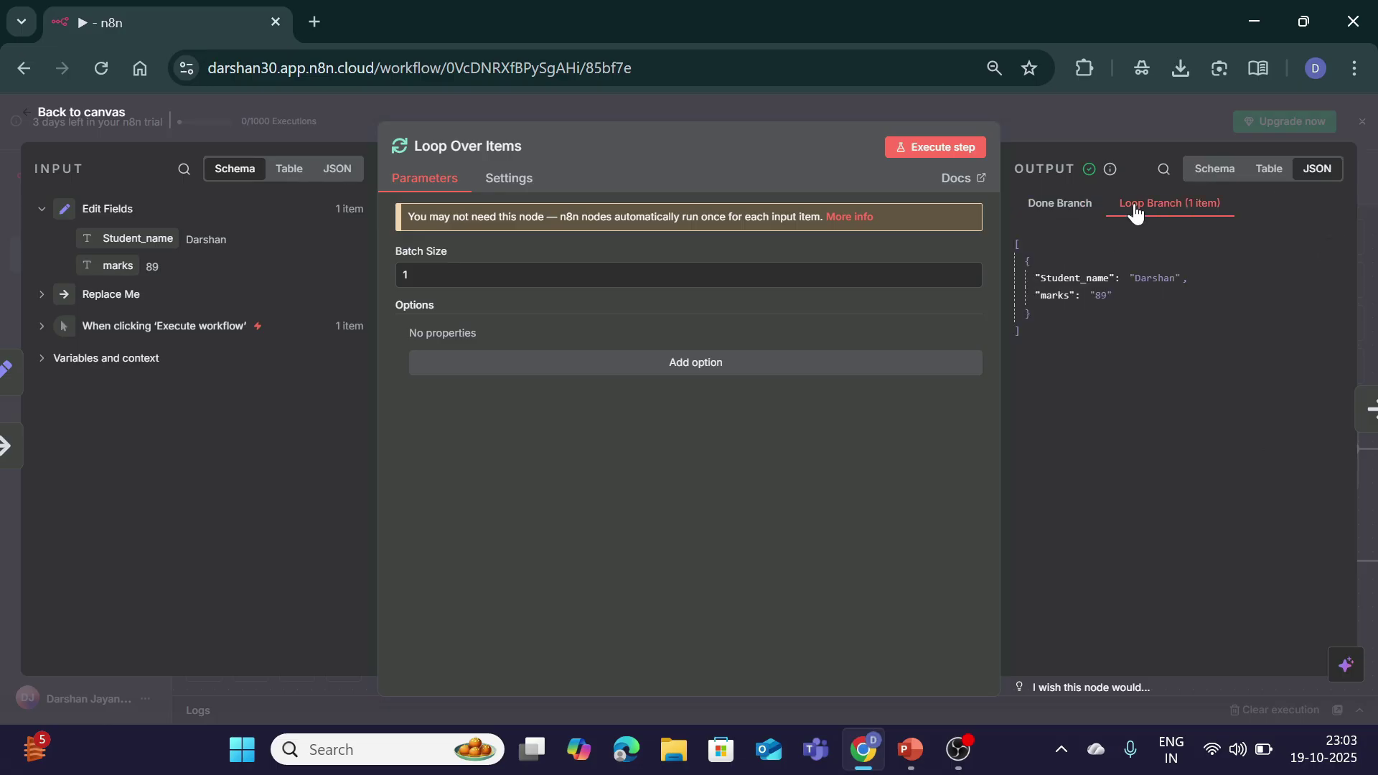
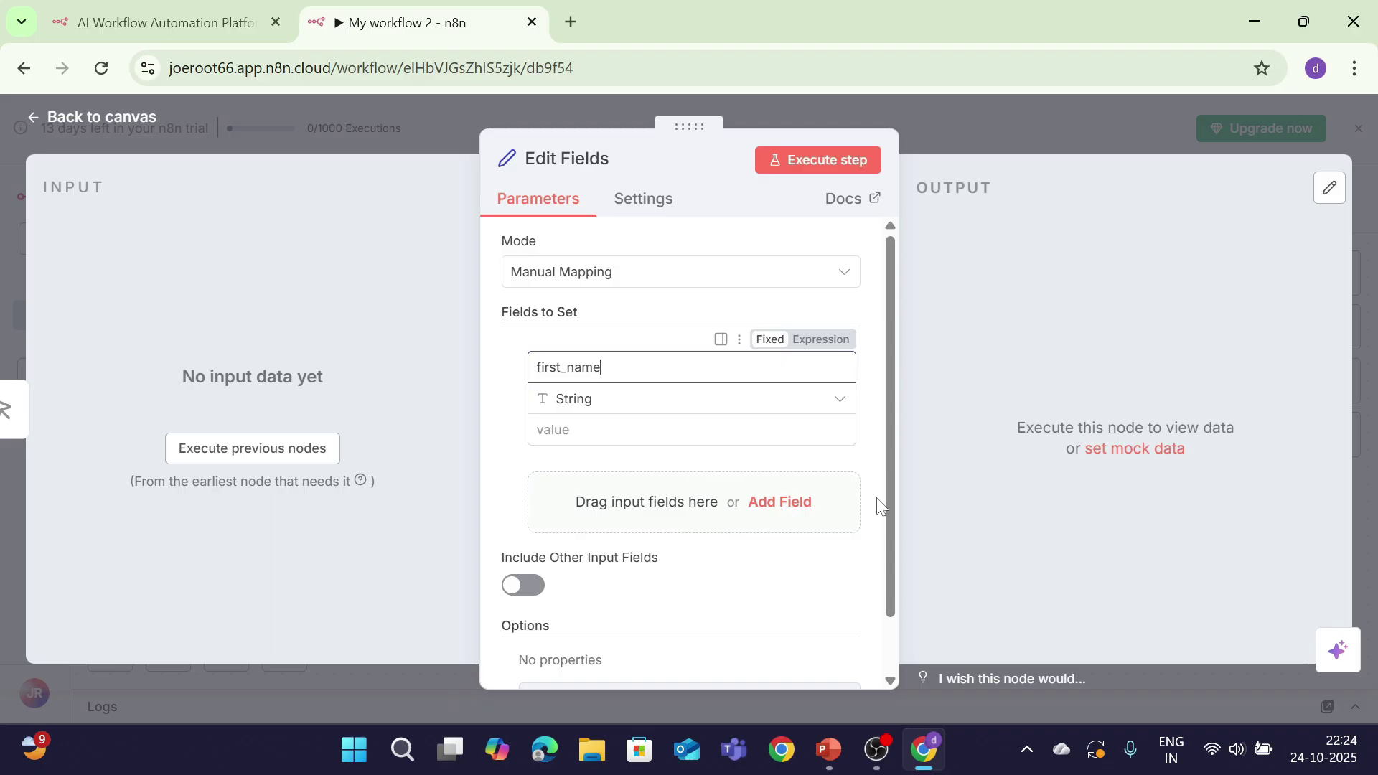
Step: Set first_name to Joe and add a last_name field with value Root
key(Tab)
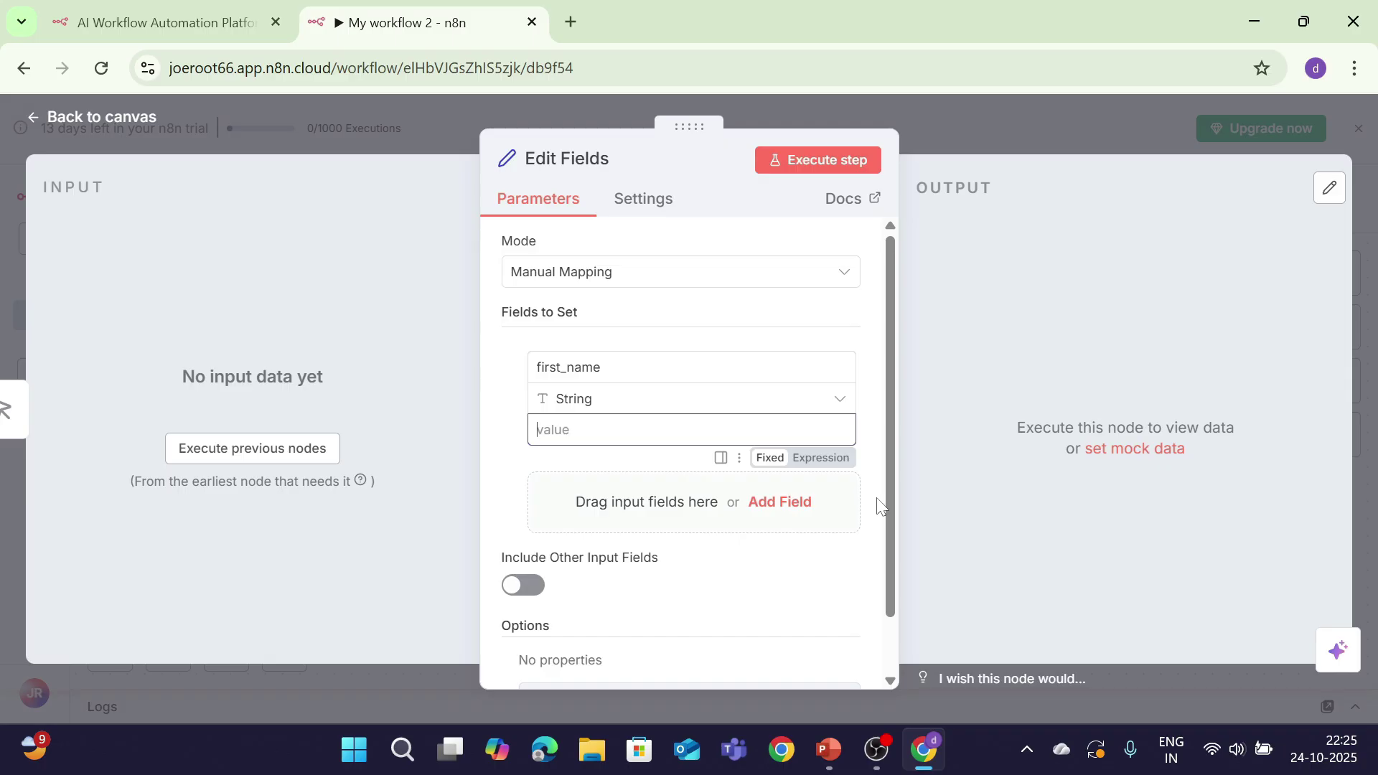
text(Joe)
click(799, 502)
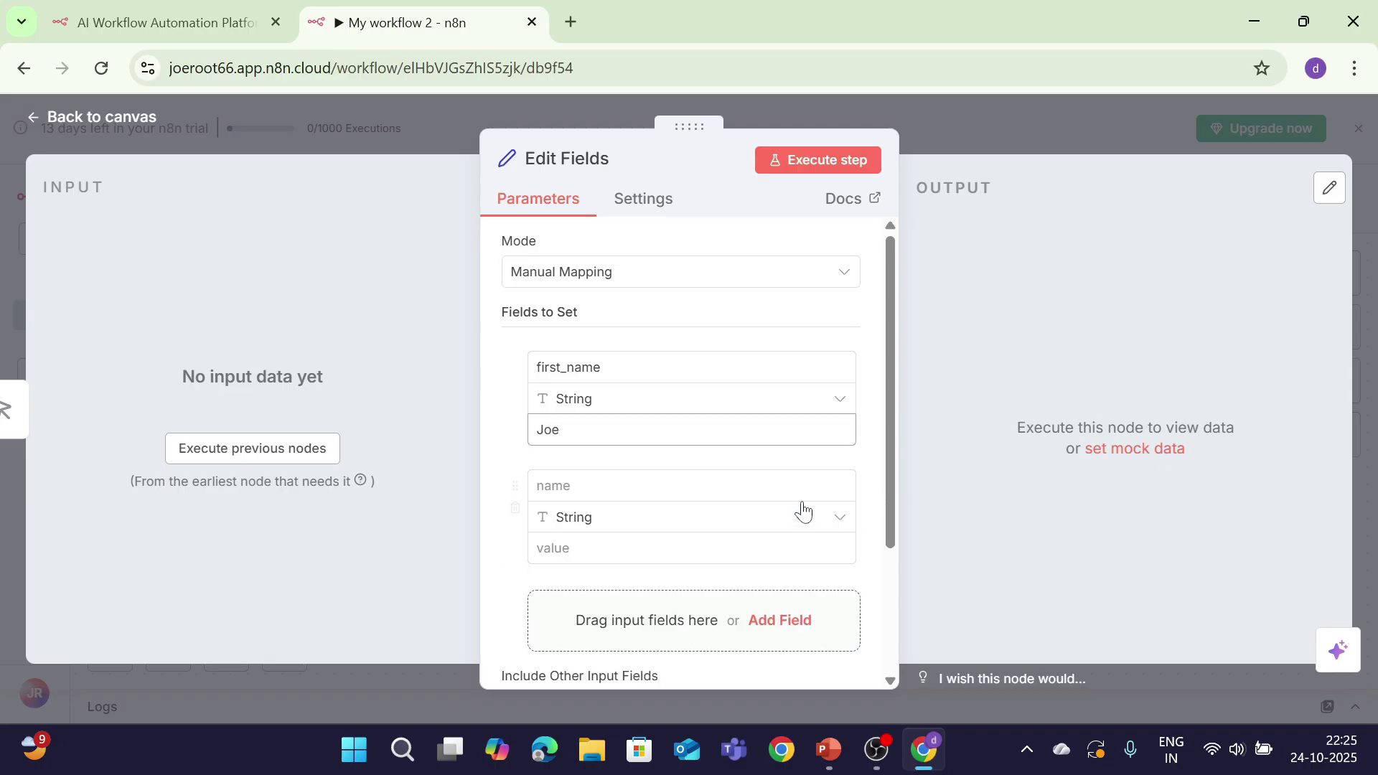
click(847, 491)
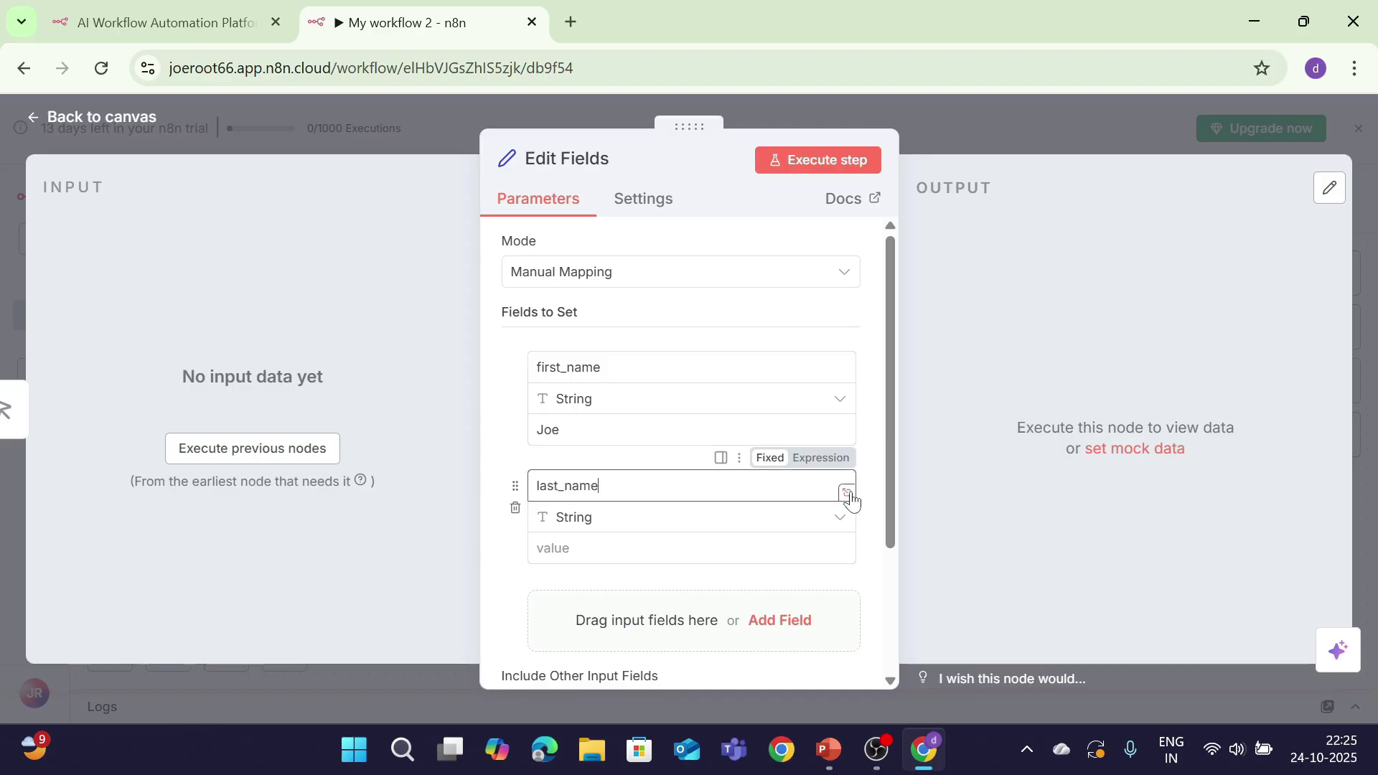
key(Tab)
key(Tab)
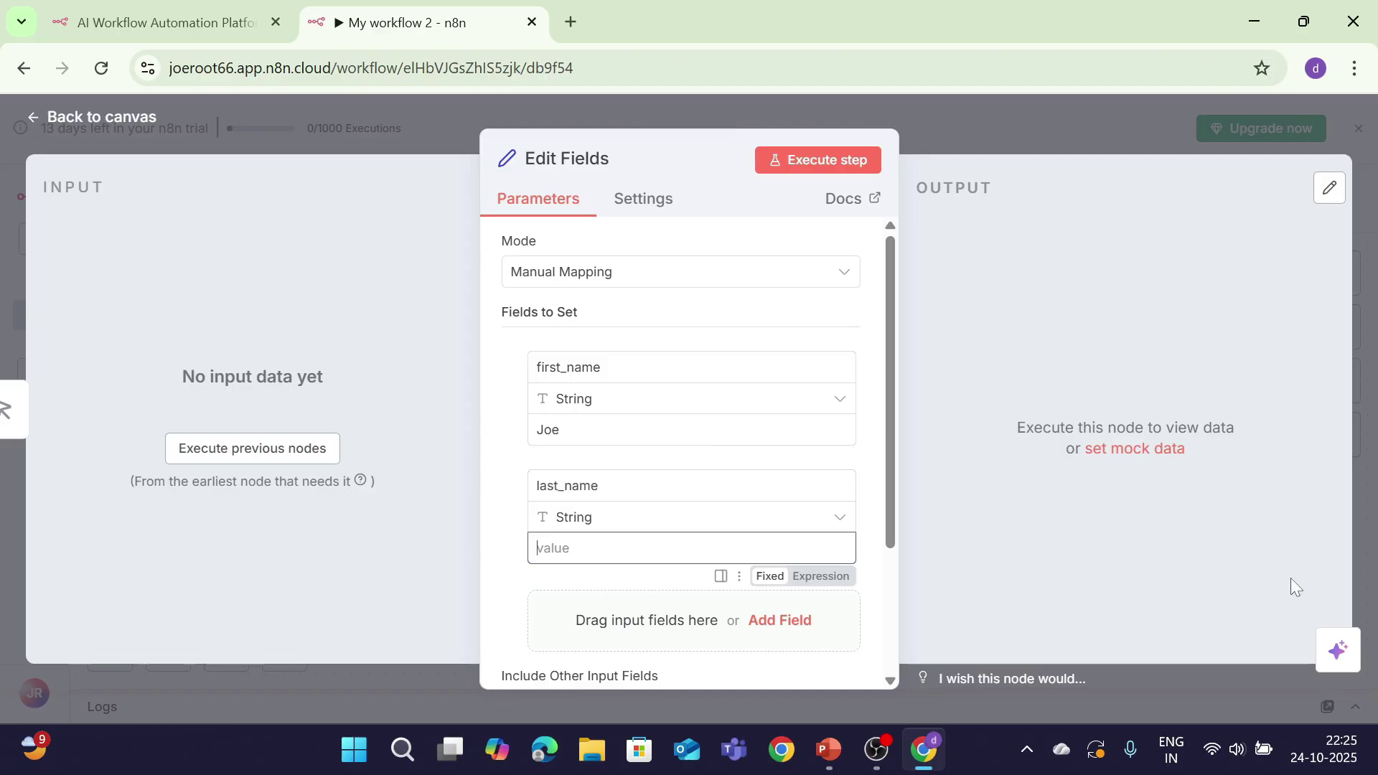
text(Root)
Step: Add a number field matches with value 256
click(801, 622)
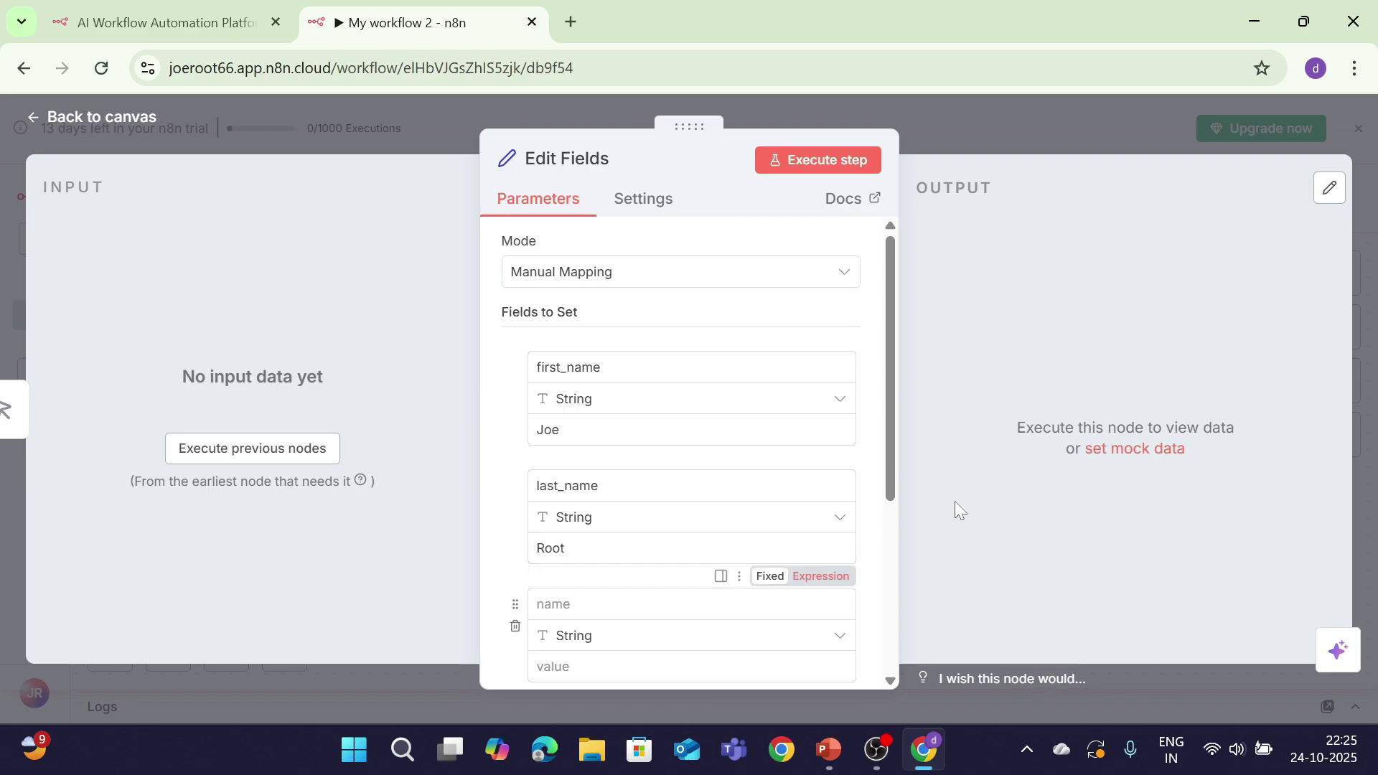
drag(892, 439, 890, 499)
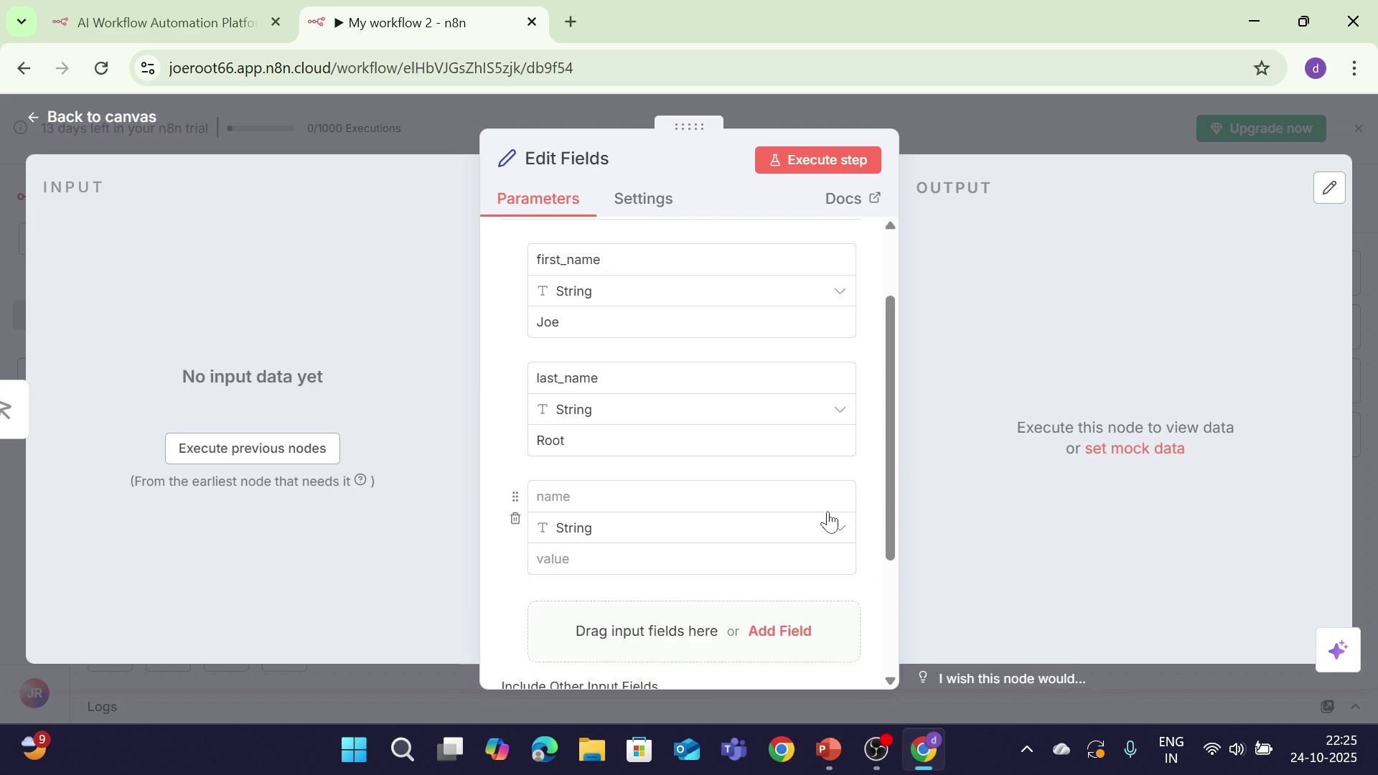
click(824, 538)
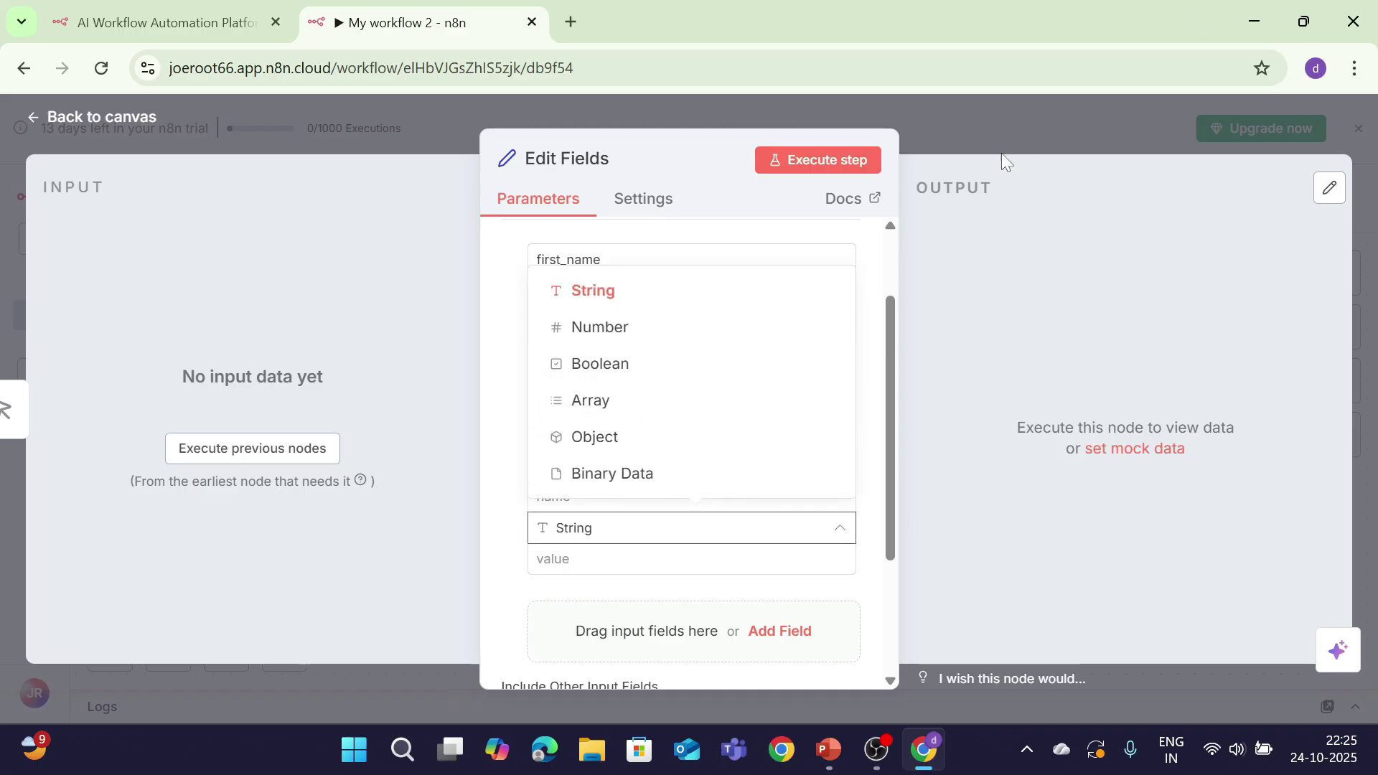
click(621, 332)
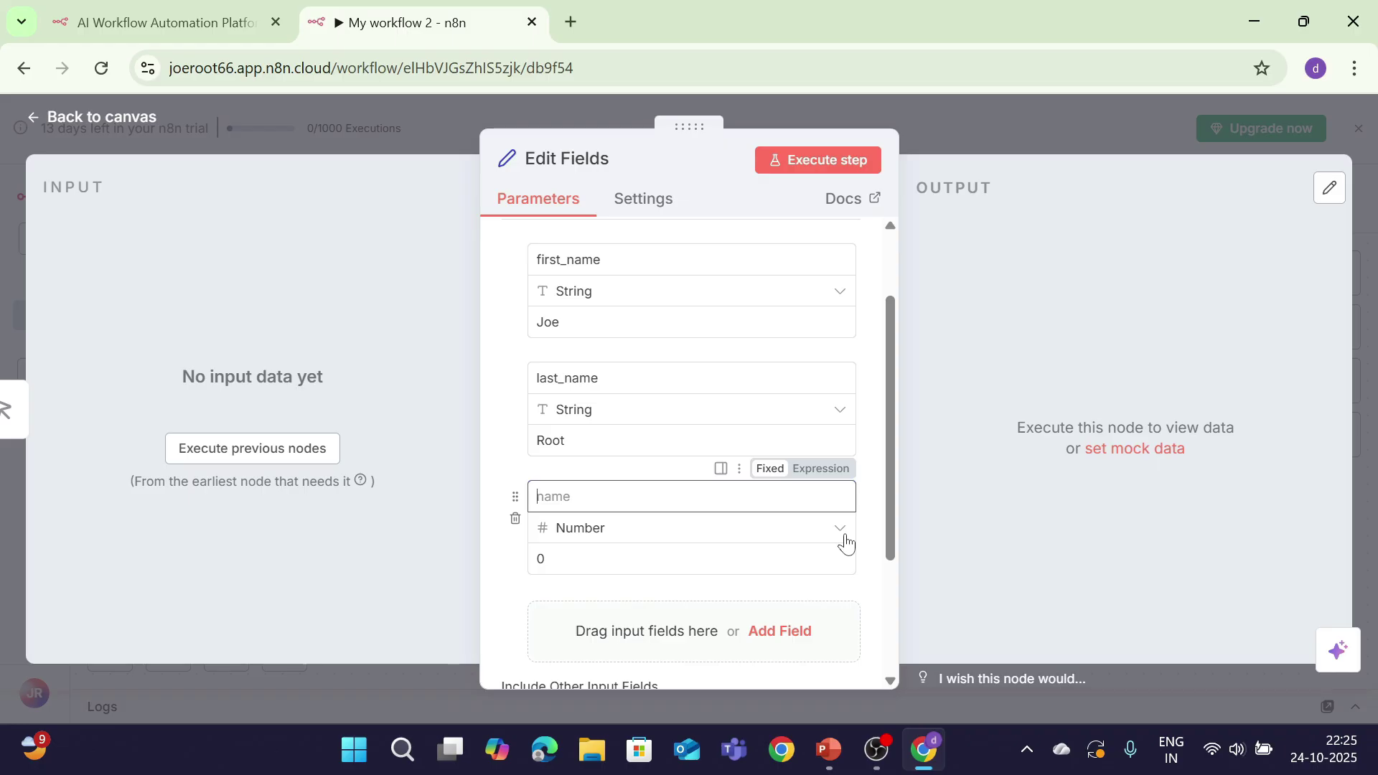
text(matches)
key(Tab)
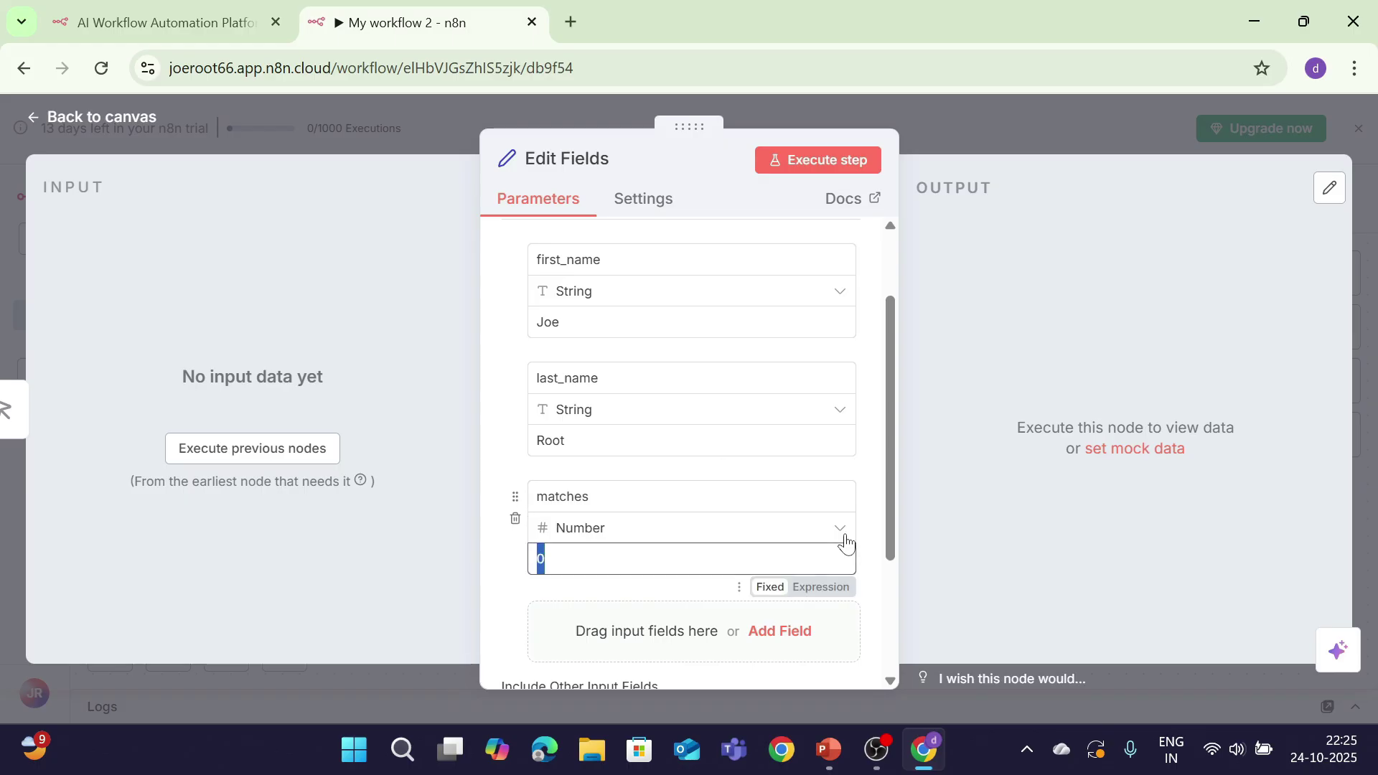
text(256)
Step: Add a number field International_runs with value 20677
scroll(888, 474, down, 1)
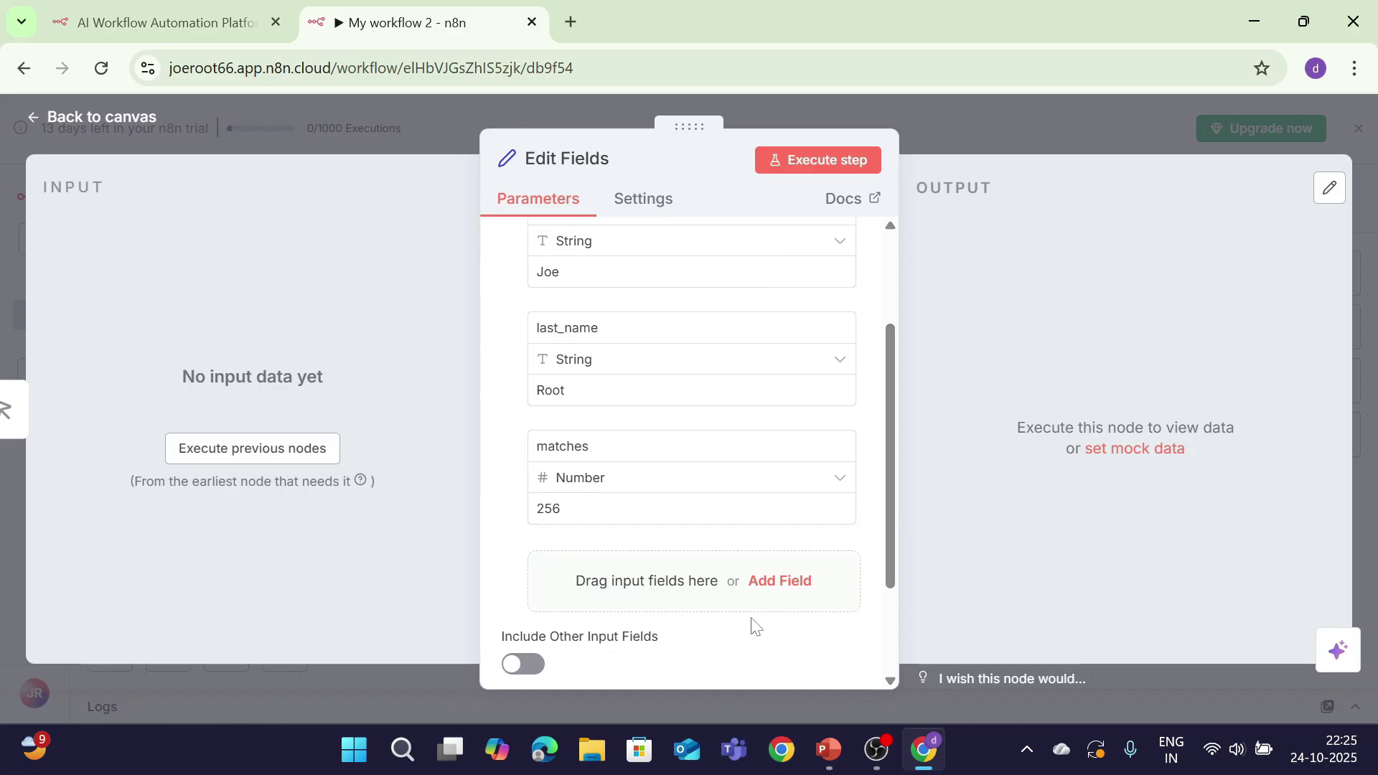
click(775, 583)
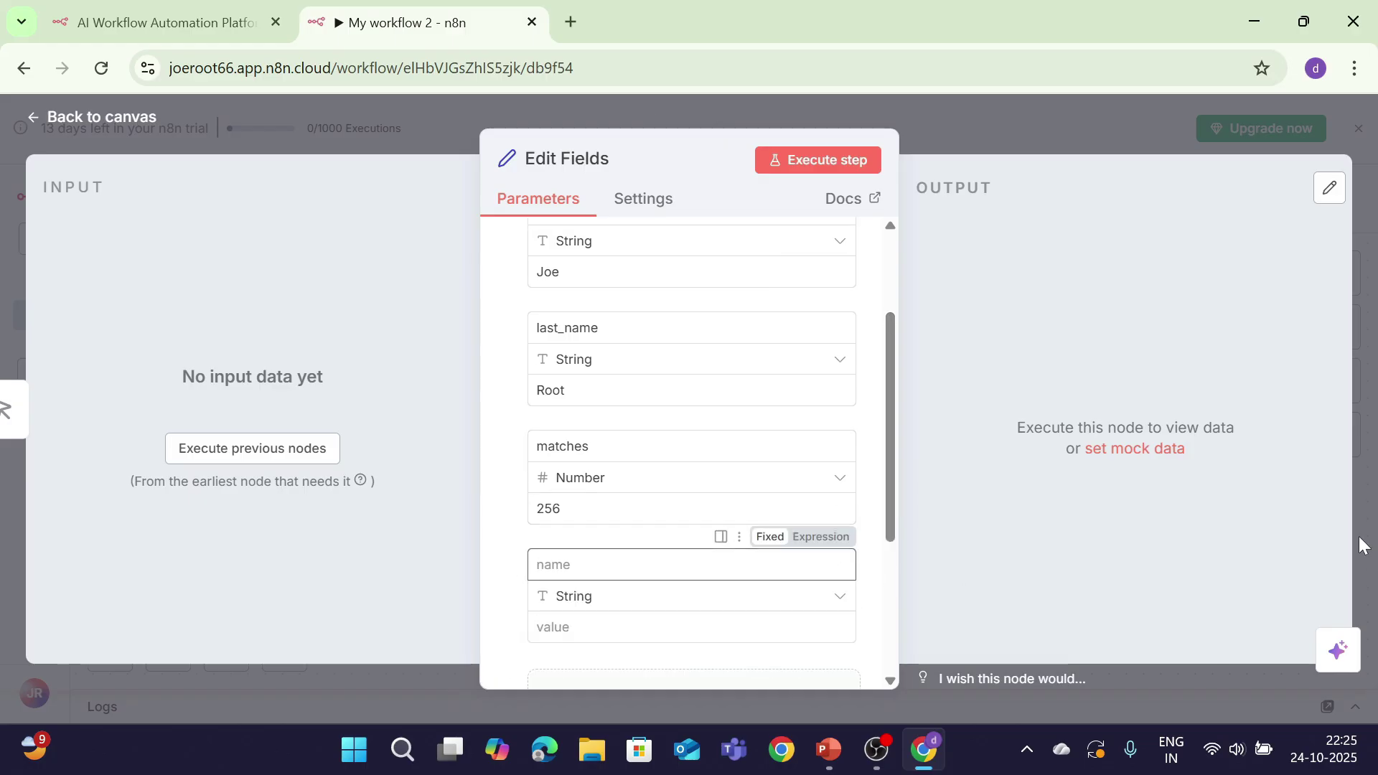
text(Internst)
key(BackSpace)
key(BackSpace)
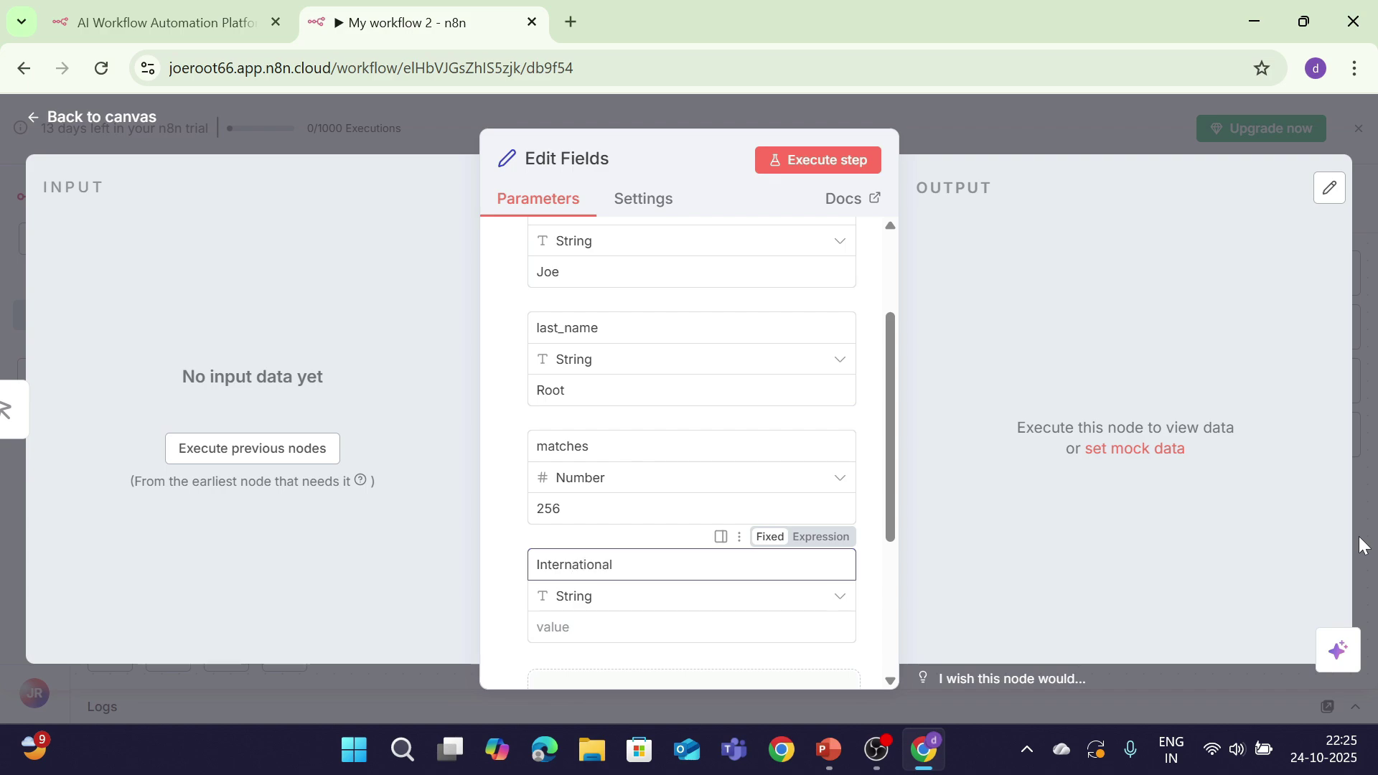
text(ational_runs)
key(Tab)
key(Tab)
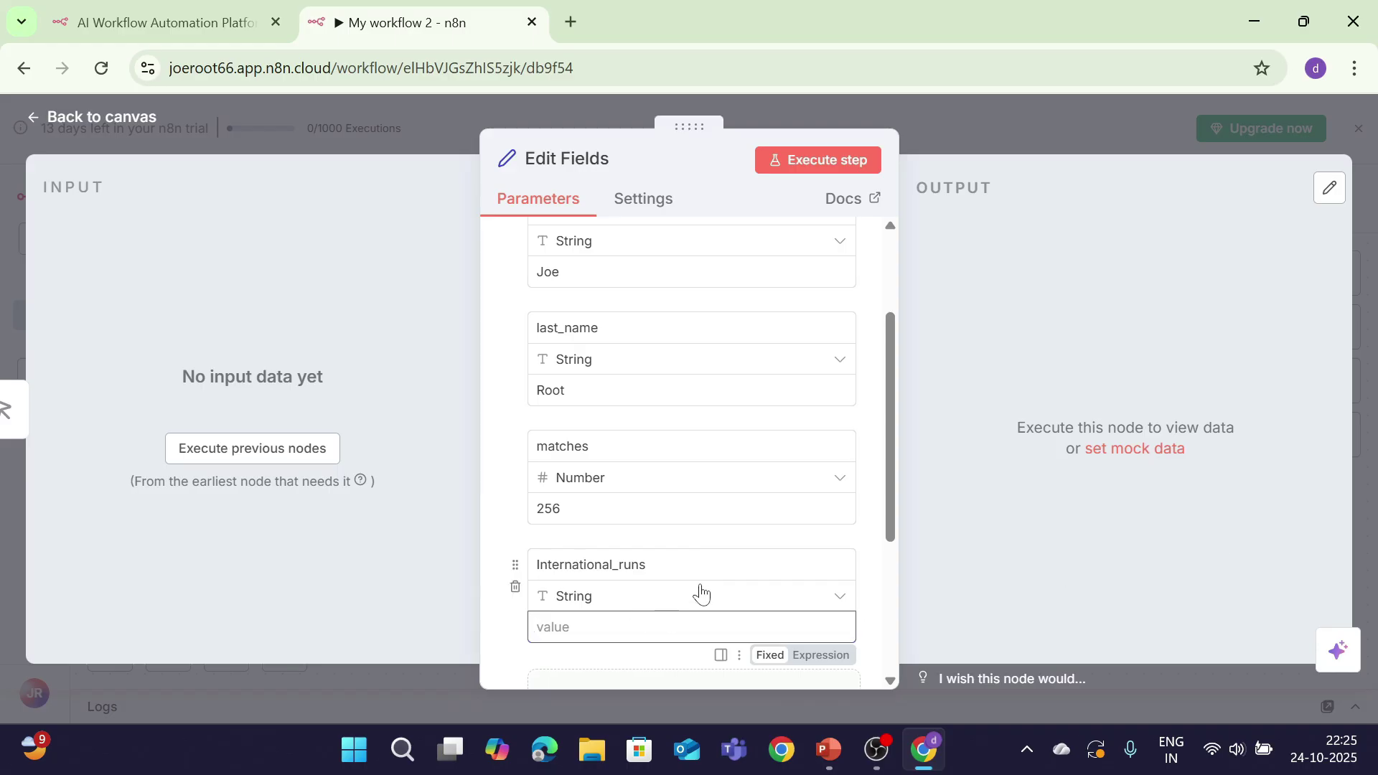
click(703, 596)
click(592, 397)
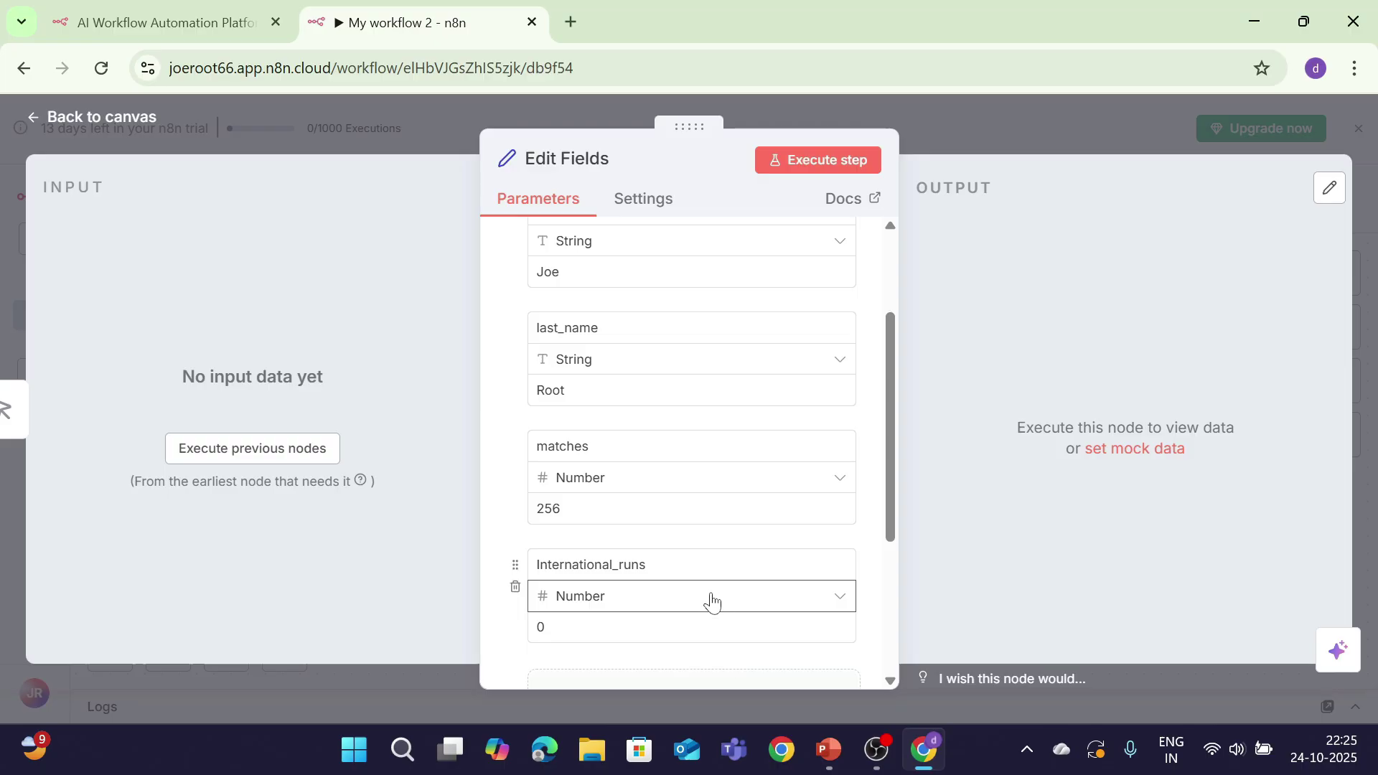
click(710, 627)
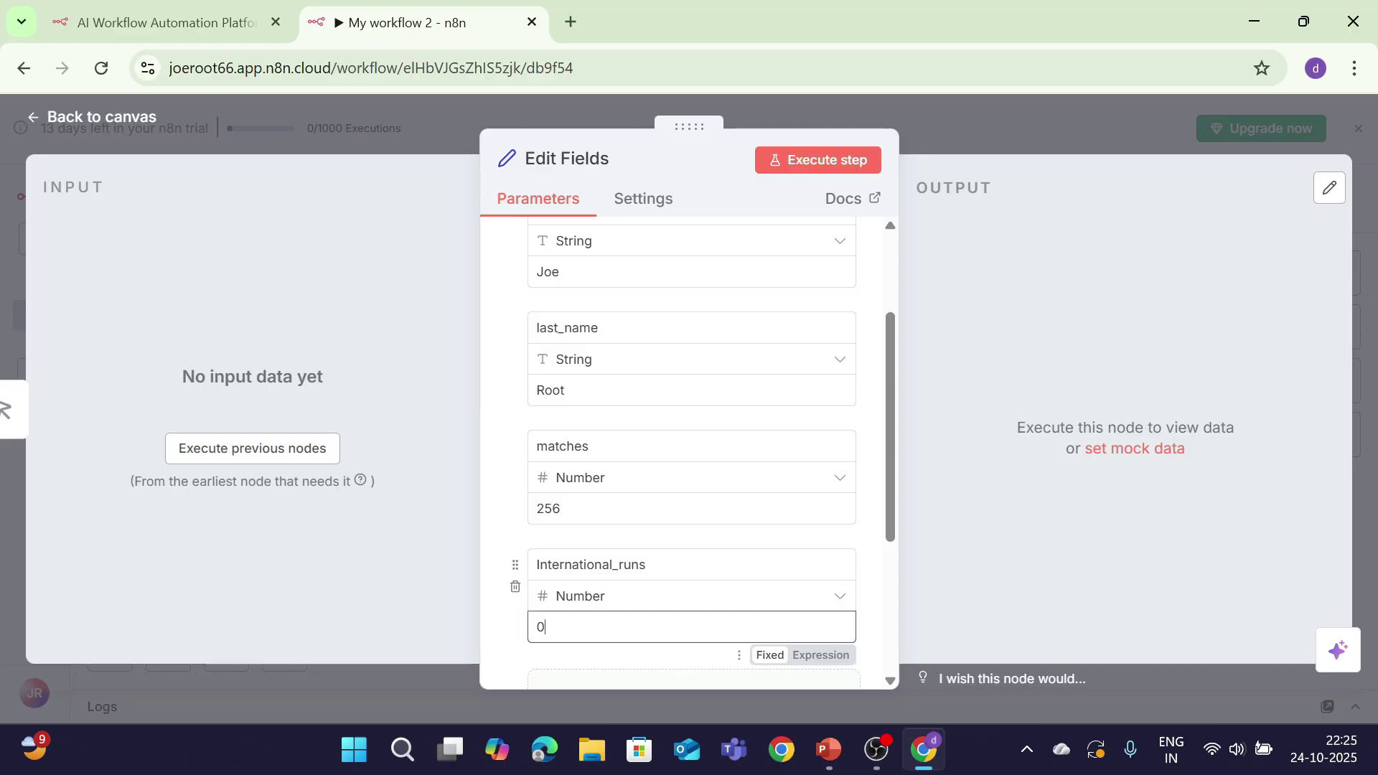
key(BackSpace)
text(20677)
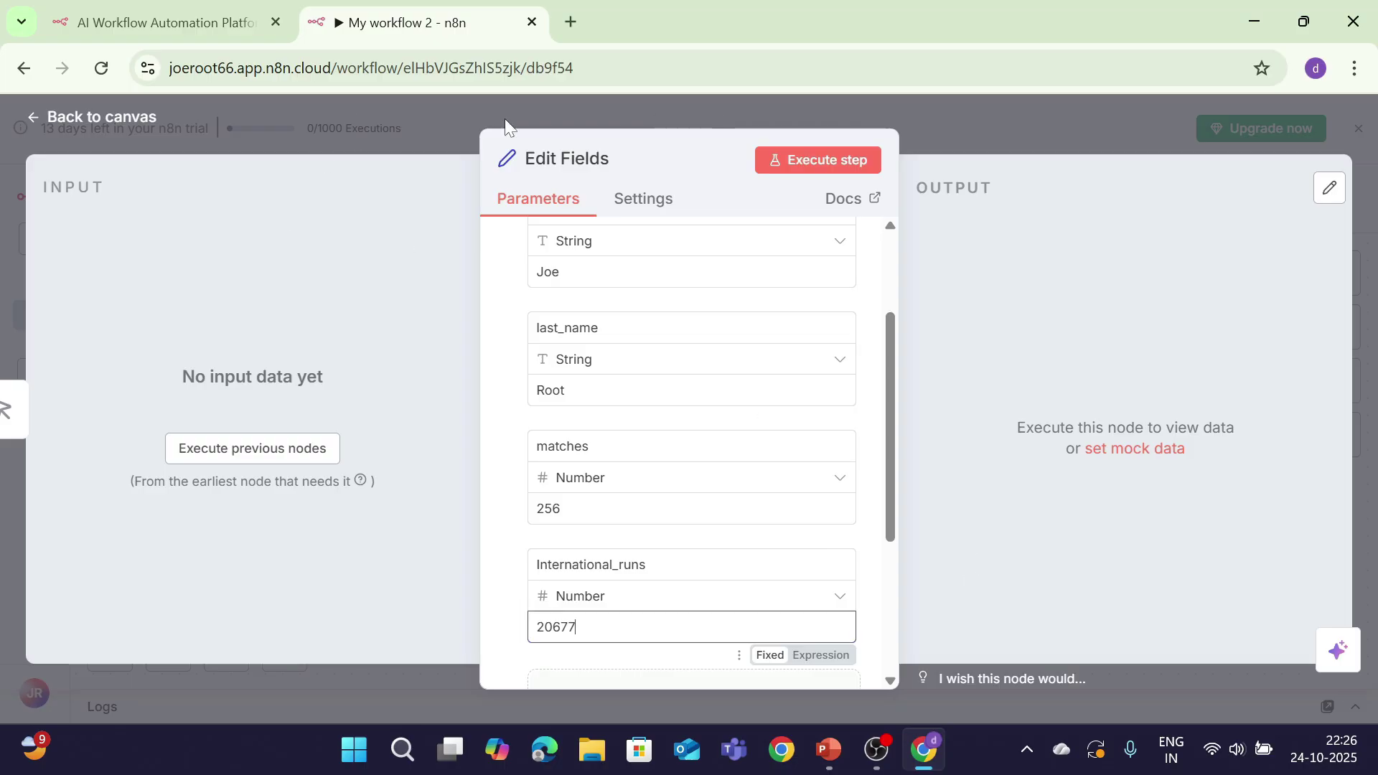
Step: Execute the Edit Fields node, then run the whole workflow and open the logs
click(807, 161)
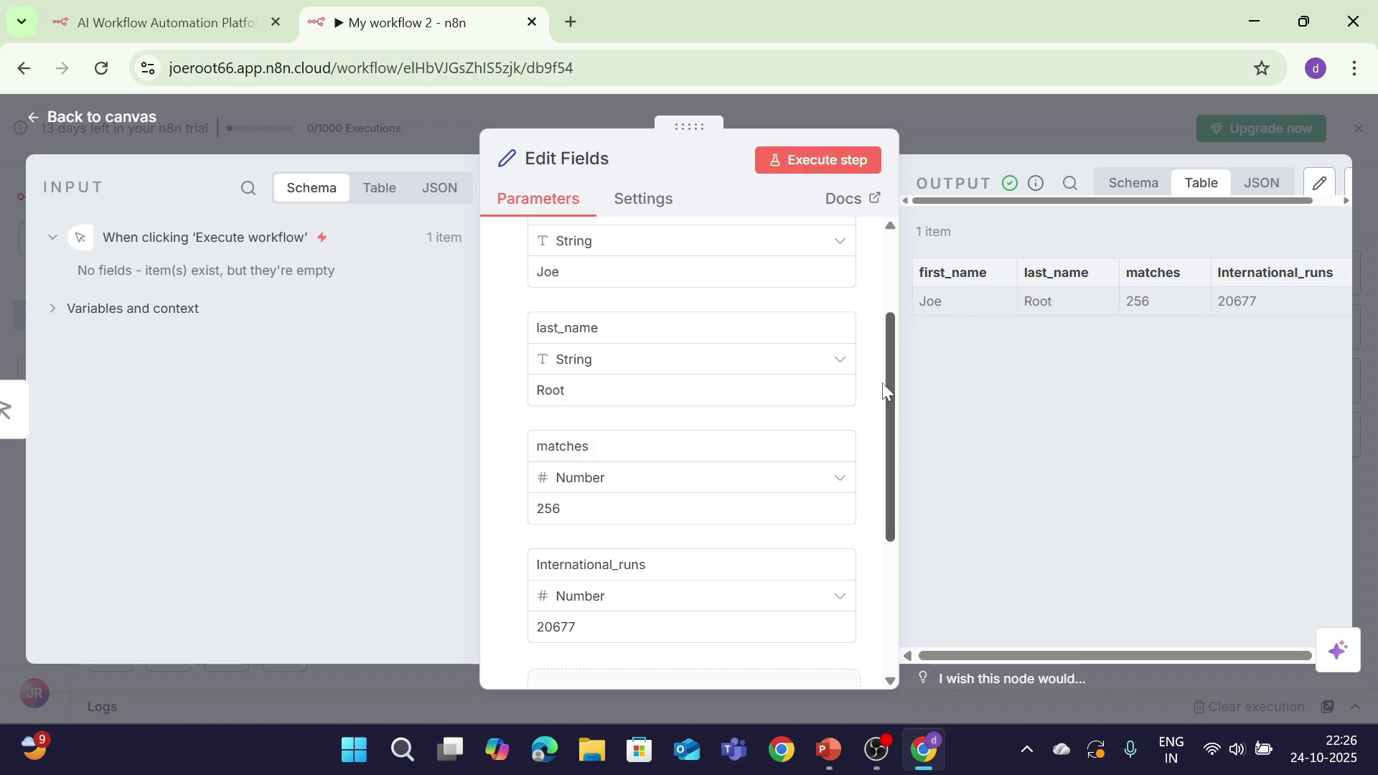
mouse_move(888, 385)
mouse_down()
mouse_move(893, 318)
mouse_move(906, 399)
mouse_up()
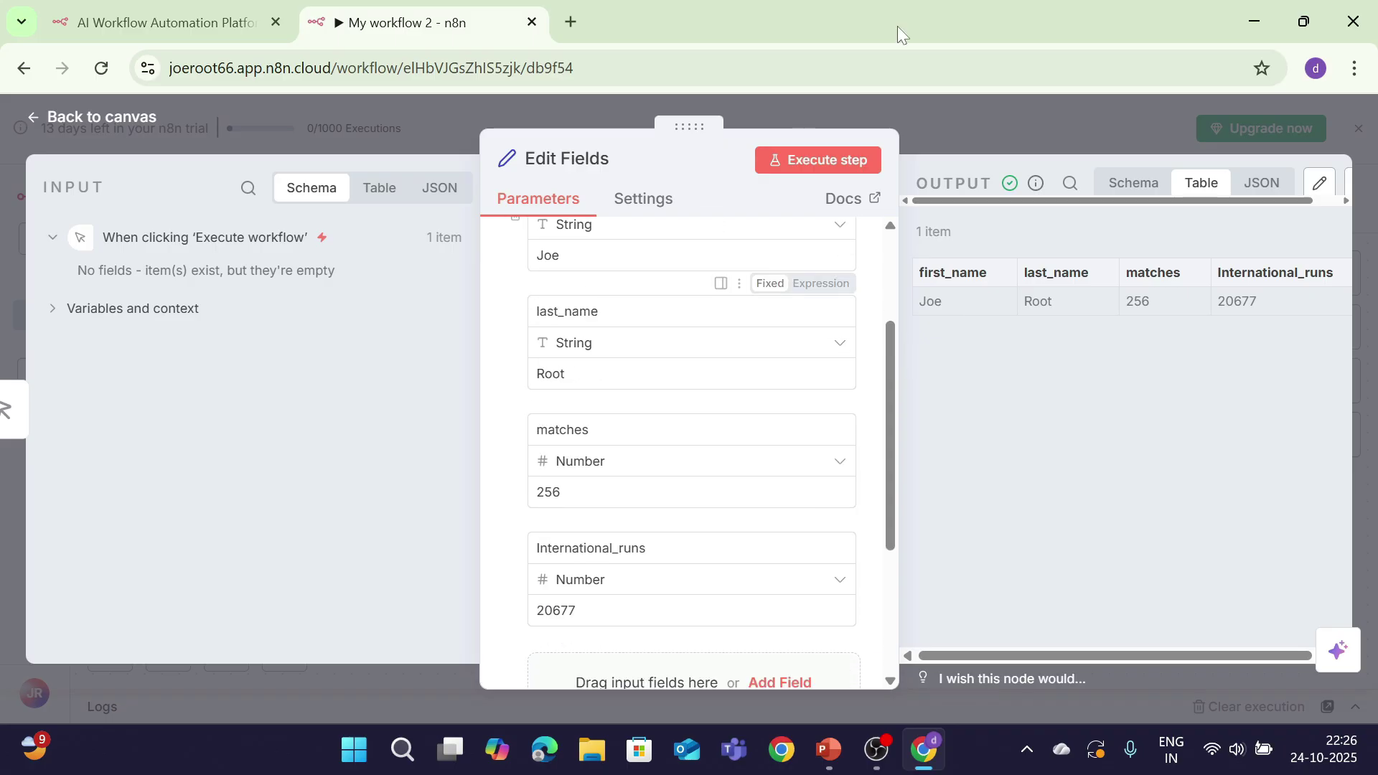
click(115, 118)
click(714, 655)
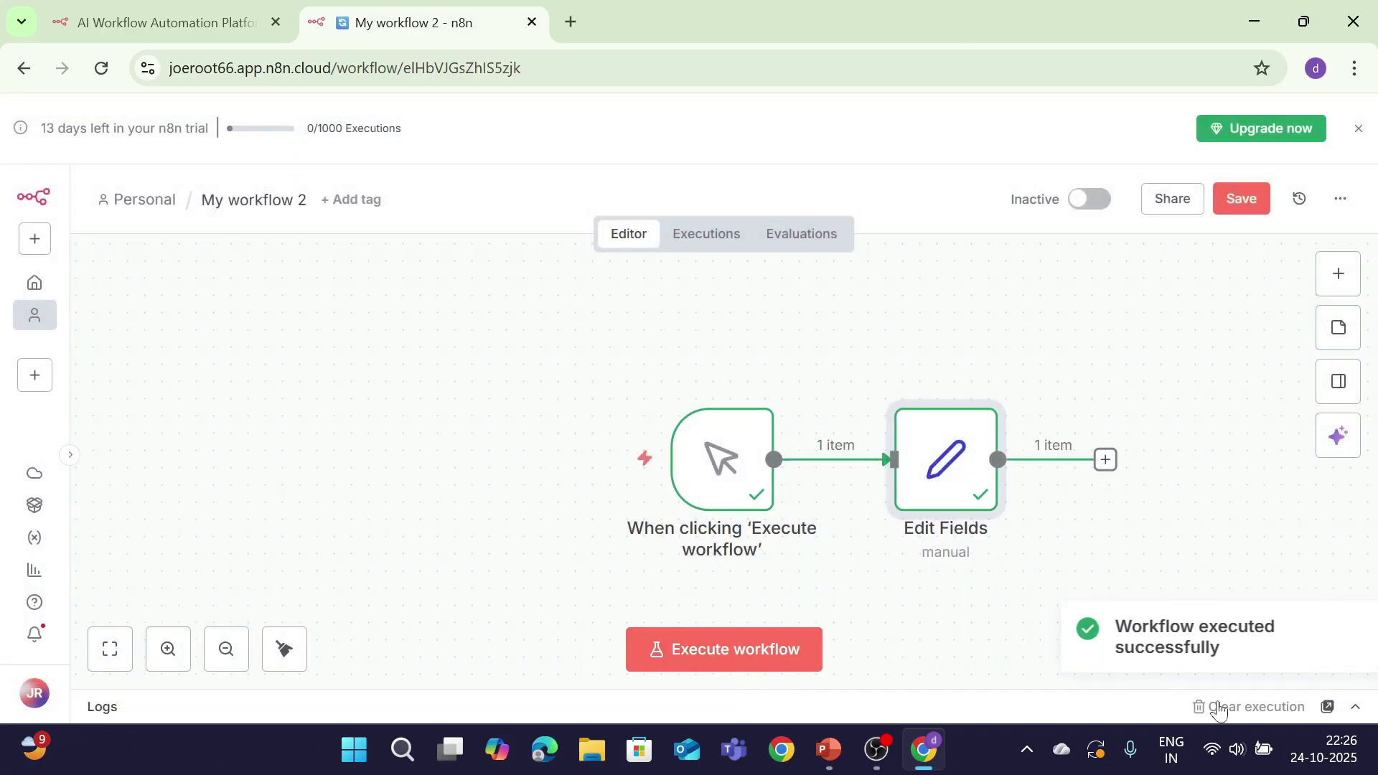
click(1352, 709)
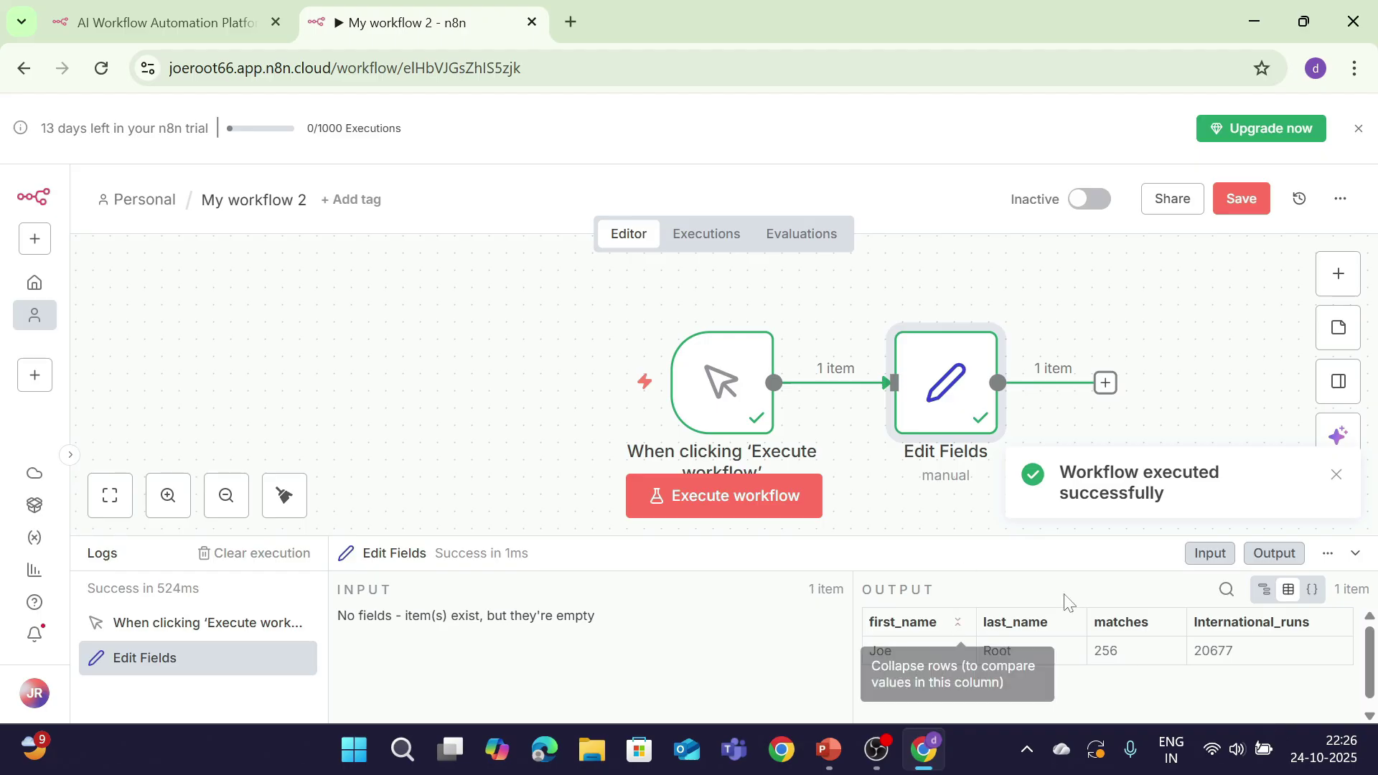
Step: Inspect the Edit Fields output as schema and JSON in an enlarged logs panel
click(1268, 589)
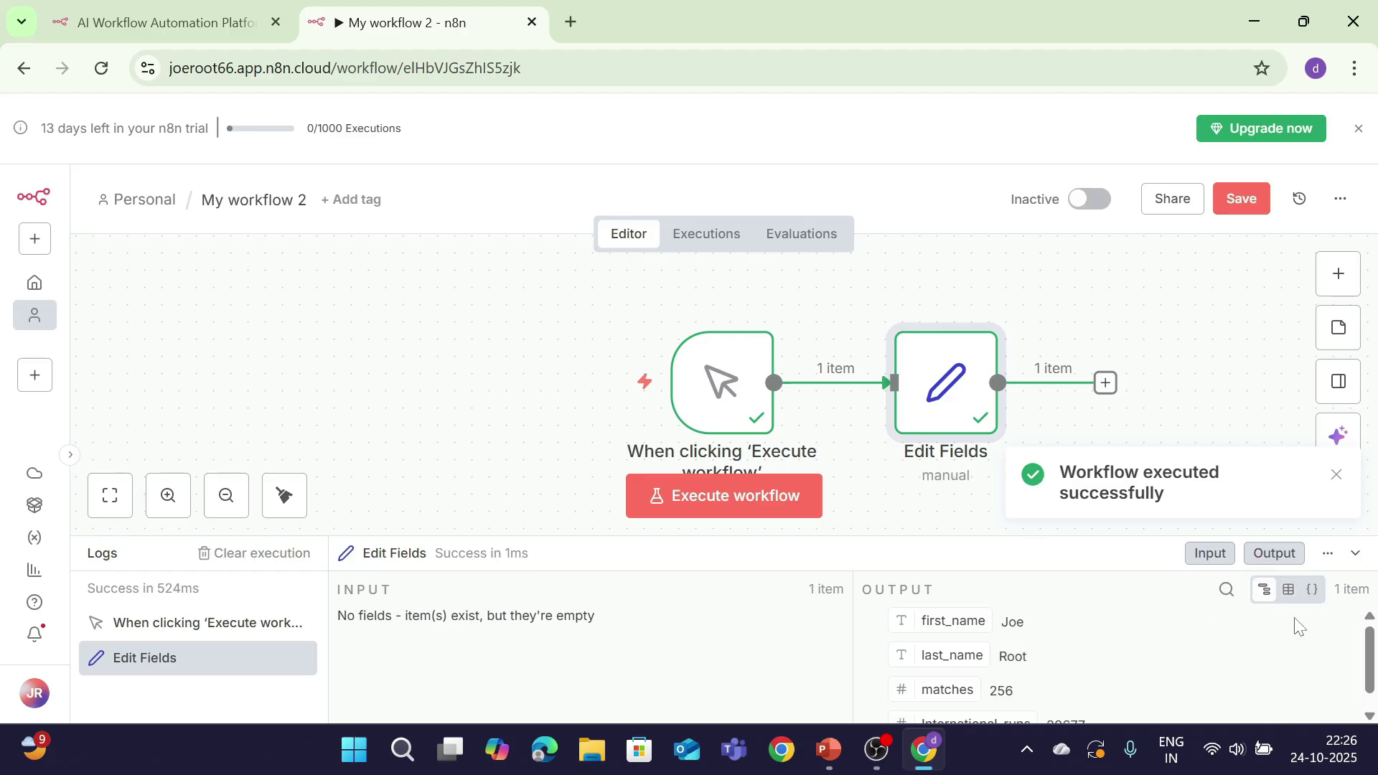
mouse_move(1371, 662)
mouse_down()
mouse_move(1371, 695)
mouse_move(1370, 678)
mouse_up()
click(1312, 590)
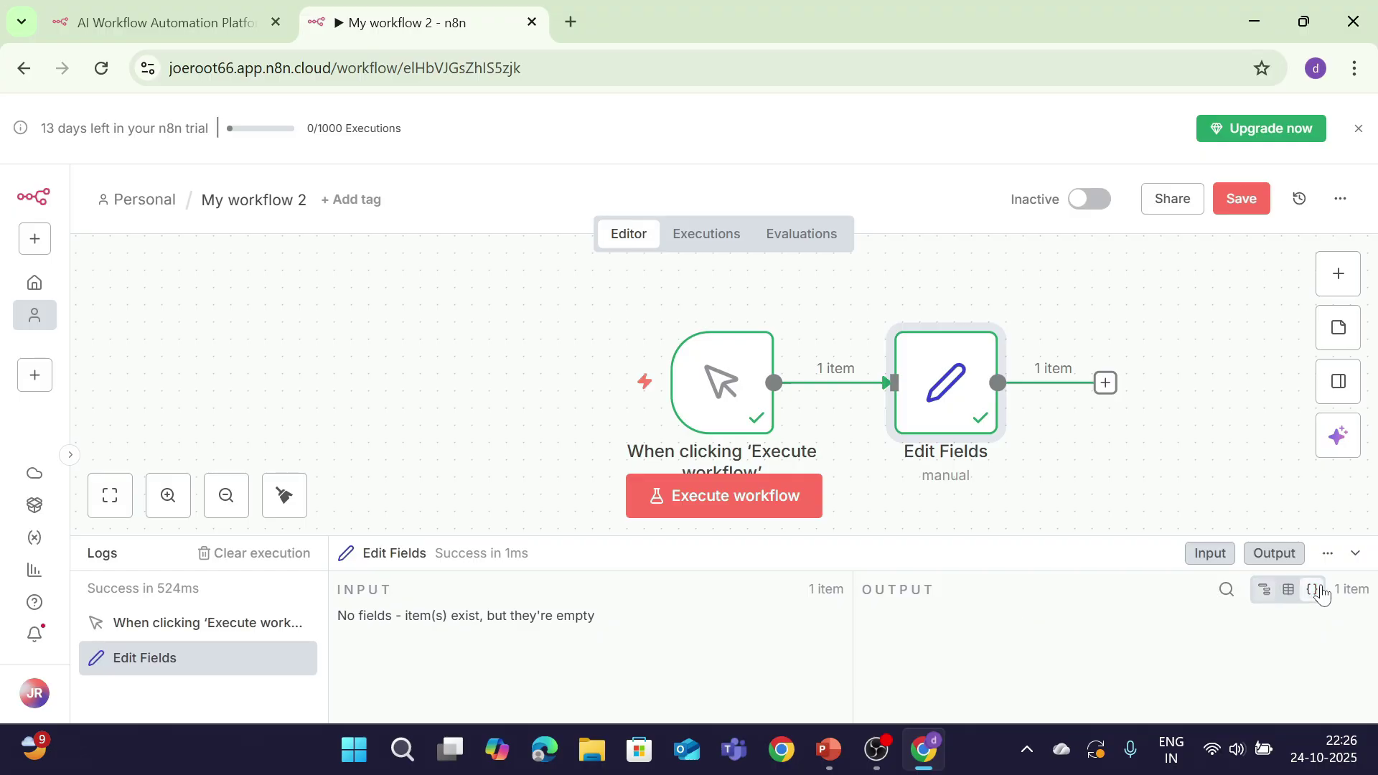
scroll(1076, 641, down, 2)
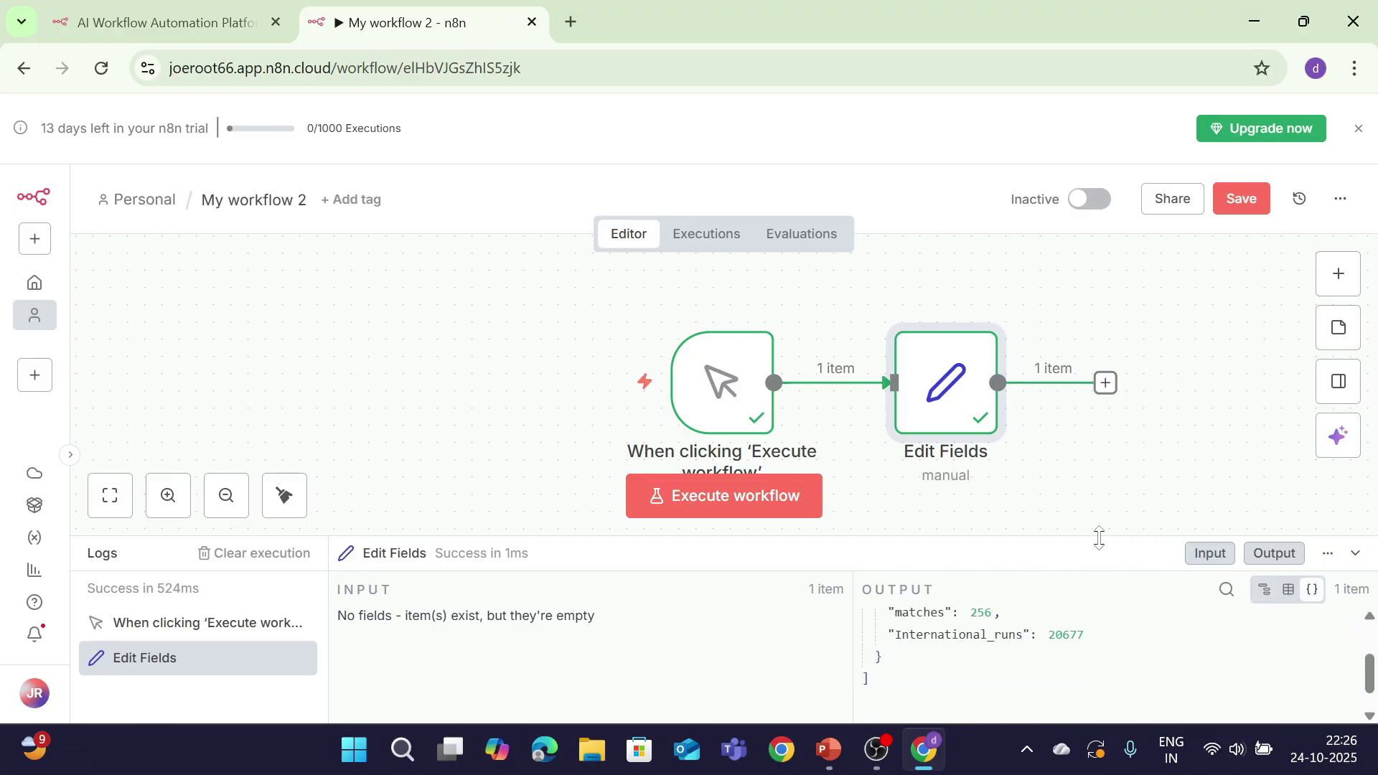
drag(1109, 544, 1127, 343)
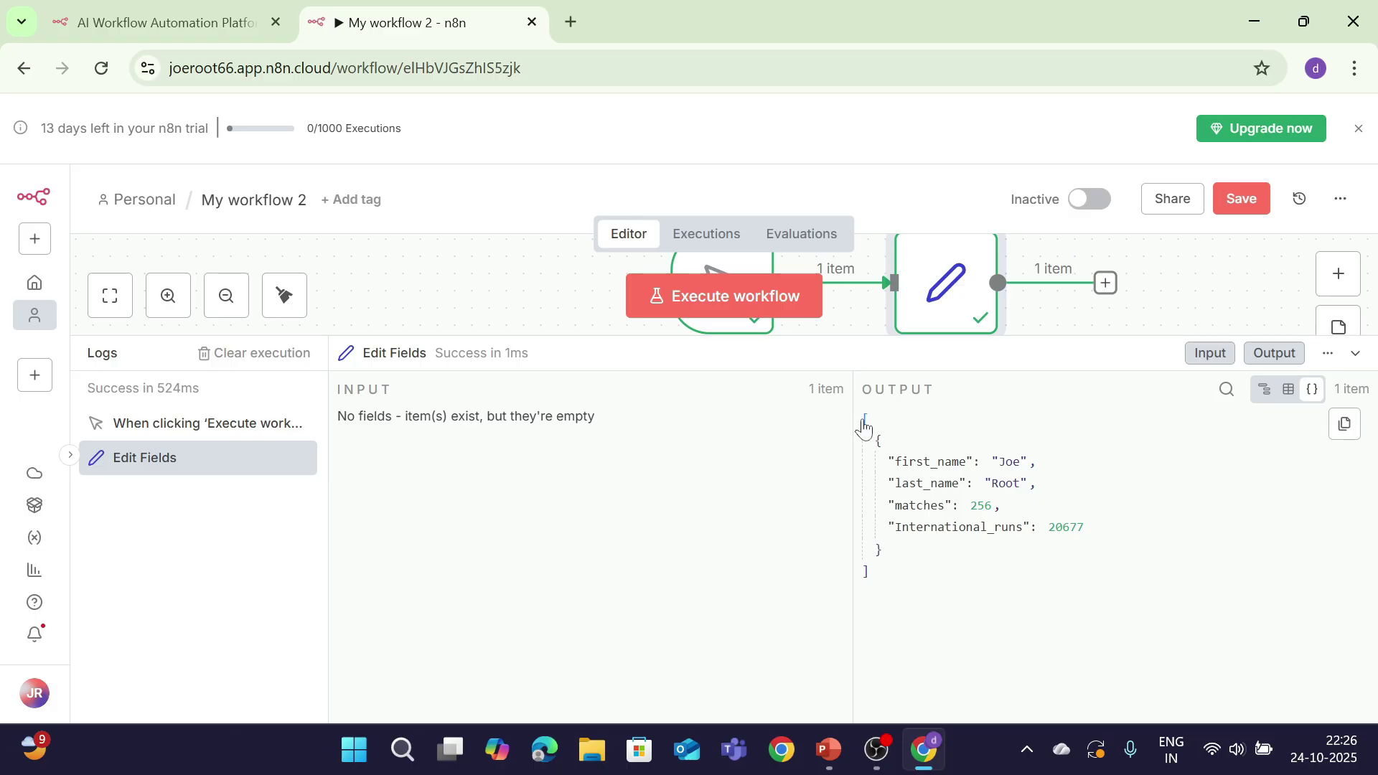
drag(869, 427, 971, 572)
click(972, 572)
Step: Review the output in Schema, Table and JSON views, then save the workflow and hide the logs
click(1263, 398)
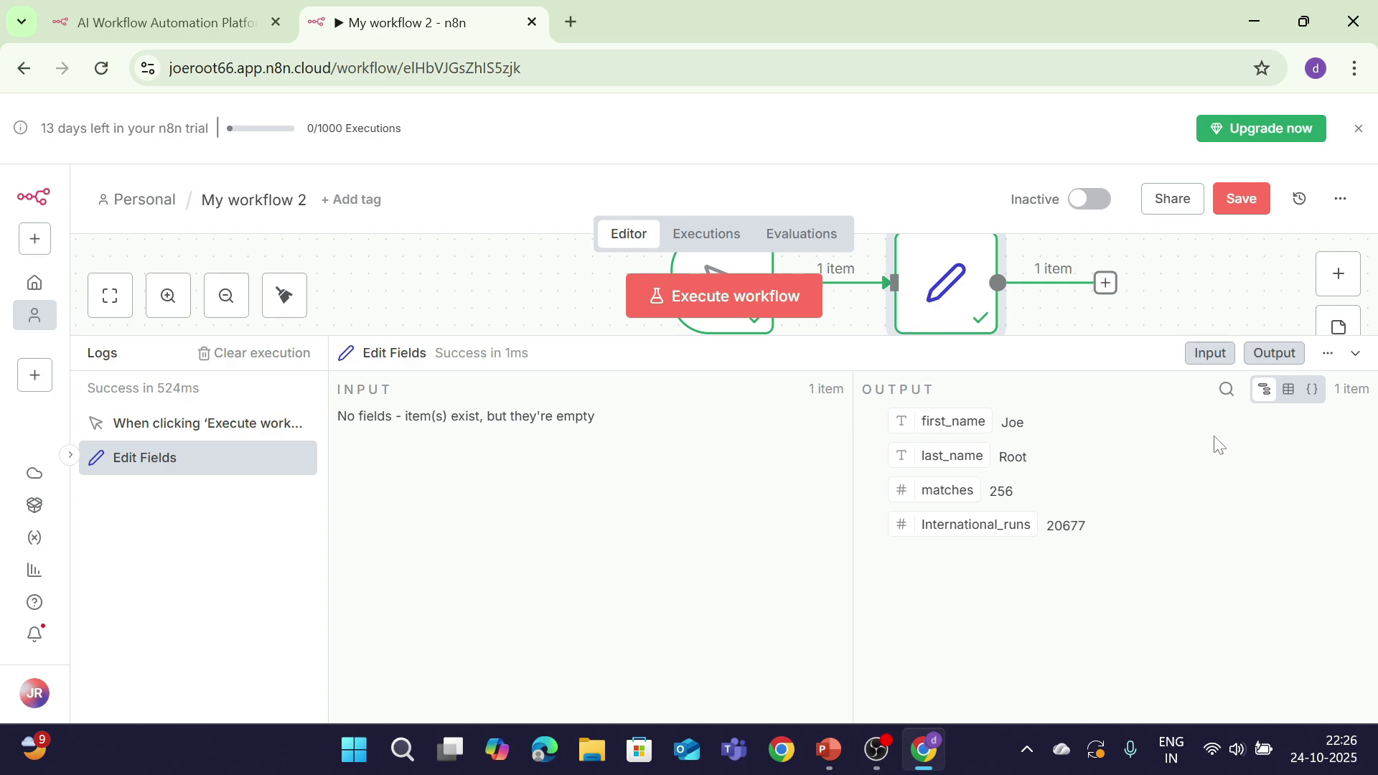
click(1288, 390)
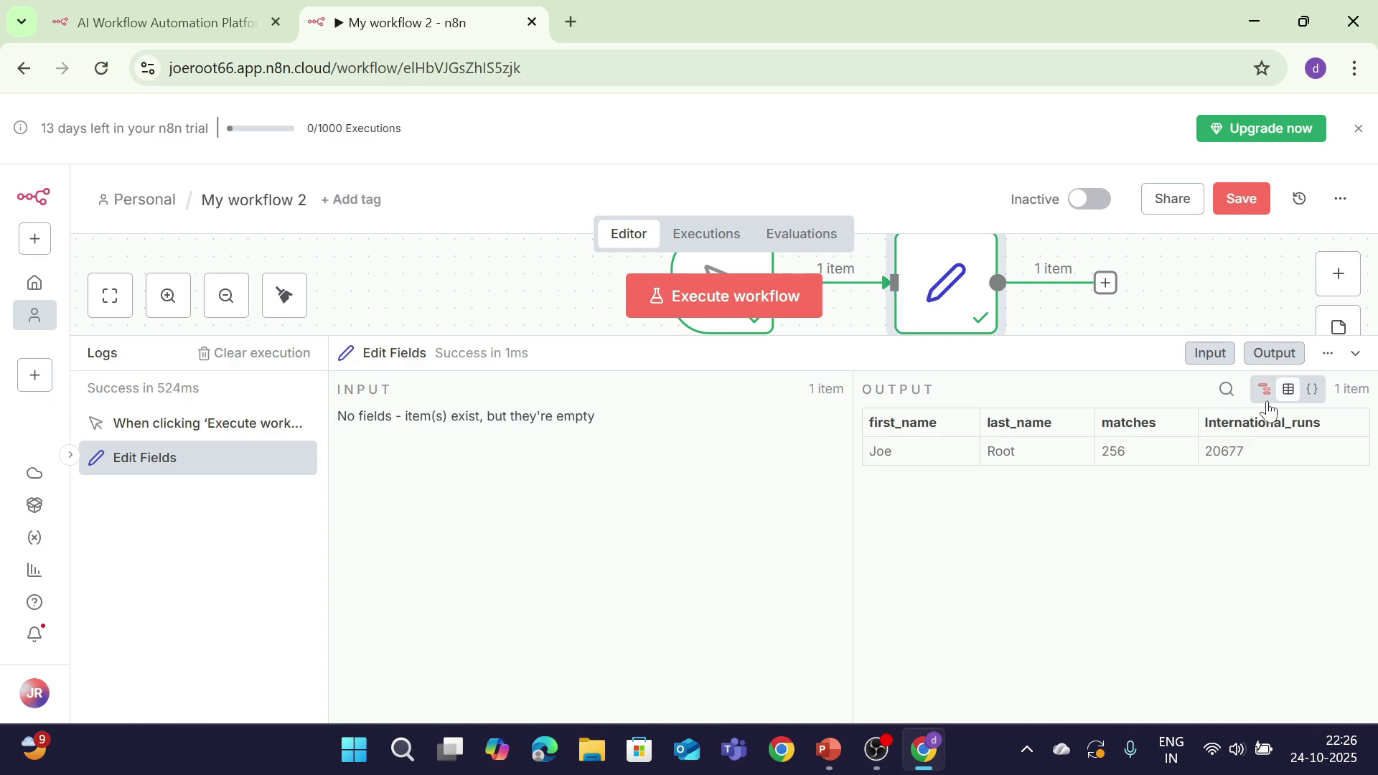
click(1312, 390)
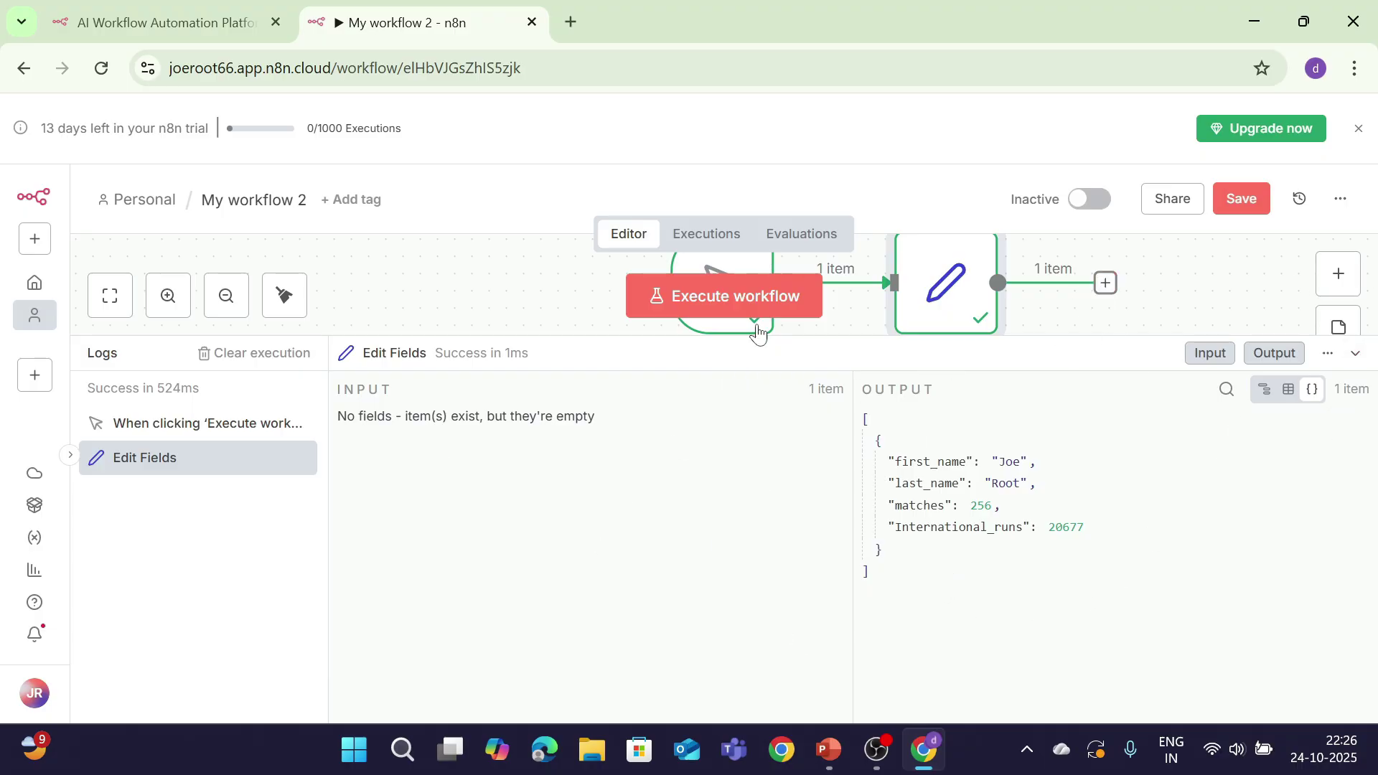
click(1232, 209)
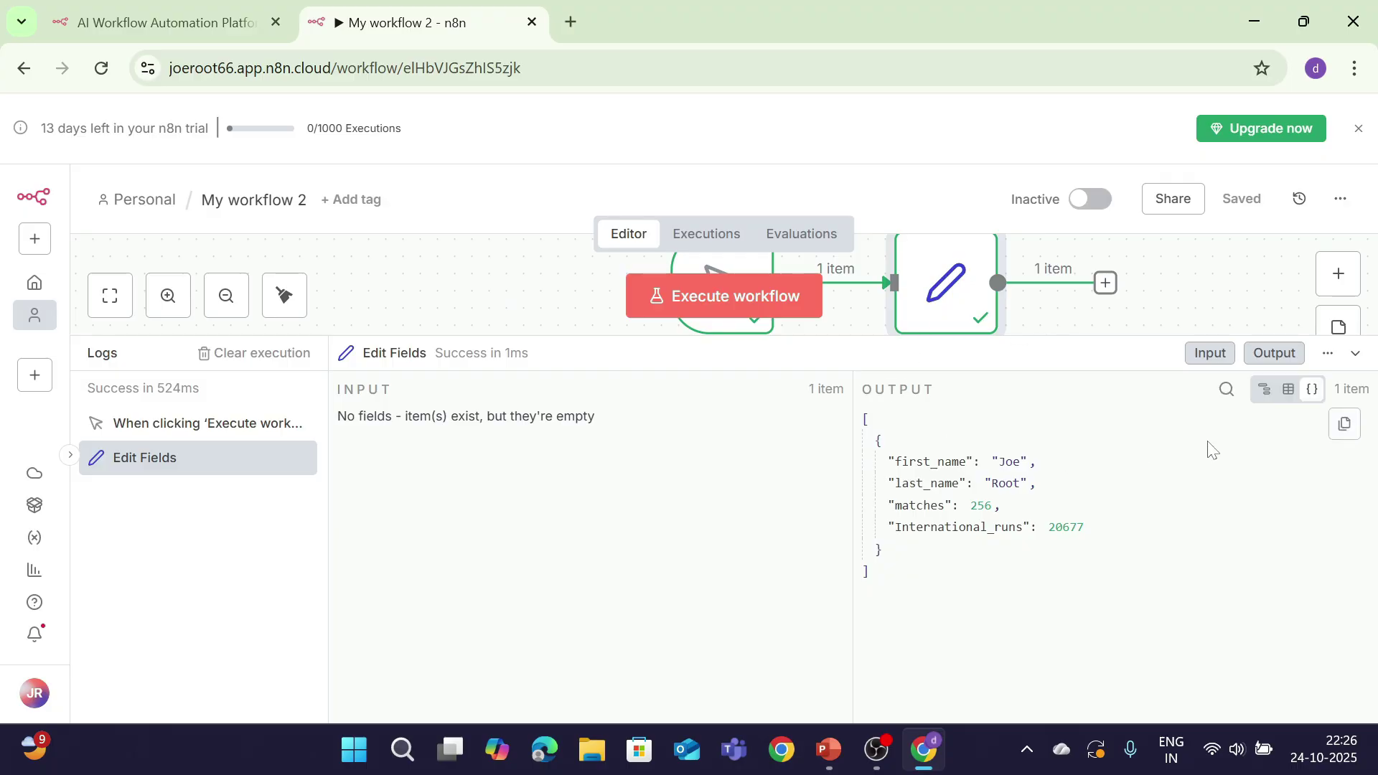
click(1355, 355)
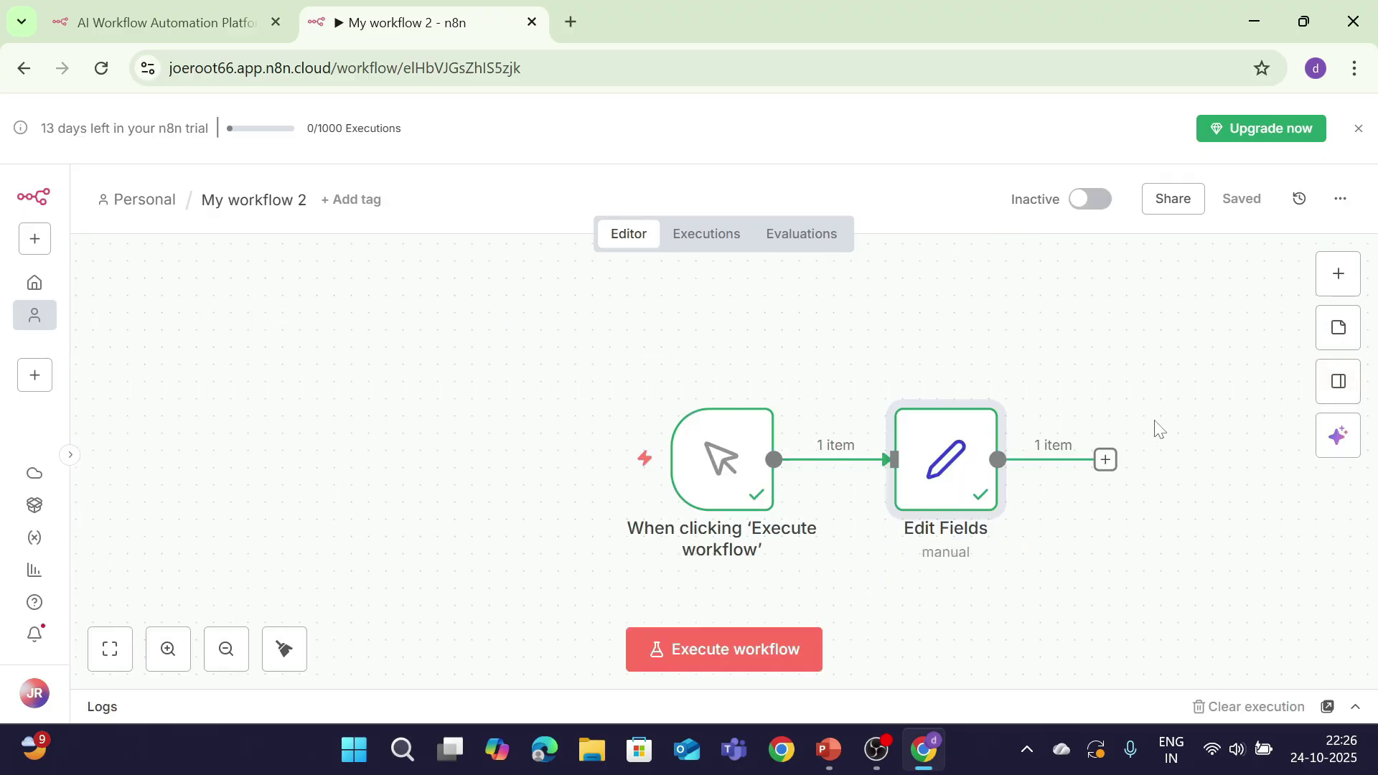
Step: Add a Code in JavaScript node after Edit Fields
click(1105, 460)
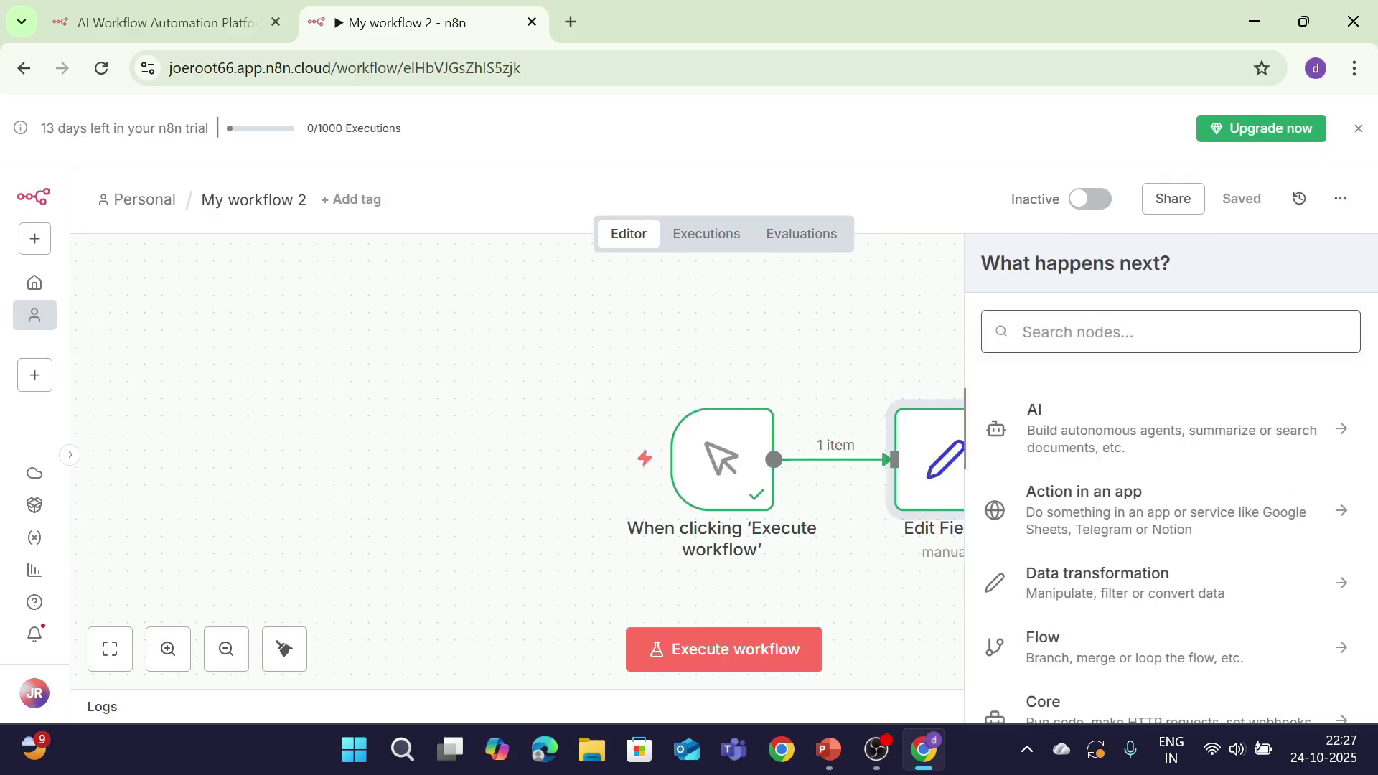
text(code)
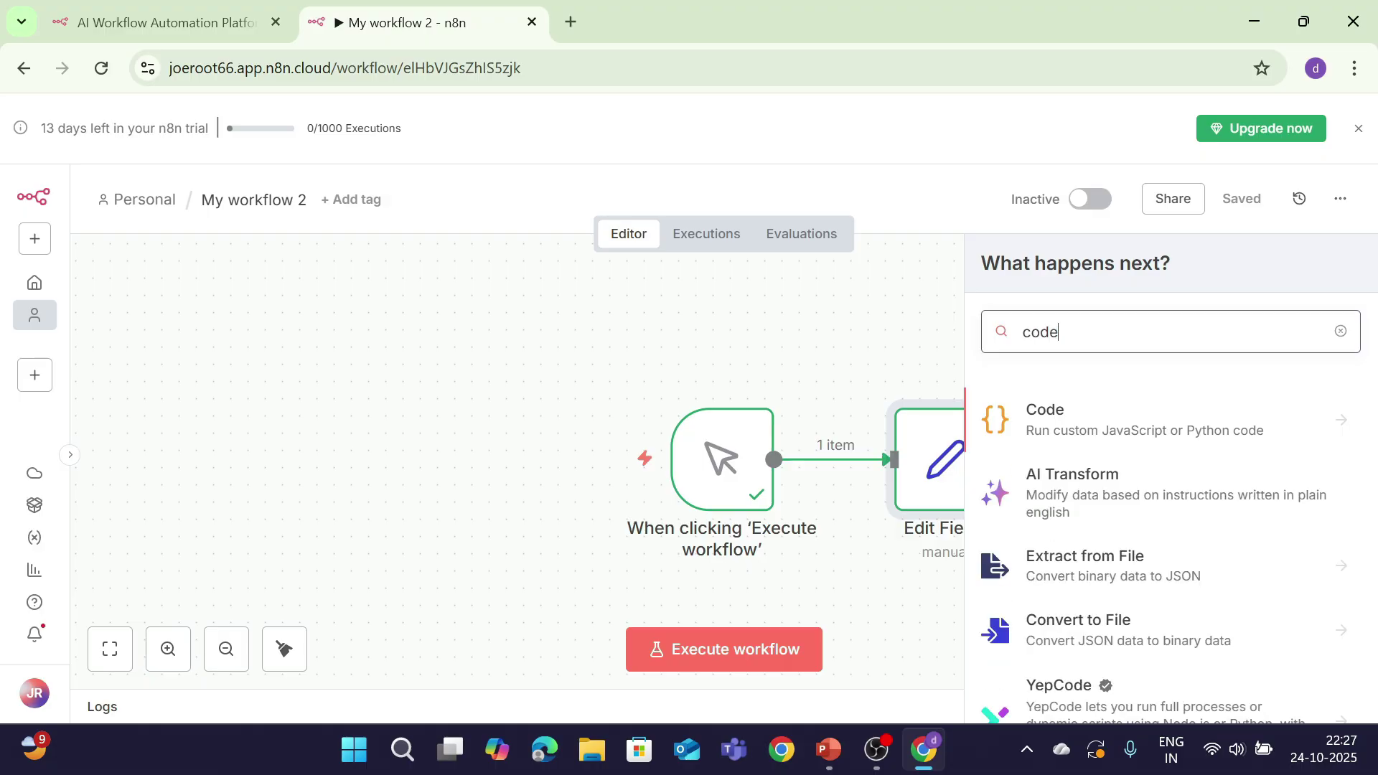
click(1054, 410)
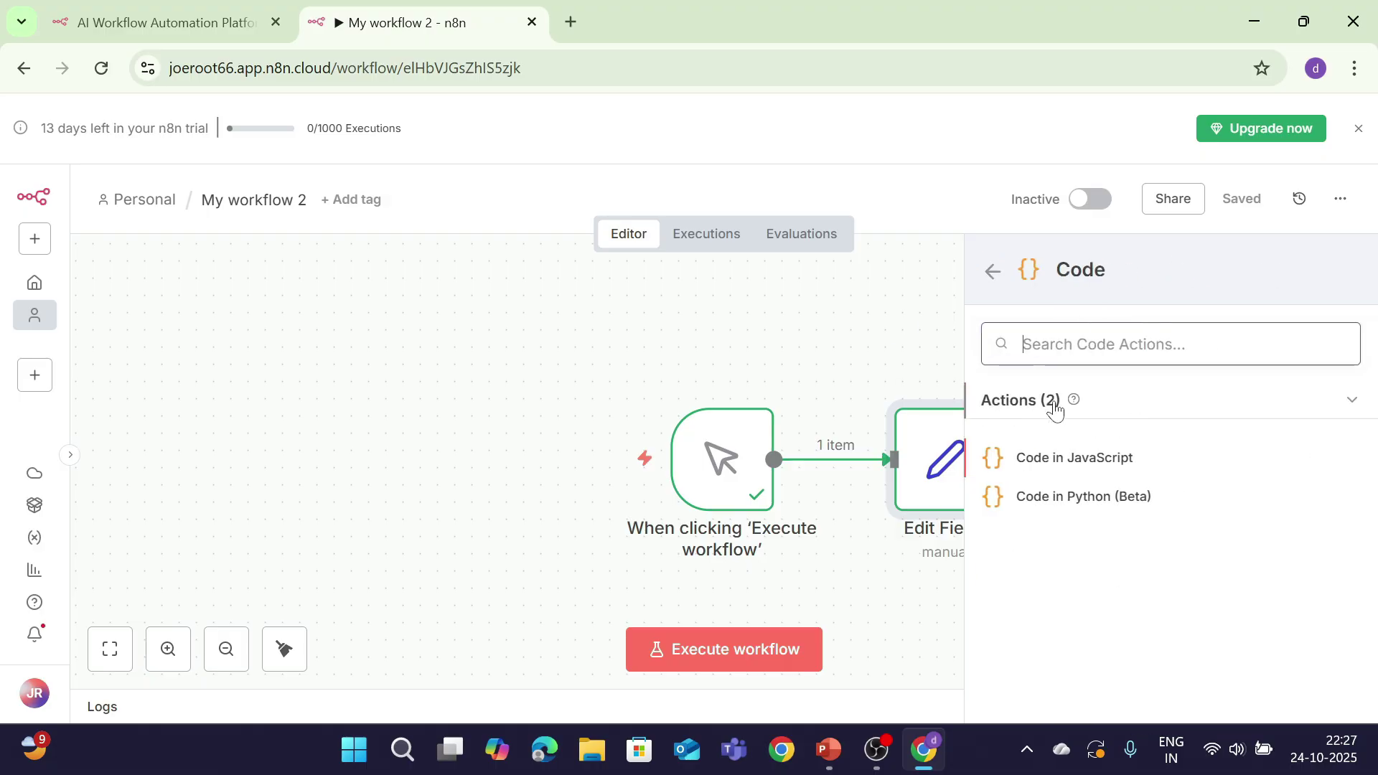
click(1091, 451)
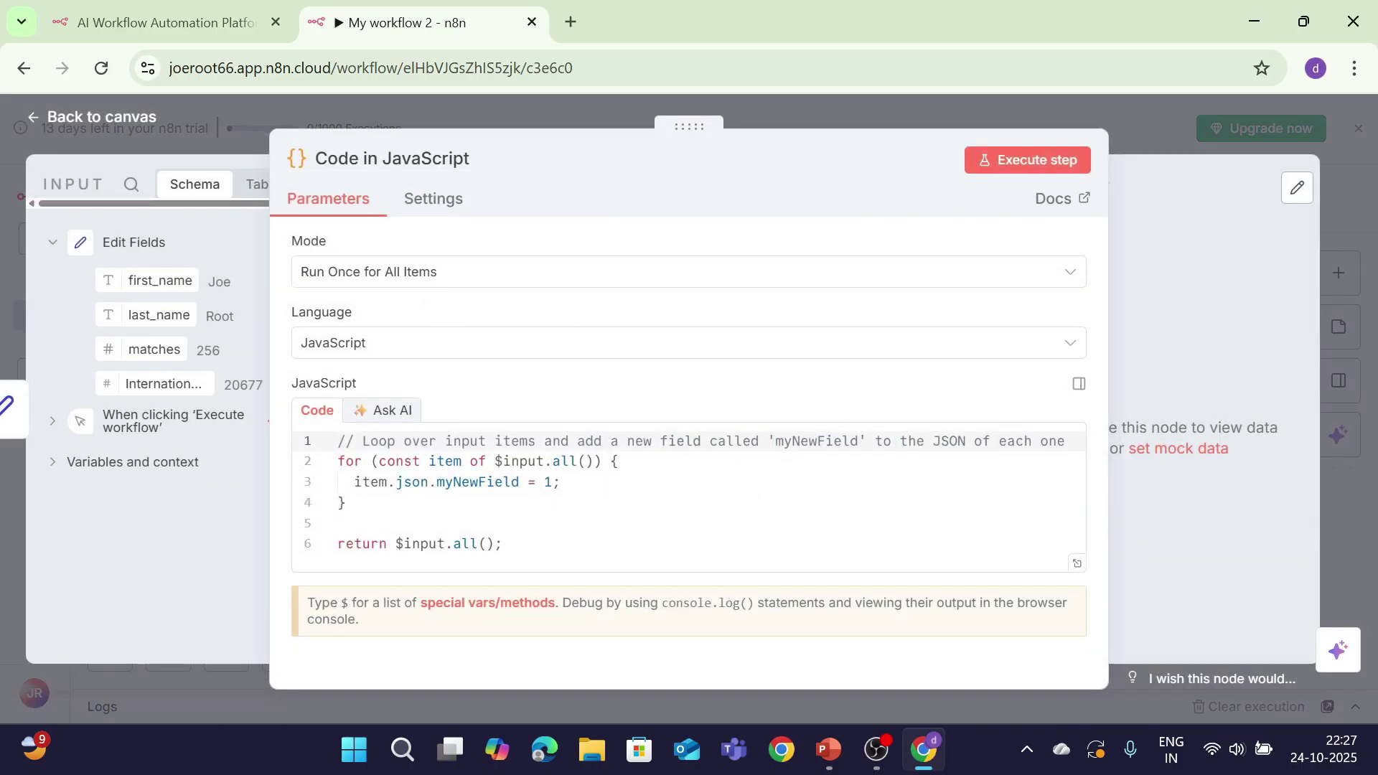
Step: Replace the sample code with the player-summary code and test-run the node
drag(504, 543, 338, 441)
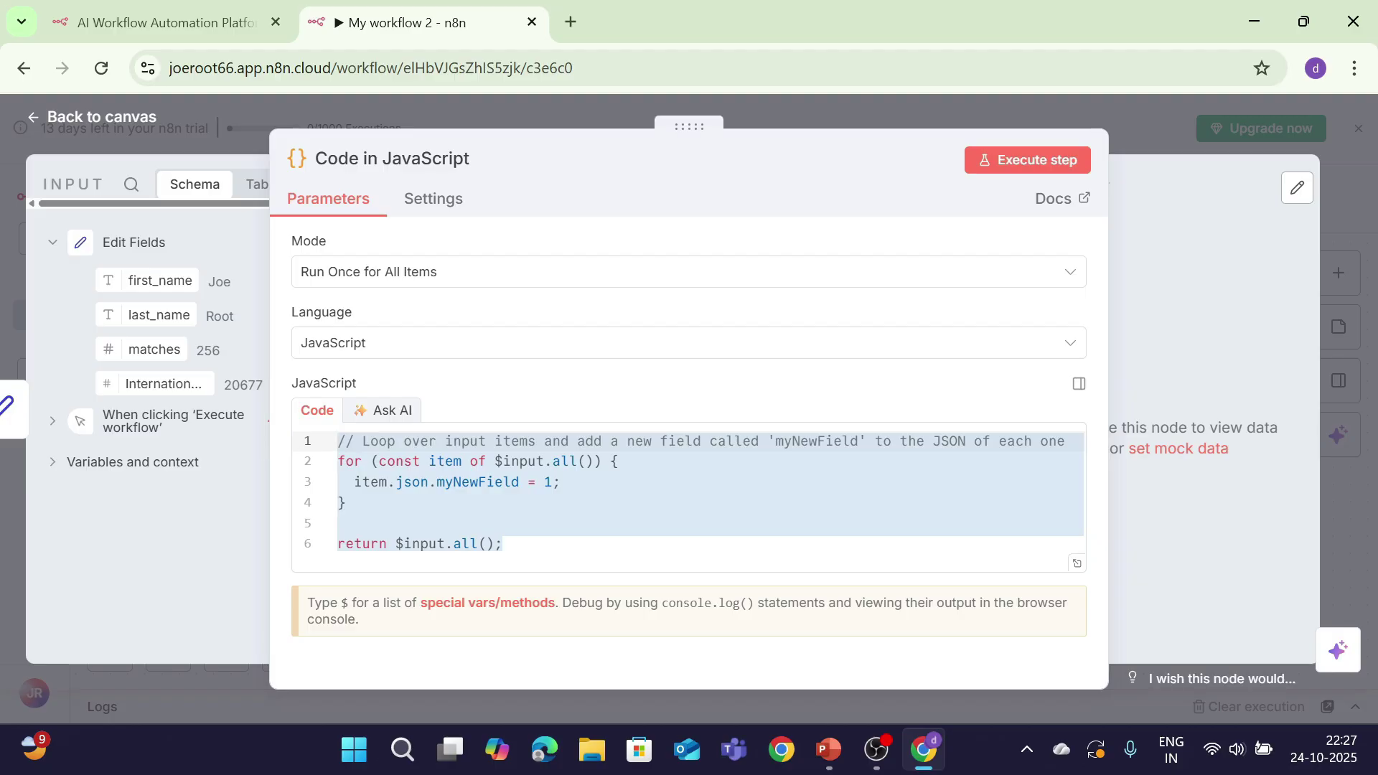
key(BackSpace)
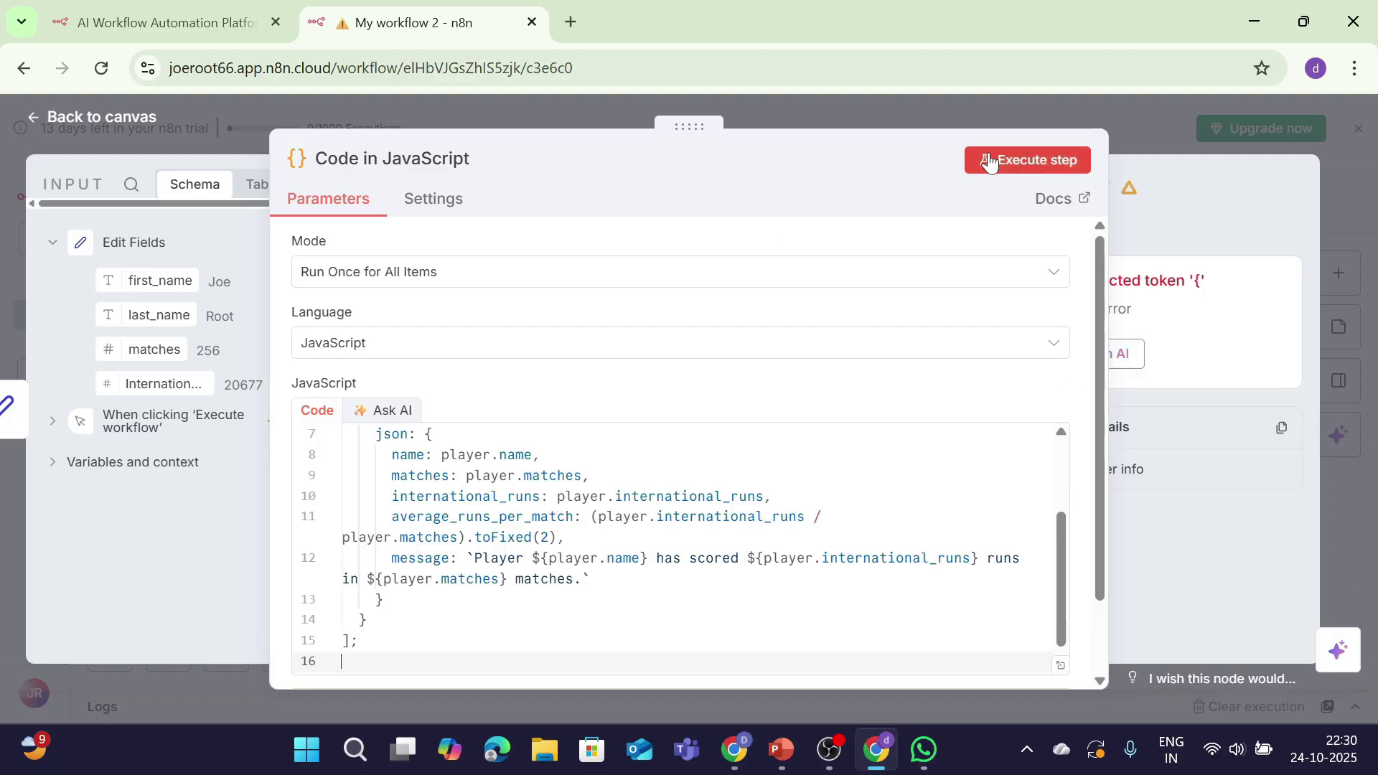
click(989, 155)
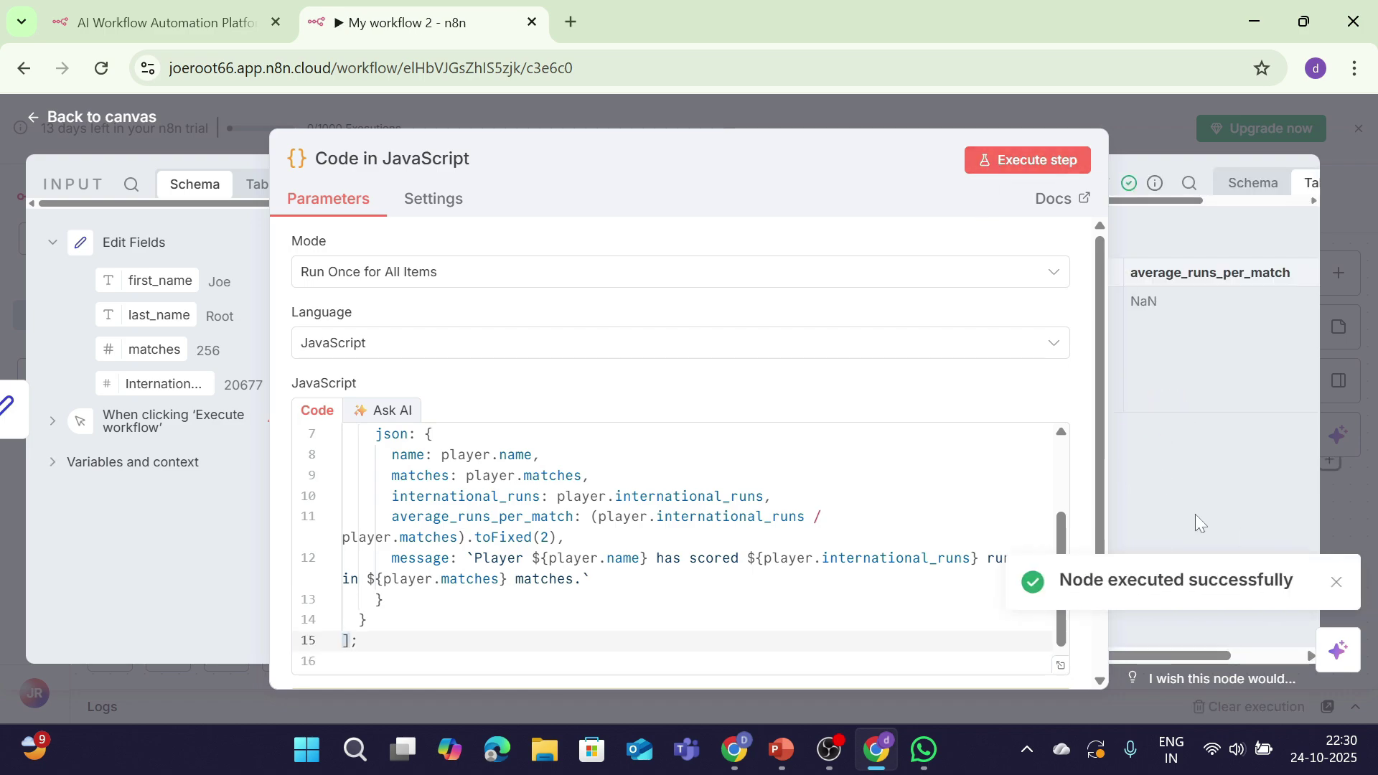
scroll(680, 549, up, 3)
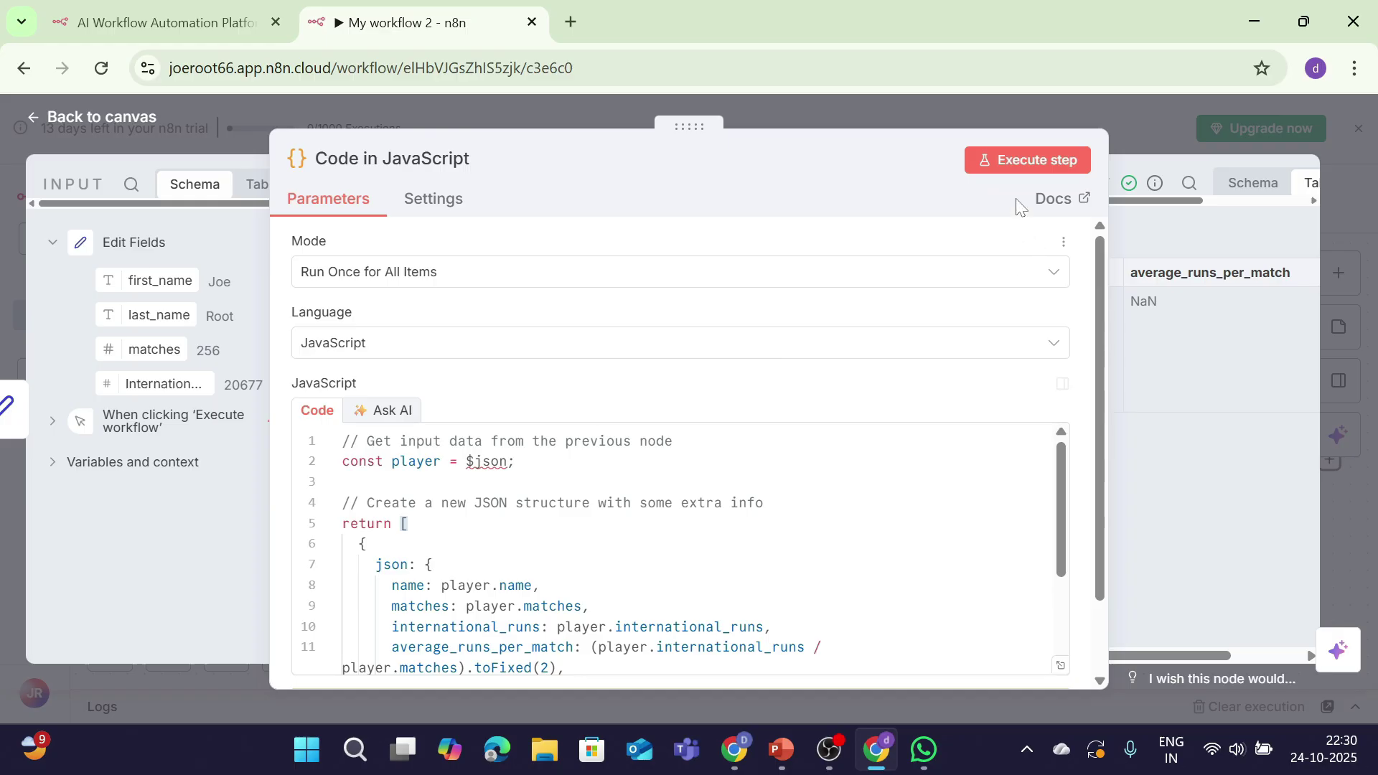
Step: Run the full workflow and view the Code node's player message output as JSON
click(81, 111)
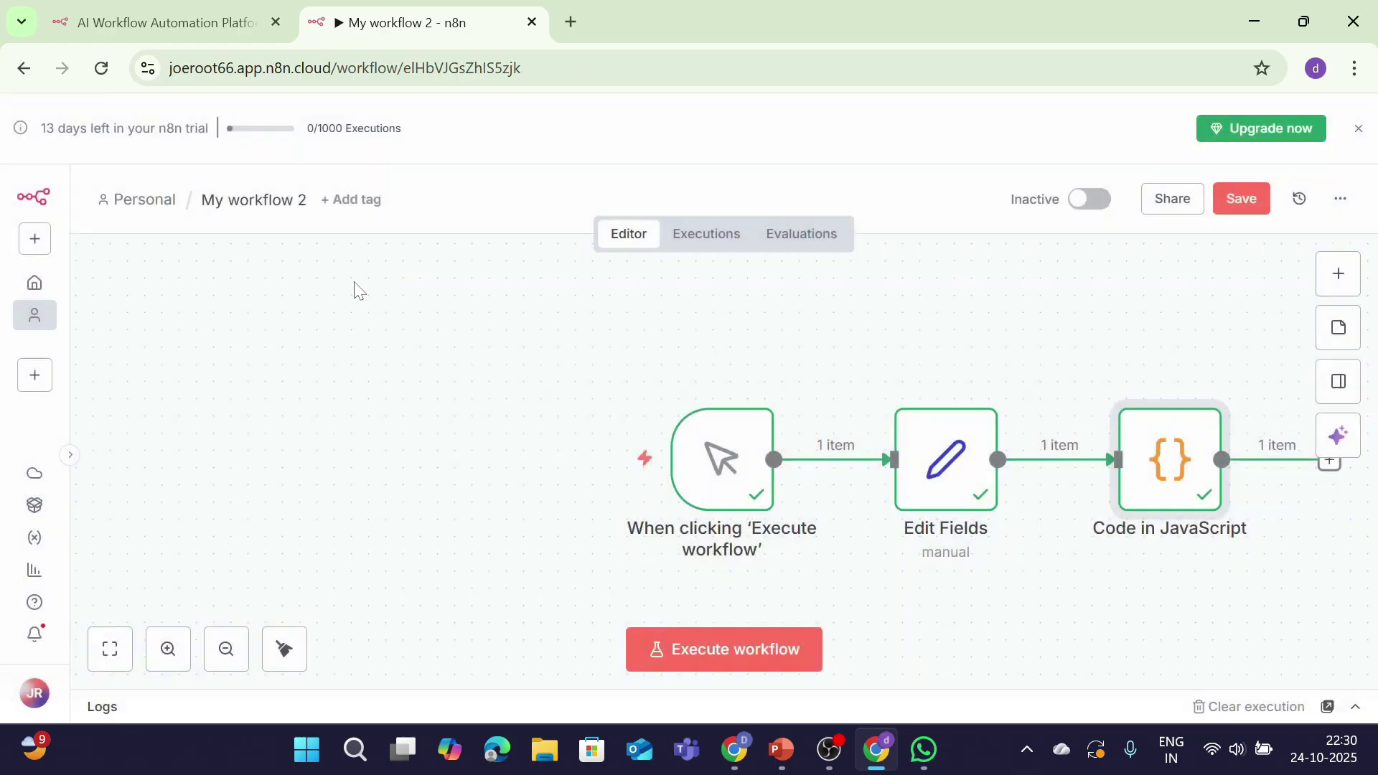
click(767, 649)
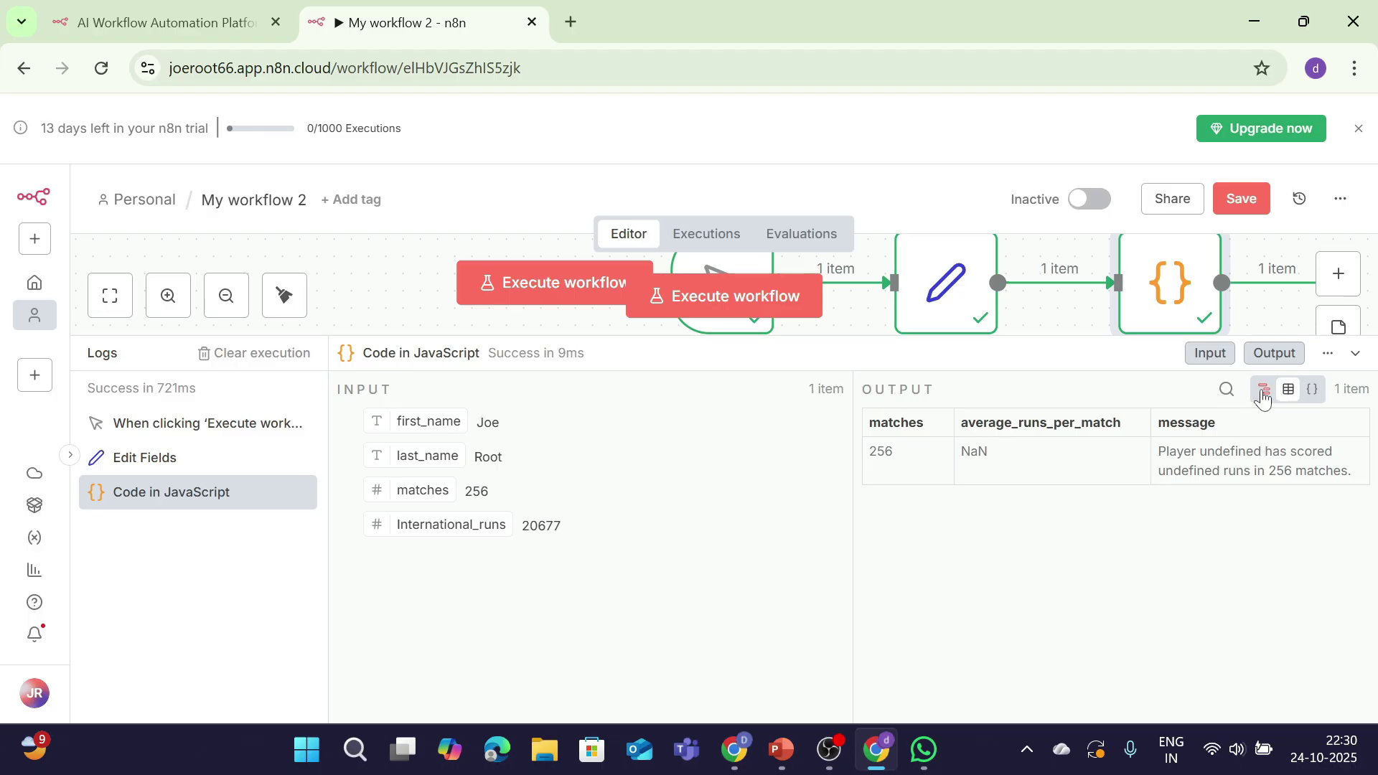
click(1313, 391)
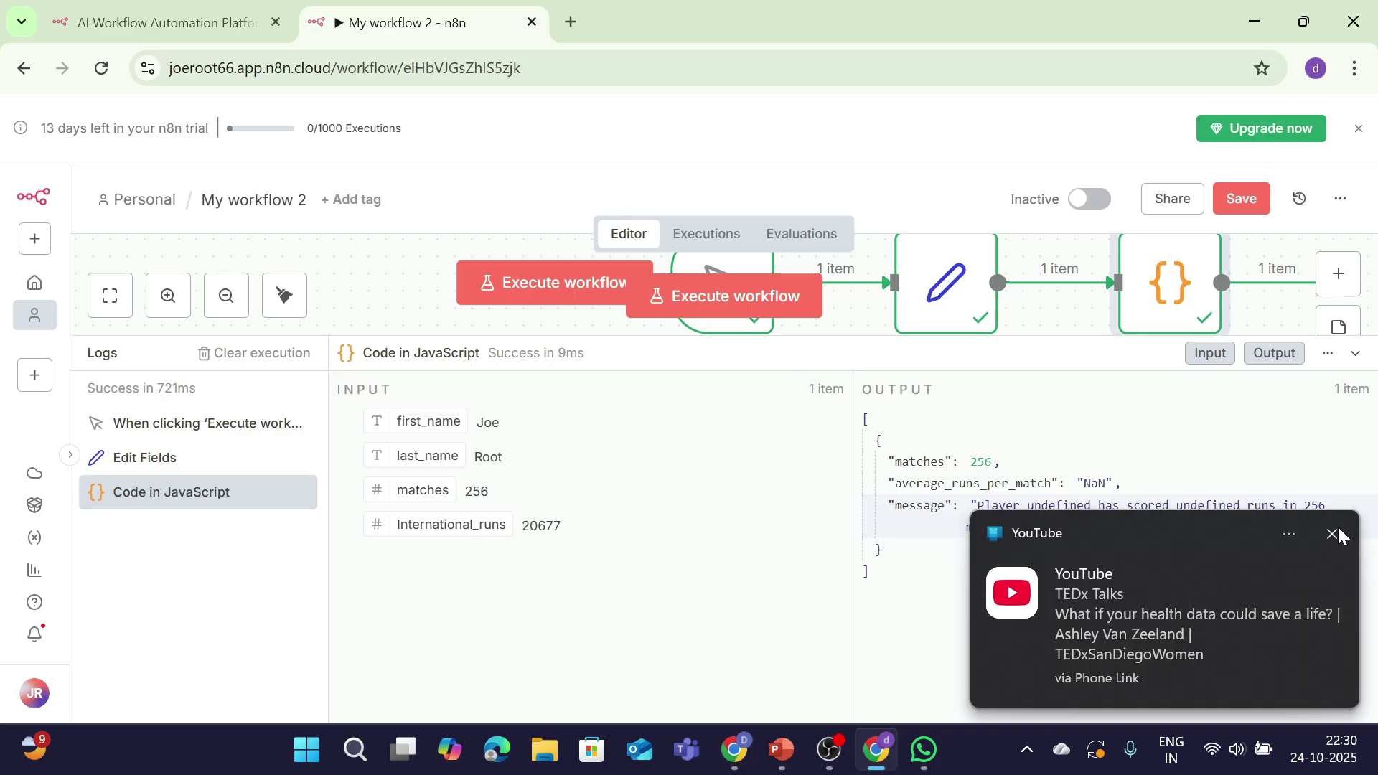
click(1335, 535)
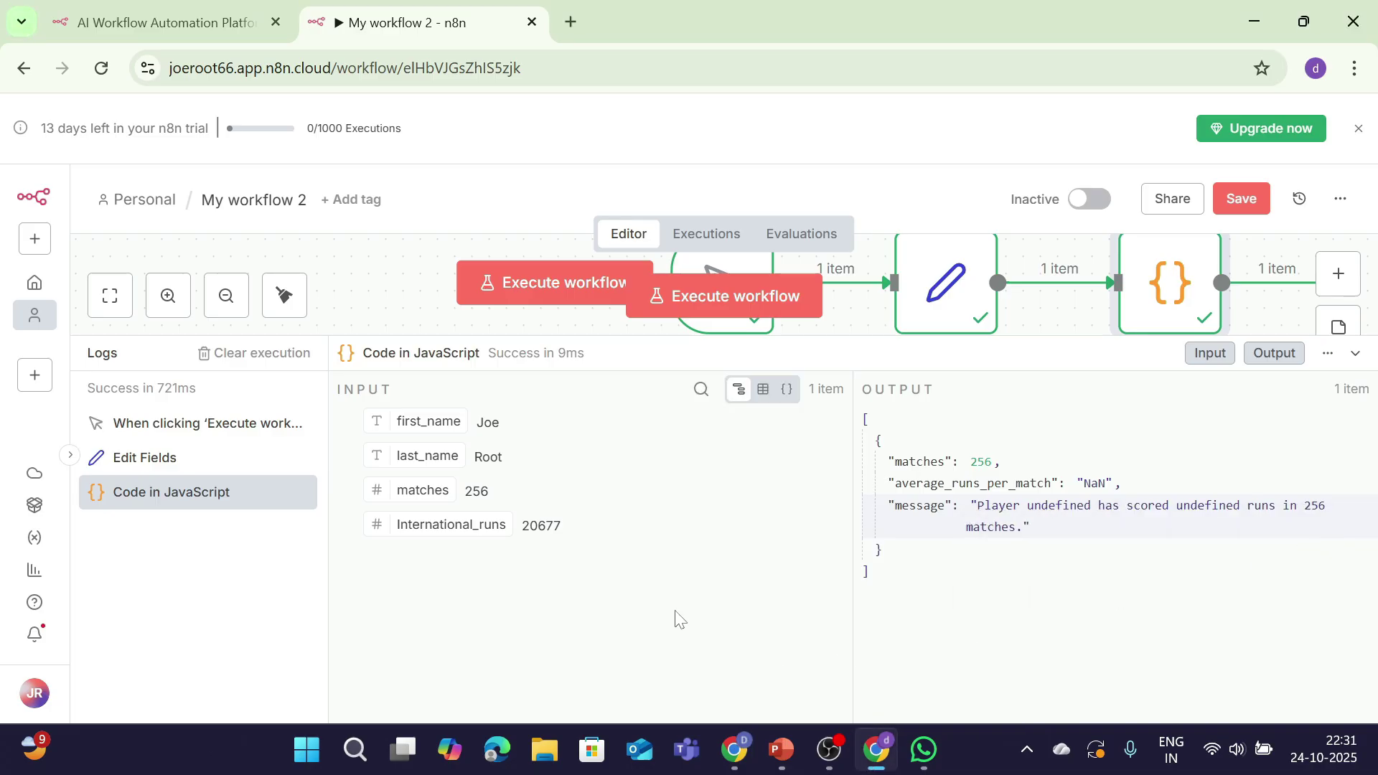
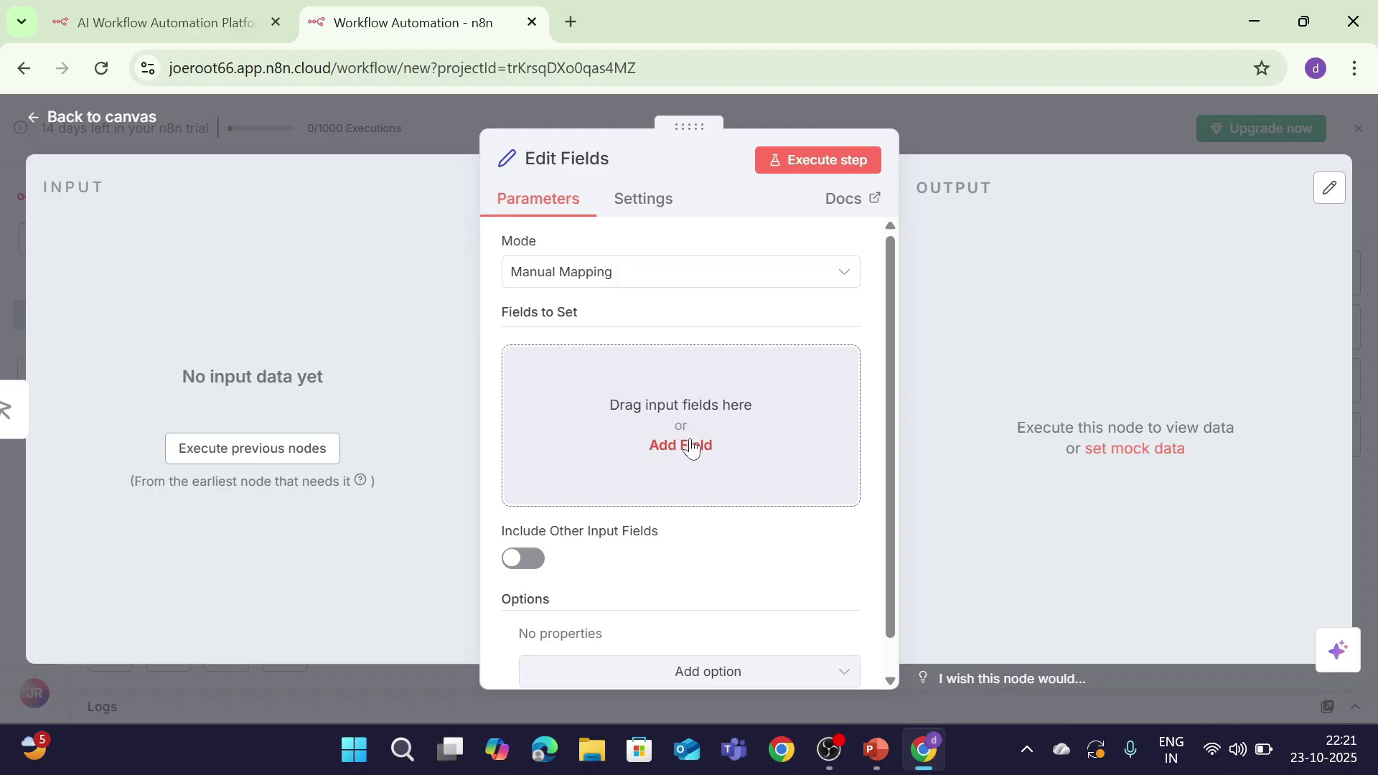
Step: Add a Student_name field with the value Will to Edit Fields
click(687, 445)
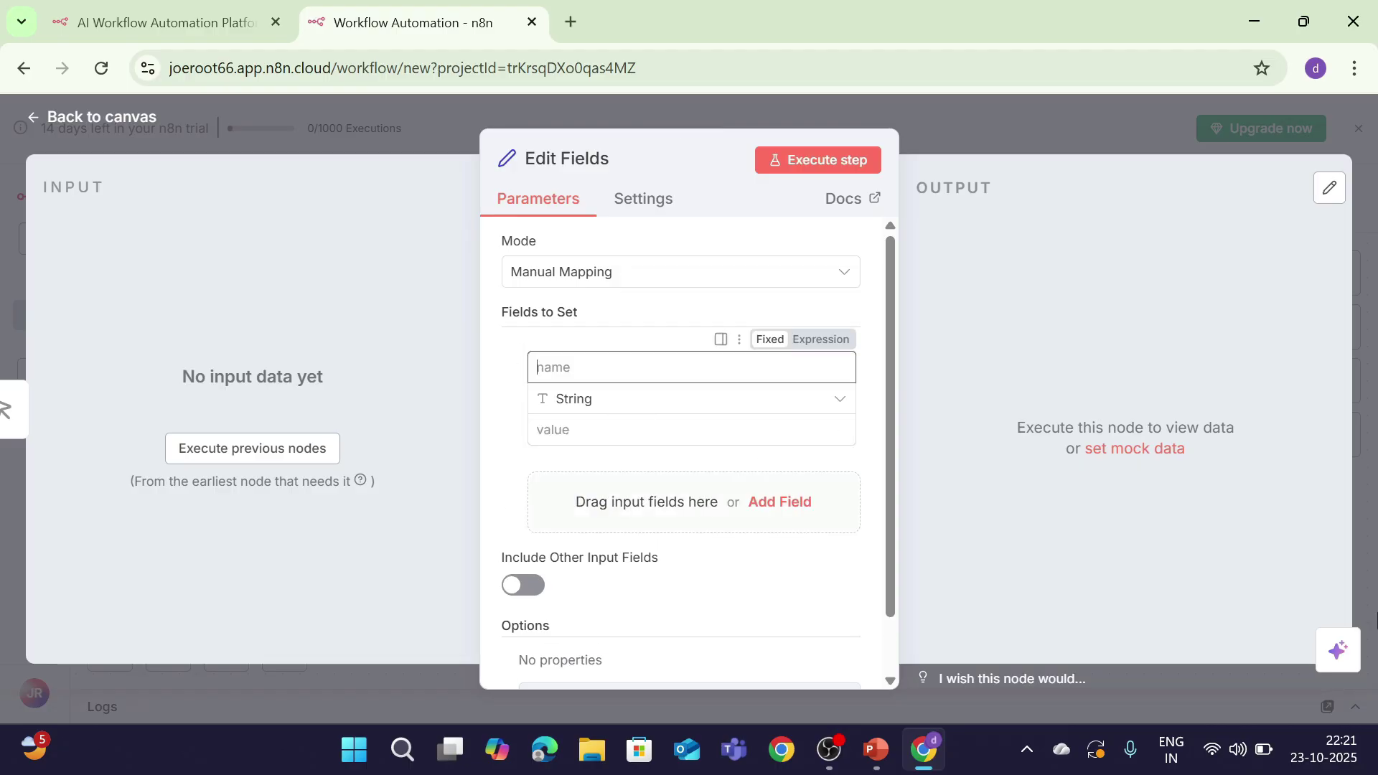
text(Student_name)
key(Tab)
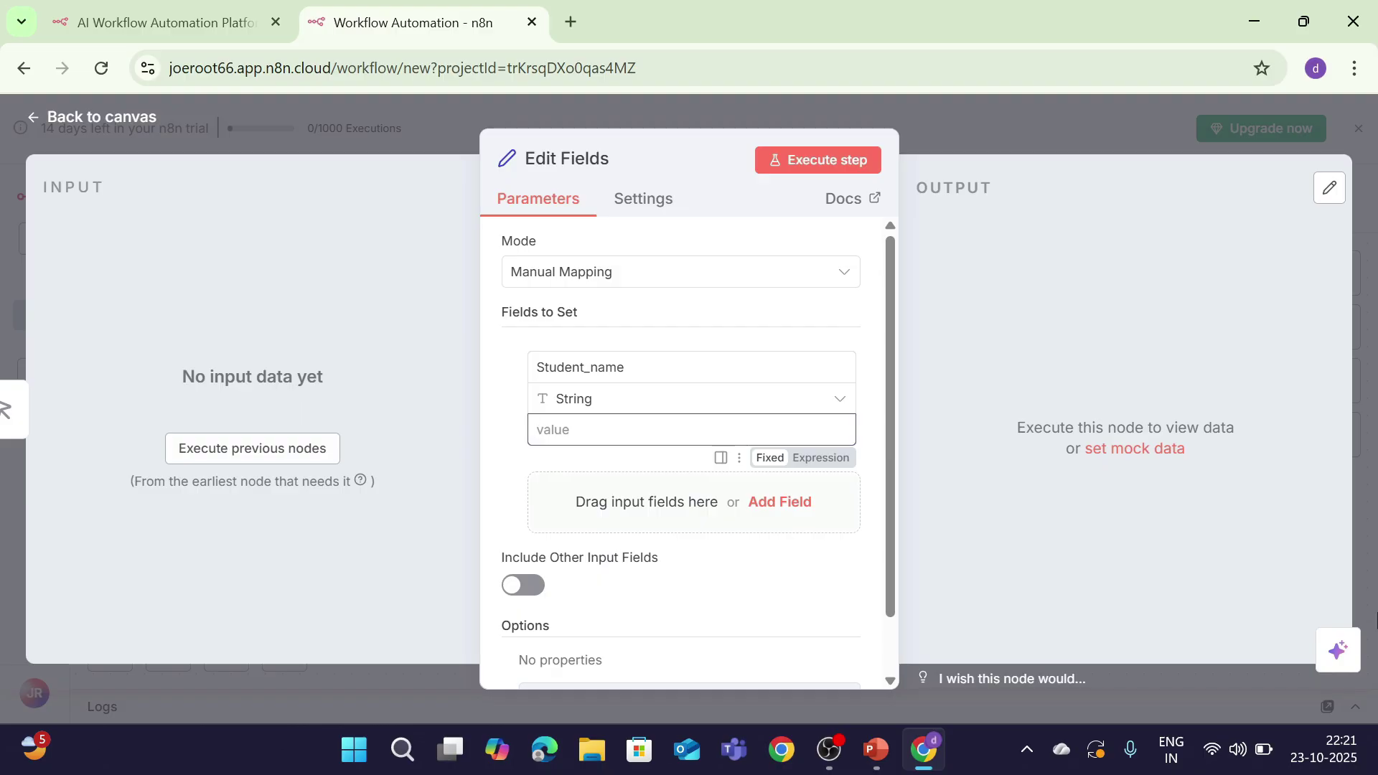
text(Will)
Step: Add a second field, Last_name, with the value Byers
click(782, 505)
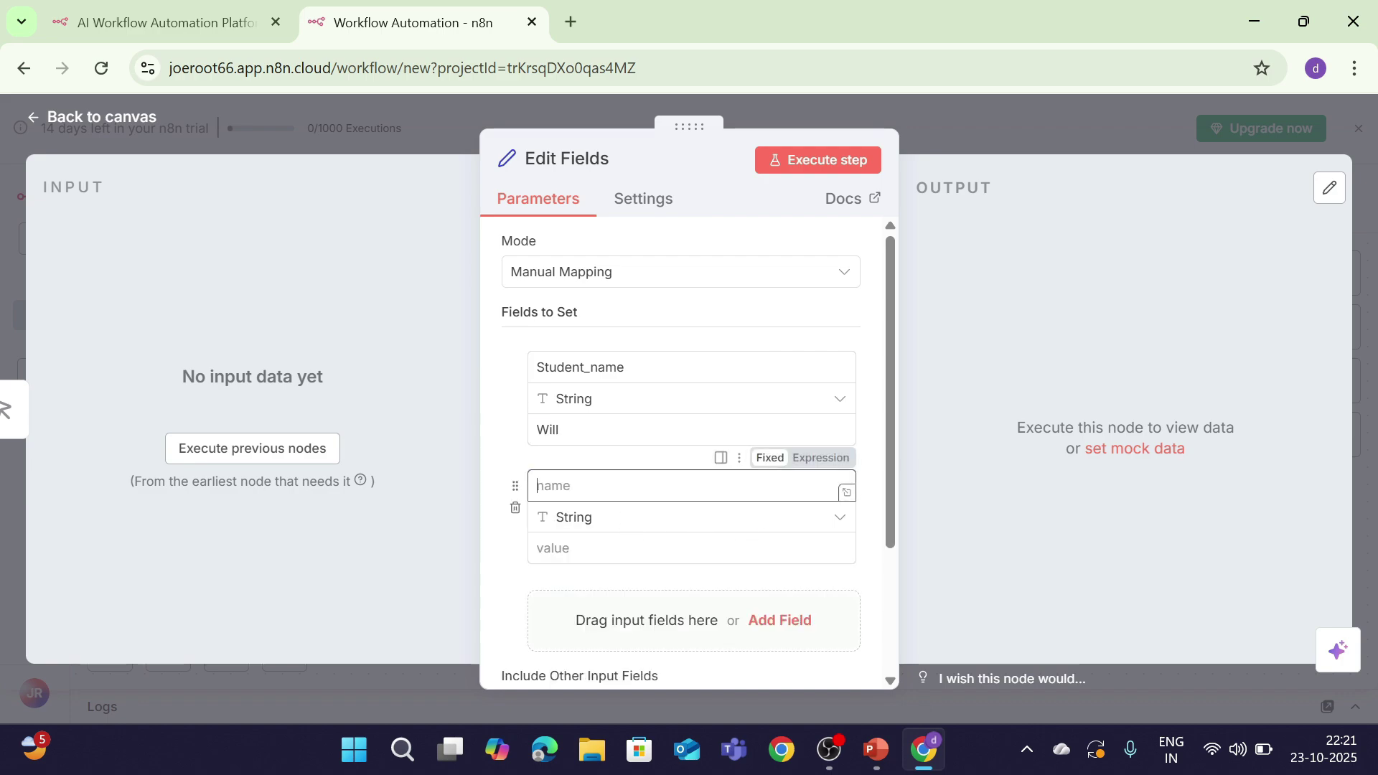
text(mar)
key(BackSpace)
key(BackSpace)
text(l)
key(BackSpace)
text(Last_)
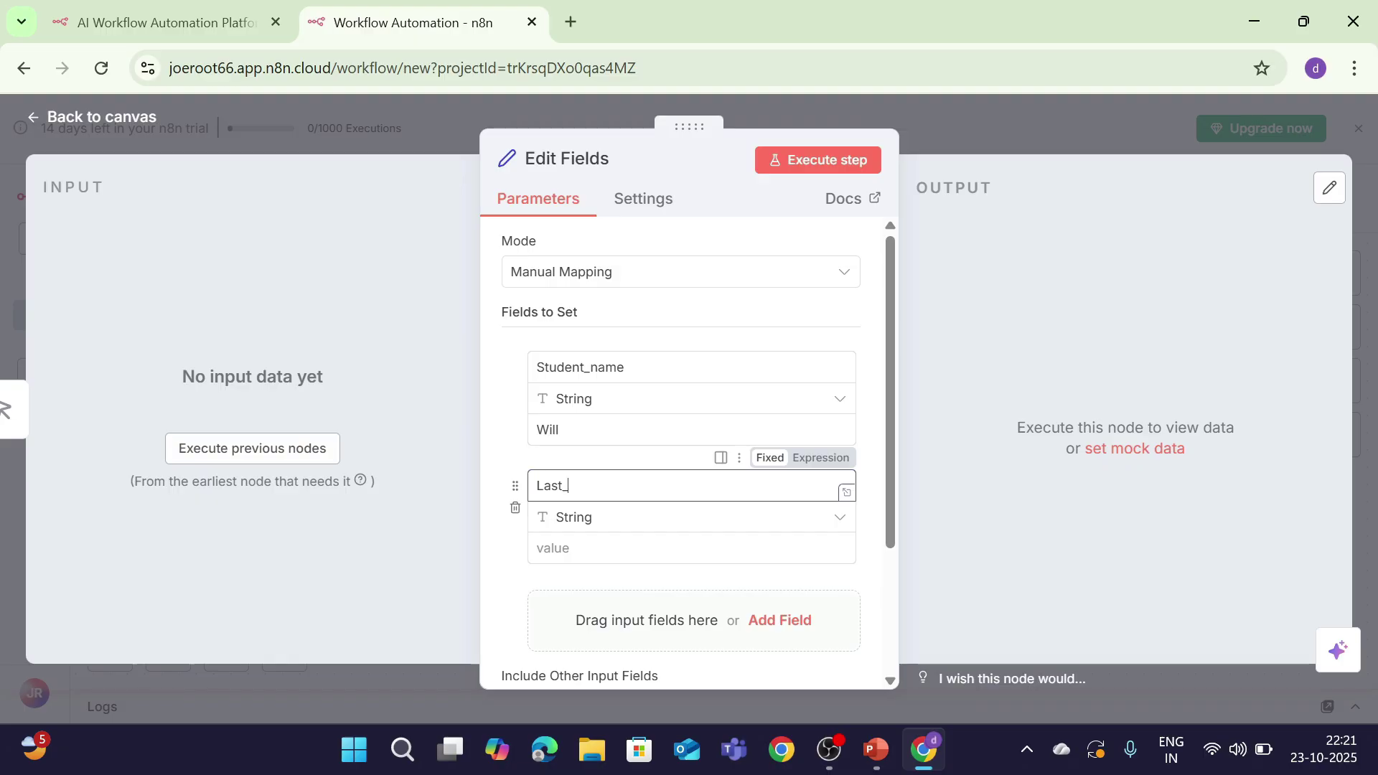
text(name)
click(552, 548)
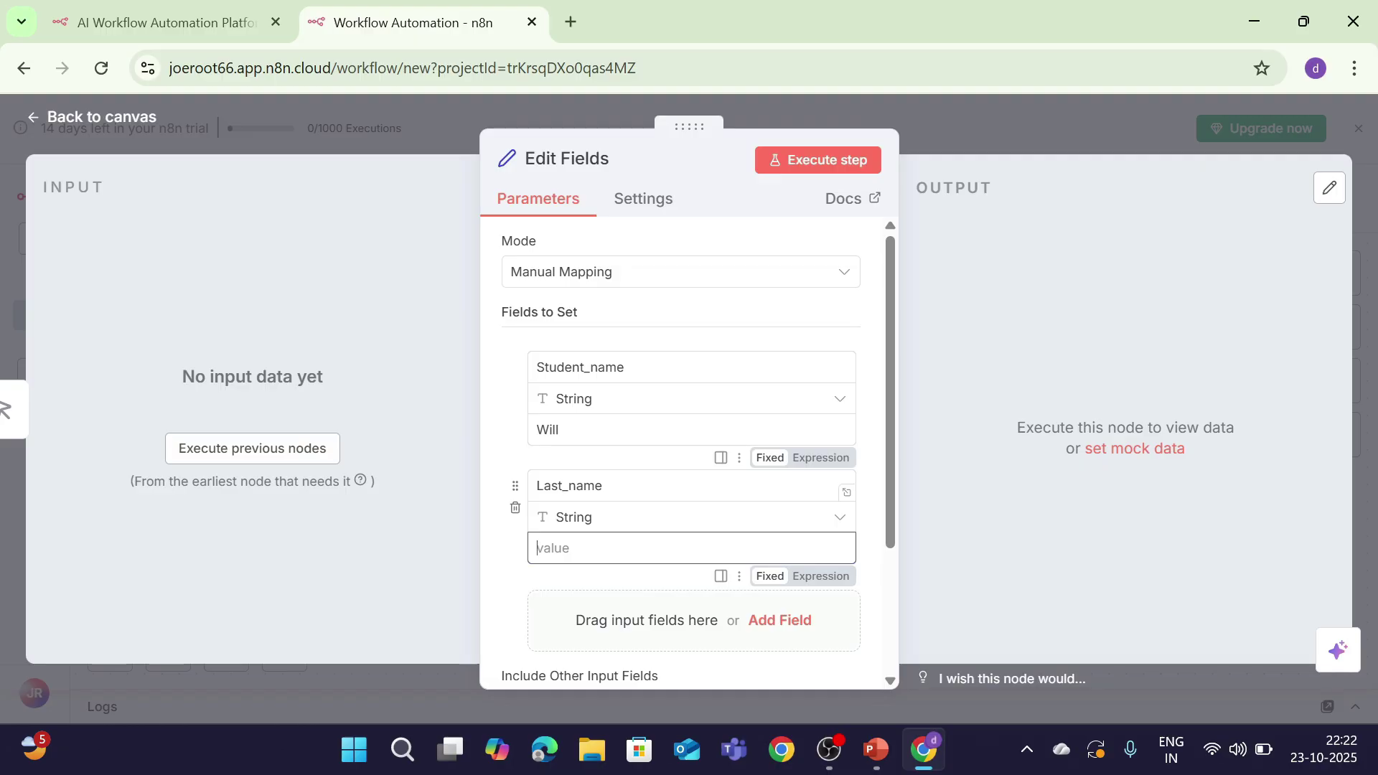
text(Byers)
Step: Test-run the Edit Fields node and check its one-item output
click(790, 163)
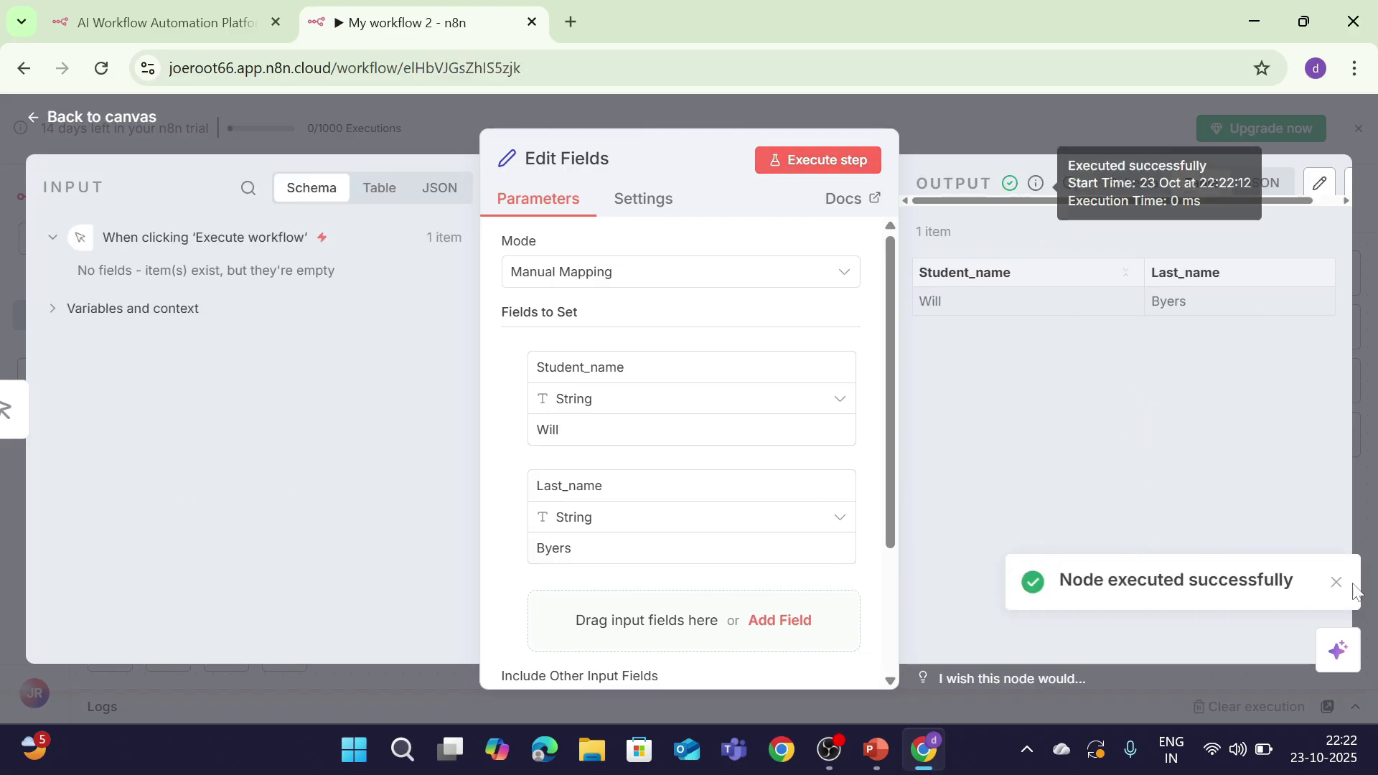
click(1337, 583)
drag(1041, 201, 1142, 205)
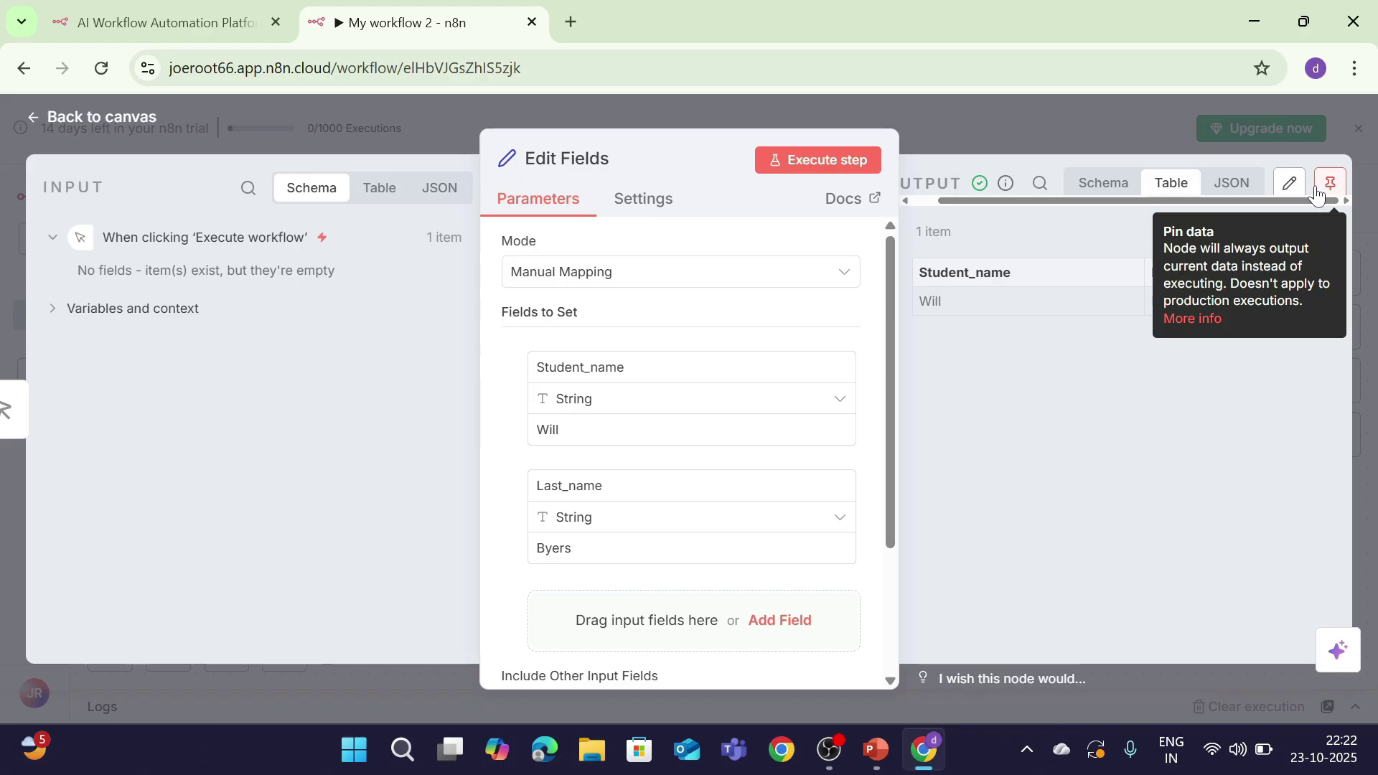
Step: Read the n8n Docs pages on data pinning and data editing, then return to the workflow
click(1196, 321)
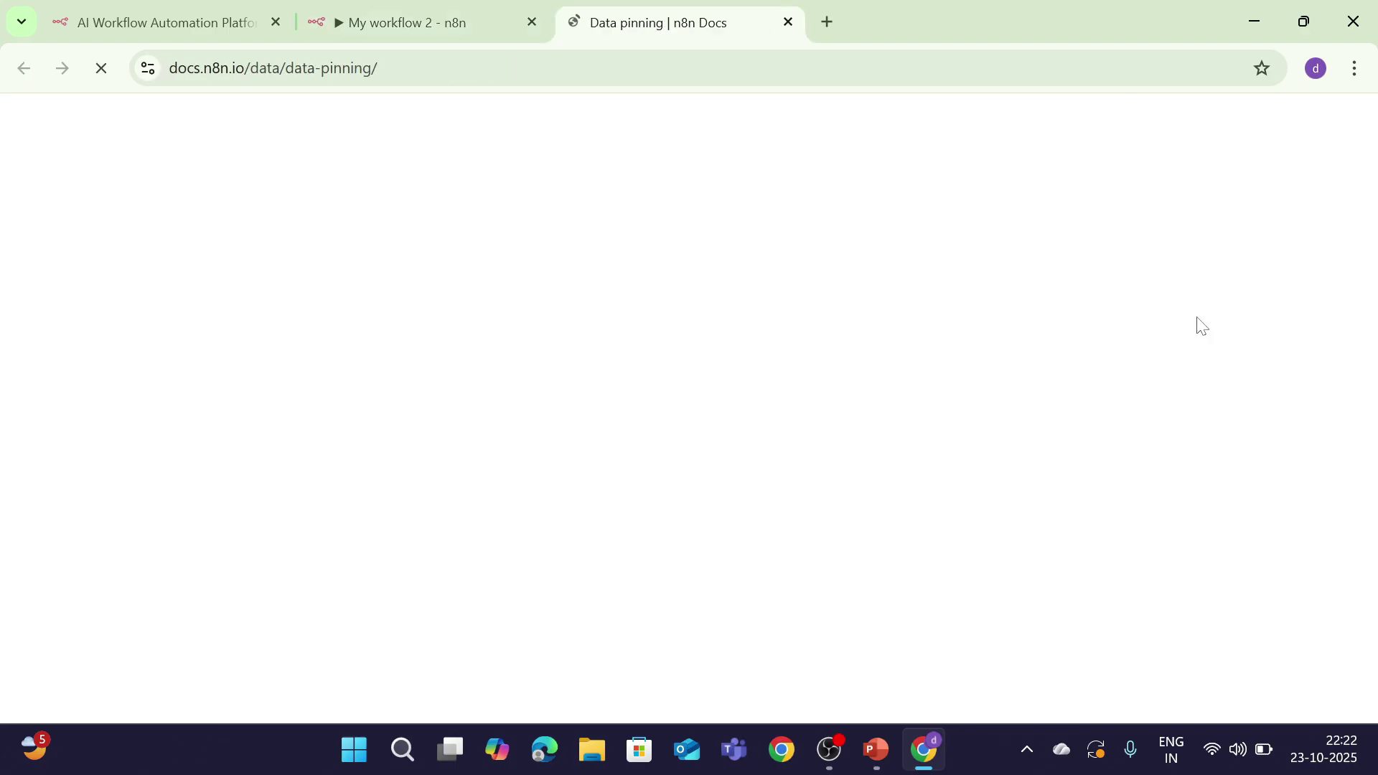
scroll(607, 446, down, 4)
scroll(415, 418, down, 5)
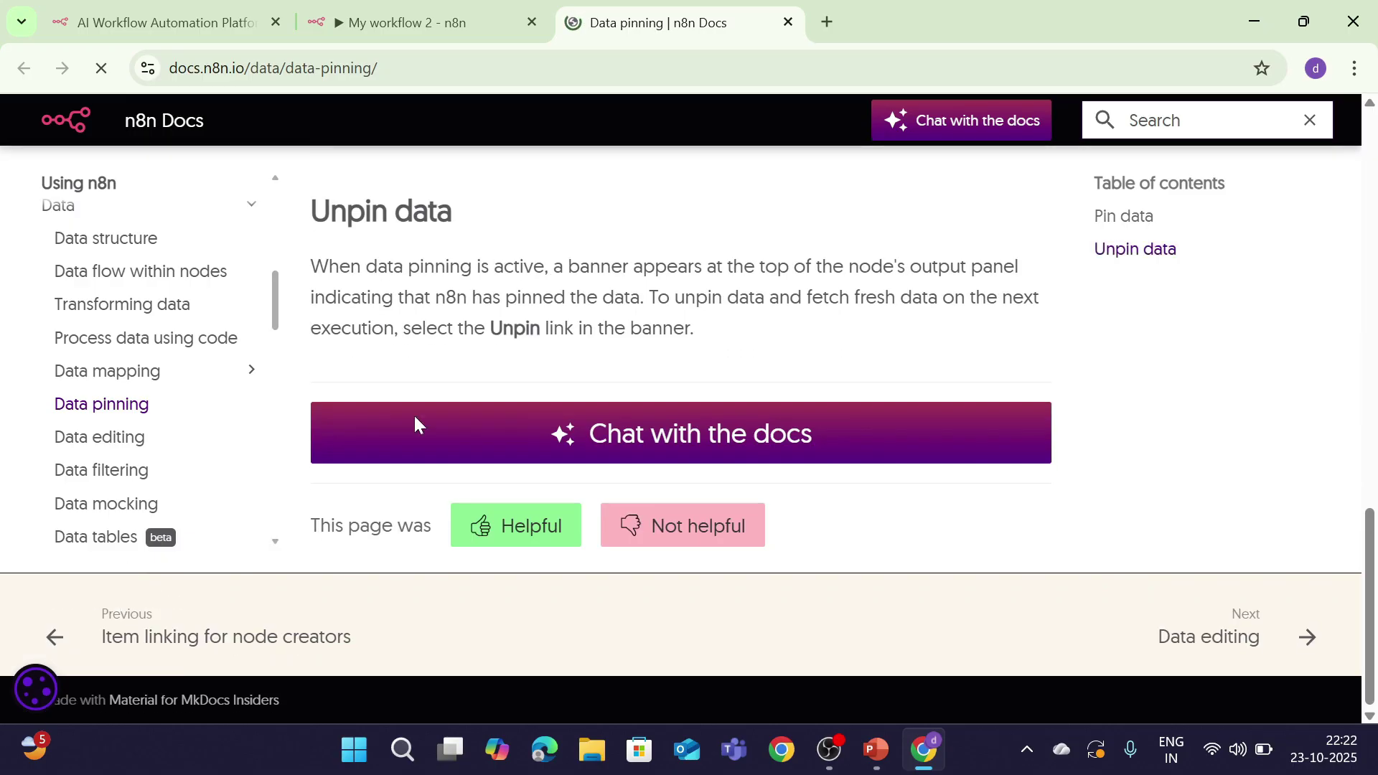
scroll(416, 425, up, 5)
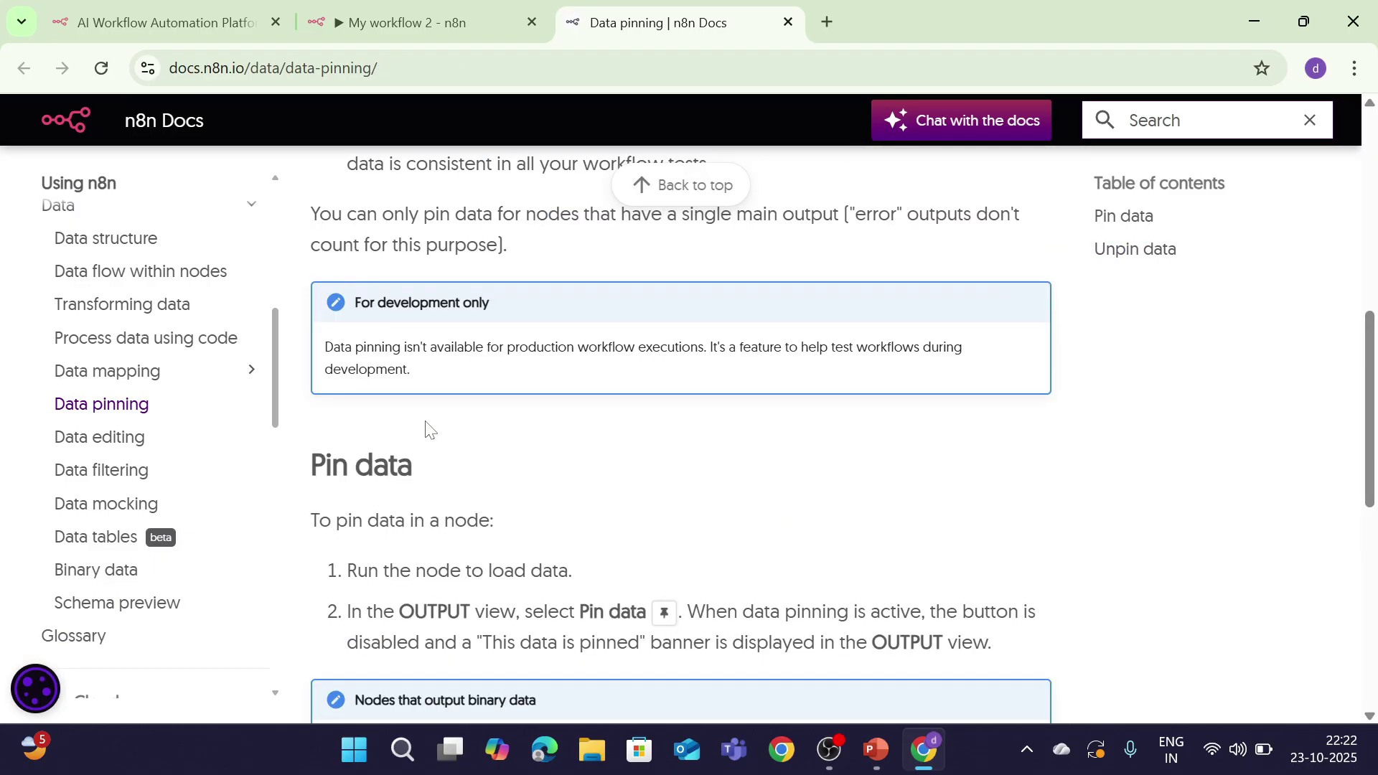
drag(1371, 428, 1374, 592)
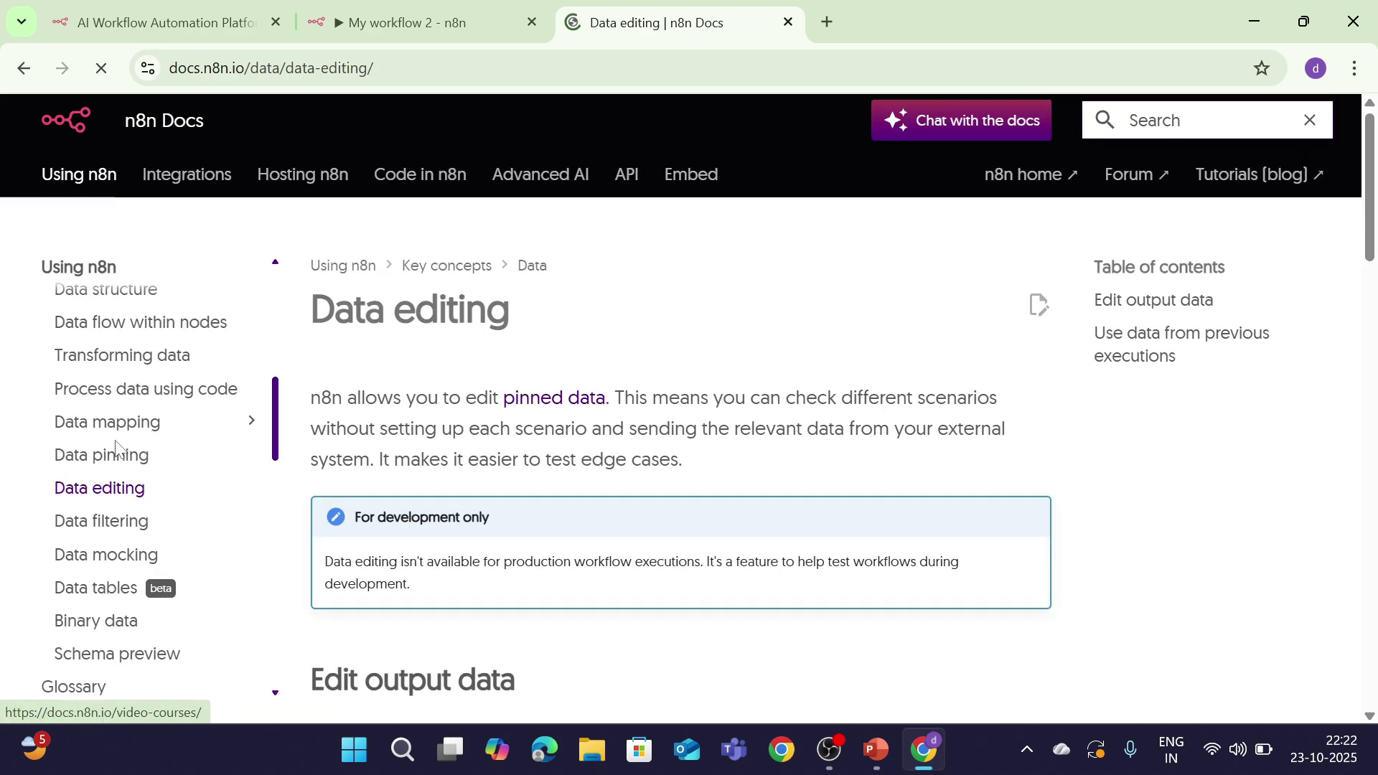
scroll(682, 431, down, 10)
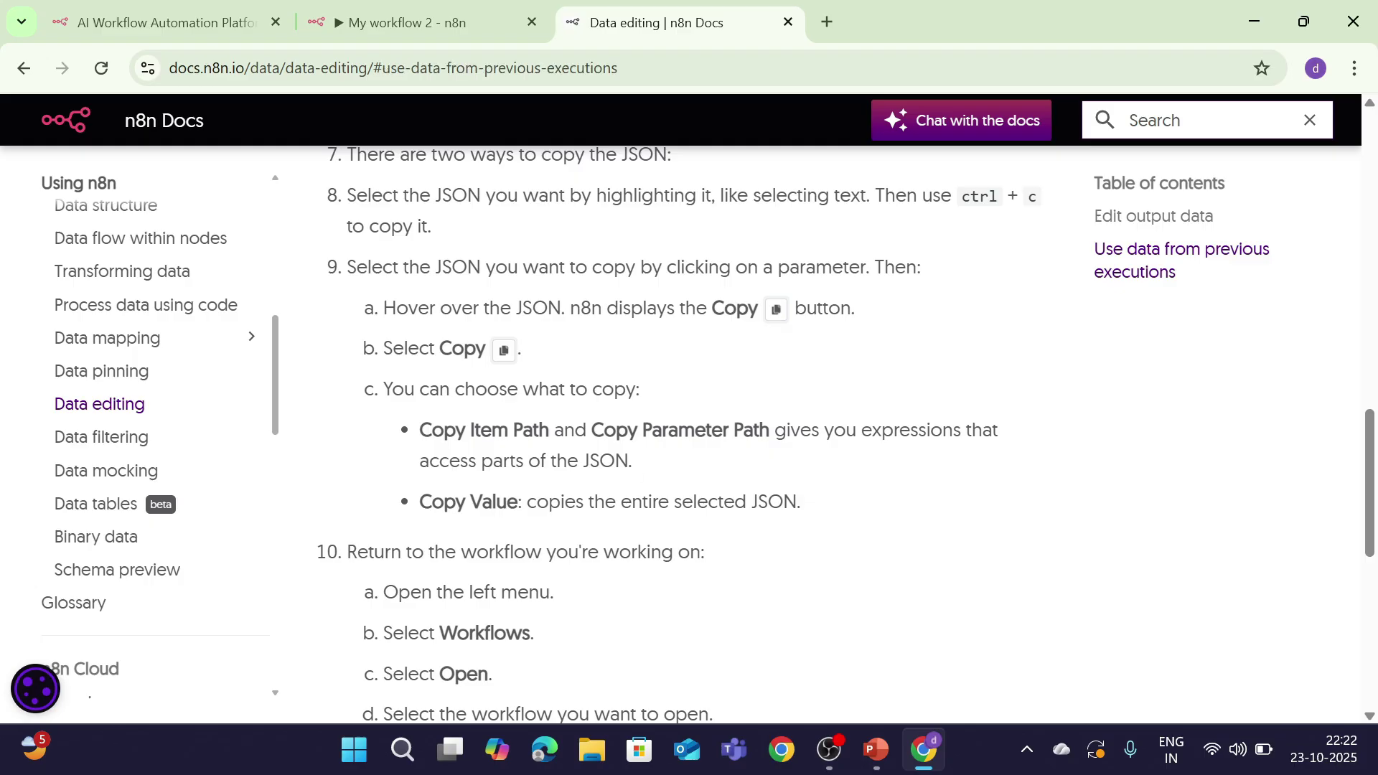
scroll(466, 402, up, 10)
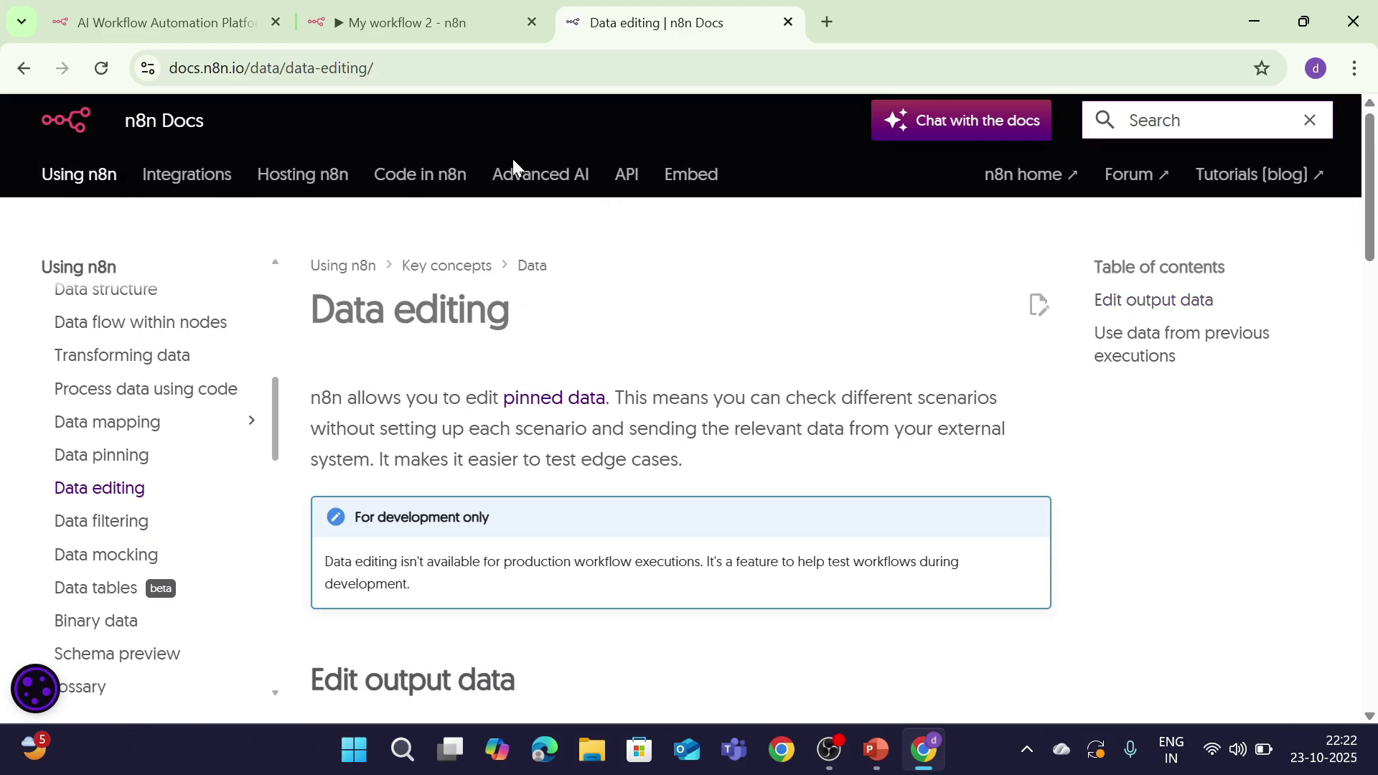
click(470, 9)
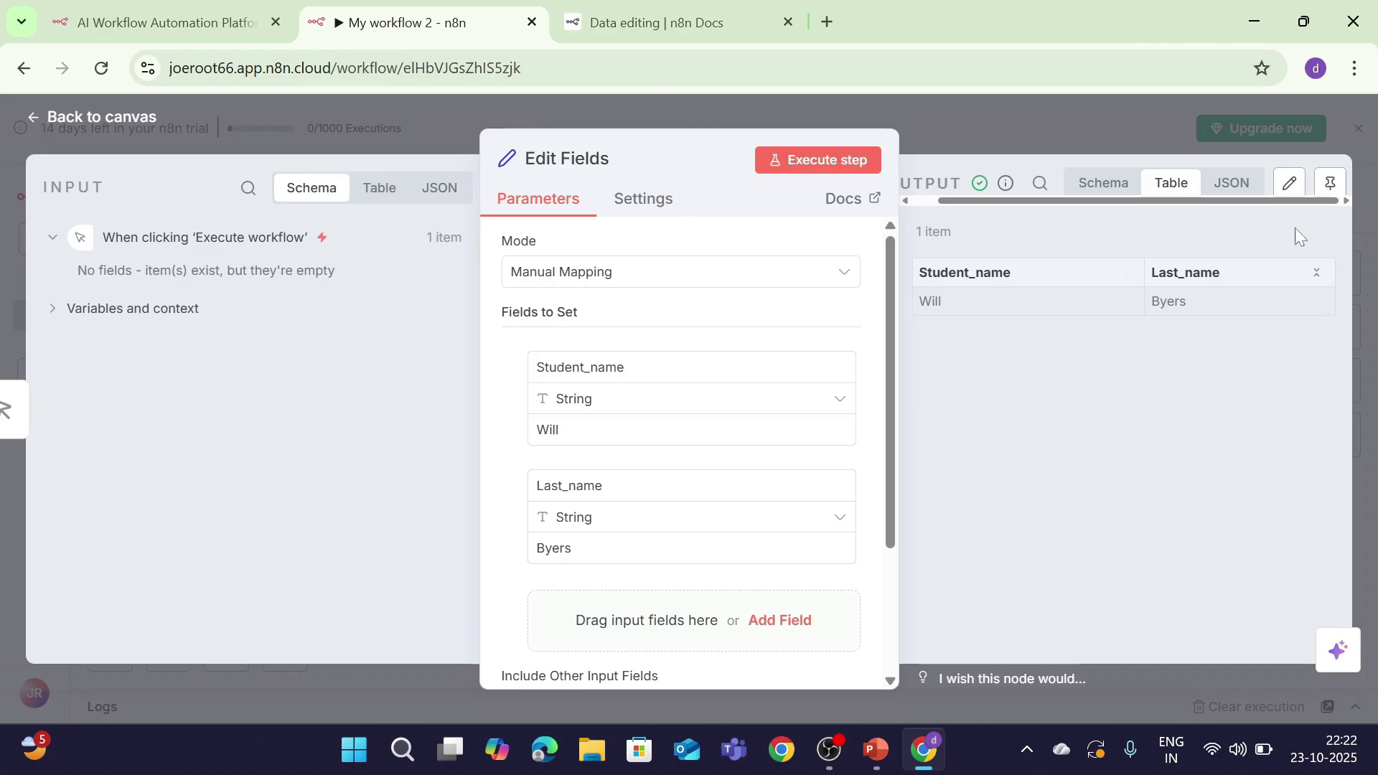
Step: Pin the Edit Fields node's output data
click(1338, 188)
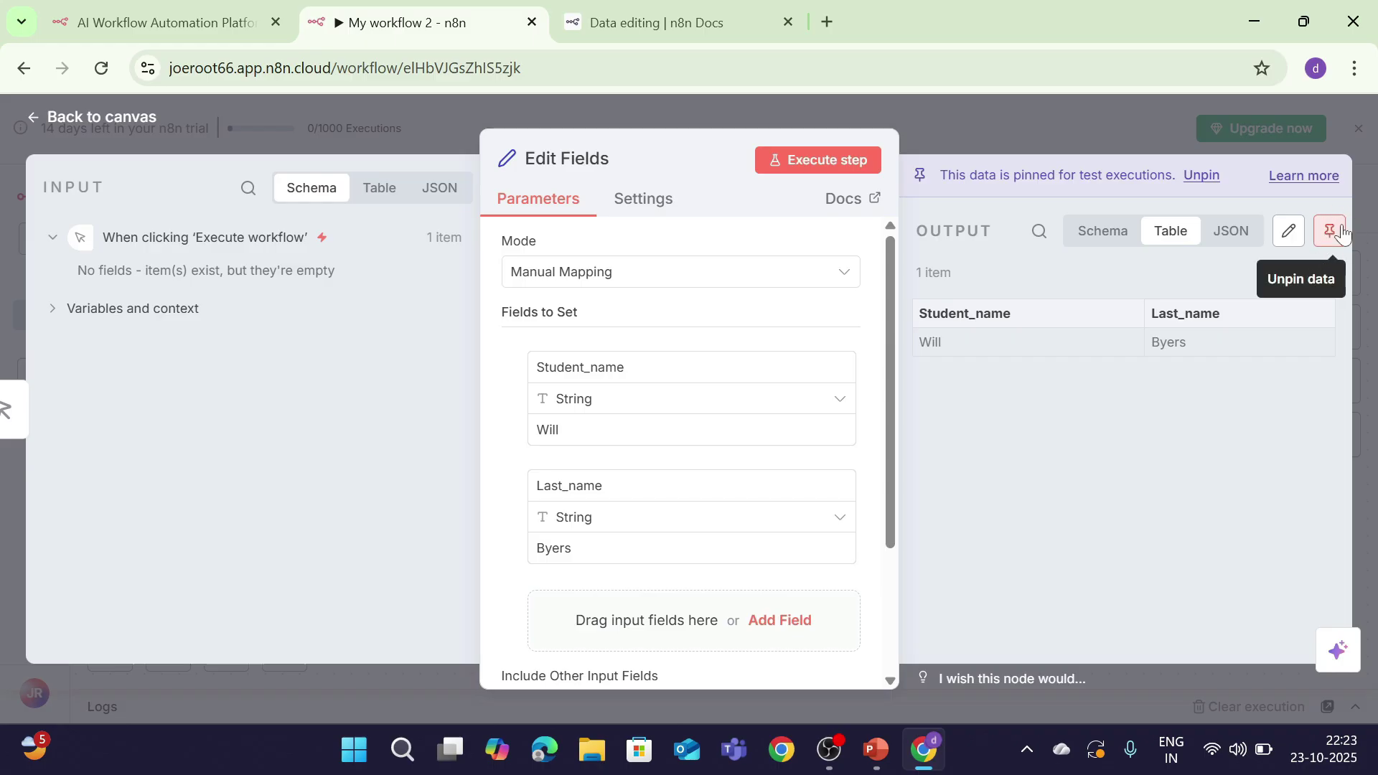
click(1332, 232)
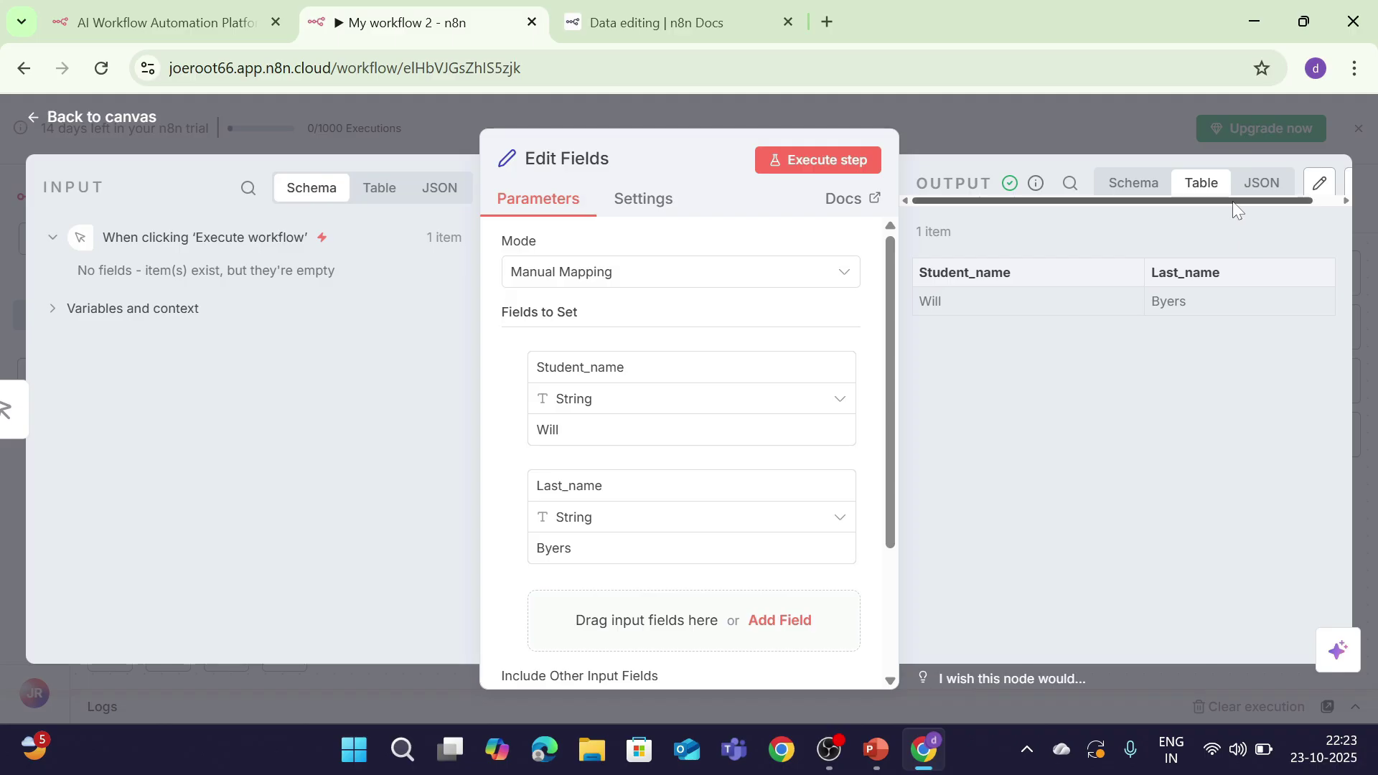
click(1329, 181)
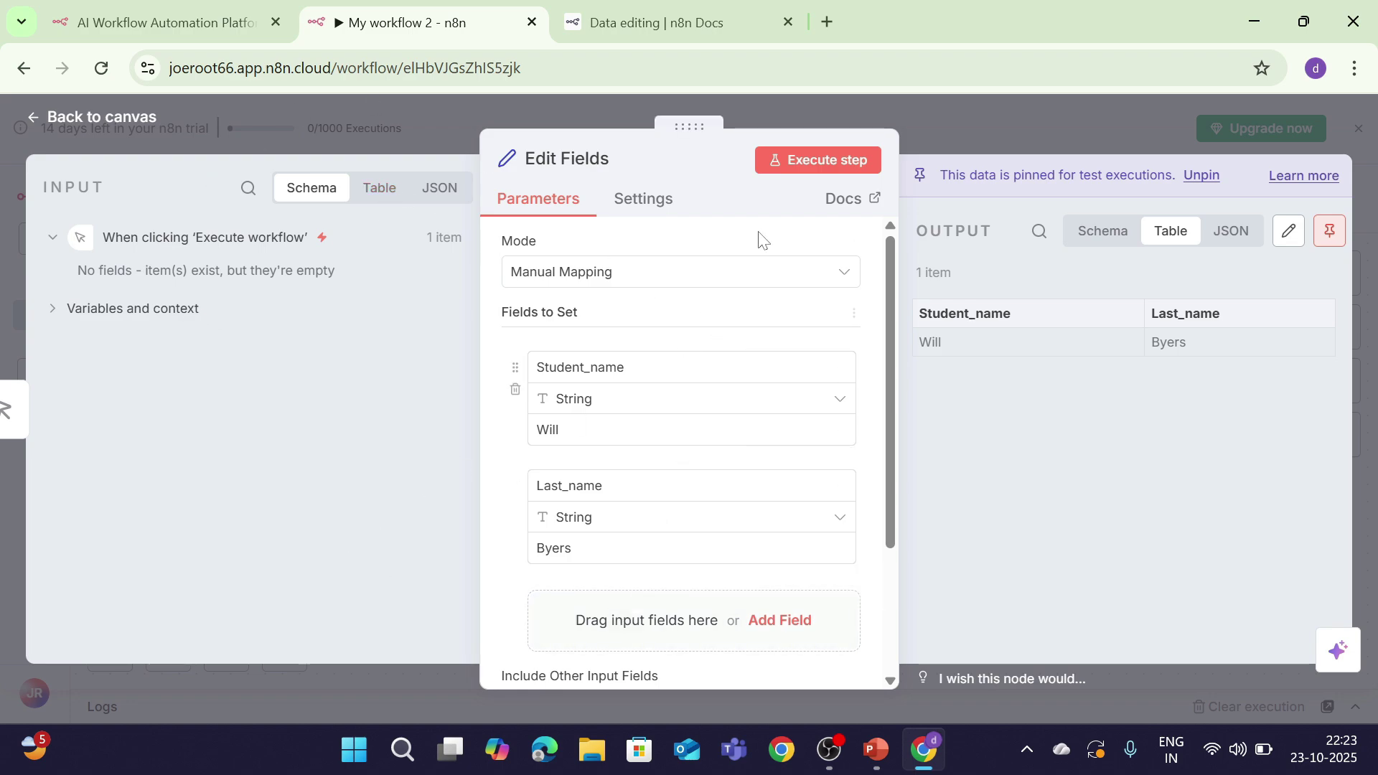
Step: Add an empty third field, change Student_name to Jonathan, and run the node again
click(786, 619)
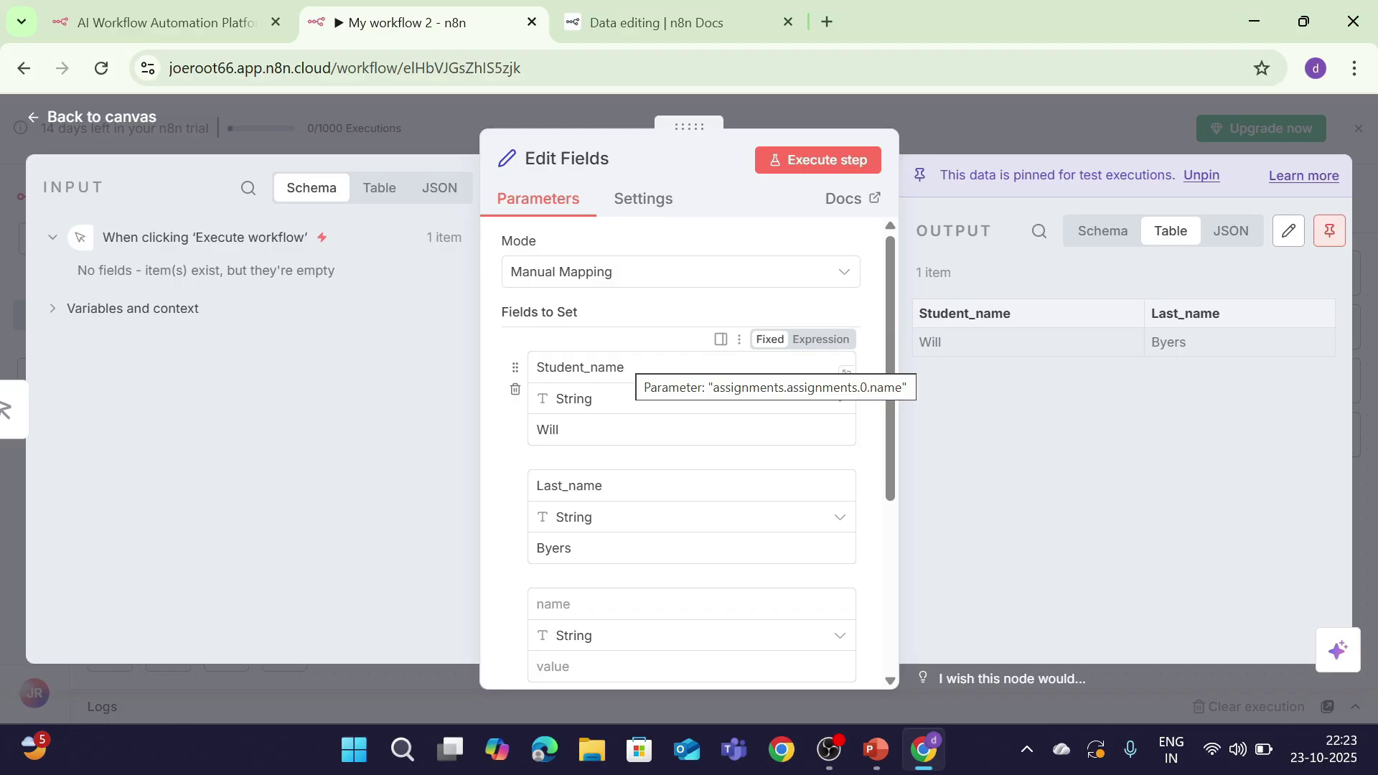
click(709, 425)
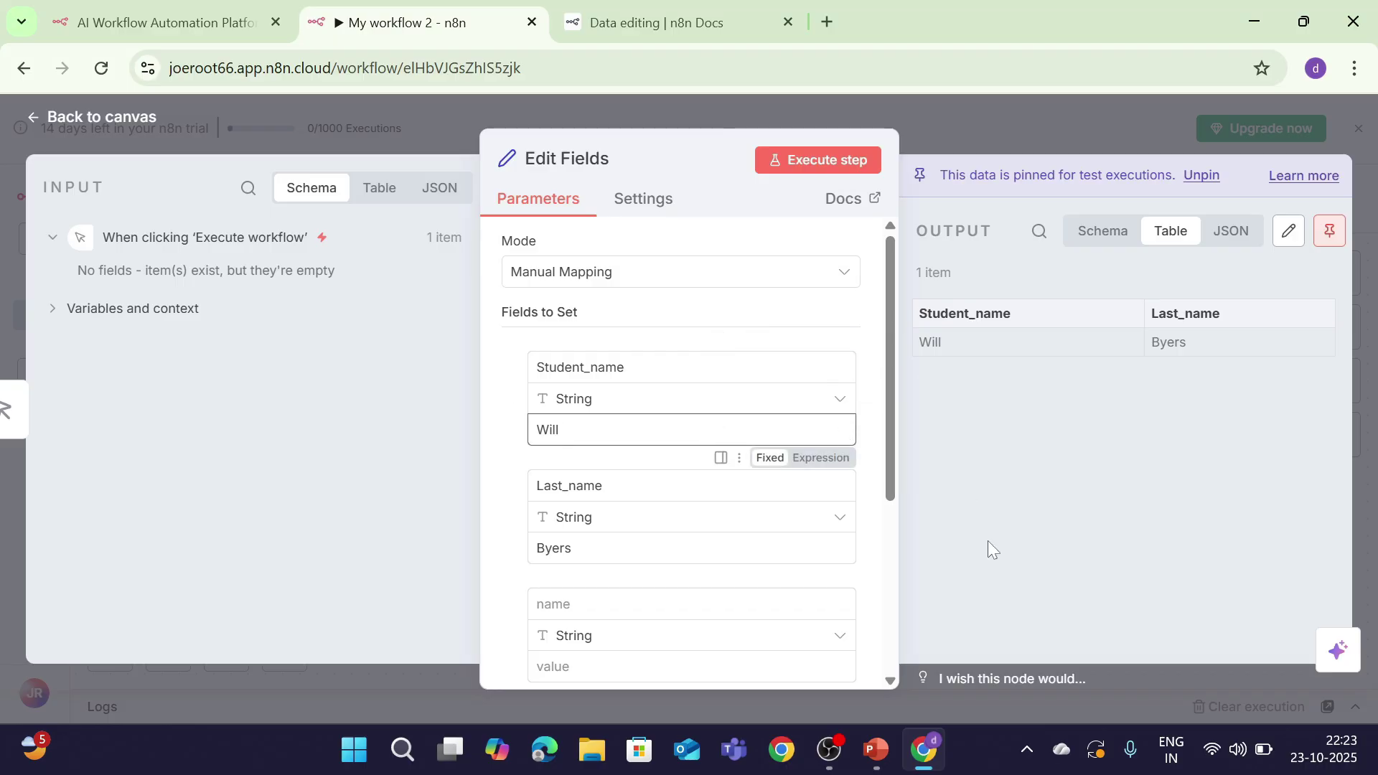
key(BackSpace)
key(BackSpace)
key(BackSpace)
text(Jonathan)
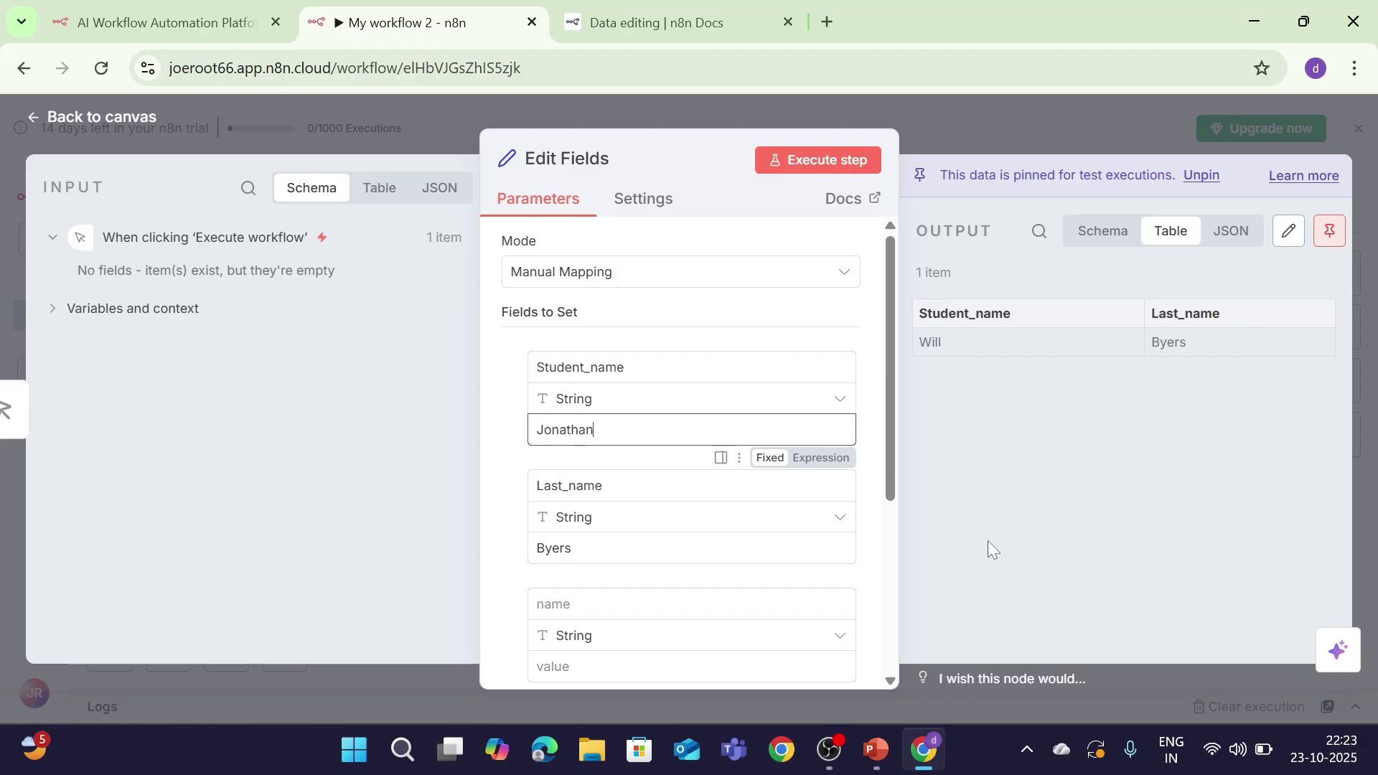
click(783, 158)
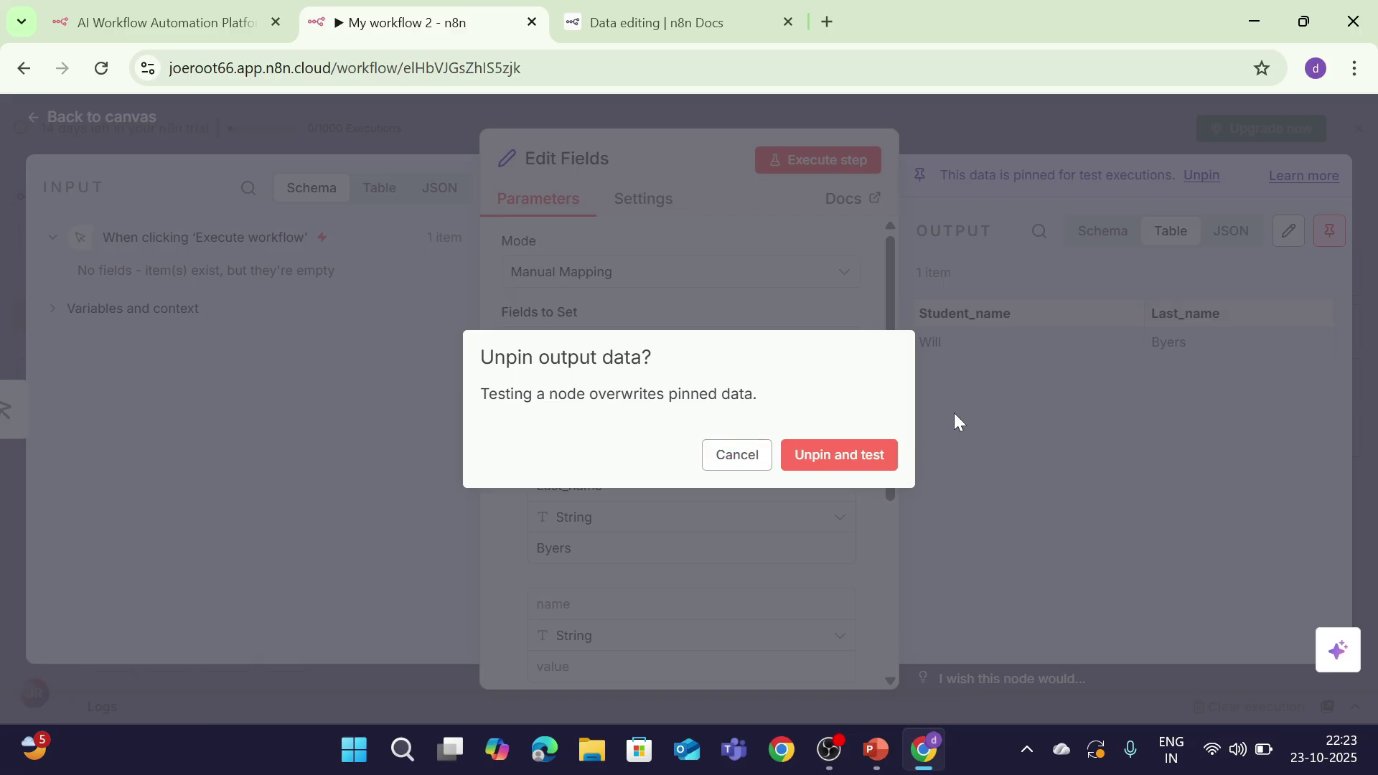
Step: Confirm unpinning the output and rerun Edit Fields with Student_name Jonathan
click(801, 461)
click(798, 466)
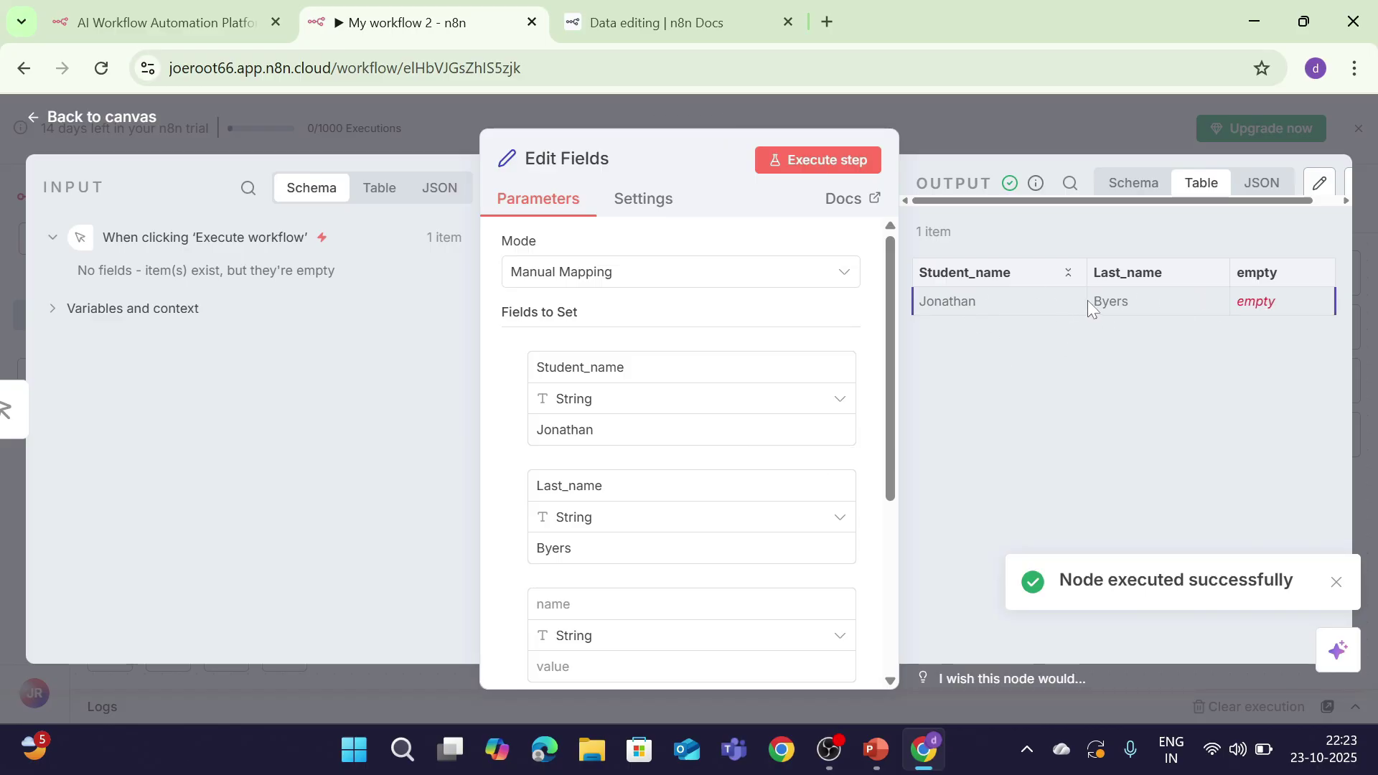
click(1336, 583)
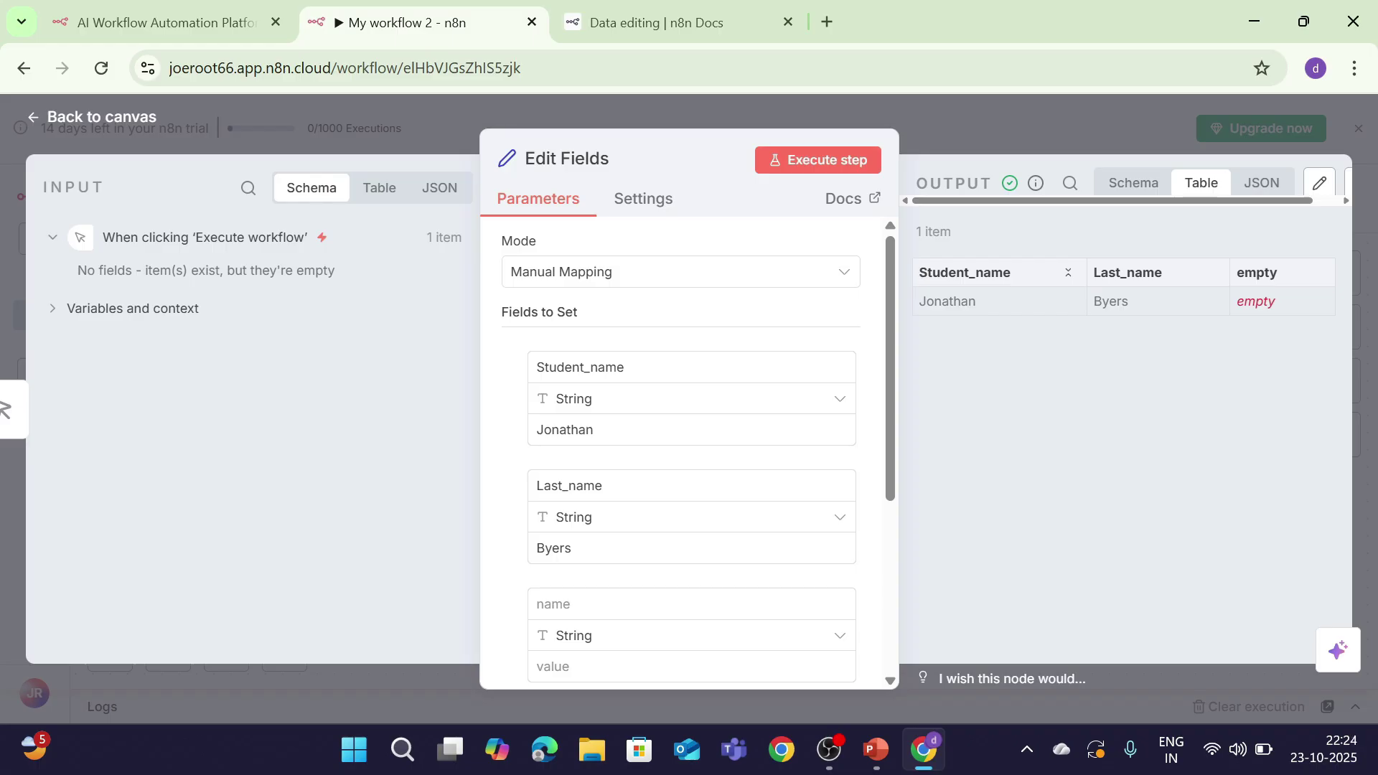
drag(926, 273, 1056, 288)
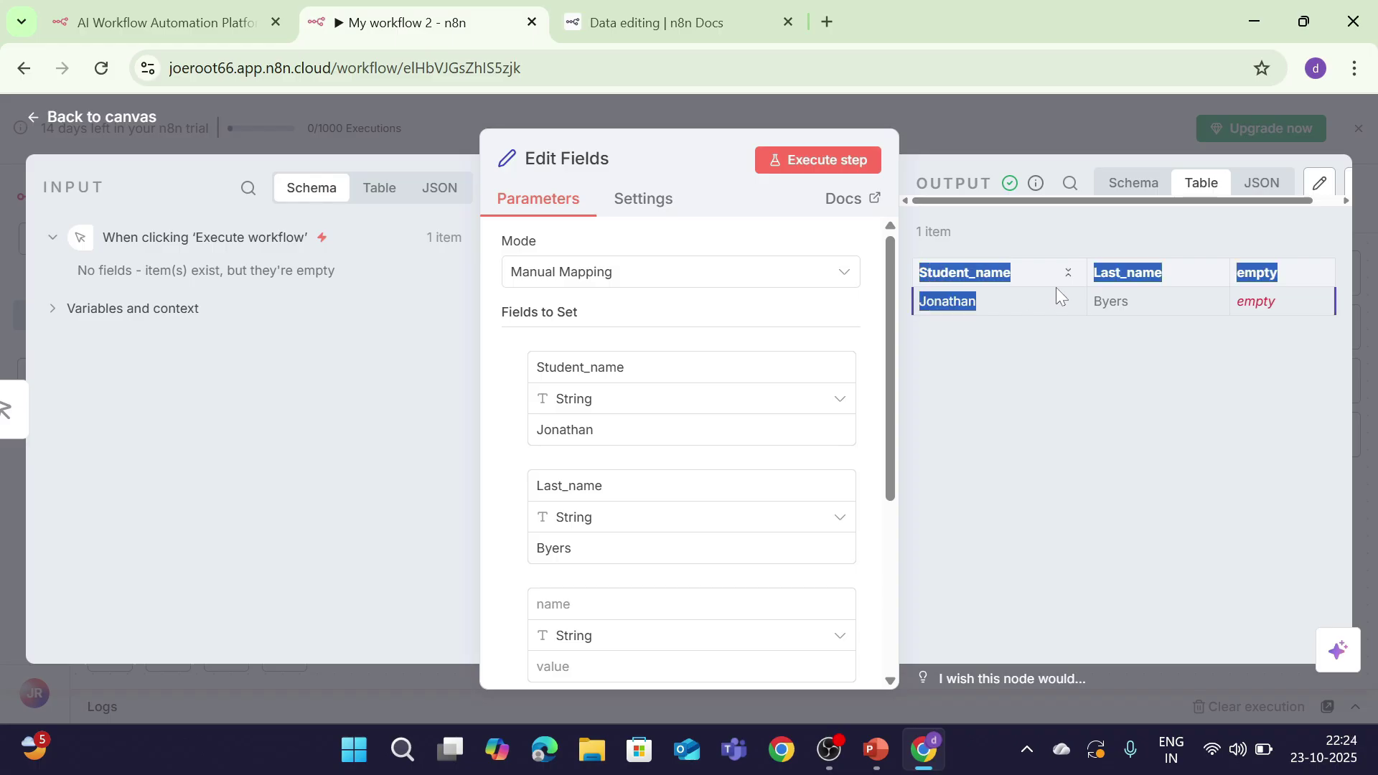
click(1027, 312)
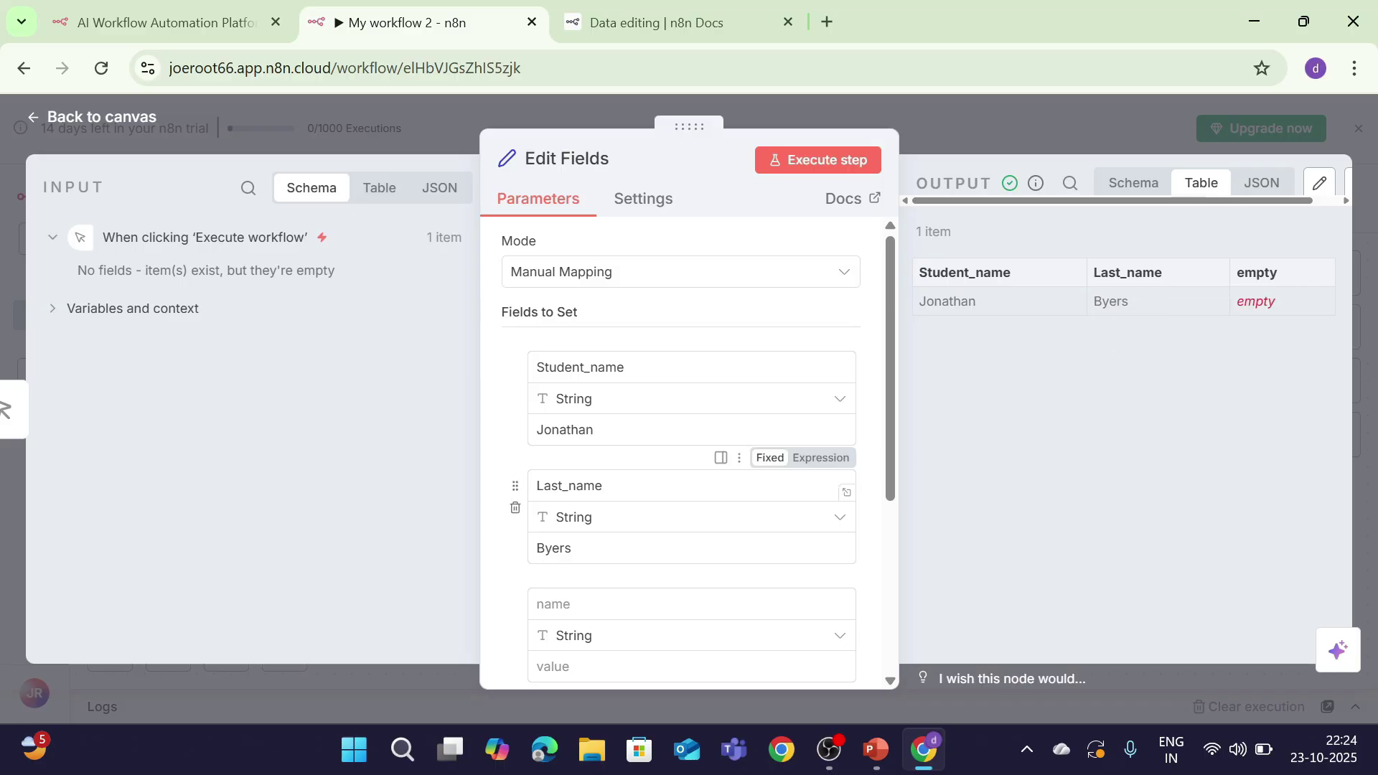
Step: Delete the empty third field and rerun the Edit Fields node
scroll(689, 431, down, 5)
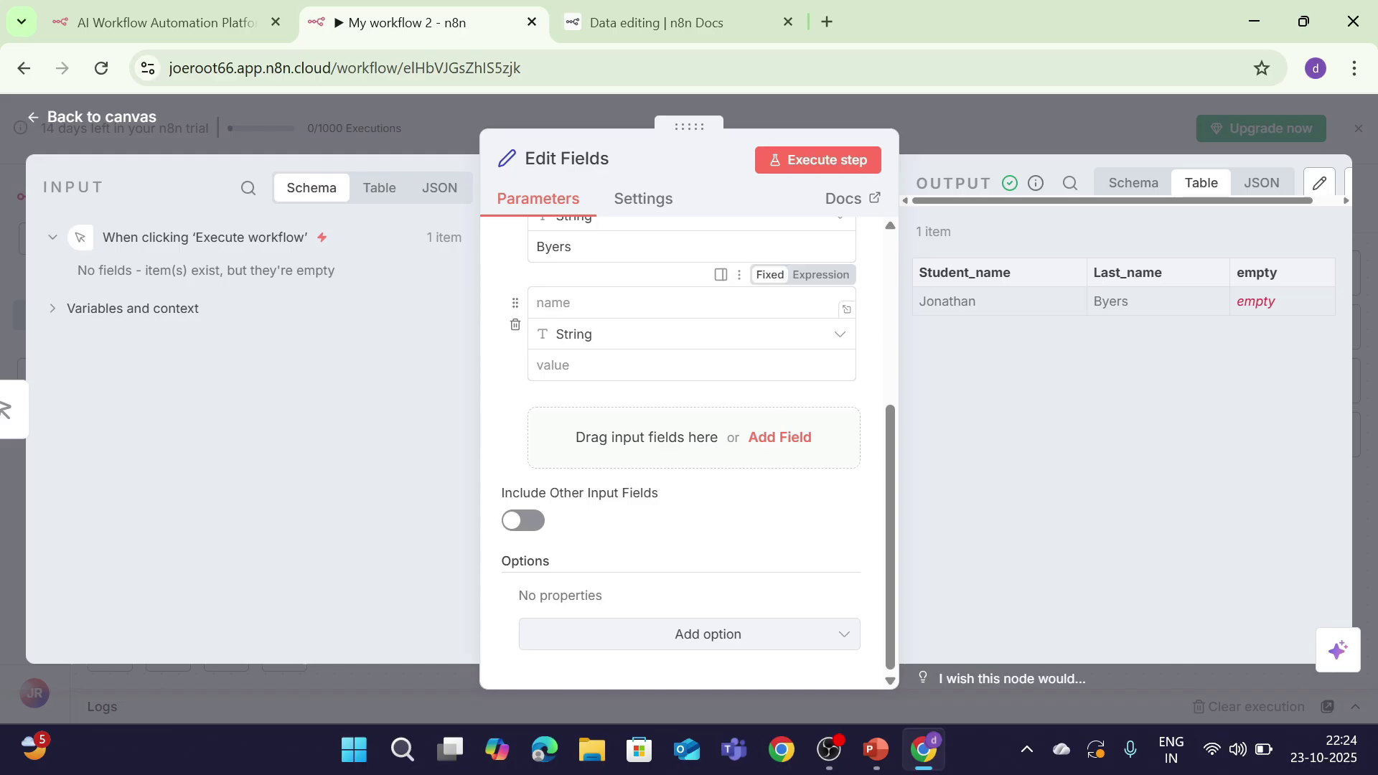
click(515, 324)
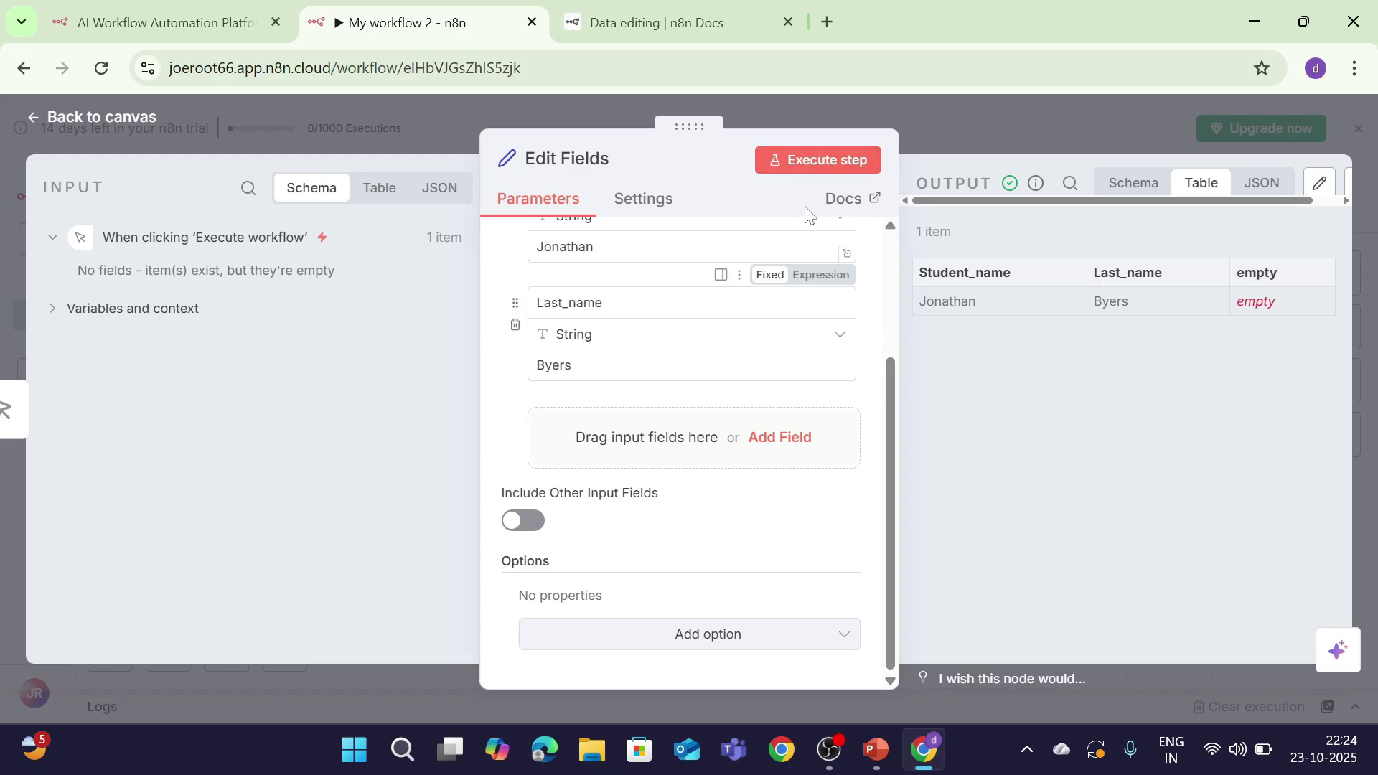
click(830, 160)
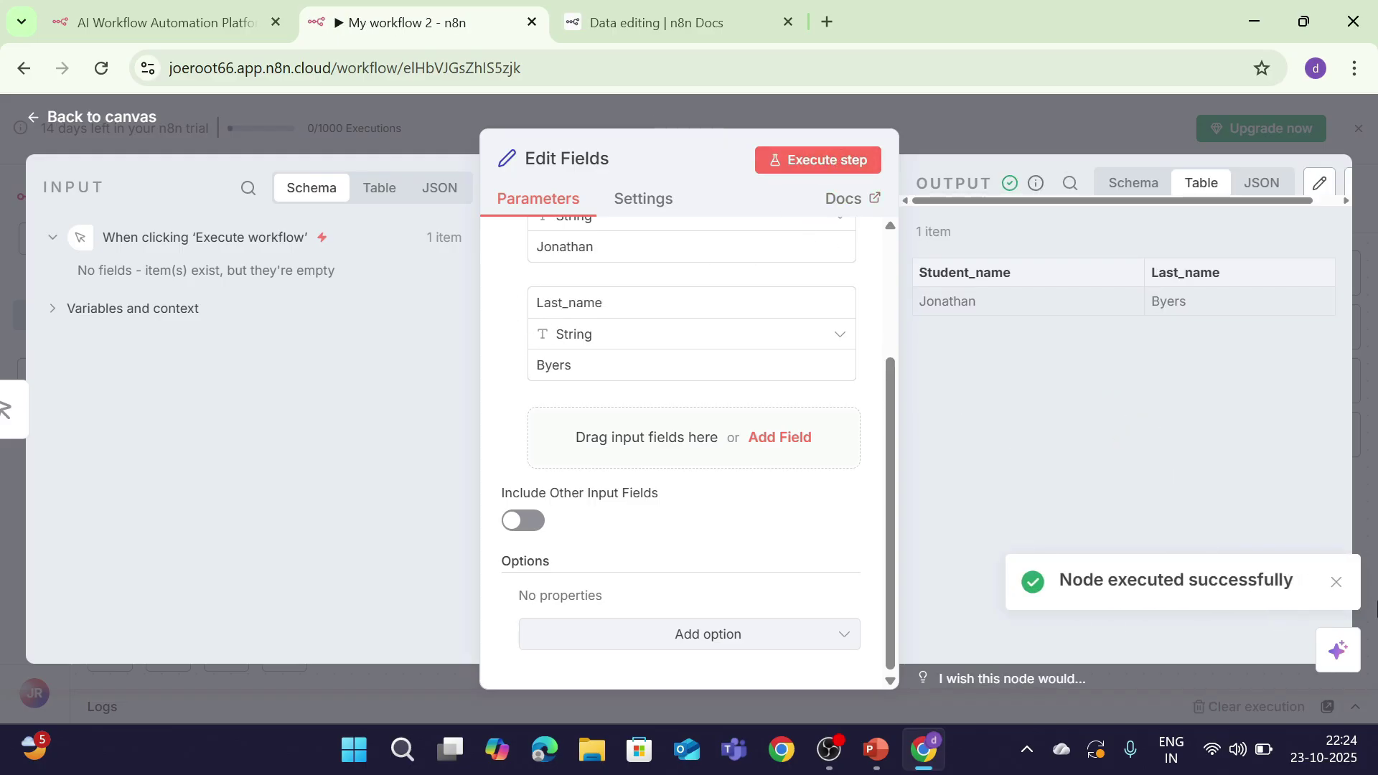
click(1342, 589)
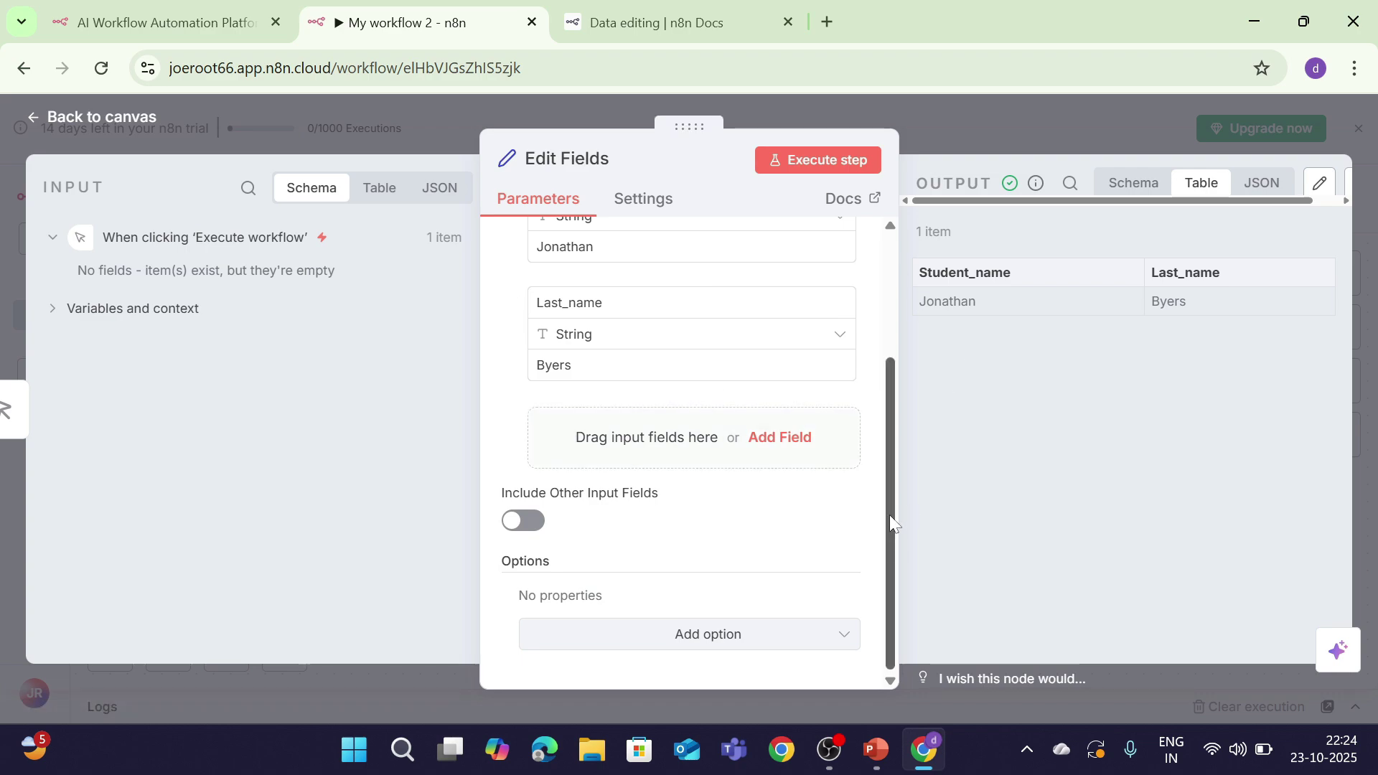
scroll(889, 515, up, 1)
scroll(916, 489, down, 1)
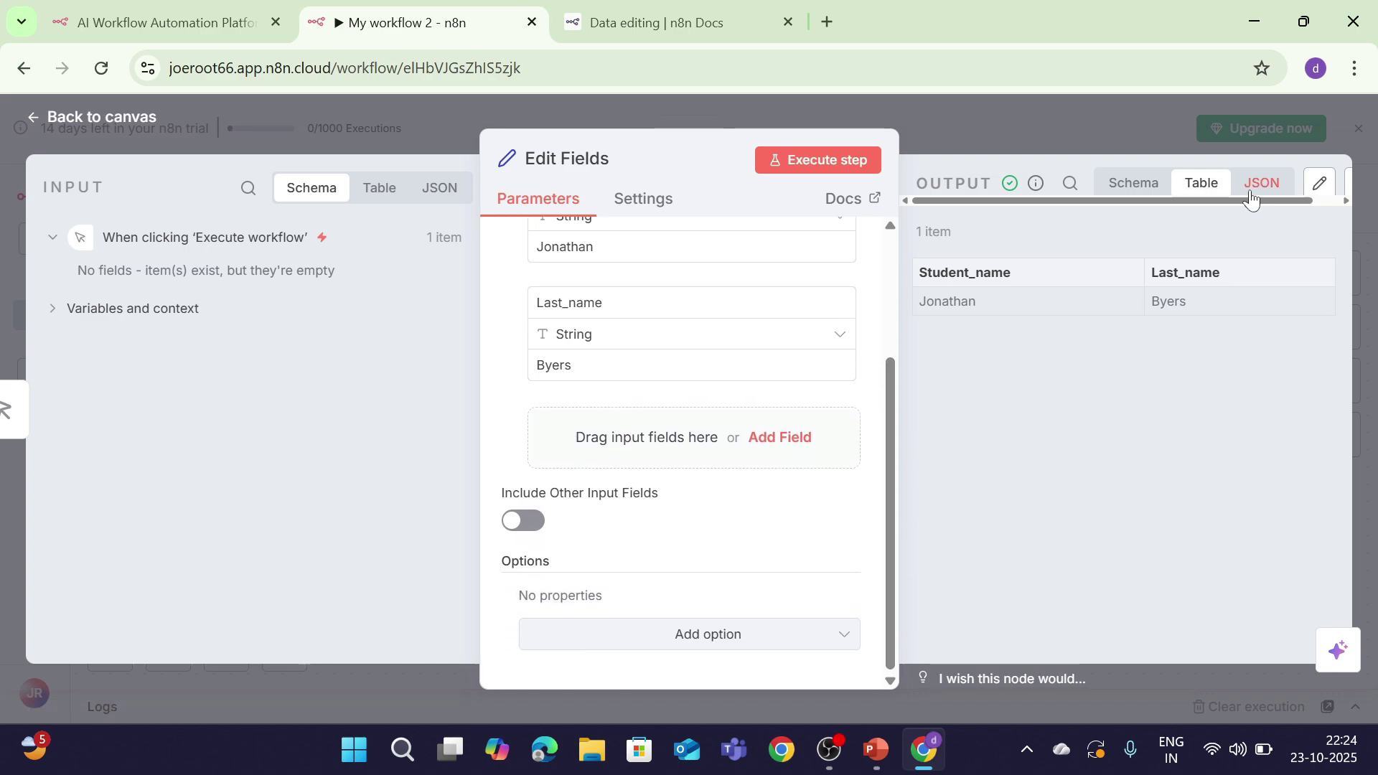
drag(1259, 200, 1312, 213)
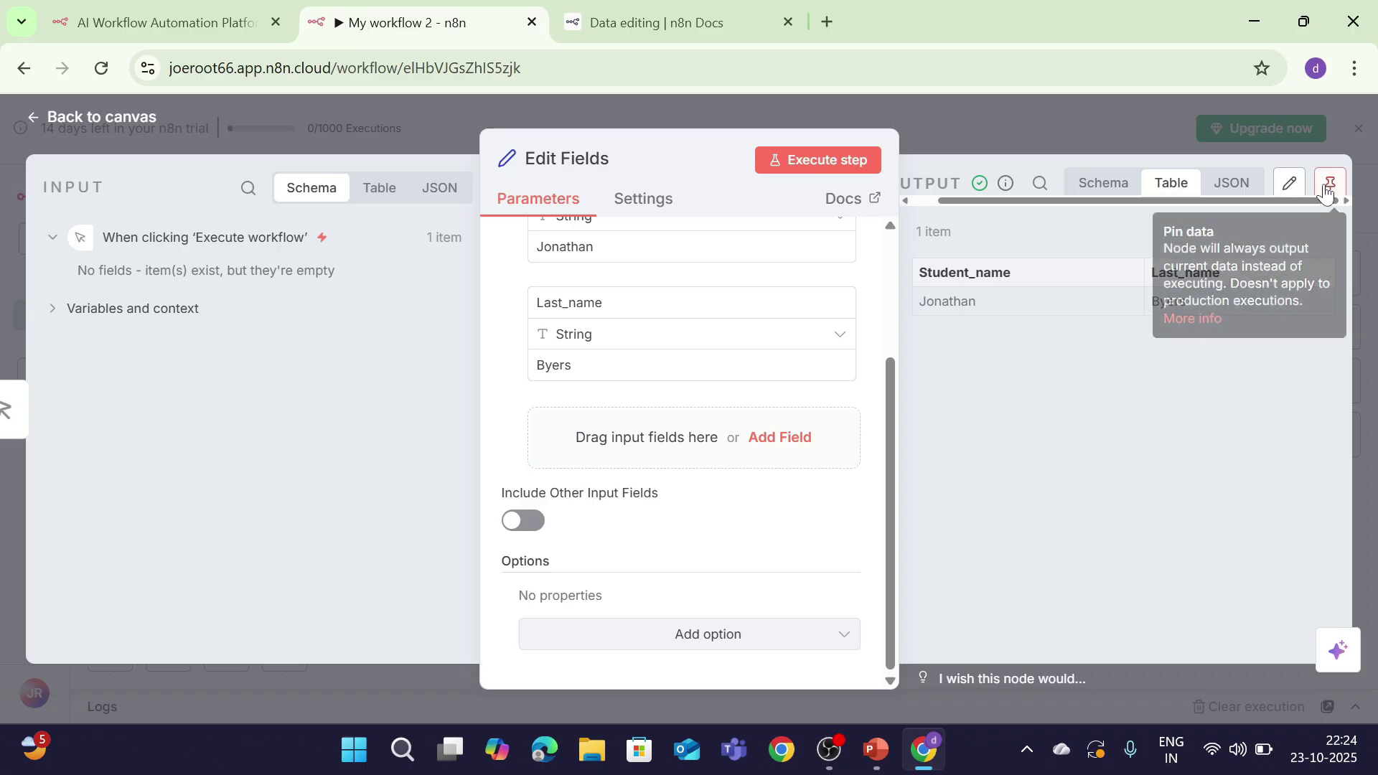
Step: Pin then unpin the output, change Student_name to Joyce, and rerun the node
click(1327, 192)
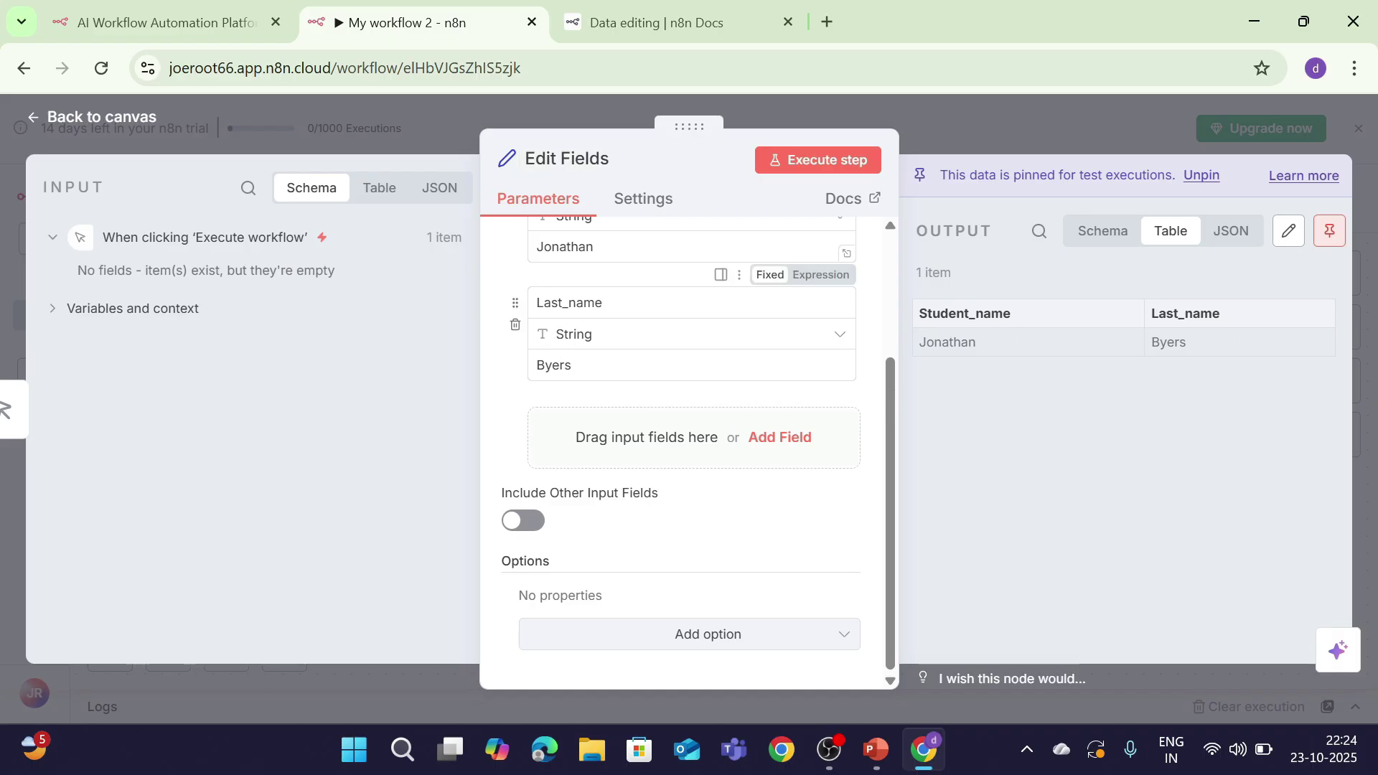
click(1329, 230)
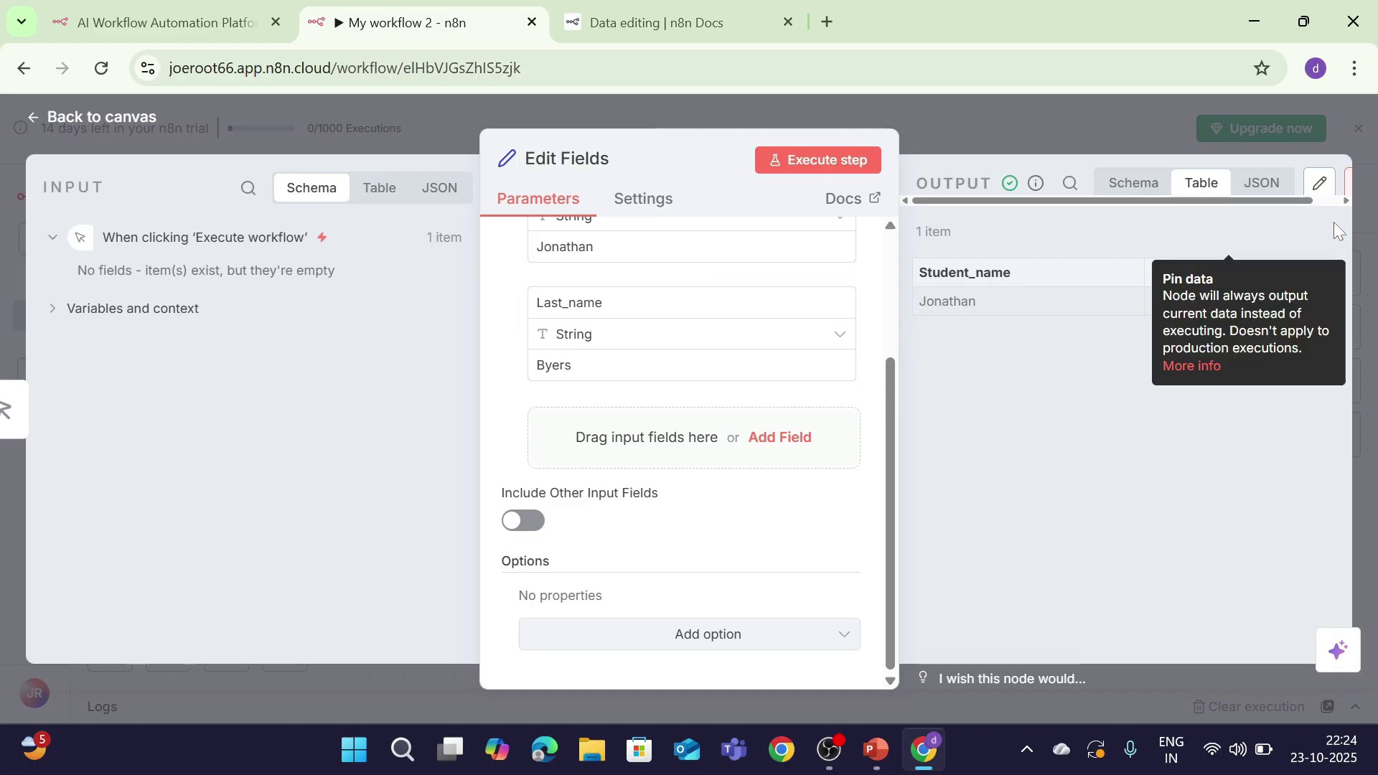
click(844, 247)
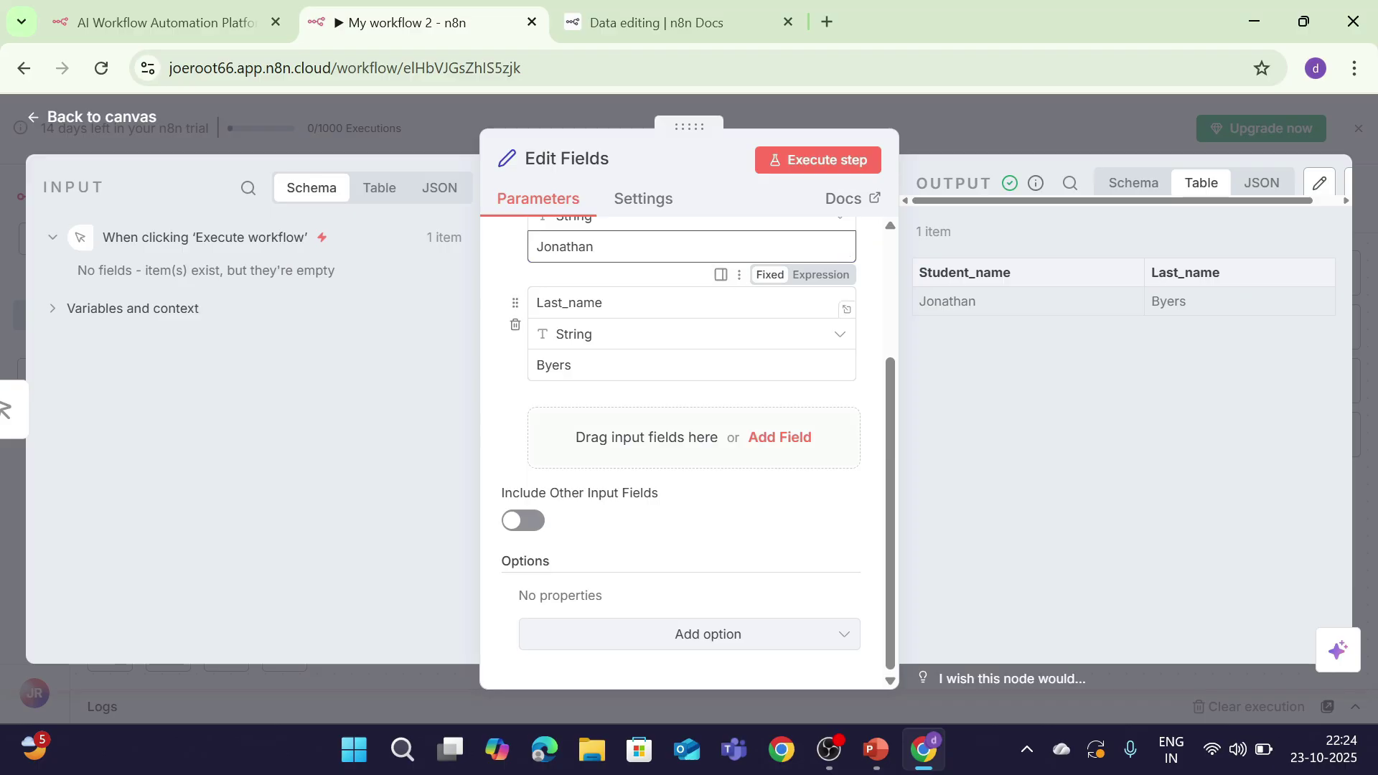
key(BackSpace)
key(BackSpace)
key(BackSpace)
key(BackSpace)
key(BackSpace)
text(Joyce)
click(803, 162)
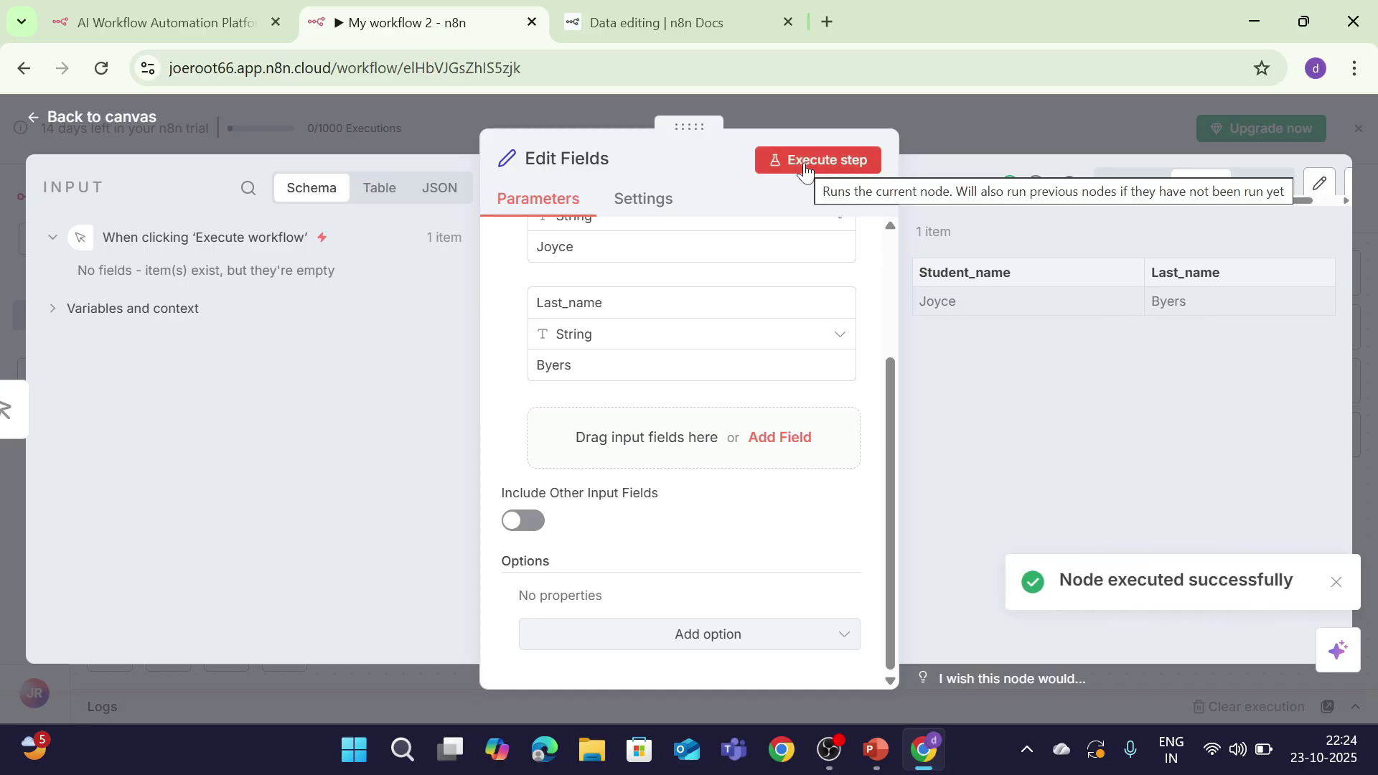
Step: Read the Data editing docs page, then close the node details back to the canvas
click(722, 18)
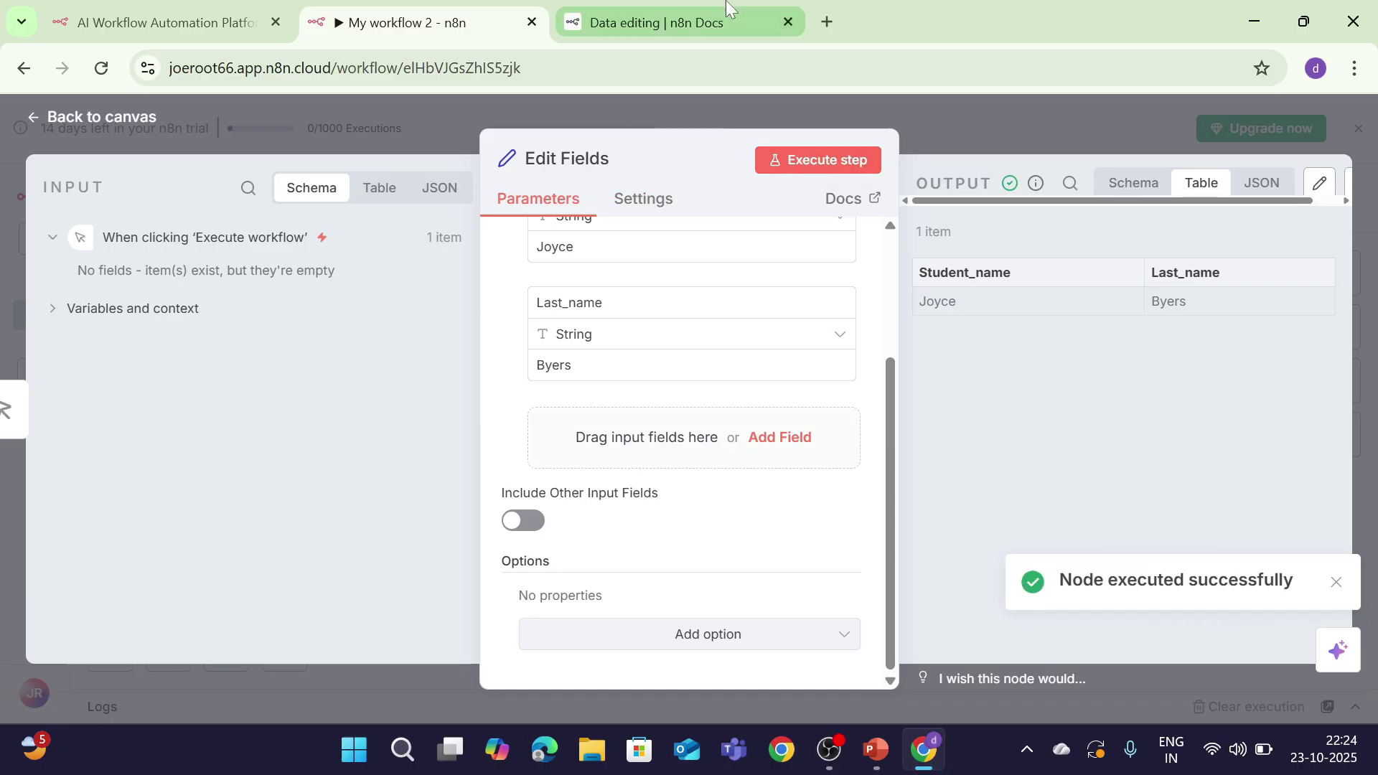
drag(1371, 267, 1375, 346)
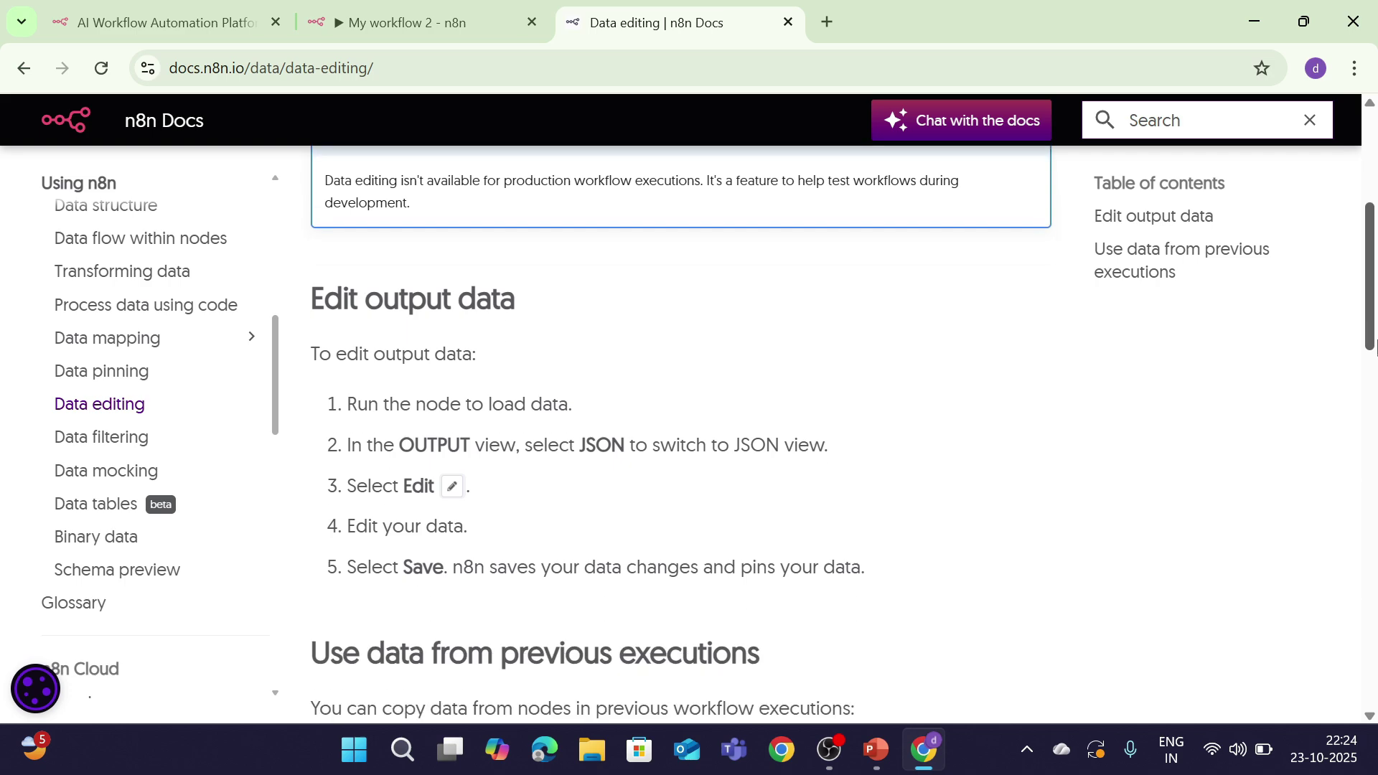
drag(1374, 347, 1374, 392)
click(391, 21)
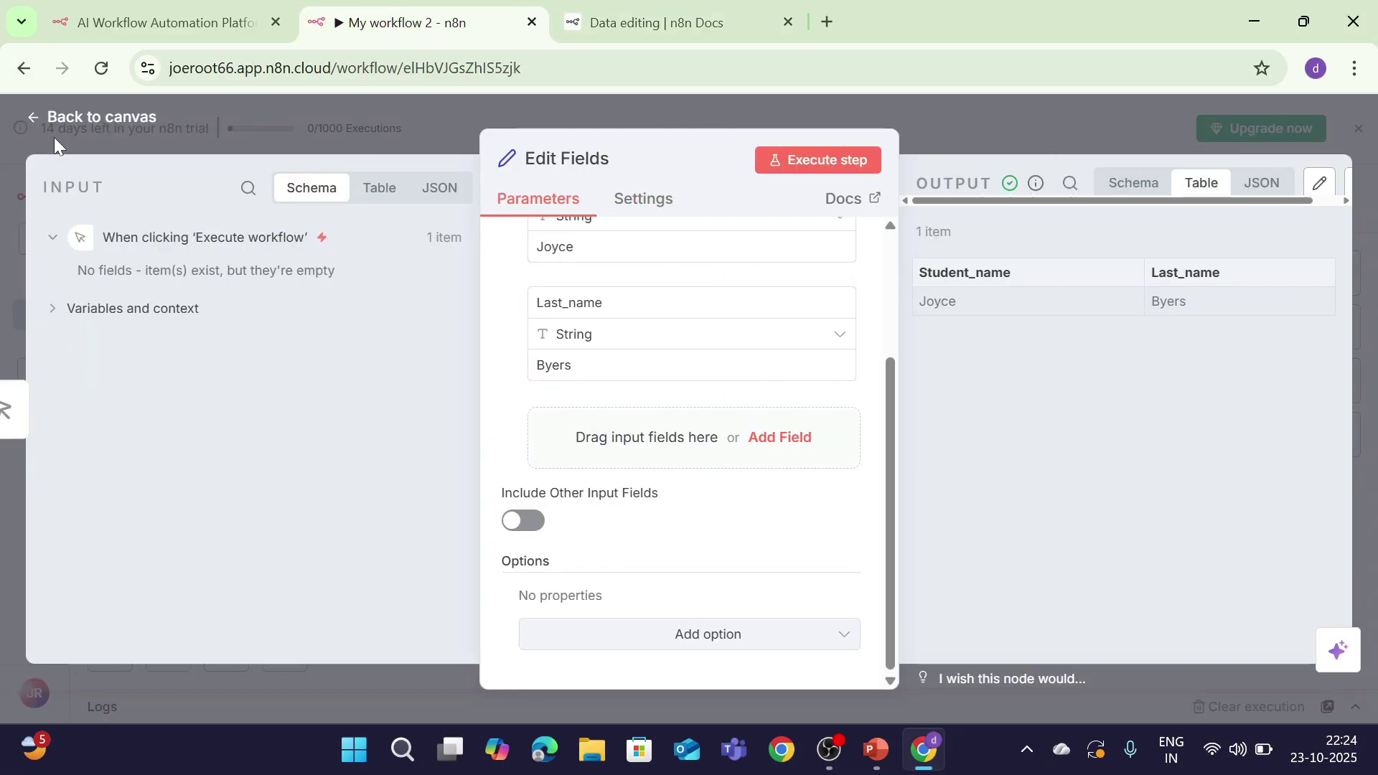
click(59, 117)
mouse_move(722, 463)
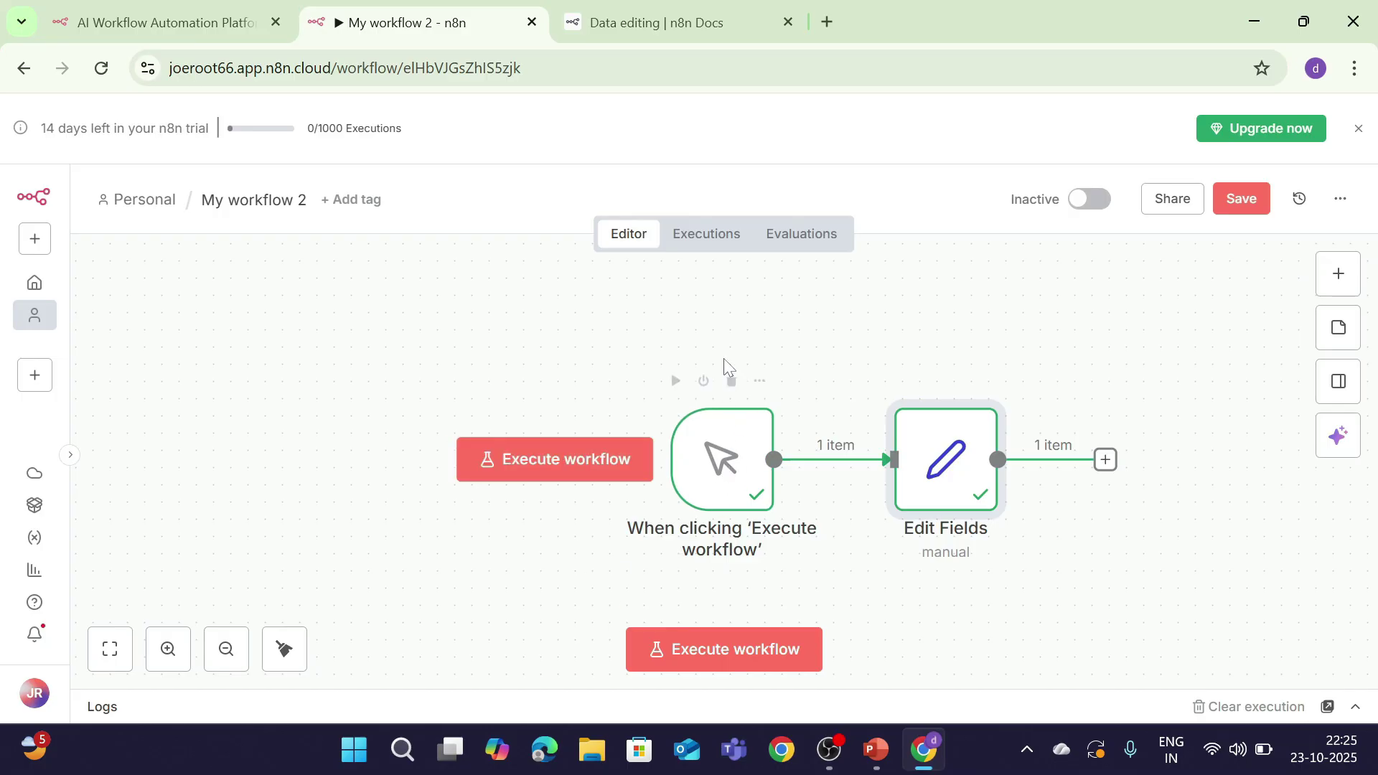
Step: Read the Data editing page's 'Use data from previous executions' instructions
click(635, 22)
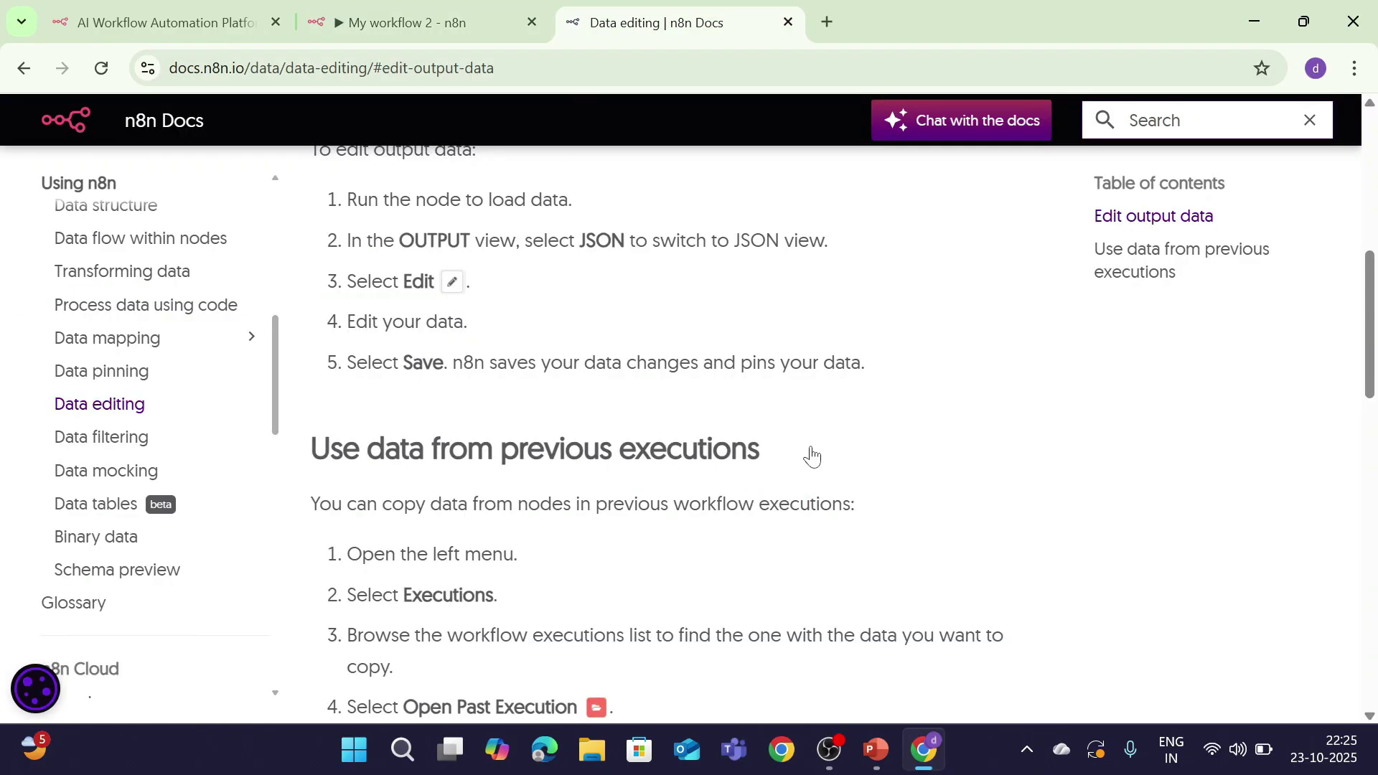
scroll(739, 400, down, 5)
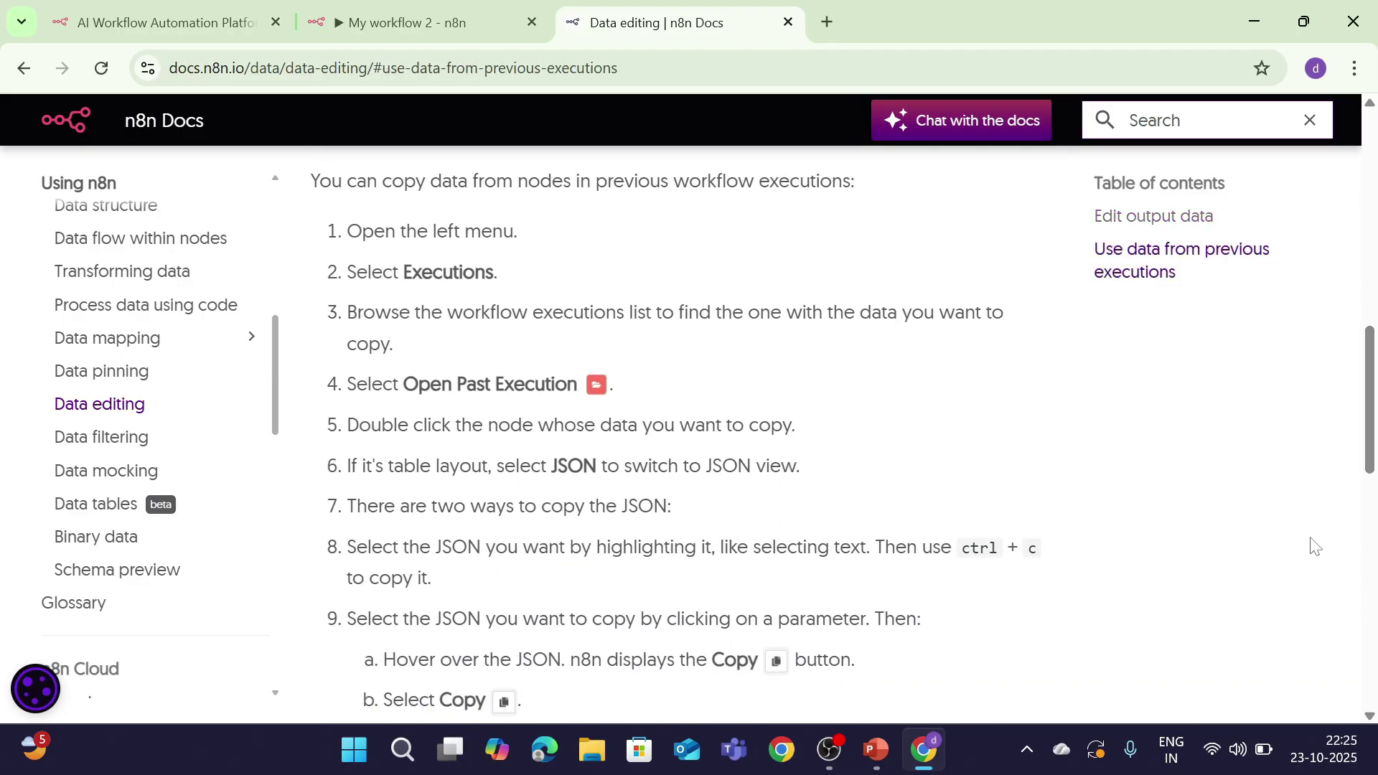
scroll(525, 423, up, 5)
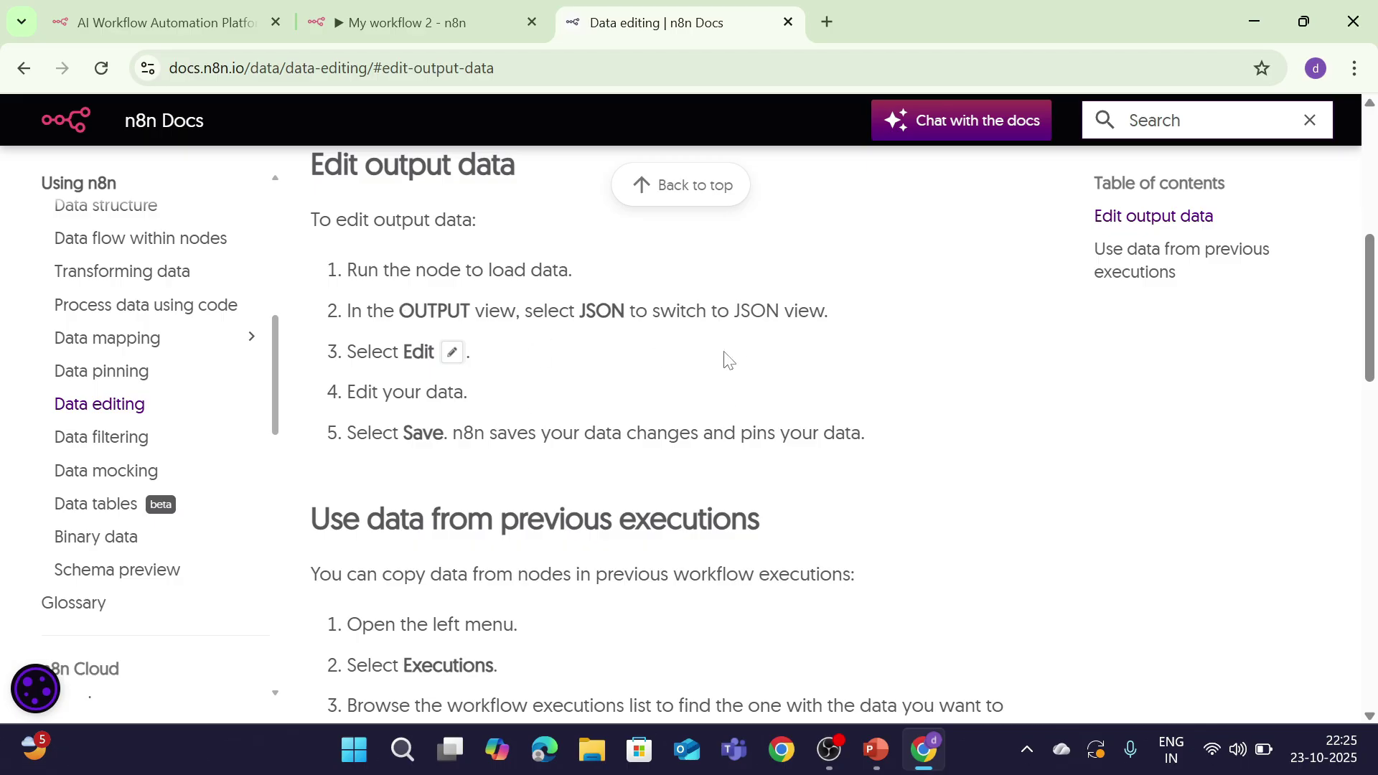
scroll(1371, 376, down, 3)
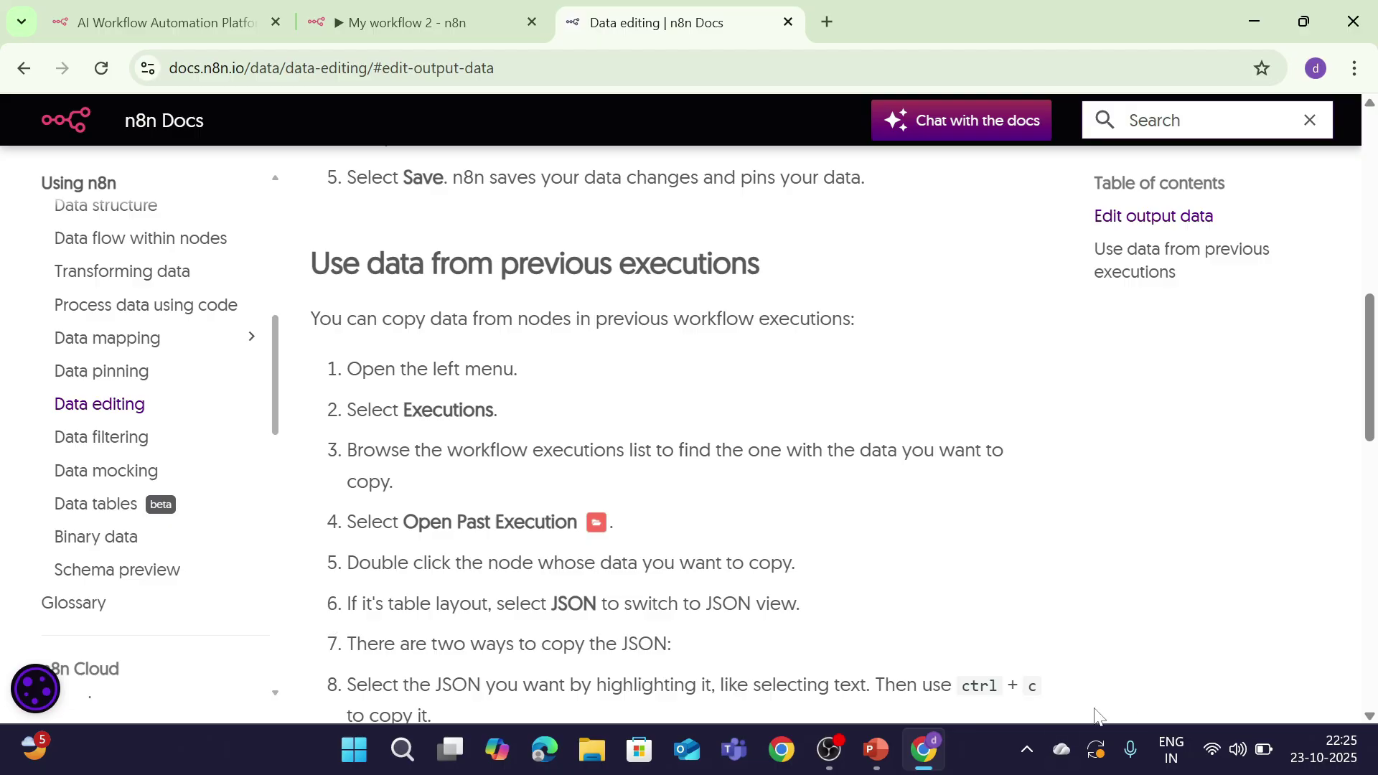
click(418, 13)
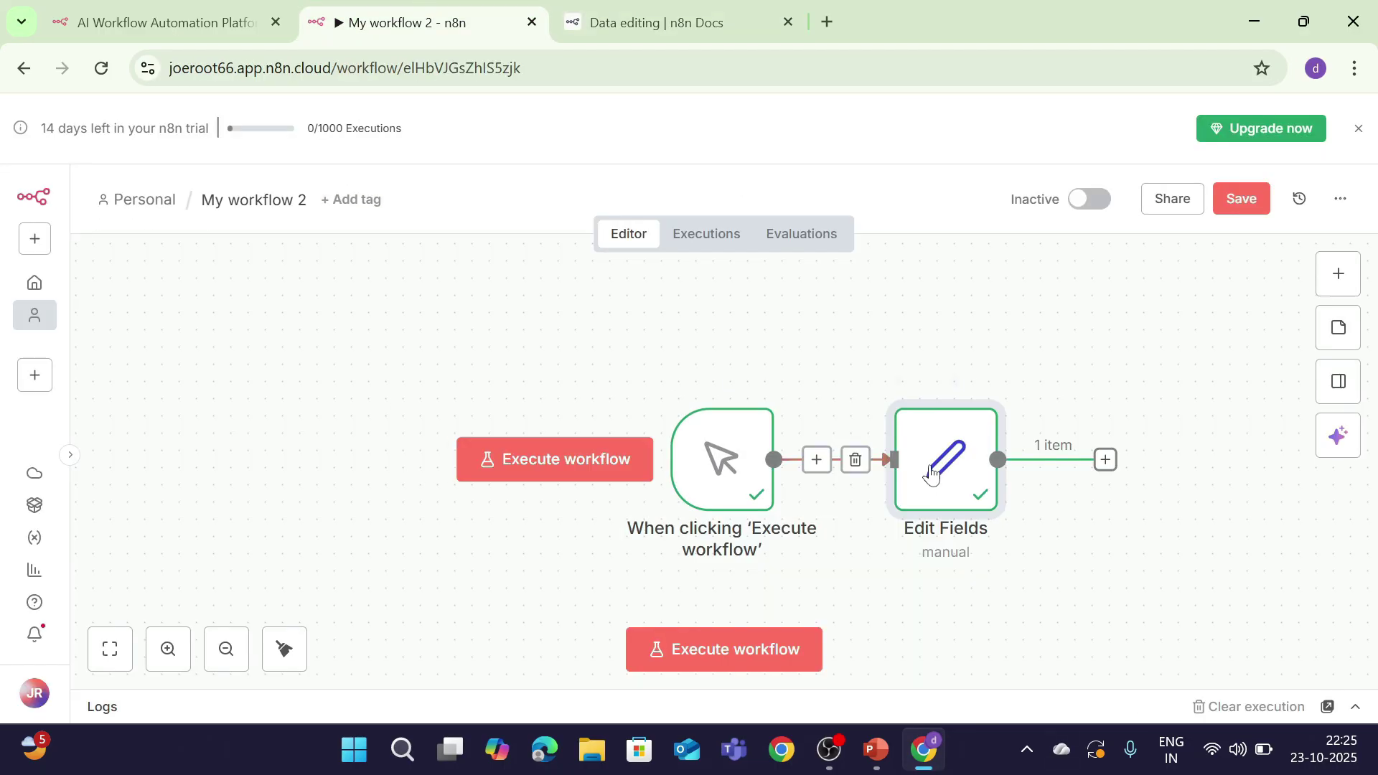
mouse_move(932, 523)
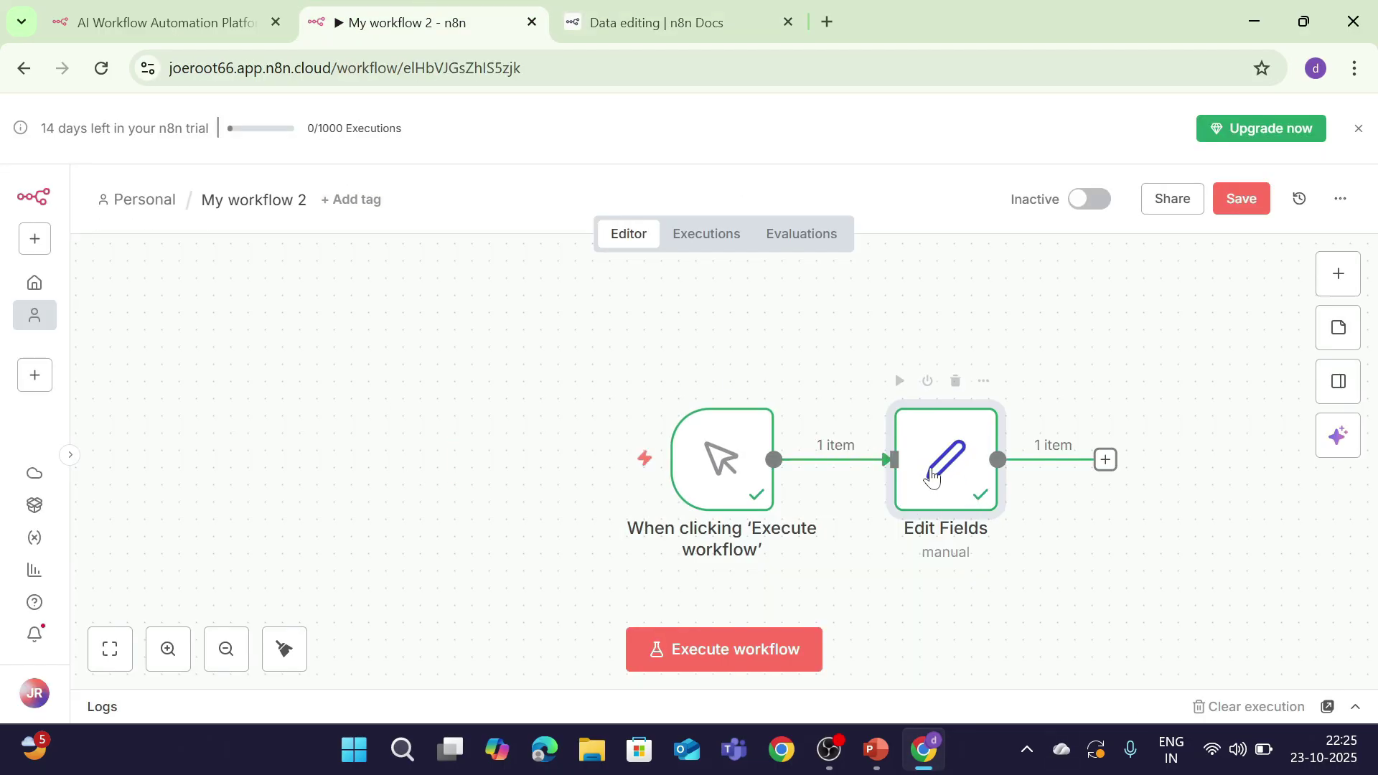
key(Return)
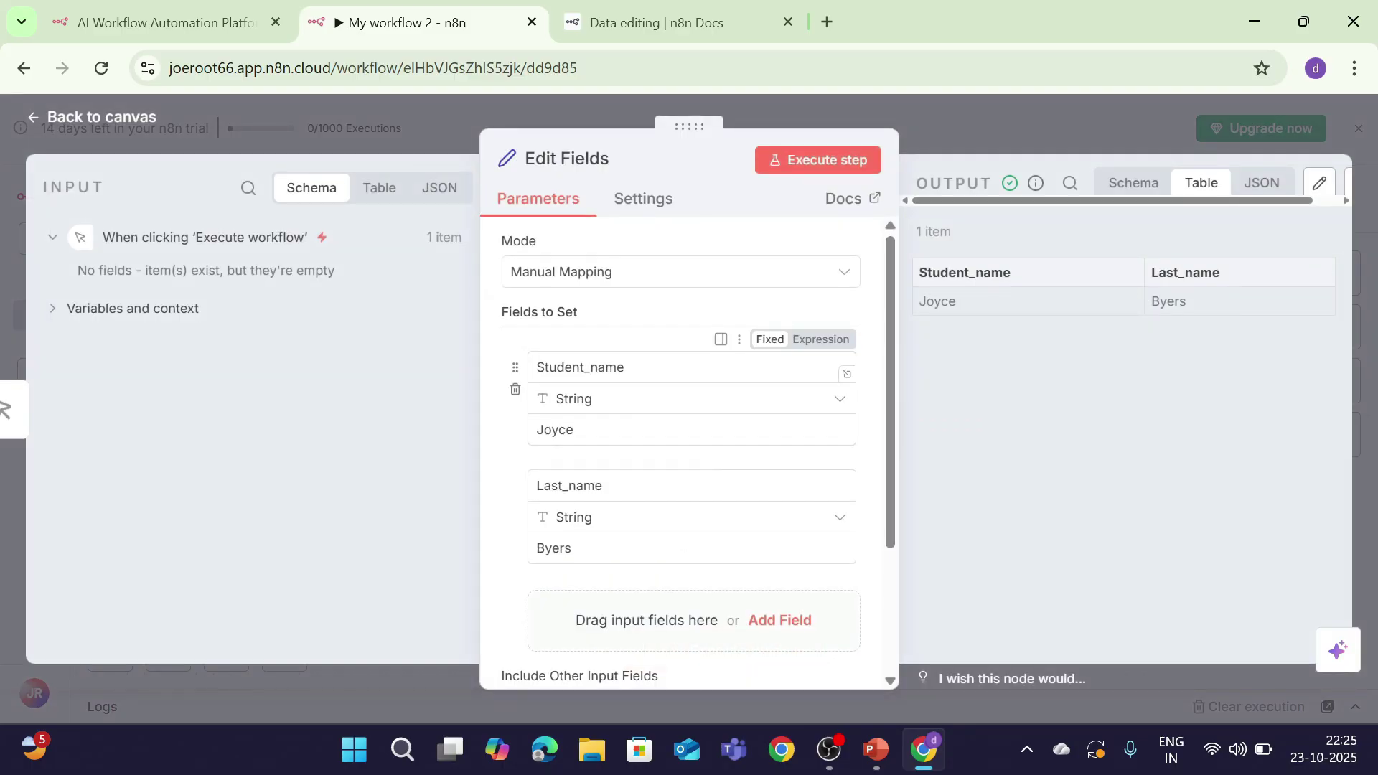
drag(596, 429, 501, 453)
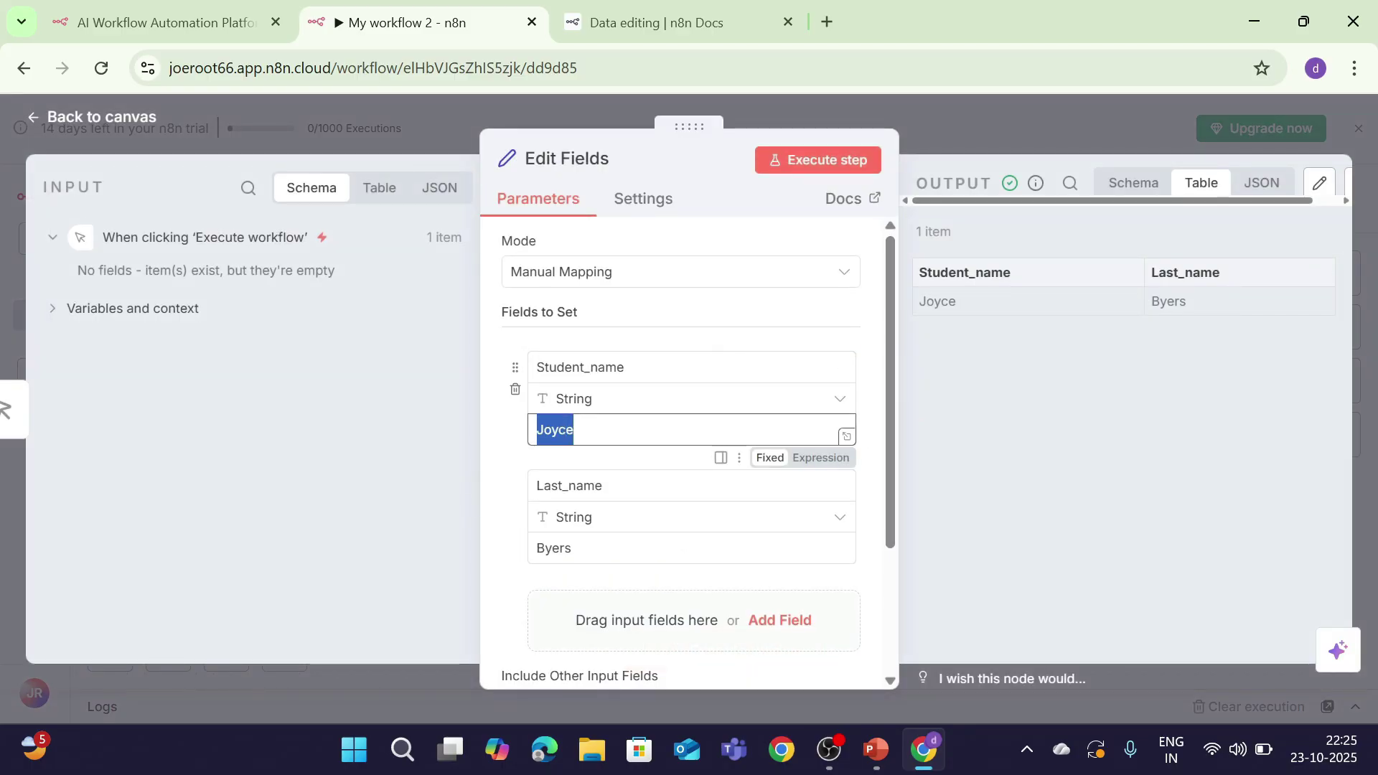
key(Right)
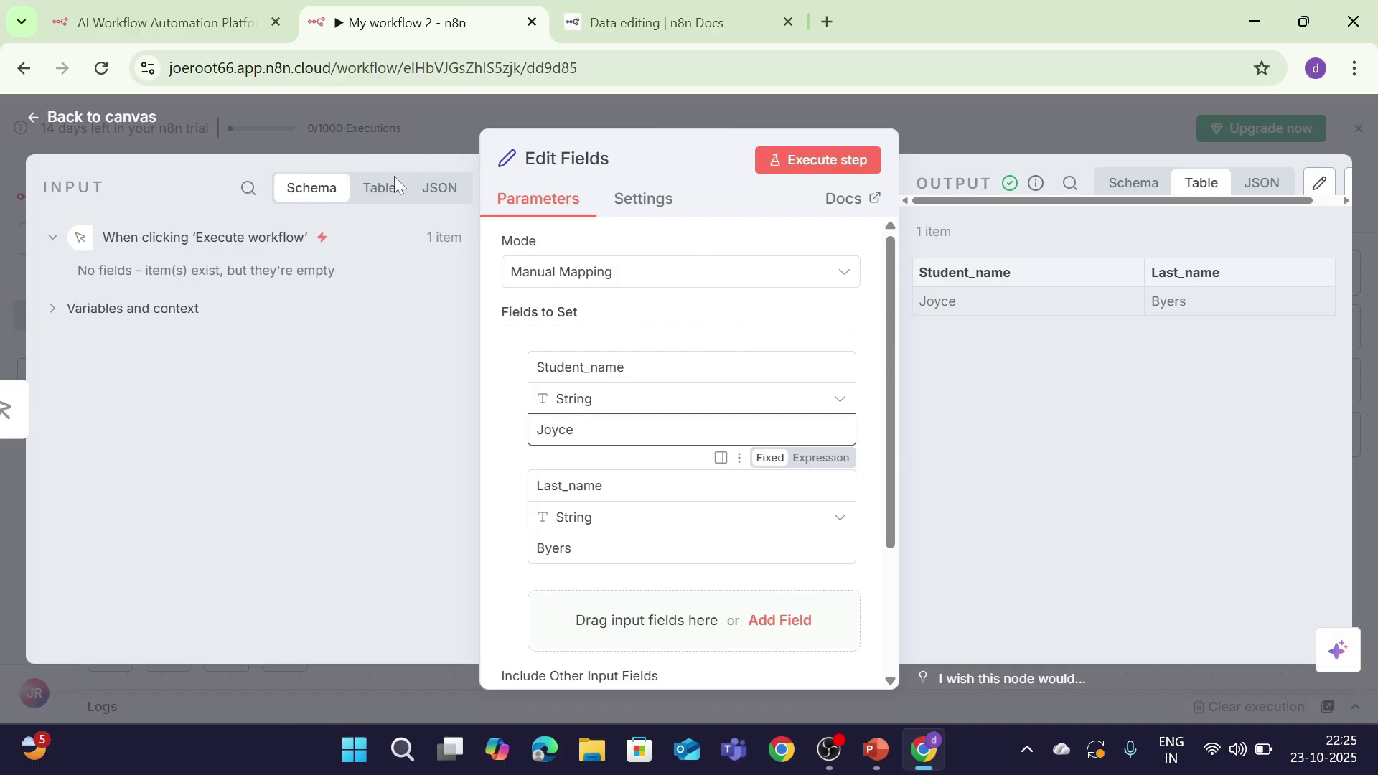
click(117, 120)
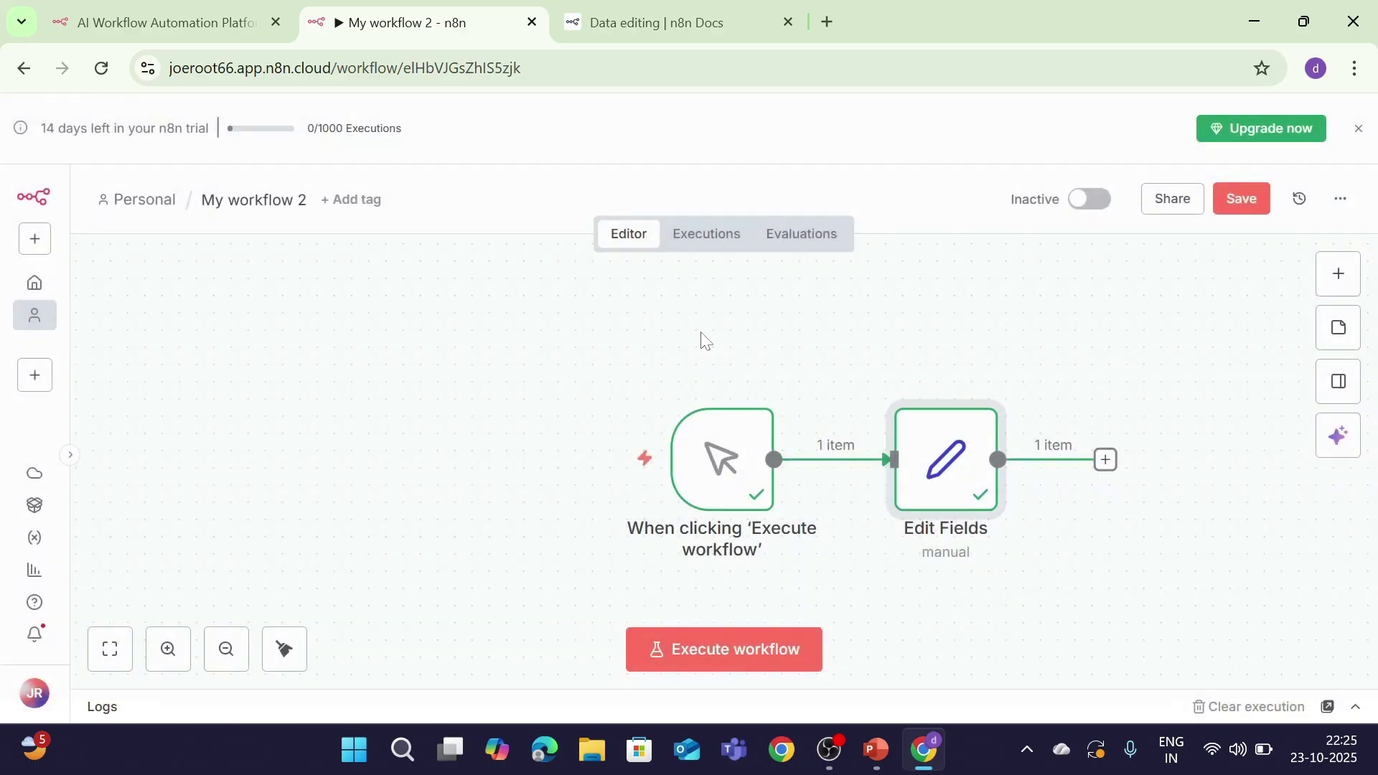
Step: Deactivate Edit Fields and search 'func' to pick the Code node for the next step
click(1105, 460)
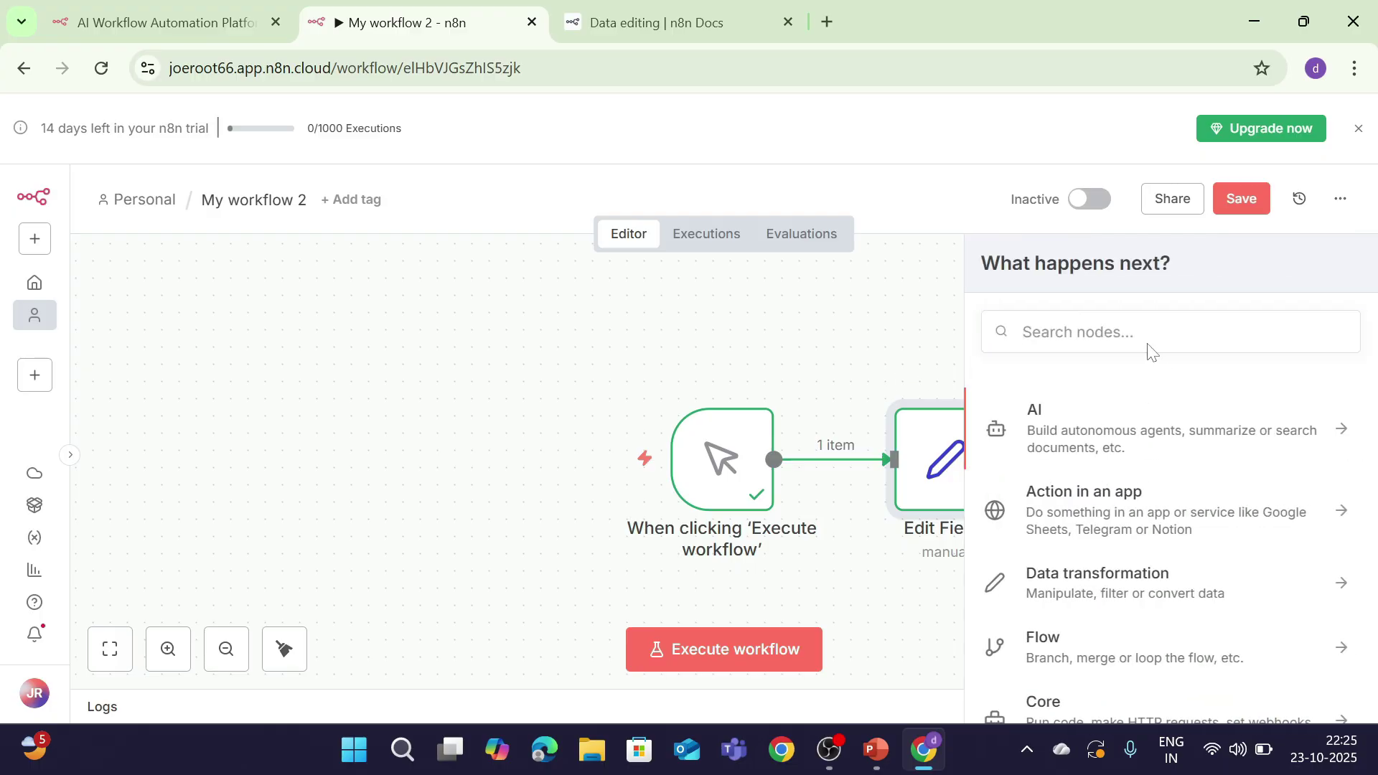
key(d)
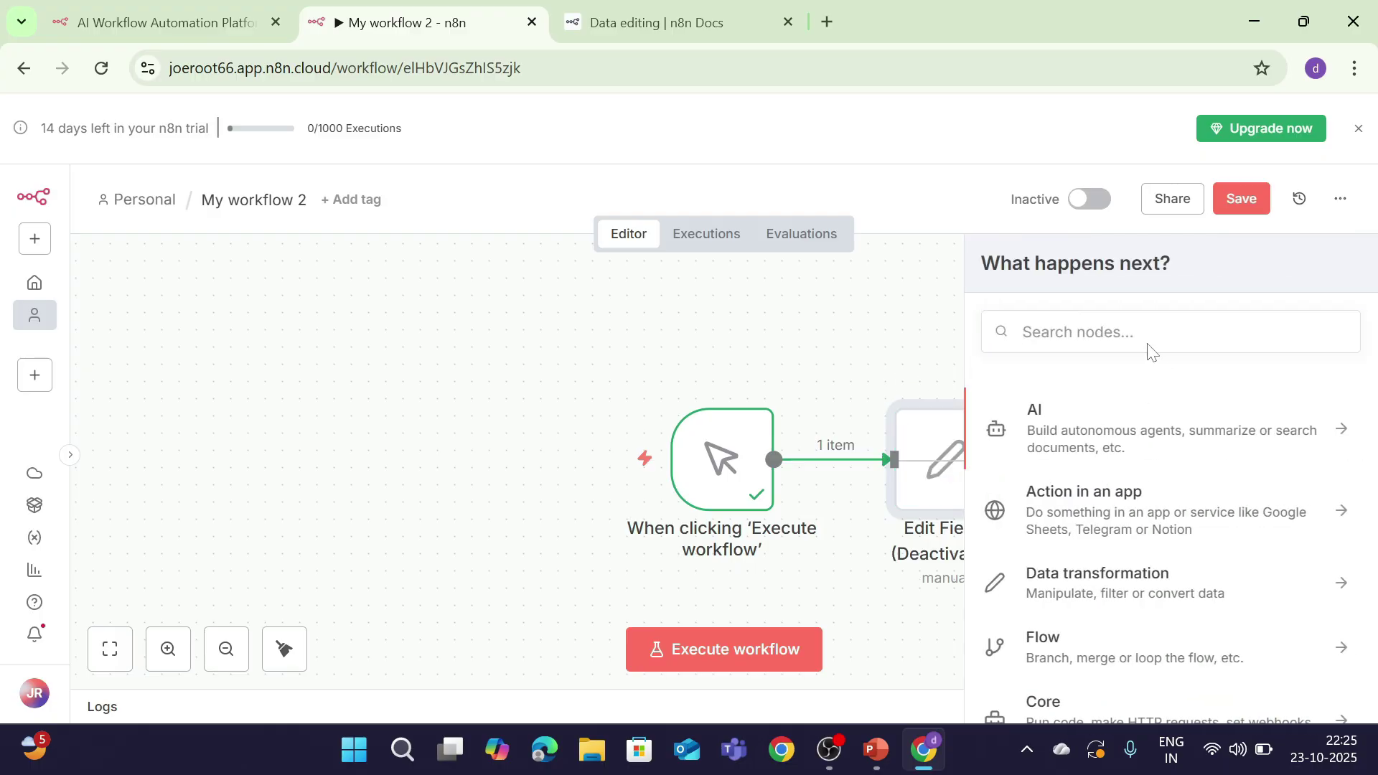
click(1148, 346)
text(no)
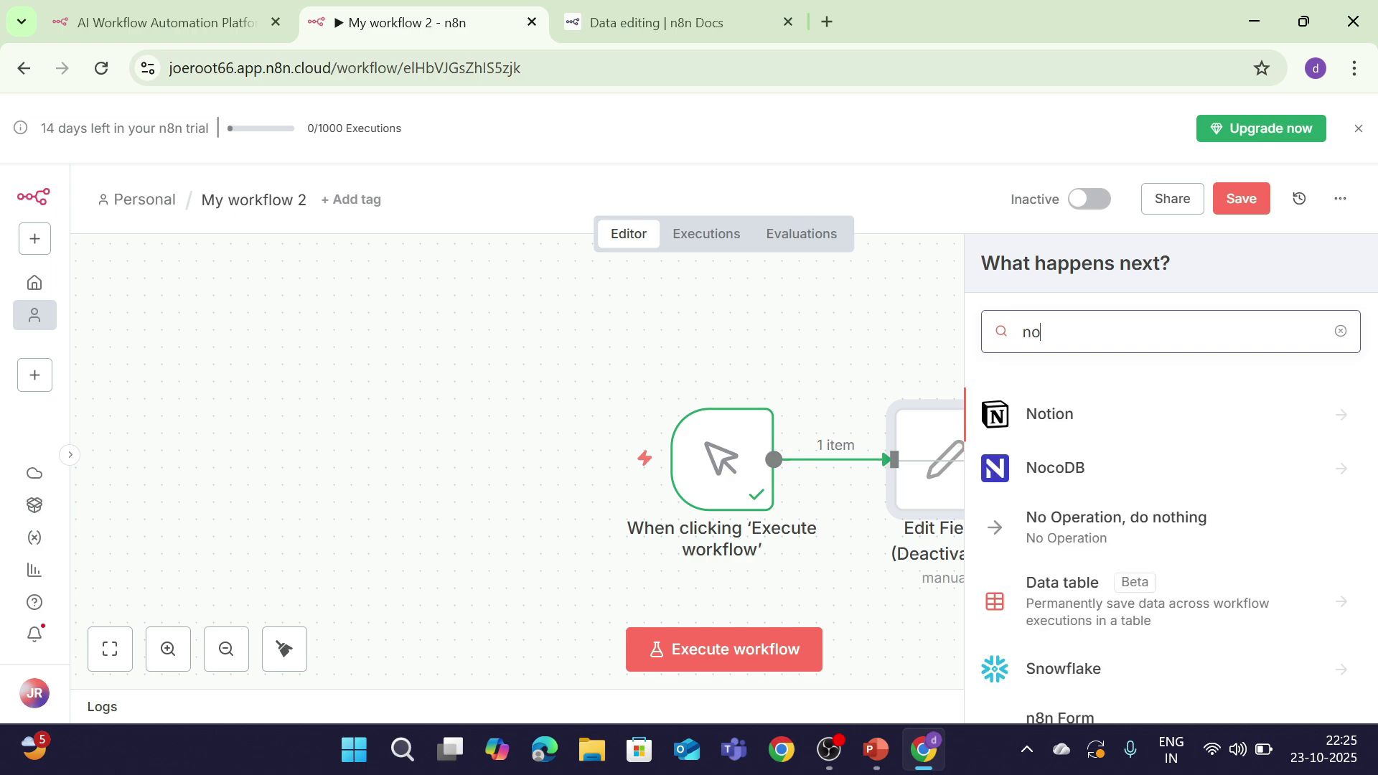
text(de)
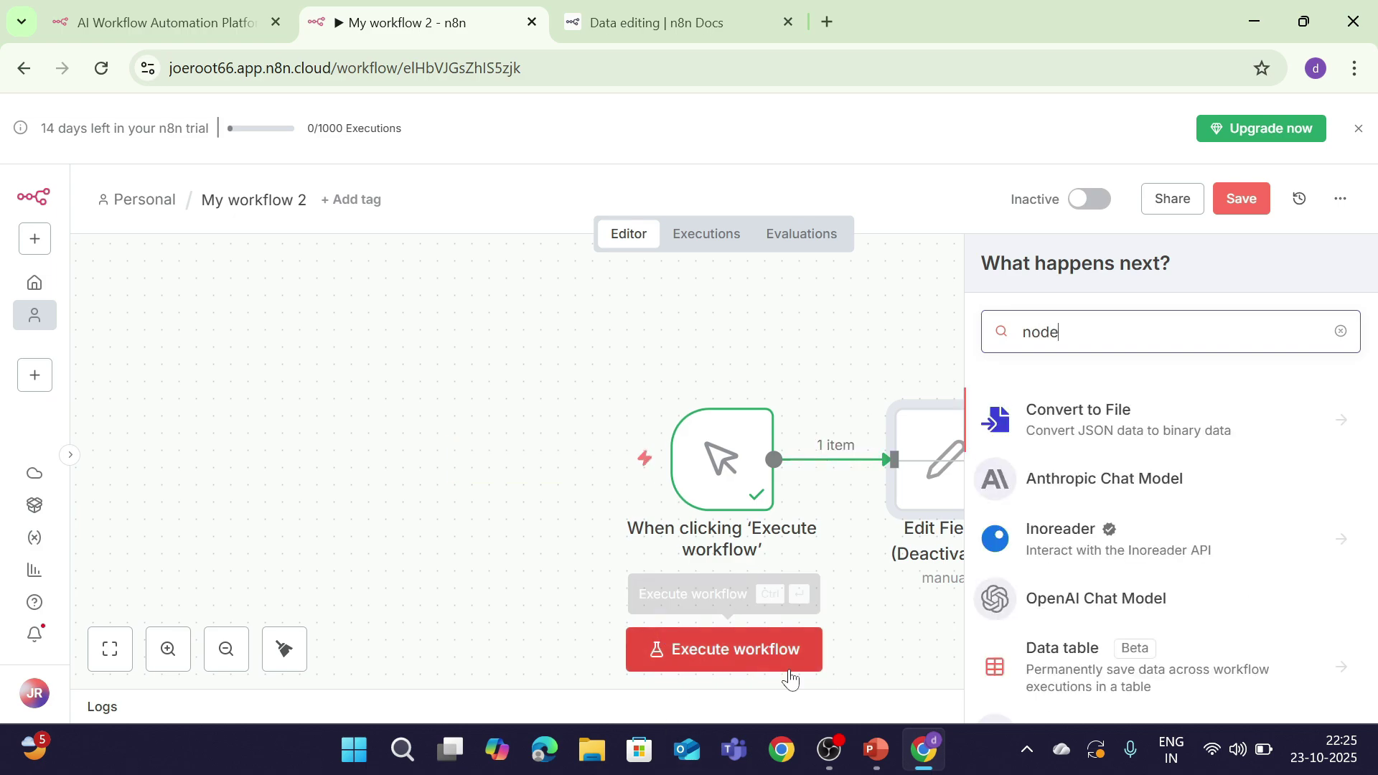
key(BackSpace)
key(BackSpace)
key(BackSpace)
key(BackSpace)
text(f)
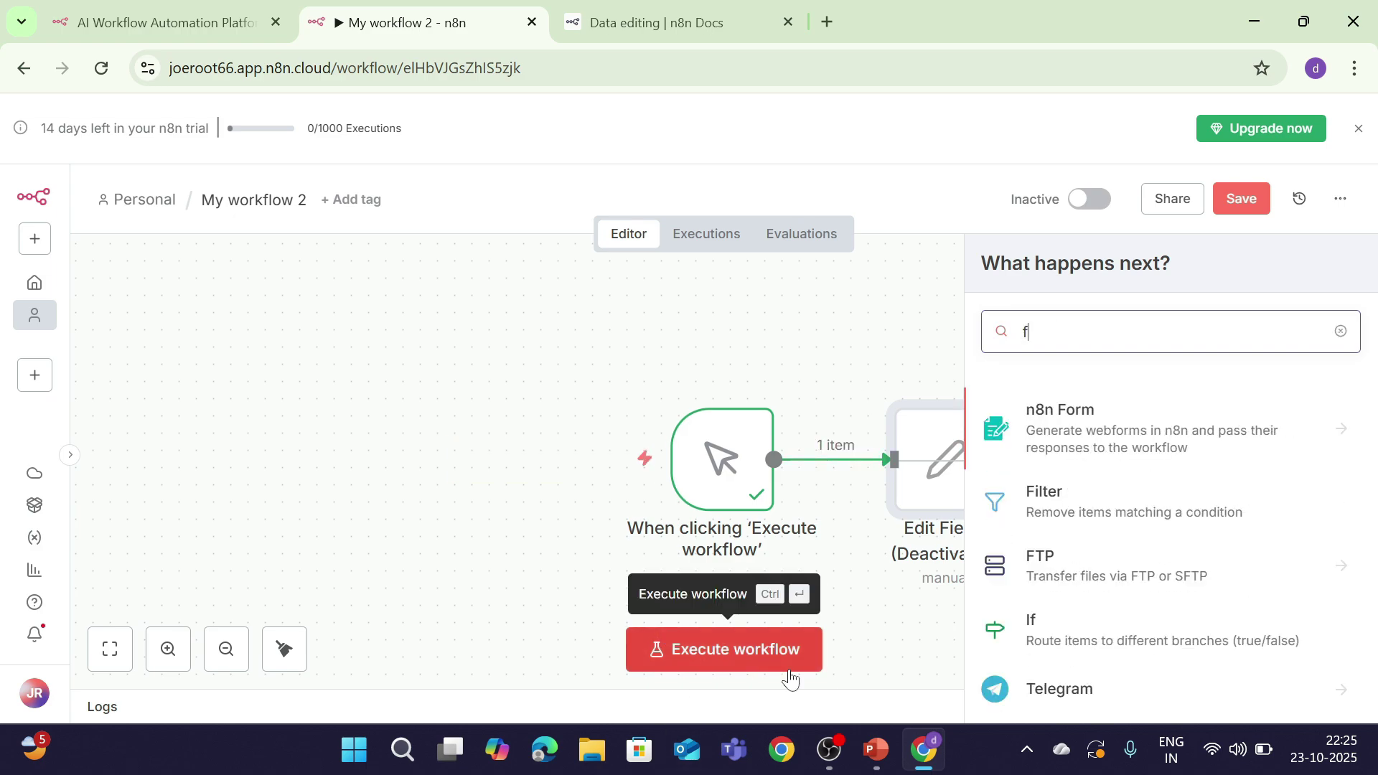
text(yunc)
key(BackSpace)
key(BackSpace)
key(BackSpace)
key(BackSpace)
key(BackSpace)
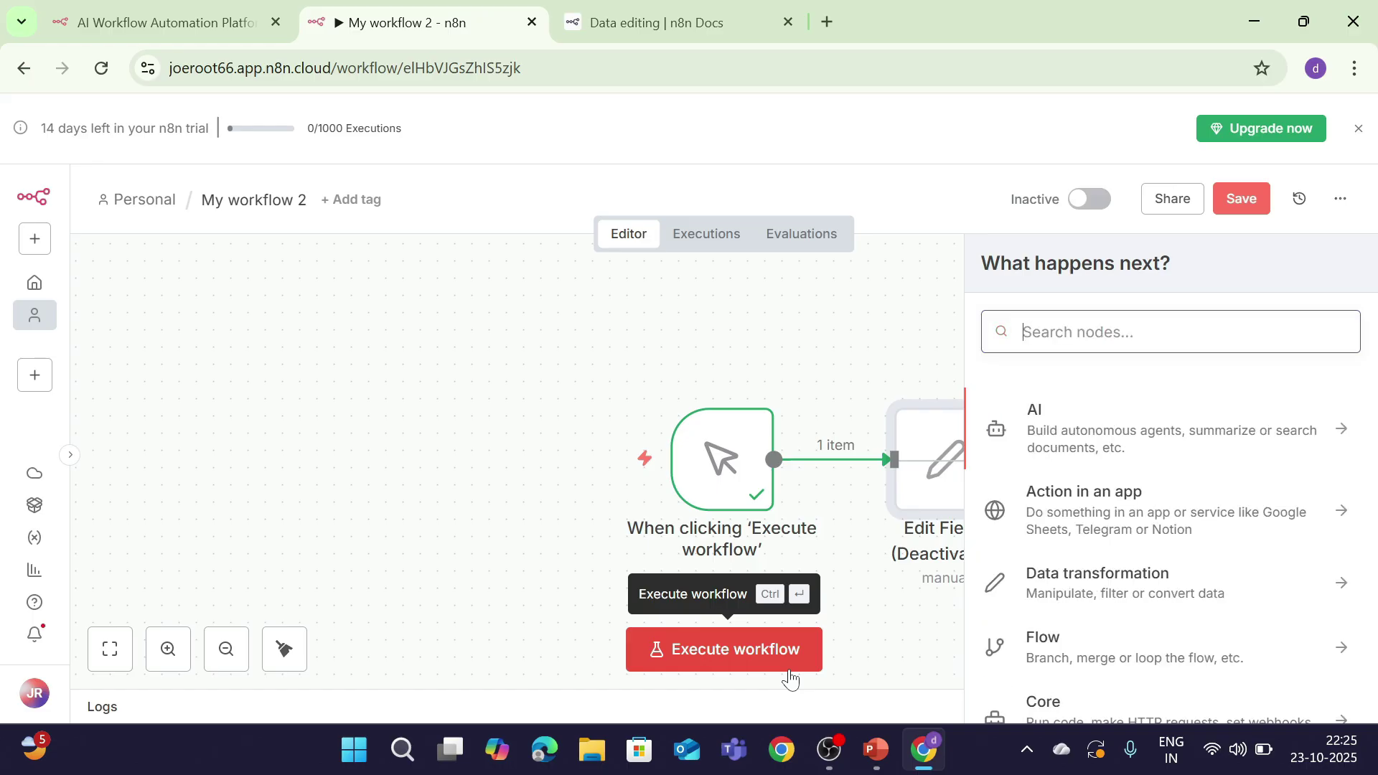
text(func)
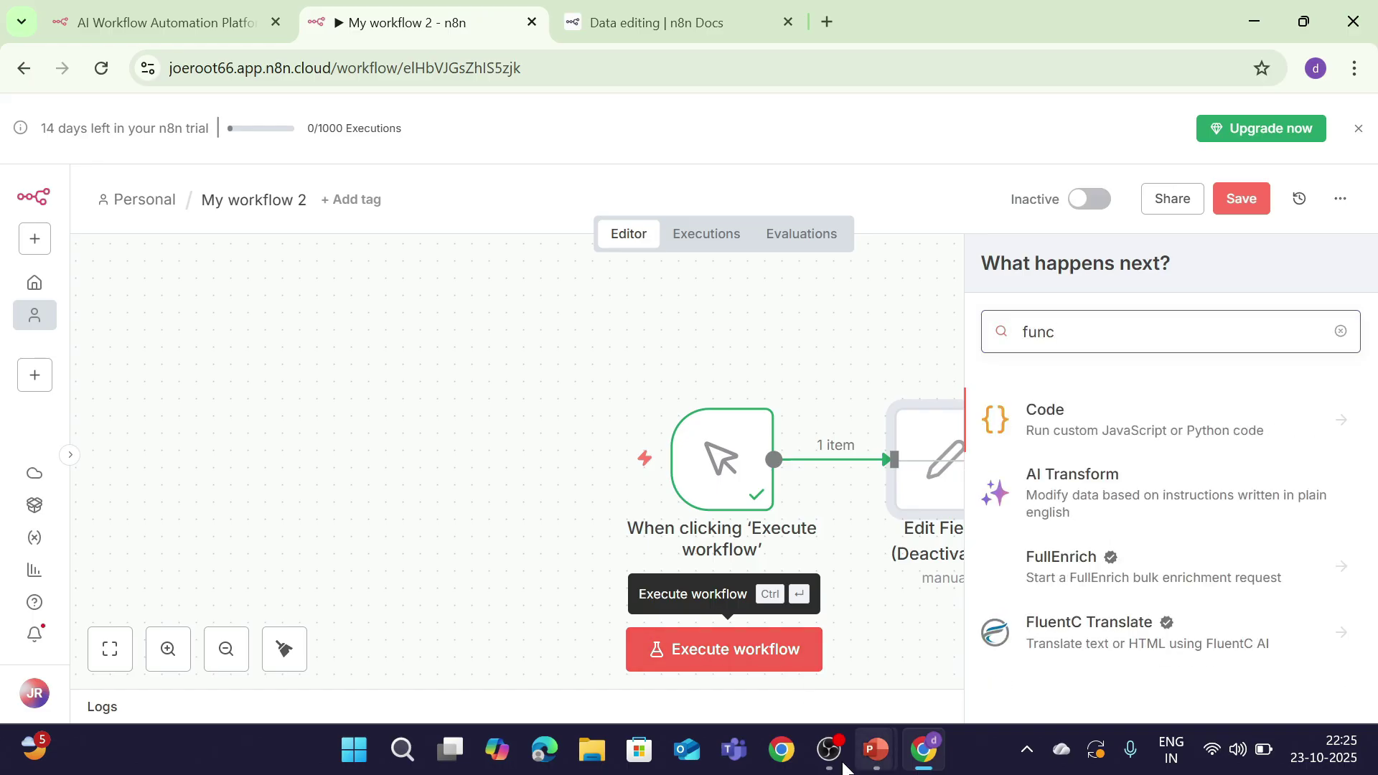
click(1066, 425)
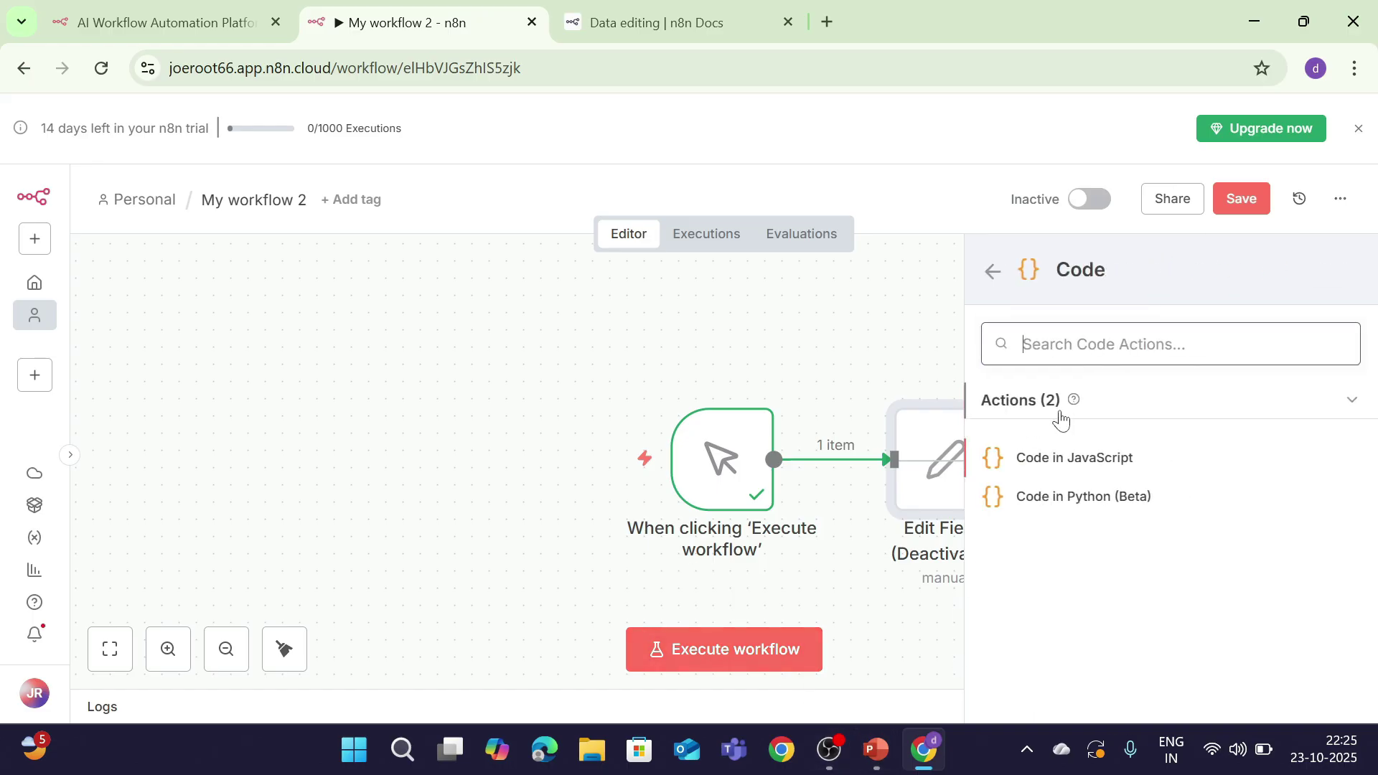
Step: Add a Code in JavaScript node and test-run its default code
click(1069, 472)
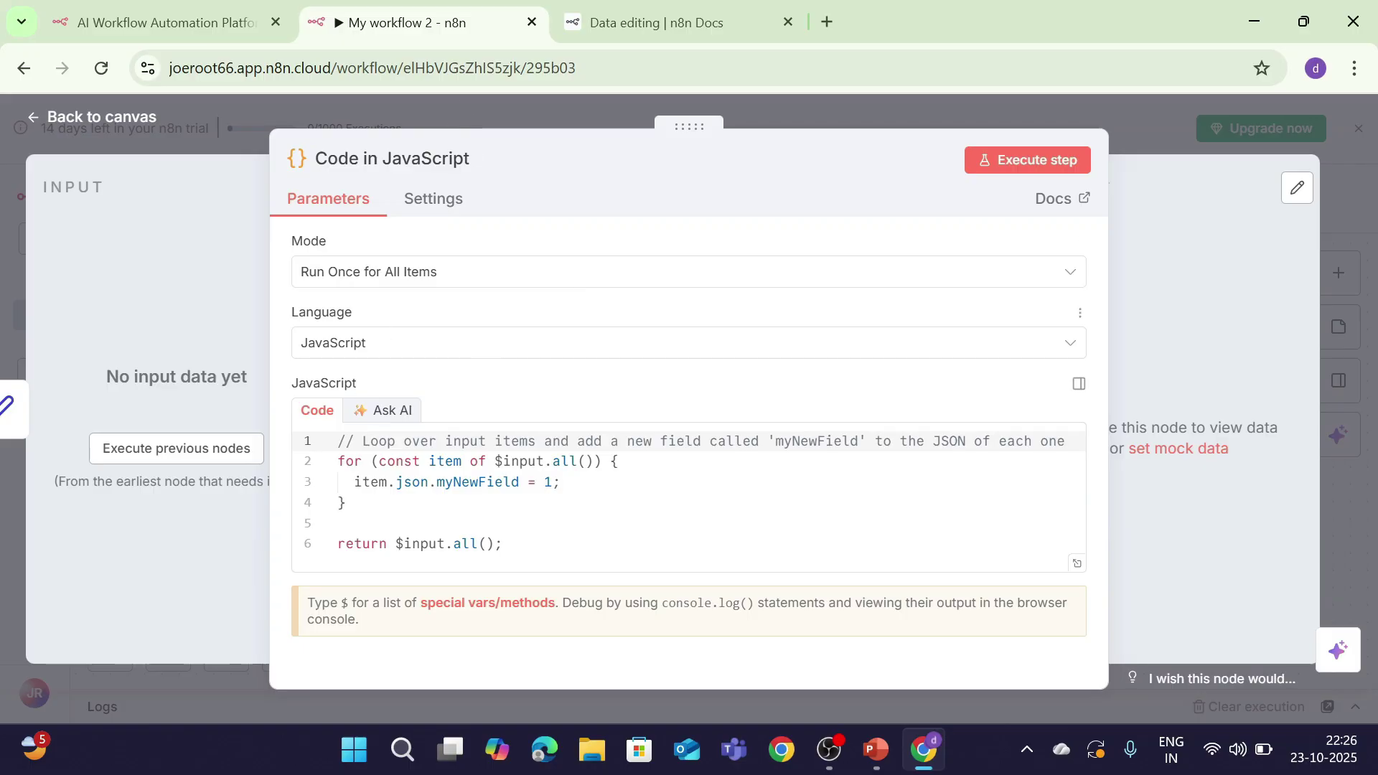
click(1041, 160)
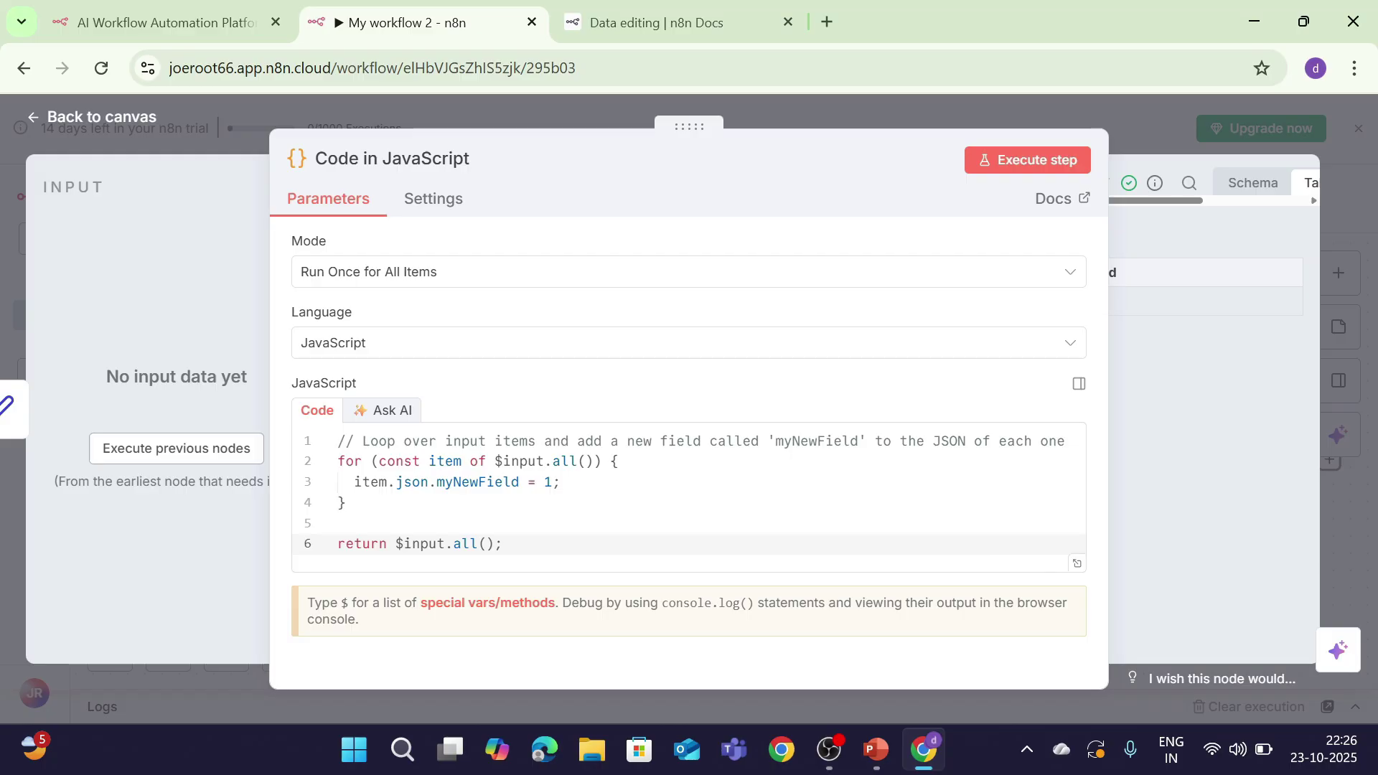
click(554, 482)
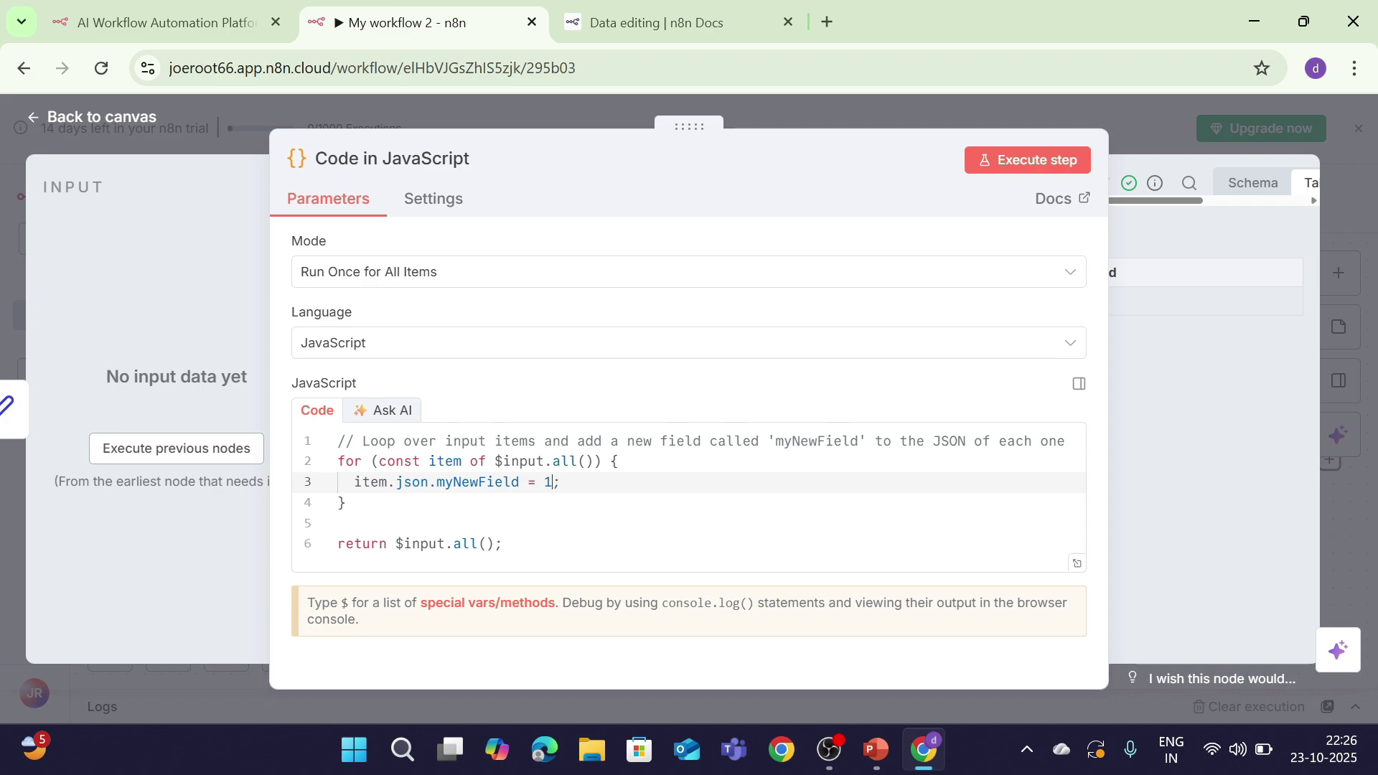
Step: Delete the line 1 comment and retype the myNewField value 1
click(450, 441)
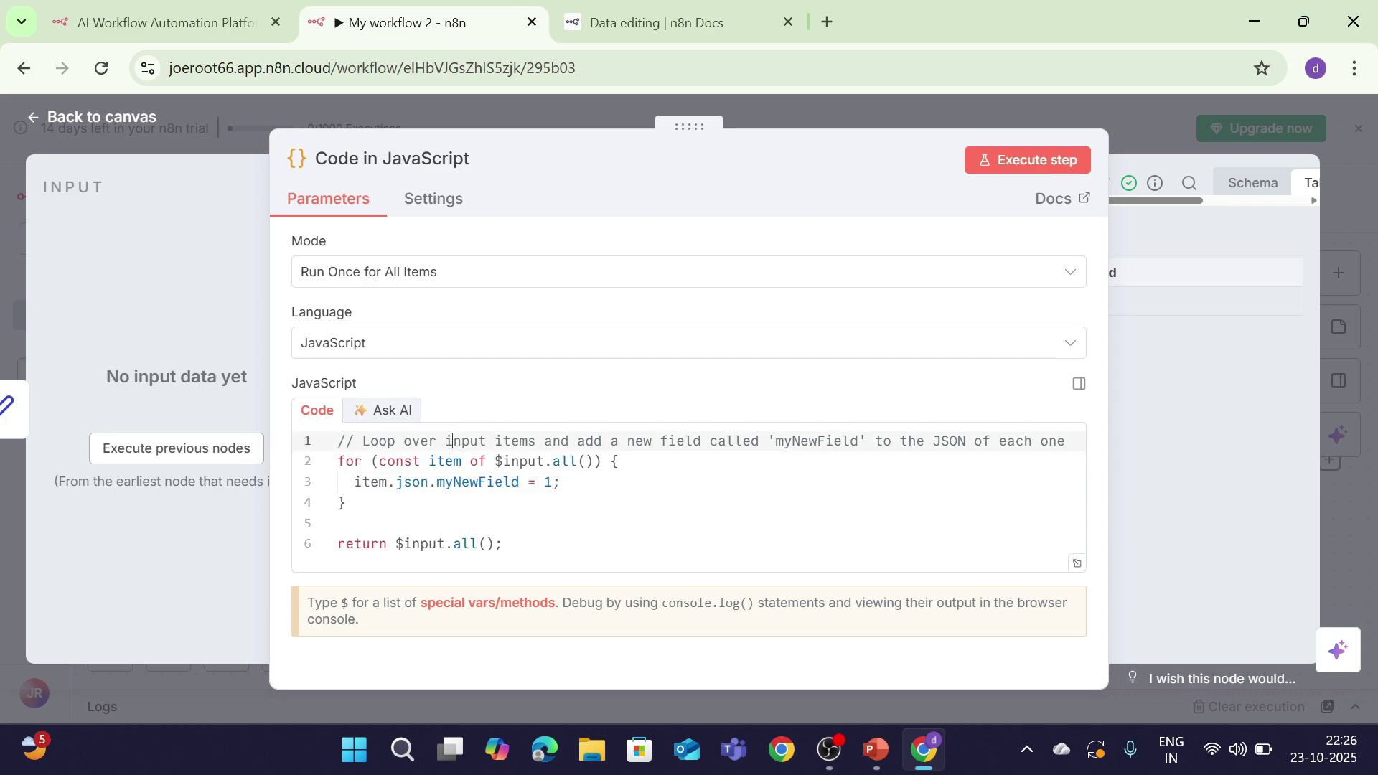
drag(1070, 441, 330, 441)
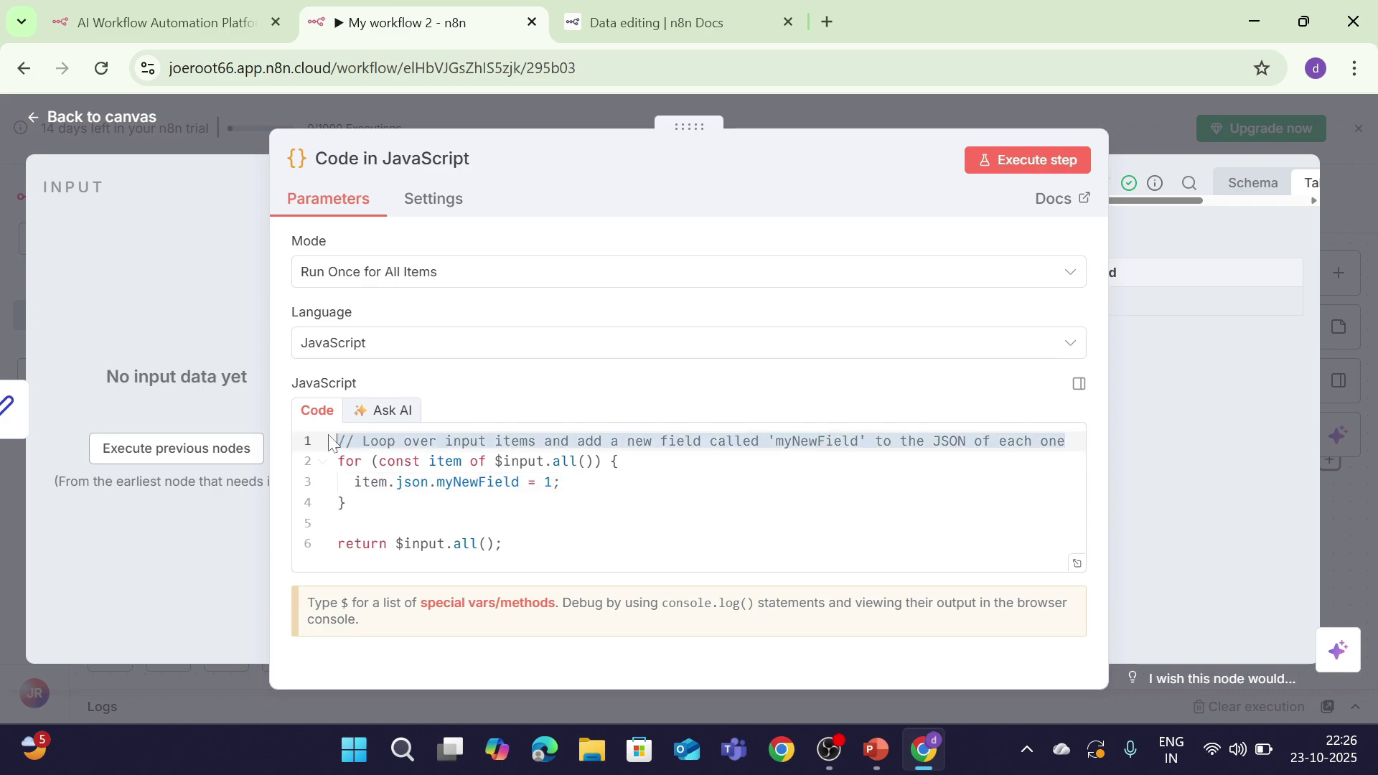
key(BackSpace)
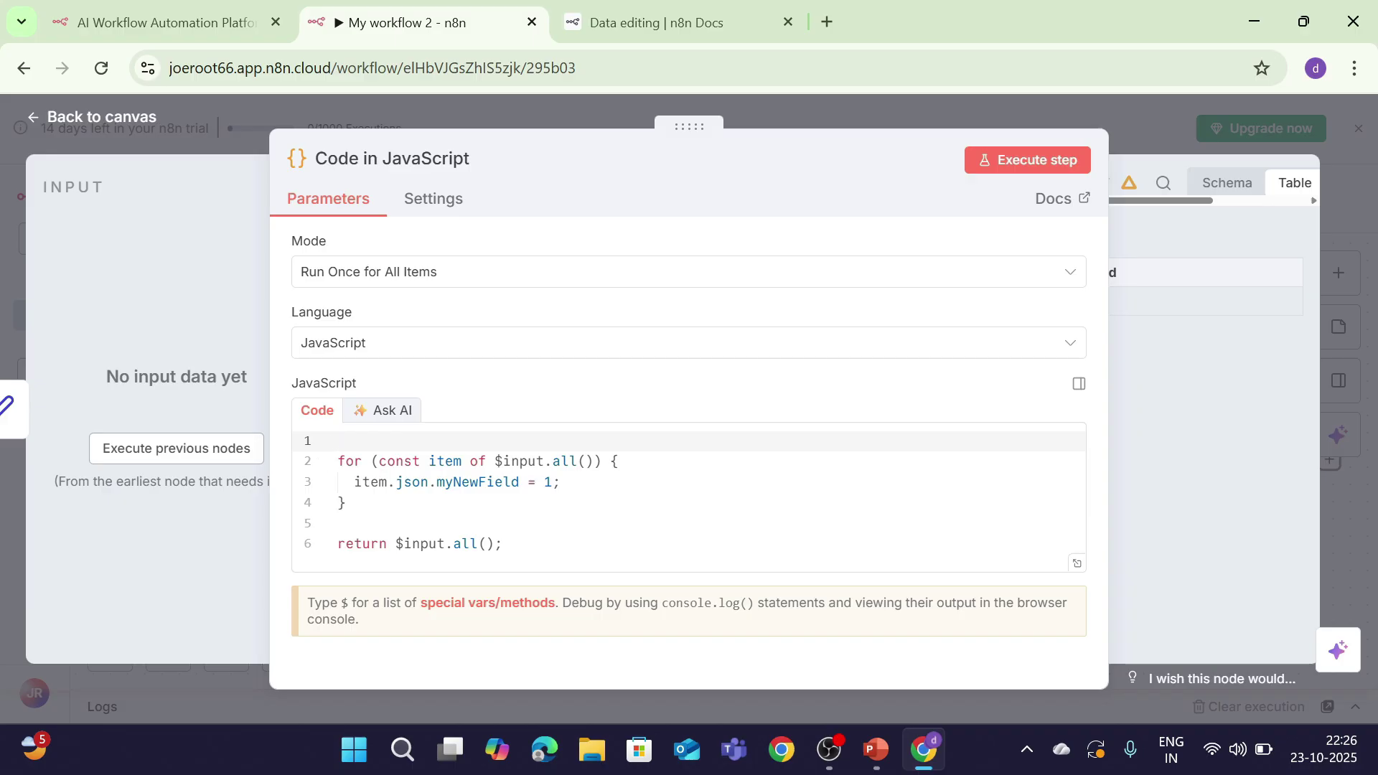
click(550, 482)
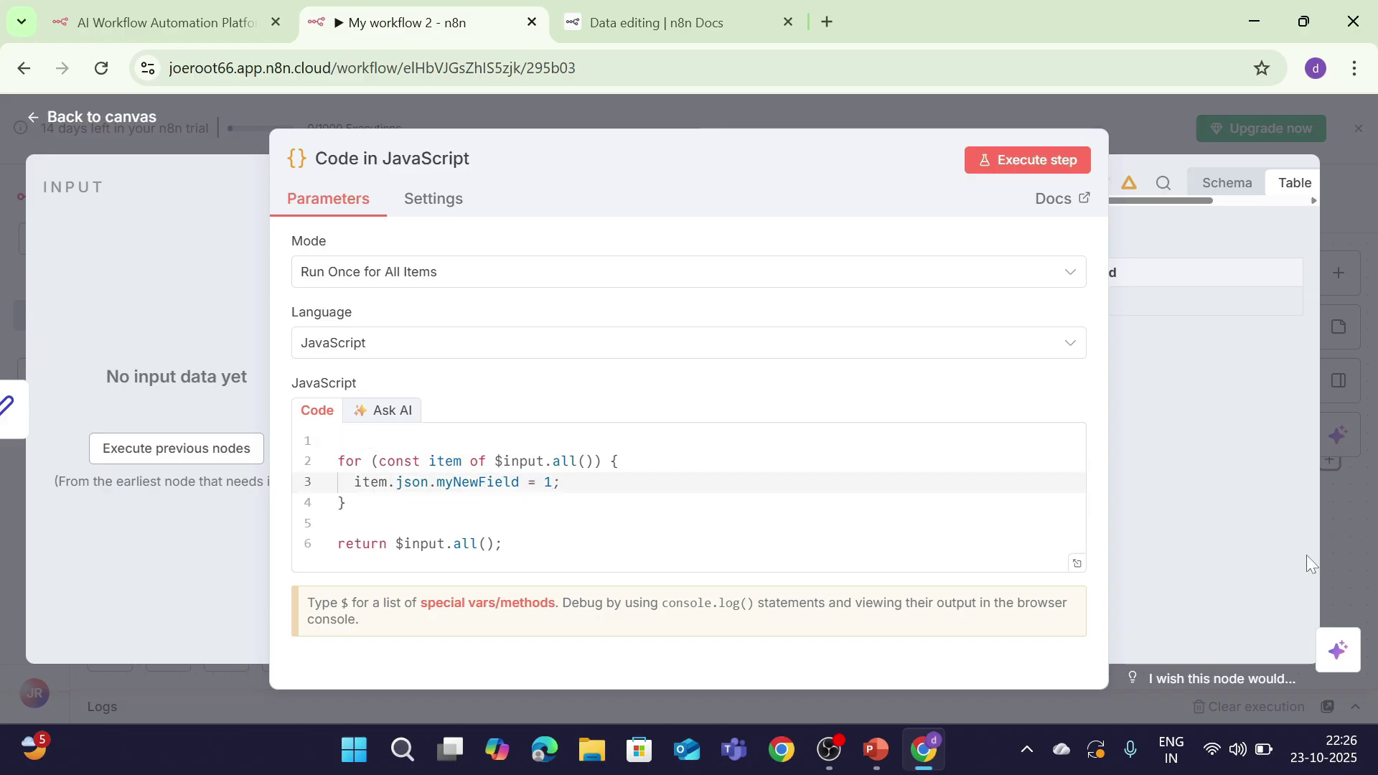
key(BackSpace)
text(1)
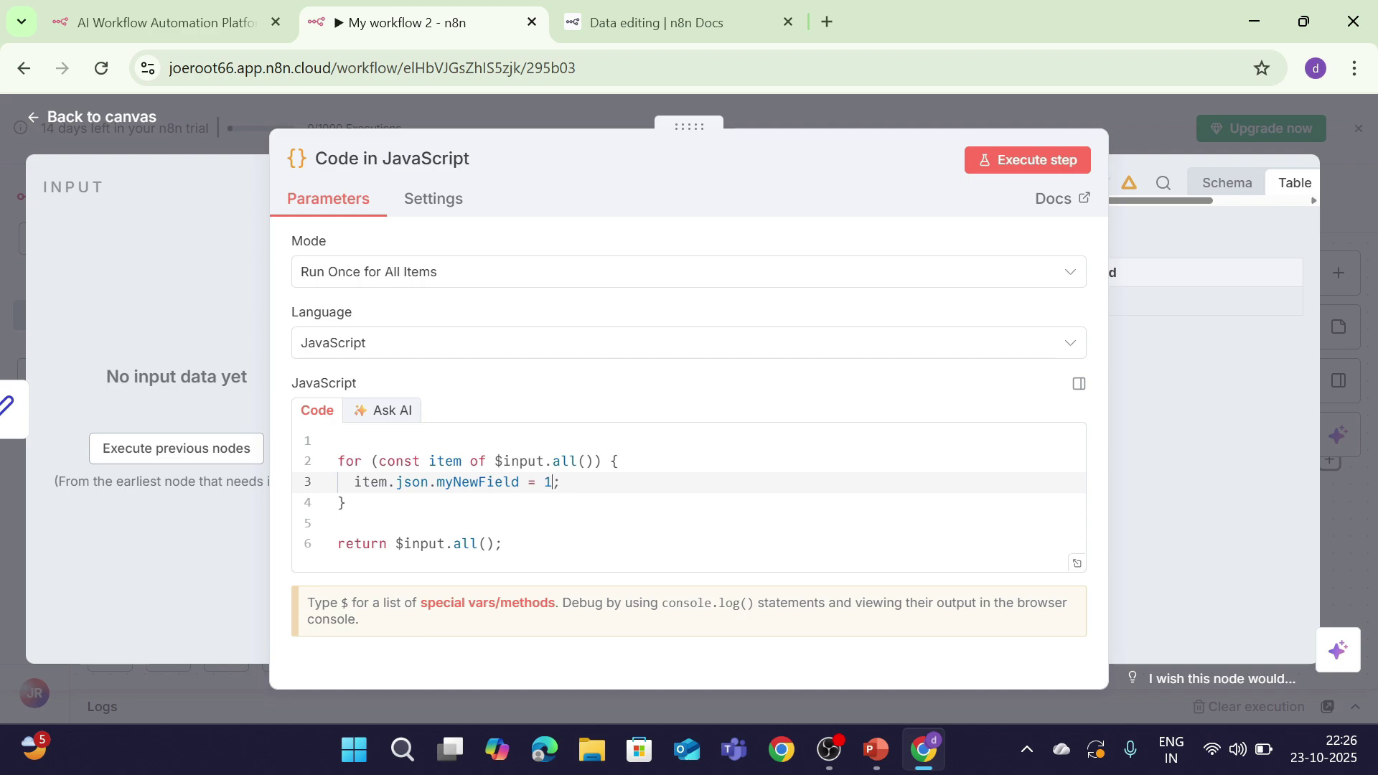
Step: Keep Run Once for All Items mode, re-run the Code step, and show the n8n title slide
click(664, 275)
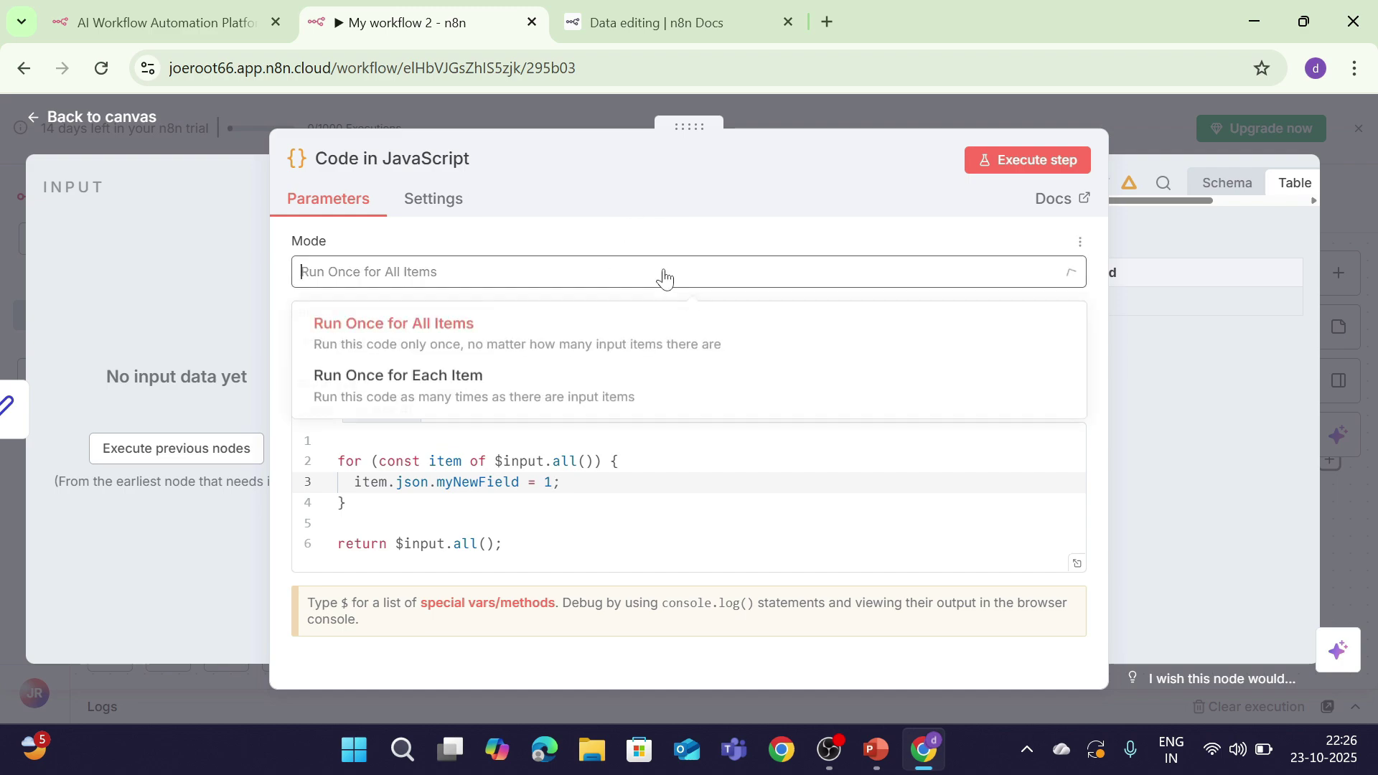
click(175, 354)
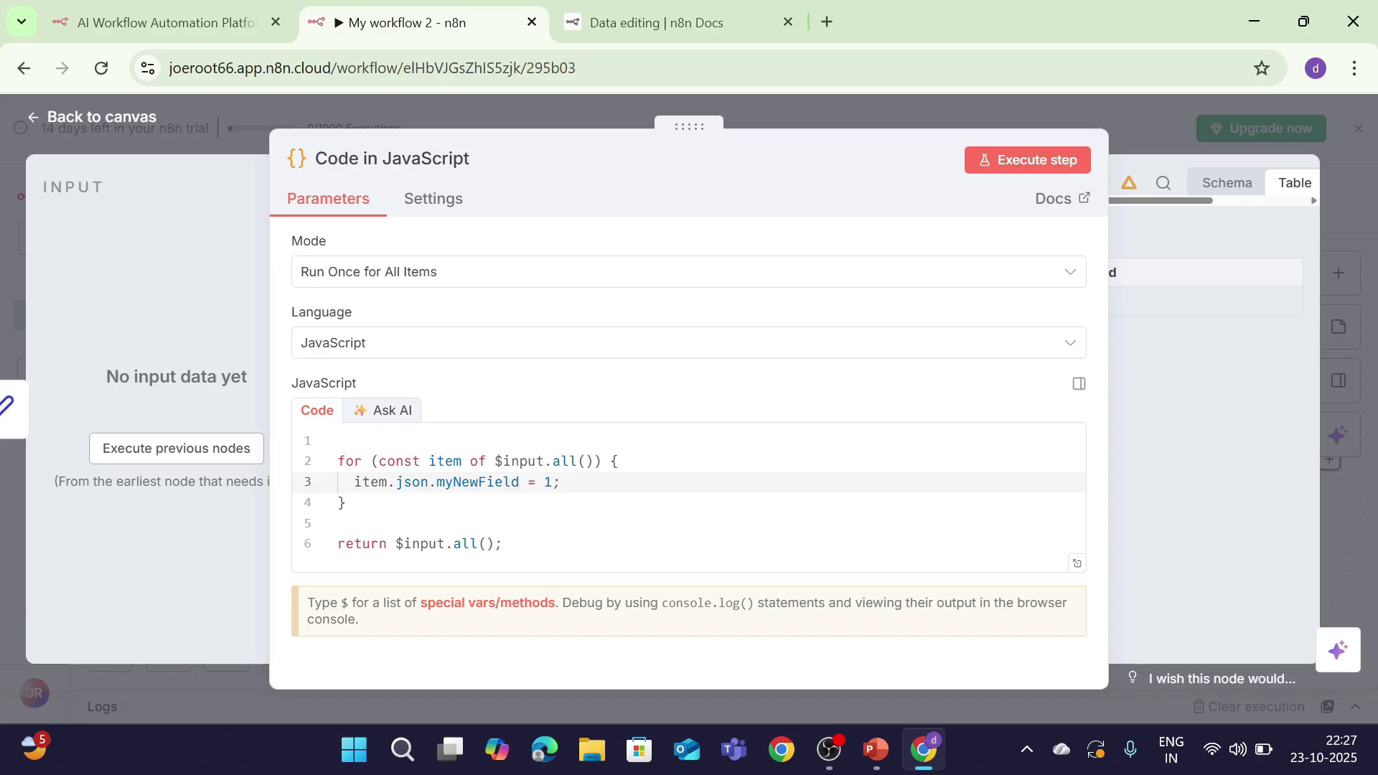
click(1055, 150)
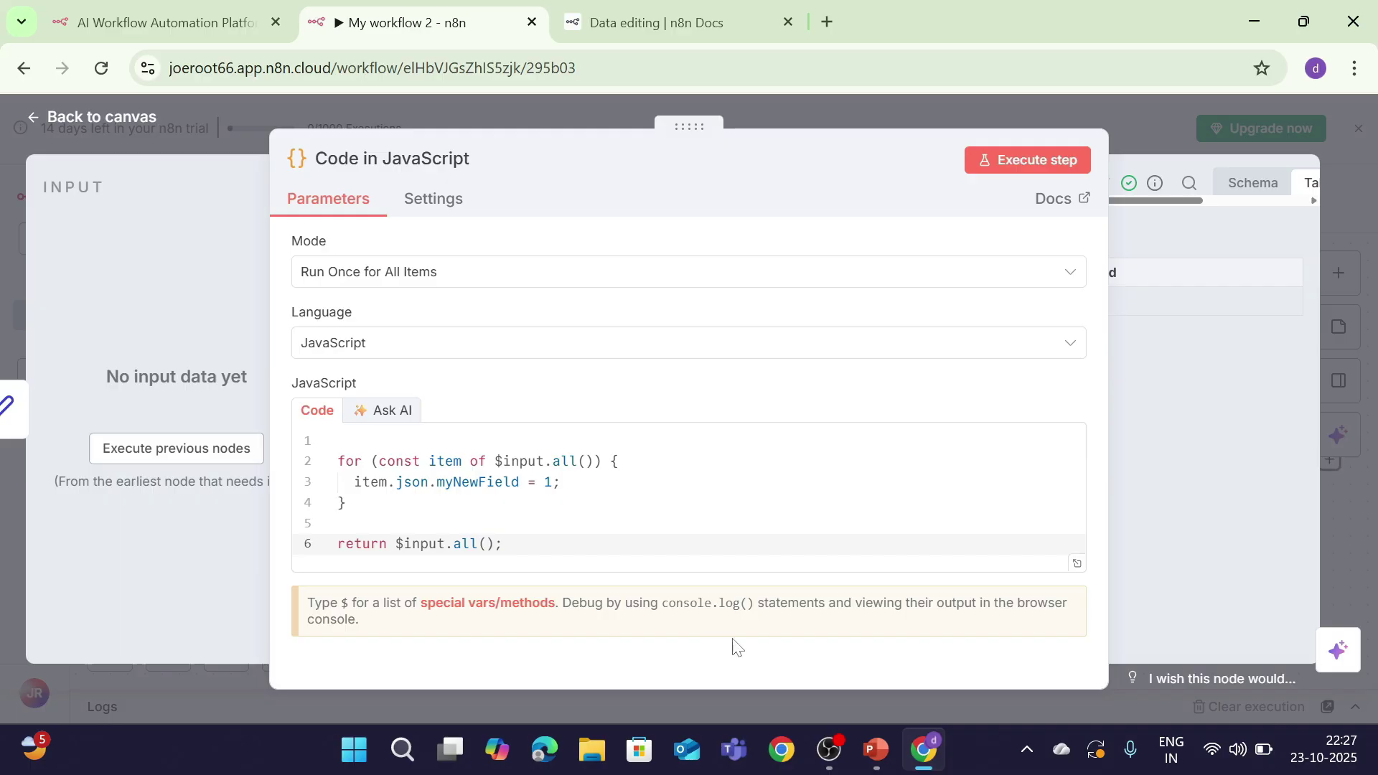
click(872, 750)
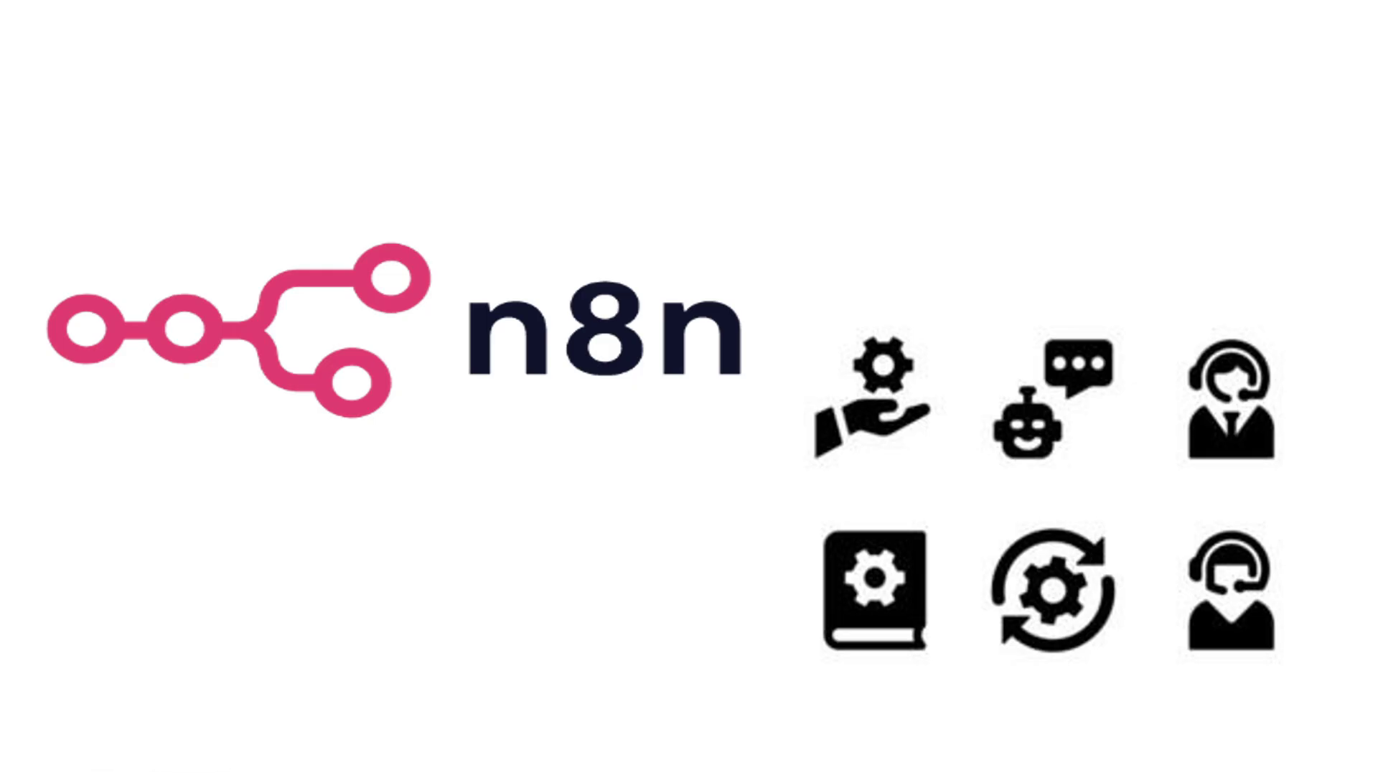
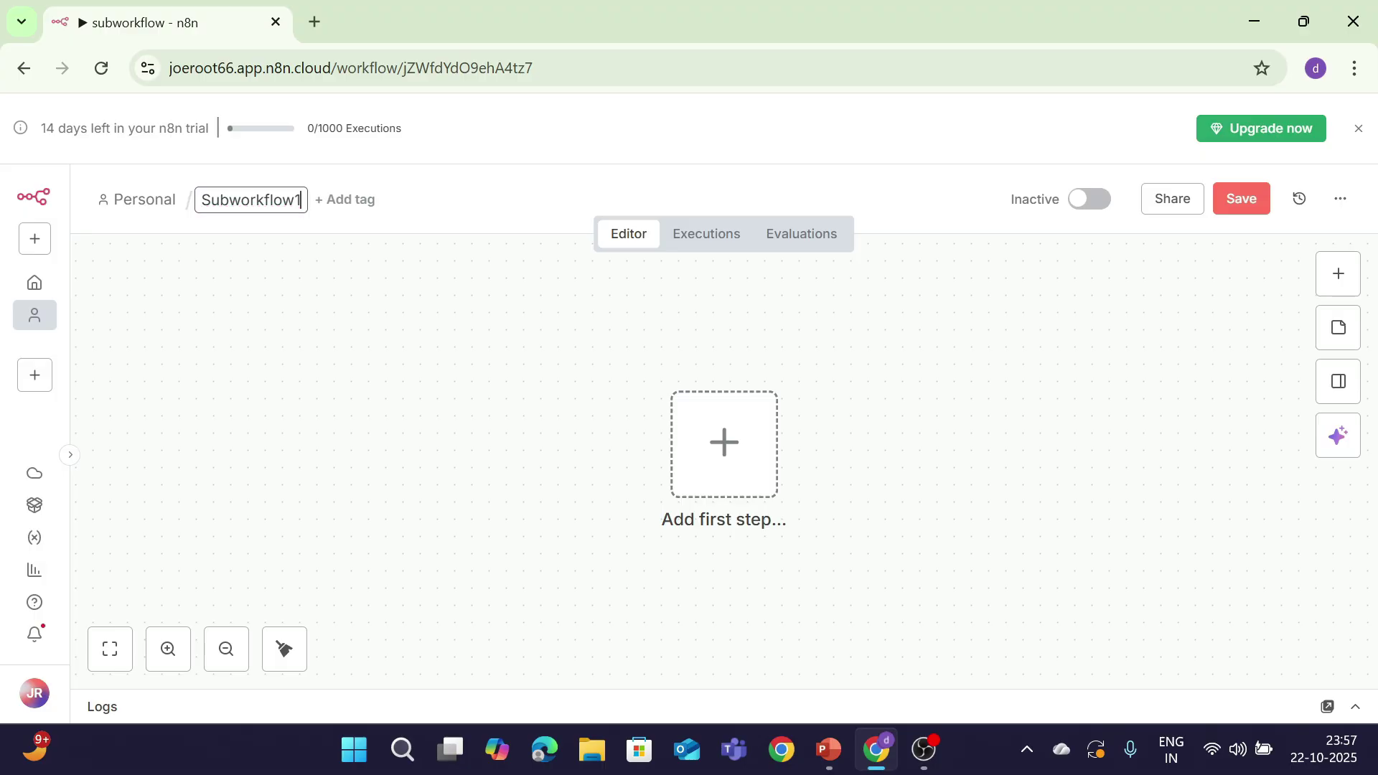
Step: Confirm the Subworkflow1 name and add a manual 'Execute workflow' trigger as the first step
key(Return)
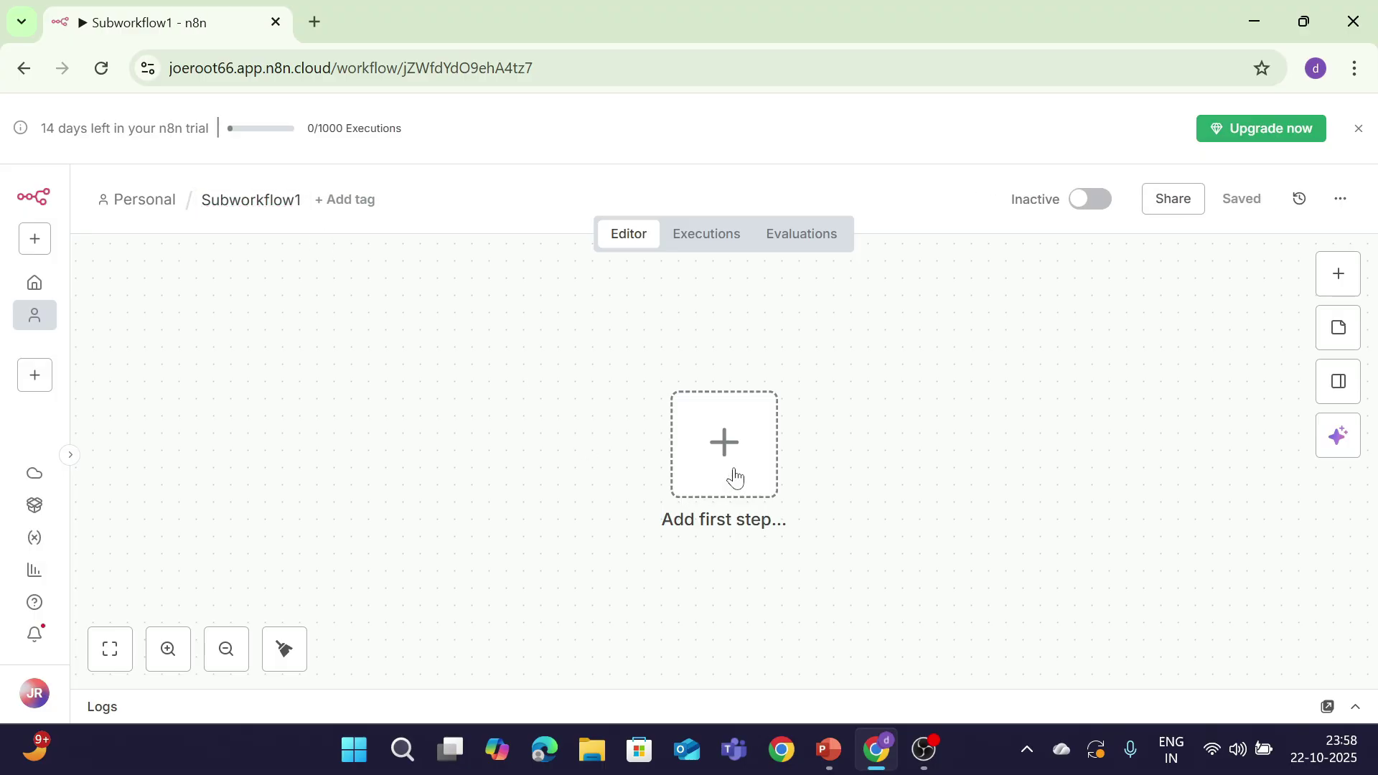
click(737, 476)
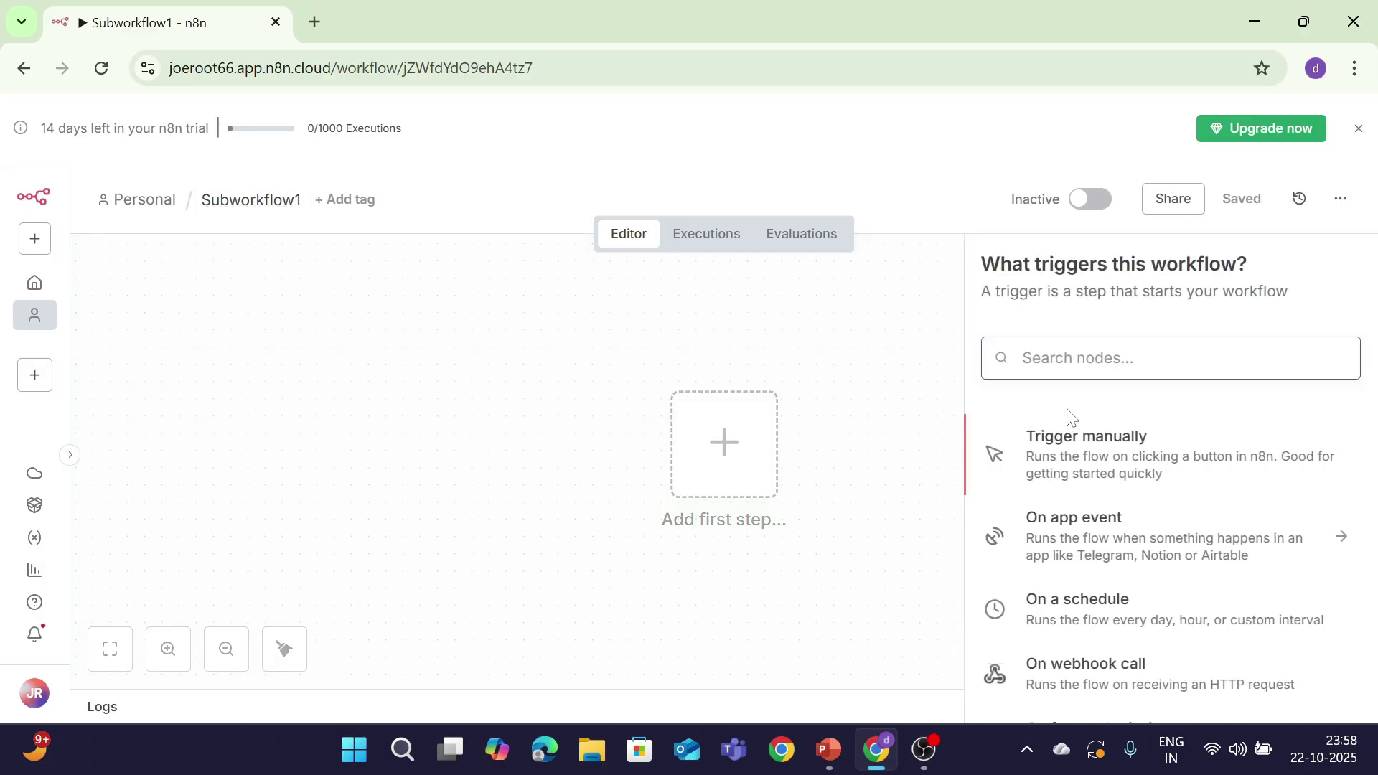
click(1068, 437)
mouse_move(821, 480)
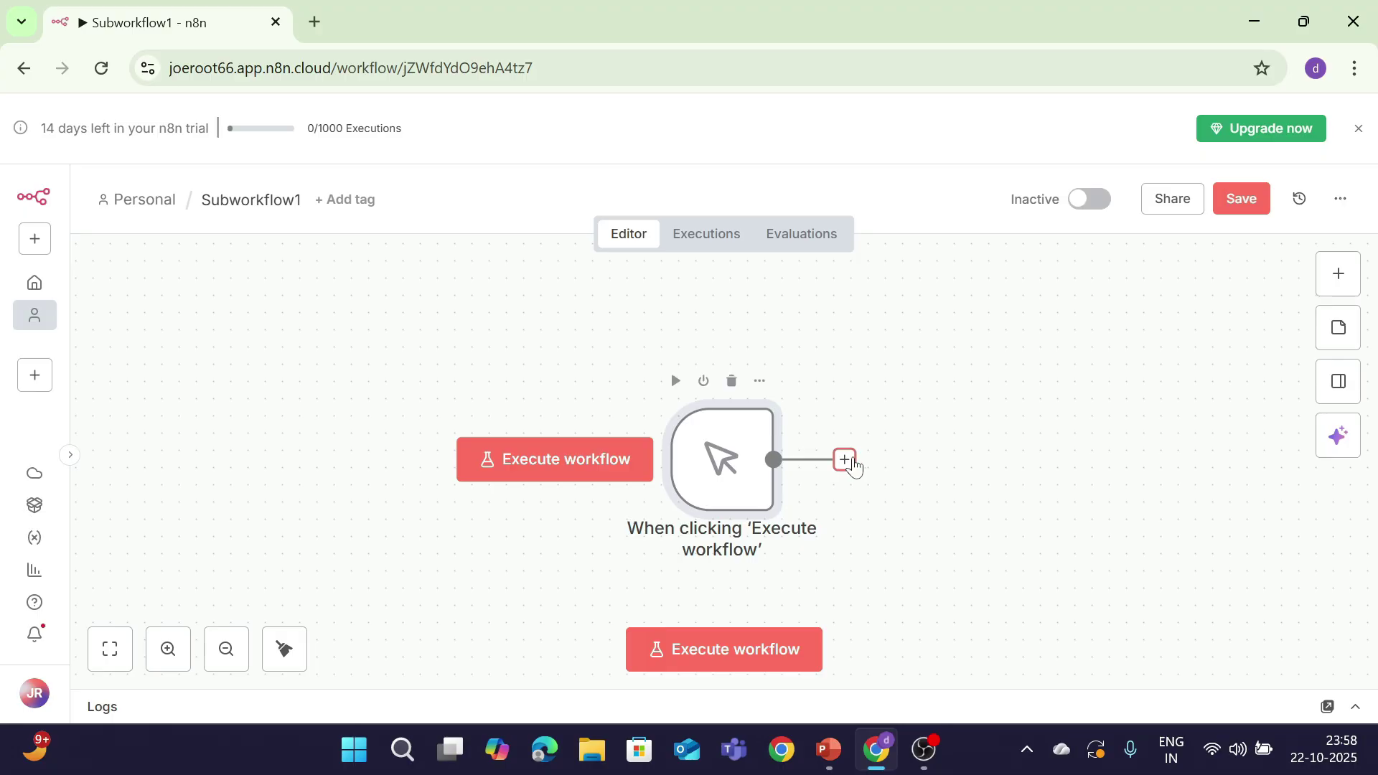
Step: Add a Code in JavaScript node after the manual trigger
click(844, 460)
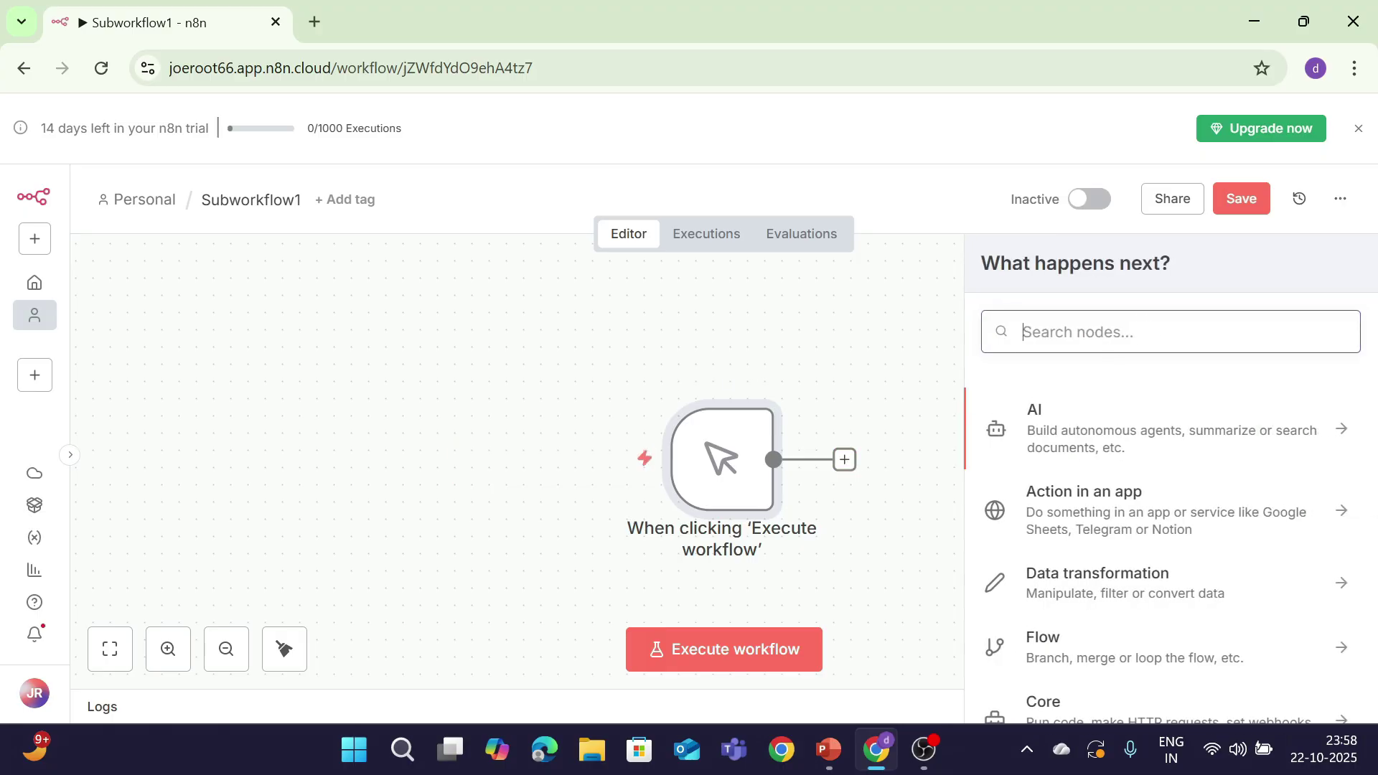
text(functio)
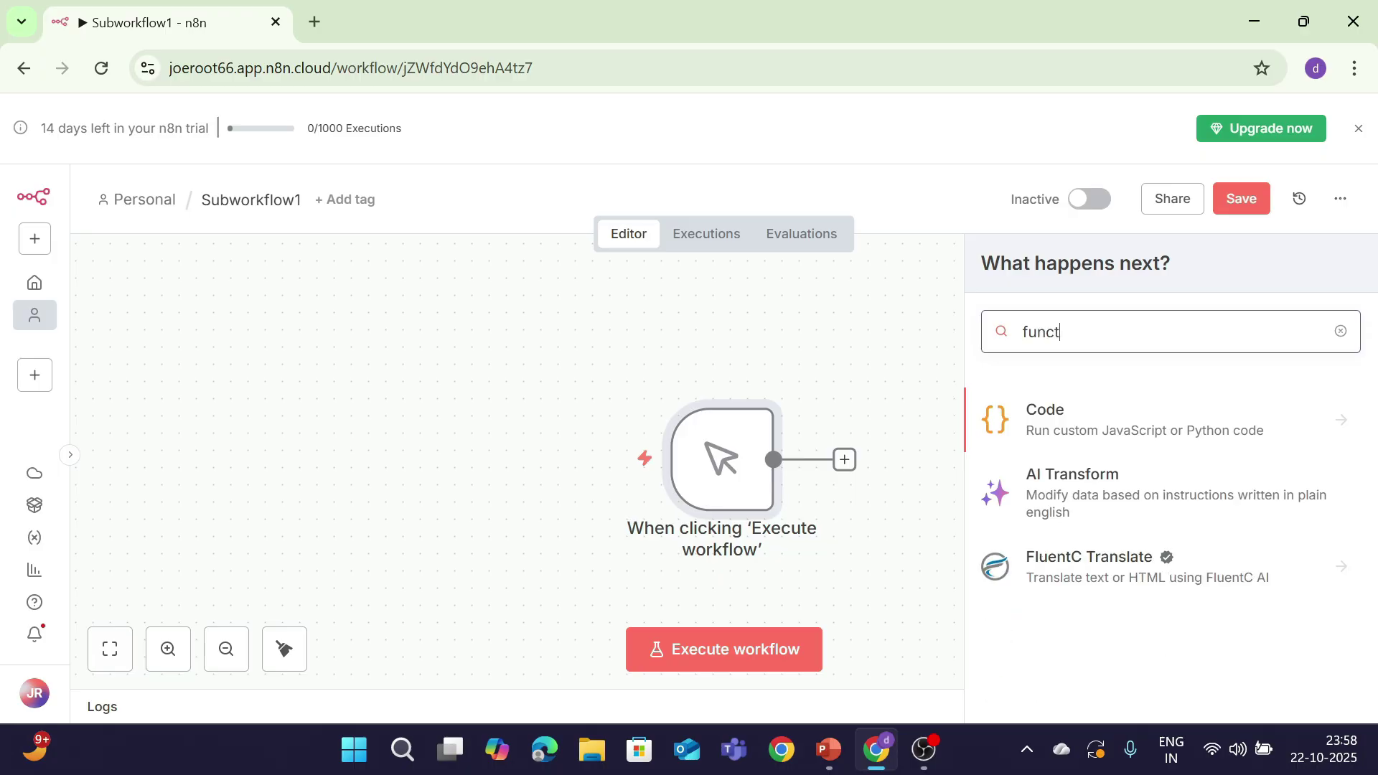
click(1178, 431)
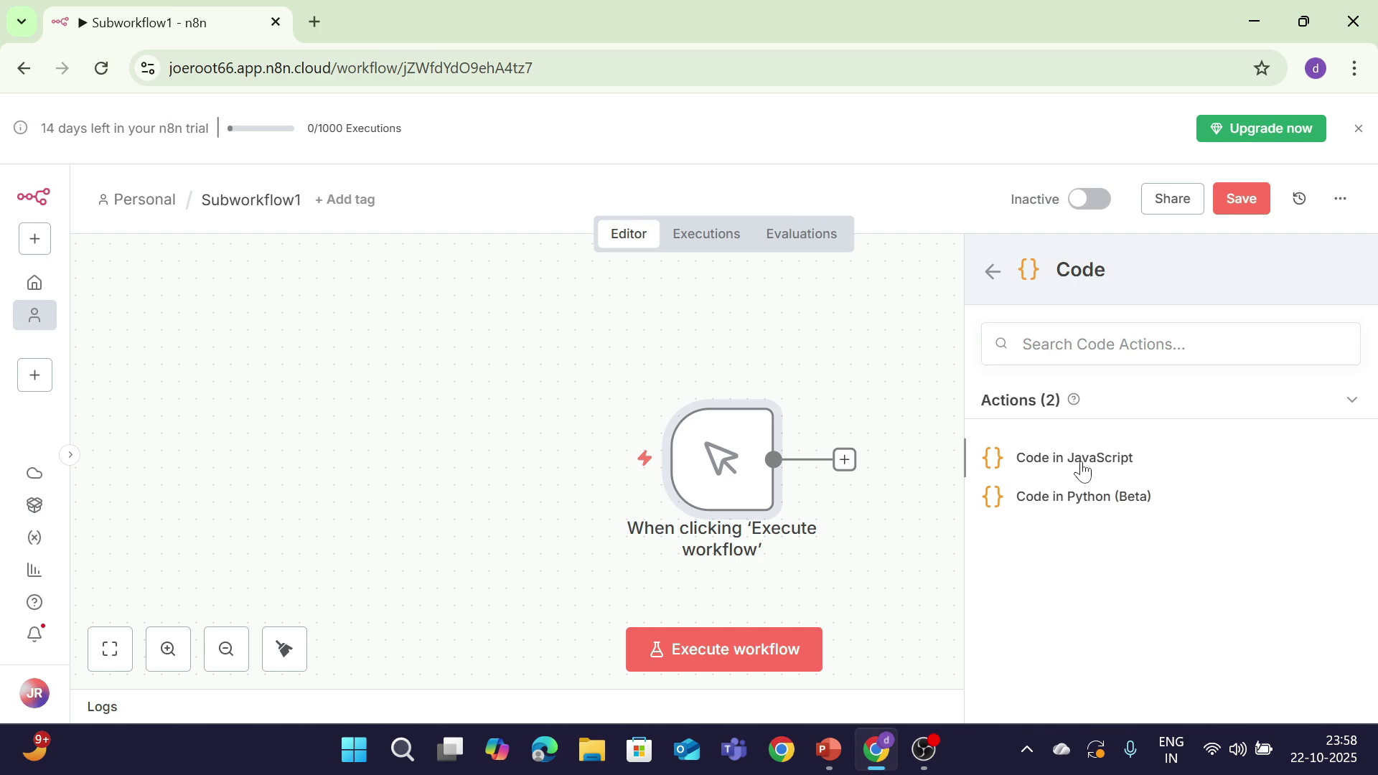
click(1082, 471)
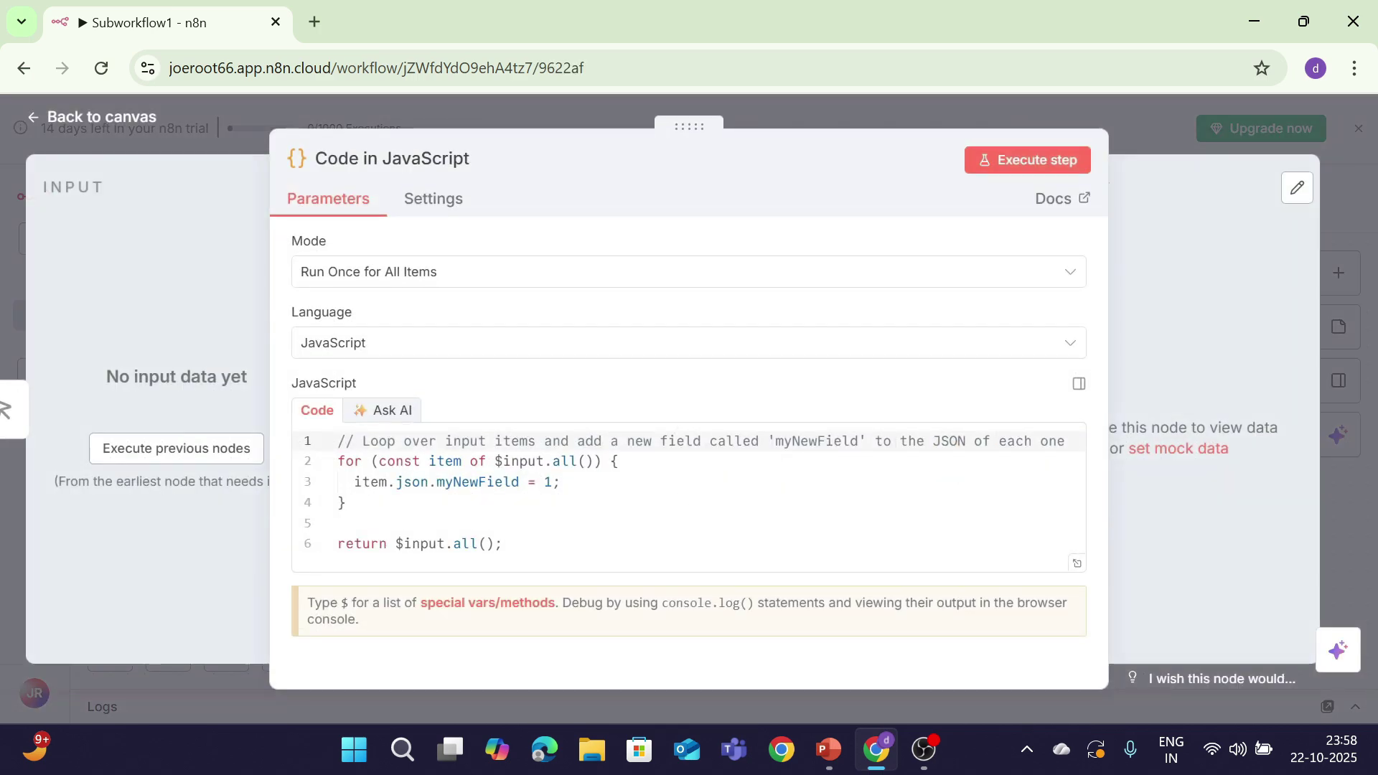
Step: Replace the default code with a pasted return block building fullName and a greeting message
drag(517, 543, 257, 385)
key(BackSpace)
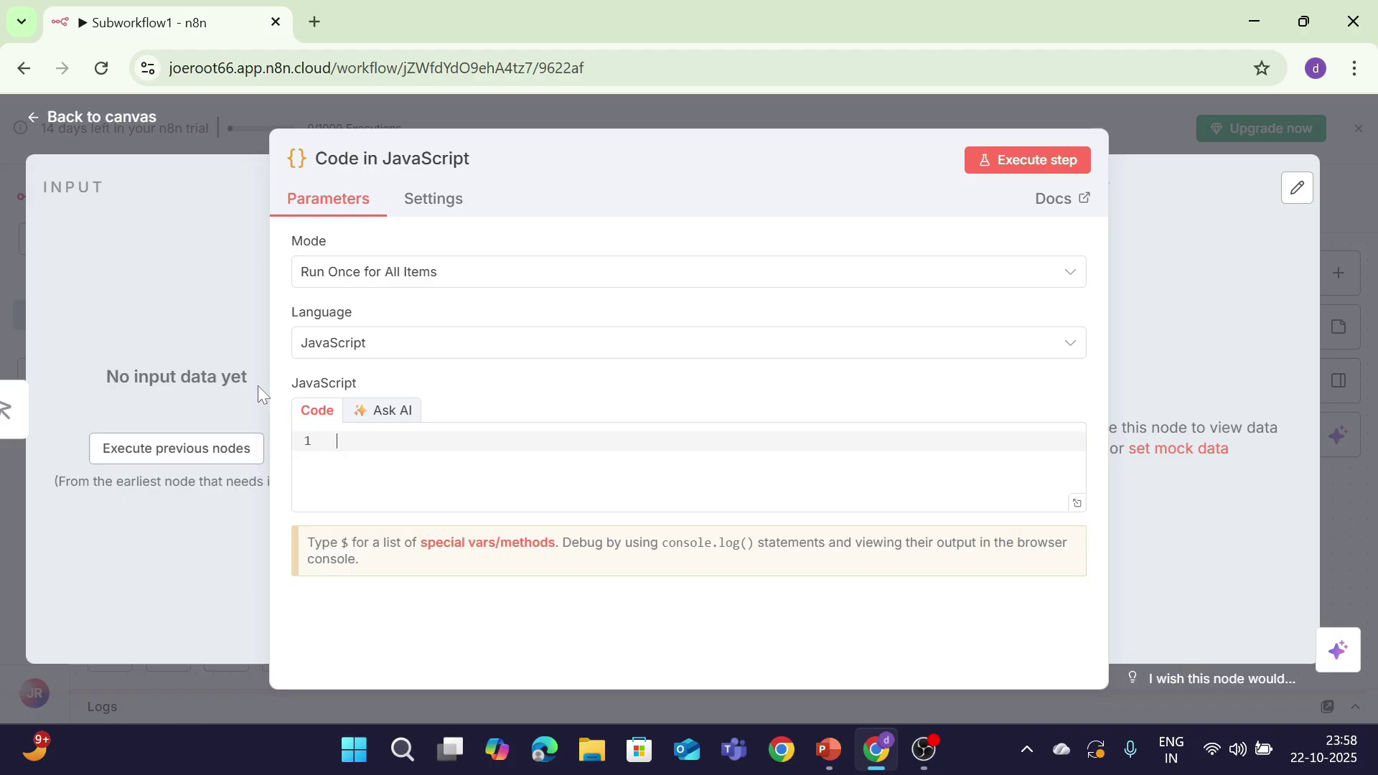
text(return [{   fullName: ${$json["firstName"]} ${$json["lastName"]},   message: Hello, ${$json["firstName"]}! Your full name is ready. }];)
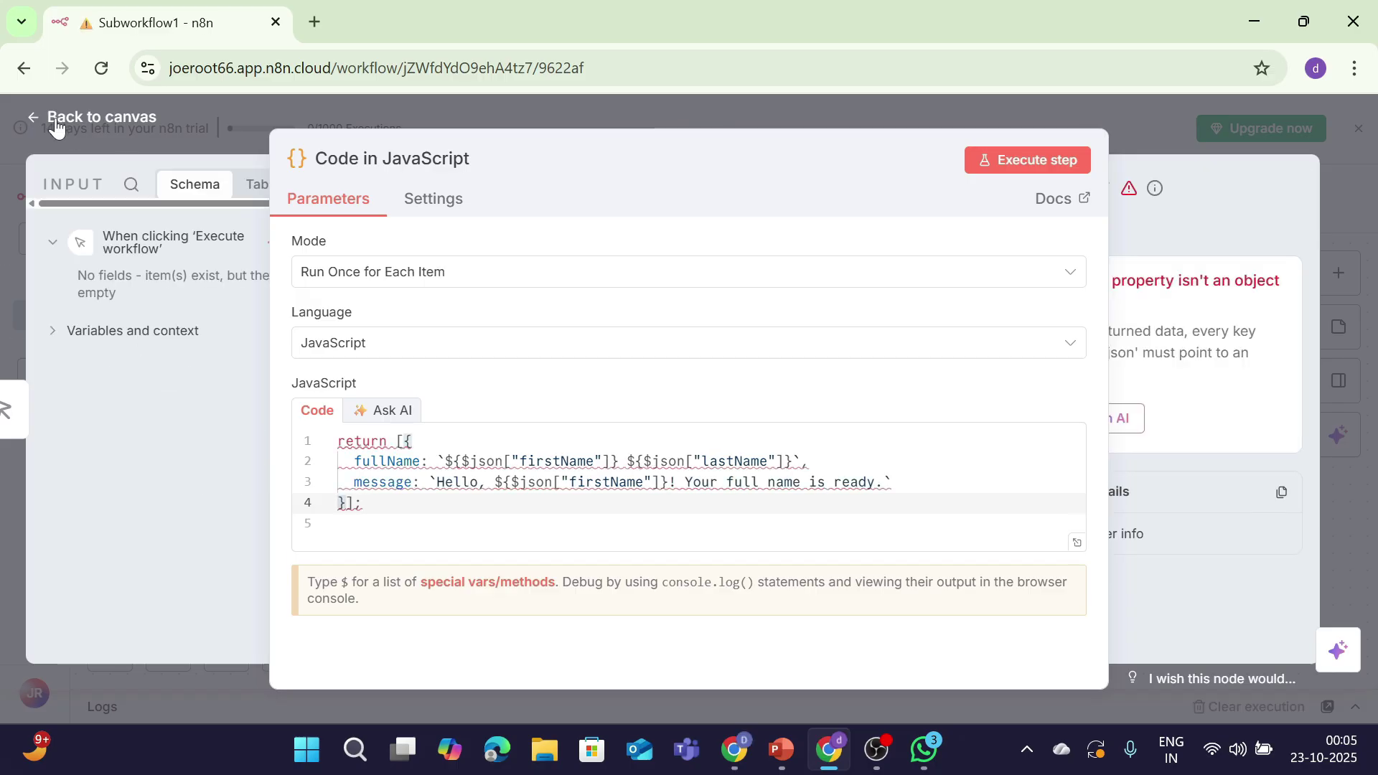
Step: Save Subworkflow1 when prompted while starting a new credential in the Personal project
click(57, 122)
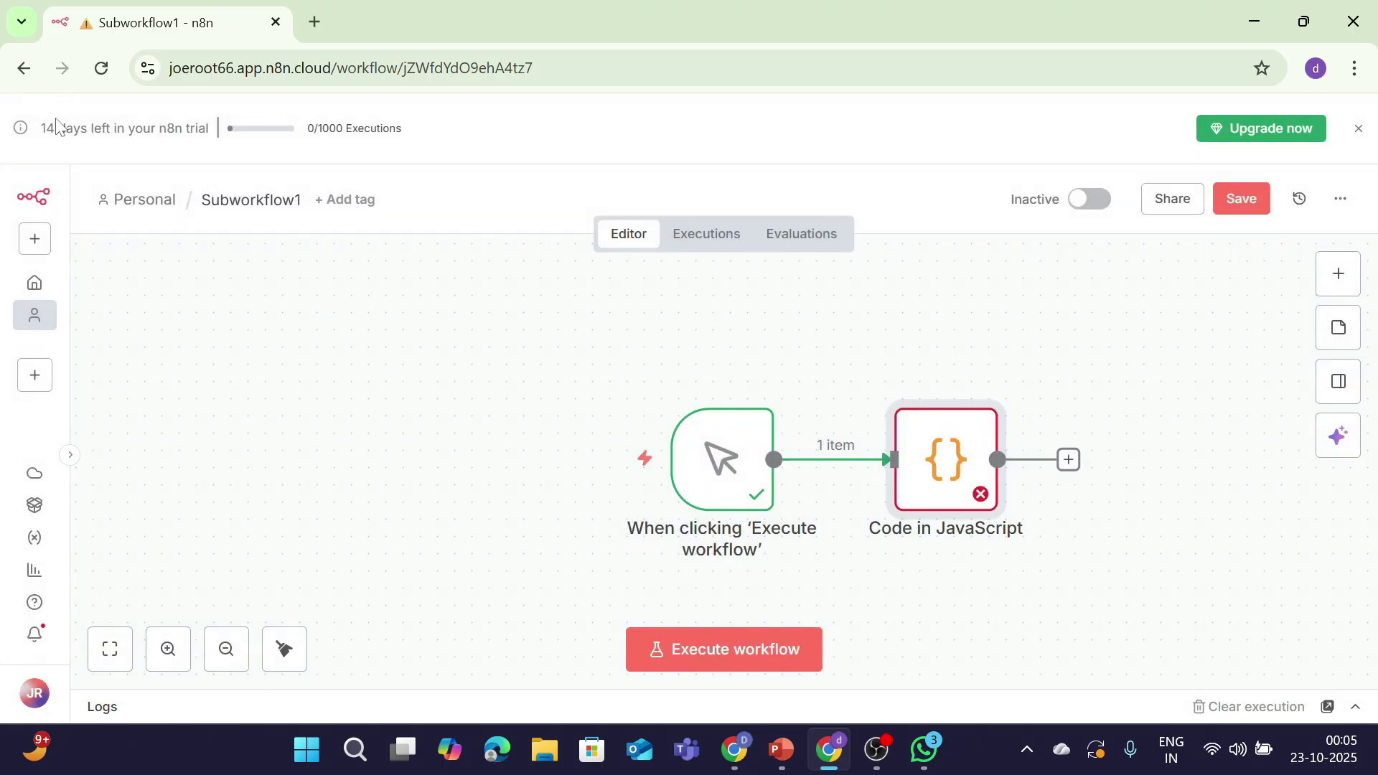
click(38, 240)
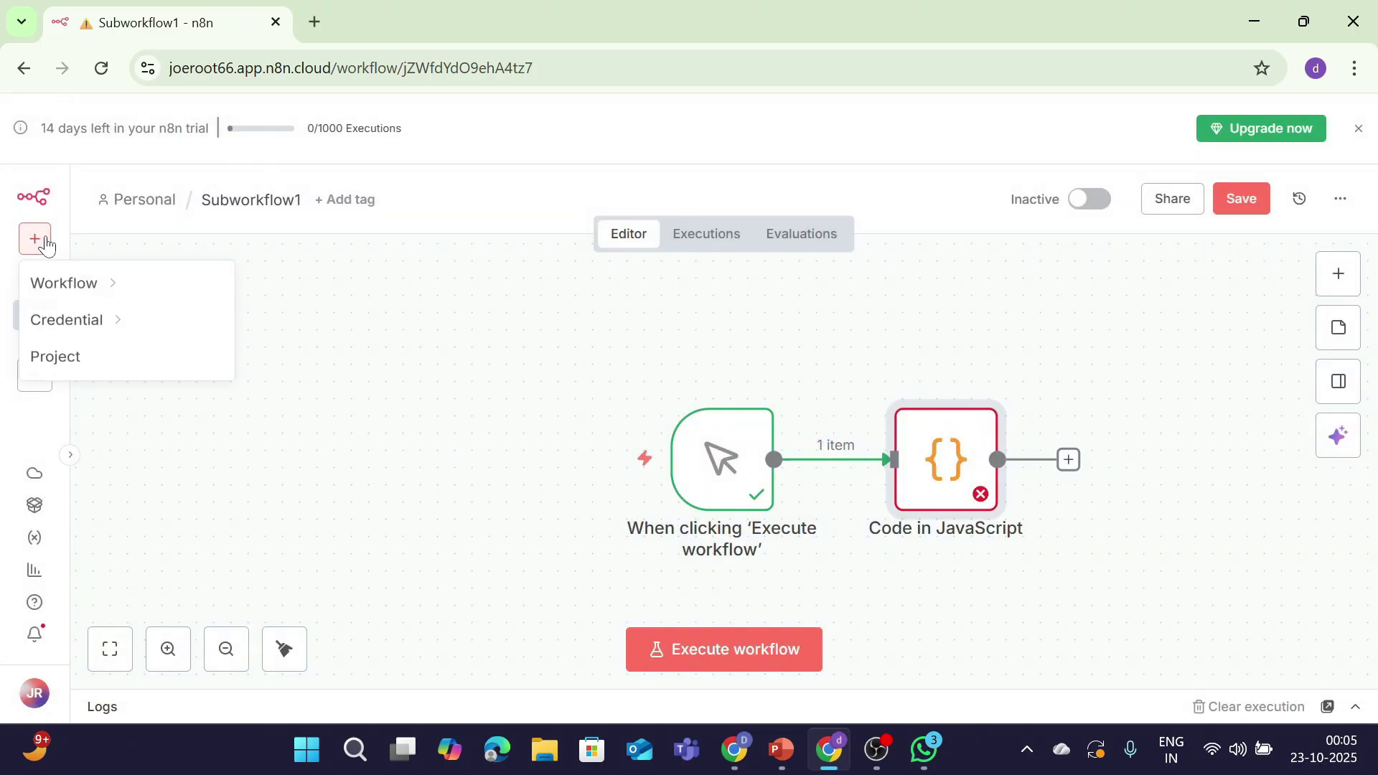
mouse_move(115, 301)
mouse_move(191, 326)
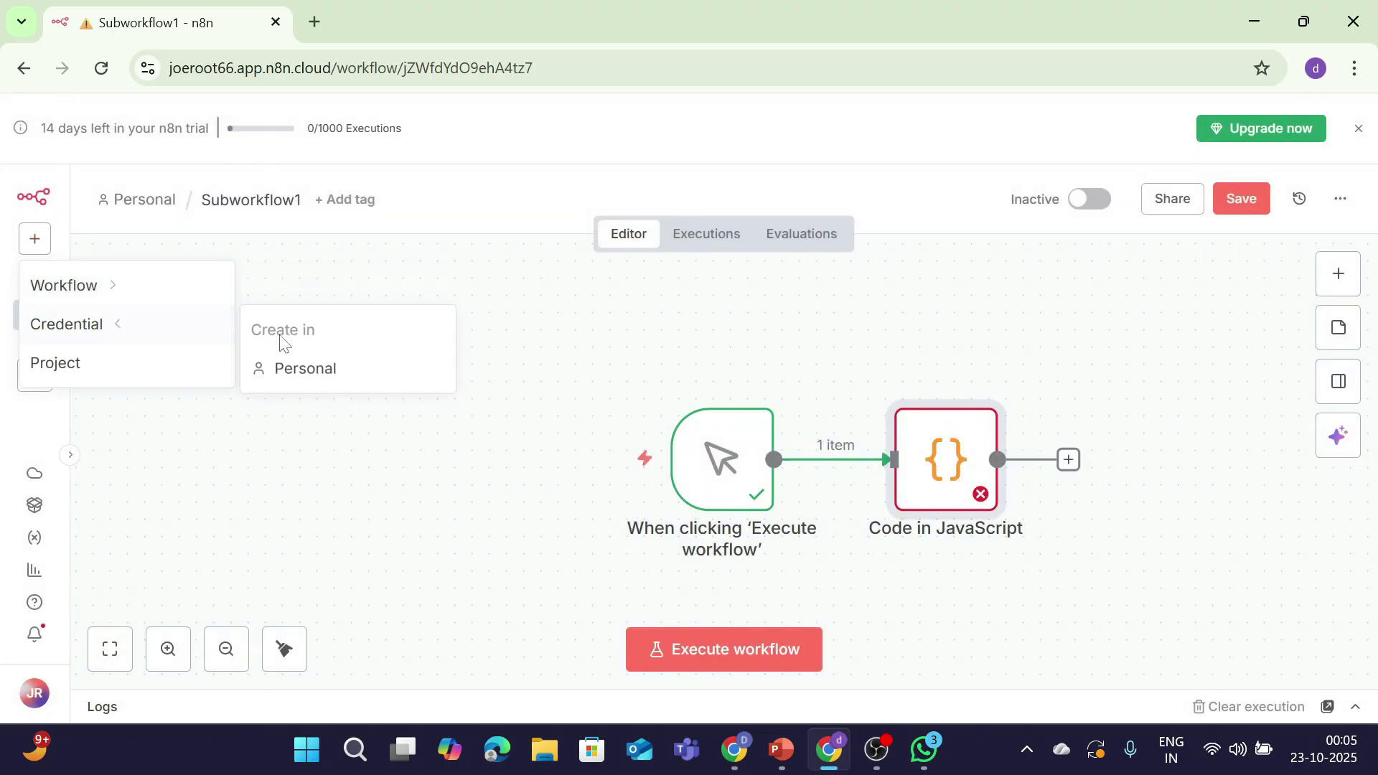
click(294, 368)
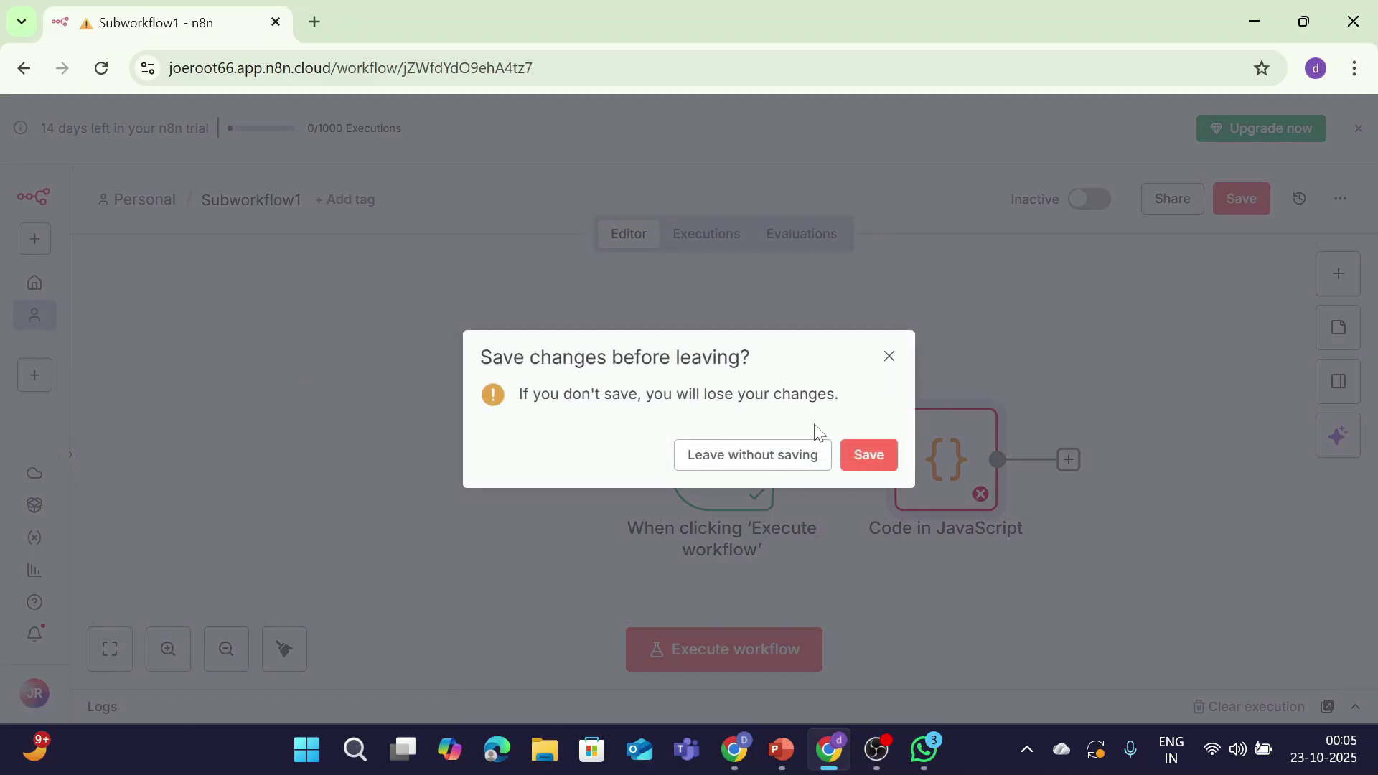
click(865, 457)
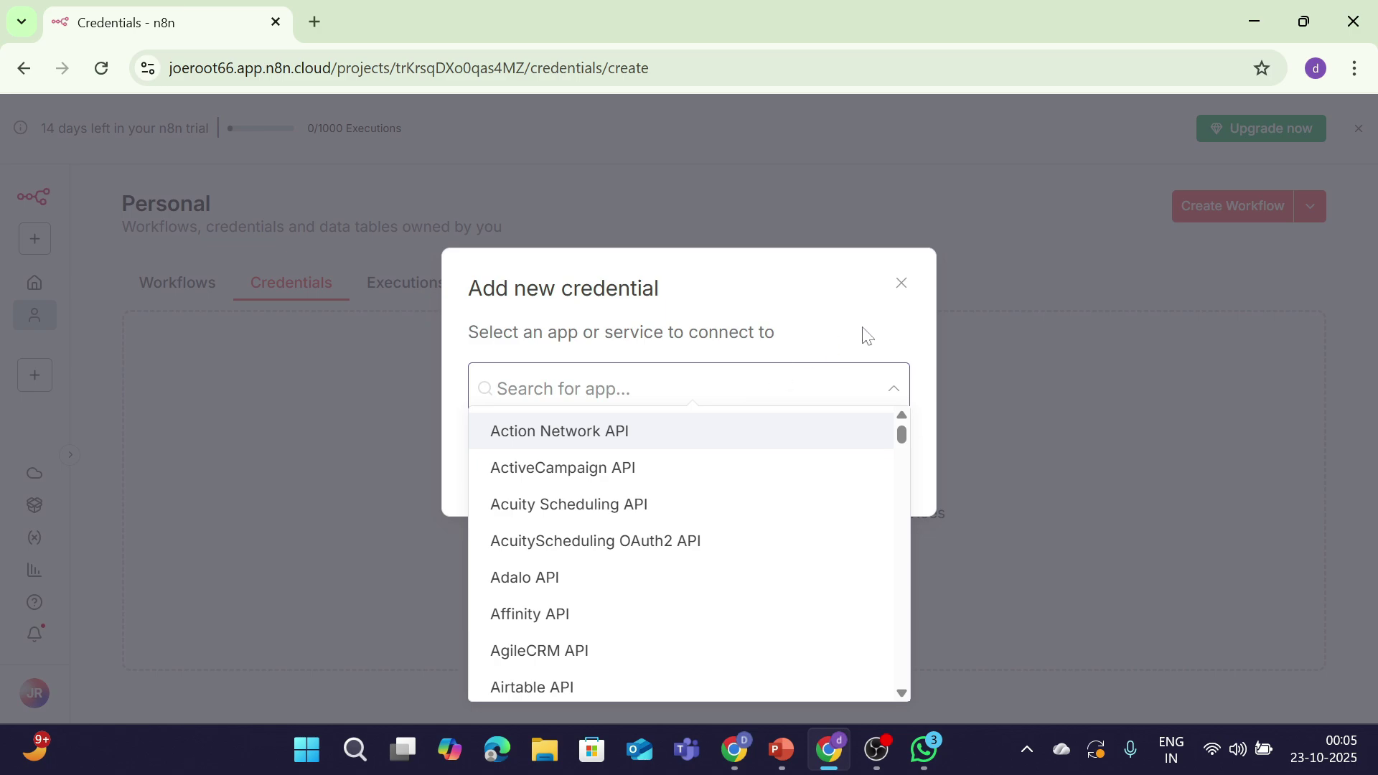
Step: Cancel the new credential and show the Personal workflows list with Subworkflow1 and main wf
click(919, 284)
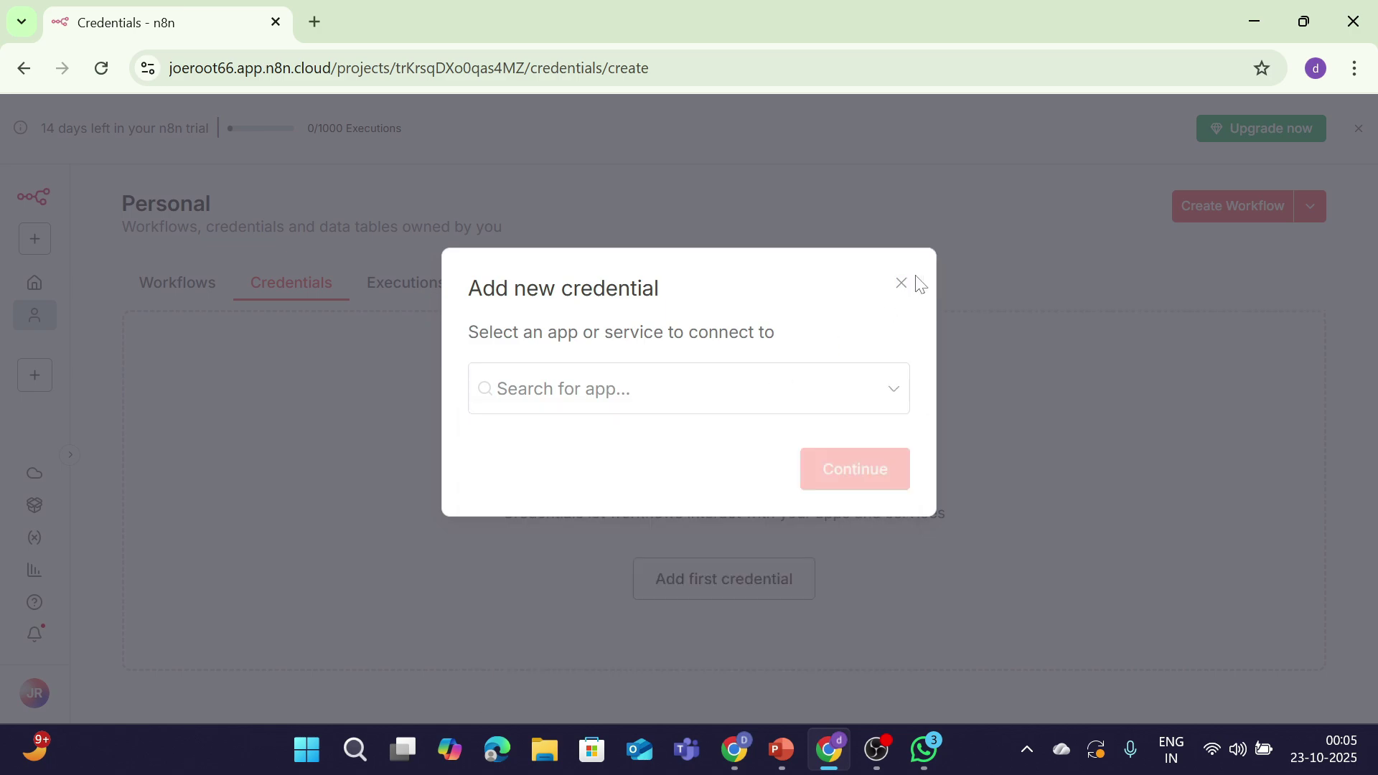
click(903, 283)
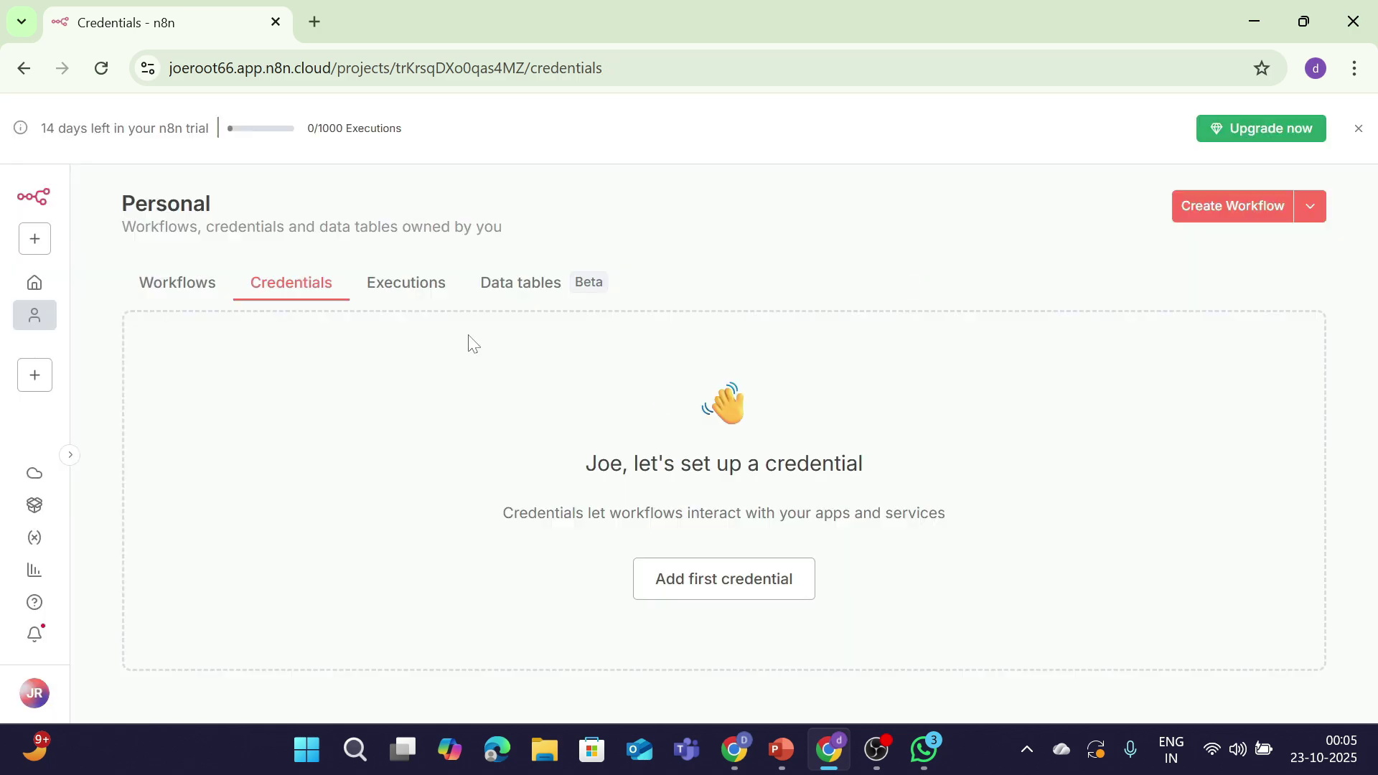
click(156, 293)
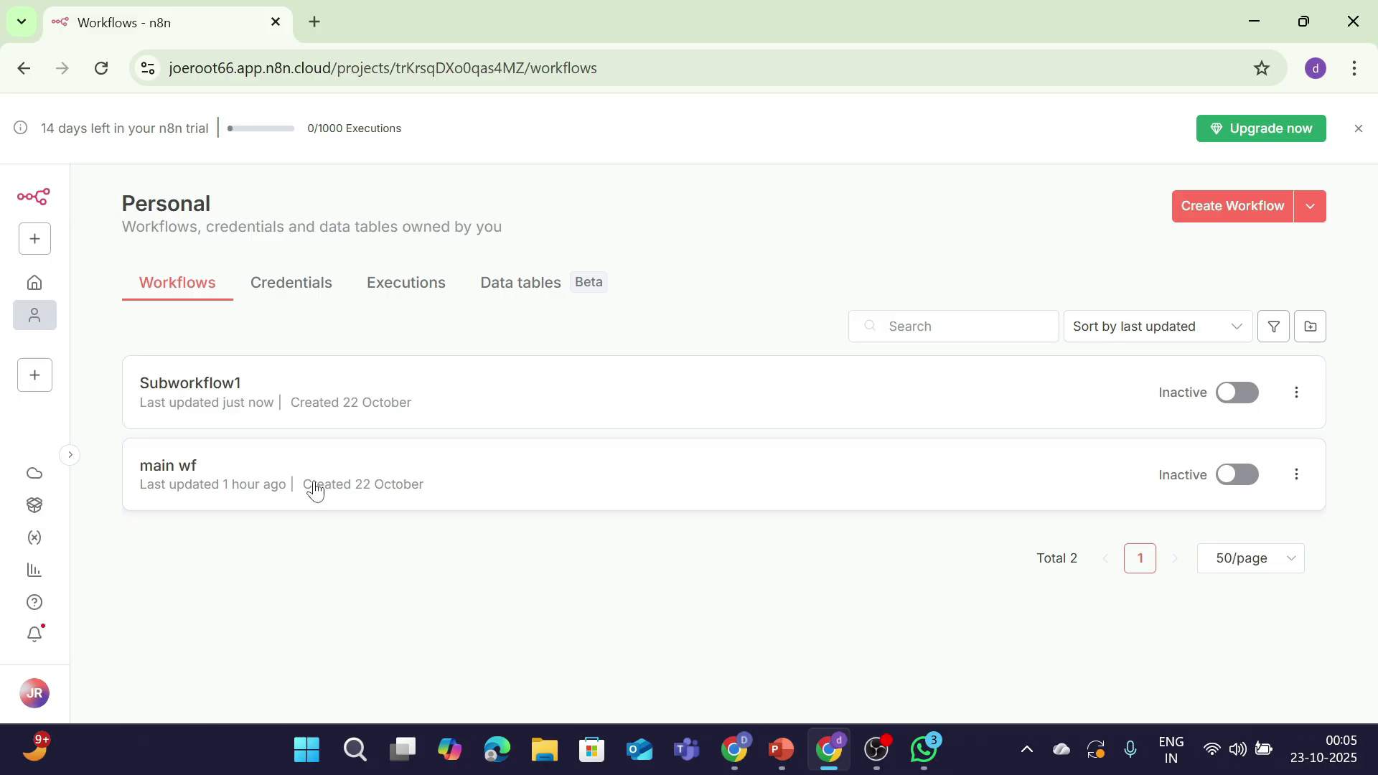
Step: Open main wf and start it with a manual trigger
click(315, 491)
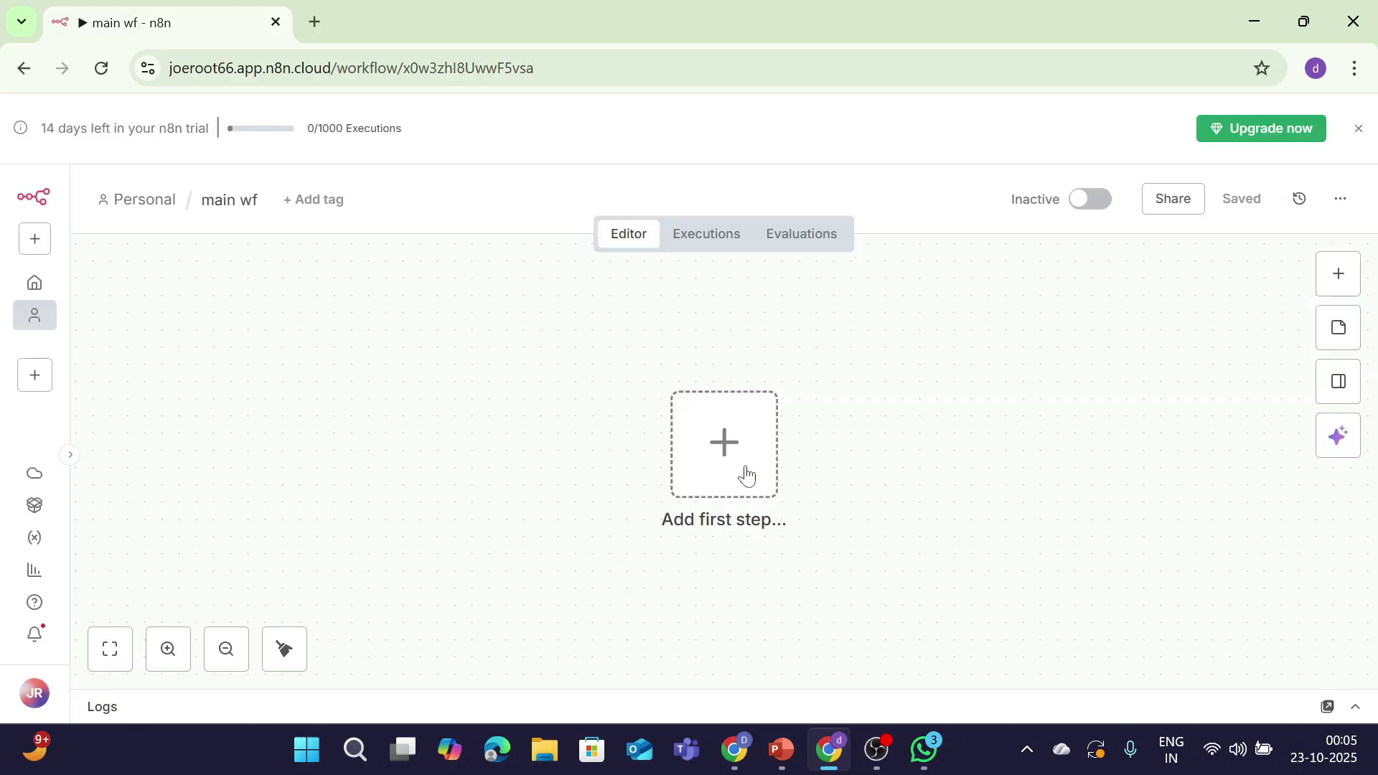
click(746, 476)
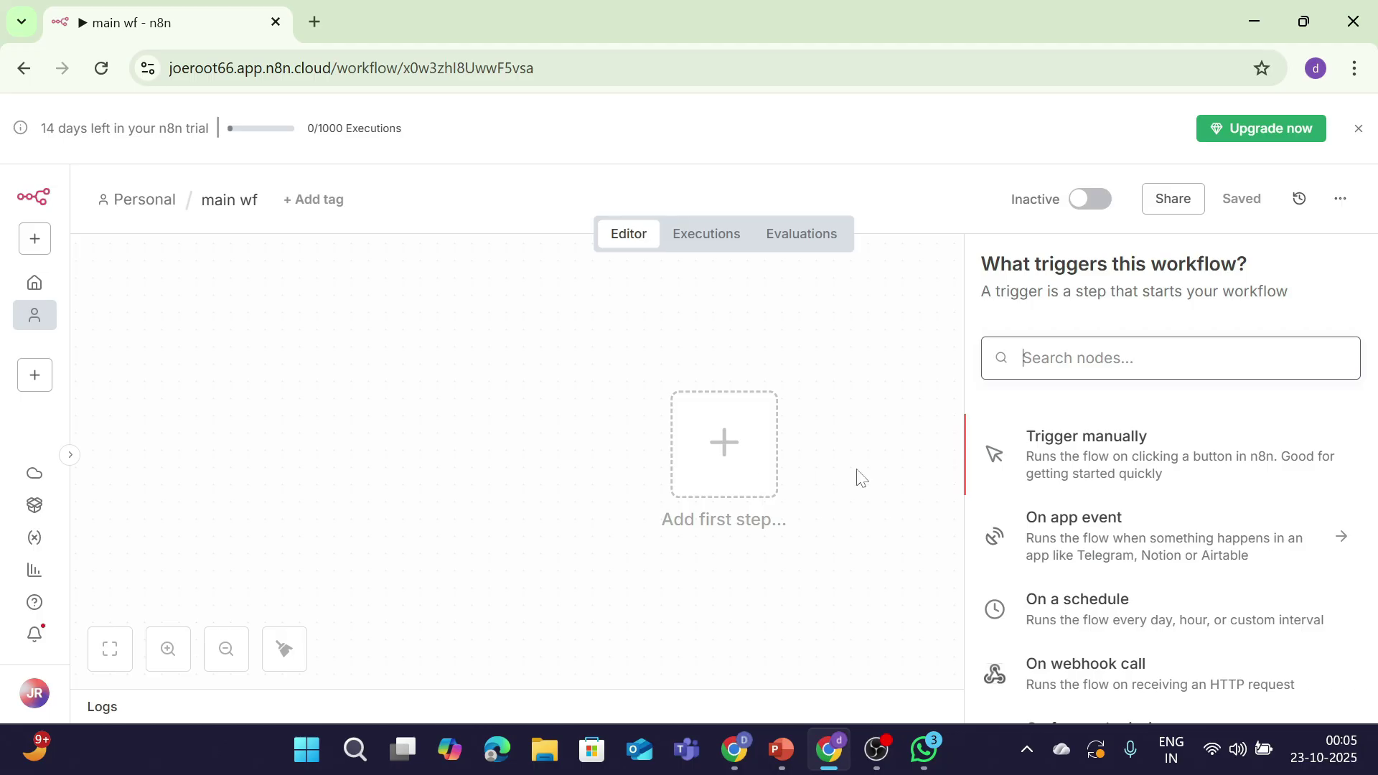
click(1090, 459)
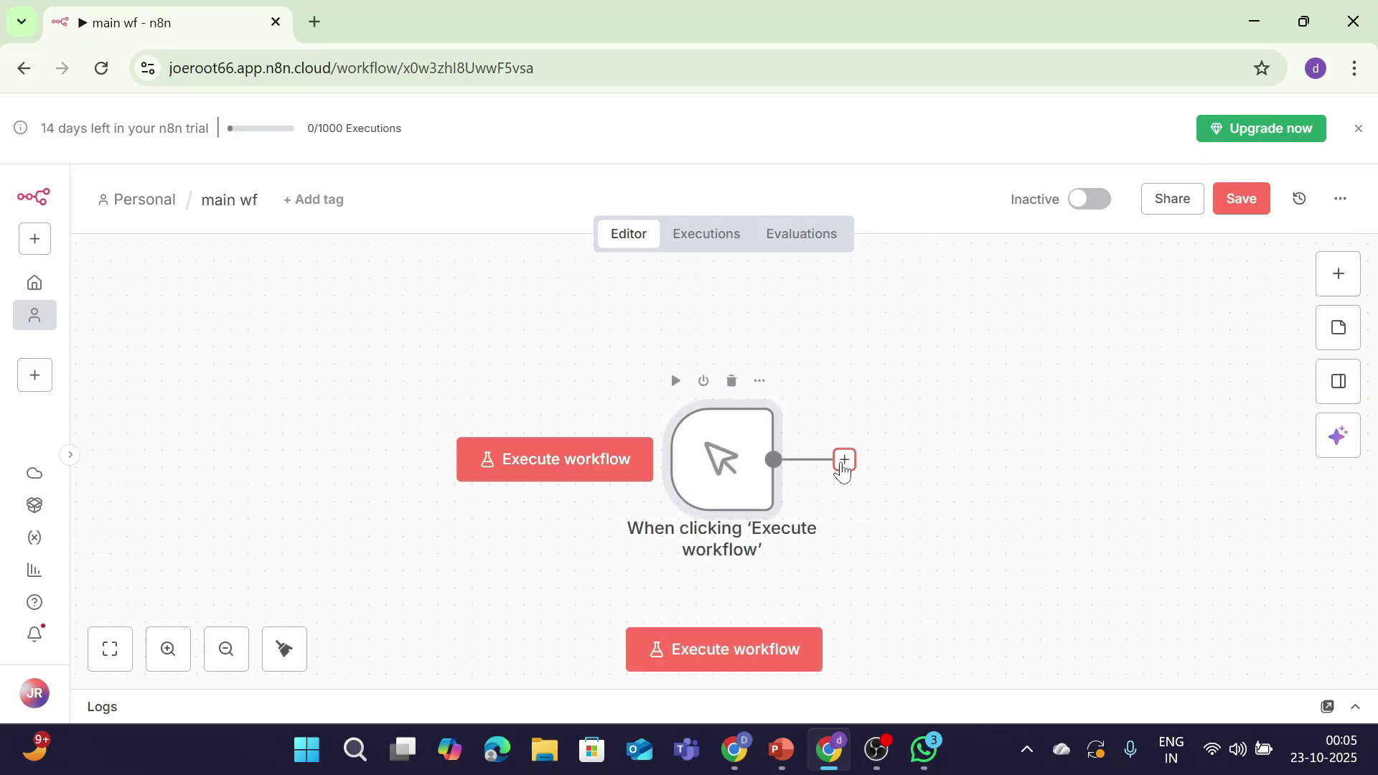
Step: Add an Edit Fields (Set) node after the manual trigger
click(843, 460)
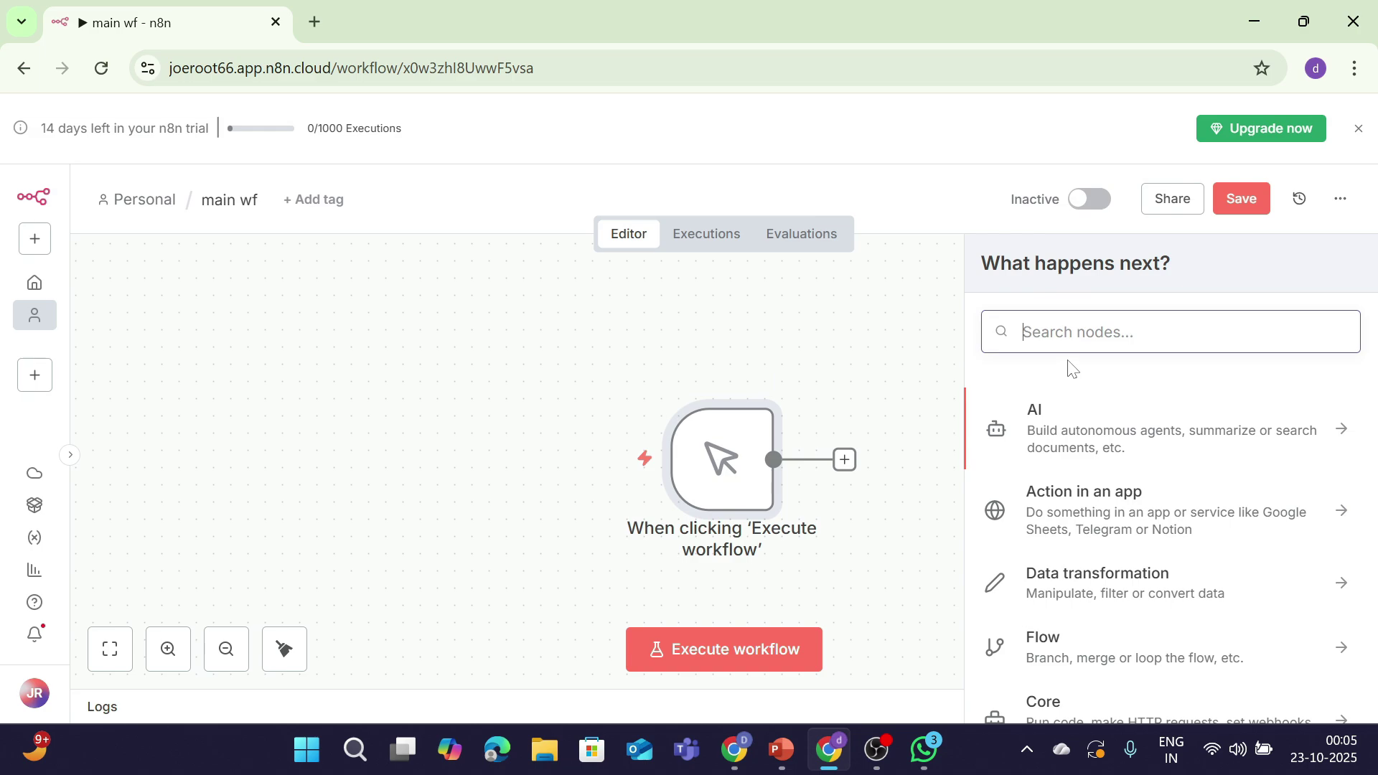
text(ed)
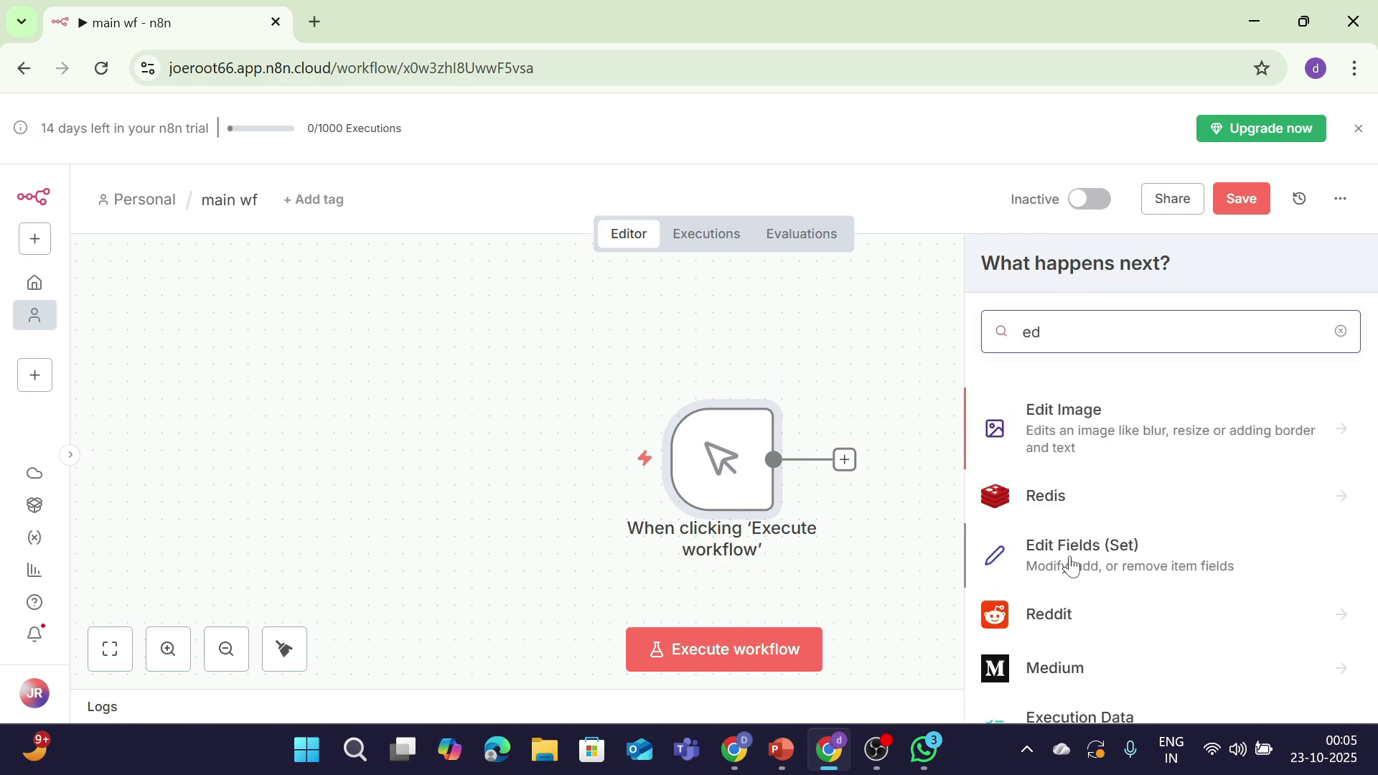
click(1069, 560)
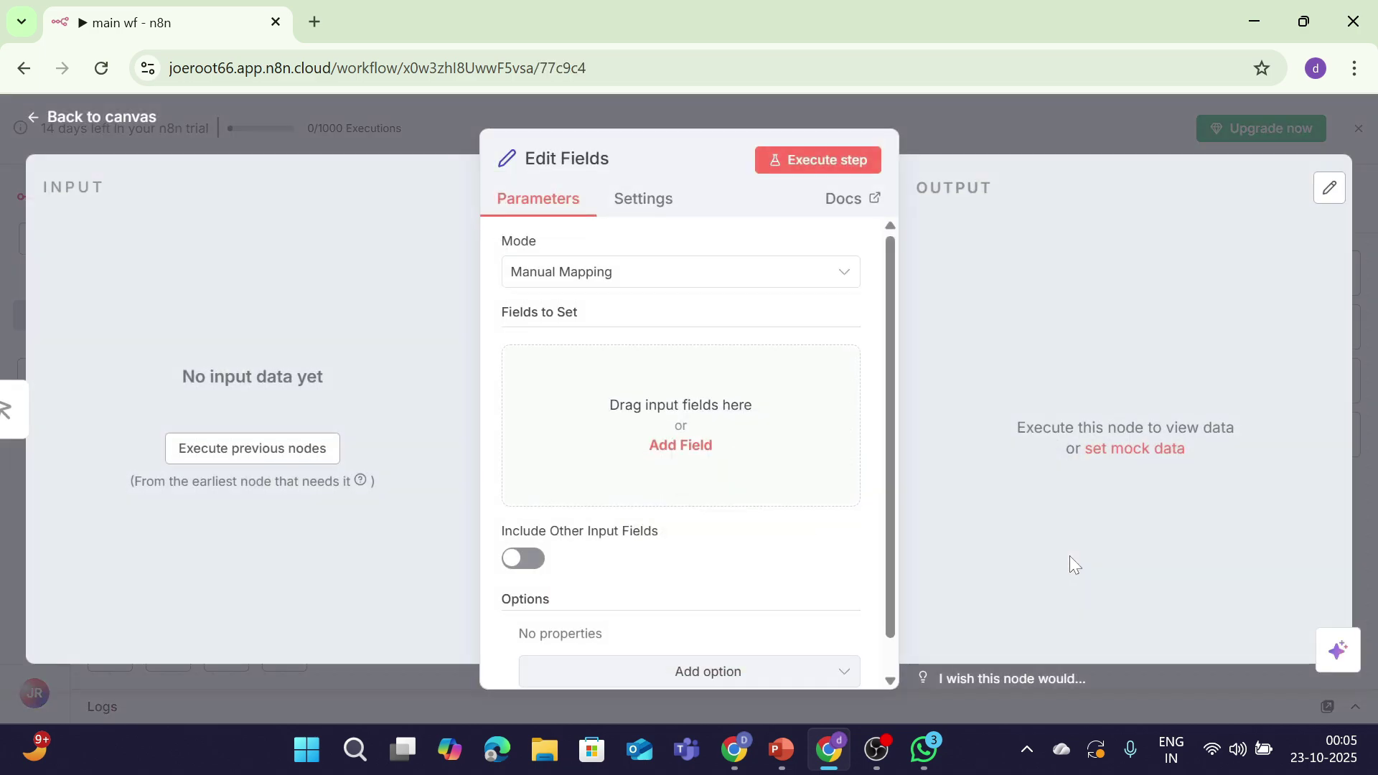
Step: Add a Firstname field with value Dustin in the Edit Fields node
click(694, 445)
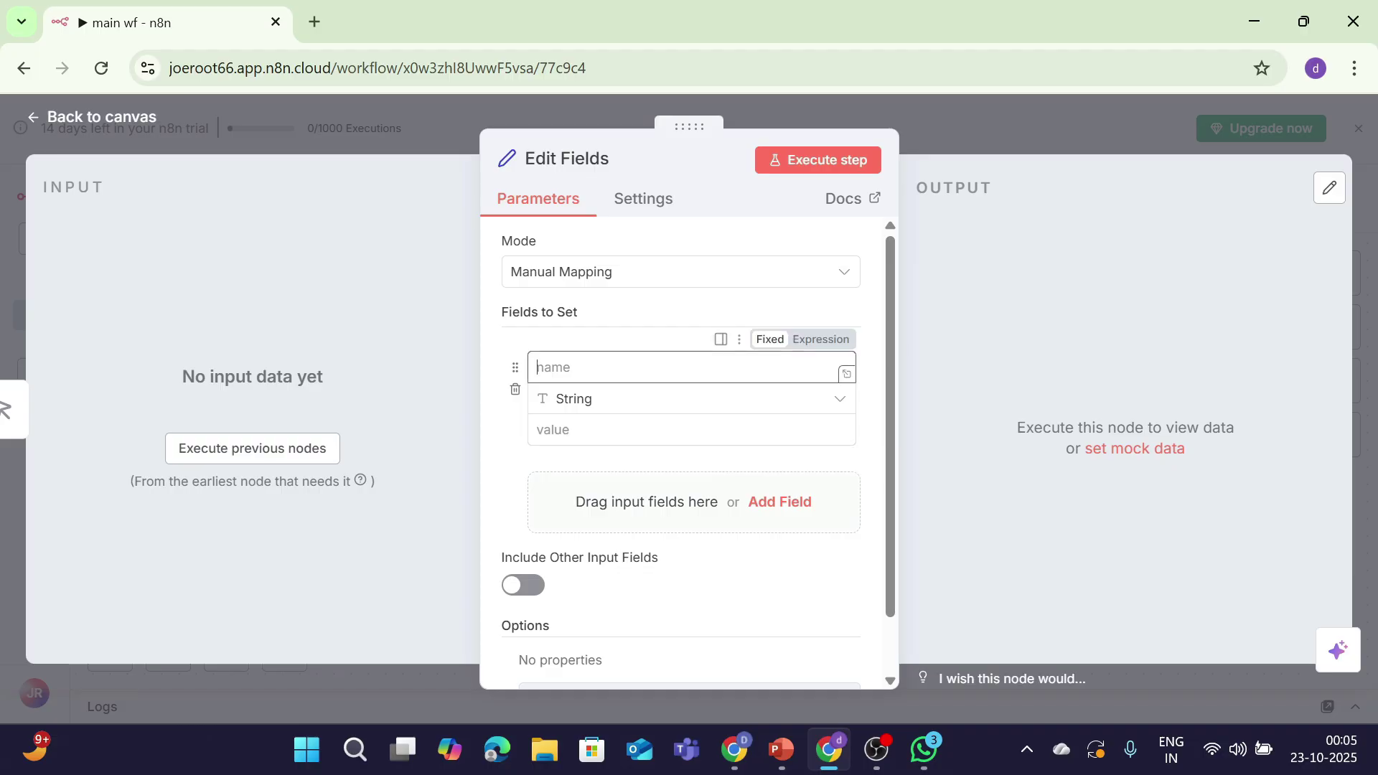
text(Firstname)
key(Tab)
key(Tab)
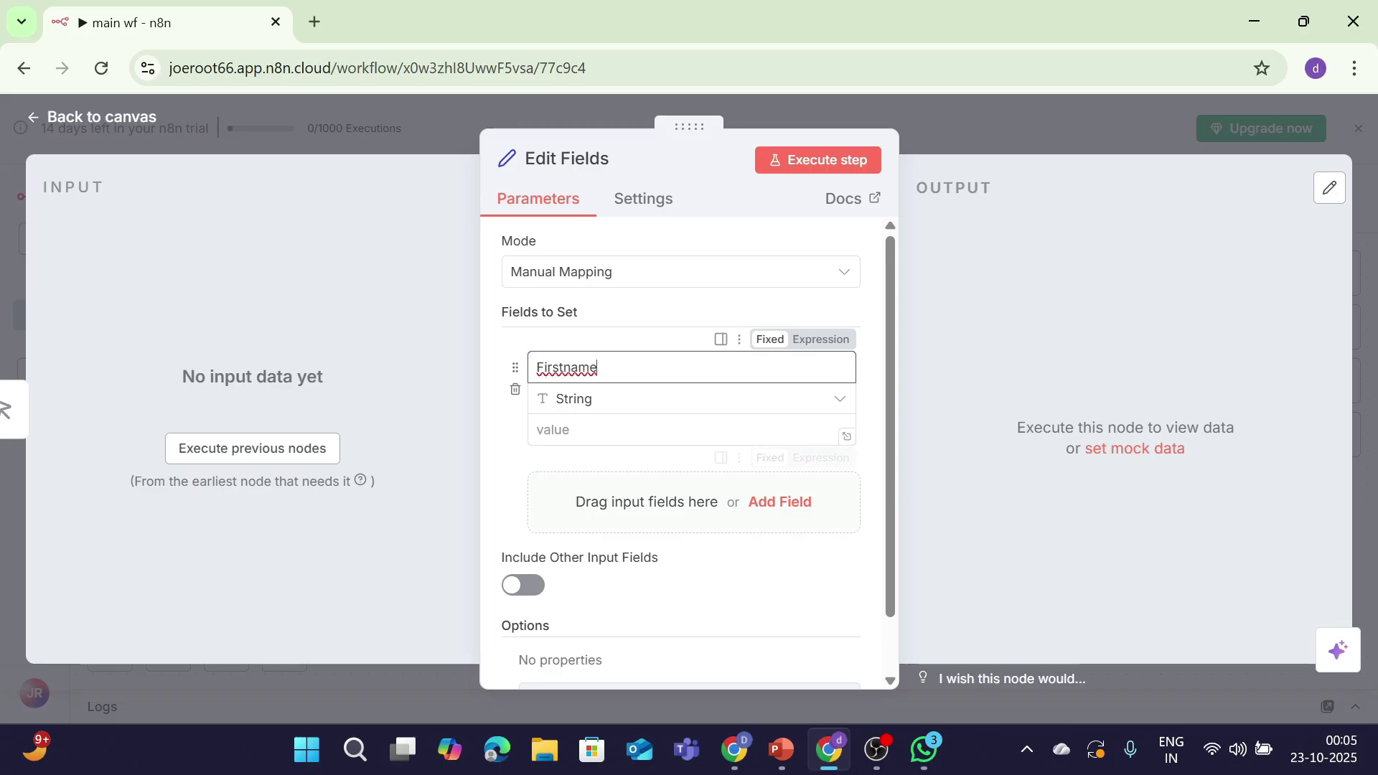
text(Dusto)
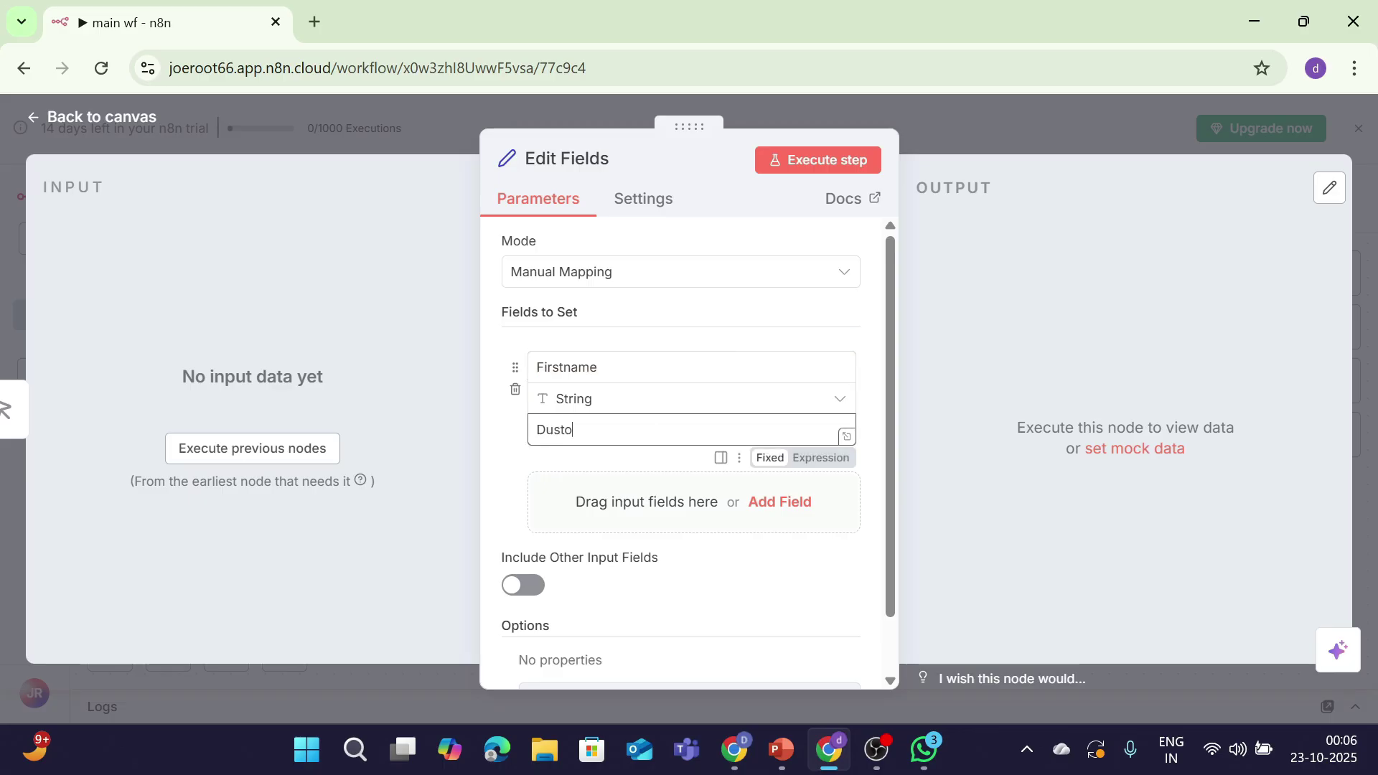
key(BackSpace)
text(in)
Step: Add a second field Lastname with value Henderson and return to the canvas
click(801, 506)
click(546, 485)
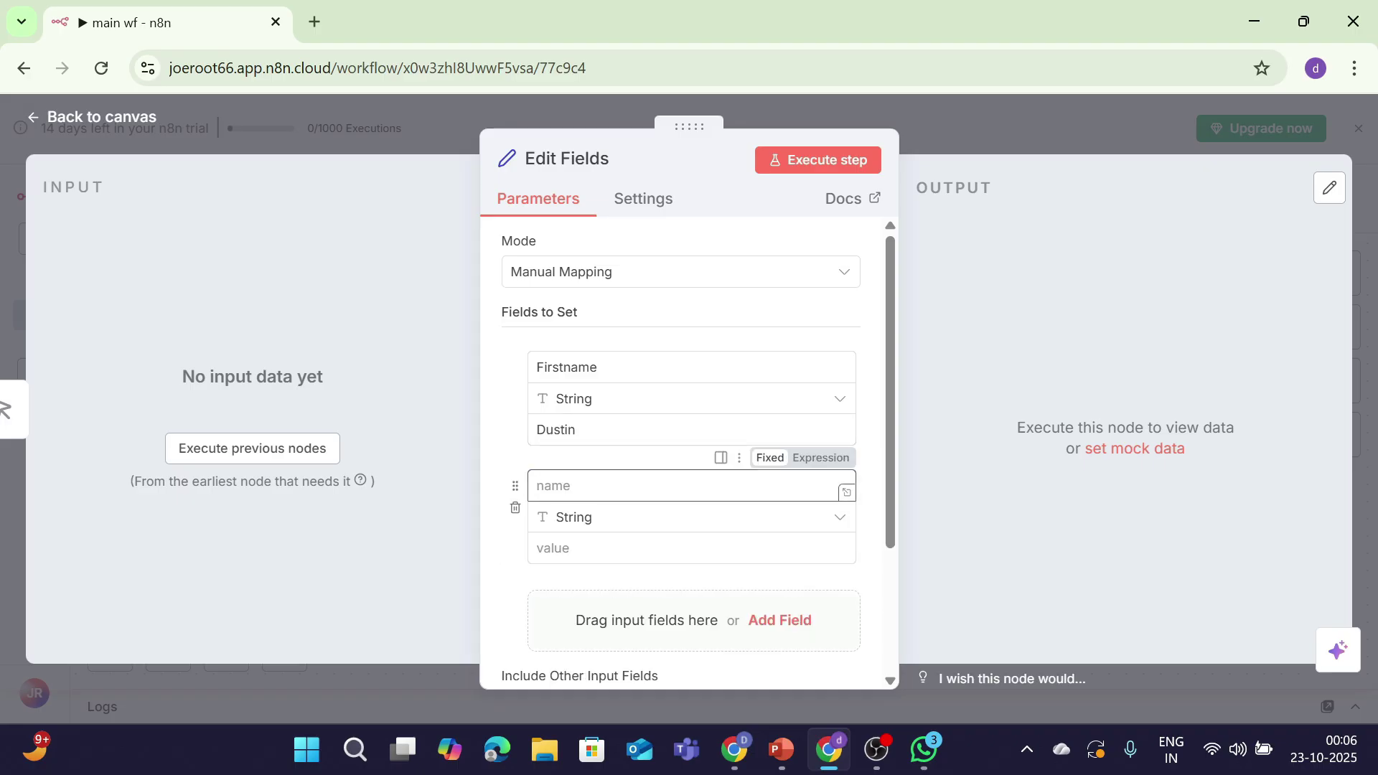
text(Lastname)
key(Tab)
key(Tab)
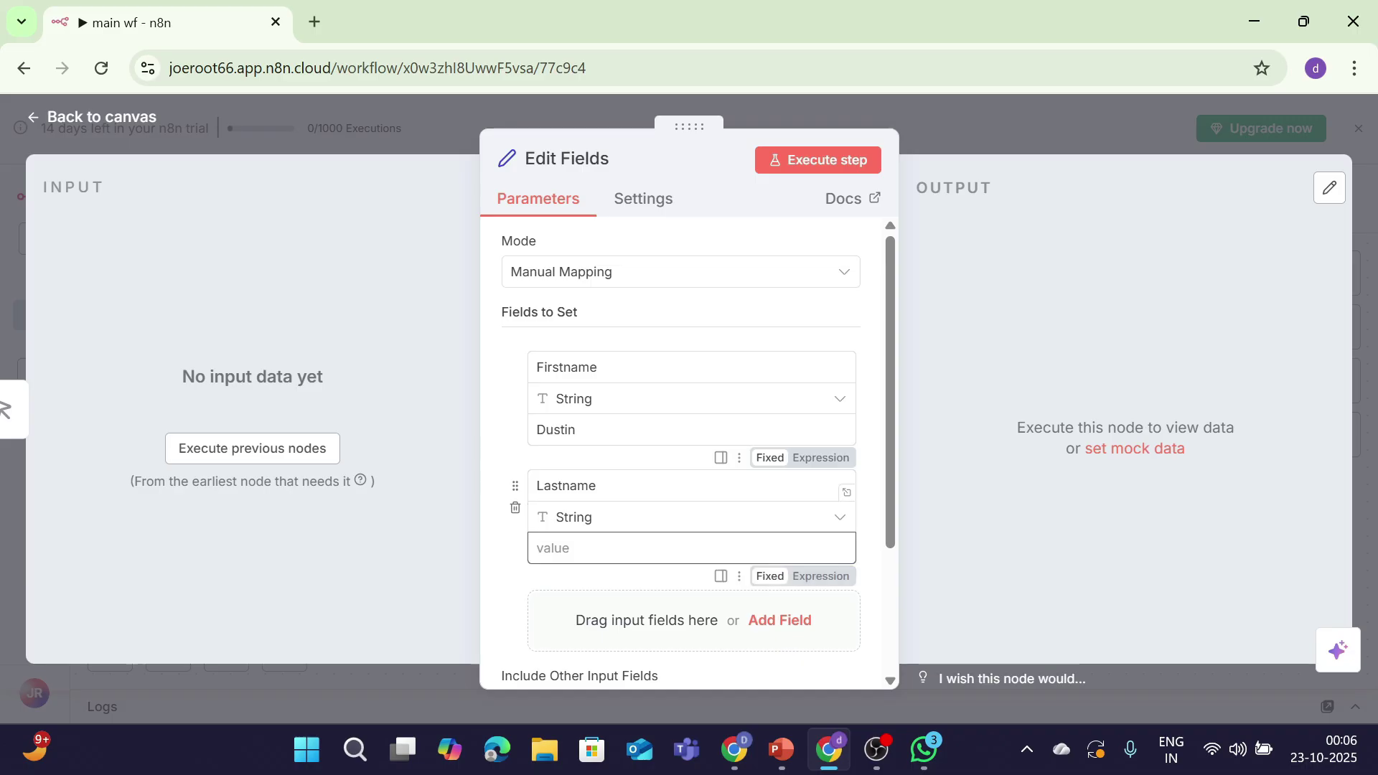
text(Henderson)
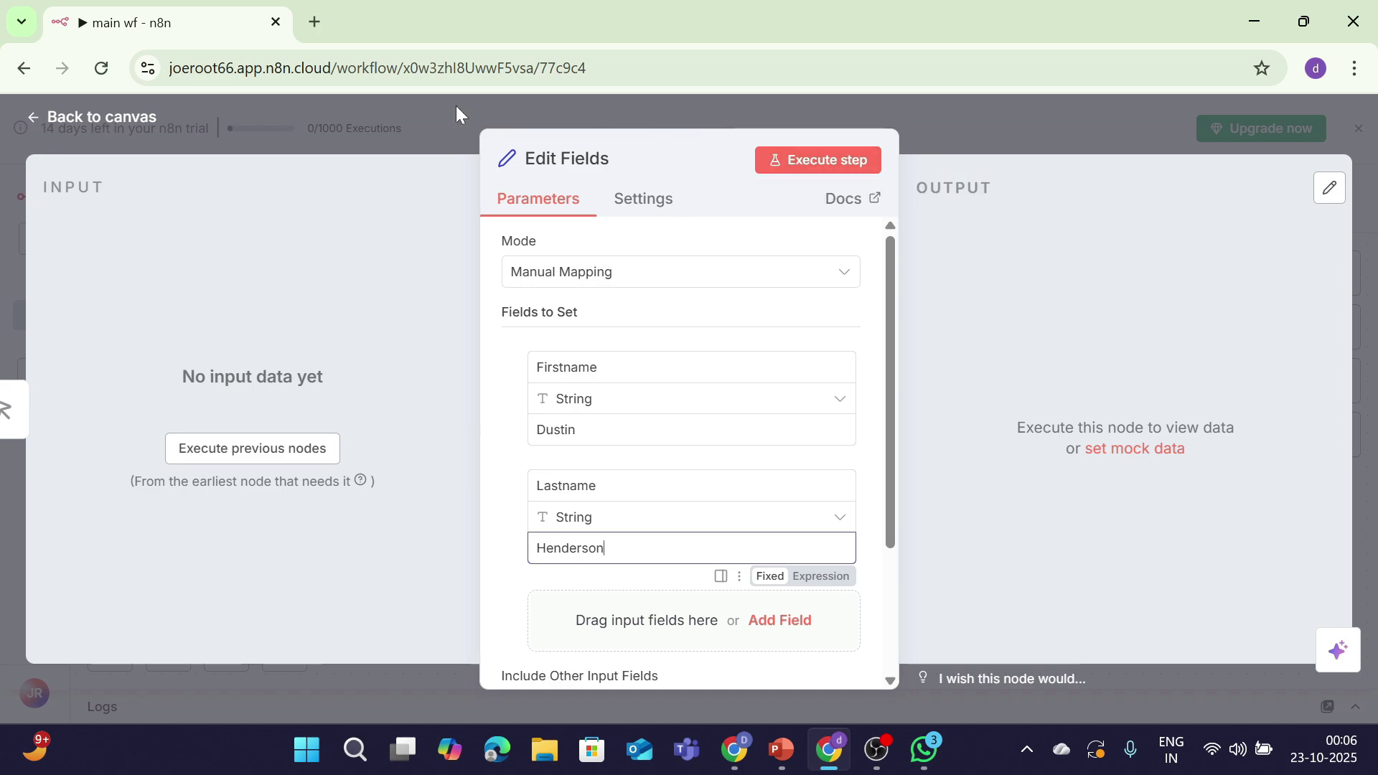
click(112, 124)
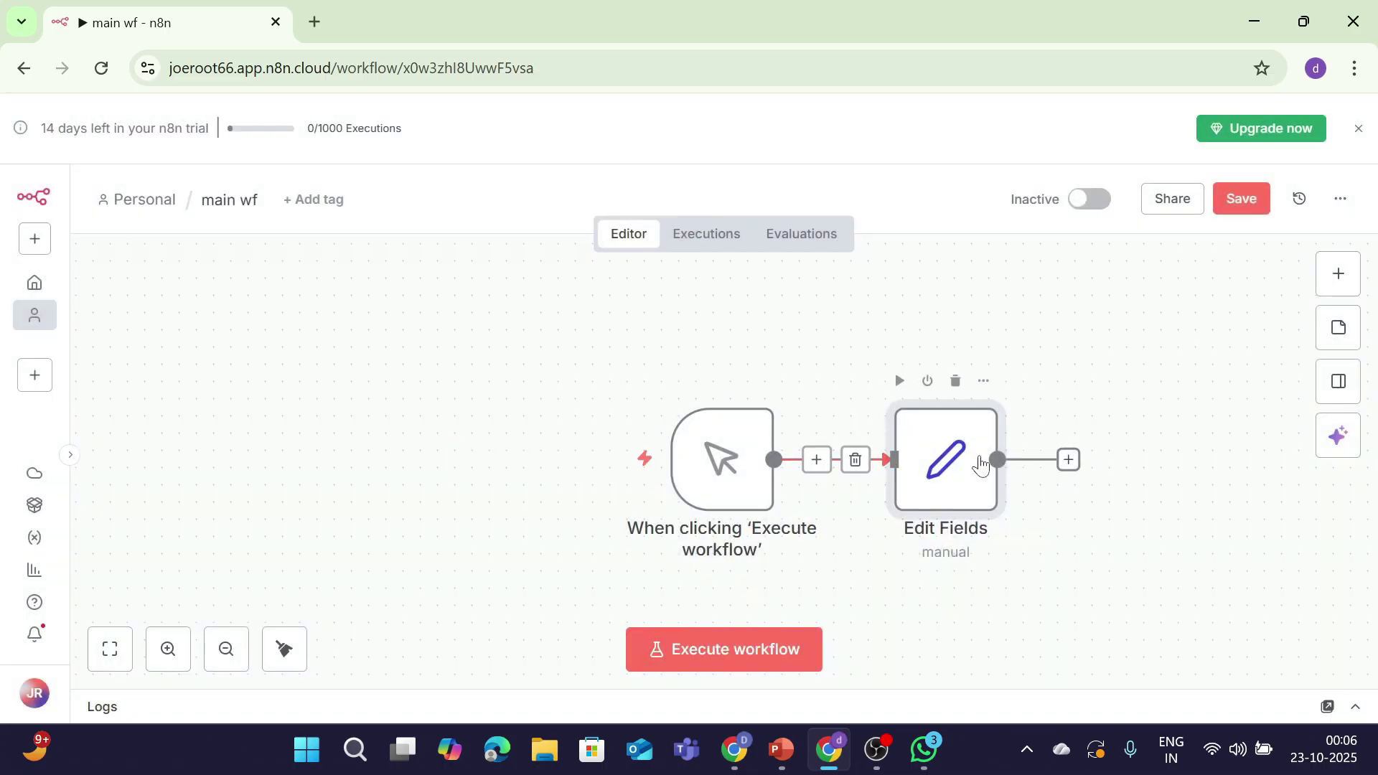
Step: Add an Execute Sub-workflow node after Edit Fields that calls Subworkflow1
click(1069, 459)
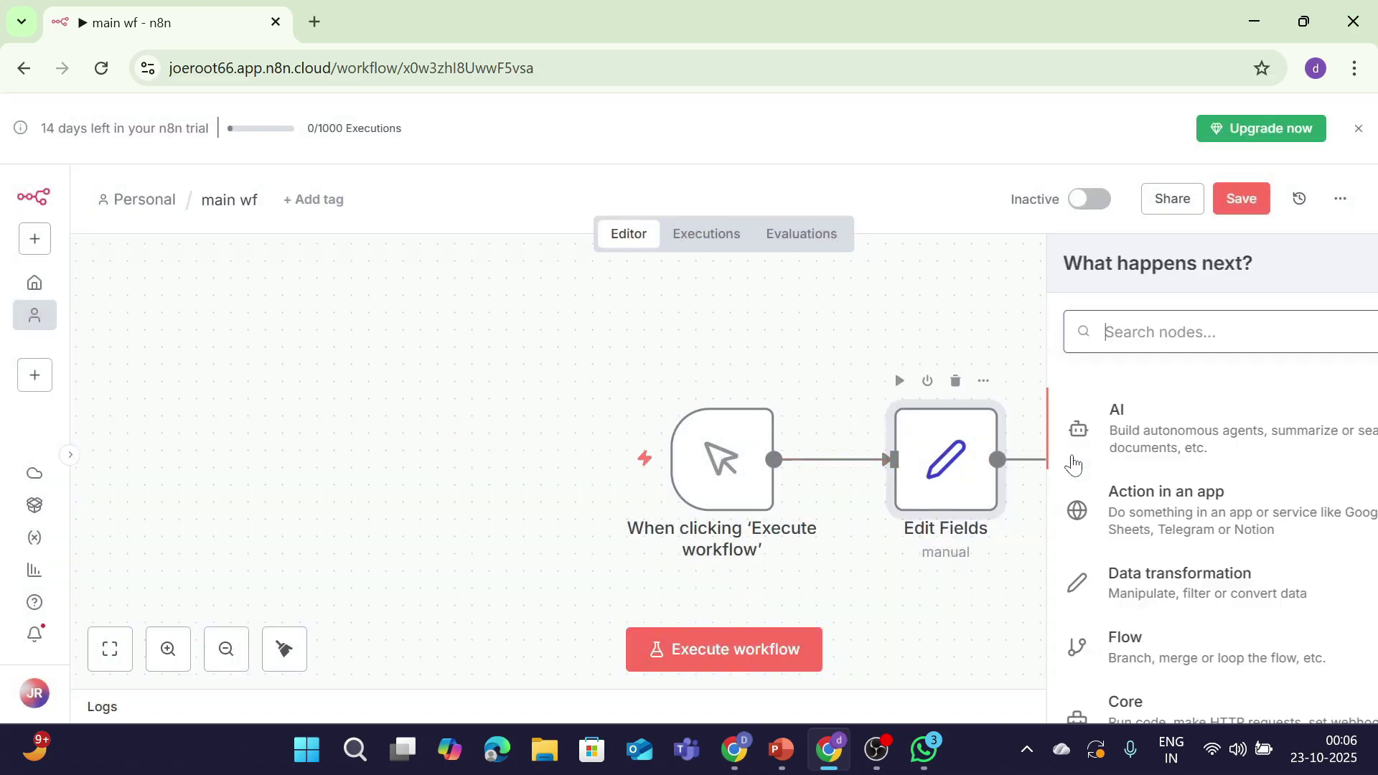
text(call)
click(1111, 408)
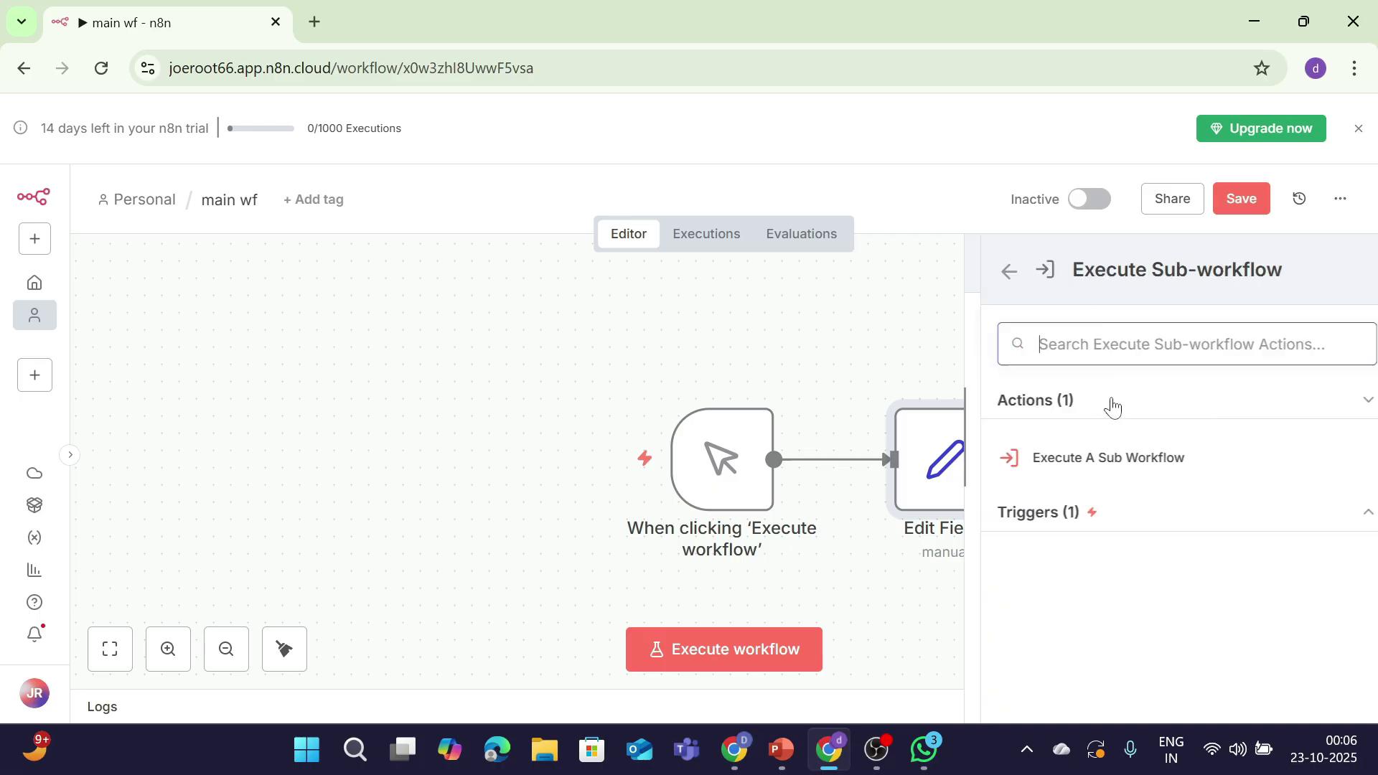
click(1123, 465)
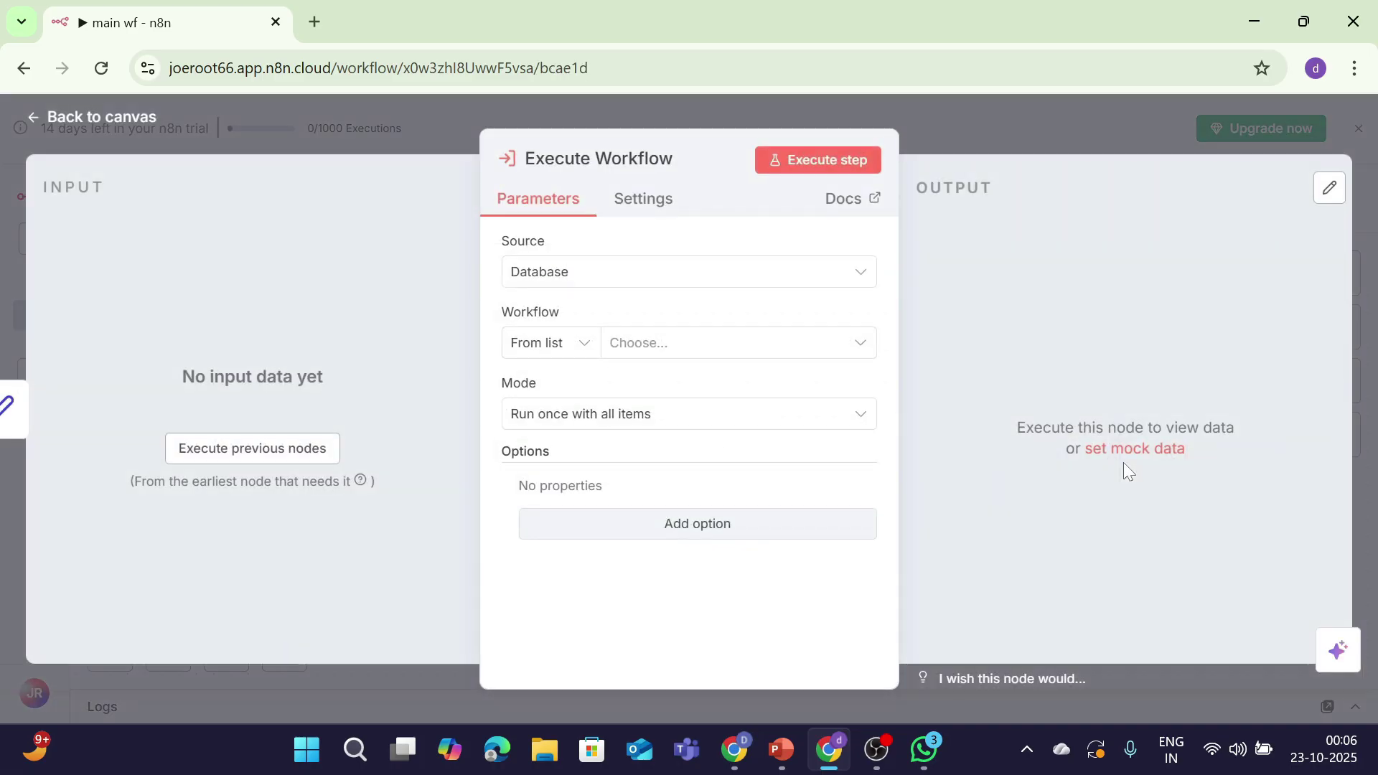
click(746, 349)
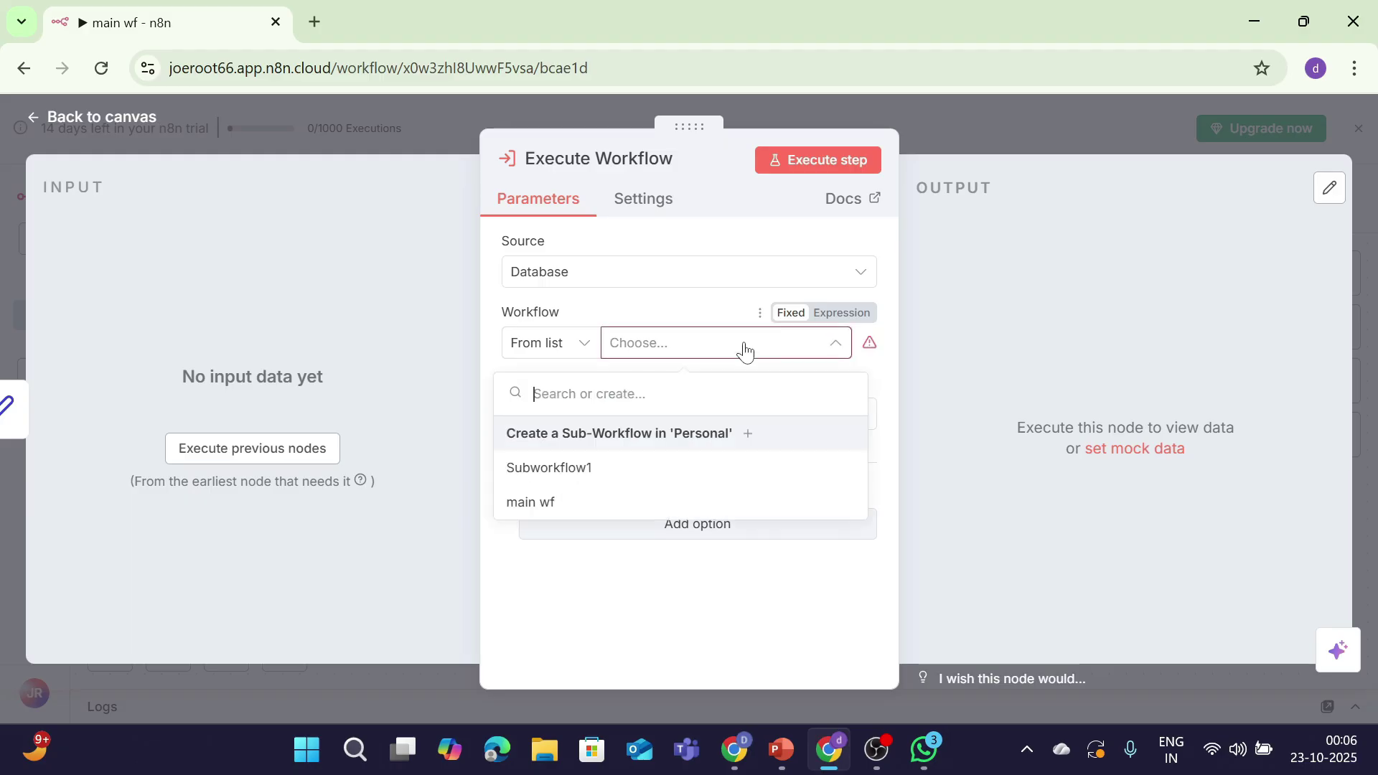
click(666, 477)
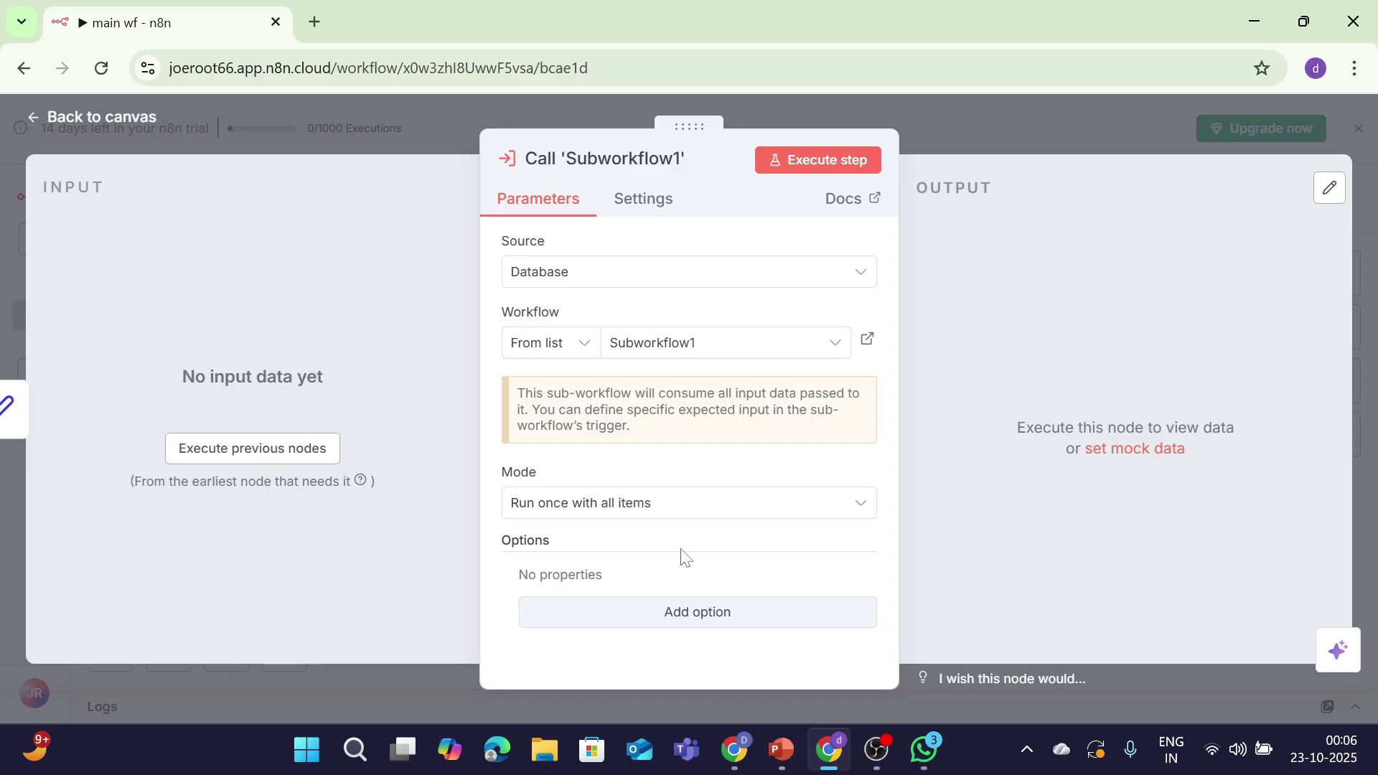
Step: Add the Wait For Sub-Workflow Completion option, switch it off, and return to the canvas
click(653, 609)
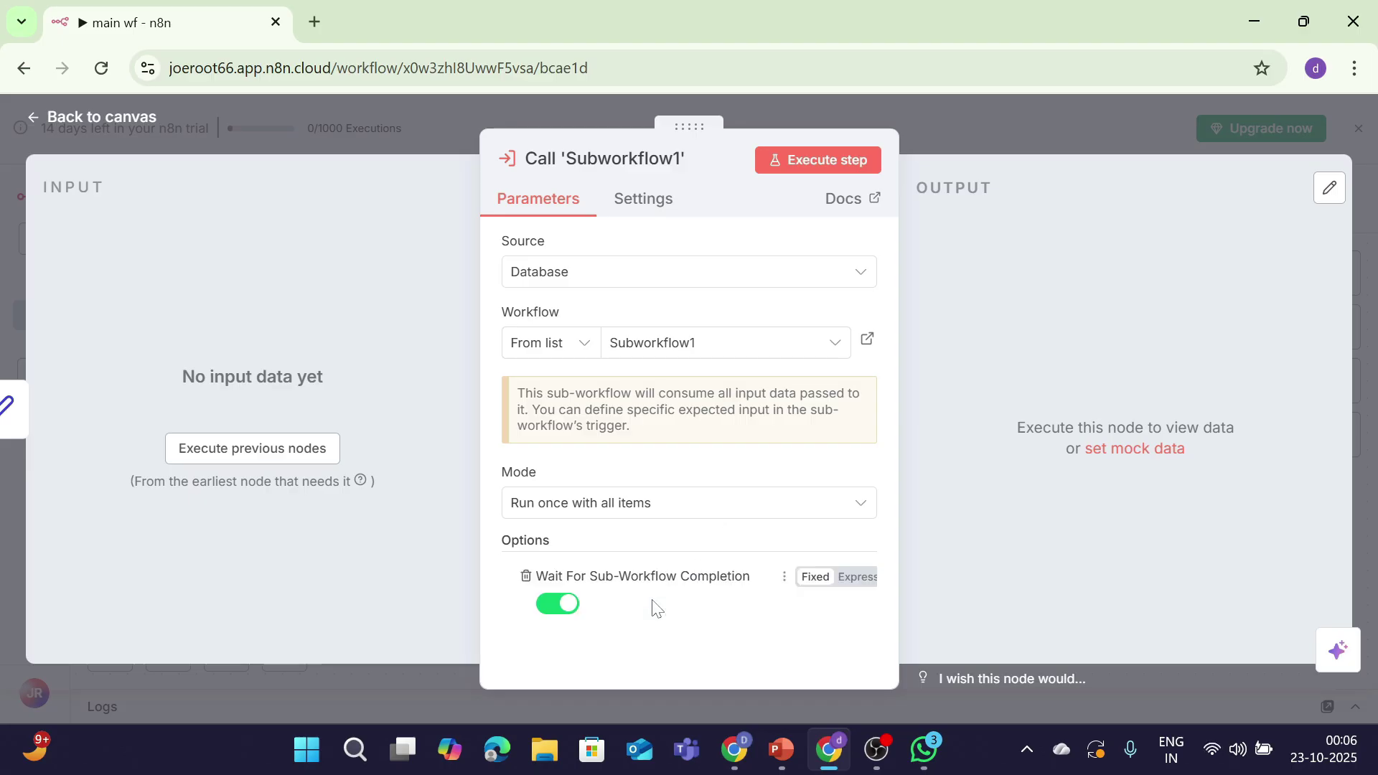
click(558, 605)
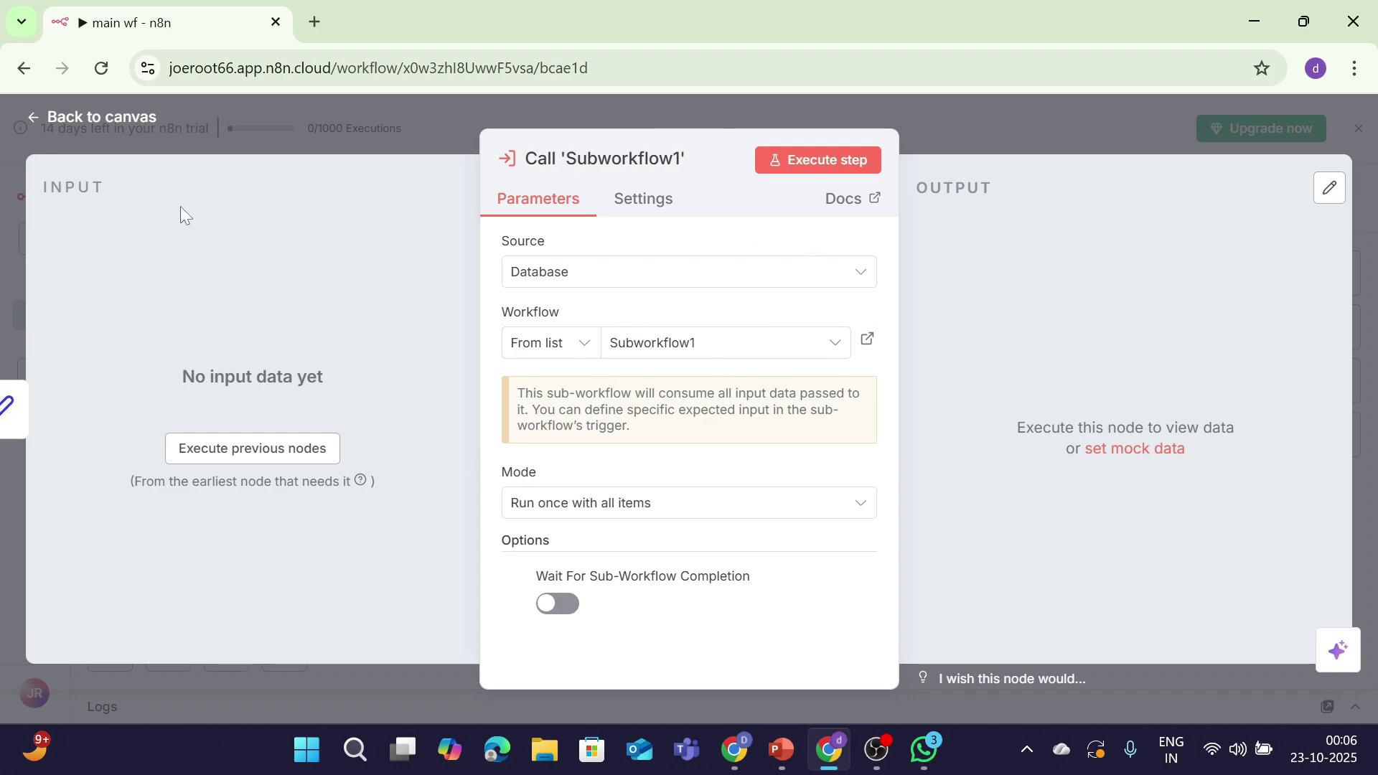
click(133, 118)
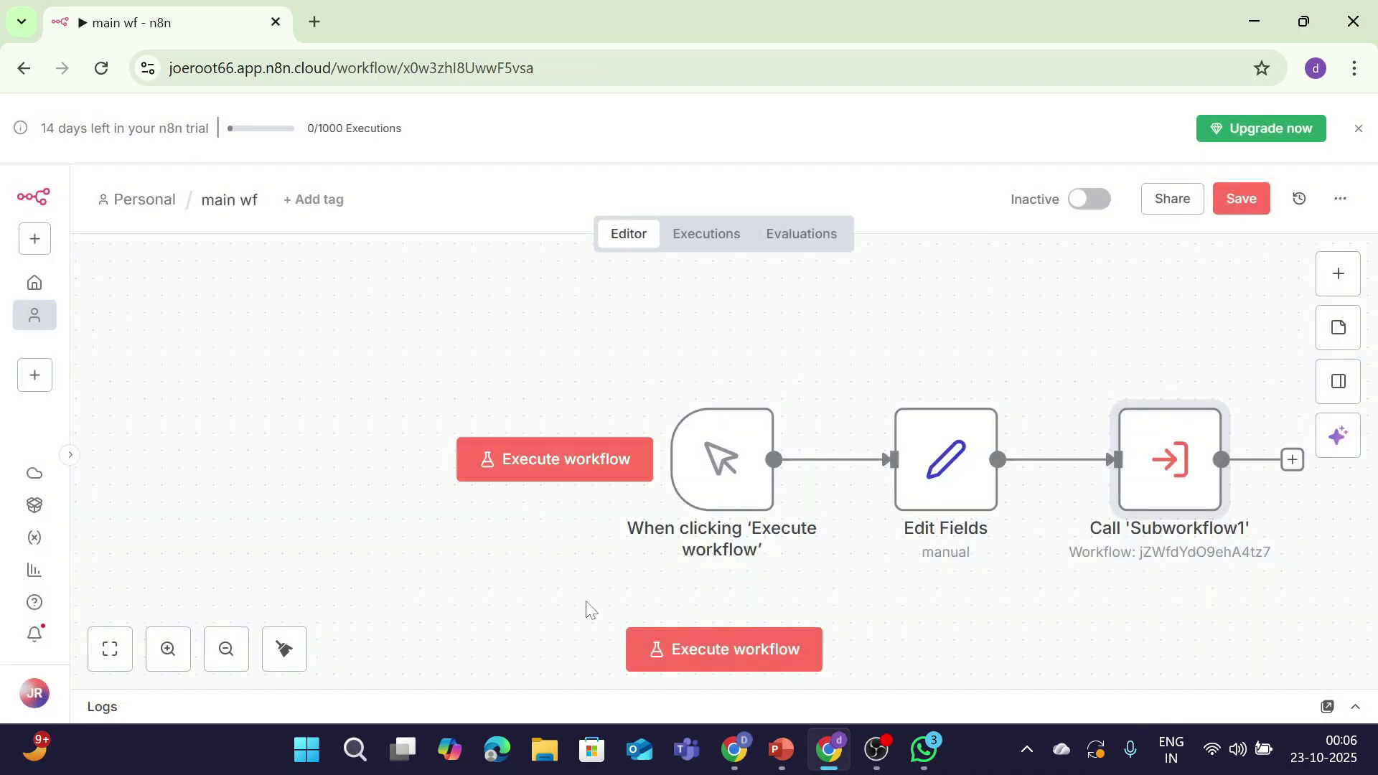
Step: Execute main wf and check the Call 'Subworkflow1' output in the logs
click(665, 673)
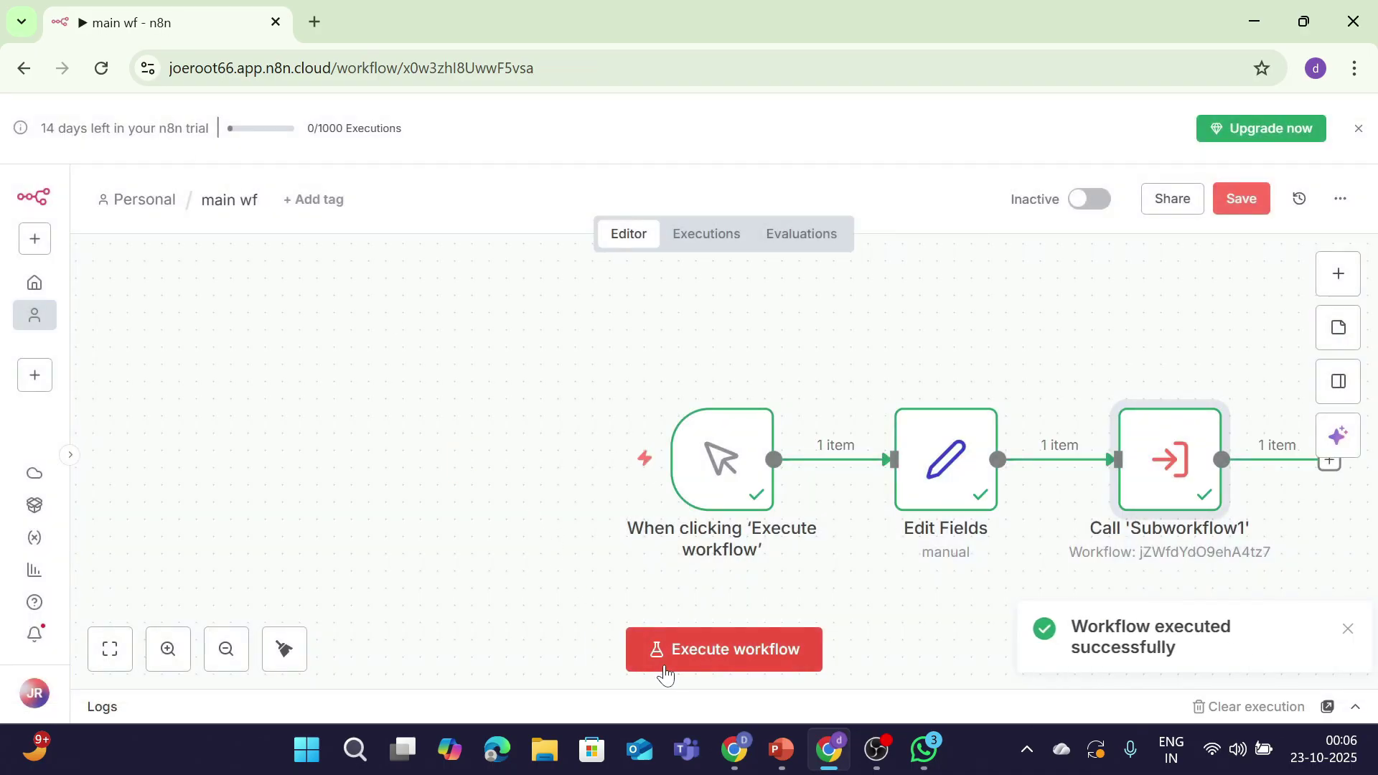
click(1355, 709)
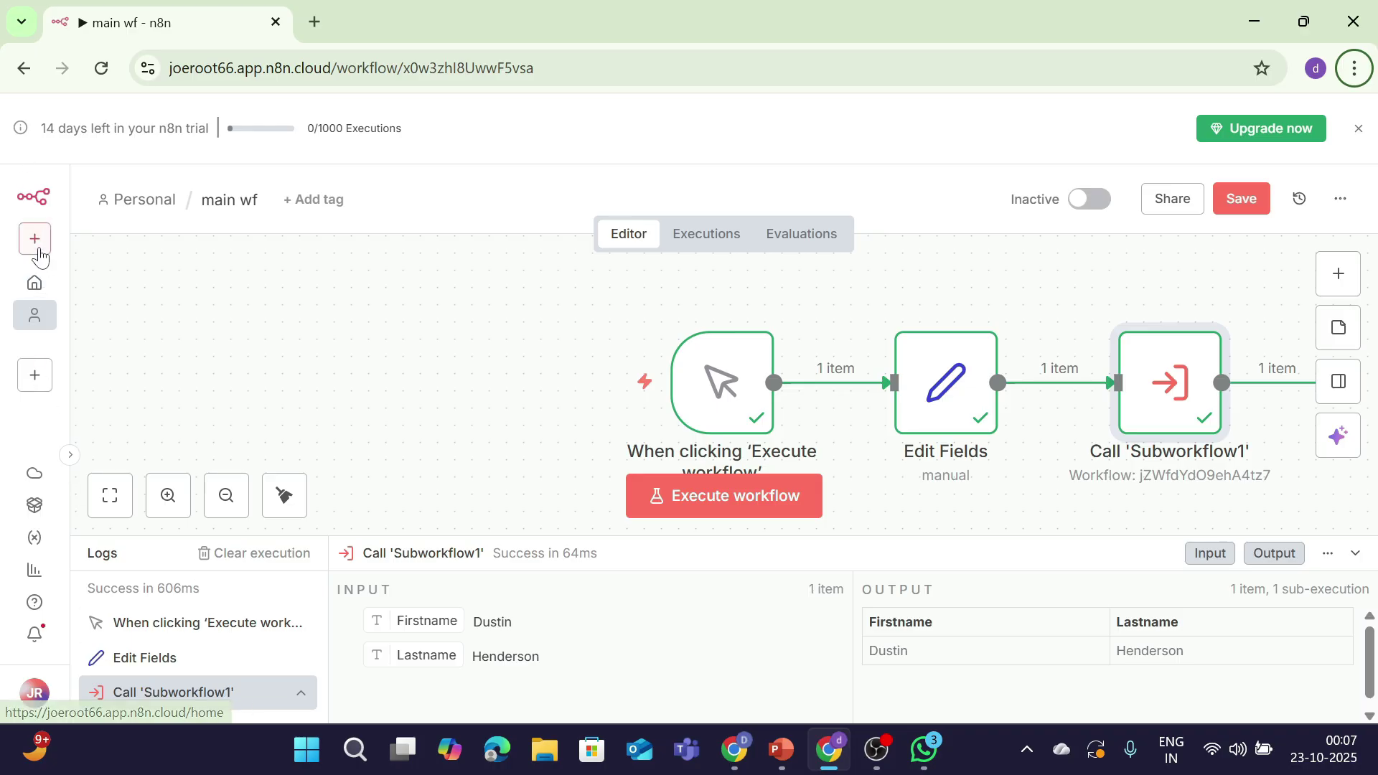
Step: Save main wf on the way out and open Subworkflow1's Code in JavaScript node
click(23, 68)
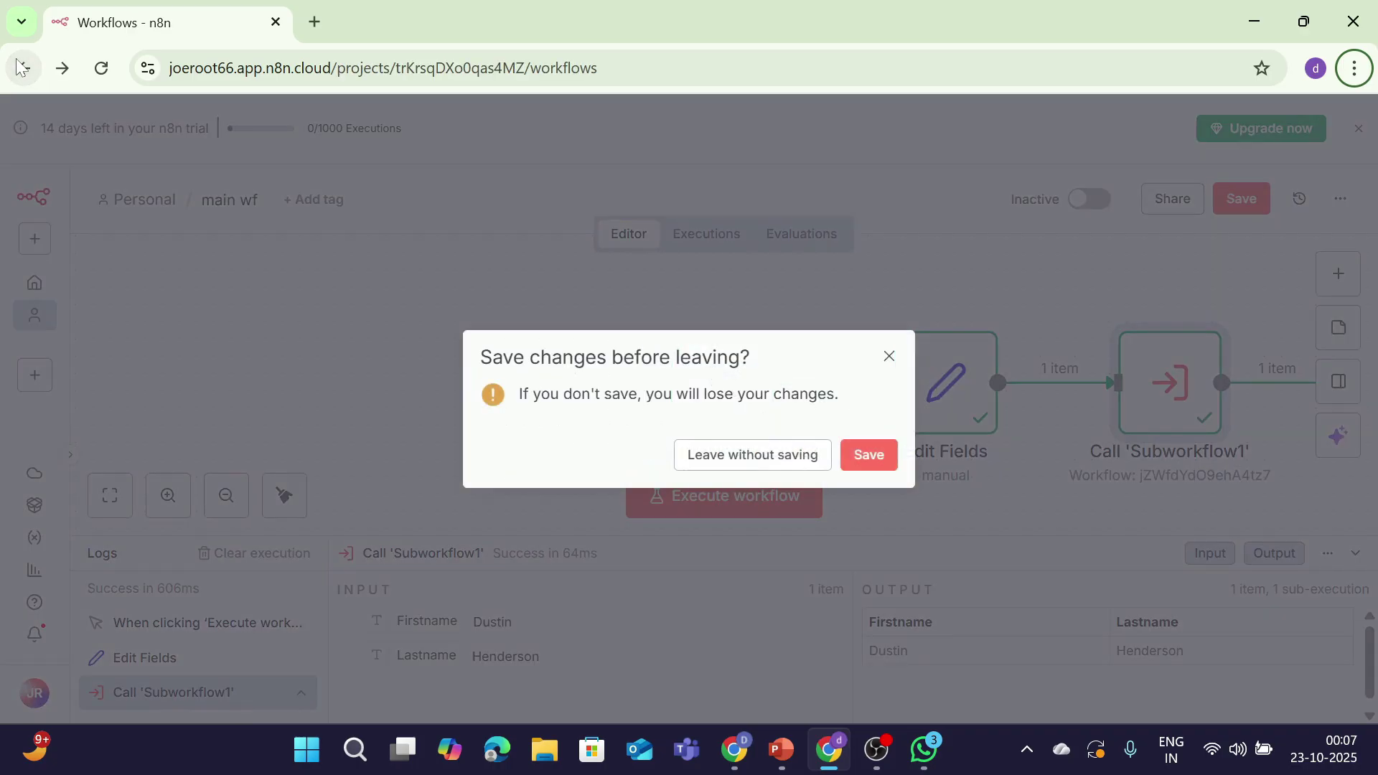
click(882, 456)
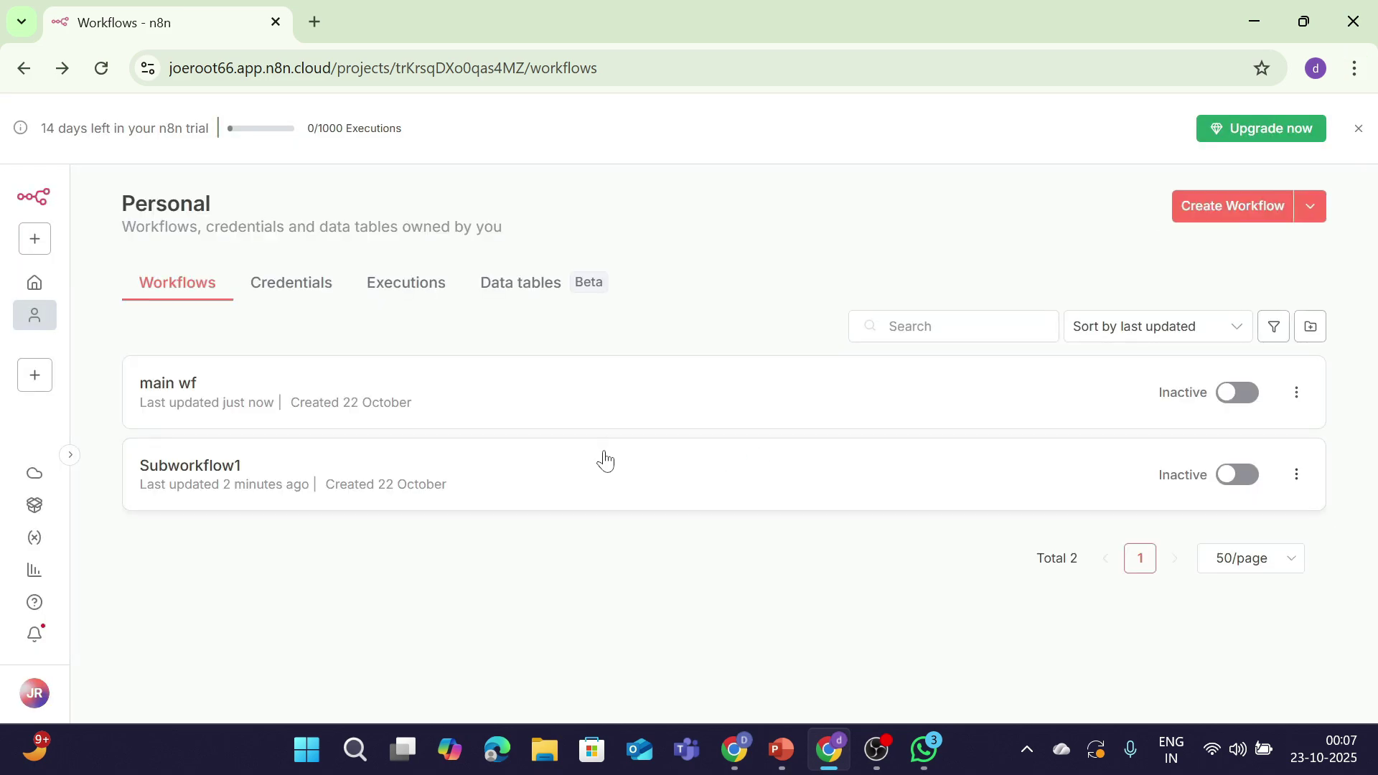
click(604, 461)
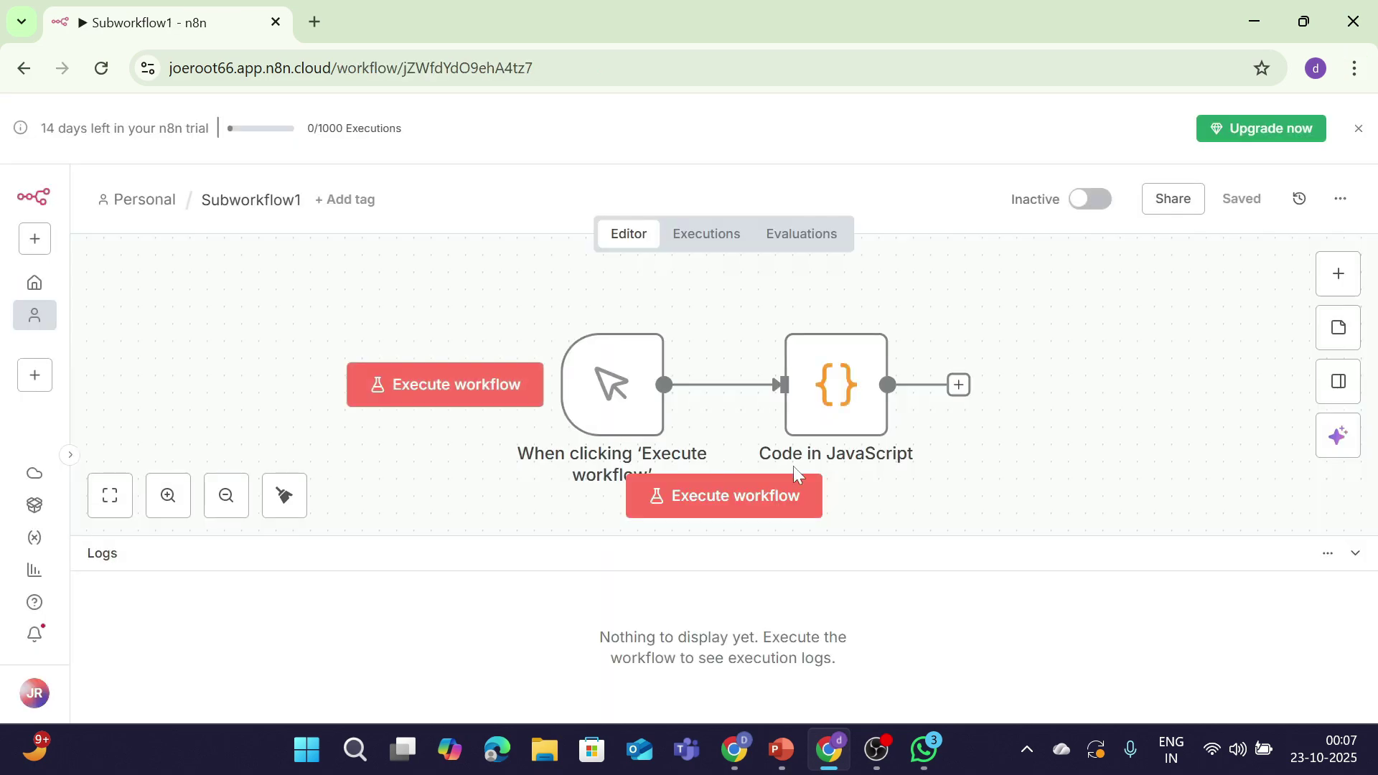
click(811, 431)
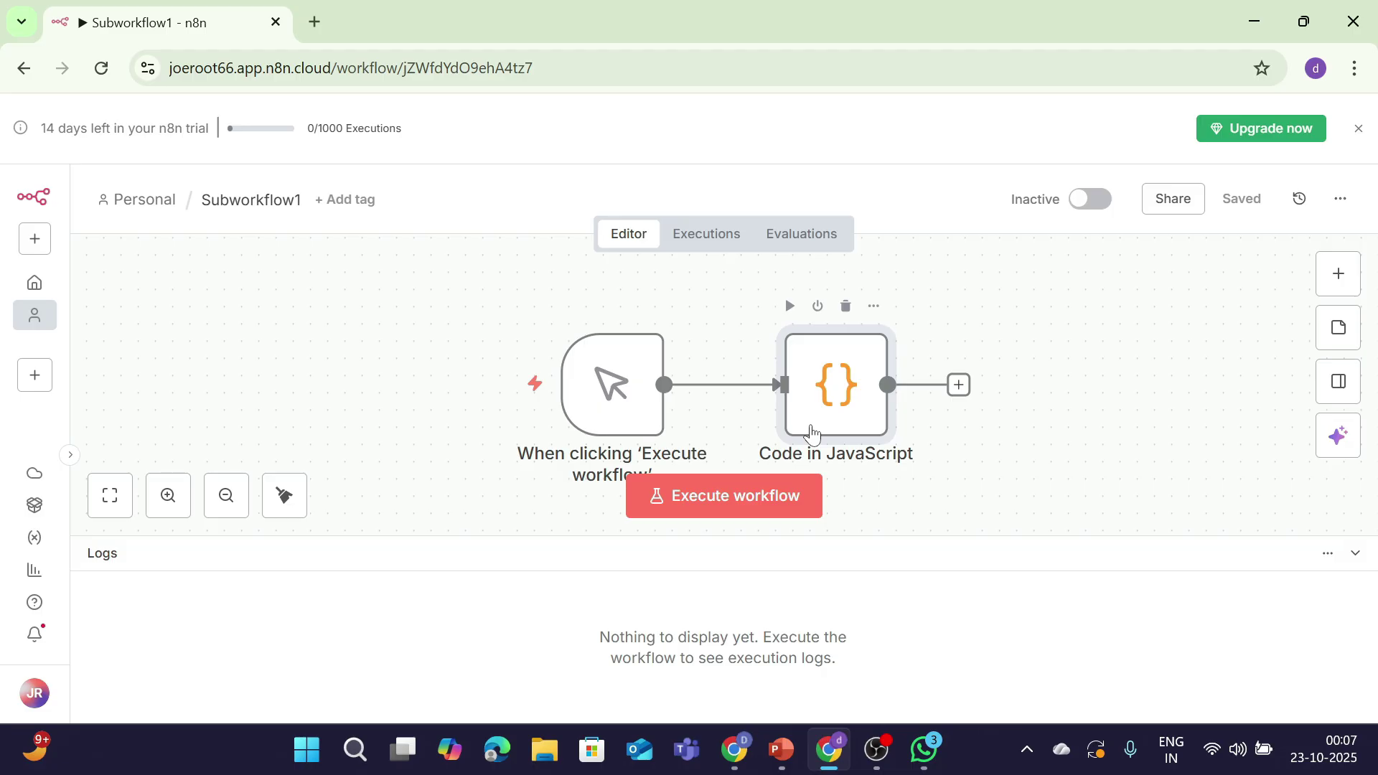
double_click(811, 431)
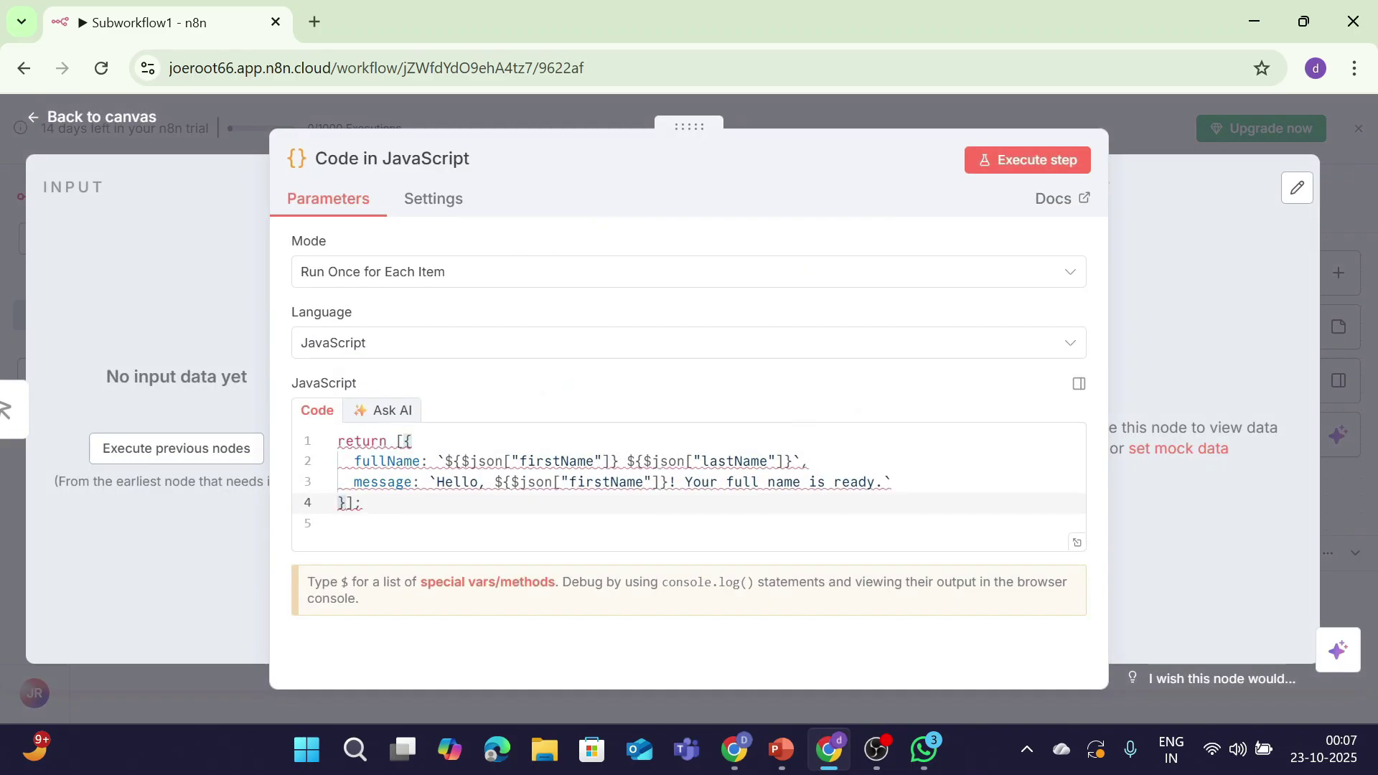
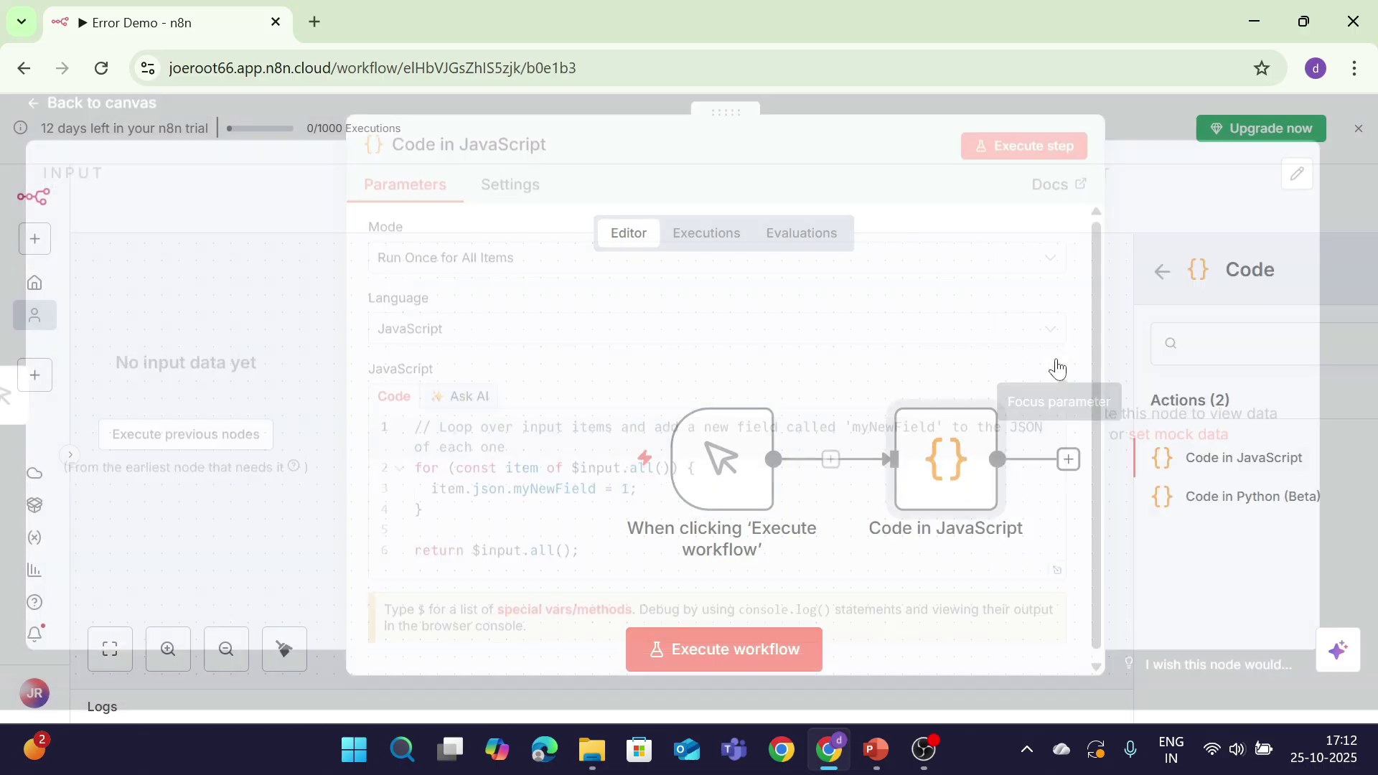
Step: Clear the Code node's sample code and type throw new Error("Something went wrong on purpose!")
key(ctrl+a)
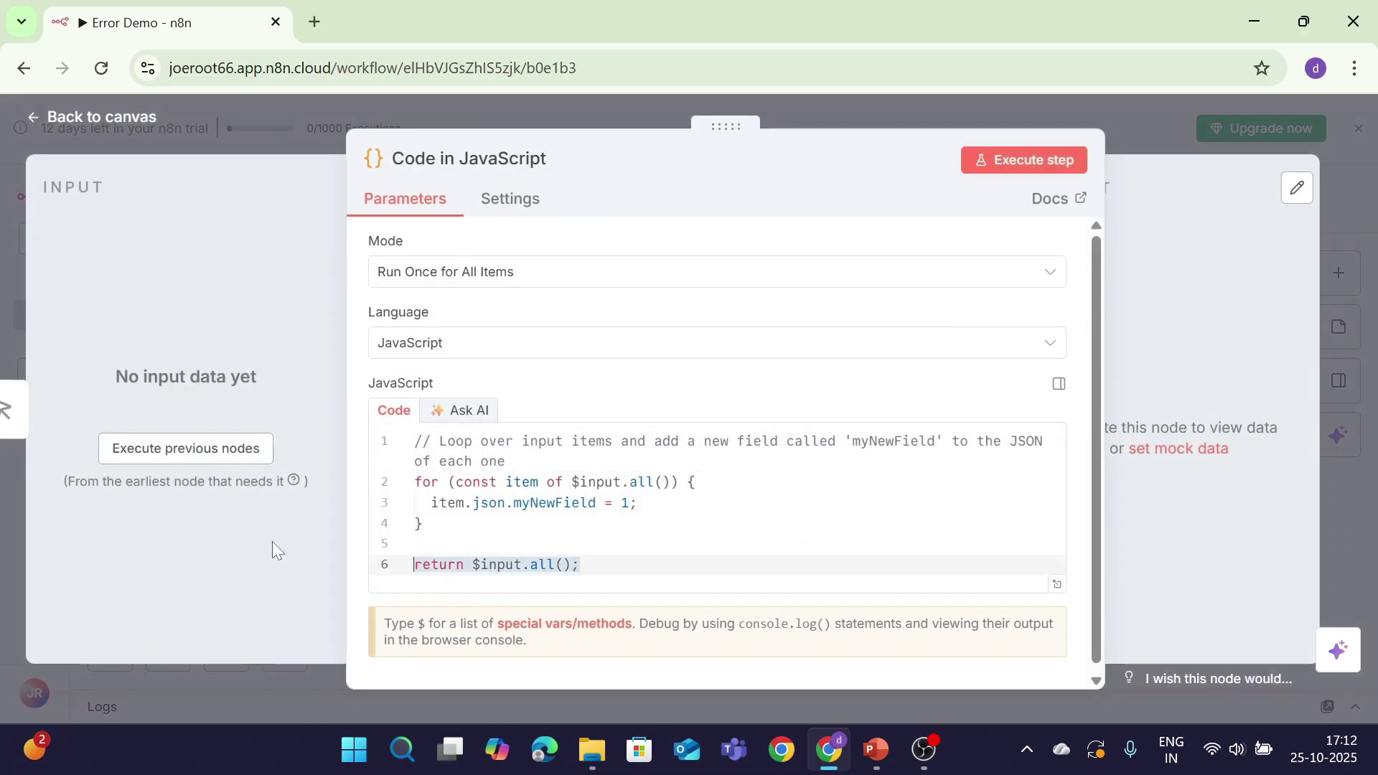
key(BackSpace)
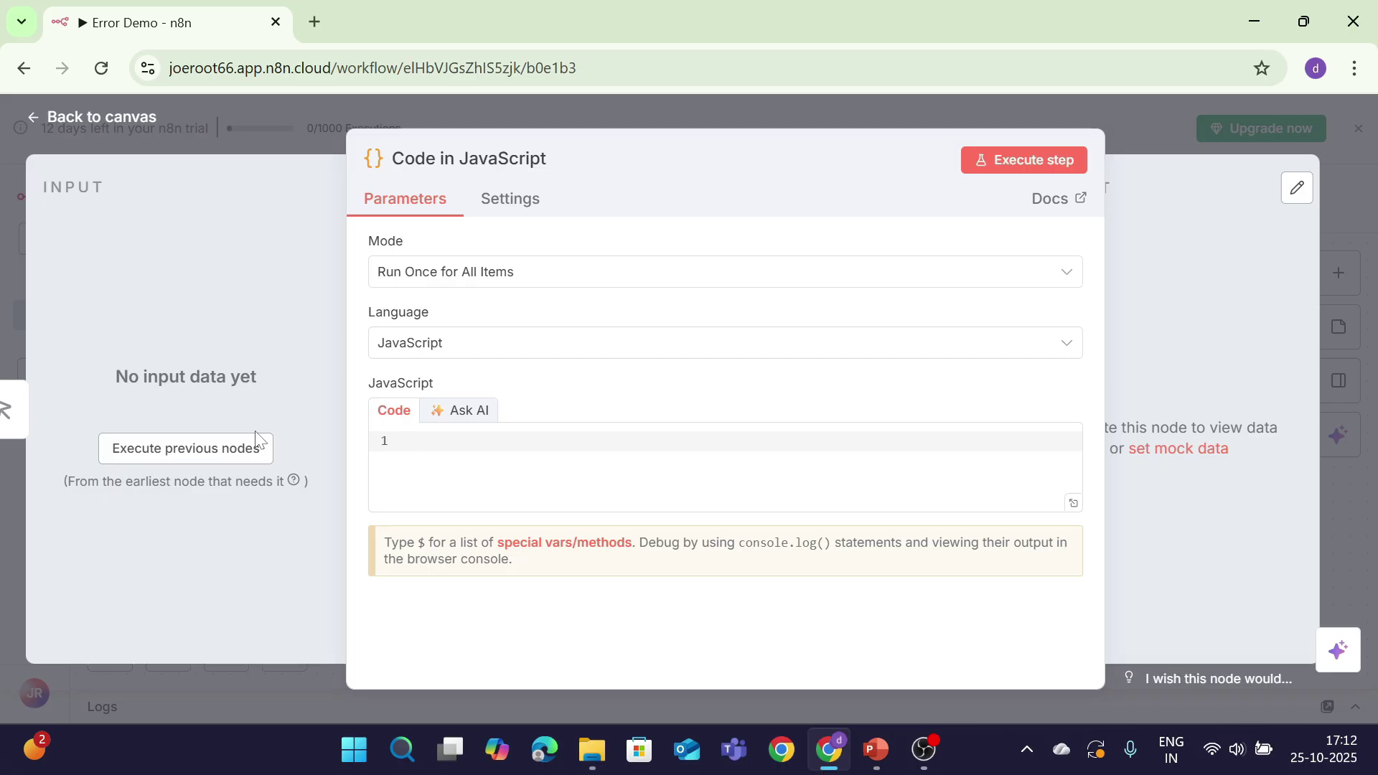
text(throw)
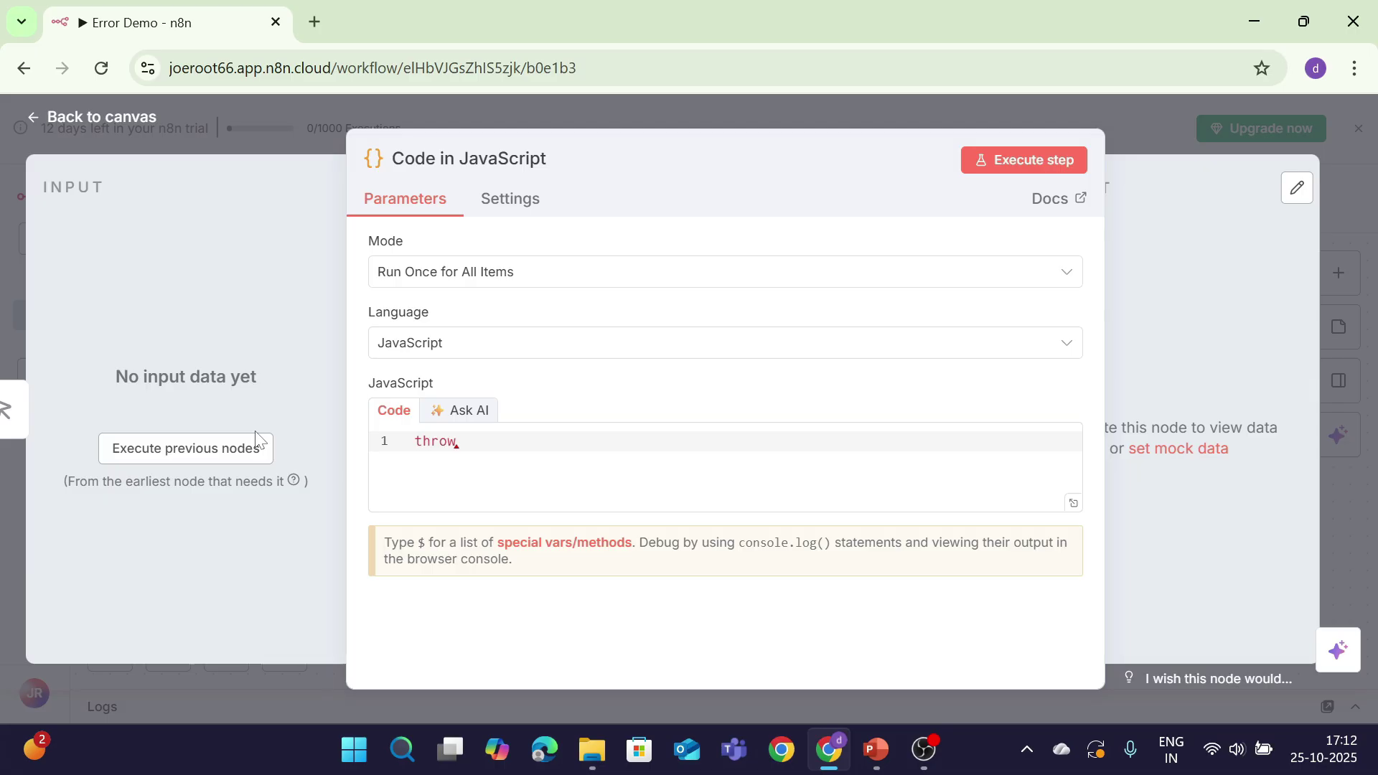
text( new)
text( Eror)
text(r)
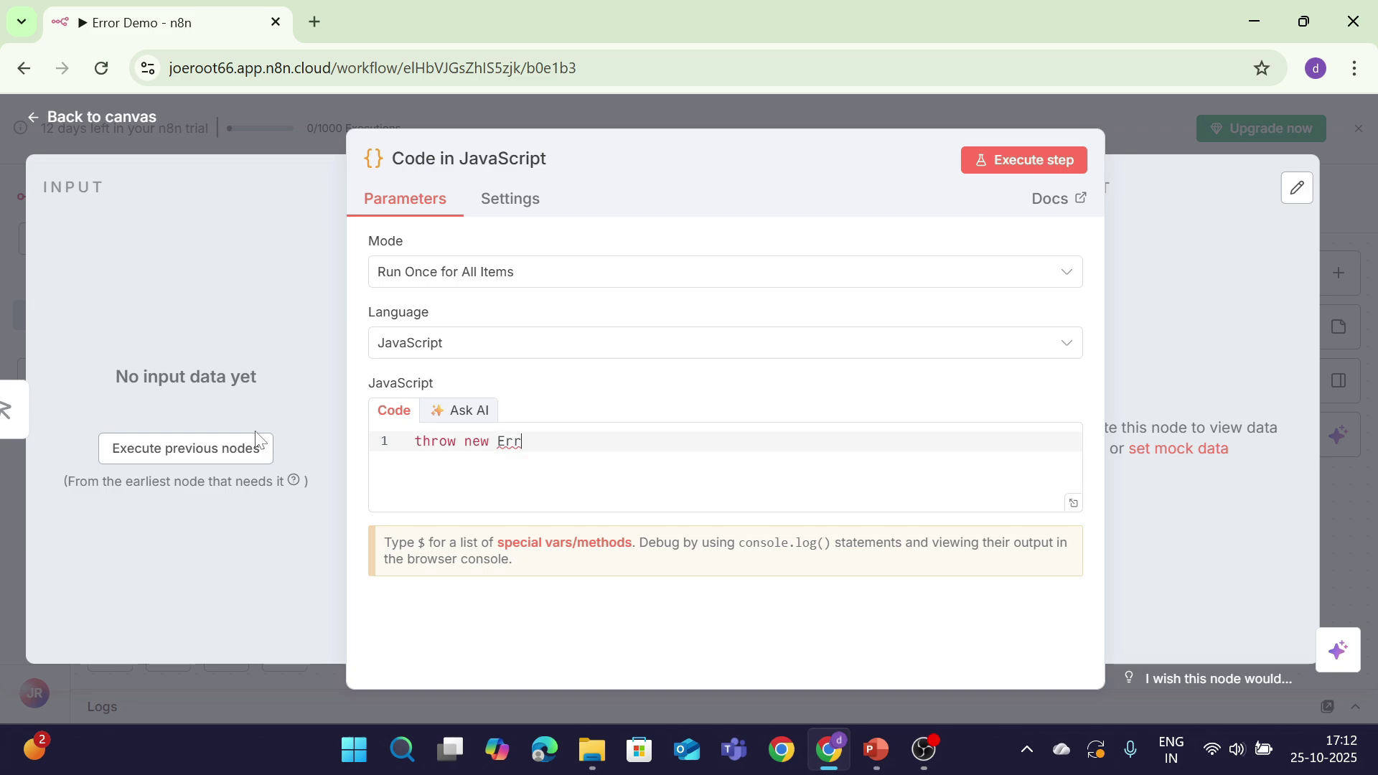
text(or)
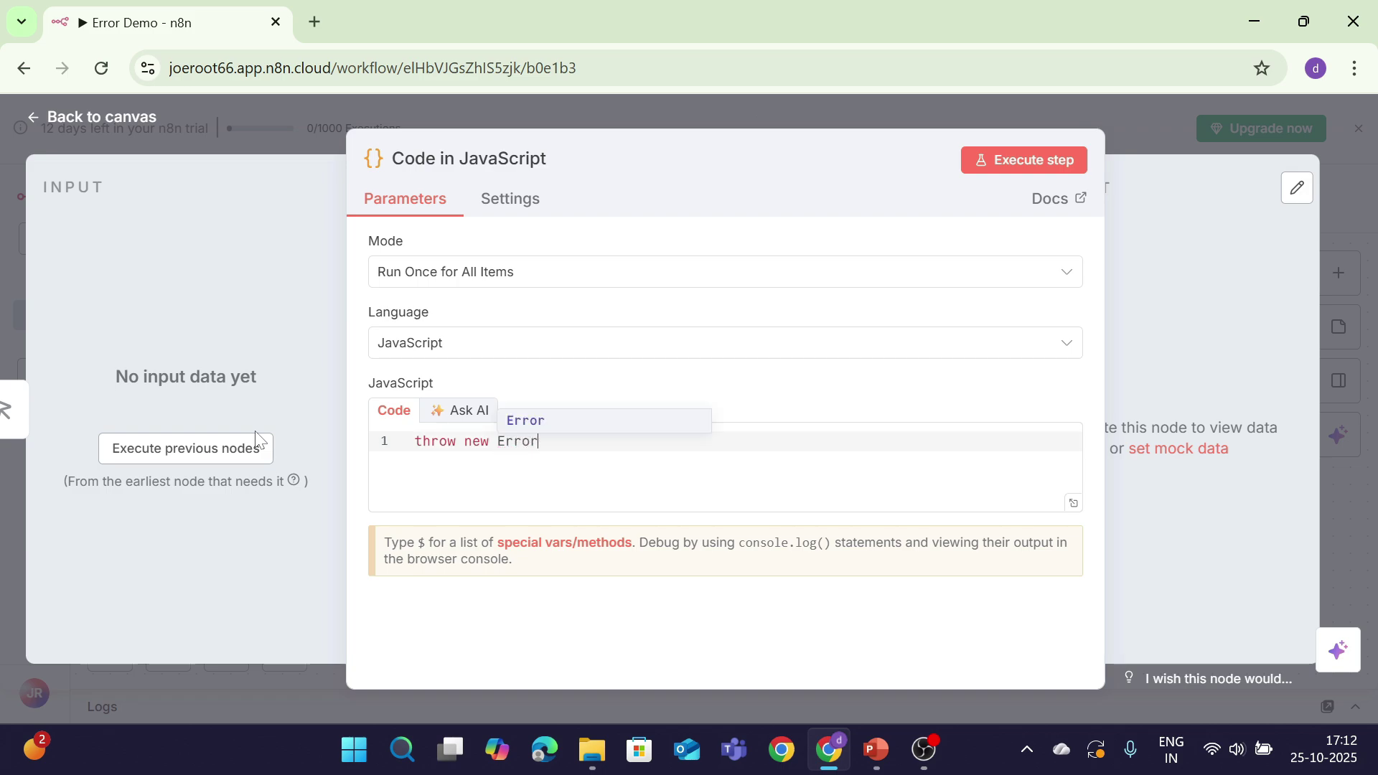
text(or("Something went)
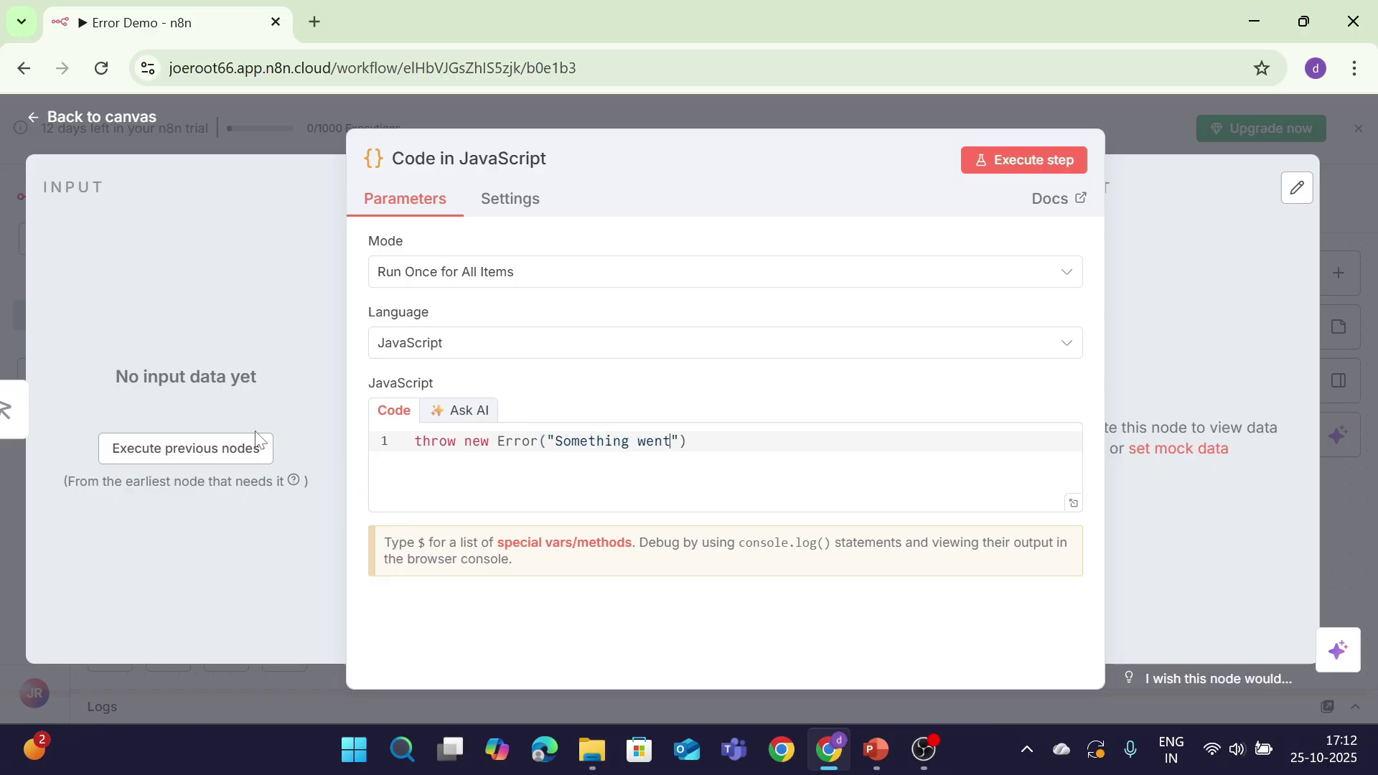
text(rong )
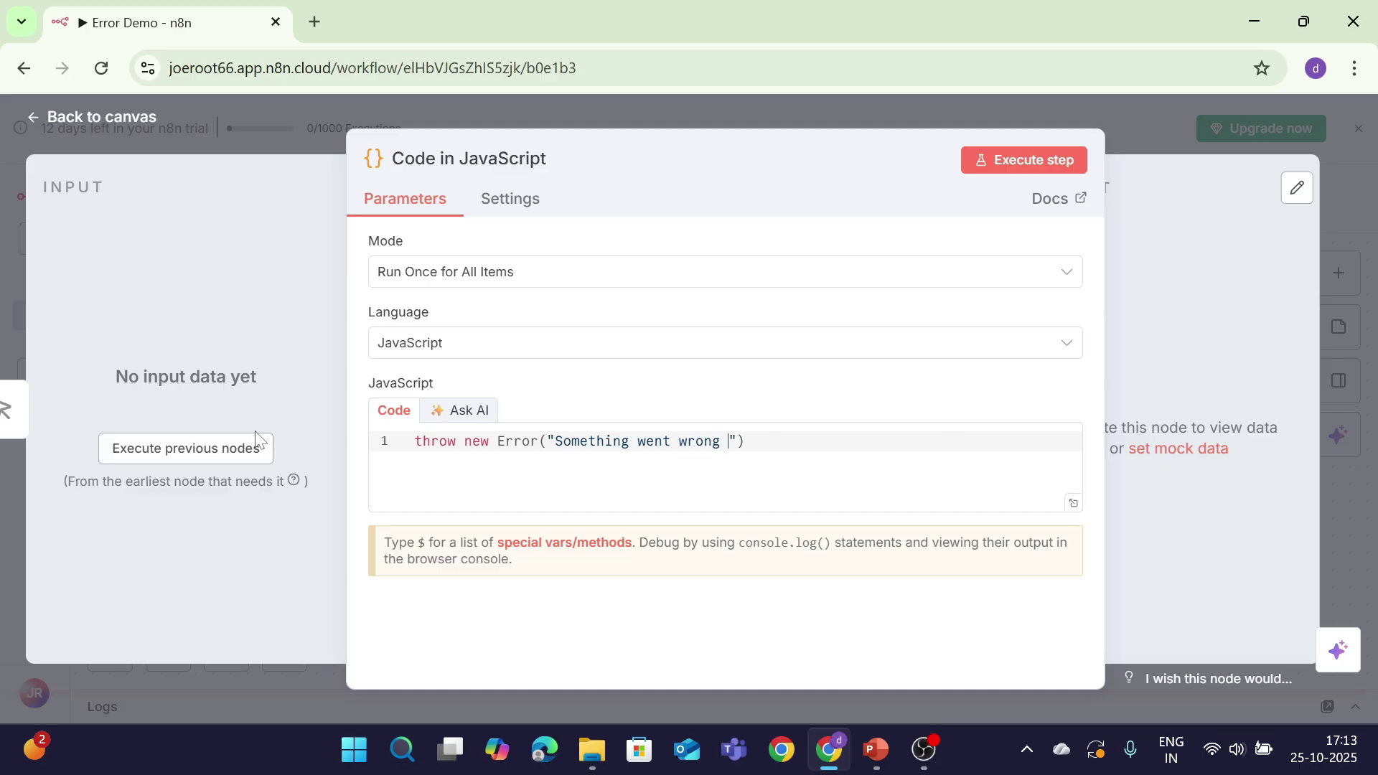
text(on purpose!)
Step: End the throw line with a semicolon and execute the step to confirm the error
key(End)
text(;)
click(1003, 162)
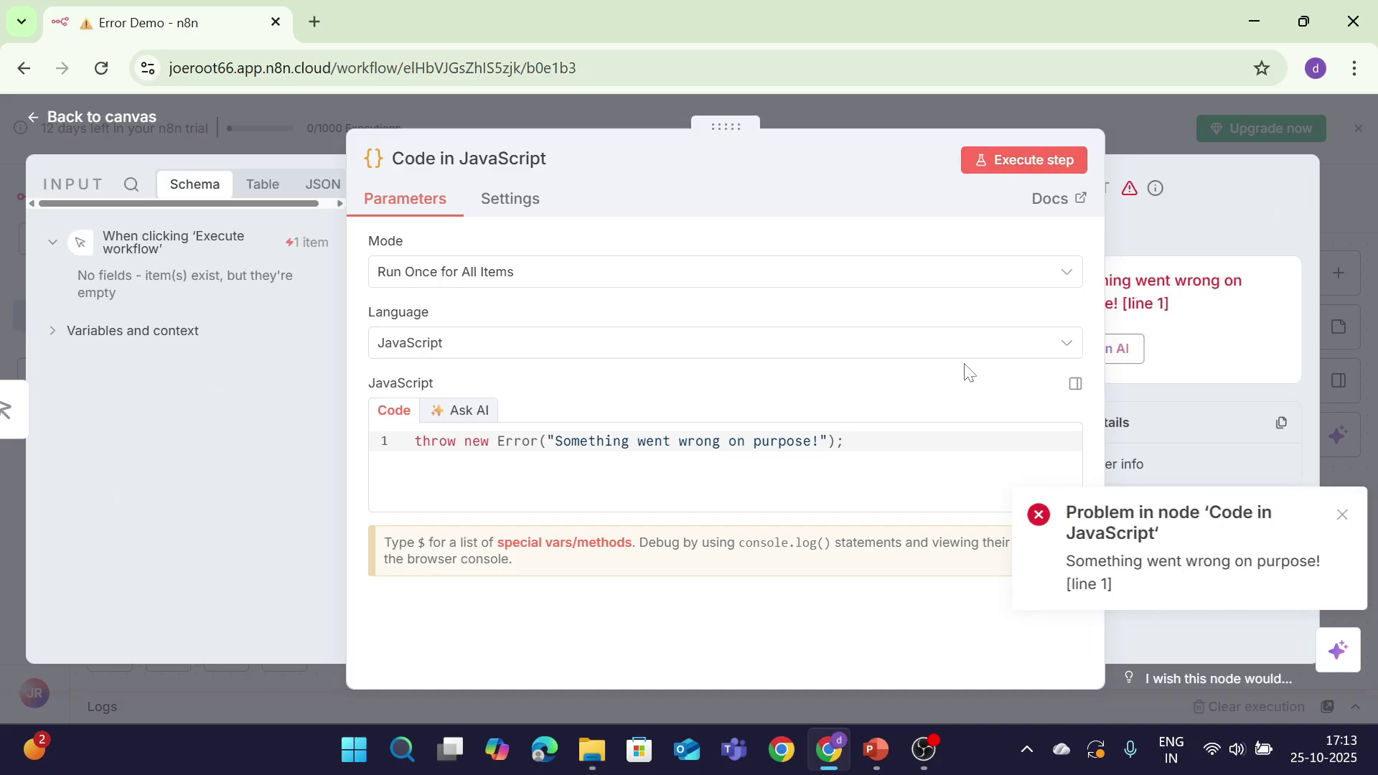
drag(1061, 561, 1105, 584)
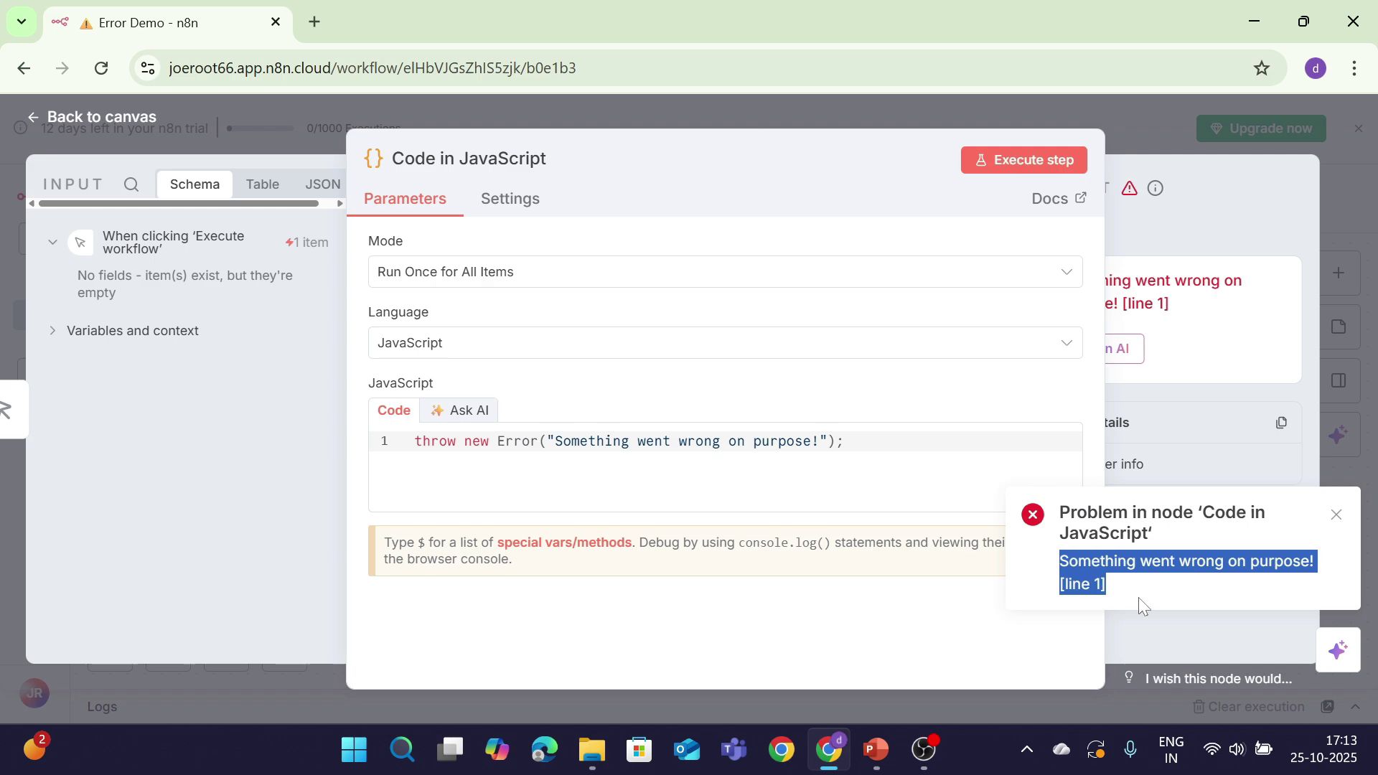
Step: Change 'on purpose' to 'deliberately', rerun to see the new error, and return to the canvas
click(720, 441)
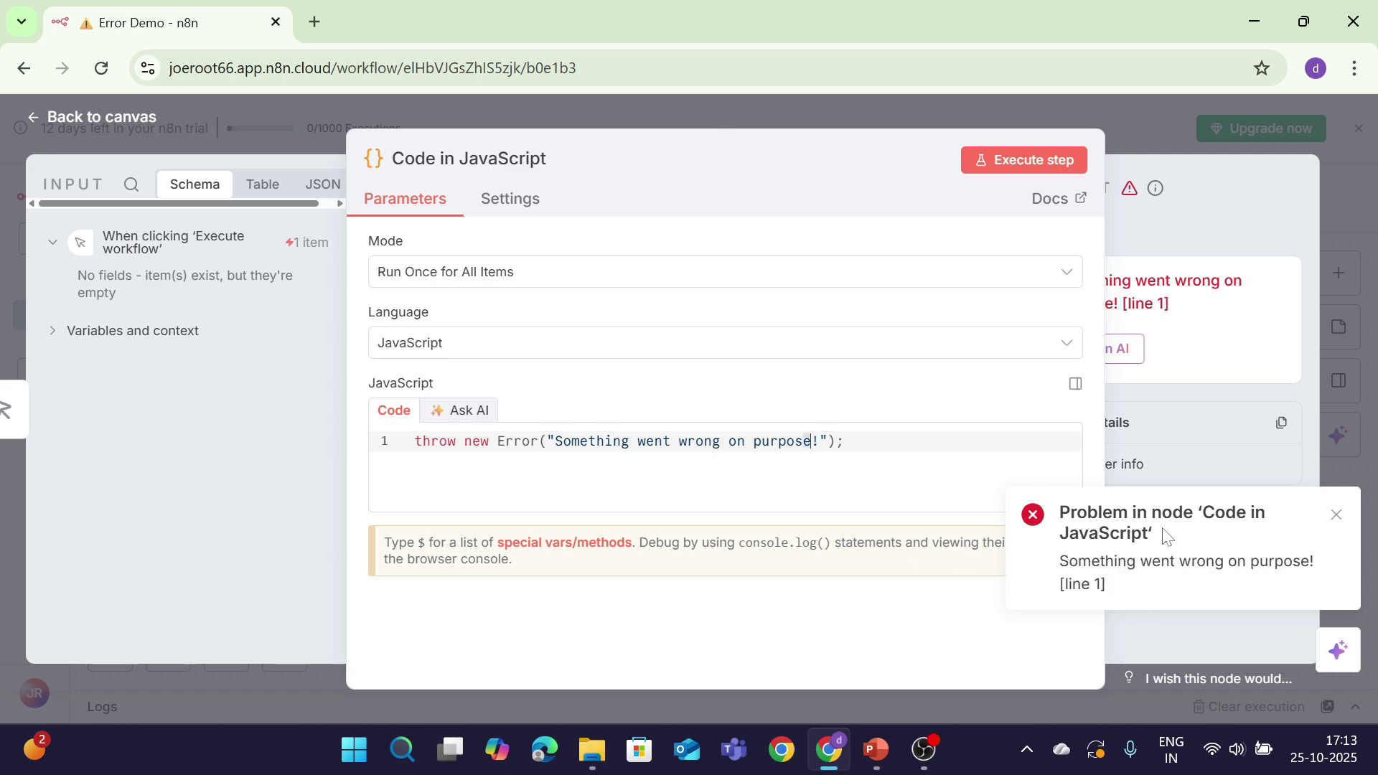
click(844, 441)
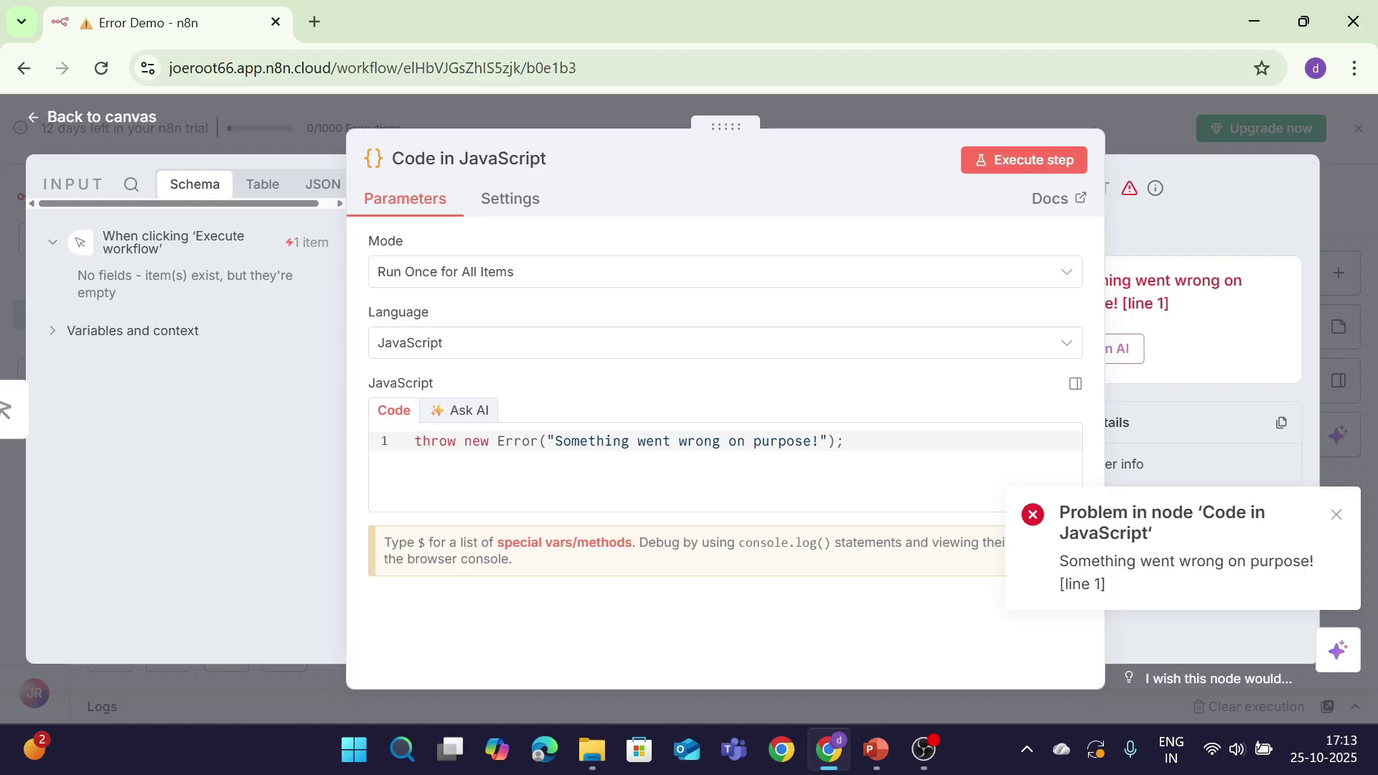
click(813, 441)
key(BackSpace)
key(BackSpace)
key(BackSpace)
key(BackSpace)
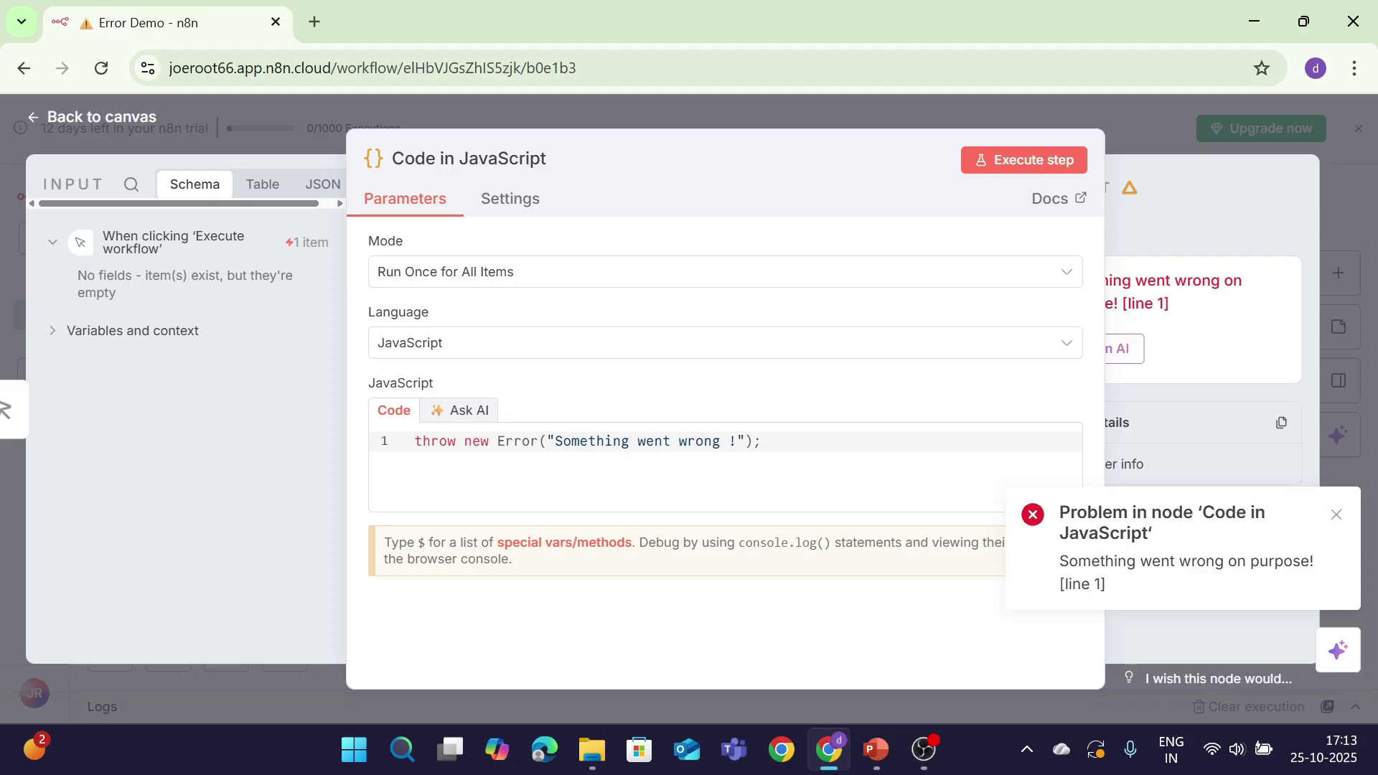
text(deliberately)
click(1031, 162)
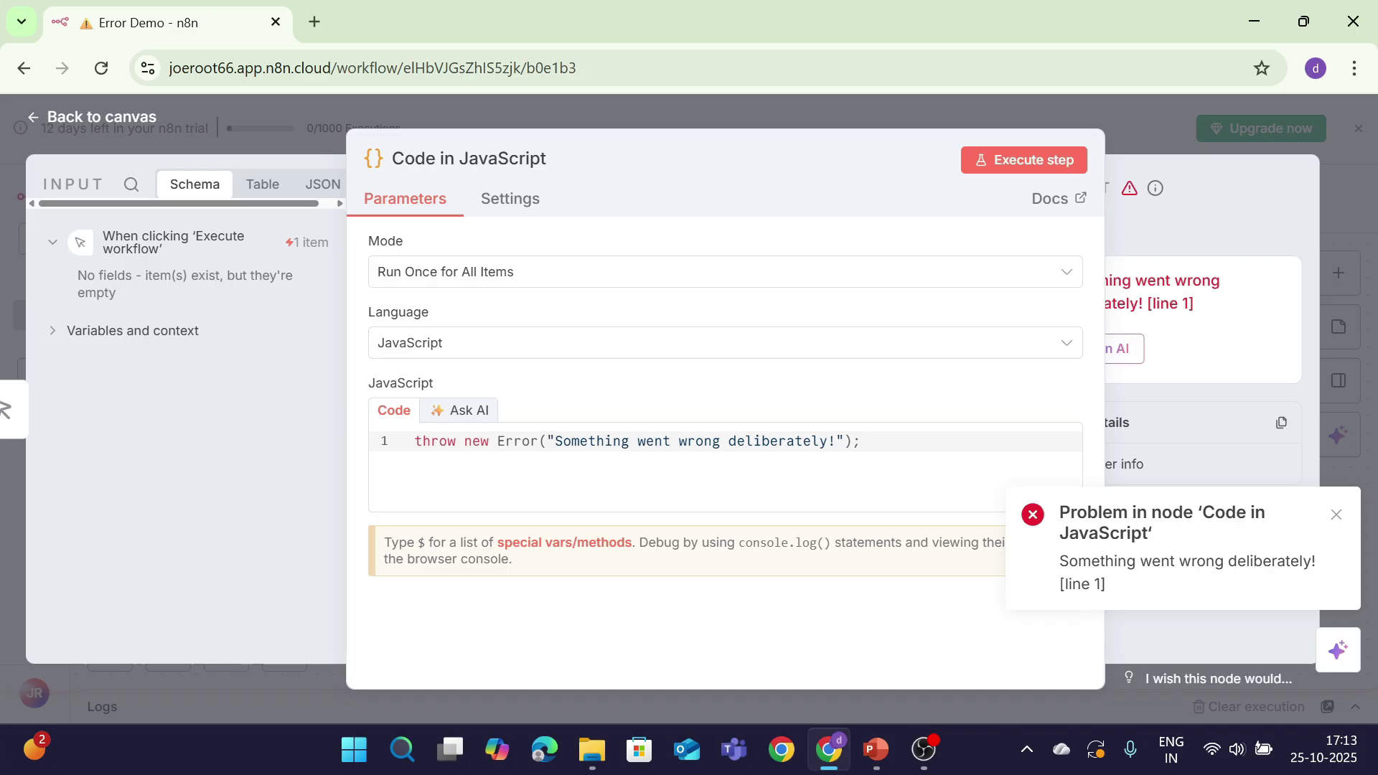
drag(1061, 562, 1338, 583)
drag(1111, 596, 1056, 558)
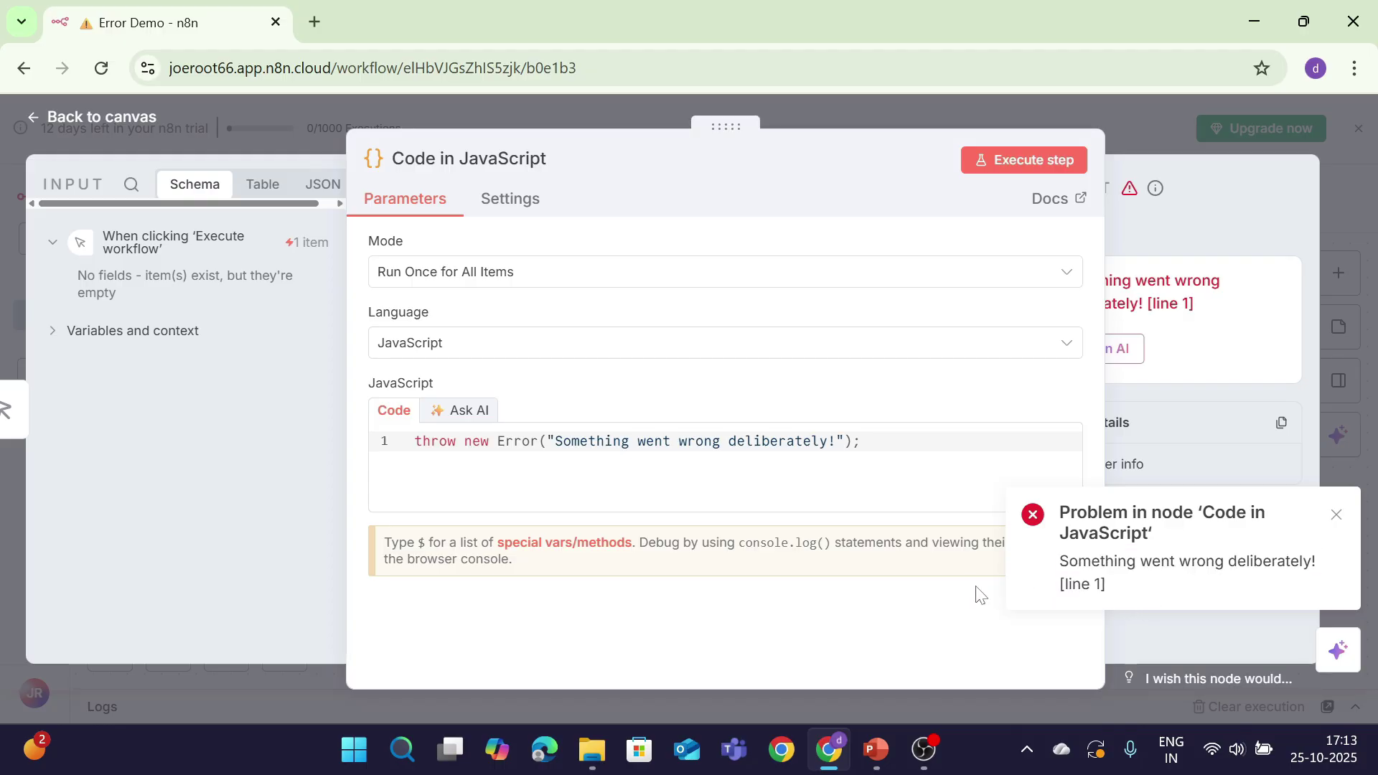
click(92, 118)
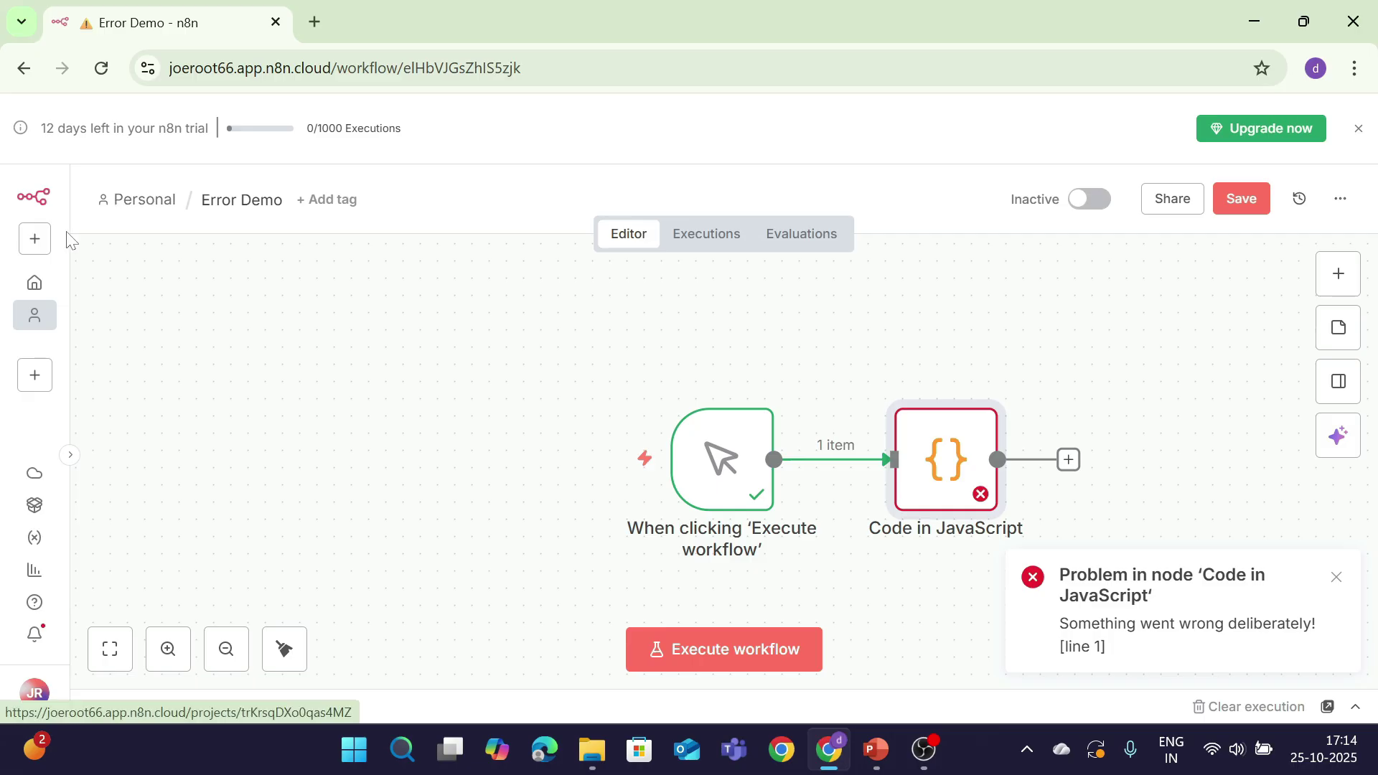
Step: Save Error Demo and open Error Handler Demo from the Personal workflows list
click(1239, 212)
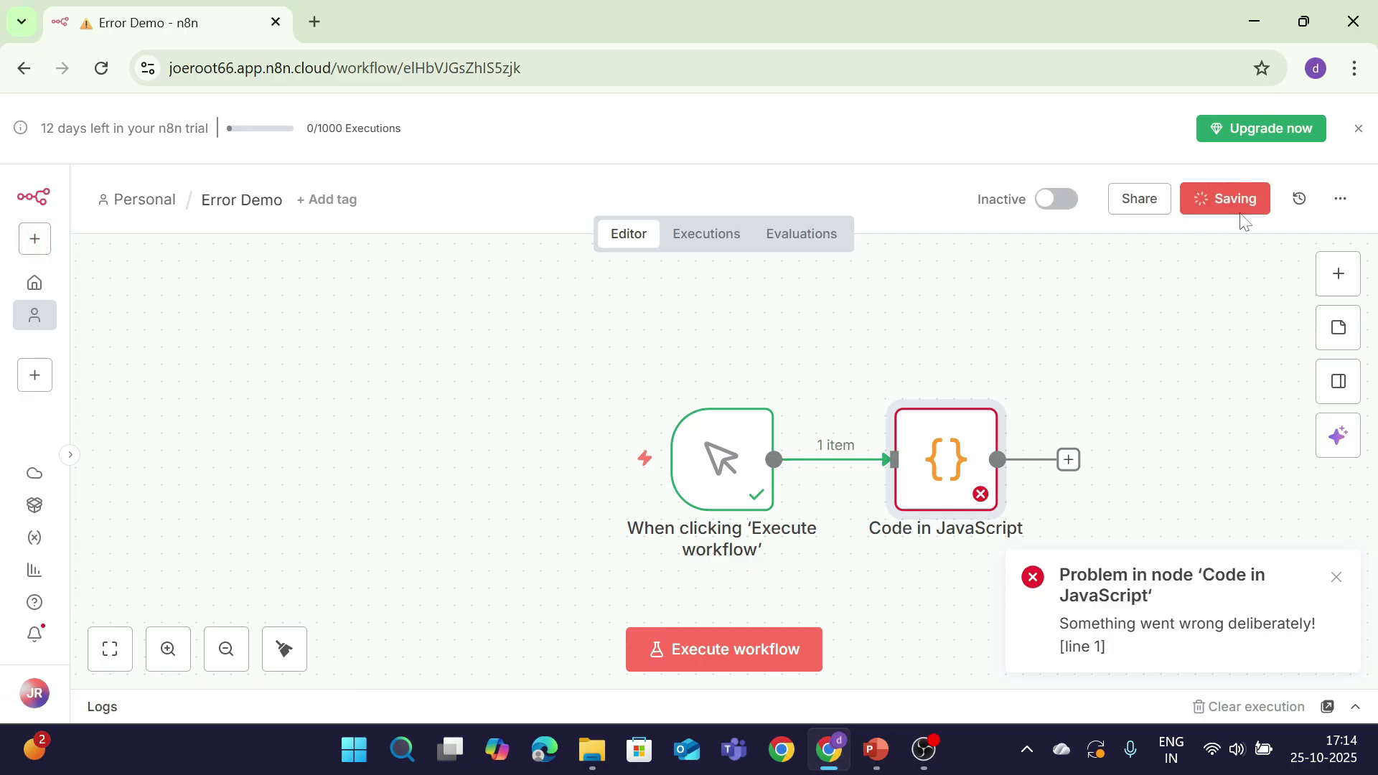
click(25, 248)
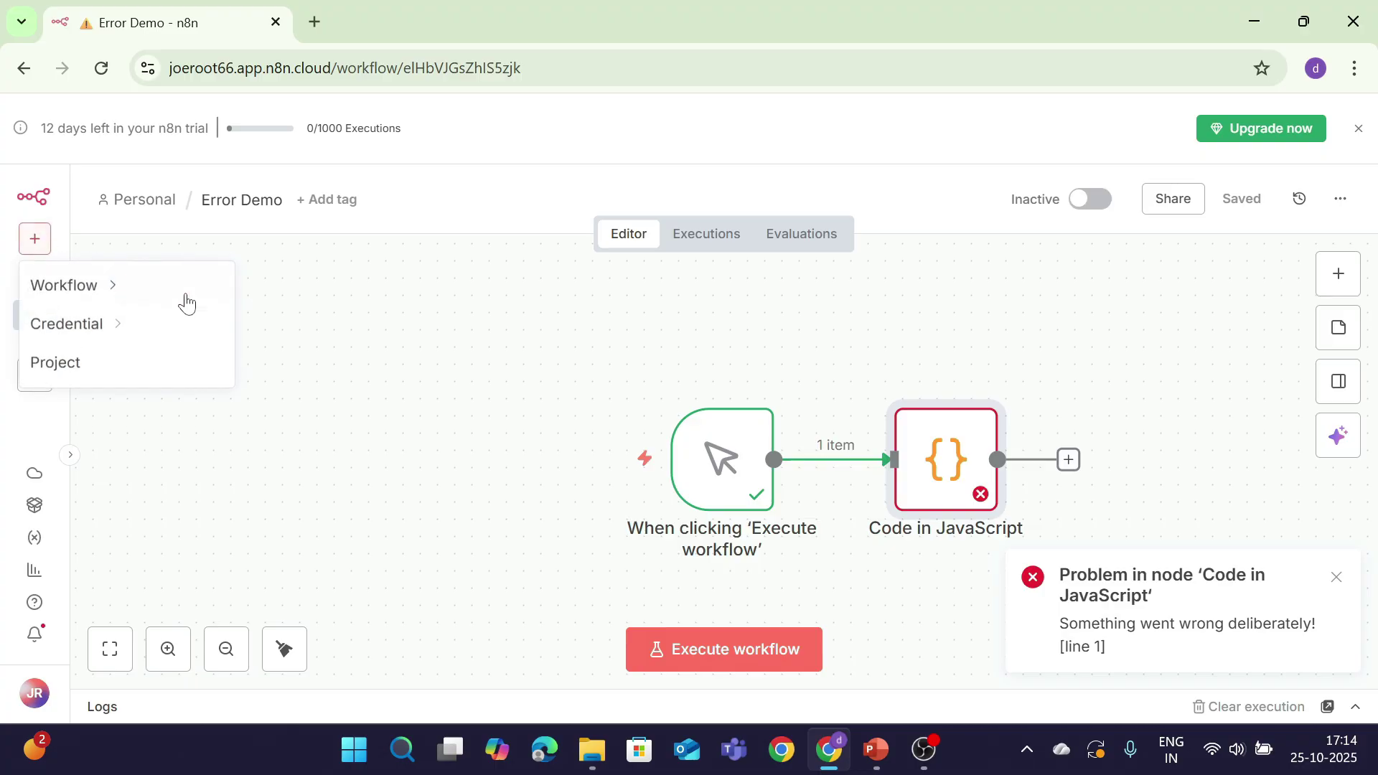
mouse_move(184, 299)
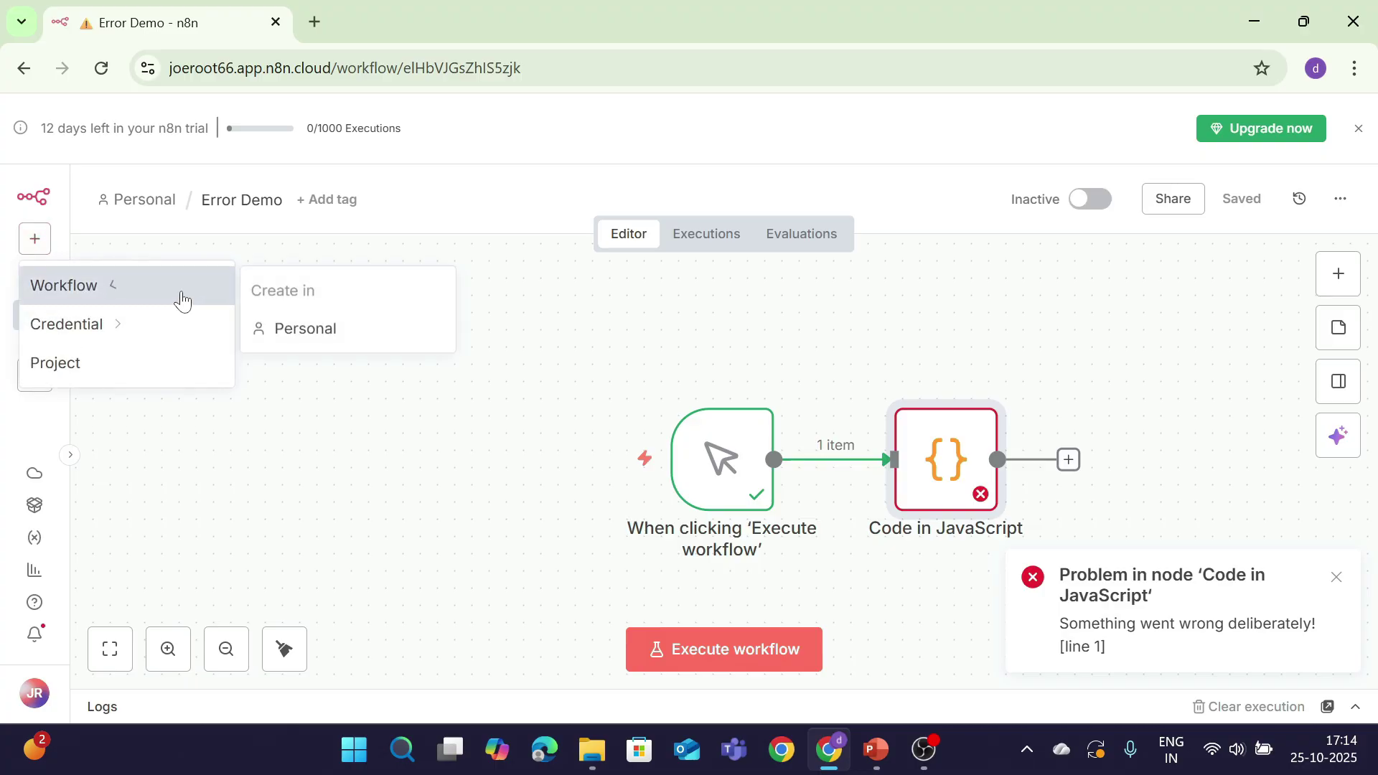
click(117, 209)
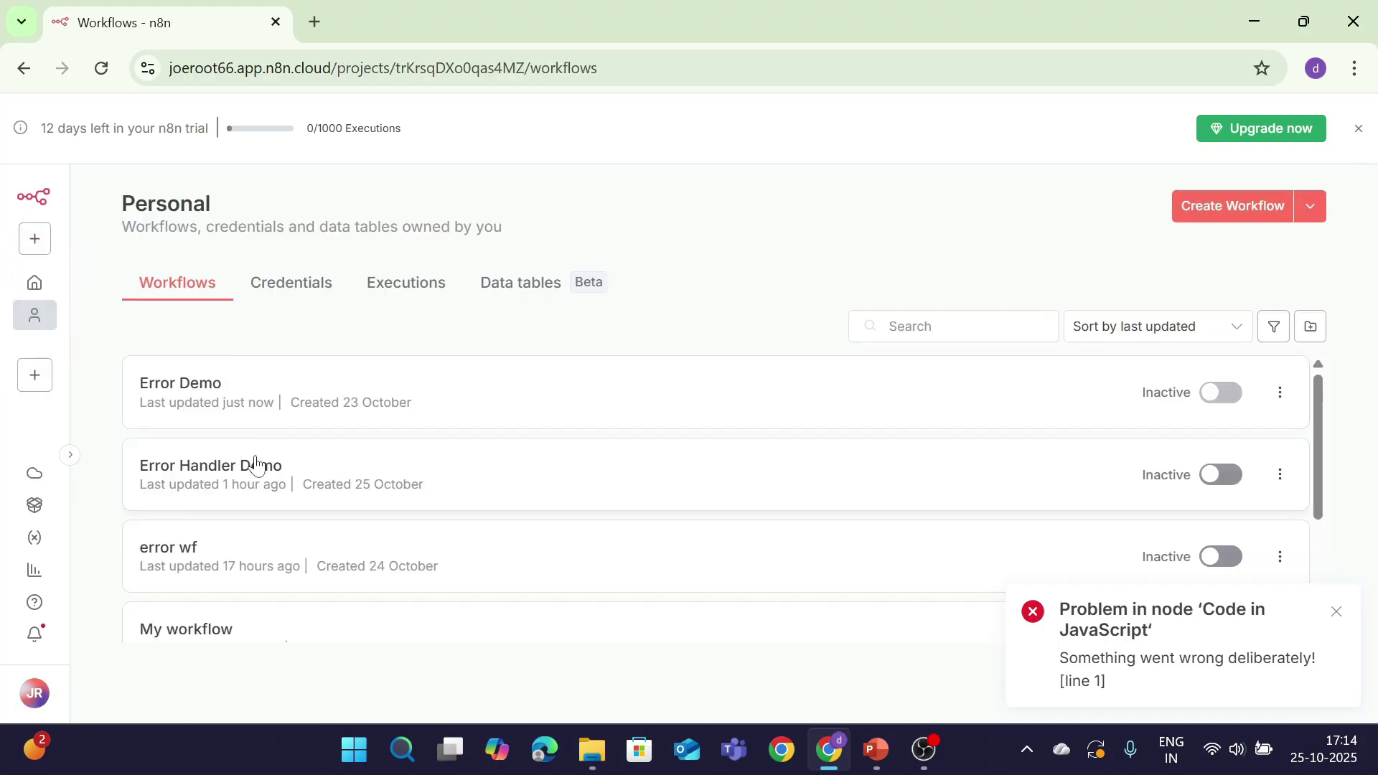
click(256, 465)
Step: Add an Error Trigger as the first step and bring up the picker for the next node
click(708, 474)
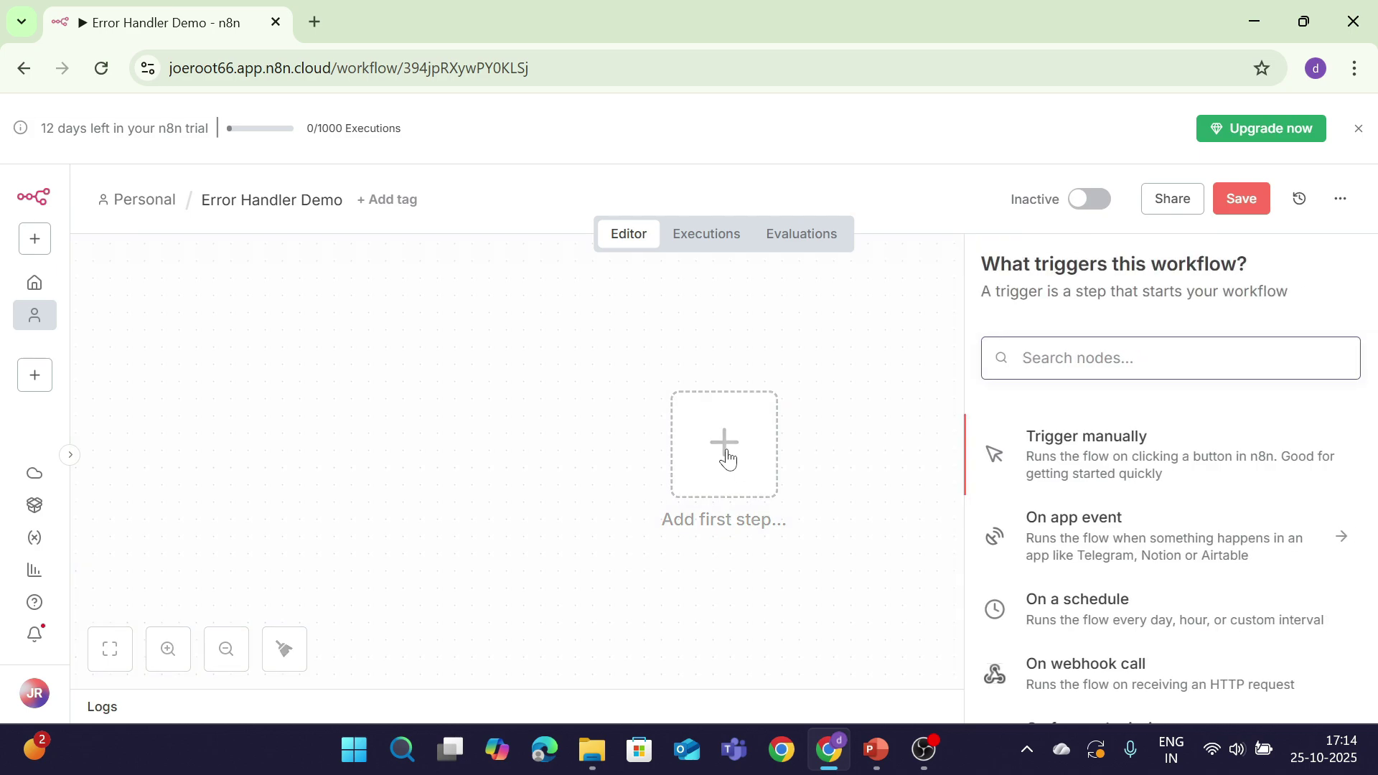
text(err)
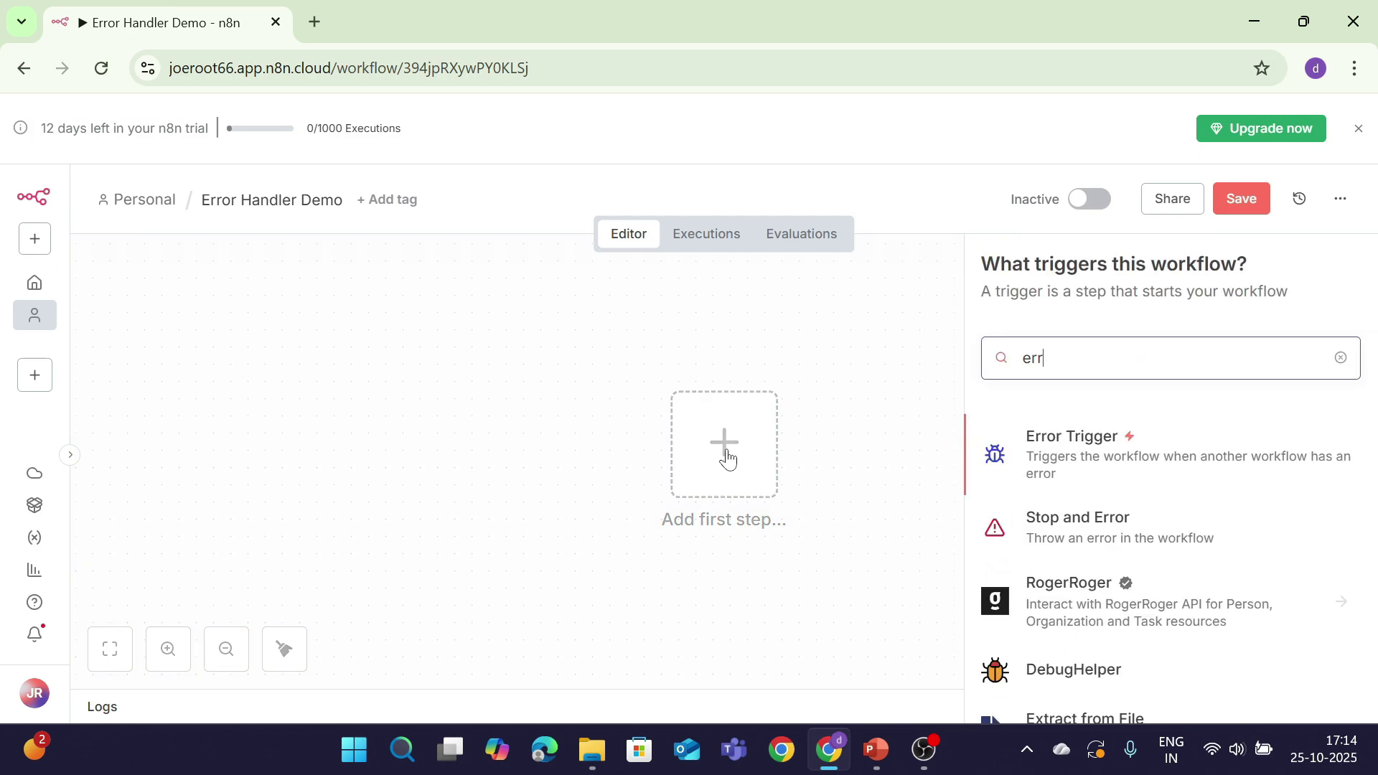
key(Return)
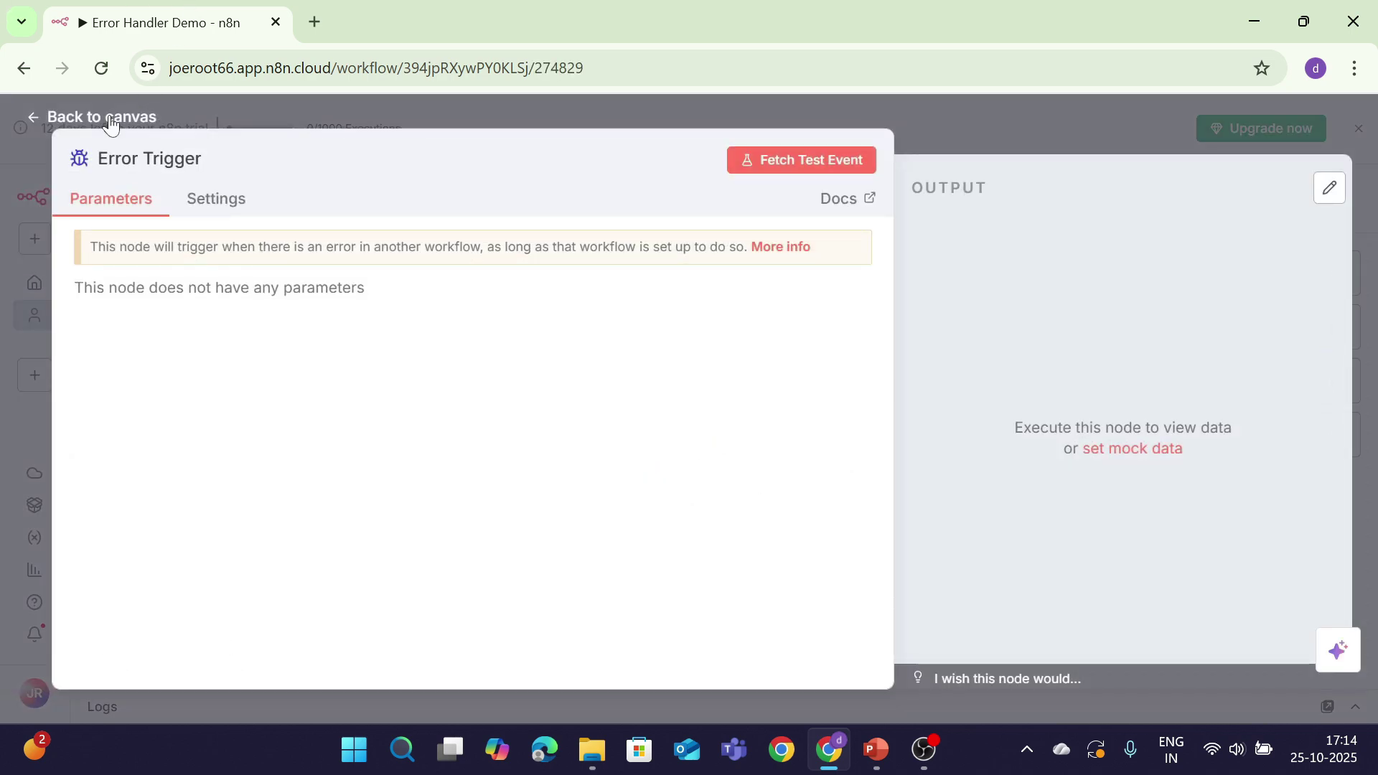
click(107, 115)
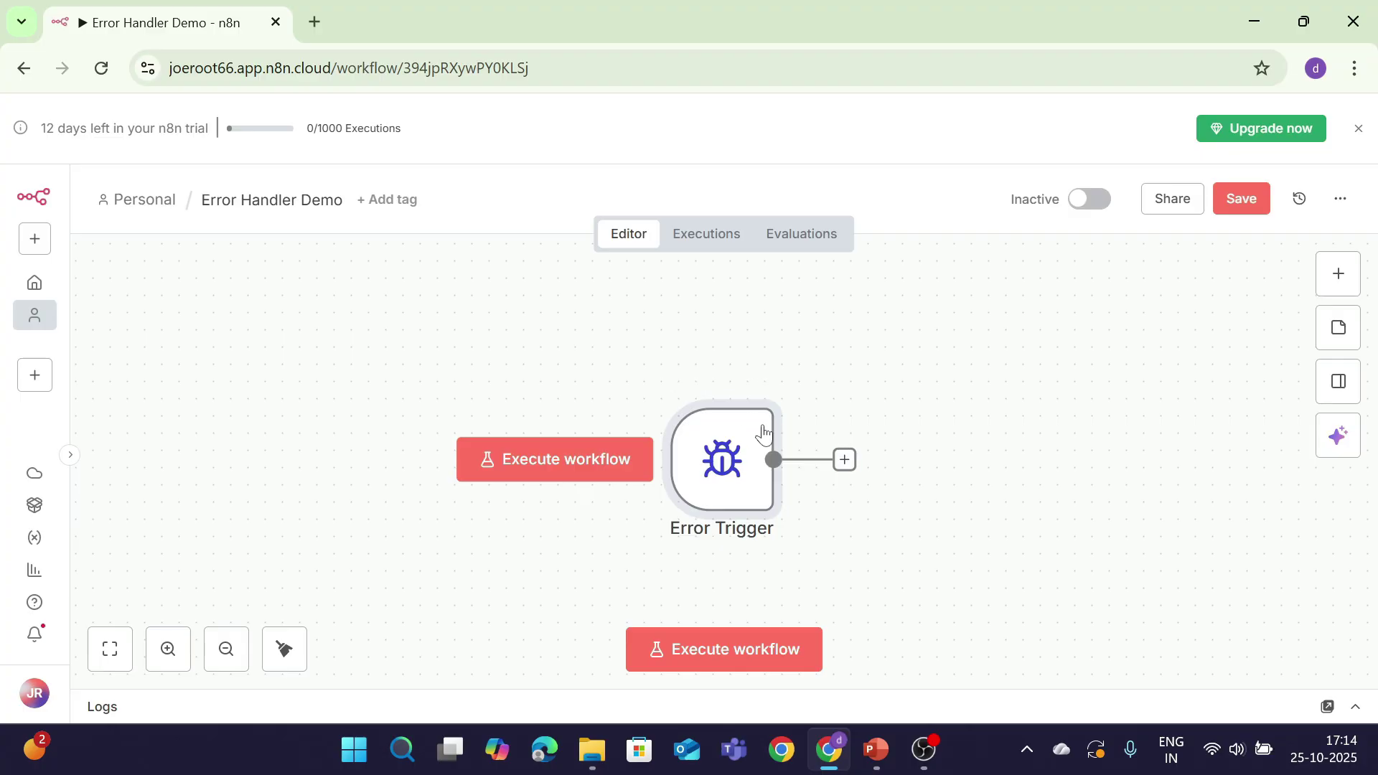
click(846, 461)
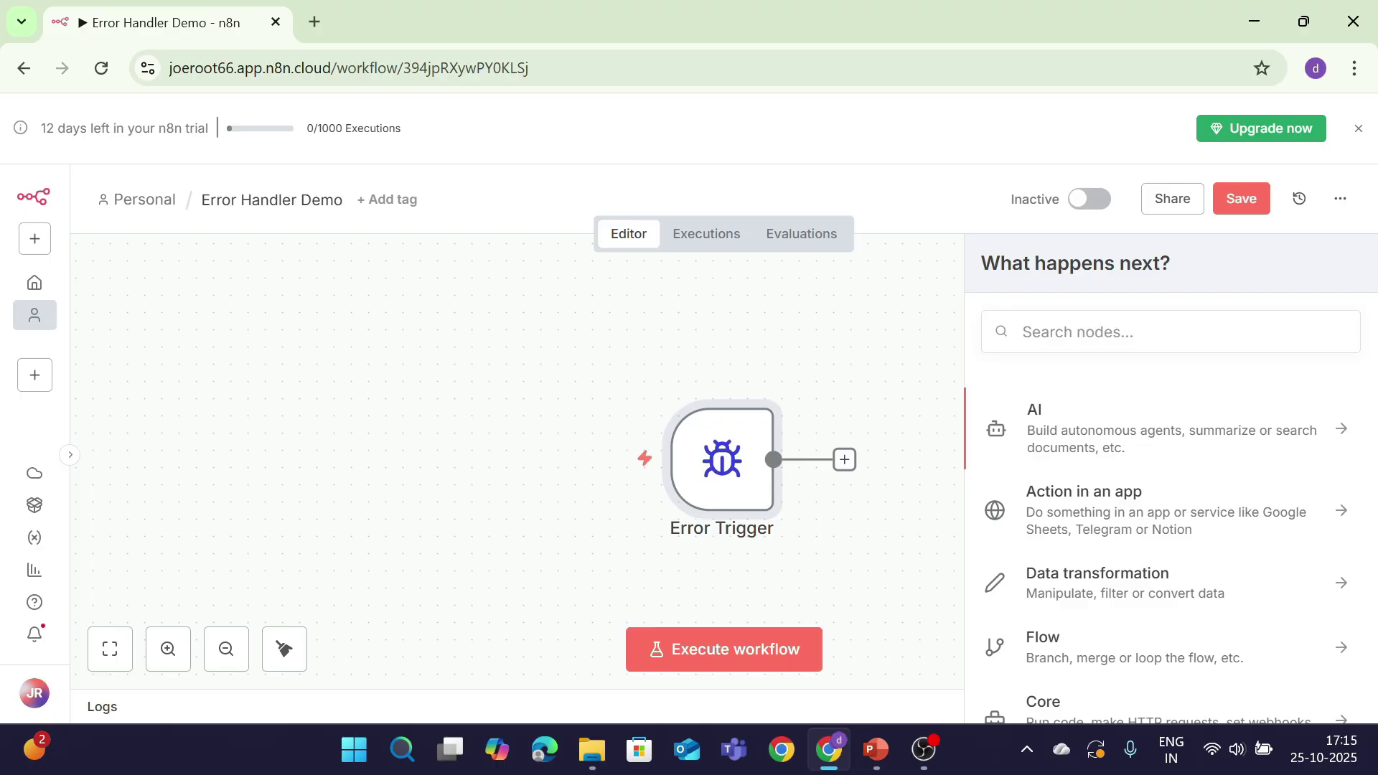
Step: Add a Code node with pasted code returning workflowName, errorMessage and timestamp, and execute it
text(funct)
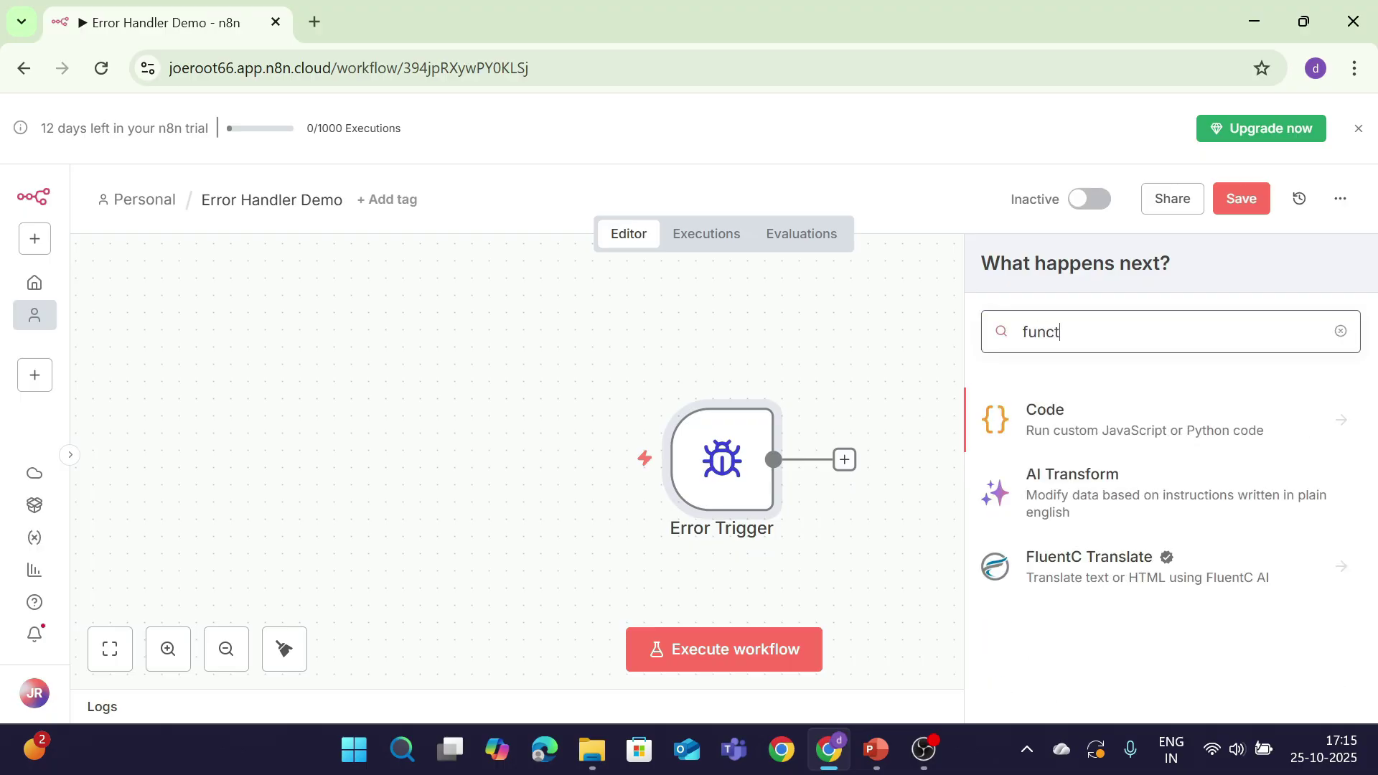
key(Return)
key(Return)
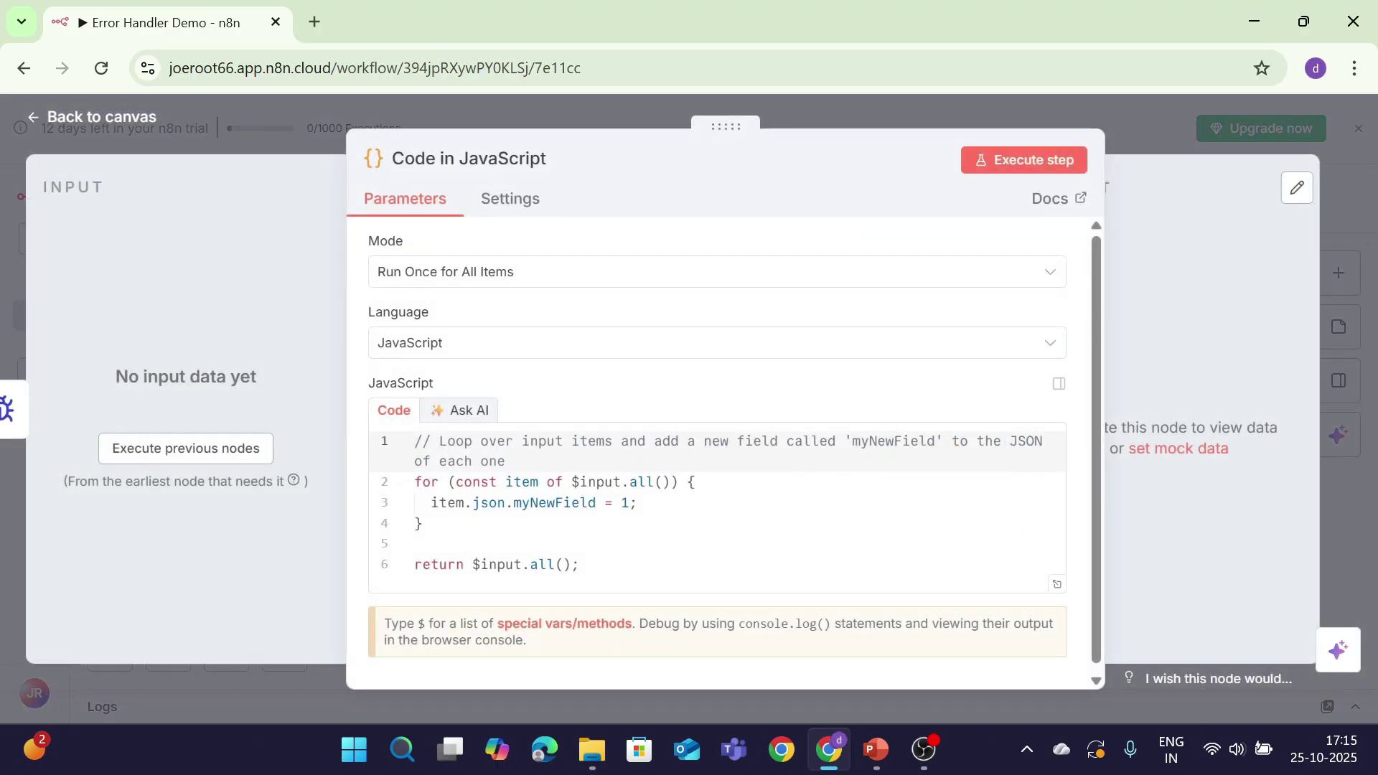
key(ctrl+a)
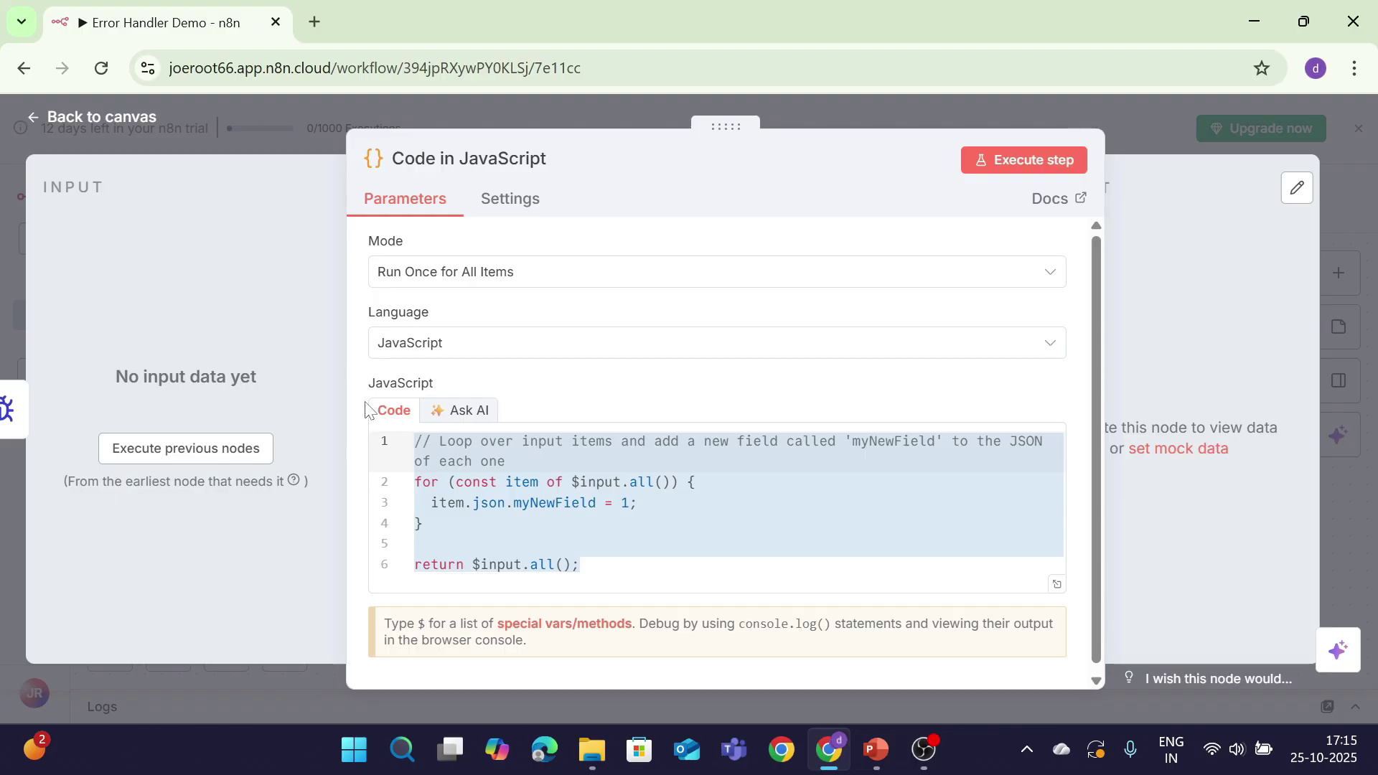
key(BackSpace)
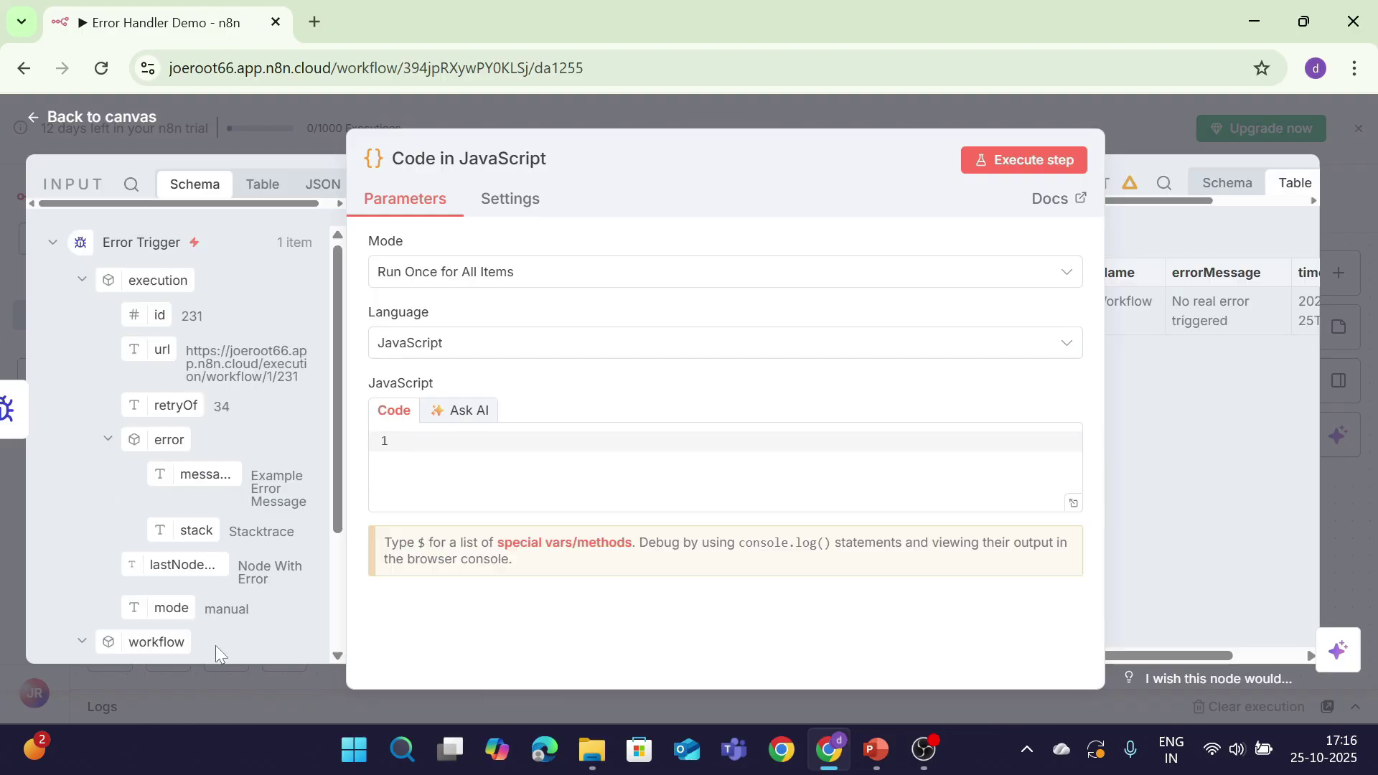
key(ctrl+v)
click(1024, 161)
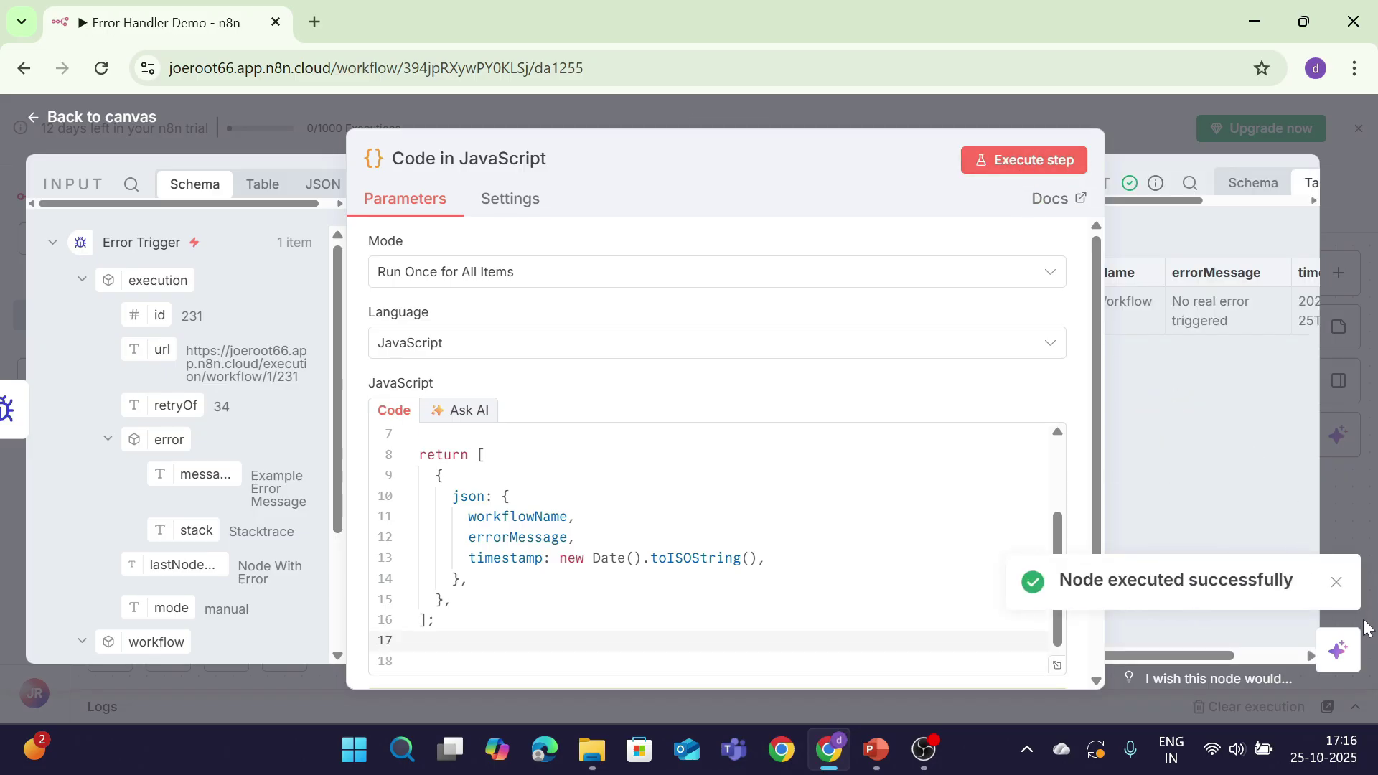
Step: Save Error Handler Demo and go back to the Personal workflows list
click(1336, 581)
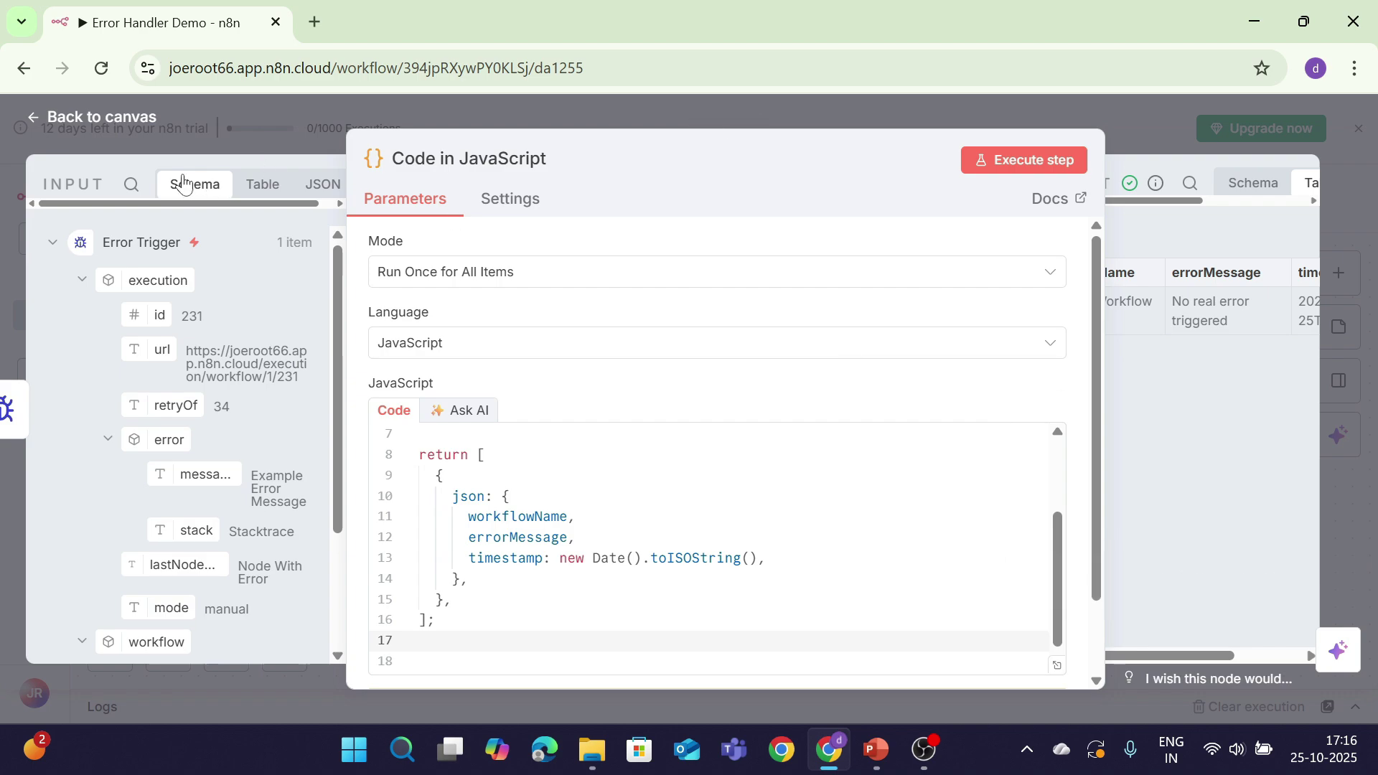
click(68, 117)
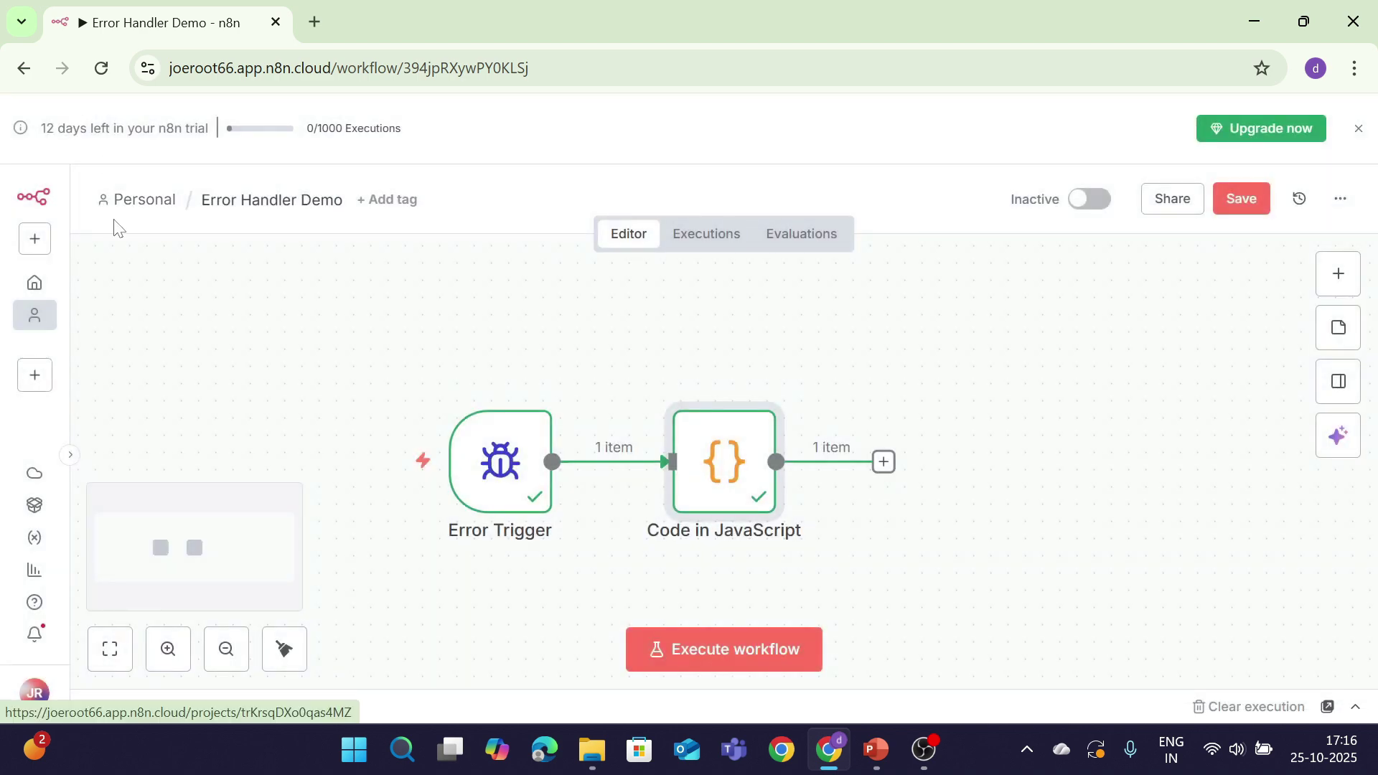
click(1233, 206)
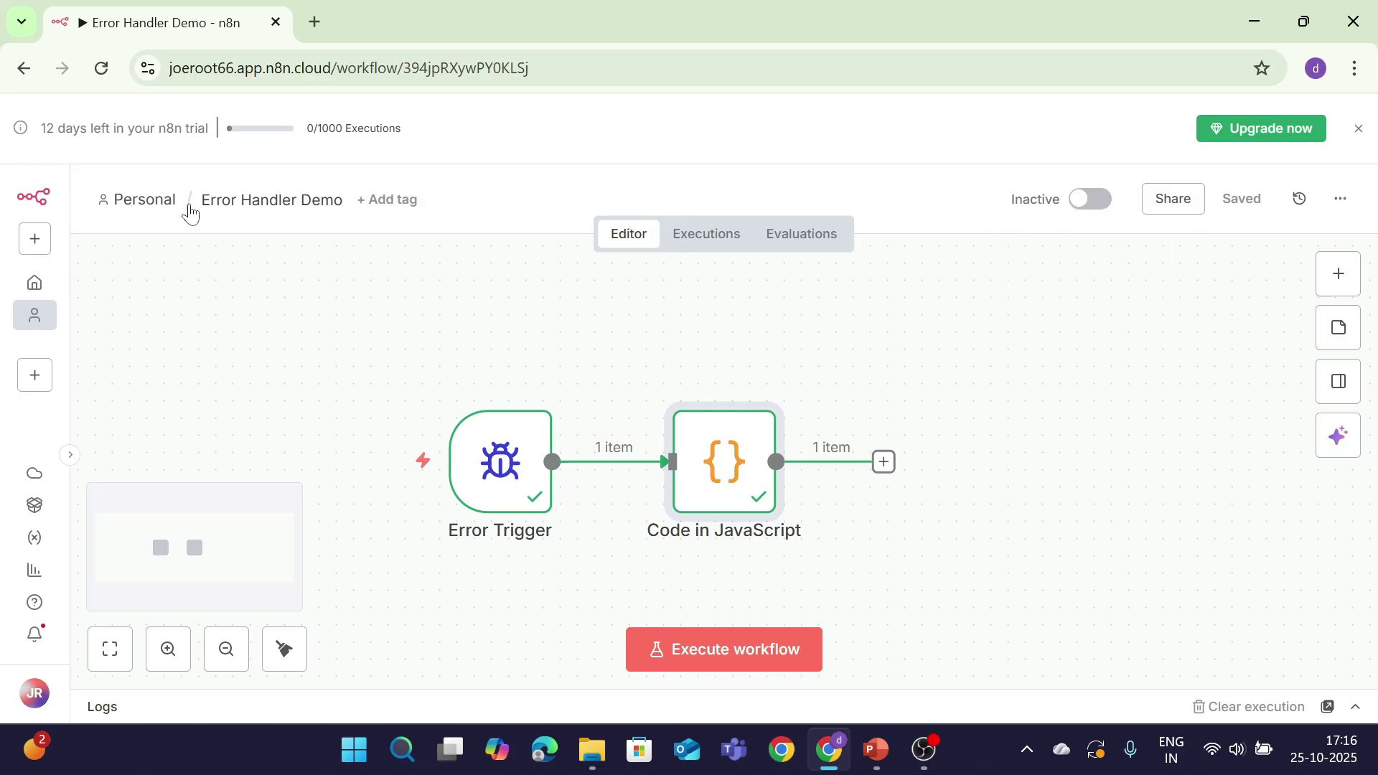
click(154, 201)
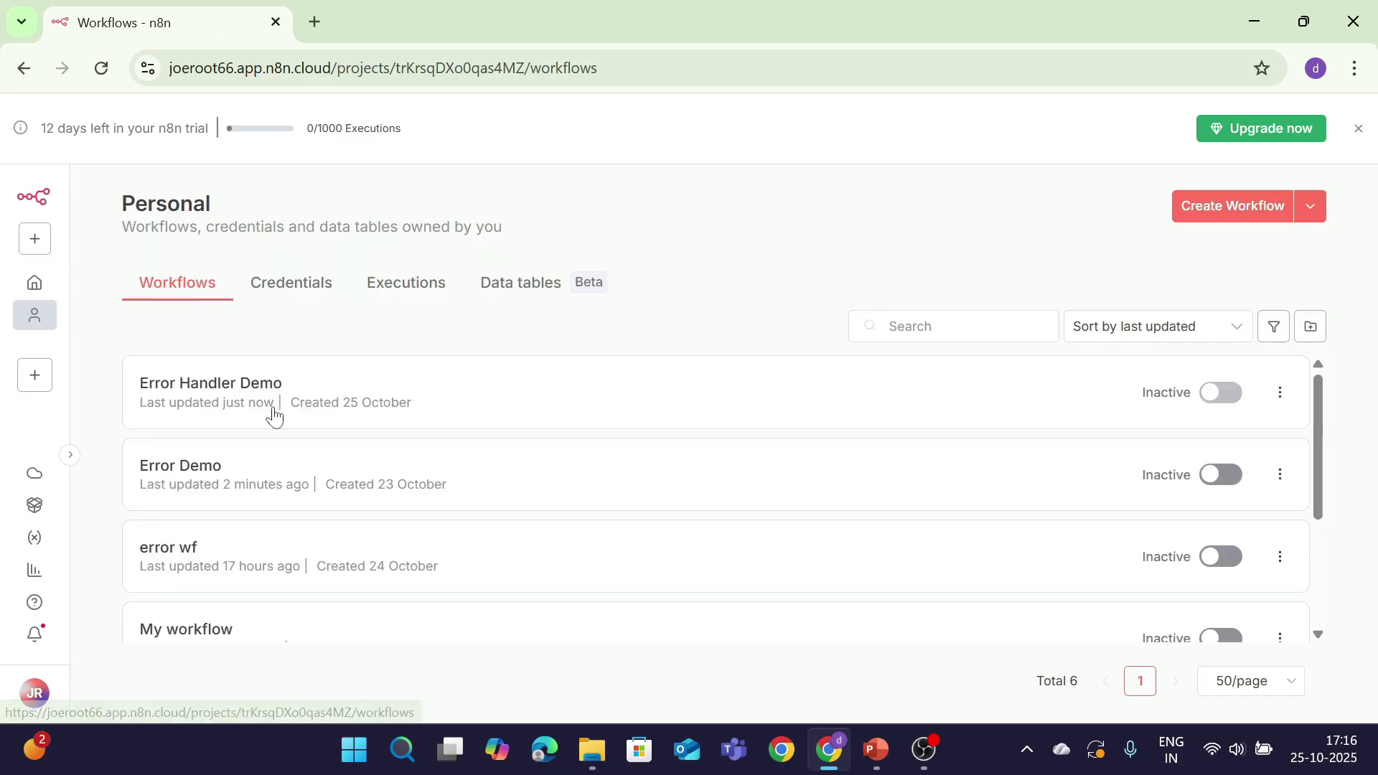
Step: In Error Demo's workflow settings, set Error Workflow to Error Handler Demo and save
click(270, 465)
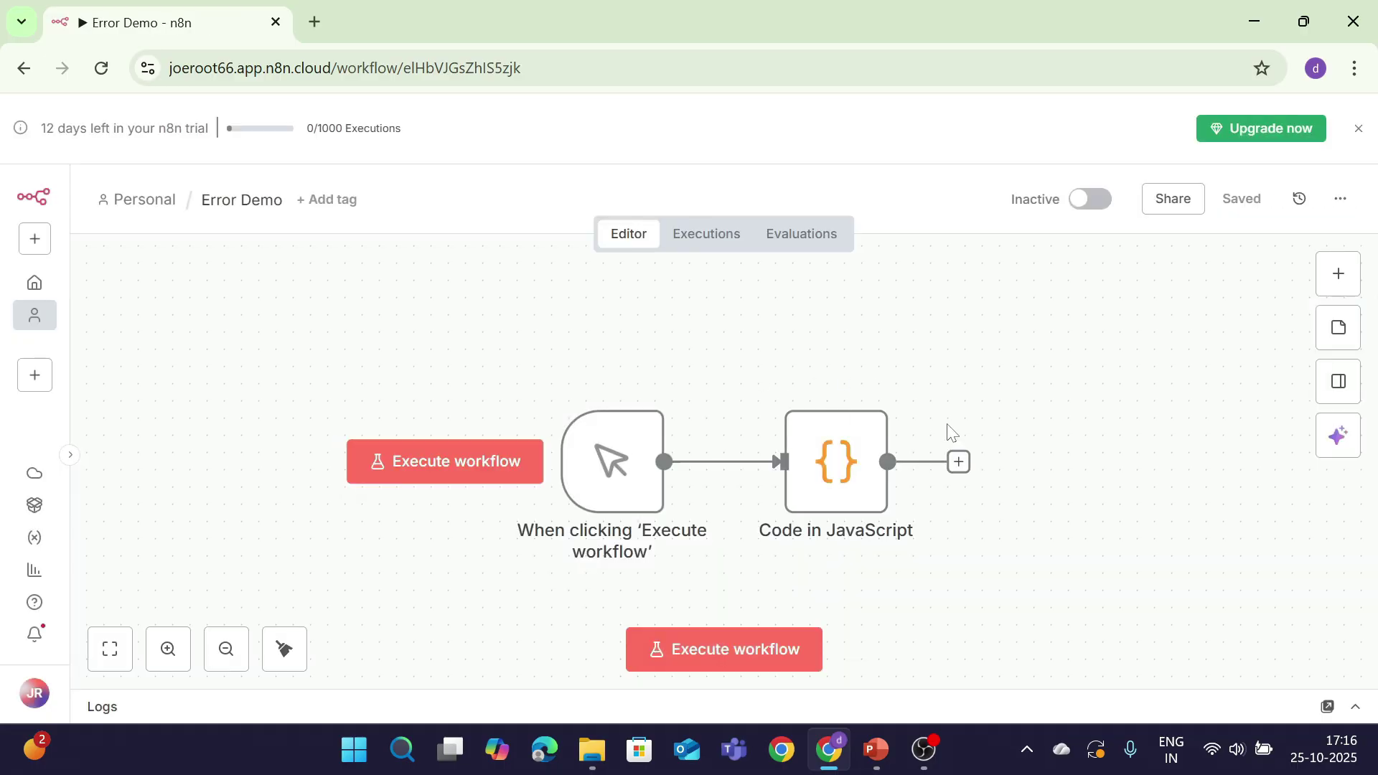
click(1340, 199)
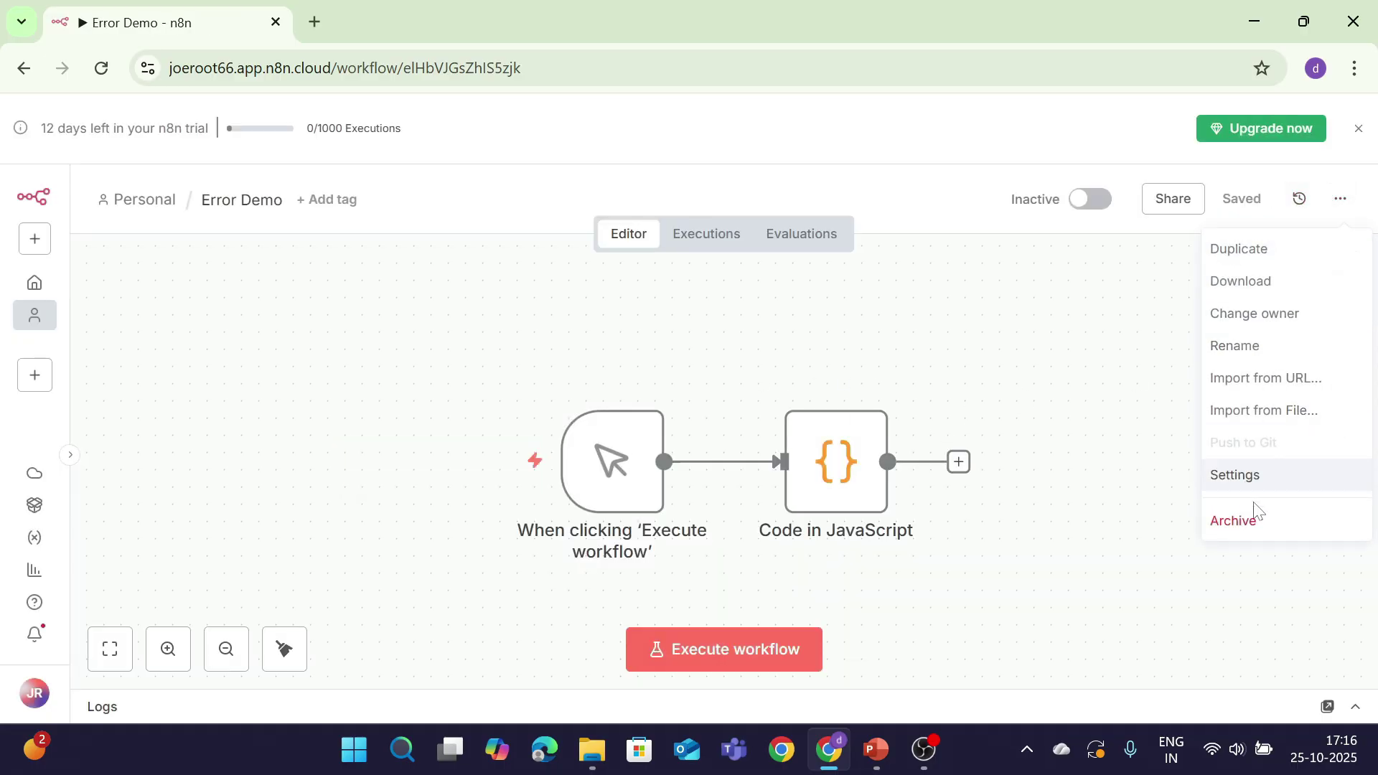
click(1248, 471)
click(652, 287)
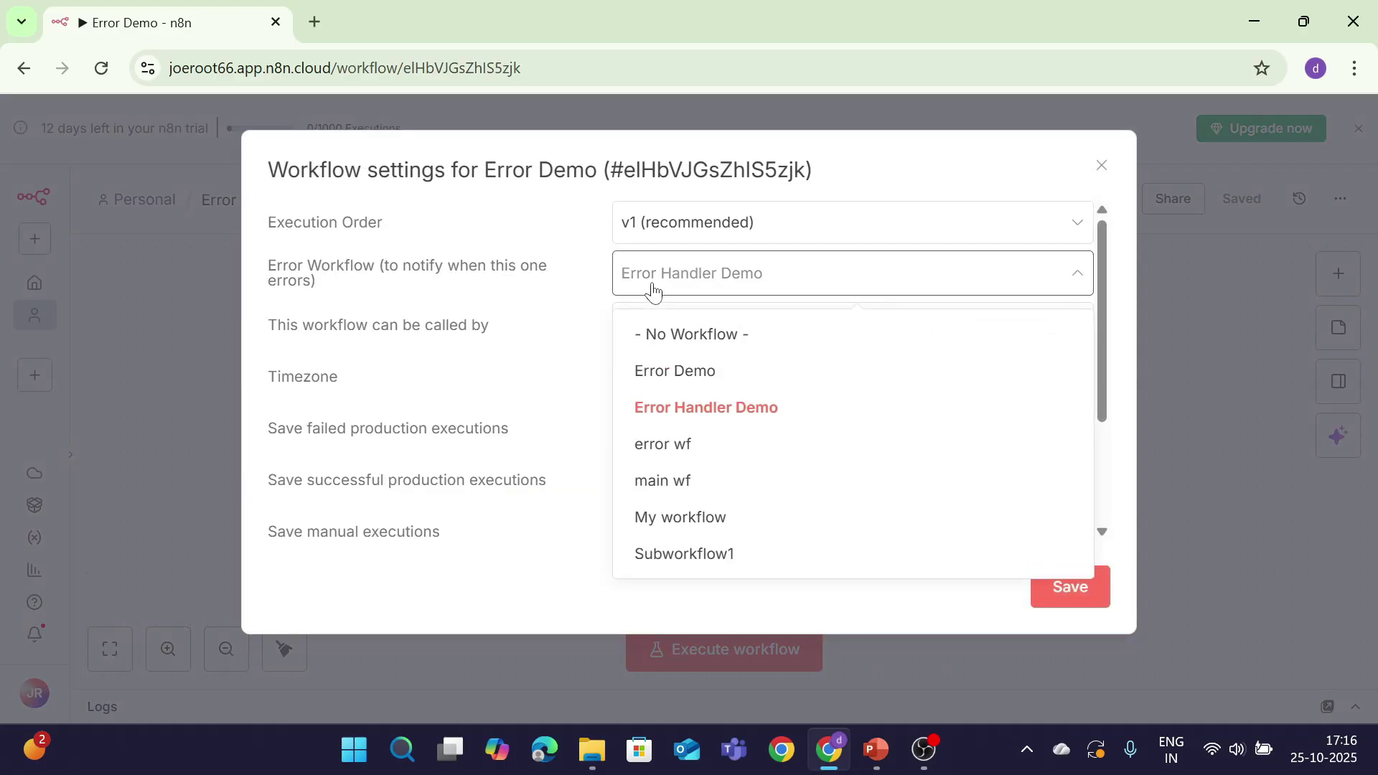
click(702, 407)
click(697, 287)
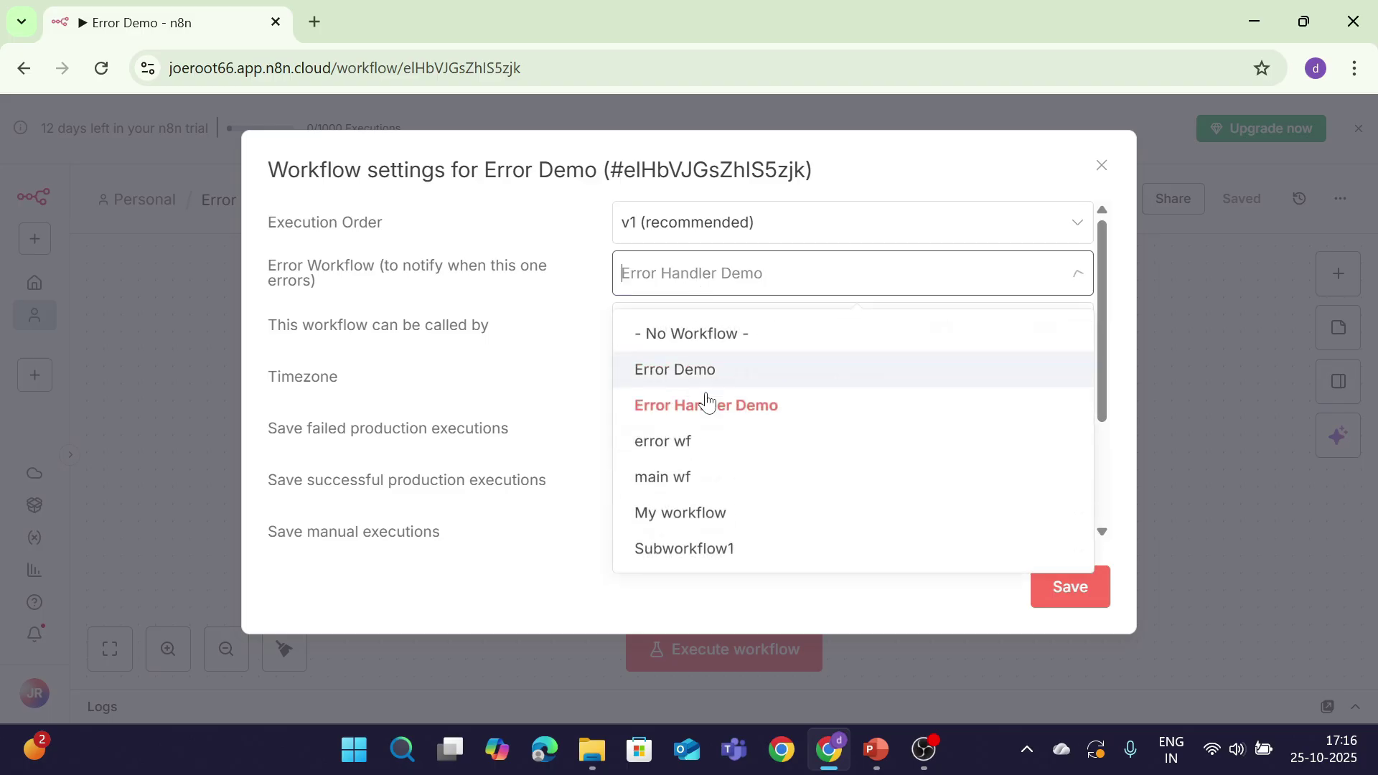
click(712, 405)
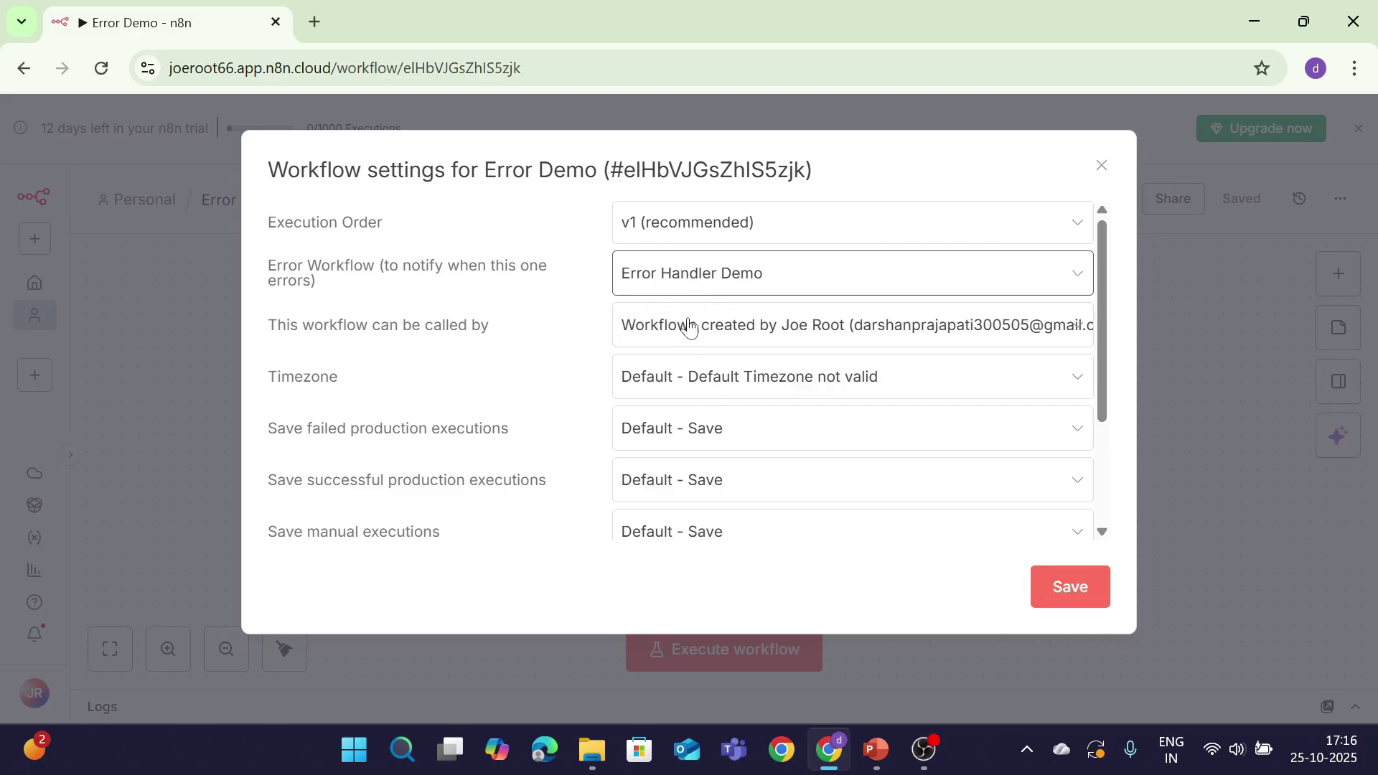
click(1065, 588)
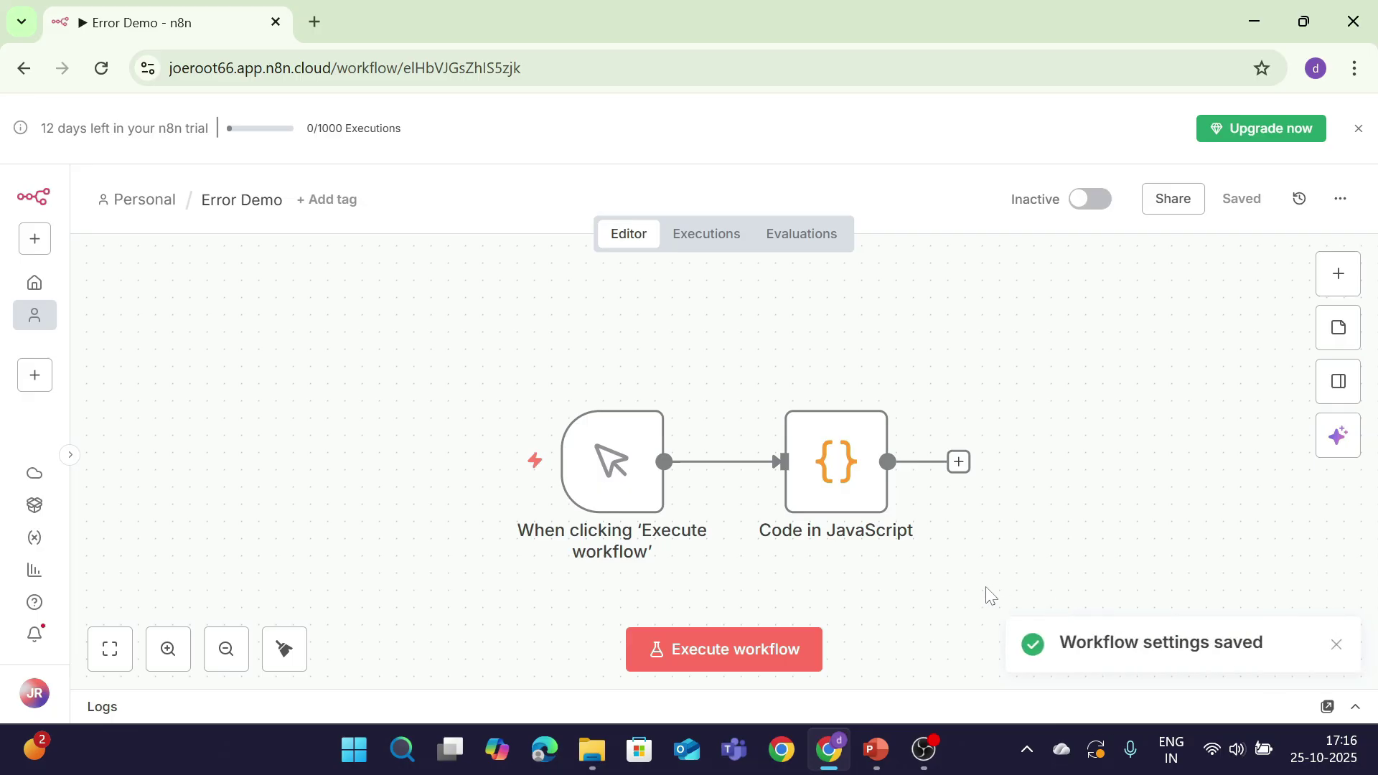
click(1337, 645)
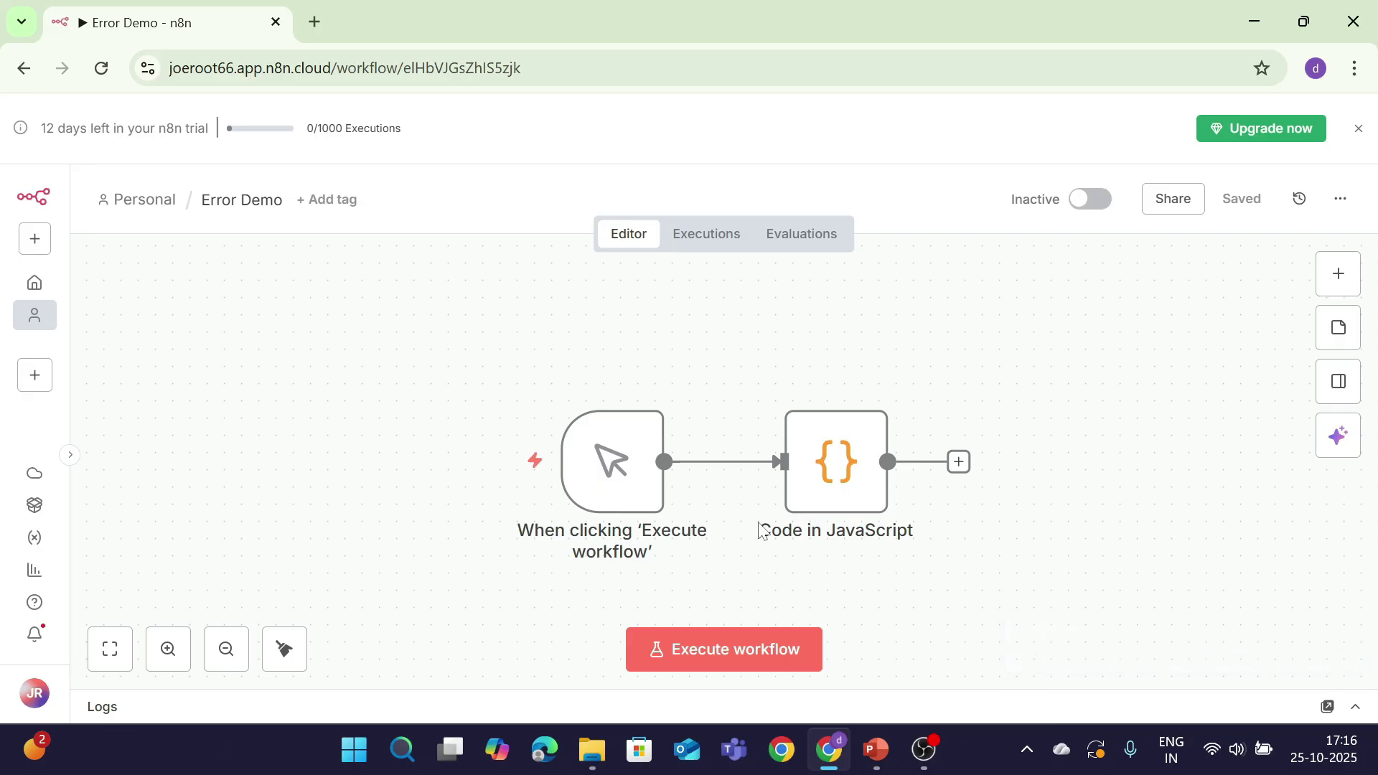
Step: Run Error Demo so the Code node fails, and open its execution history
click(727, 651)
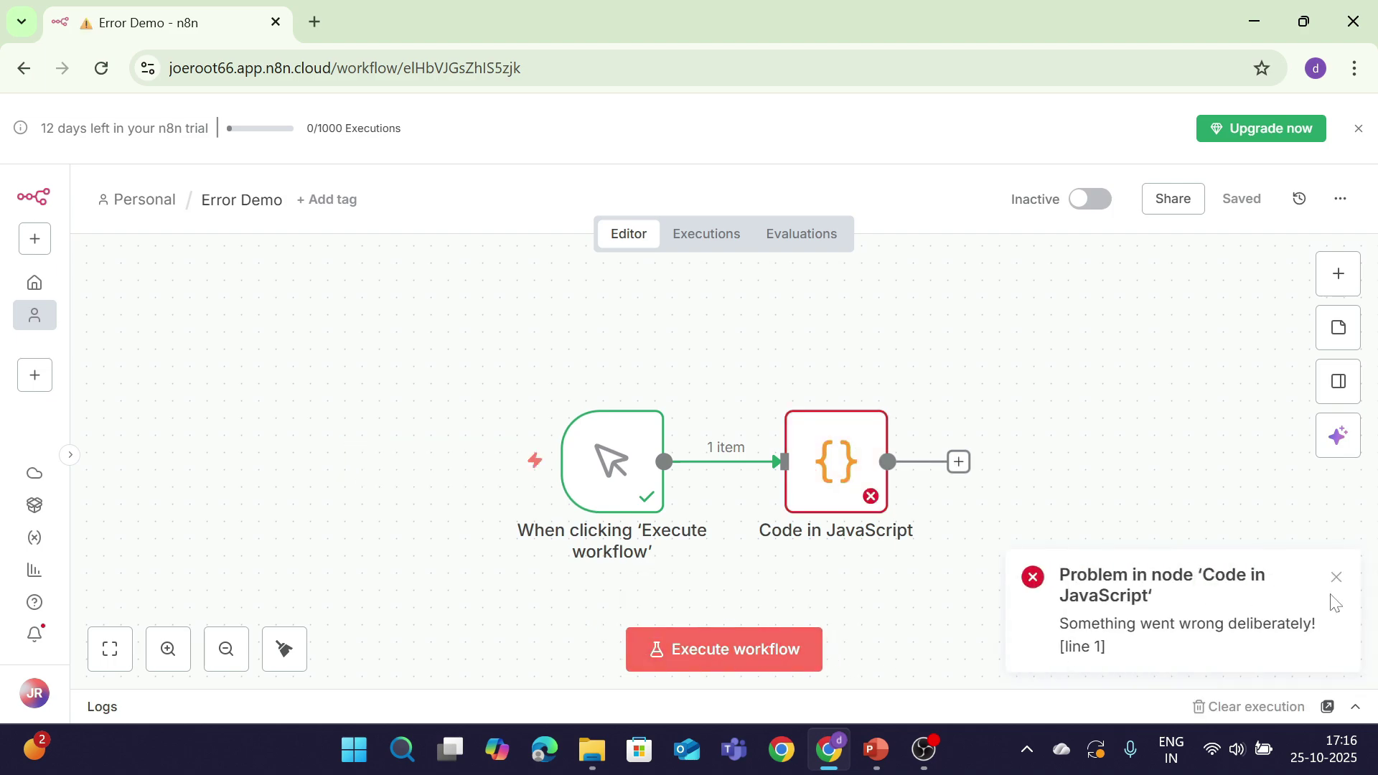
drag(1327, 623, 739, 238)
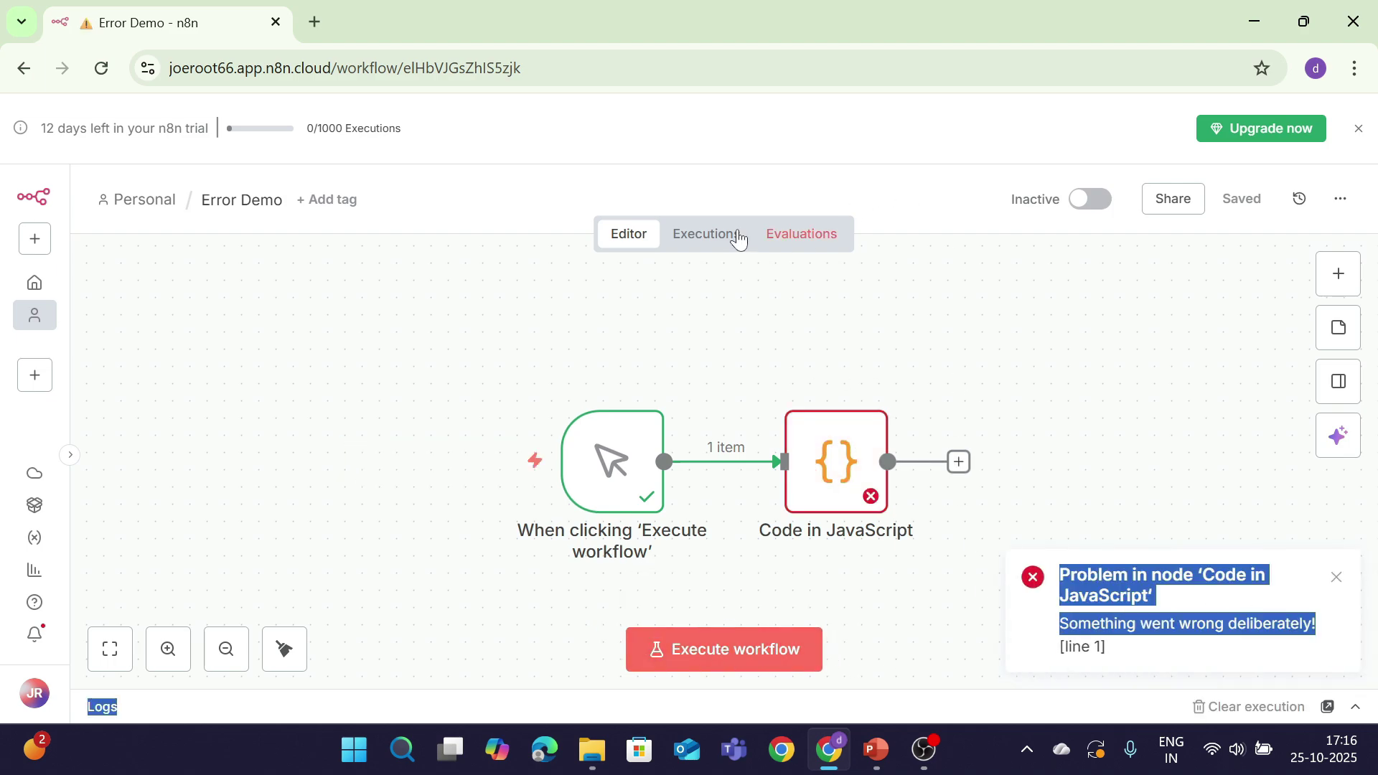
click(697, 244)
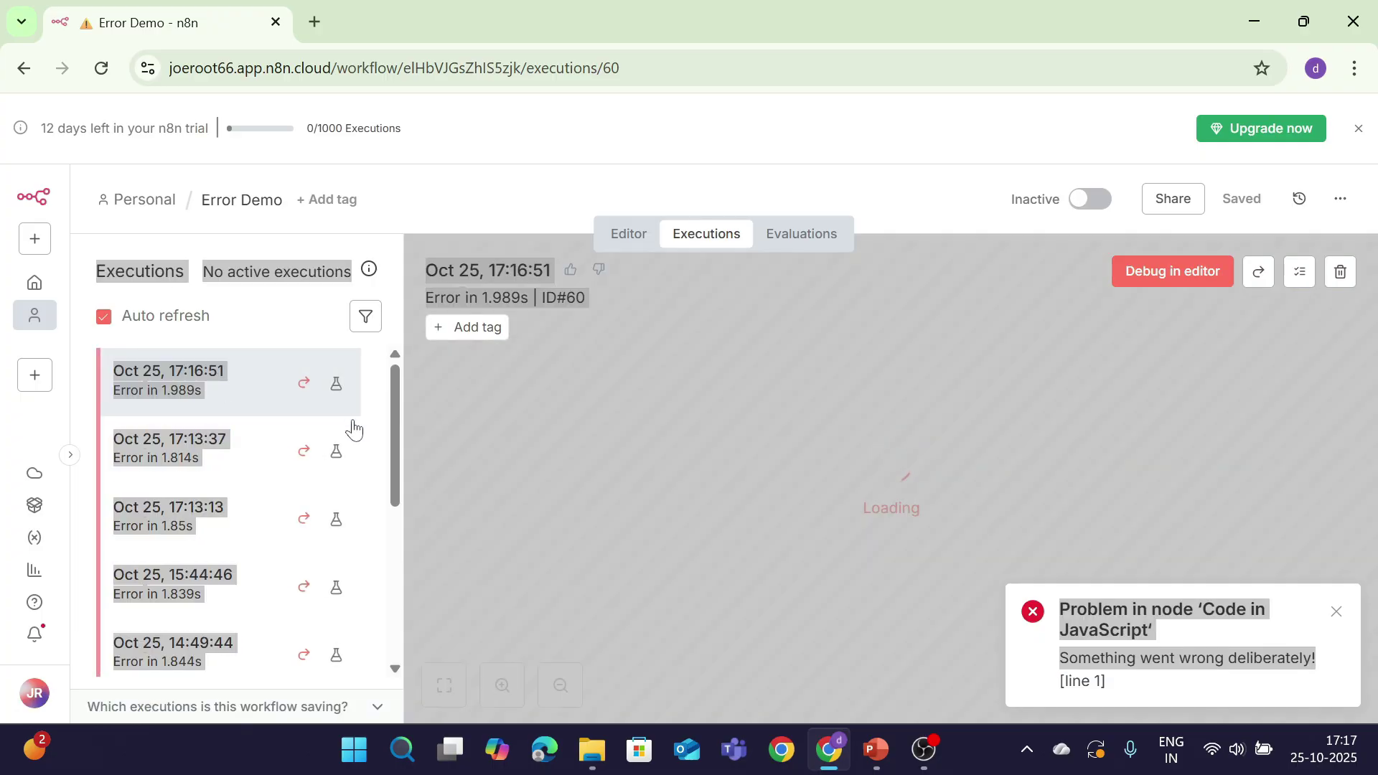
click(1336, 612)
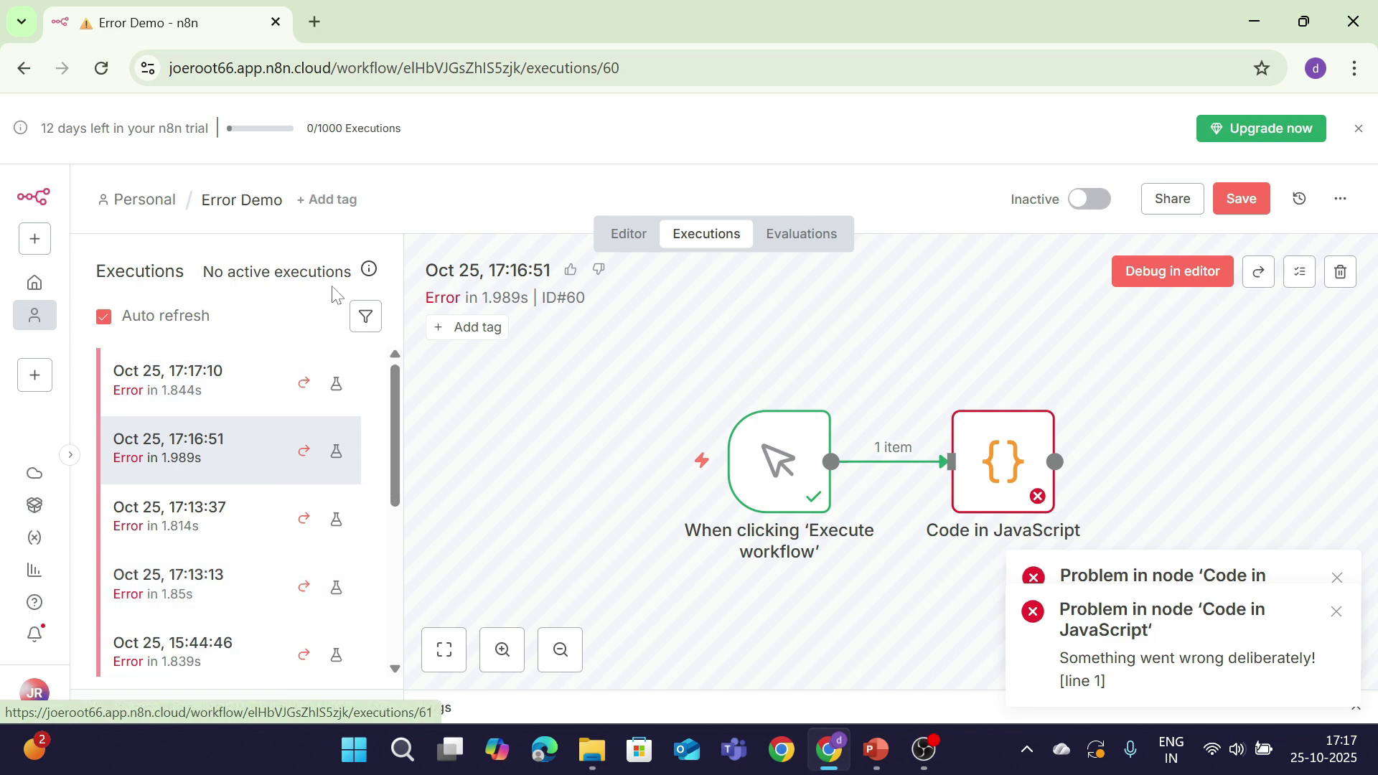
Step: Inspect failed execution #61, clear the error toasts, and switch to the n8n logo slide
click(162, 391)
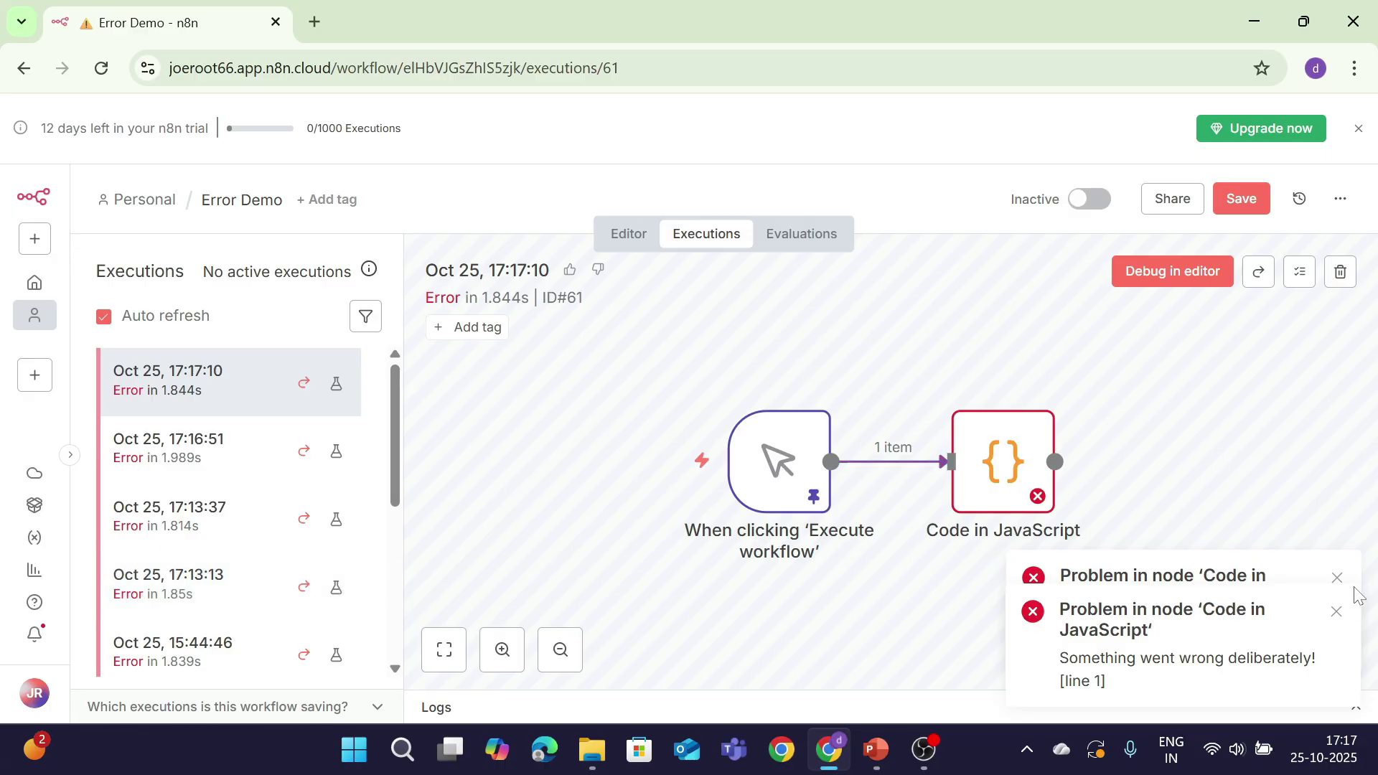
click(1337, 614)
click(1336, 579)
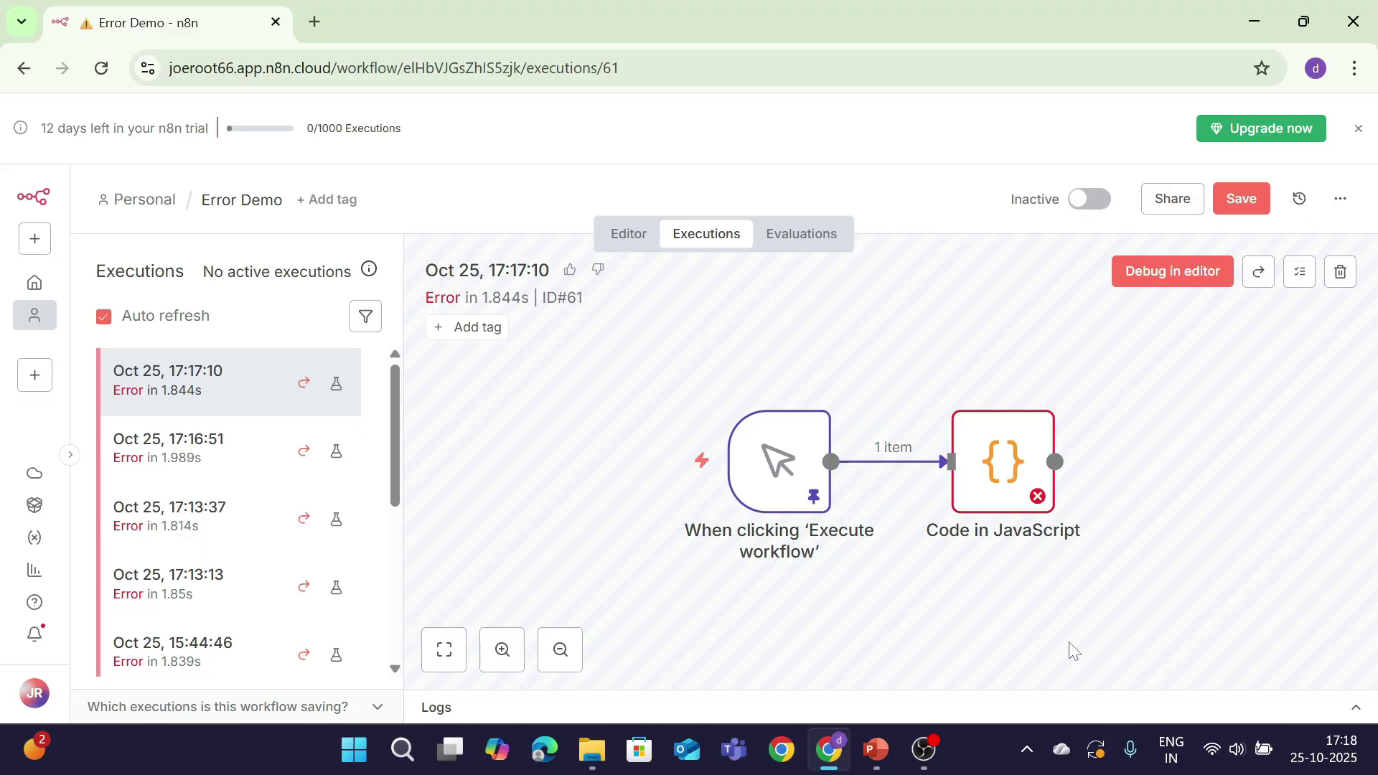
key(alt+Tab)
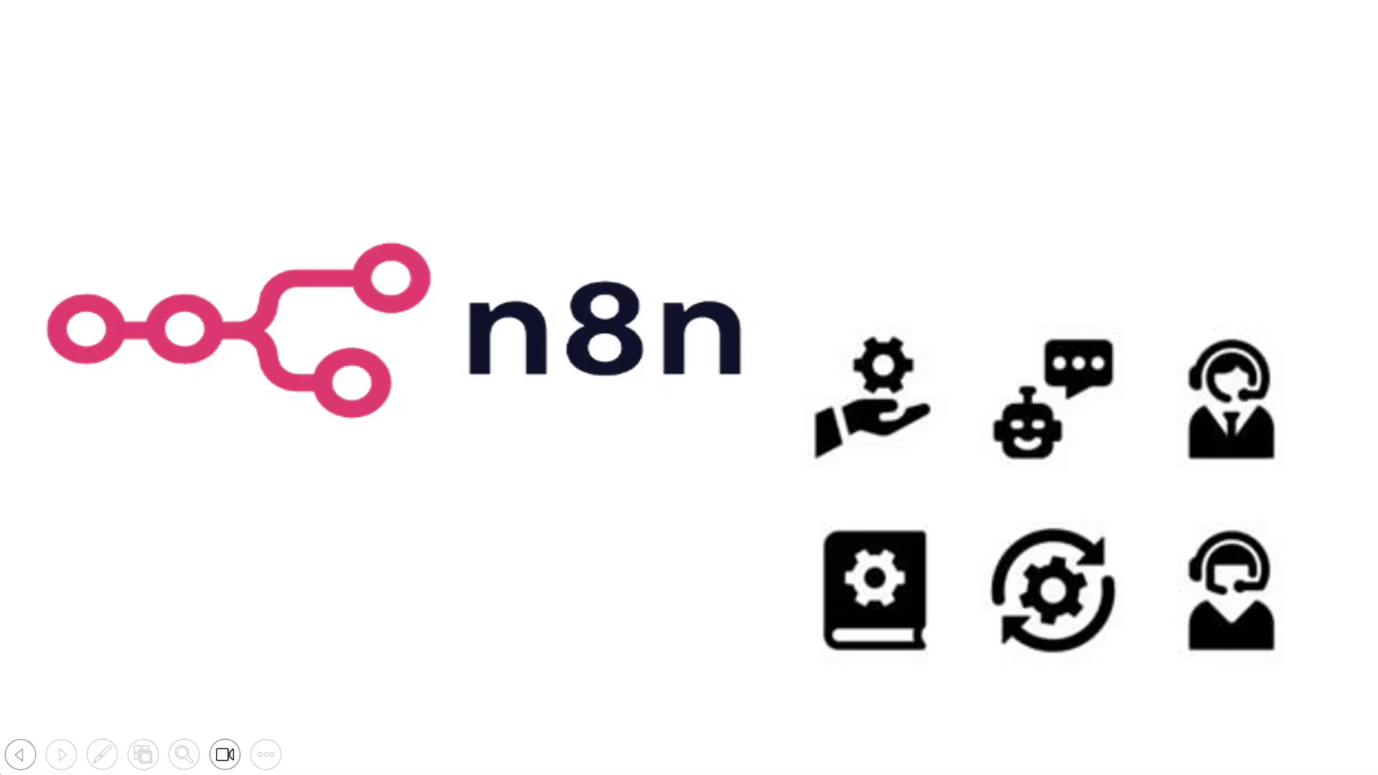
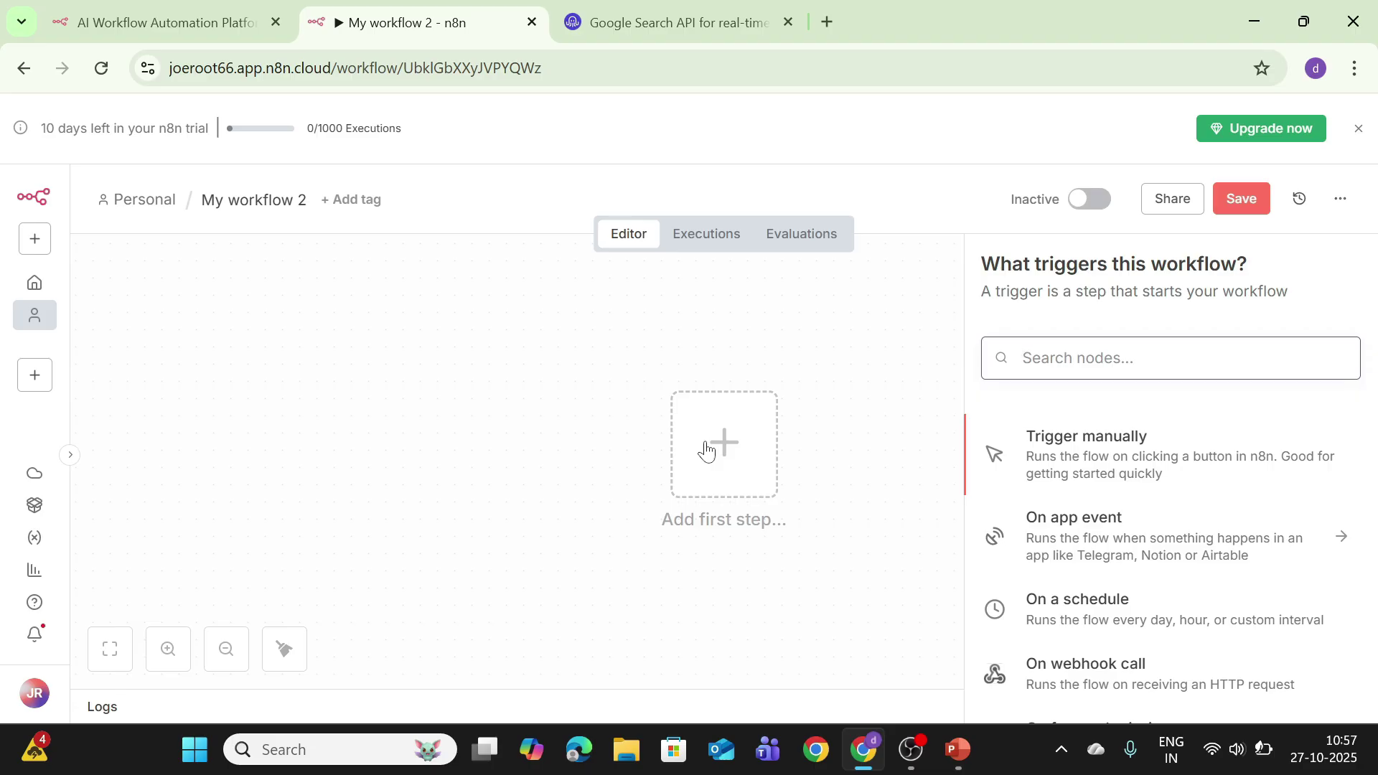
Step: Rename the workflow from 'My workflow 2' to 'AI agent Full Demo'
key(Escape)
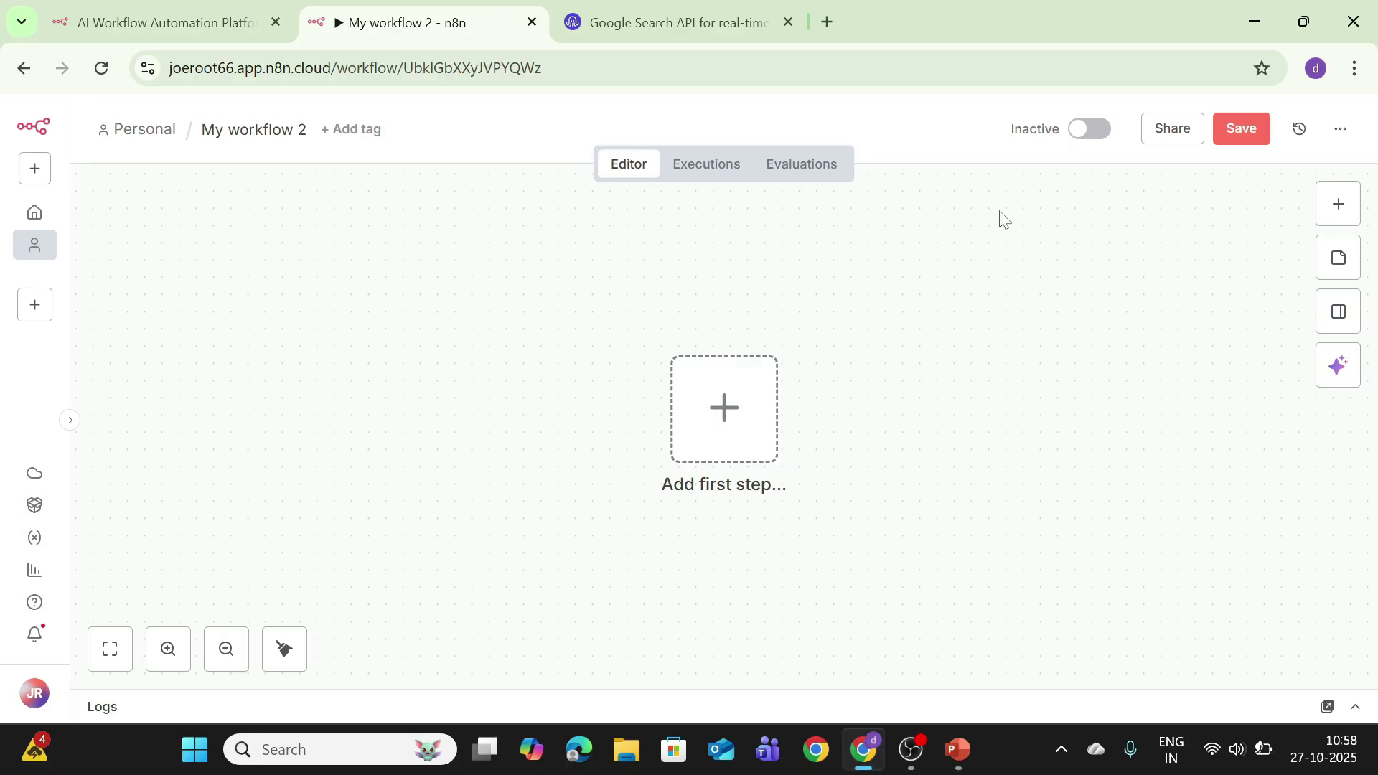
click(262, 143)
key(BackSpace)
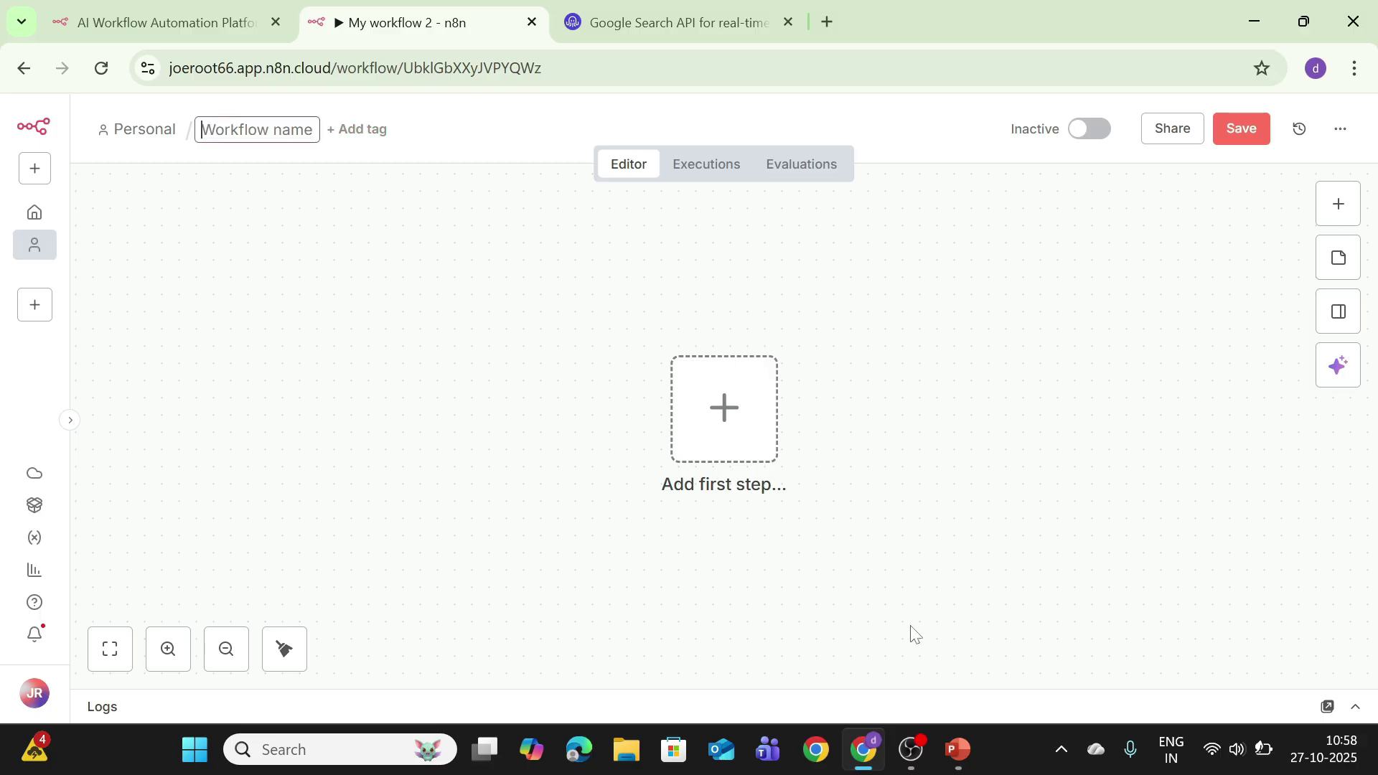
text(AI )
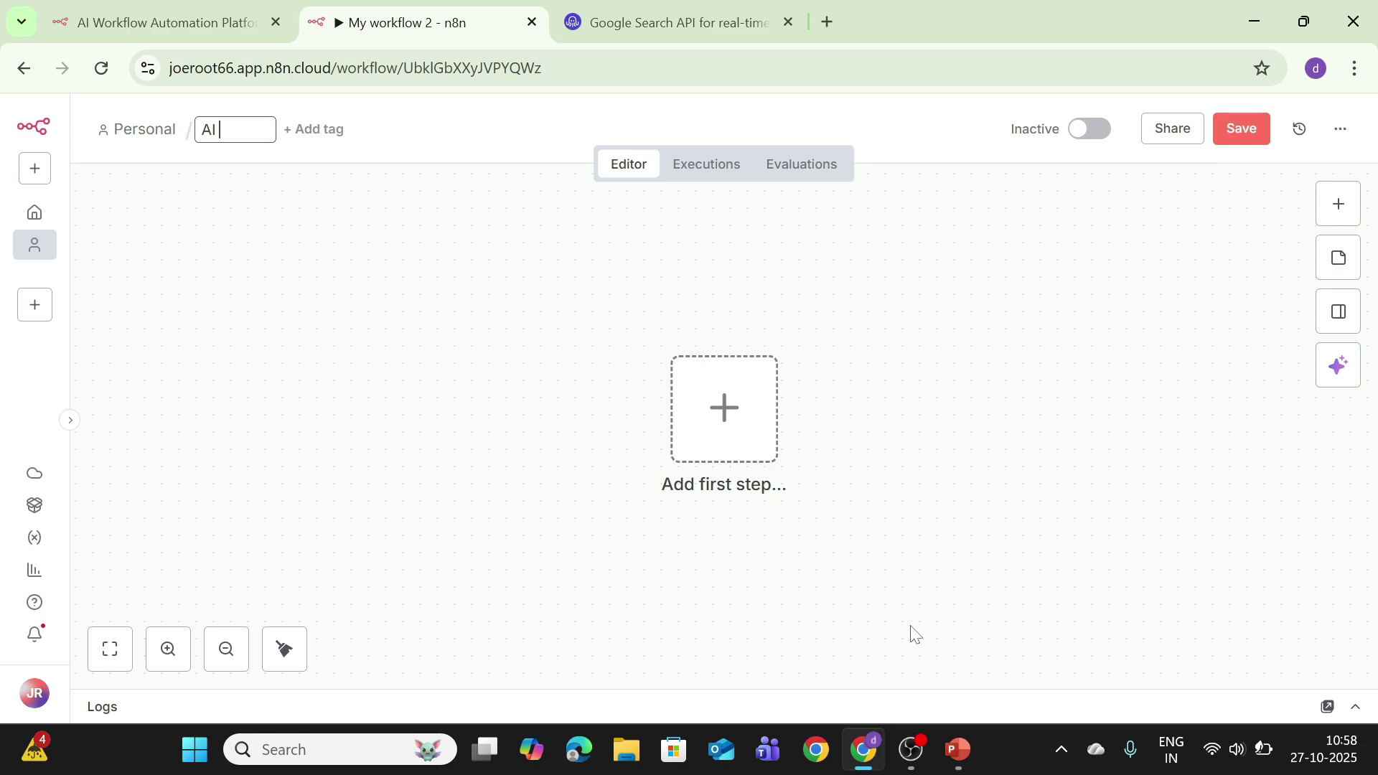
text(agent Full)
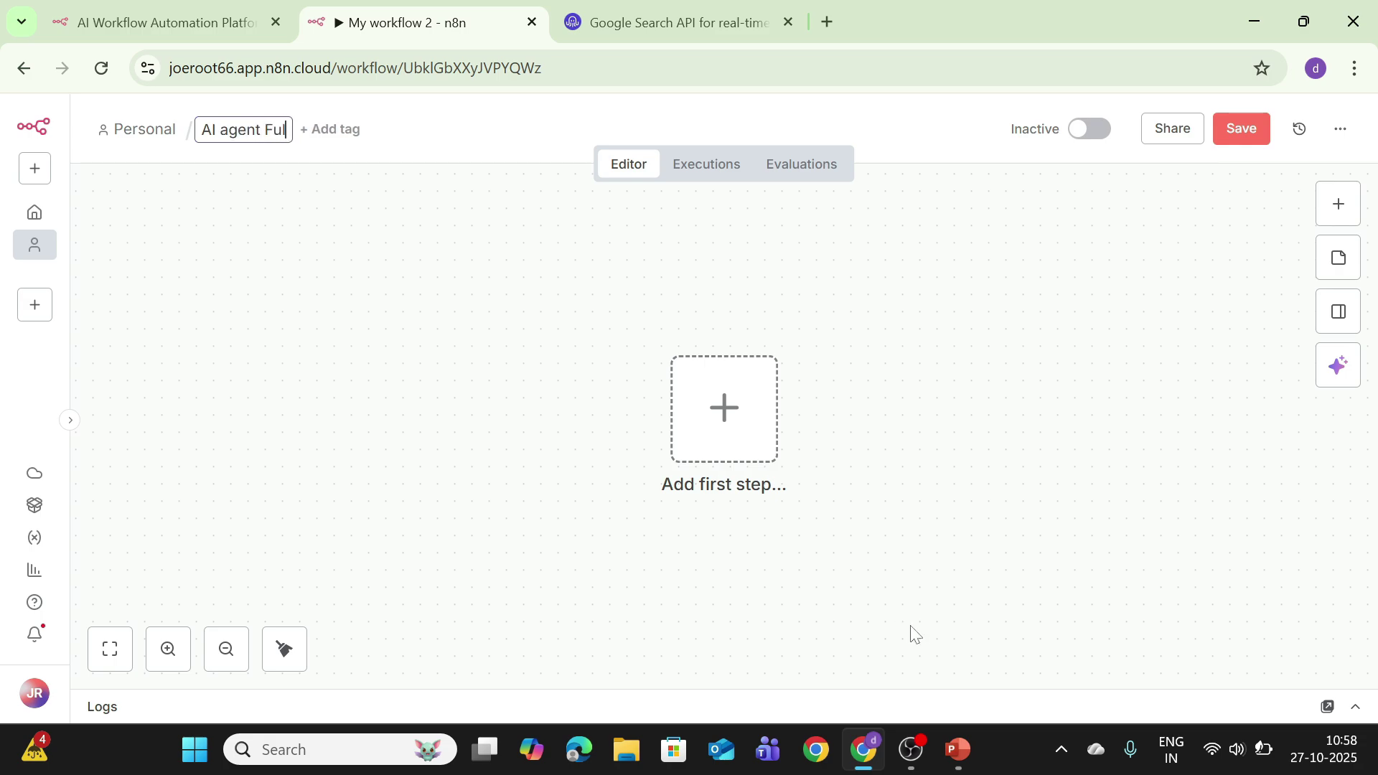
text( Demo)
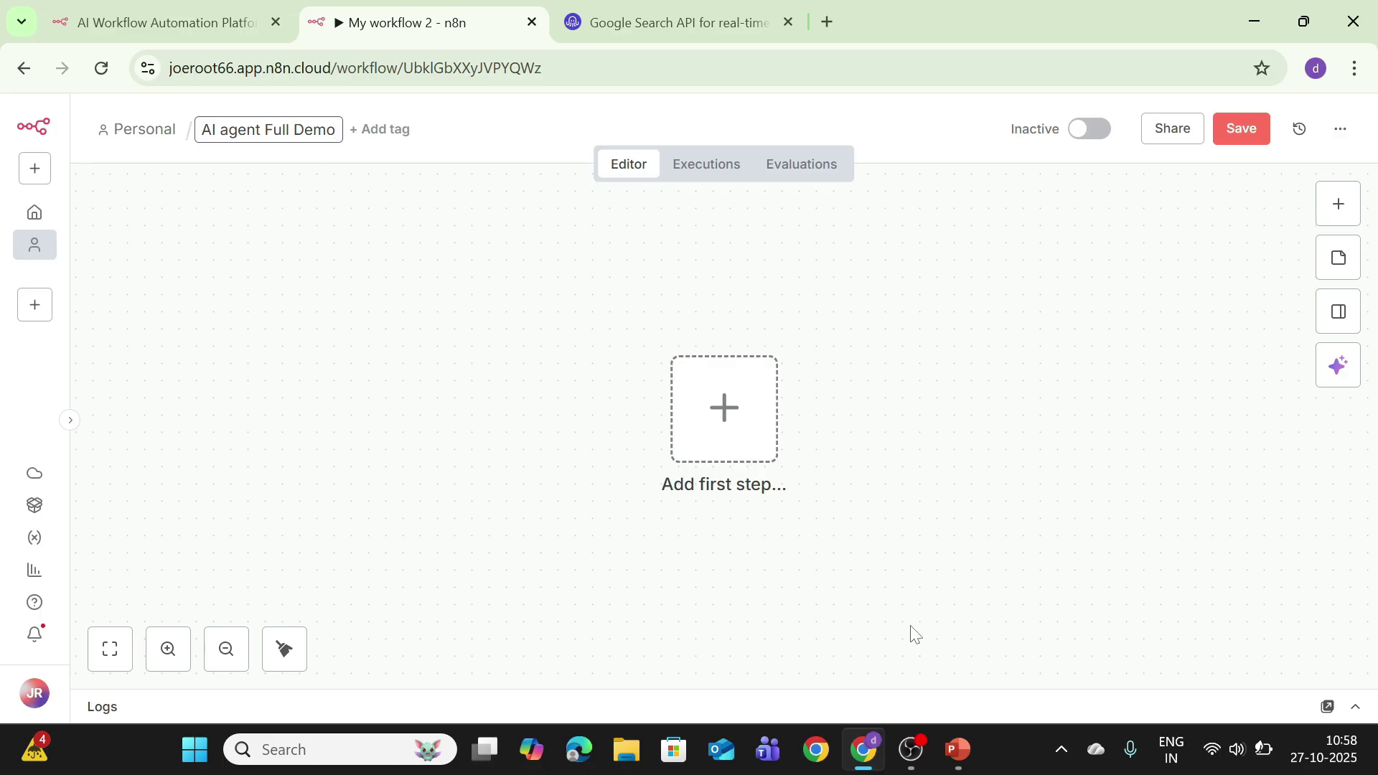
key(Return)
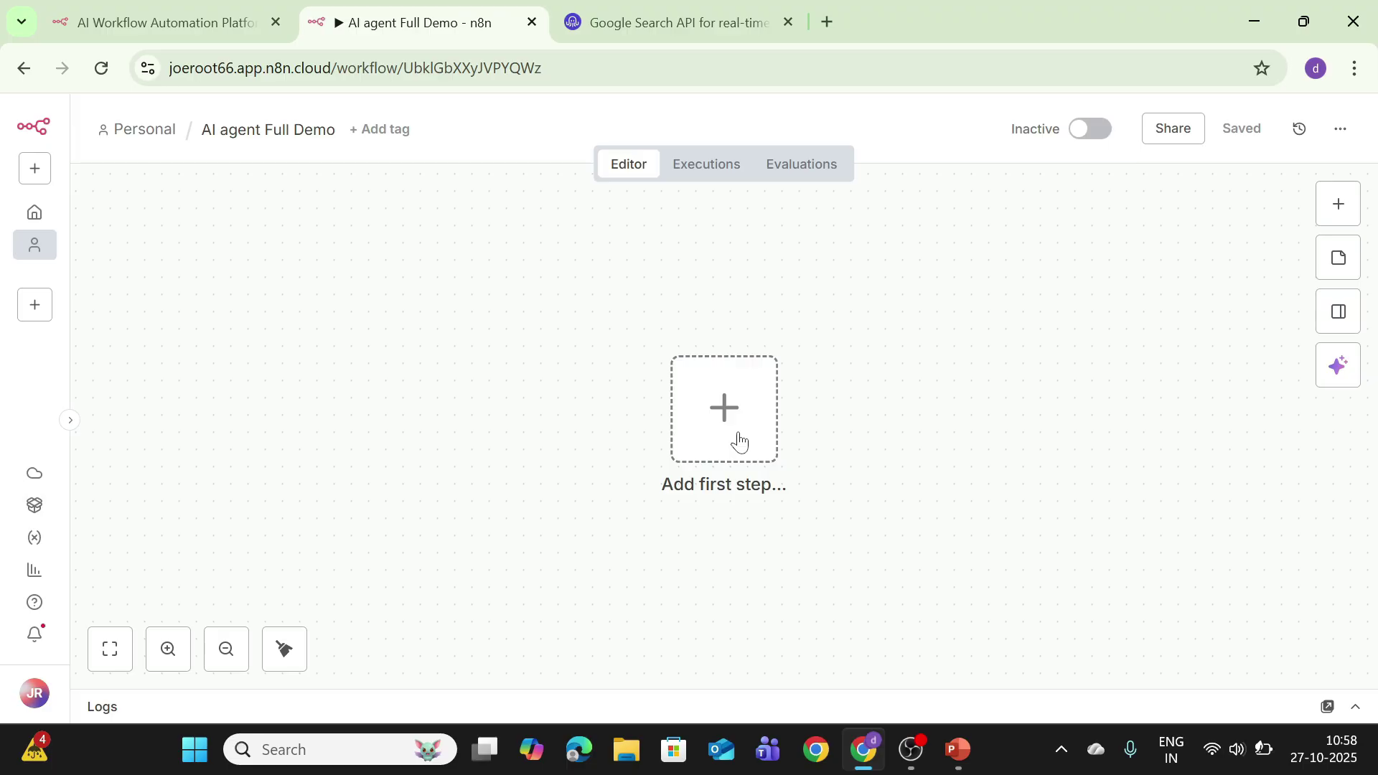
Step: Start the workflow with an 'On chat message' trigger
click(726, 434)
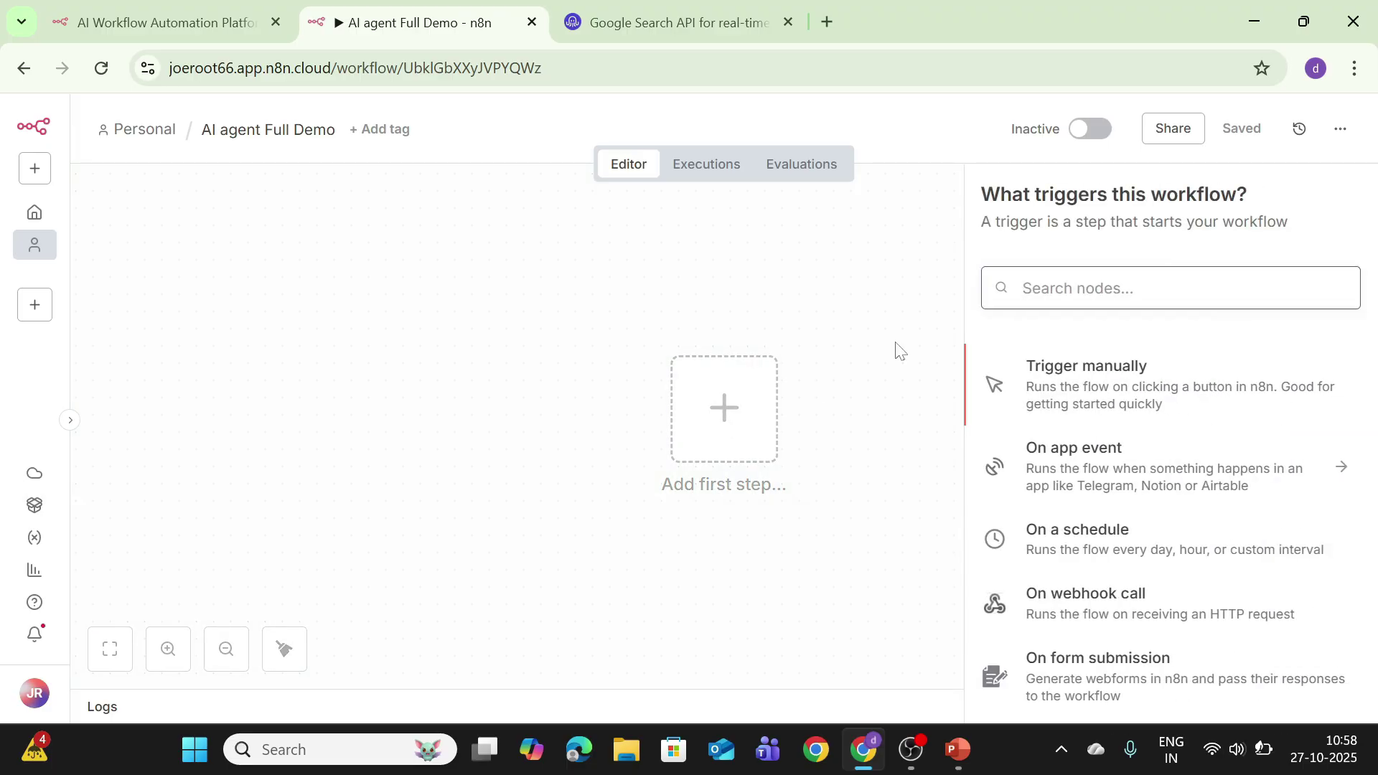
scroll(1249, 545, down, 5)
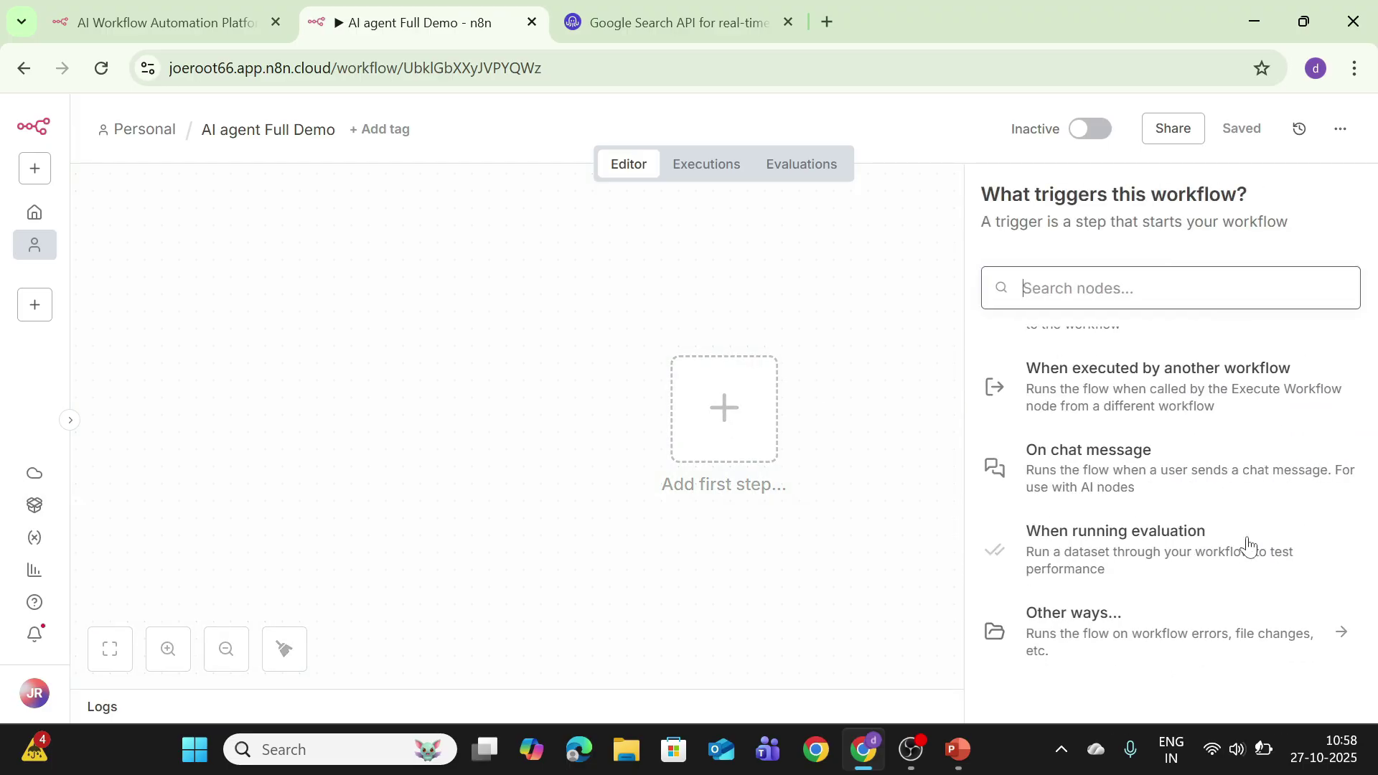
click(1174, 486)
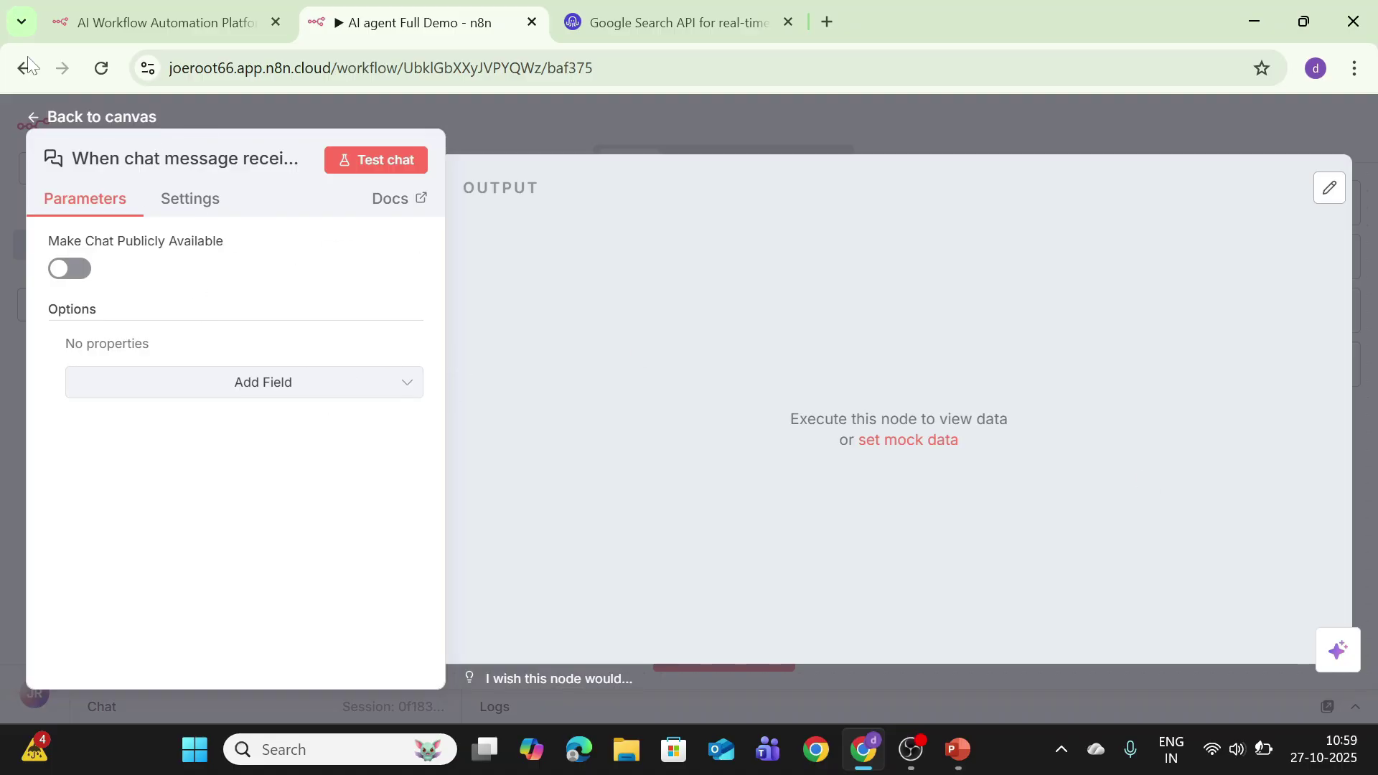
click(91, 109)
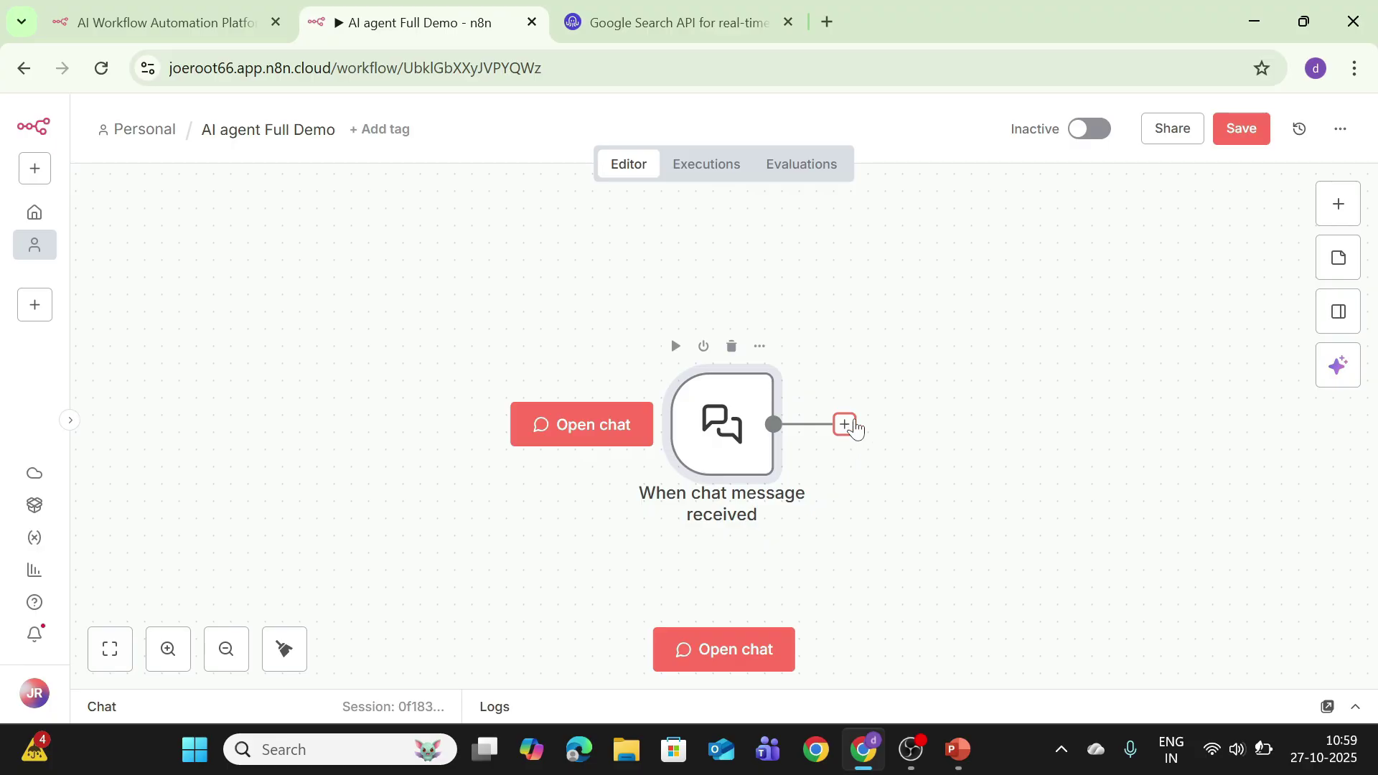
Step: Add an AI Agent node after the chat trigger and arrange both nodes side by side
click(845, 425)
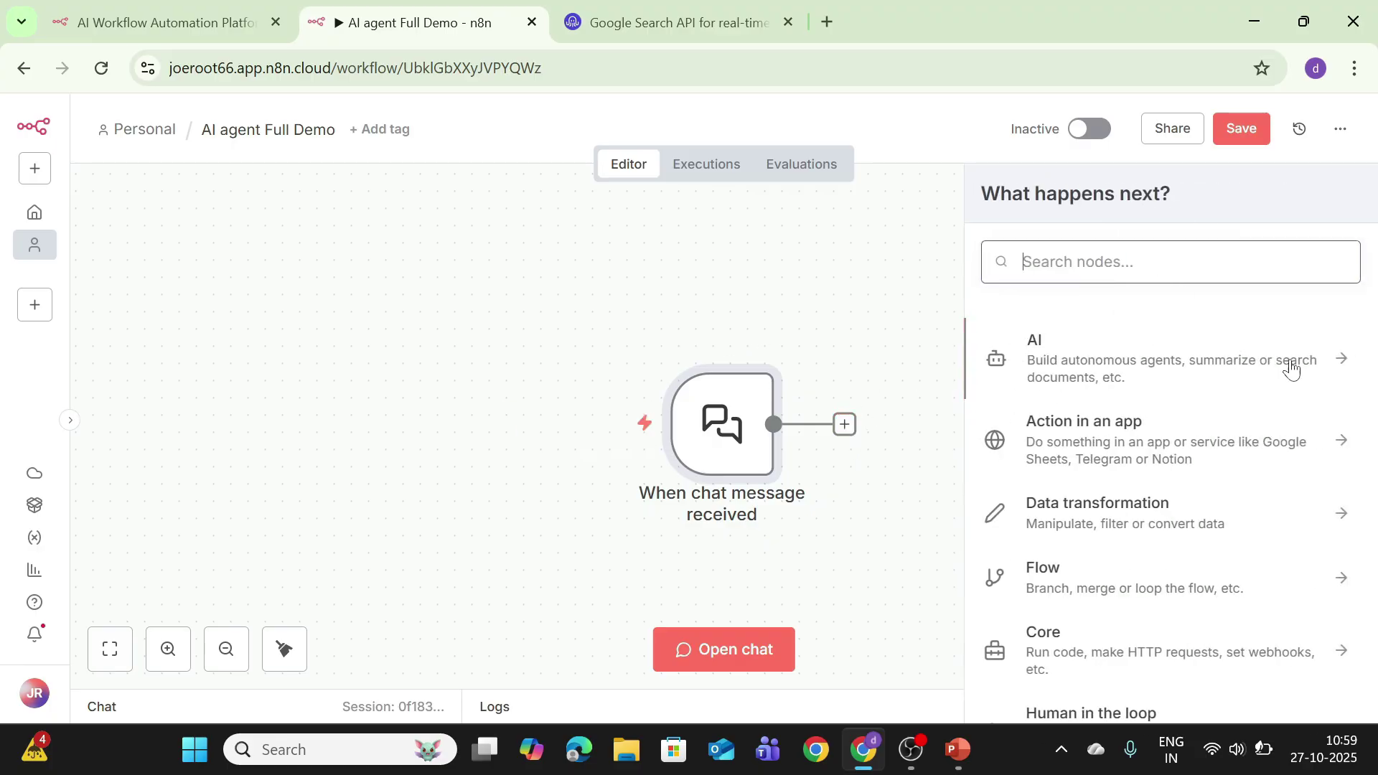
click(1179, 368)
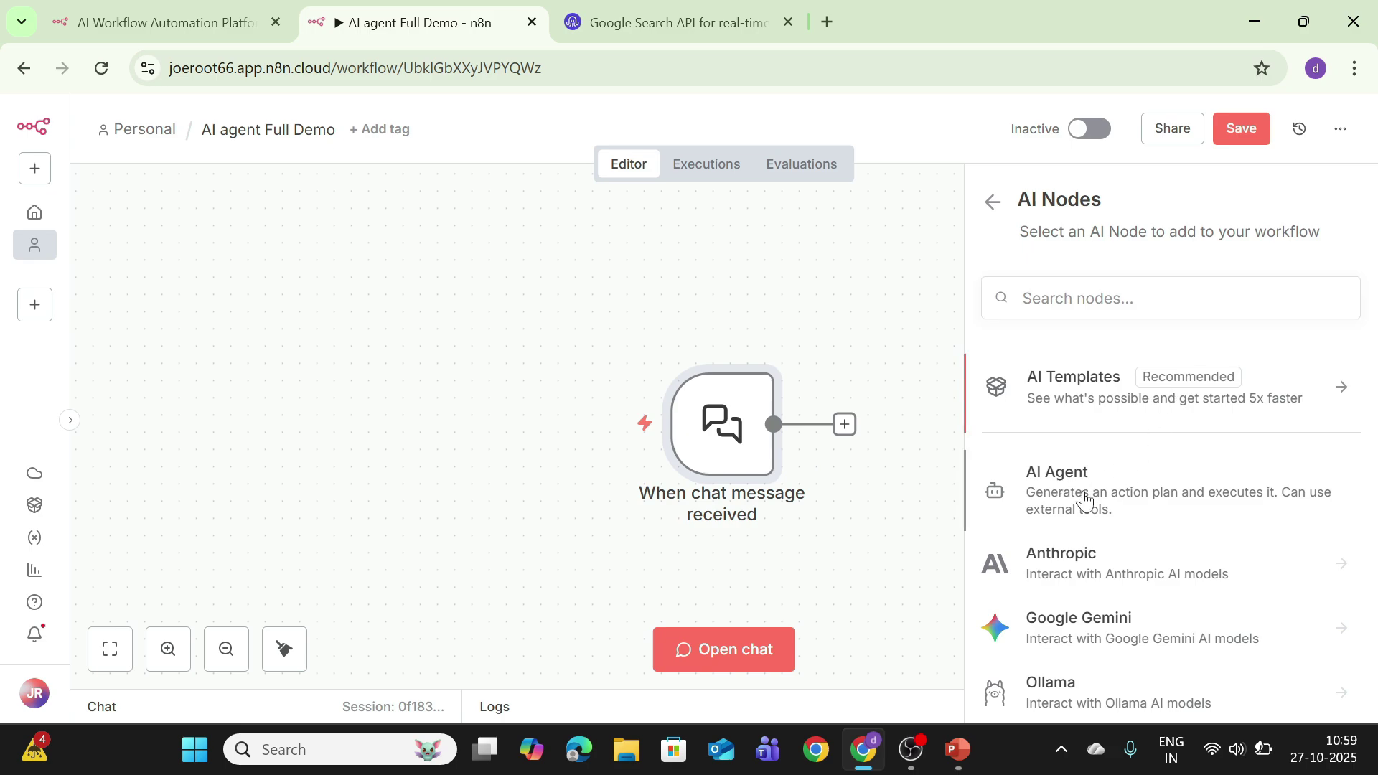
click(1086, 500)
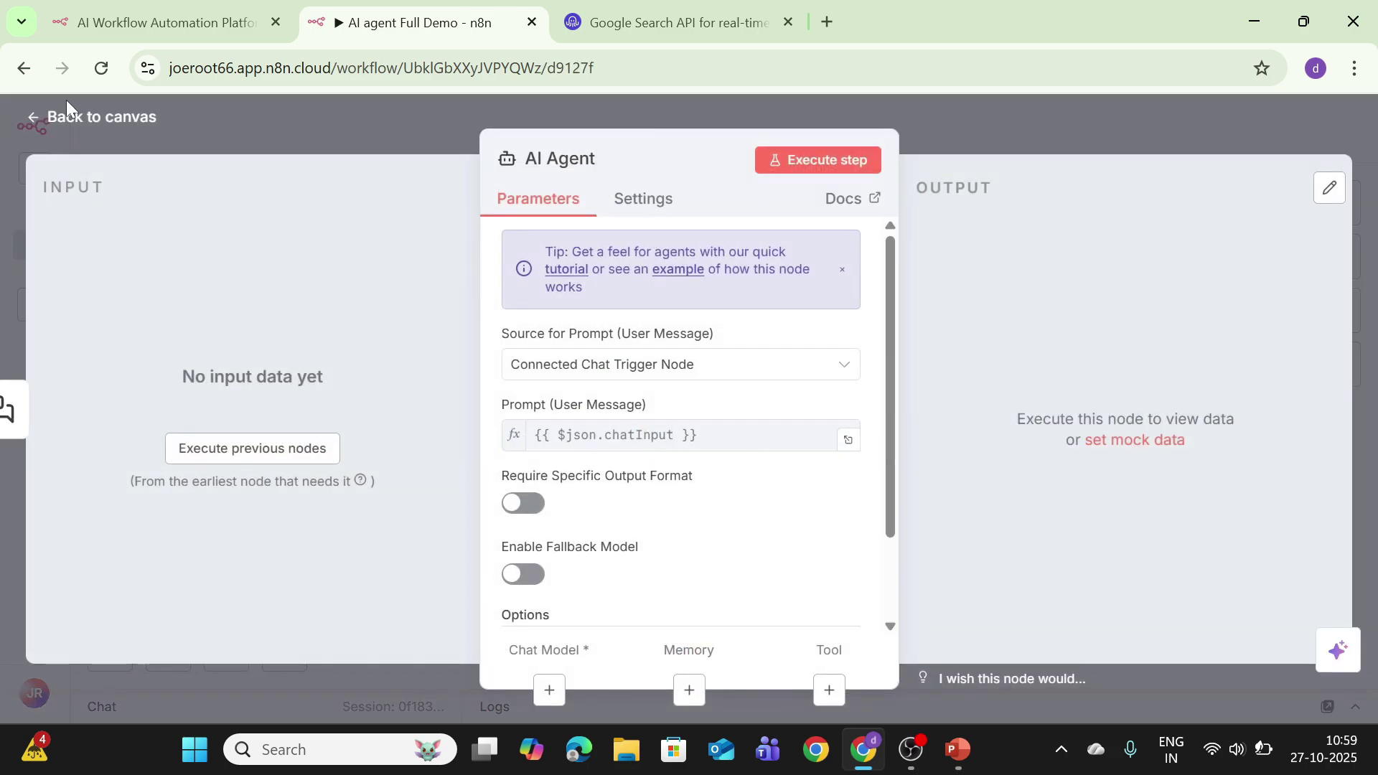
click(89, 117)
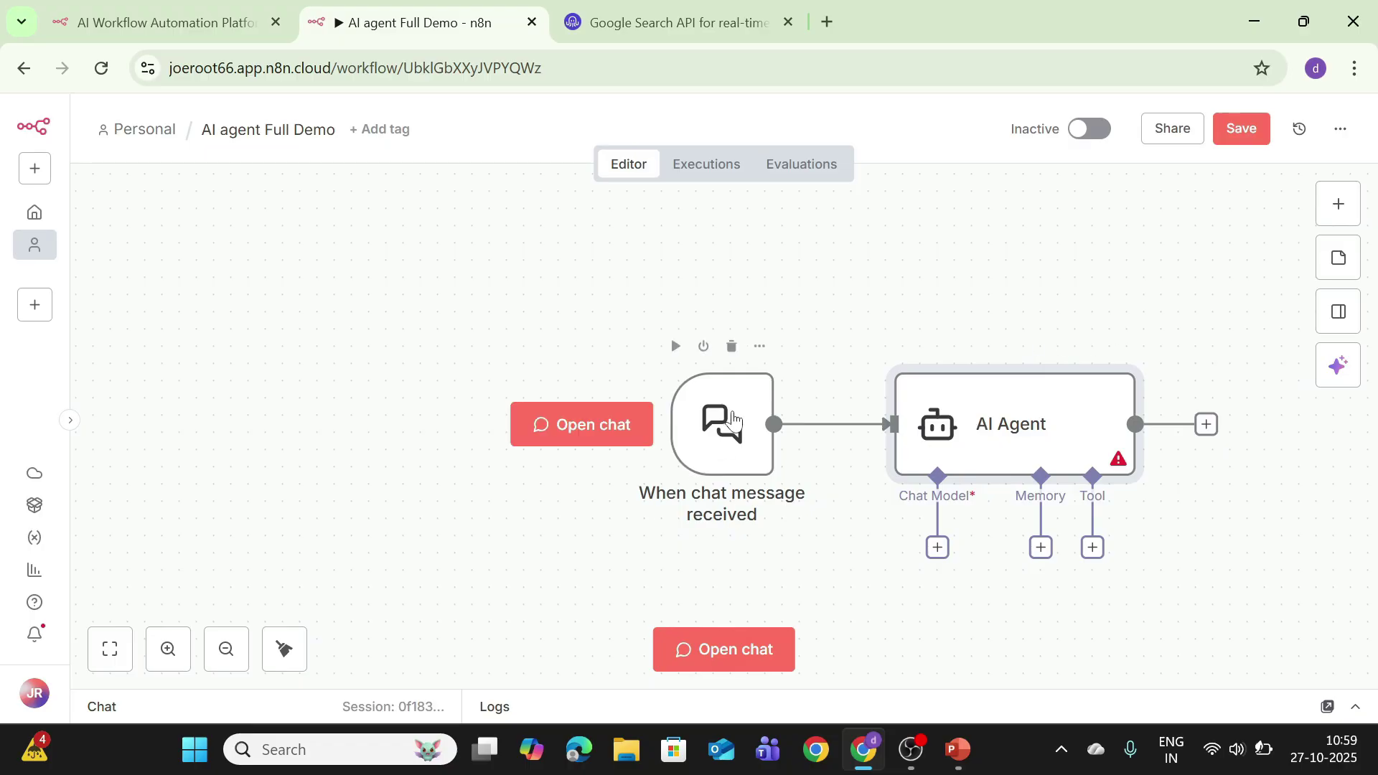
drag(722, 431, 409, 328)
drag(916, 399, 572, 244)
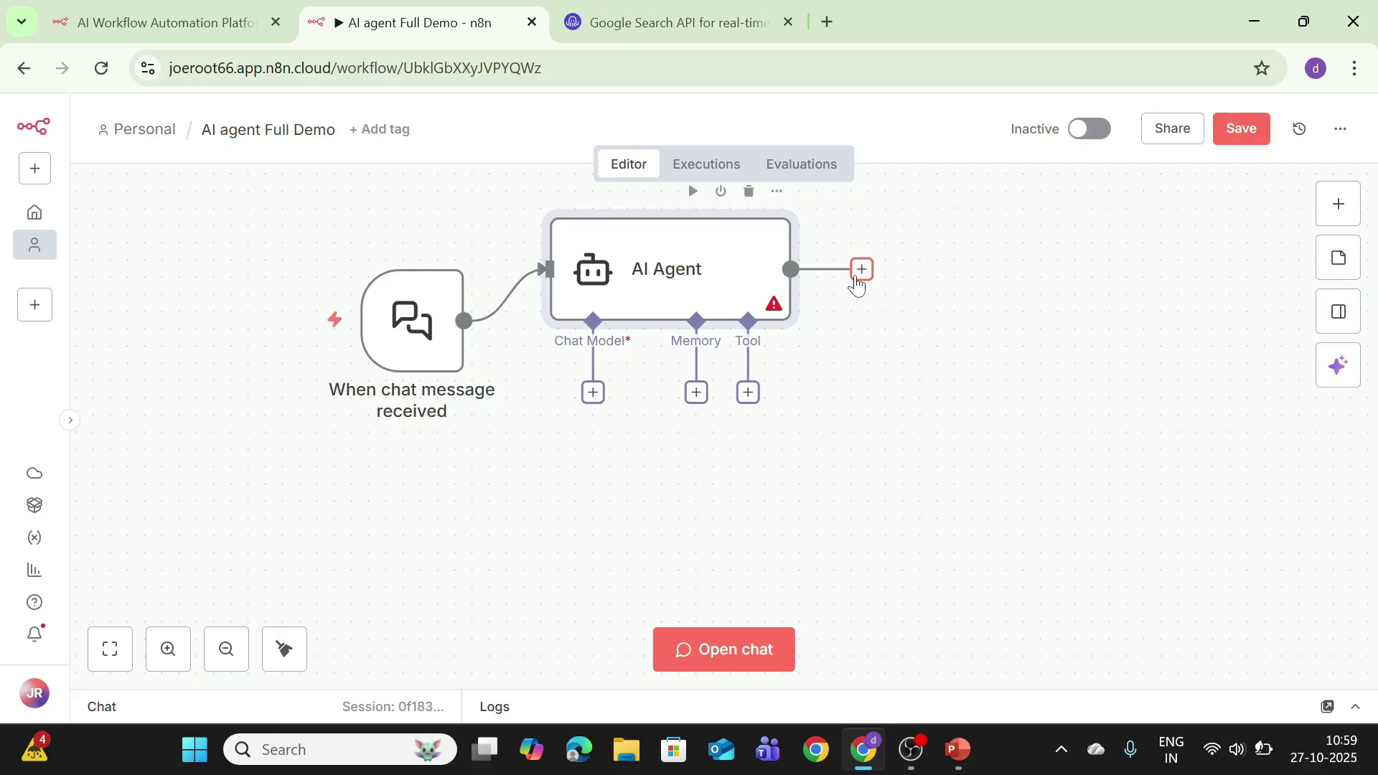
Step: Attach an OpenAI Chat Model to the agent using the n8n free OpenAI API credits and gpt-4.1-mini
click(593, 393)
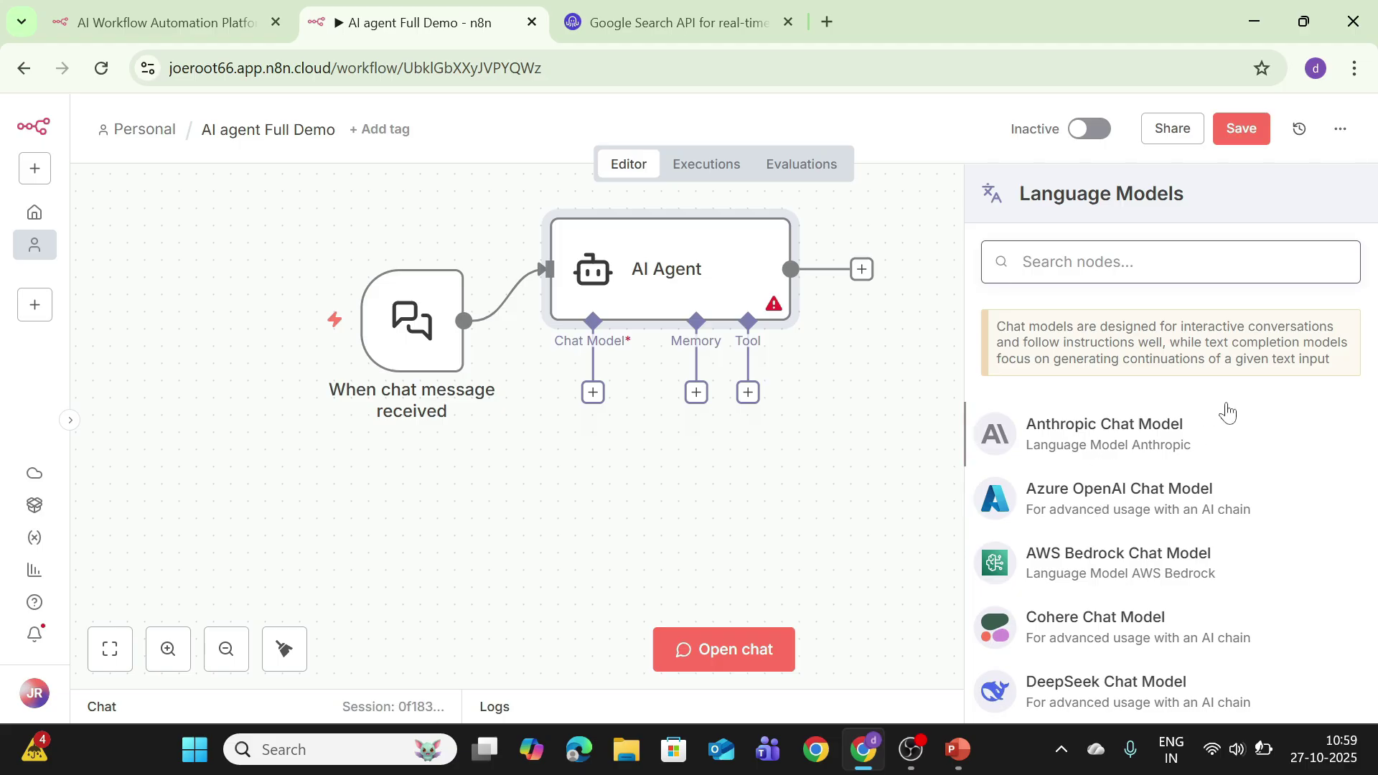
scroll(1202, 467, down, 5)
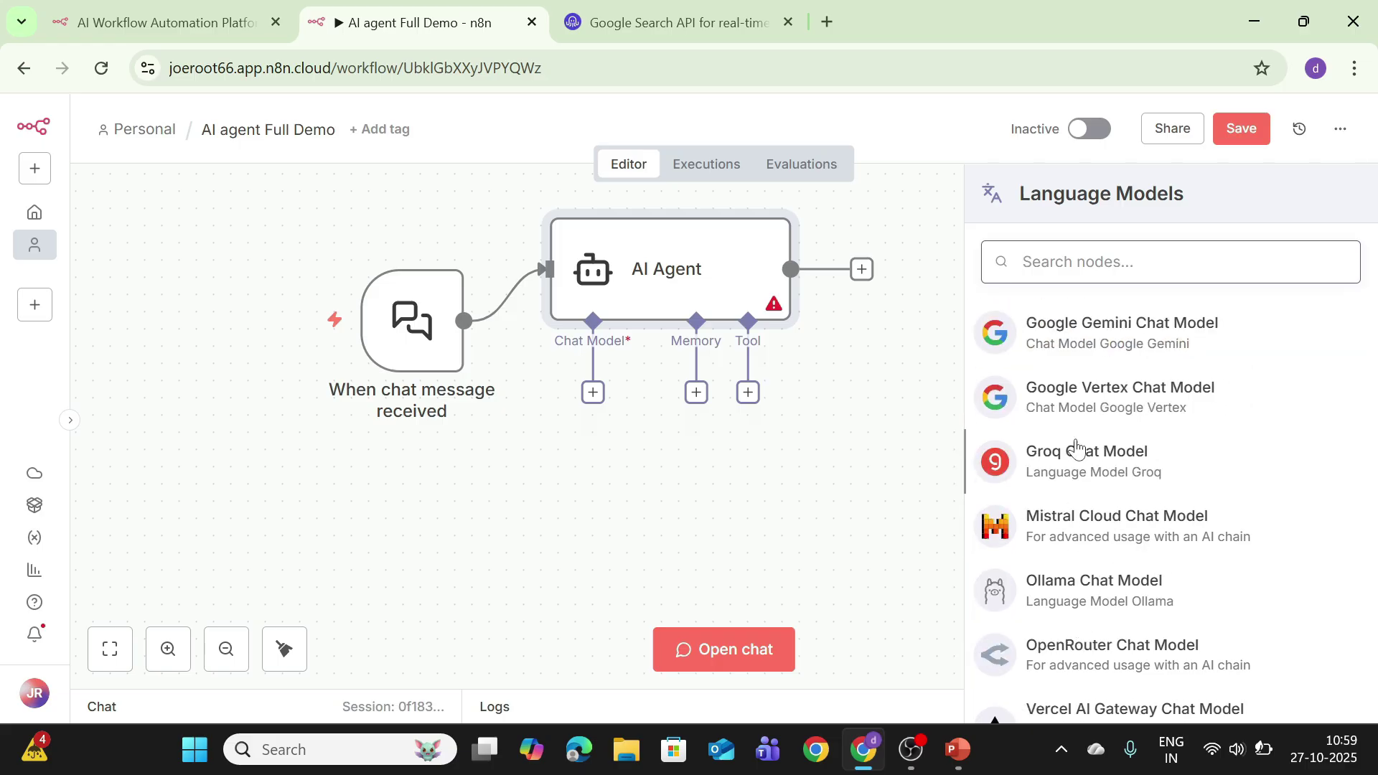
scroll(1075, 447, down, 5)
click(1092, 549)
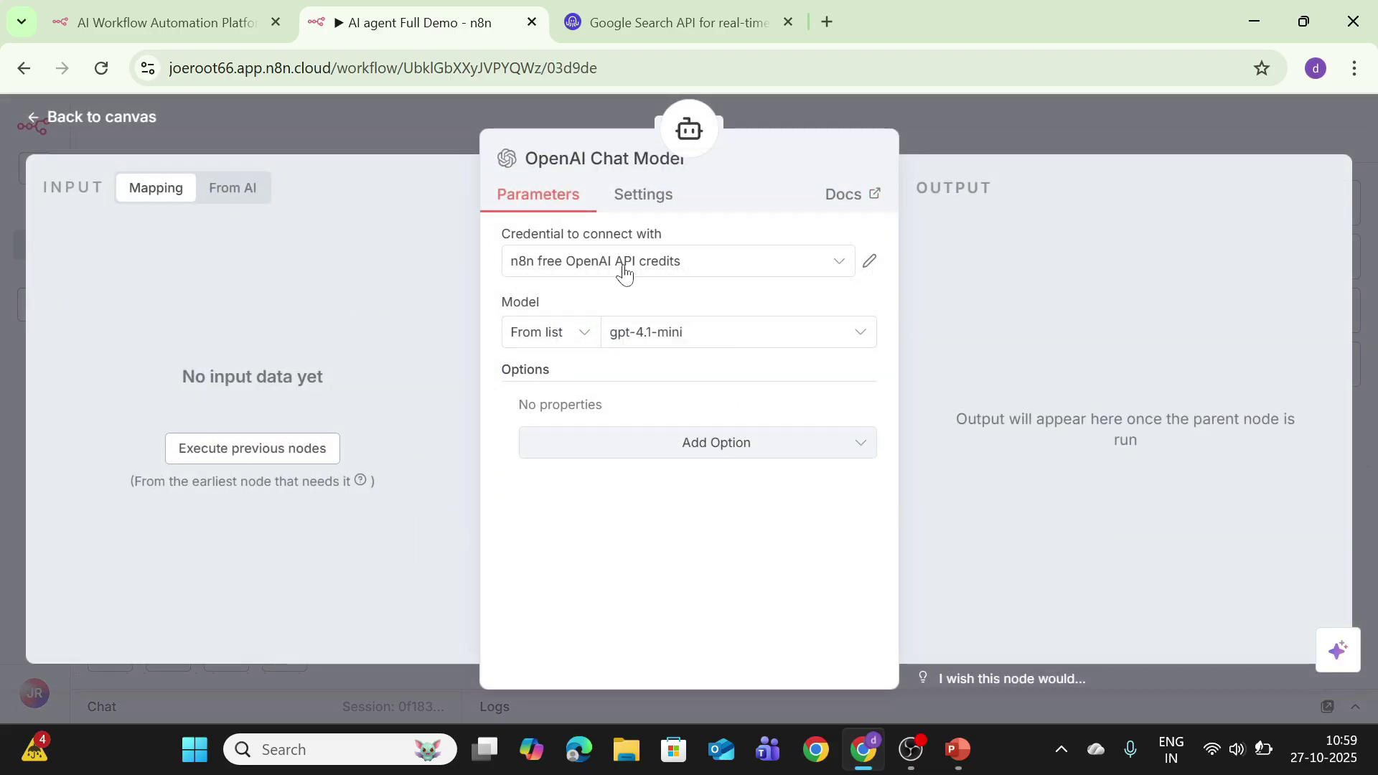
click(664, 267)
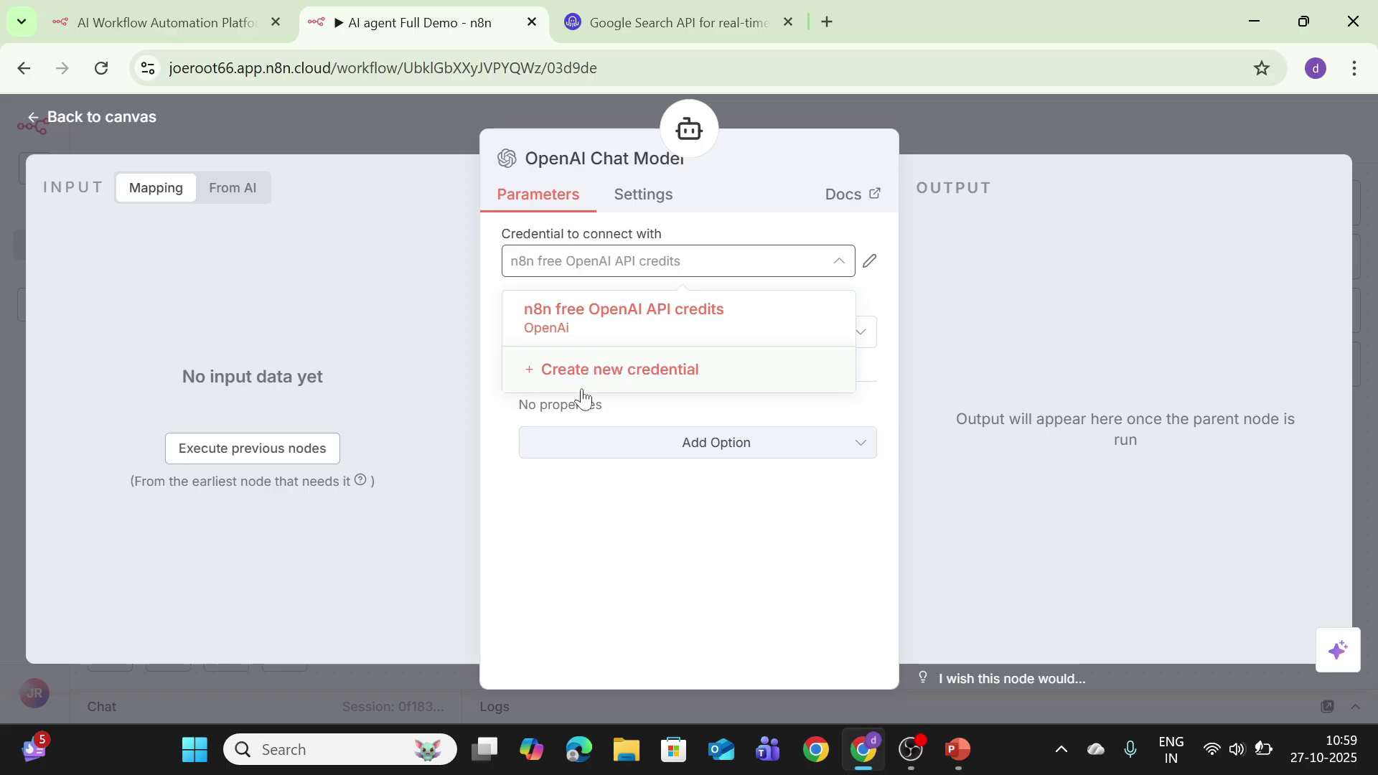
click(581, 387)
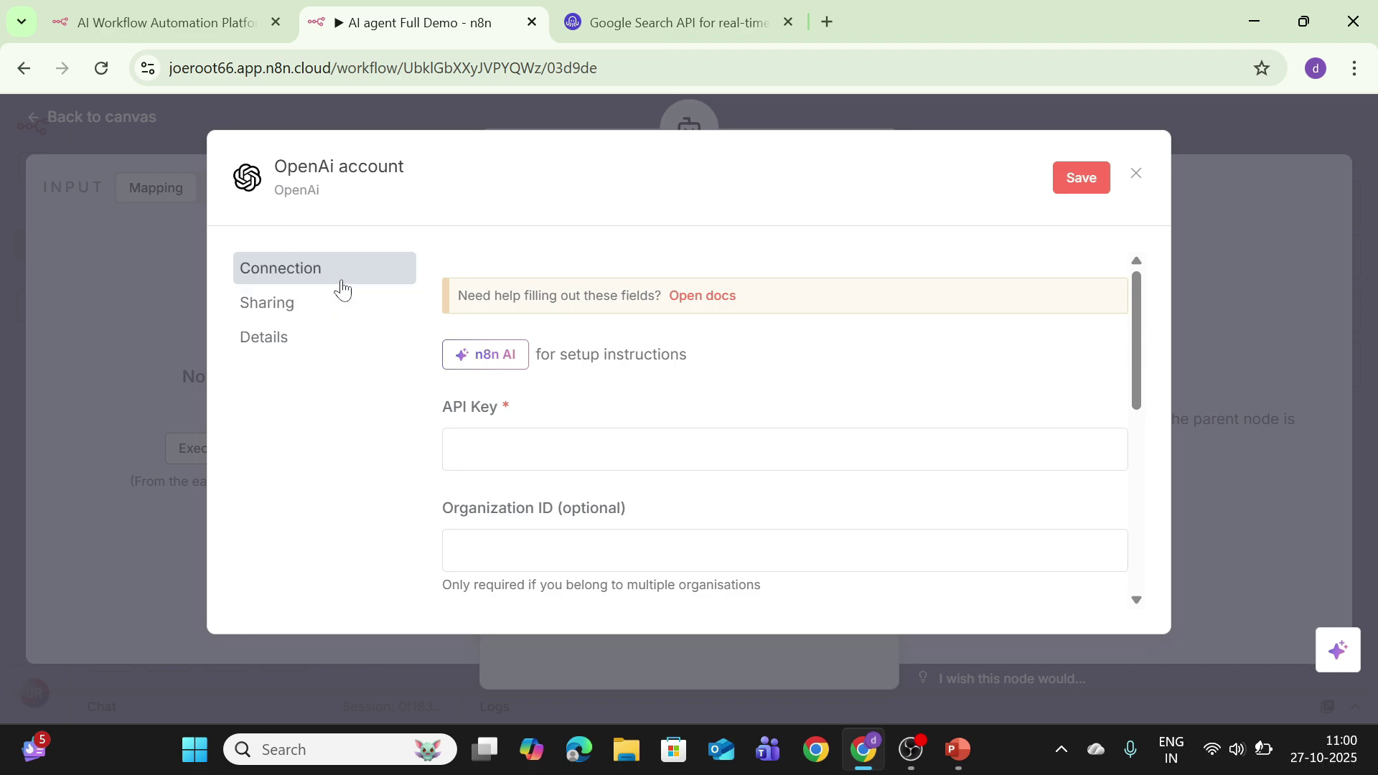
click(1135, 173)
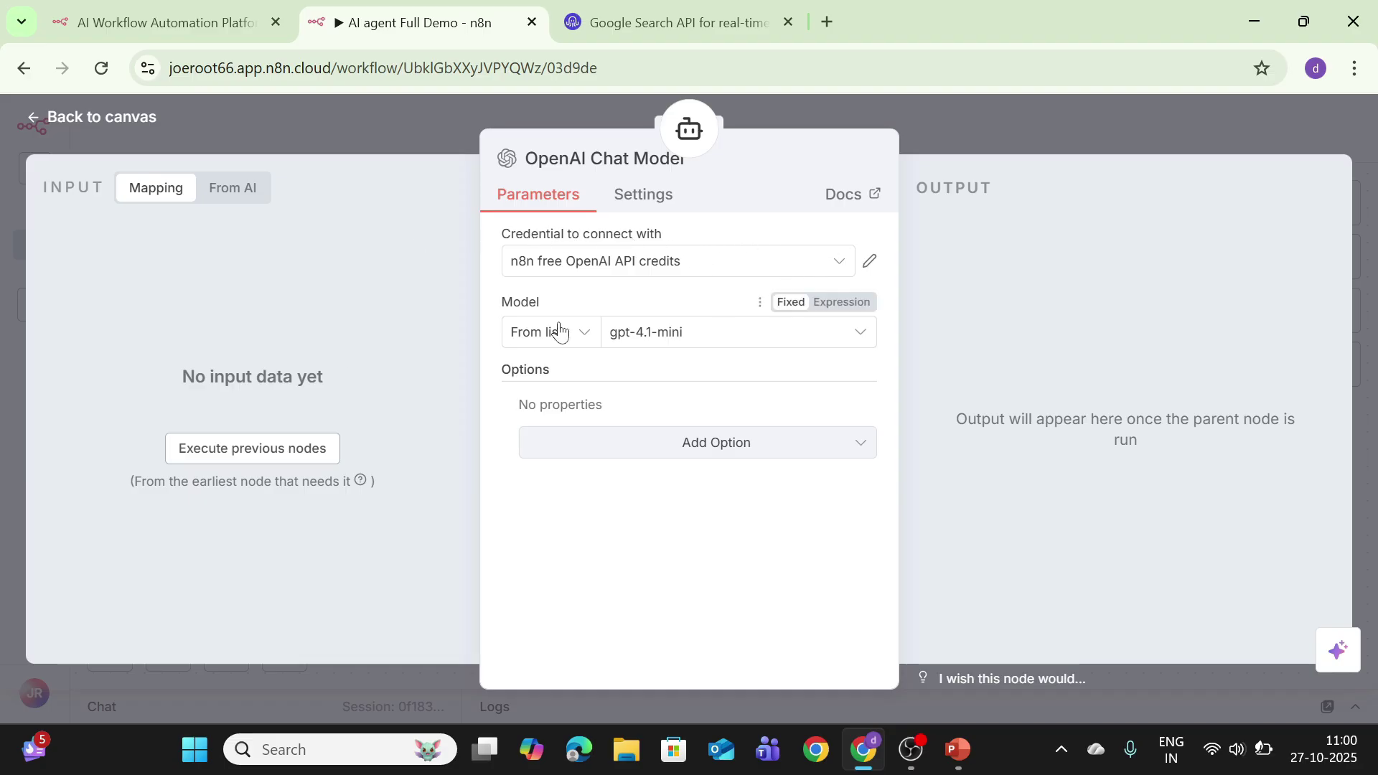
click(636, 347)
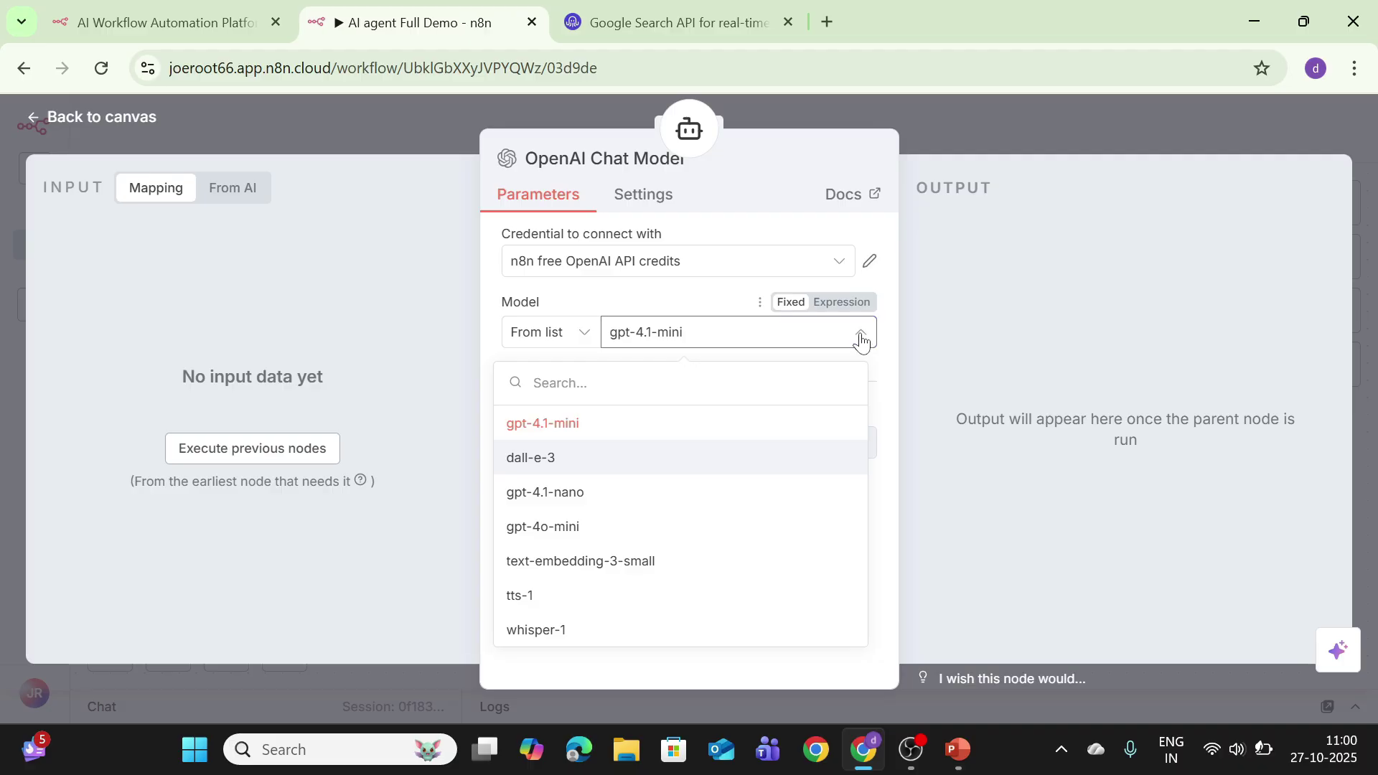
click(298, 273)
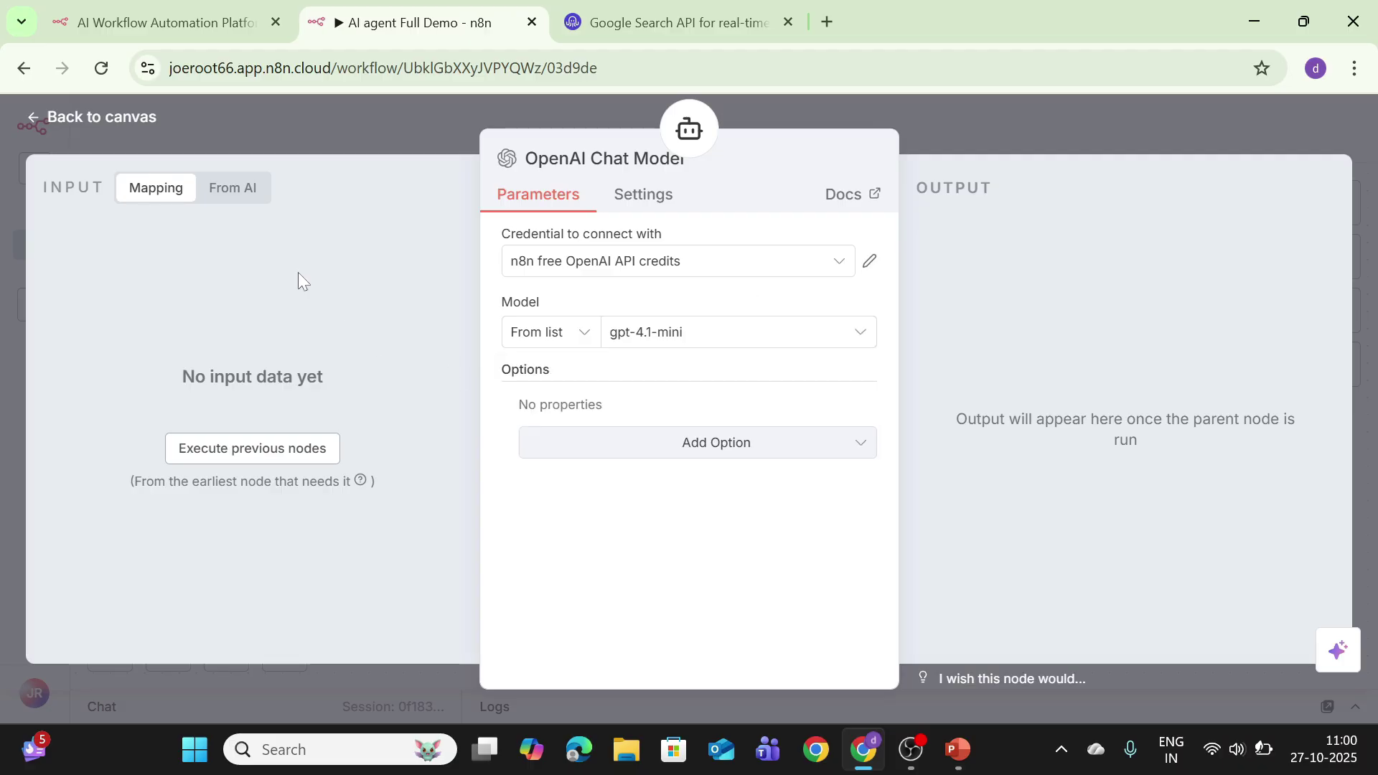
click(72, 124)
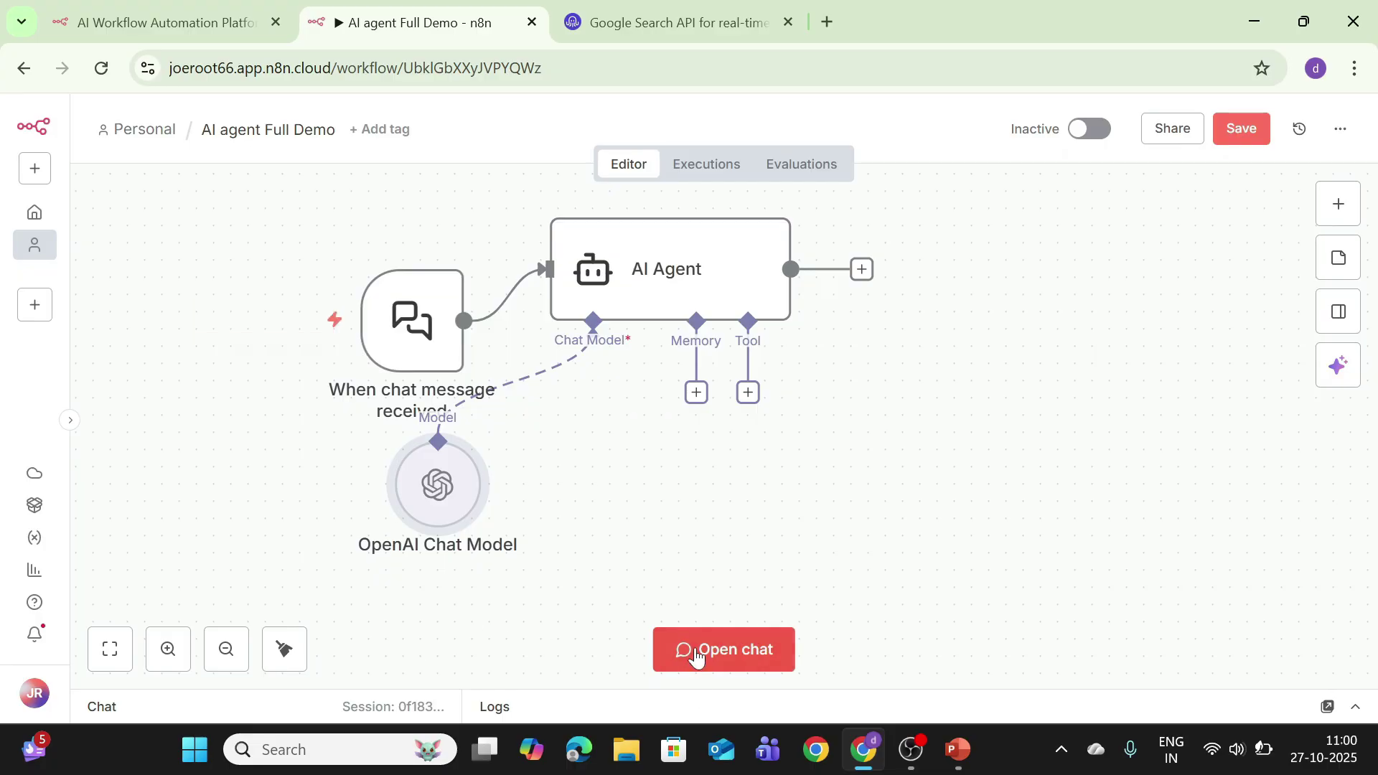
Step: Tidy the layout and send 'hello' in the test chat, getting 'Hello! How can I help you today?'
key(shift+alt+t)
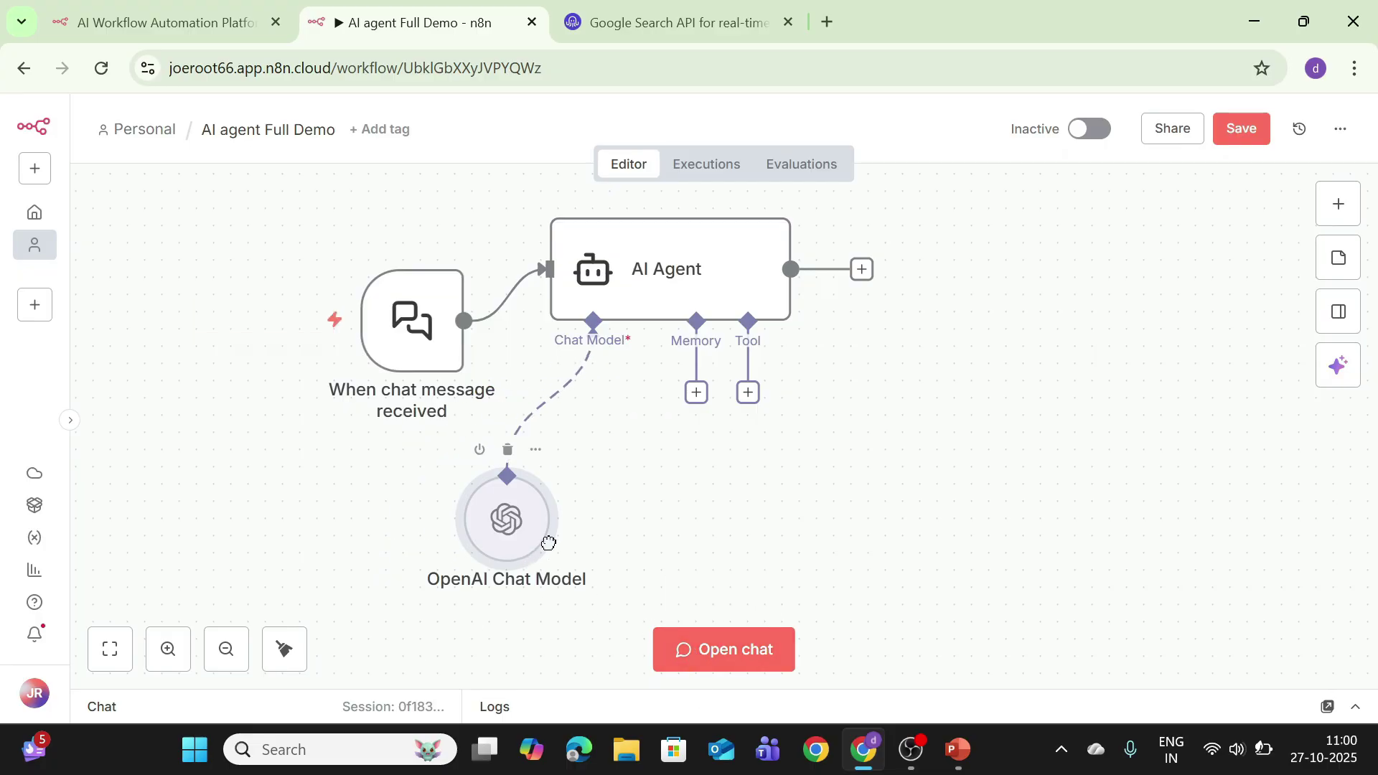
click(696, 648)
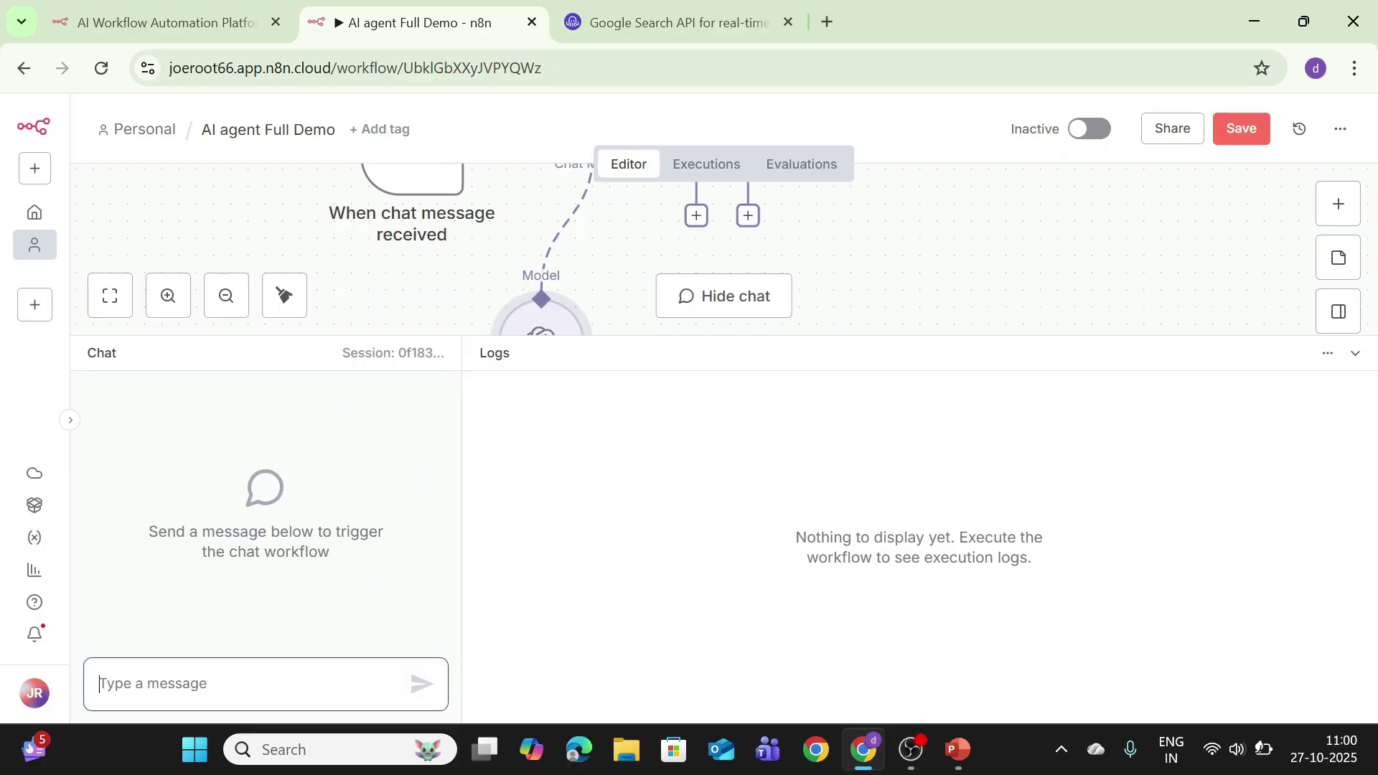
text(he)
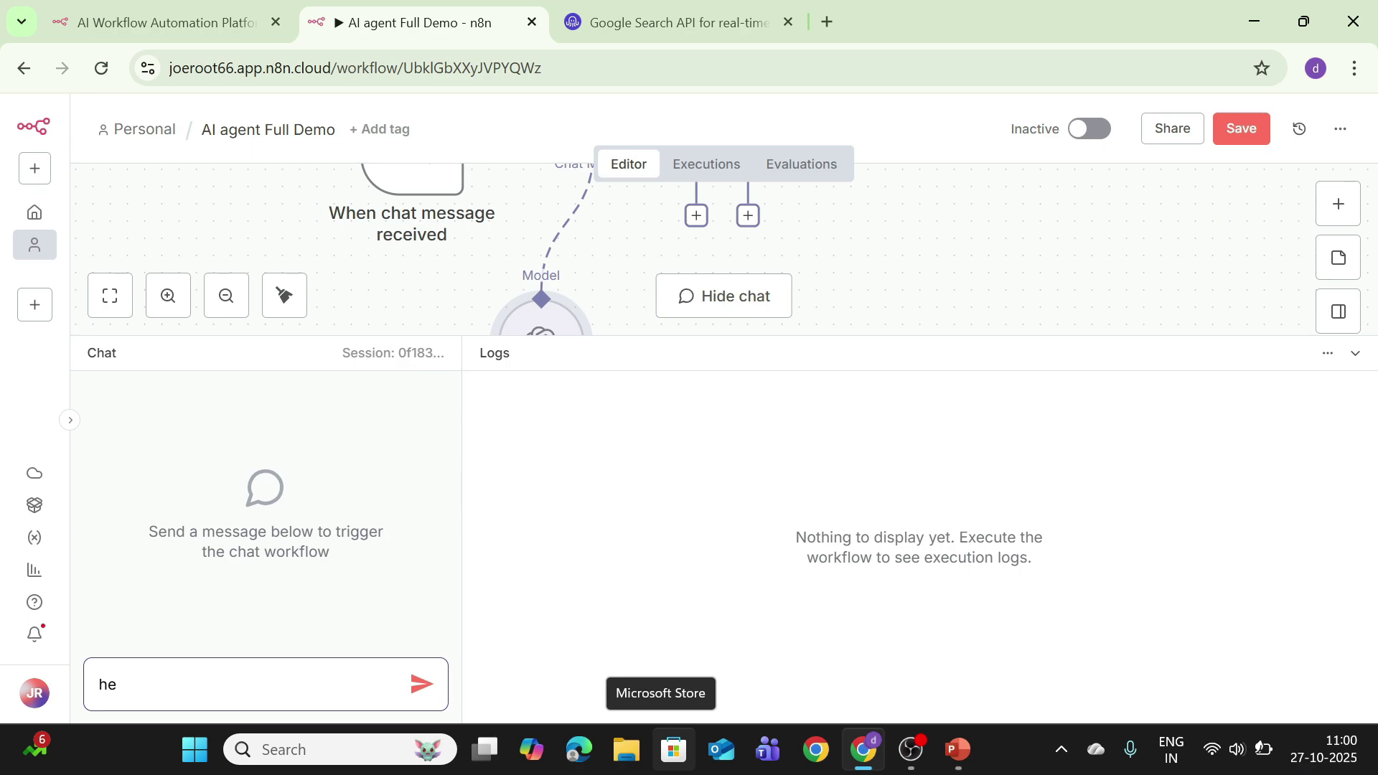
text(llo)
key(Return)
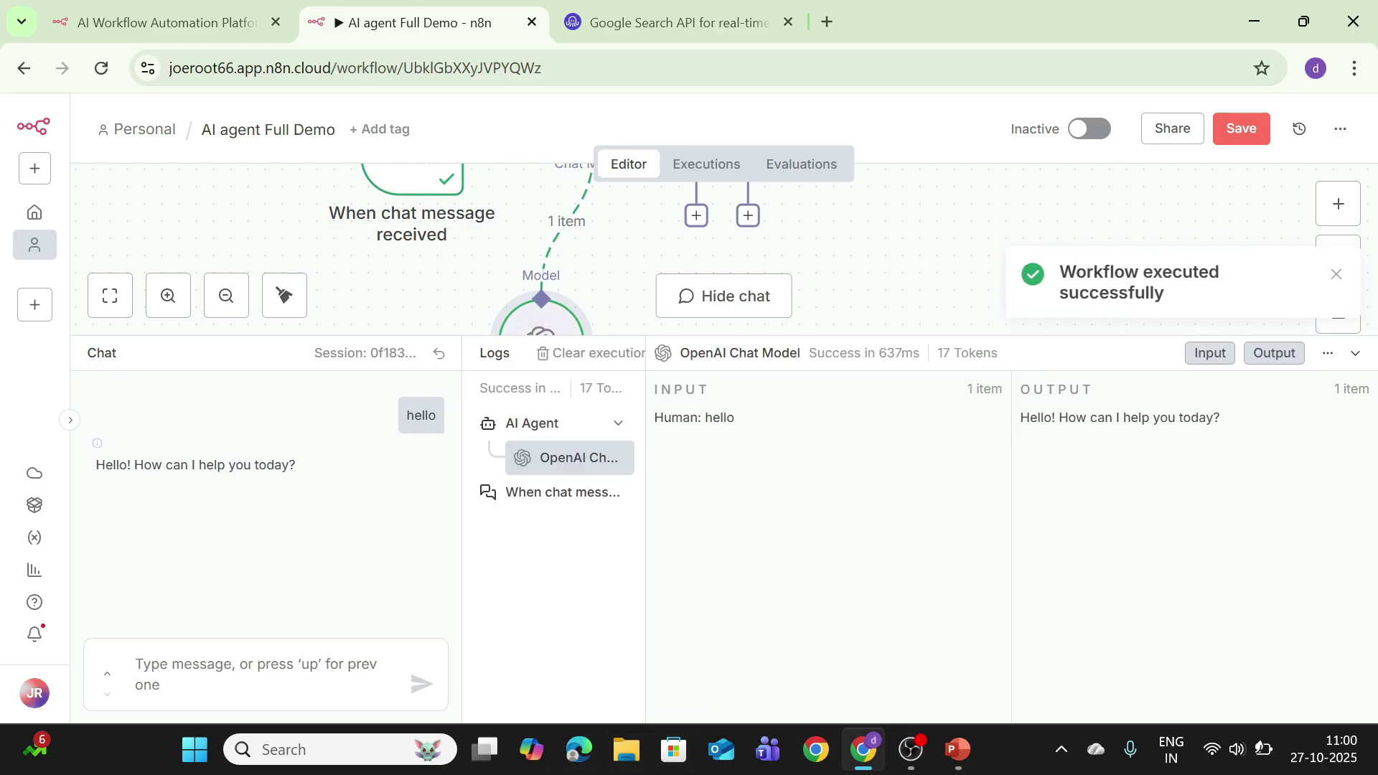
click(1355, 355)
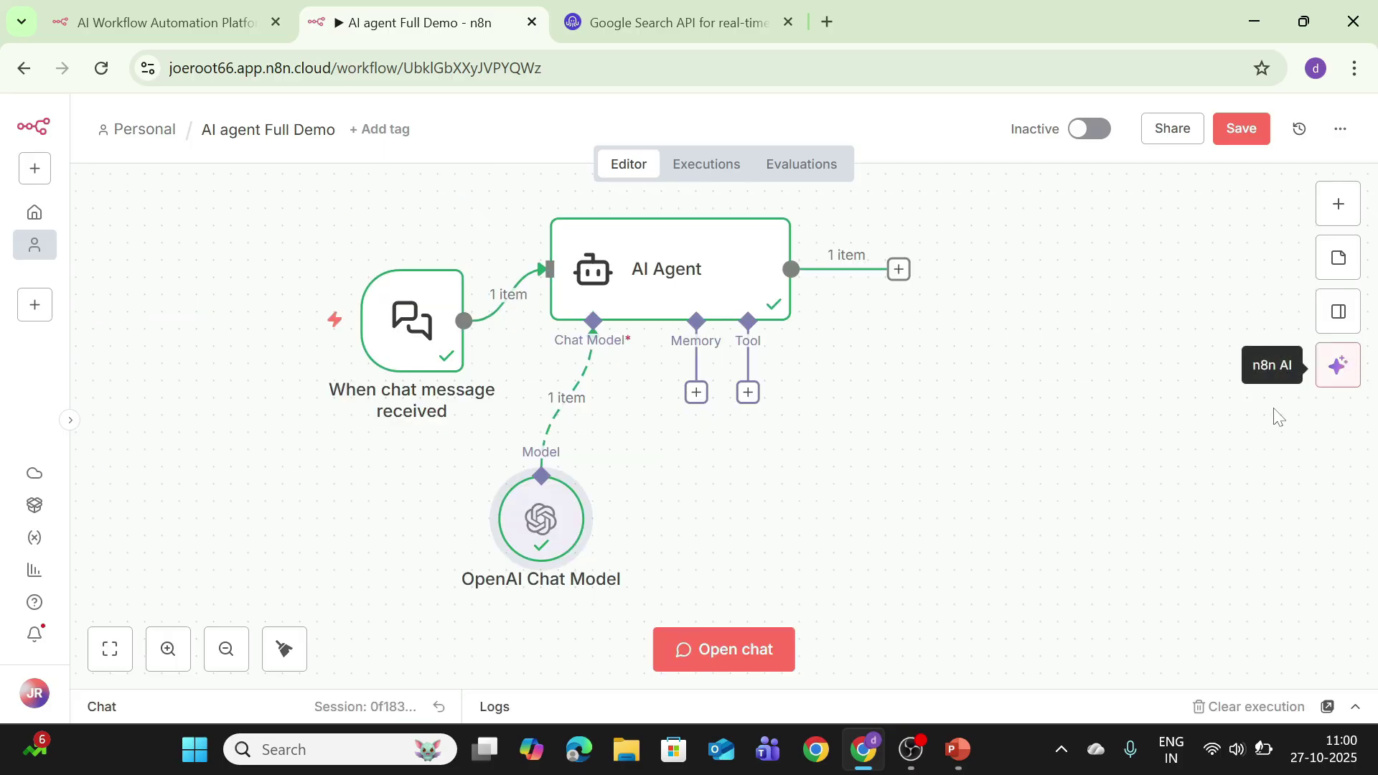
Step: Attach a Simple Memory node with context window length 5 and place it near the AI Agent
click(696, 393)
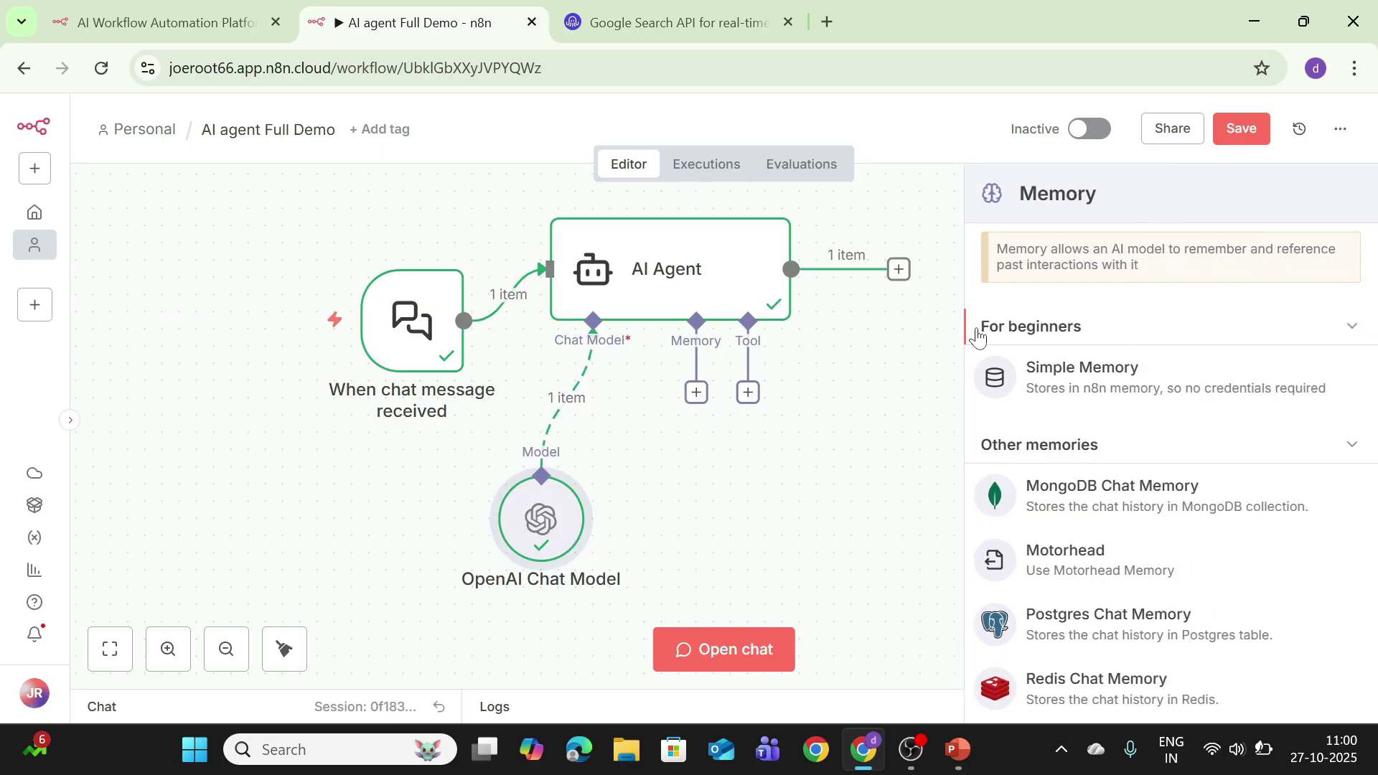
click(1055, 371)
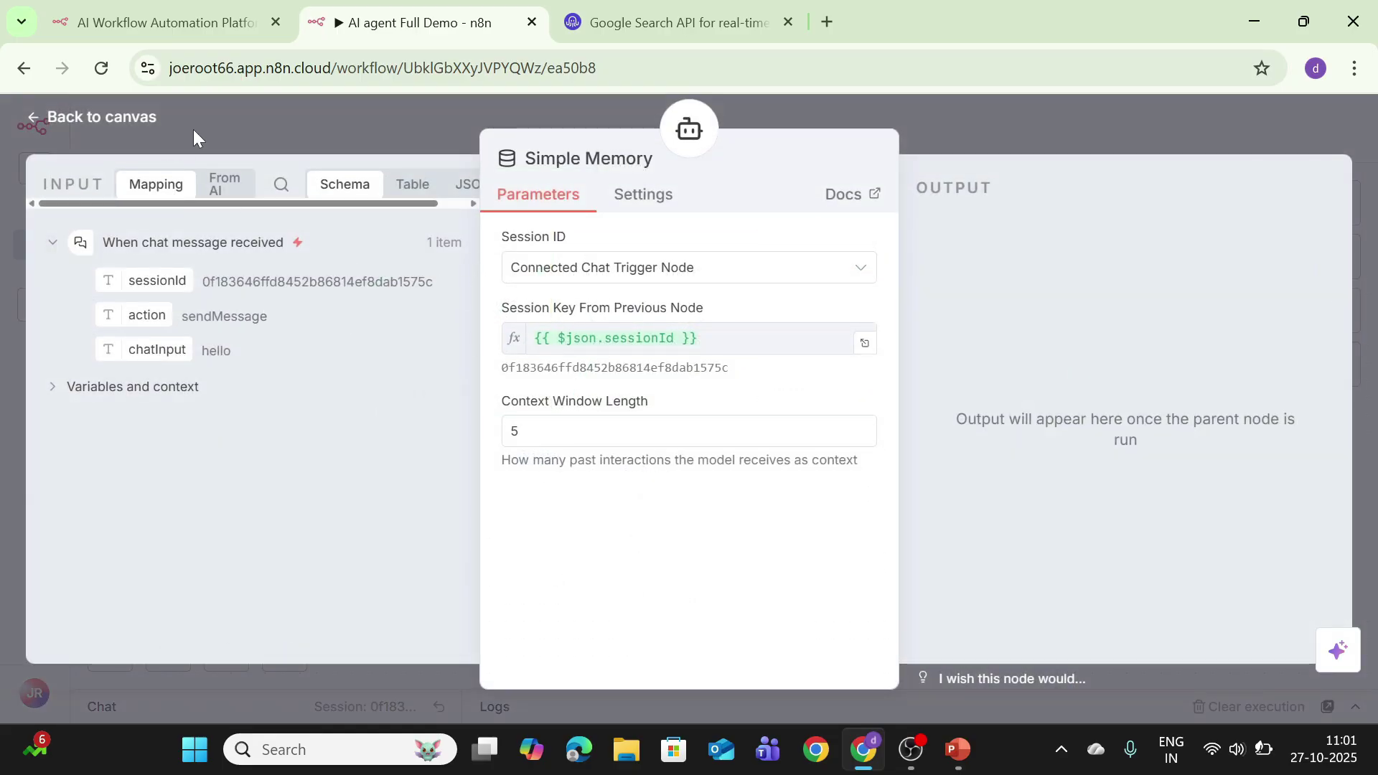
click(102, 117)
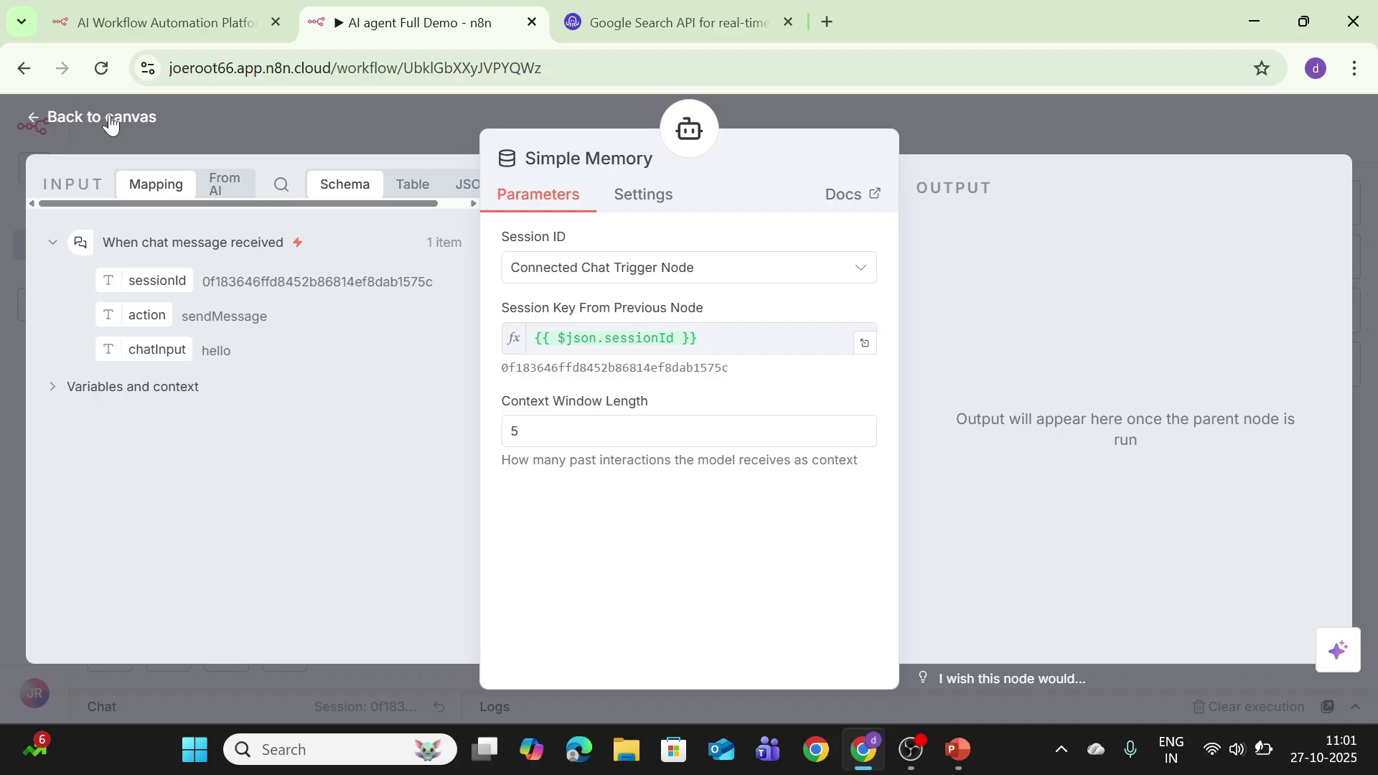
drag(657, 563, 657, 495)
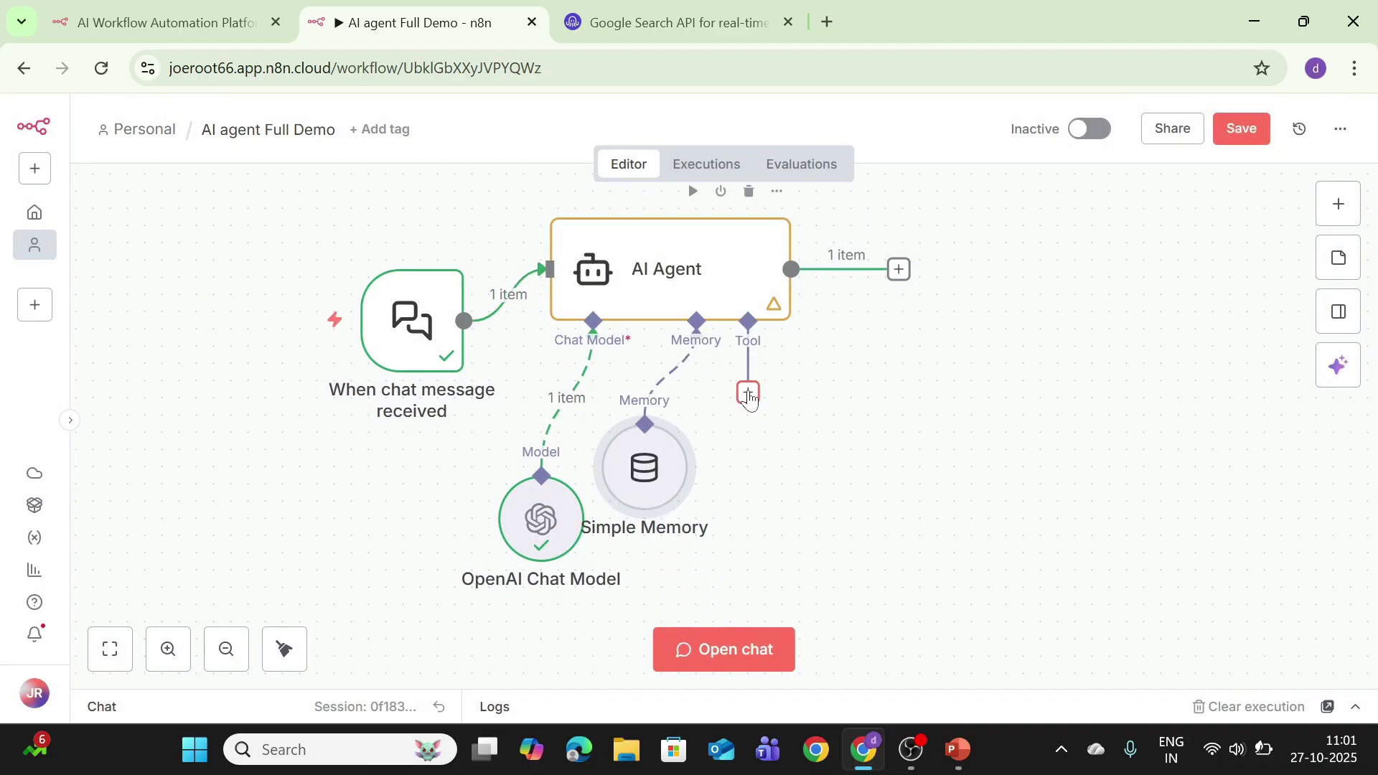
Step: Search 'wiki' to attach the Wikipedia tool to the AI Agent, then move it right
click(748, 394)
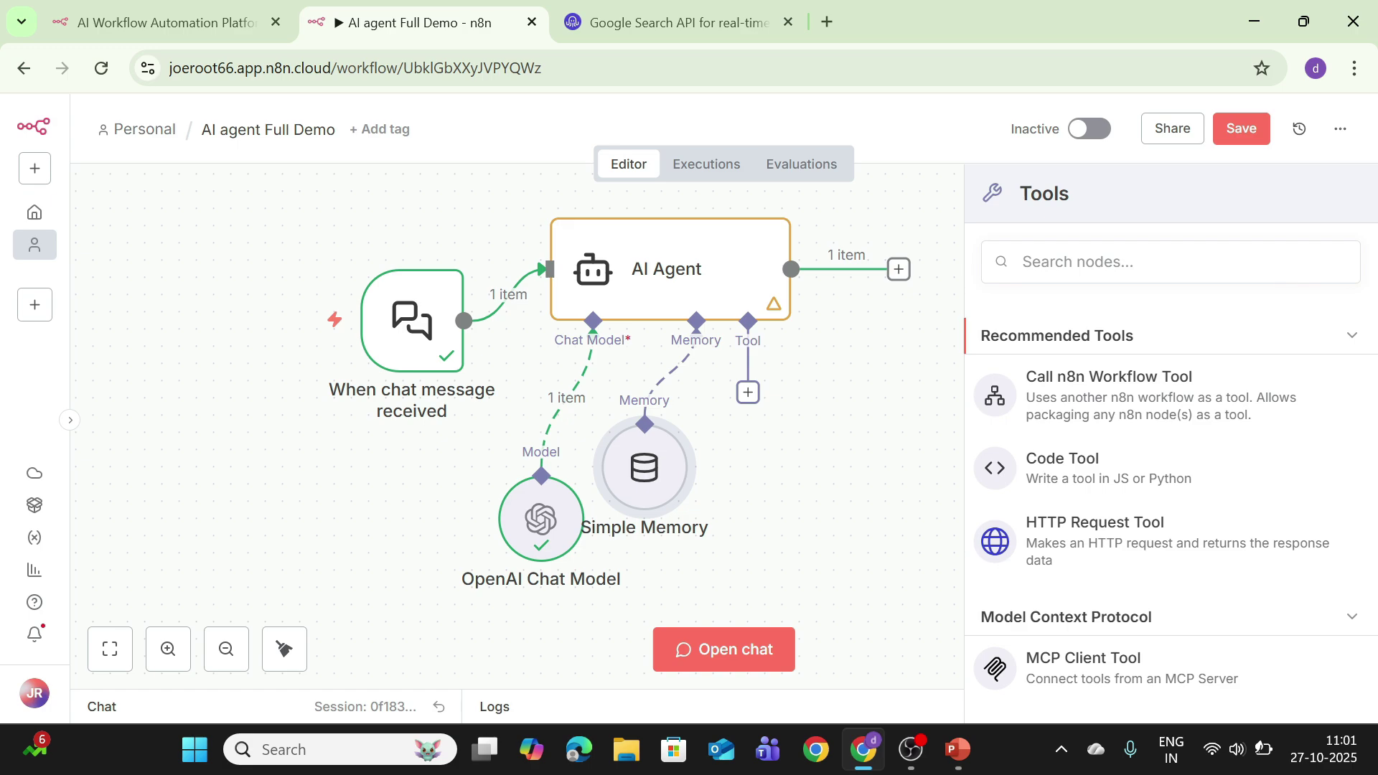
click(1078, 262)
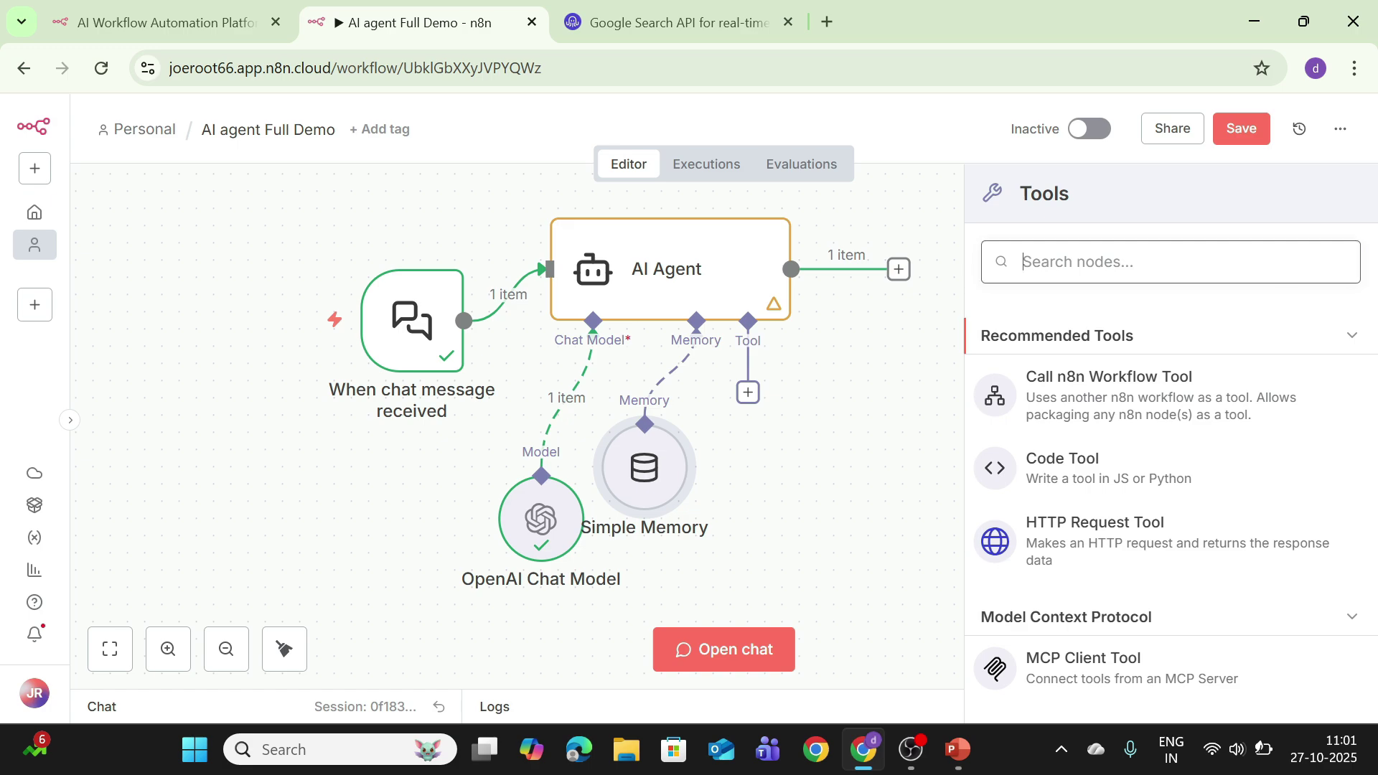
text(wiki)
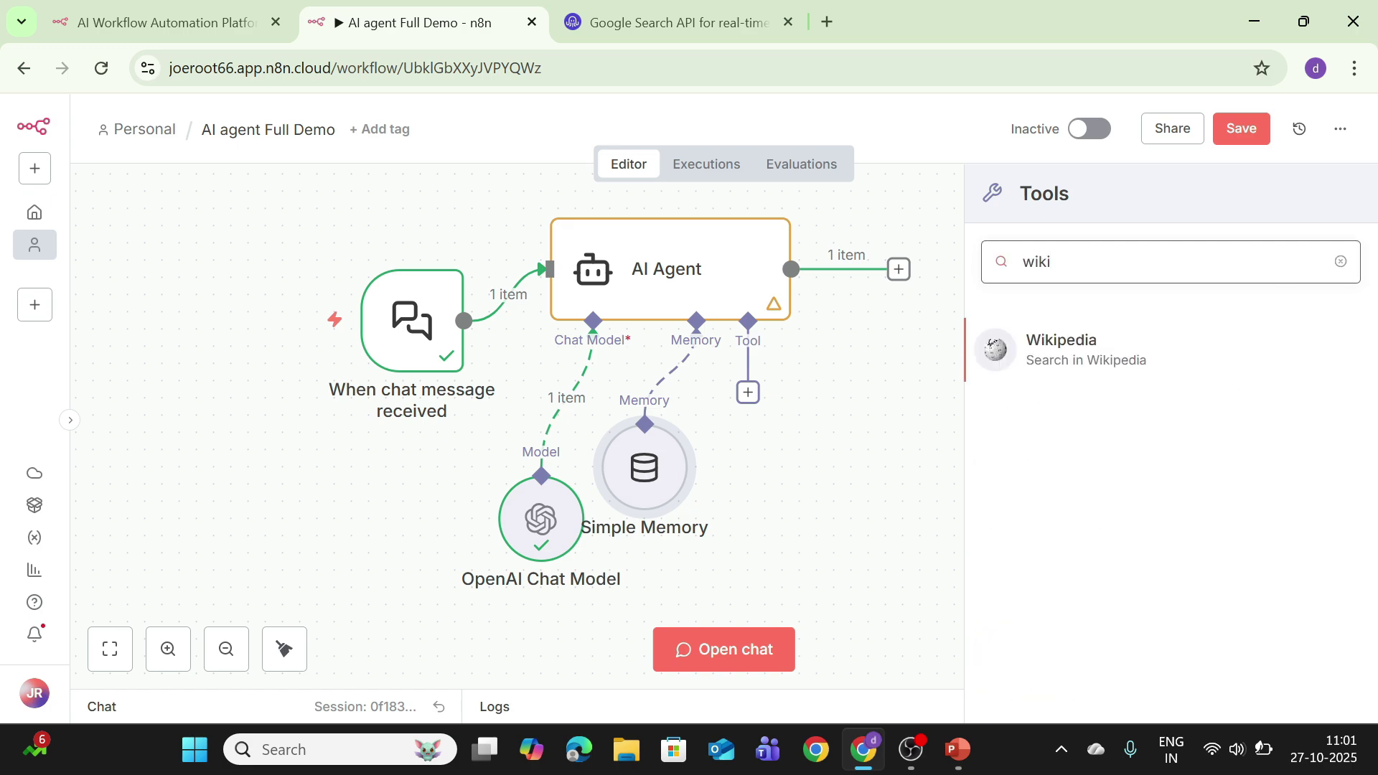
click(1026, 361)
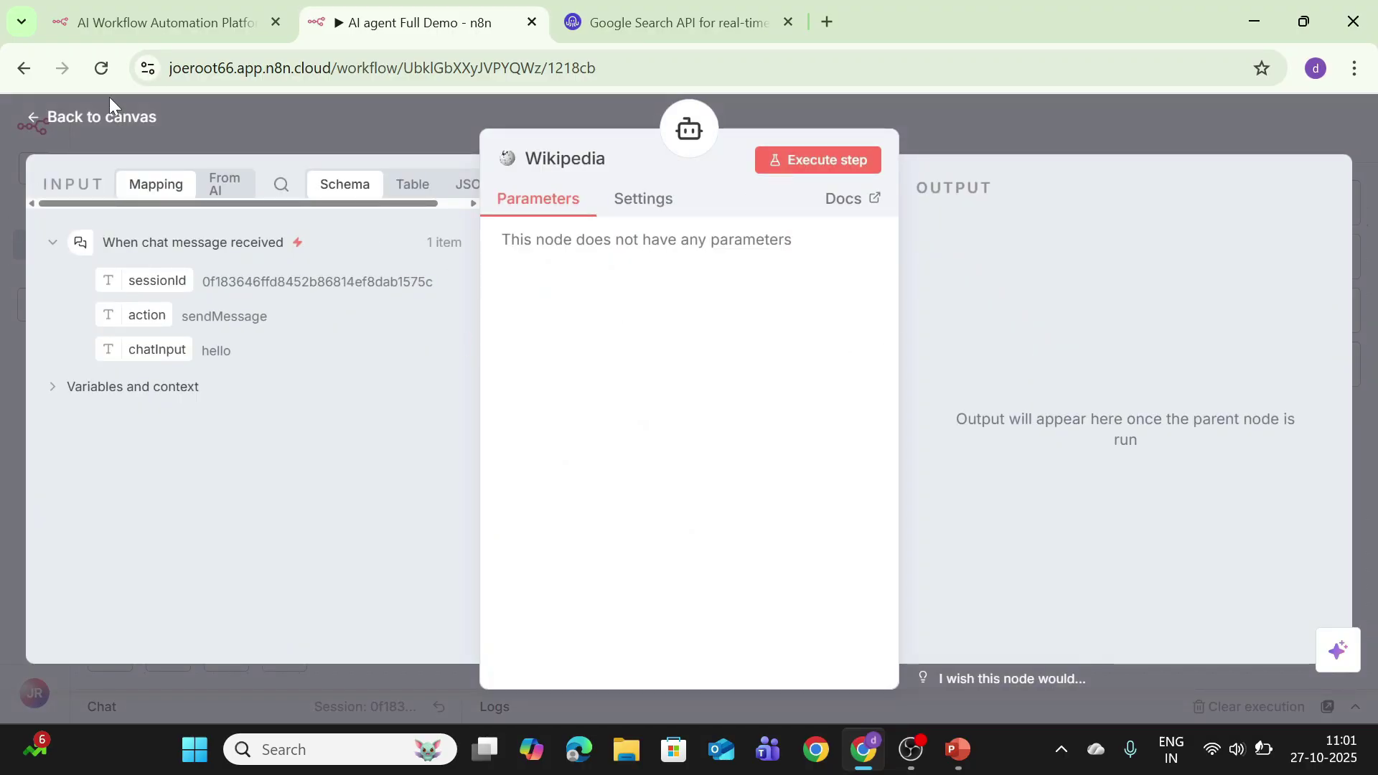
click(104, 114)
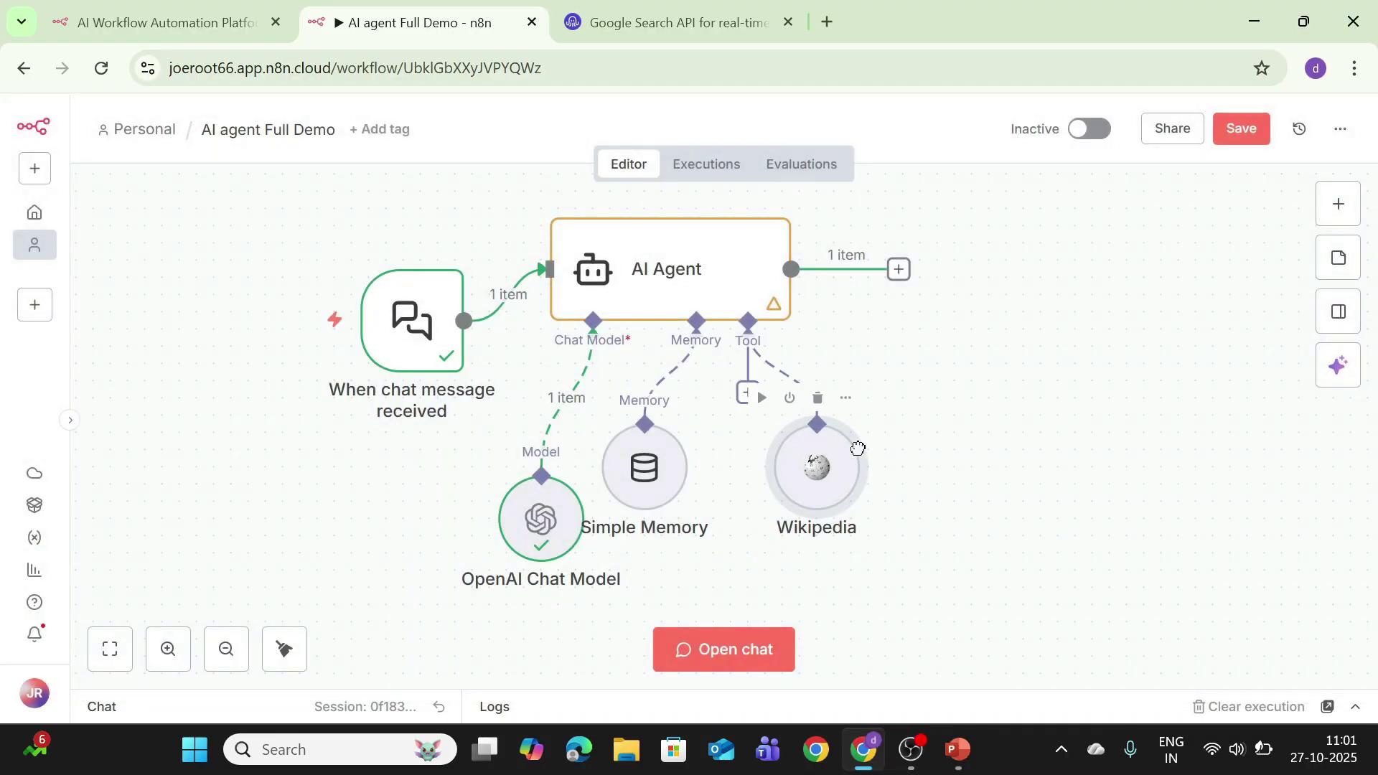
drag(858, 448, 961, 448)
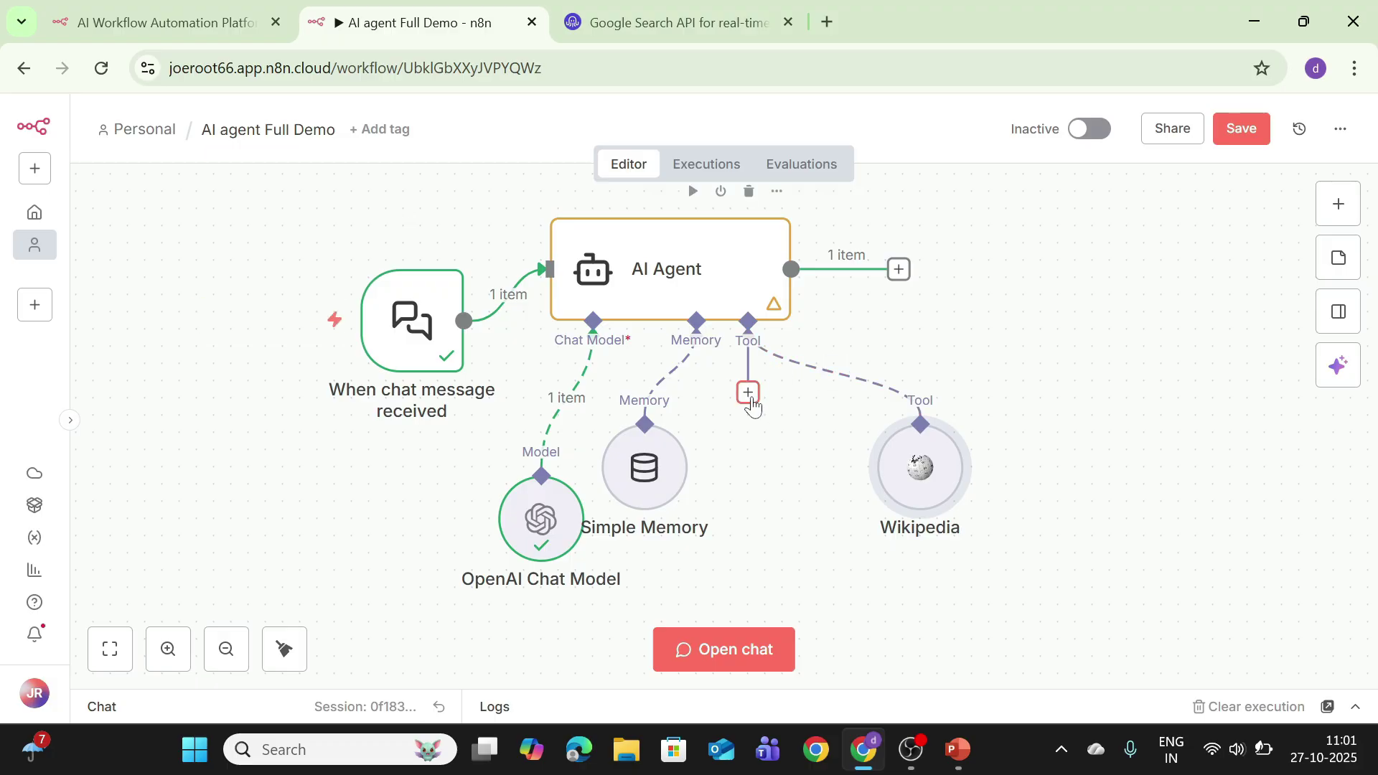
Step: Add the SerpApi (Google Search) tool to the AI Agent and nudge Simple Memory right
click(748, 392)
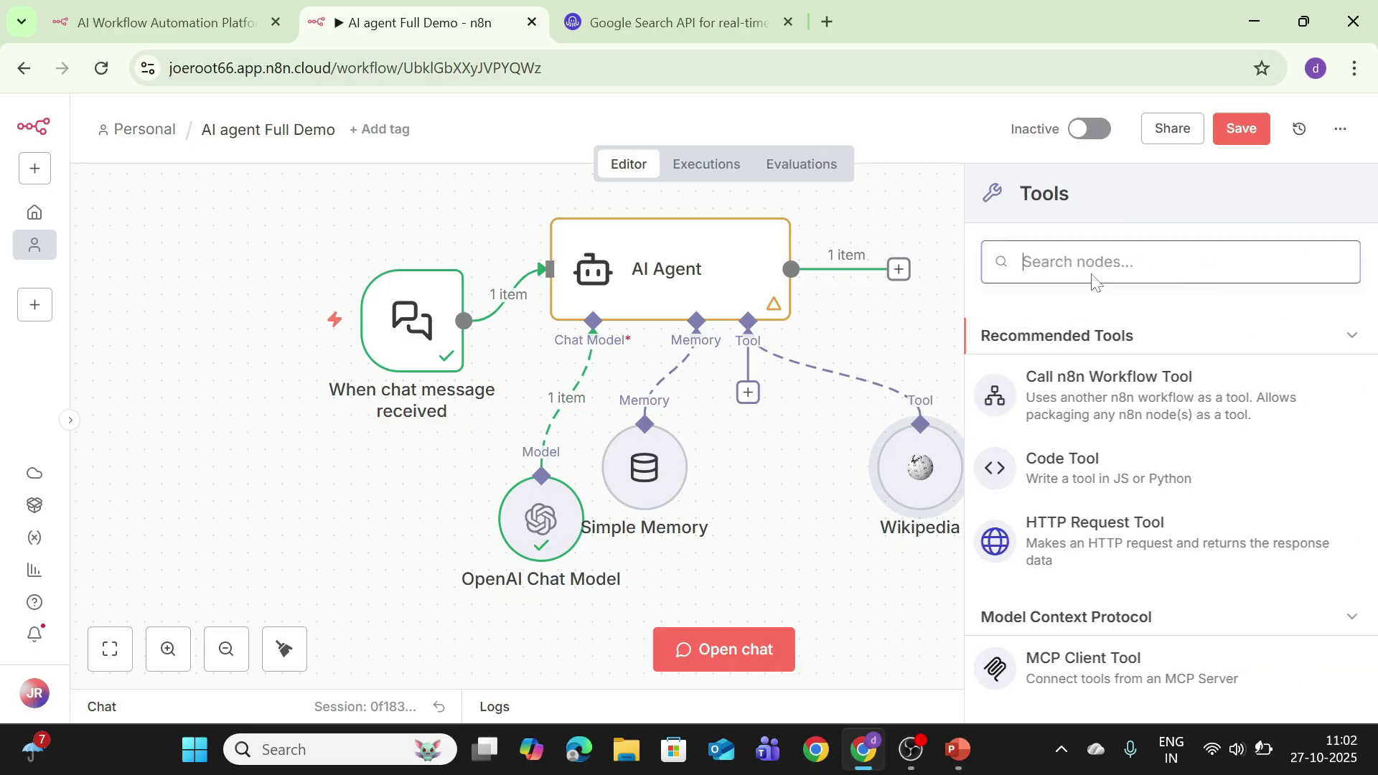
text(ser)
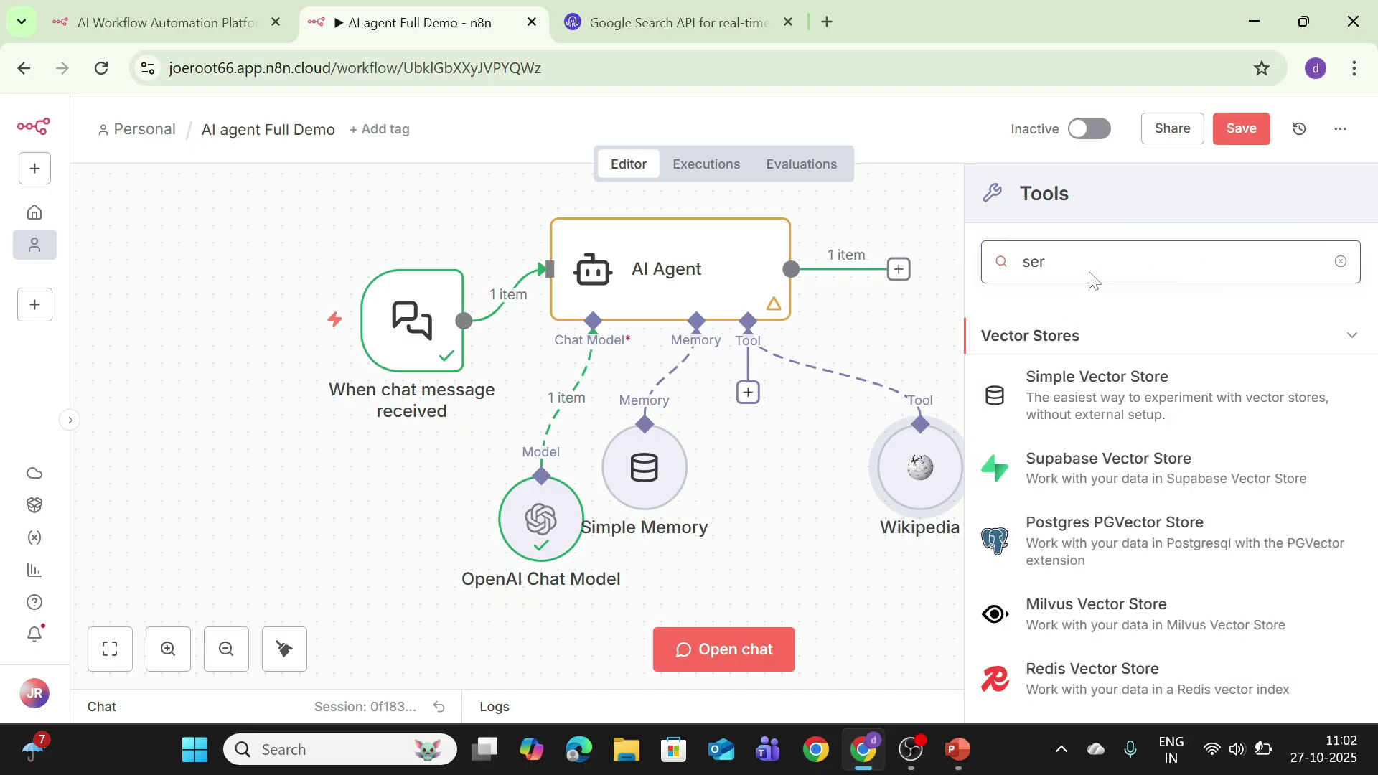
text(p)
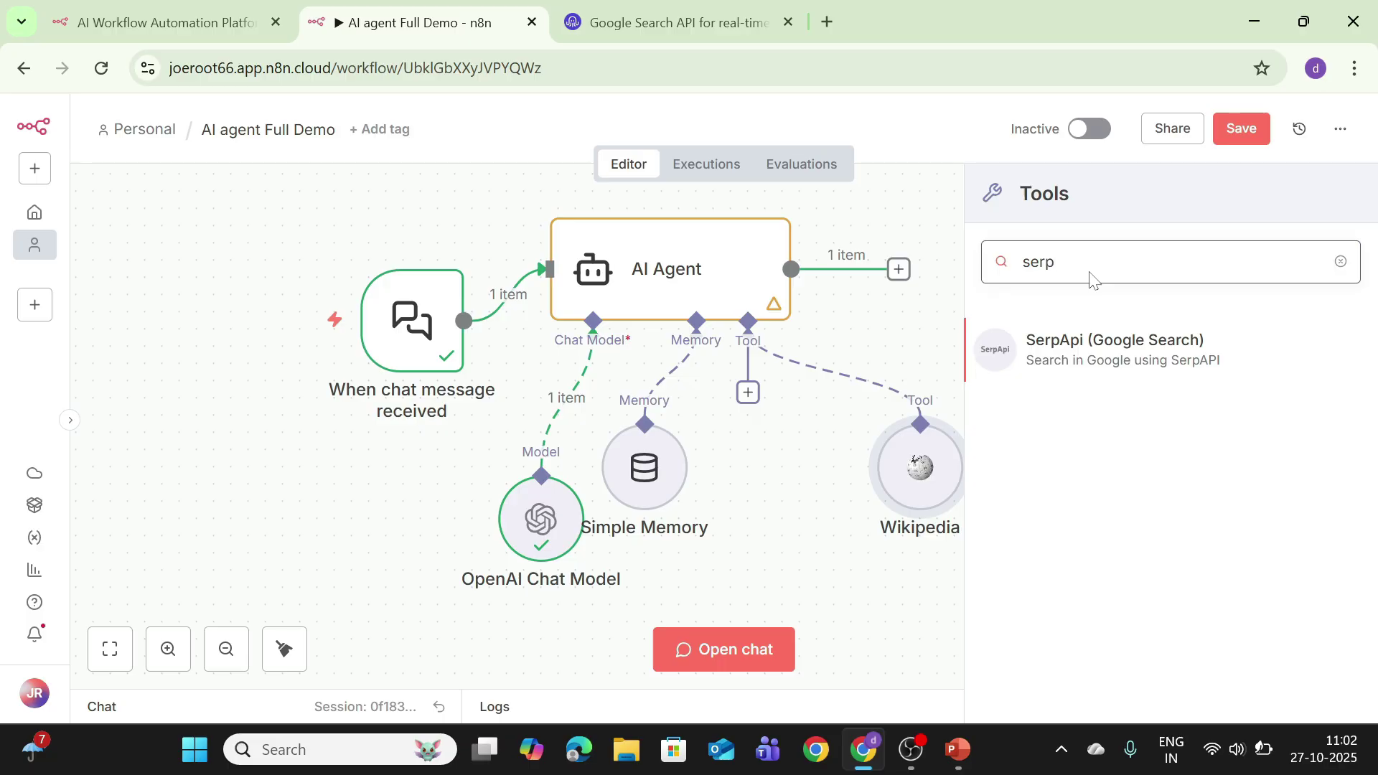
click(1136, 373)
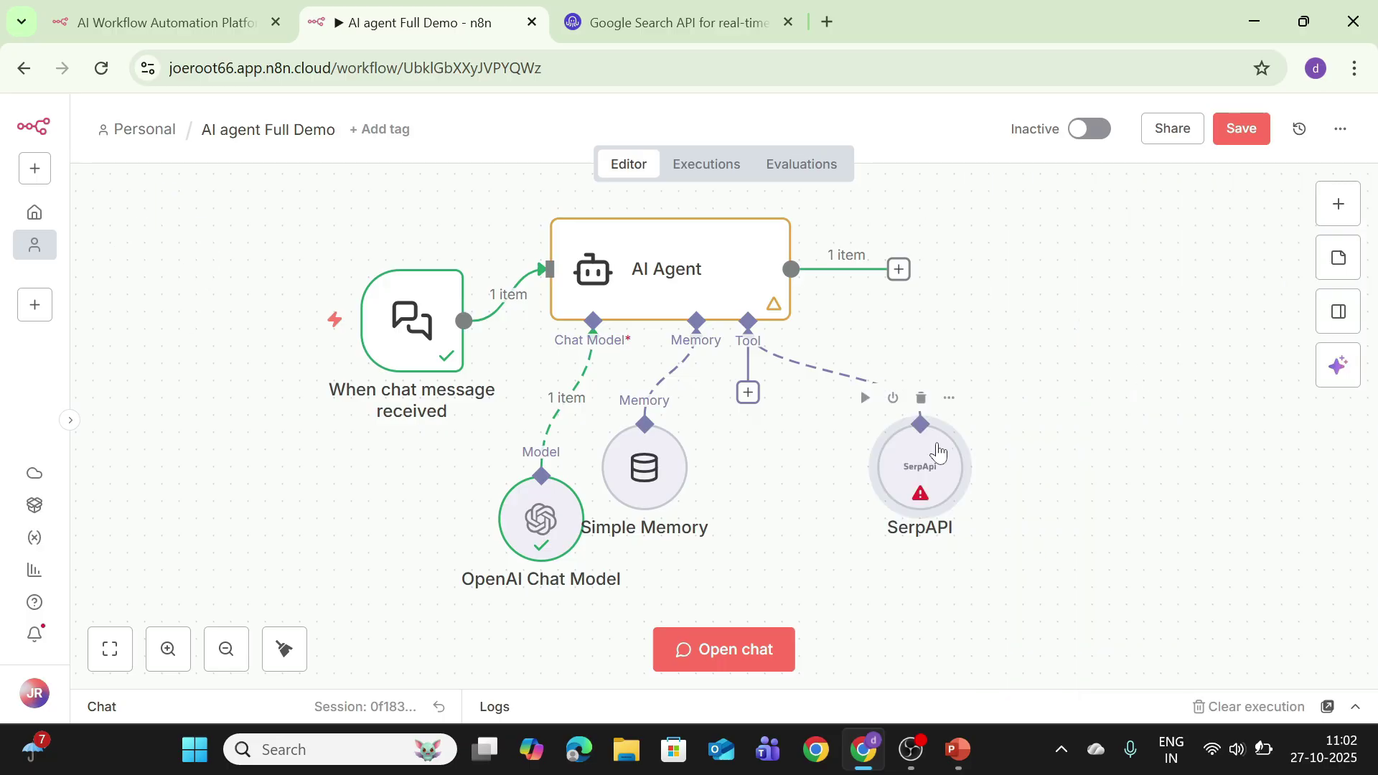
drag(657, 446, 690, 446)
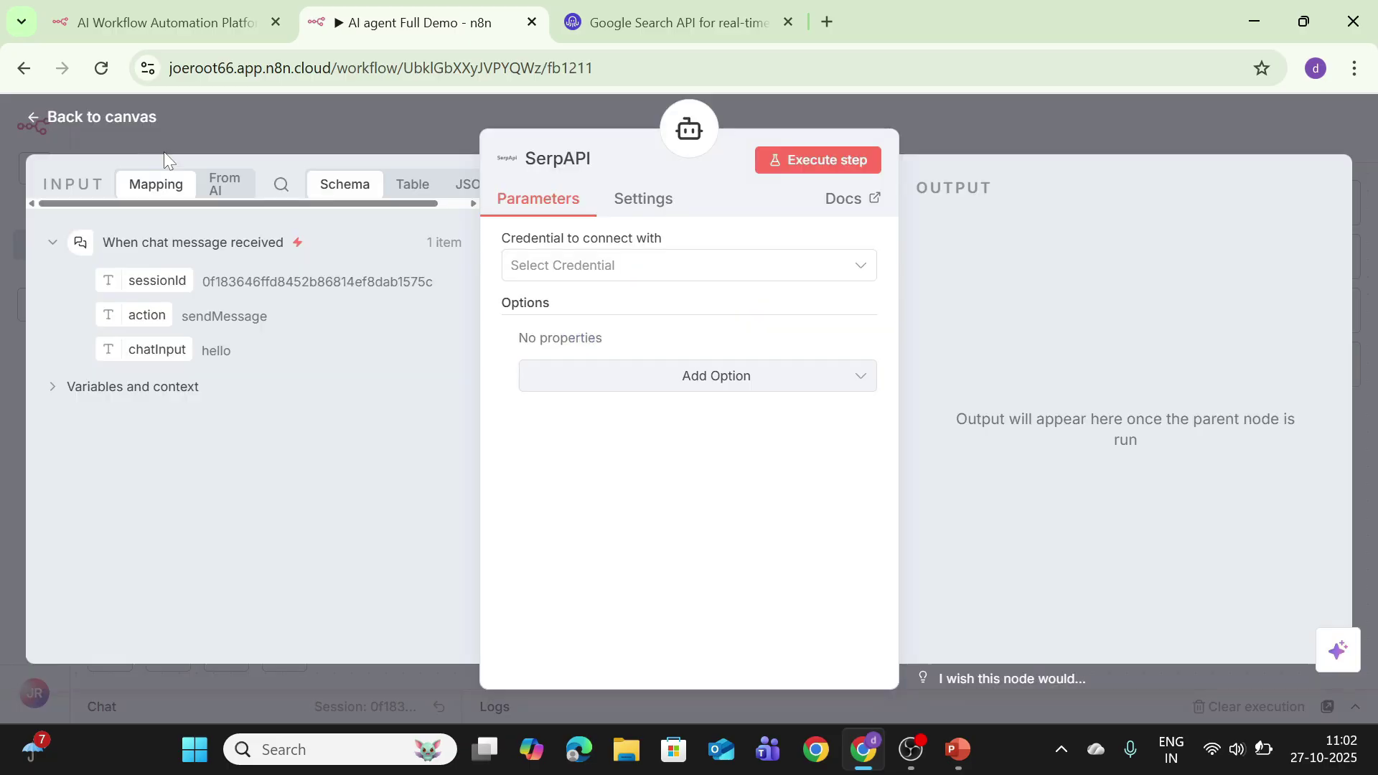
Step: Begin creating a new SerpAPI credential, then move to the searchapi.io page
click(748, 402)
click(702, 270)
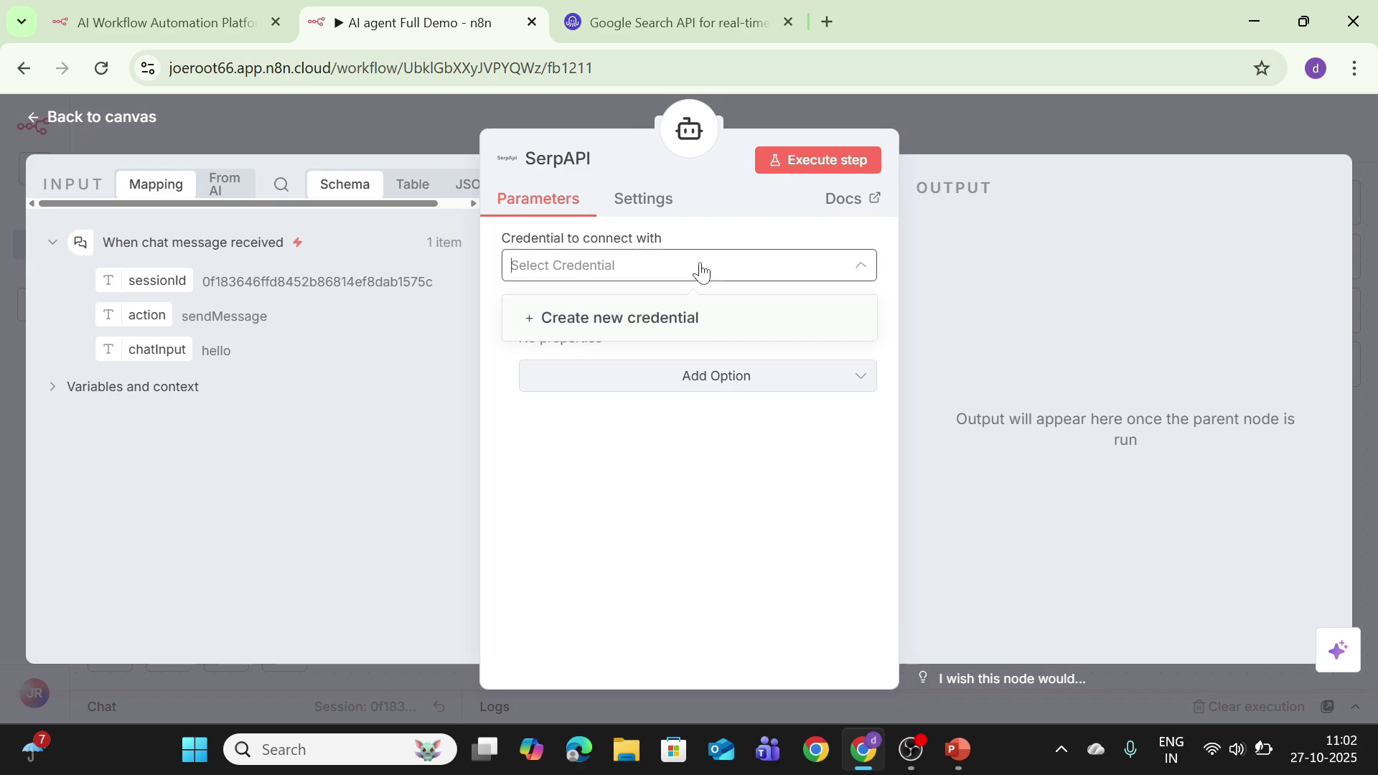
click(670, 322)
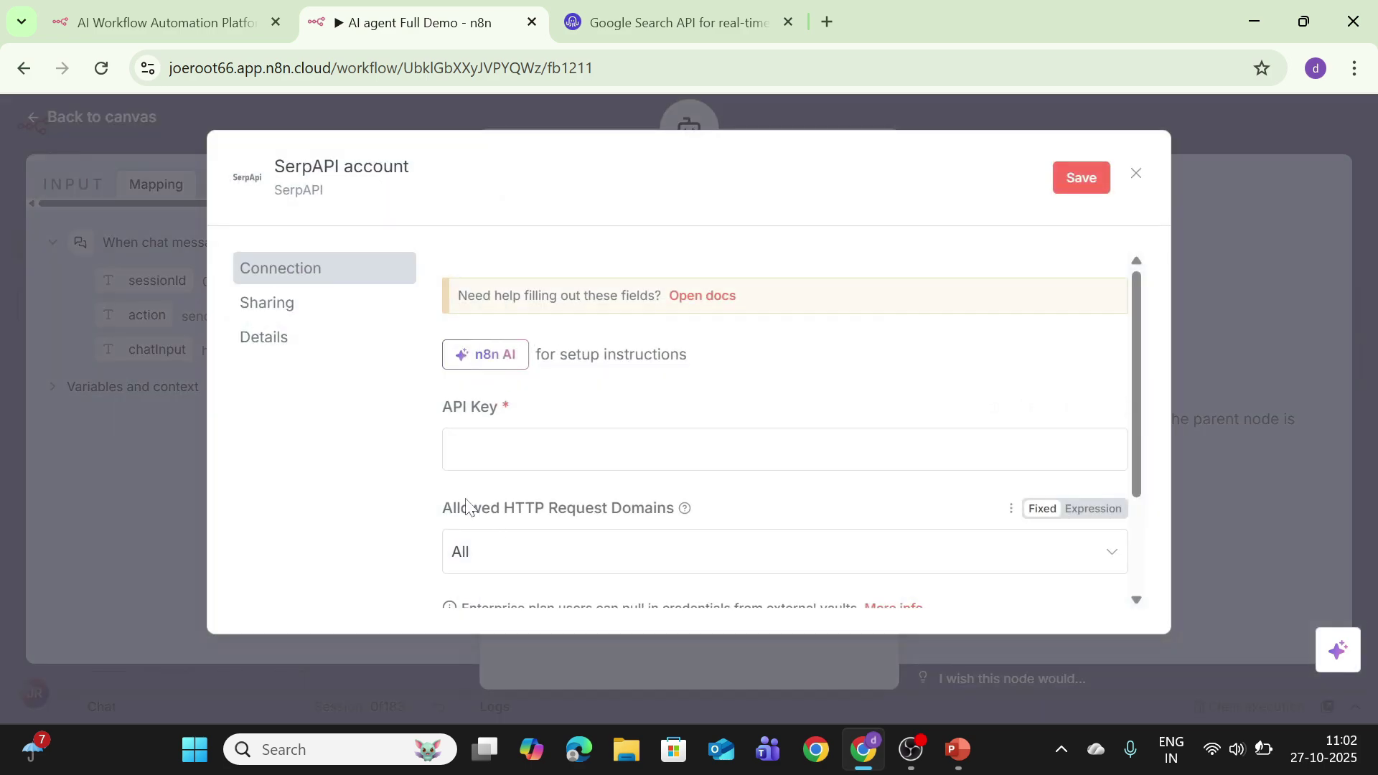
click(645, 15)
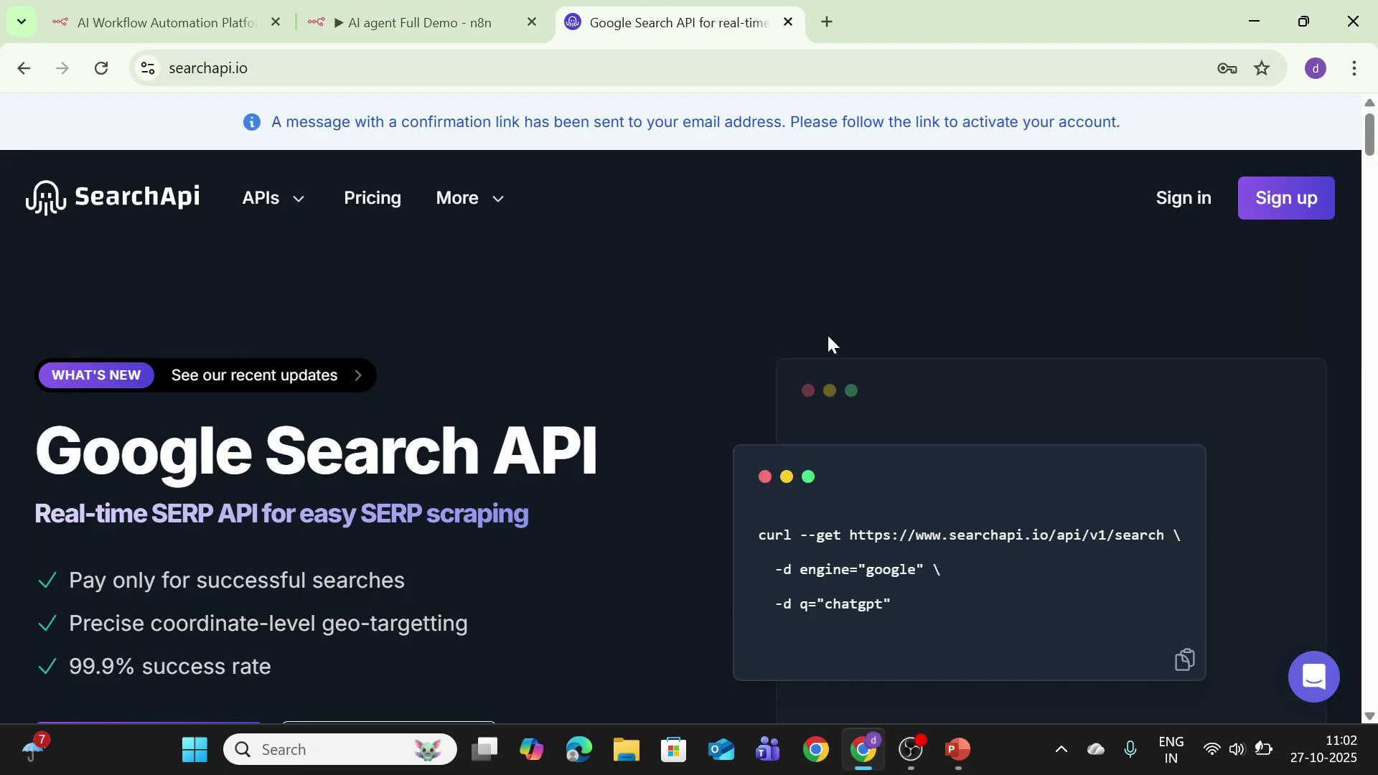
Step: Open and scroll through SearchApi's sign-up form, then return to the n8n credential setup
click(1294, 206)
scroll(510, 306, down, 8)
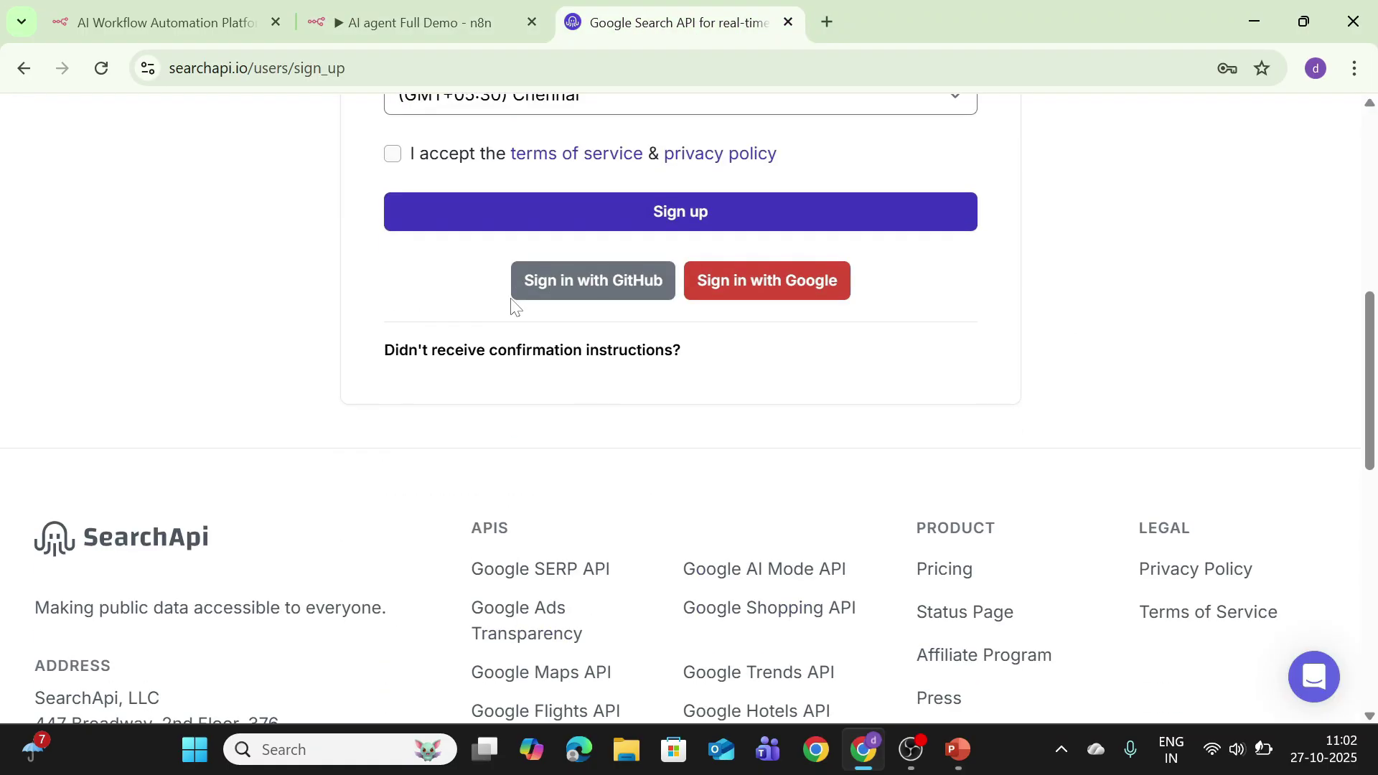
scroll(512, 306, up, 8)
scroll(511, 306, down, 8)
scroll(646, 255, up, 6)
scroll(617, 305, down, 10)
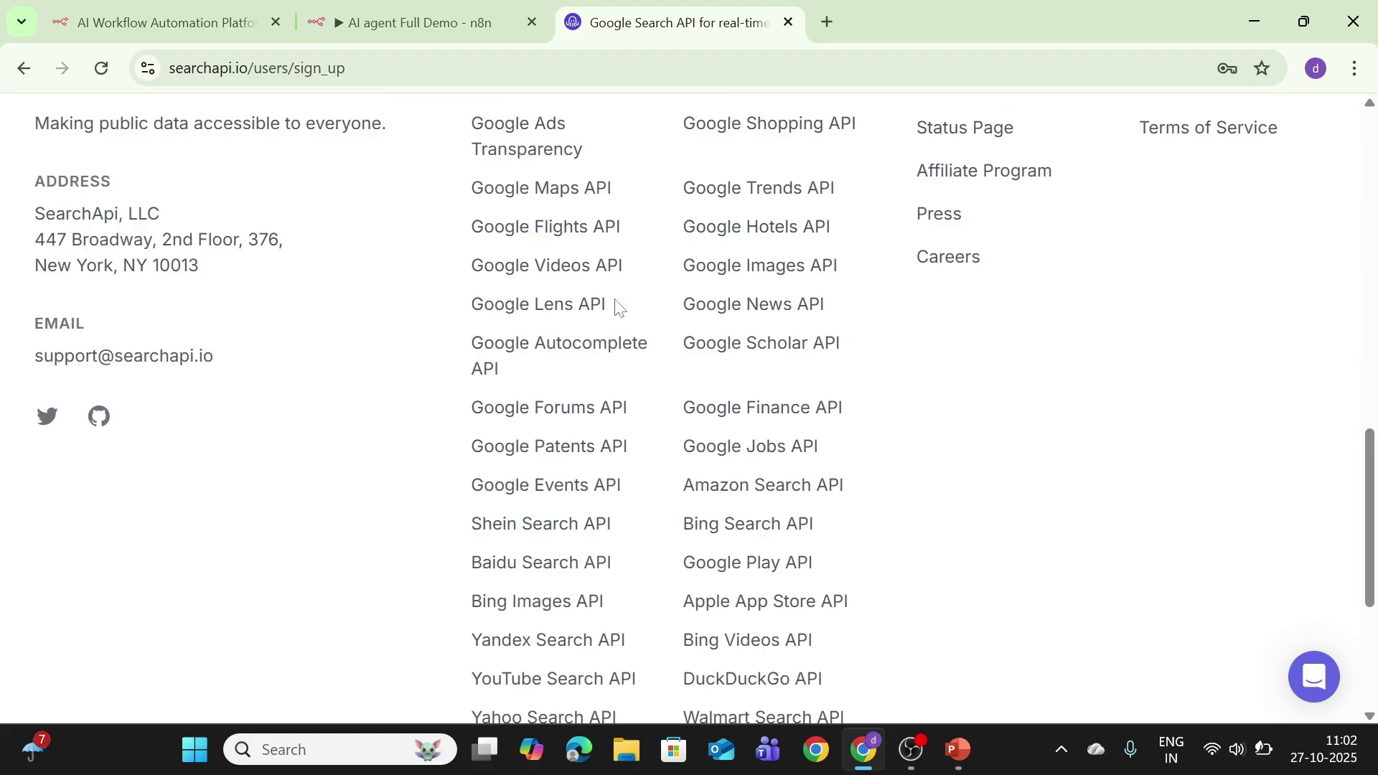
scroll(615, 305, up, 10)
scroll(934, 363, down, 3)
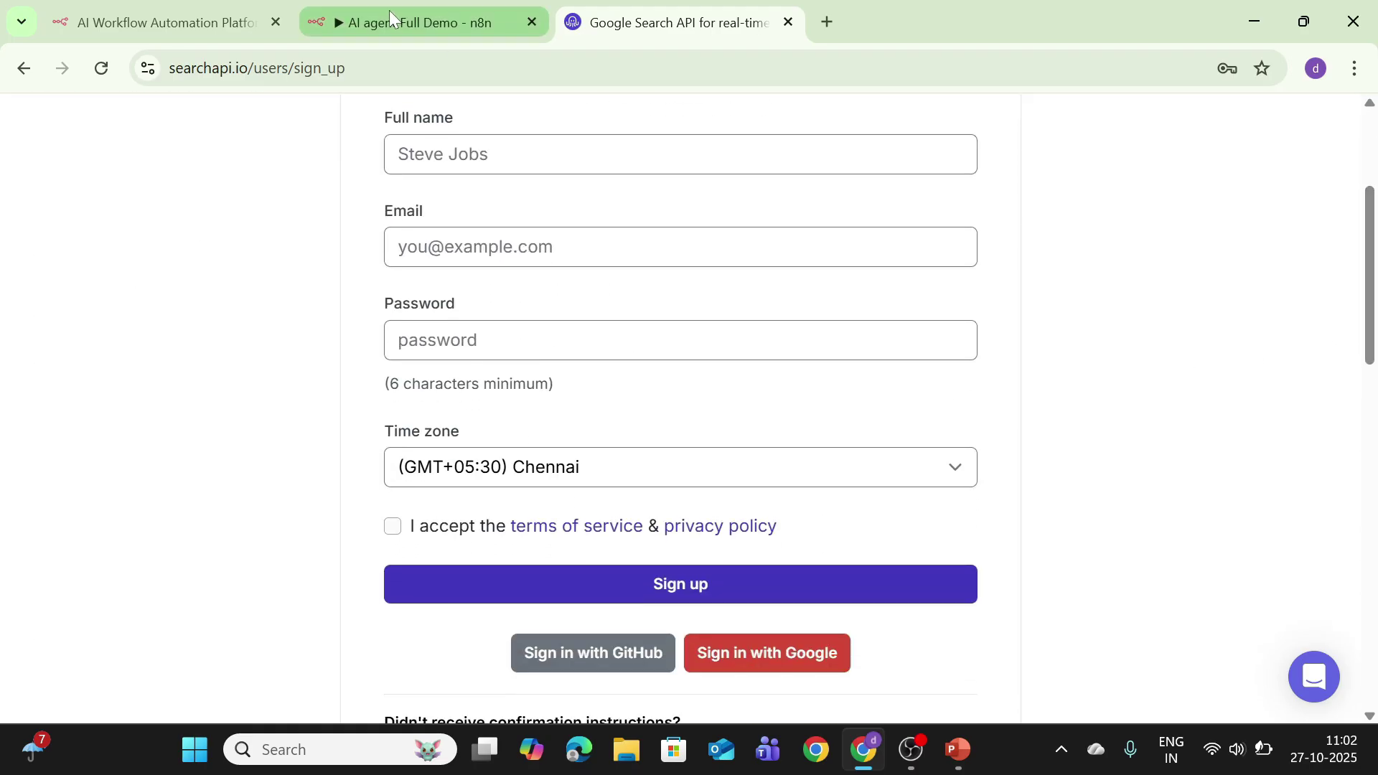
click(388, 13)
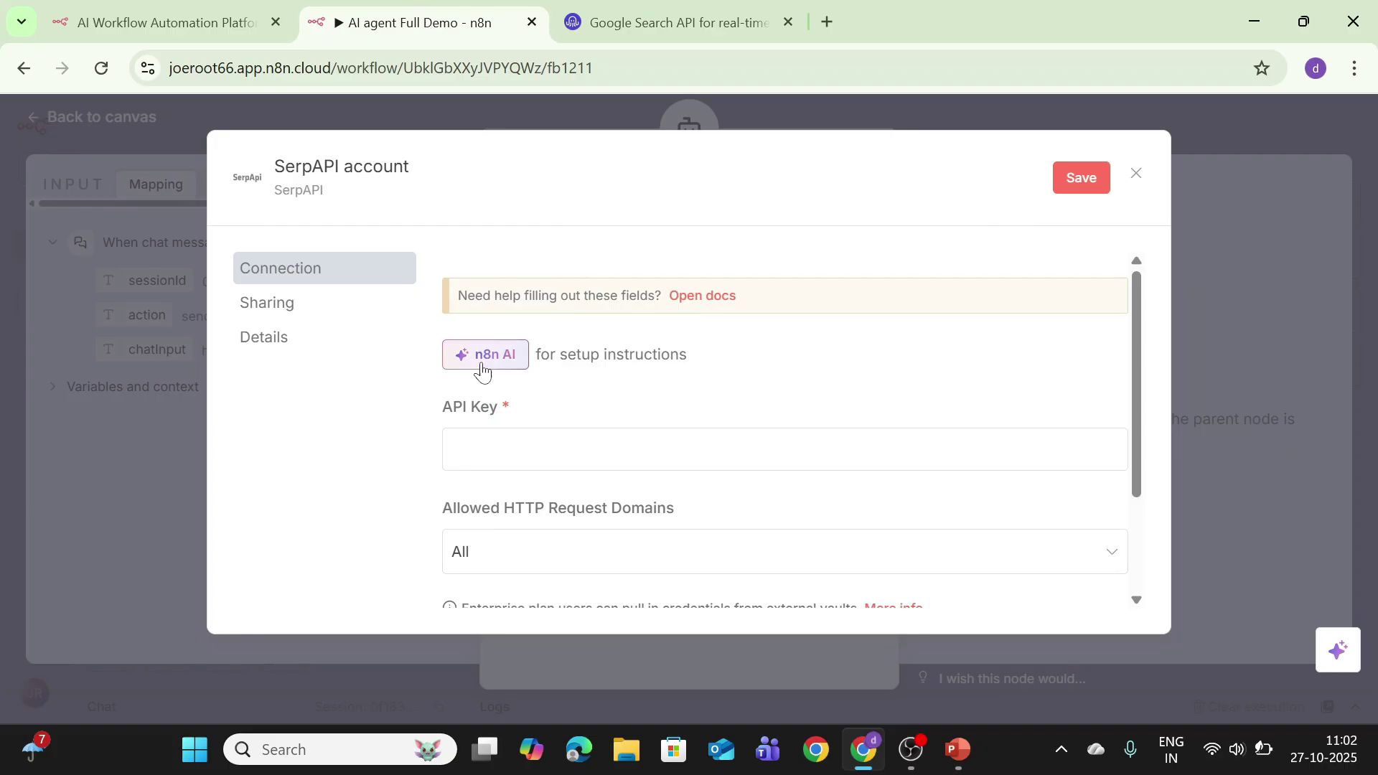
Step: Paste the API key into the SerpAPI account credential, save it, and close the dialog
click(488, 449)
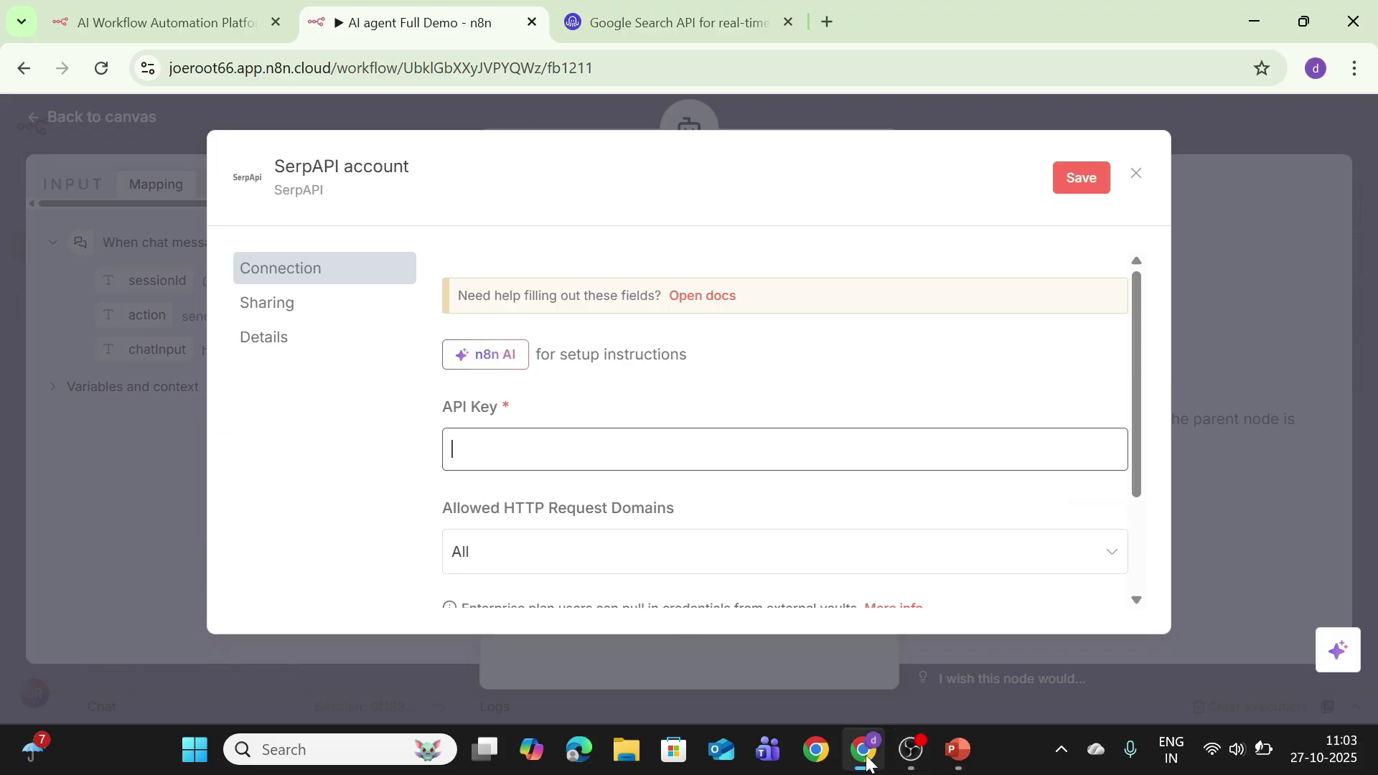
key(ctrl+v)
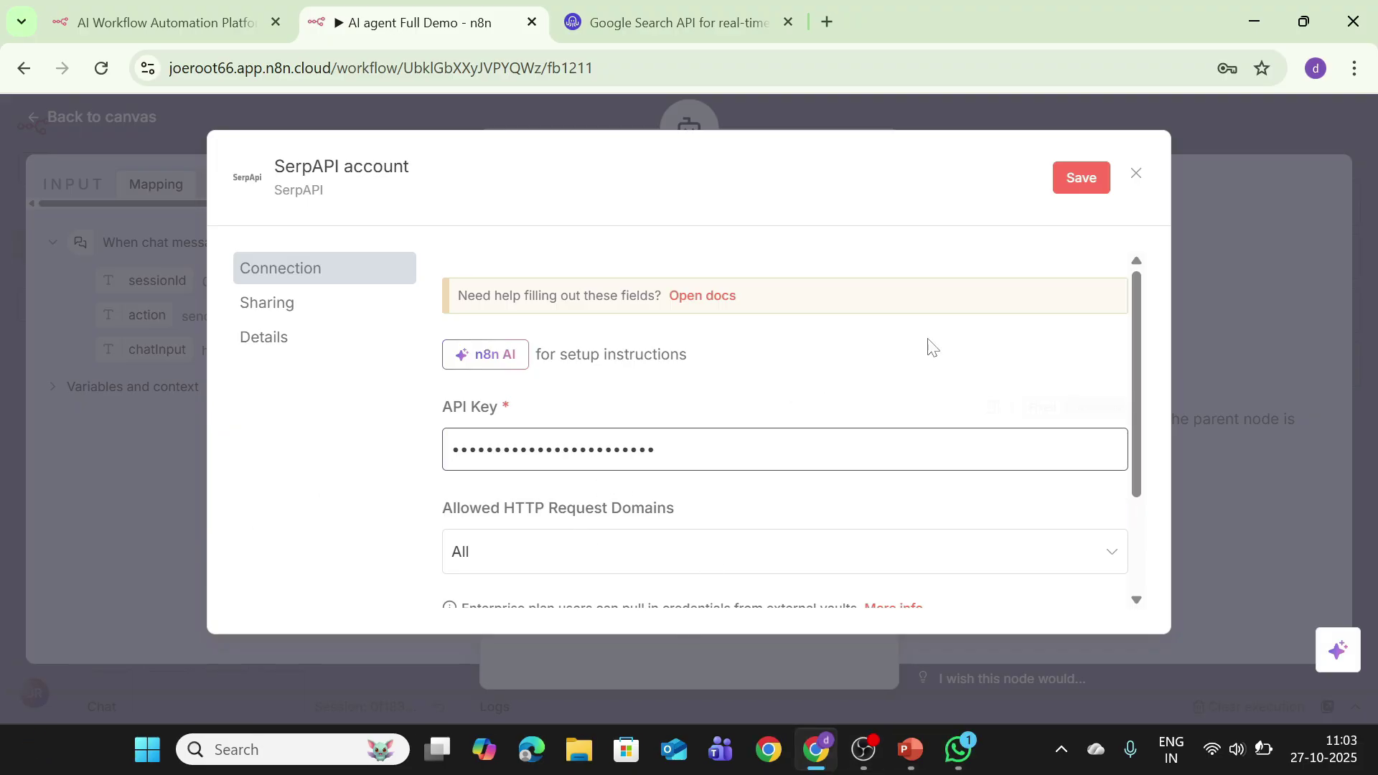
scroll(1136, 348, down, 2)
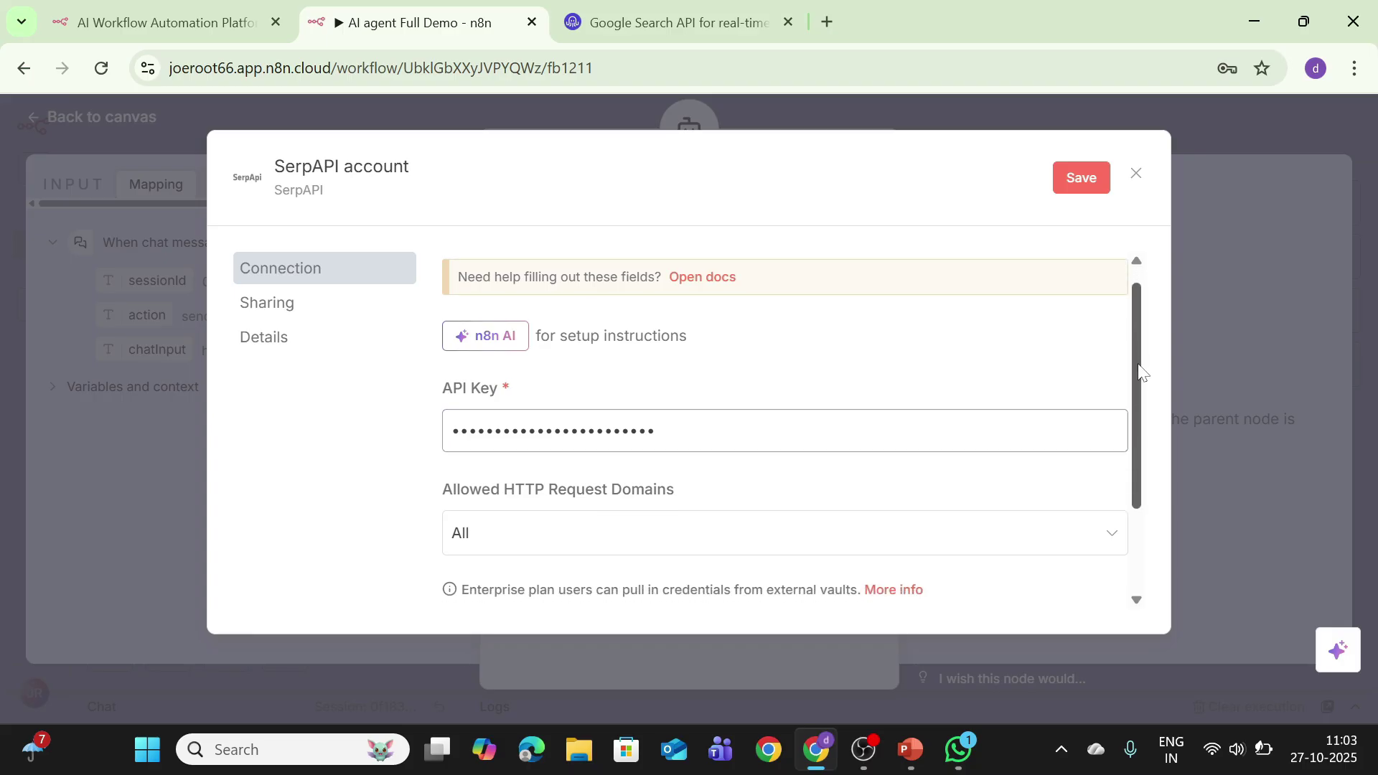
click(1082, 180)
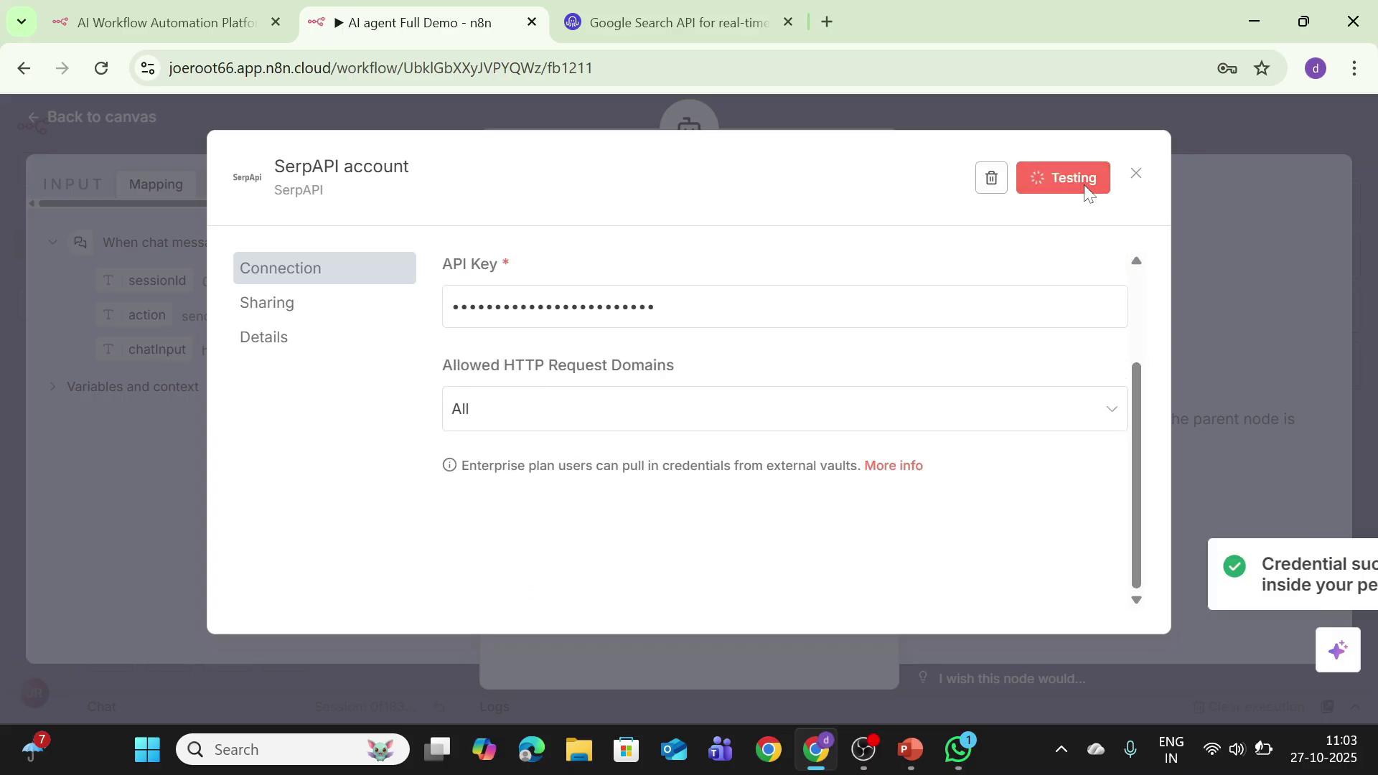
click(1136, 173)
Step: Ask the agent chat 'Give me a positive new story from today and a fun fact about a random animal'
click(68, 122)
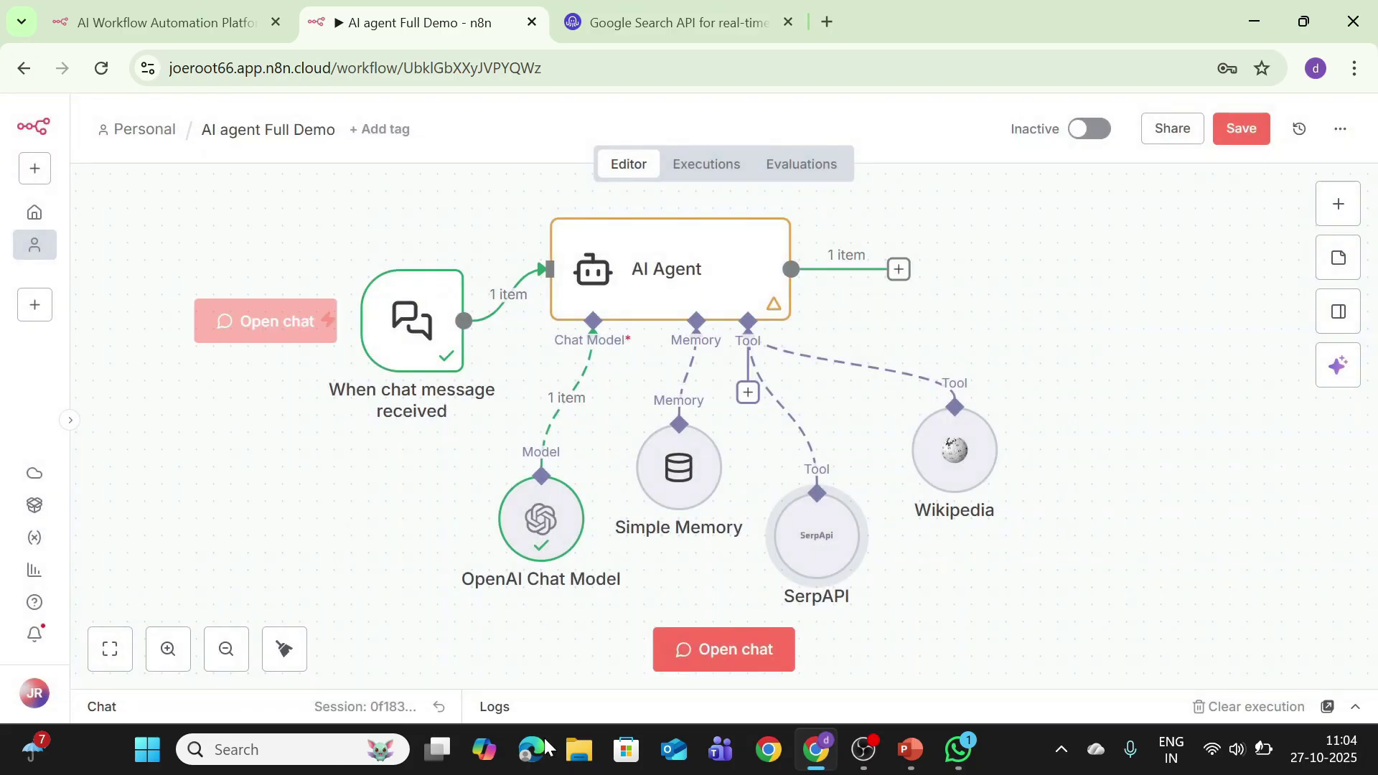
click(688, 659)
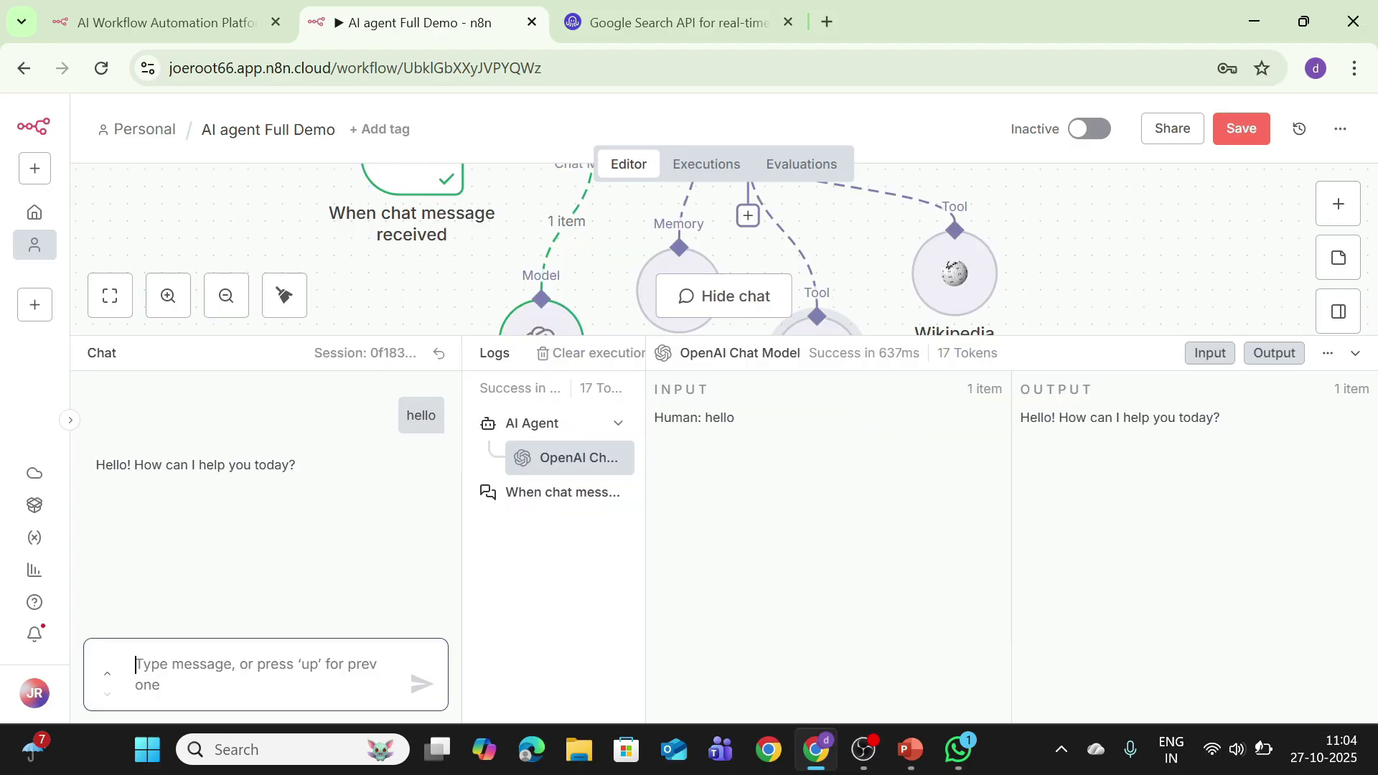
text(Gi)
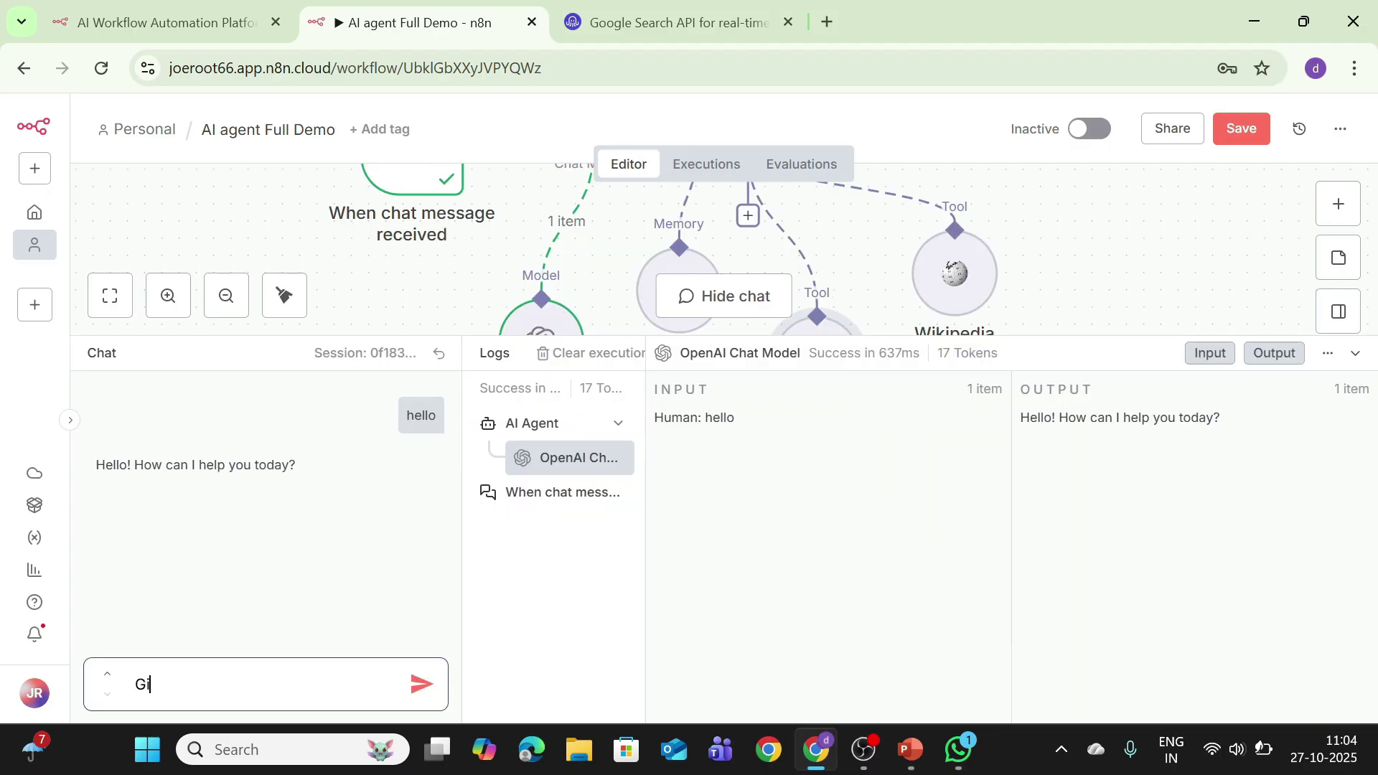
text(j)
key(BackSpace)
text(ve me a positiuv)
text( n ews)
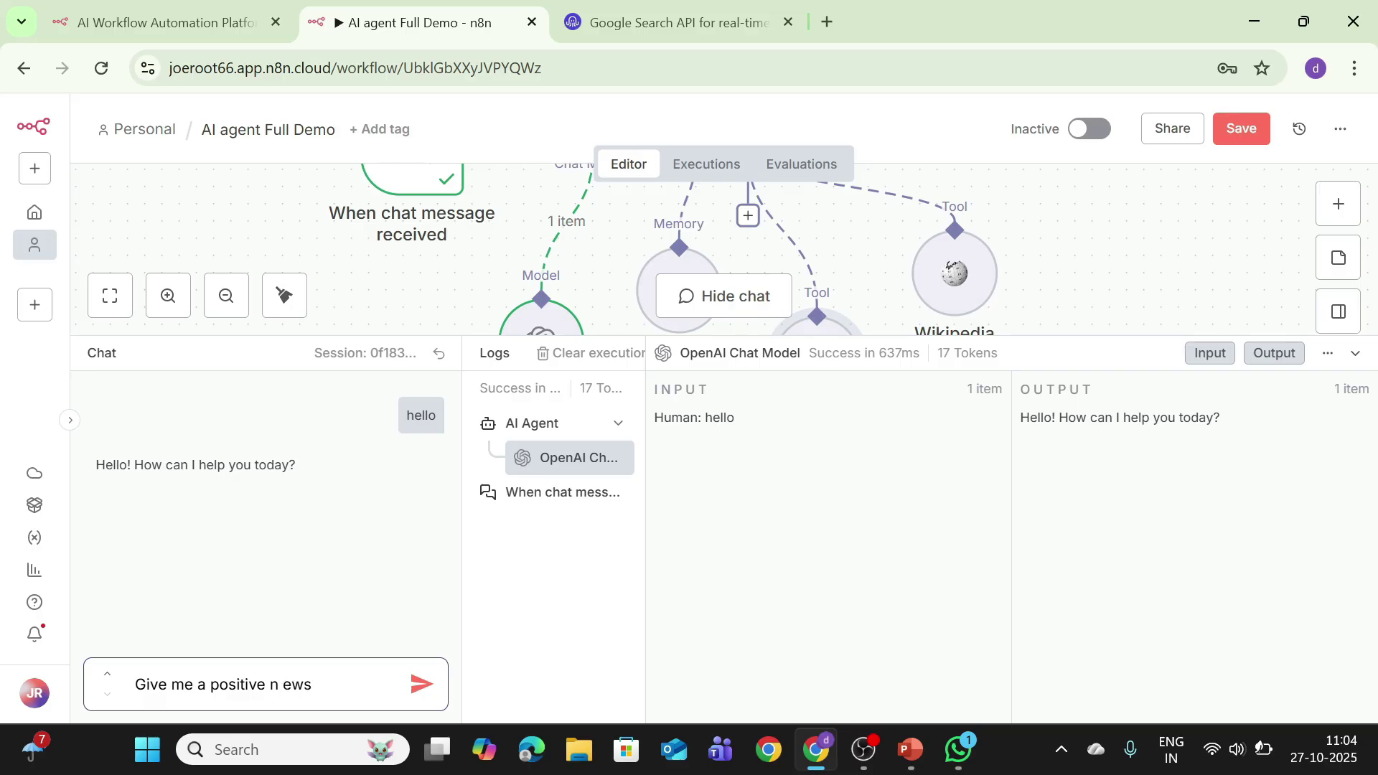
key(BackSpace)
key(BackSpace)
key(BackSpace)
key(BackSpace)
text(ew story from today)
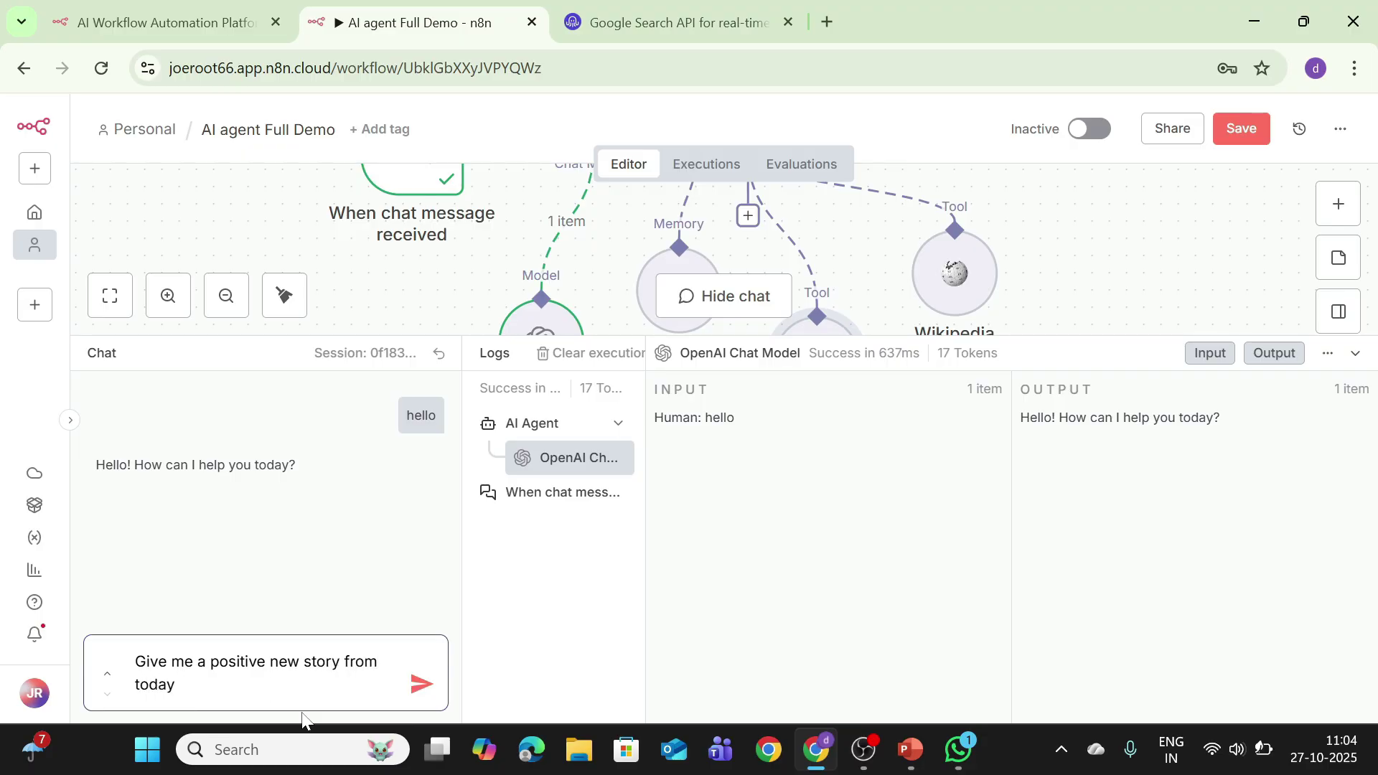
text( an)
text(d a funny)
key(BackSpace)
key(BackSpace)
text(n fact abo)
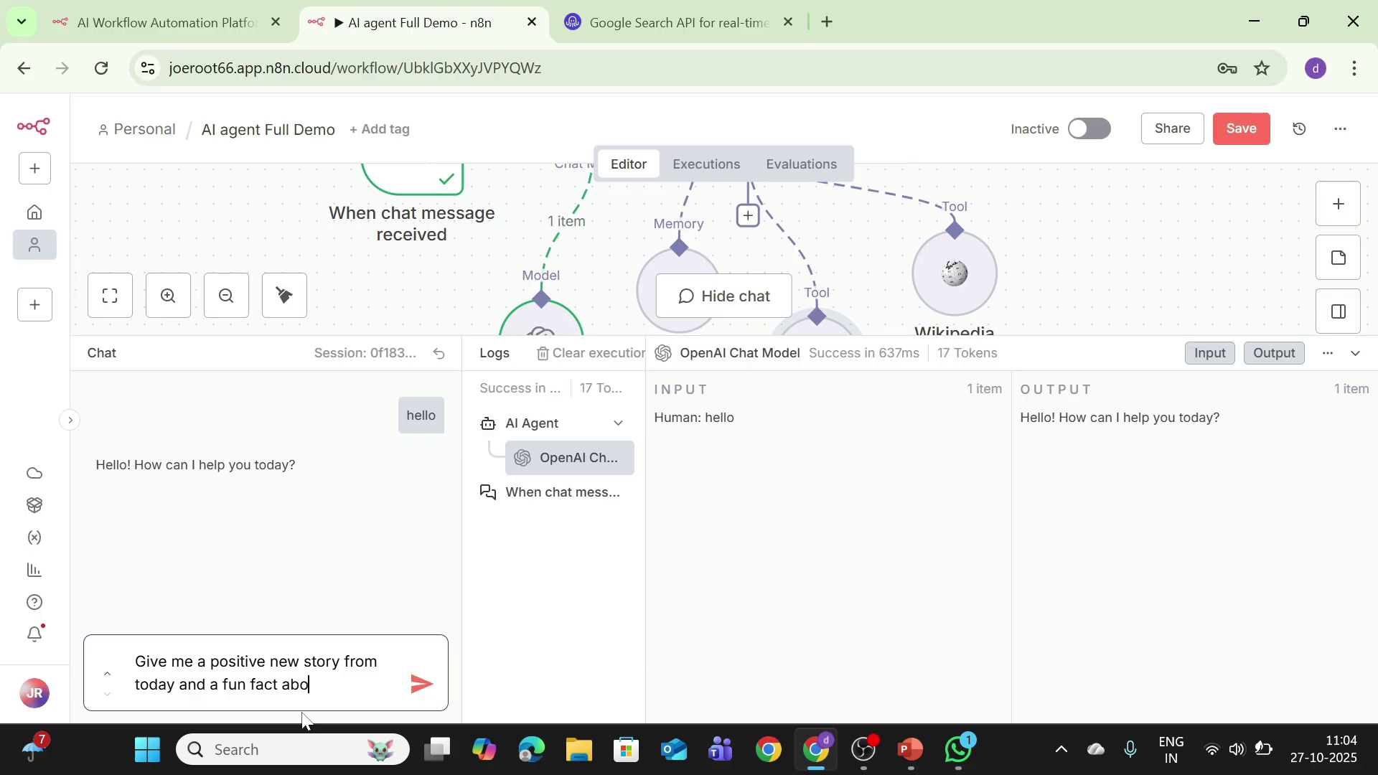
text(ut a rand)
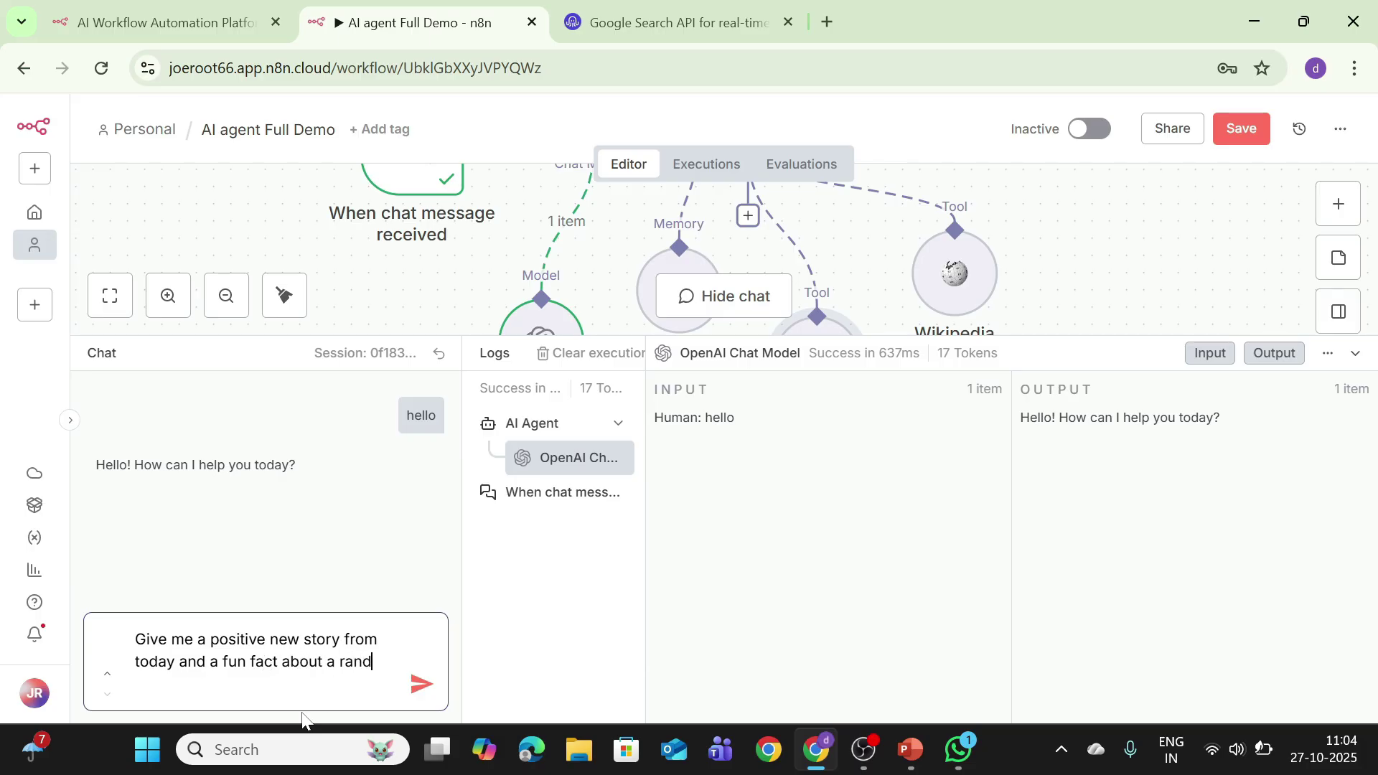
text(om animal)
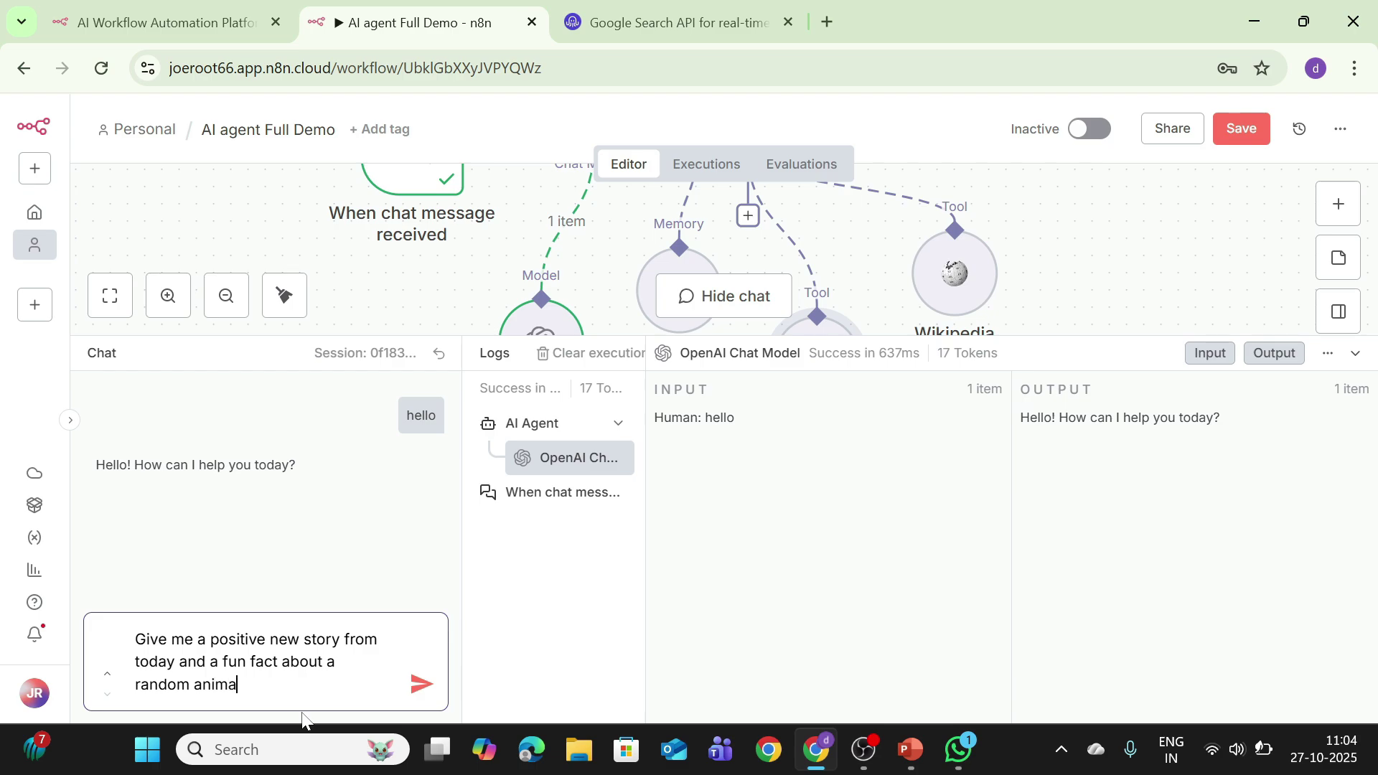
click(421, 684)
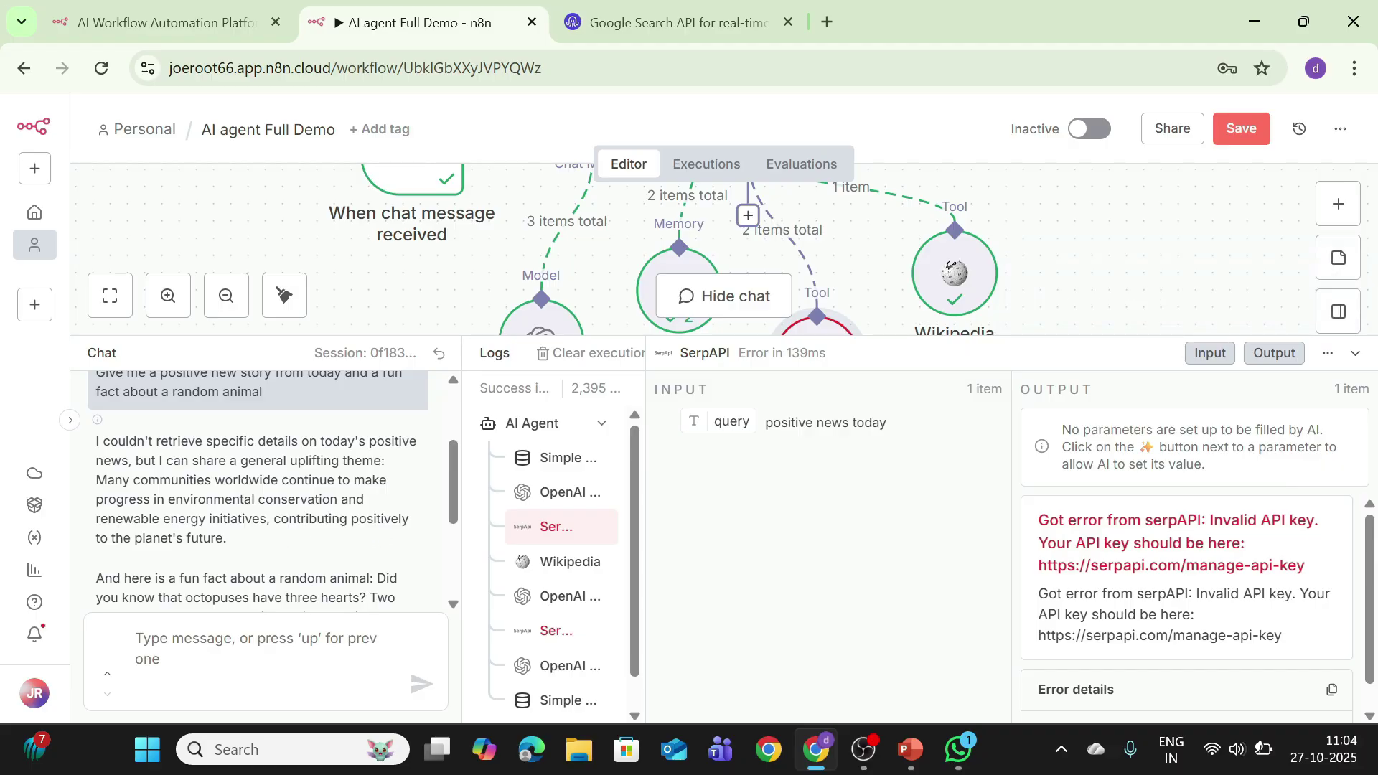
Step: Scroll the canvas and hide the logs panel so the whole workflow is visible
scroll(445, 545, down, 3)
scroll(445, 545, down, 4)
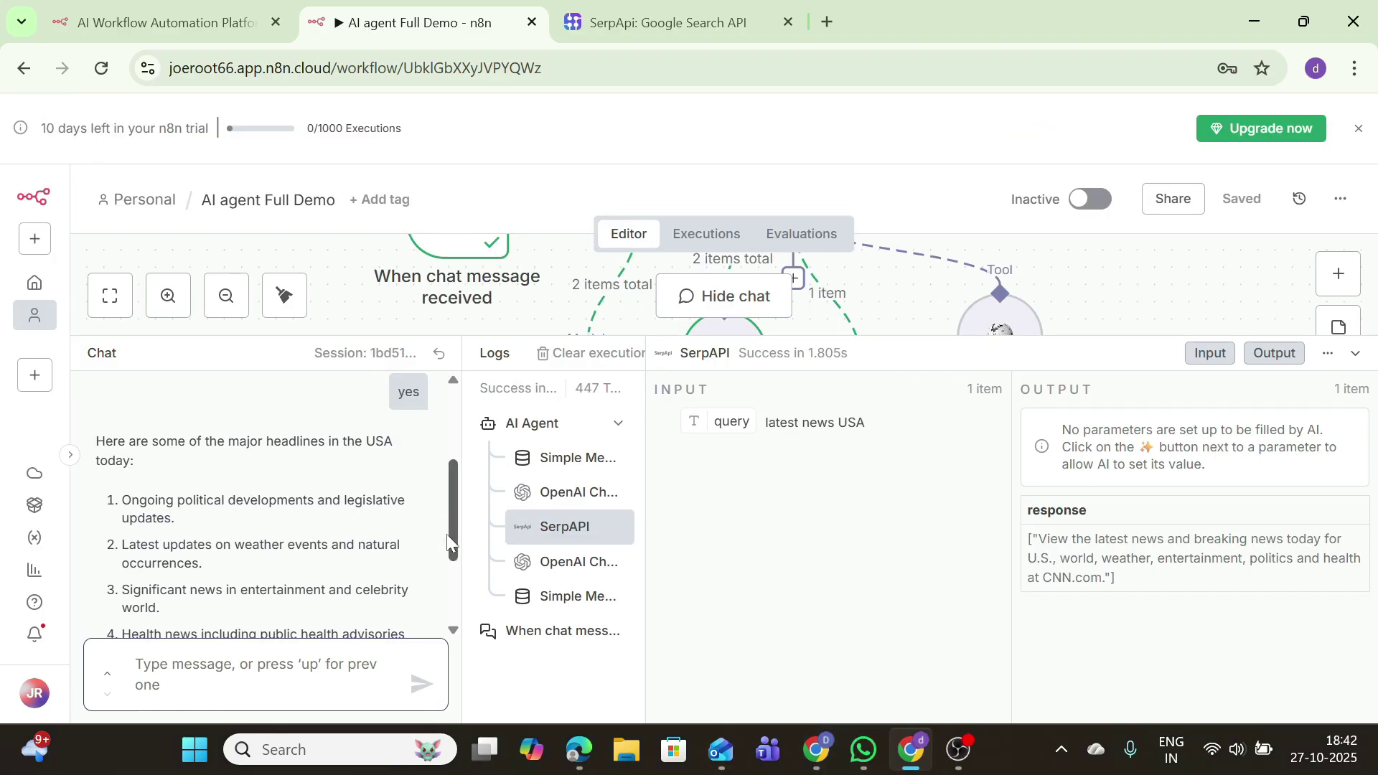
scroll(446, 534, up, 2)
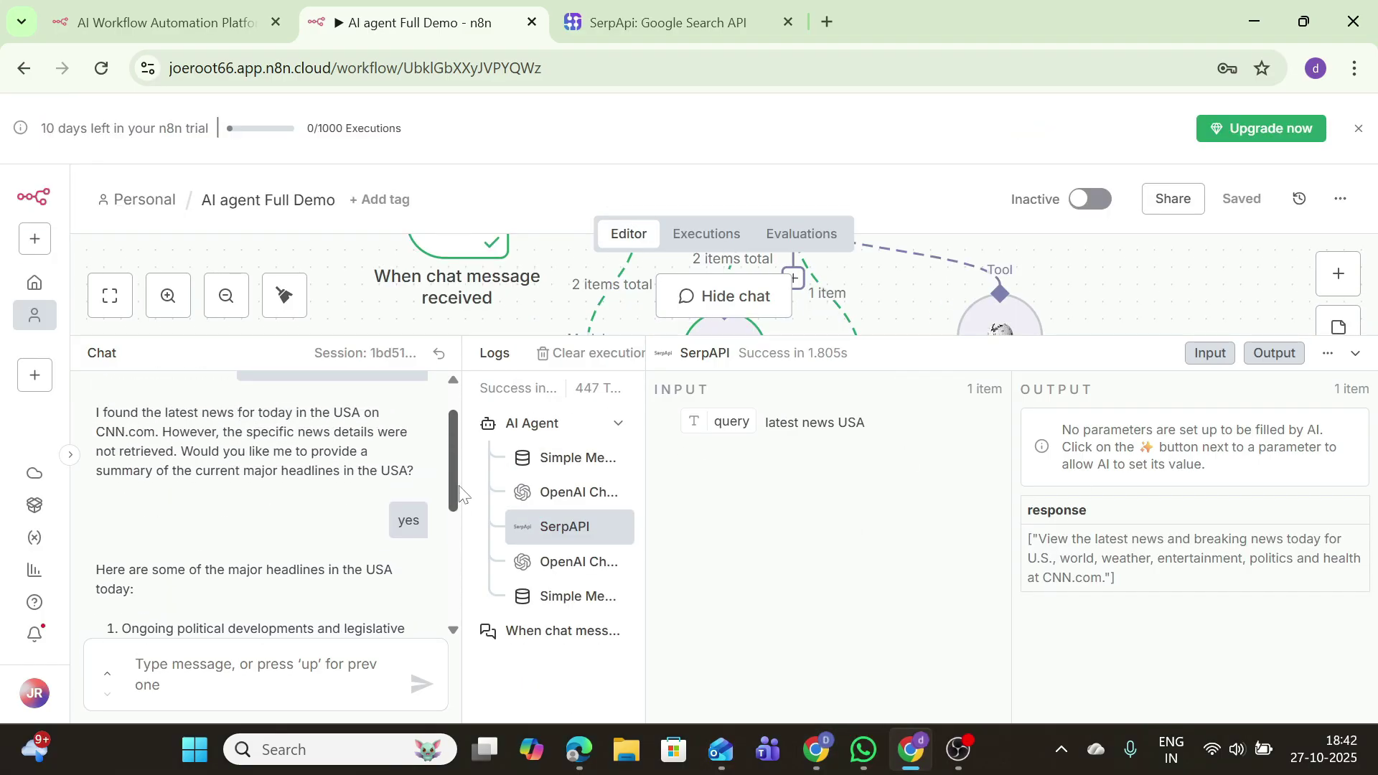
scroll(467, 527, down, 1)
scroll(474, 527, up, 2)
scroll(479, 524, down, 2)
scroll(479, 524, down, 2)
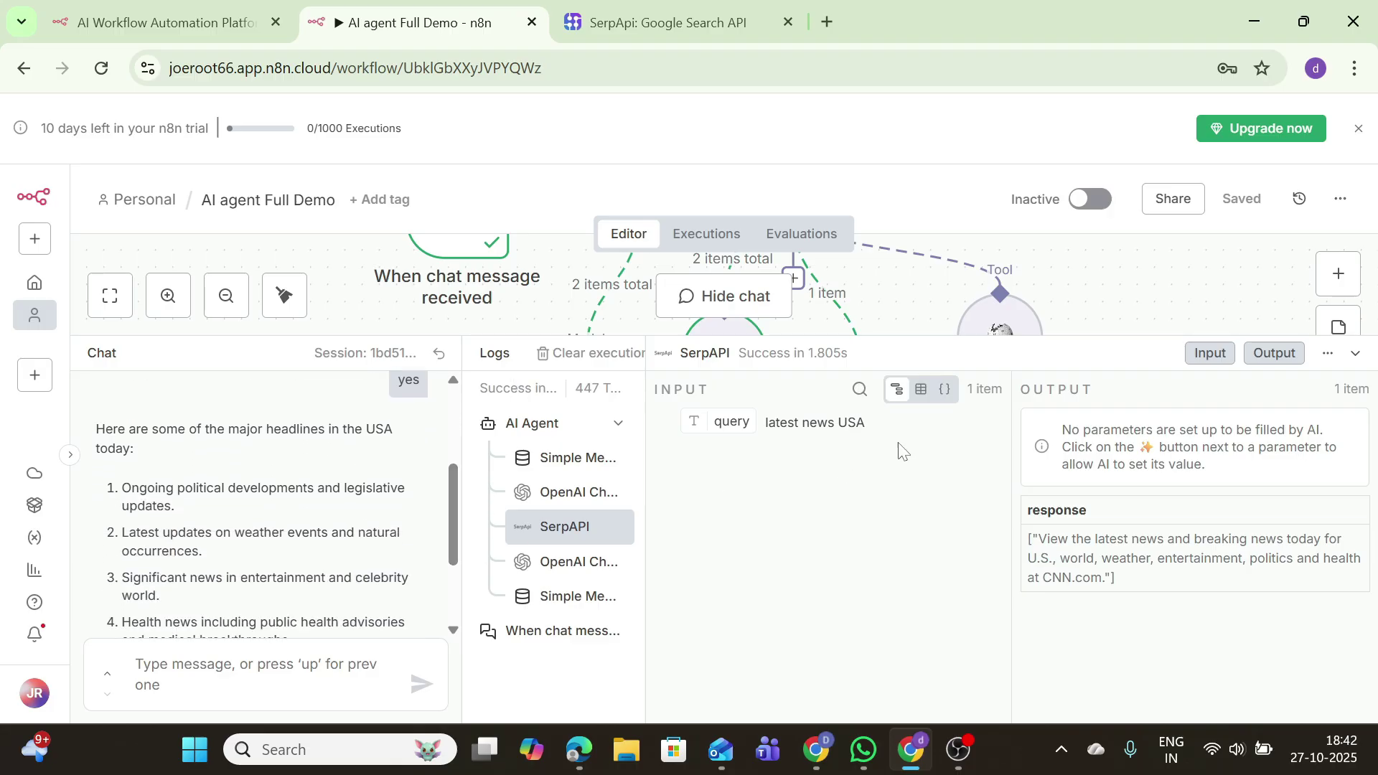
click(1349, 359)
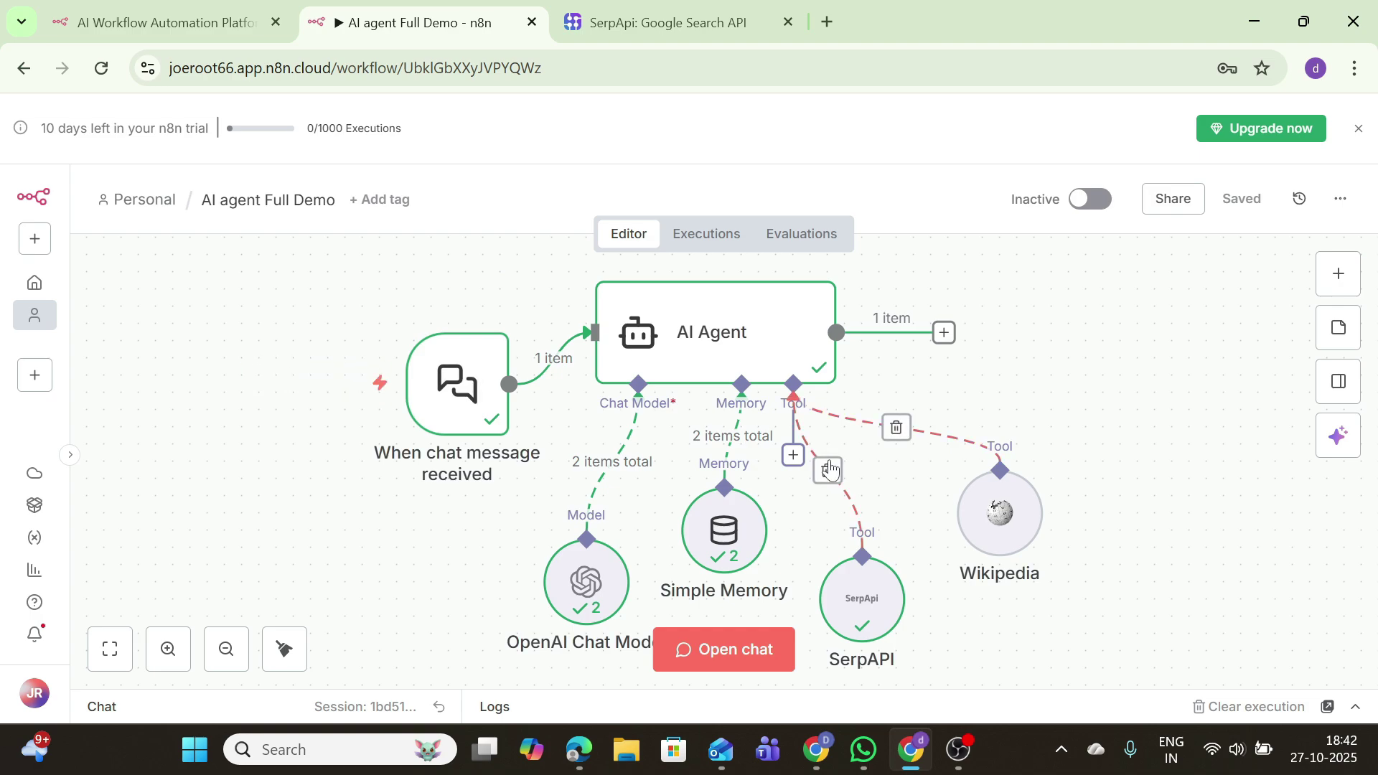
Step: Place the SerpAPI and Wikipedia nodes side by side and open the AI Agent's tool list
mouse_move(495, 379)
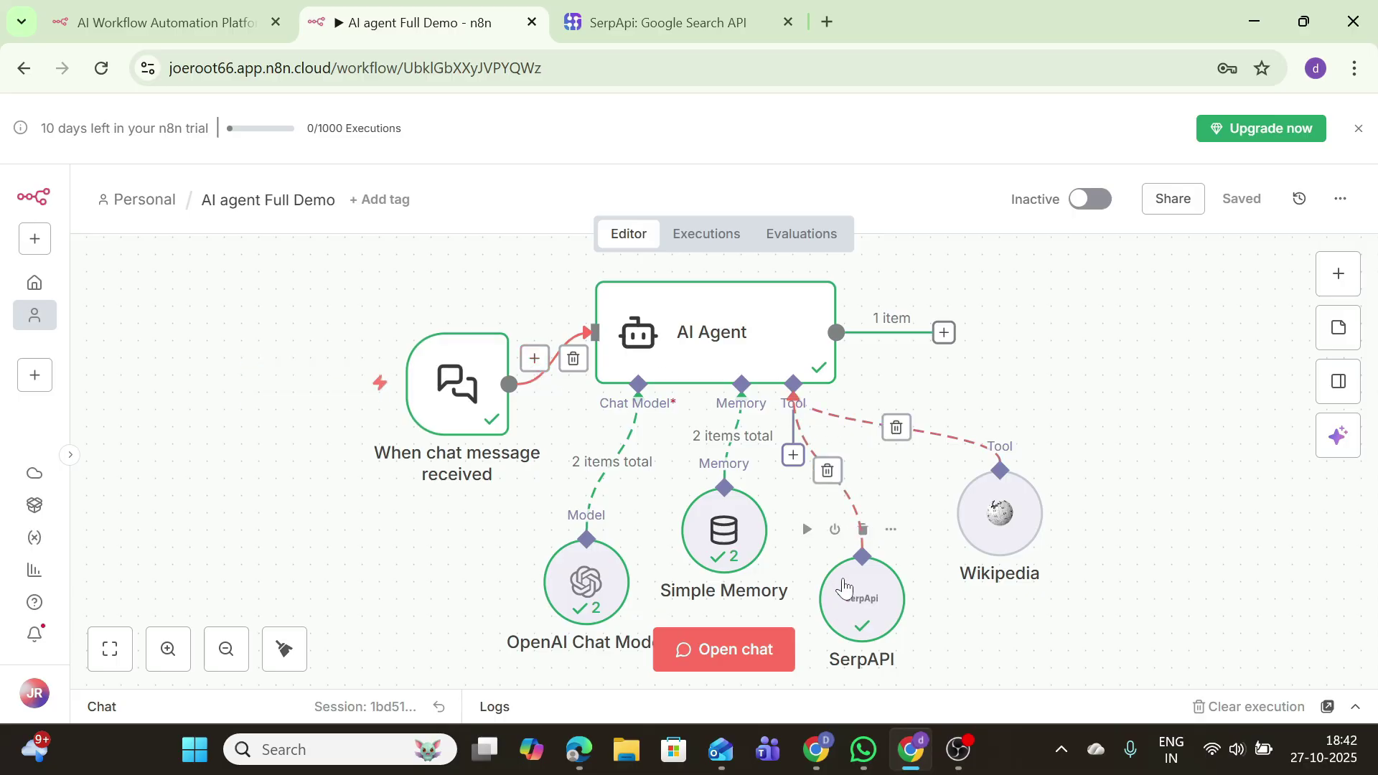
drag(866, 595, 902, 510)
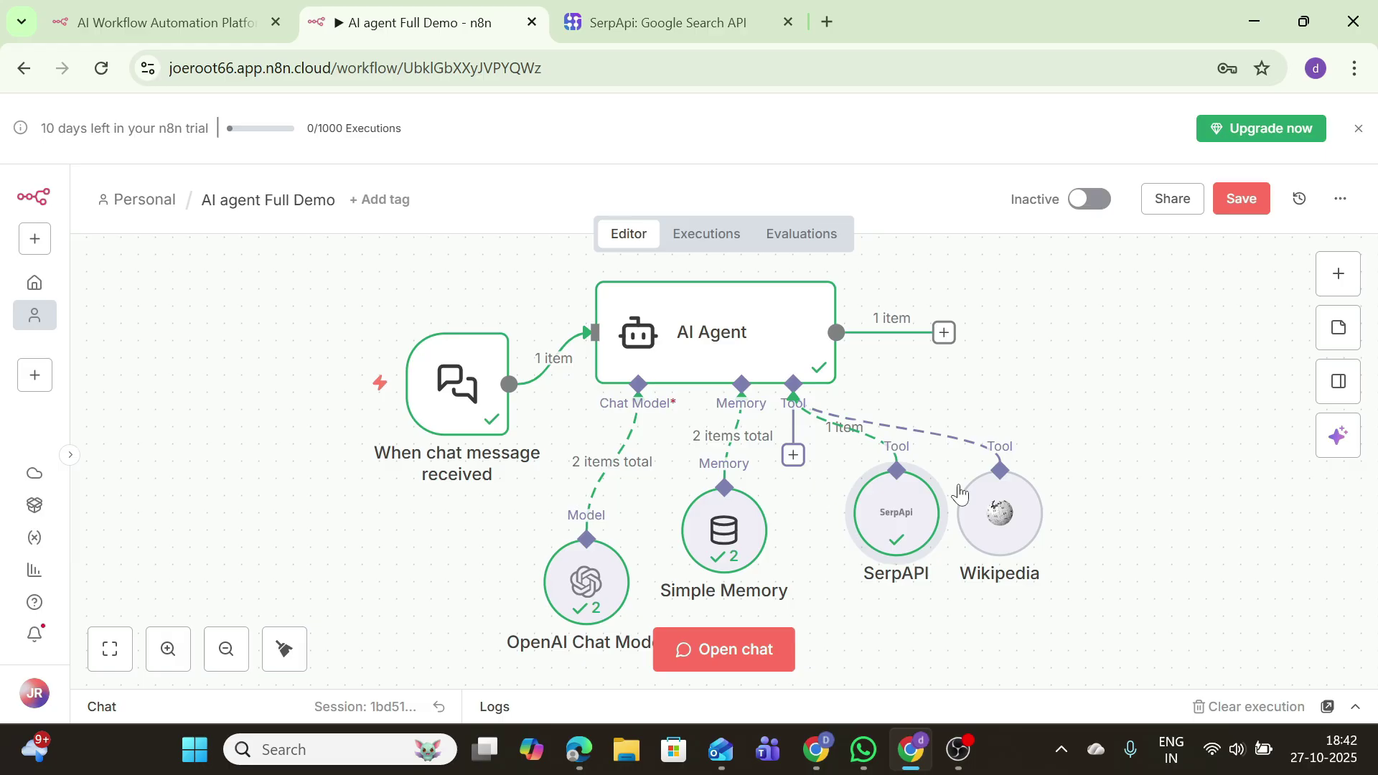
drag(987, 508, 1022, 474)
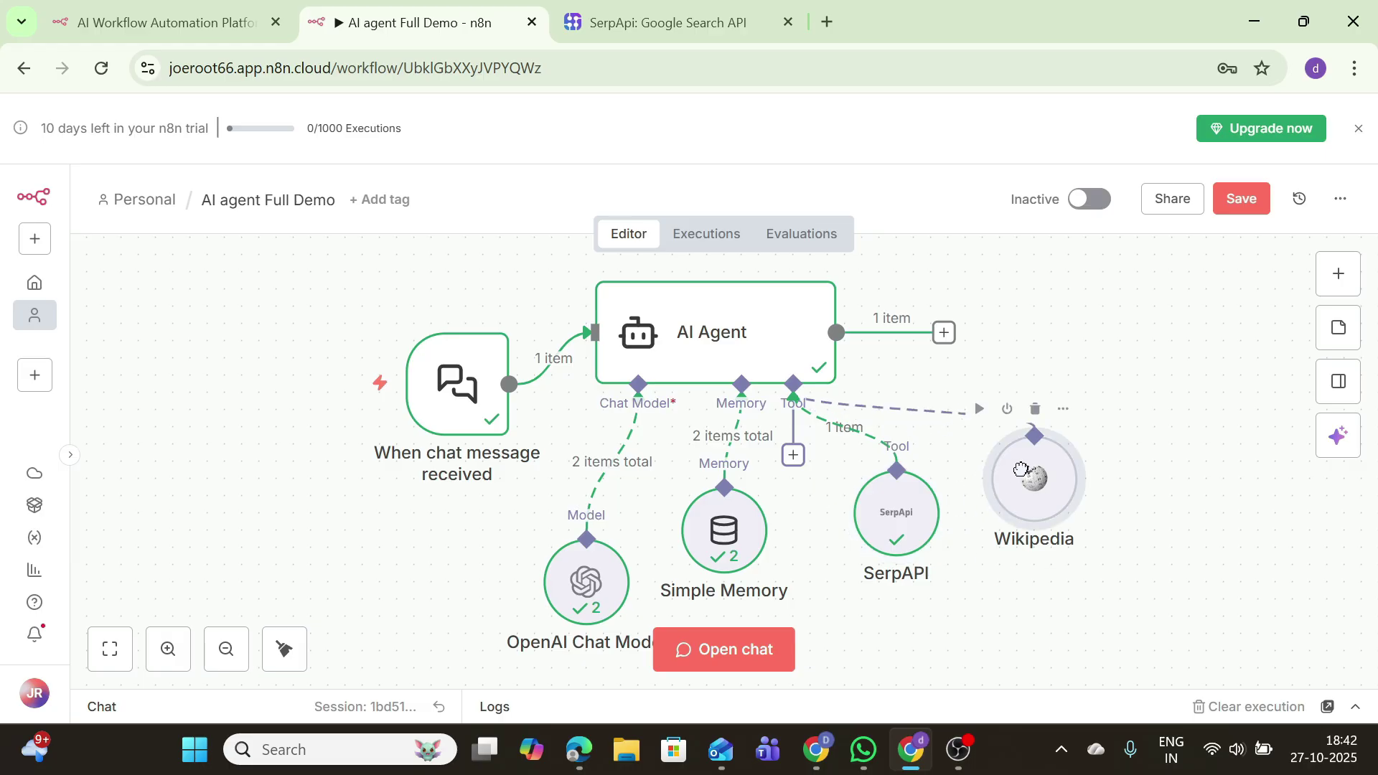
click(793, 455)
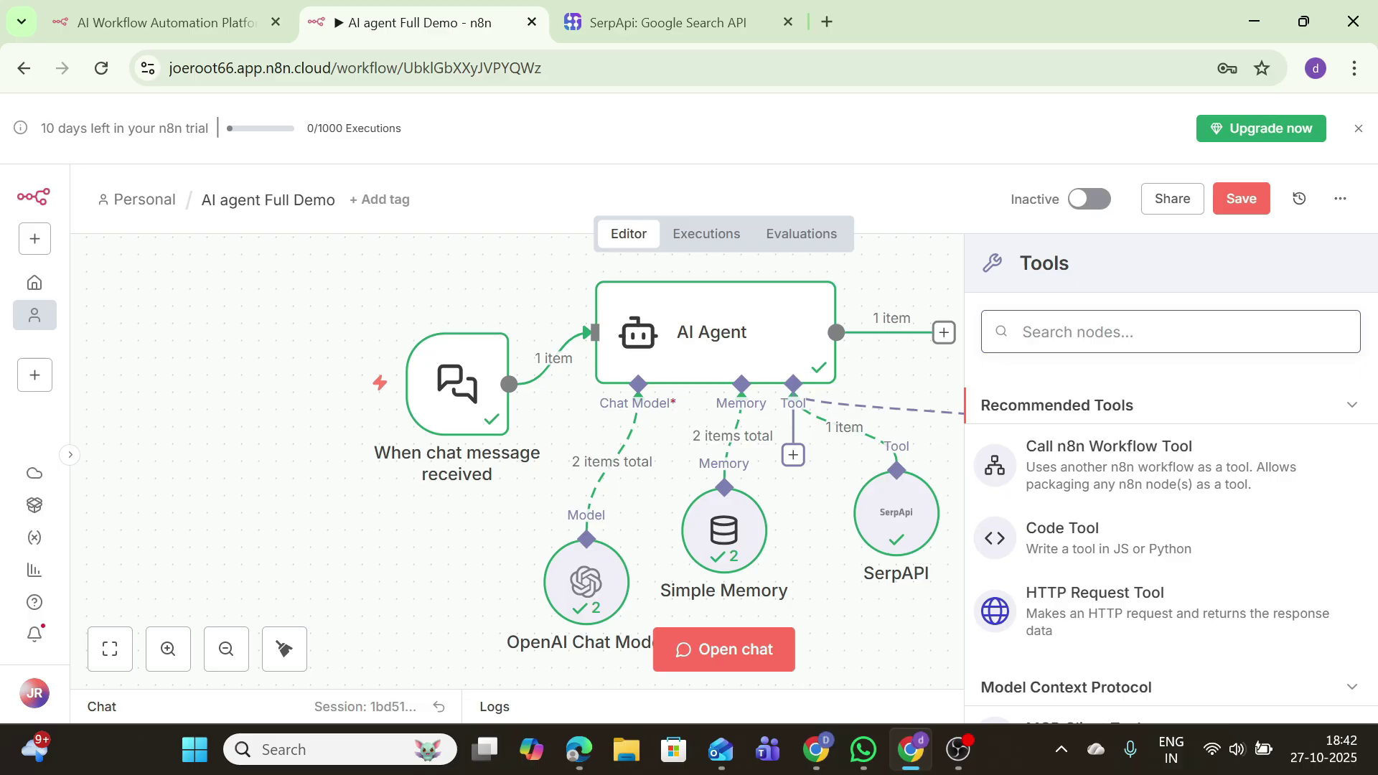
Step: Add the OpenWeatherMap Tool, start a new credential, and swap the SerpApi tab for a new one
text(weather)
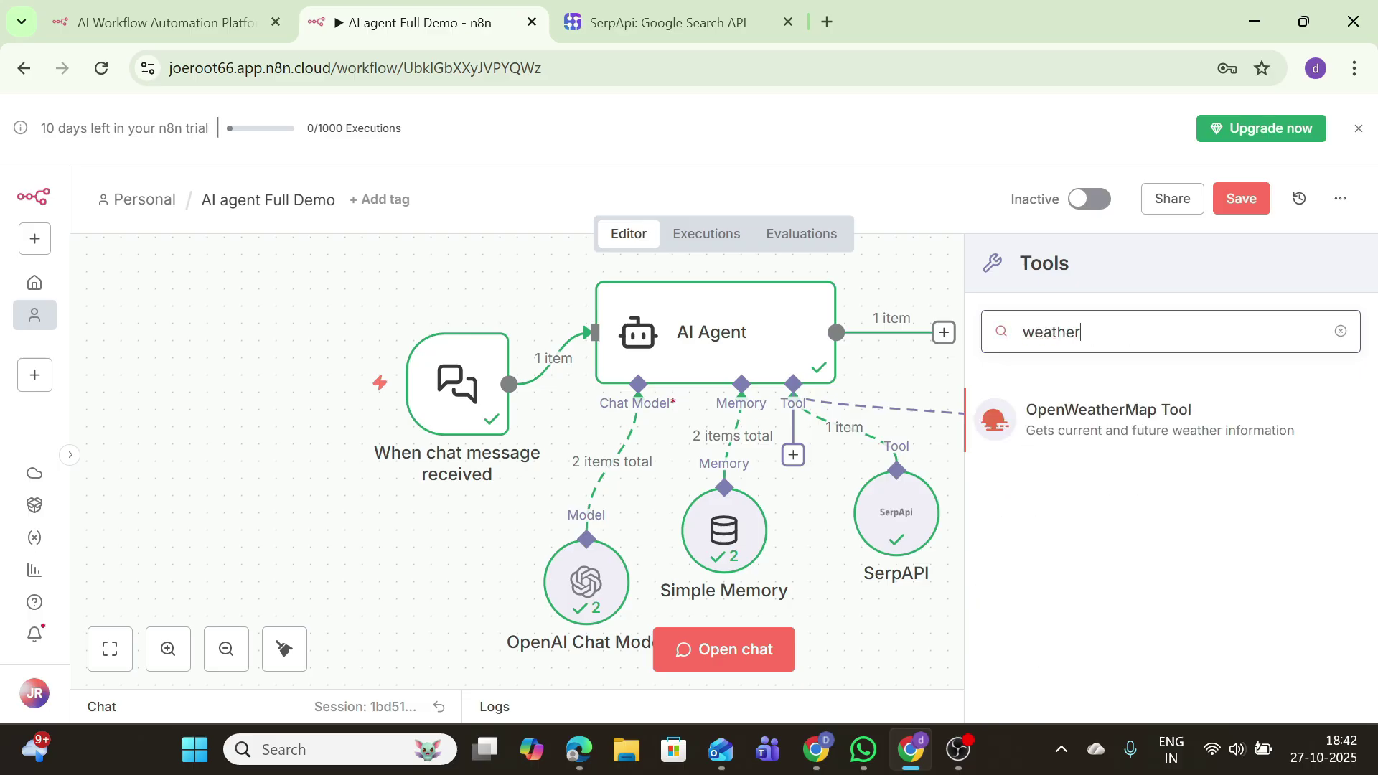
click(1097, 421)
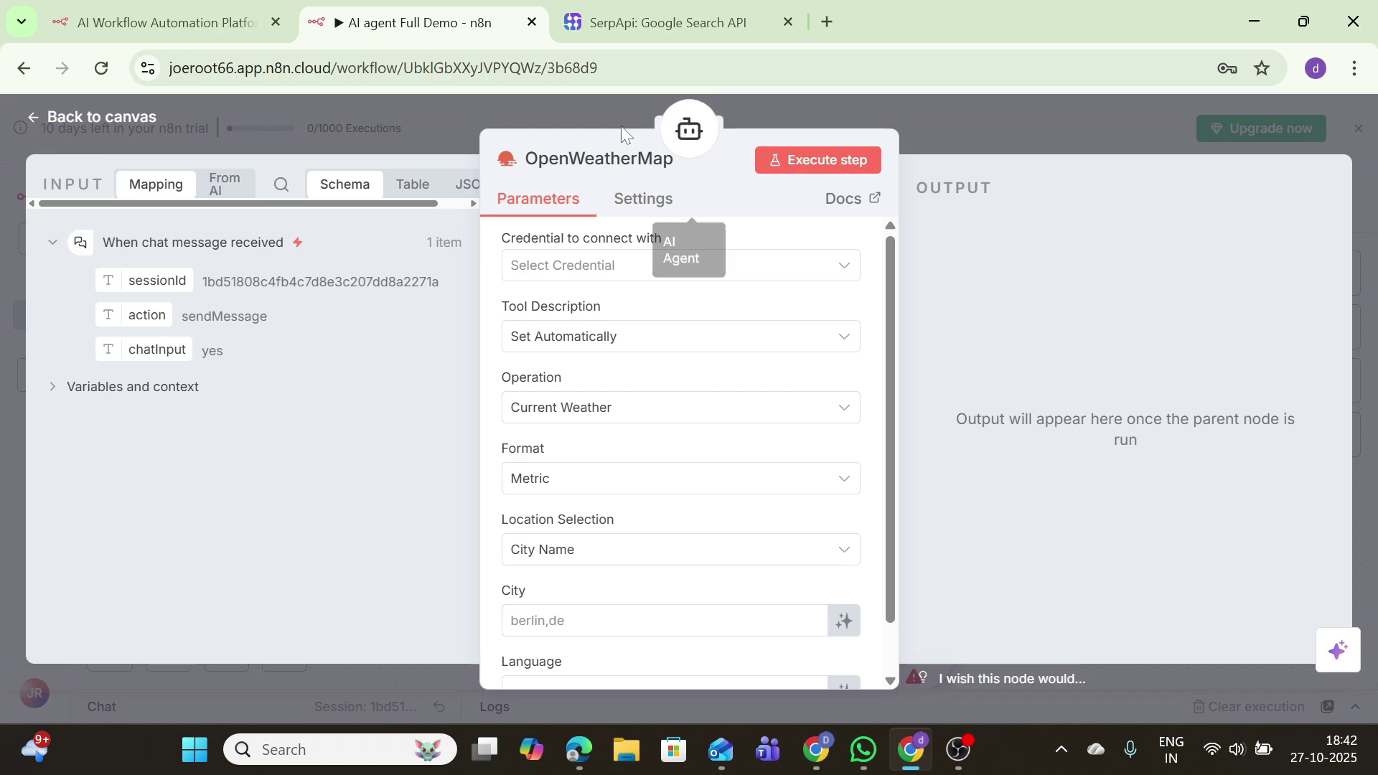
click(610, 272)
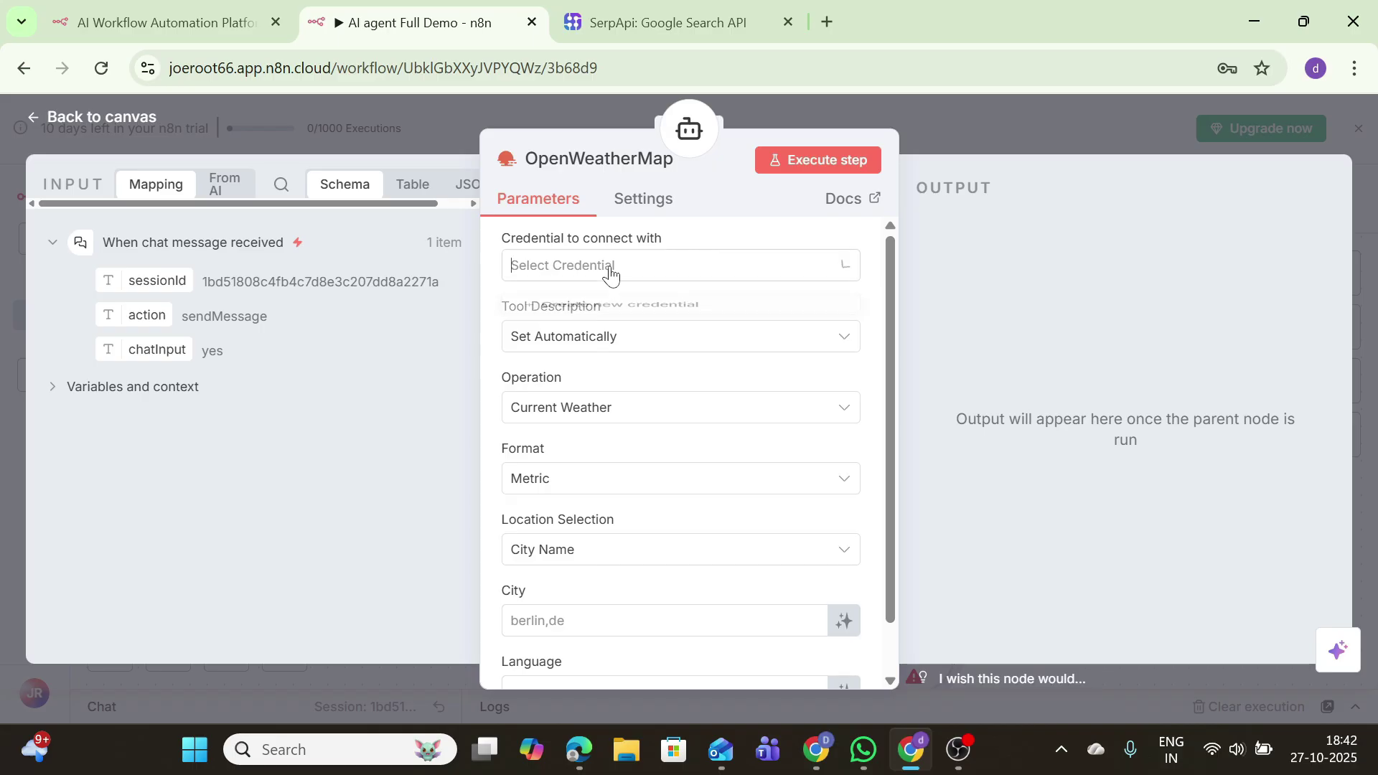
click(609, 317)
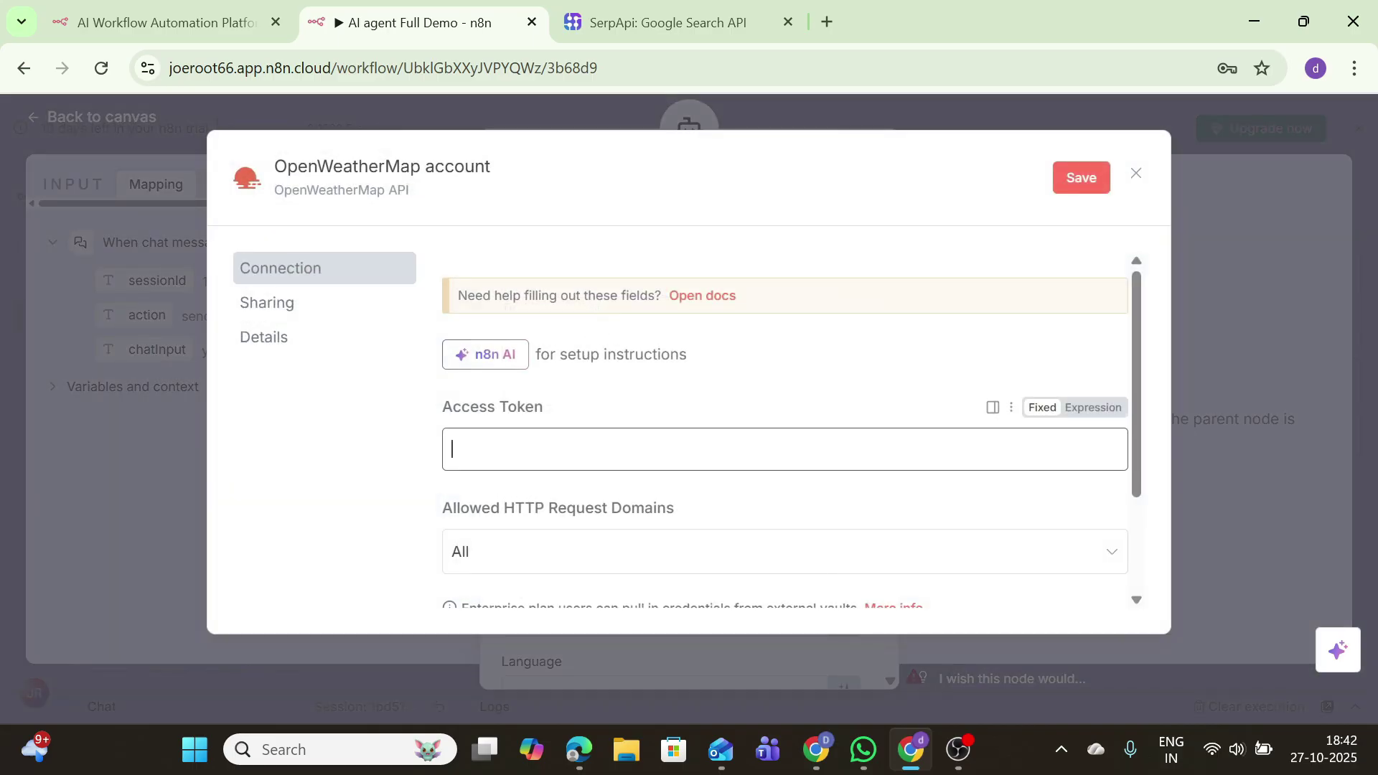
click(788, 23)
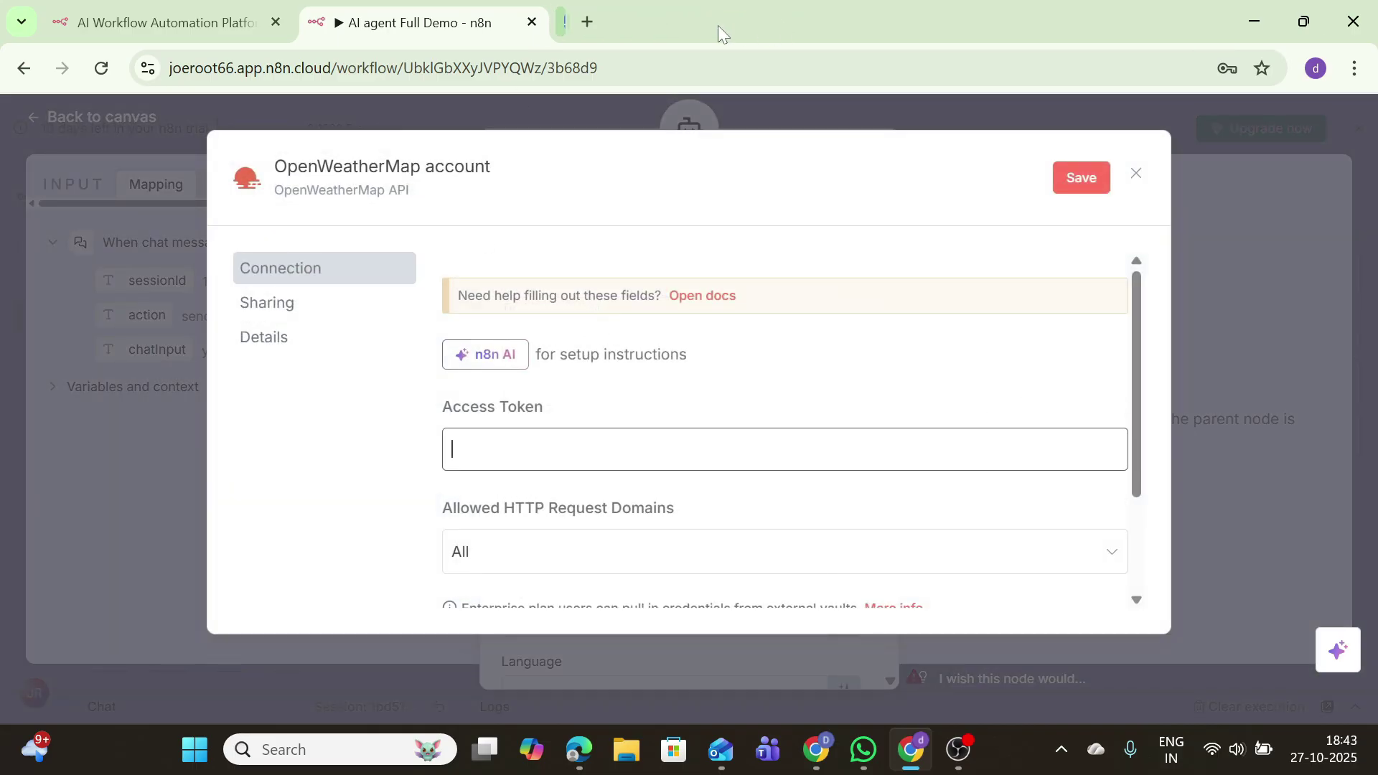
key(ctrl+t)
Step: Google 'openweathermap' and open the OpenWeather website from the results
click(560, 402)
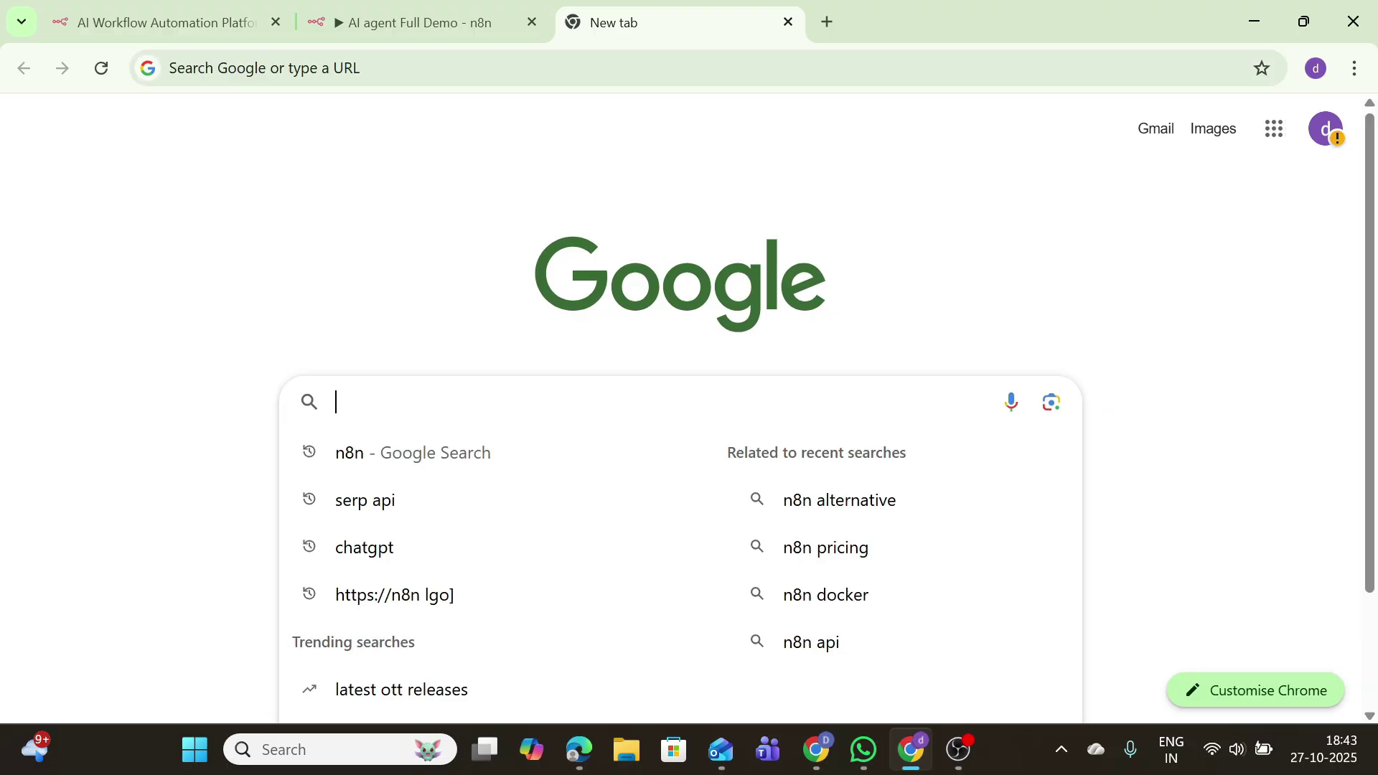
text(openwea)
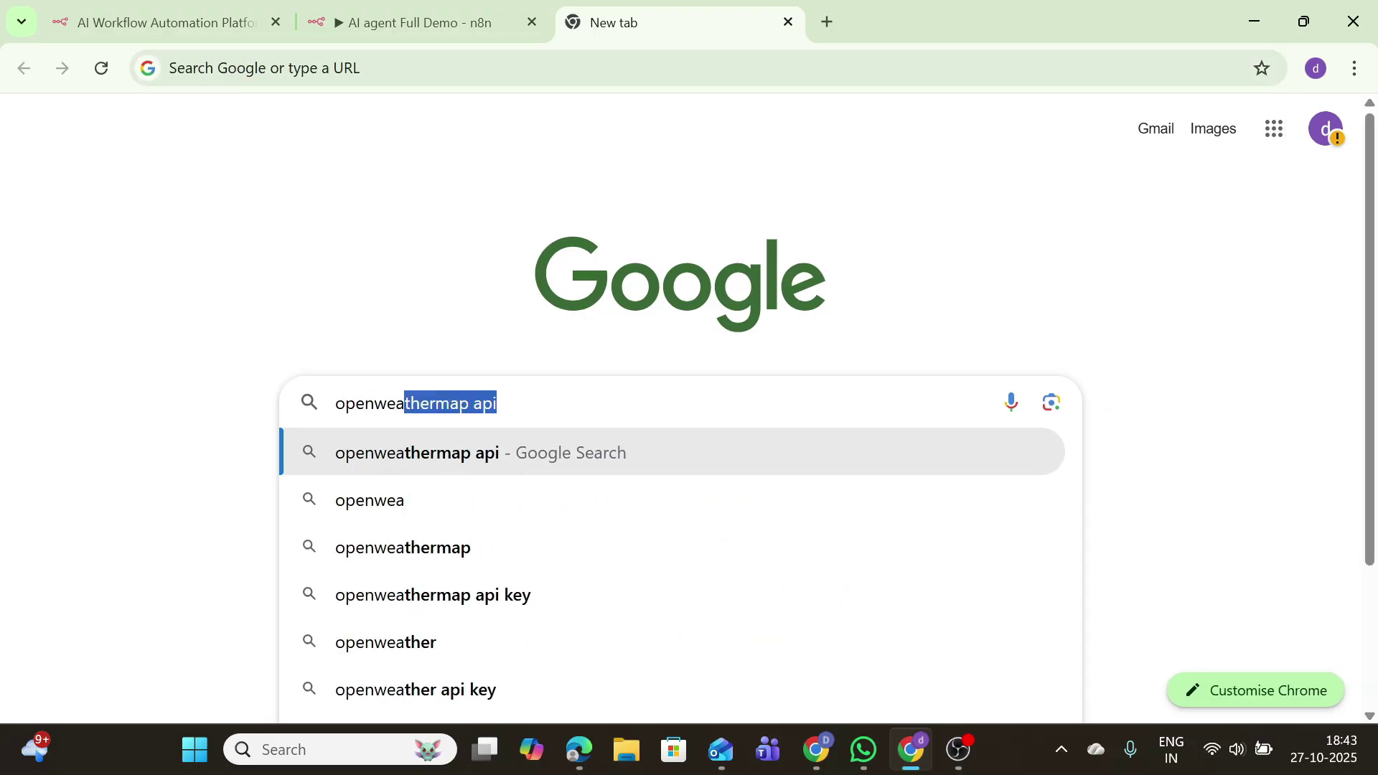
text(t)
key(Return)
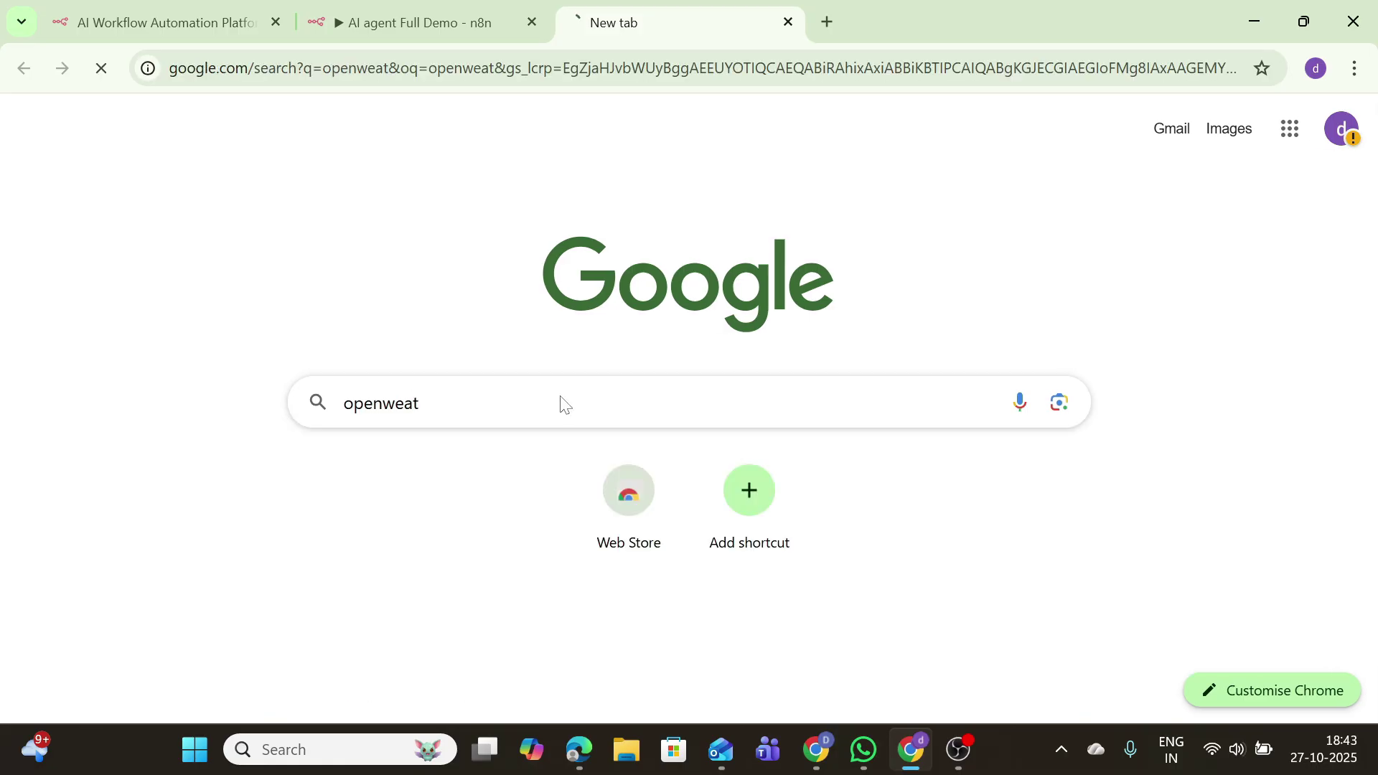
click(167, 424)
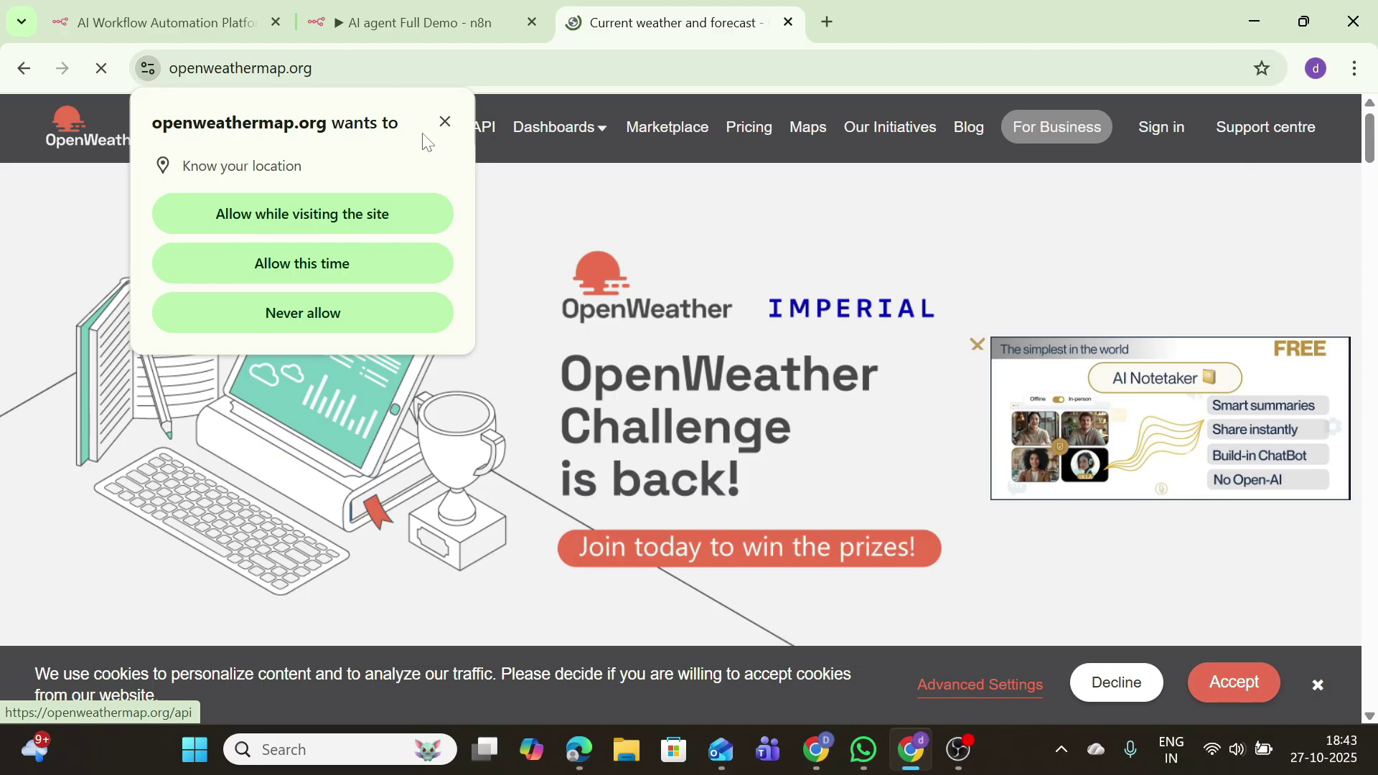
Step: Allow location, reach OpenWeather's Create an Account form, tick reCAPTCHA, then fill the Access Token field
click(372, 210)
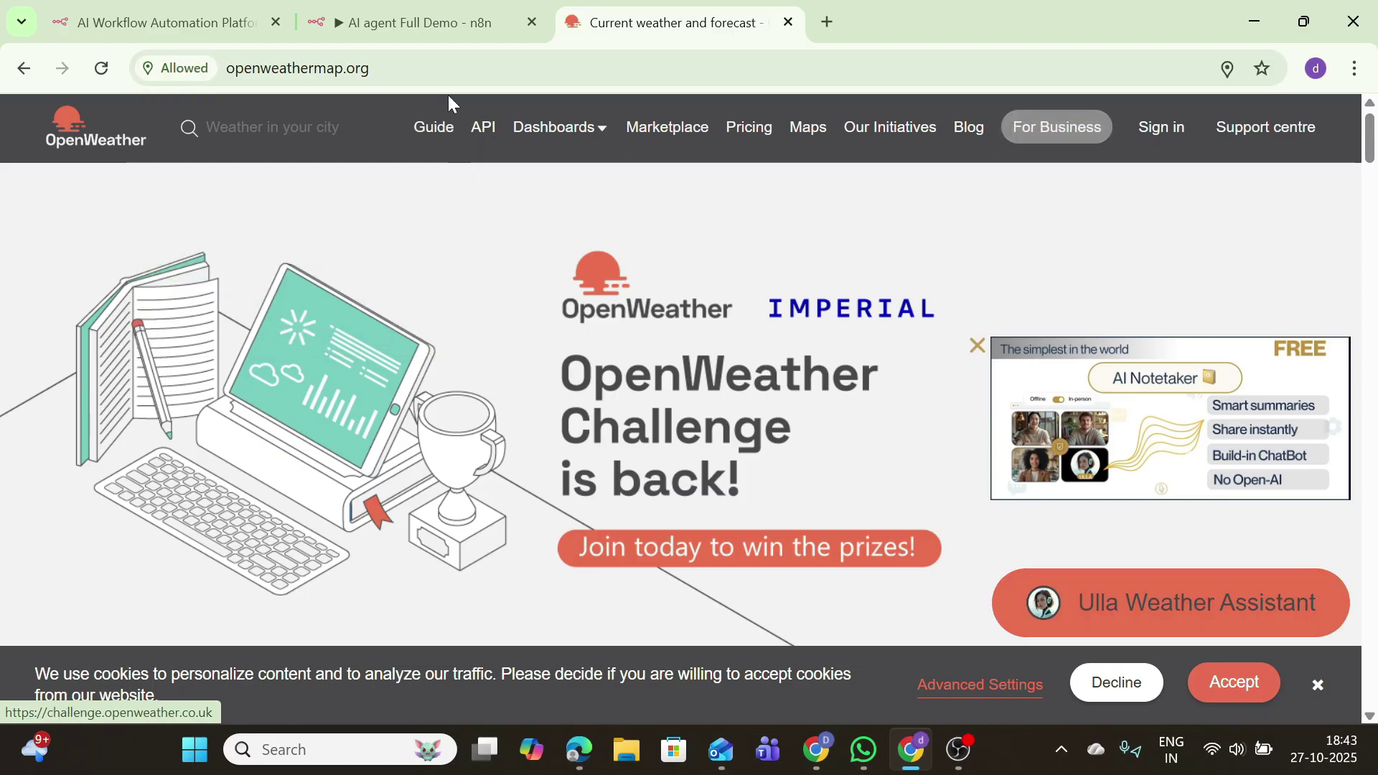
click(1143, 140)
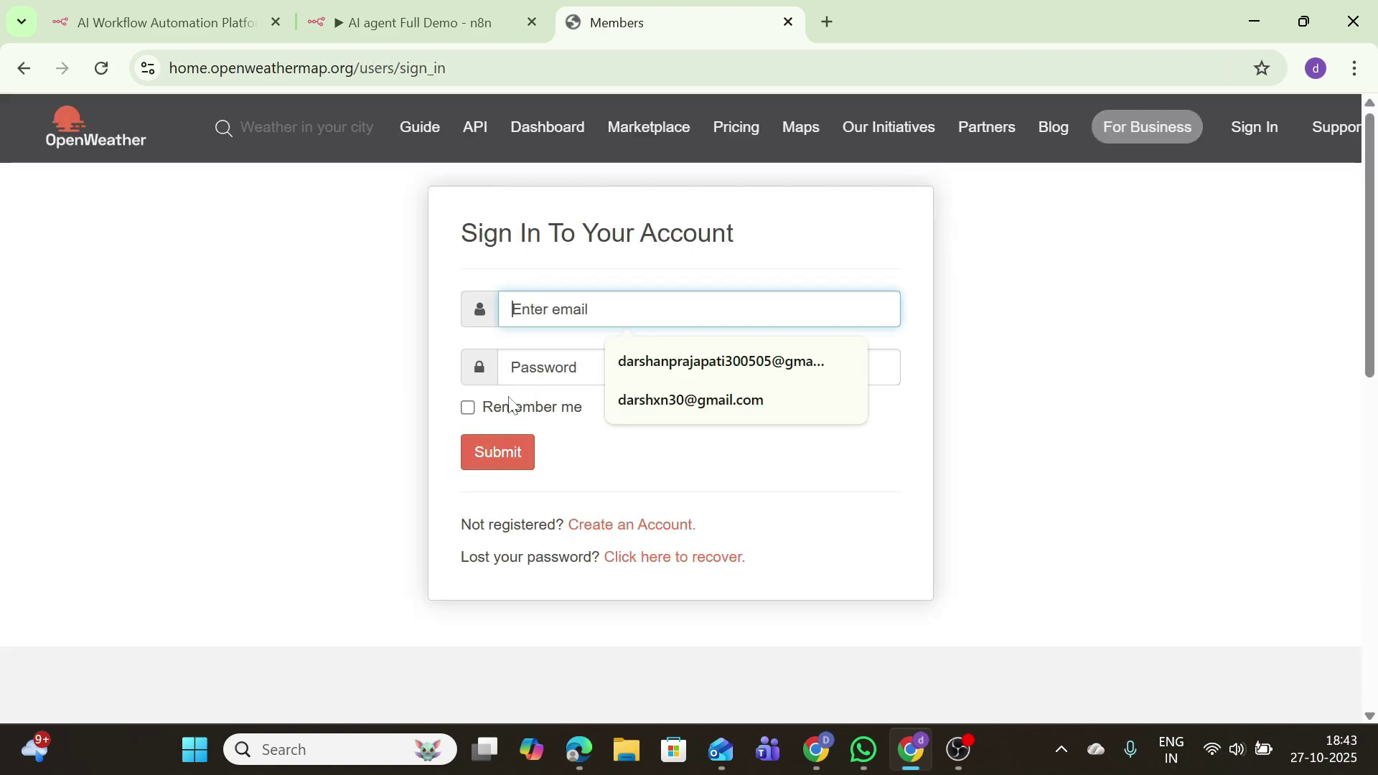
click(601, 527)
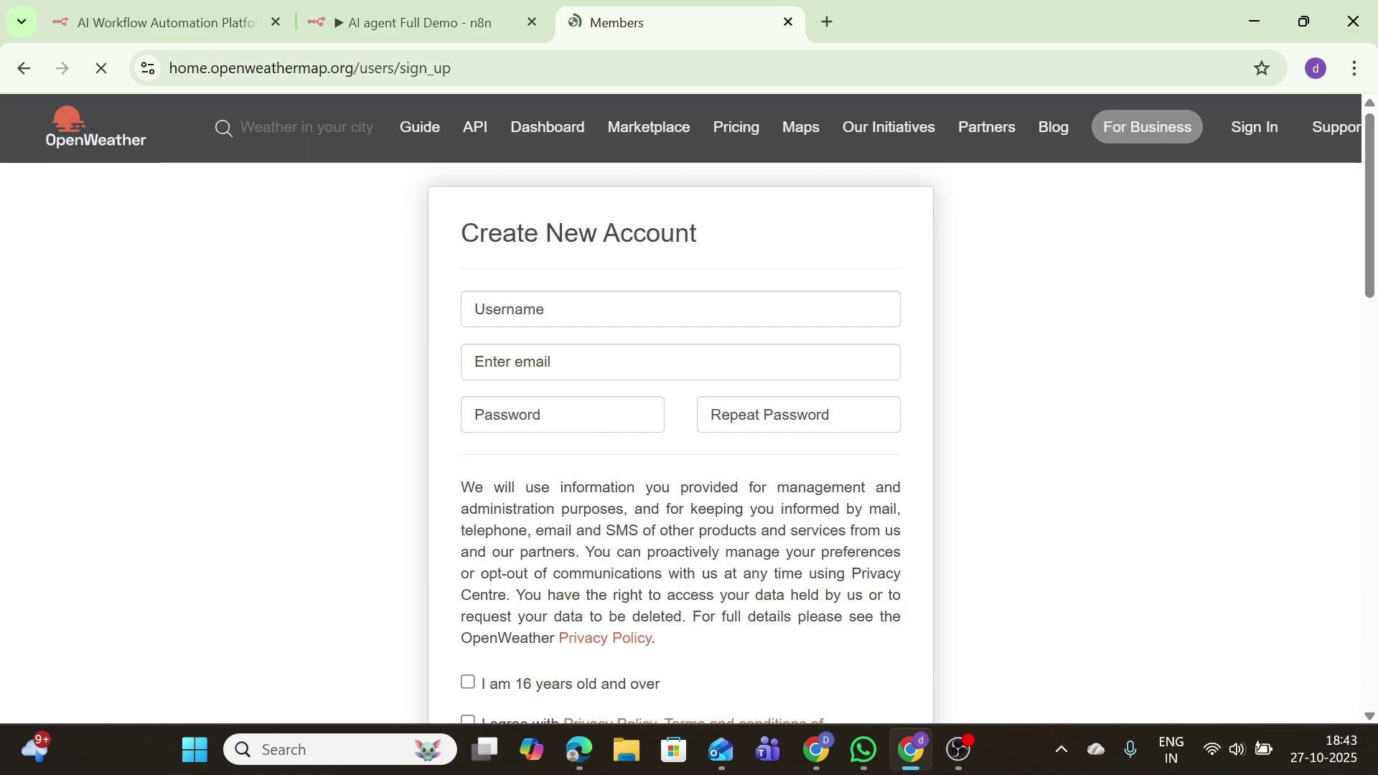
scroll(948, 474, down, 8)
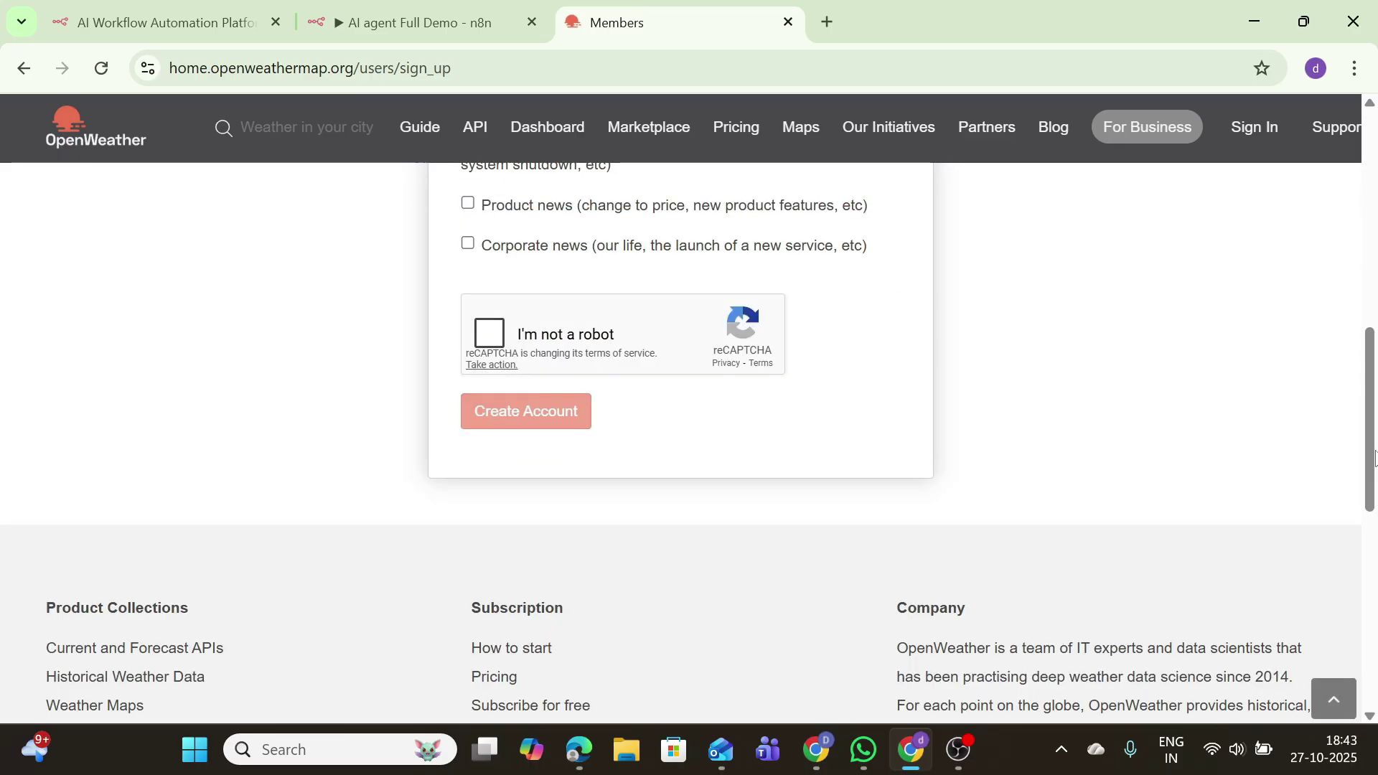
click(495, 343)
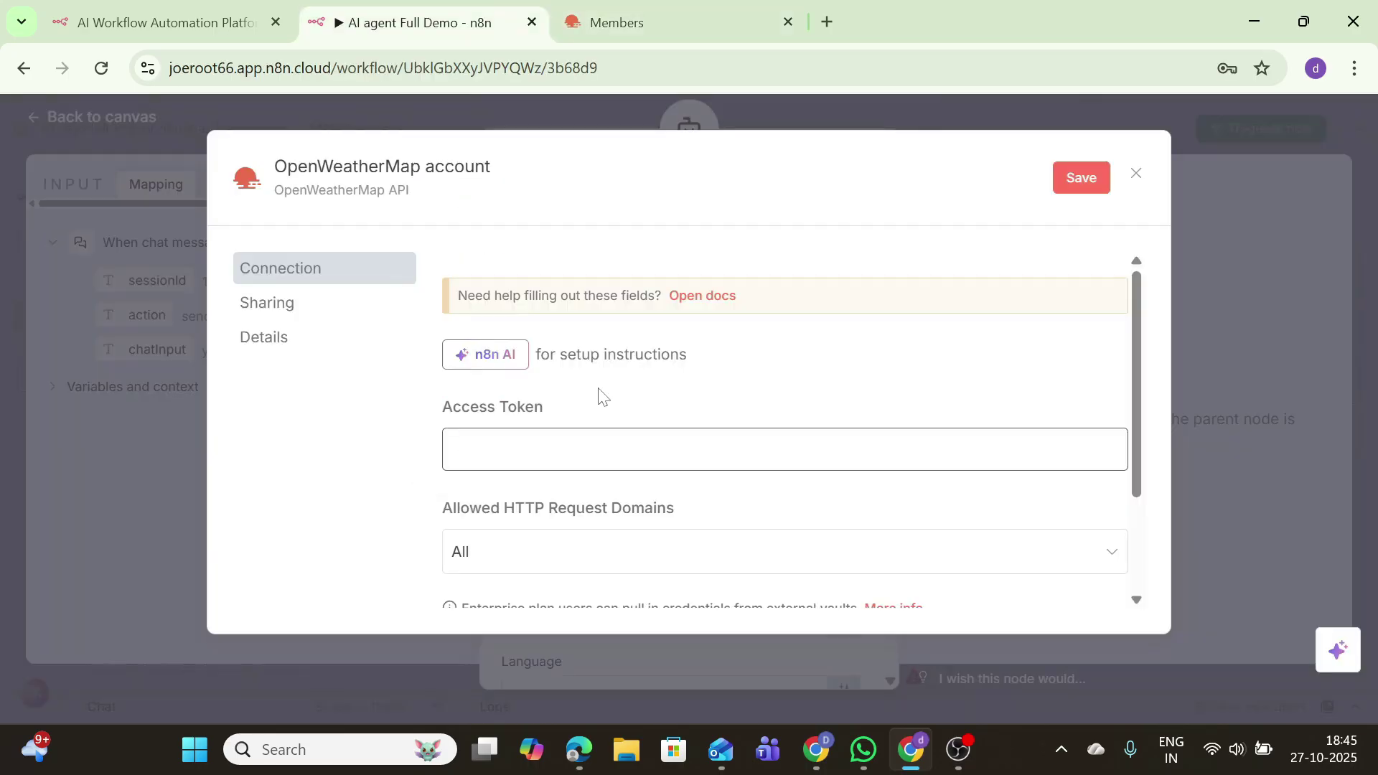
click(603, 449)
Step: Save the OpenWeatherMap credential, close its dialog, and switch to the OpenWeather account tab
click(1076, 178)
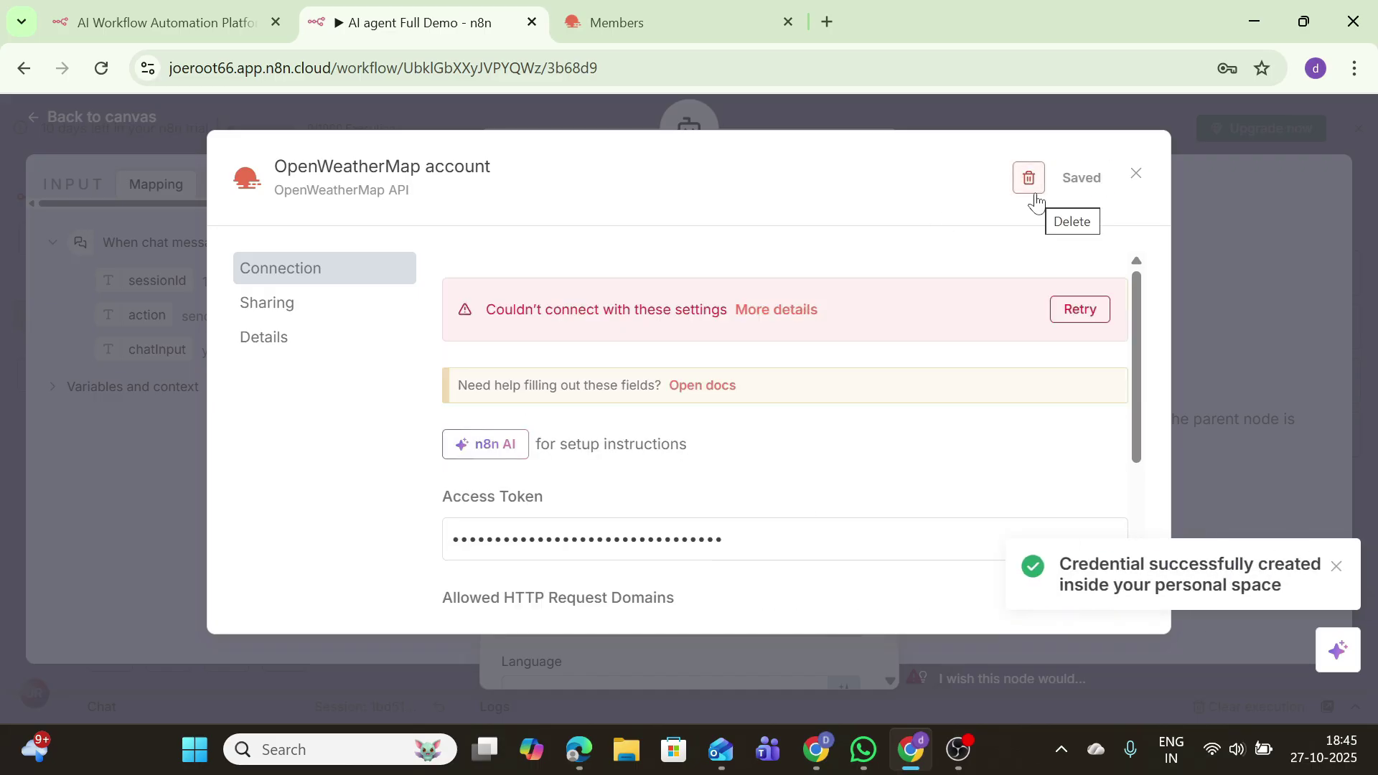
click(1135, 175)
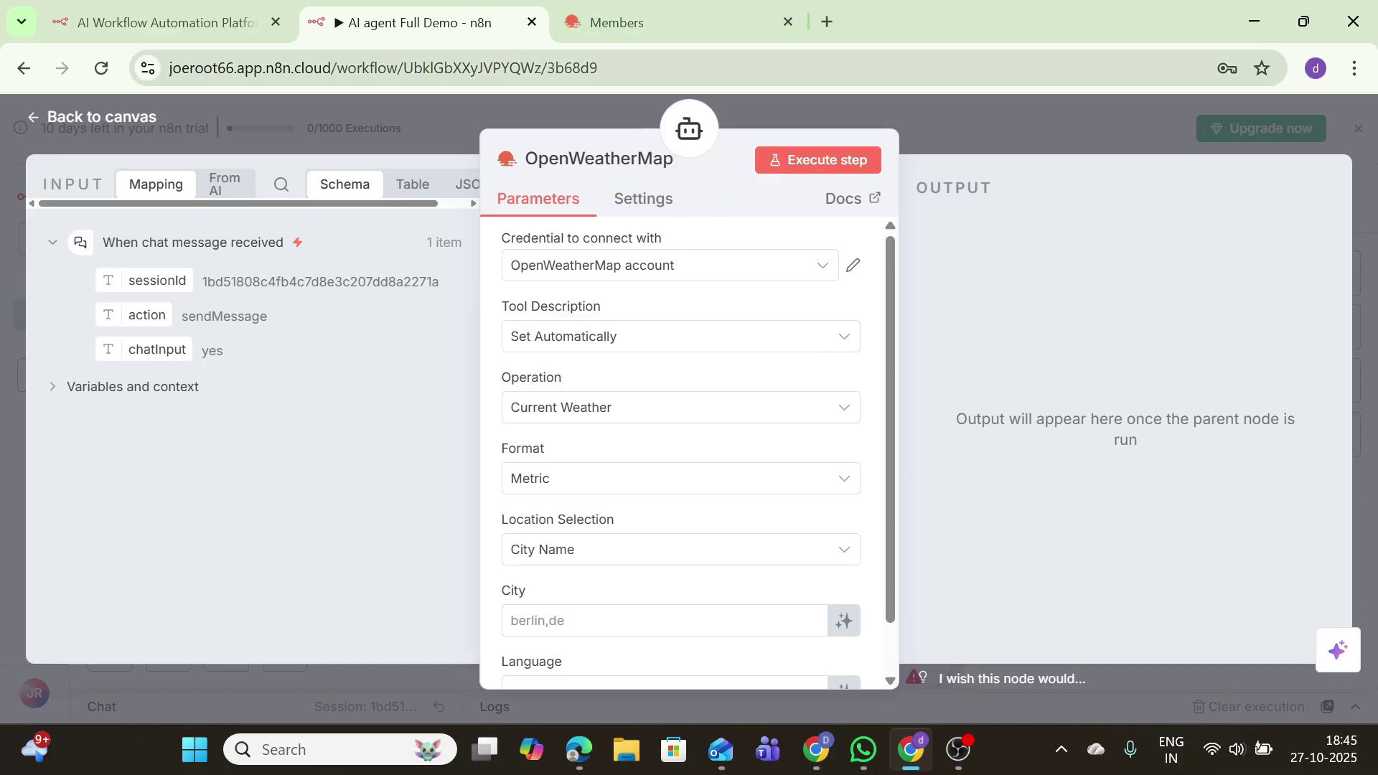
key(ctrl+Tab)
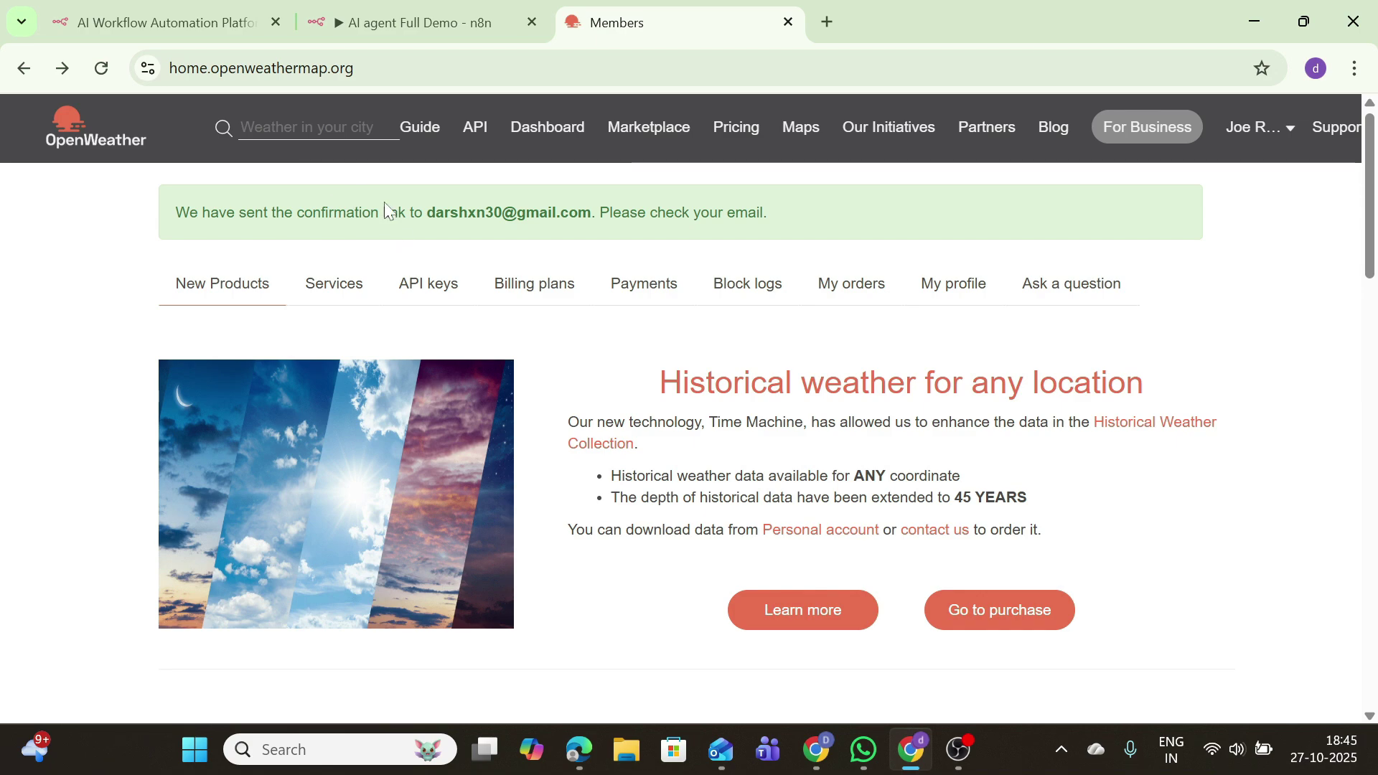
Step: Search OpenWeather for 'San Francisco', copy the 'San Francisco, US' result, and return to n8n
text(San Fr)
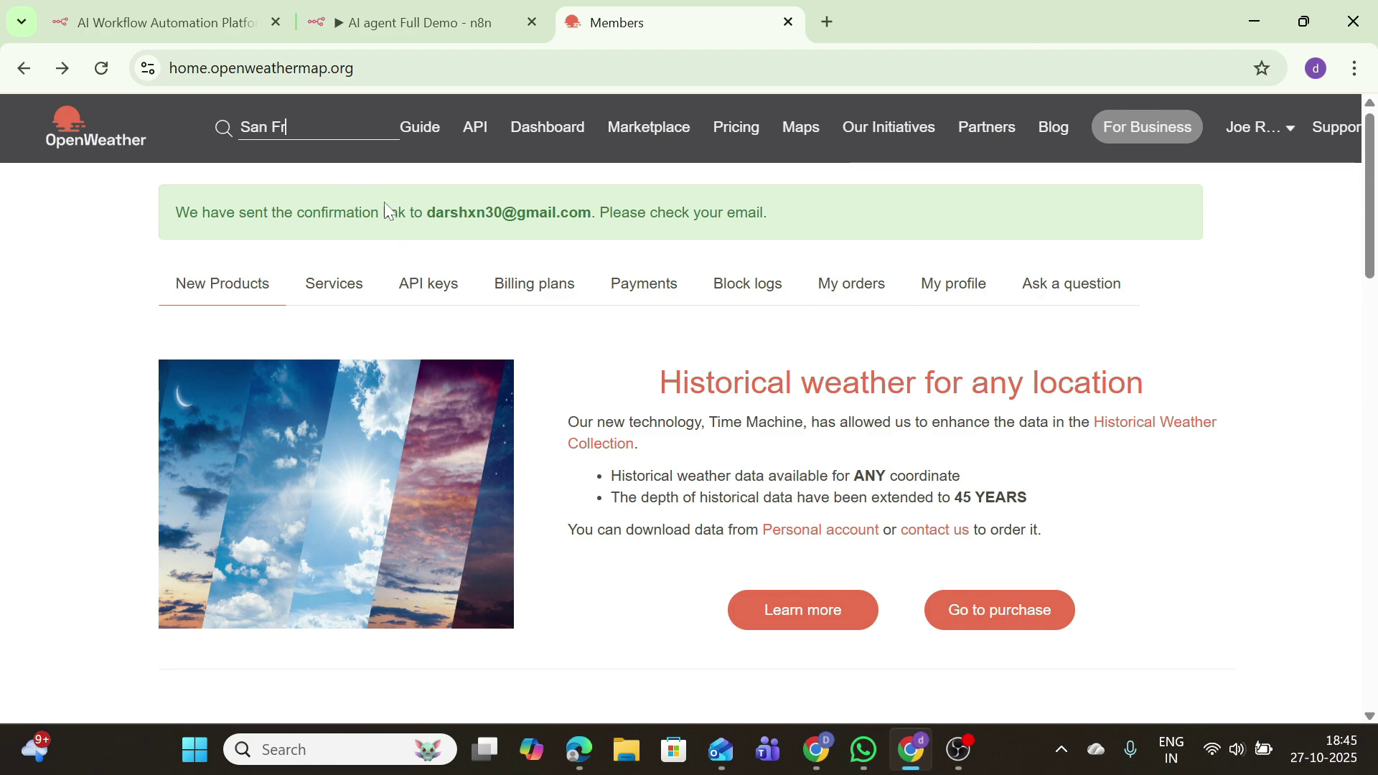
text(ancis)
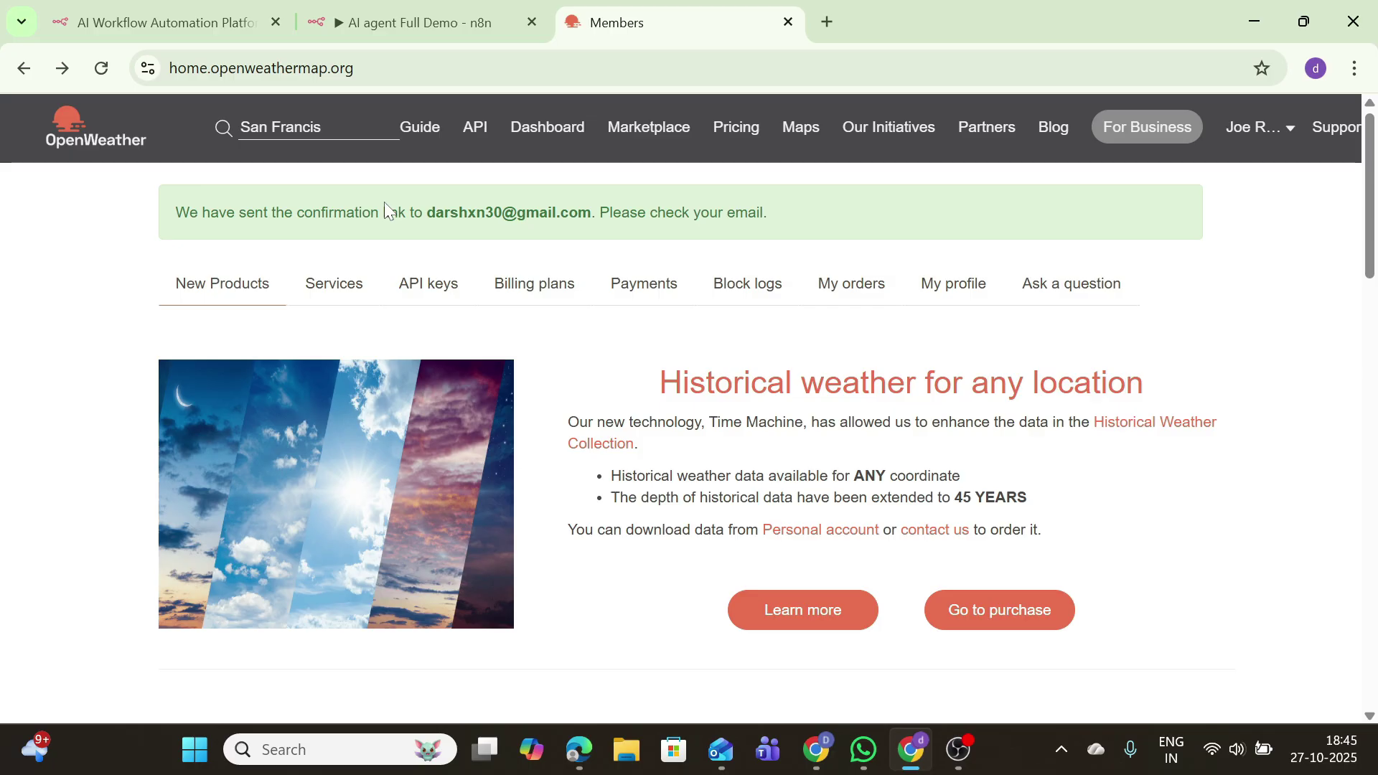
text(co)
key(Return)
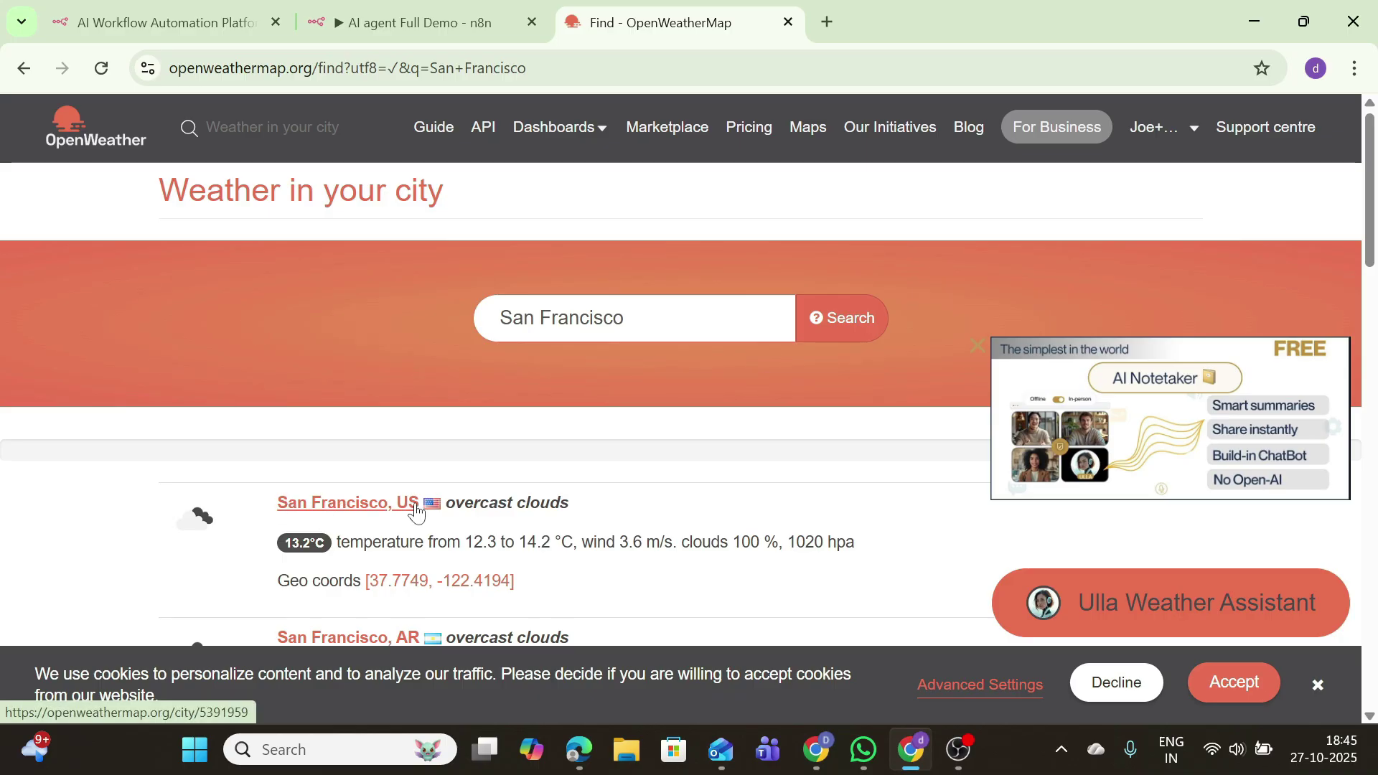
drag(415, 502, 280, 505)
key(ctrl+c)
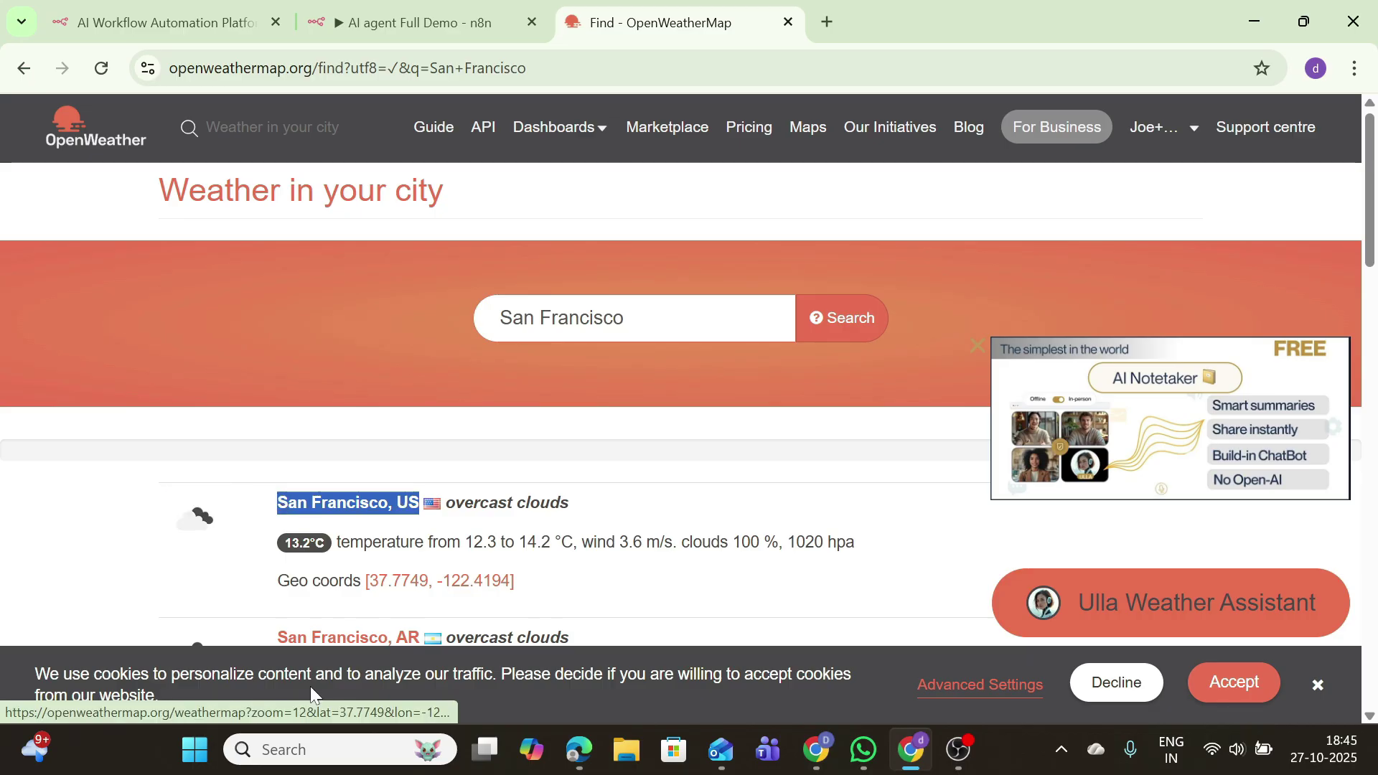
click(402, 21)
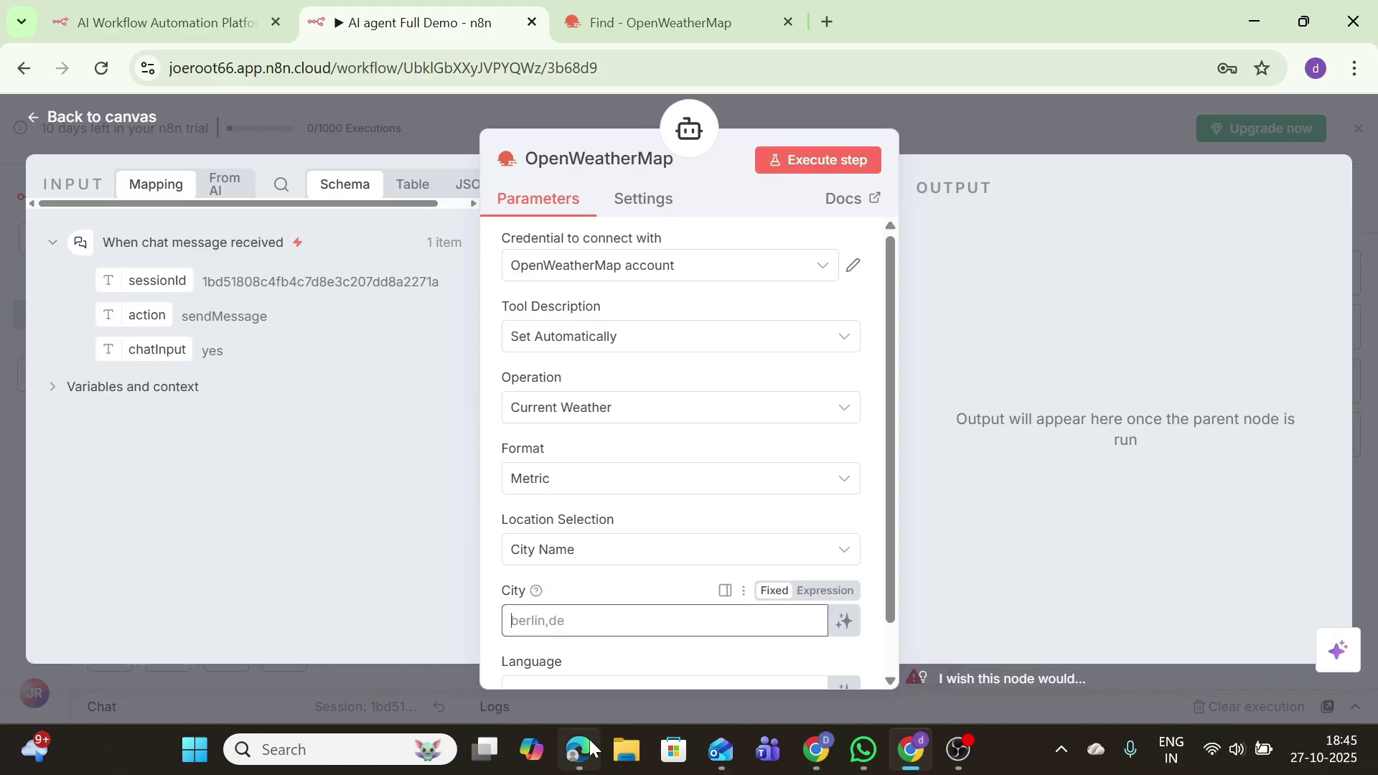
Step: Keep City Name as location type and set the City field to 'San Francisco, US'
mouse_move(583, 750)
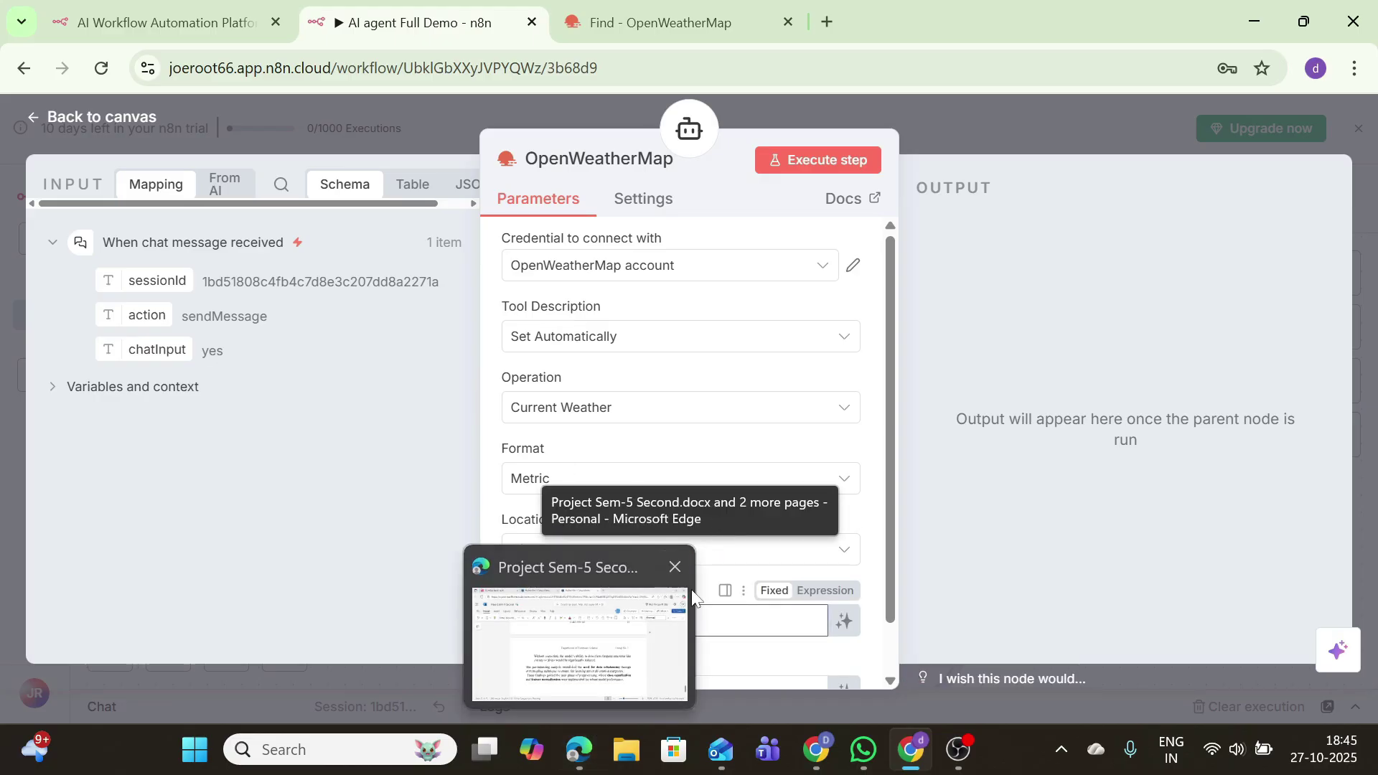
click(582, 554)
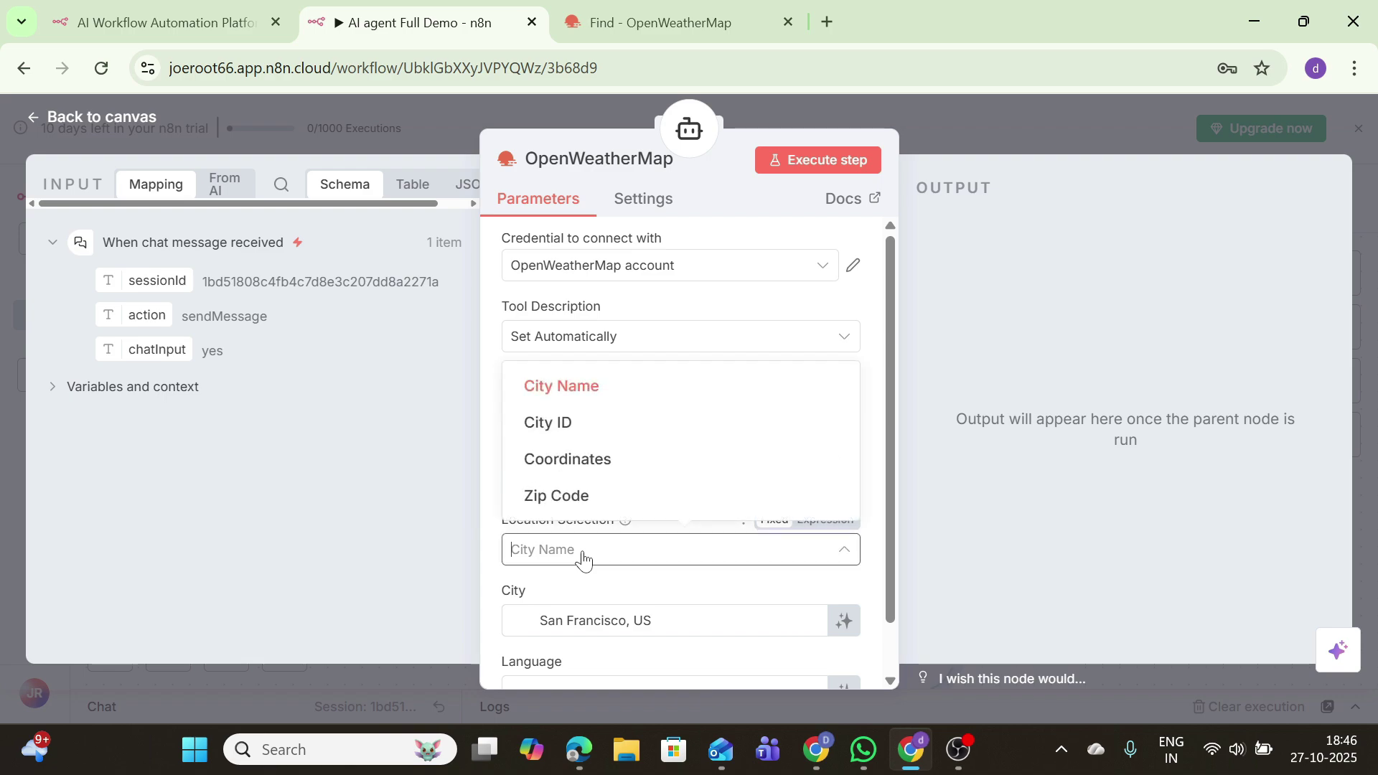
click(582, 560)
click(552, 620)
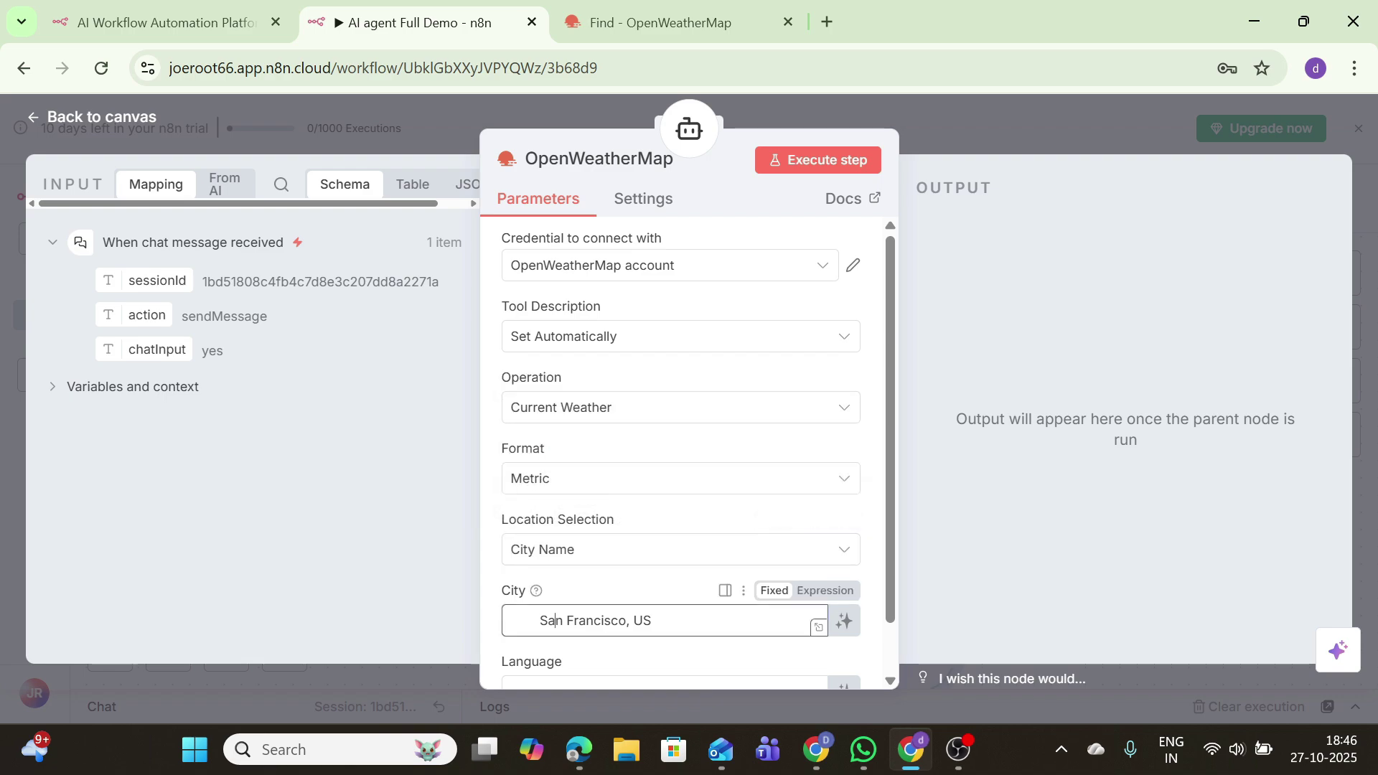
key(ctrl+v)
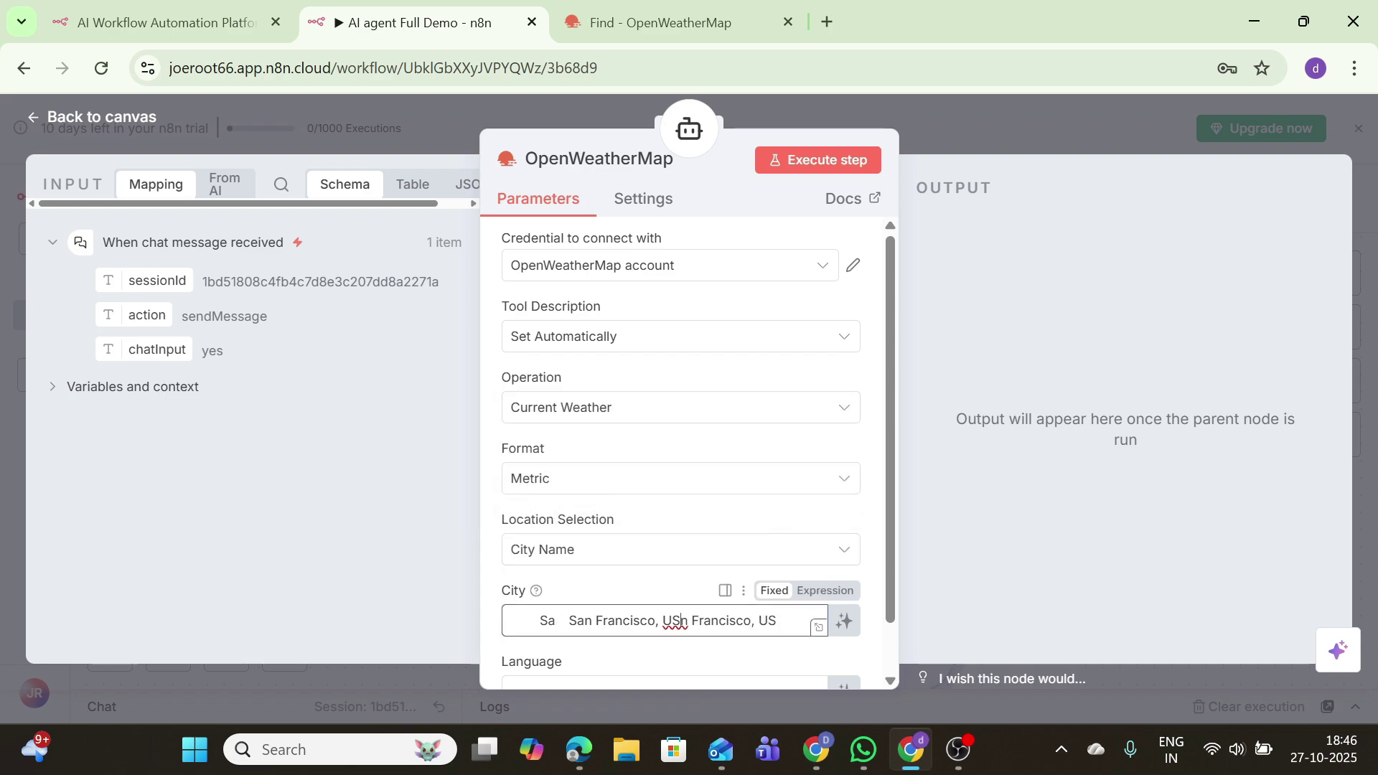
drag(692, 621, 555, 621)
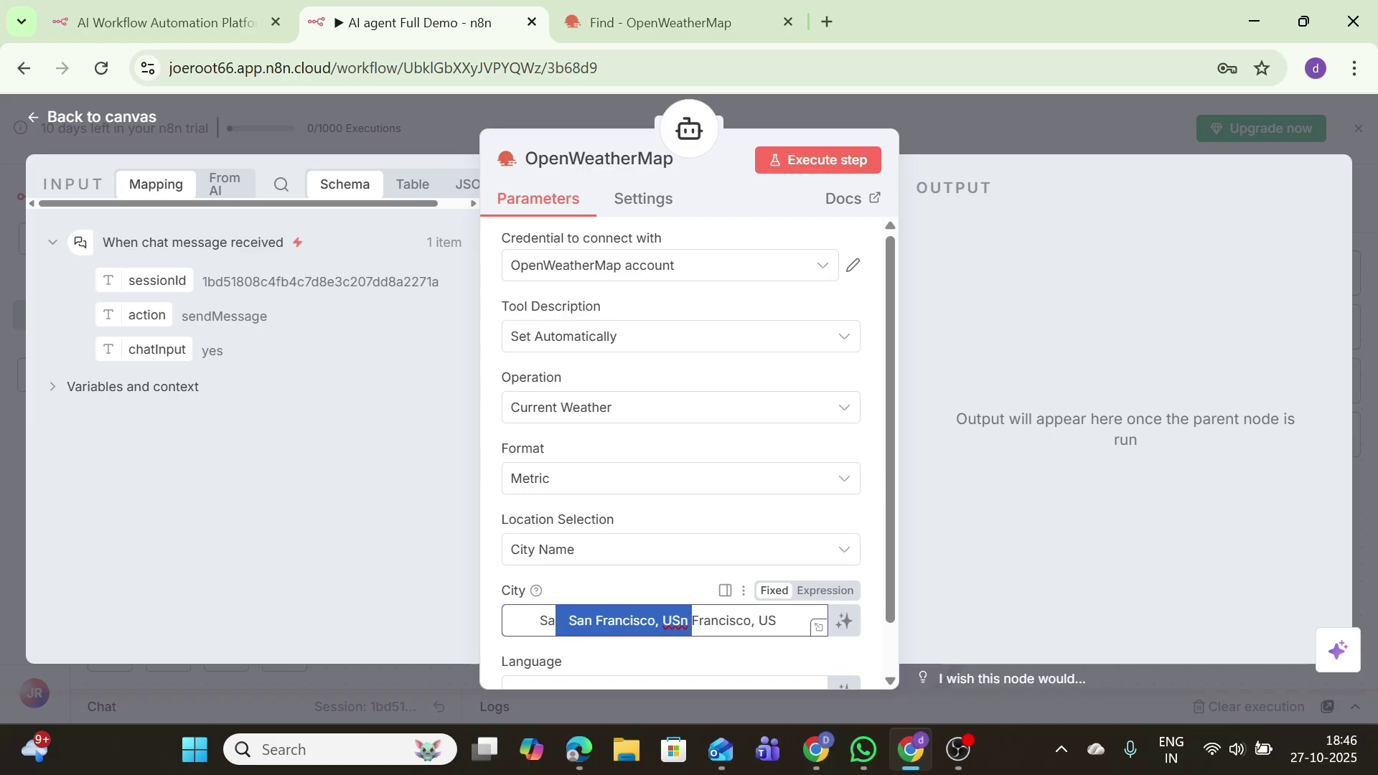
click(681, 621)
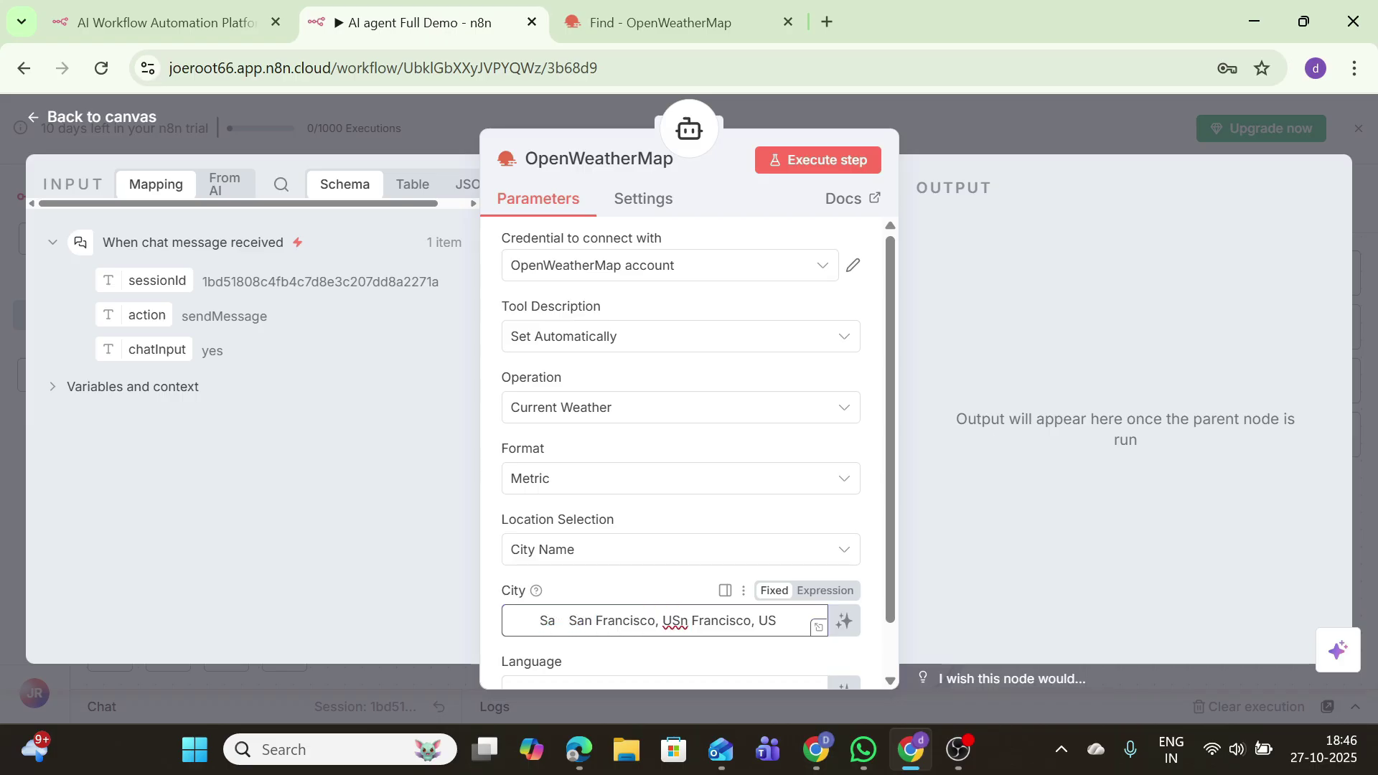
key(ctrl+z)
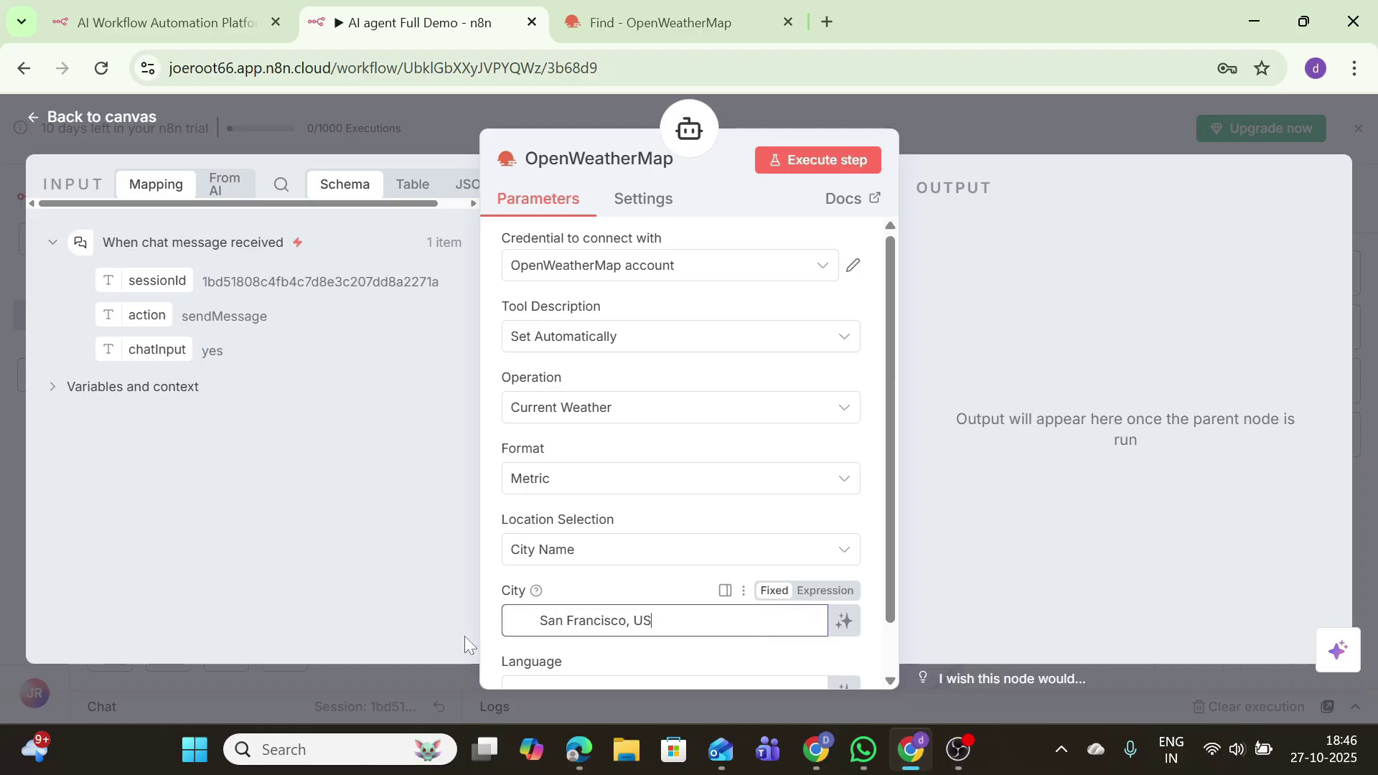
Step: Test the OpenWeatherMap node and start creating another OpenWeatherMap credential
click(803, 165)
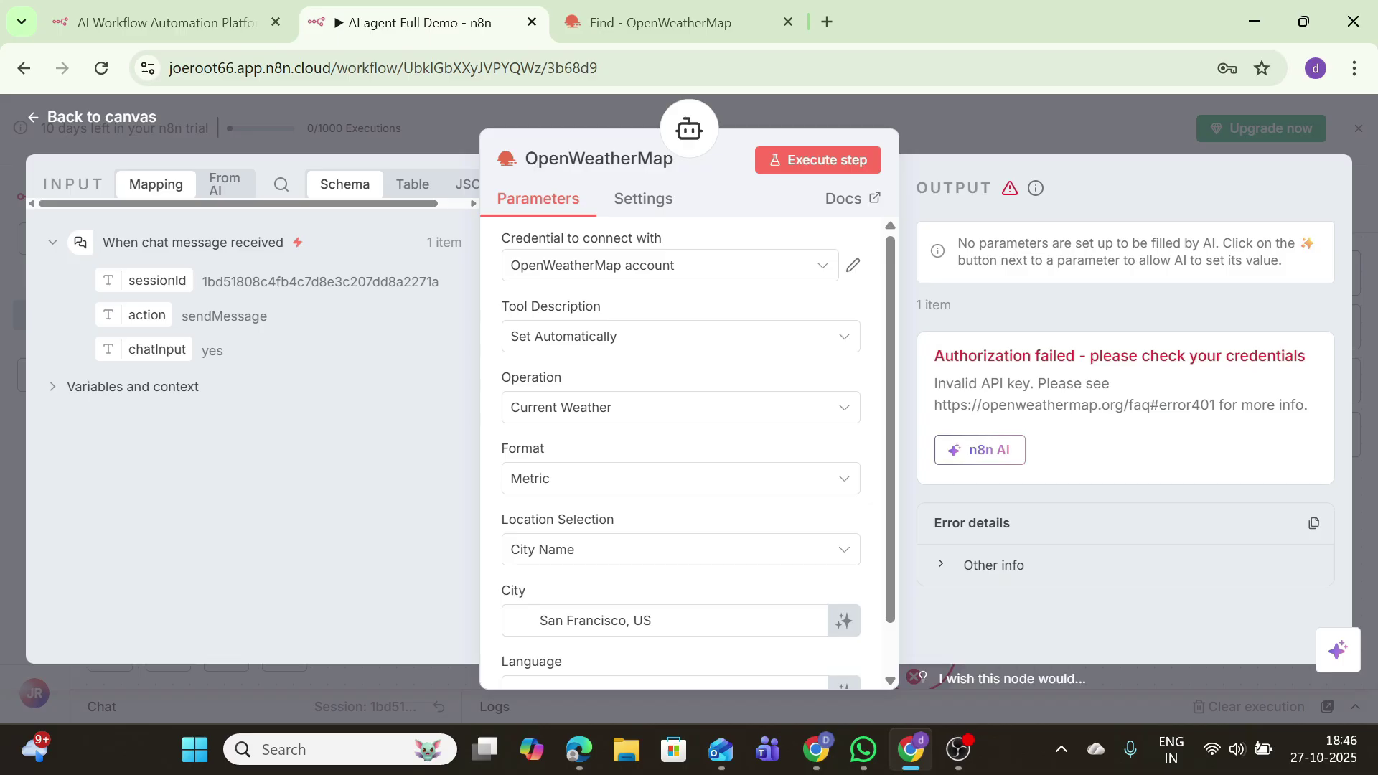
click(646, 269)
click(674, 376)
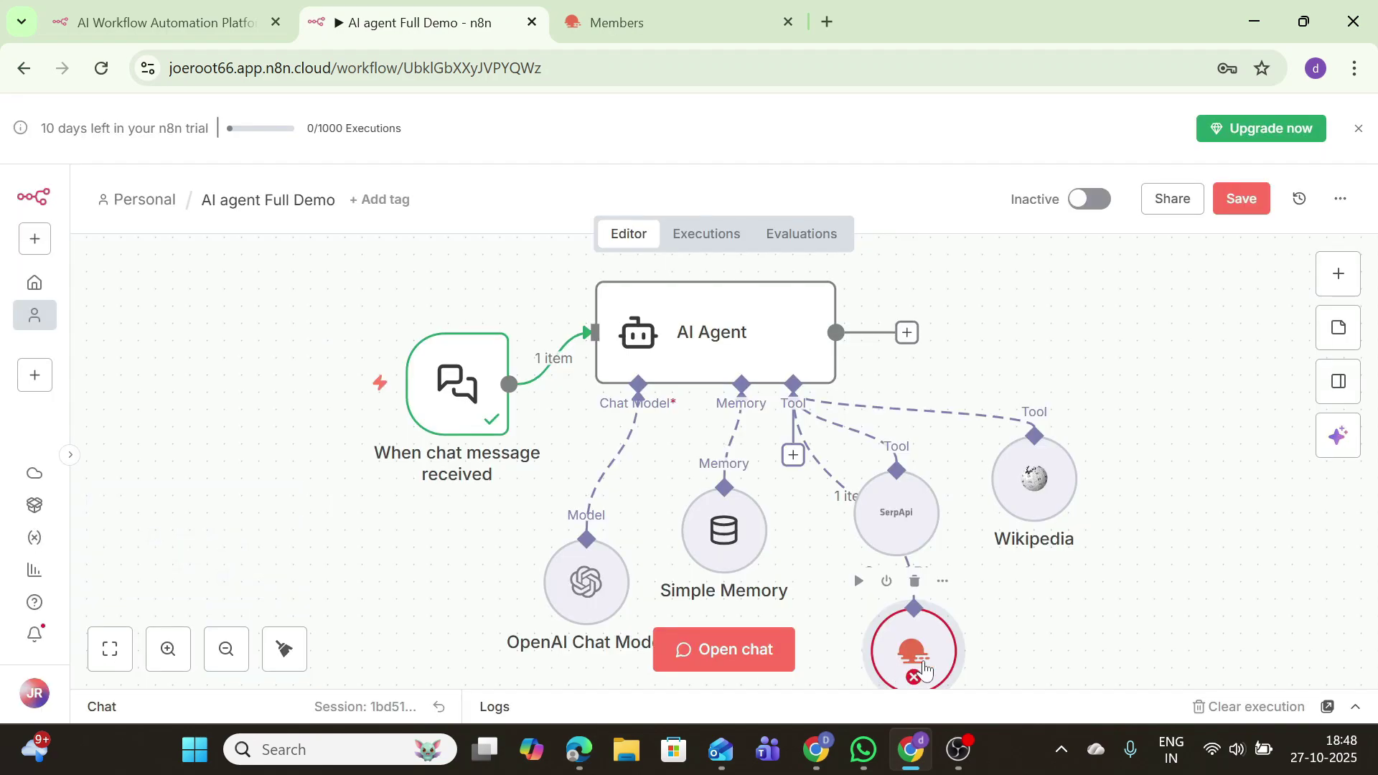
Step: Delete the chat message trigger and add an On a schedule trigger instead
mouse_move(448, 327)
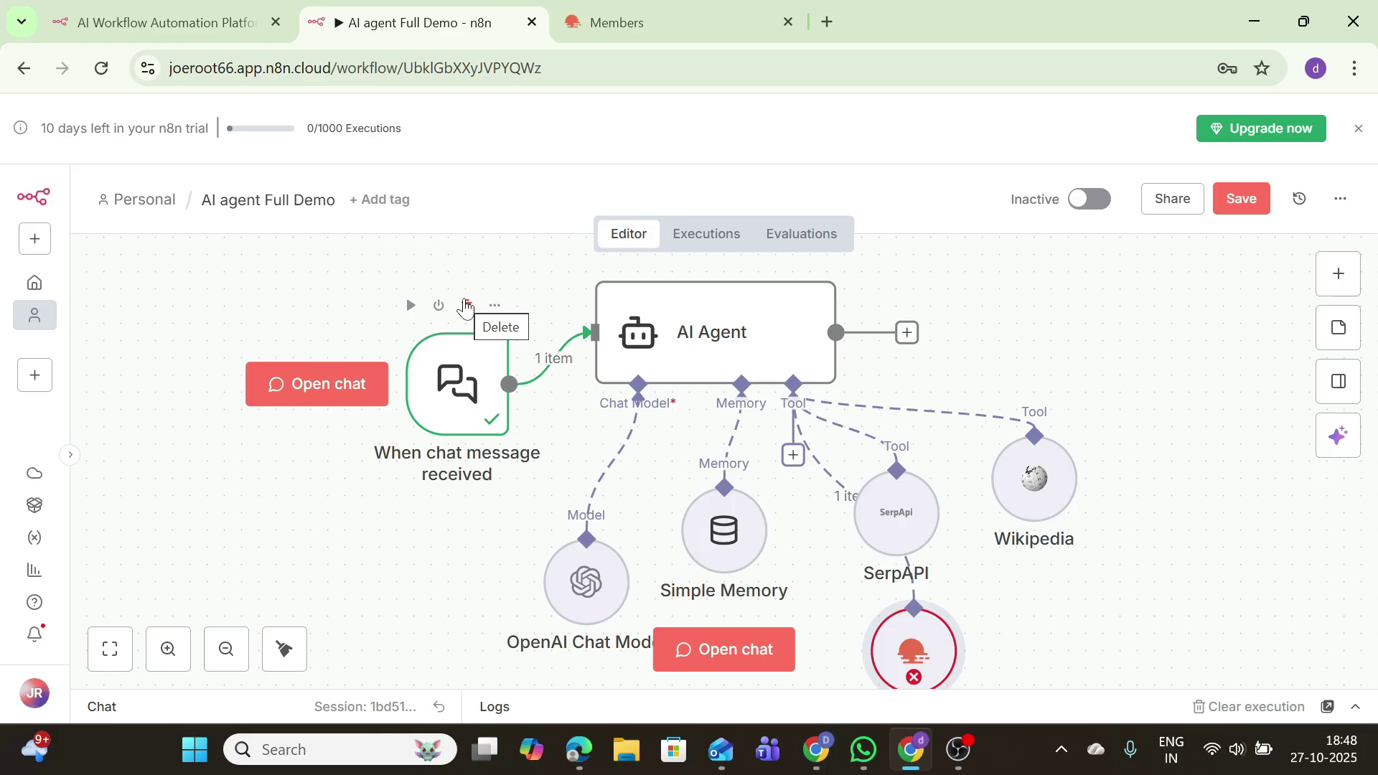
click(465, 307)
click(1338, 273)
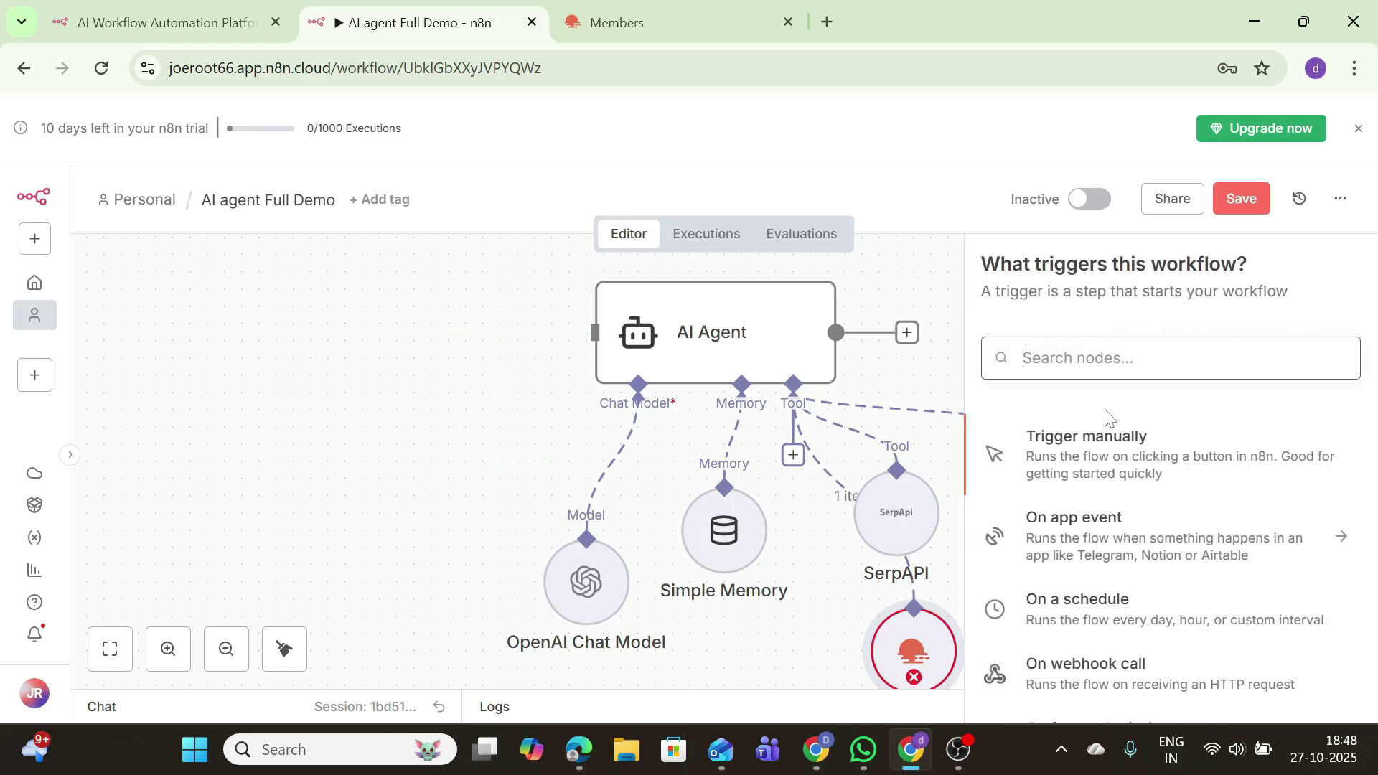
click(1124, 610)
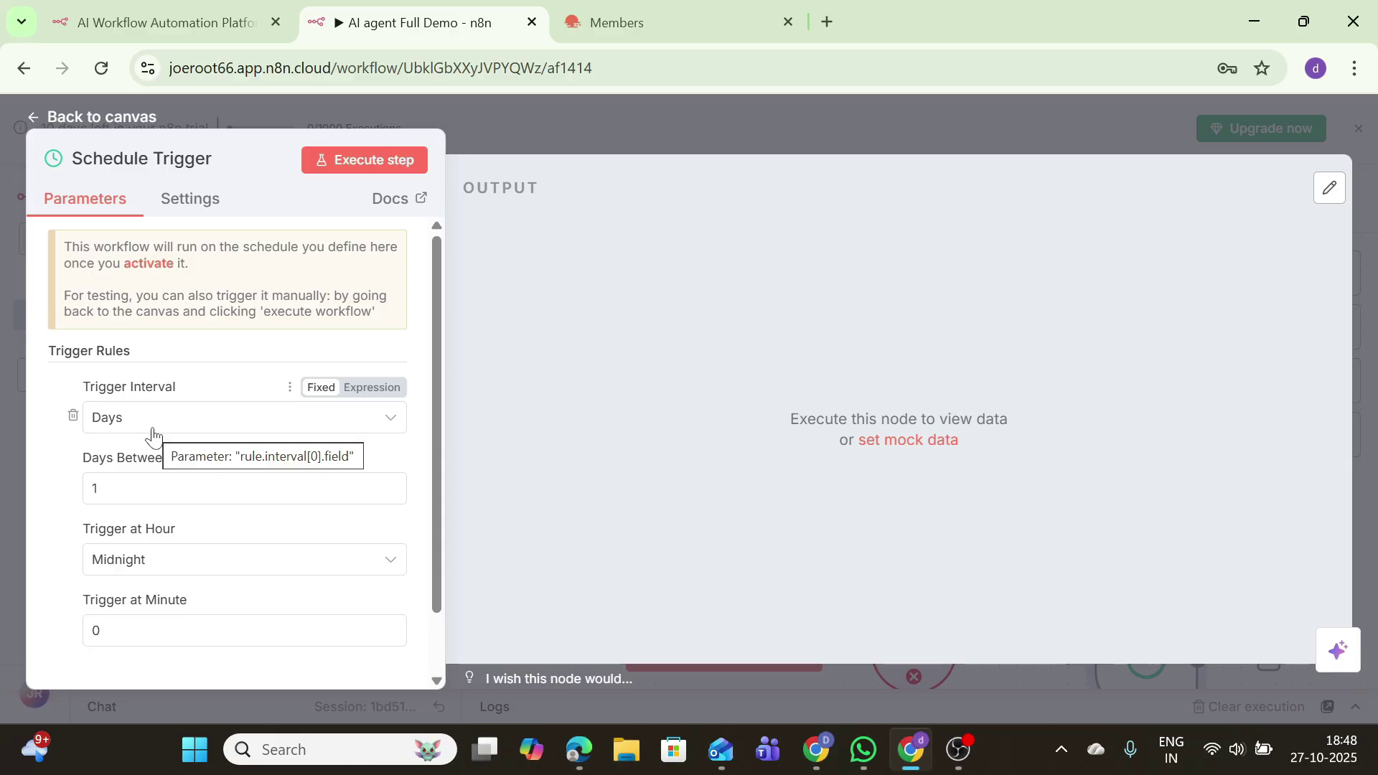
Step: Set the Schedule Trigger hour to 8am, test it, and return to the canvas
click(123, 559)
scroll(115, 502, down, 4)
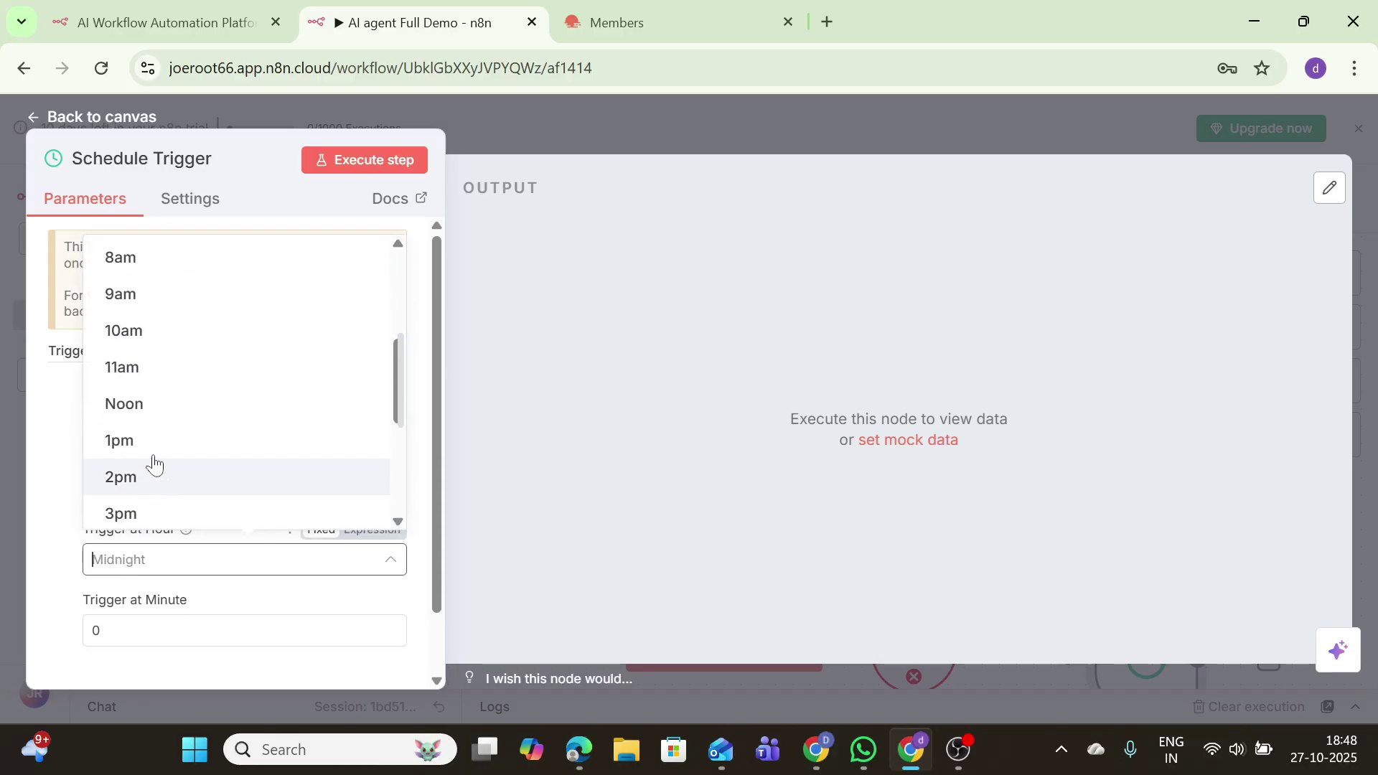
click(153, 275)
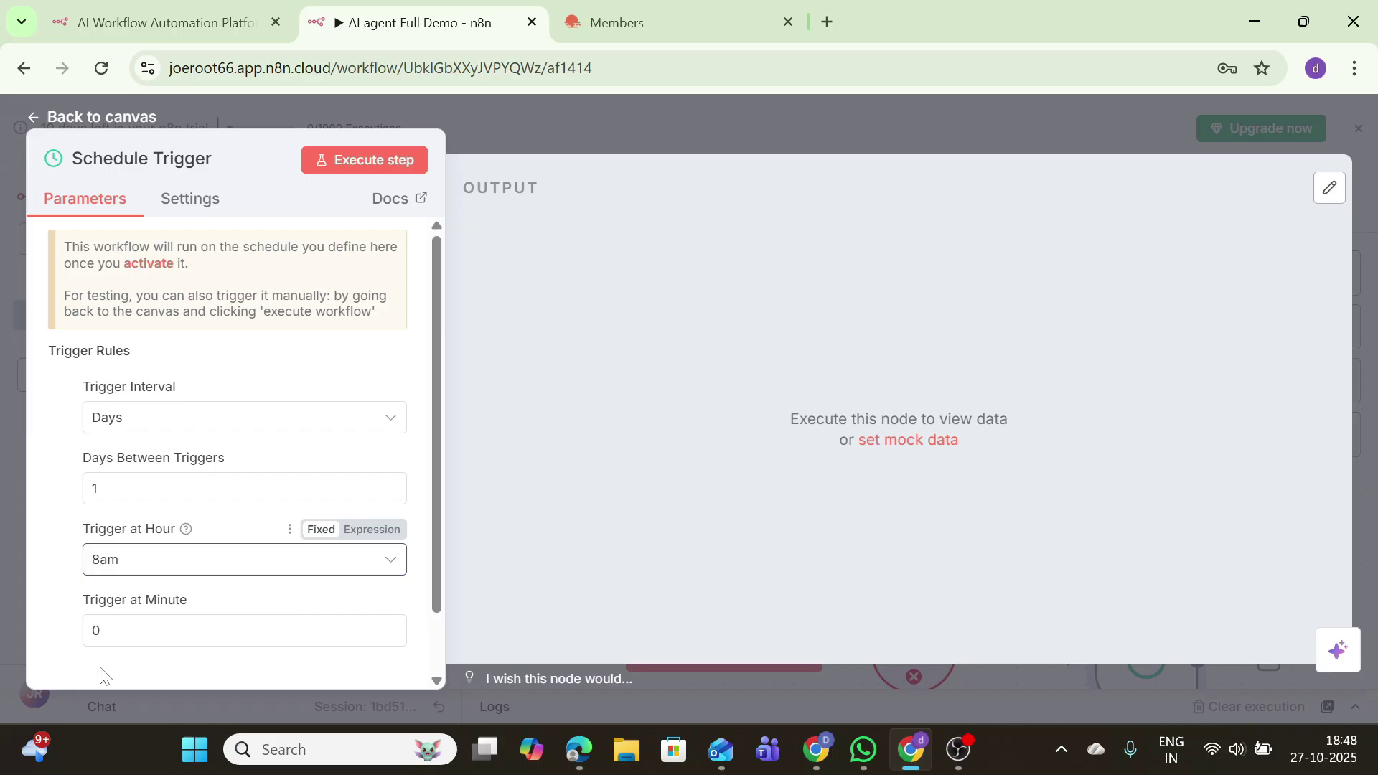
click(346, 161)
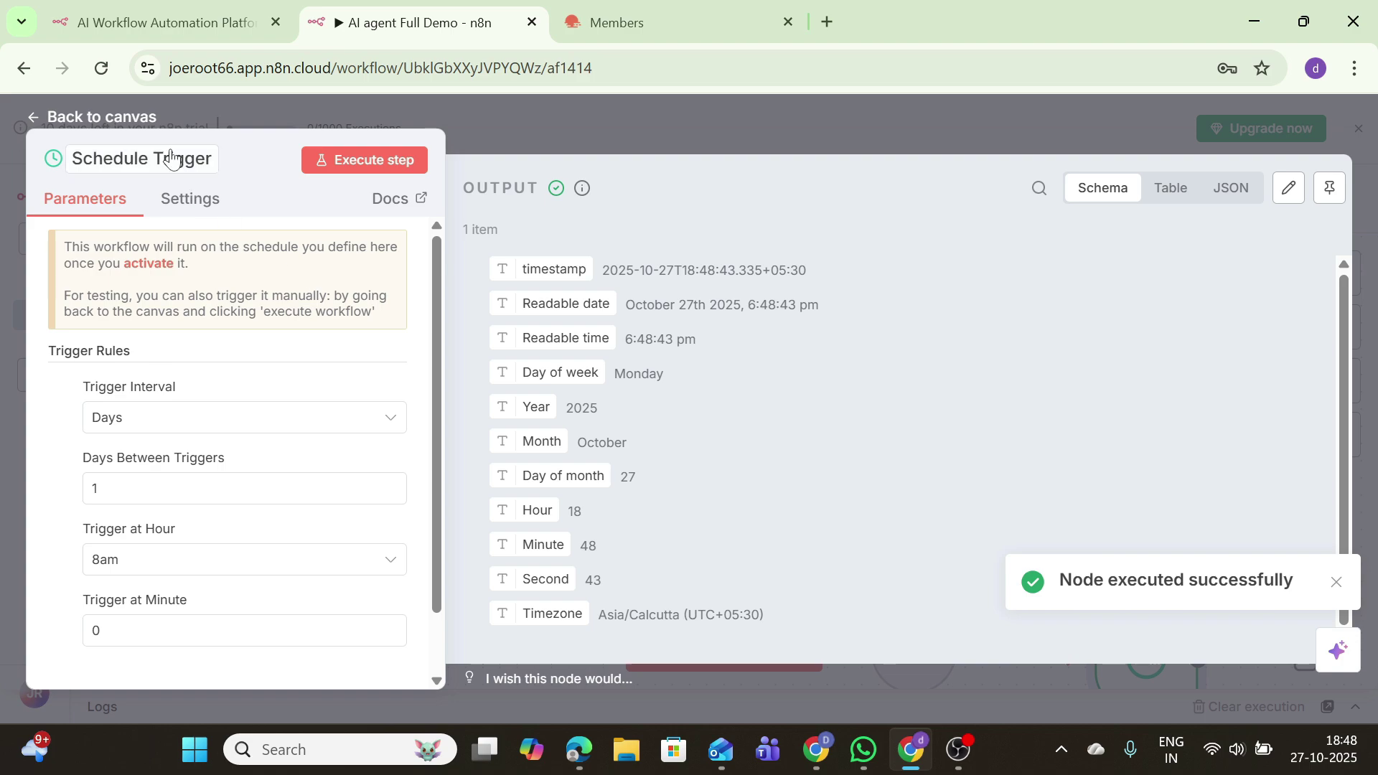
click(123, 116)
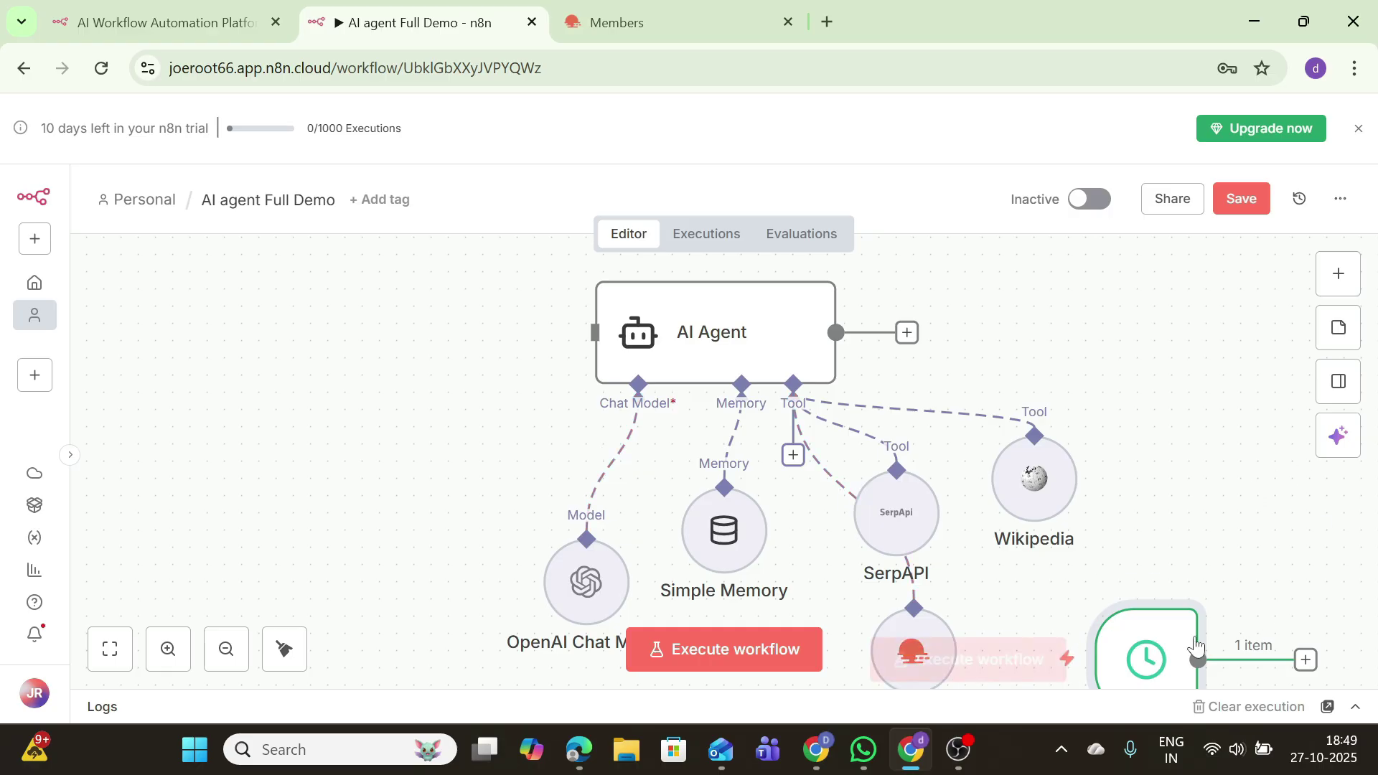
Step: Connect the Schedule Trigger to the AI Agent and run the whole workflow
mouse_move(1167, 648)
drag(1167, 648, 444, 321)
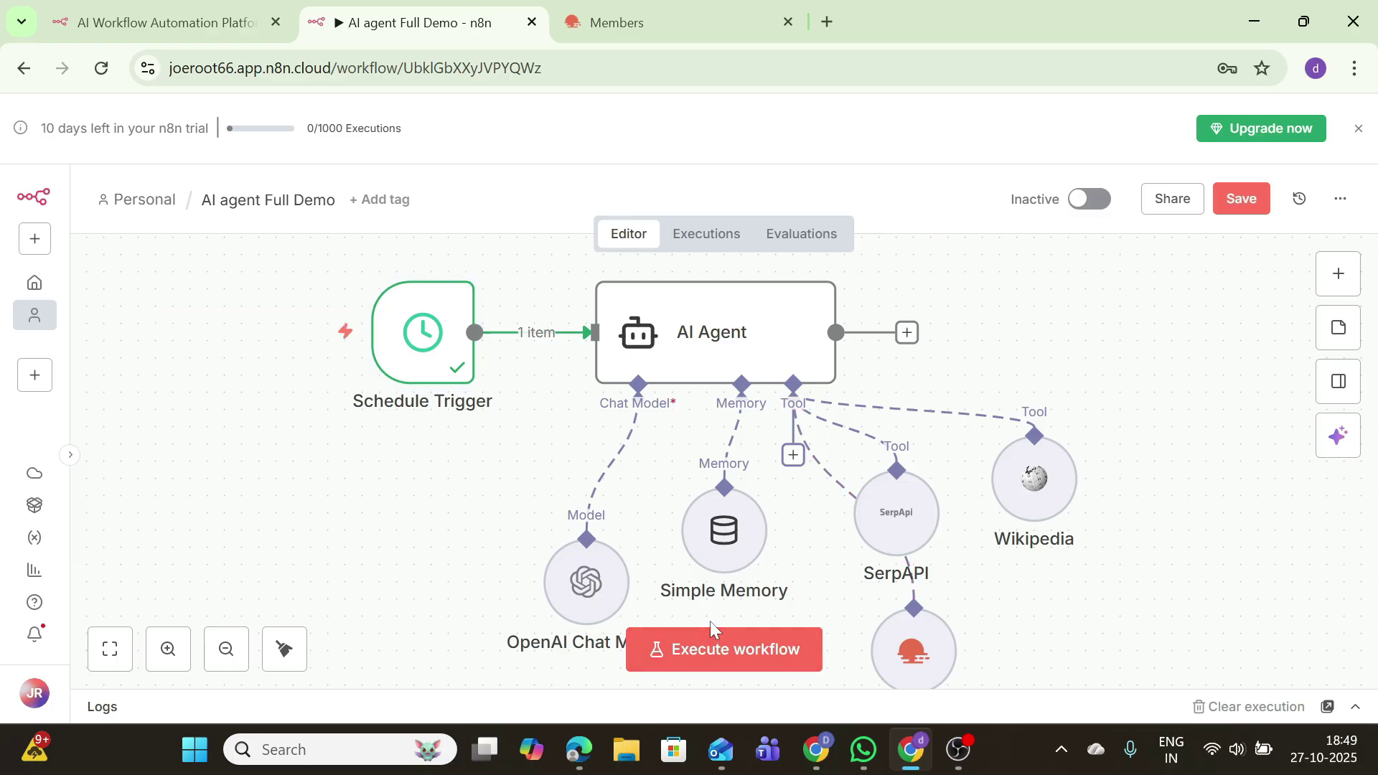
click(706, 650)
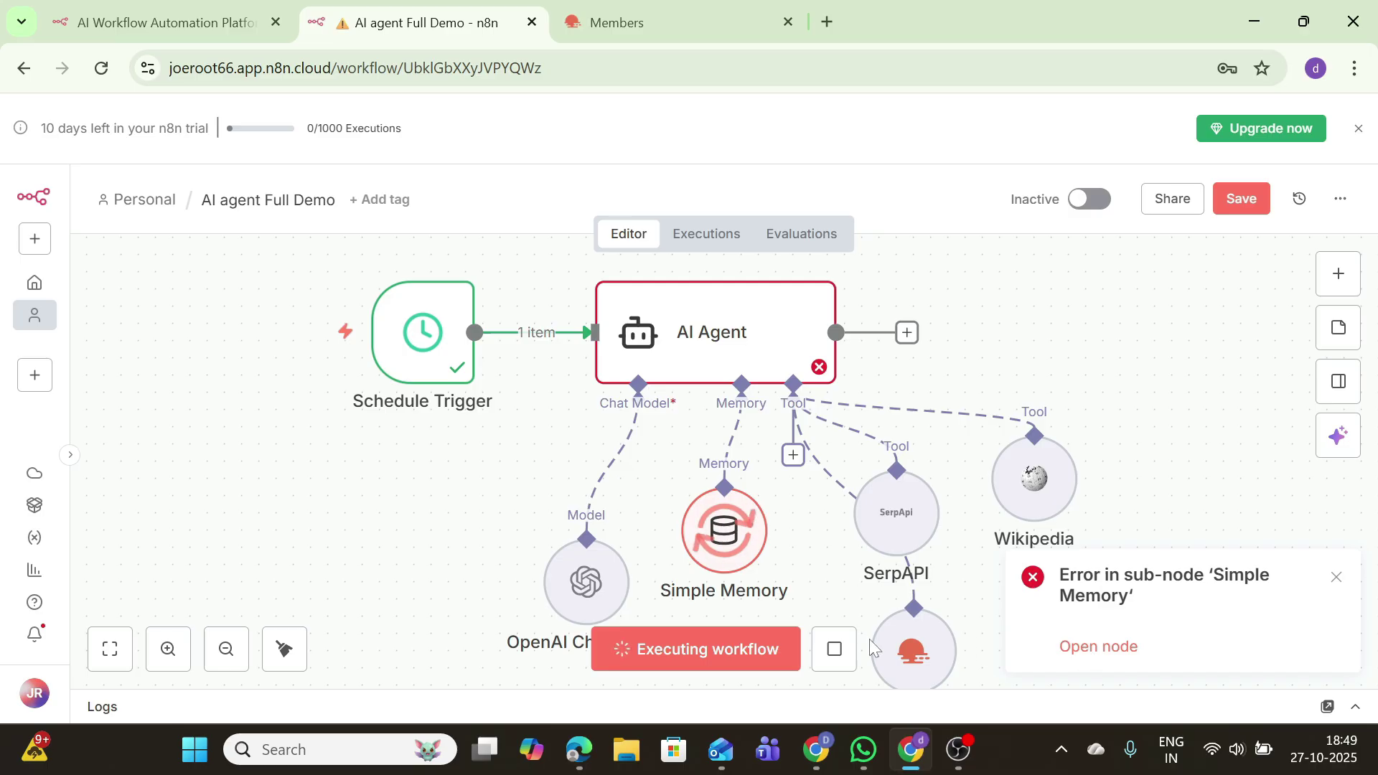
Step: Inspect the failing Simple Memory node, dismiss its errors, and stop the execution
click(1106, 648)
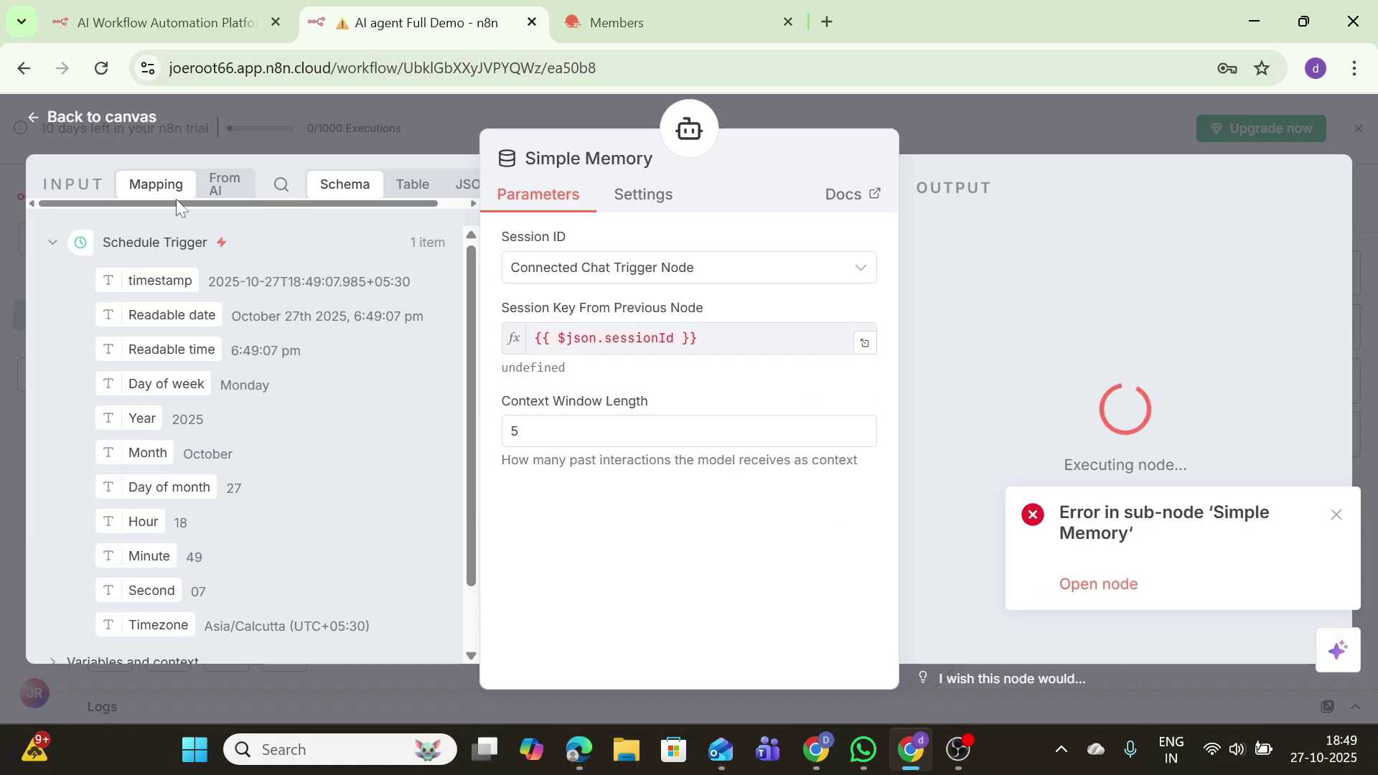
click(128, 119)
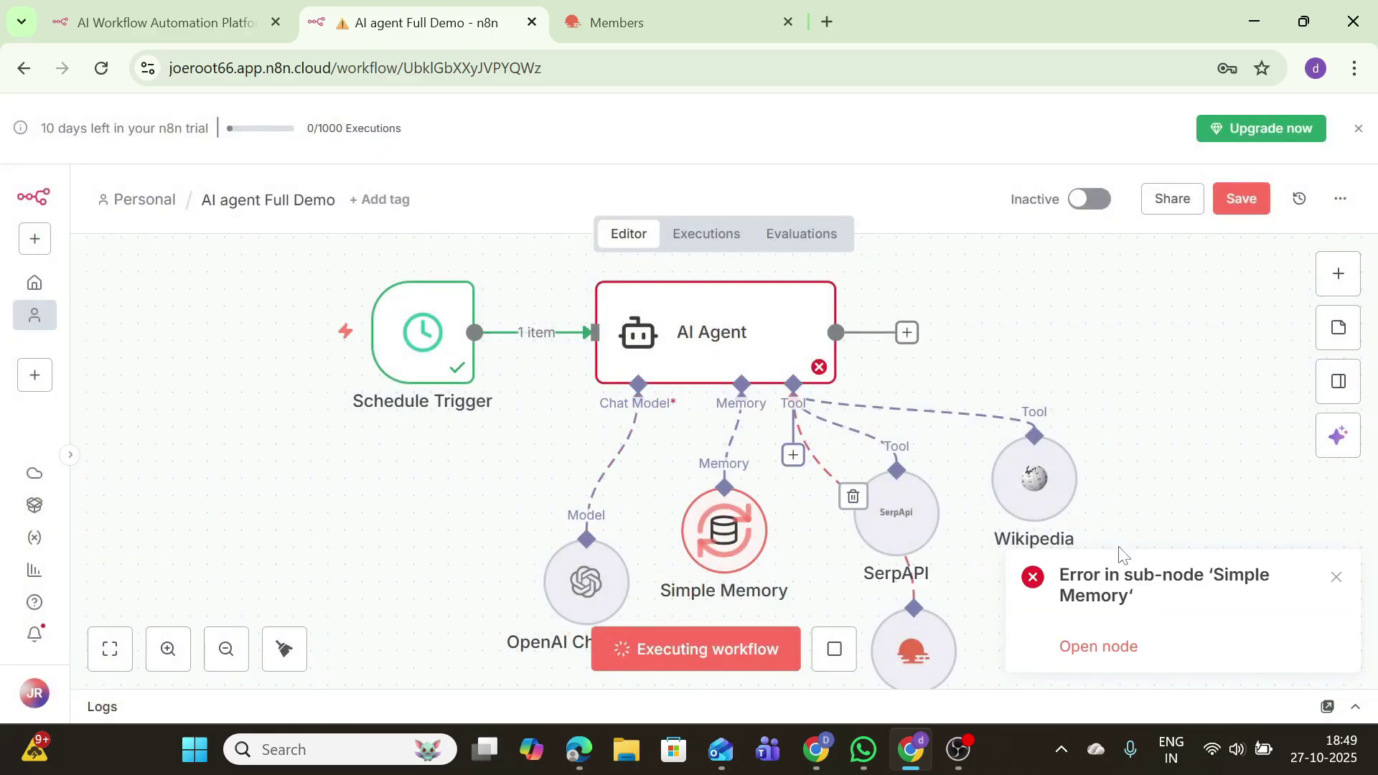
click(1336, 577)
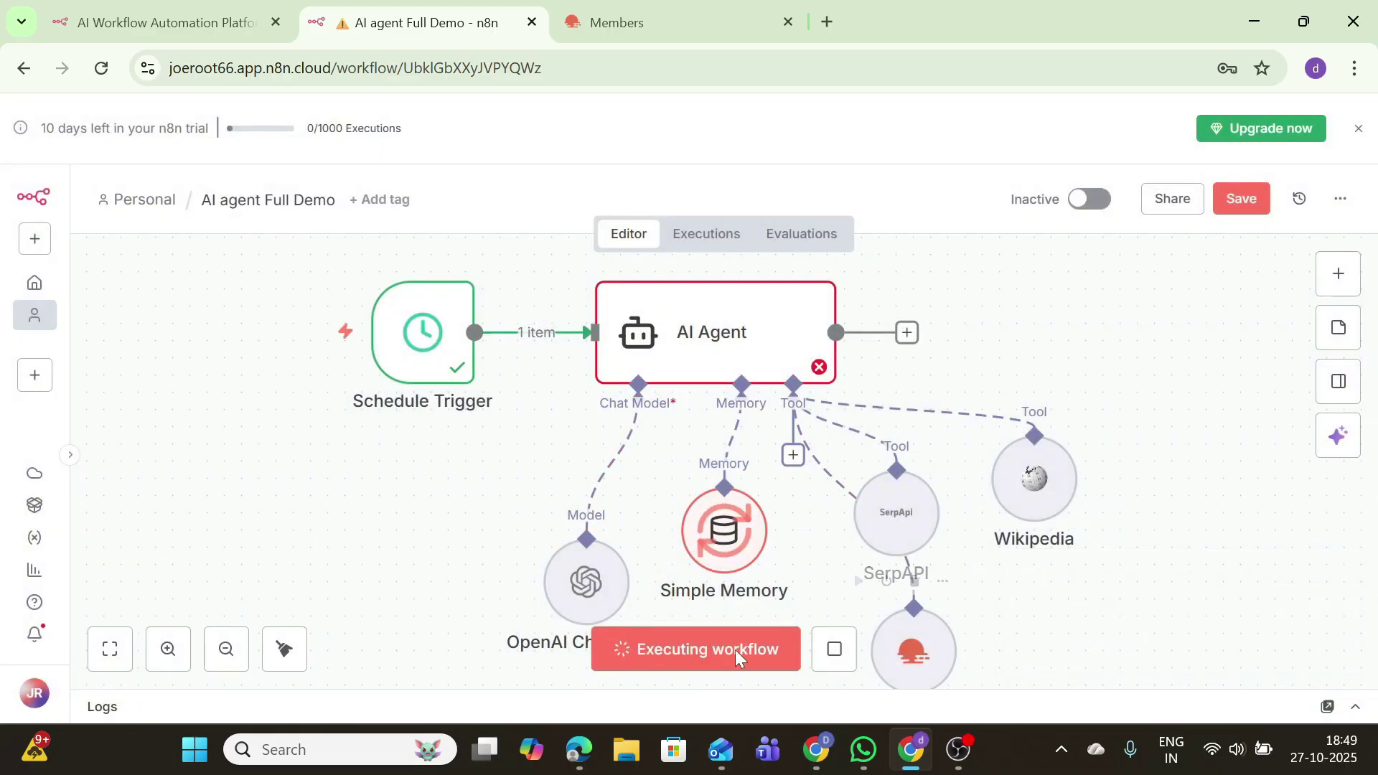
click(834, 649)
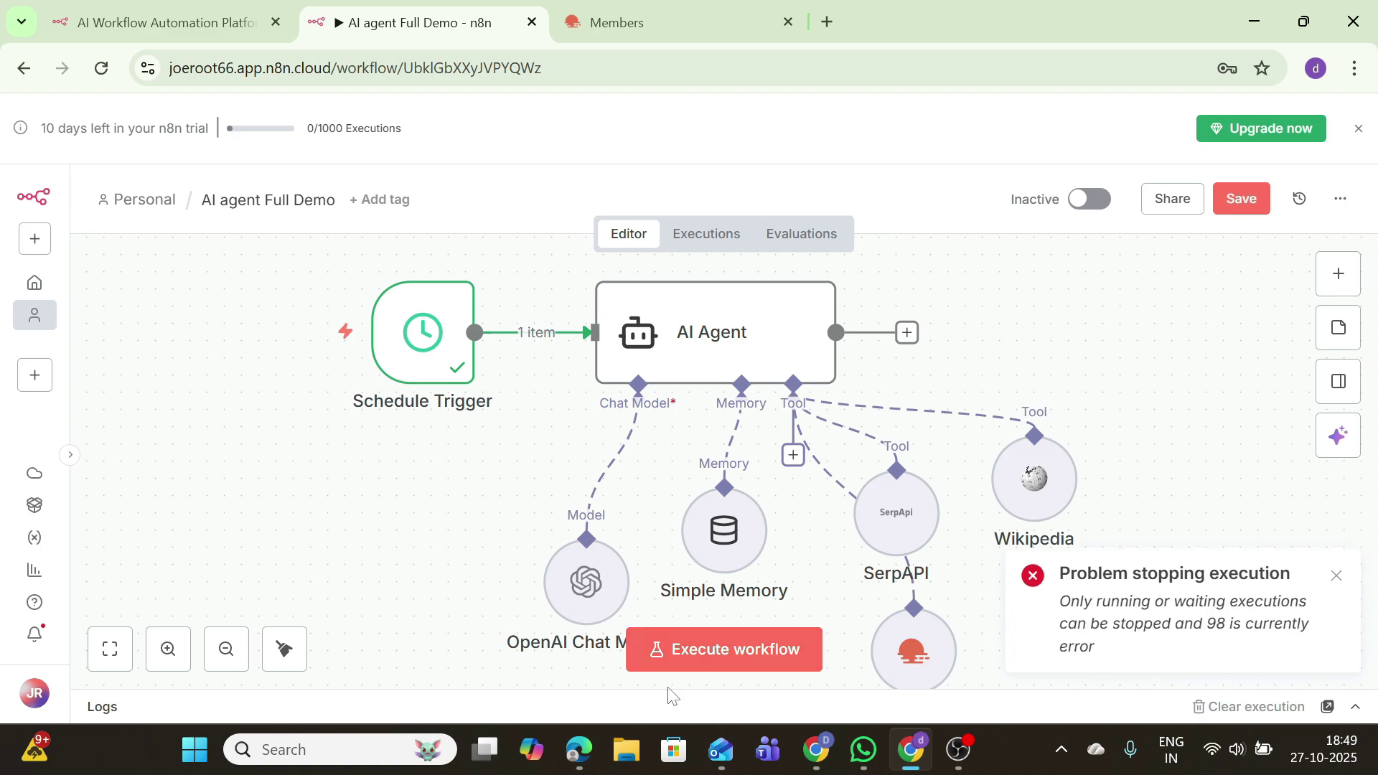
click(1337, 577)
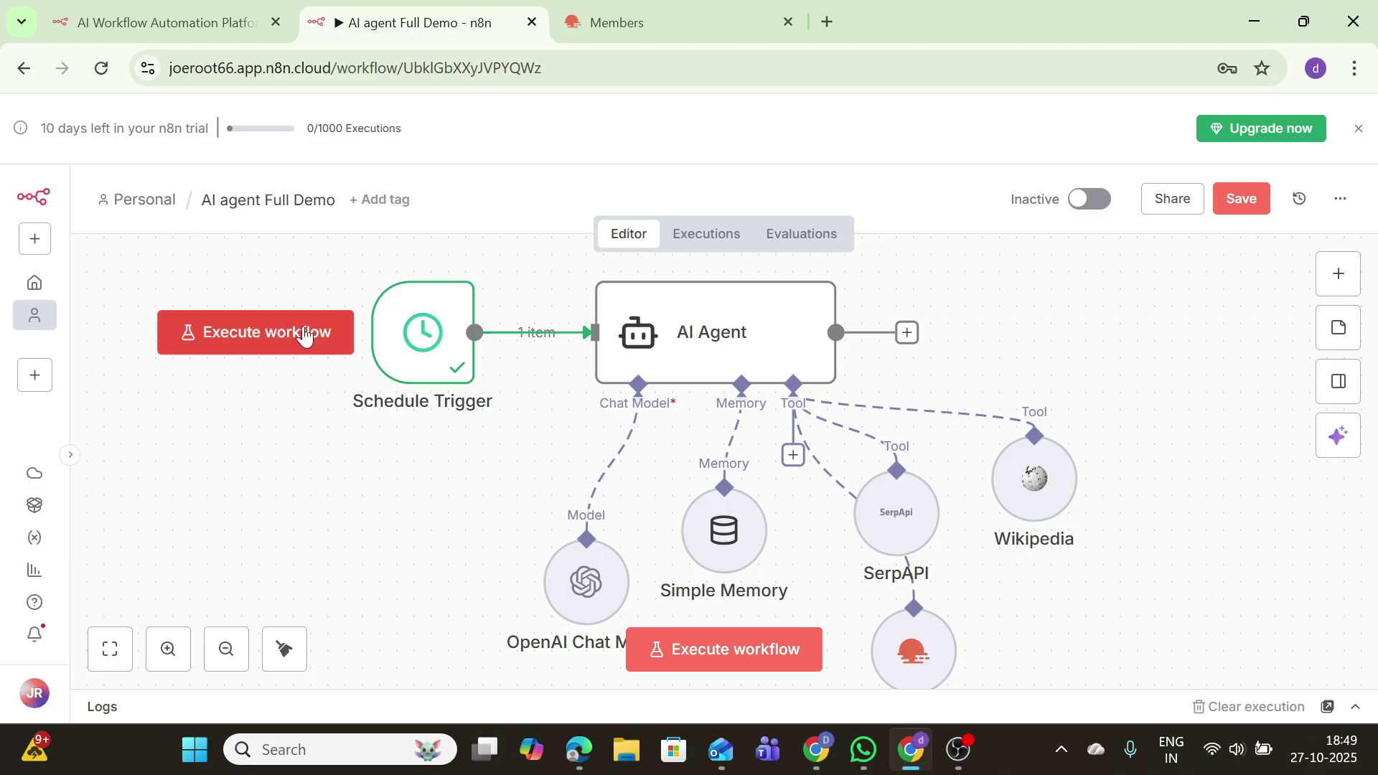
mouse_move(380, 367)
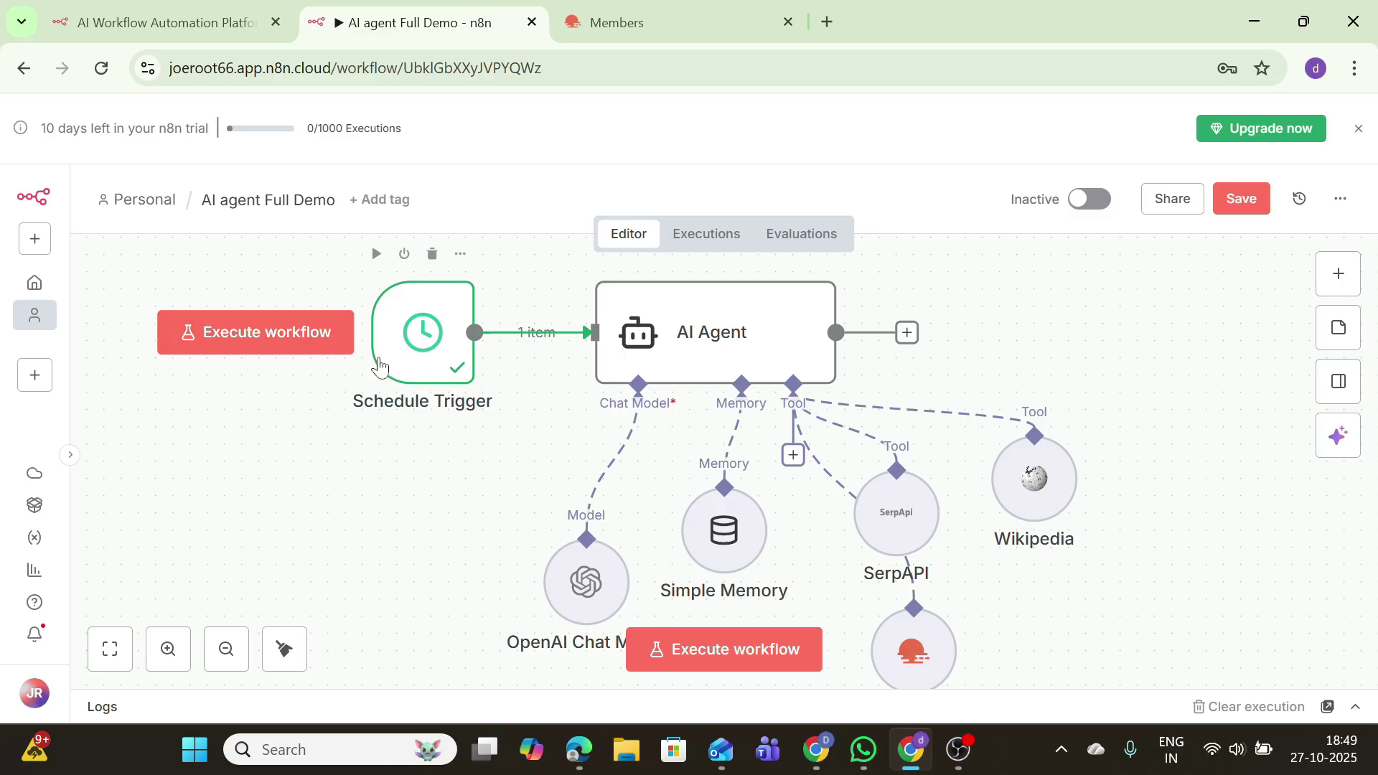
Step: Open the AI Agent and switch its prompt source from chat to Define below
double_click(585, 602)
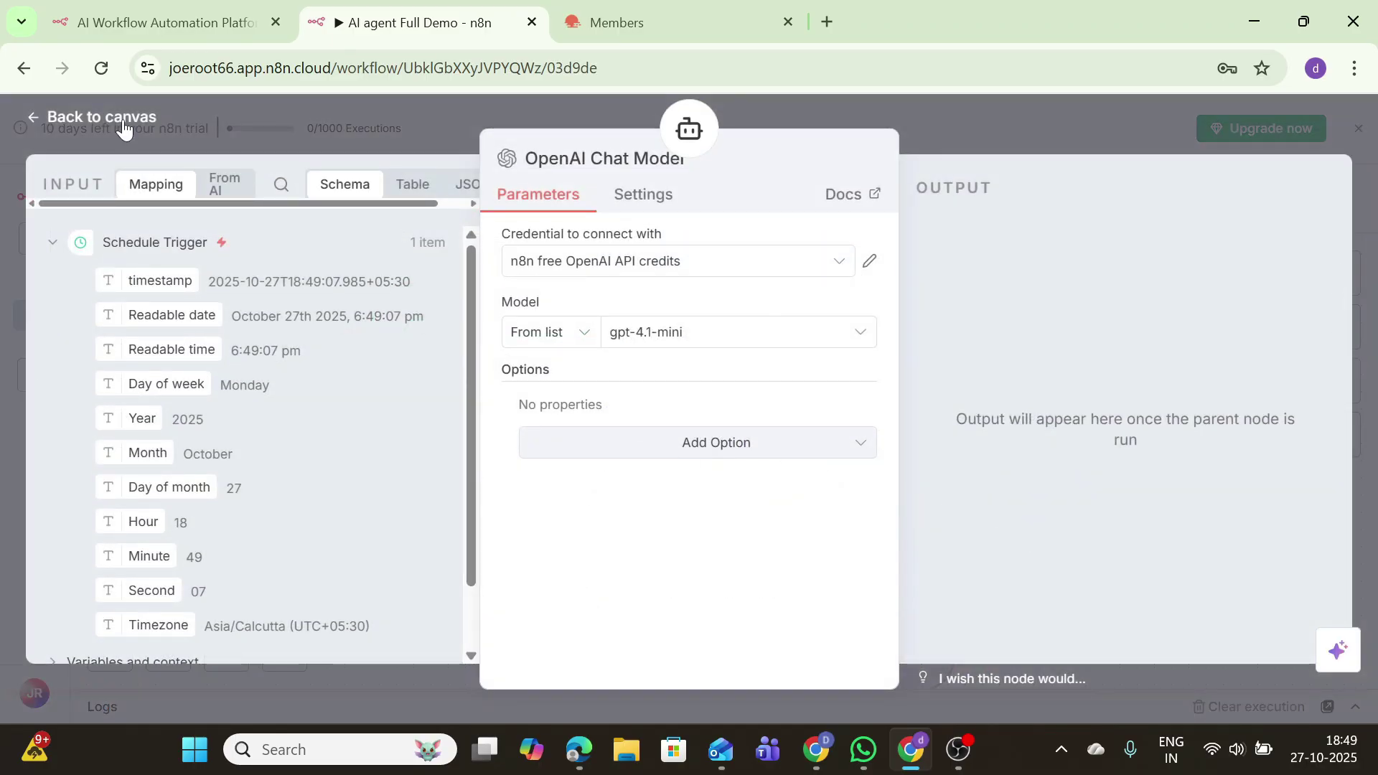
click(115, 119)
double_click(677, 343)
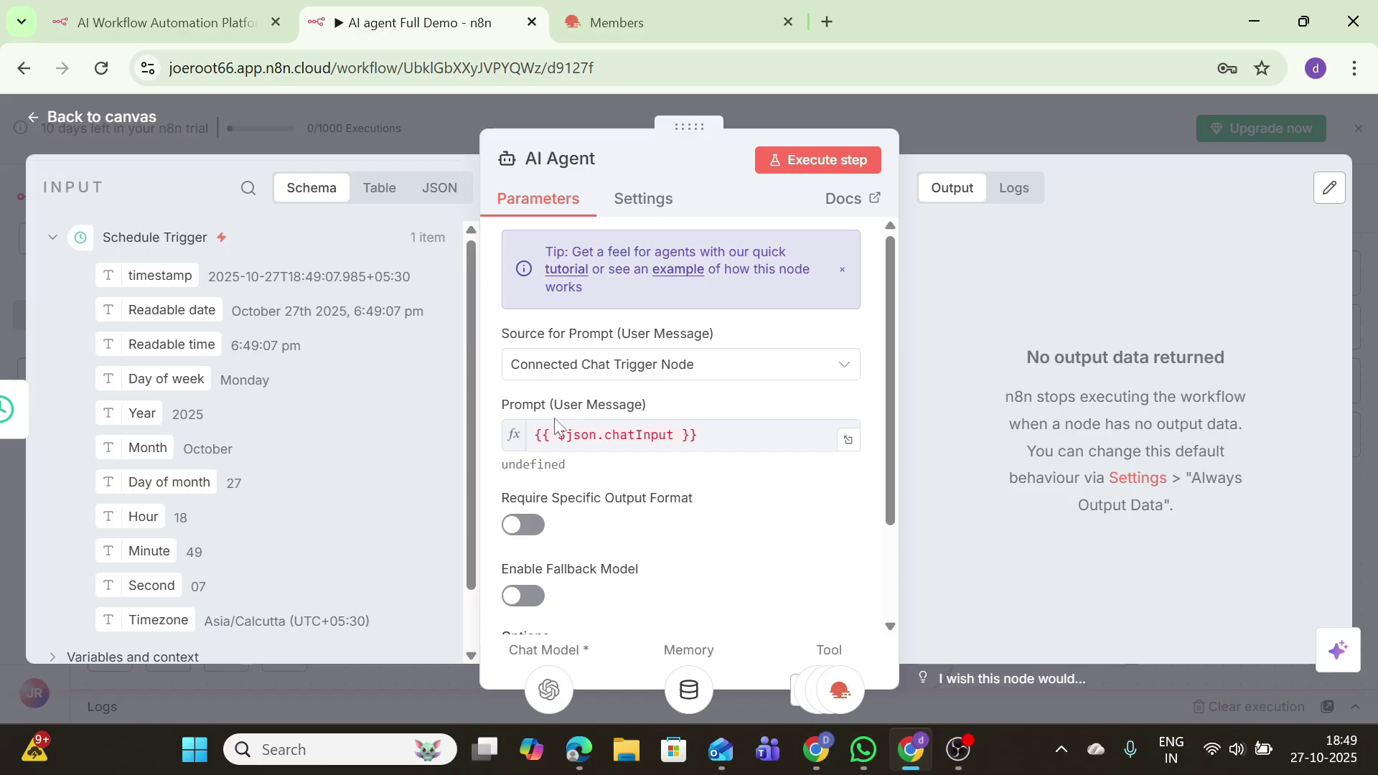
click(563, 370)
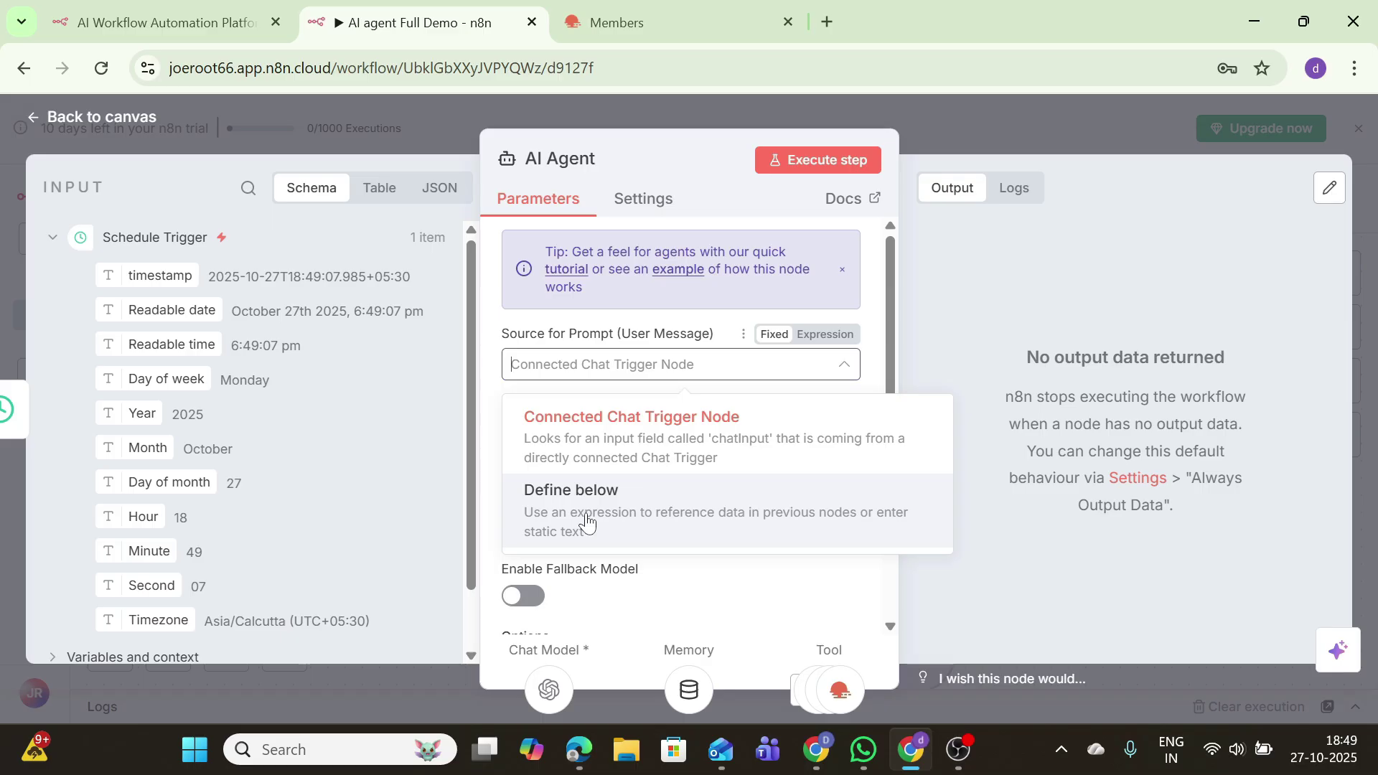
click(746, 431)
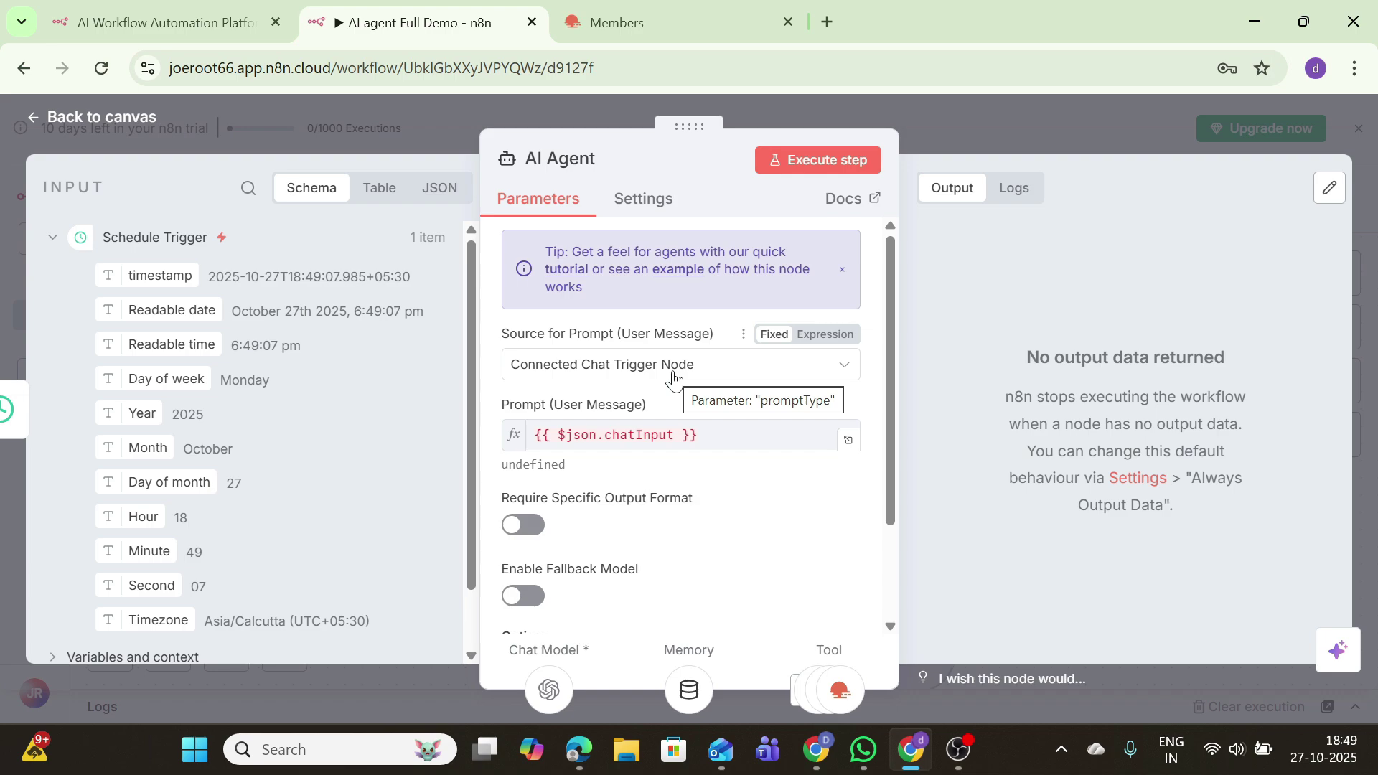
click(673, 366)
click(624, 513)
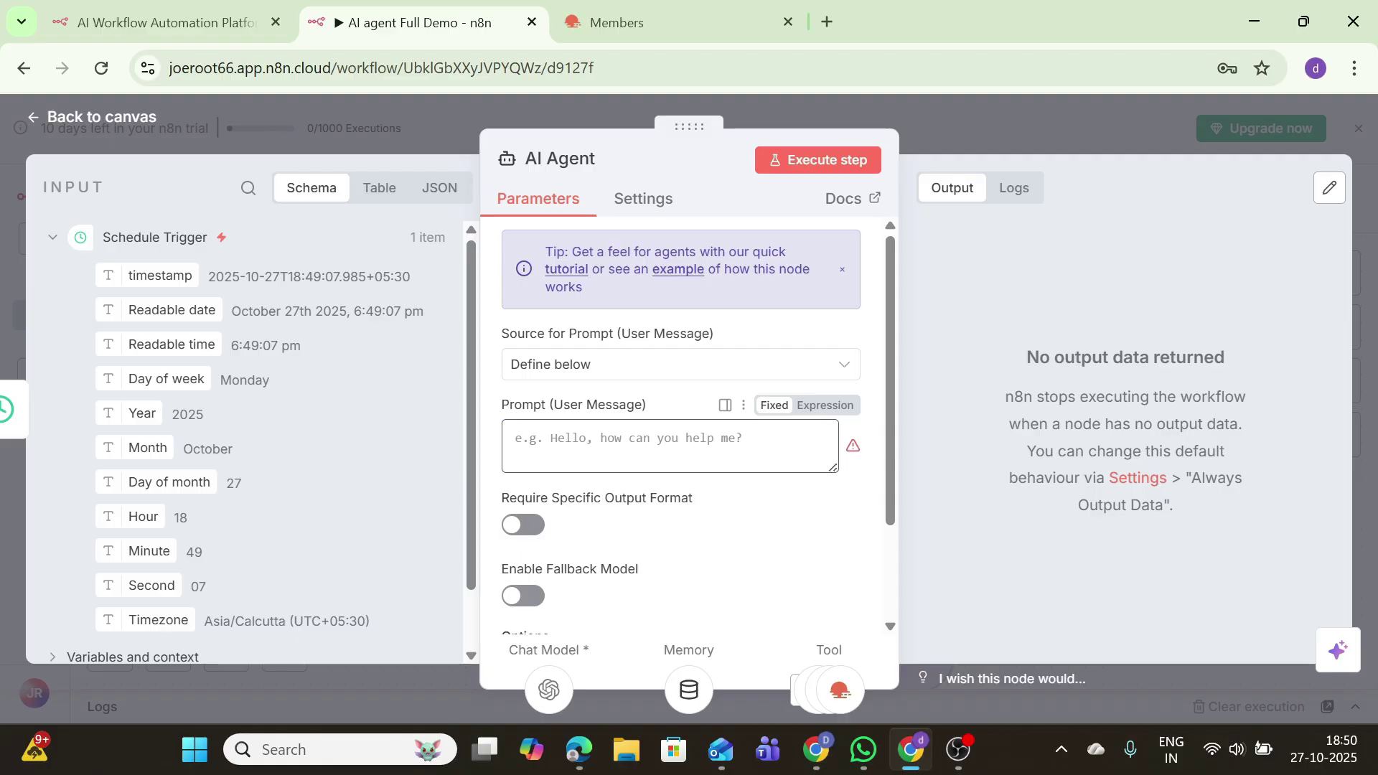
Step: Write the 'Every morning' newsletter prompt ending with the timestamp field, and test-run the agent
text(Every)
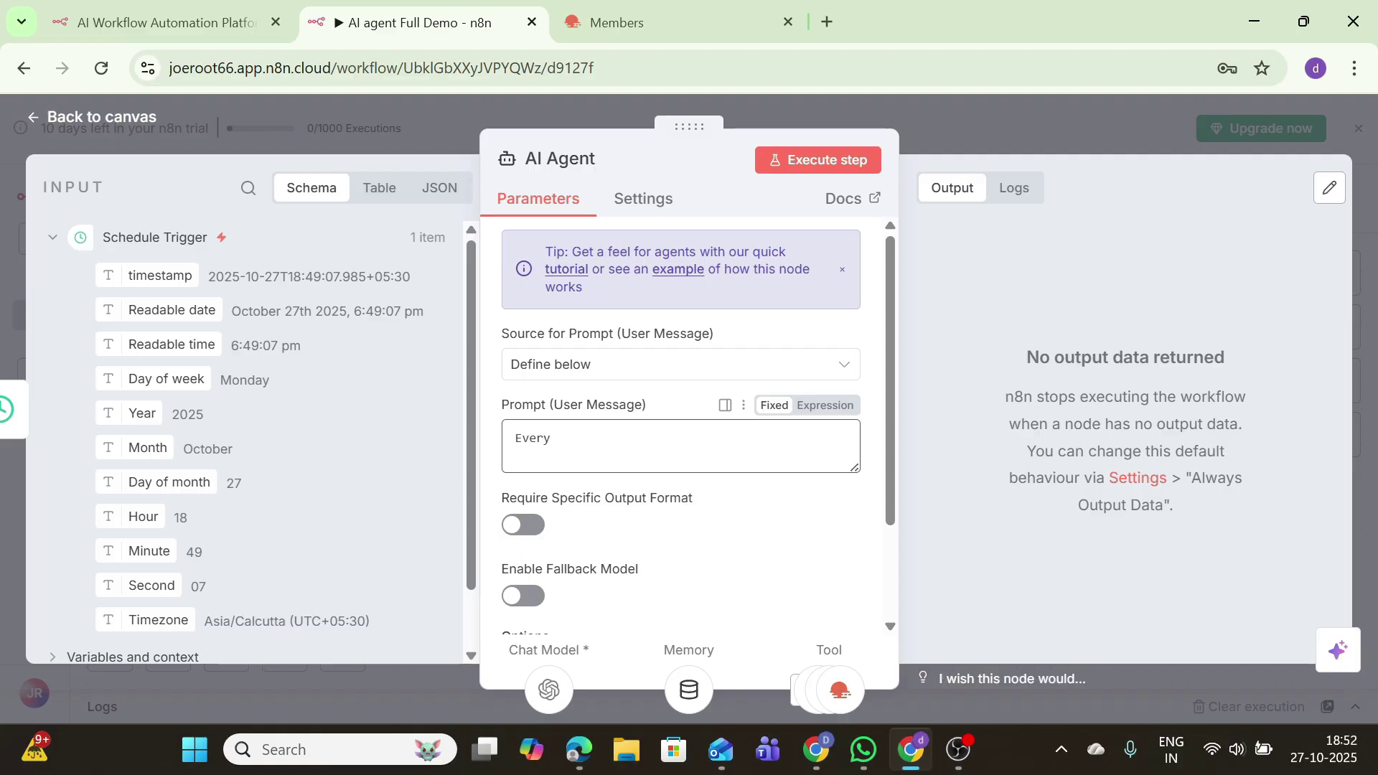
text( morning)
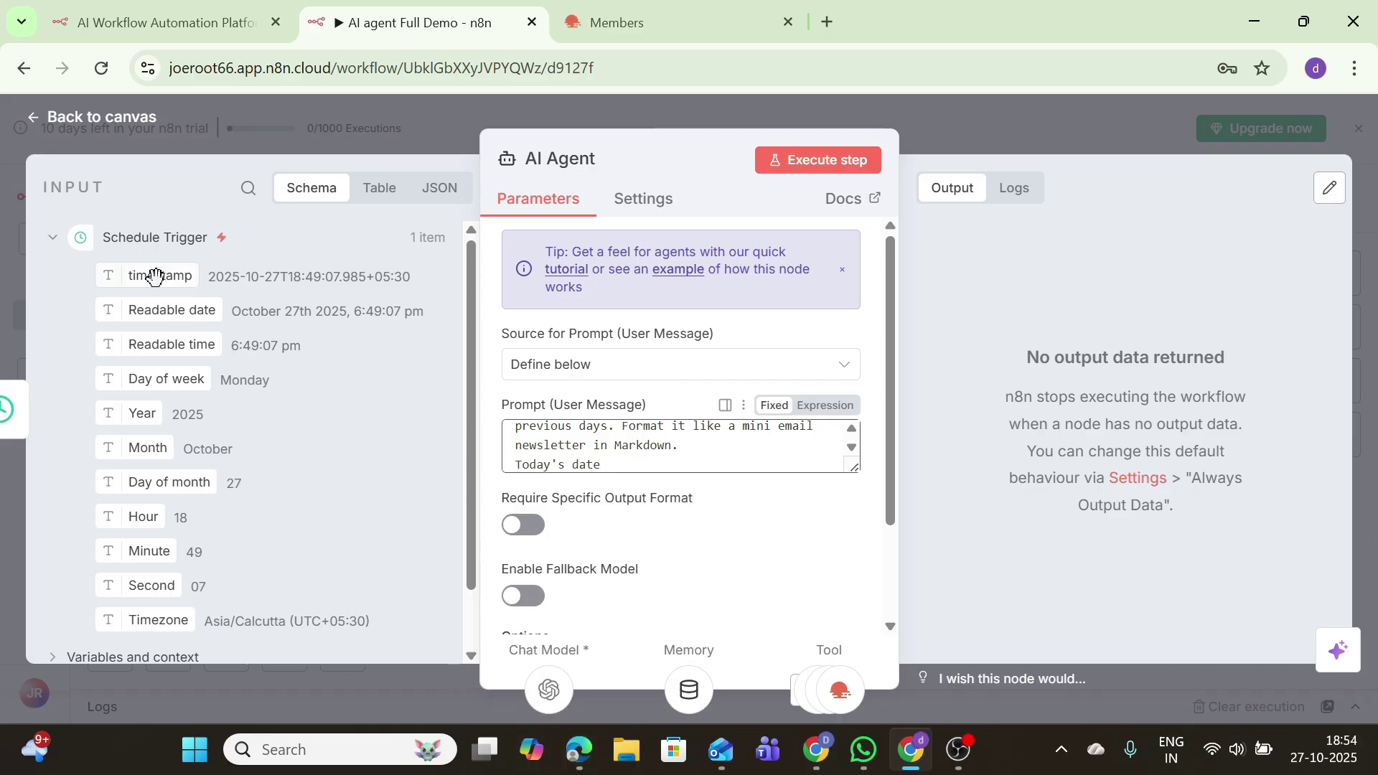
drag(155, 276, 646, 466)
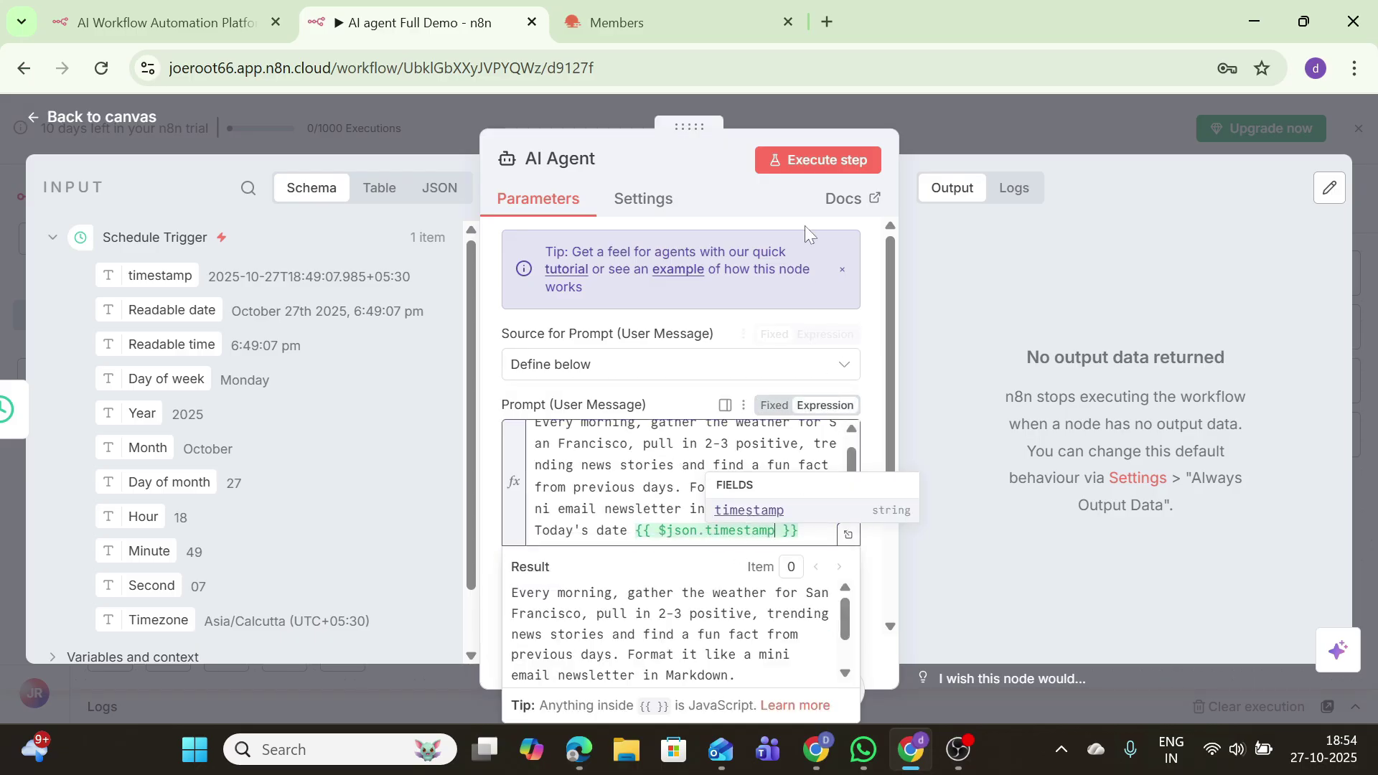
click(809, 168)
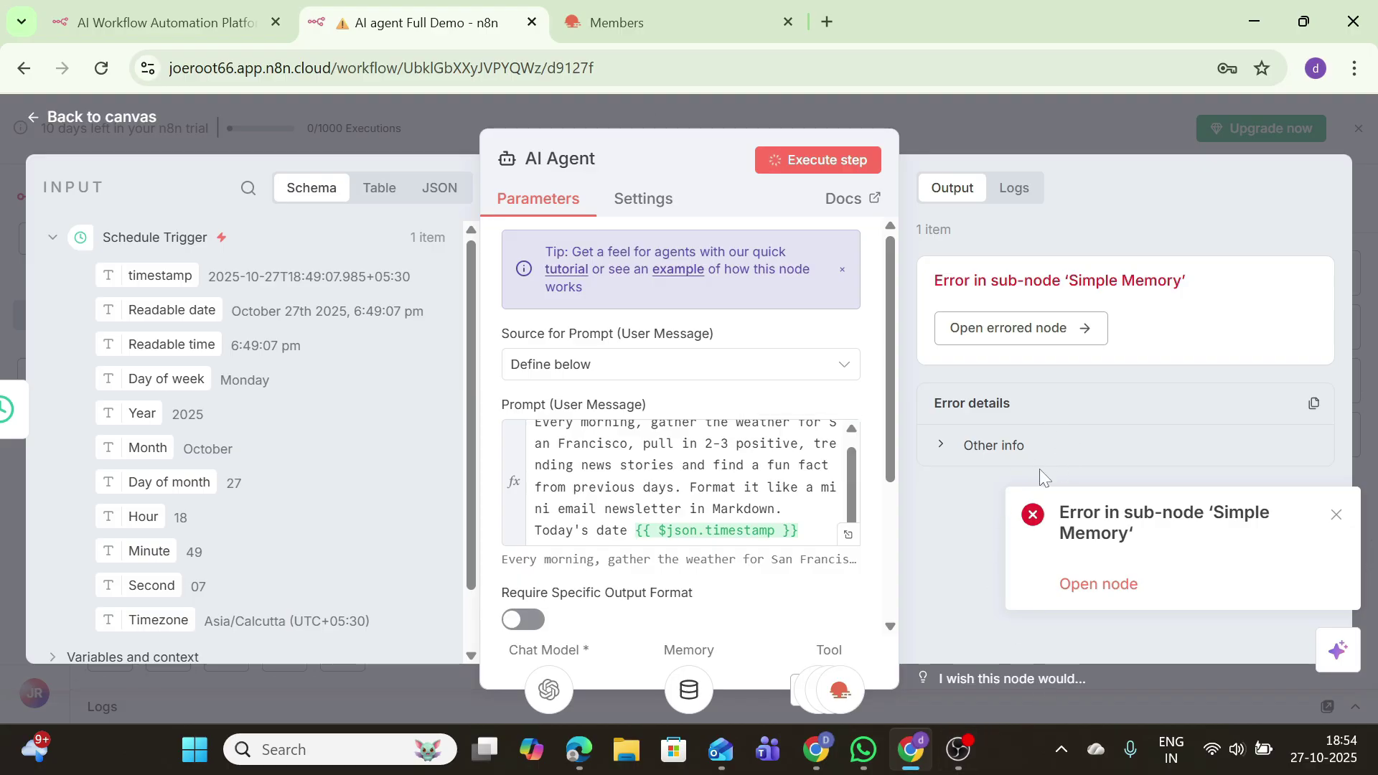
click(83, 119)
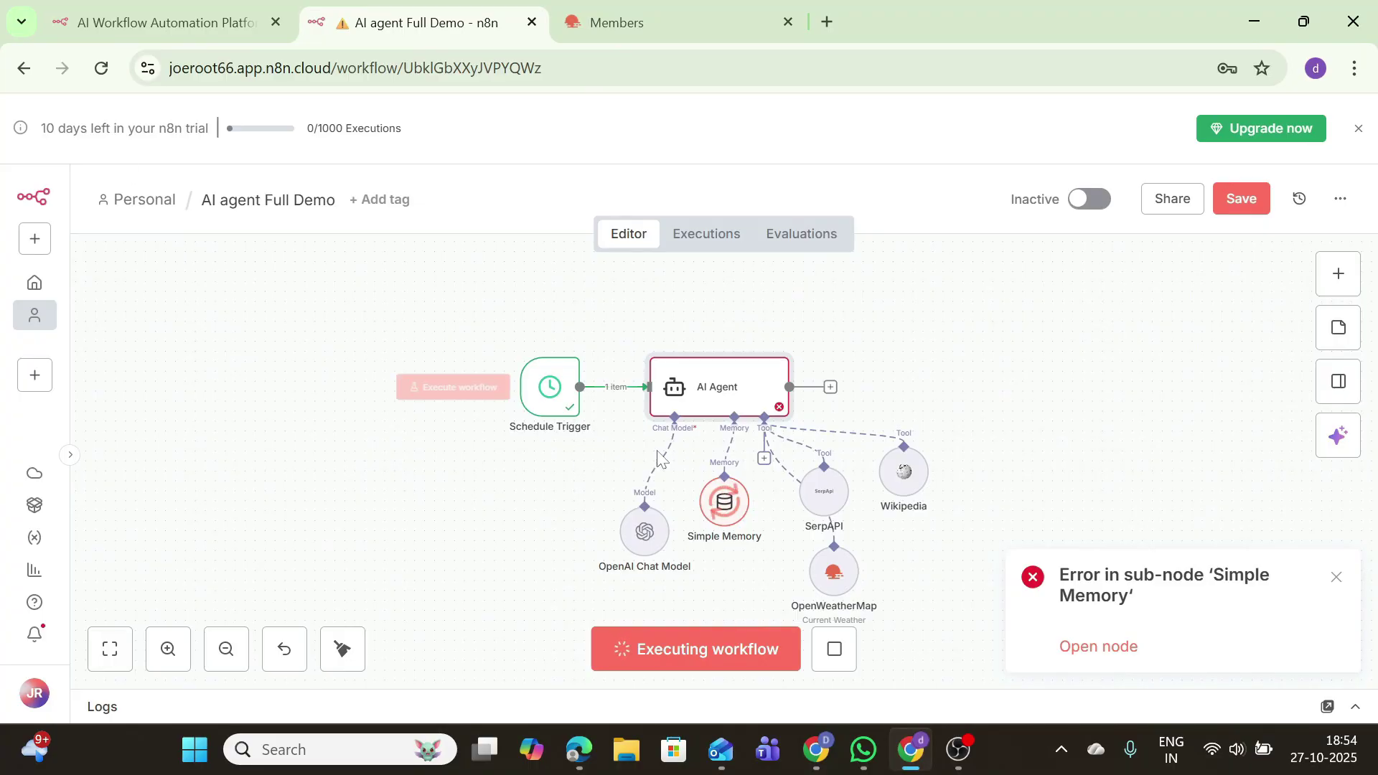
Step: Stop the run and set Simple Memory's session ID to Define below with key my_test_ID
click(834, 649)
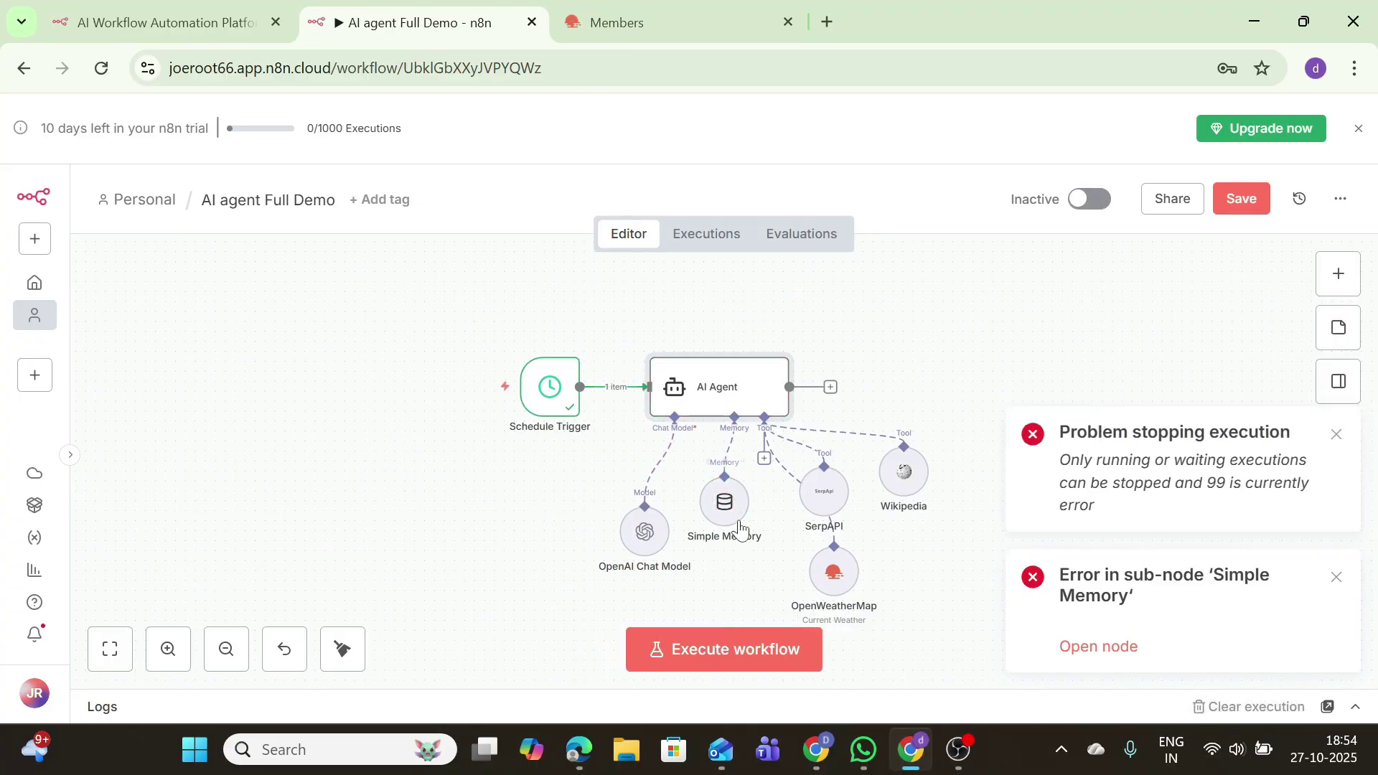
double_click(721, 503)
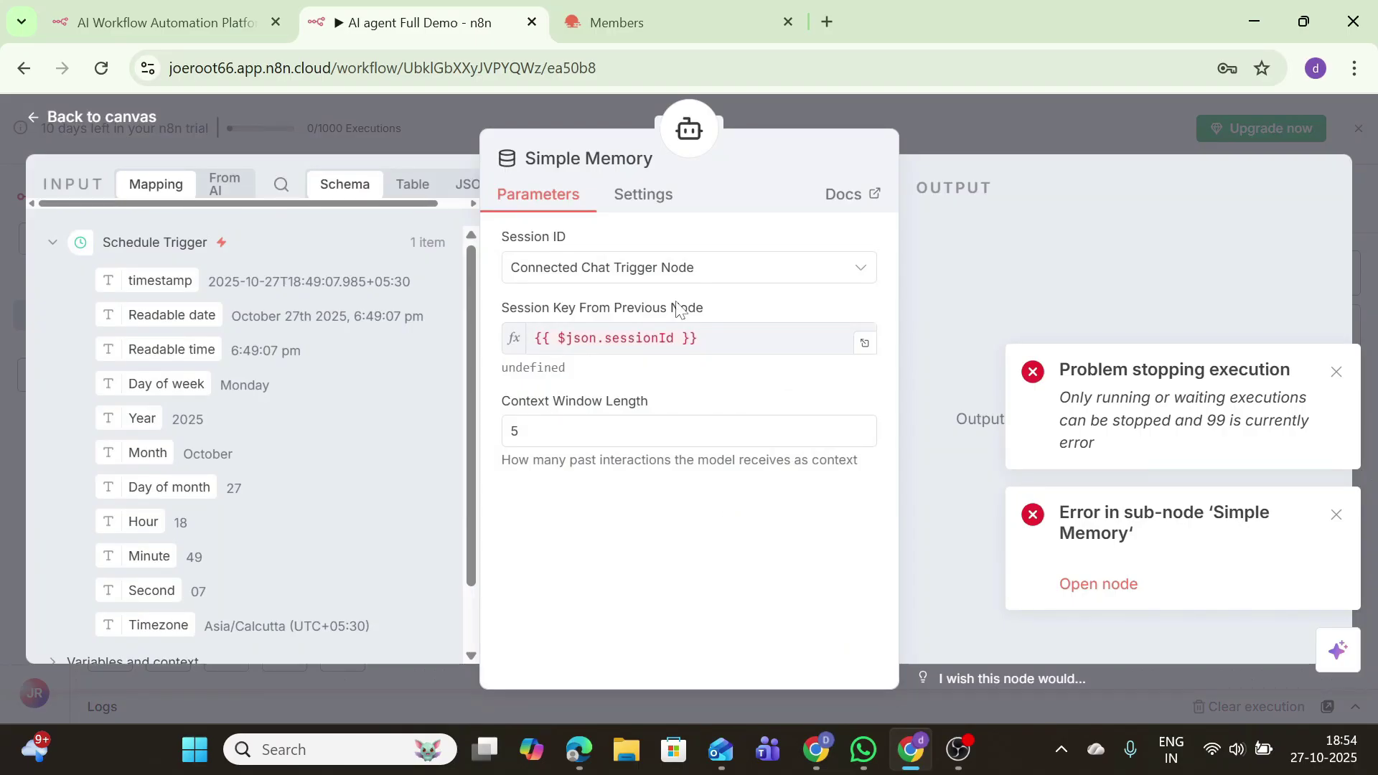
click(666, 279)
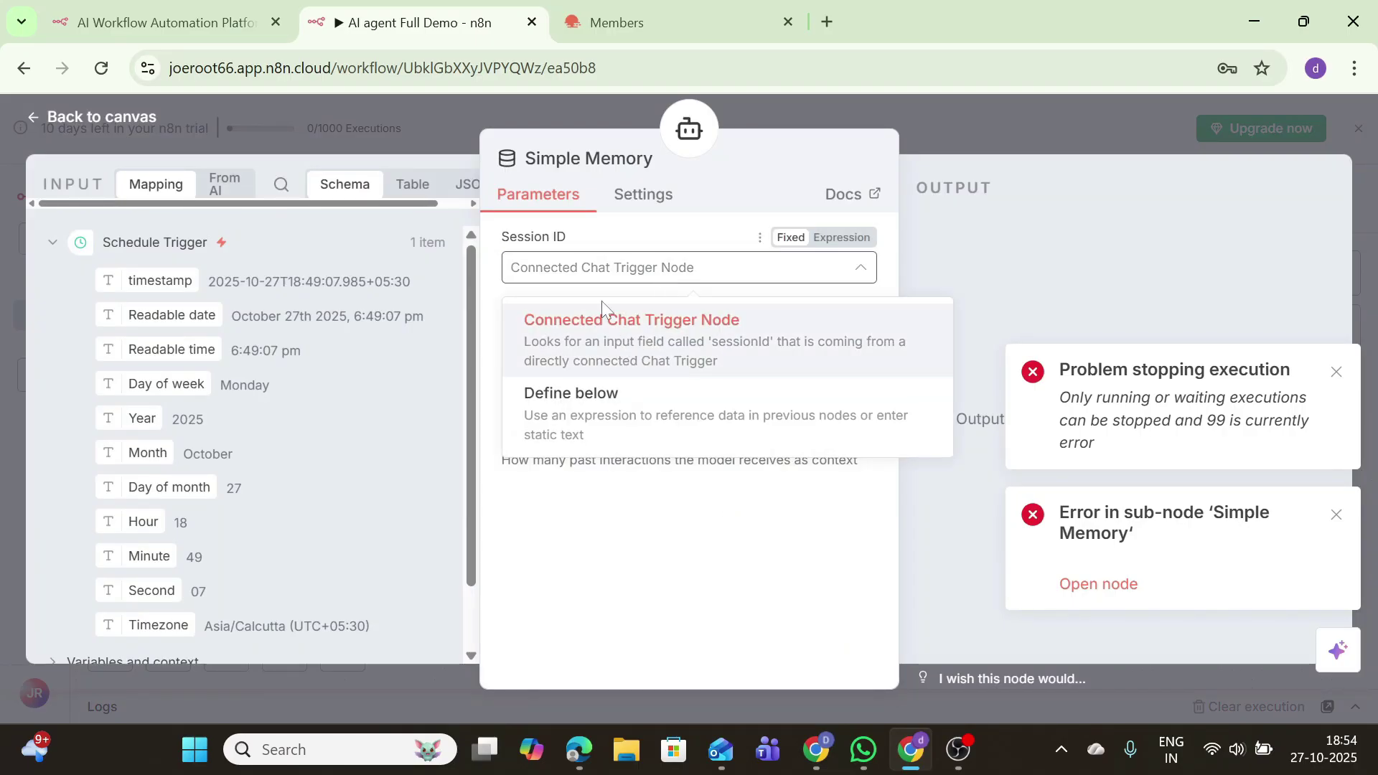
click(941, 632)
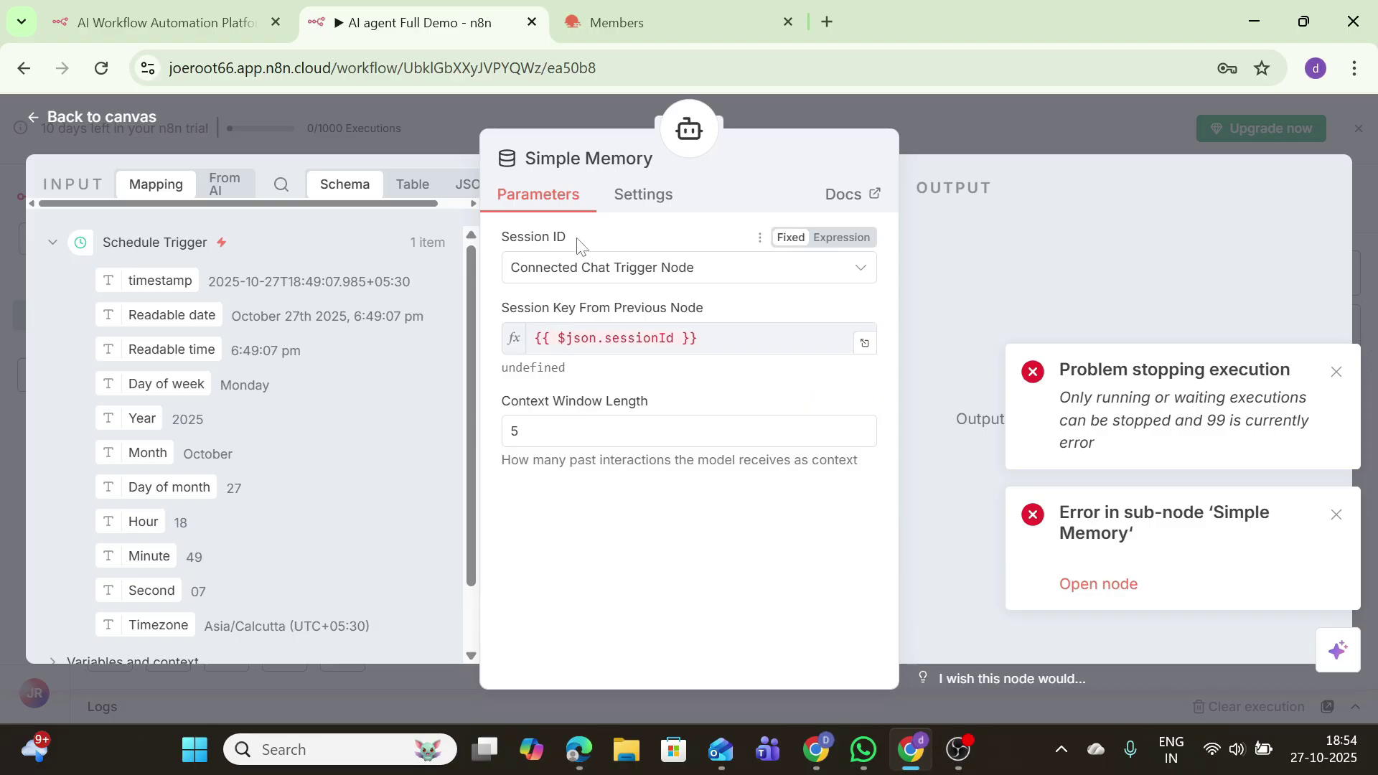
click(581, 267)
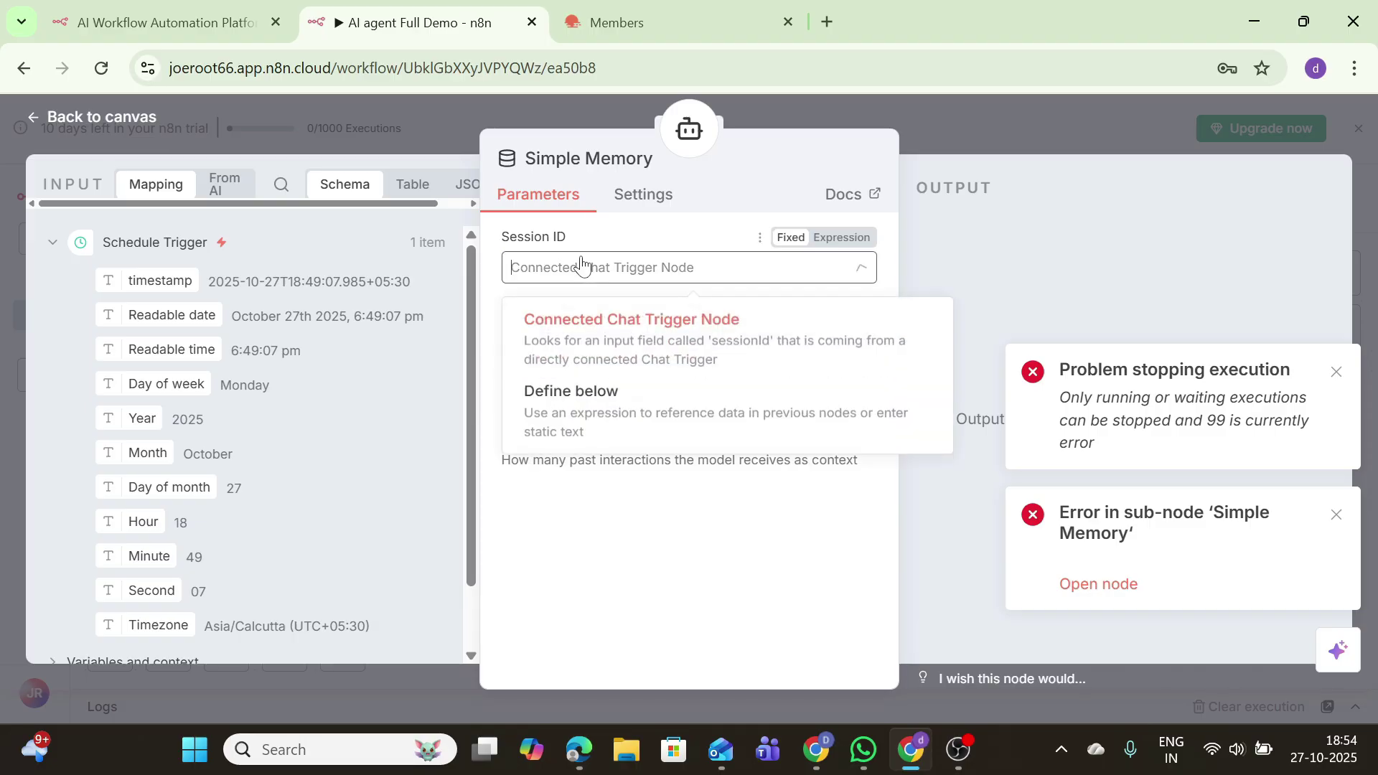
click(570, 392)
click(645, 338)
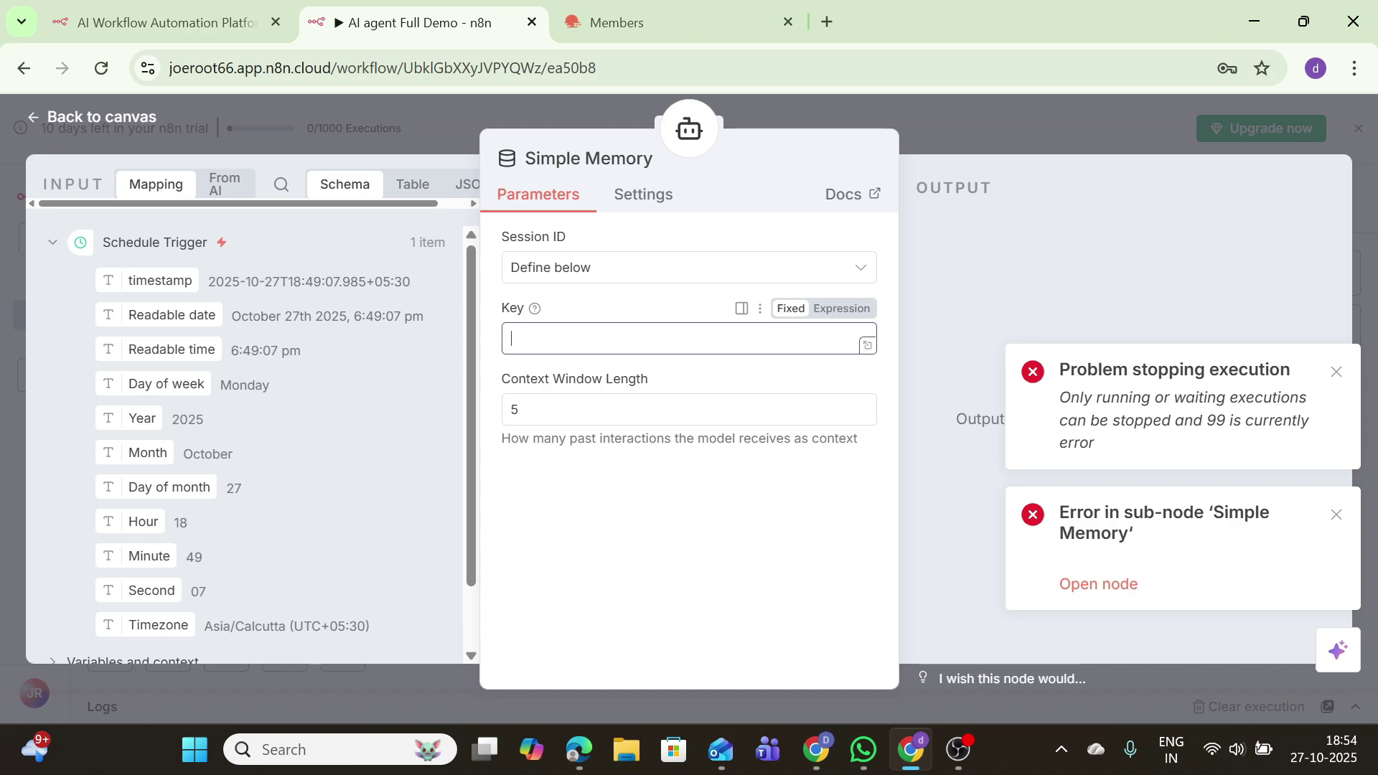
text(my_test_ID)
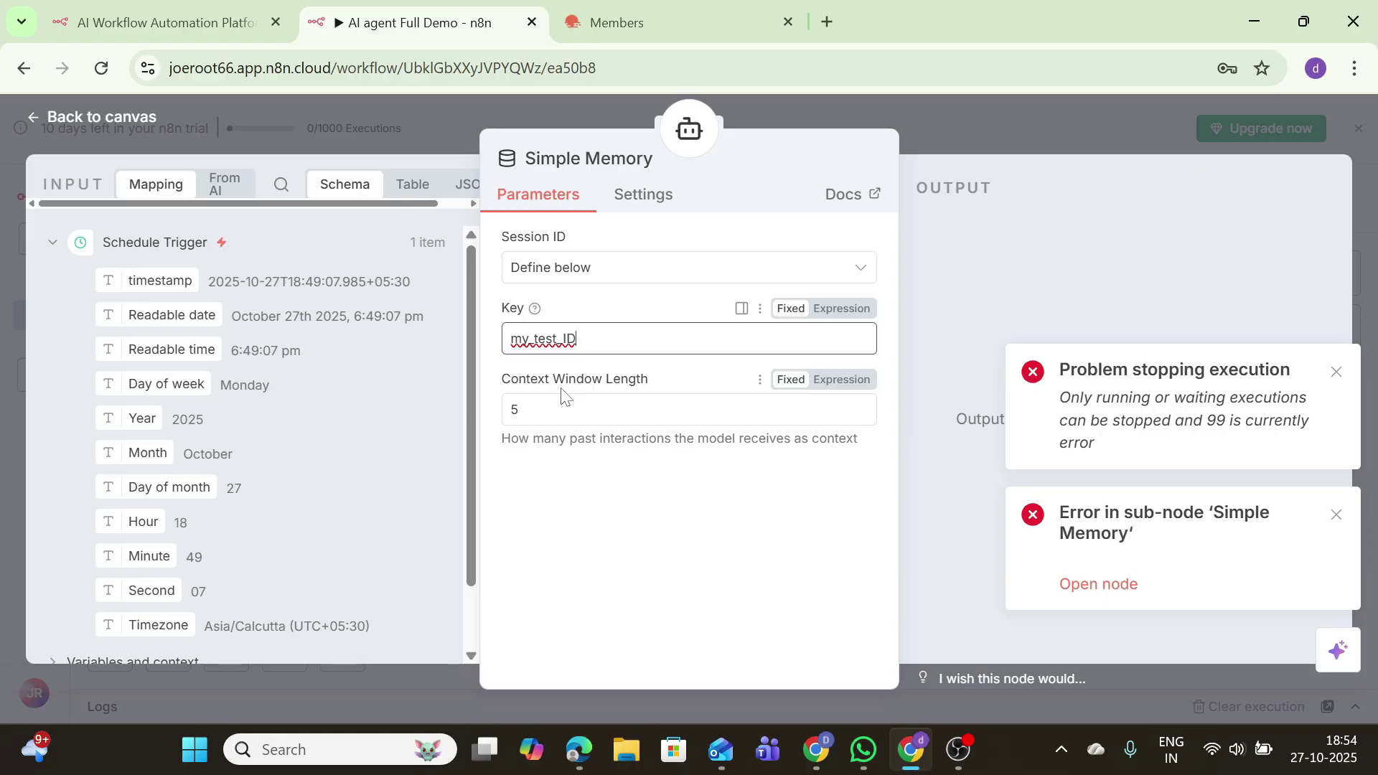
Step: Run the whole workflow from the canvas and dismiss the success notification
click(135, 116)
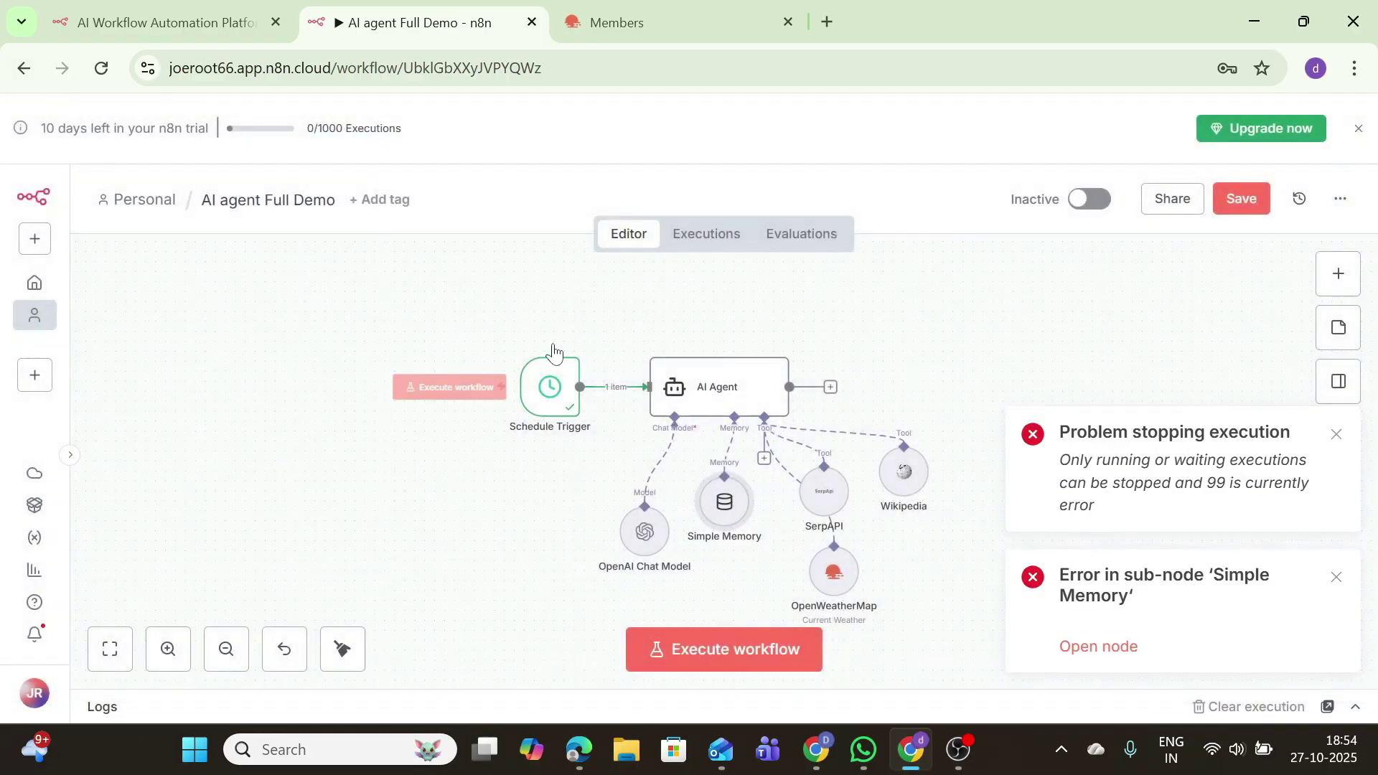
click(739, 650)
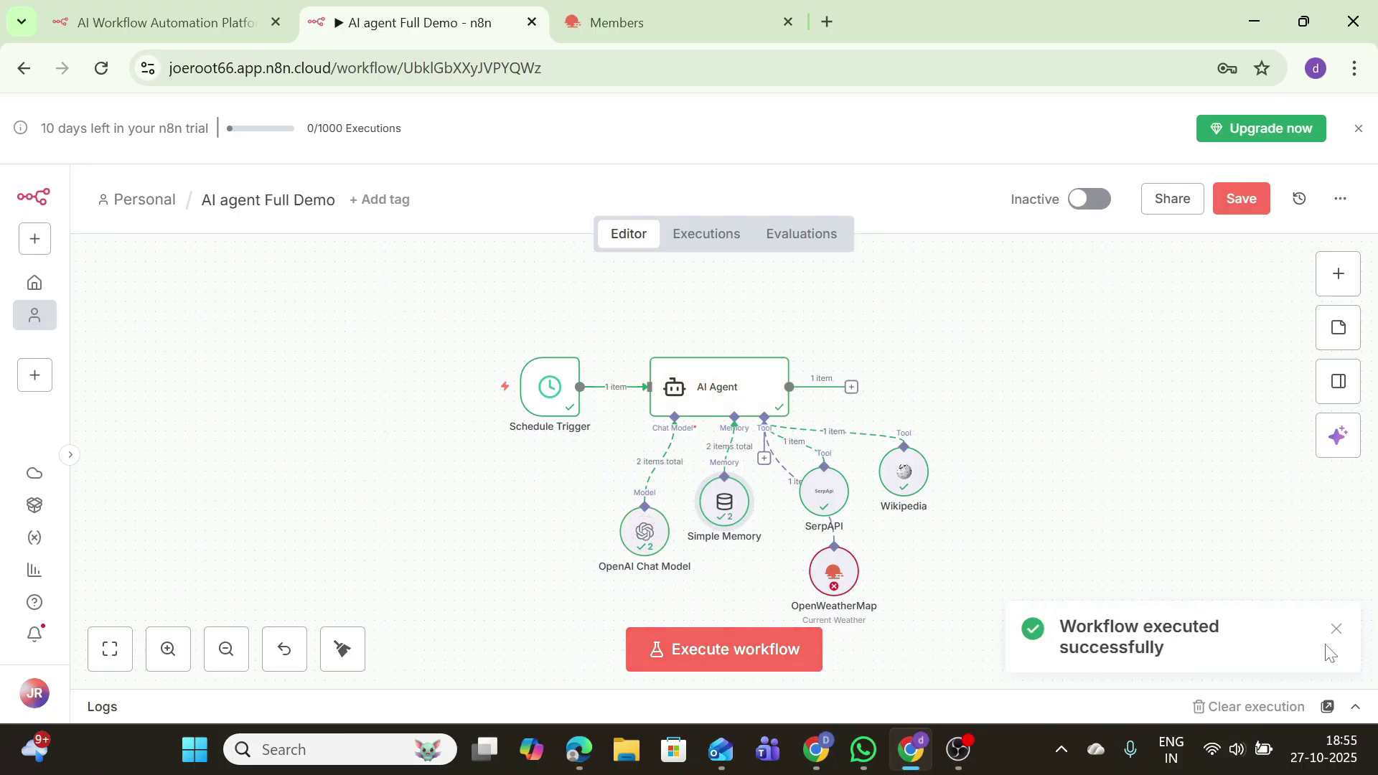
click(1335, 630)
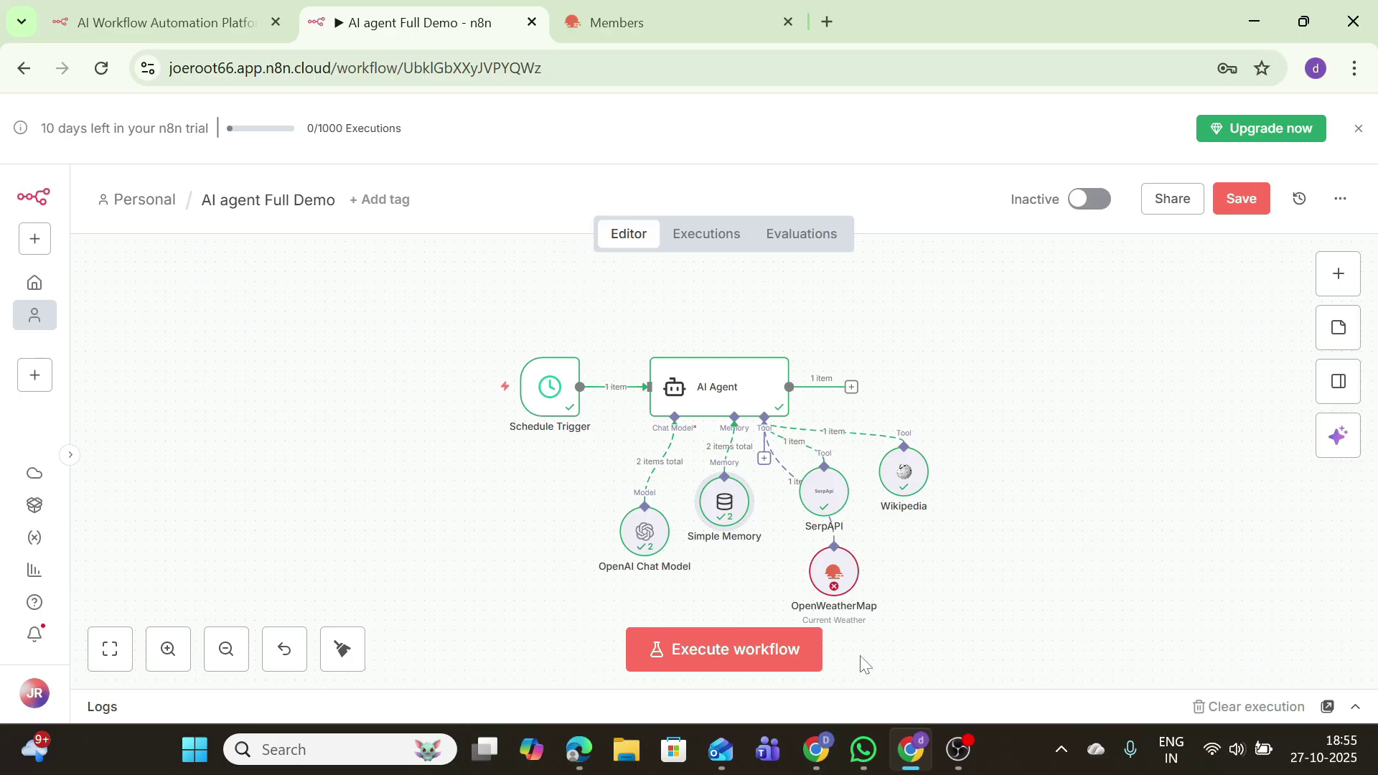
Step: Add a Gmail 'Send a message' action node after the AI Agent
click(849, 391)
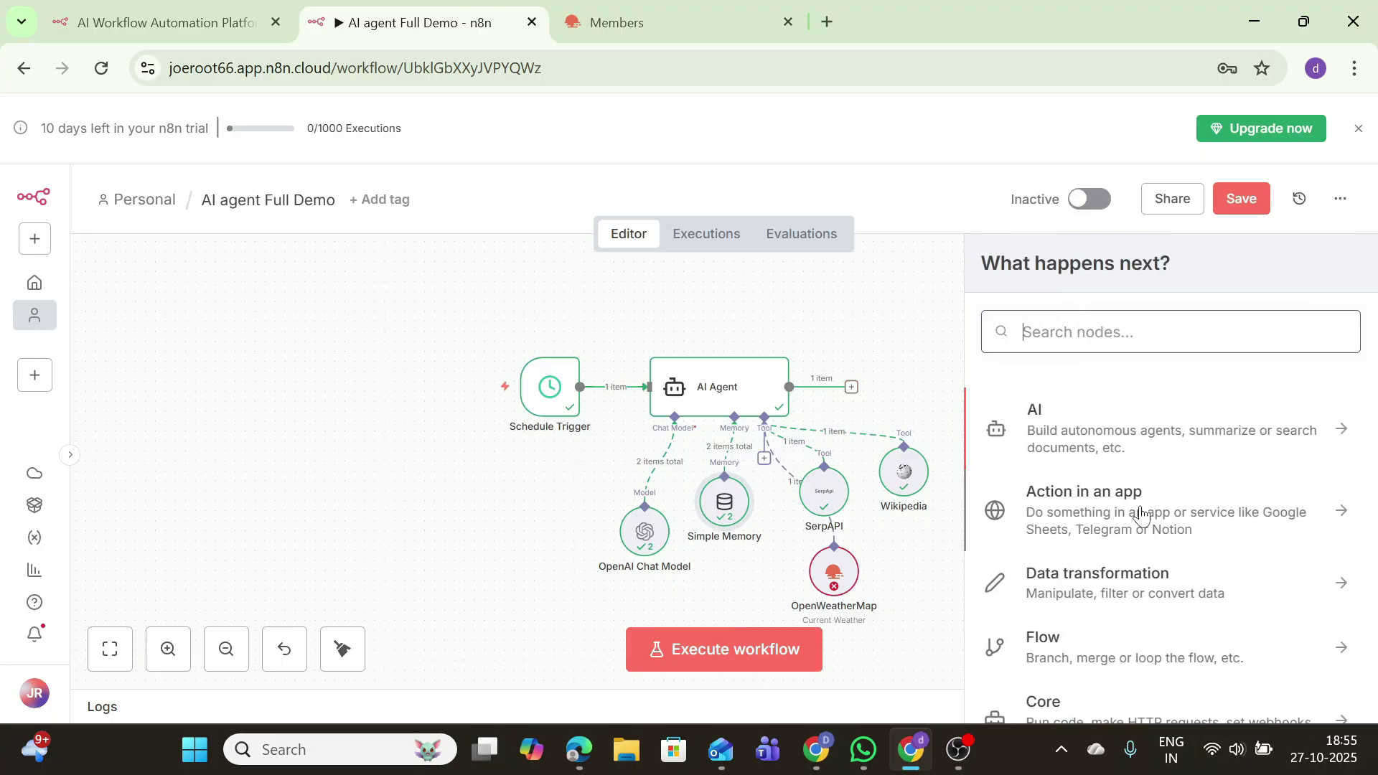
click(1141, 502)
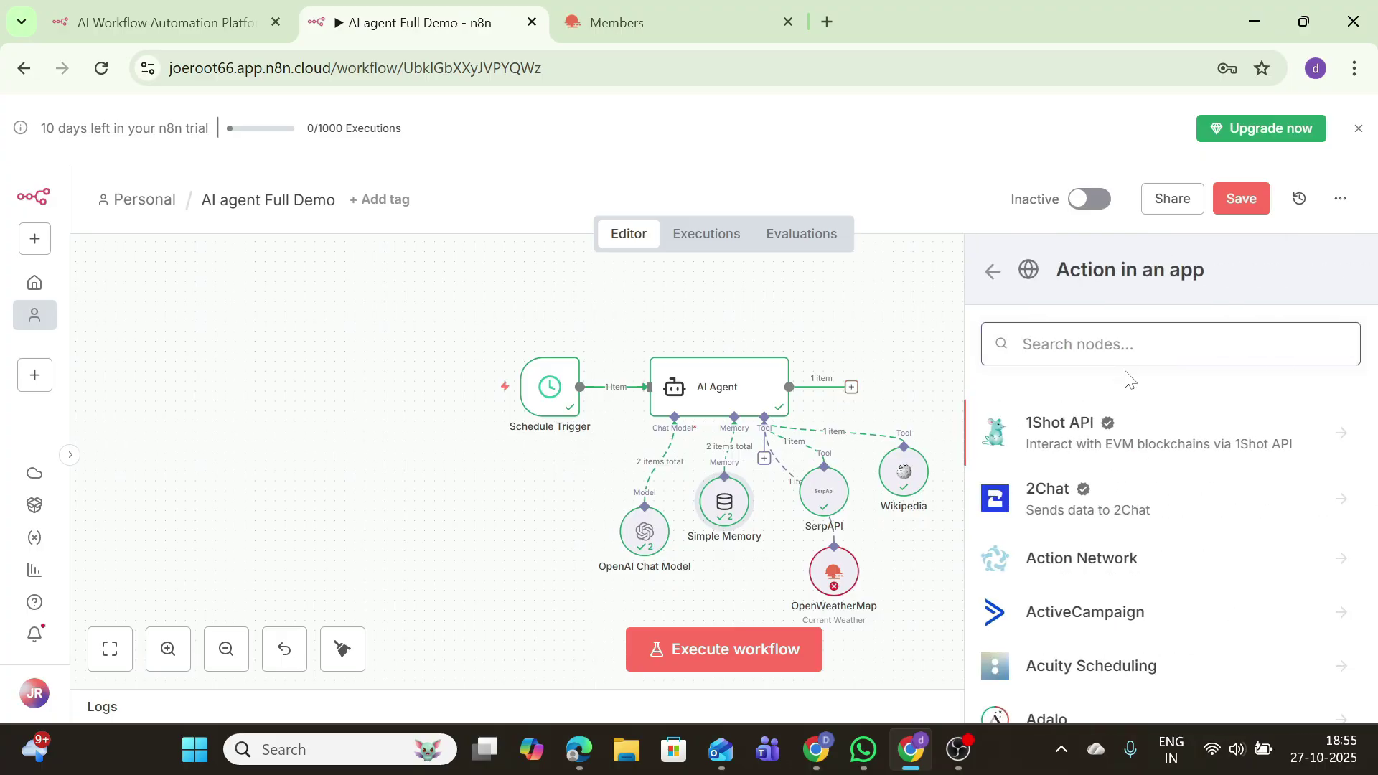
text(g)
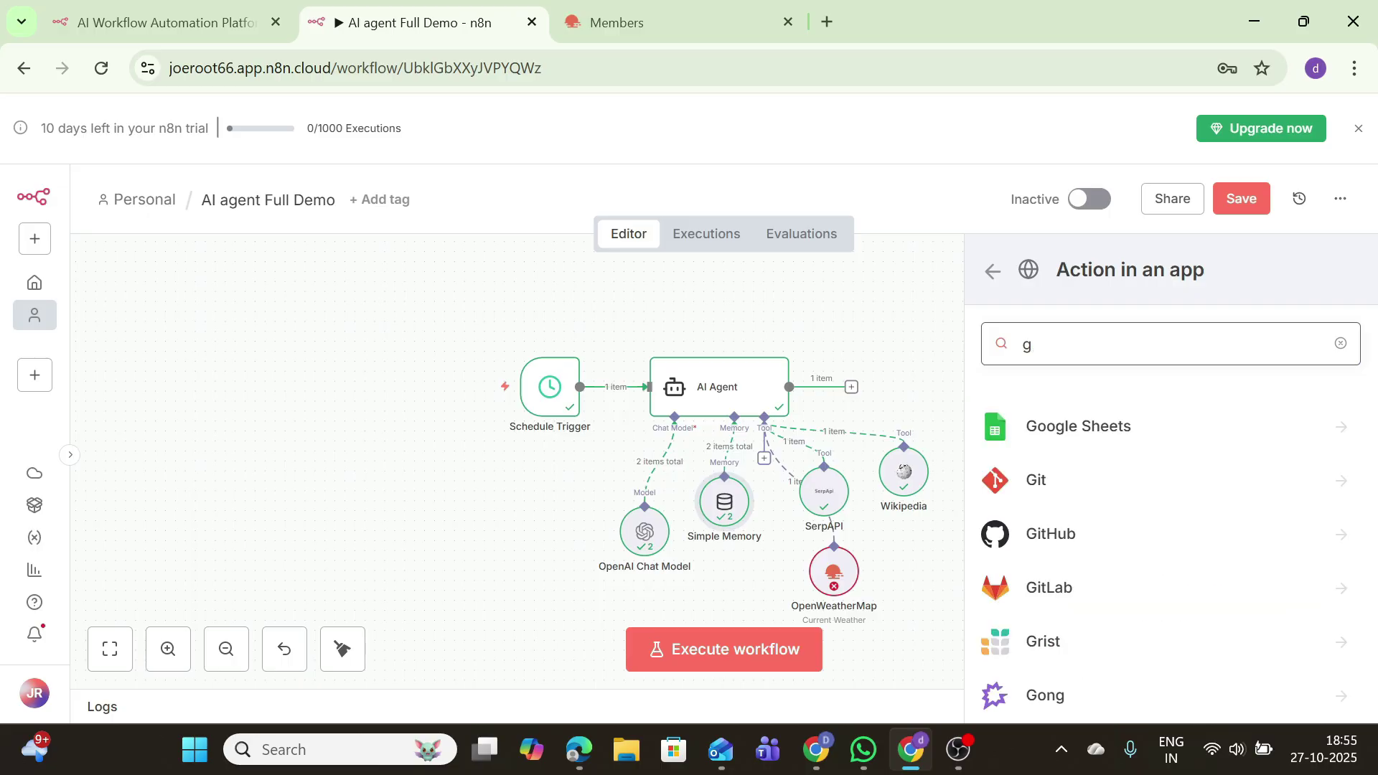
text(m)
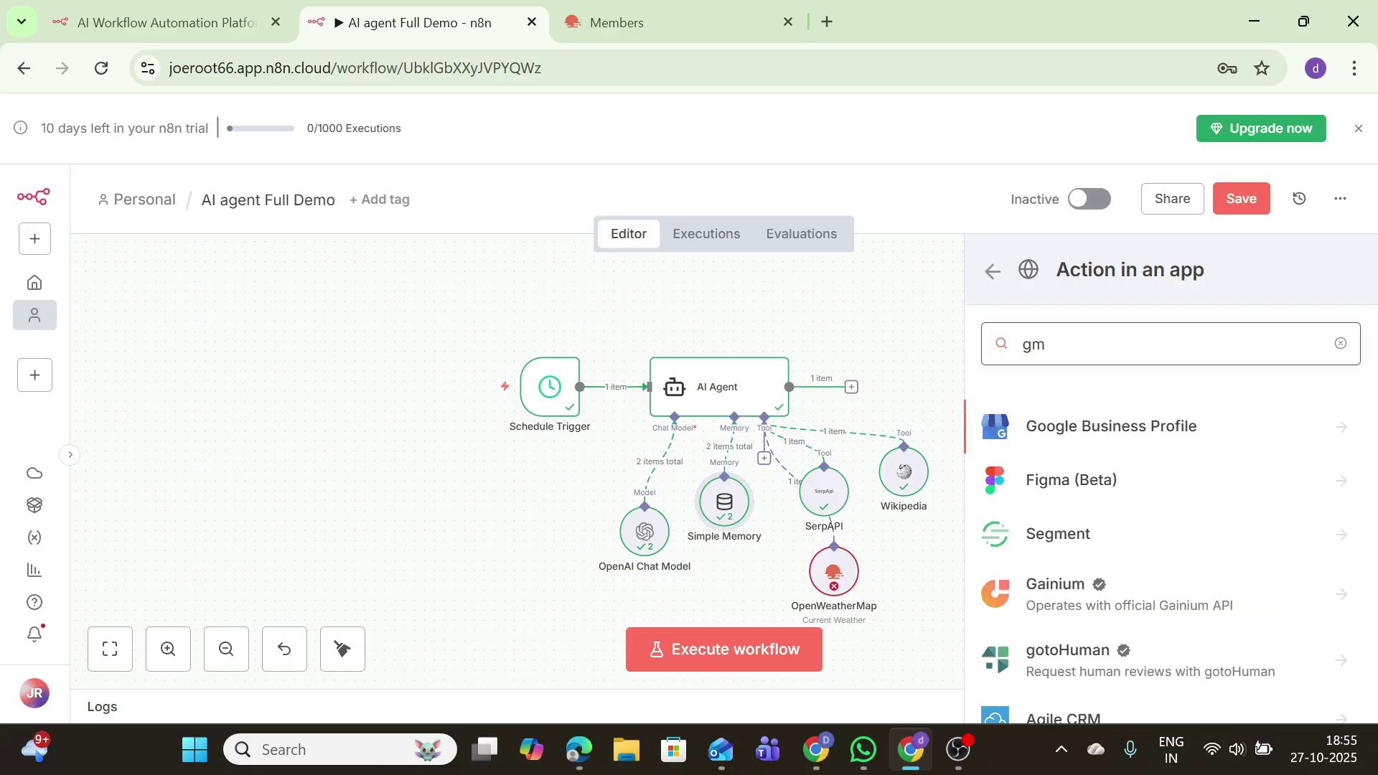
text(ai)
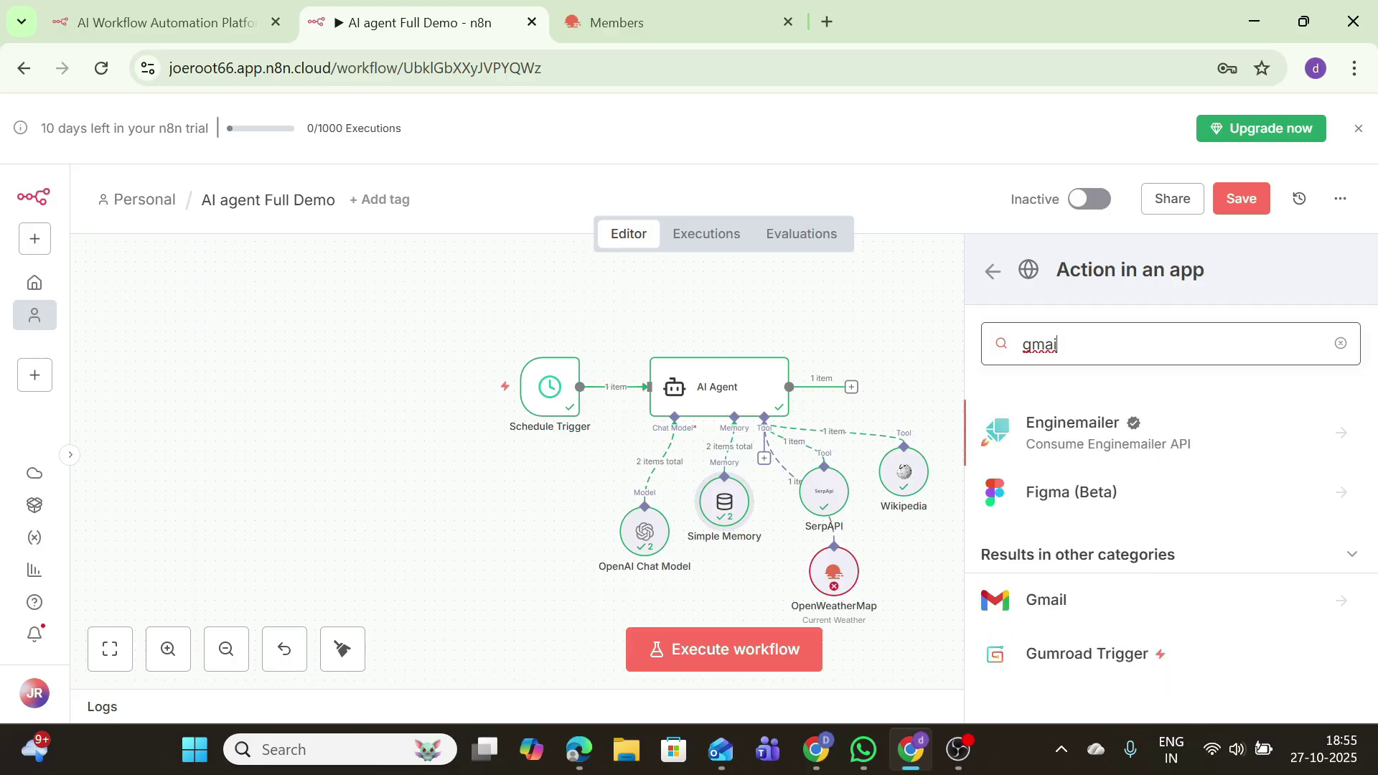
click(1044, 607)
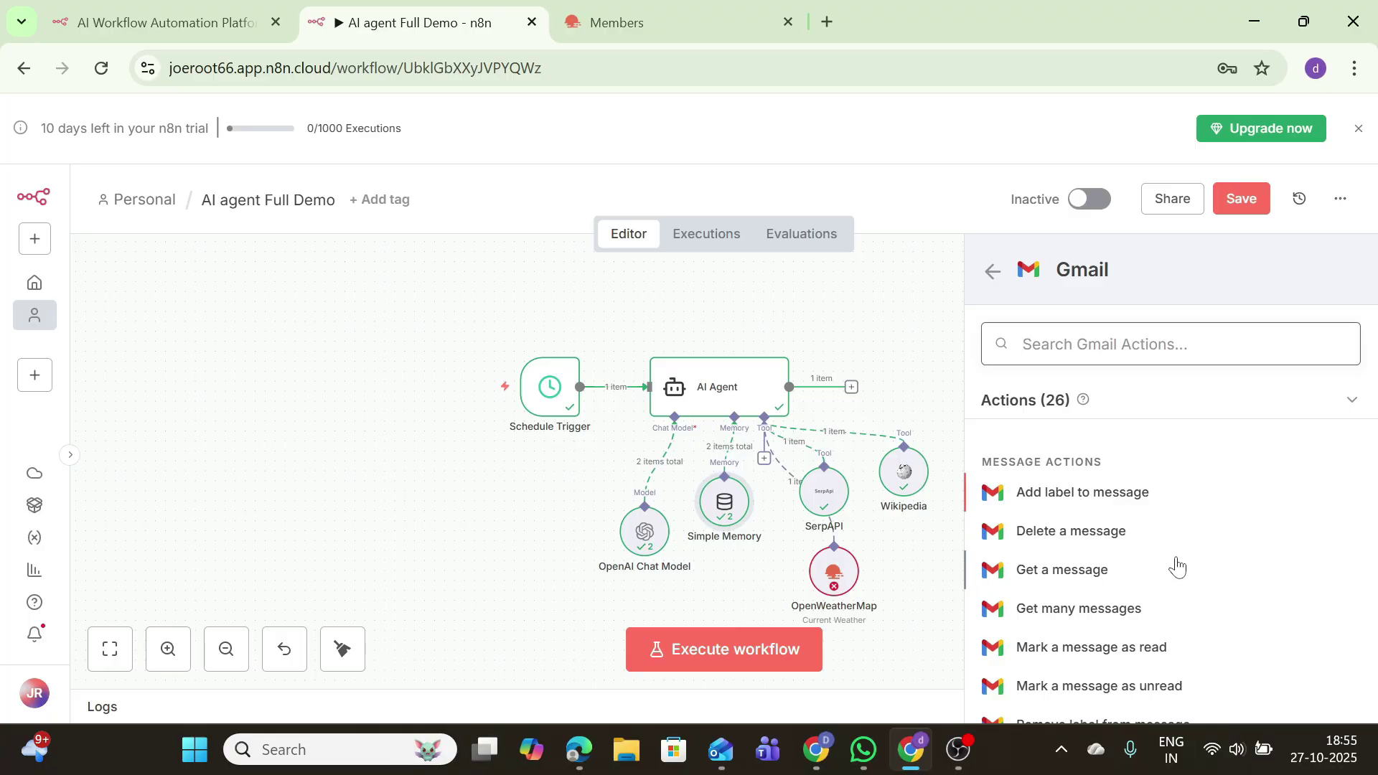
scroll(1101, 607, down, 10)
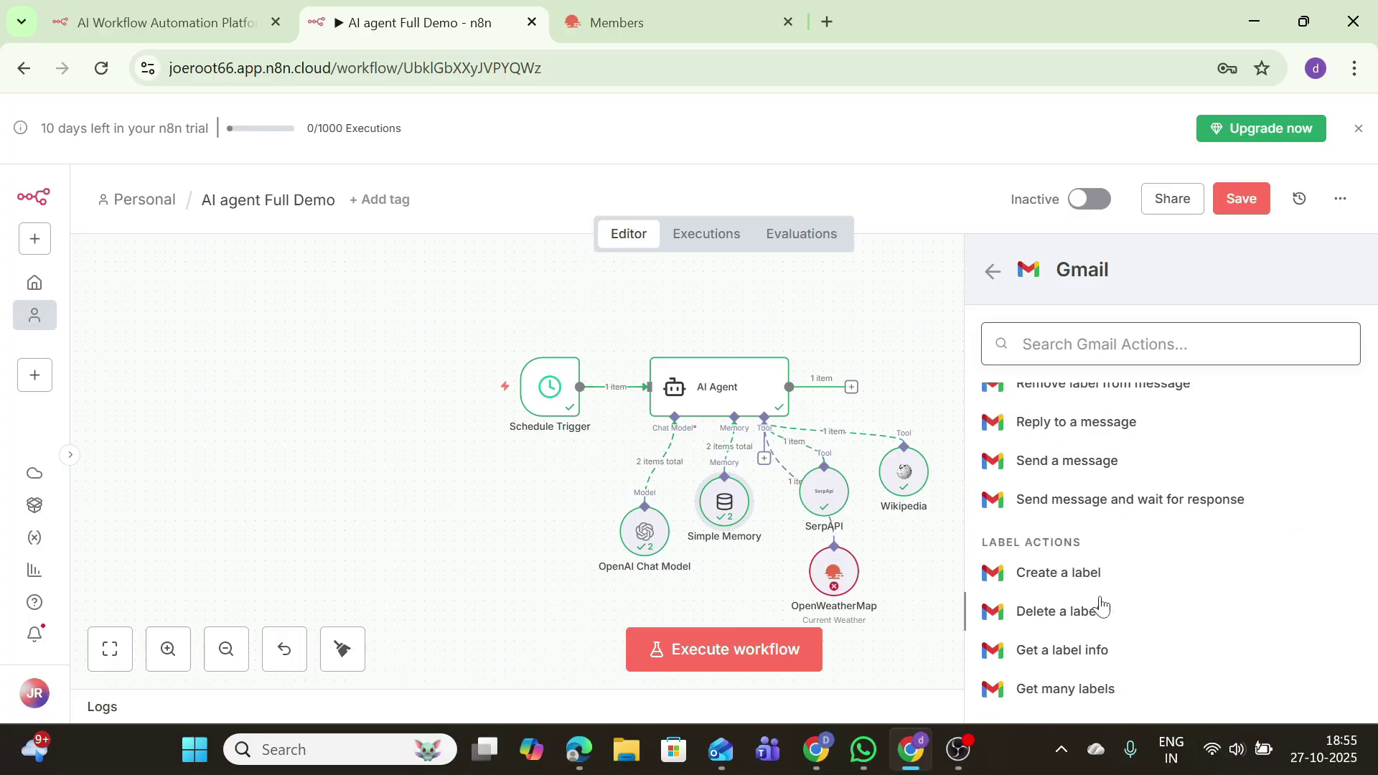
scroll(1101, 606, down, 3)
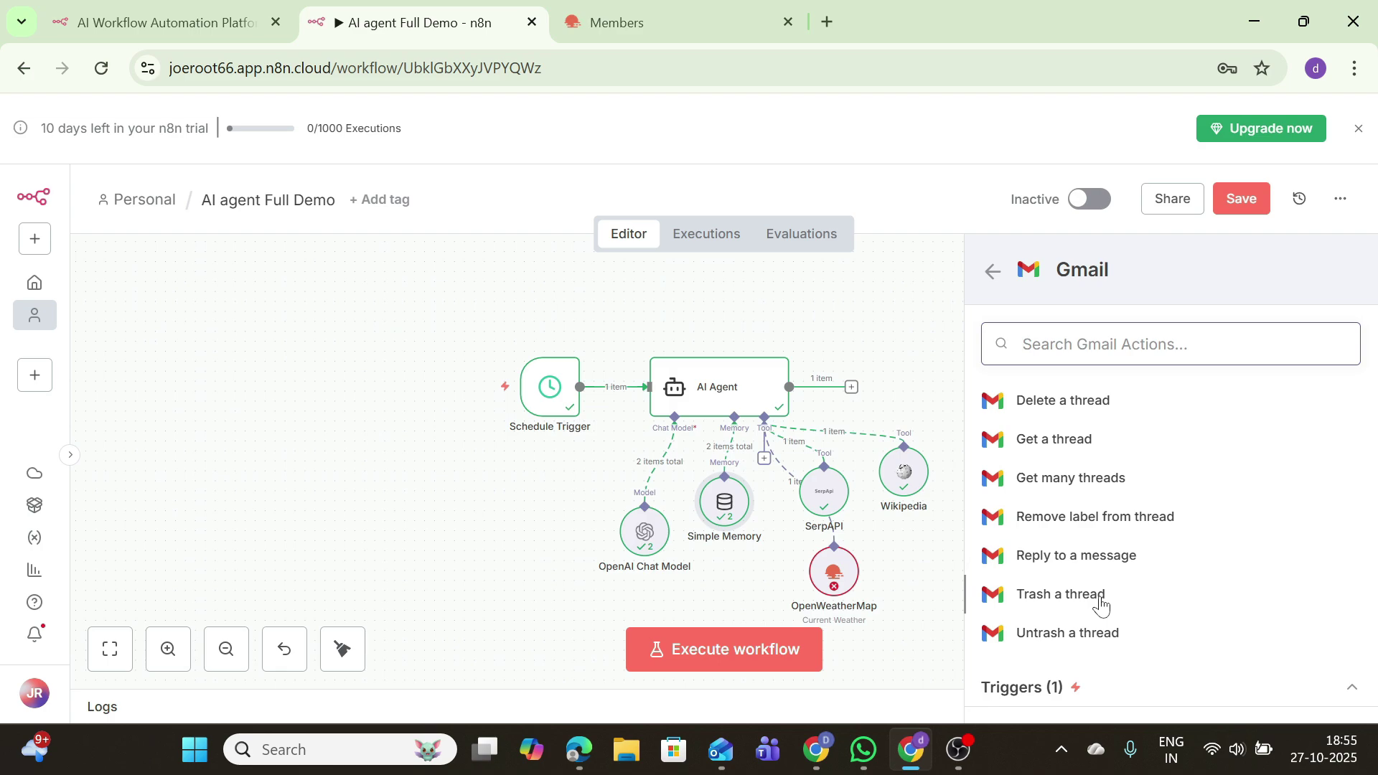
scroll(1103, 602, up, 3)
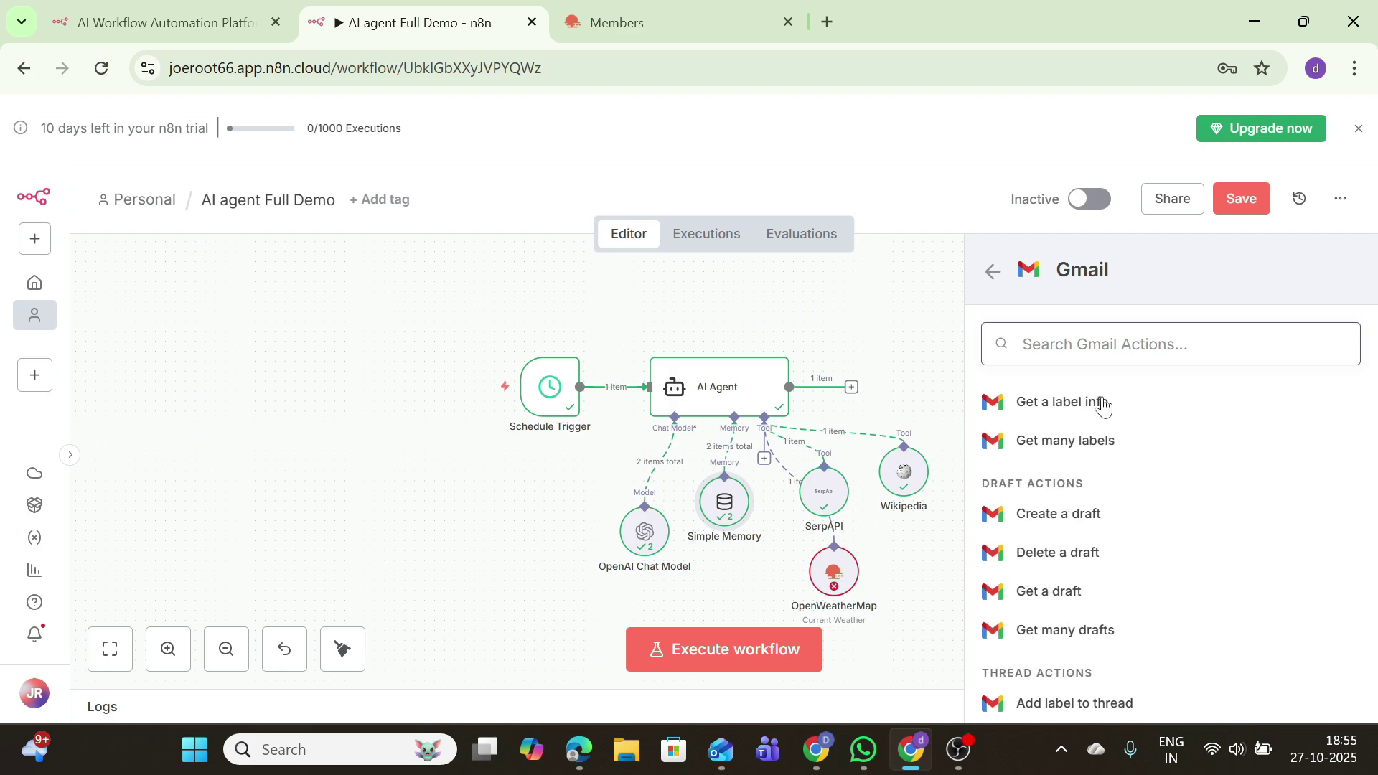
text(se)
click(1080, 461)
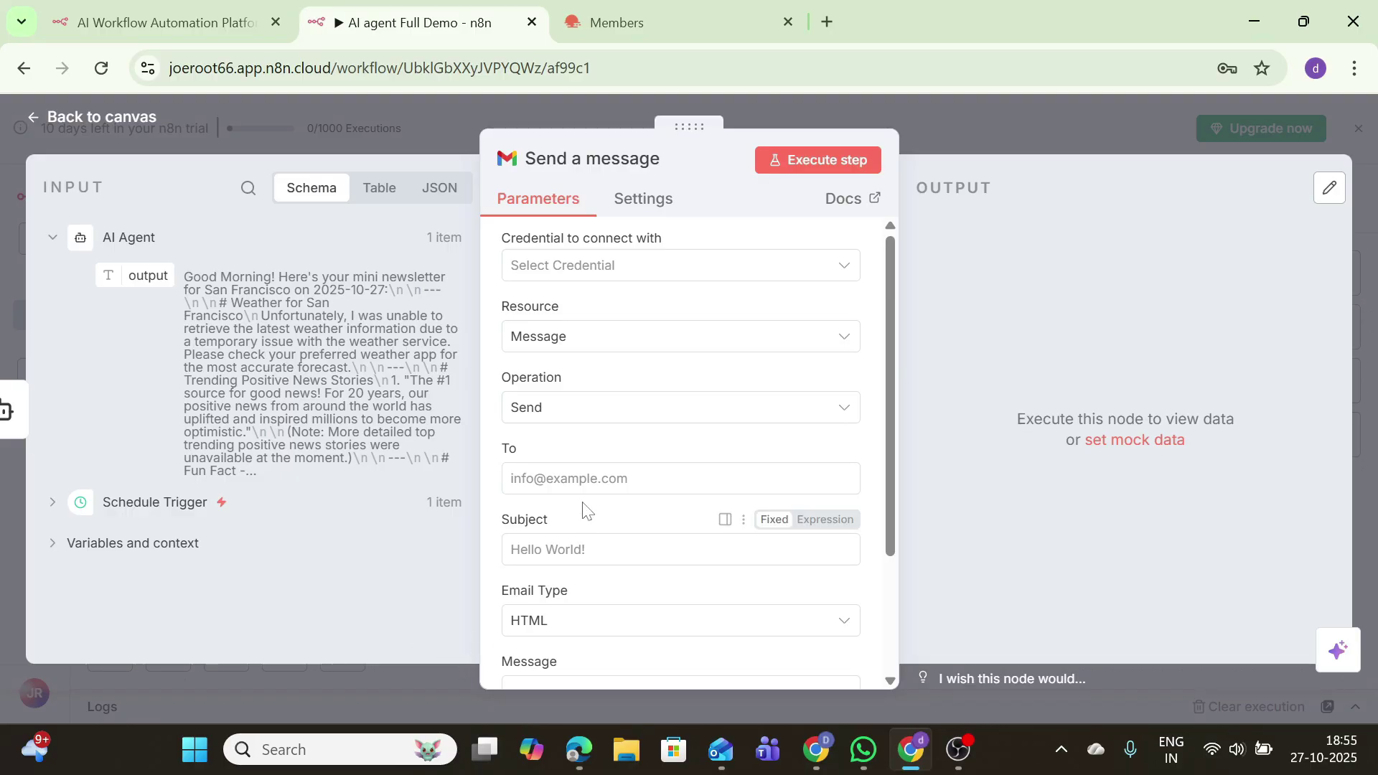
Step: Create a new Gmail OAuth2 credential for the node by signing in with Google
click(668, 269)
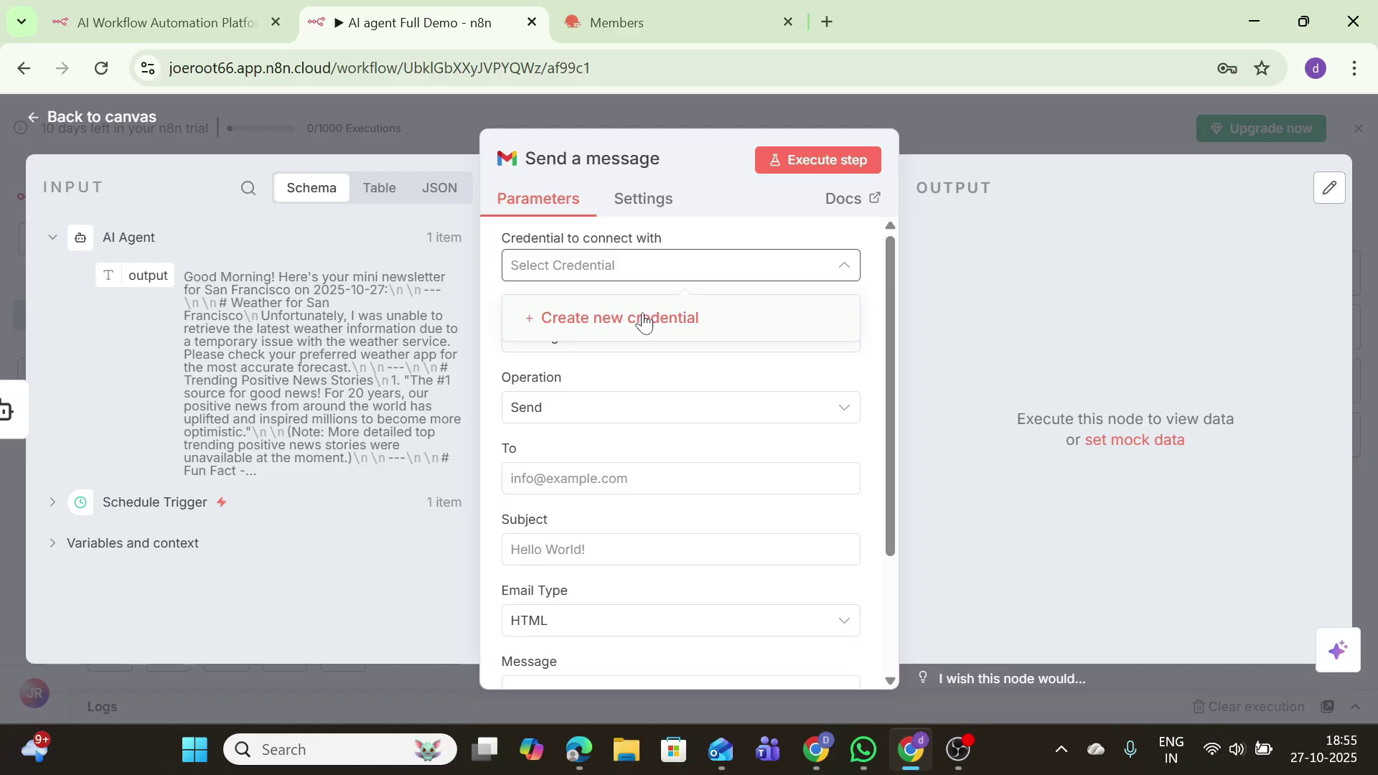
click(644, 320)
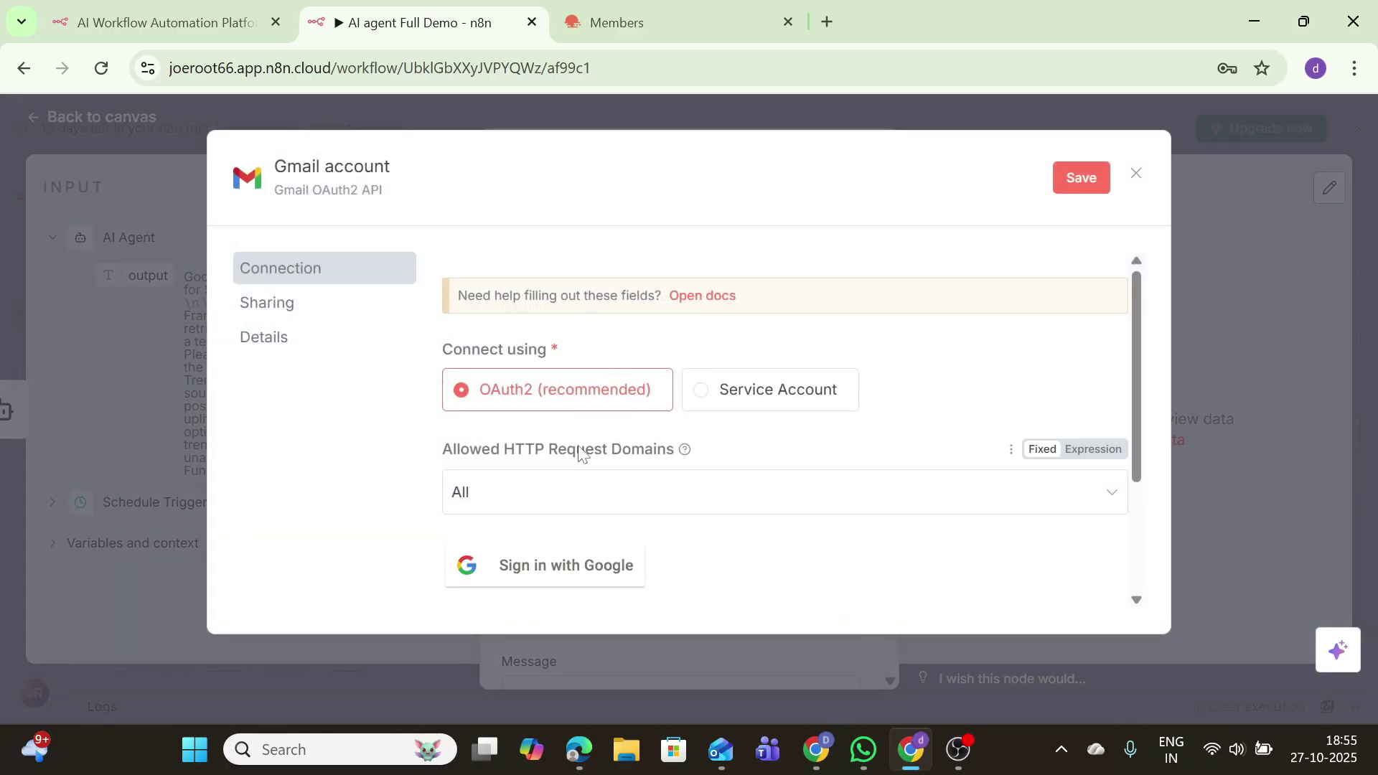
click(535, 566)
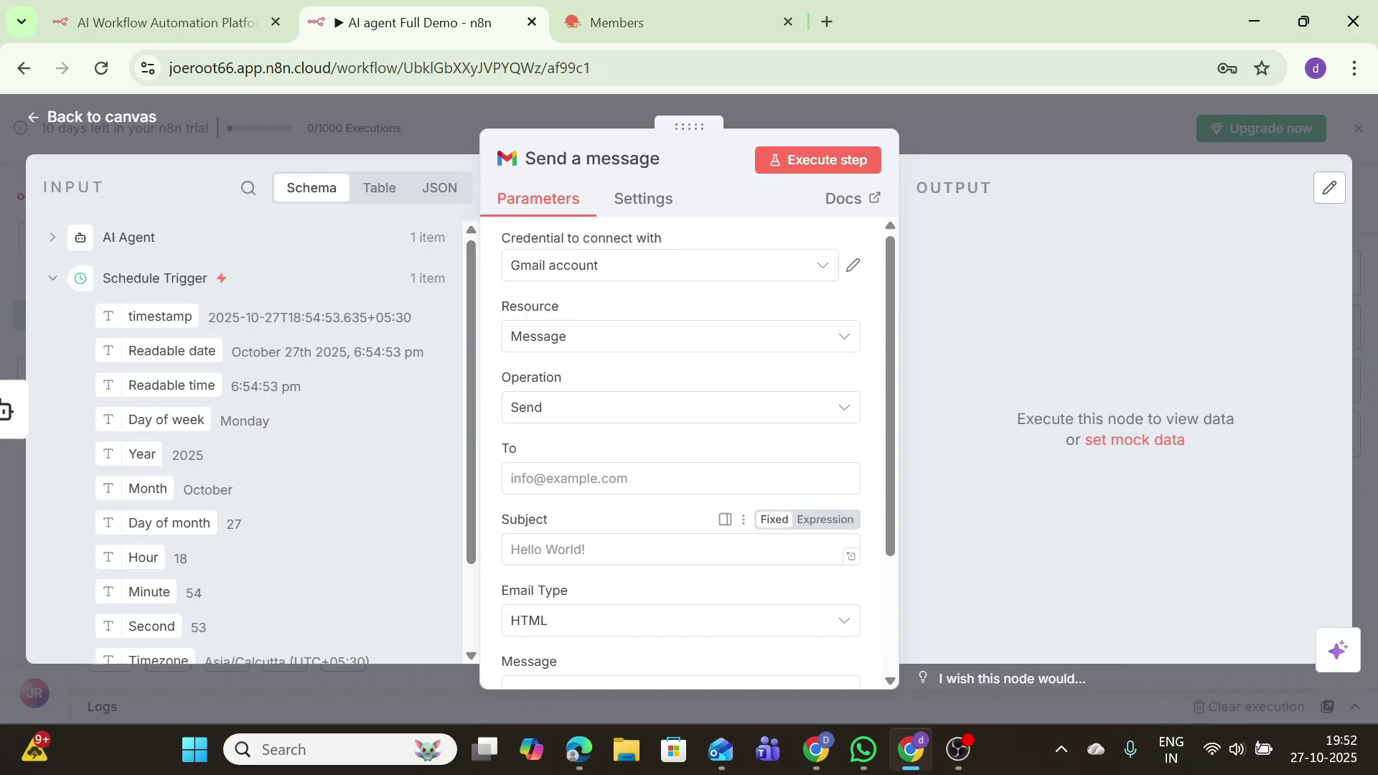
Step: Set the subject to 'Daily Briefing: ' followed by the Schedule Trigger's Readable date
click(535, 551)
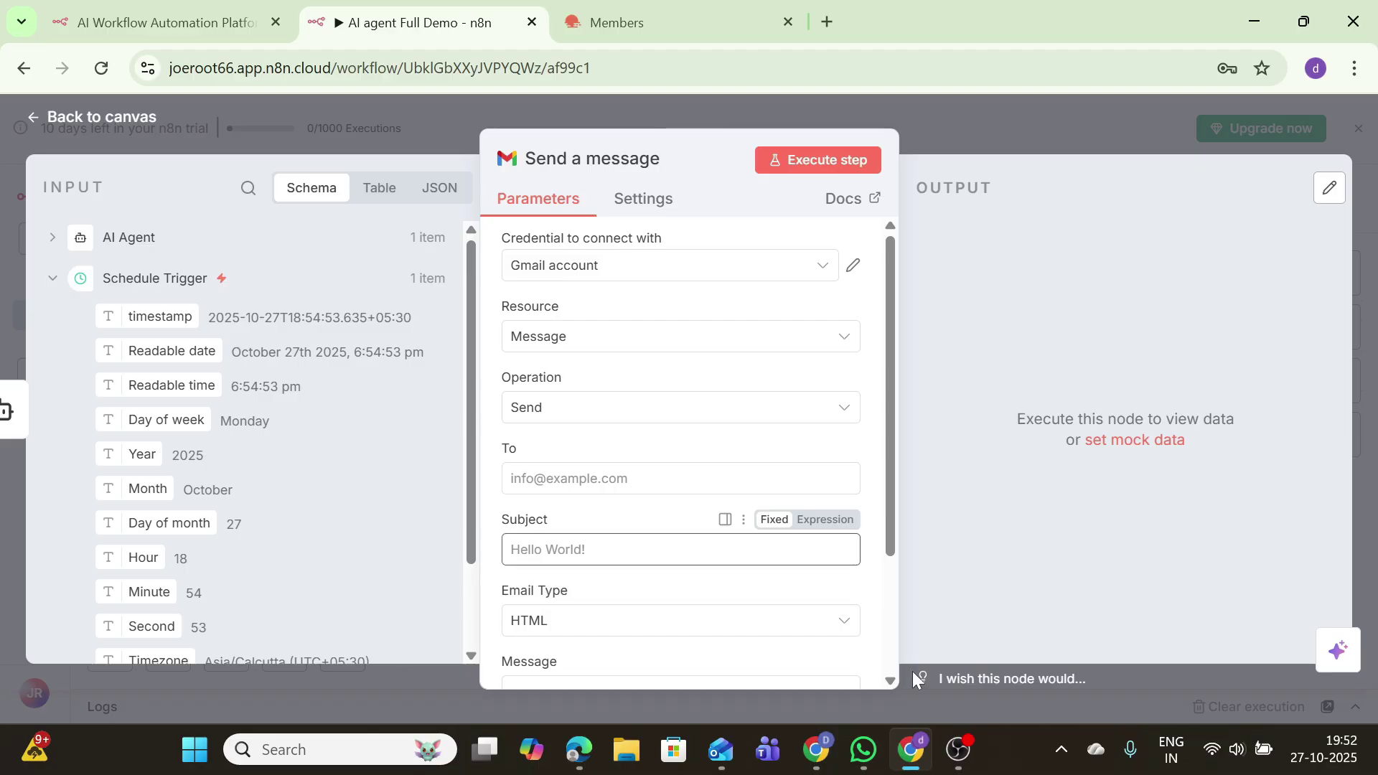
text(dail)
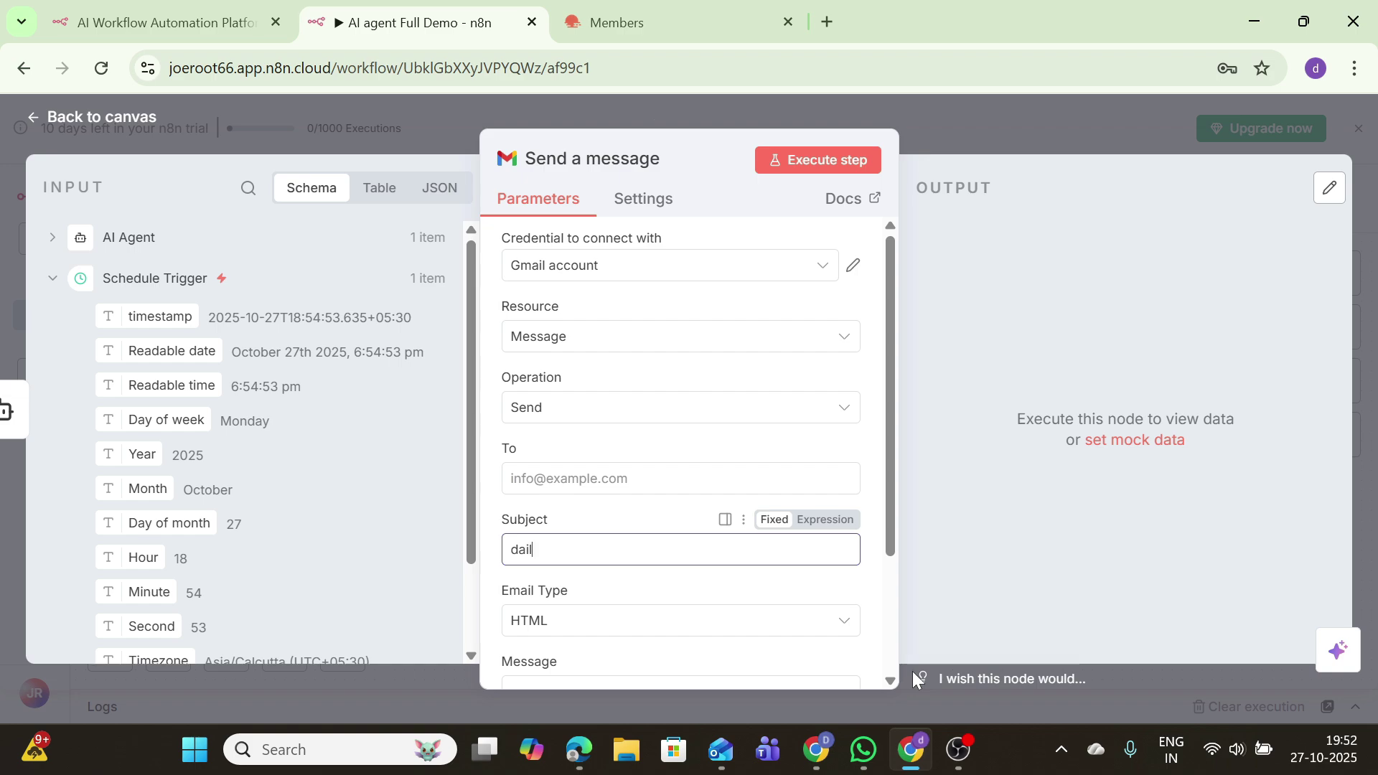
key(BackSpace)
text(Dai)
text(f)
key(BackSpace)
key(BackSpace)
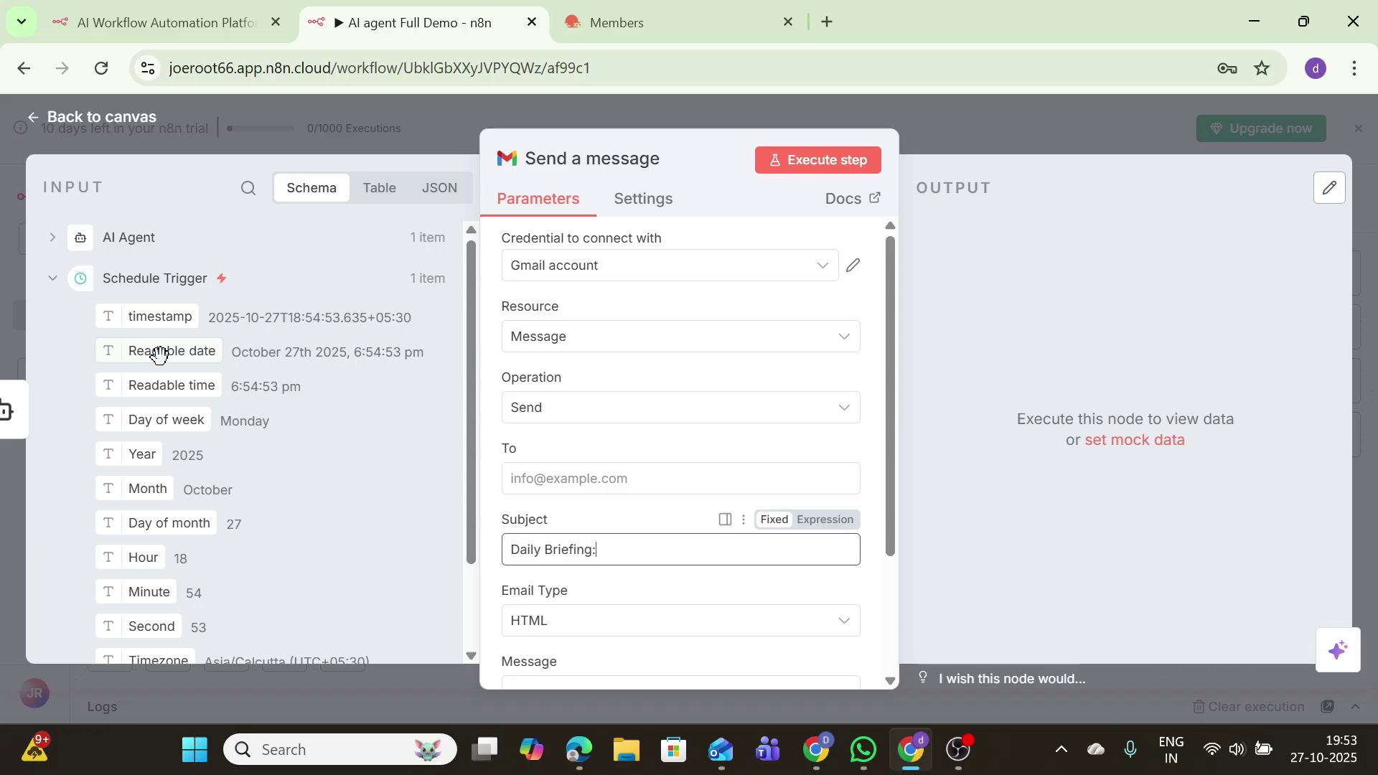
drag(160, 350, 690, 558)
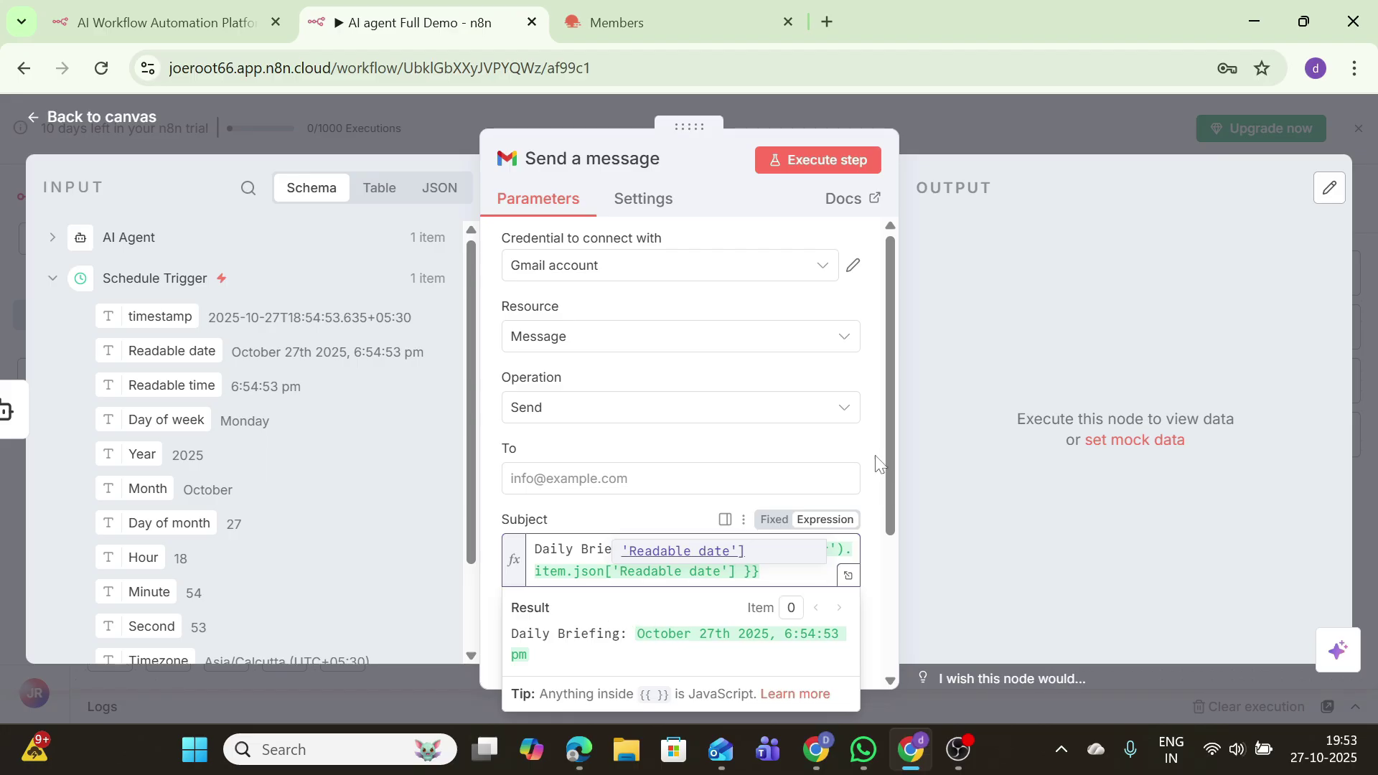
Step: Look through the Gmail node's optional email settings, then move to the message body
drag(886, 466, 889, 619)
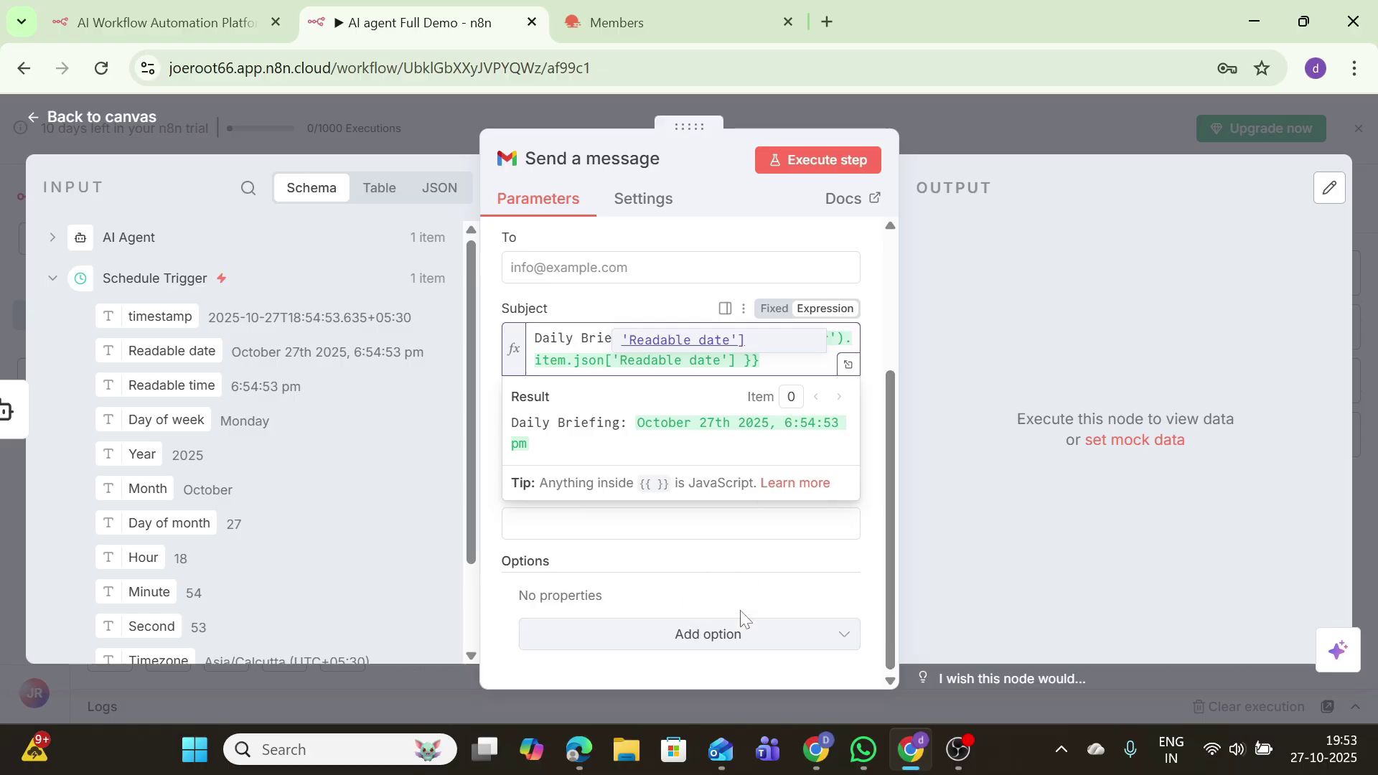
click(732, 649)
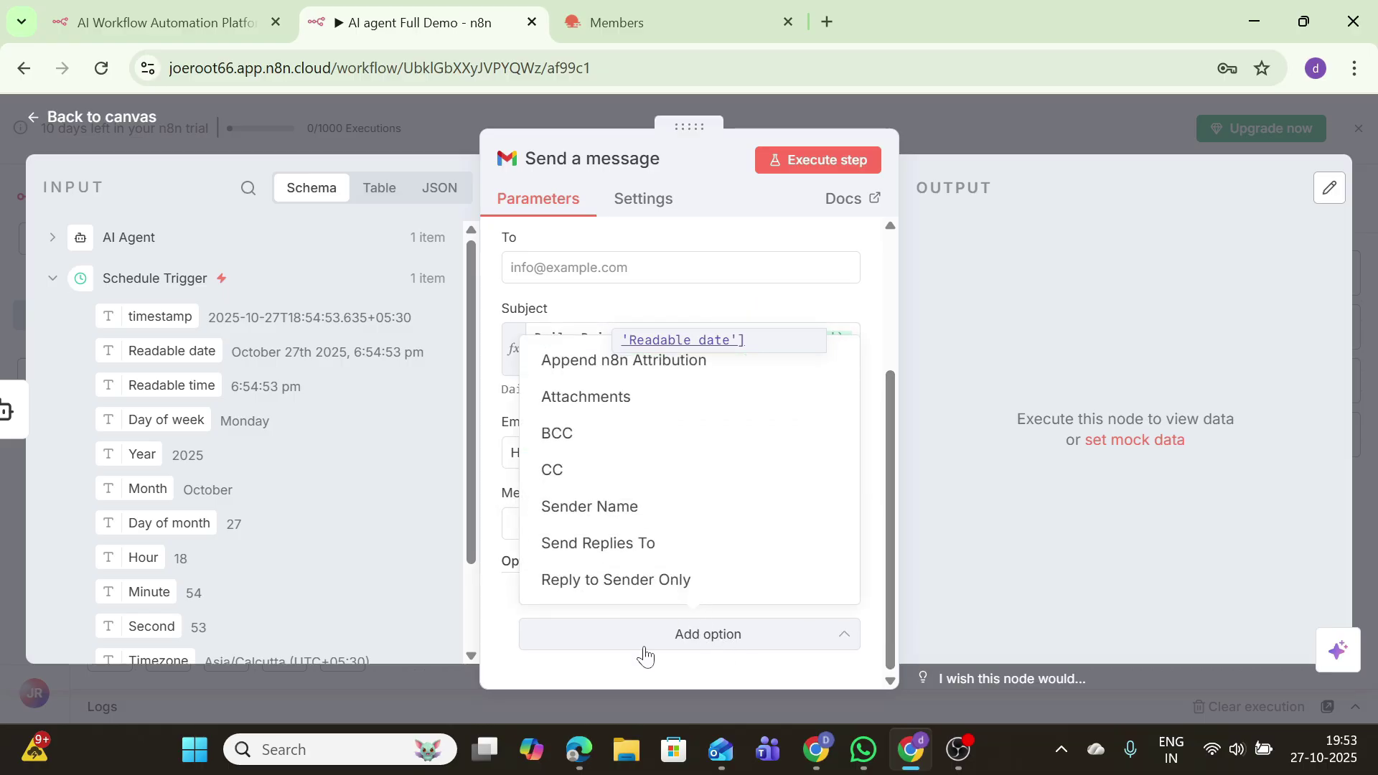
click(504, 539)
click(610, 523)
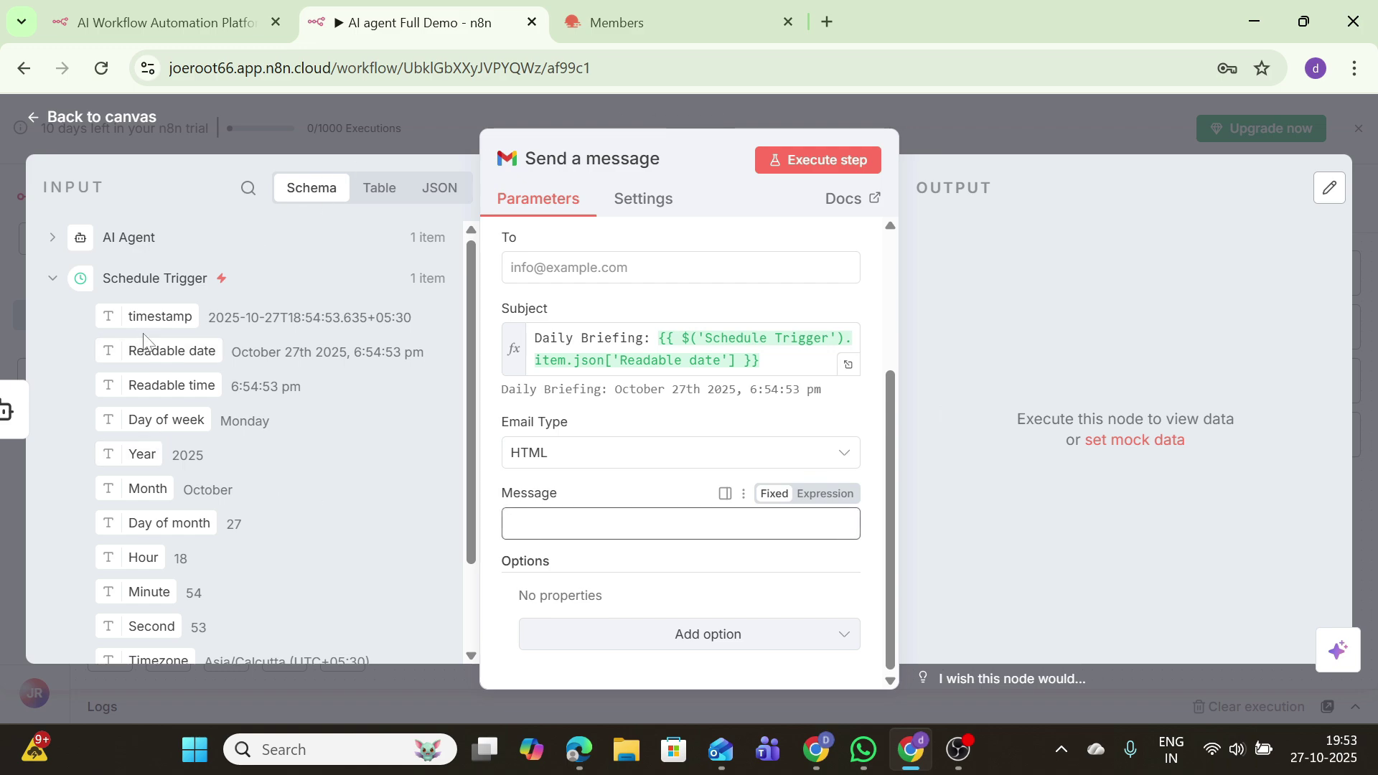
Step: Fill the message body with the AI Agent's output and test-run the step
click(136, 238)
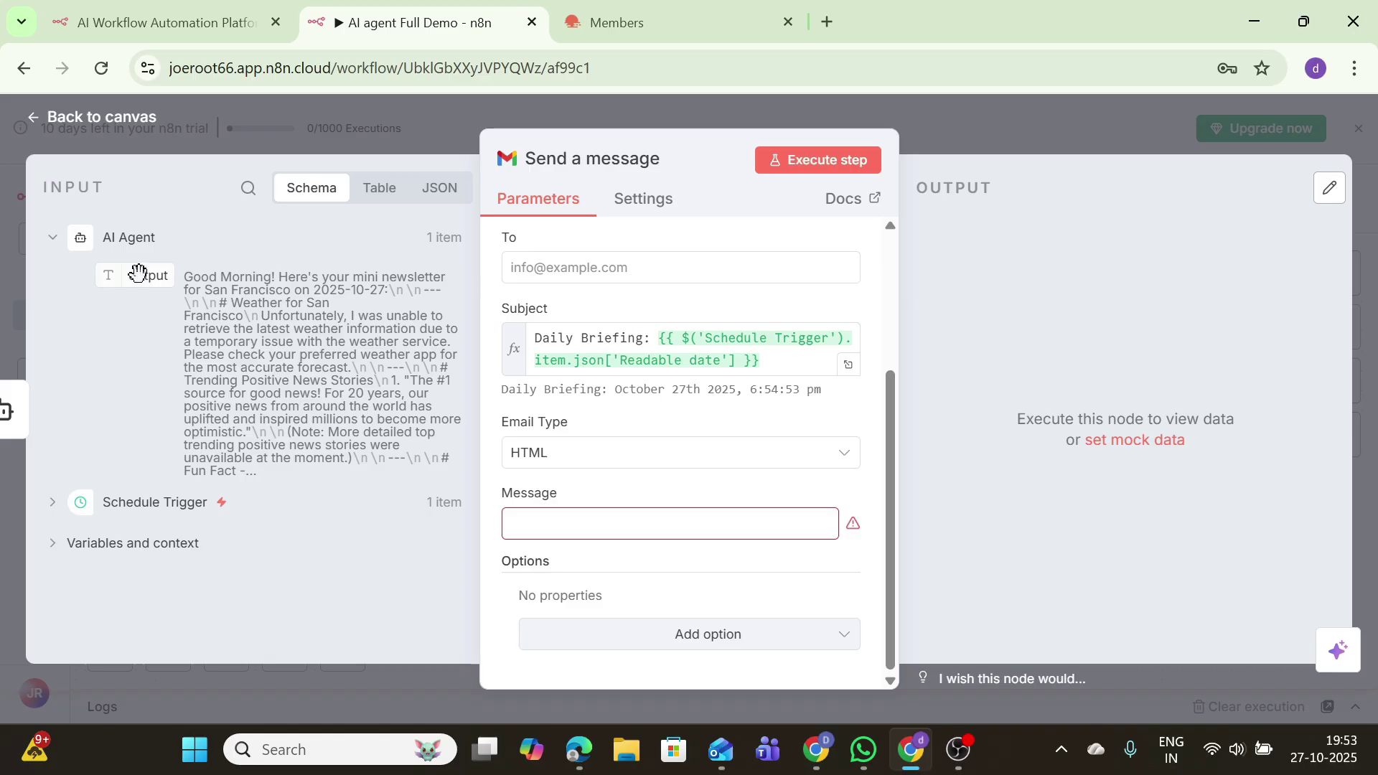
drag(138, 274, 562, 540)
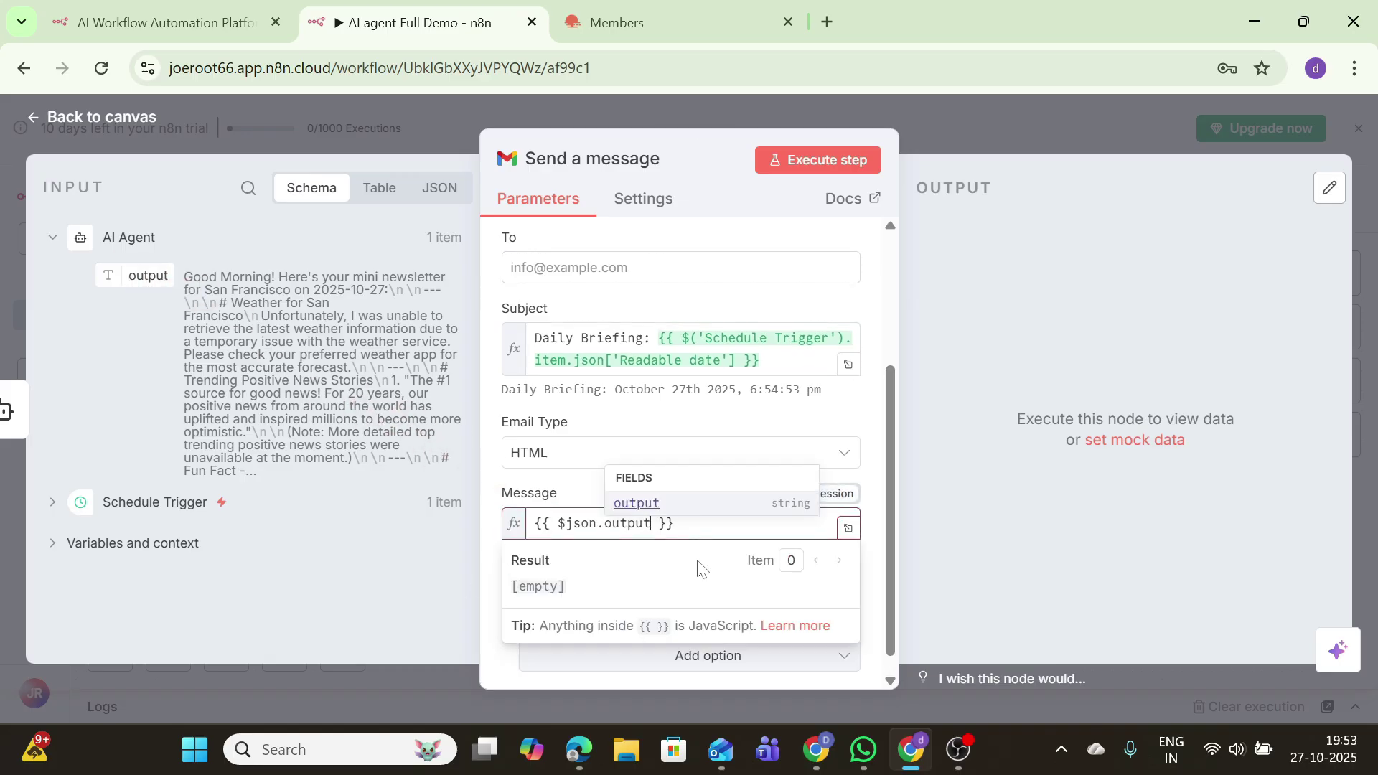
click(856, 164)
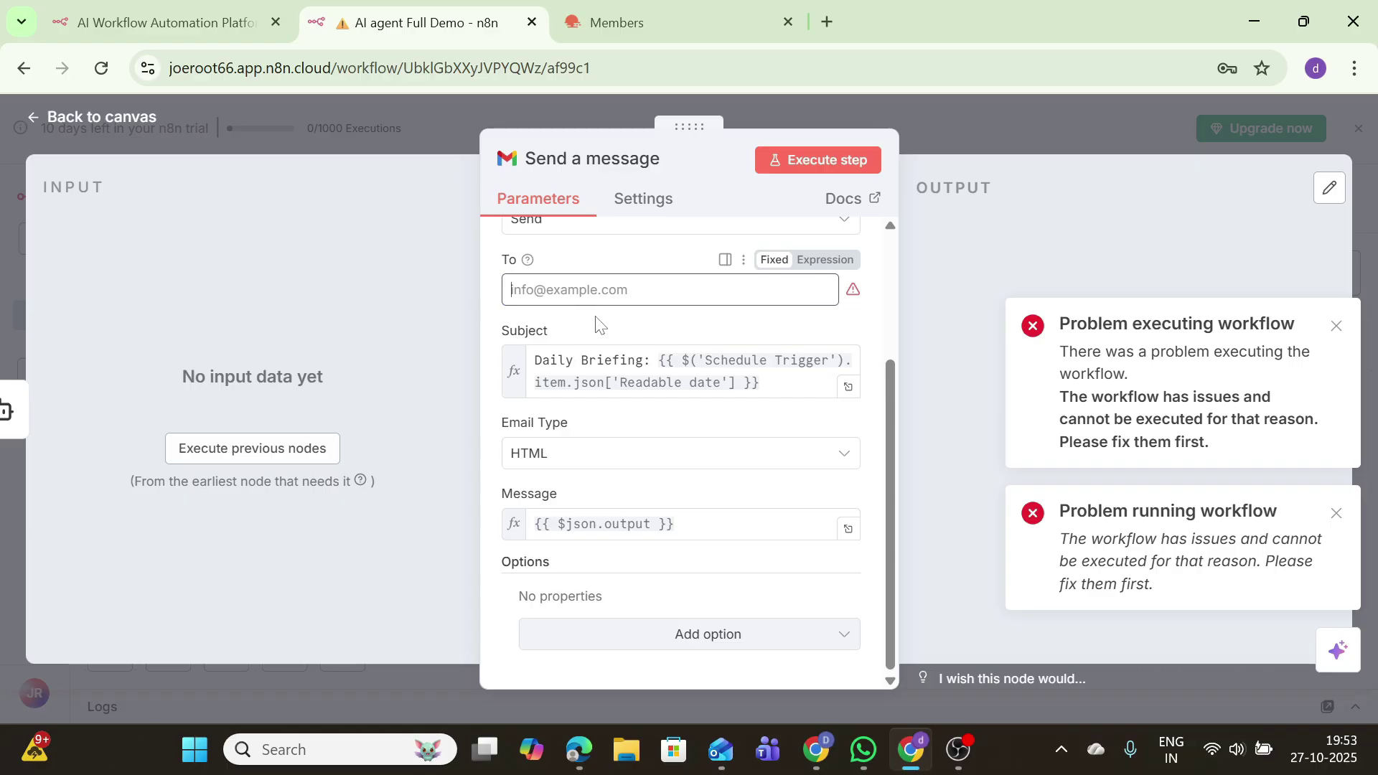
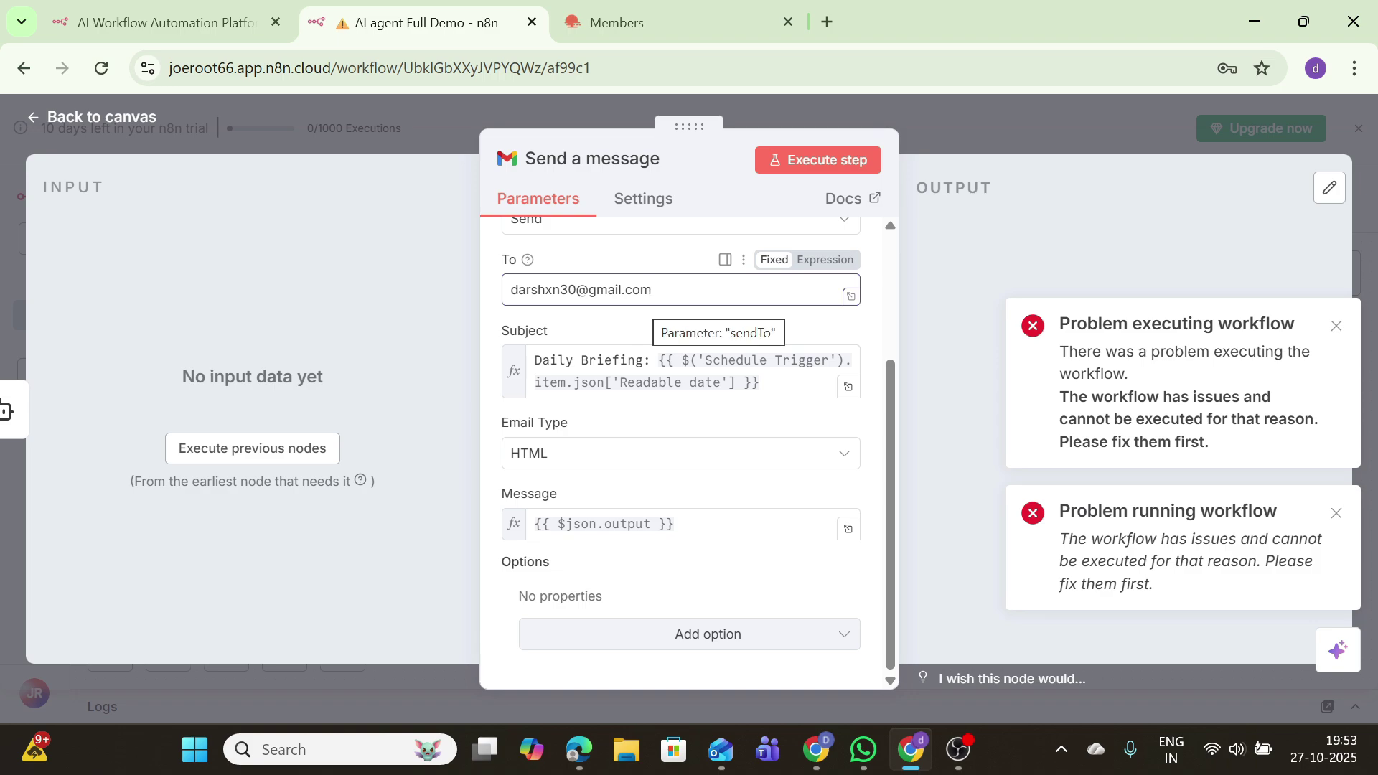
Step: Enter the recipient's Gmail address in the To field, correcting typos
key(ctrl+a)
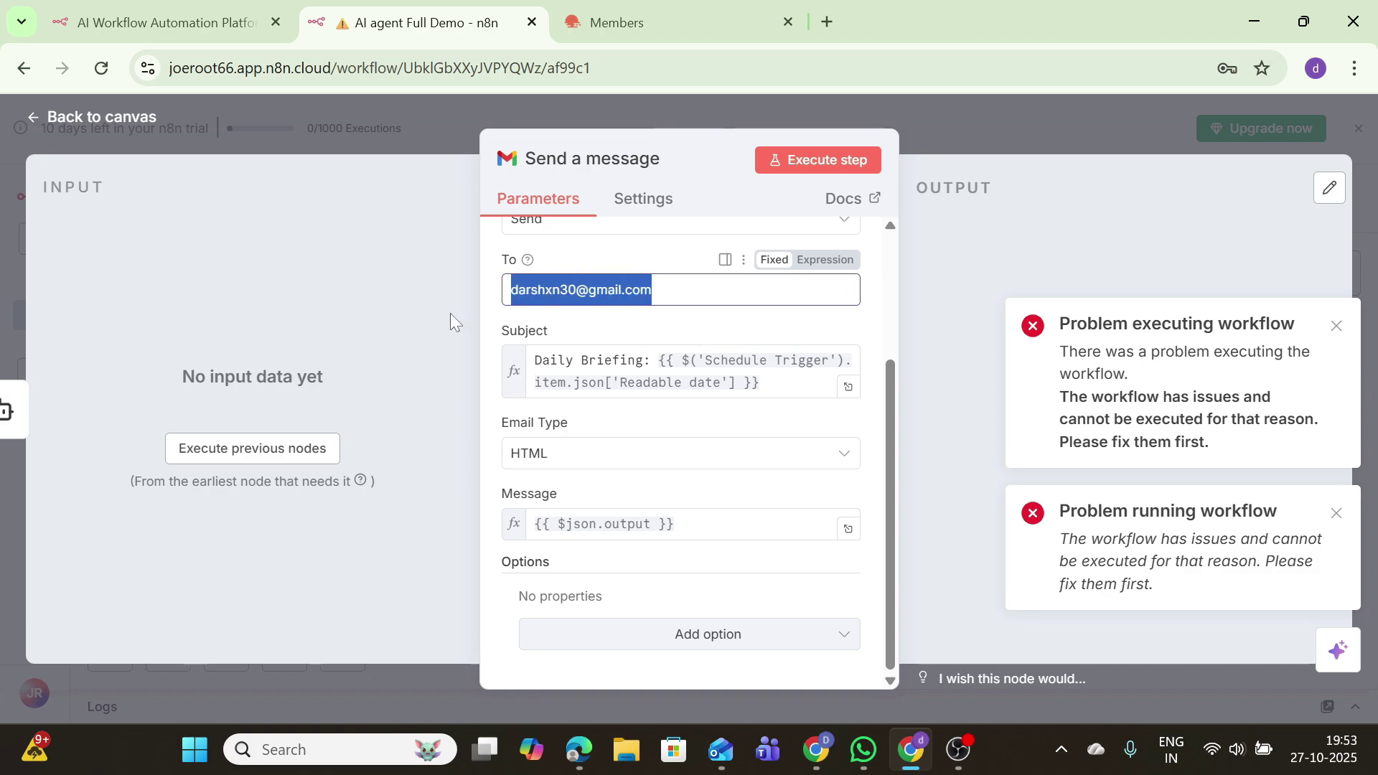
key(BackSpace)
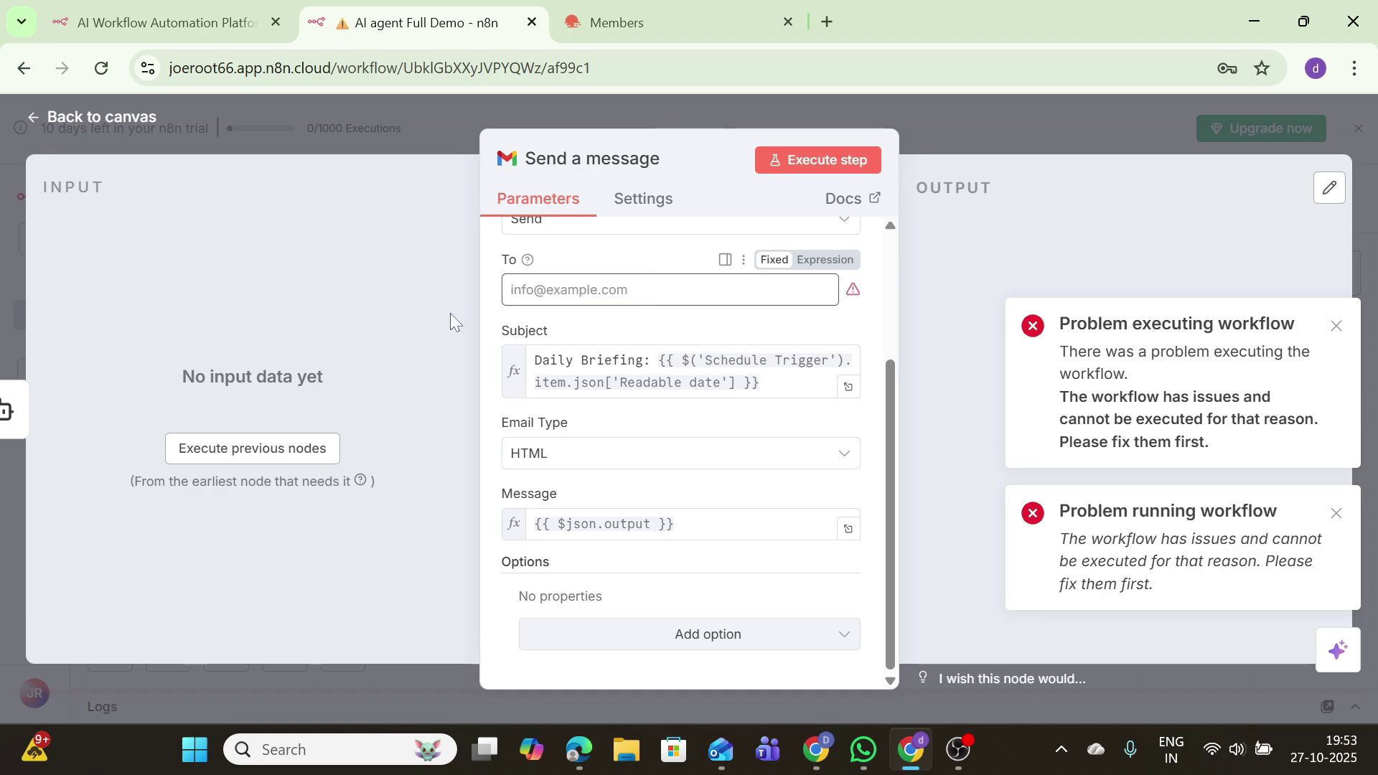
text(pr\)
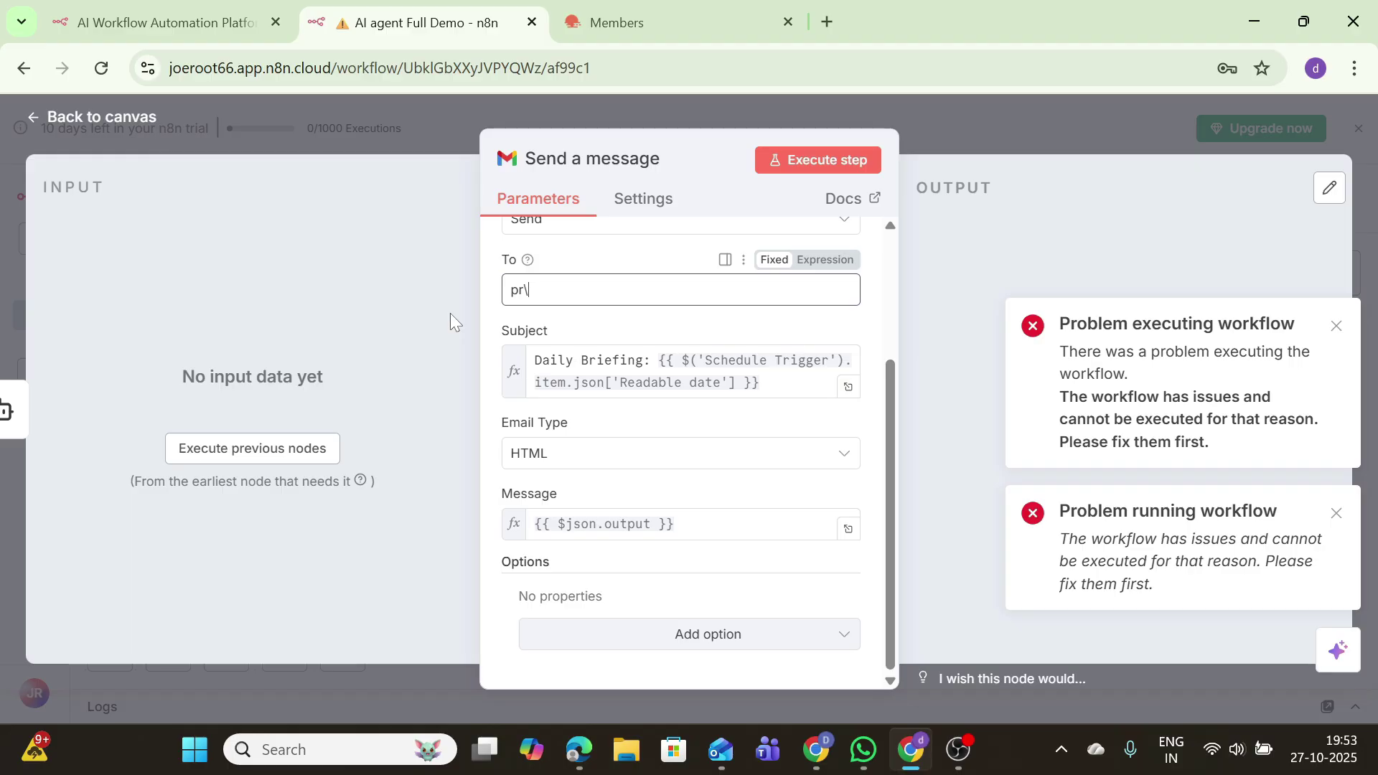
key(BackSpace)
key(BackSpace)
key(BackSpace)
text(dr)
key(BackSpace)
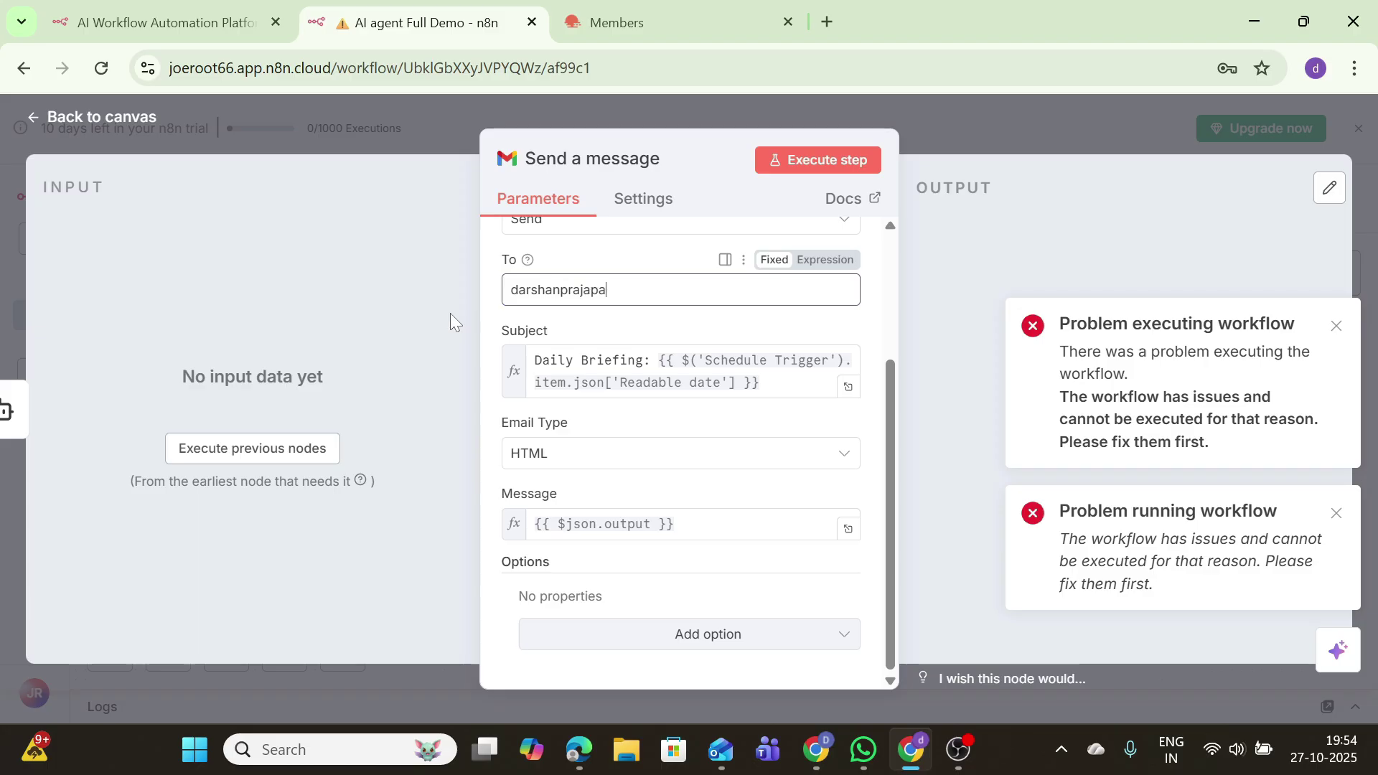
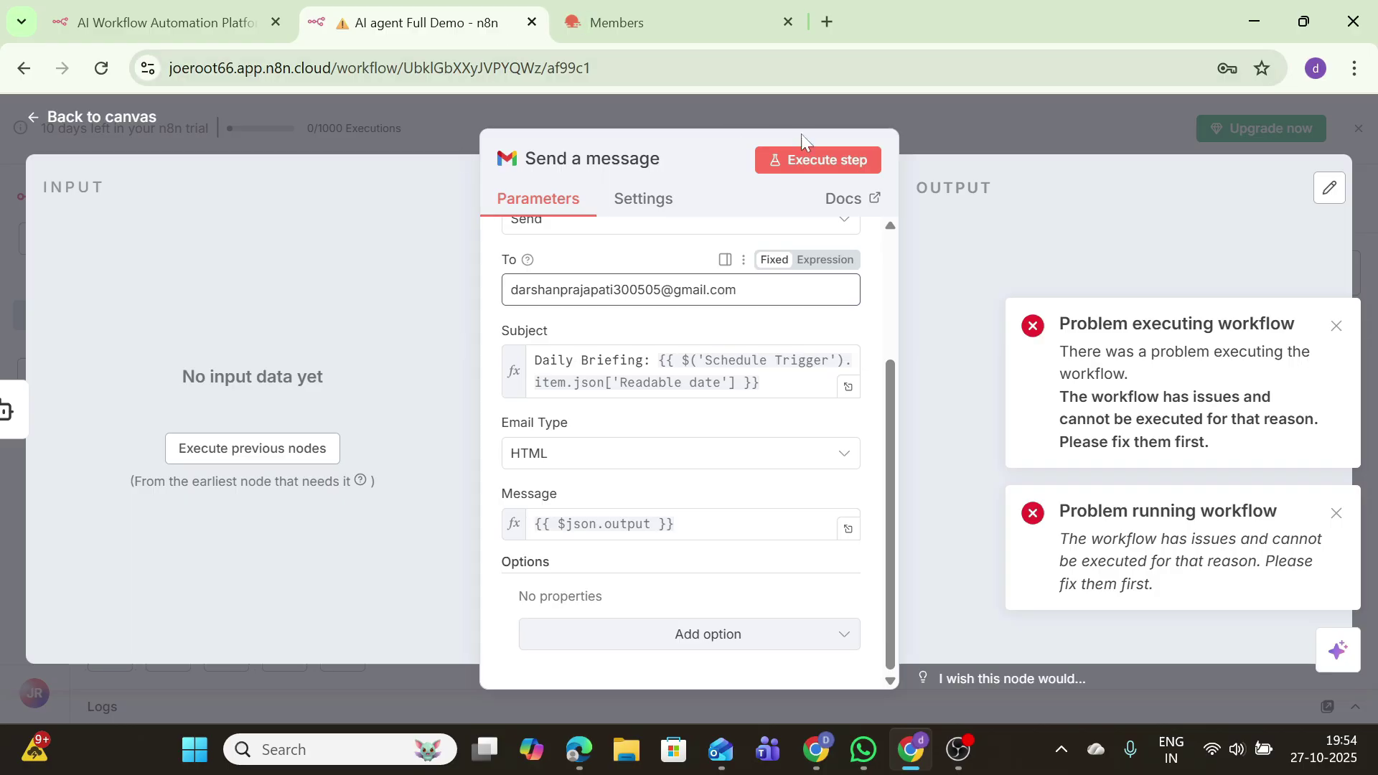
Step: Complete the recipient address, send the email, and open a new browser tab
click(828, 165)
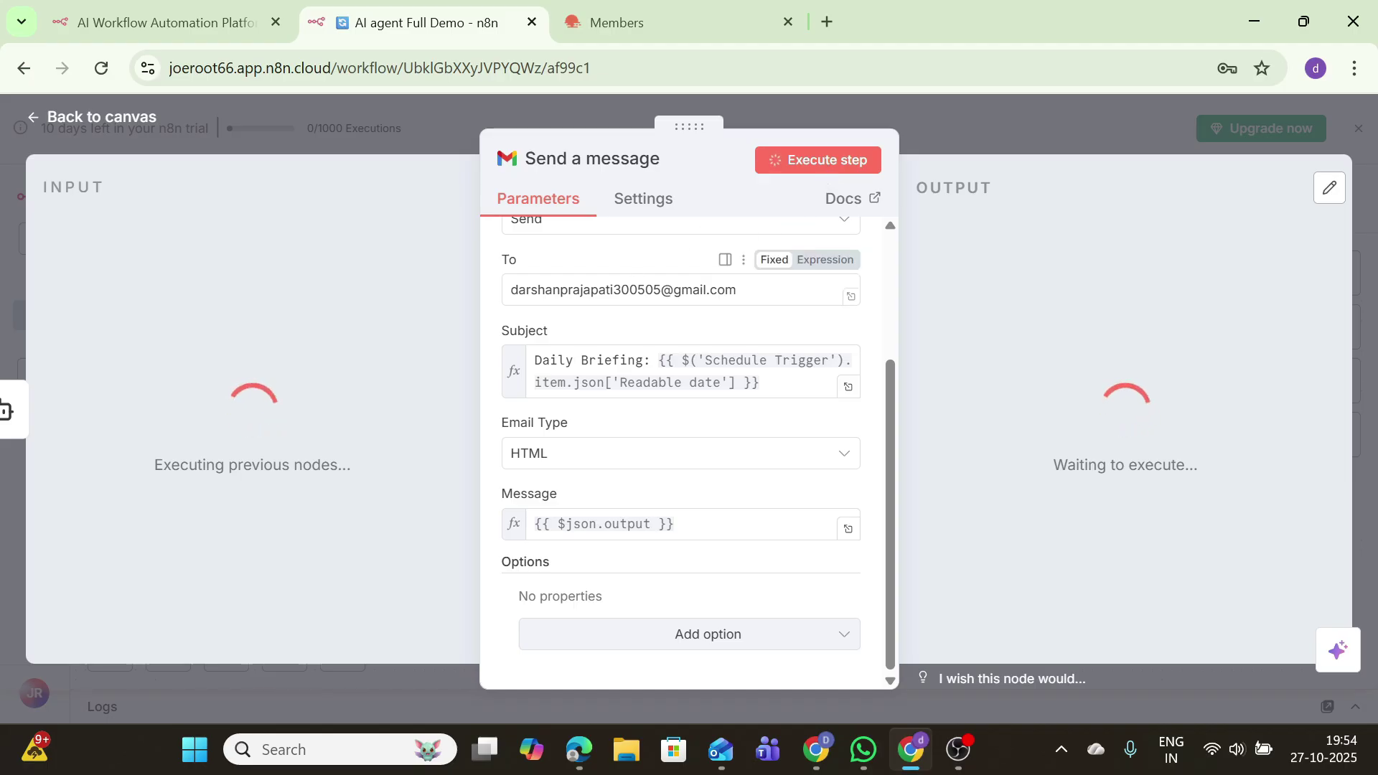
click(826, 23)
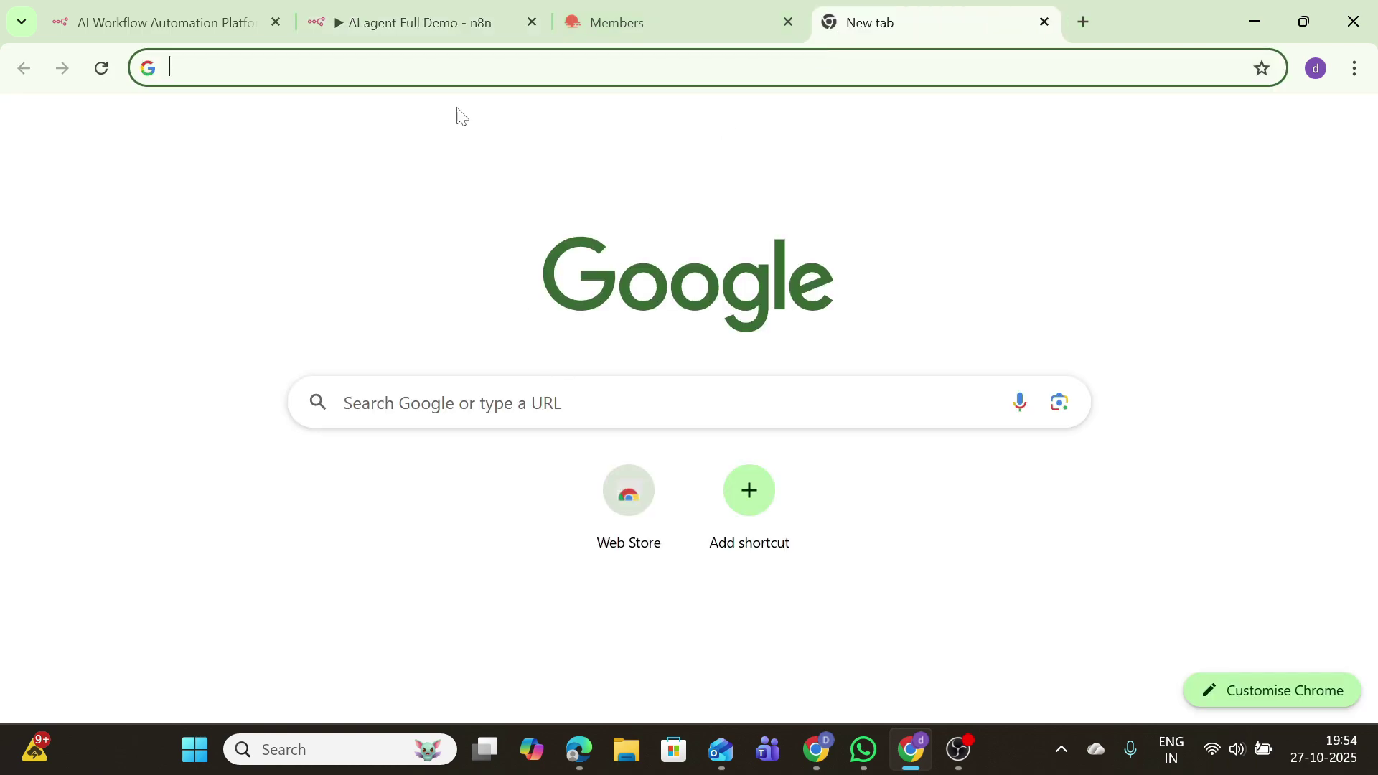
click(387, 22)
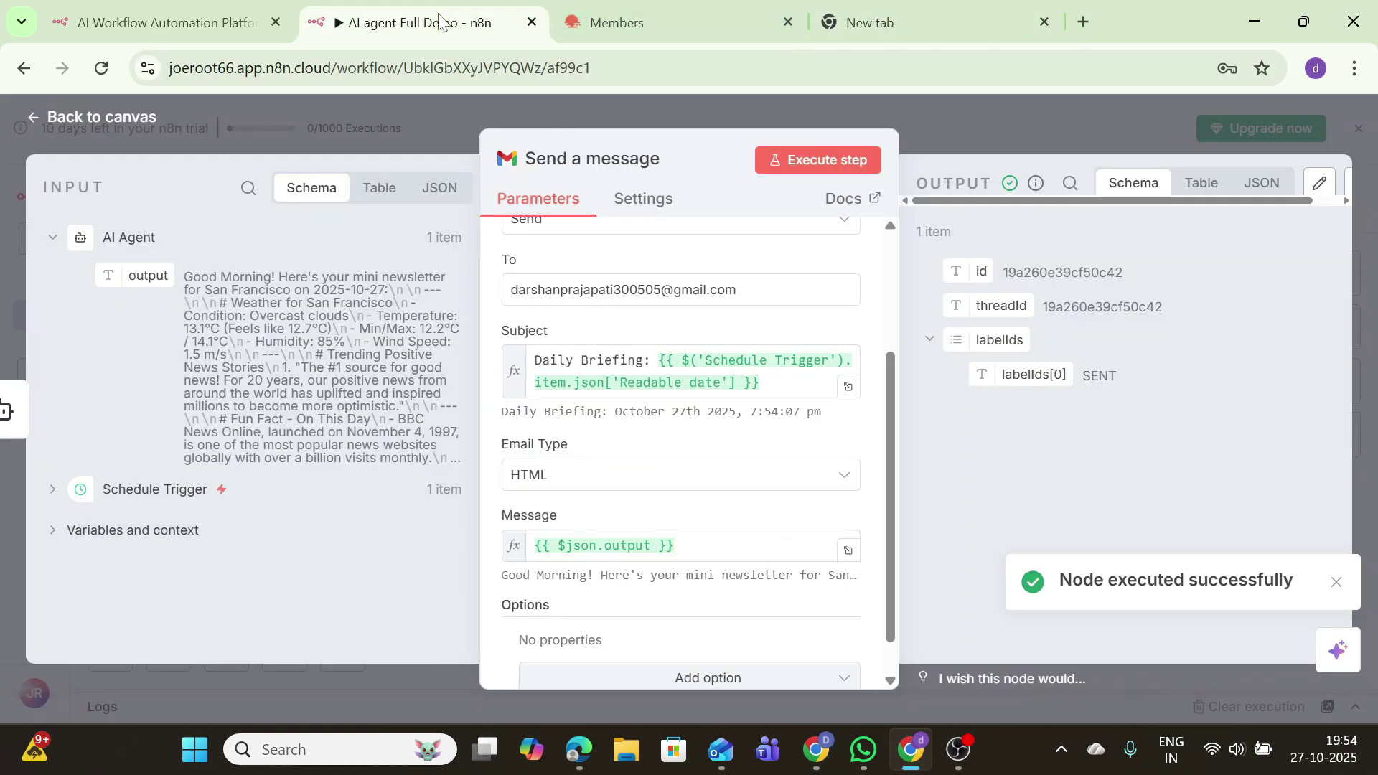
click(788, 28)
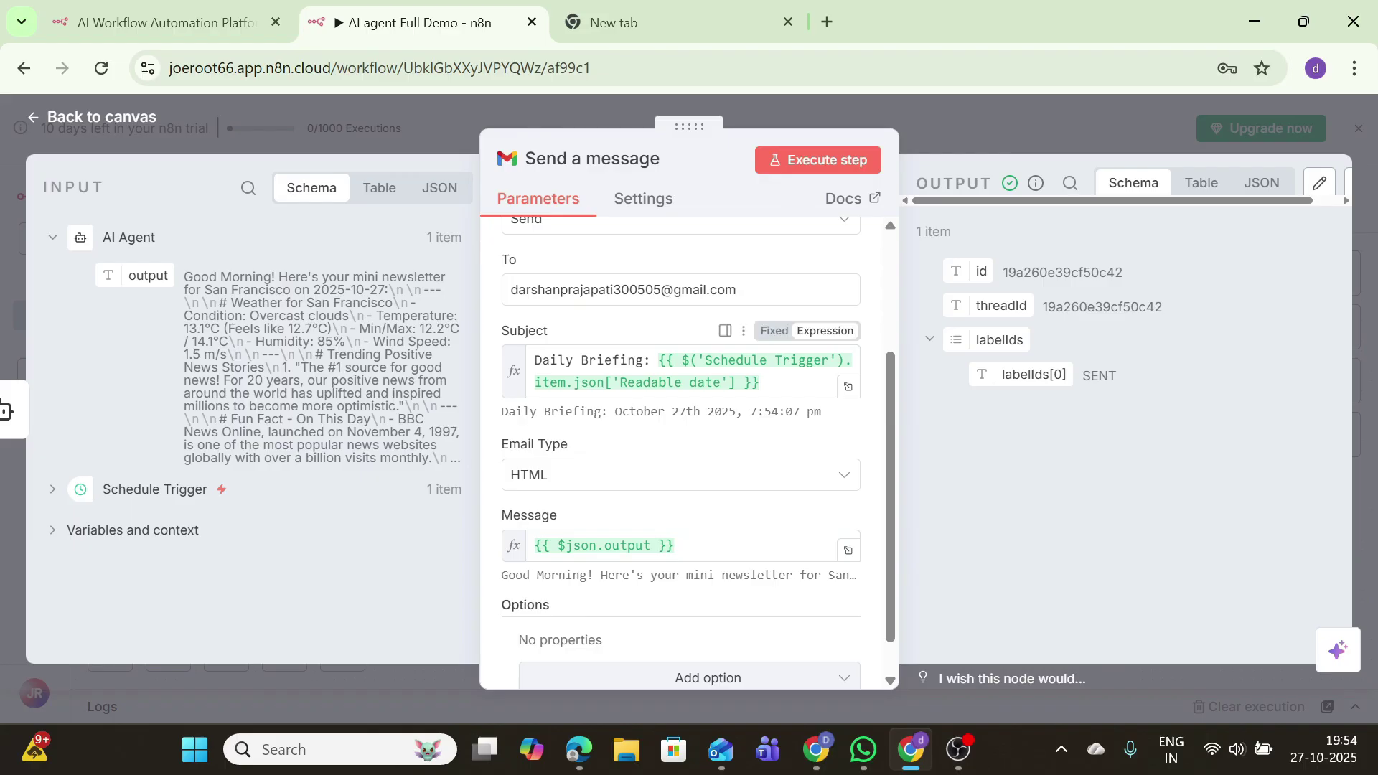
Step: Open the Daily Briefing email in Gmail and highlight its subject and newsletter body
click(614, 23)
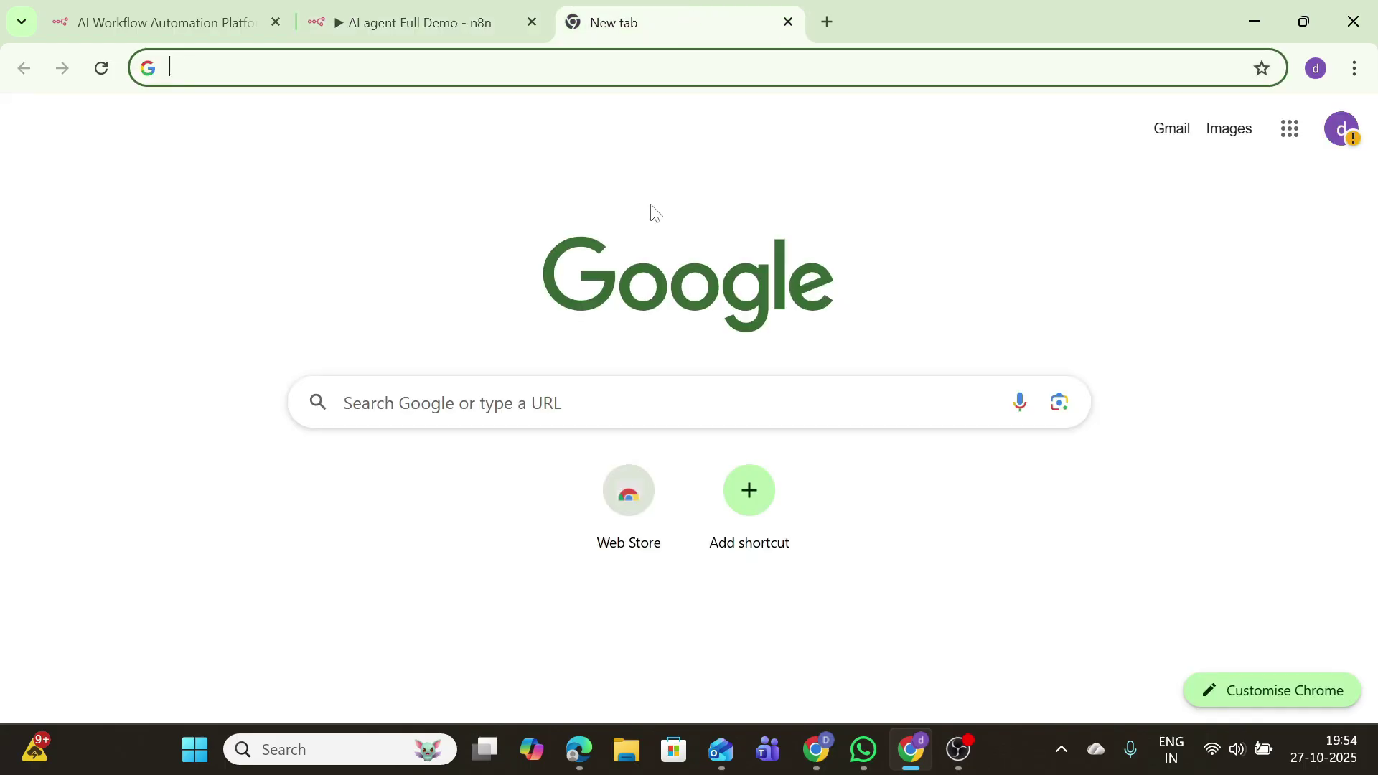
click(1170, 129)
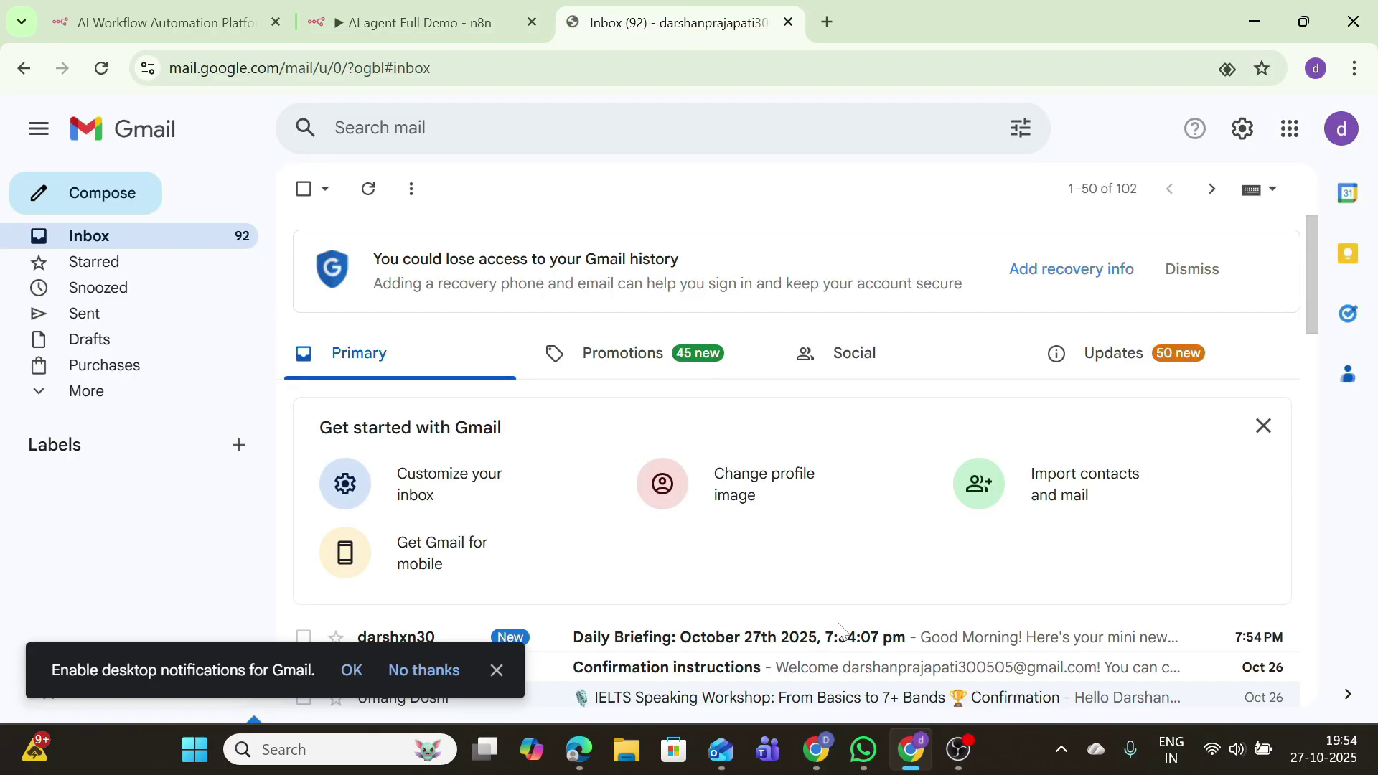
click(812, 647)
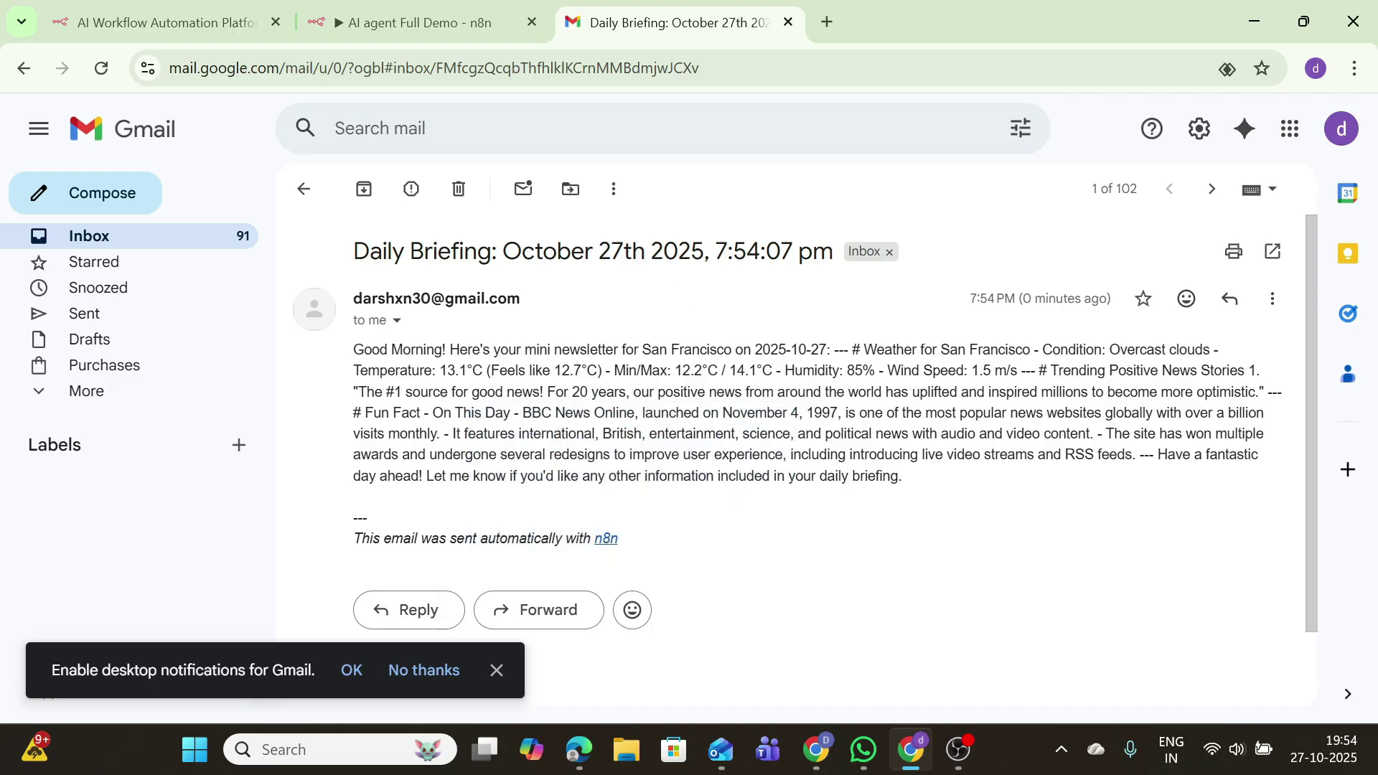
drag(383, 267, 691, 274)
click(585, 280)
drag(355, 350, 821, 532)
click(824, 535)
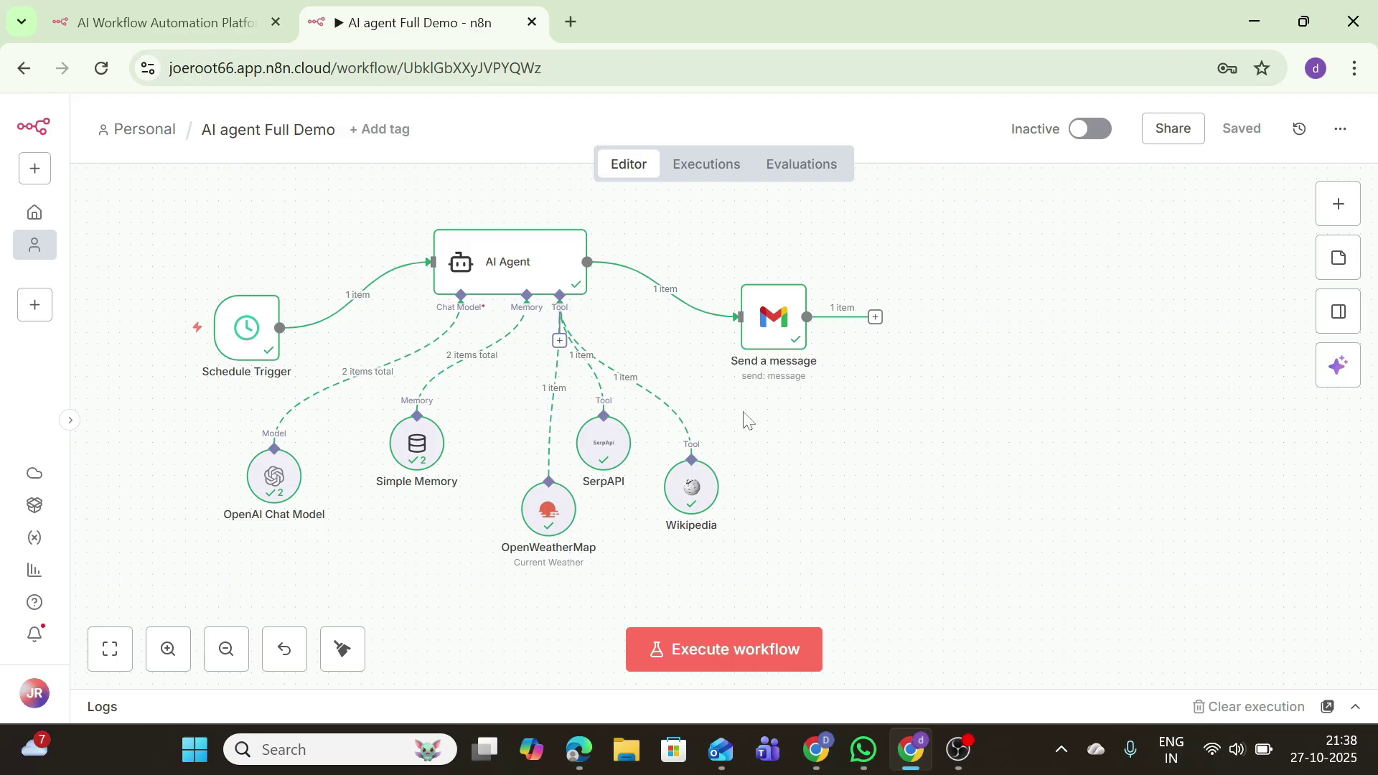
Step: Delete the connection between the AI Agent and the Send a message node
mouse_move(707, 506)
mouse_move(730, 325)
click(679, 291)
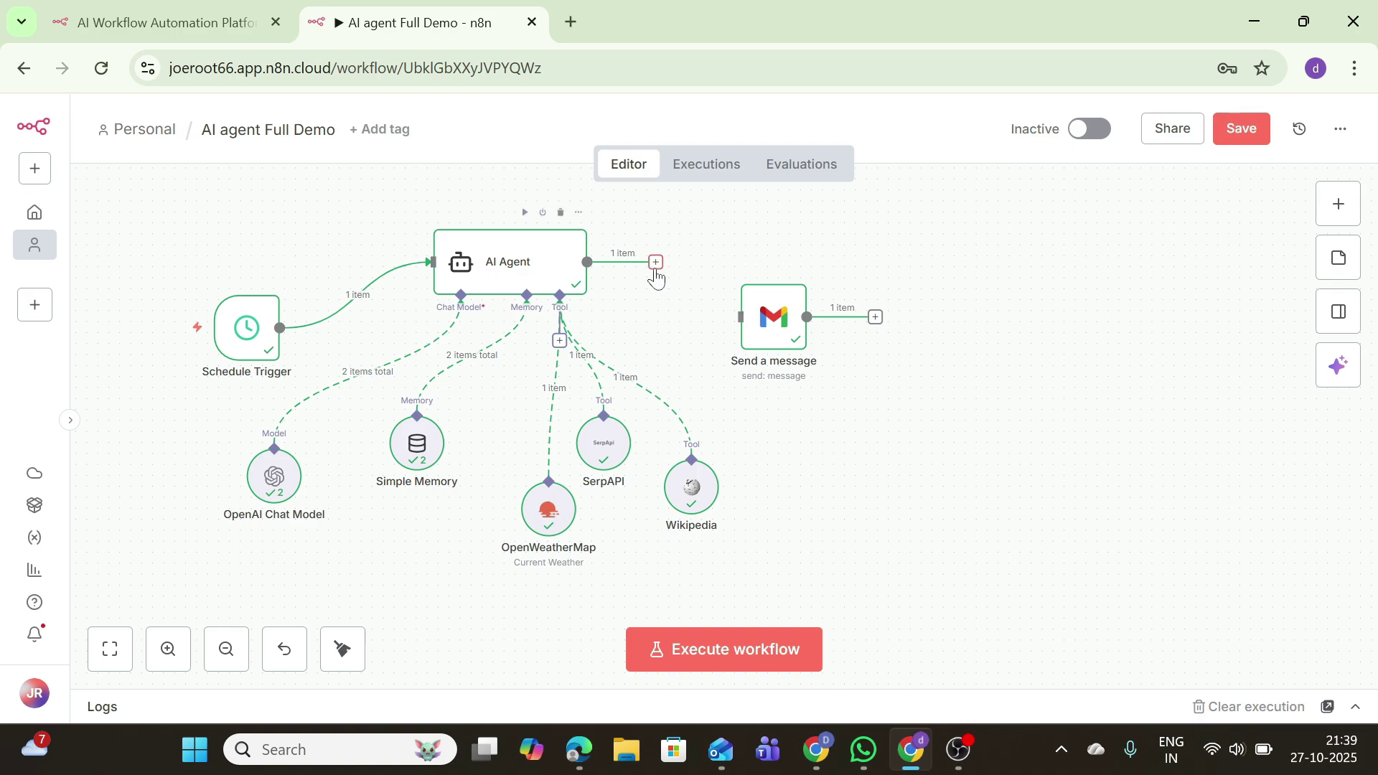
Step: Add a Markdown node from Data transformation after the AI Agent
click(655, 269)
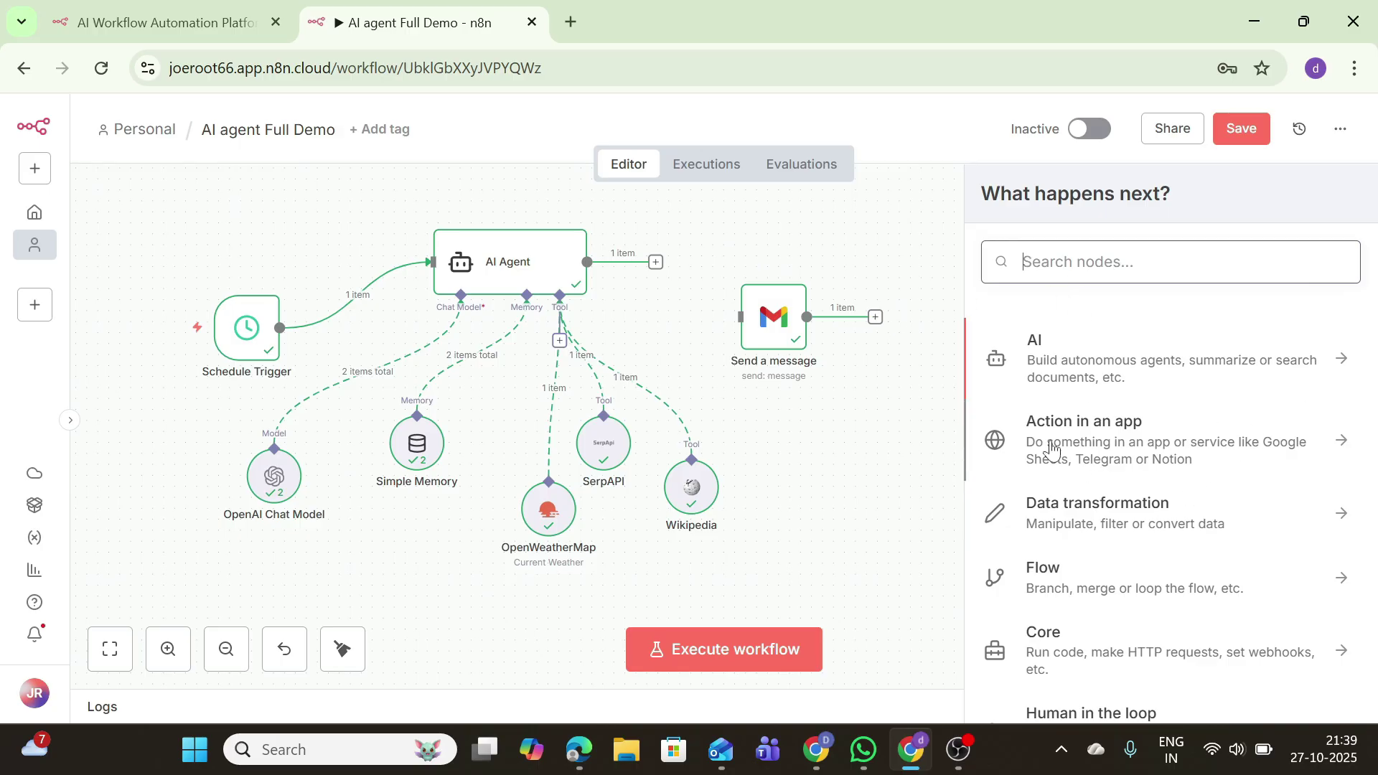
click(1046, 511)
scroll(1091, 430, down, 5)
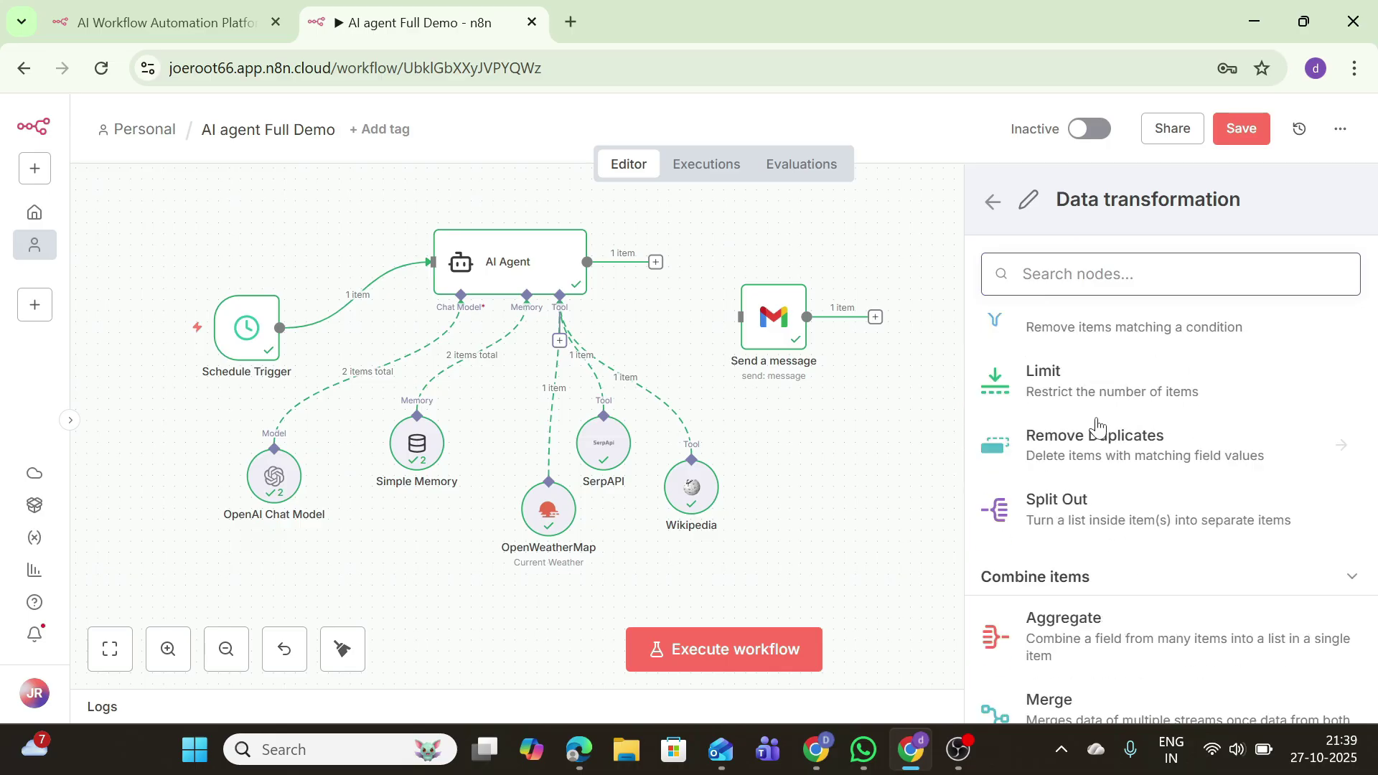
scroll(1095, 428, down, 10)
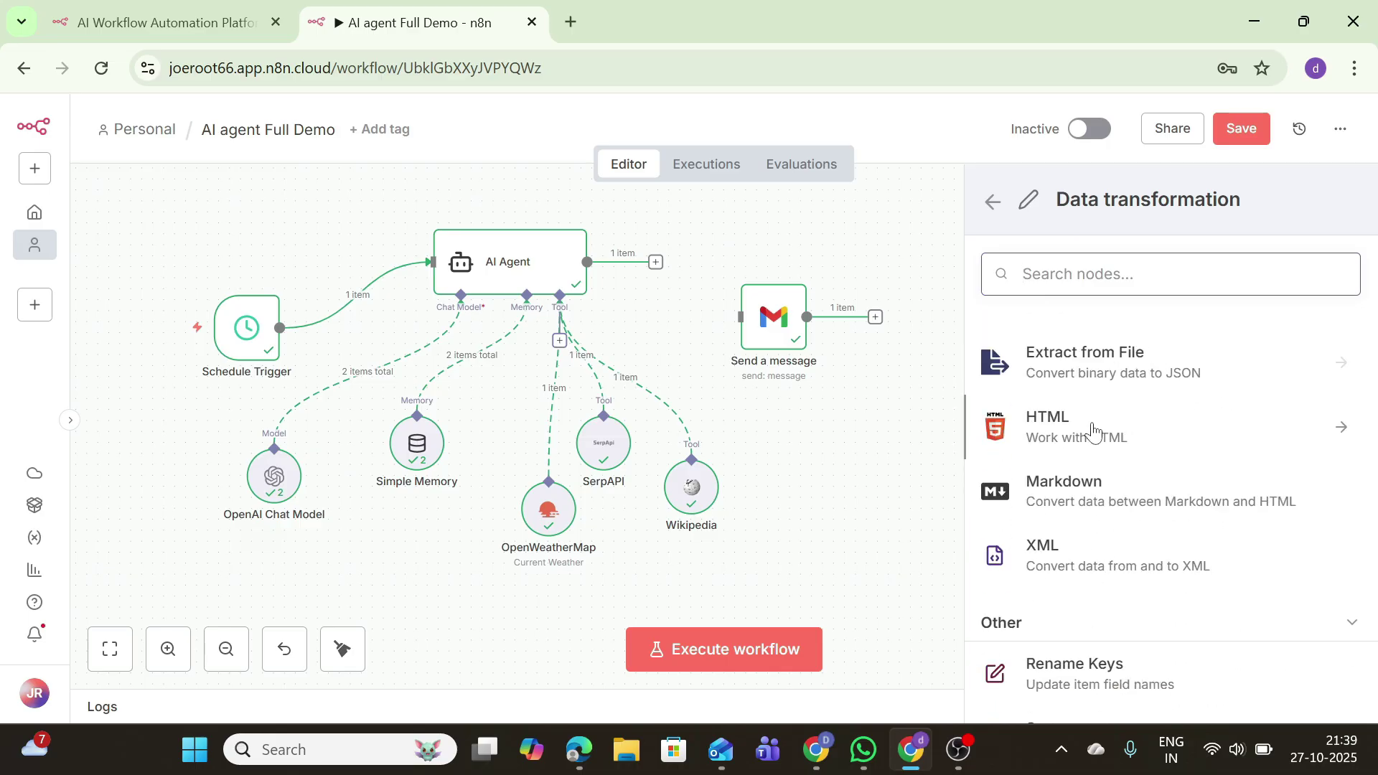
click(1087, 498)
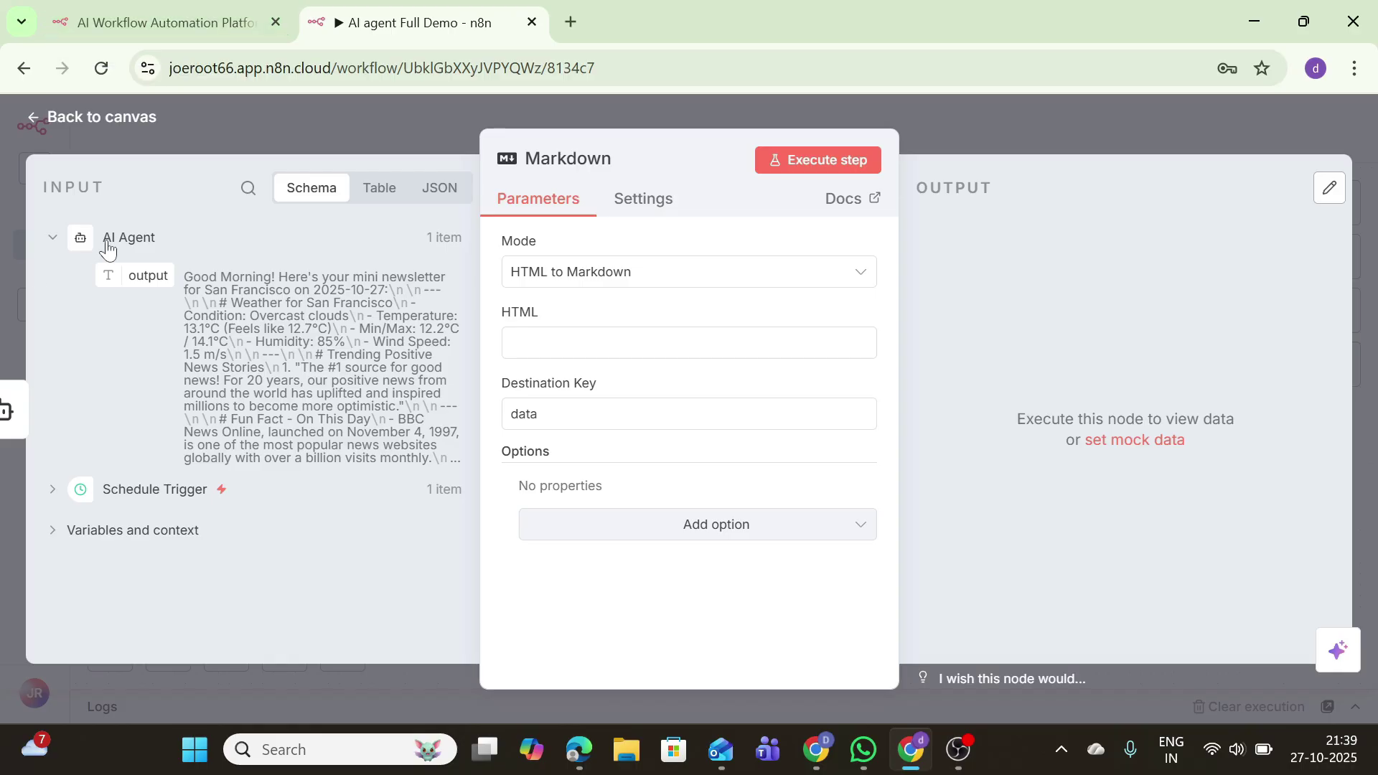
Step: Set Markdown to HTML mode on the agent's 'output' field and test the conversion
click(704, 281)
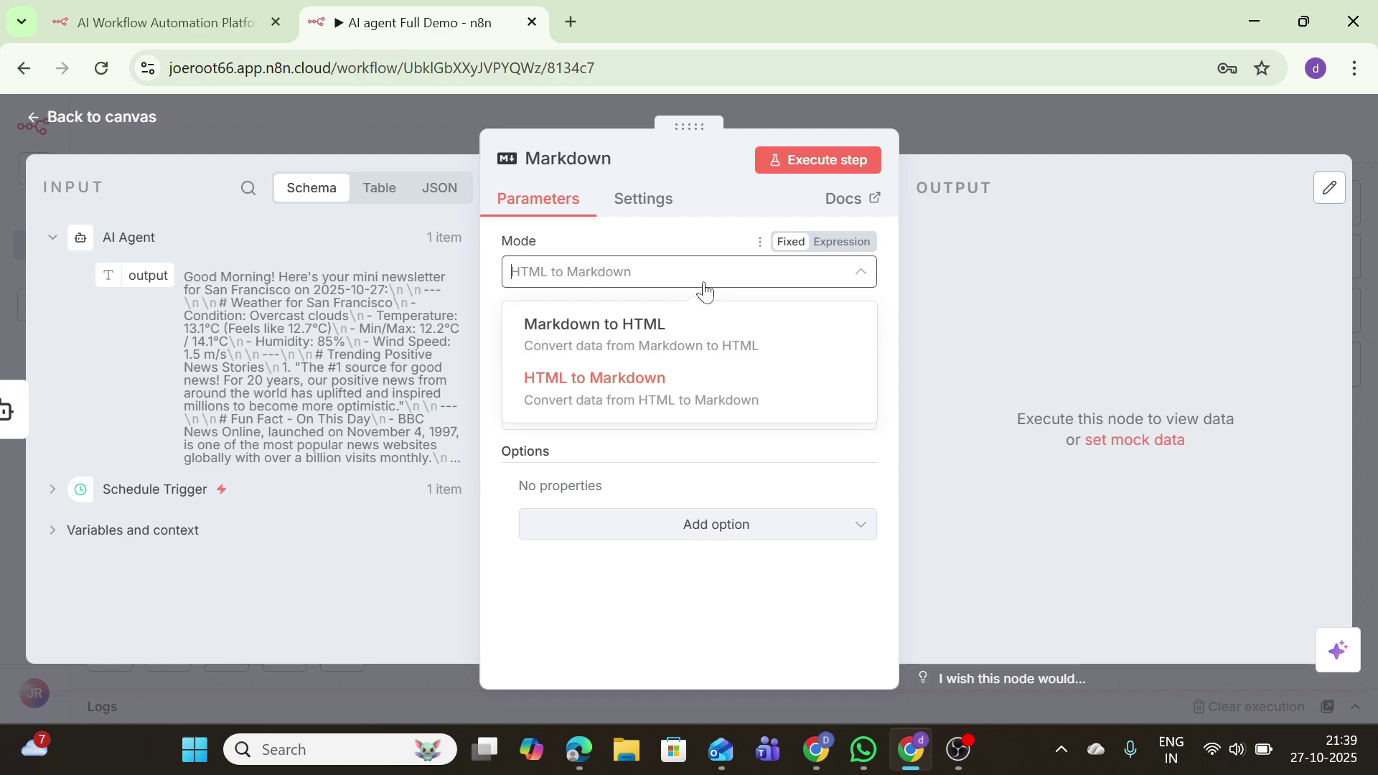
click(660, 318)
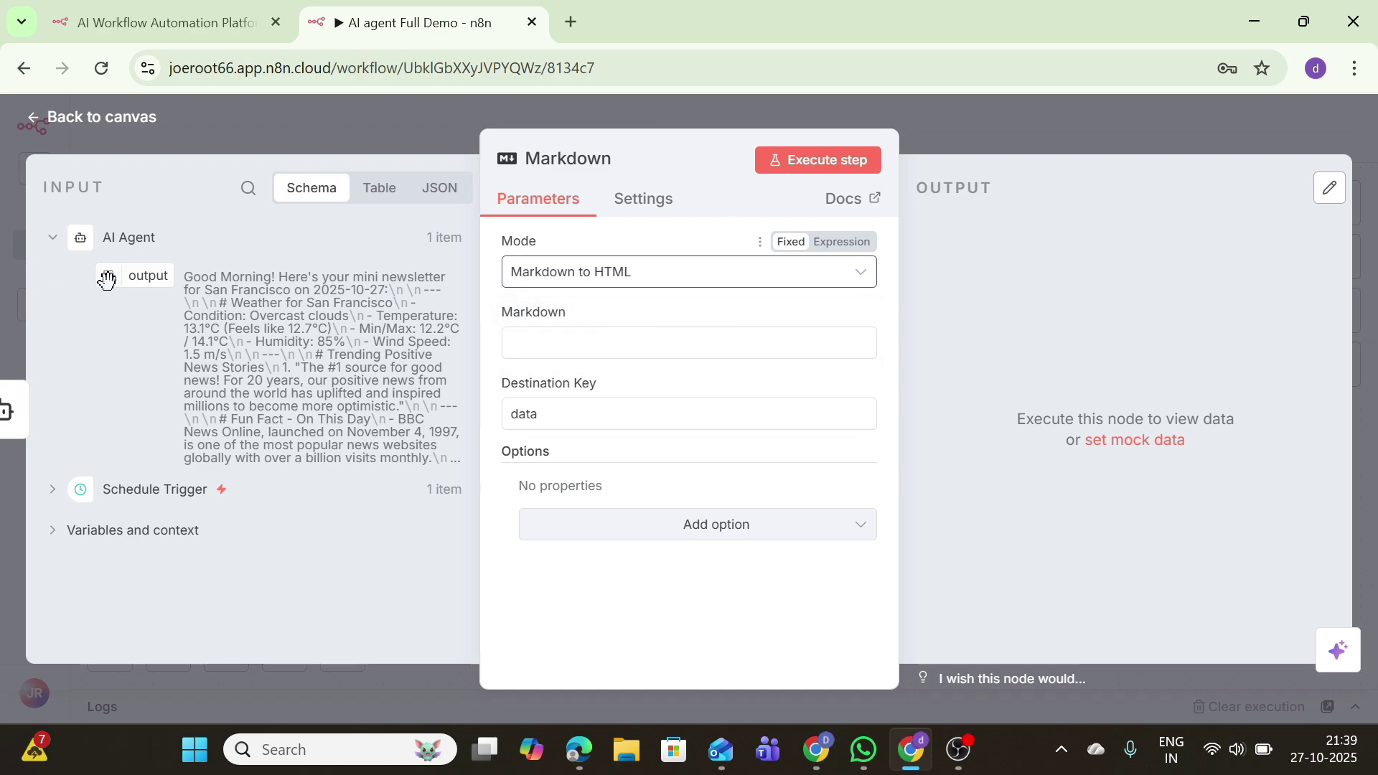
drag(107, 280, 614, 350)
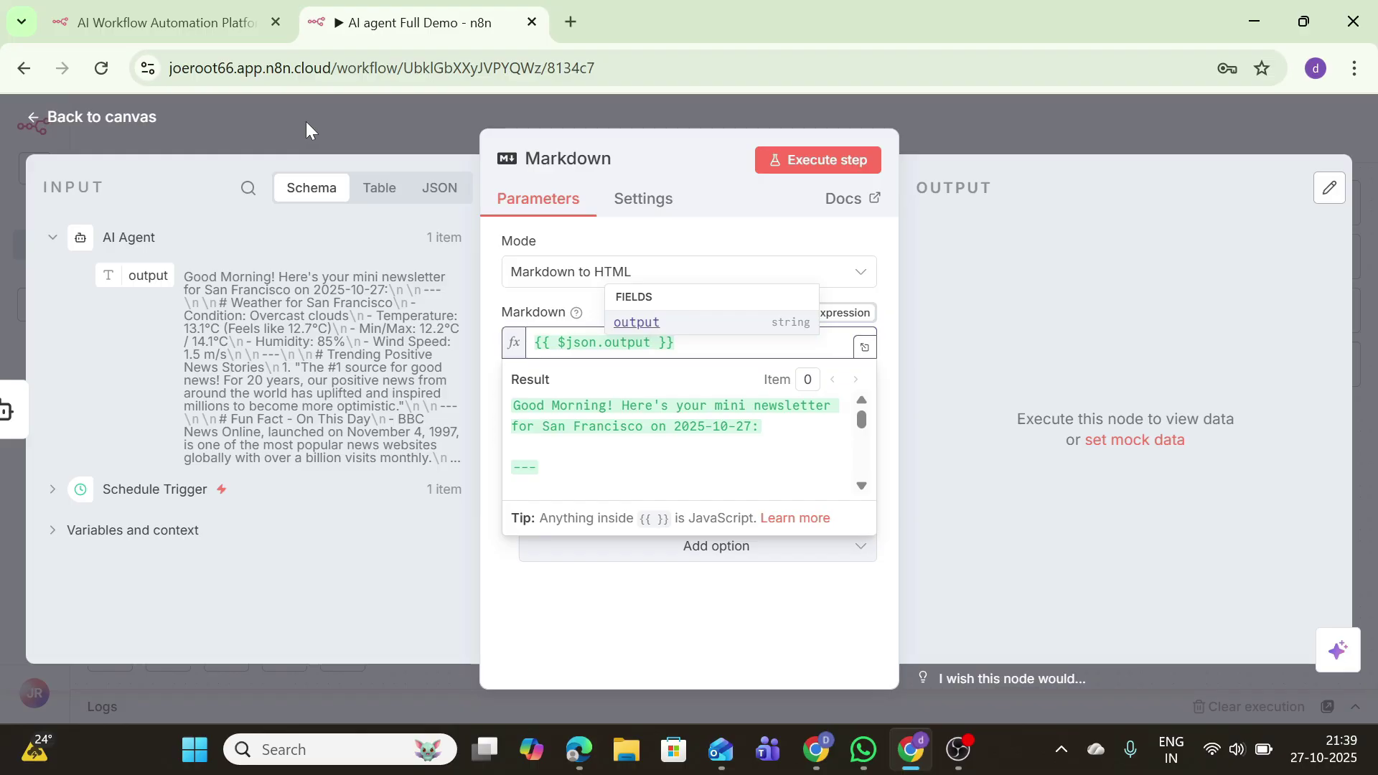
click(811, 153)
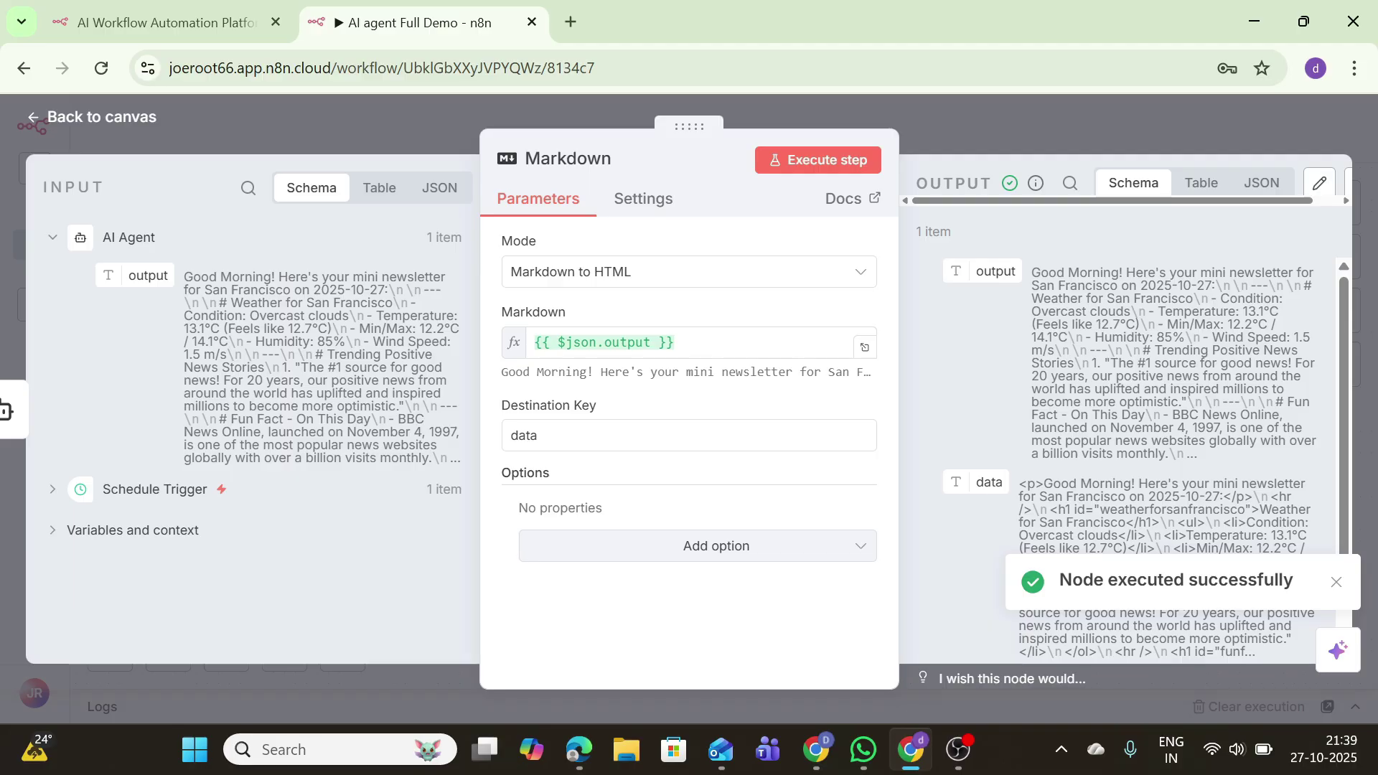
click(147, 118)
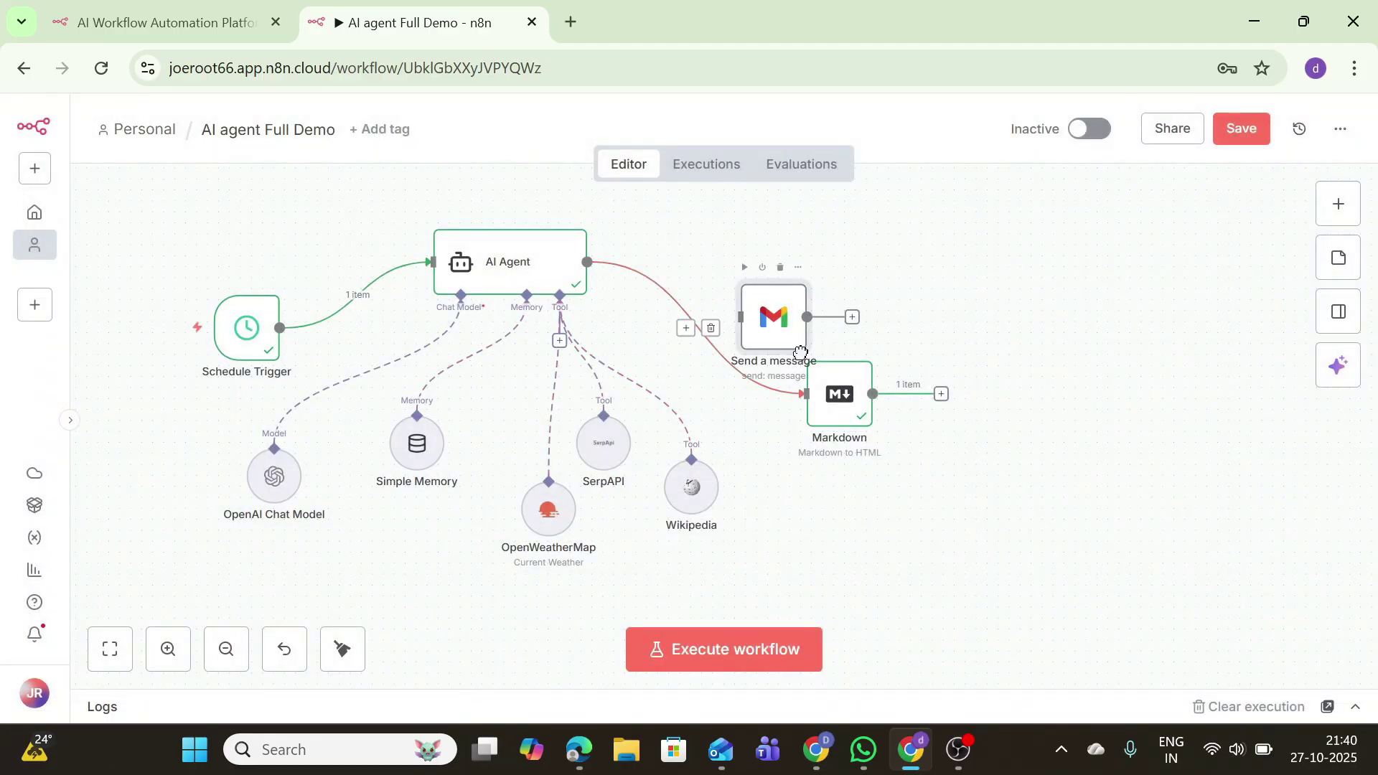
Step: Move Send a message to the lower right and place Markdown directly after the AI Agent
drag(758, 316, 1119, 569)
drag(830, 399, 742, 257)
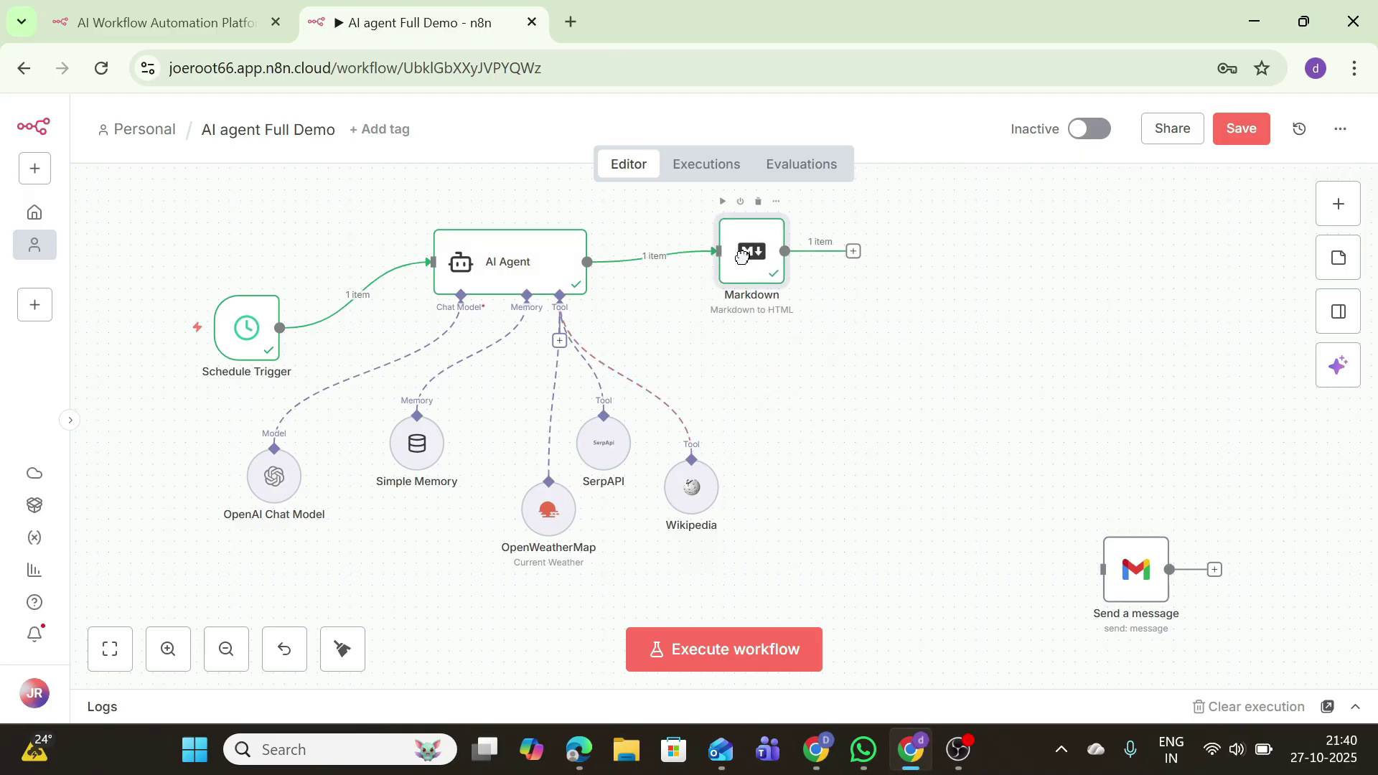
click(854, 252)
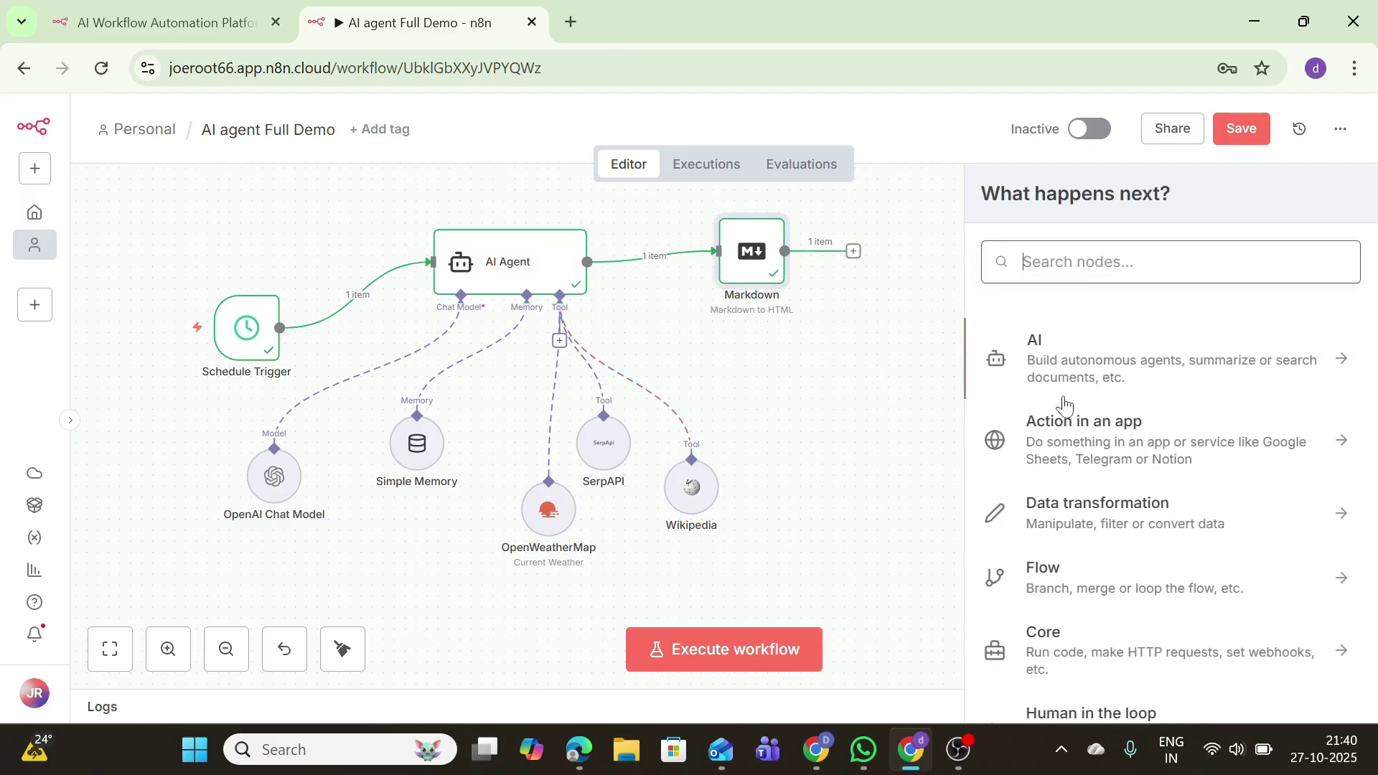
click(1084, 369)
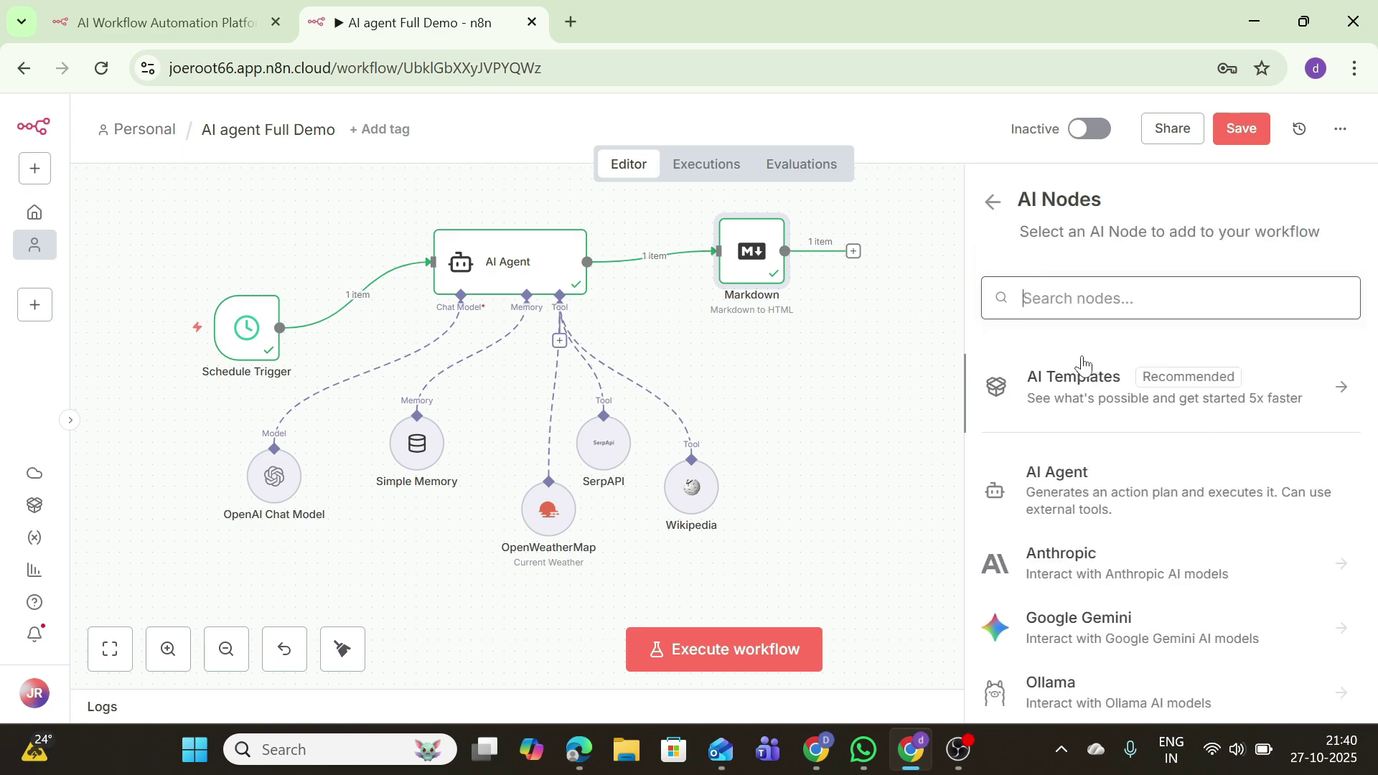
click(1105, 484)
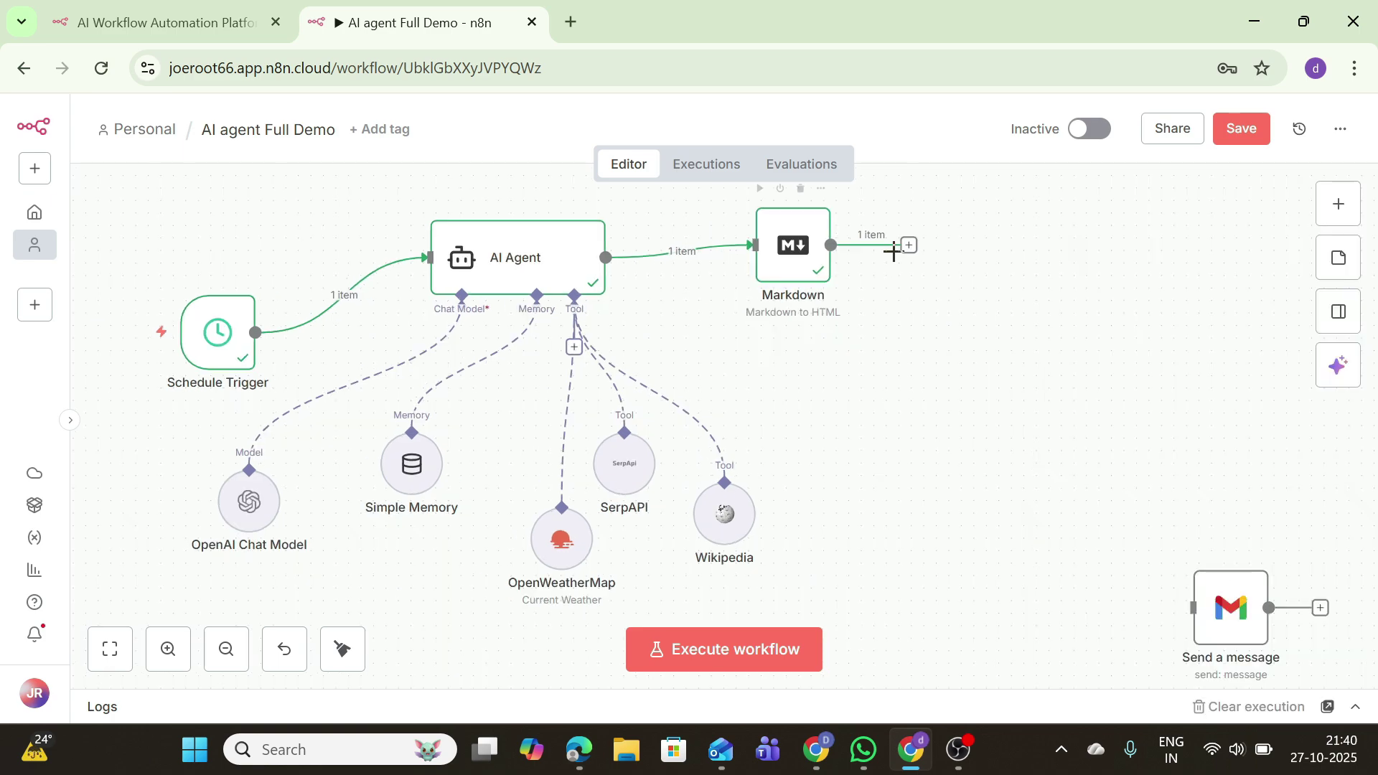
Step: From Markdown's output, browse the AI nodes and bring up the OpenAI actions list
click(907, 246)
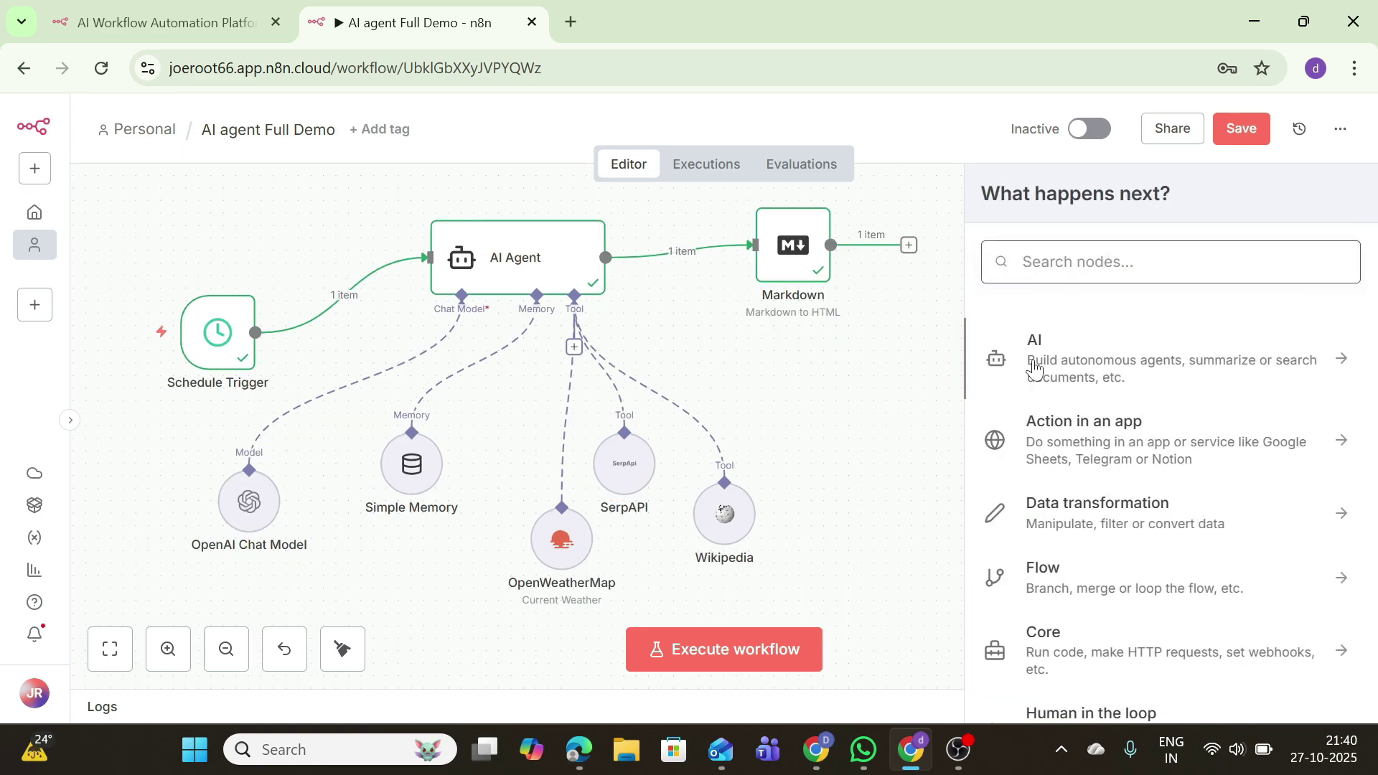
click(1108, 377)
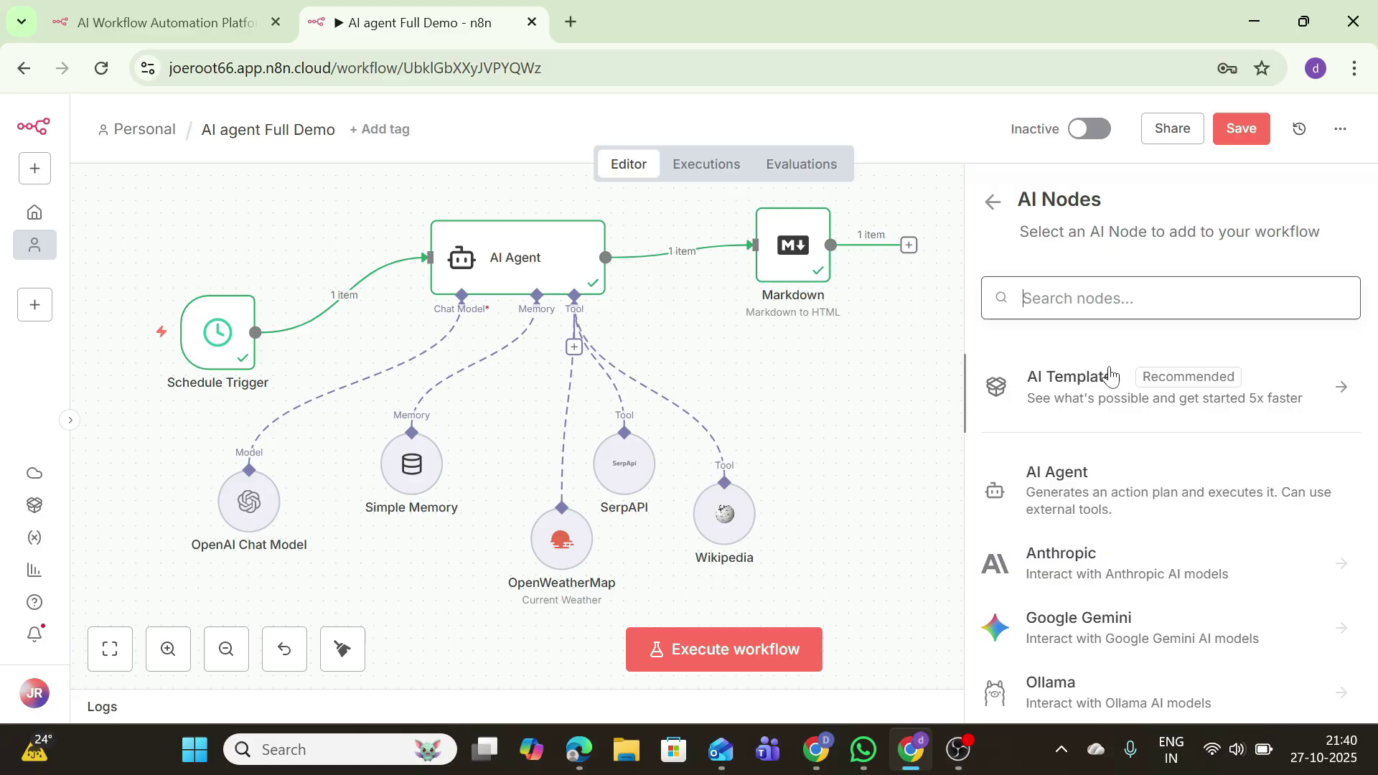
scroll(1202, 470, down, 5)
right_click(1147, 491)
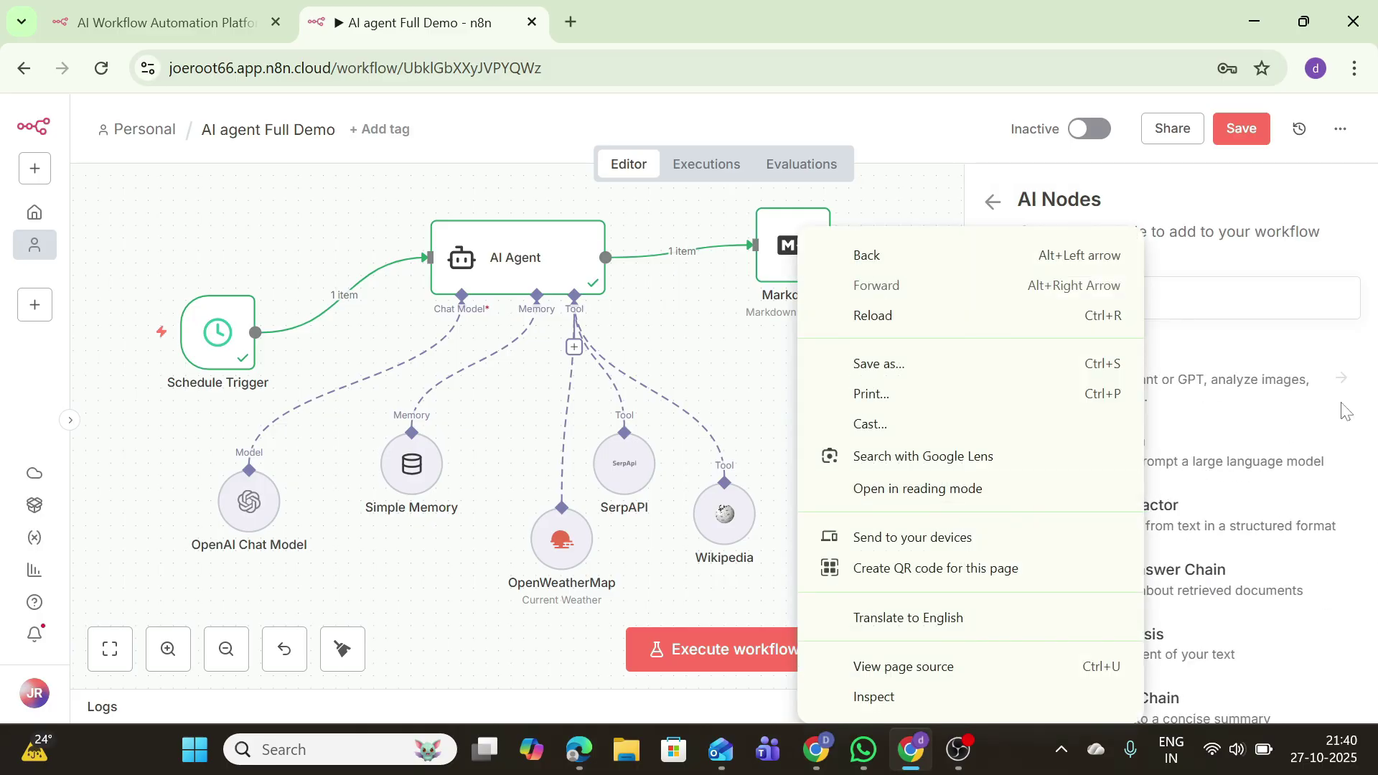
click(720, 363)
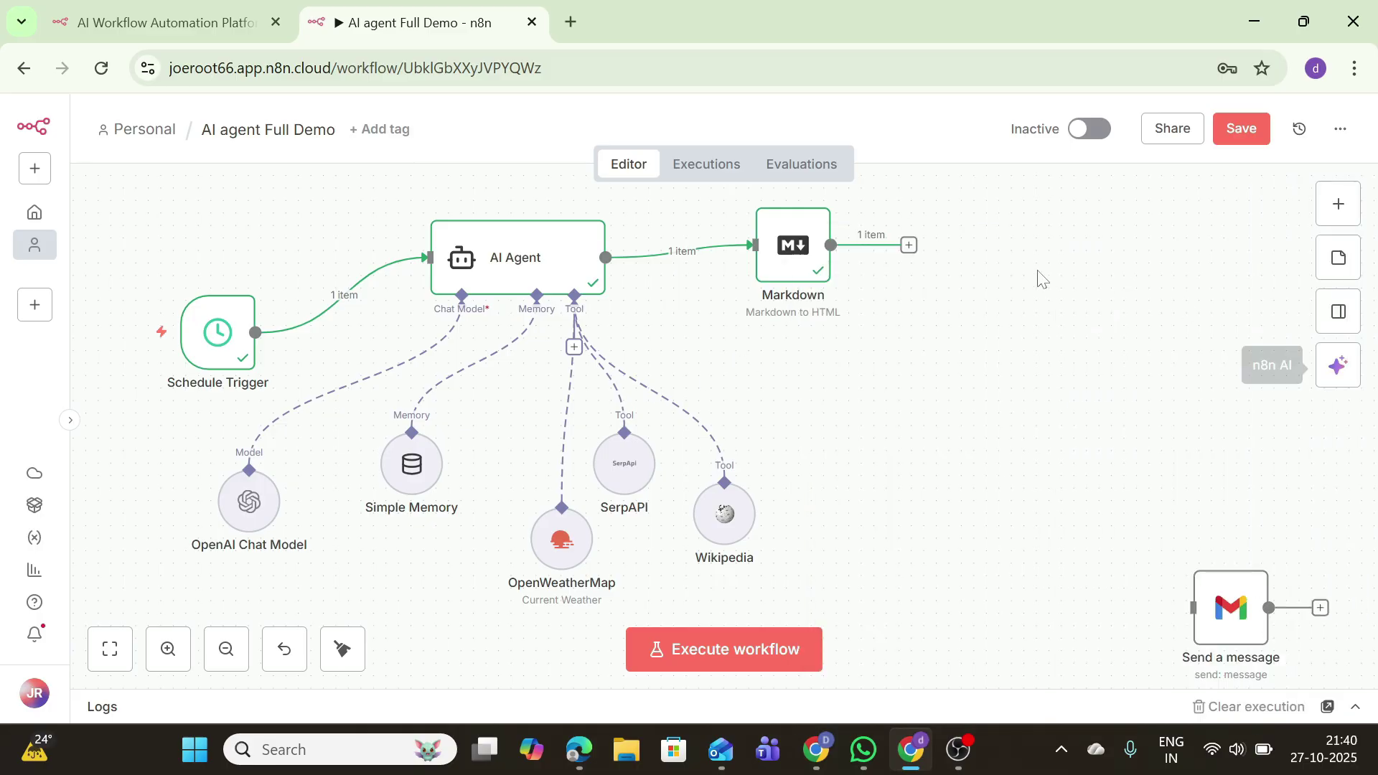
click(908, 244)
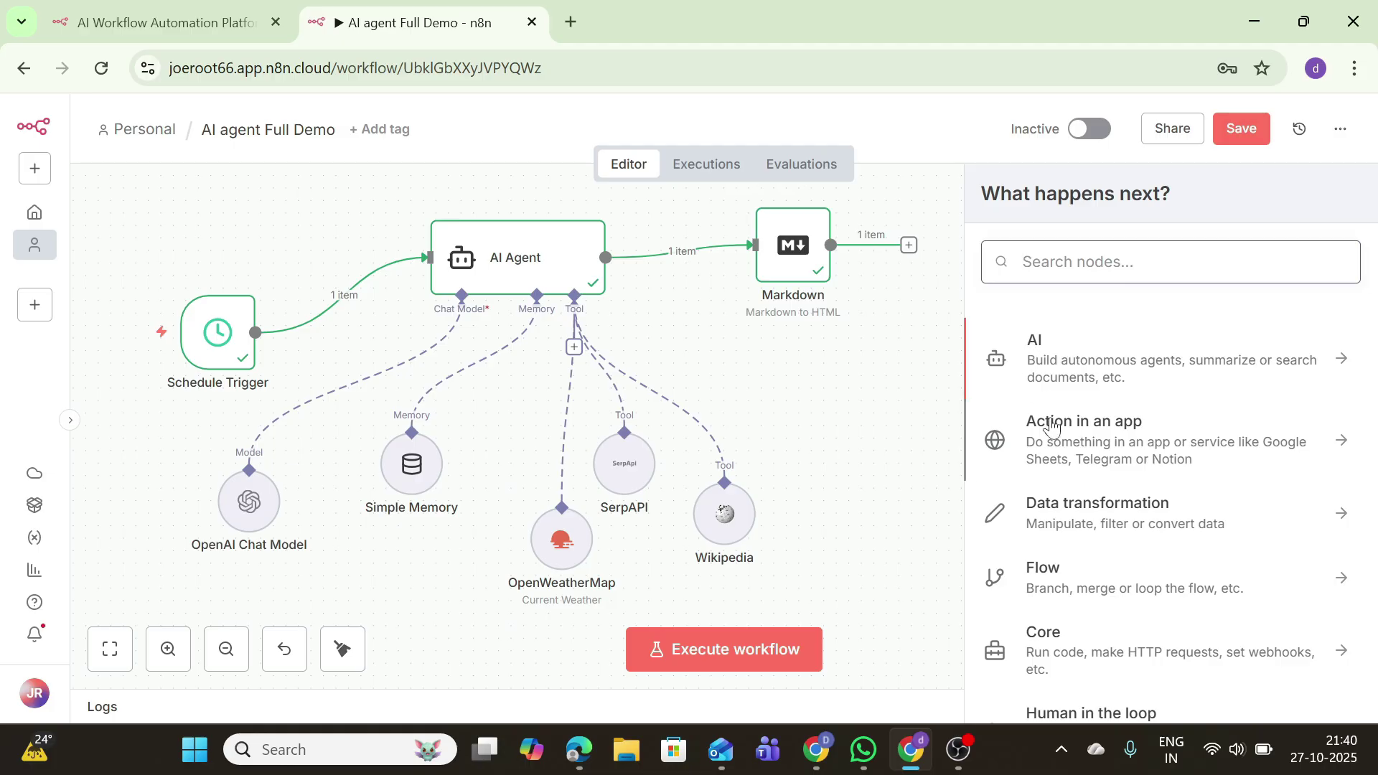
click(1057, 372)
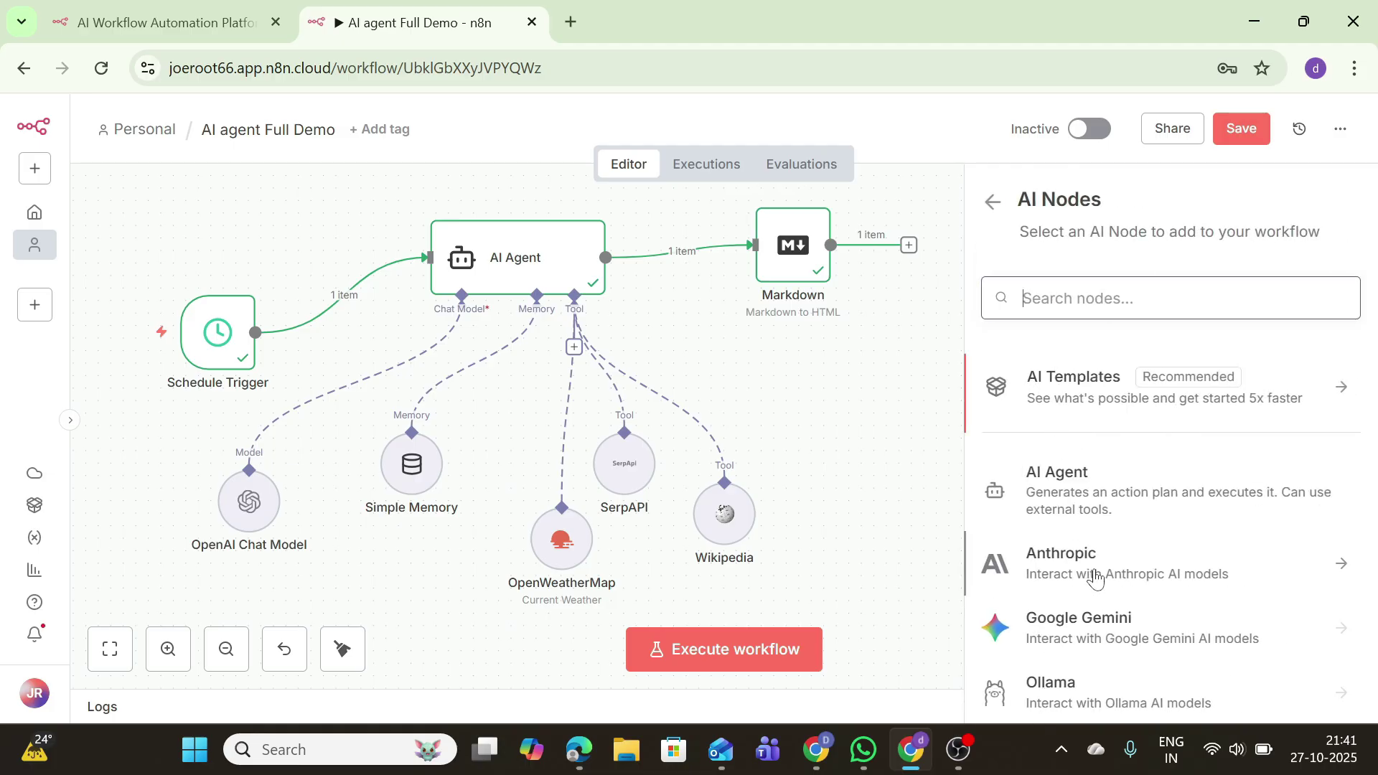
scroll(1091, 568, down, 5)
click(1054, 381)
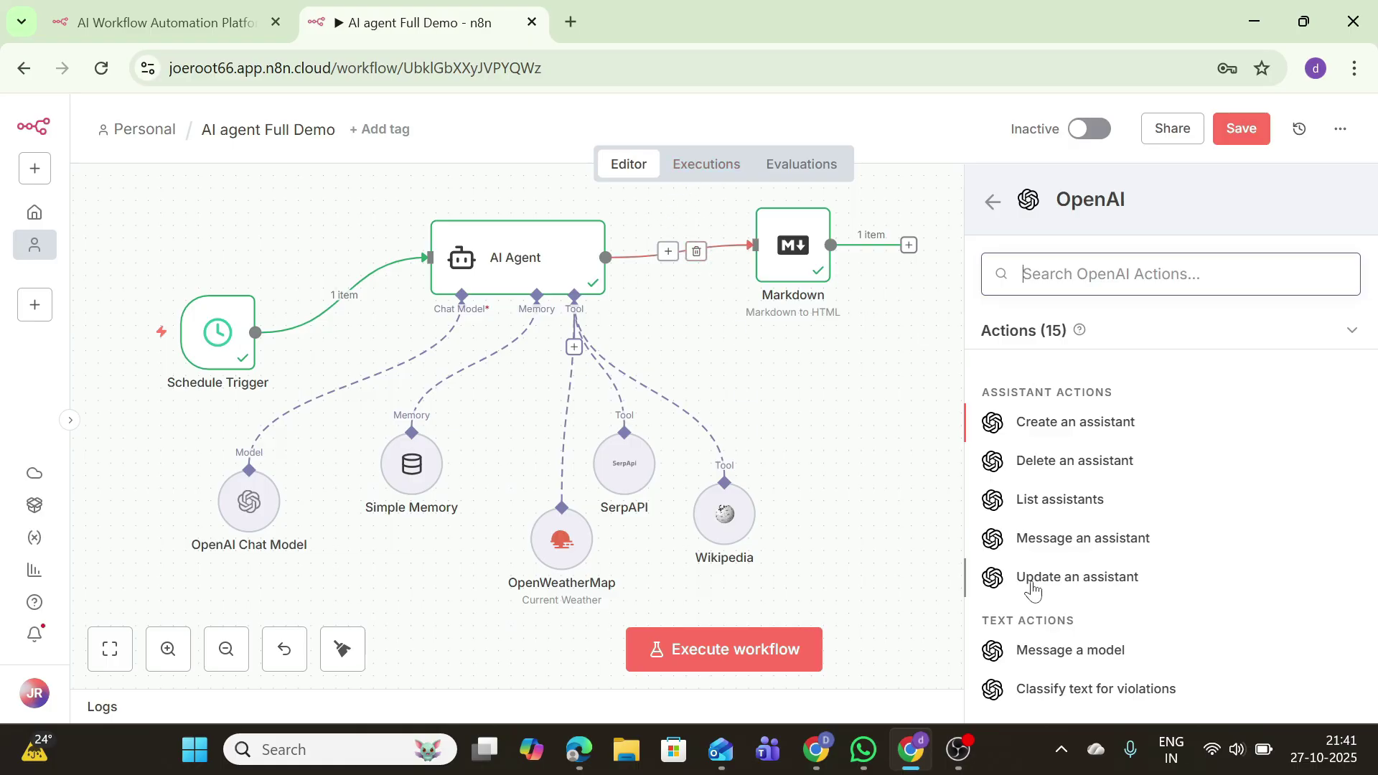
Step: Add an OpenAI Message a model step using GPT-4.1-MINI as the model
click(1071, 651)
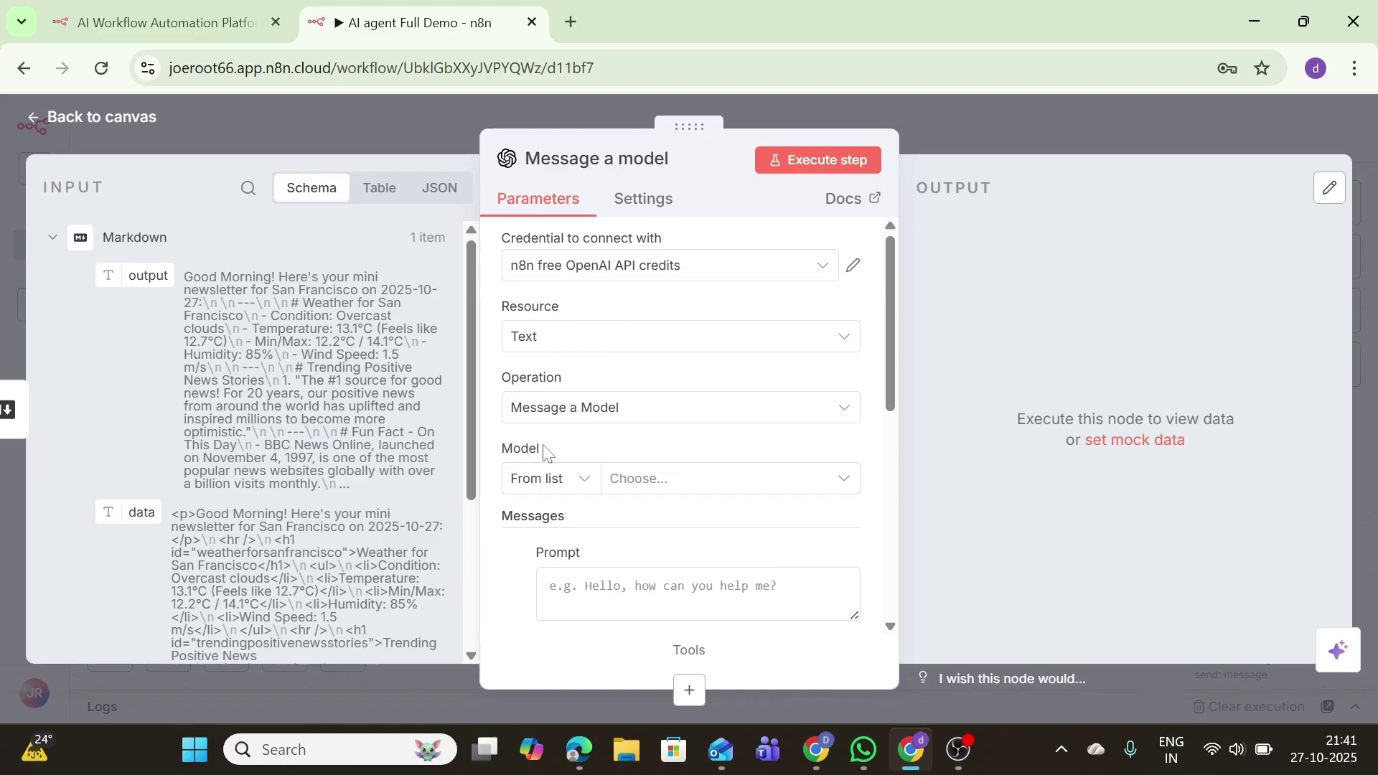
click(640, 481)
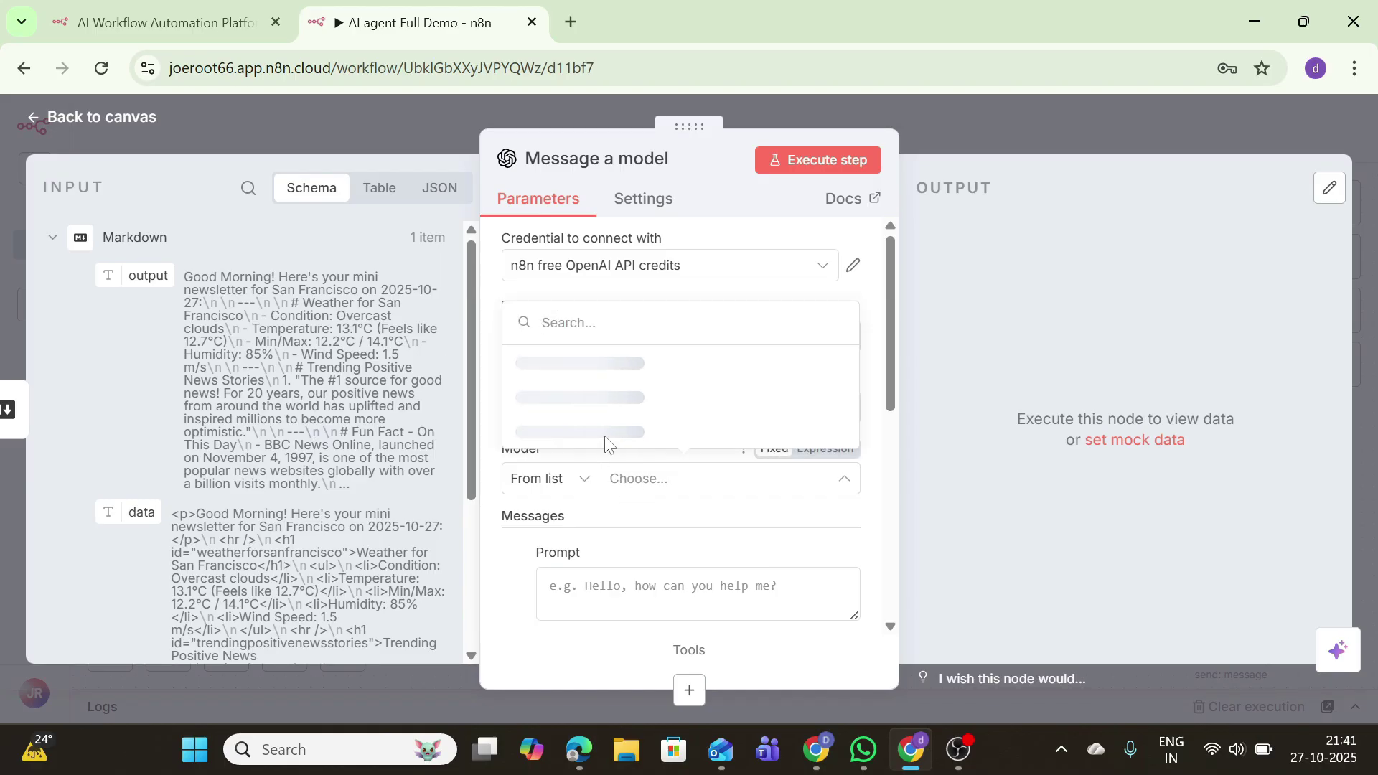
click(581, 370)
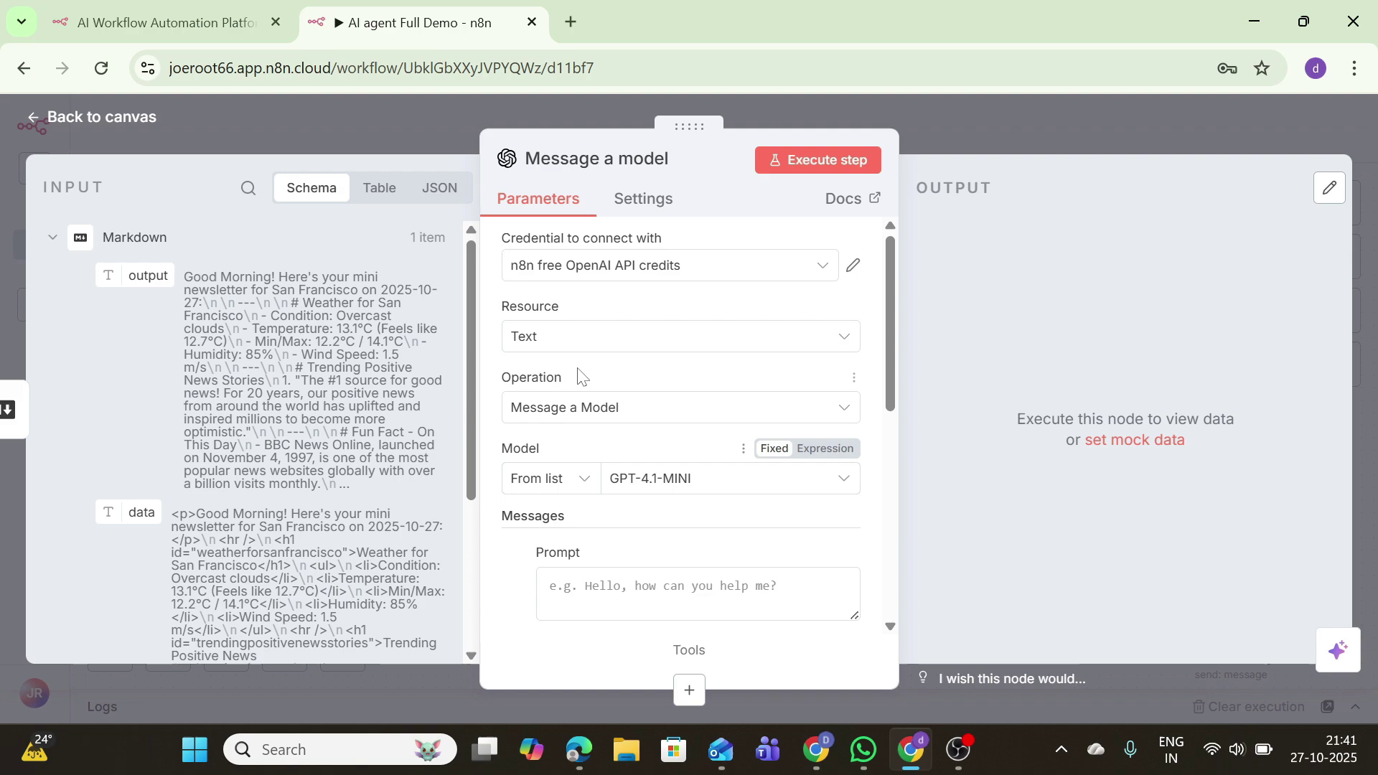
click(628, 478)
click(600, 429)
scroll(601, 420, down, 5)
scroll(602, 419, up, 5)
click(610, 474)
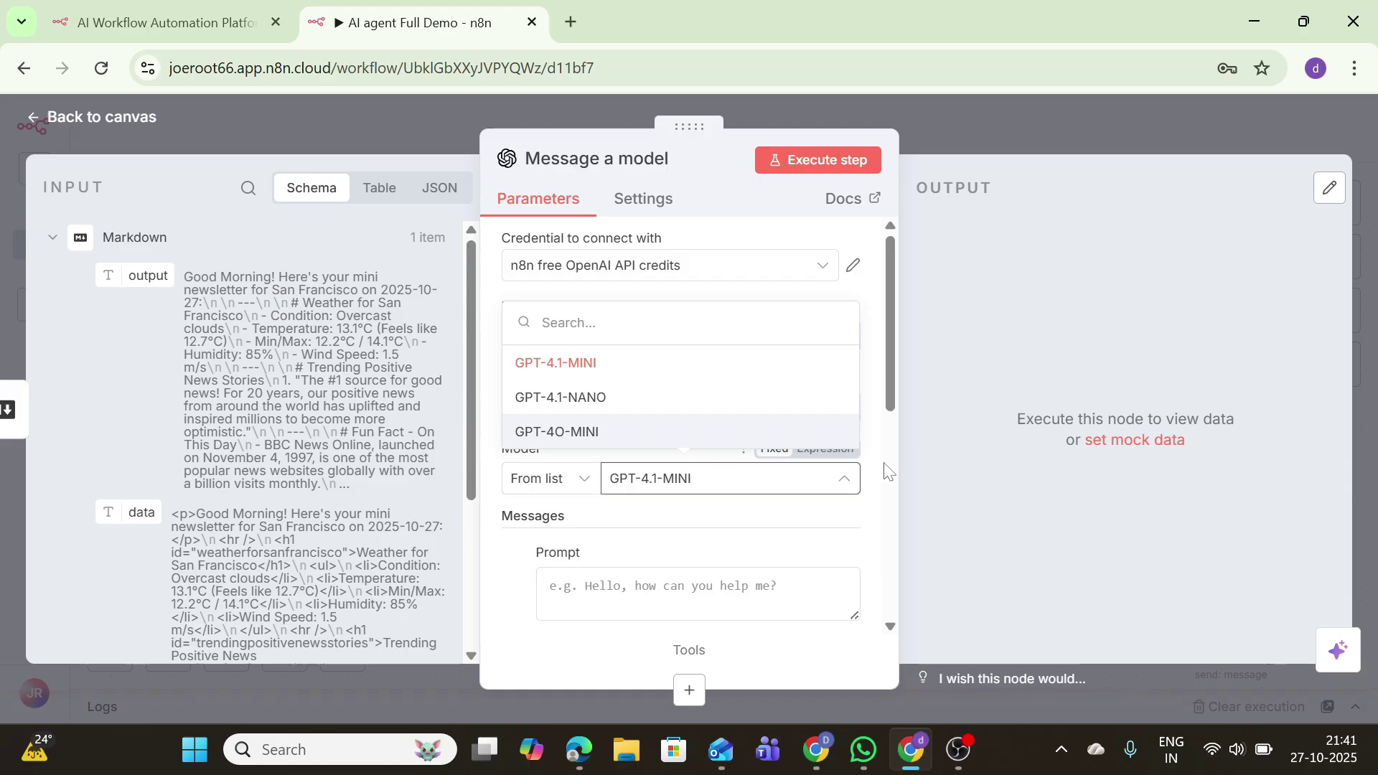
click(727, 465)
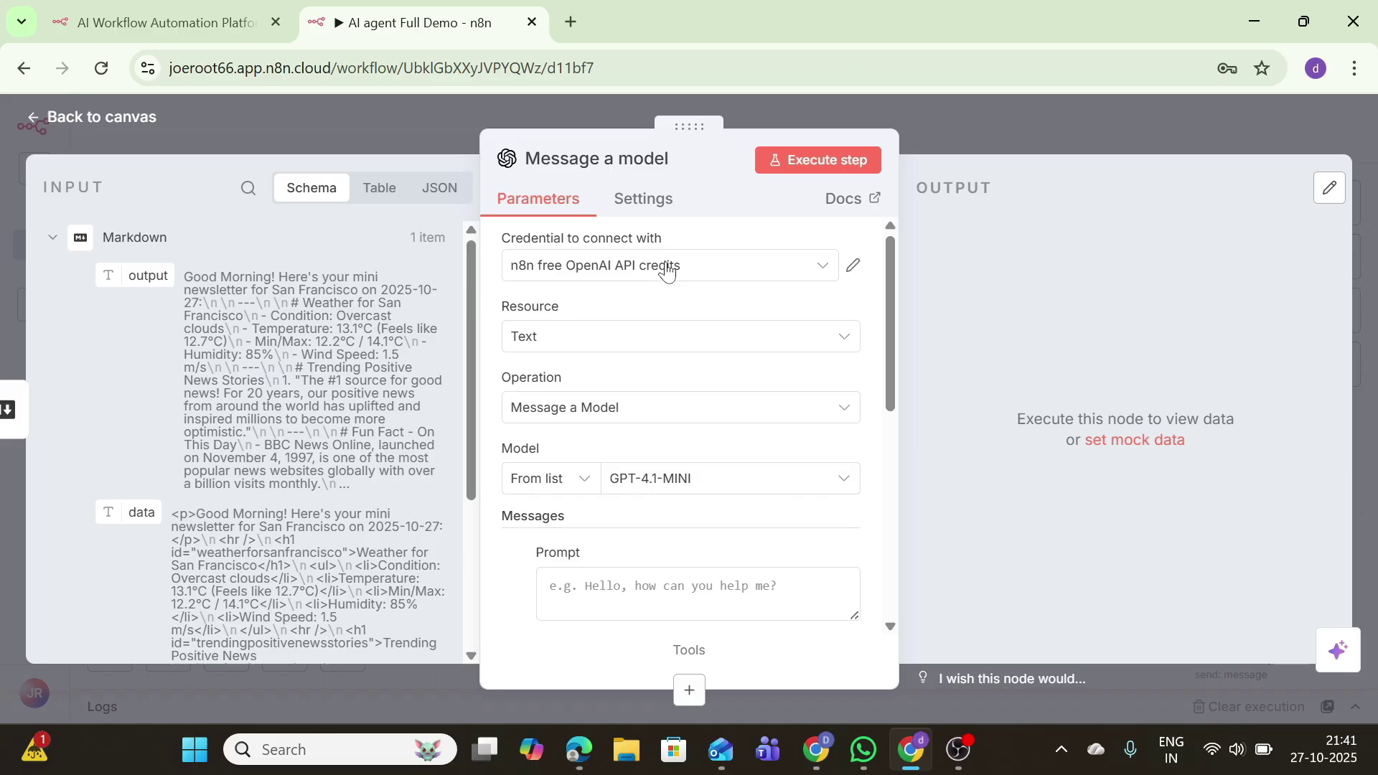
Step: Set the first message's role to System and place the cursor in the empty Prompt box
scroll(872, 332, down, 1)
scroll(872, 332, down, 3)
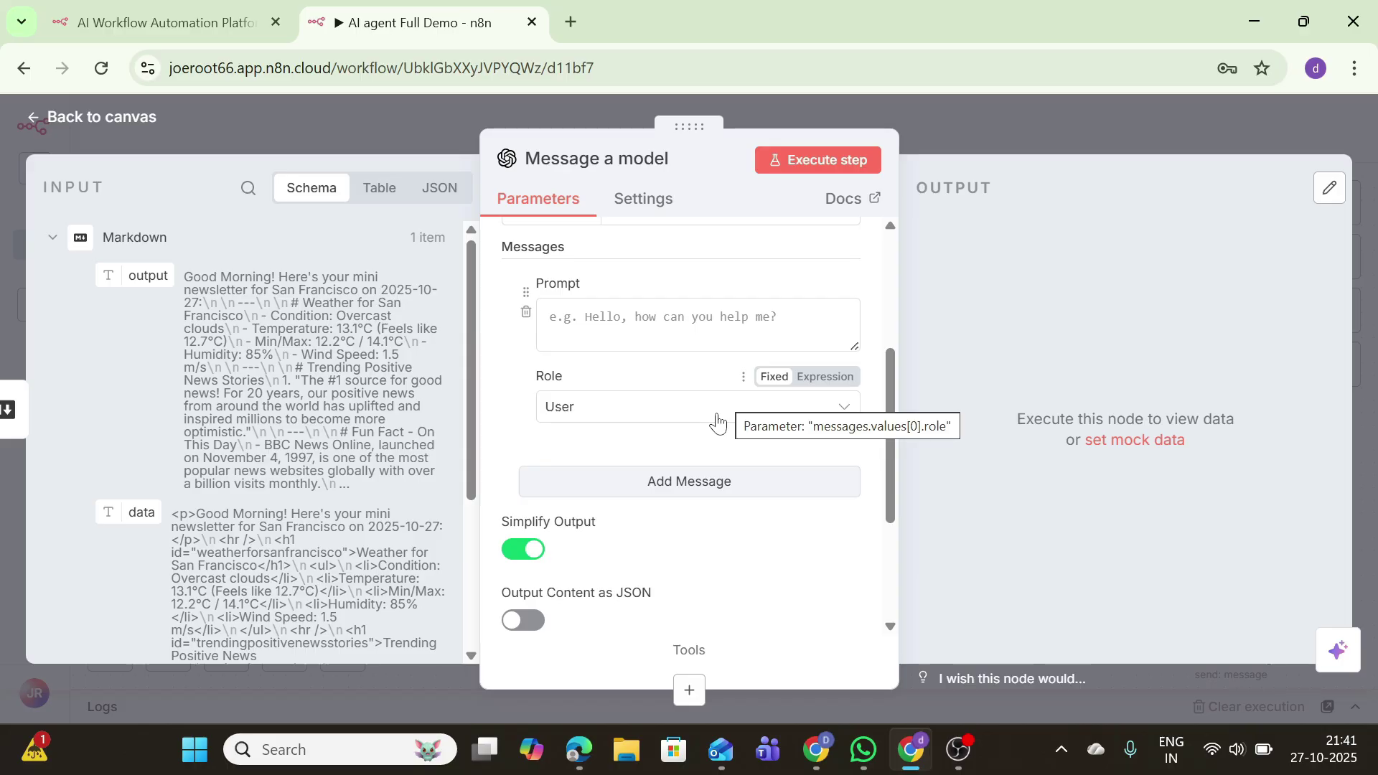
click(717, 420)
click(631, 585)
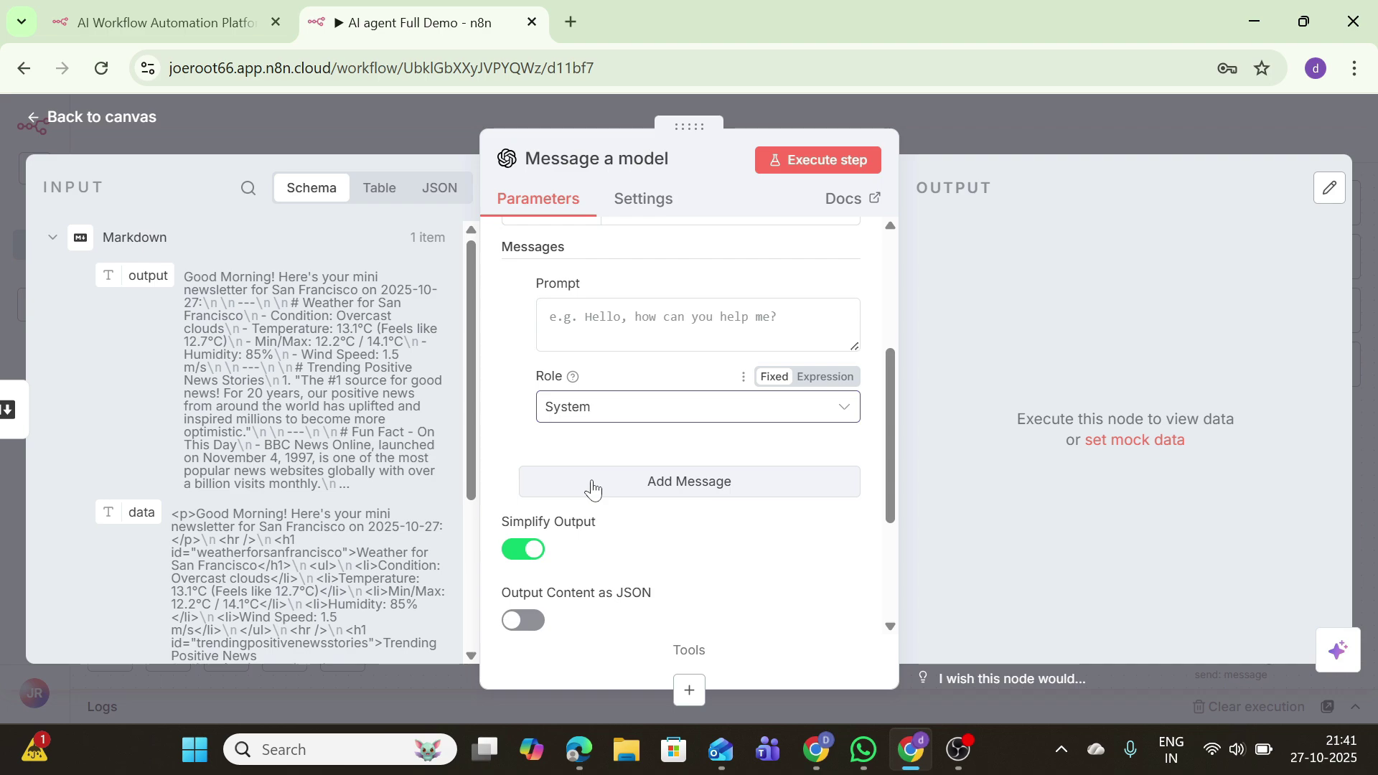
scroll(603, 488, up, 3)
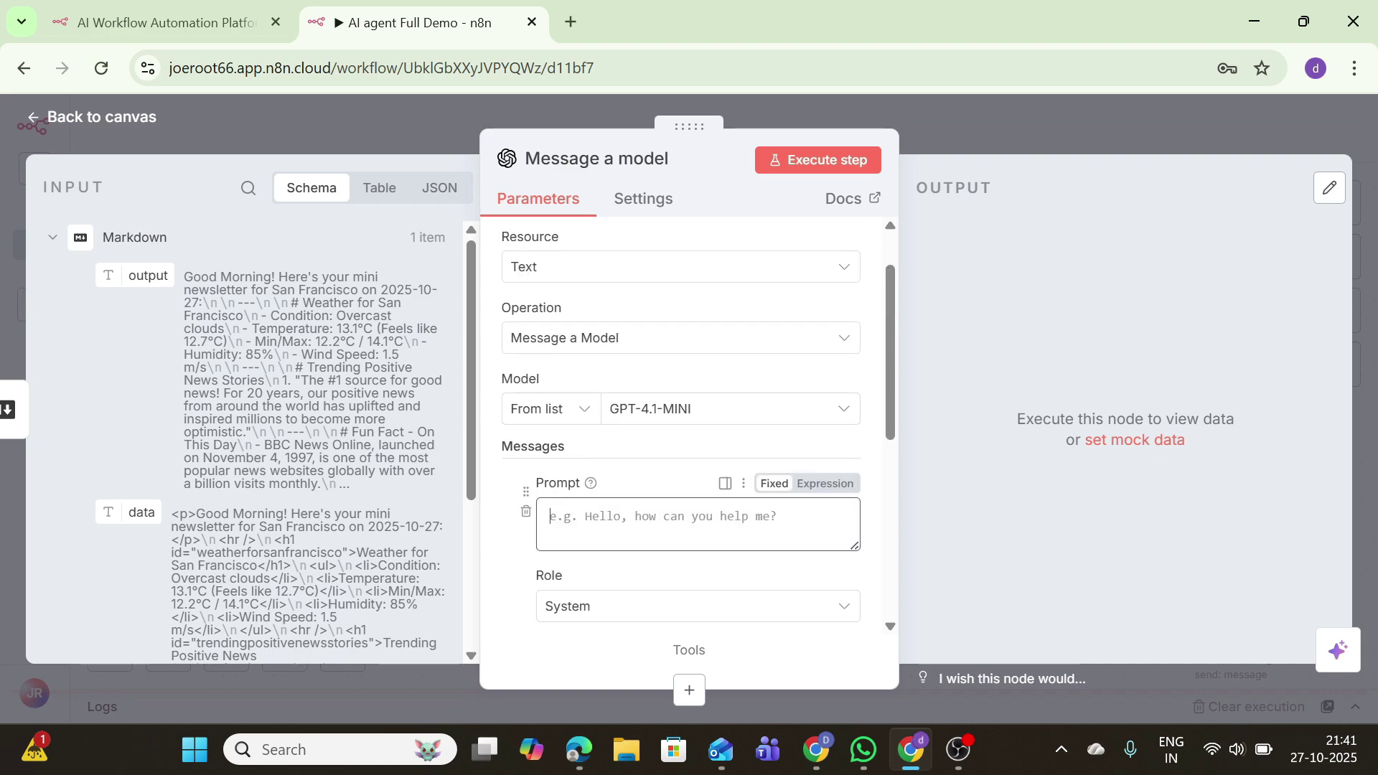
click(550, 516)
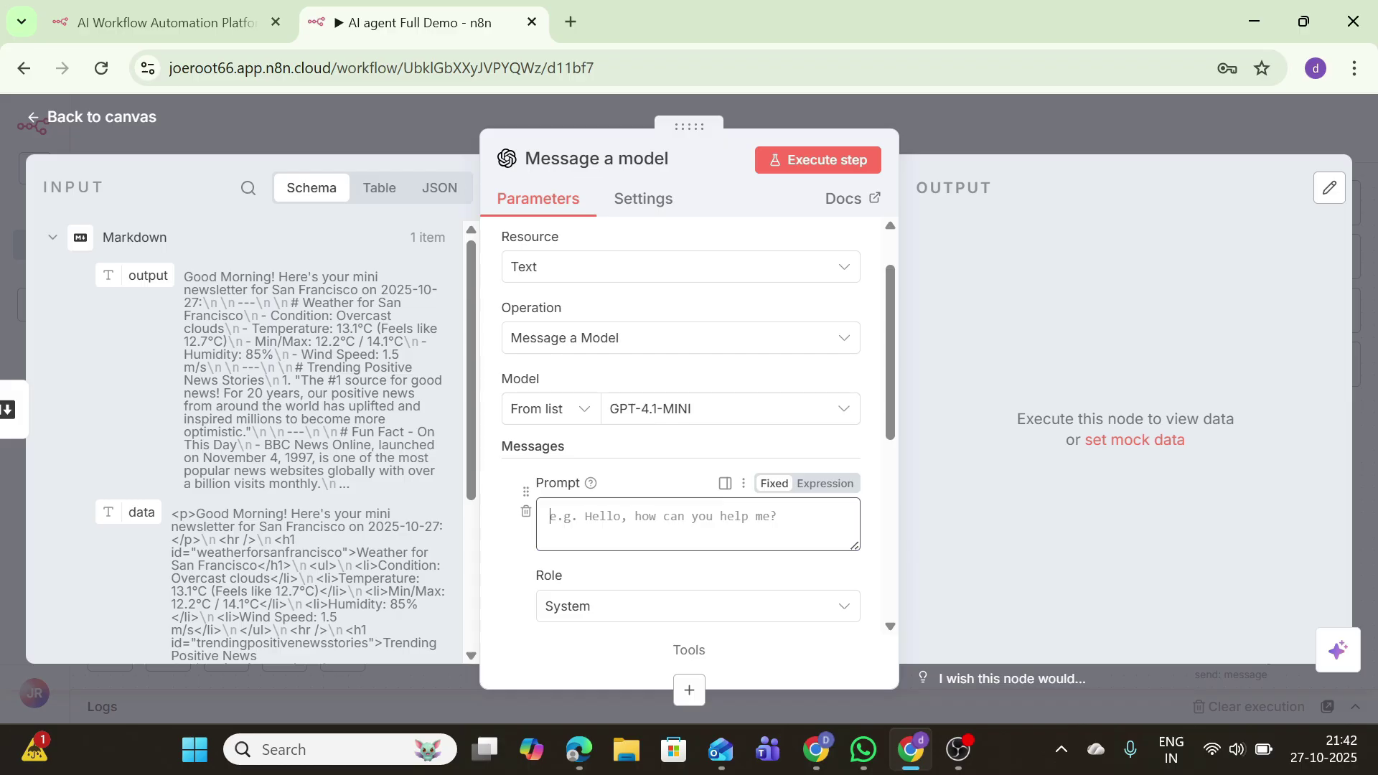
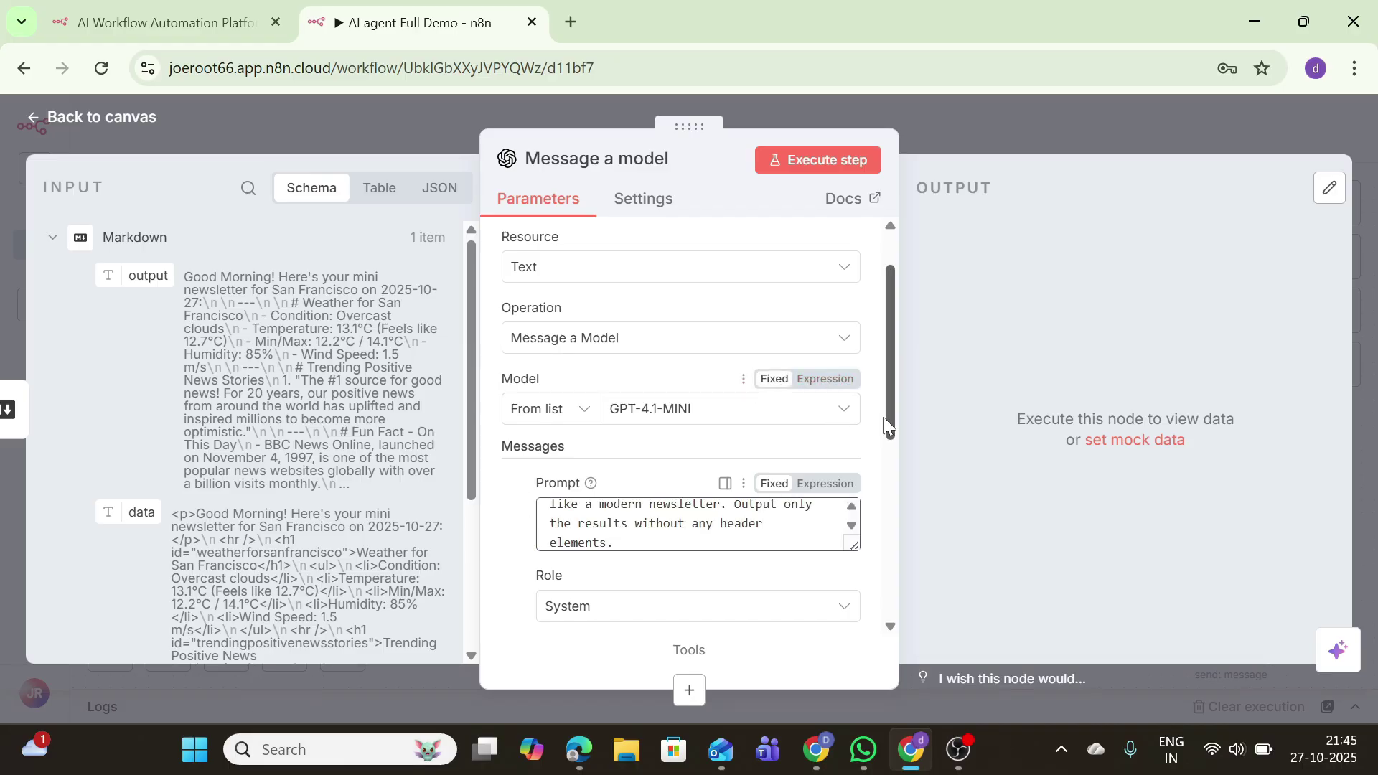
Step: Add a user message that passes Markdown's {{ $json.data }} field, then run the model step
drag(889, 419, 894, 533)
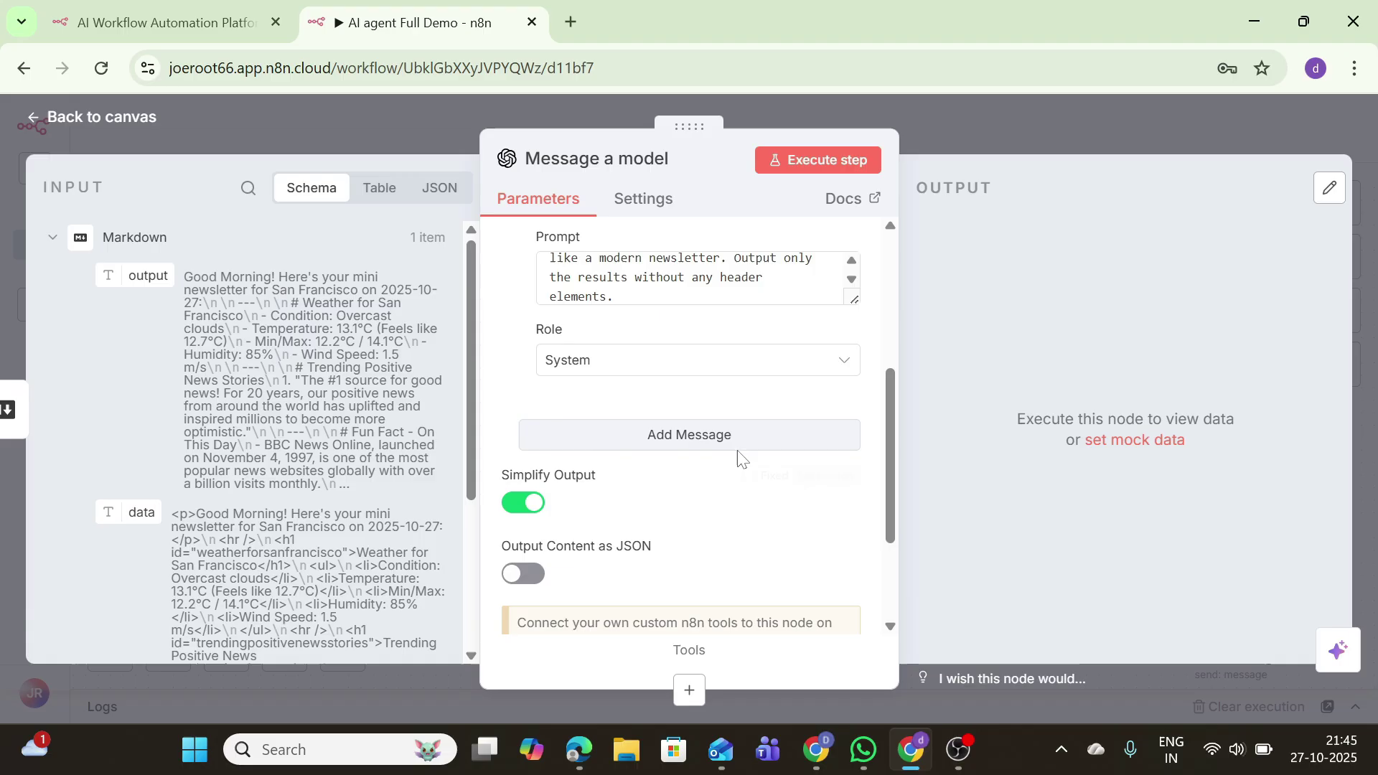
click(679, 434)
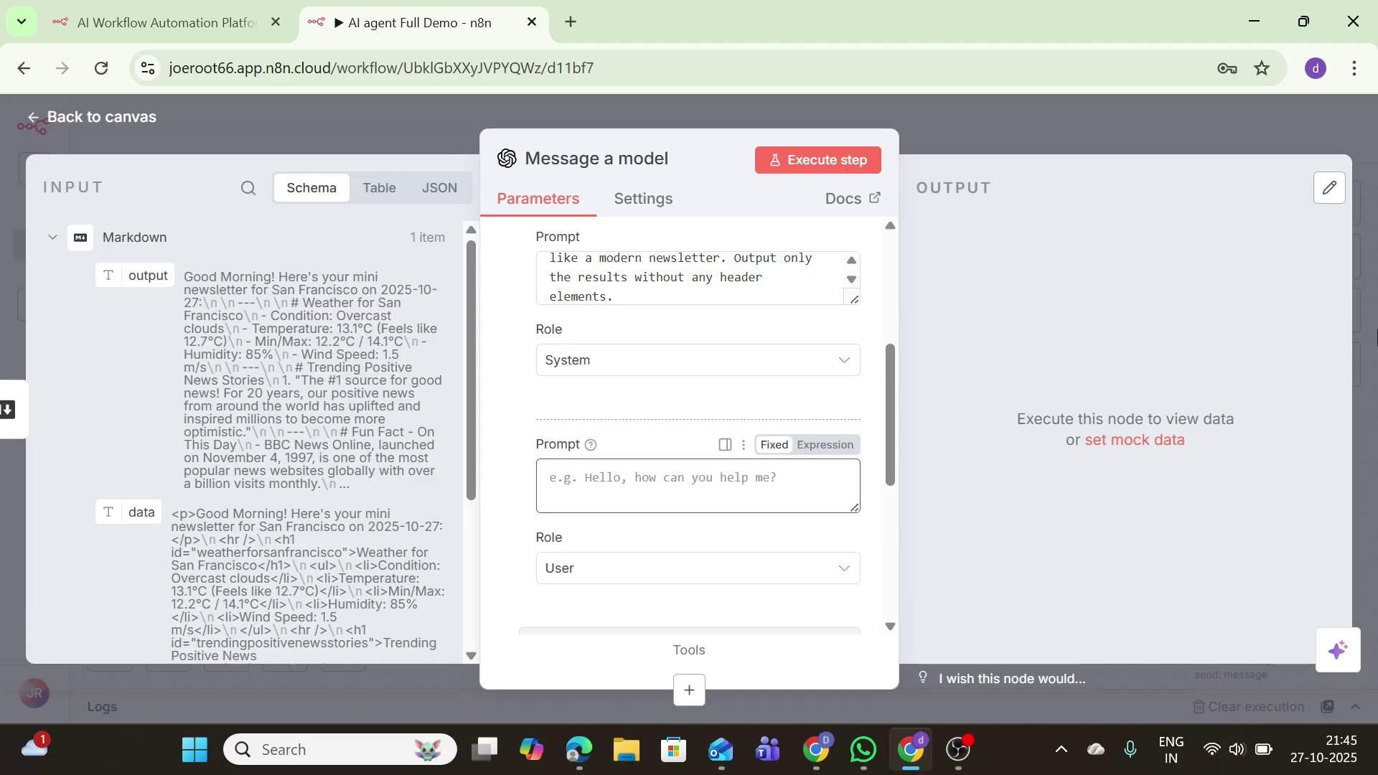
drag(106, 512, 549, 481)
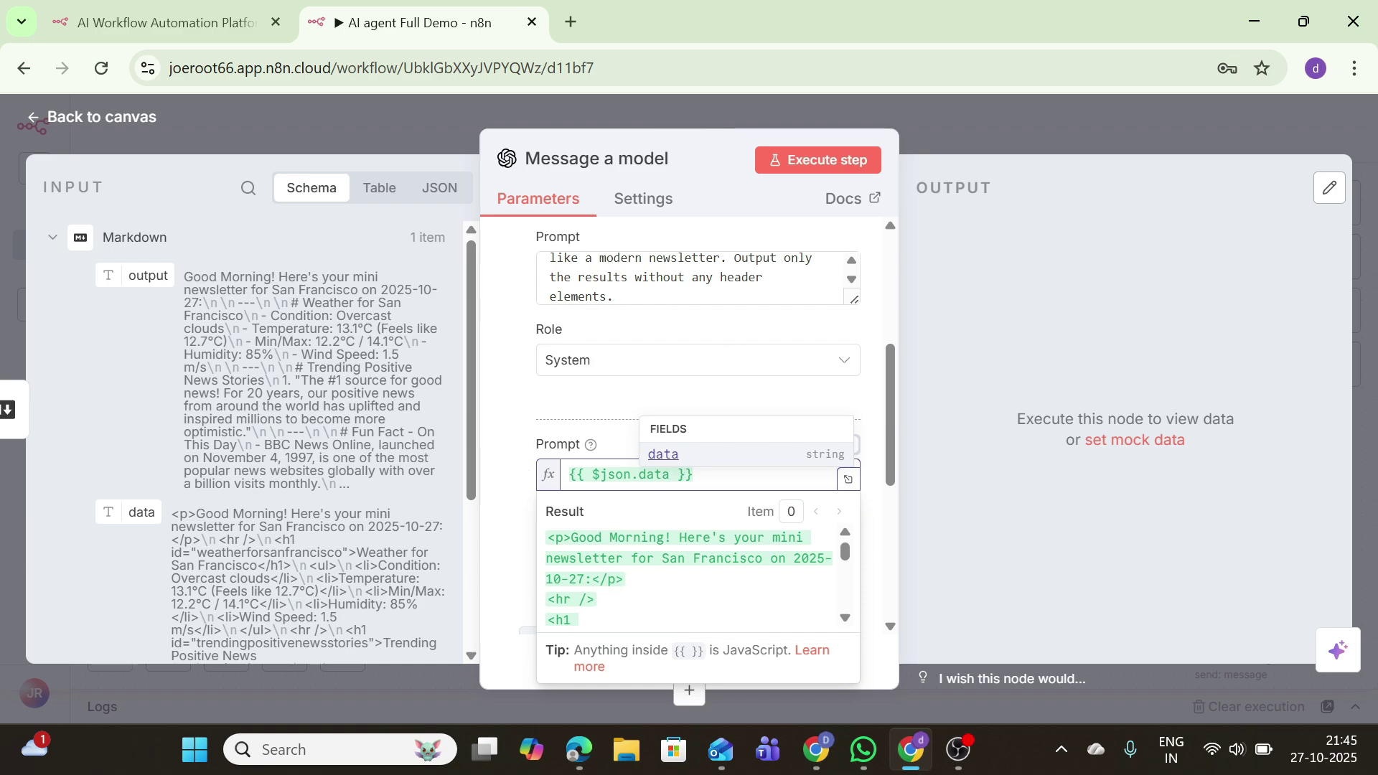
click(858, 165)
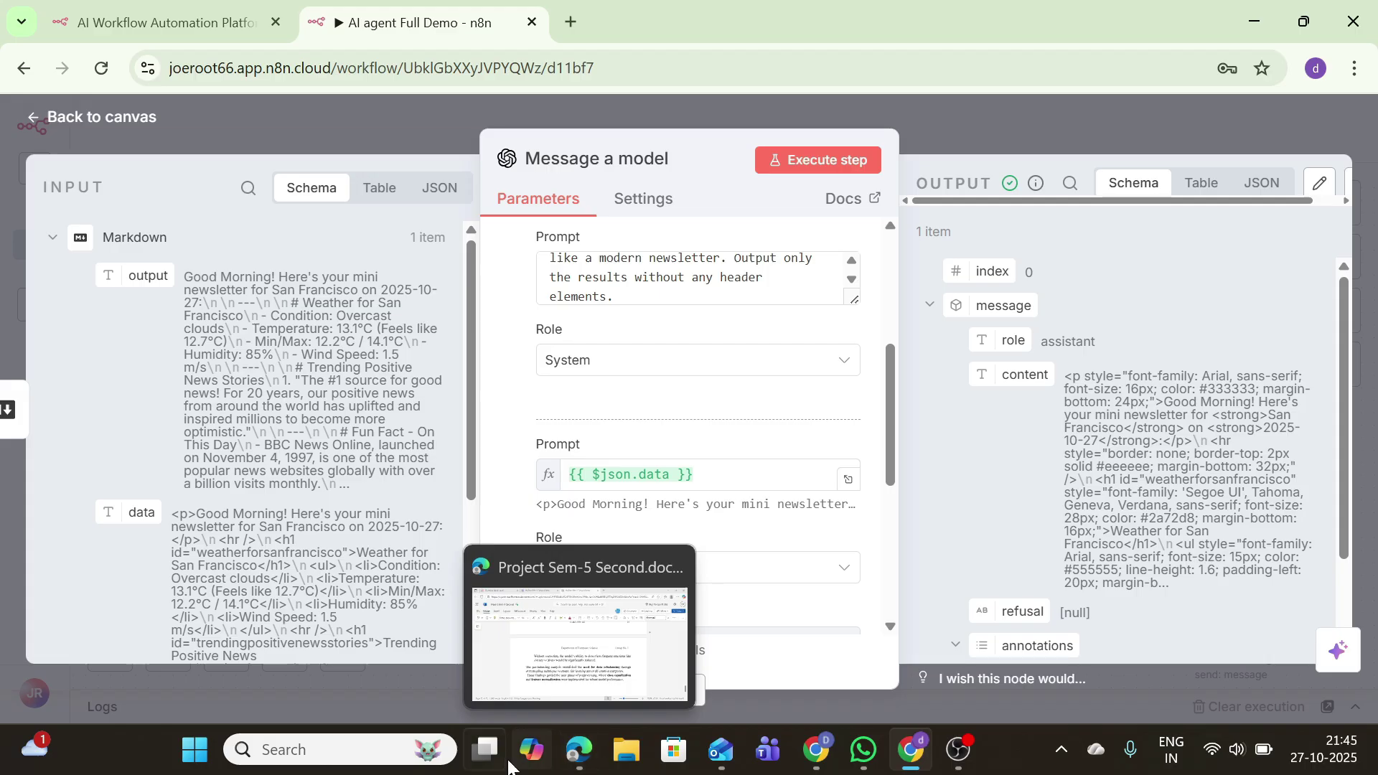
Step: Move the Send a message node beside Message a model and open its settings
click(132, 116)
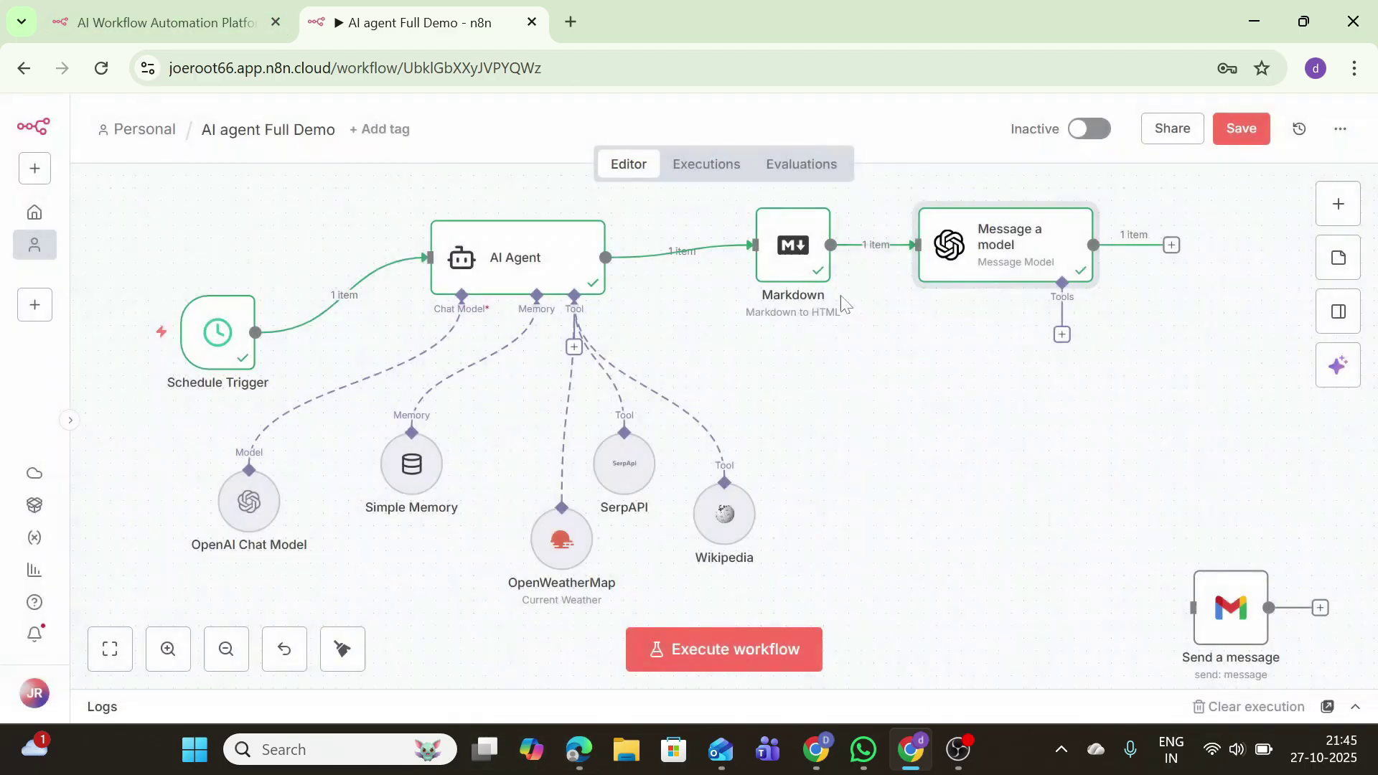
drag(1249, 617, 1092, 467)
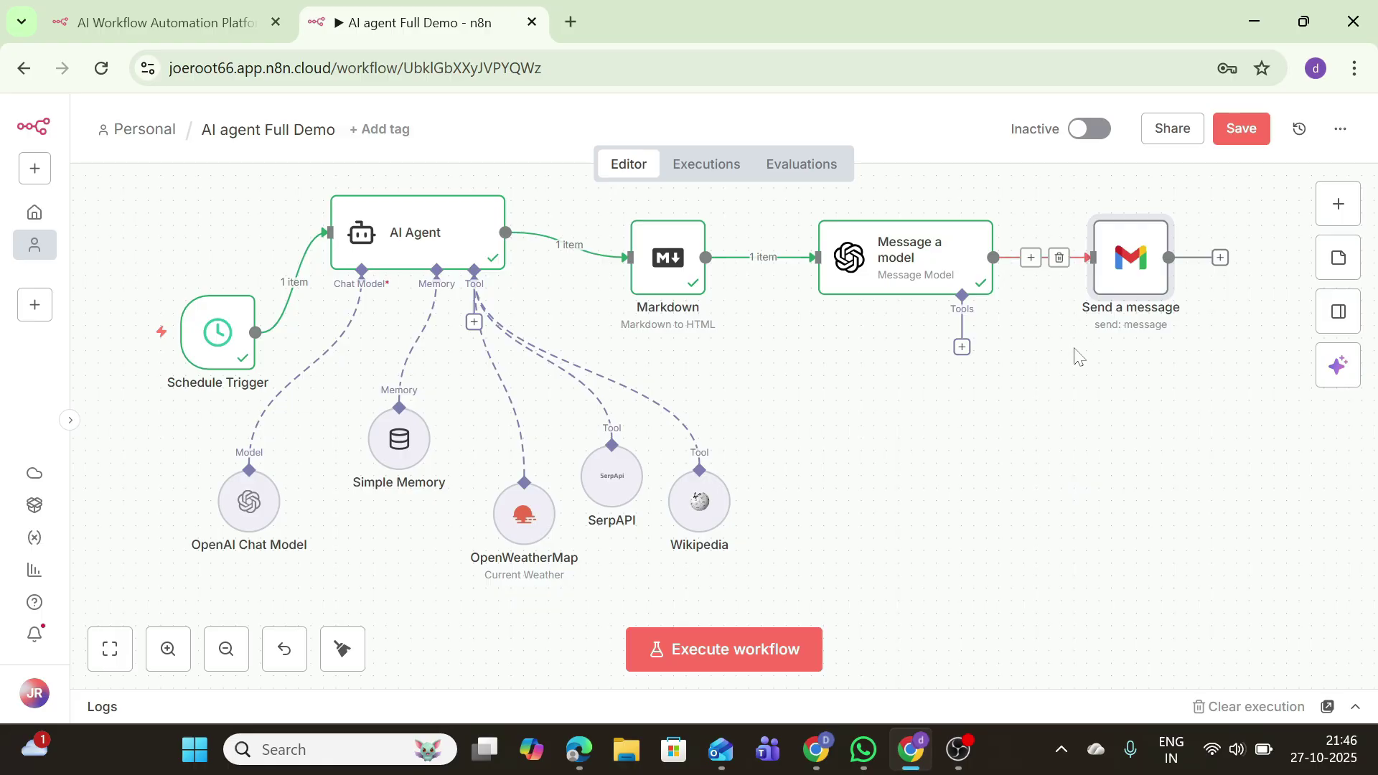
double_click(1114, 276)
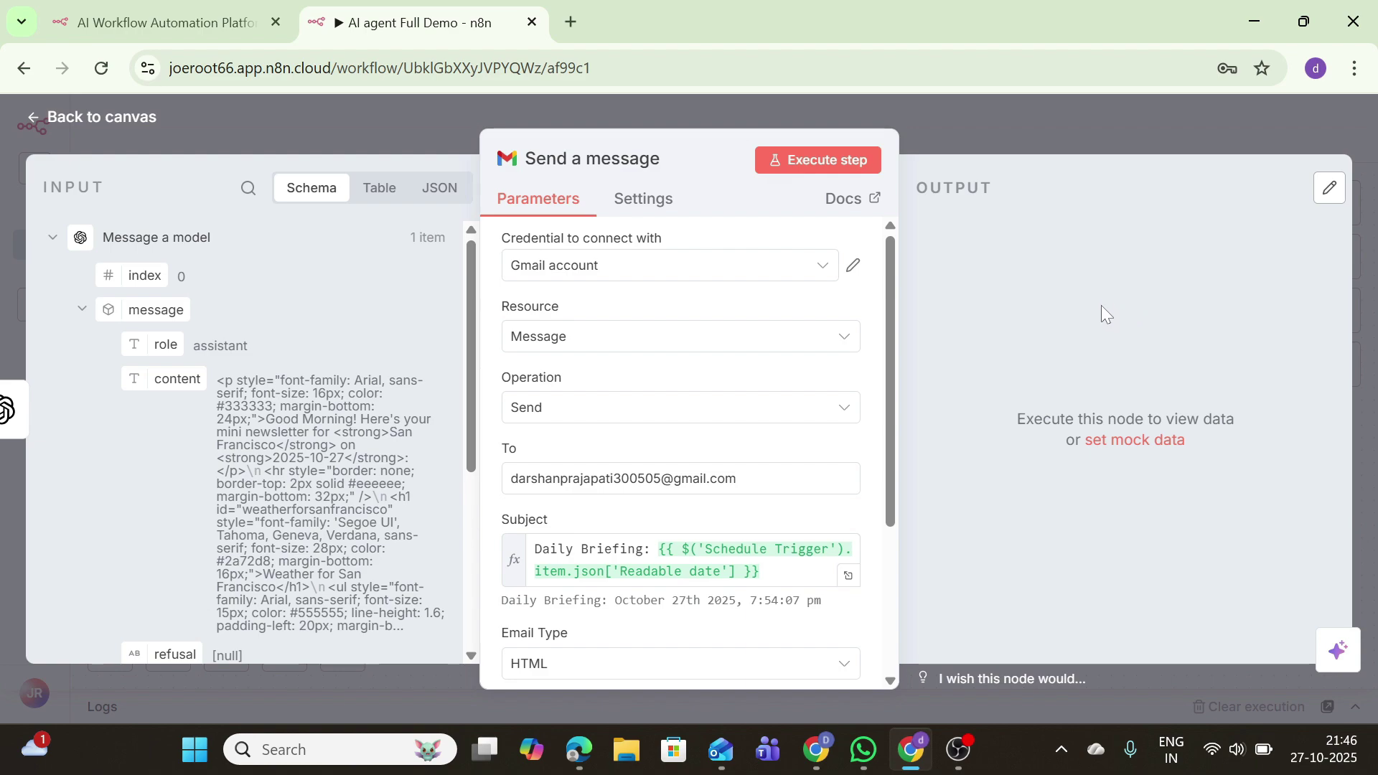
scroll(877, 522, down, 1)
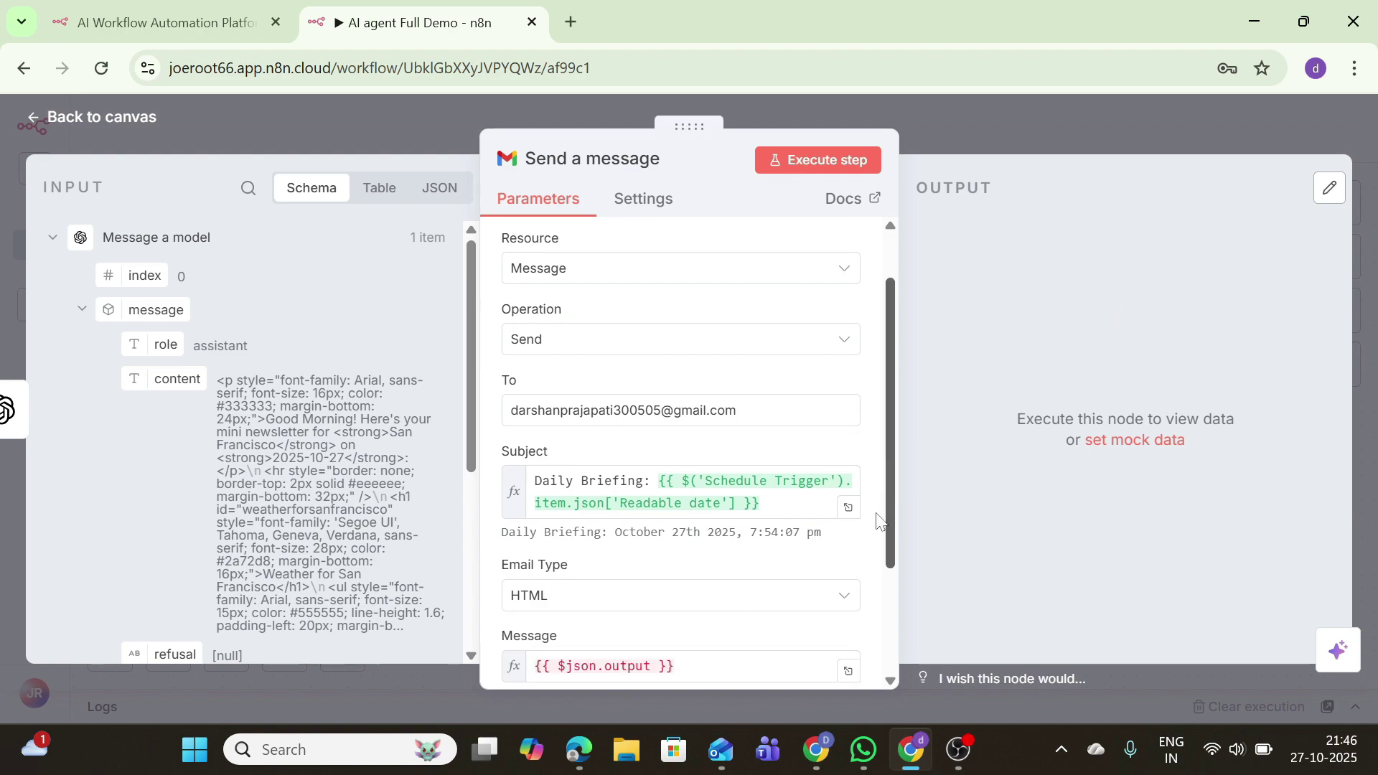
scroll(877, 522, down, 2)
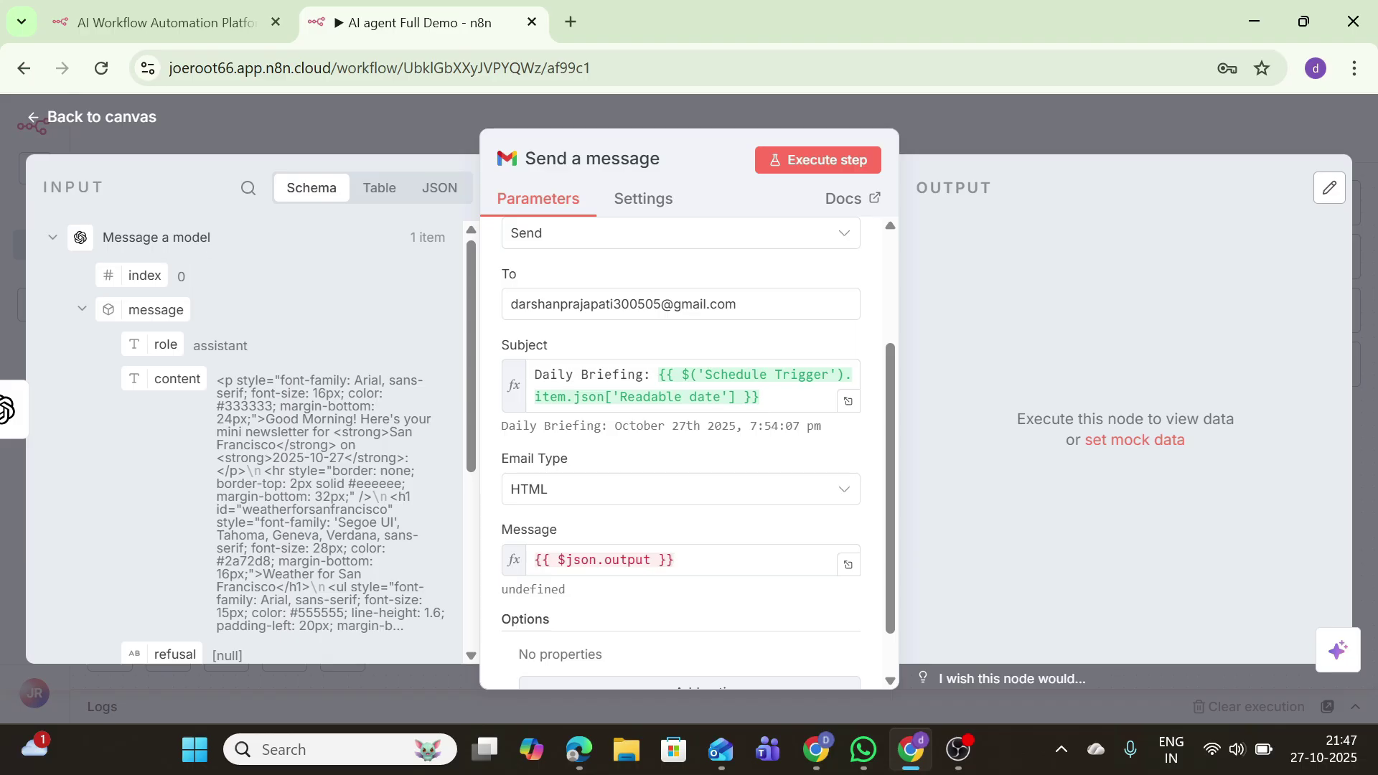
Step: Replace the email body with the model's {{ $json.message.content }} field and send the test email
click(692, 561)
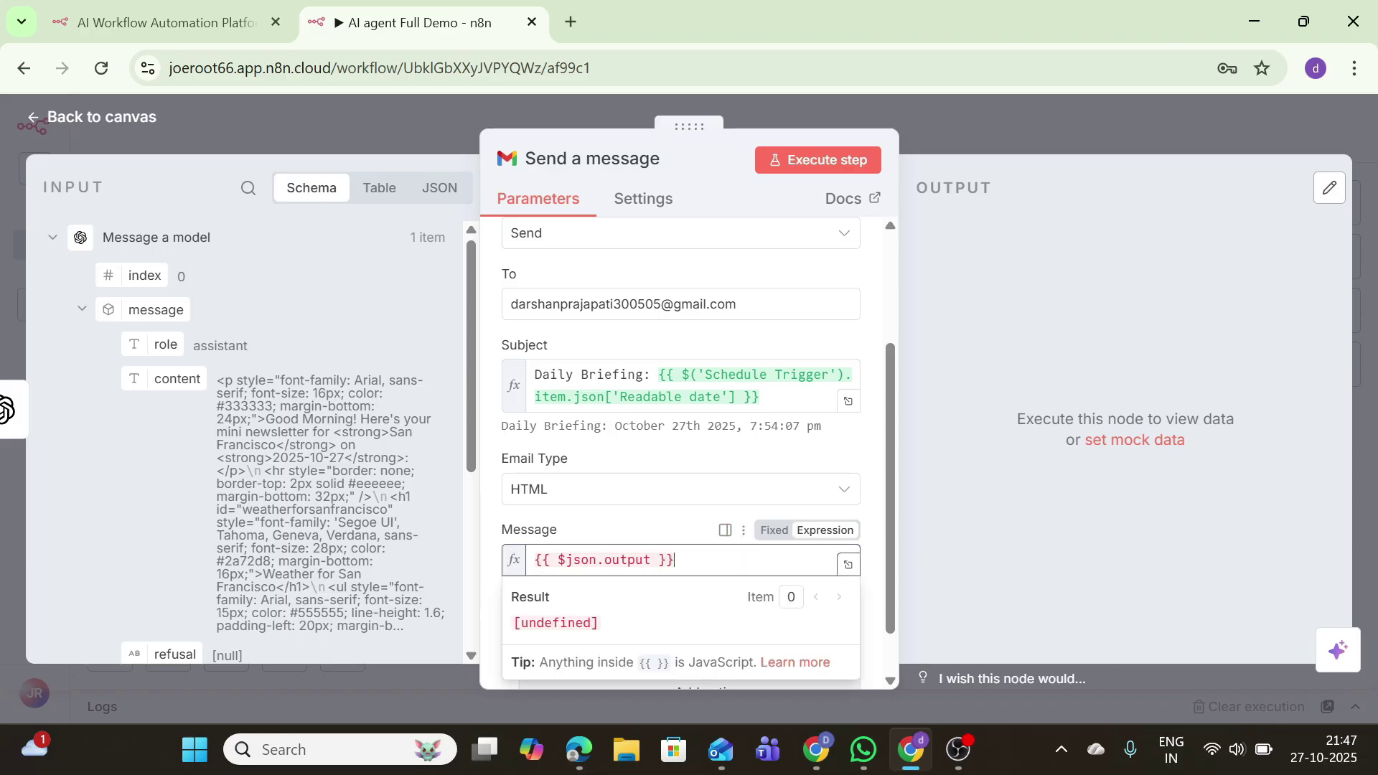
key(BackSpace)
key(BackSpace)
key(BackSpace)
key(BackSpace)
key(BackSpace)
key(BackSpace)
key(BackSpace)
key(BackSpace)
key(BackSpace)
key(BackSpace)
key(BackSpace)
key(BackSpace)
key(BackSpace)
key(BackSpace)
key(BackSpace)
key(BackSpace)
key(BackSpace)
key(BackSpace)
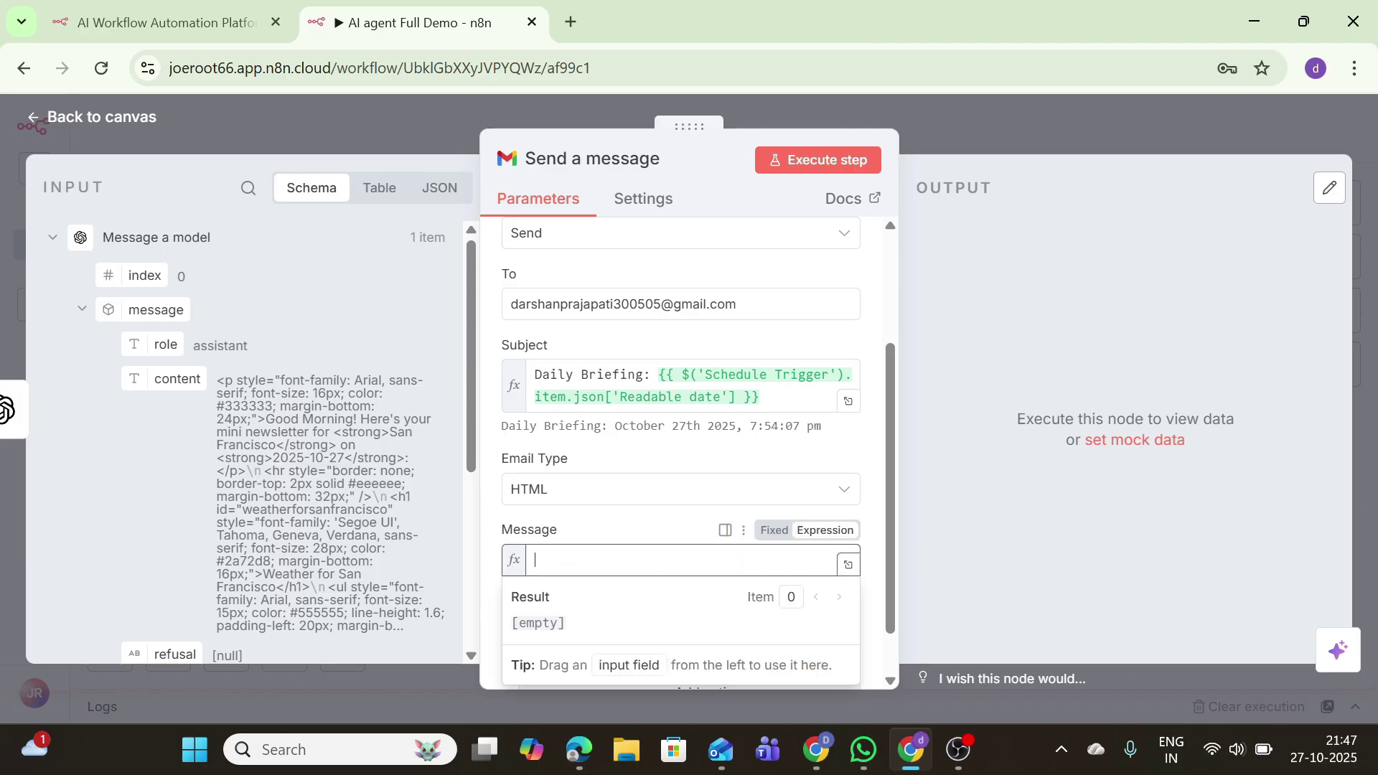
drag(173, 379, 560, 561)
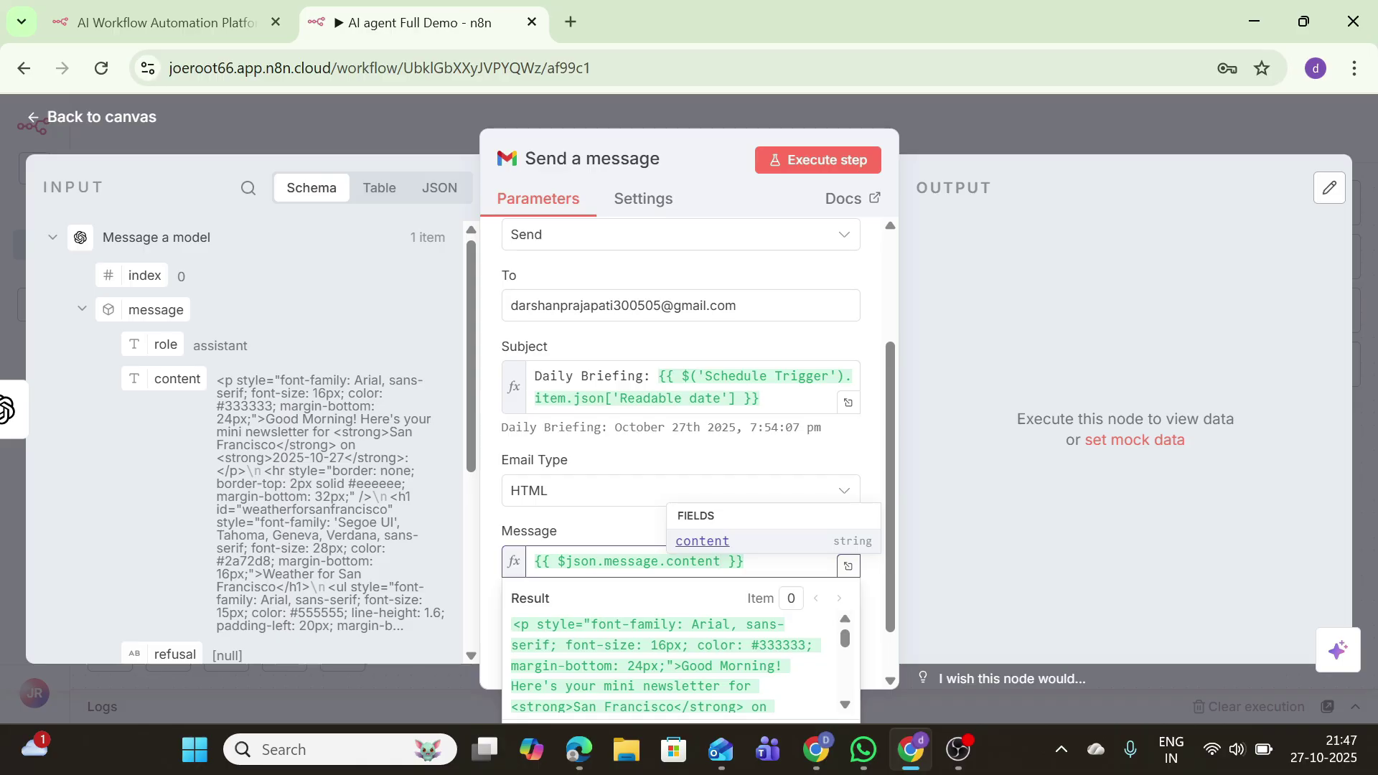
click(768, 161)
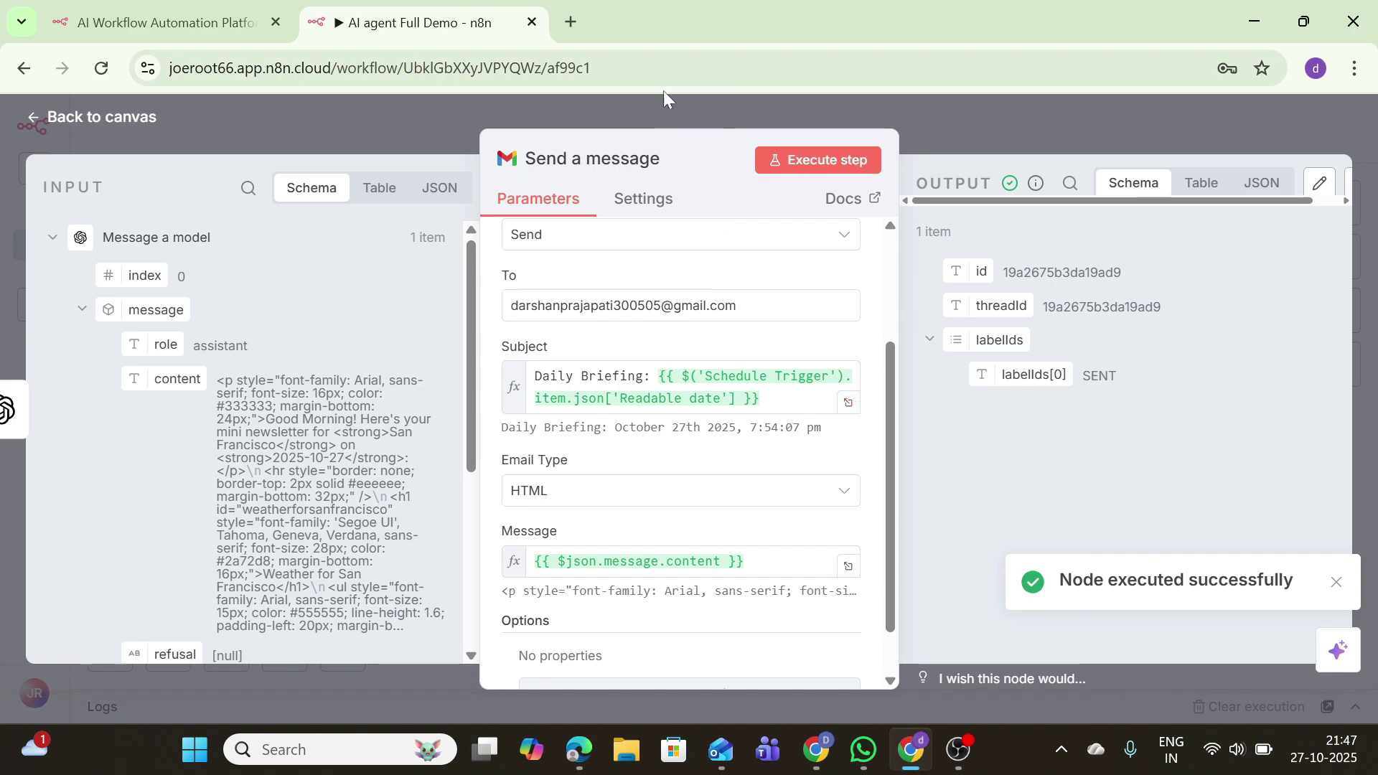
Step: Open Gmail in a new tab and read the newest, HTML-formatted Daily Briefing email
click(574, 23)
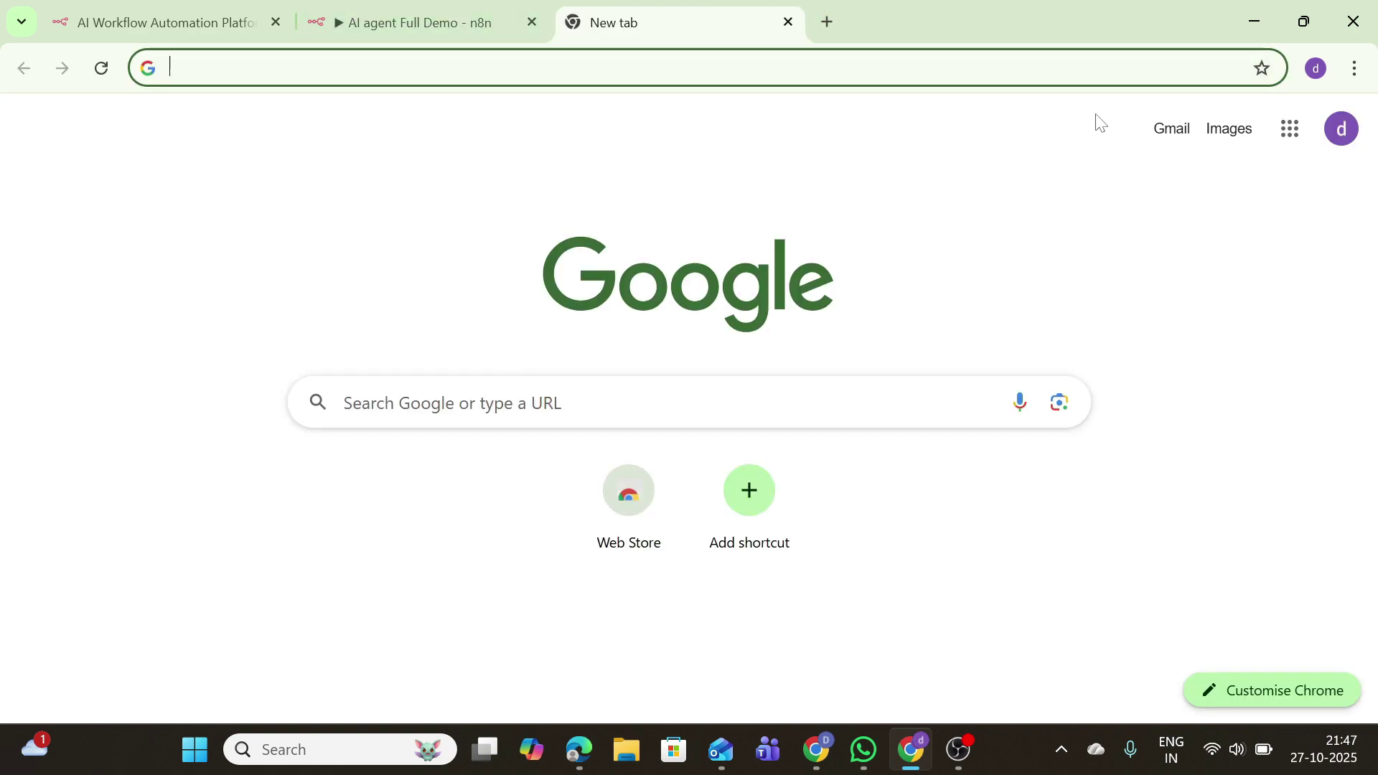
click(1167, 131)
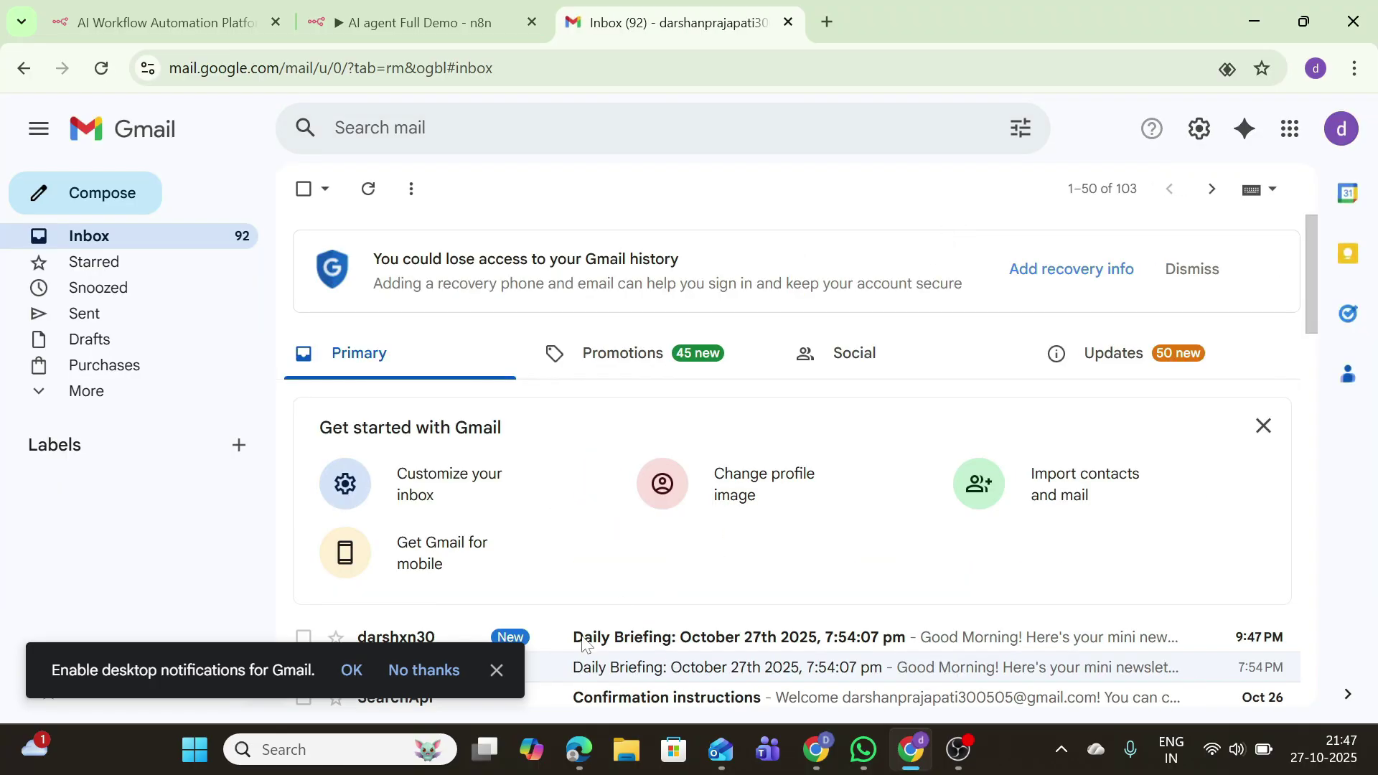
click(499, 669)
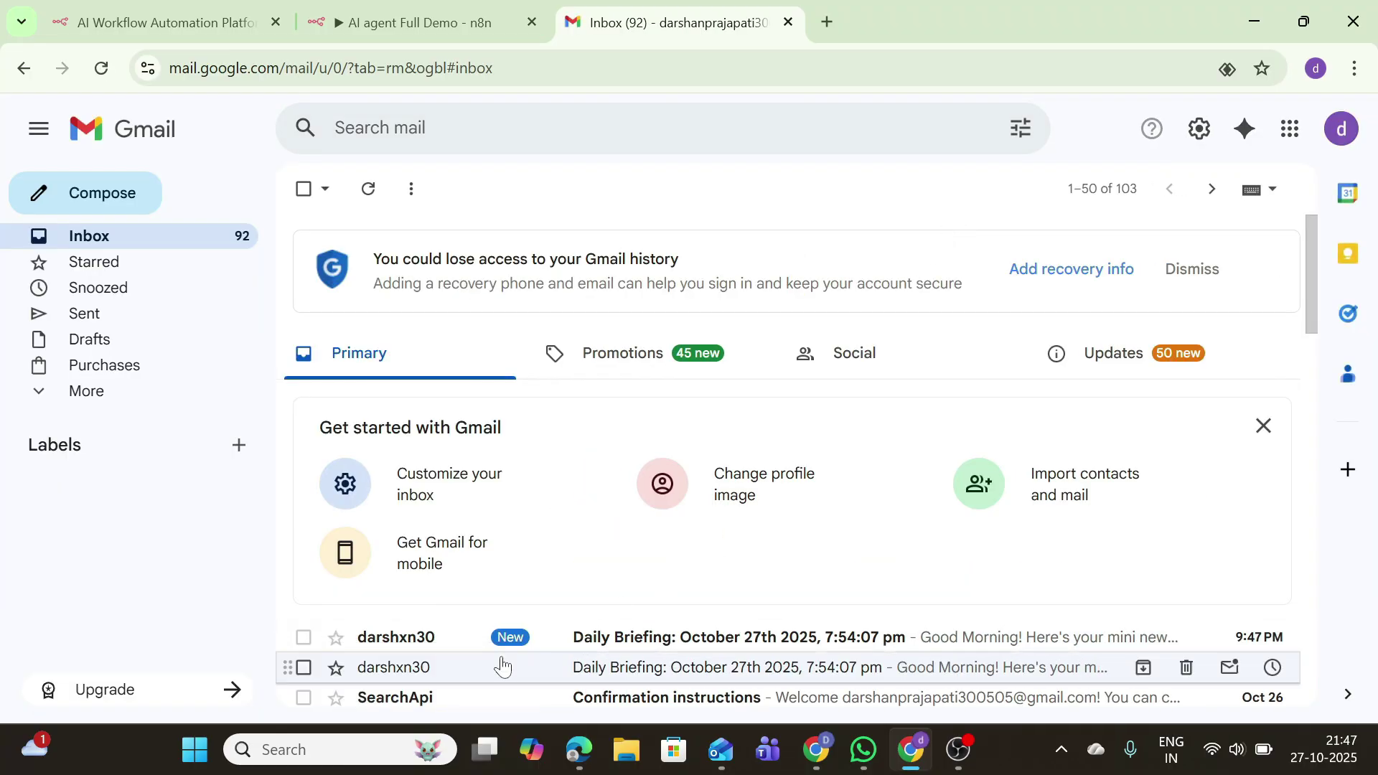
click(541, 638)
scroll(541, 639, down, 10)
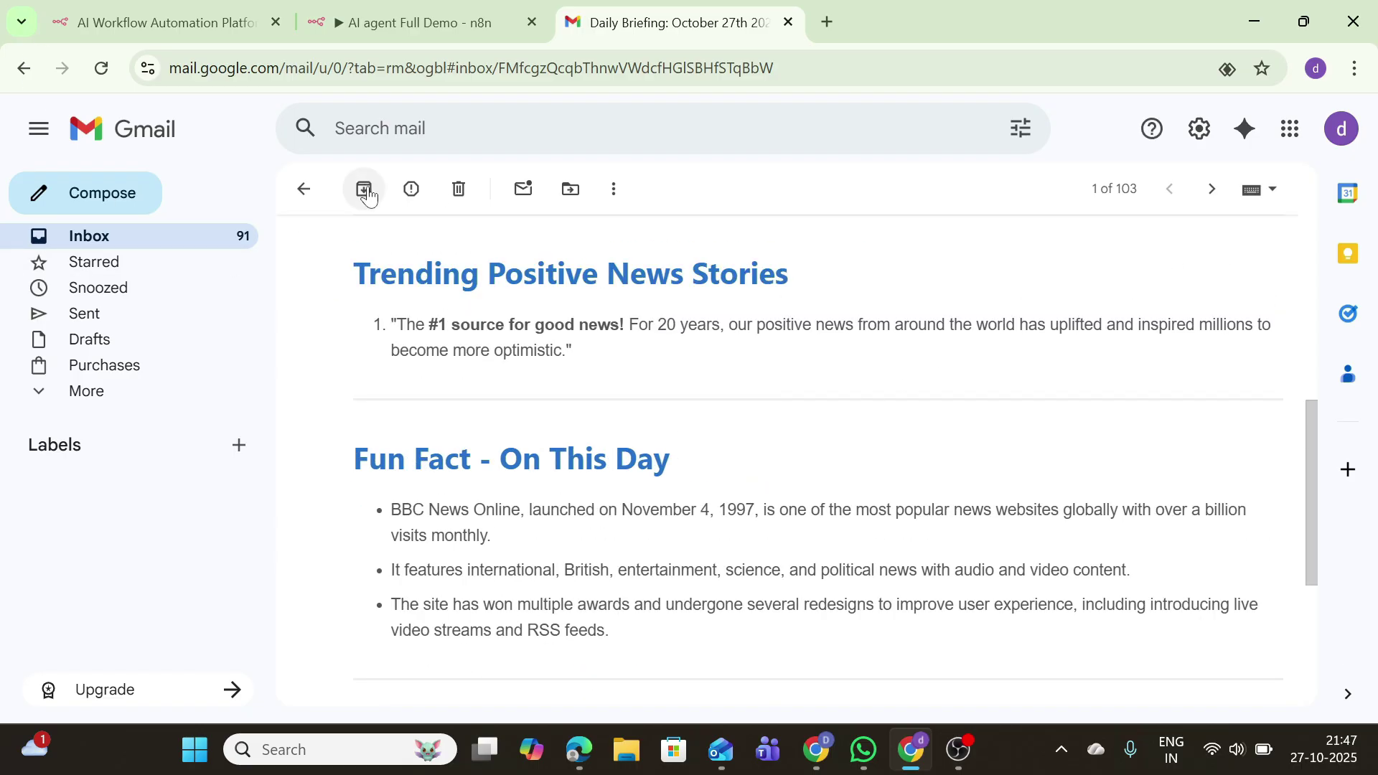
scroll(384, 231, down, 5)
scroll(388, 244, up, 15)
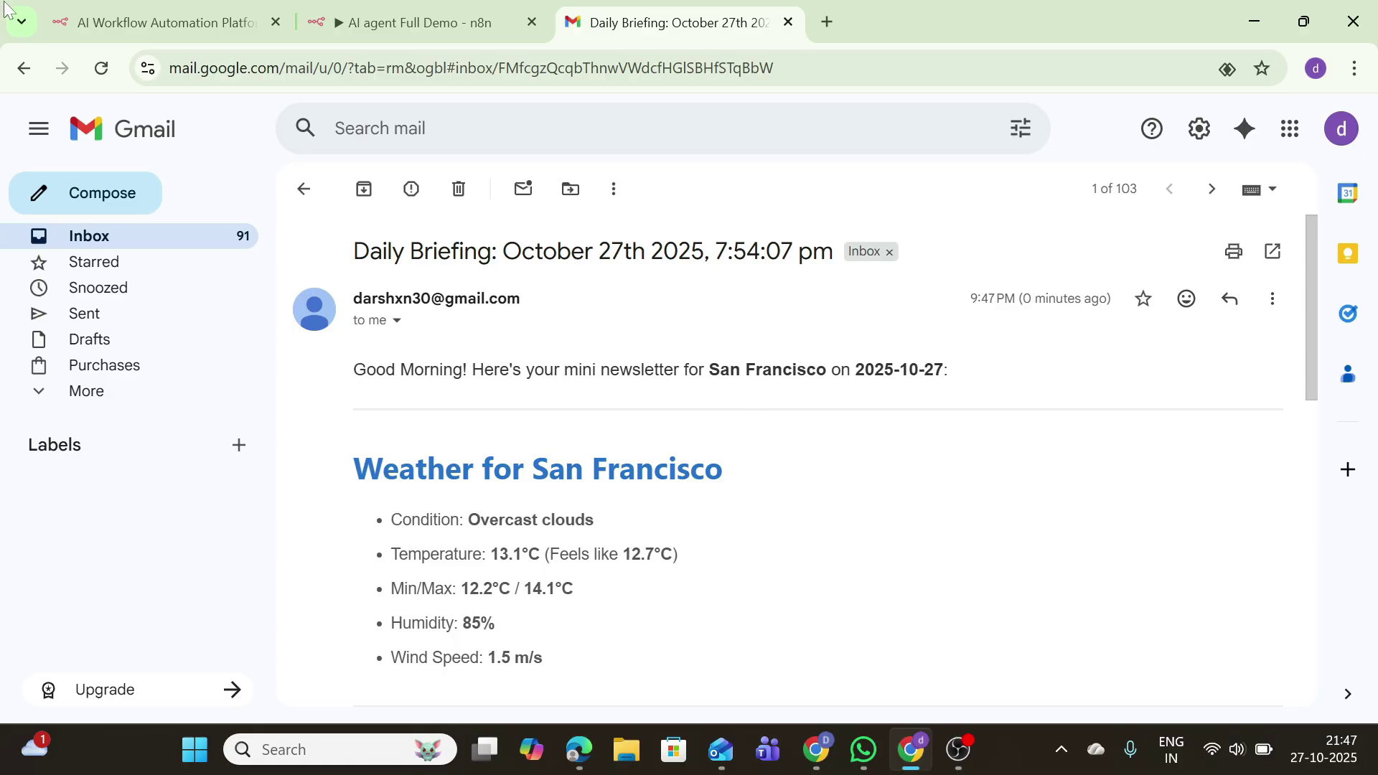
click(25, 68)
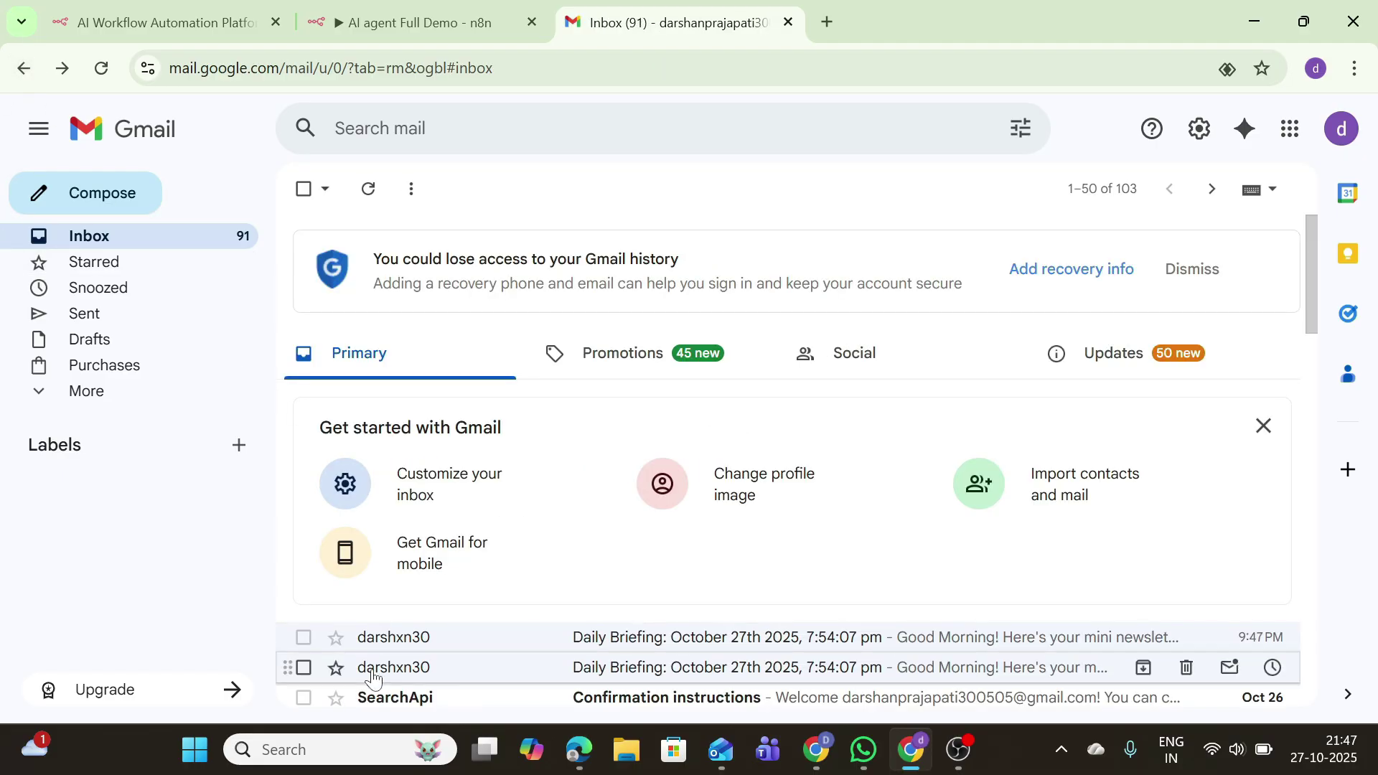
Step: Open the older Daily Briefing email to compare its unformatted plain-text body
click(372, 675)
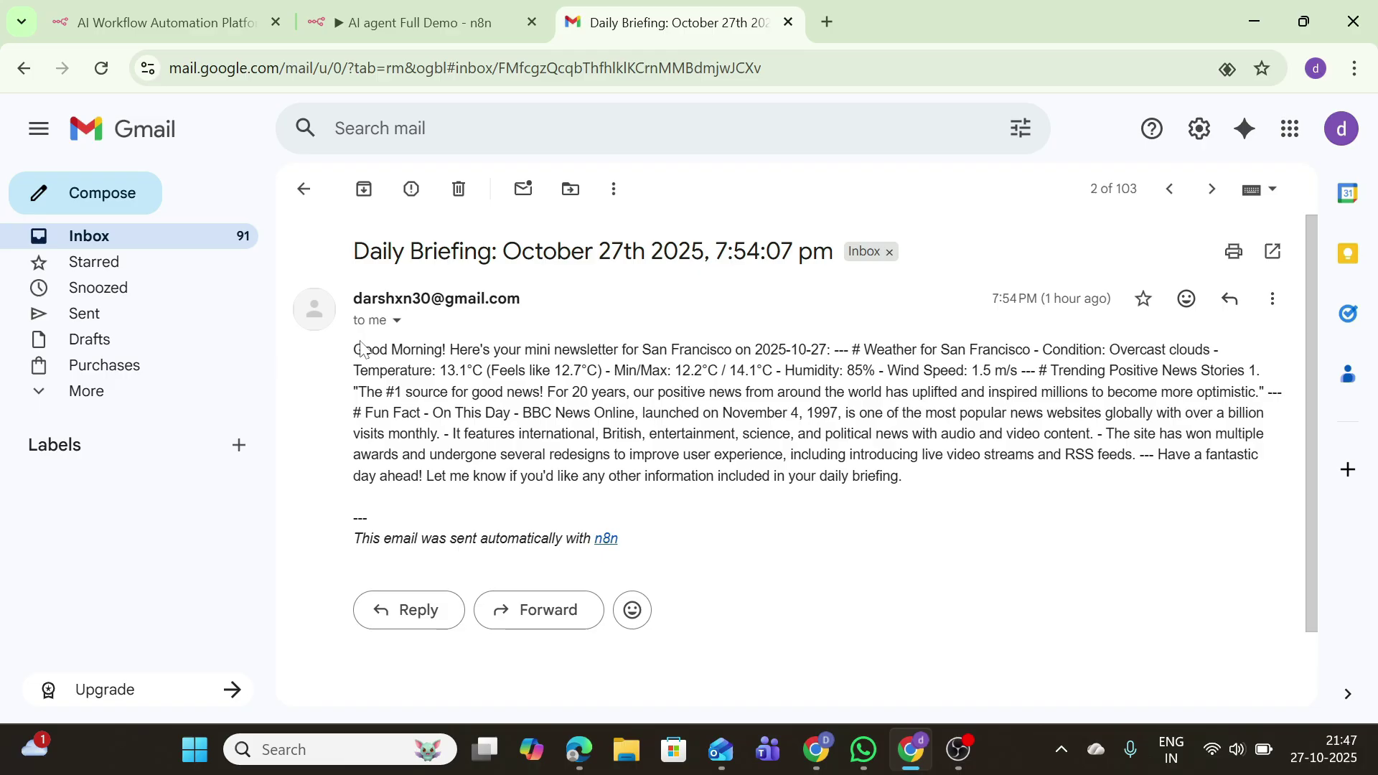
drag(361, 350, 790, 523)
click(783, 524)
click(12, 78)
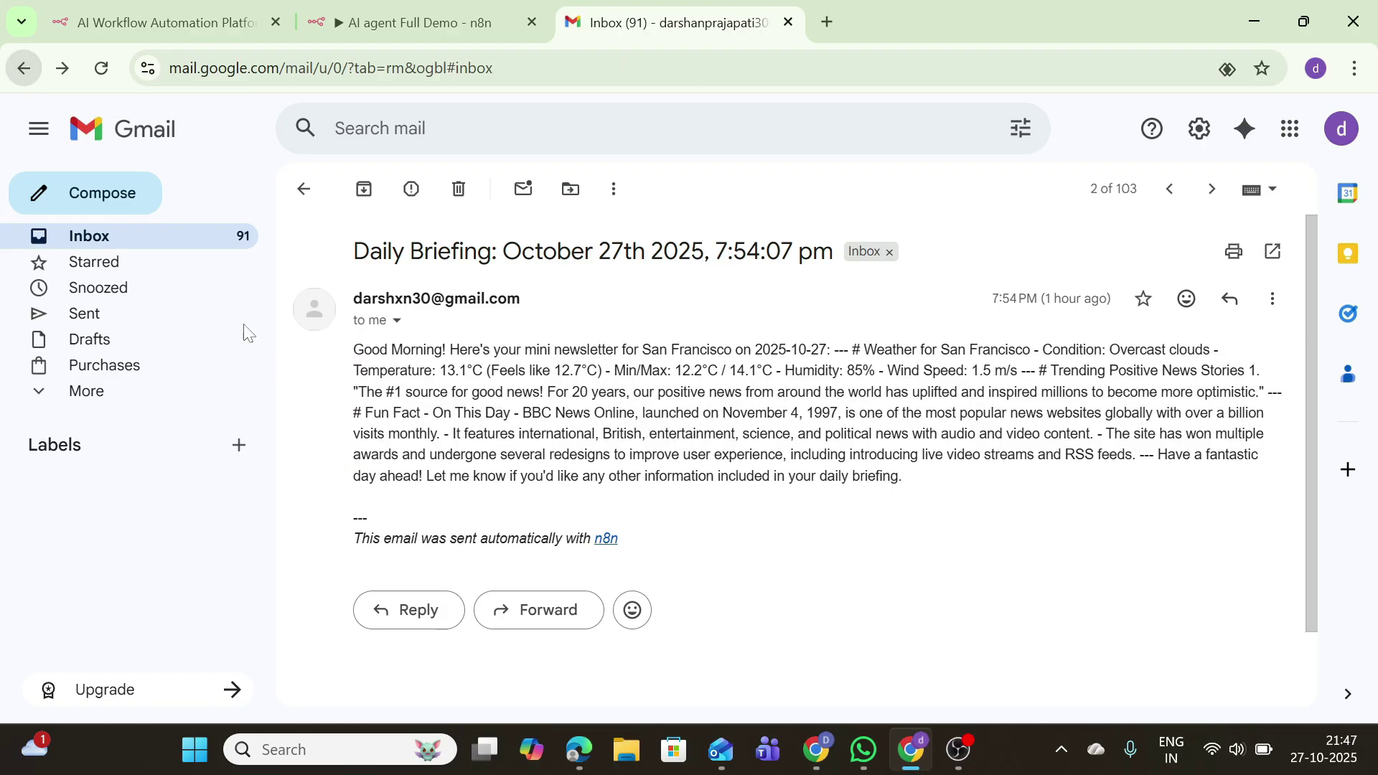
Step: Reopen the new email, review its Weather for San Francisco section, then return to n8n
click(422, 638)
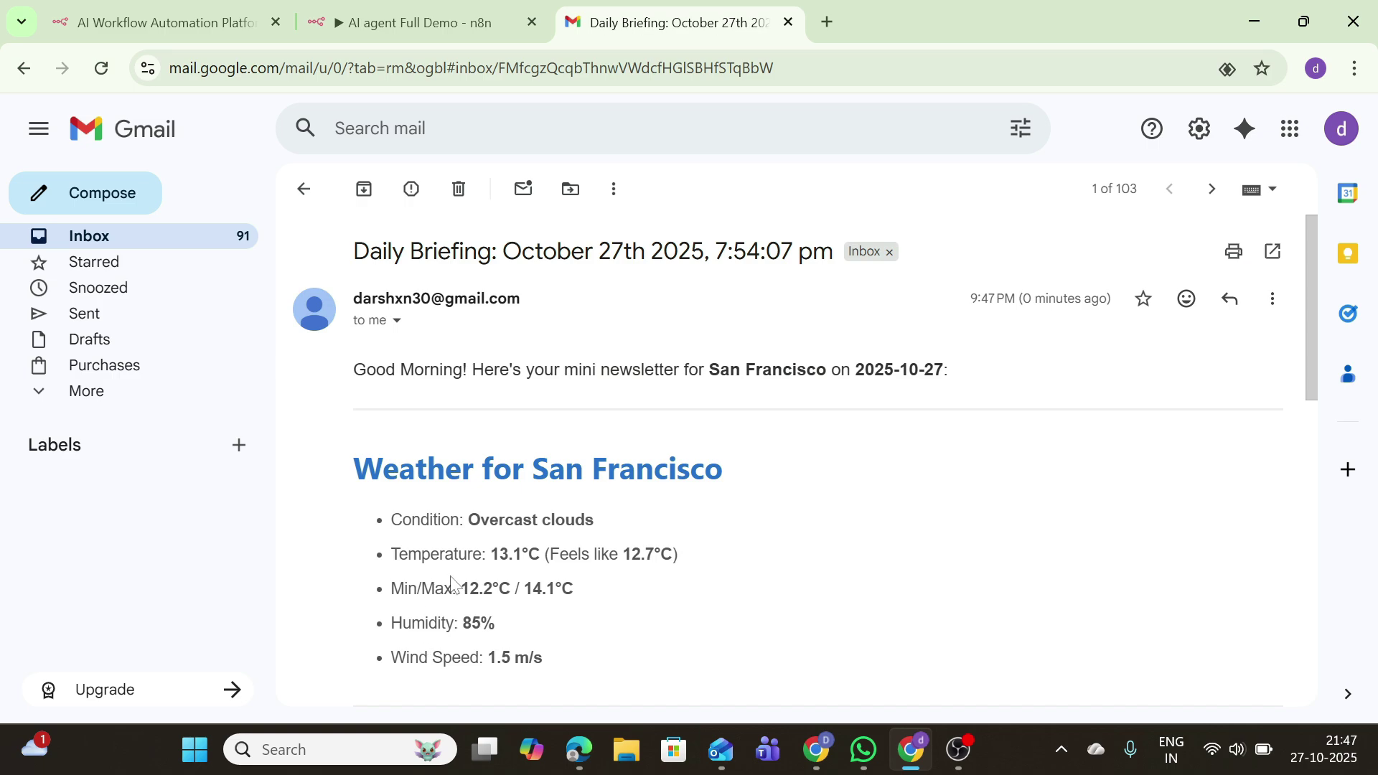
drag(1307, 300, 1218, 450)
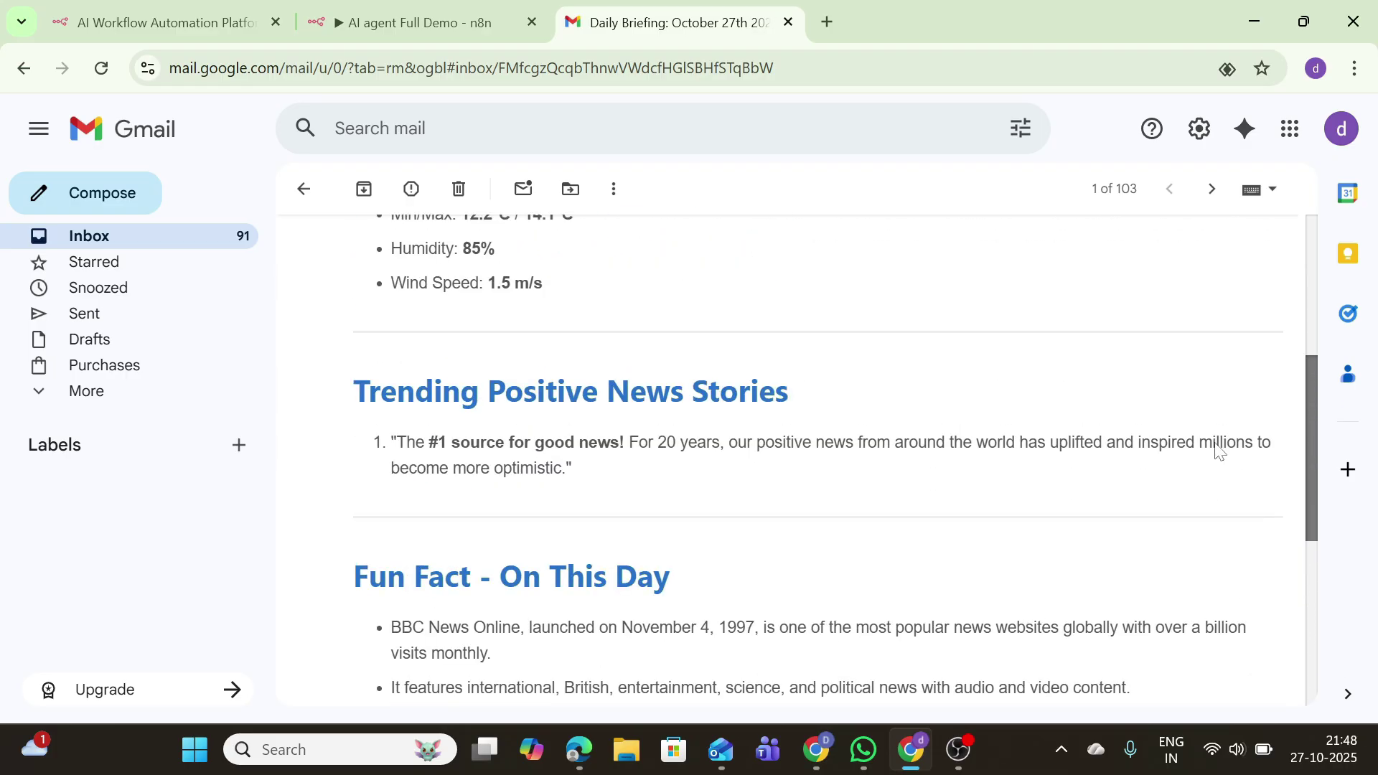
drag(1218, 450, 1213, 411)
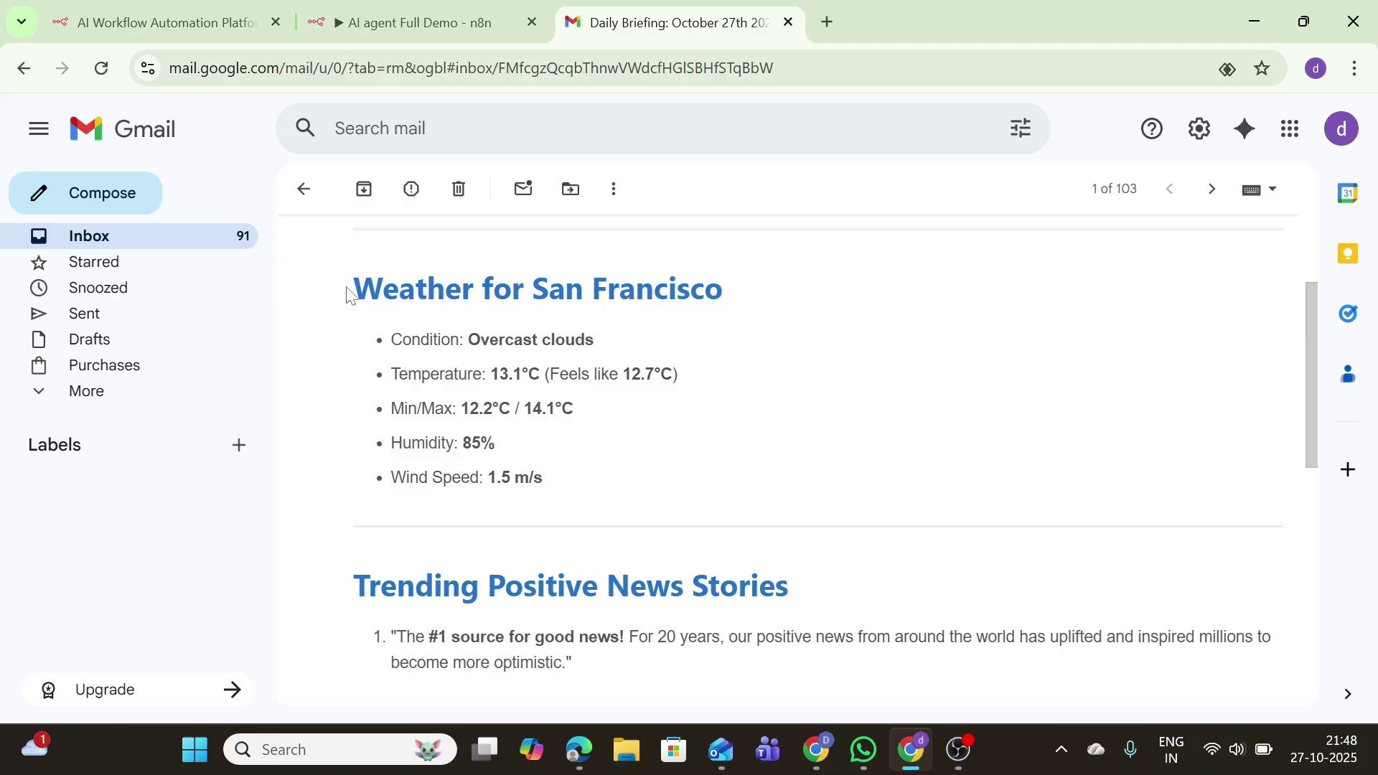
drag(351, 294, 597, 485)
click(554, 441)
click(22, 69)
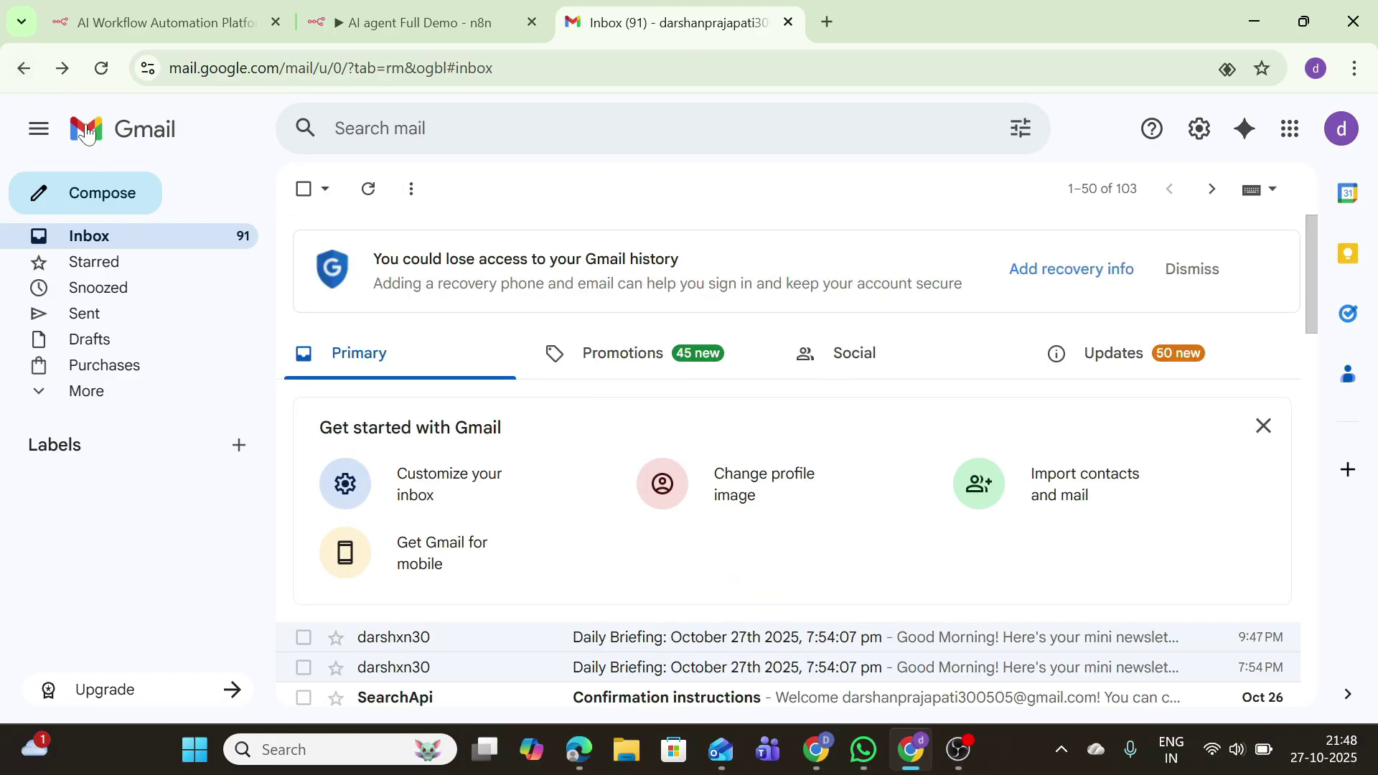
click(416, 21)
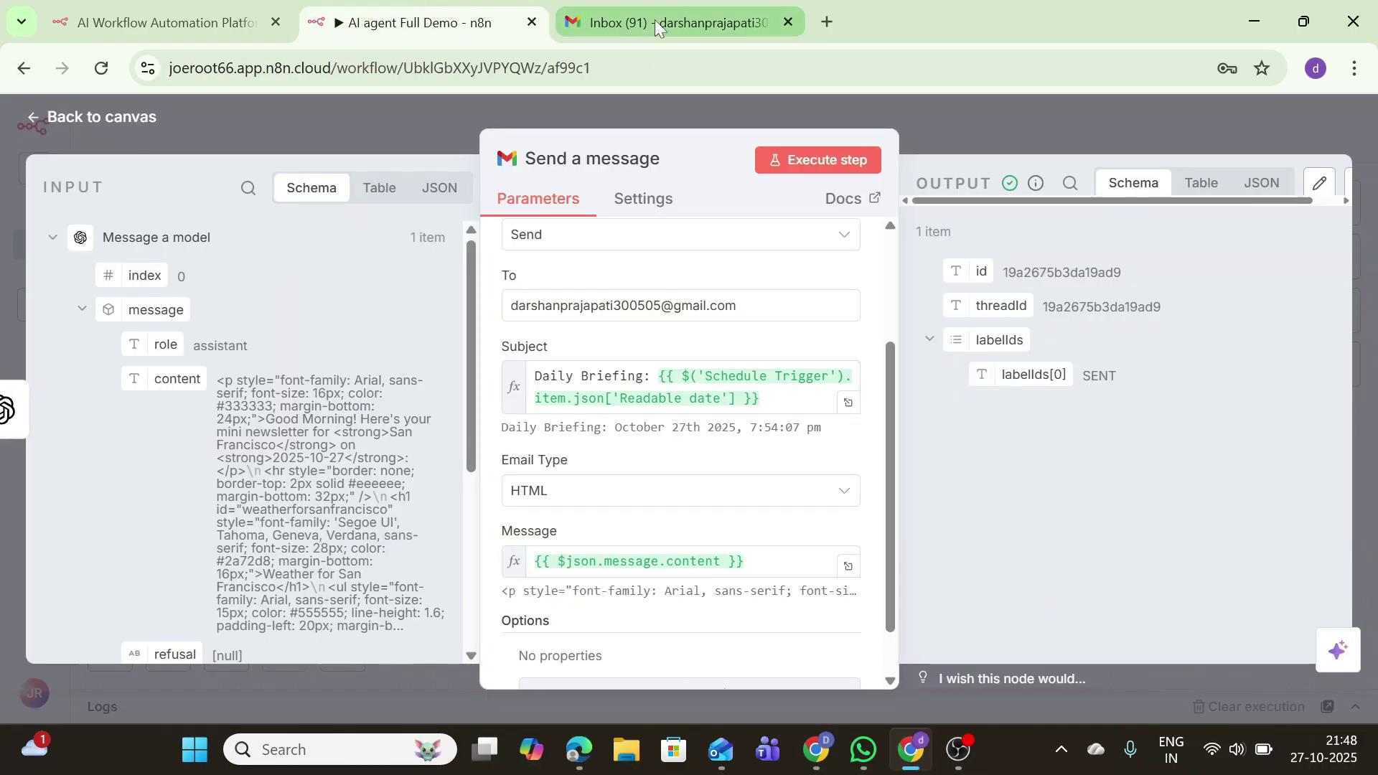
Step: View the full canvas from Schedule Trigger to Send a message, closing the node panel unused
mouse_move(655, 19)
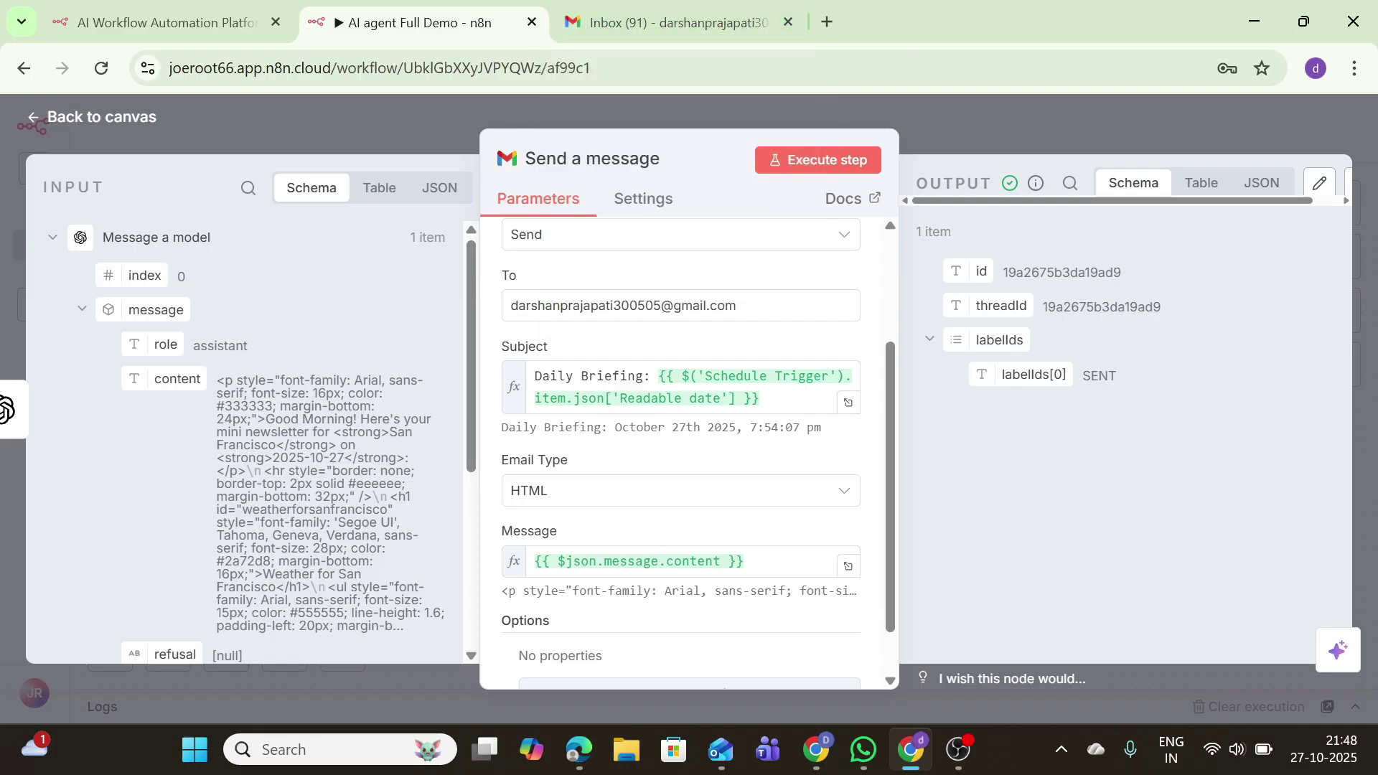
click(79, 117)
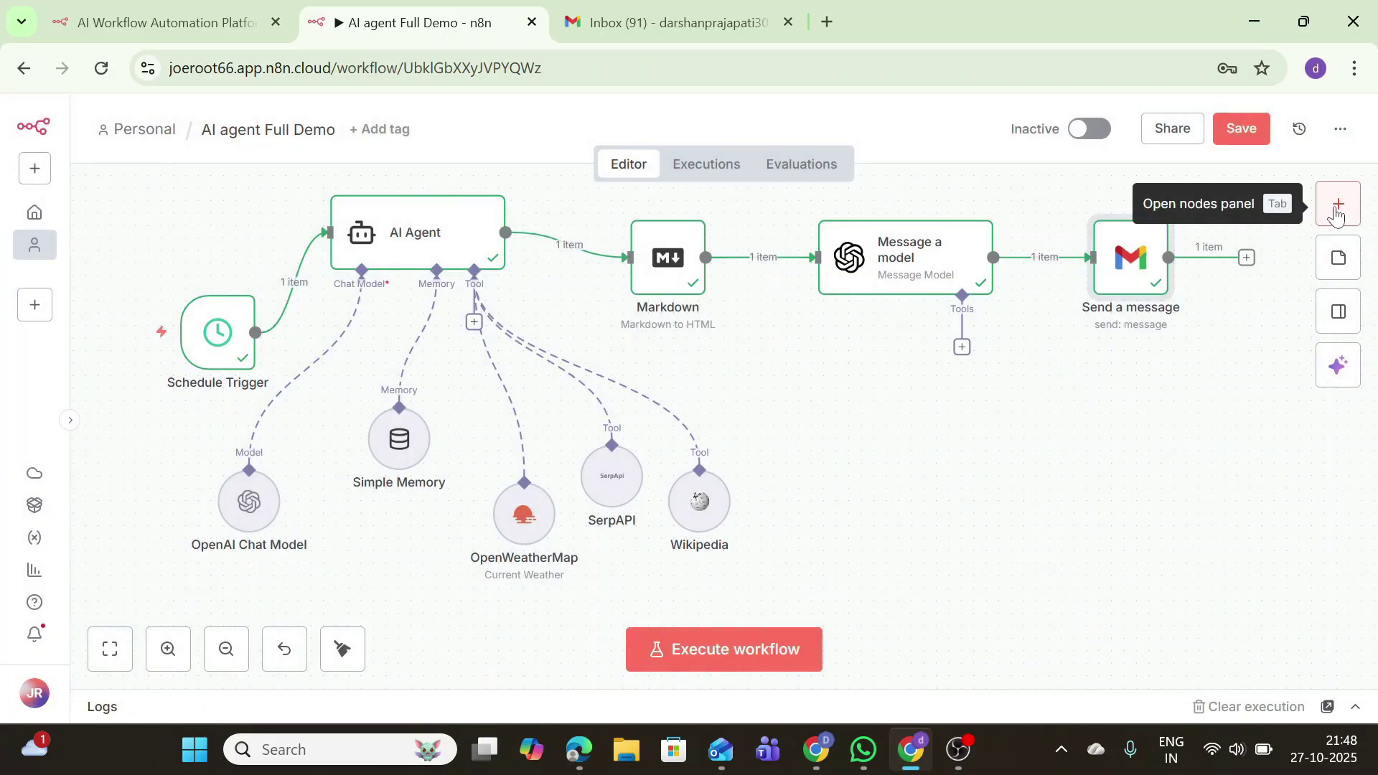
click(1335, 208)
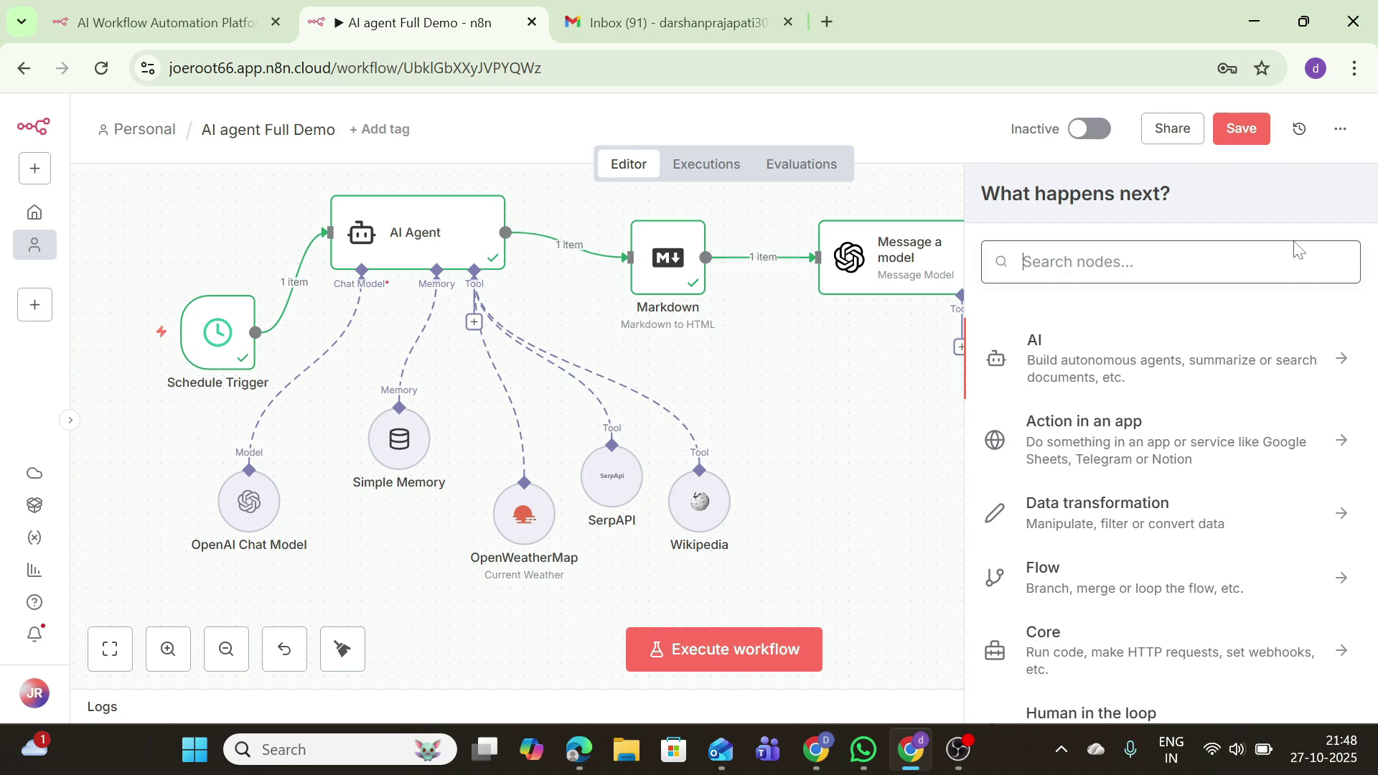
click(847, 495)
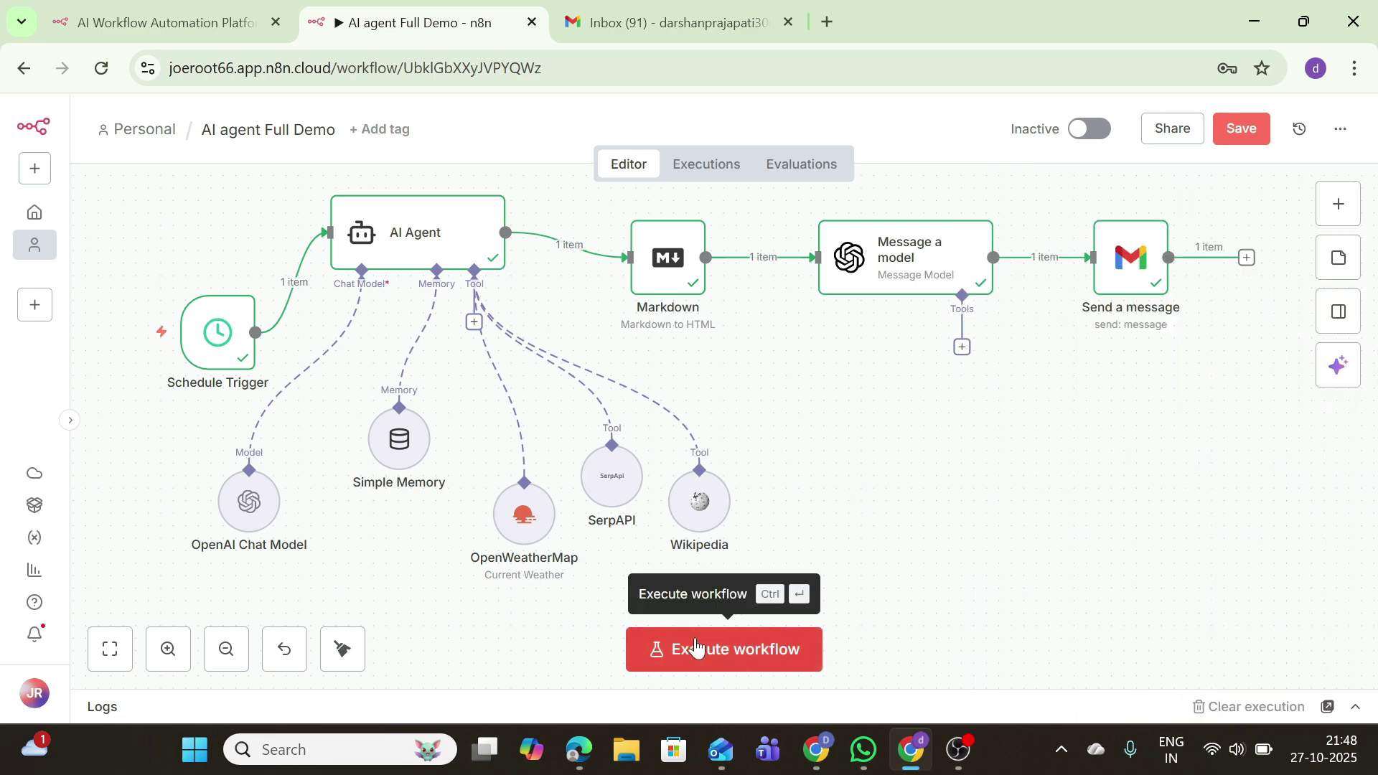
Step: Execute the whole workflow and inspect the OpenWeatherMap, SerpAPI and Wikipedia tool results in Logs
click(695, 644)
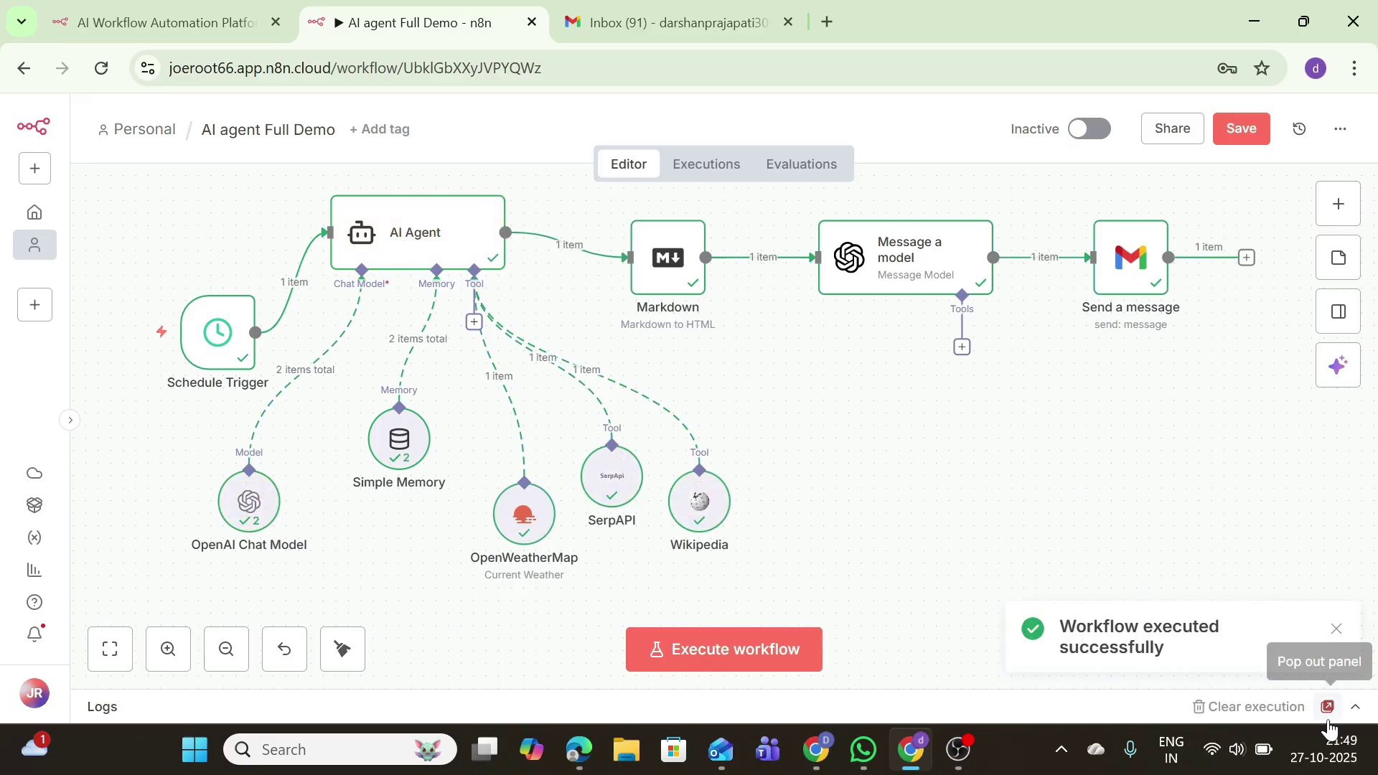
click(1355, 707)
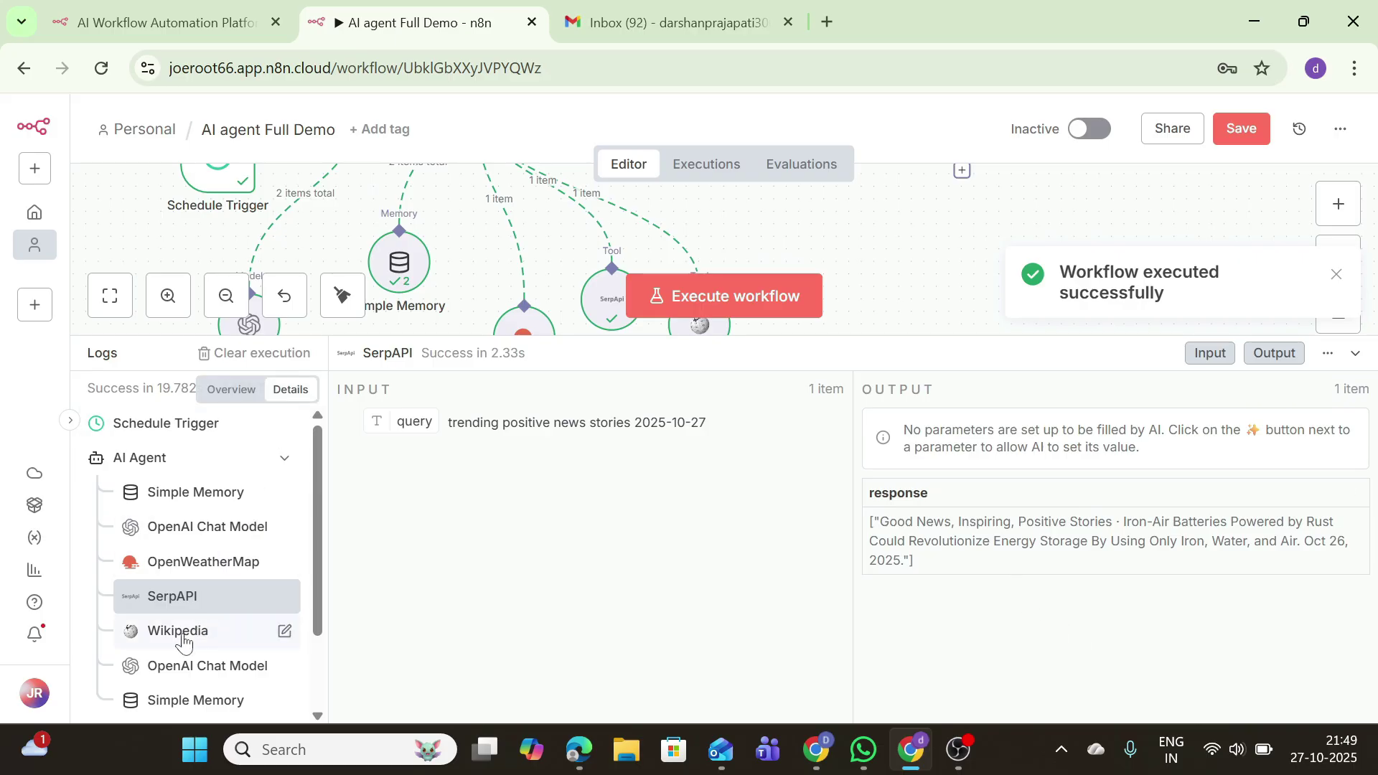
click(207, 562)
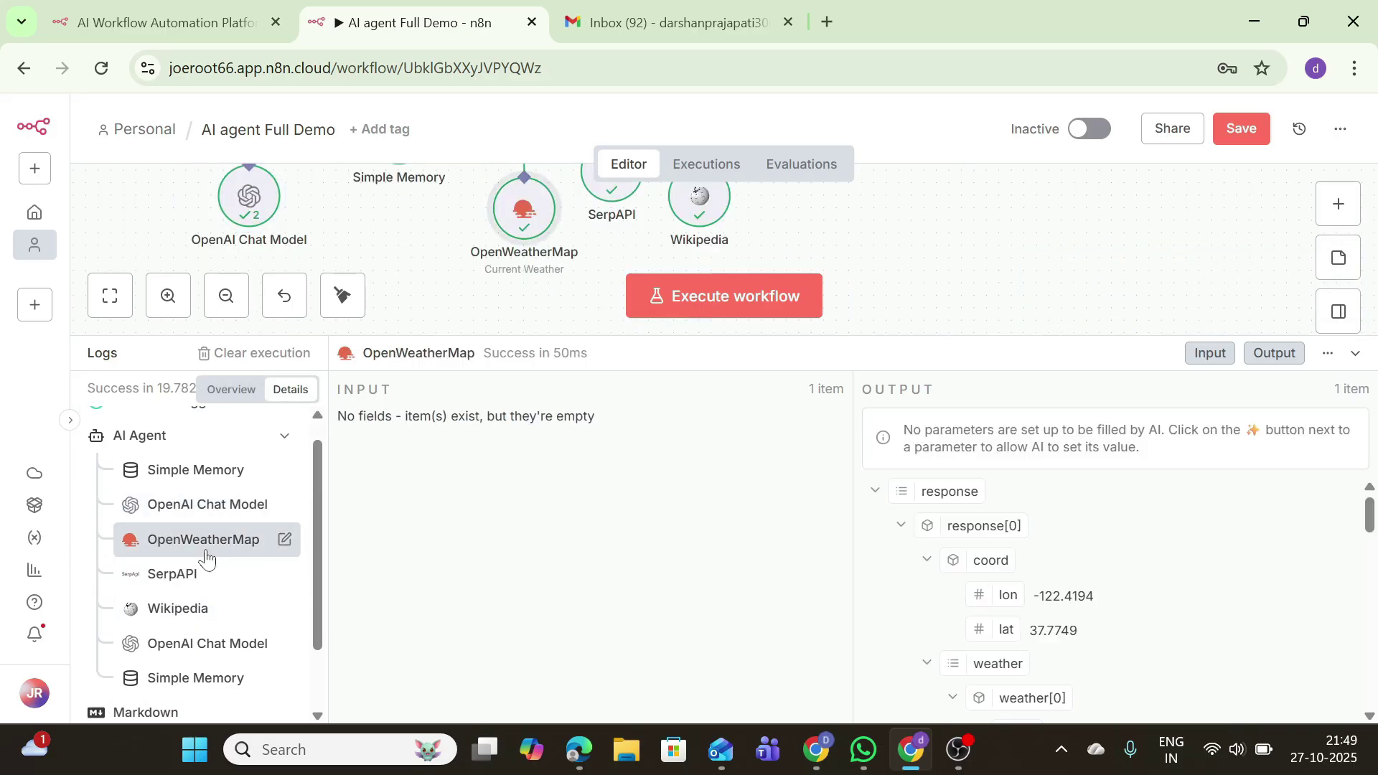
click(167, 579)
click(150, 613)
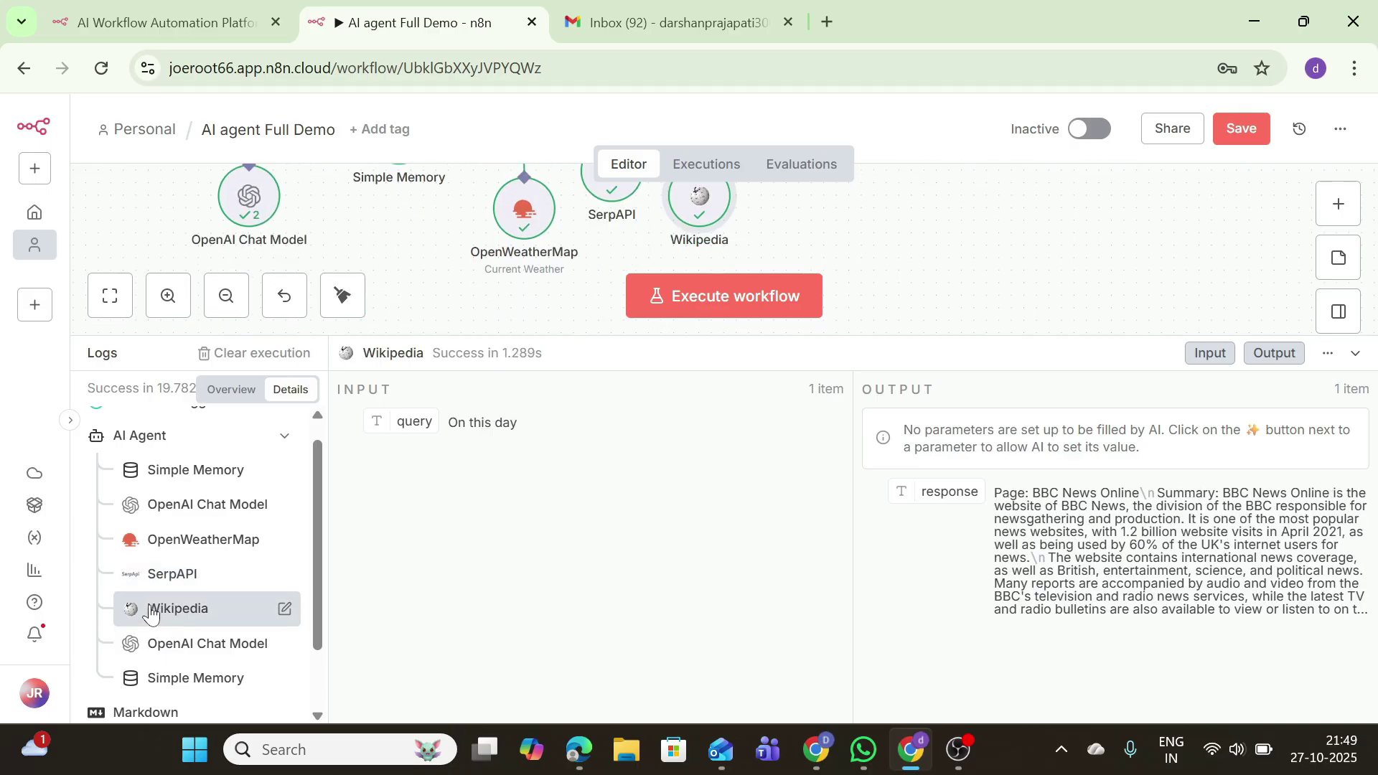
Step: Review the chat model's prompt and newsletter output, then save the workflow and hide the logs
click(219, 650)
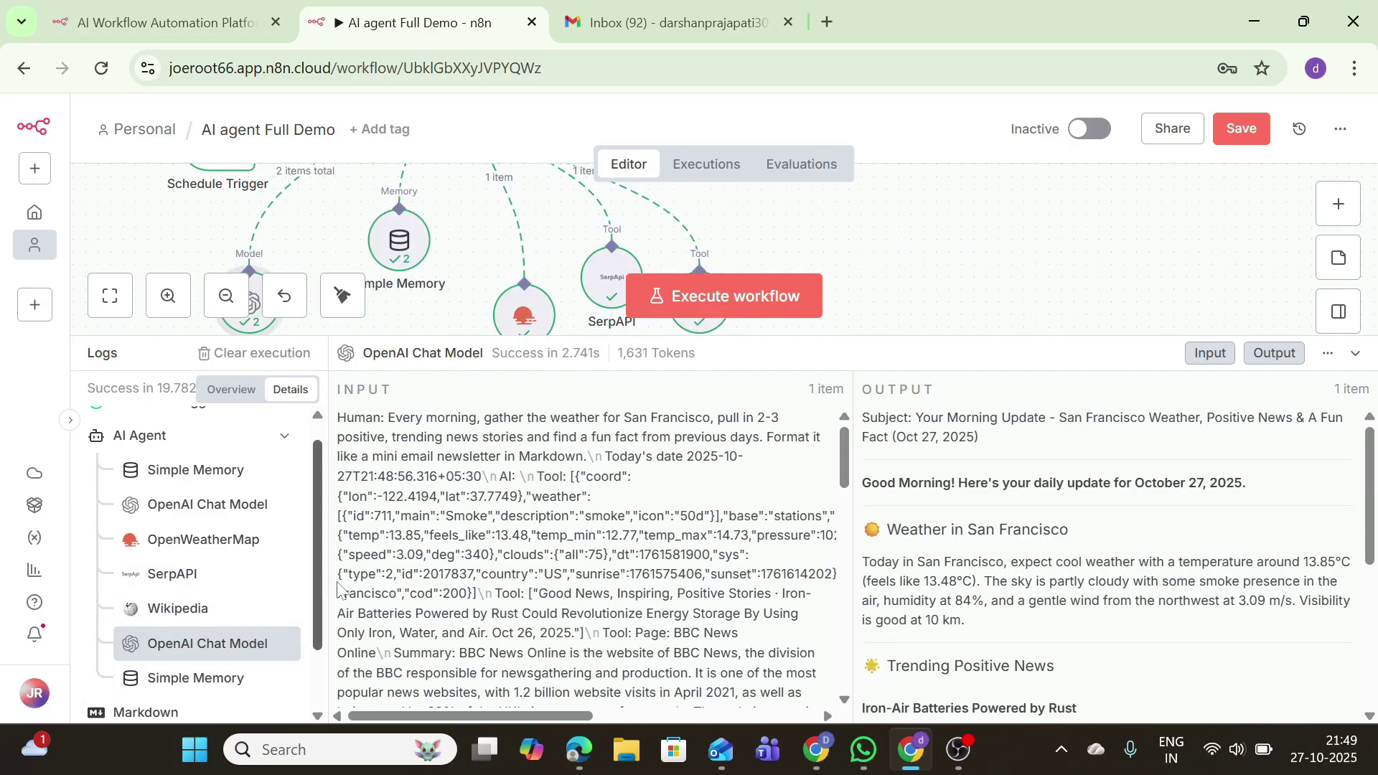
scroll(933, 570, down, 10)
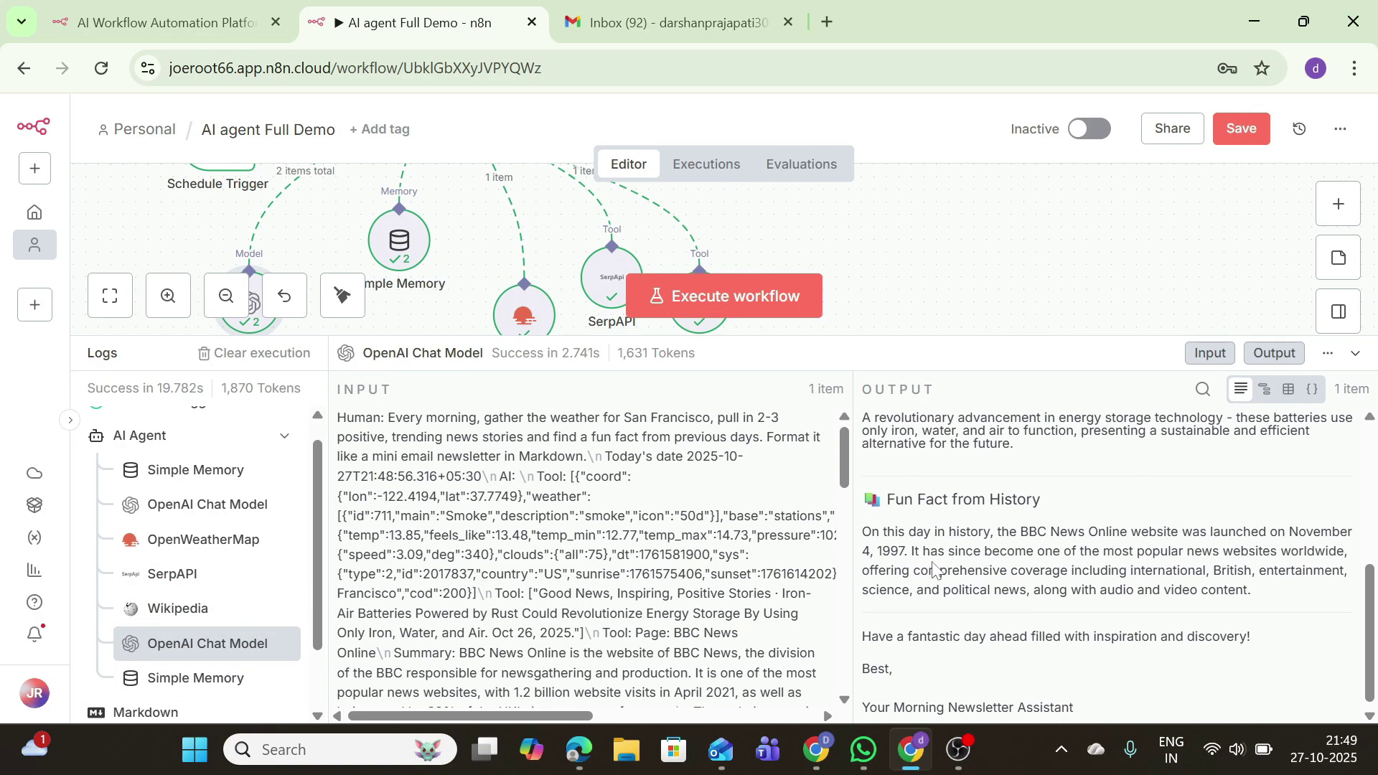
scroll(585, 560, down, 5)
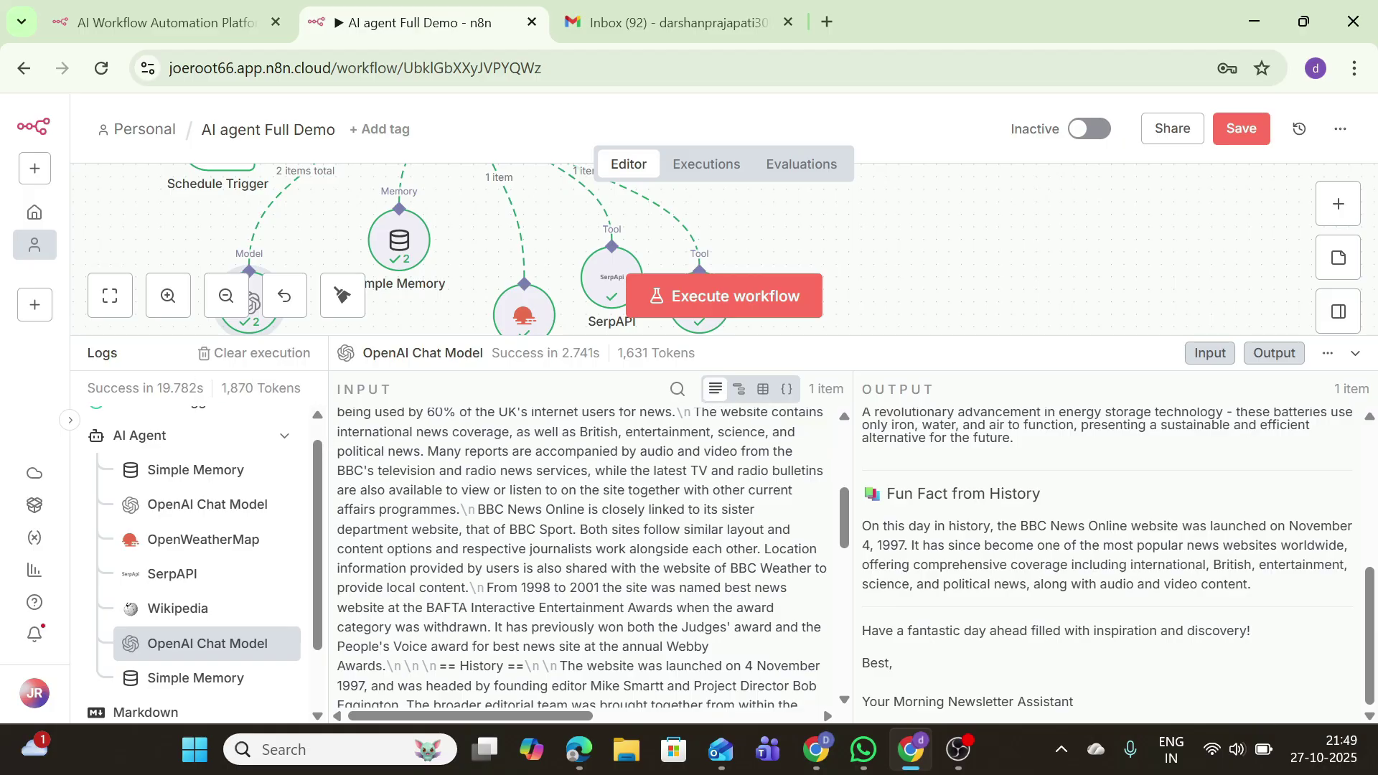
scroll(565, 494, up, 5)
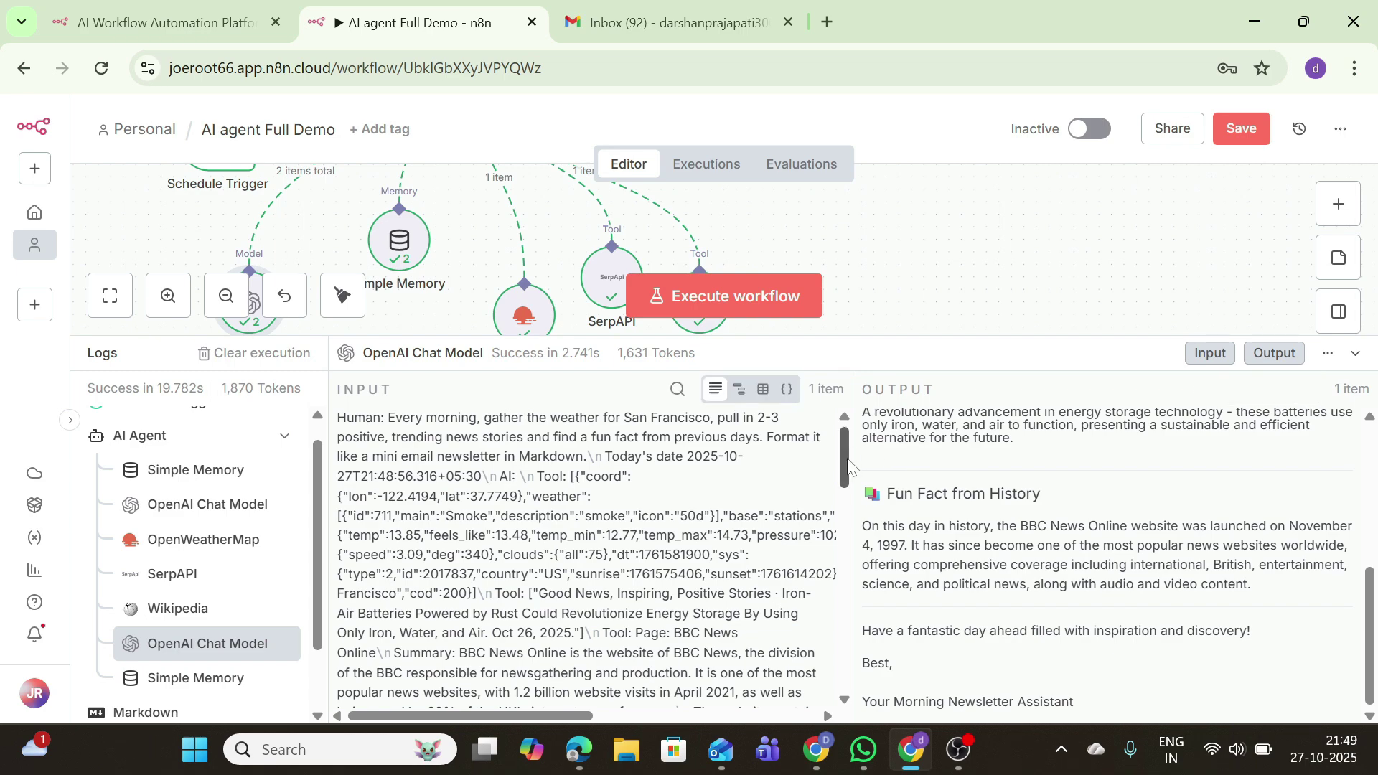
scroll(849, 467, down, 1)
scroll(302, 657, down, 1)
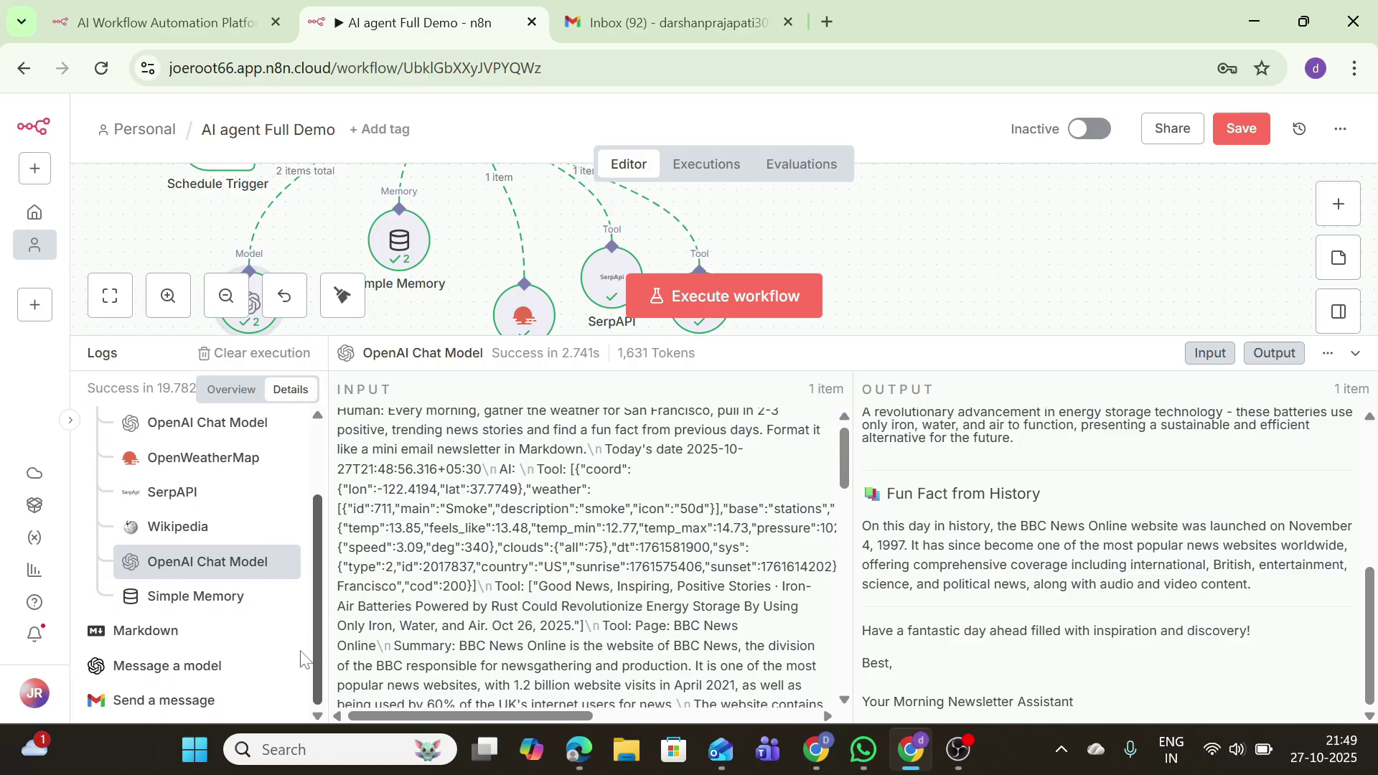
scroll(280, 567, up, 2)
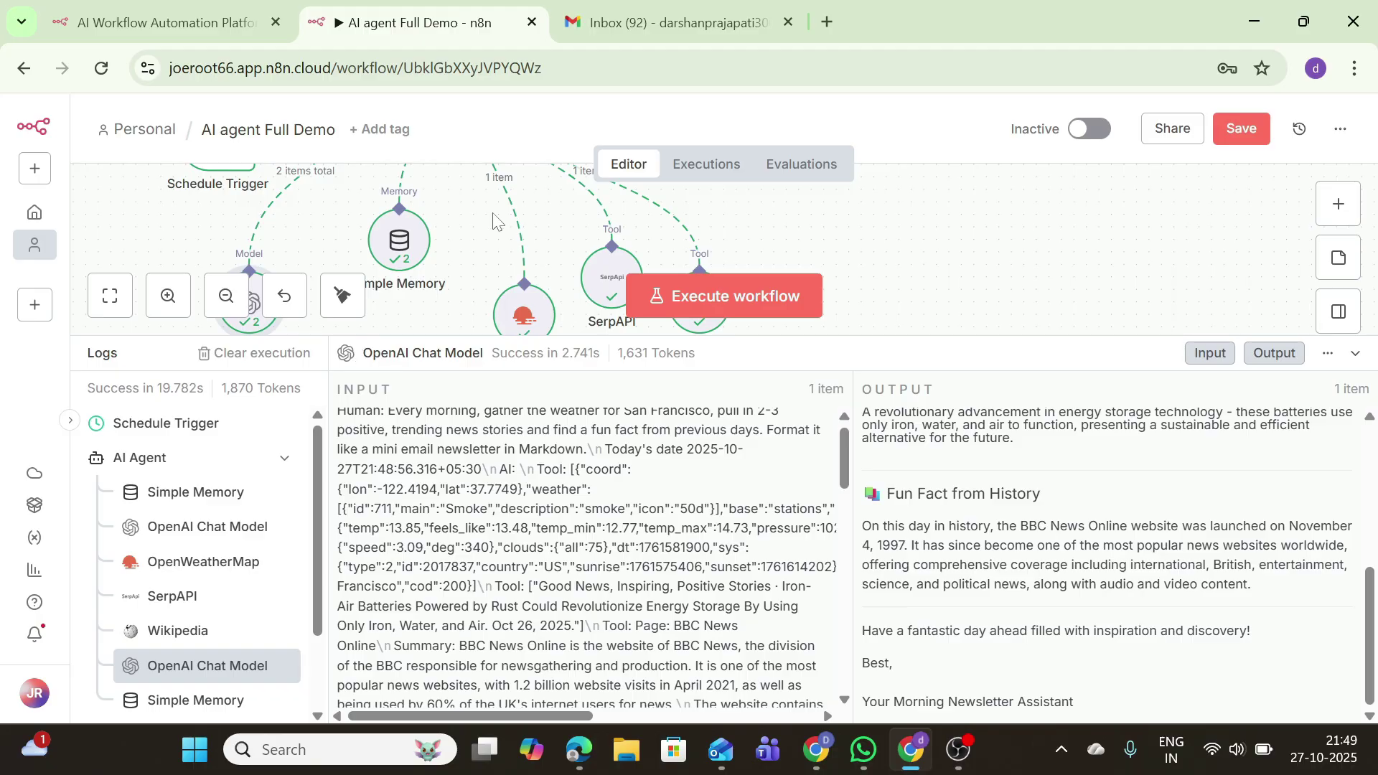
click(1259, 124)
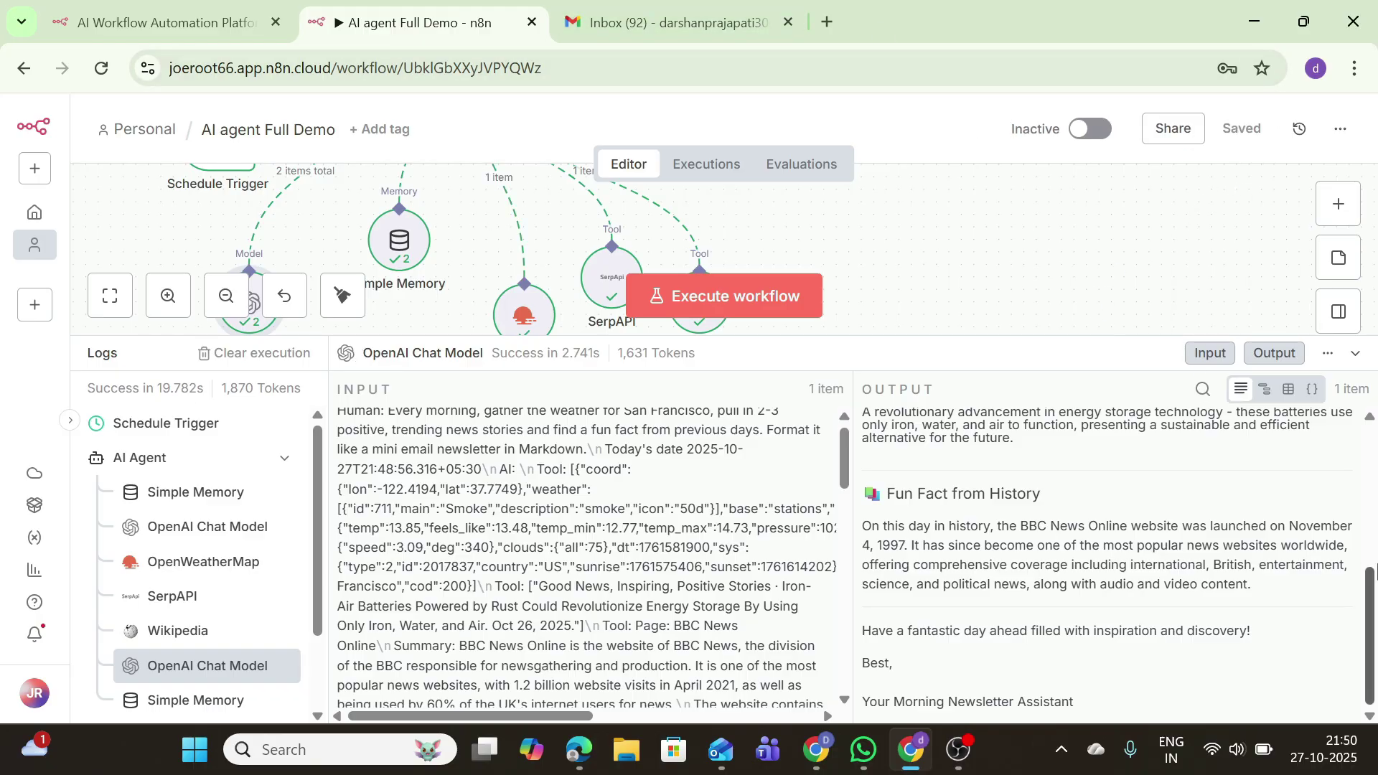
click(1356, 353)
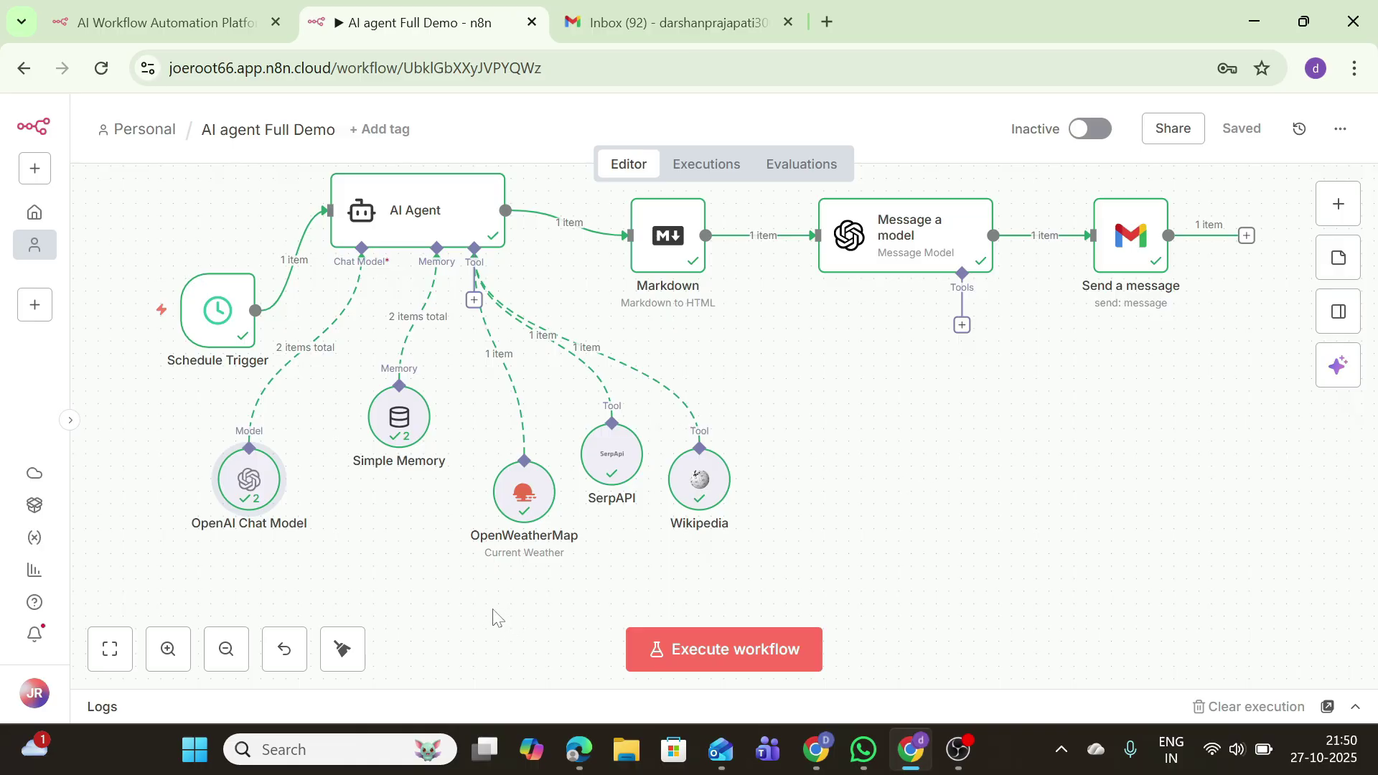
Step: Add a Google Sheets Tool to the AI Agent and create a credential by signing in with Google
drag(524, 492, 536, 442)
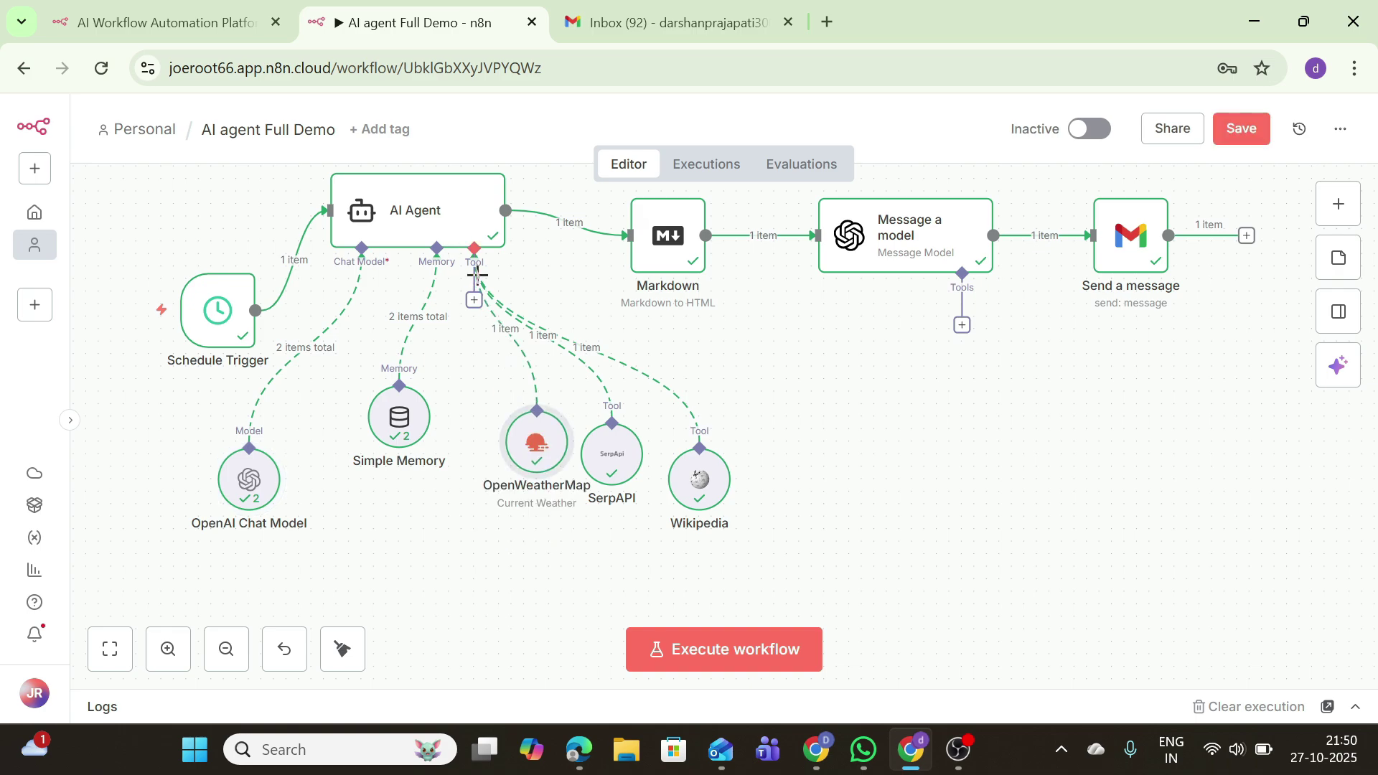
click(473, 299)
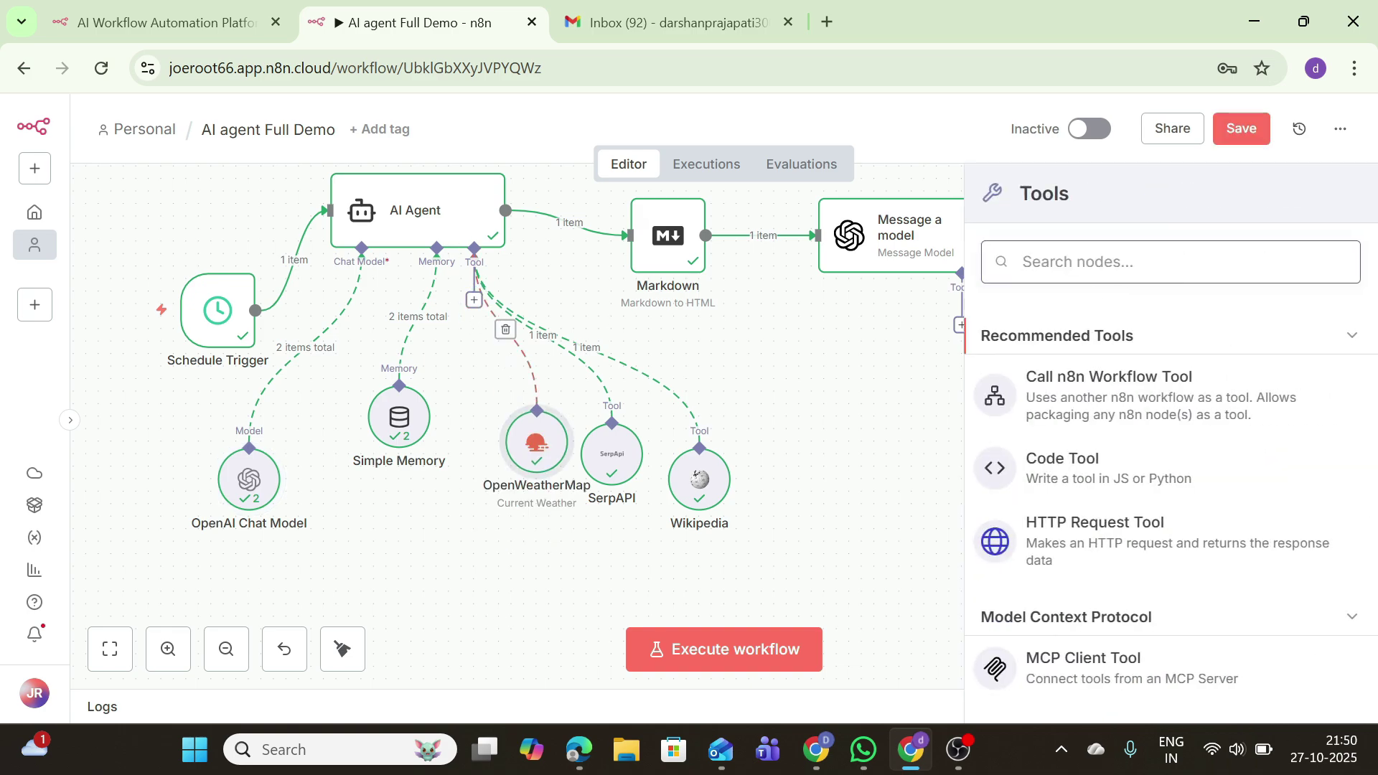
text(google)
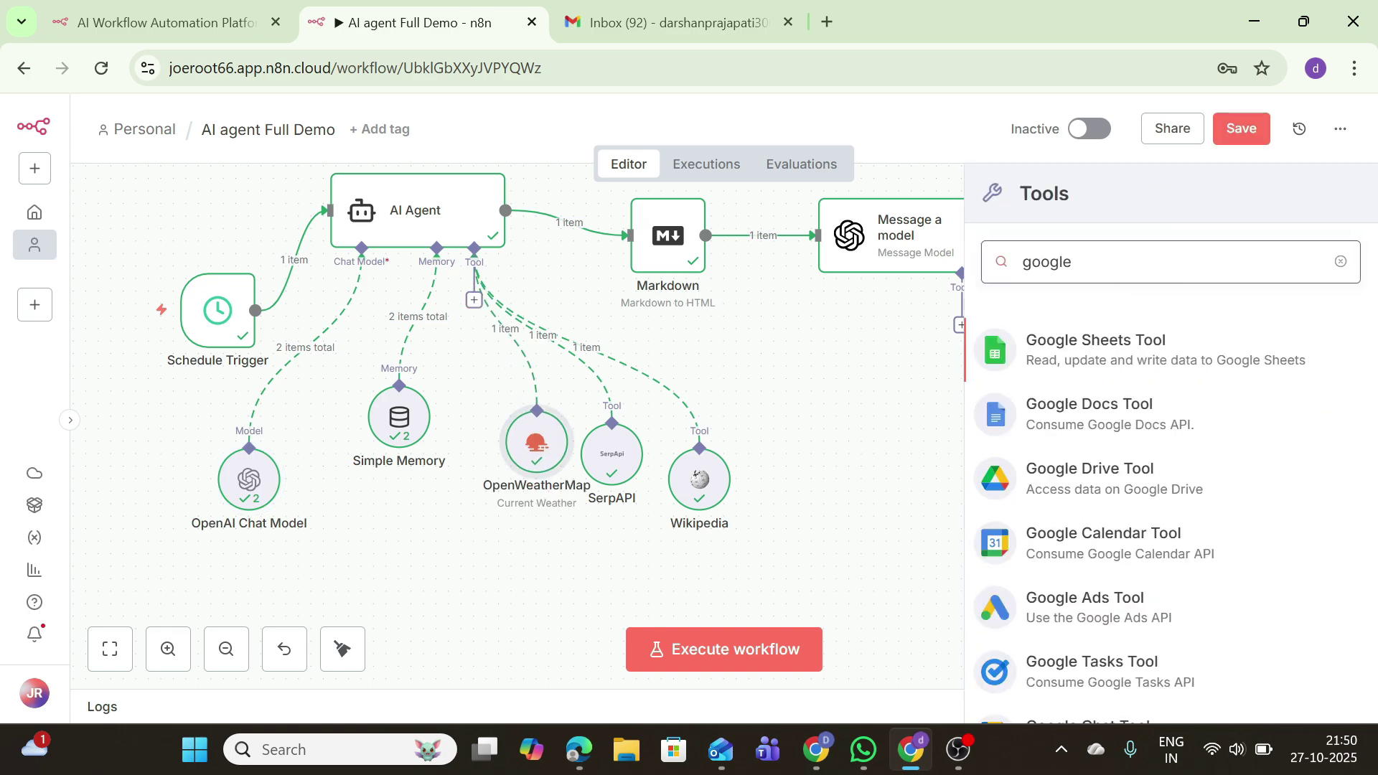
click(1077, 351)
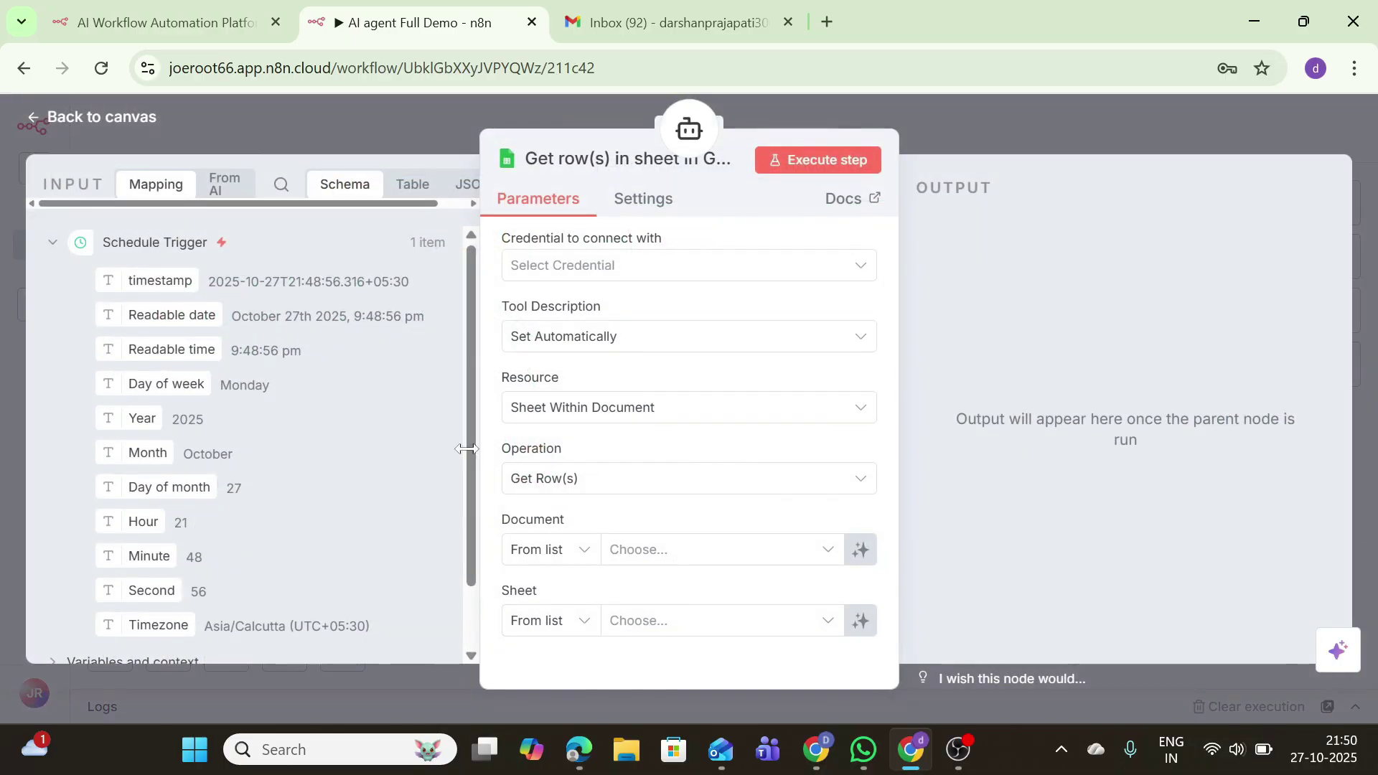
click(637, 269)
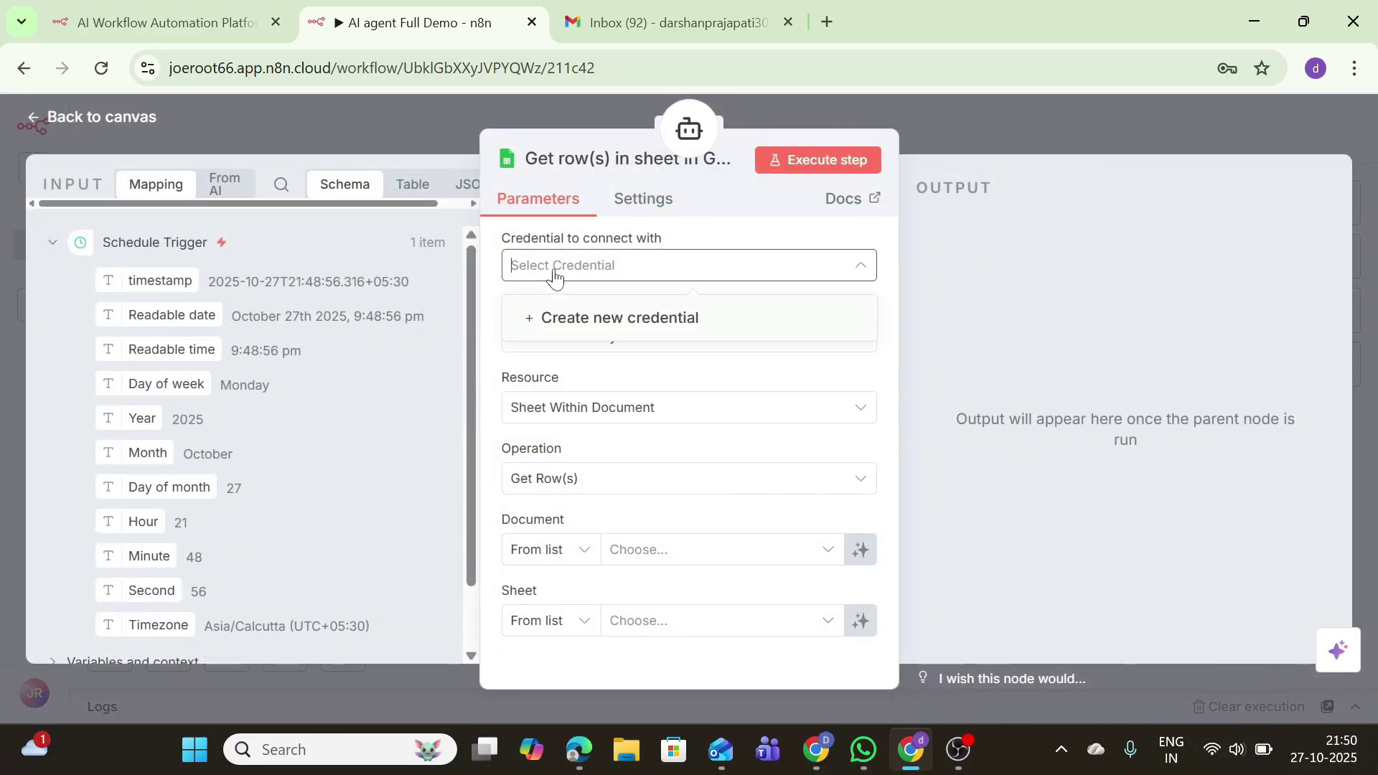
click(557, 317)
click(495, 567)
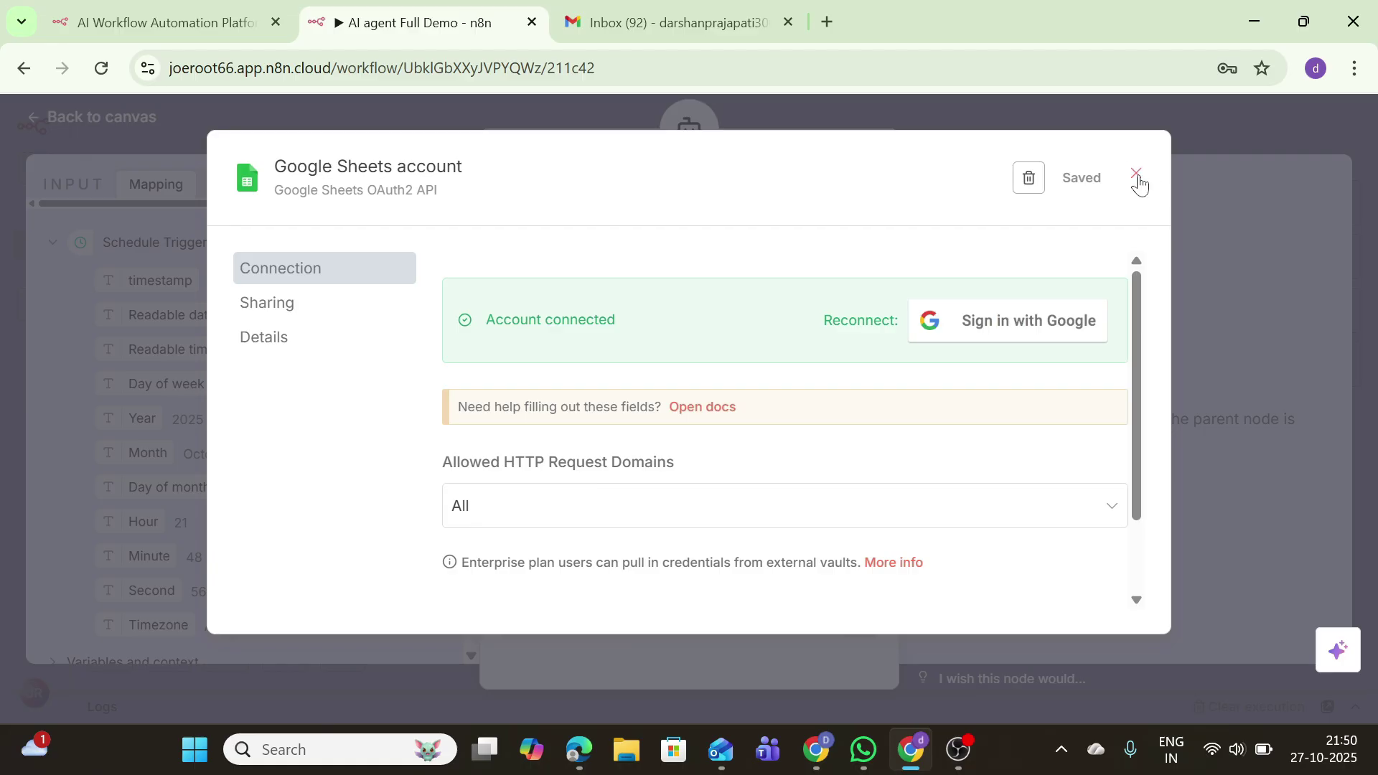
click(1136, 175)
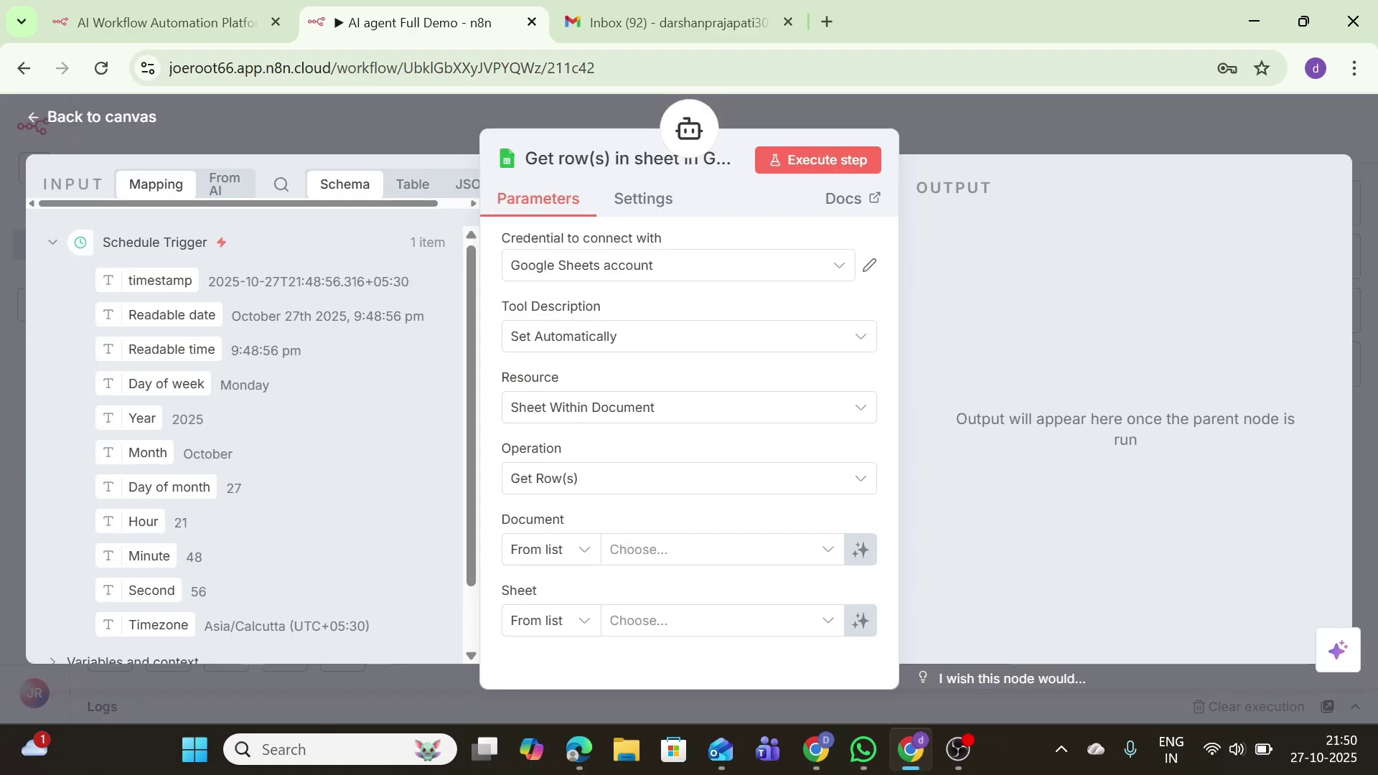
Step: Back on the canvas, delete the trial Google Sheets tool node
click(51, 119)
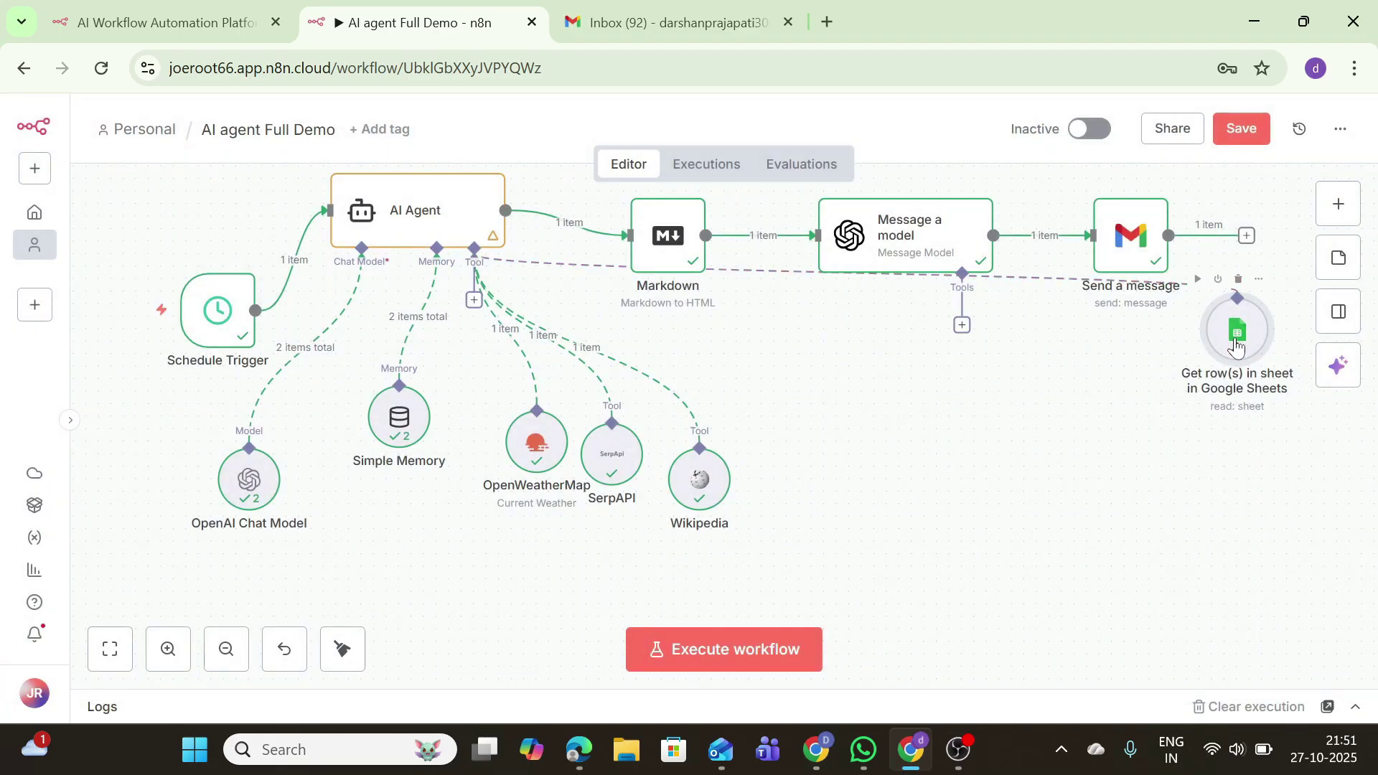
drag(1233, 343, 947, 479)
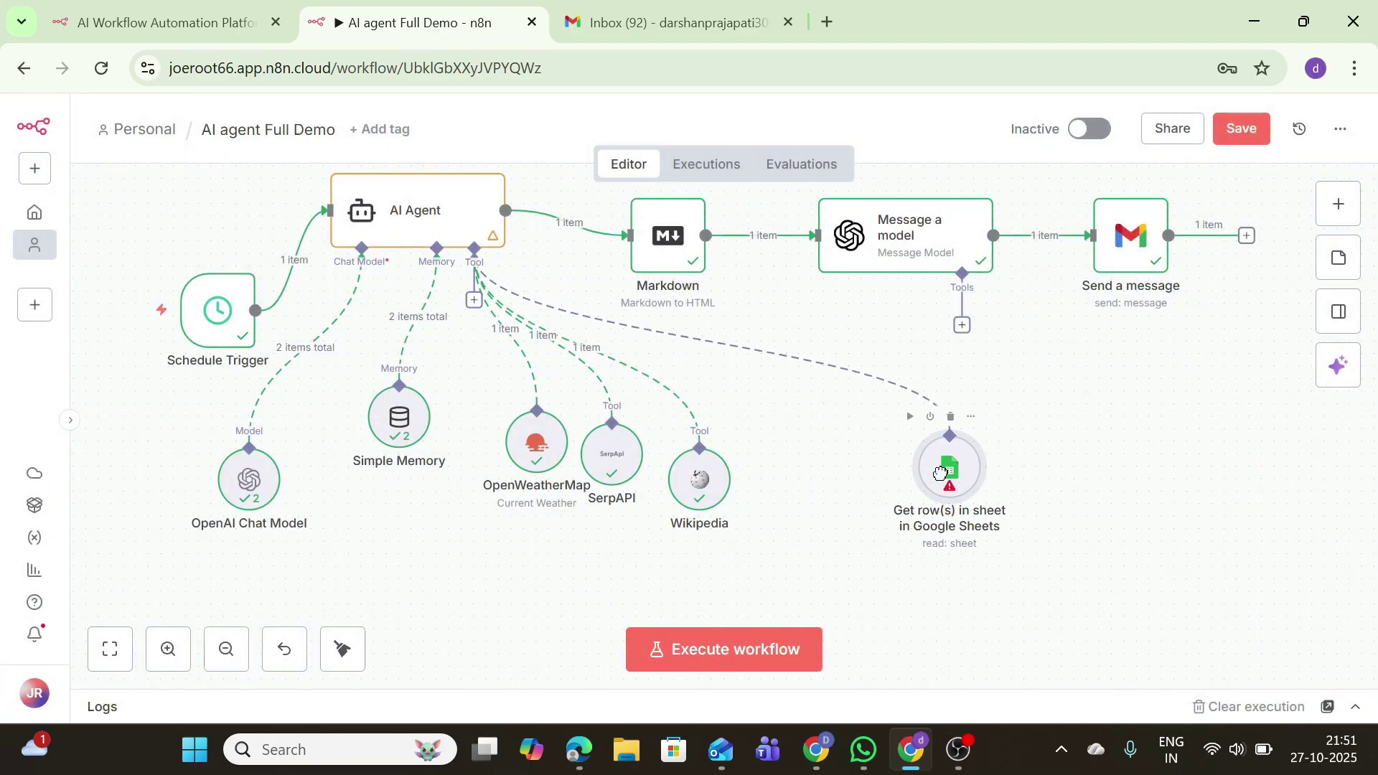
click(951, 420)
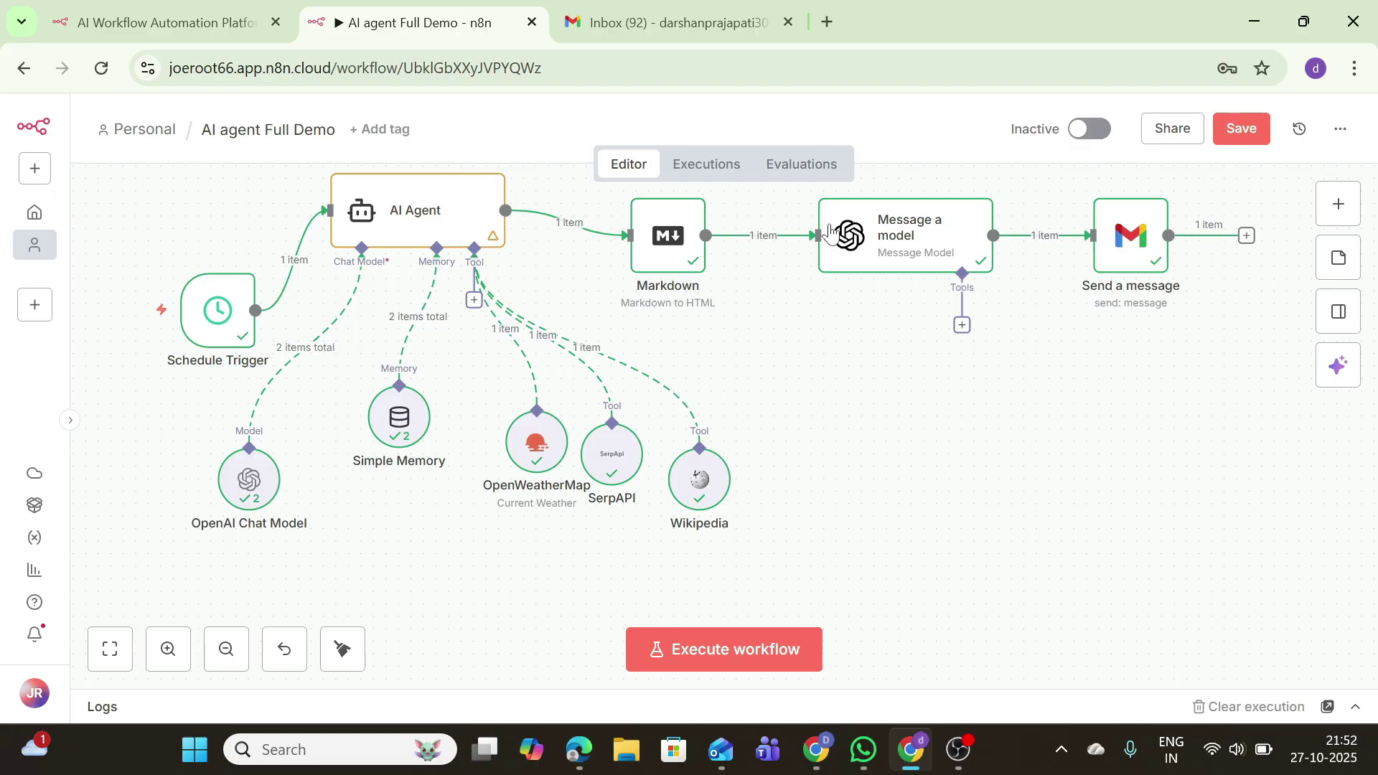
double_click(439, 213)
scroll(689, 481, down, 1)
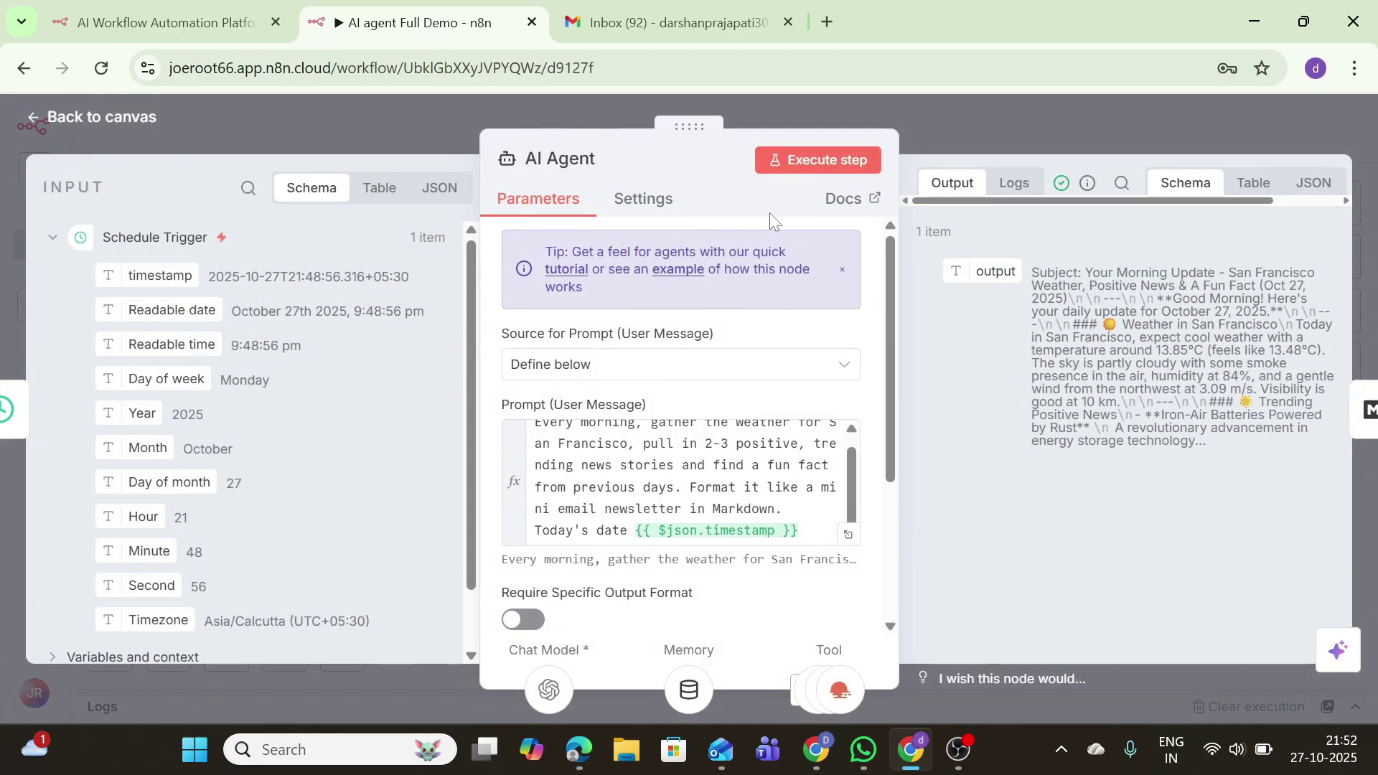
click(83, 117)
mouse_move(438, 314)
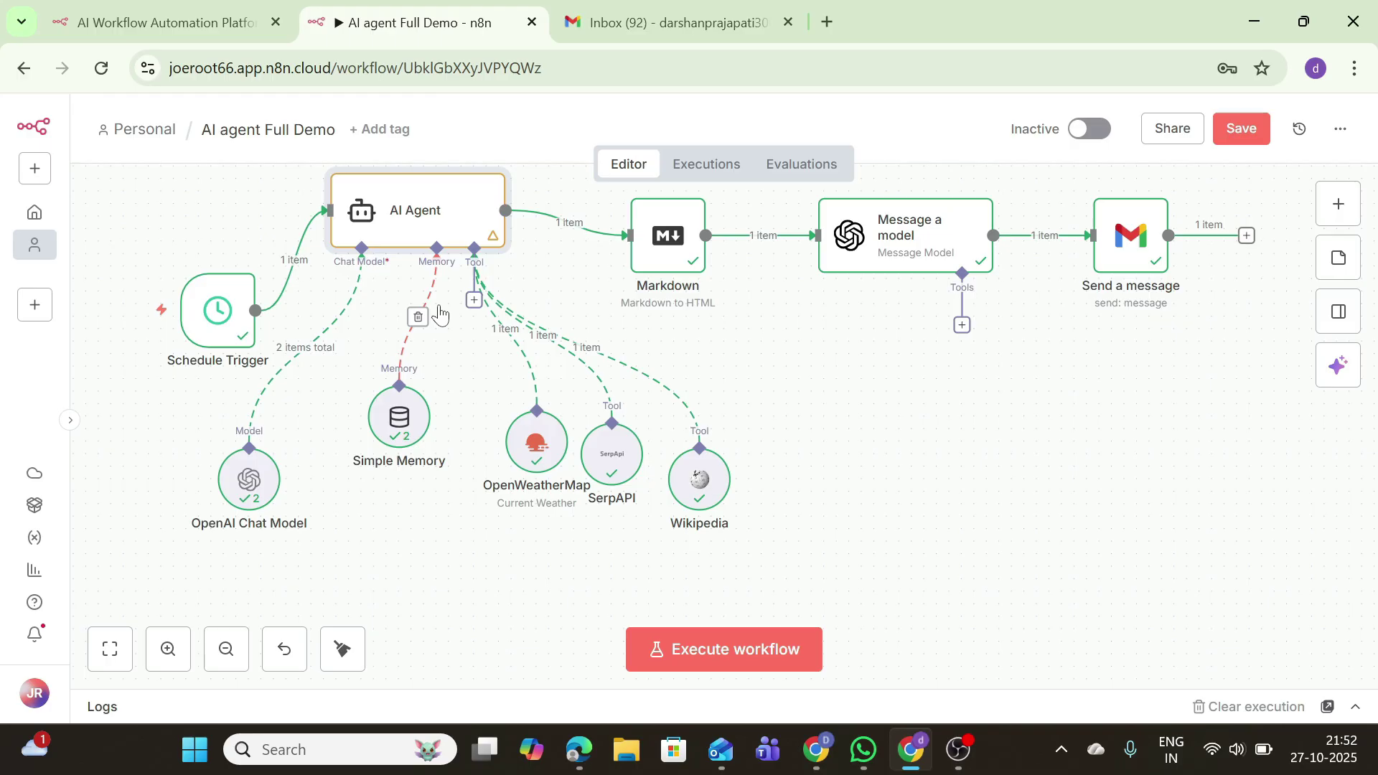
Step: Add an OpenAI Message a model node after Send a message, using GPT-4.1-MINI
click(1247, 236)
click(1125, 349)
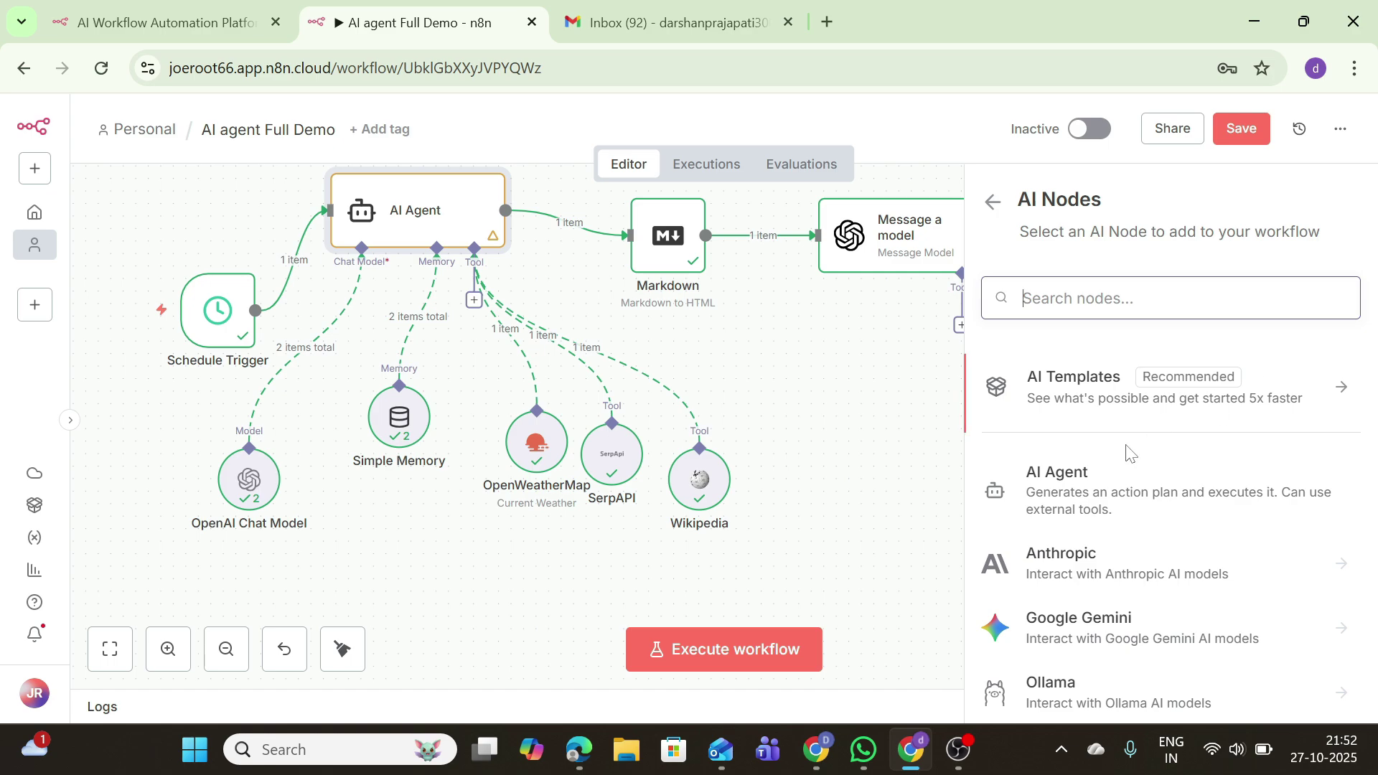
scroll(1082, 665, down, 2)
click(1082, 661)
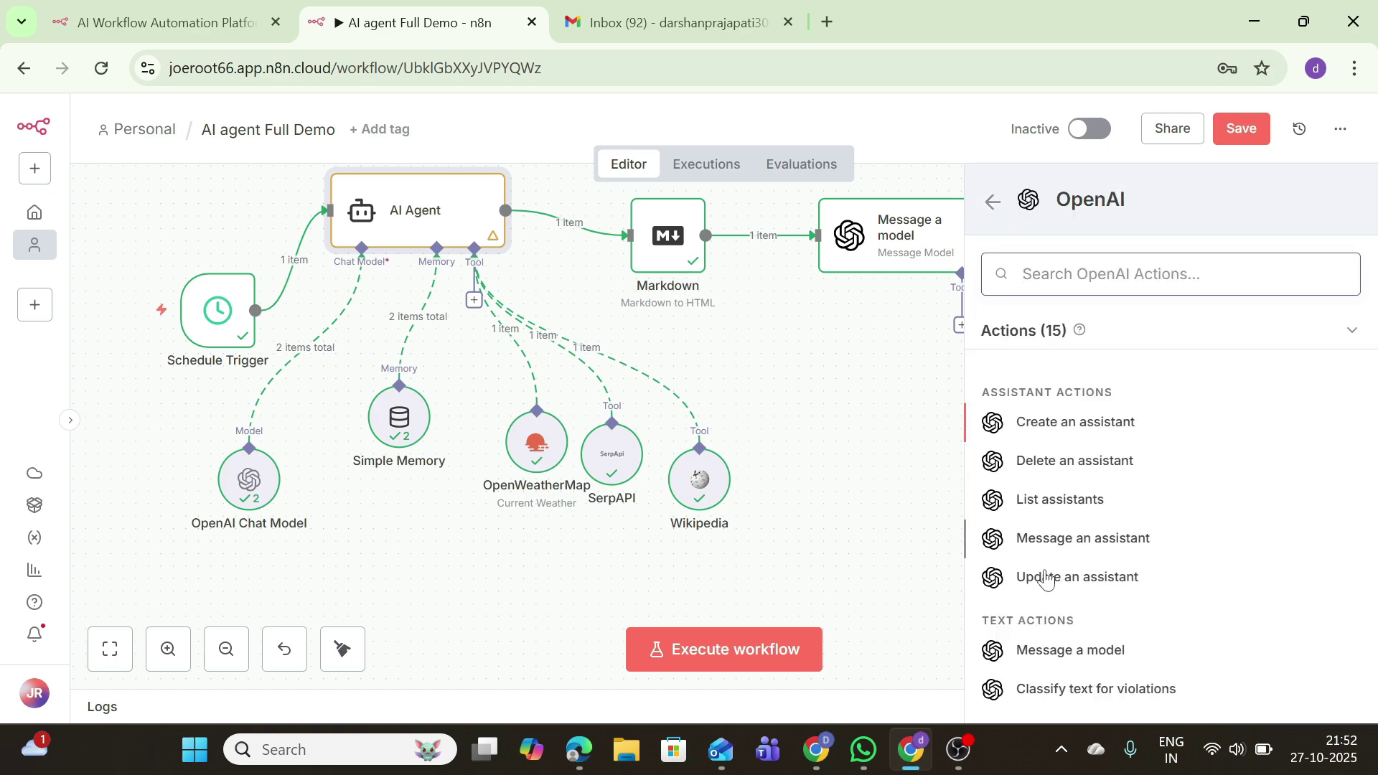
click(1034, 650)
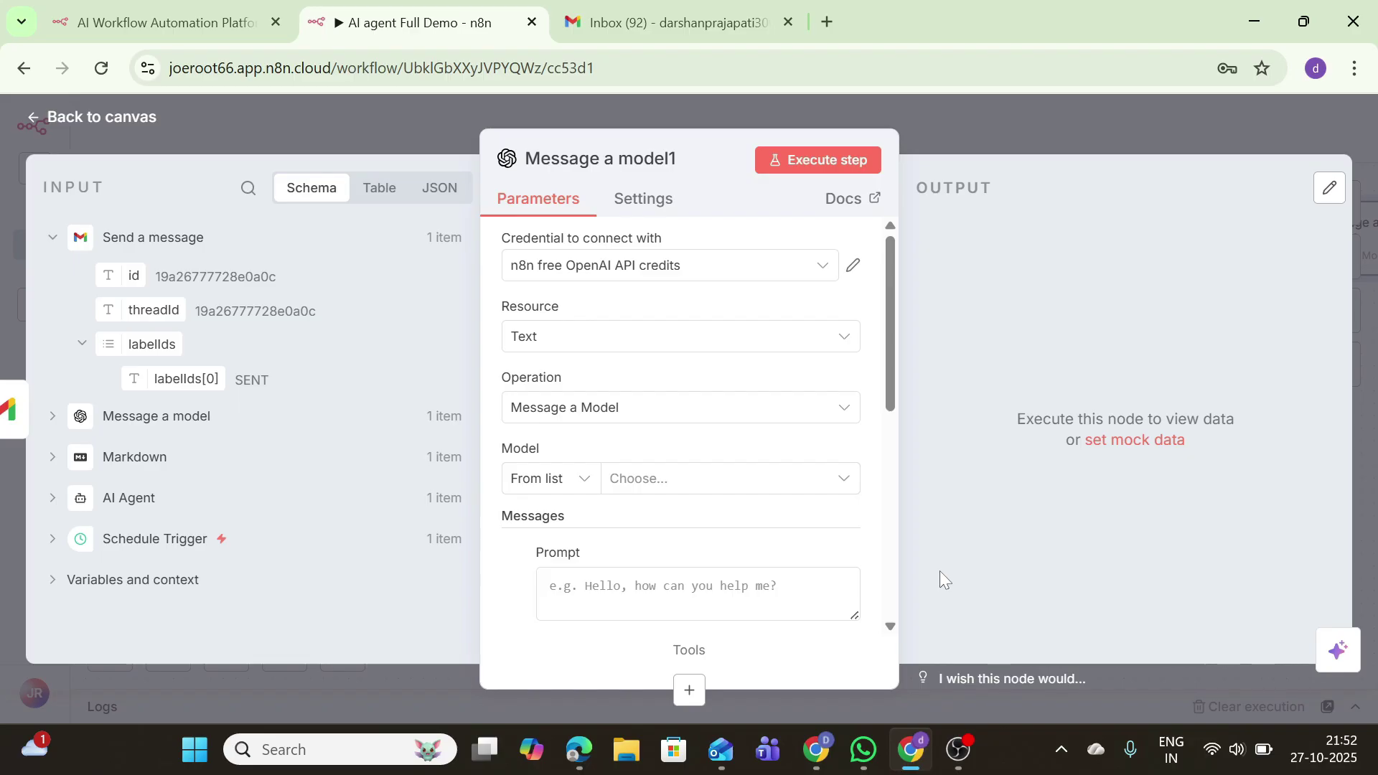
click(717, 478)
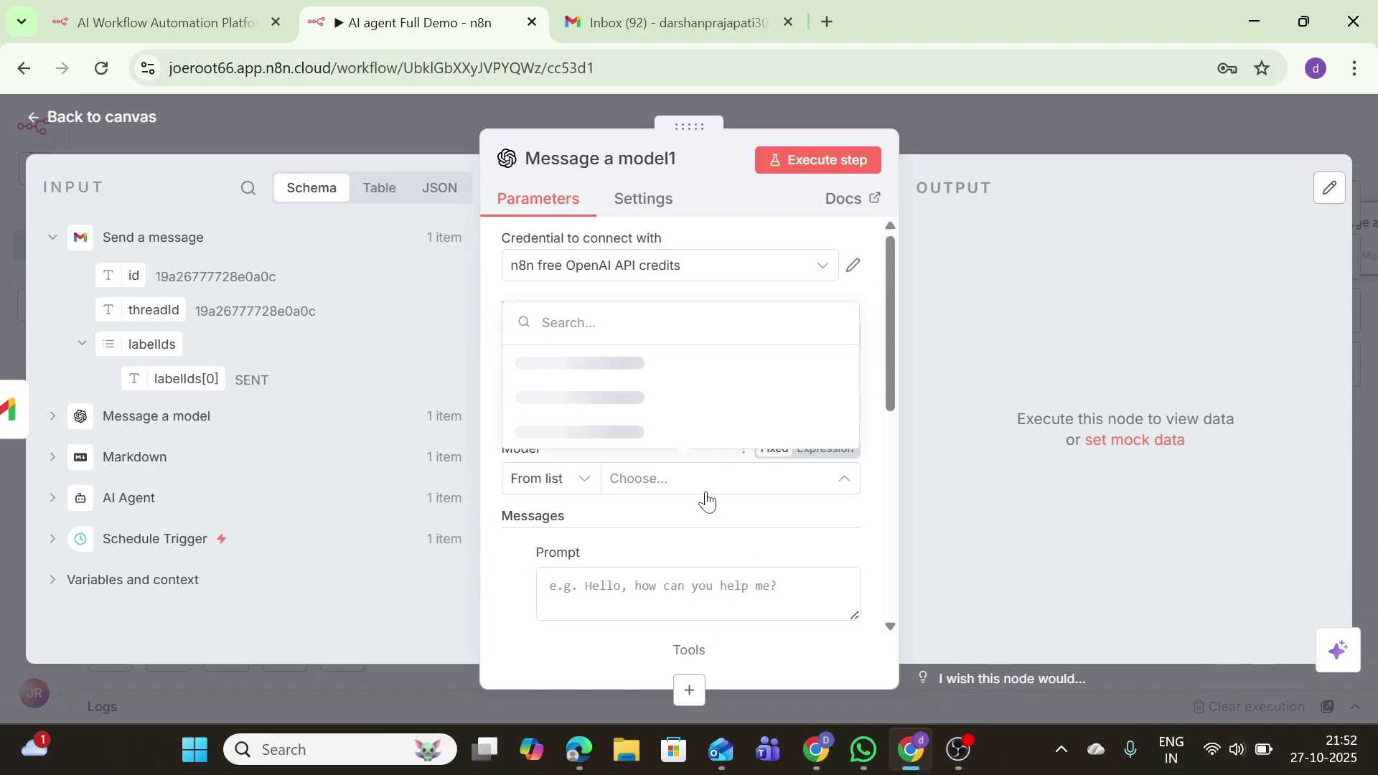
click(580, 364)
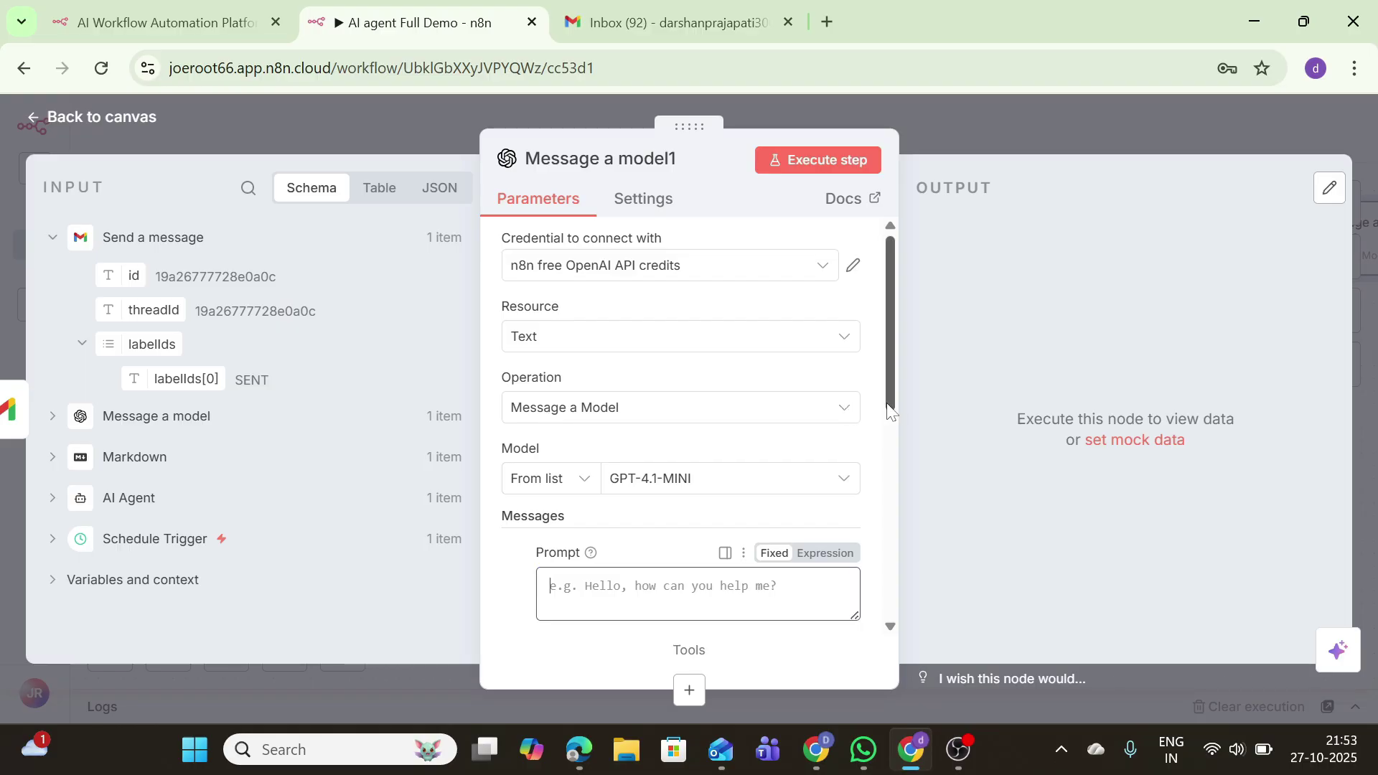
Step: Set the first message's role to System and type its prompt text
drag(890, 424, 900, 479)
click(689, 520)
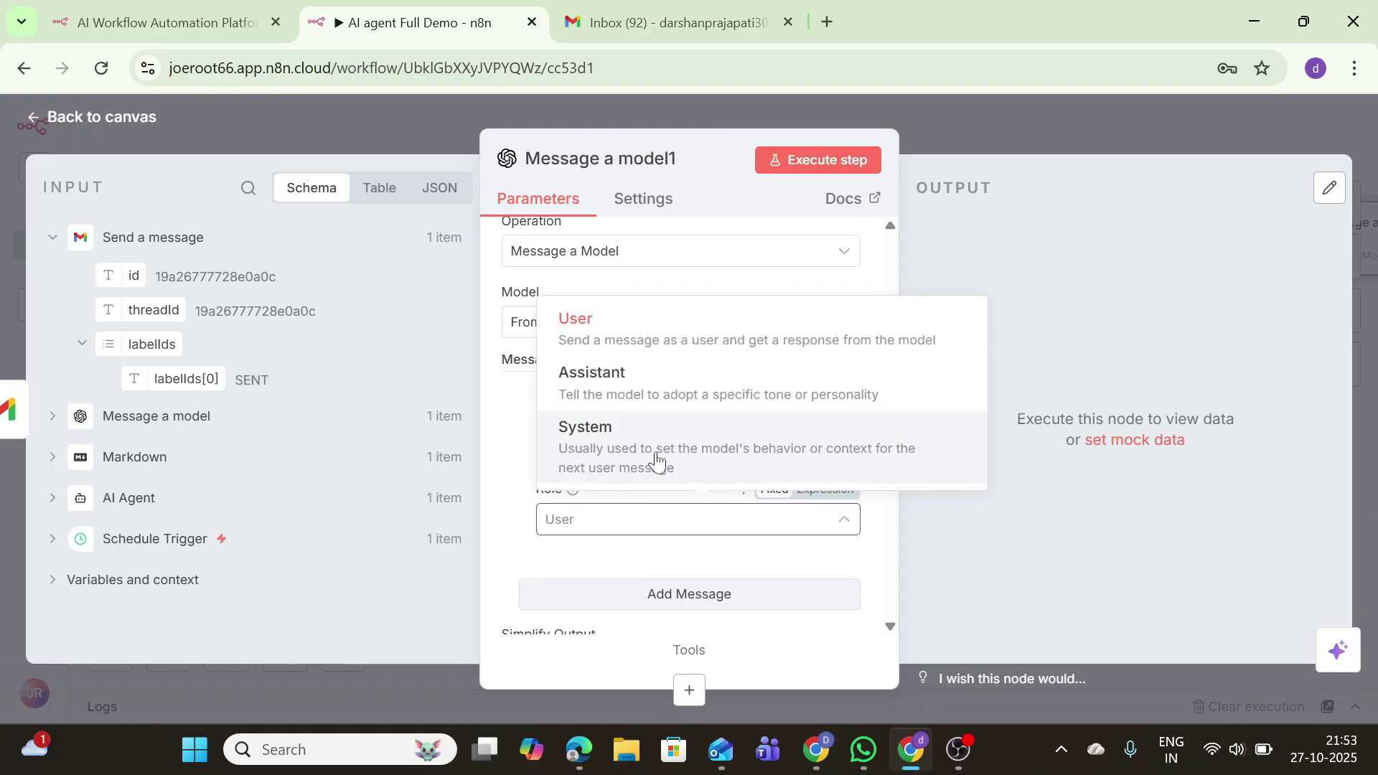
click(651, 450)
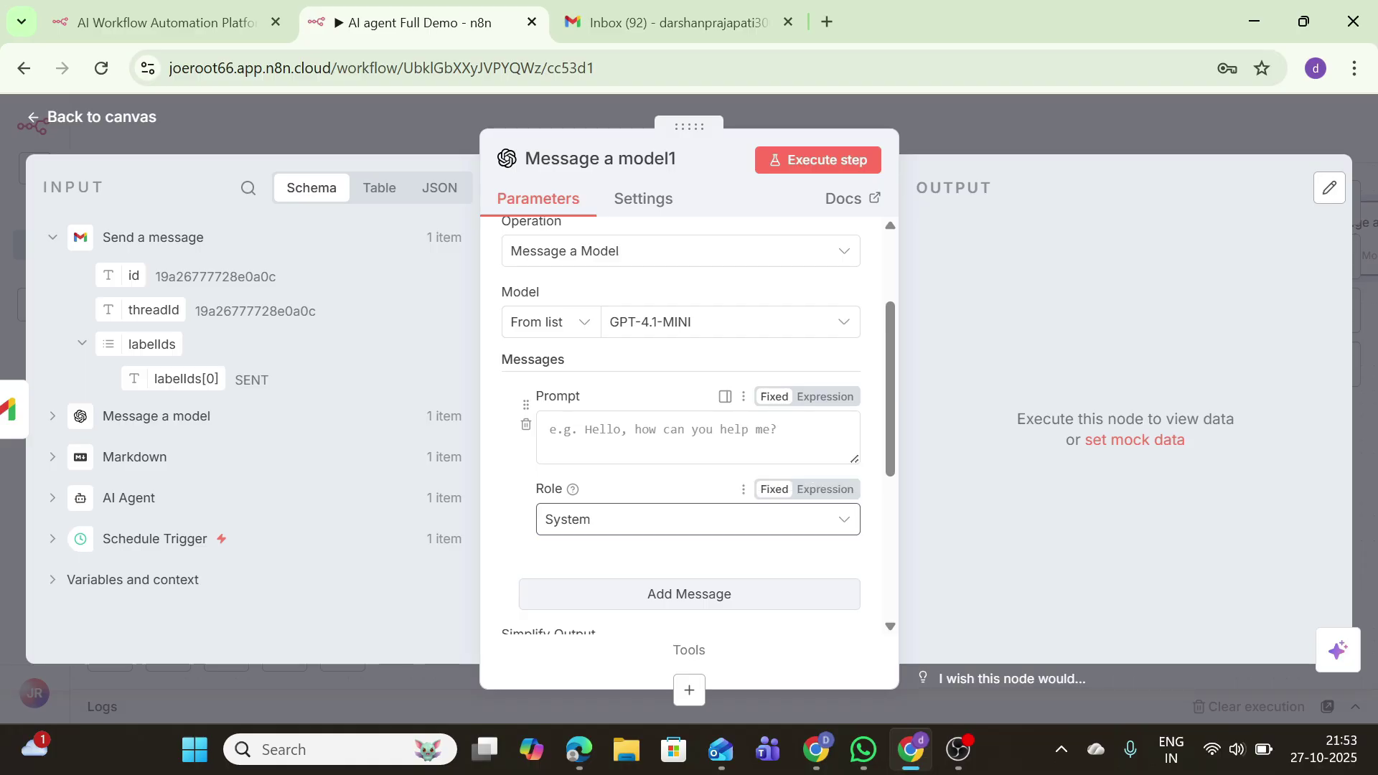
text(Yo)
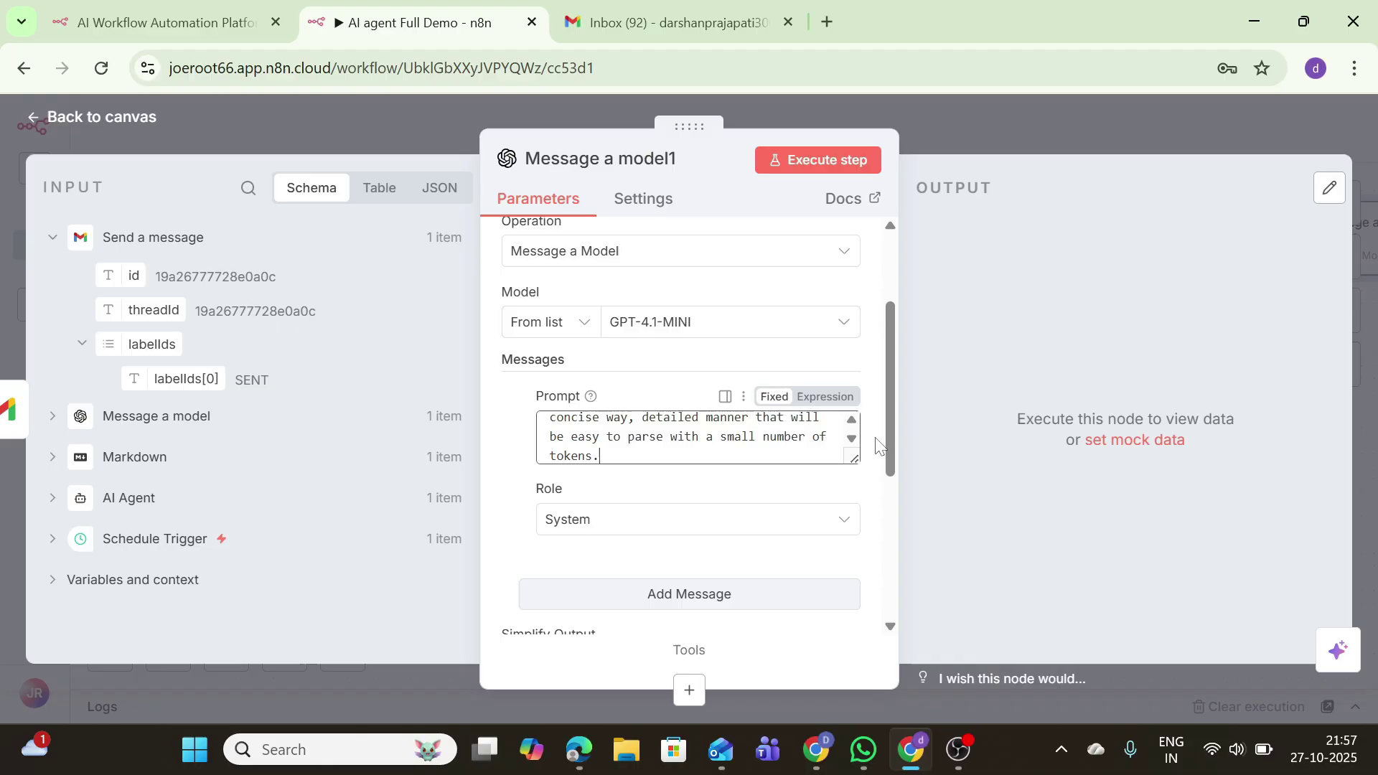
scroll(883, 455, down, 3)
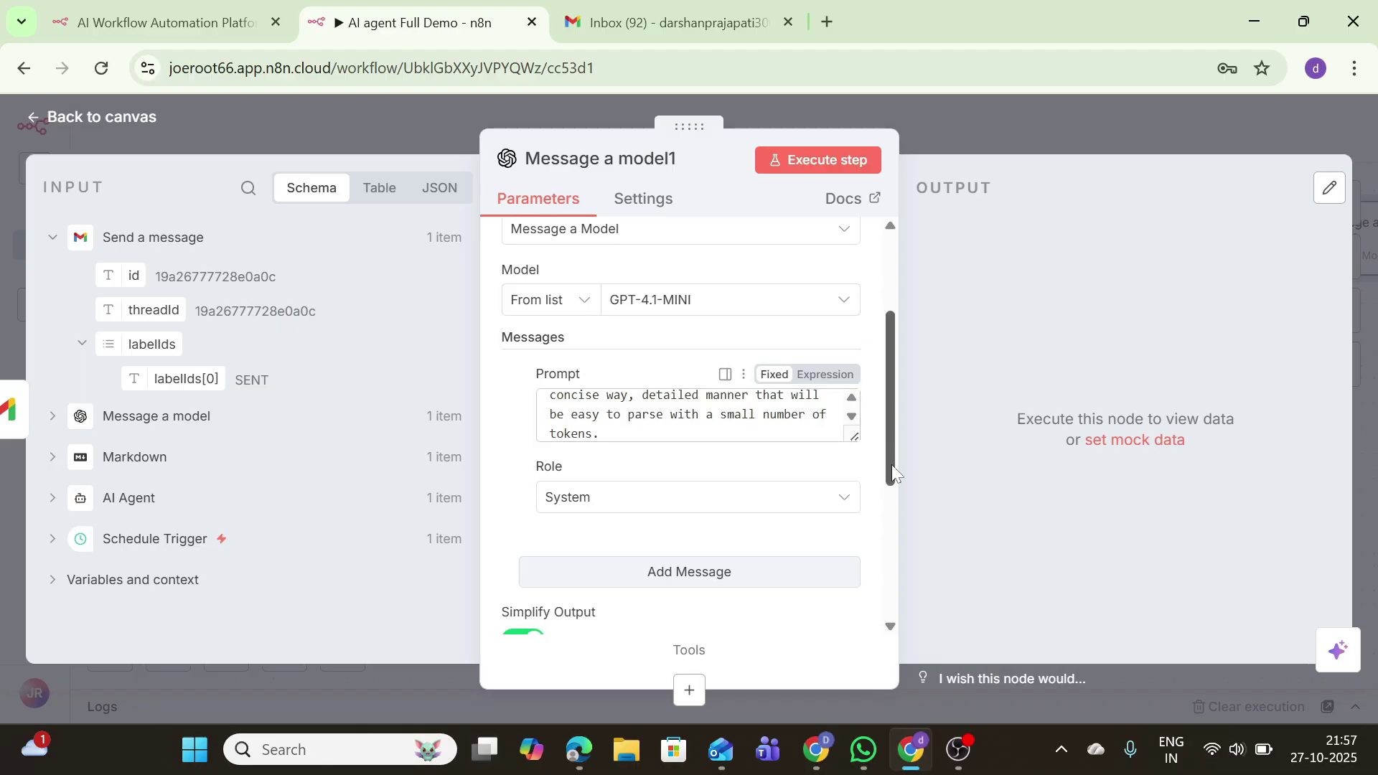
Step: Add a second message reading 'Daily Briefing:' followed by Markdown's data field
click(778, 495)
click(552, 547)
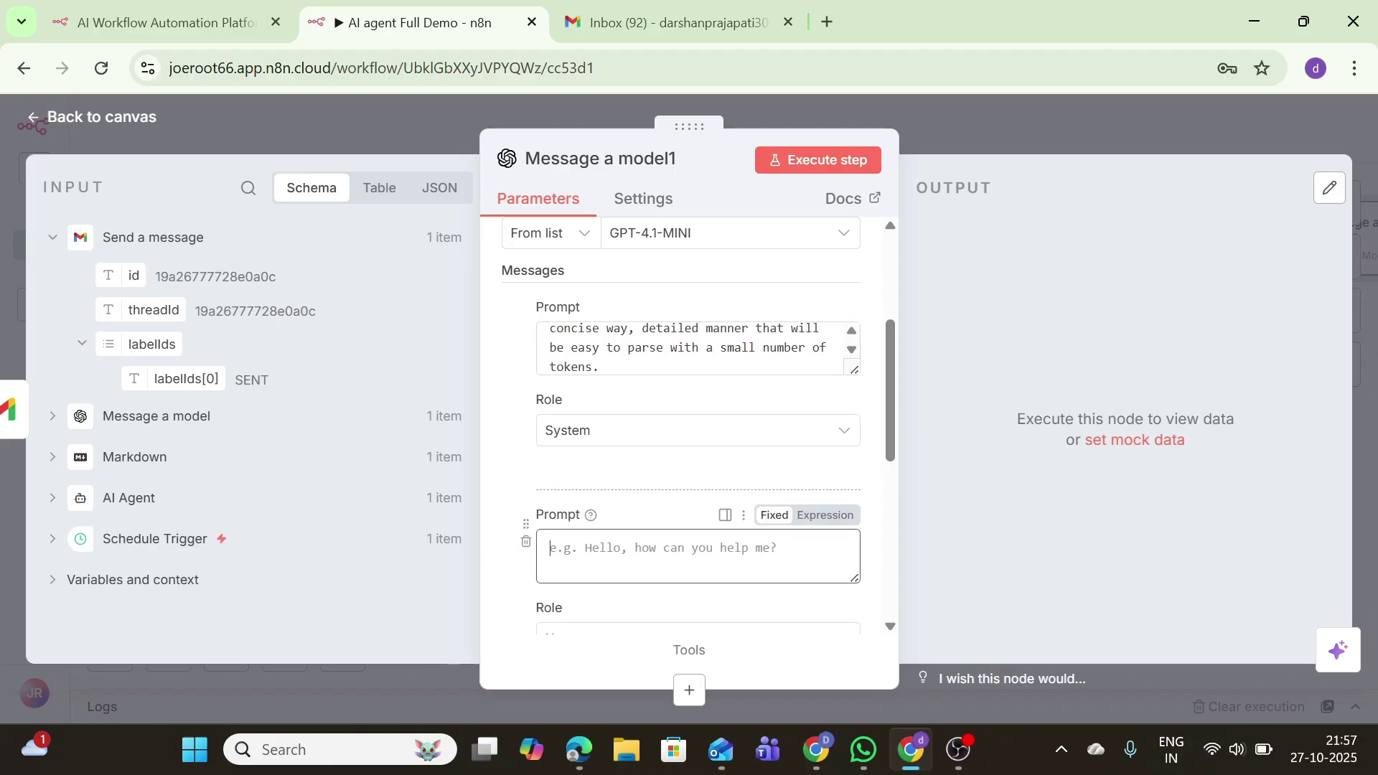
text(Daily )
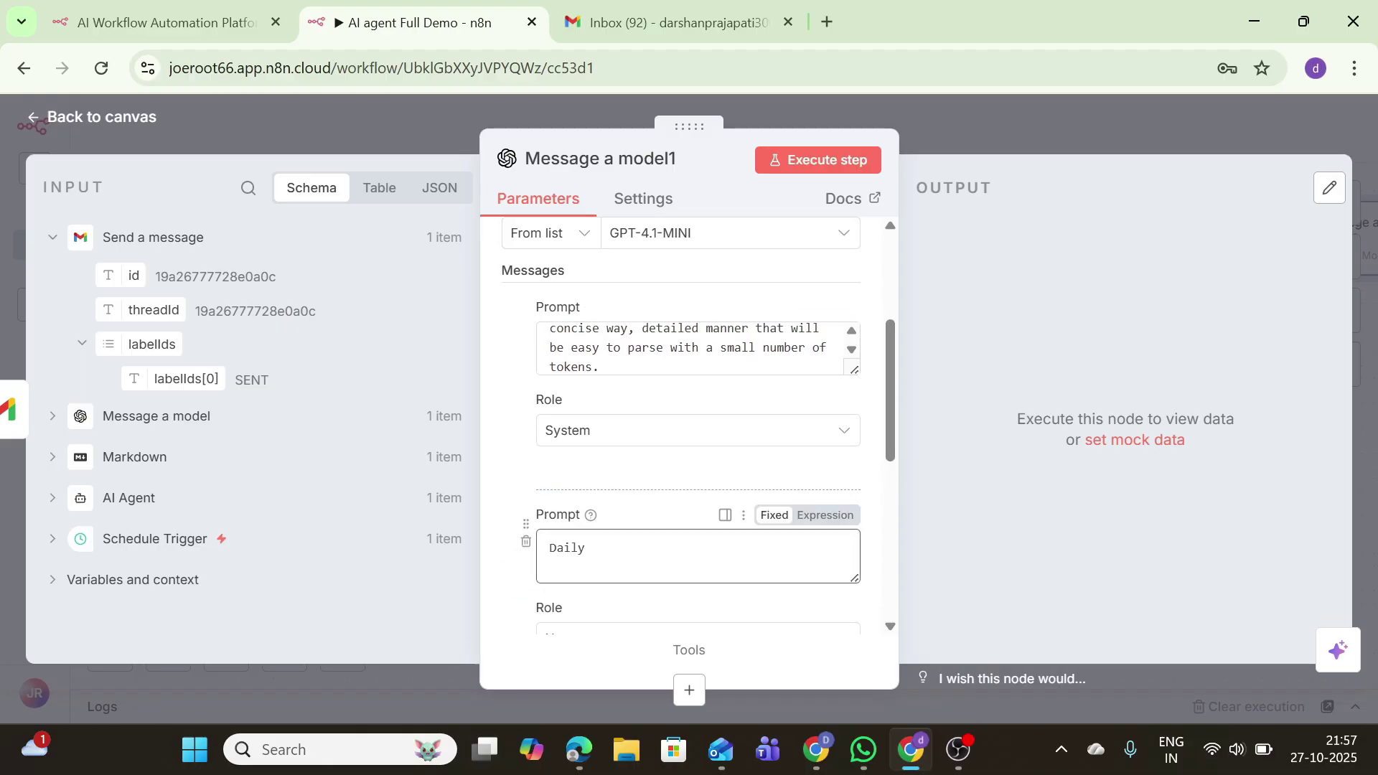
text(rief)
key(BackSpace)
text(Briefing)
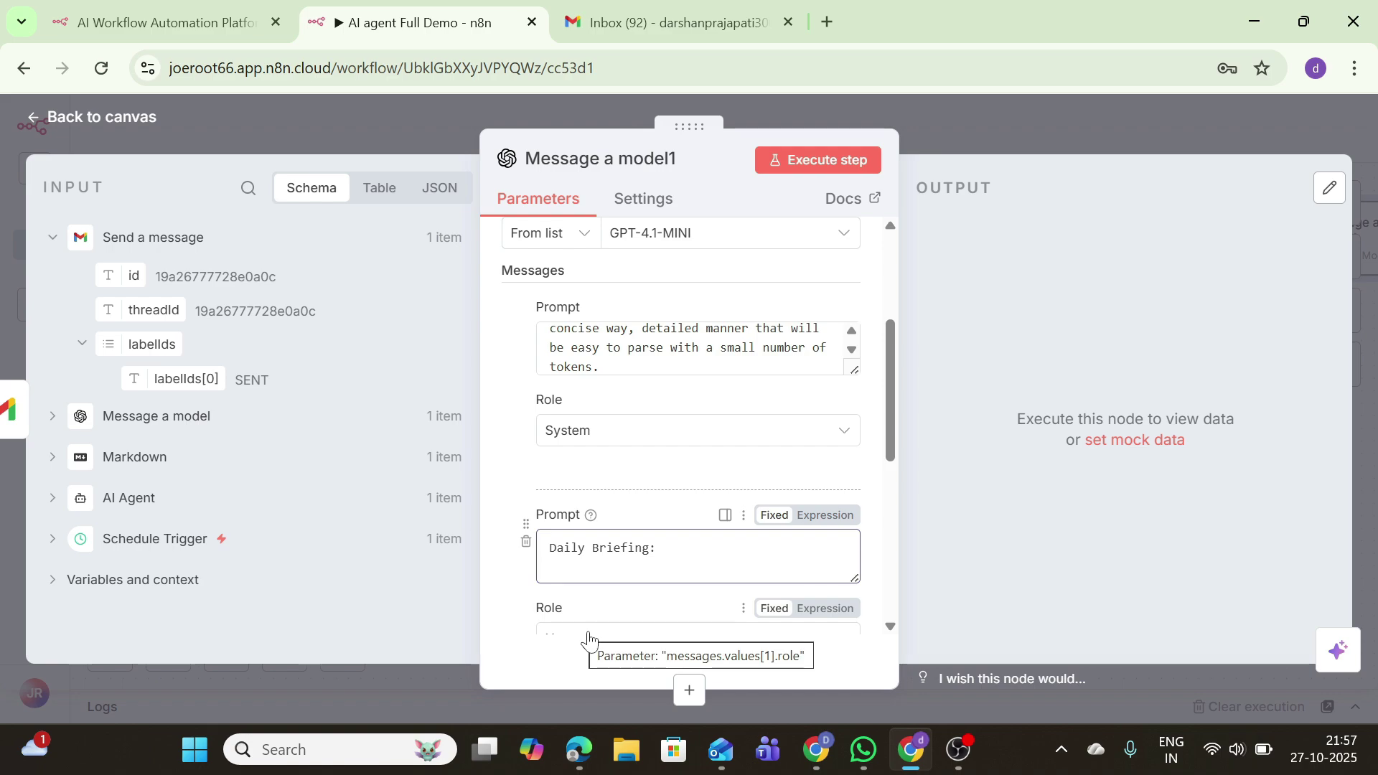
key(Return)
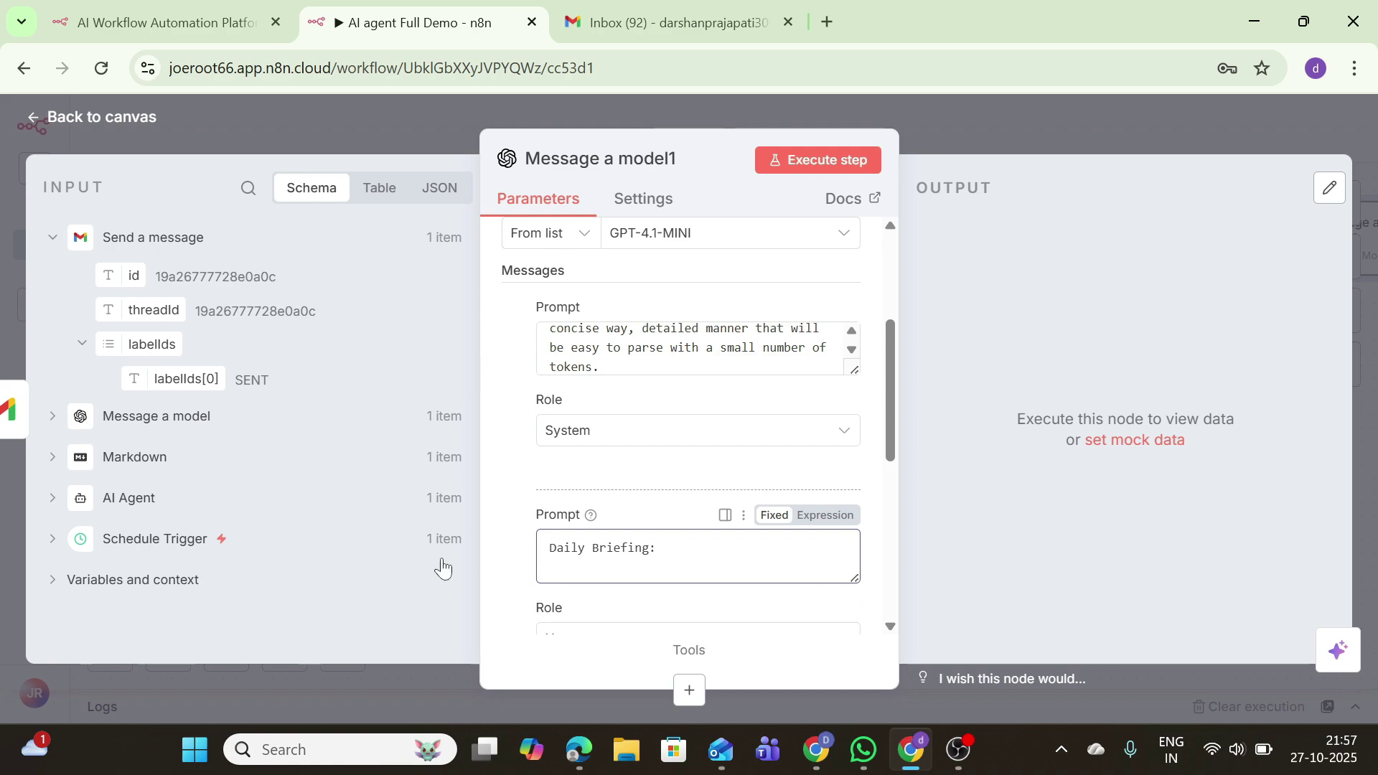
click(188, 458)
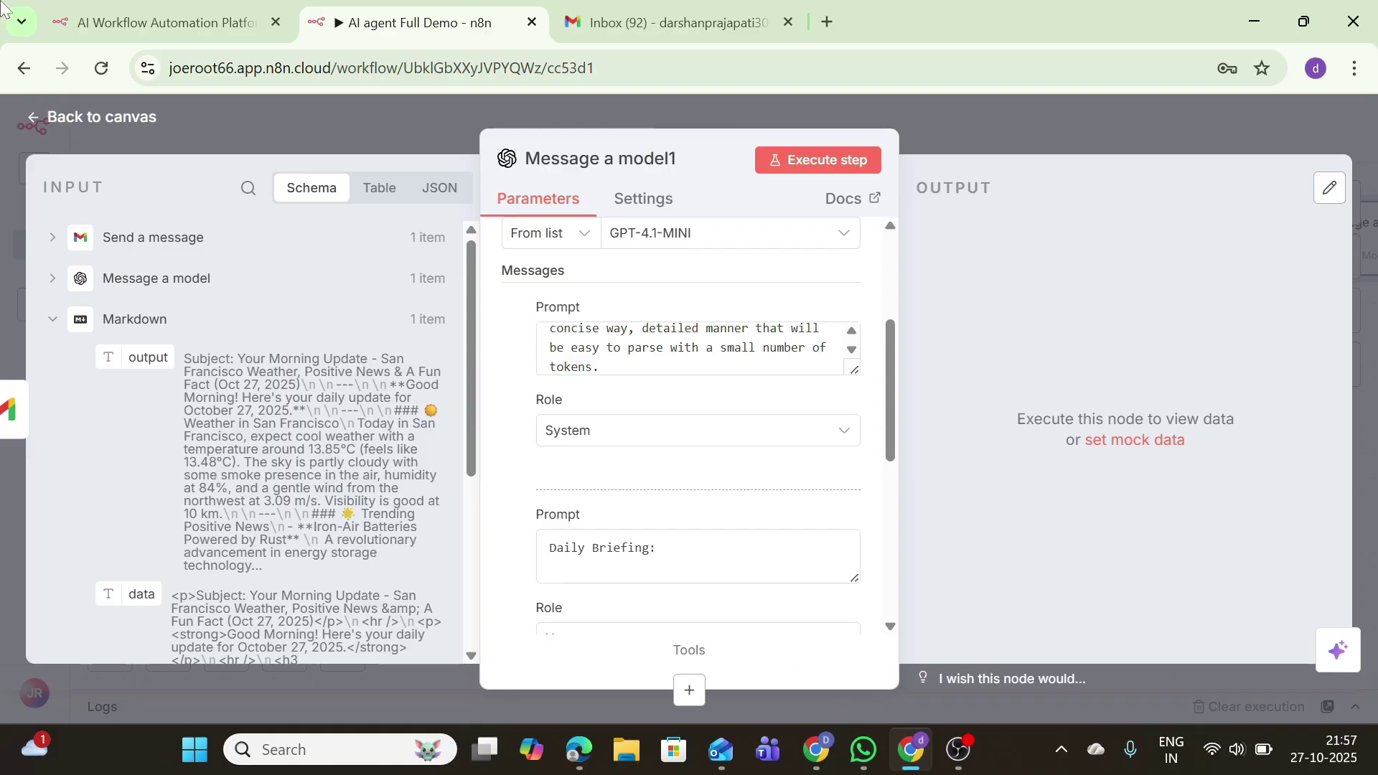
drag(128, 591, 596, 553)
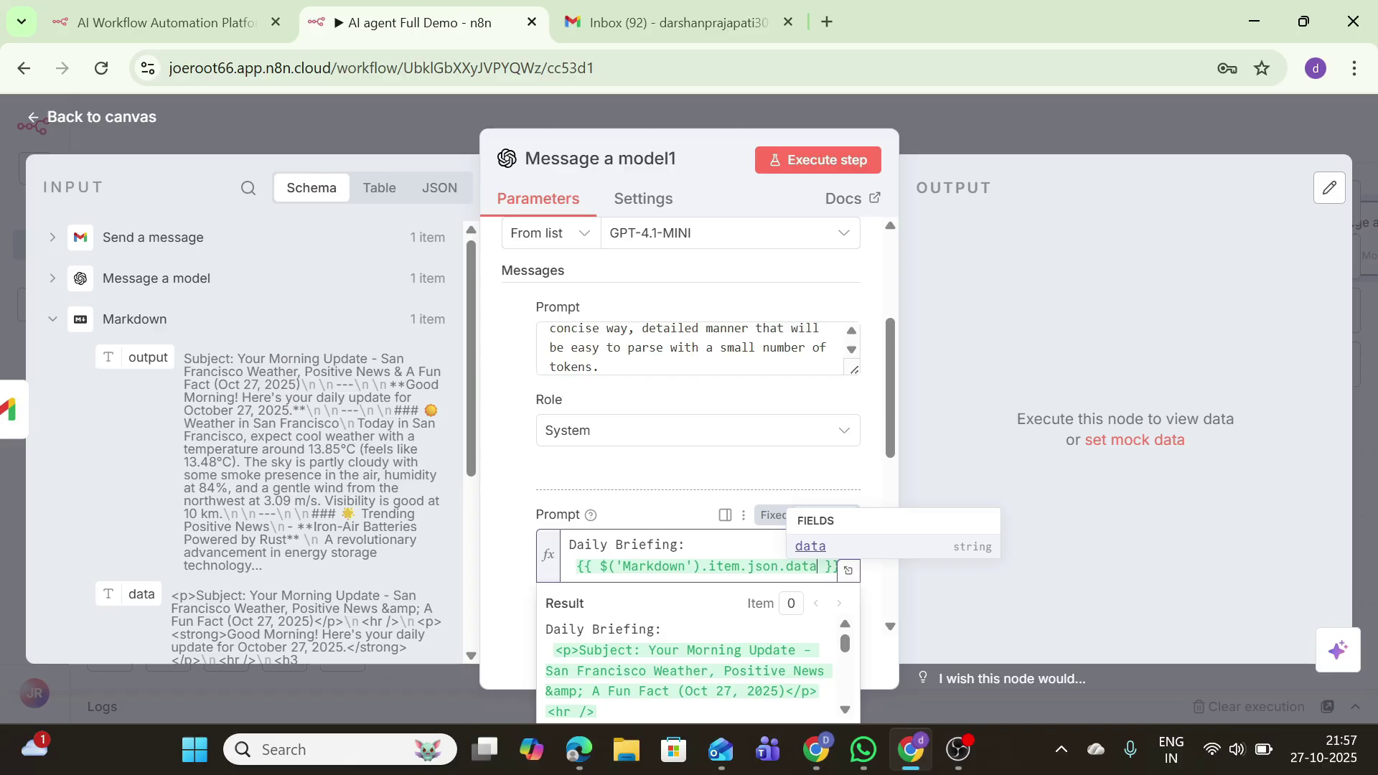
drag(893, 432, 906, 489)
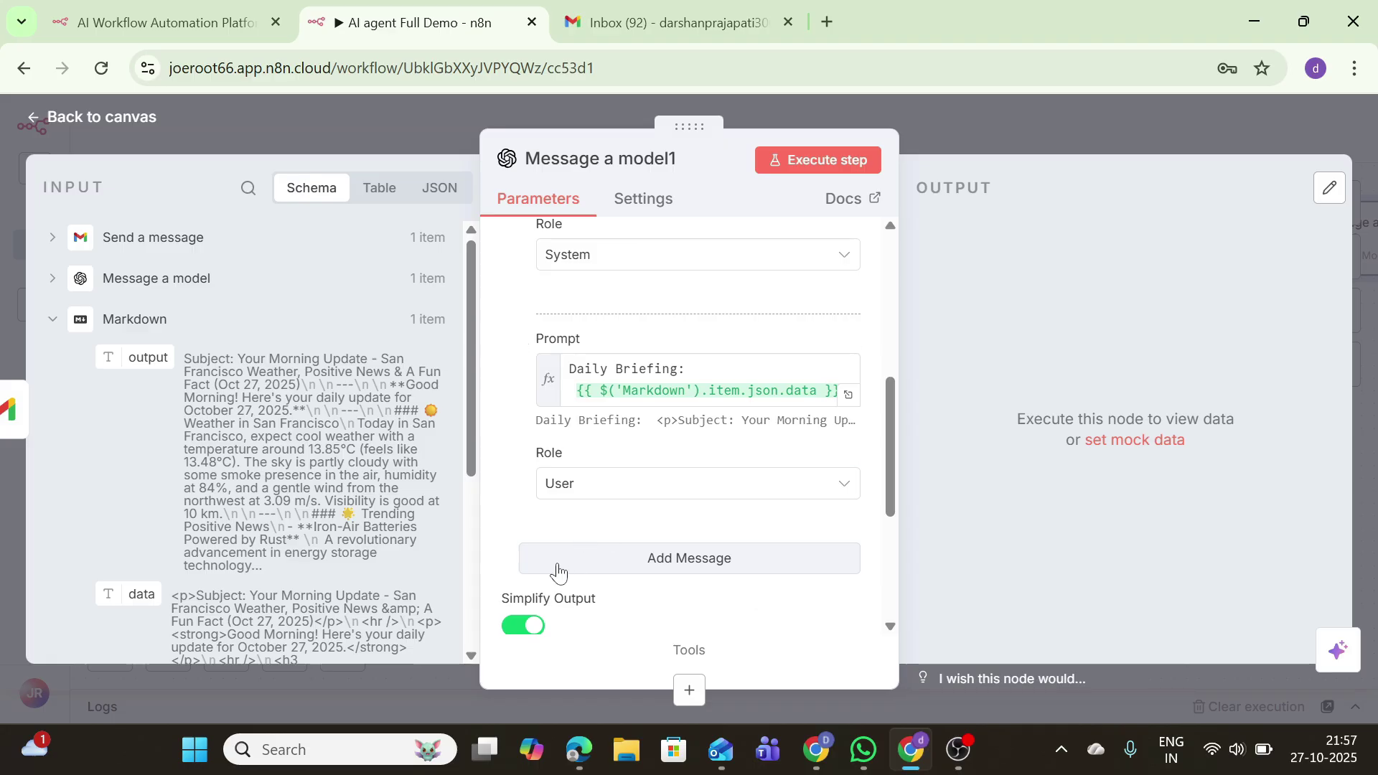
key(Escape)
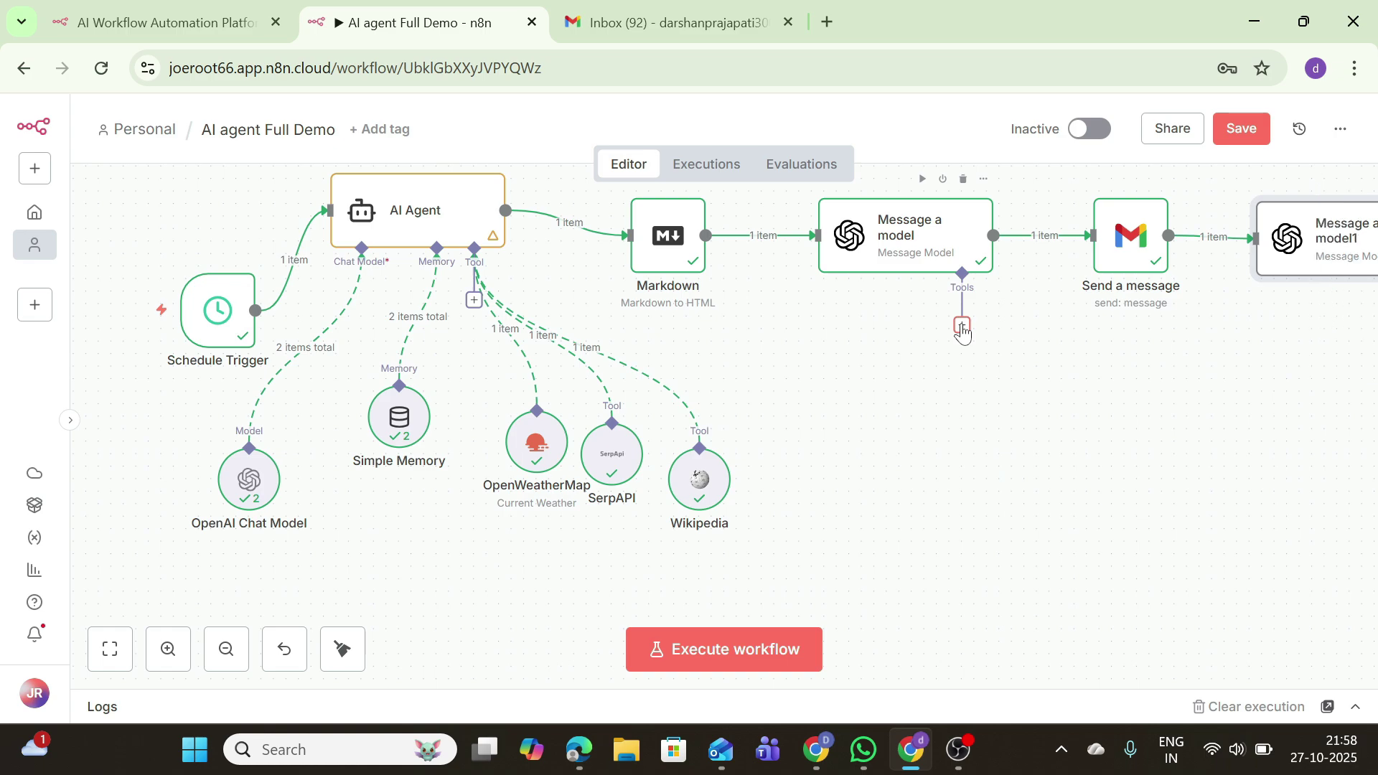
Step: Attach a Google Sheets Tool to the first Message a model step, searching 'sheet'
click(962, 327)
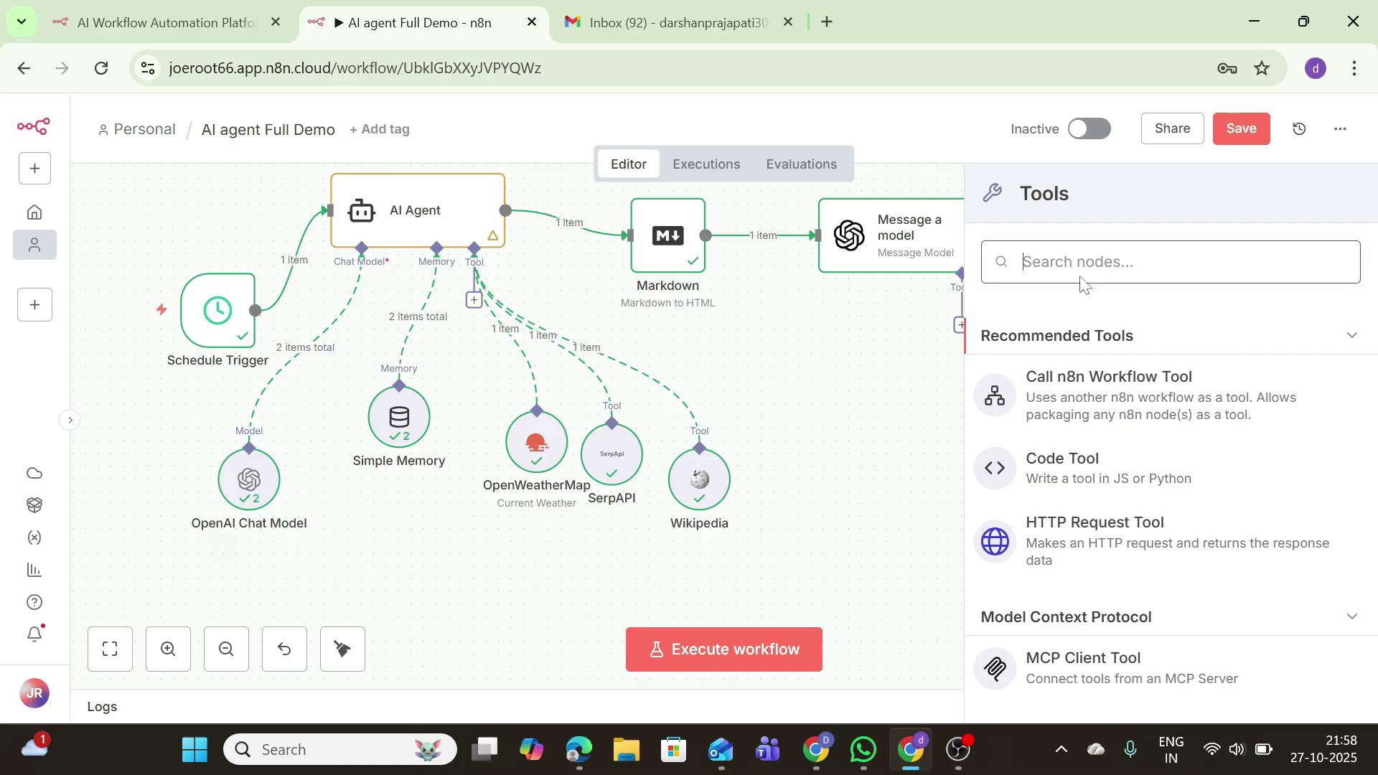
text(sheet)
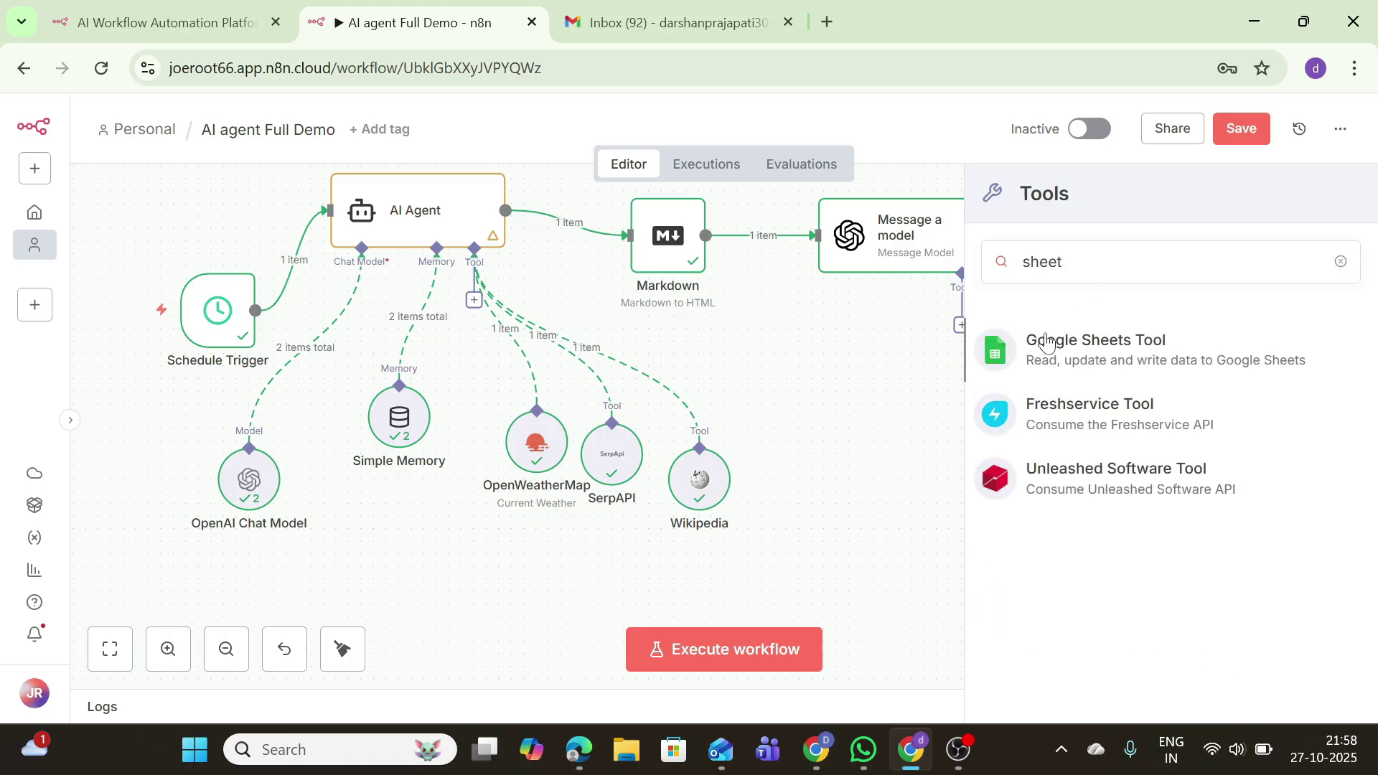
click(1039, 335)
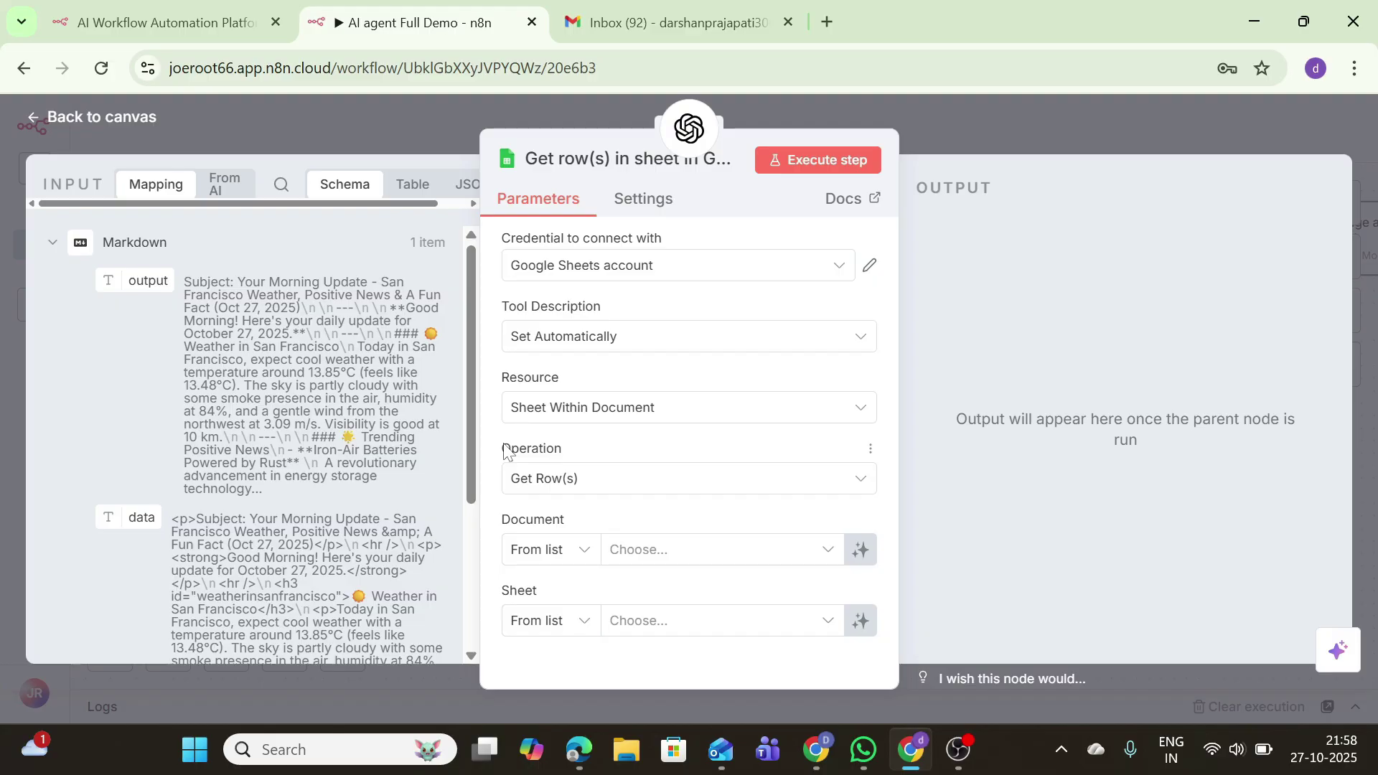
Step: Select the Google Sheets account credential and set the operation to Get Row(s)
click(524, 280)
click(555, 323)
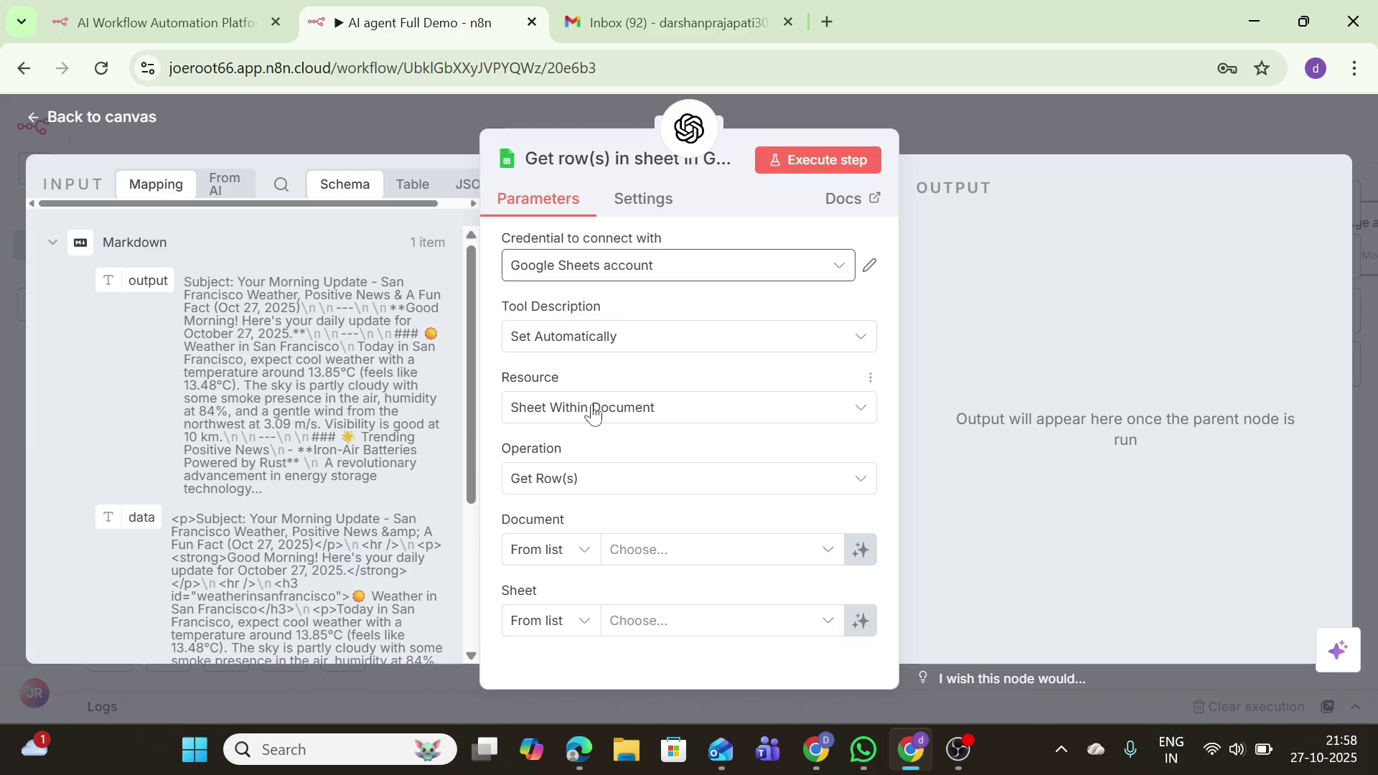
click(566, 478)
scroll(572, 385, down, 1)
scroll(578, 315, up, 1)
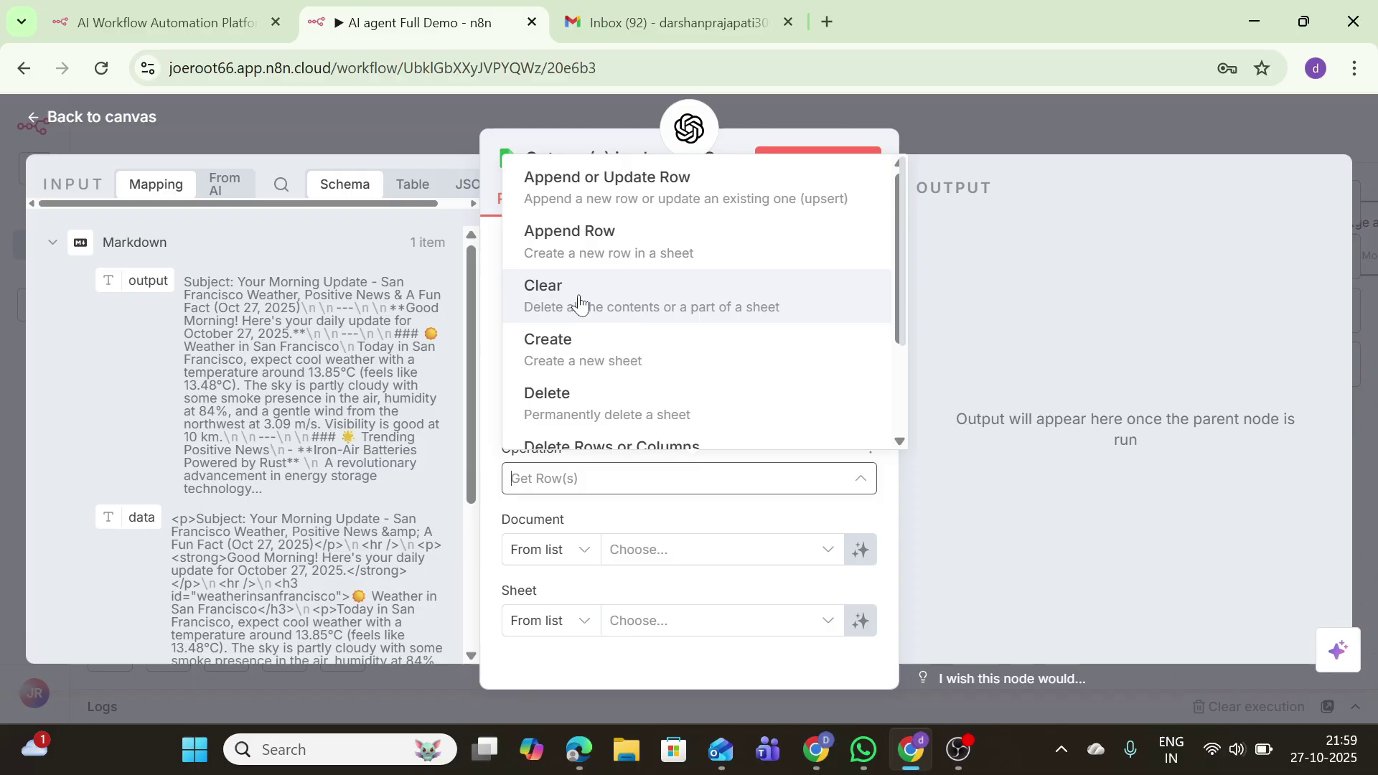
click(575, 244)
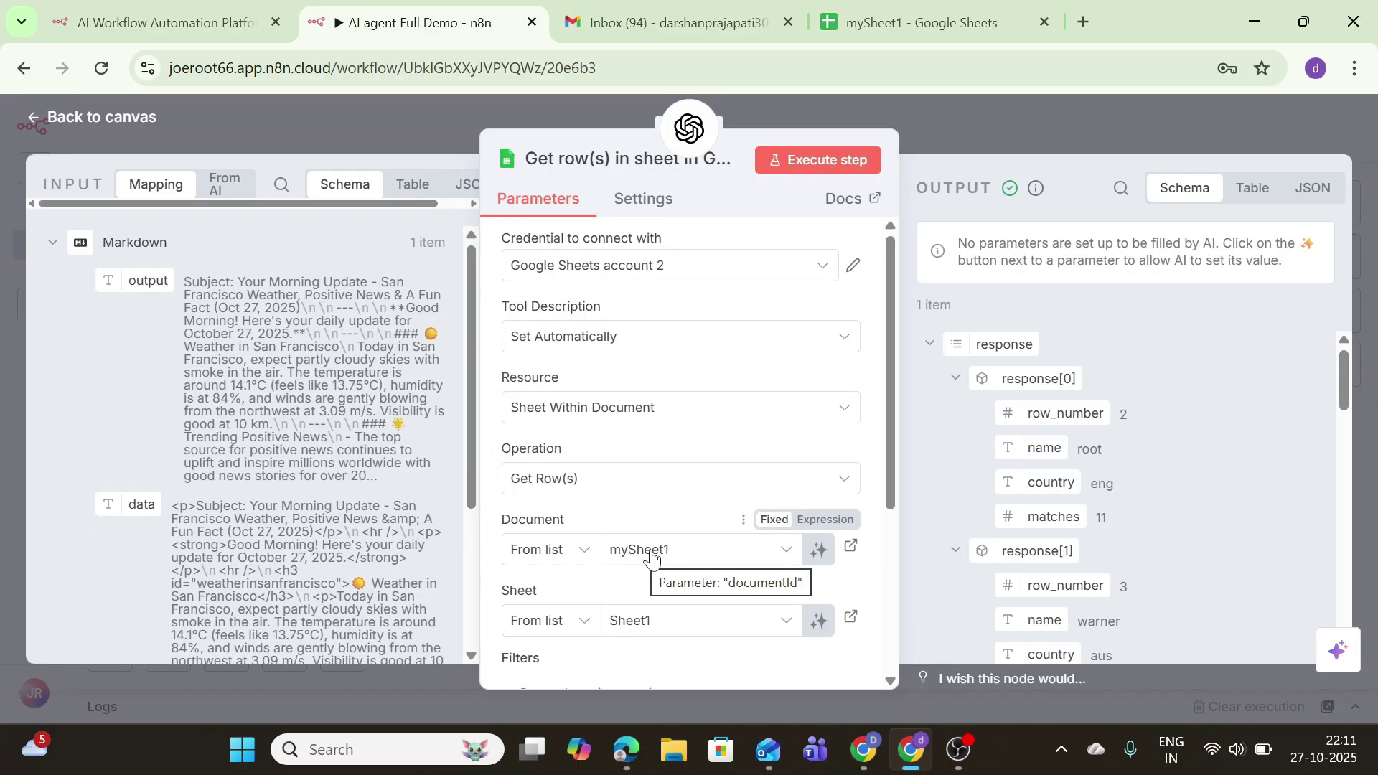
Step: Point the tool at mySheet1's Sheet1 and run it to fetch the rows
click(649, 557)
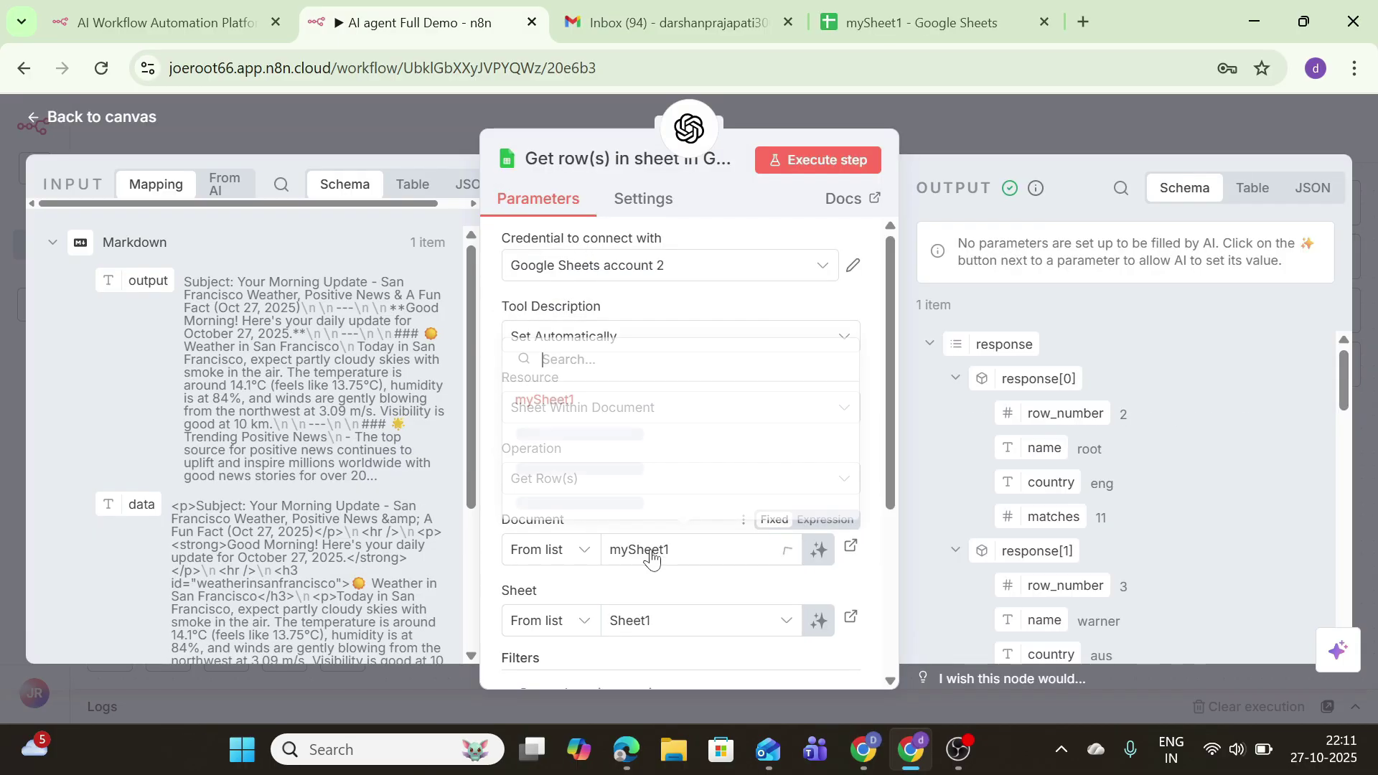
click(622, 619)
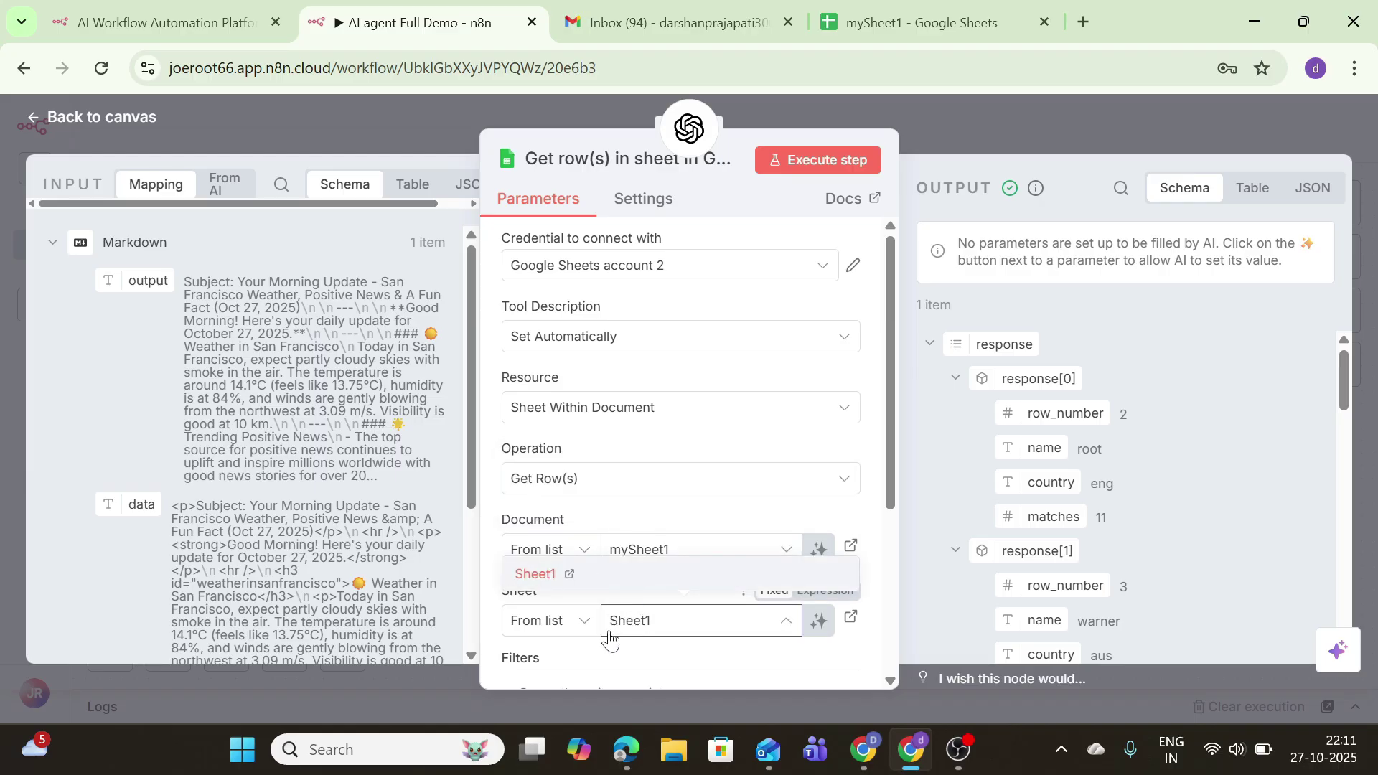
click(820, 161)
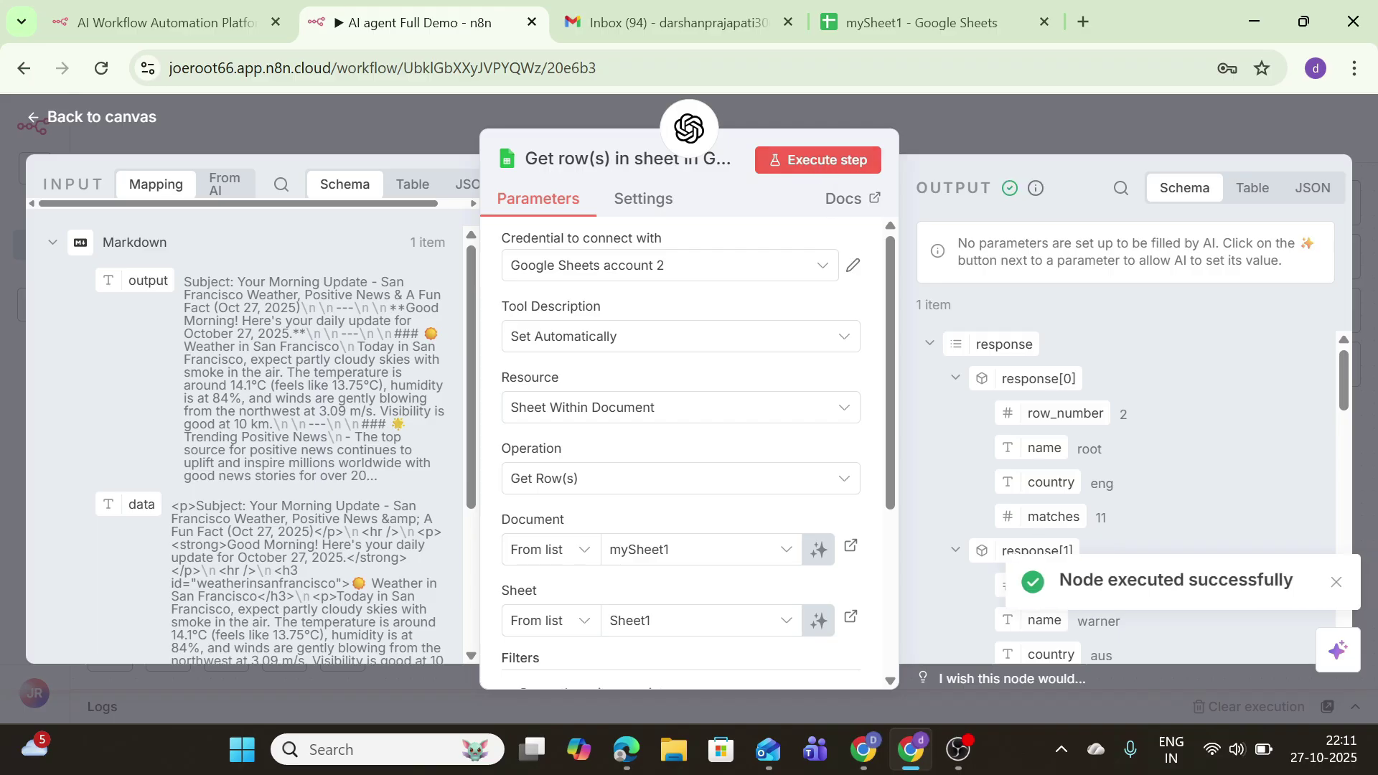
click(1334, 581)
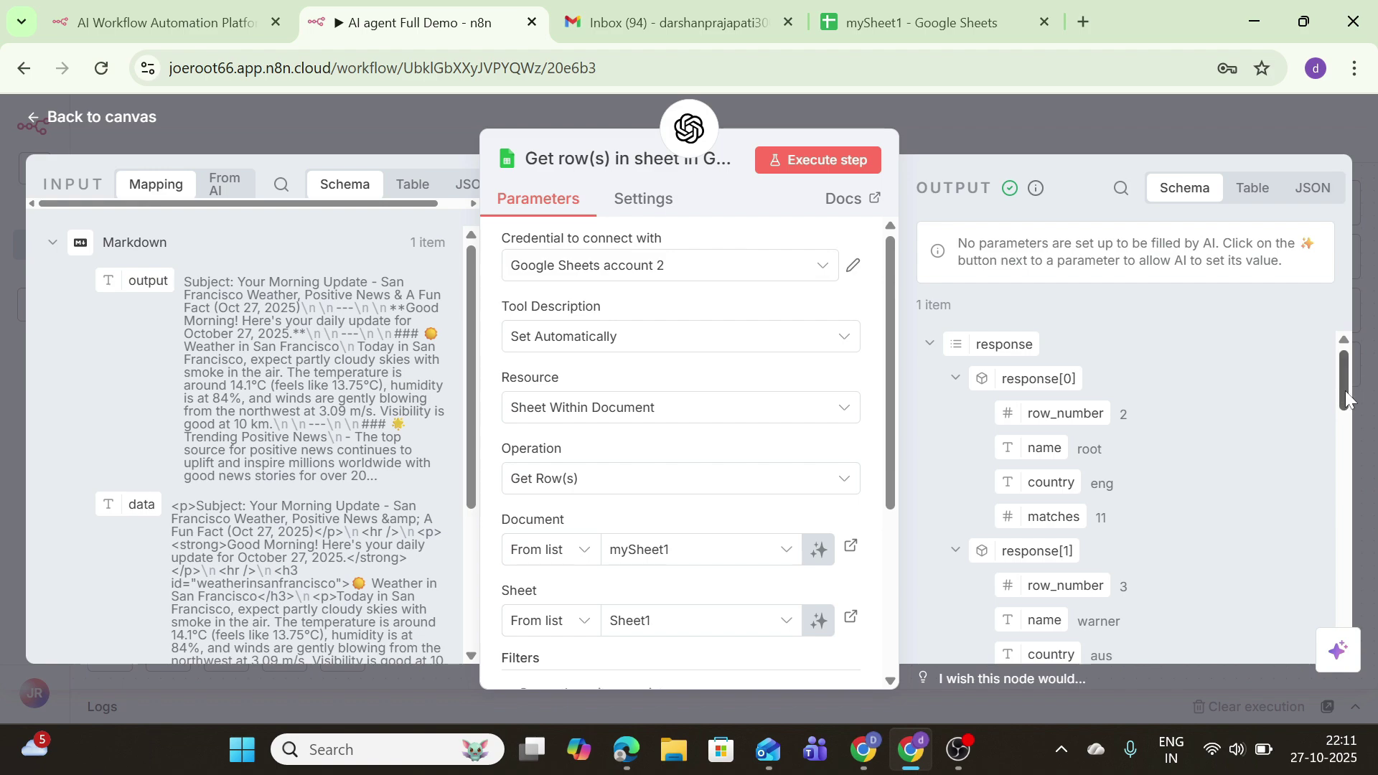
Step: Check the mySheet1 spreadsheet, then add an empty filter condition to the row lookup
mouse_move(1344, 393)
mouse_down()
mouse_move(1356, 544)
mouse_move(1346, 373)
mouse_up()
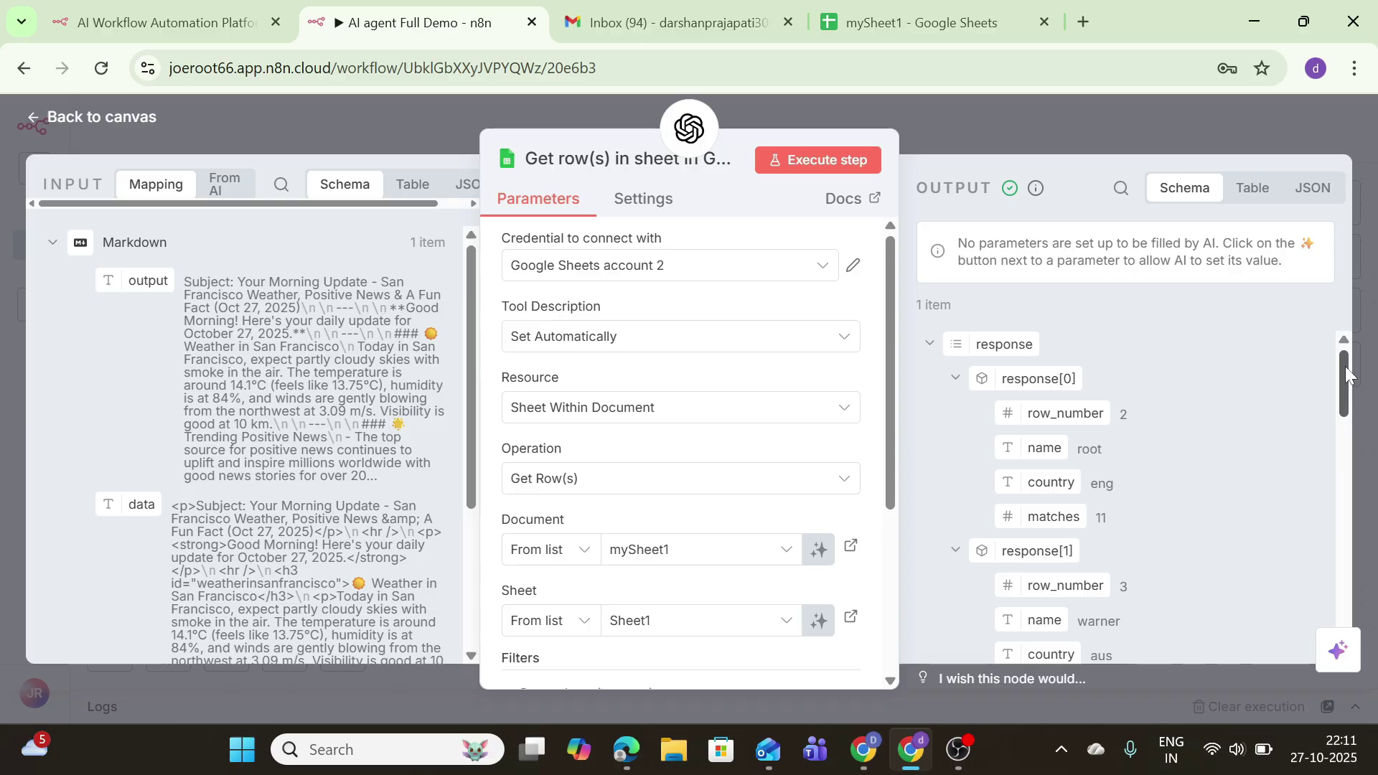
click(994, 16)
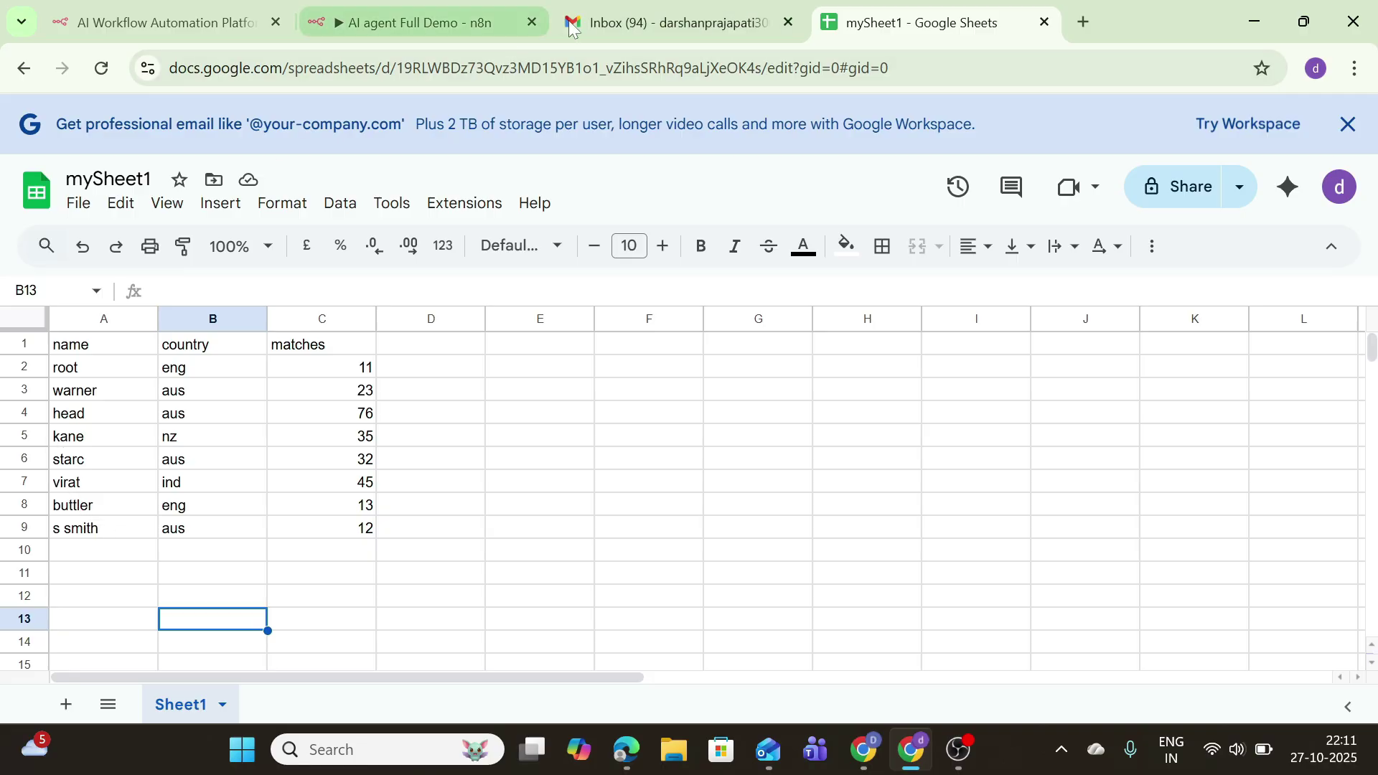
click(414, 16)
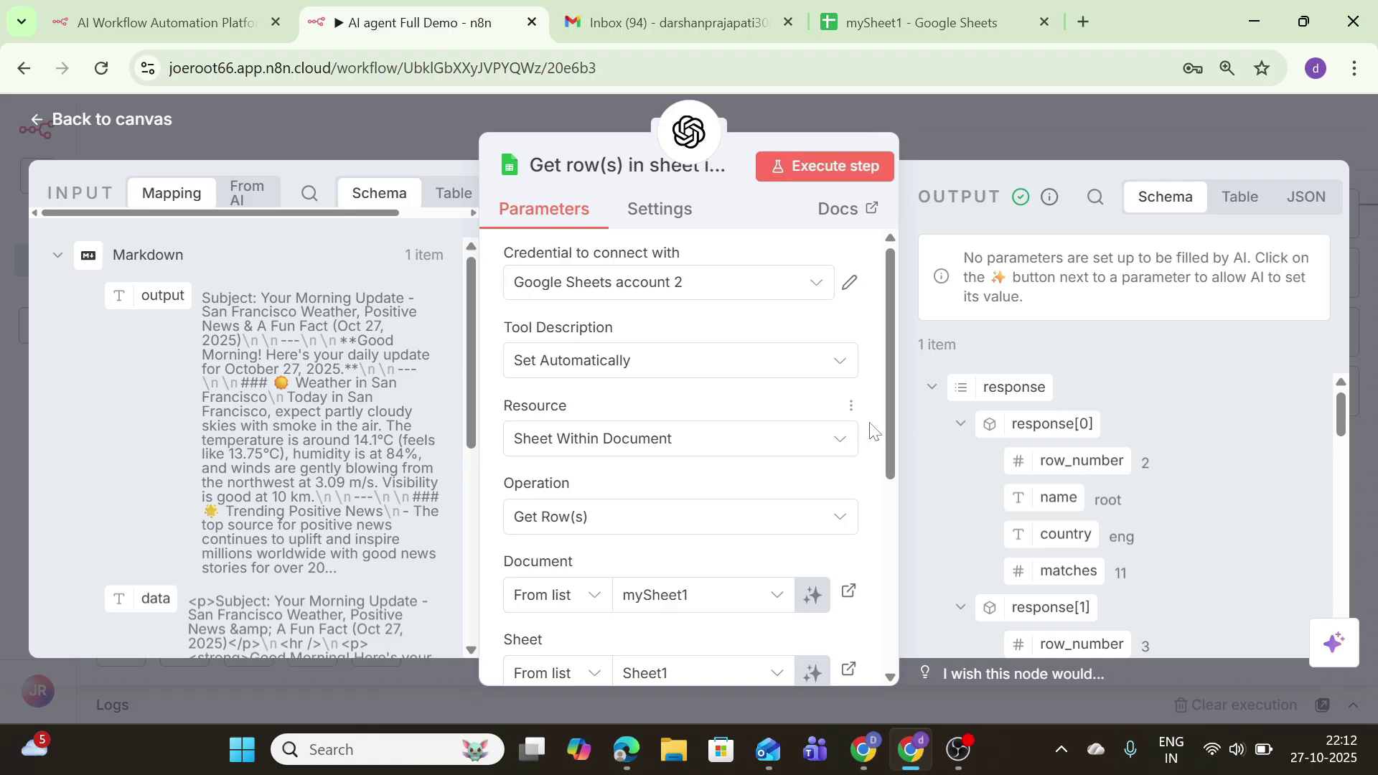
drag(890, 441, 863, 557)
scroll(863, 556, down, 2)
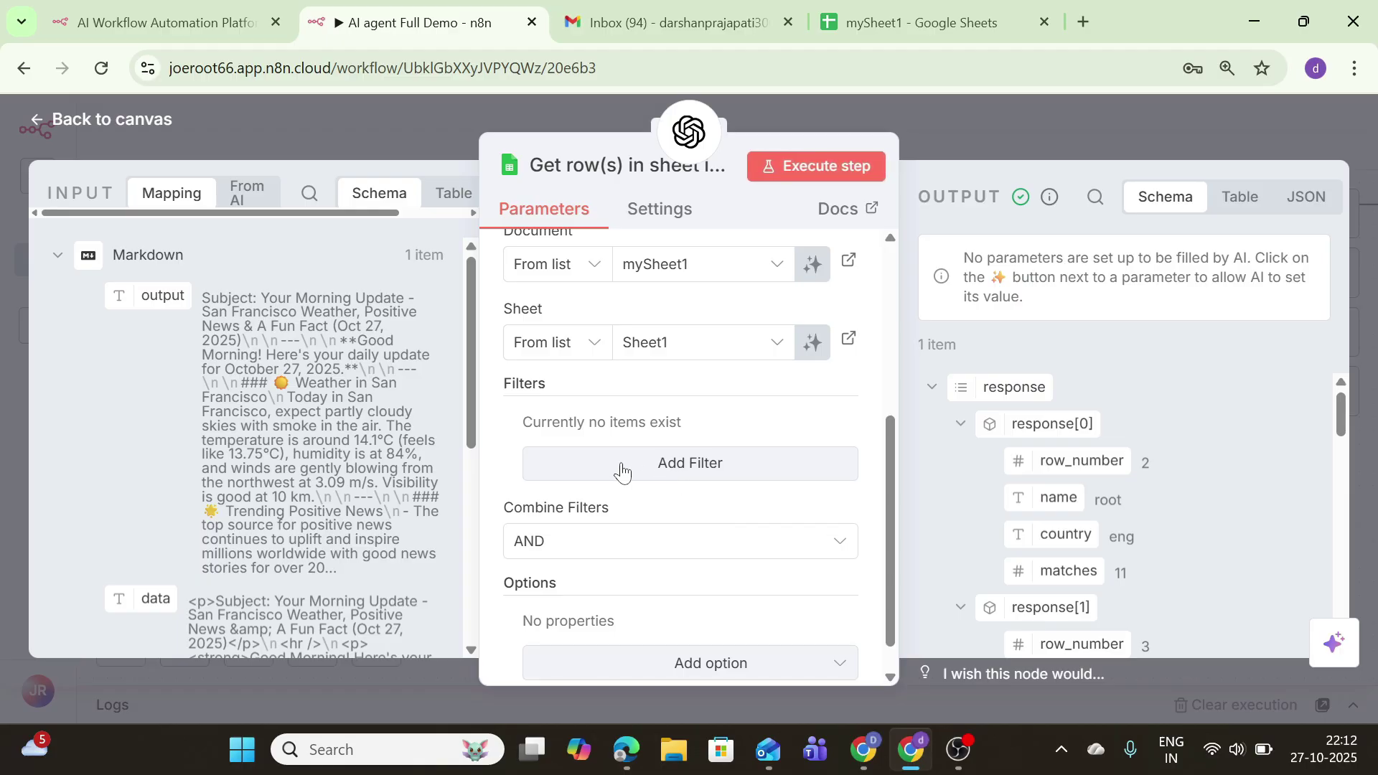
click(621, 464)
Step: Fix the Google Sheets get-rows tool's empty filter and save the AI agent Full Demo workflow
click(135, 117)
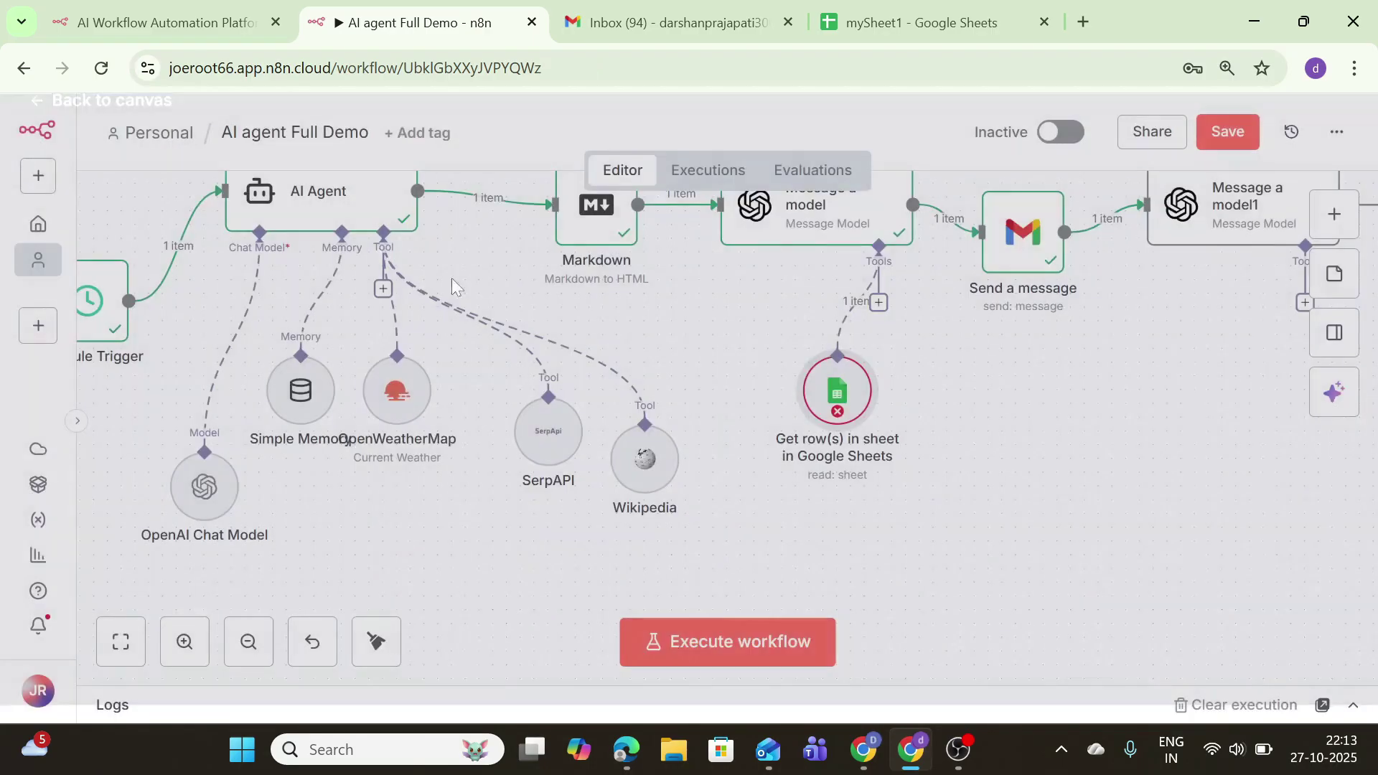
double_click(837, 420)
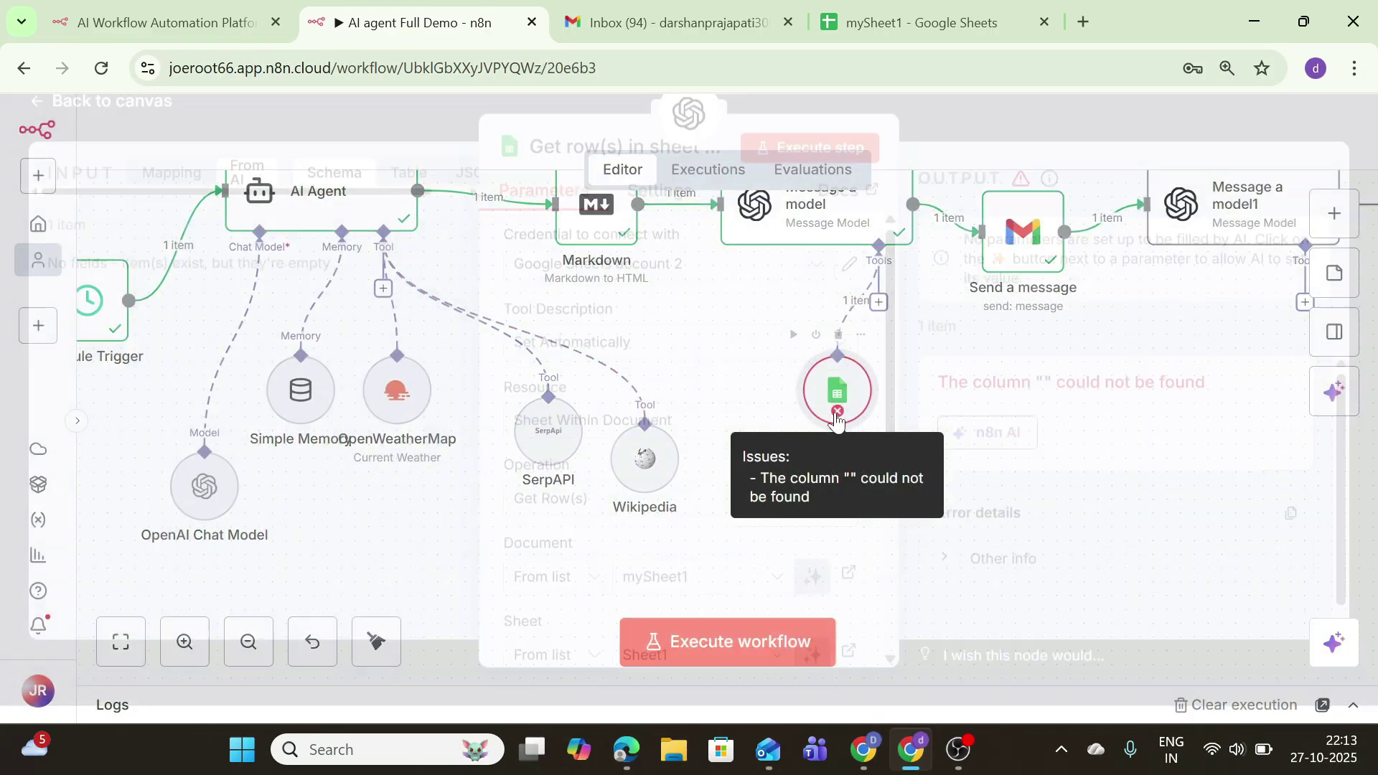
scroll(588, 560, down, 5)
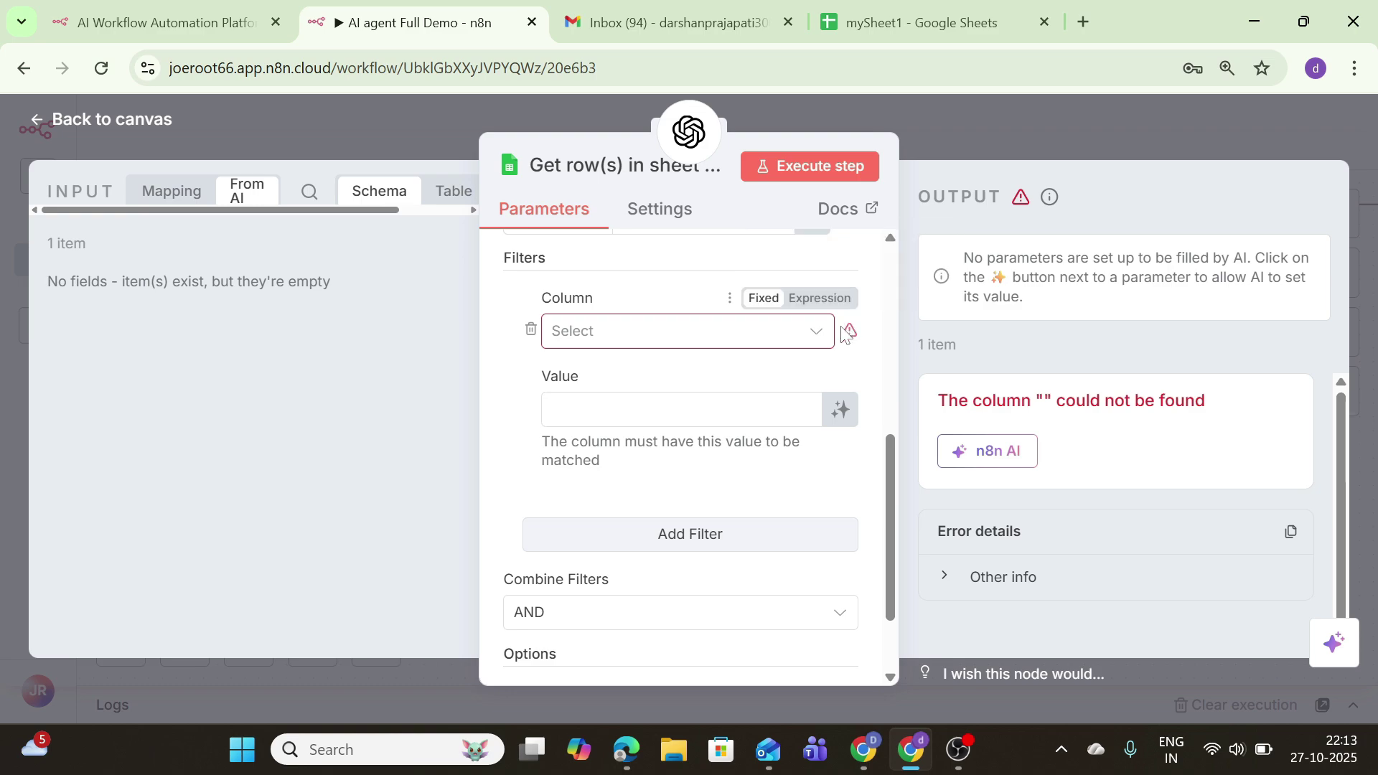
key(Escape)
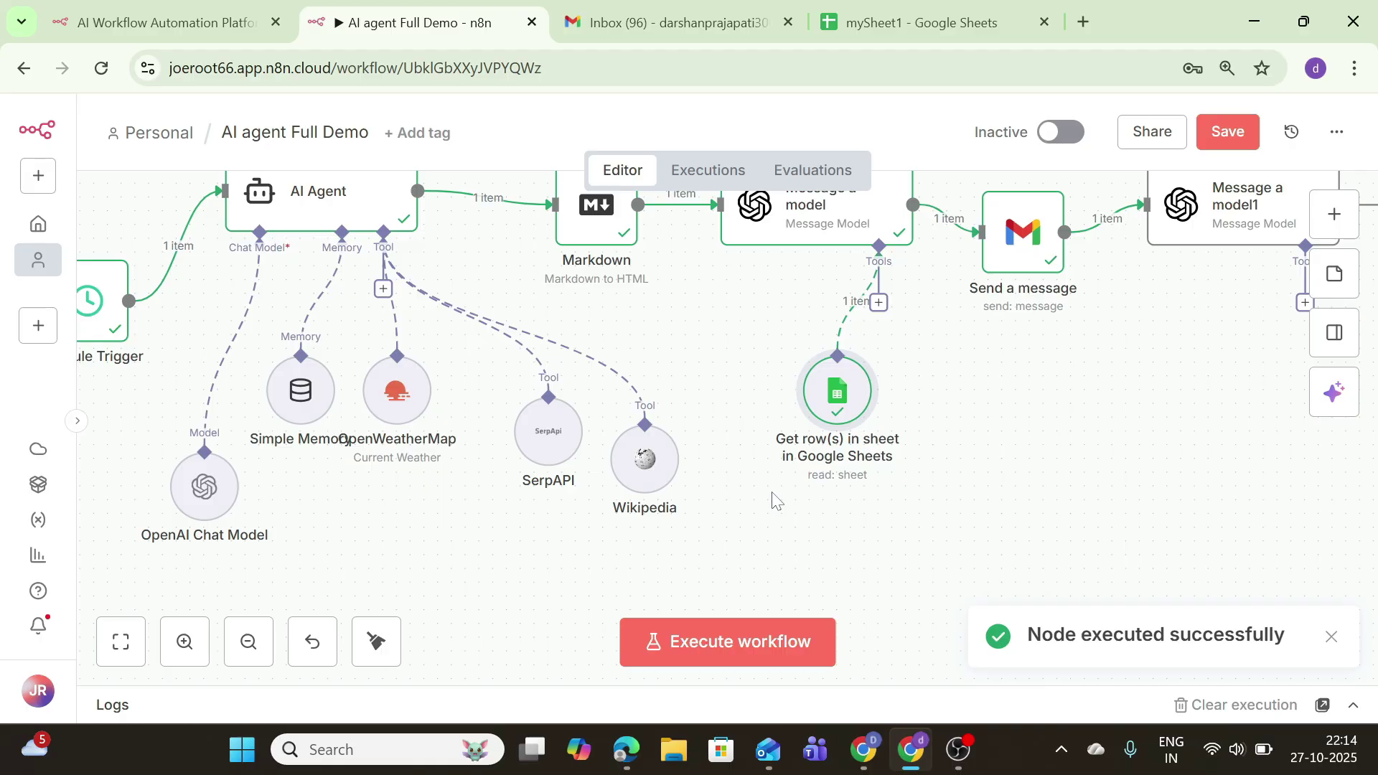
click(1210, 142)
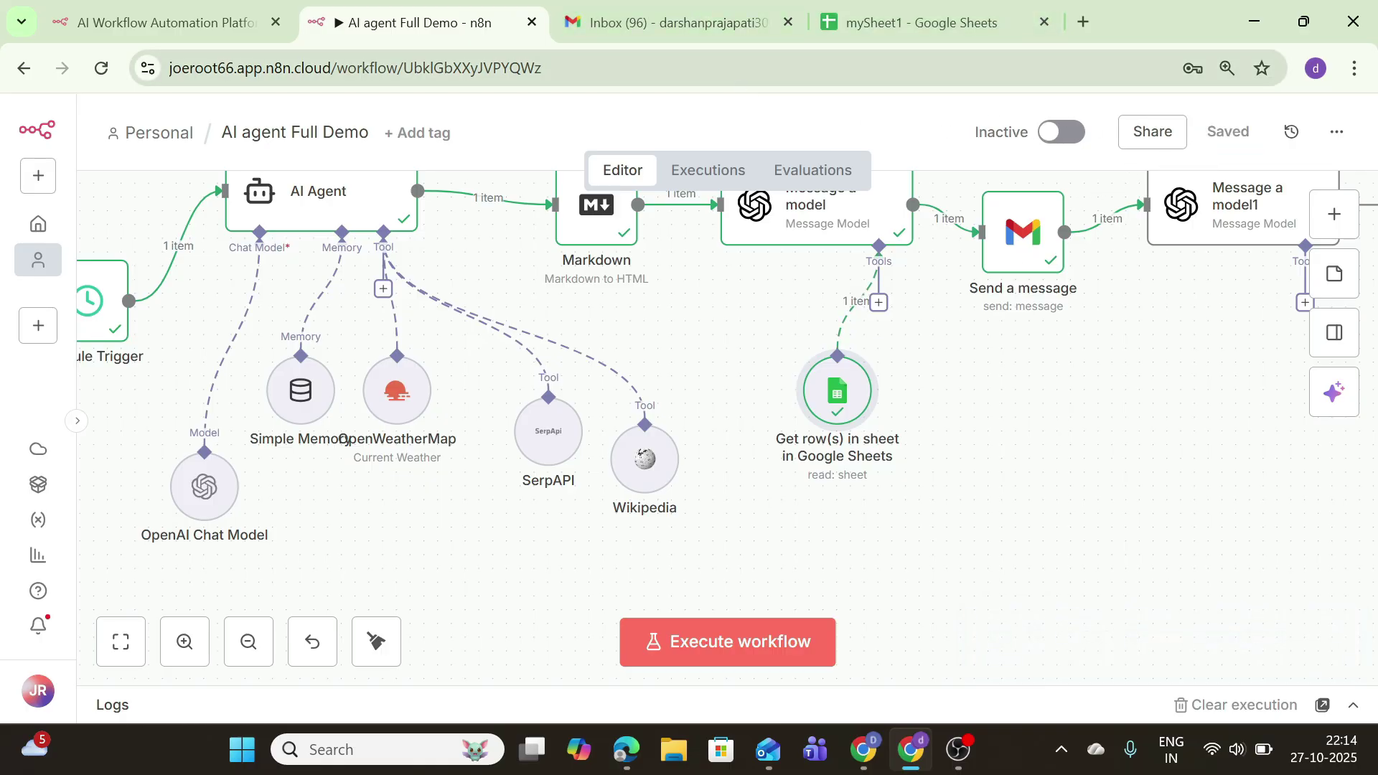
click(691, 29)
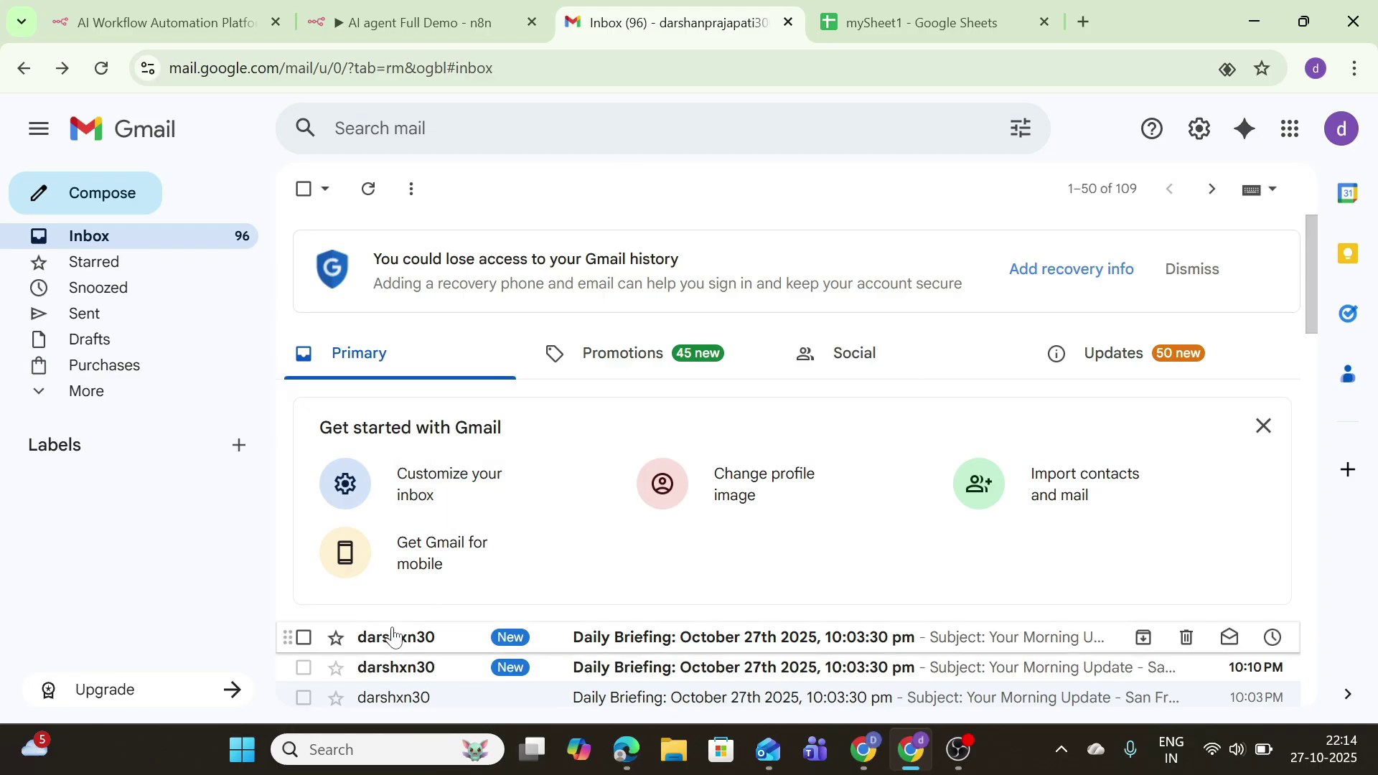
Step: Read the two newest Daily Briefing emails in Gmail, then go back to the n8n workflow
click(442, 648)
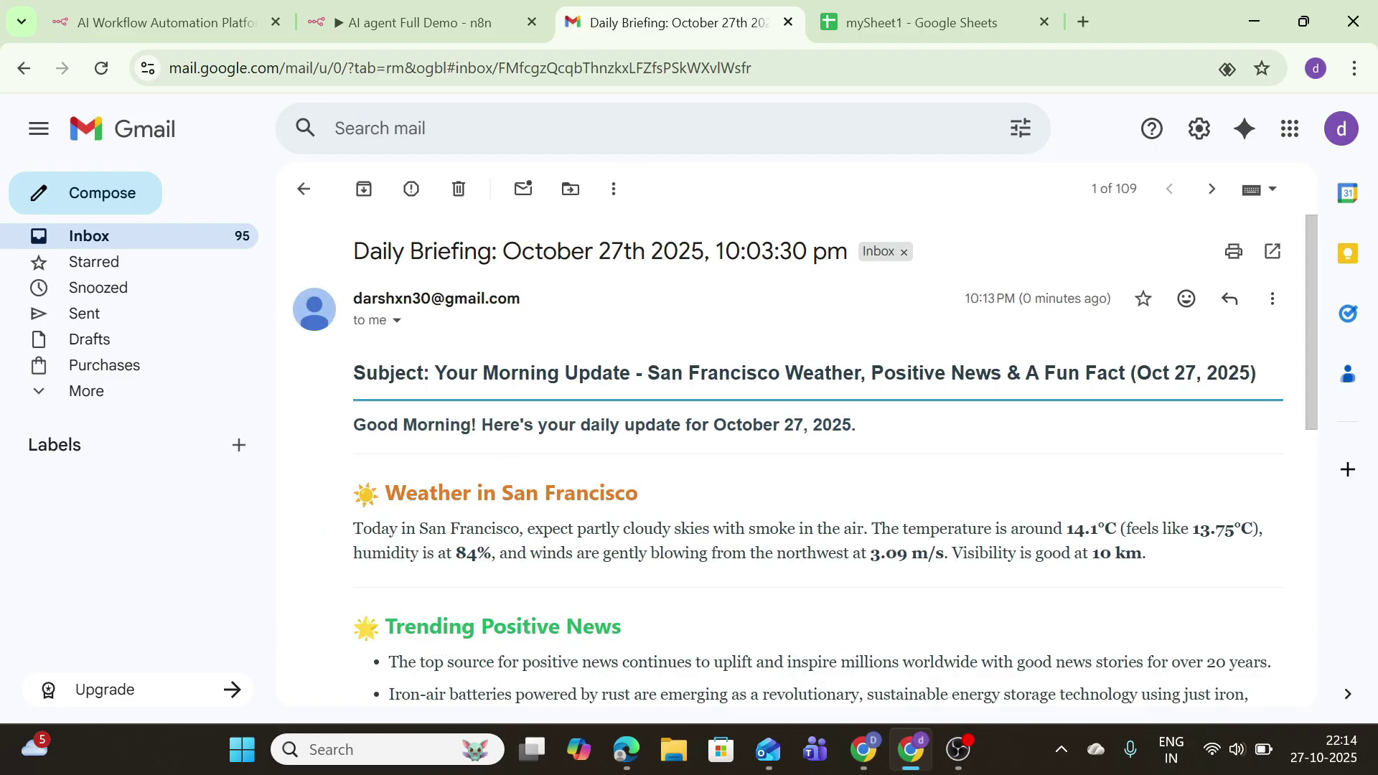
scroll(797, 459, down, 10)
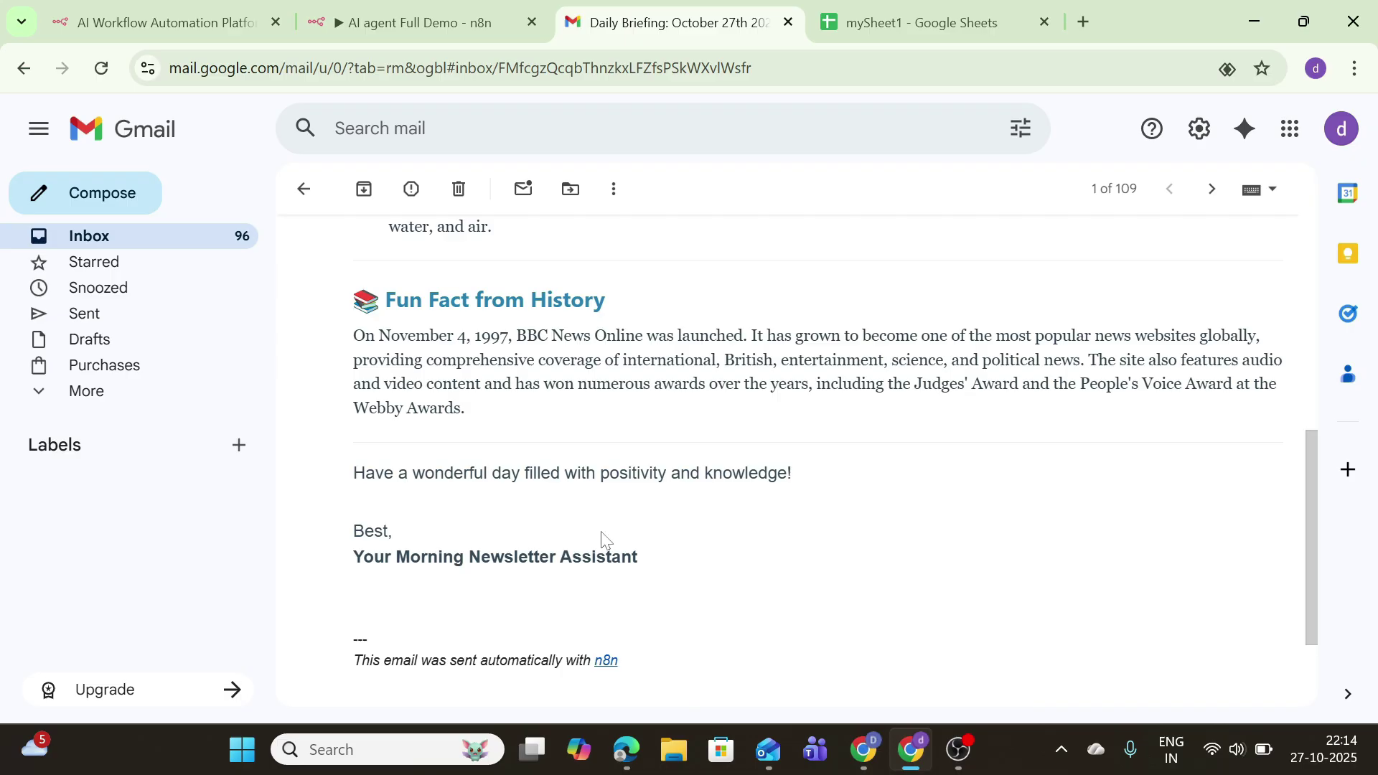
scroll(601, 540, up, 10)
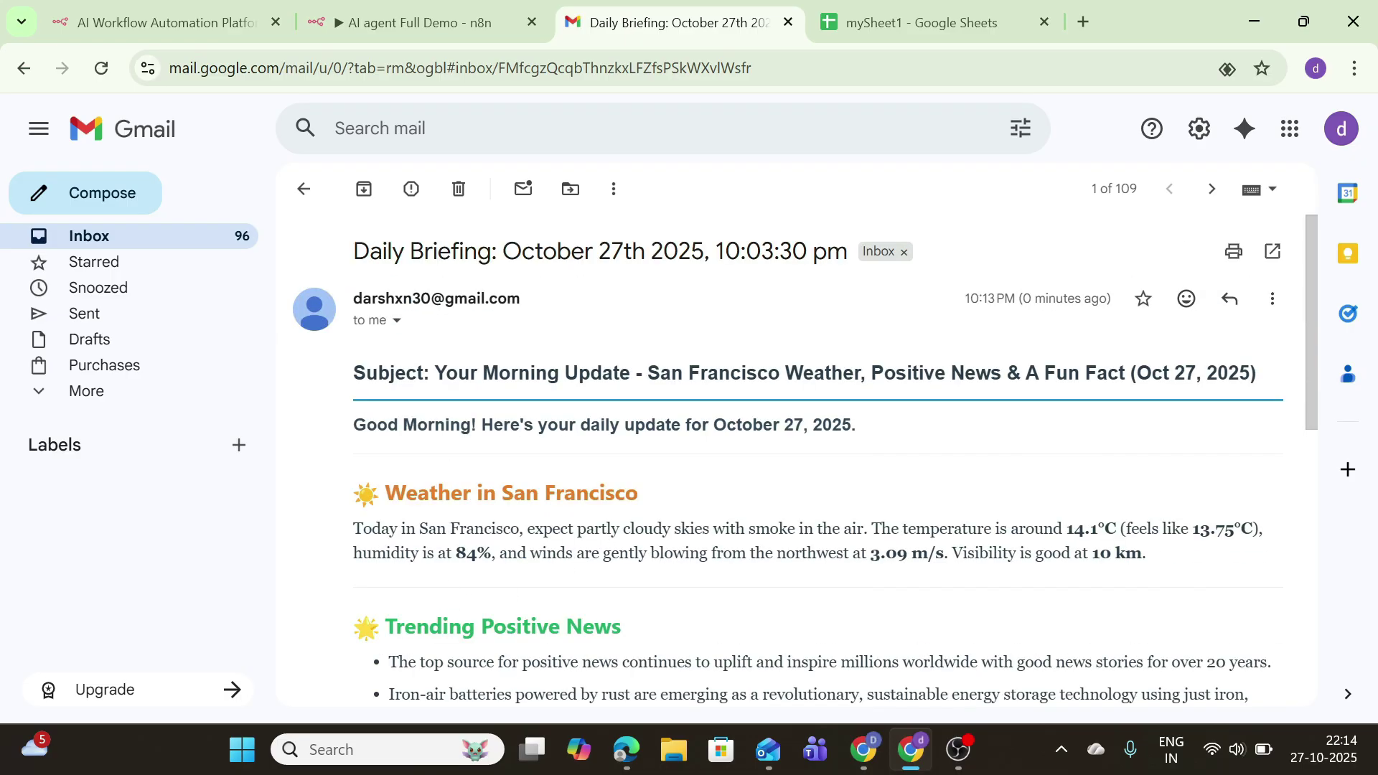
click(24, 69)
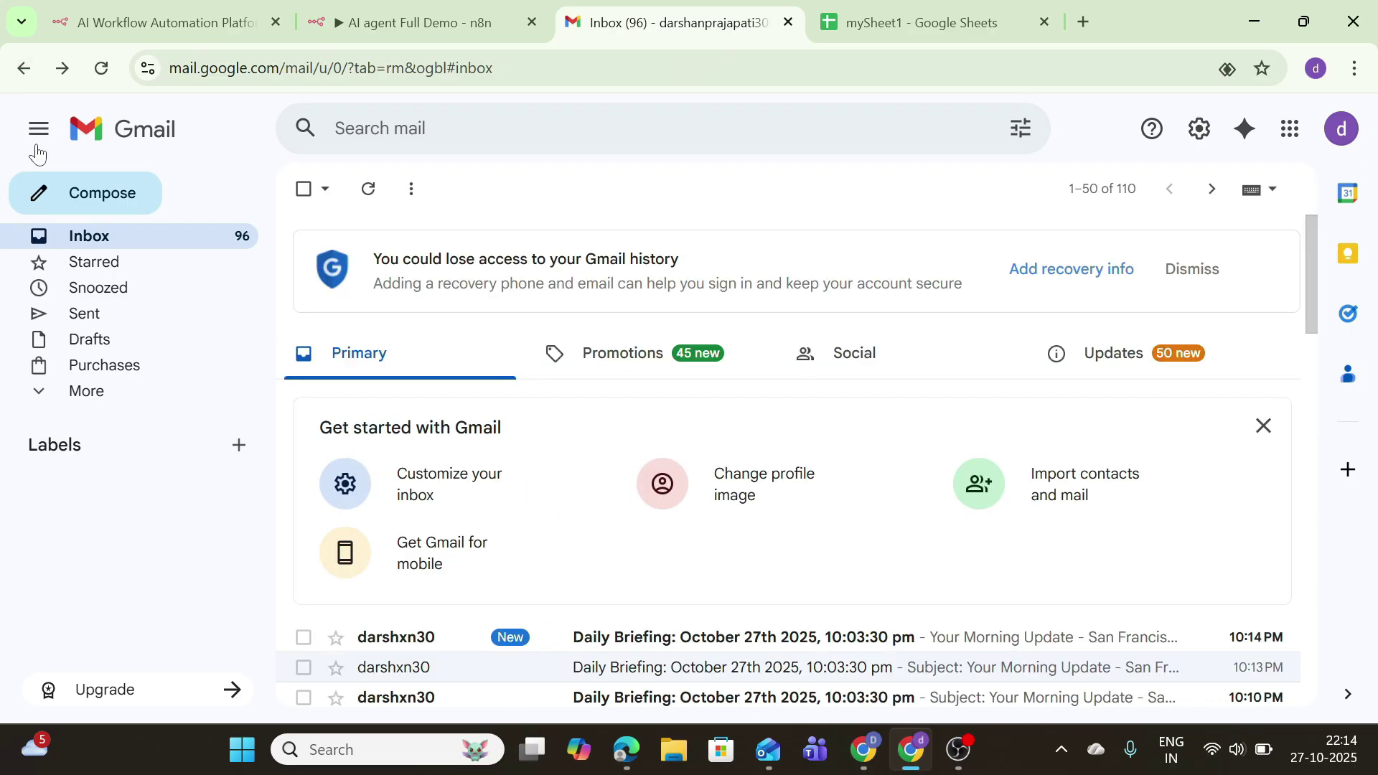
click(452, 638)
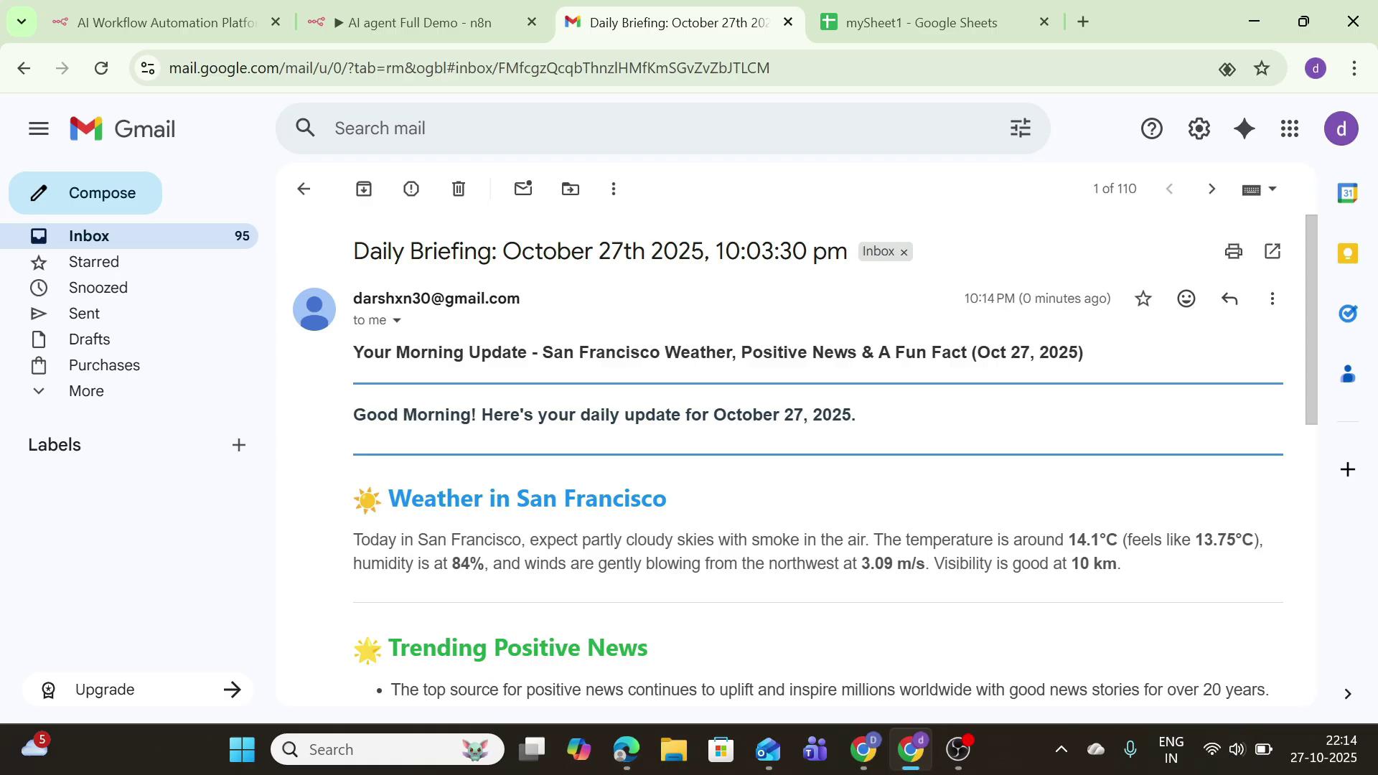
click(26, 75)
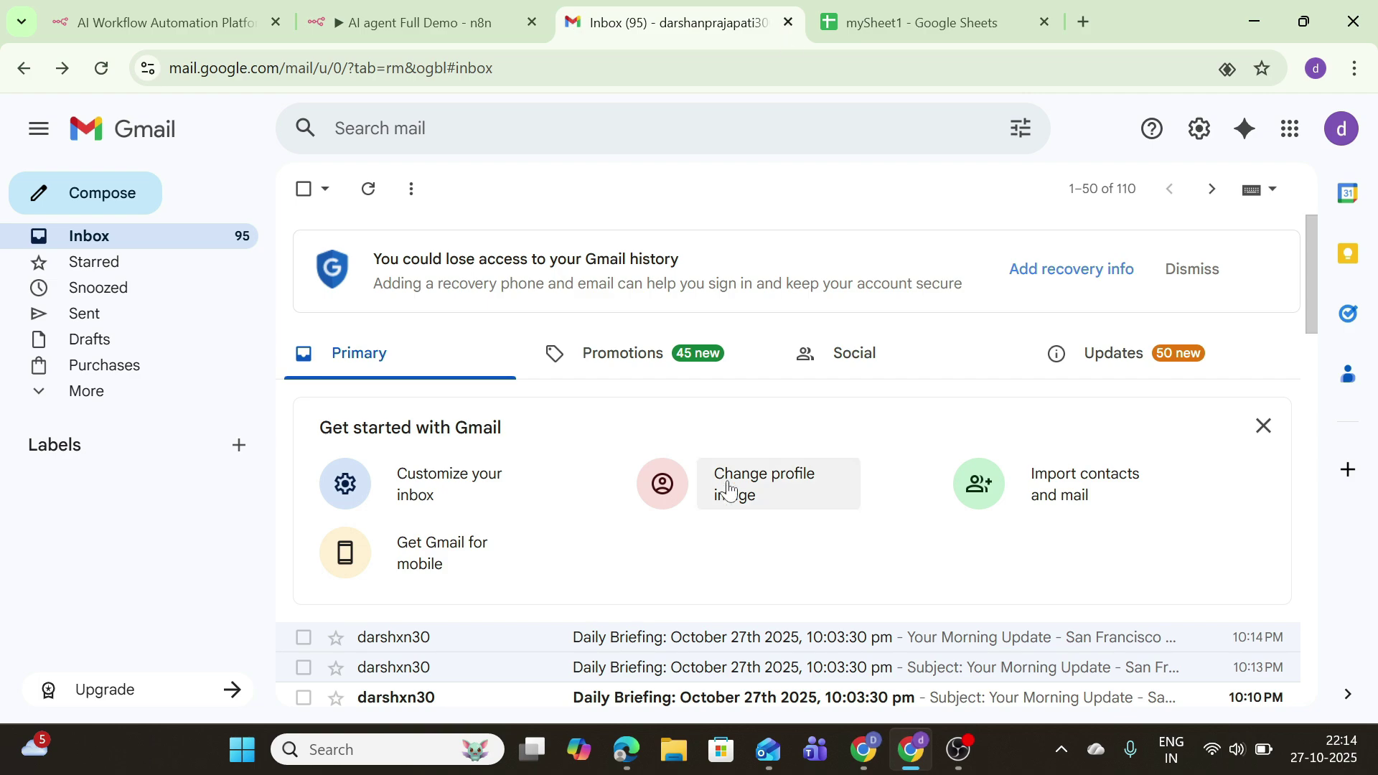
key(ctrl+shift+Tab)
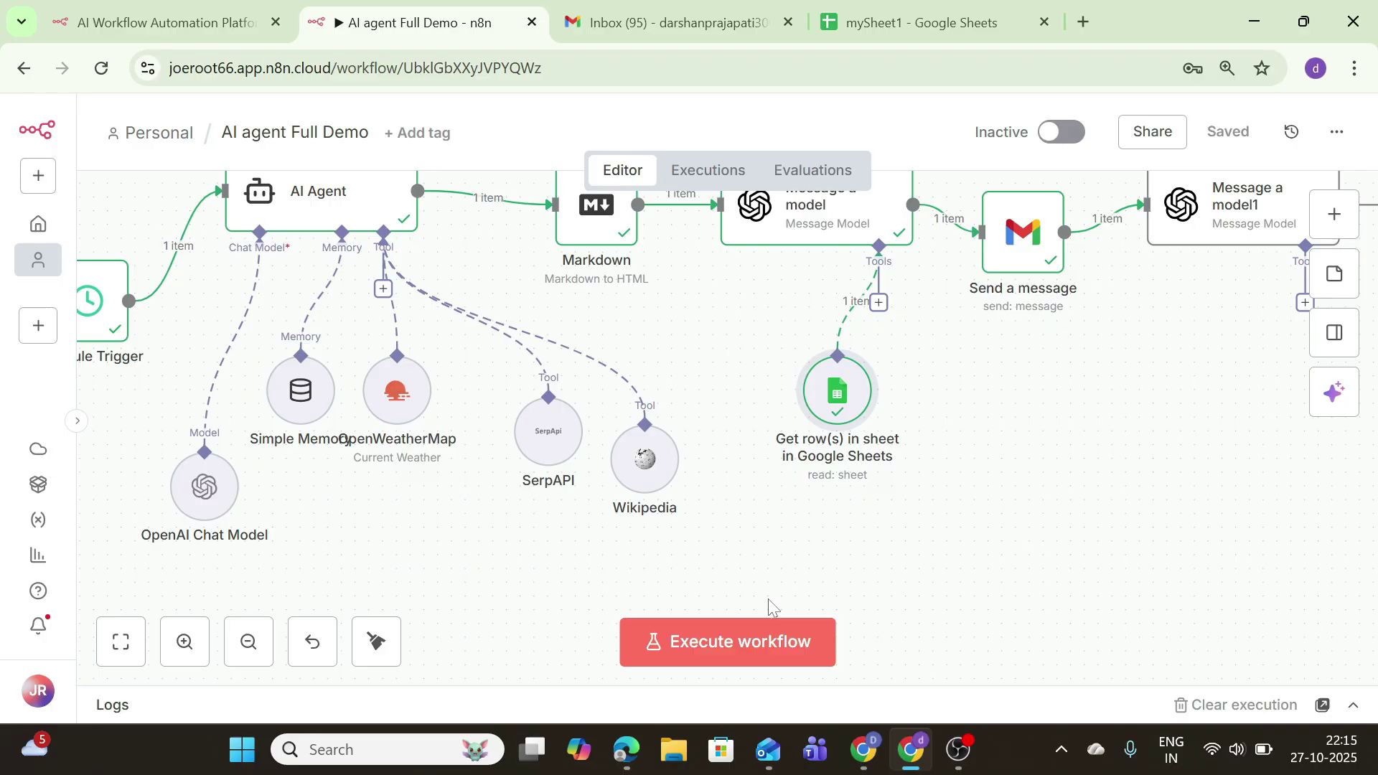
Step: Reposition Message a model1 and attach a Google Sheets Tool to it, searching 'goo'
drag(1220, 219, 1164, 285)
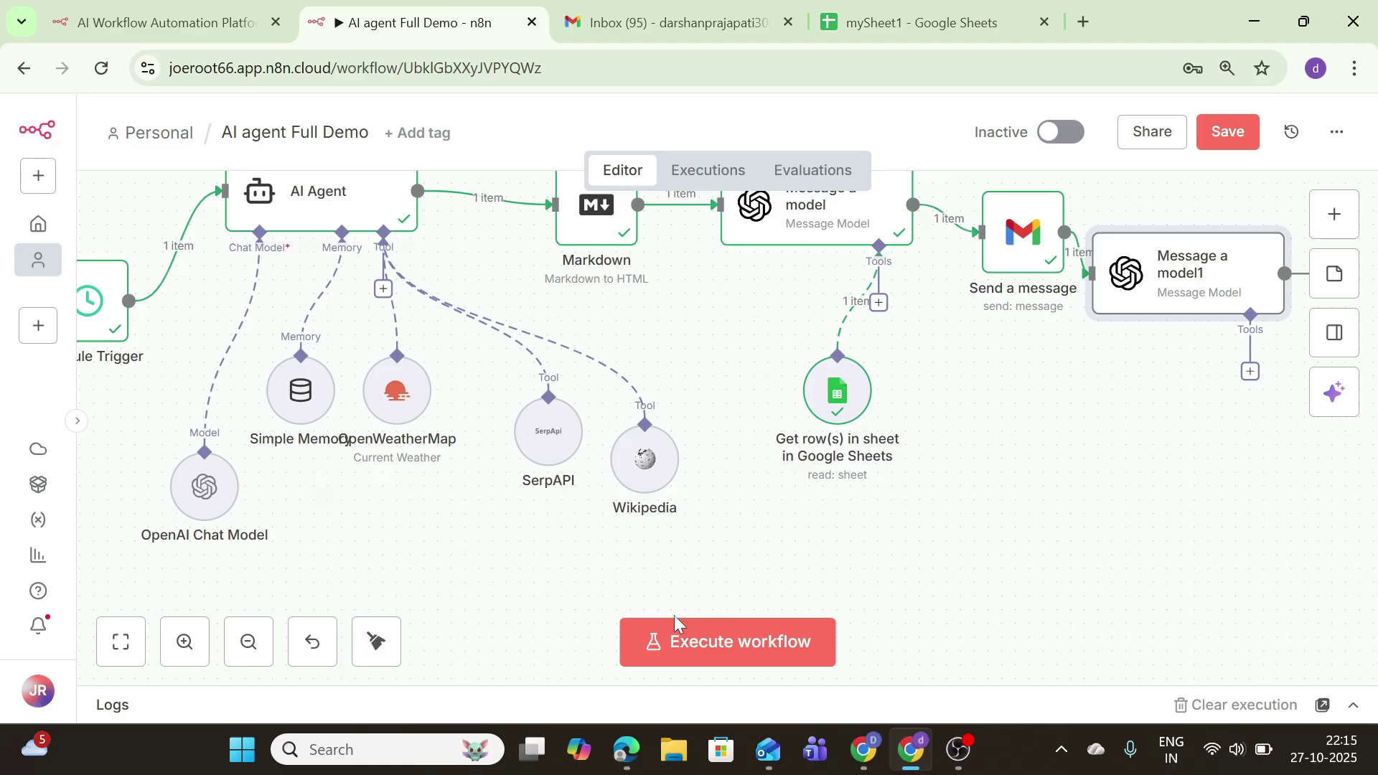
click(1251, 373)
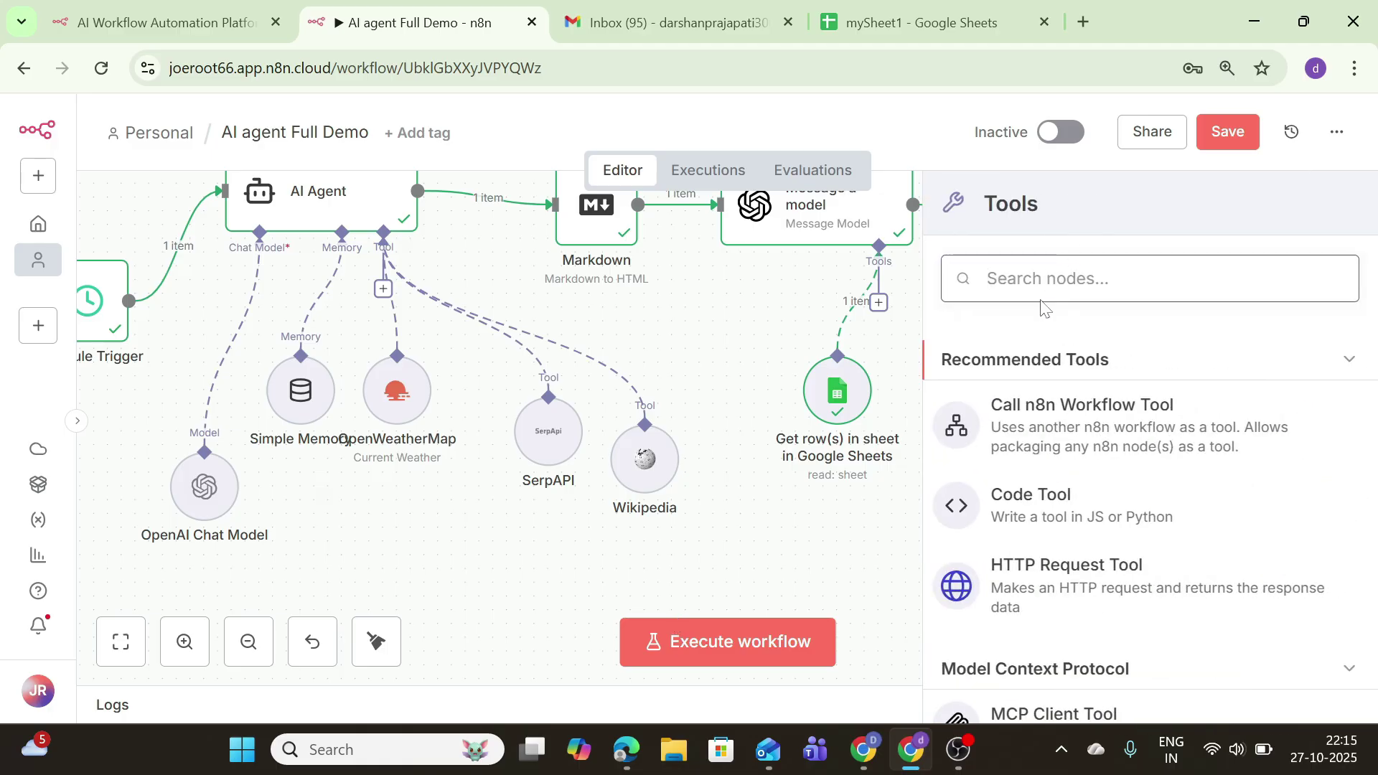
text(goo)
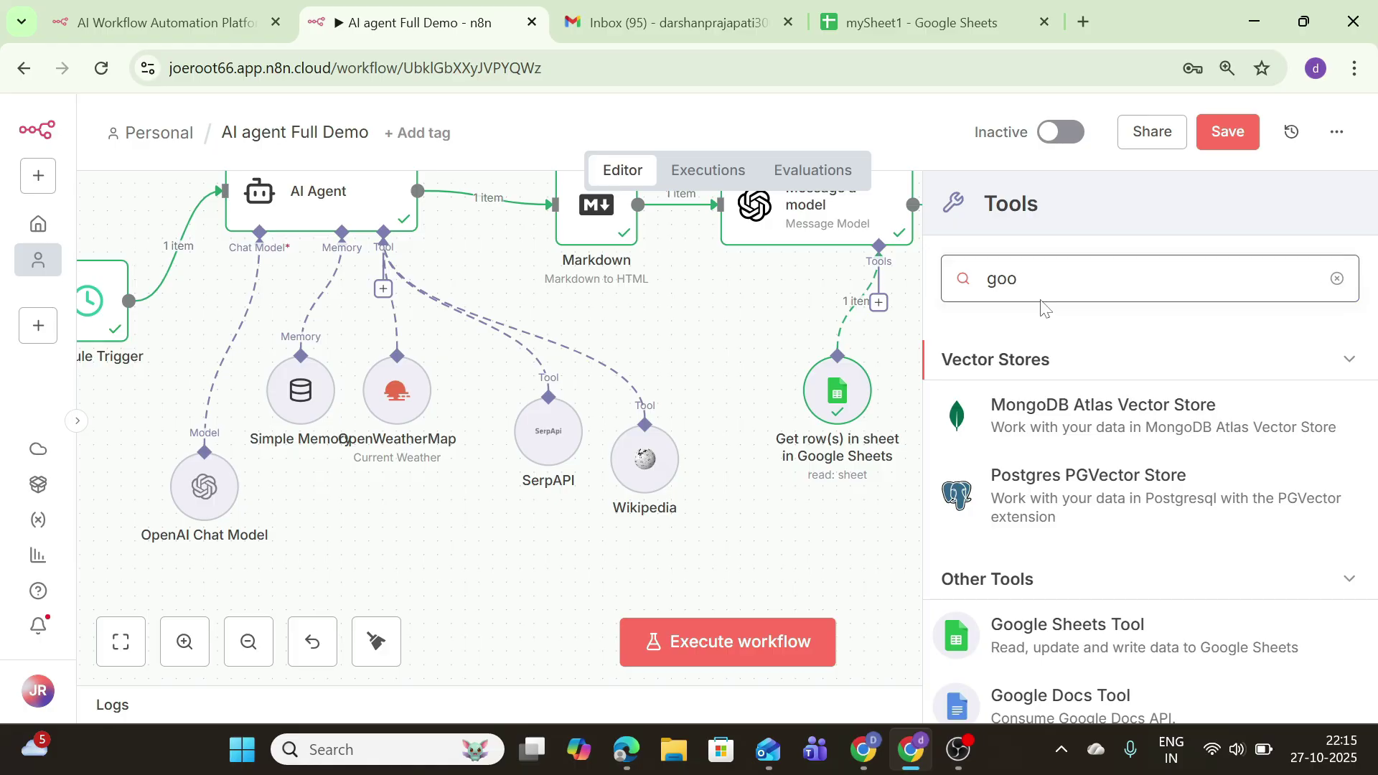
click(1088, 651)
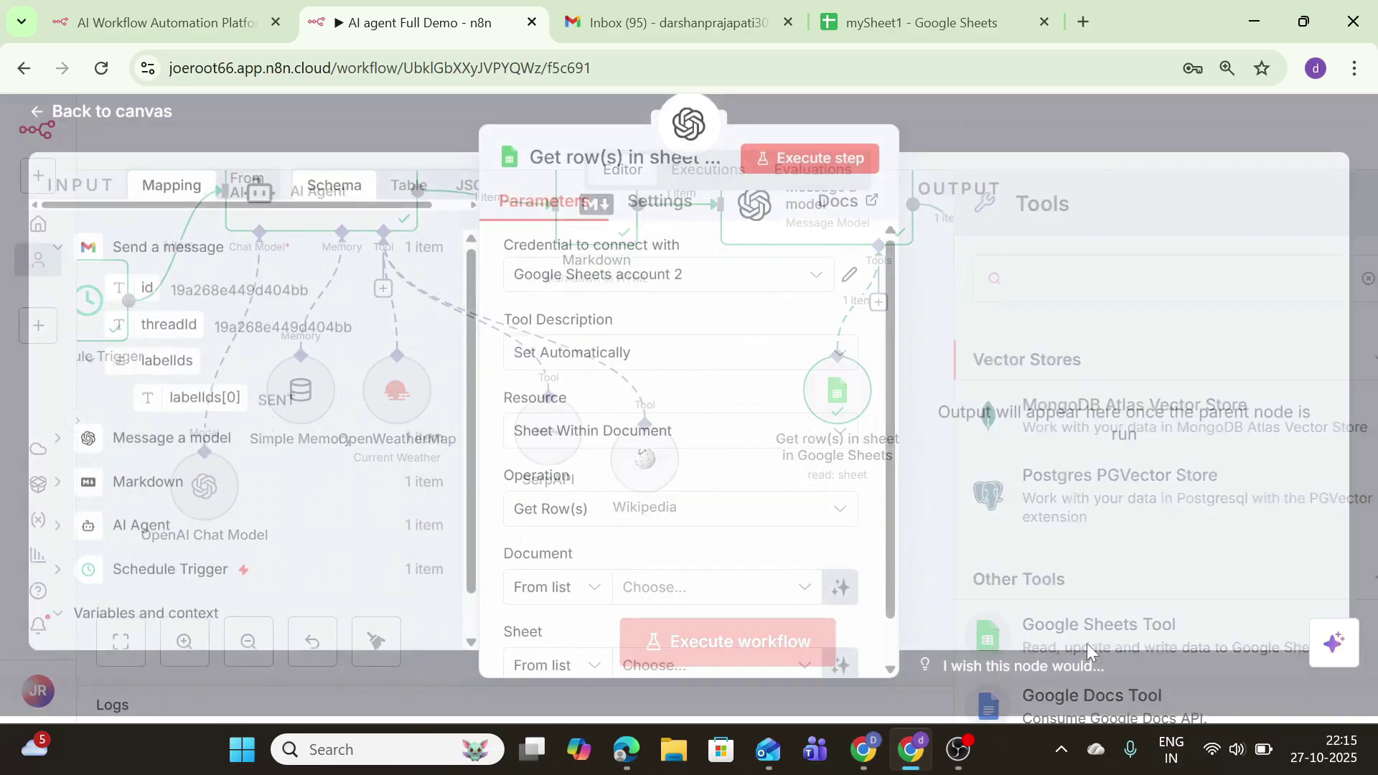
Step: Point the new Sheets tool at Sheet1 of mySheet1 and execute the step successfully
scroll(661, 502, down, 1)
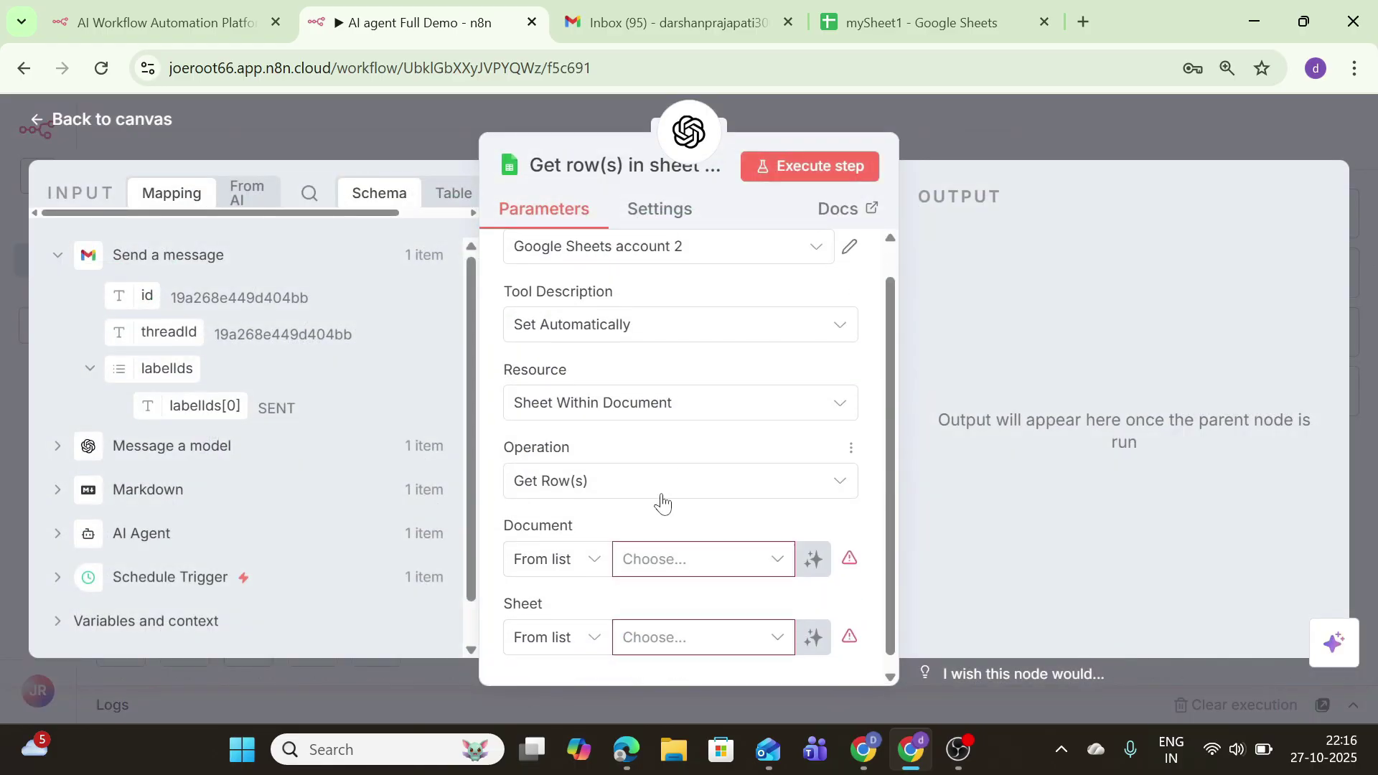
click(661, 547)
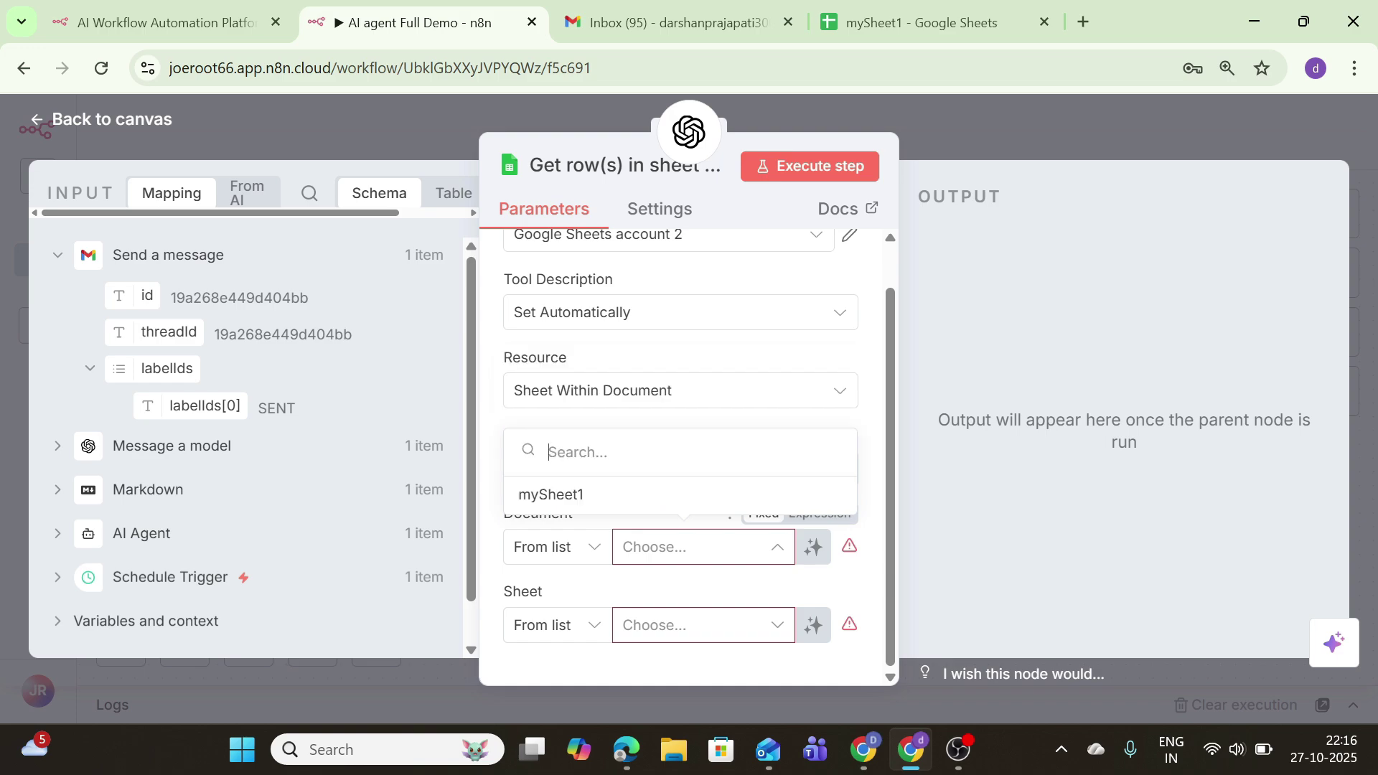
click(596, 495)
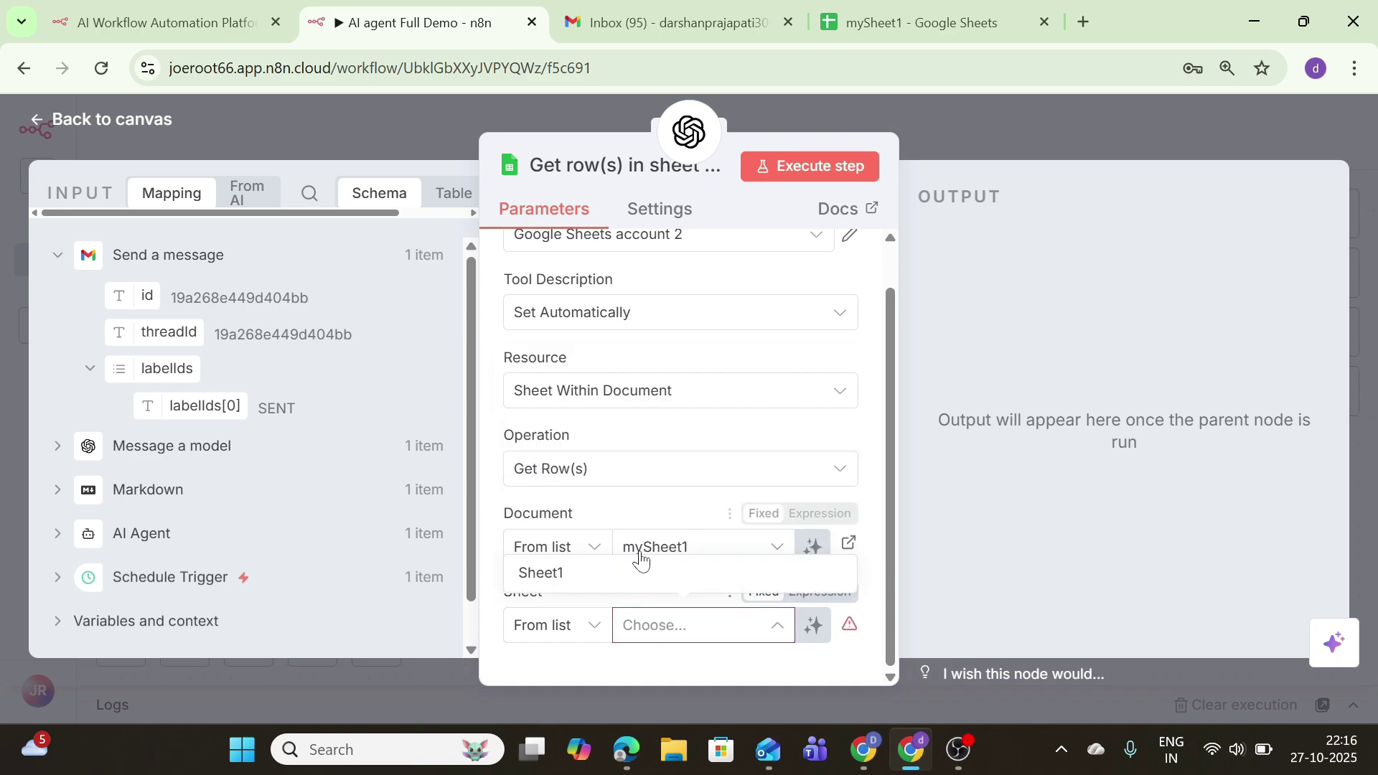
click(638, 567)
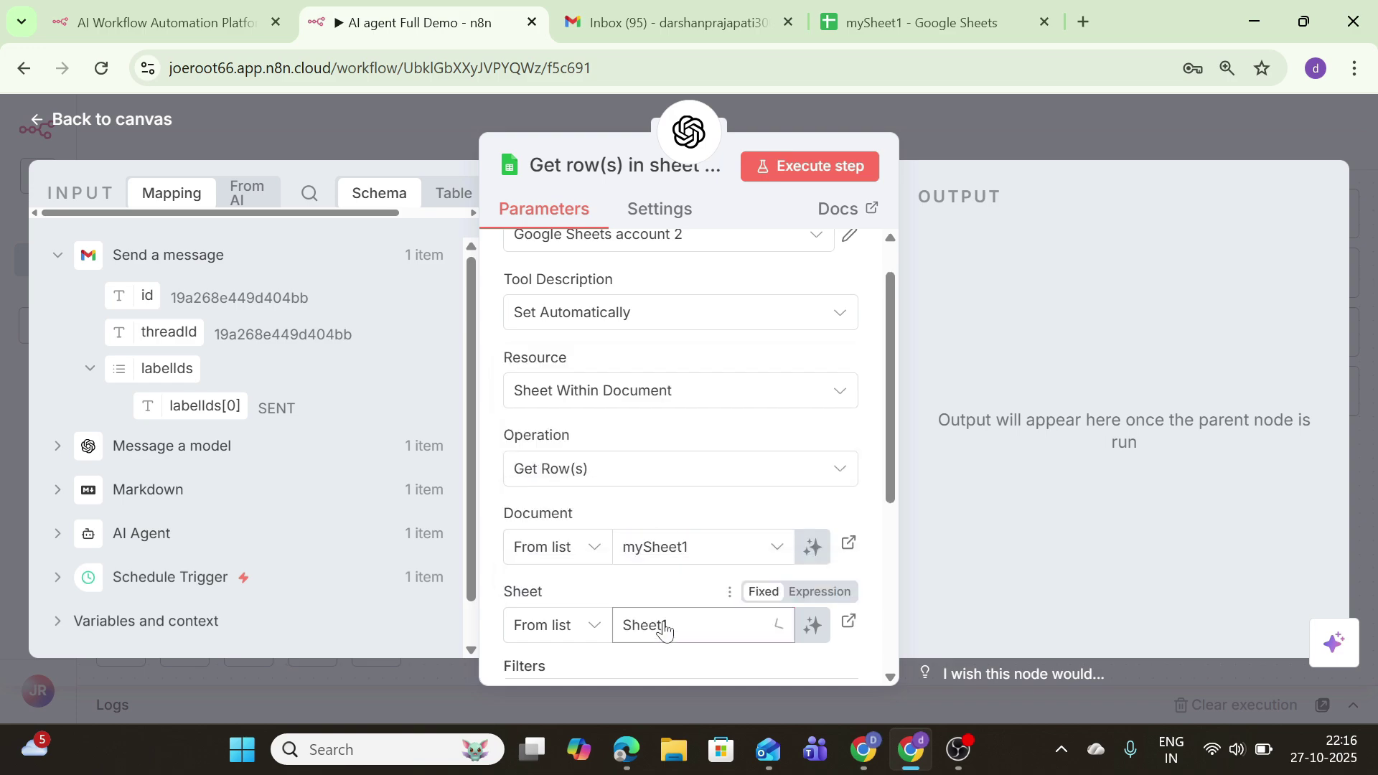
click(810, 166)
click(62, 126)
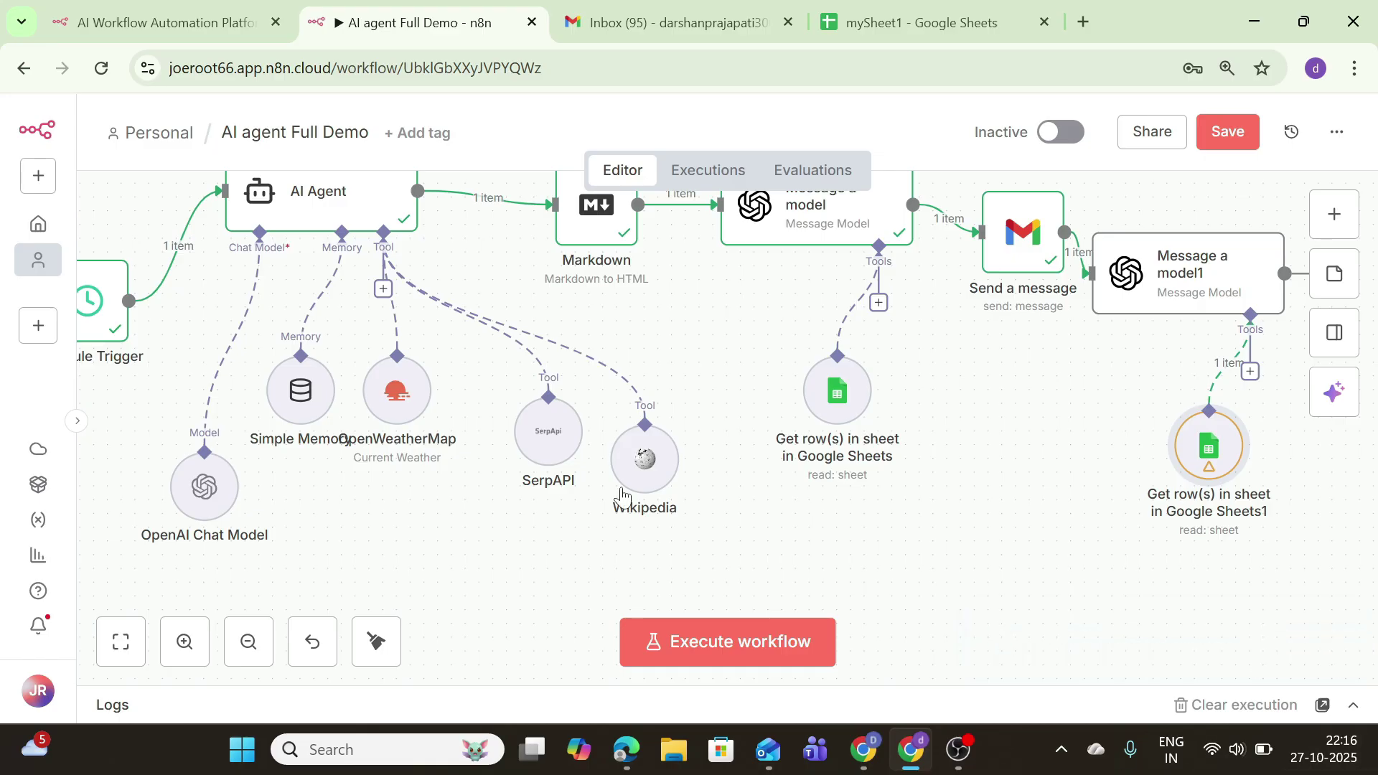
Step: Add an OpenAI 'Message a model' node on the Schedule Trigger to AI Agent connection
click(105, 650)
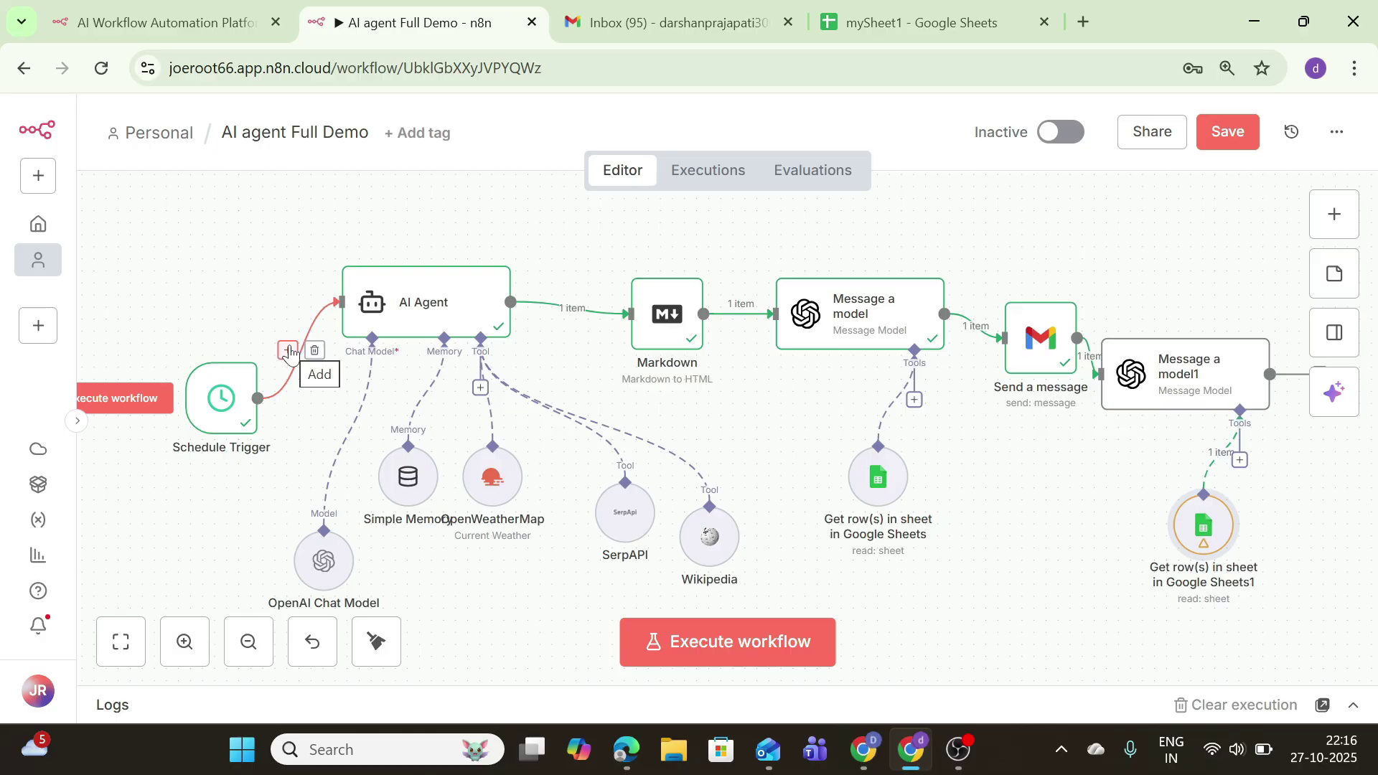
click(288, 351)
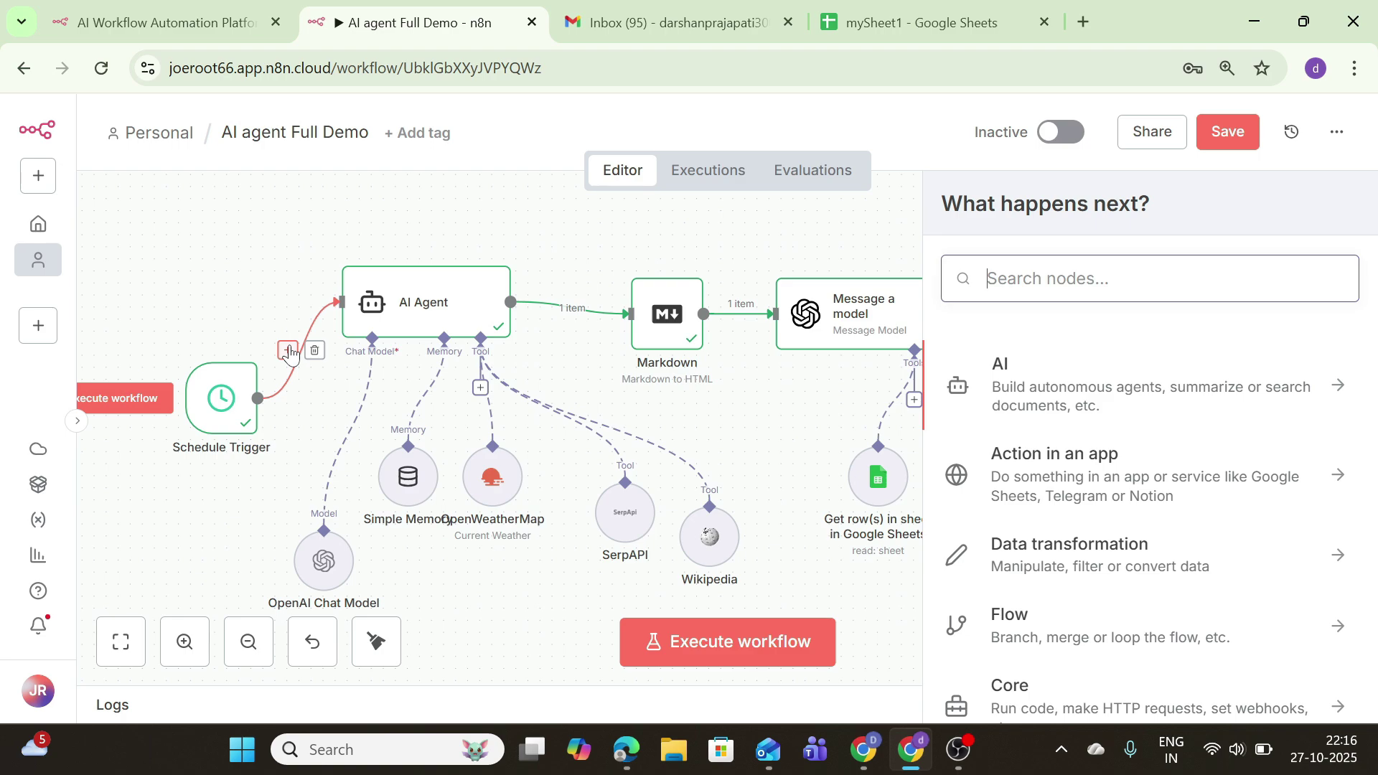
click(1040, 388)
scroll(1038, 474, down, 5)
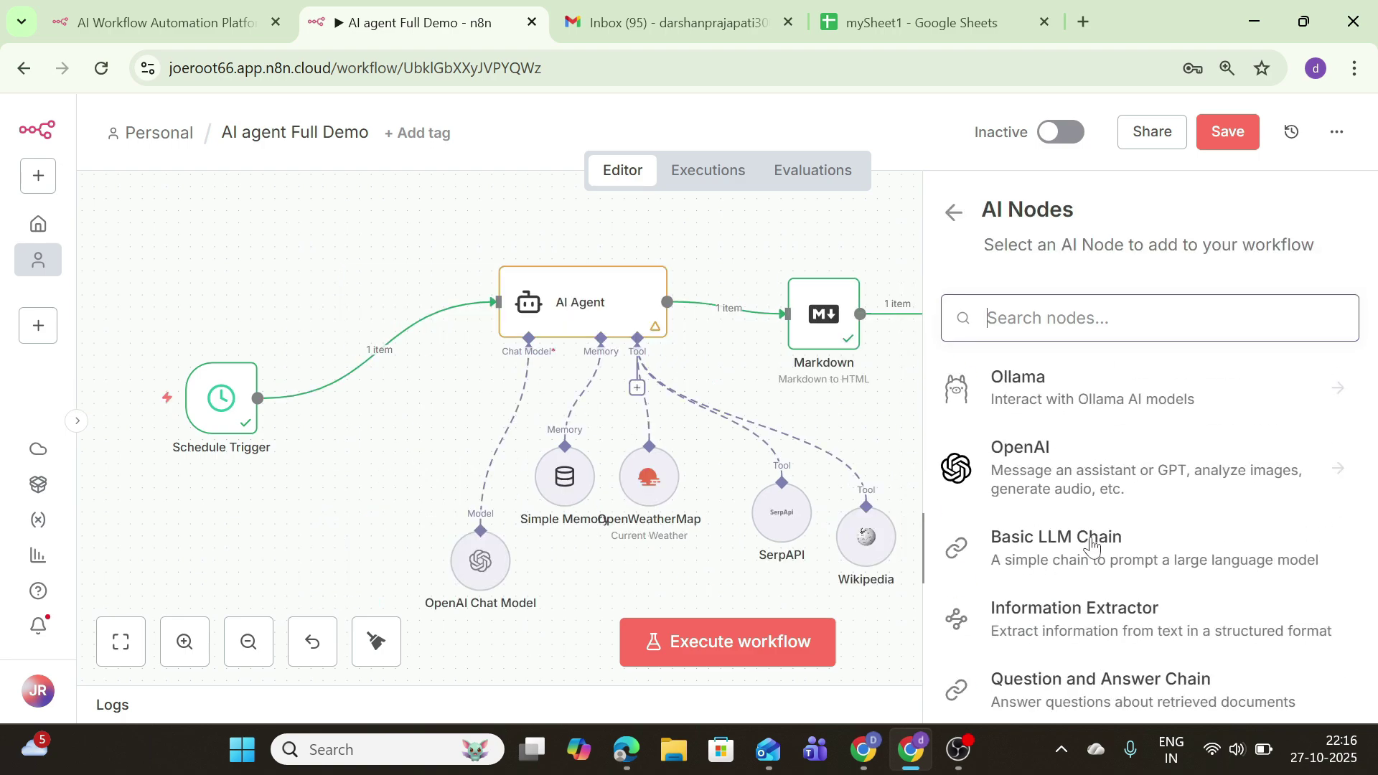
click(1039, 474)
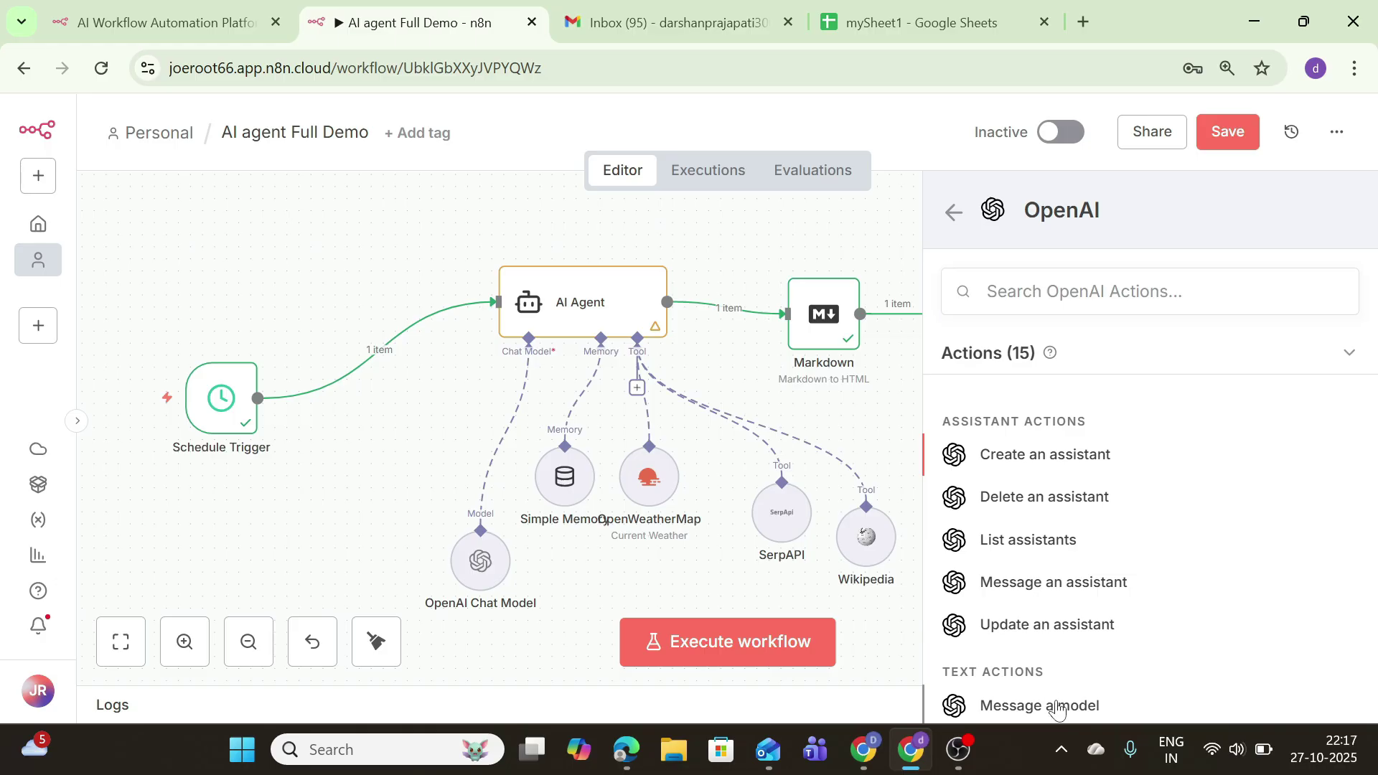
click(1032, 702)
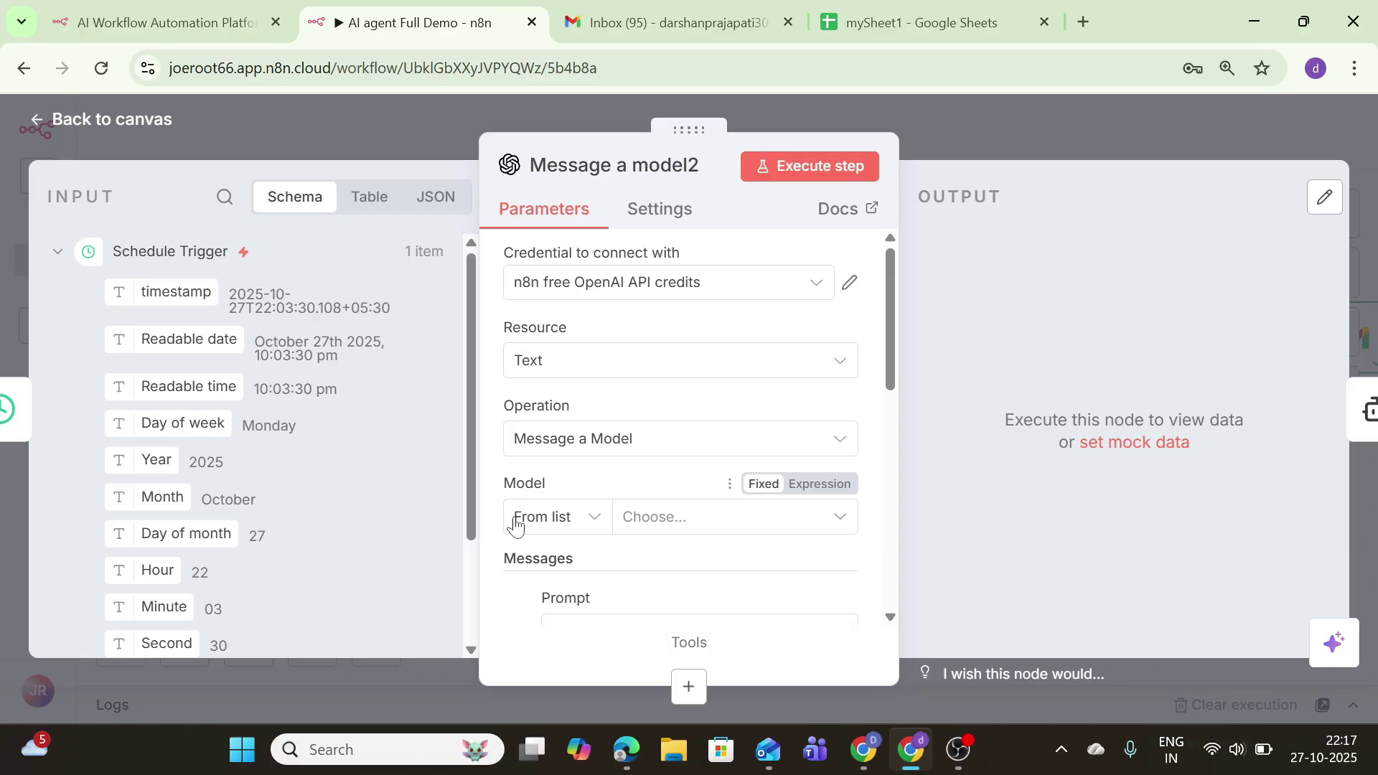
Step: Set Message a model2 to model GPT-4.1-MINI with the prompt's role set to System
click(634, 516)
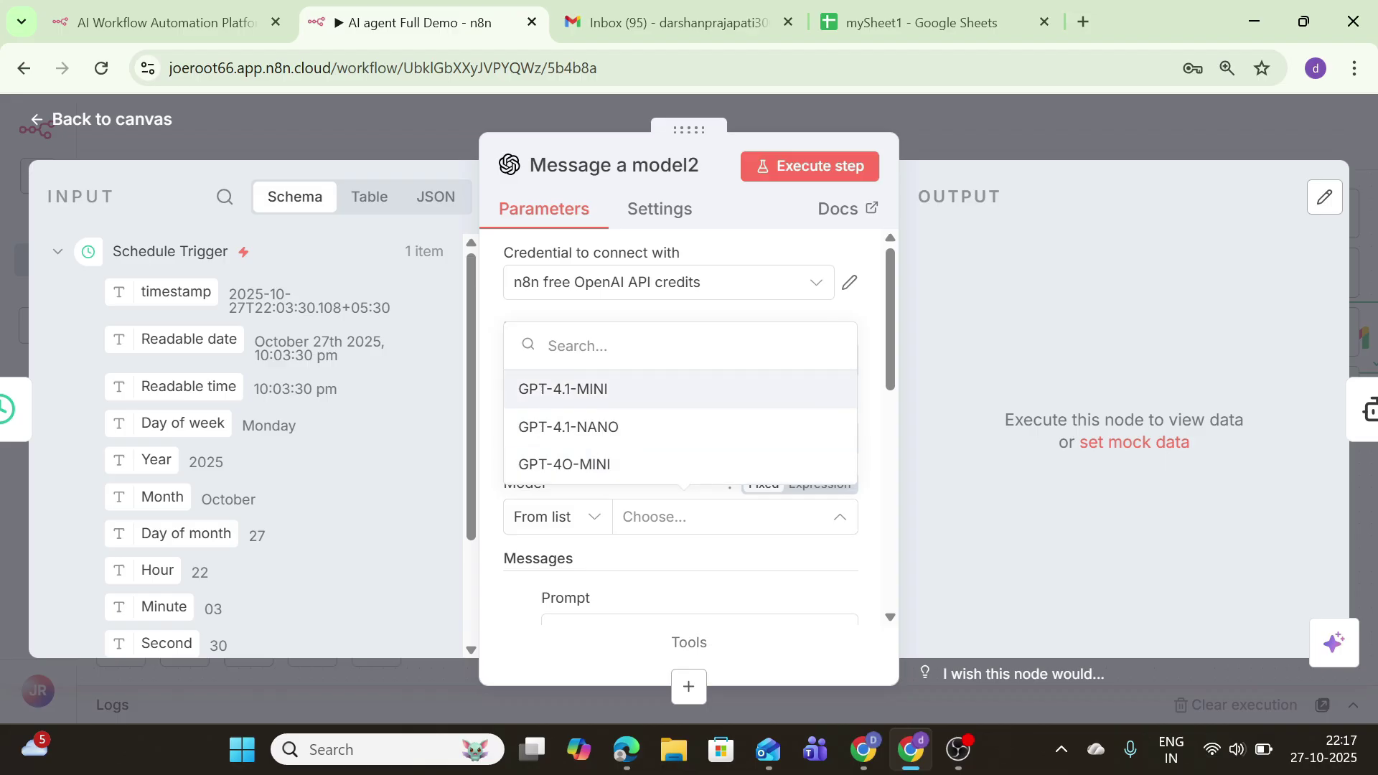
click(570, 402)
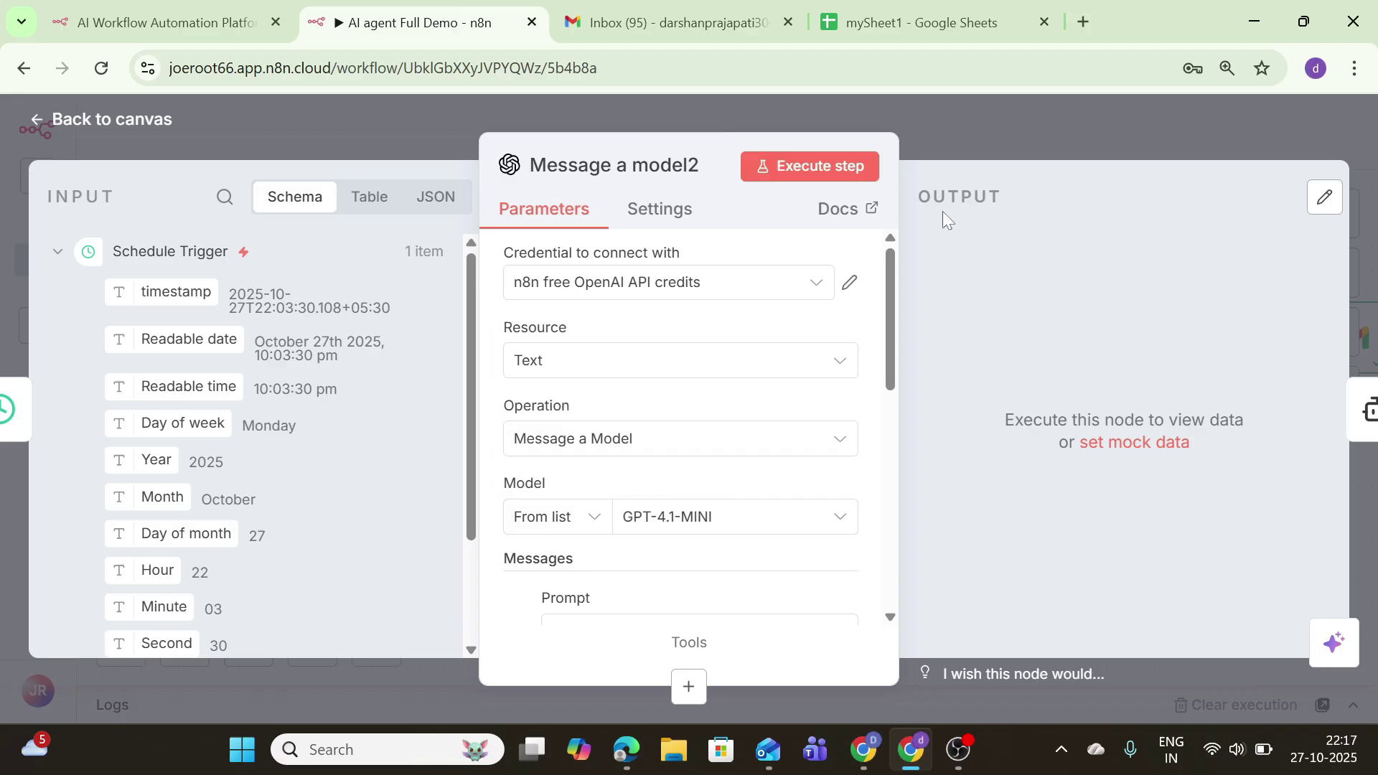
drag(887, 311, 888, 373)
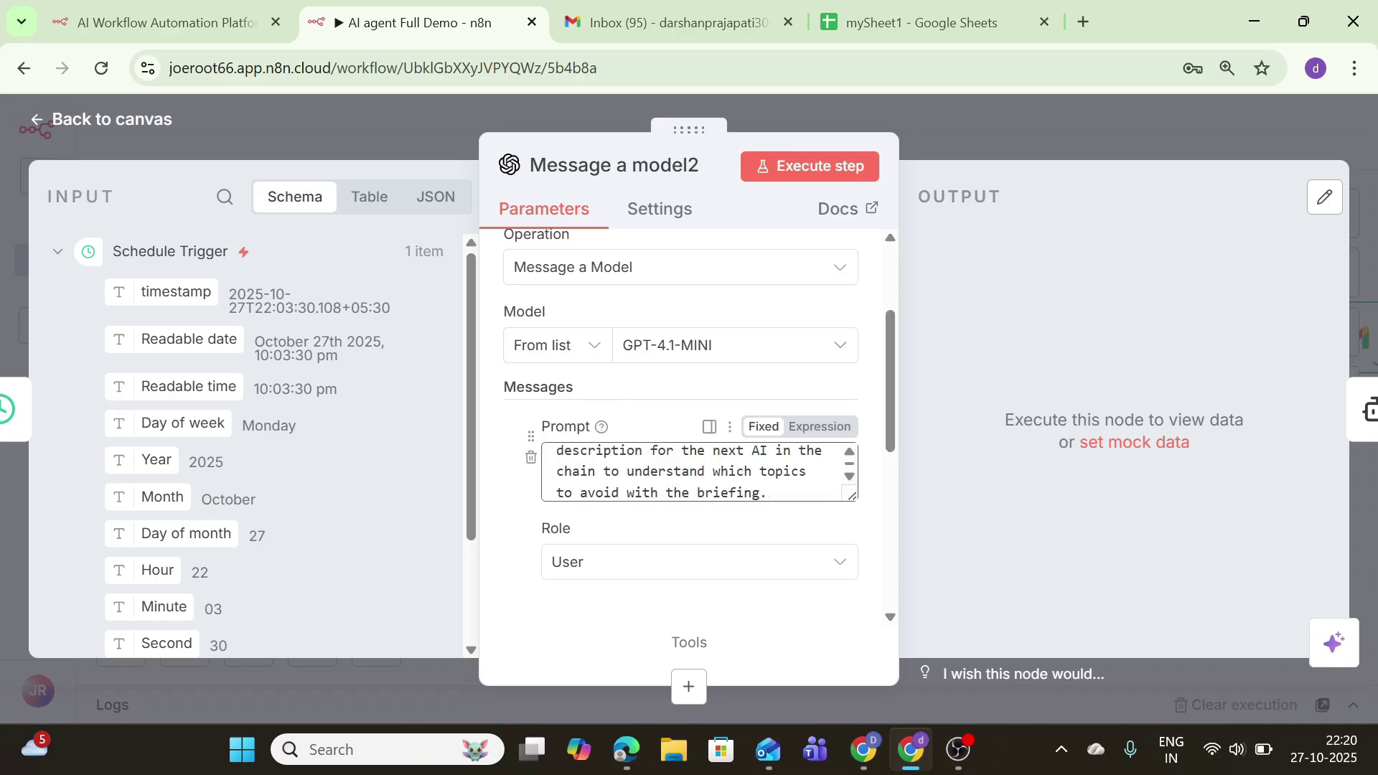
click(639, 562)
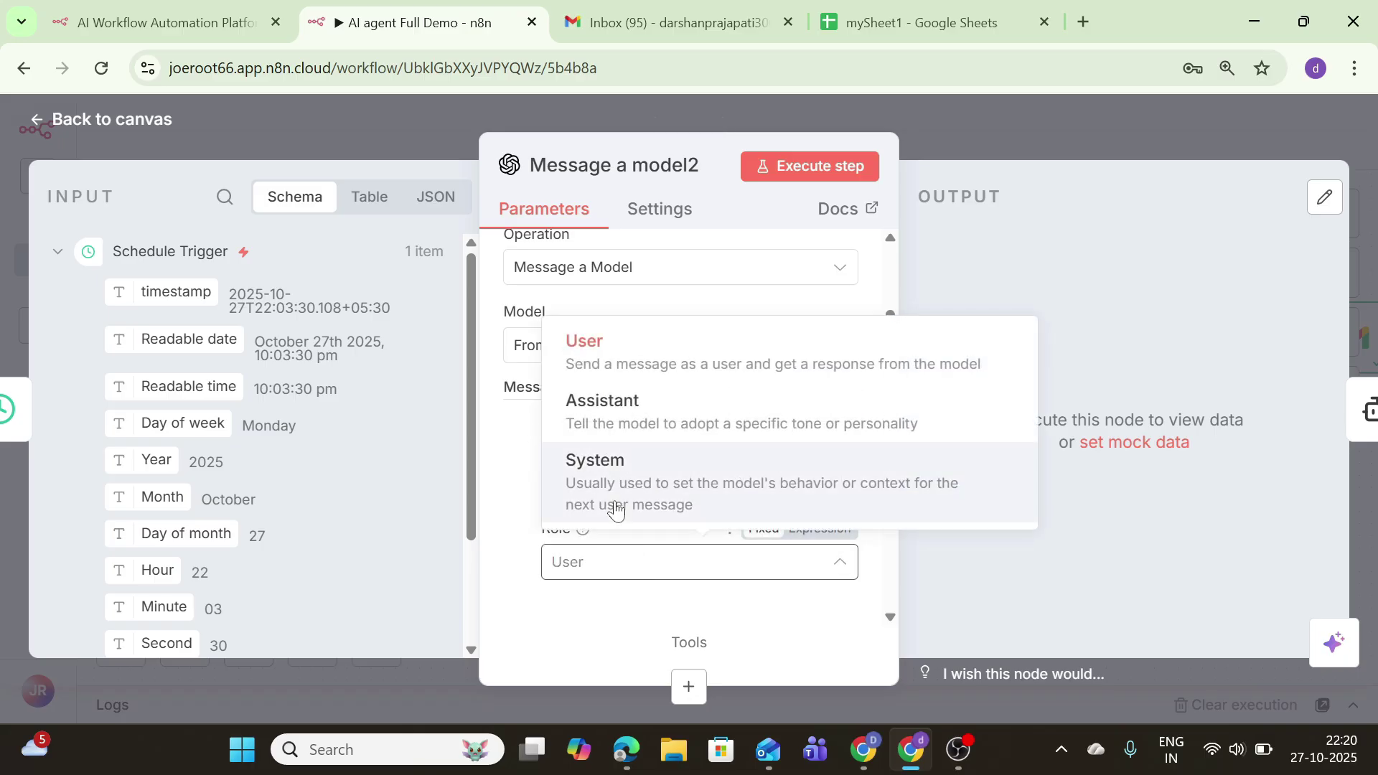
click(631, 468)
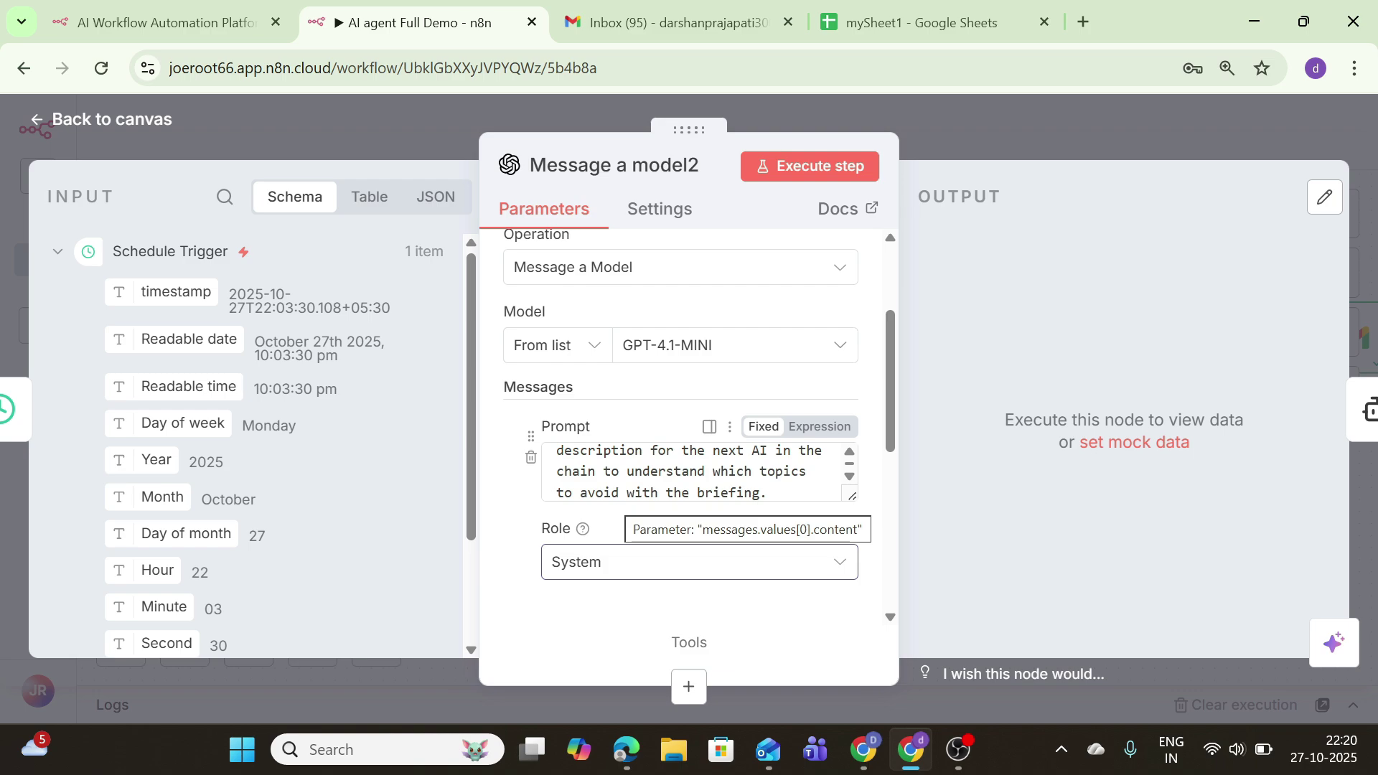
click(148, 121)
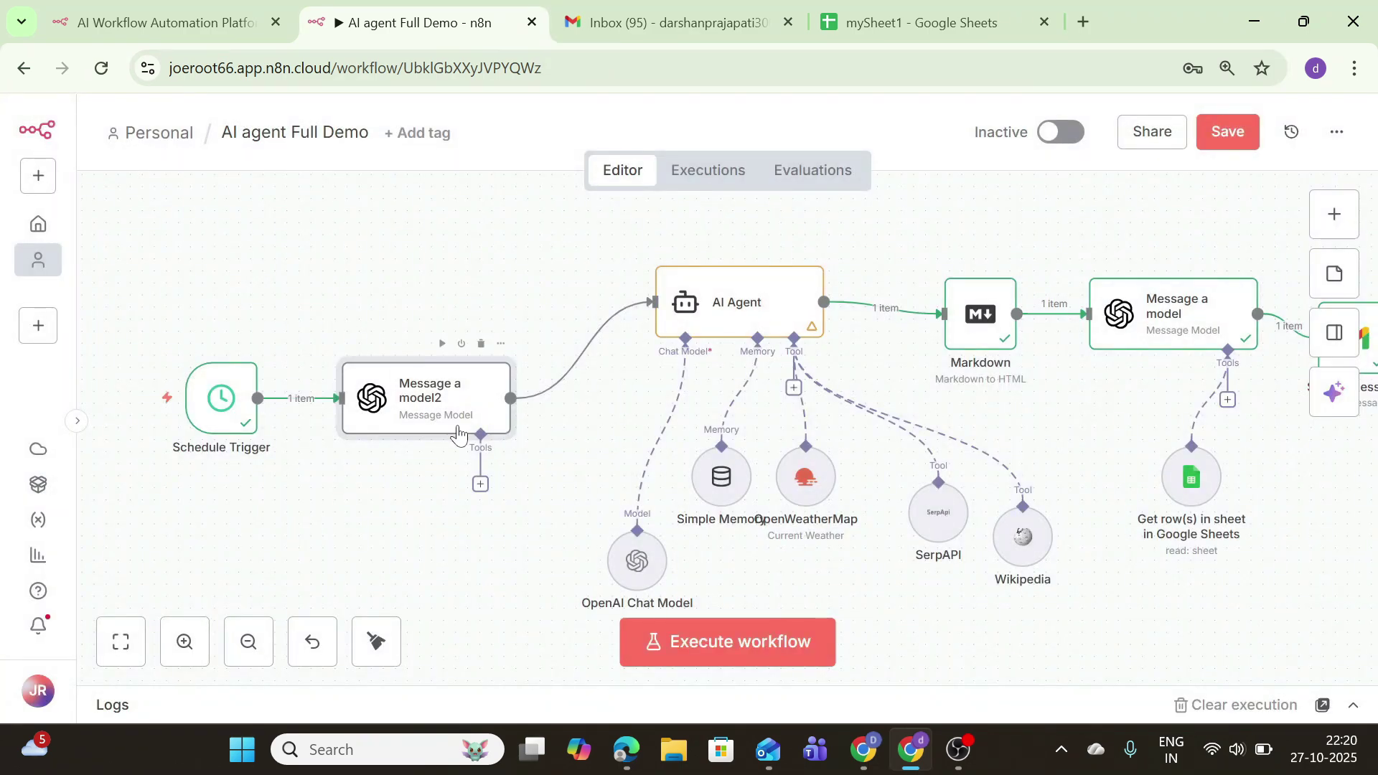
Step: Attach a Google Sheets Tool to Message a model2 reading Sheet1 of the mySheet1 spreadsheet
click(480, 484)
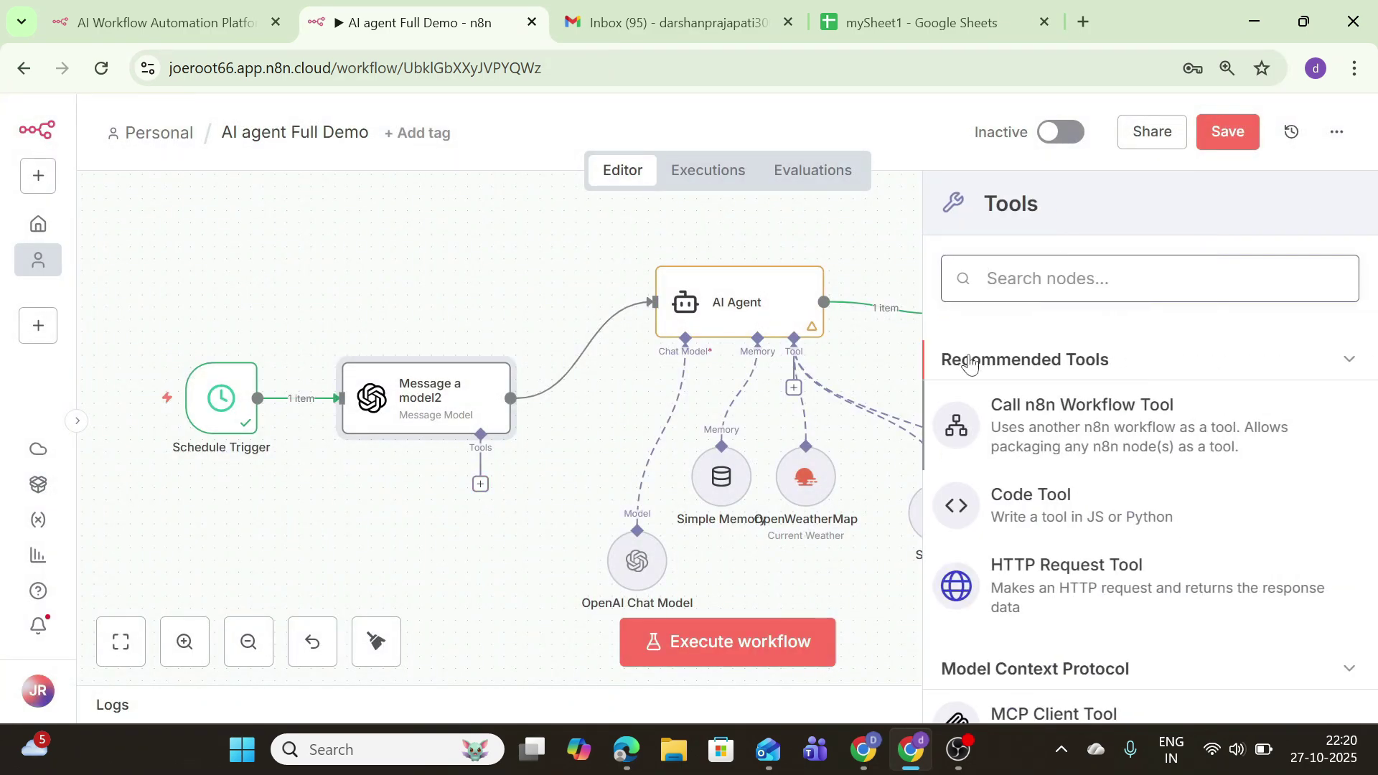
text(go)
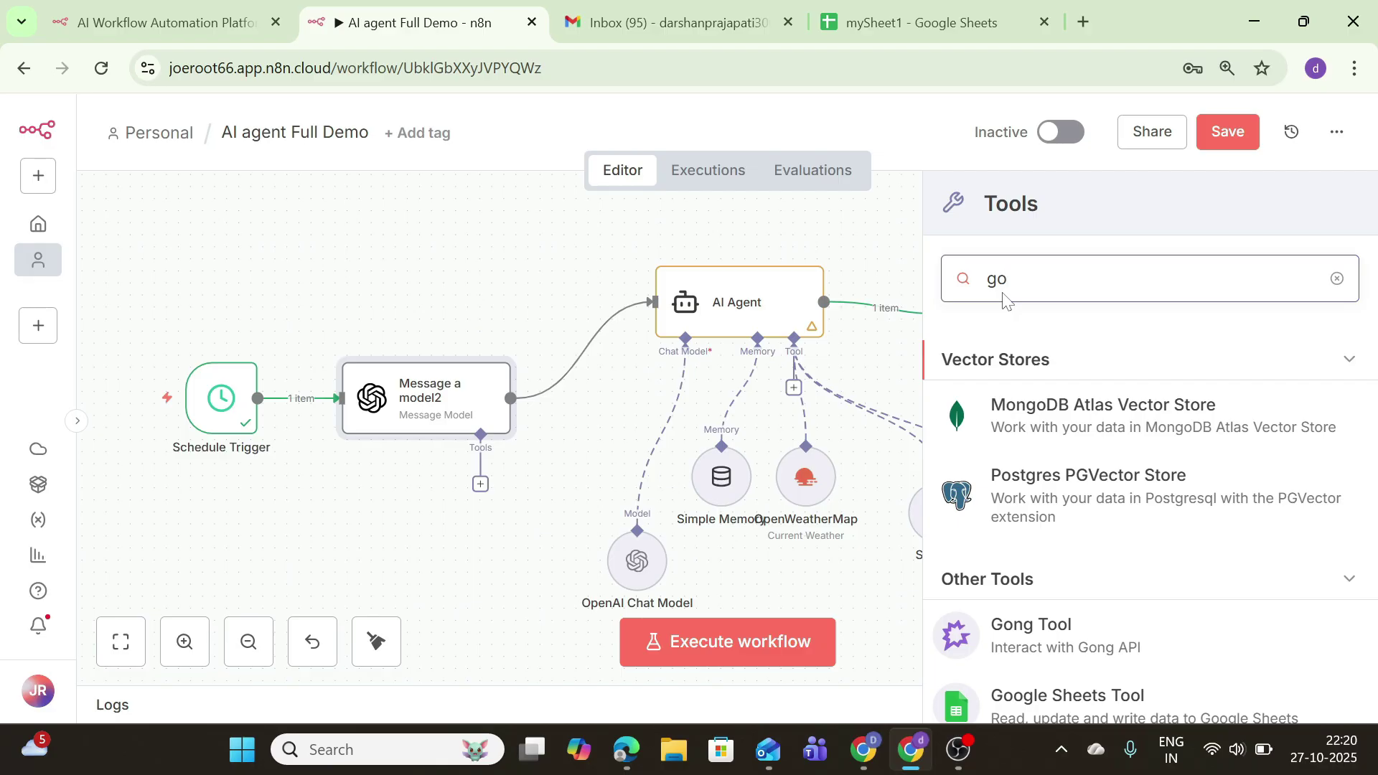
click(1042, 707)
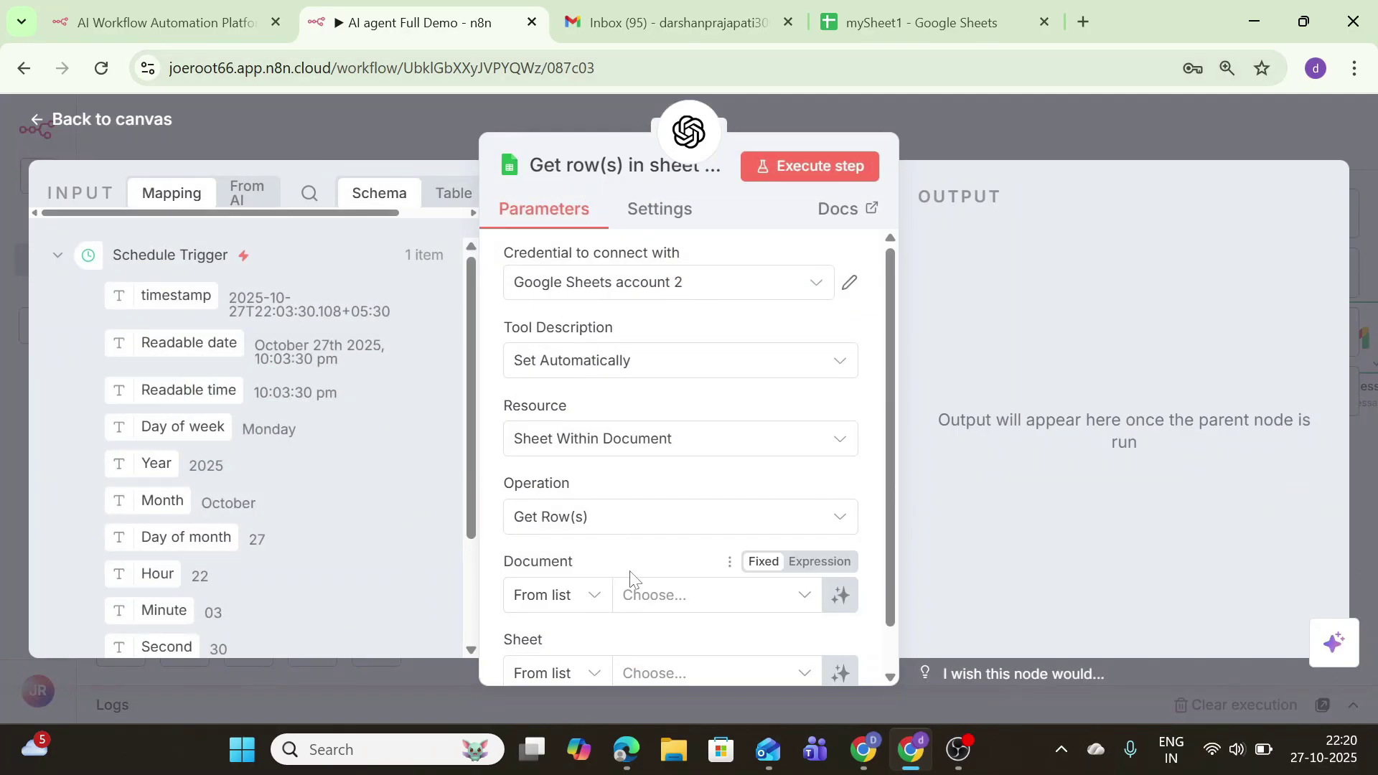
click(631, 596)
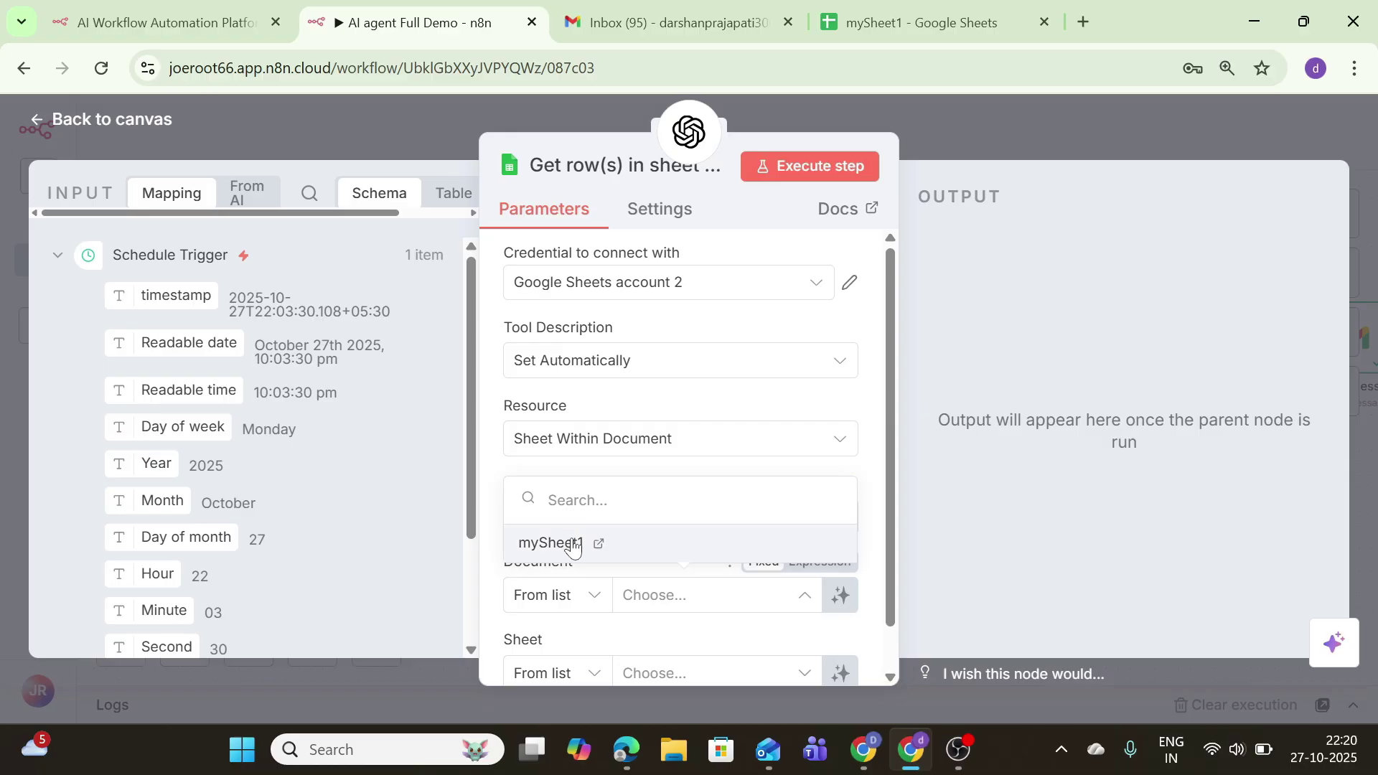
click(559, 546)
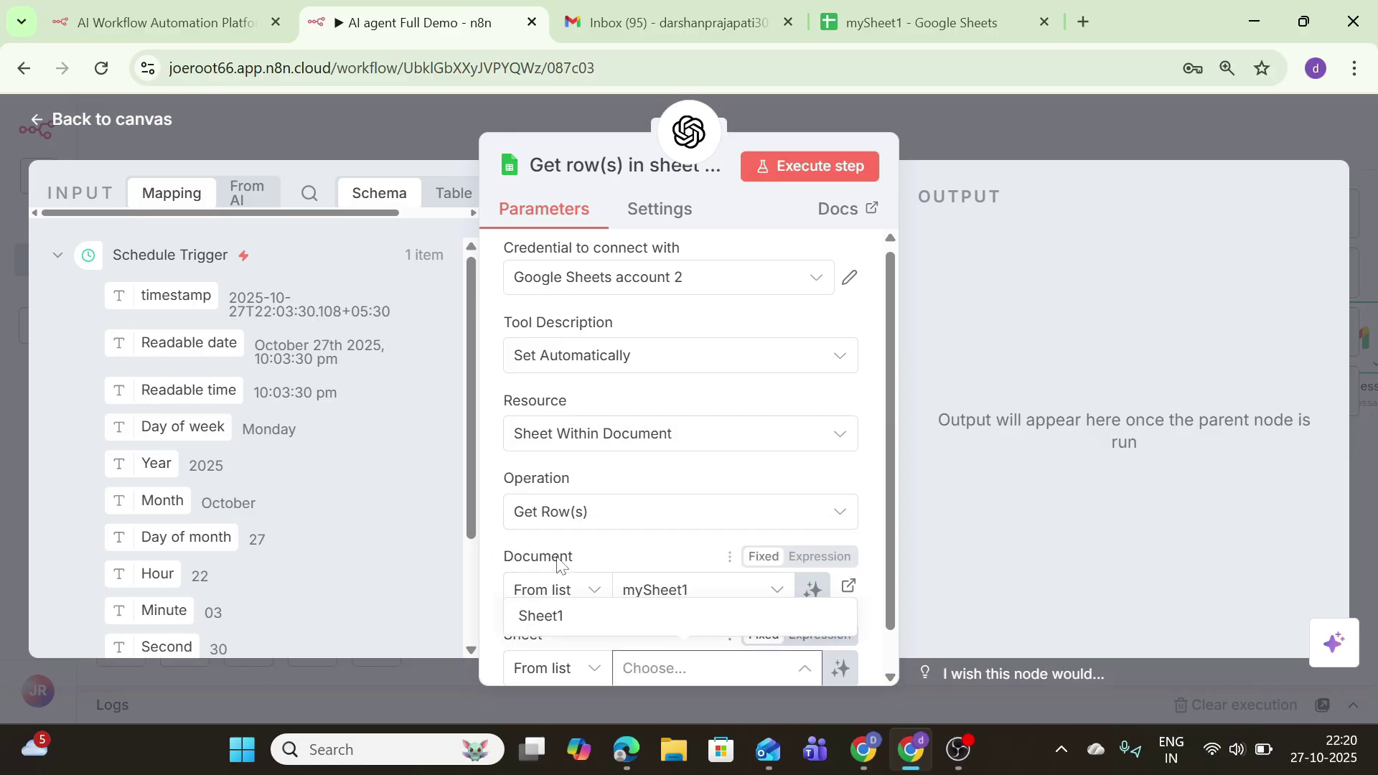
click(583, 616)
scroll(703, 596, down, 5)
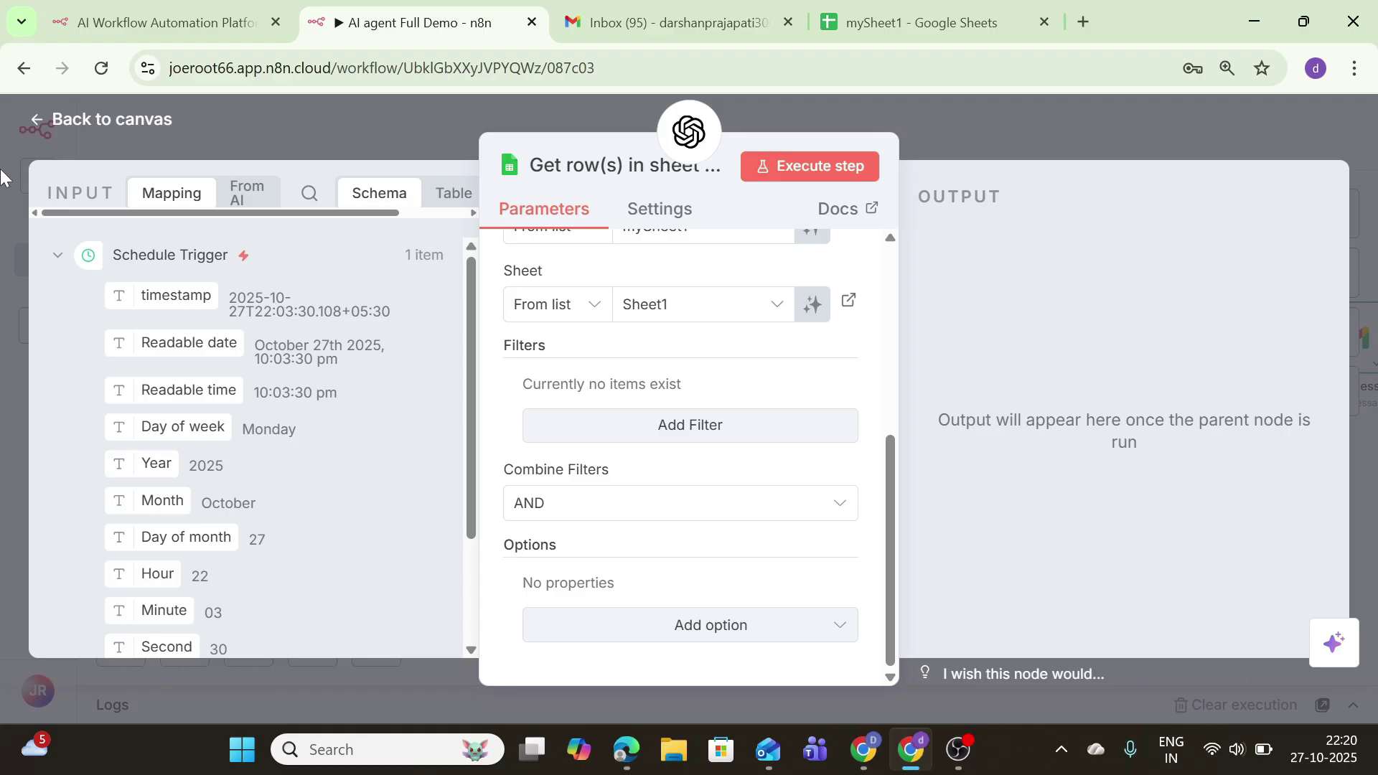
click(129, 119)
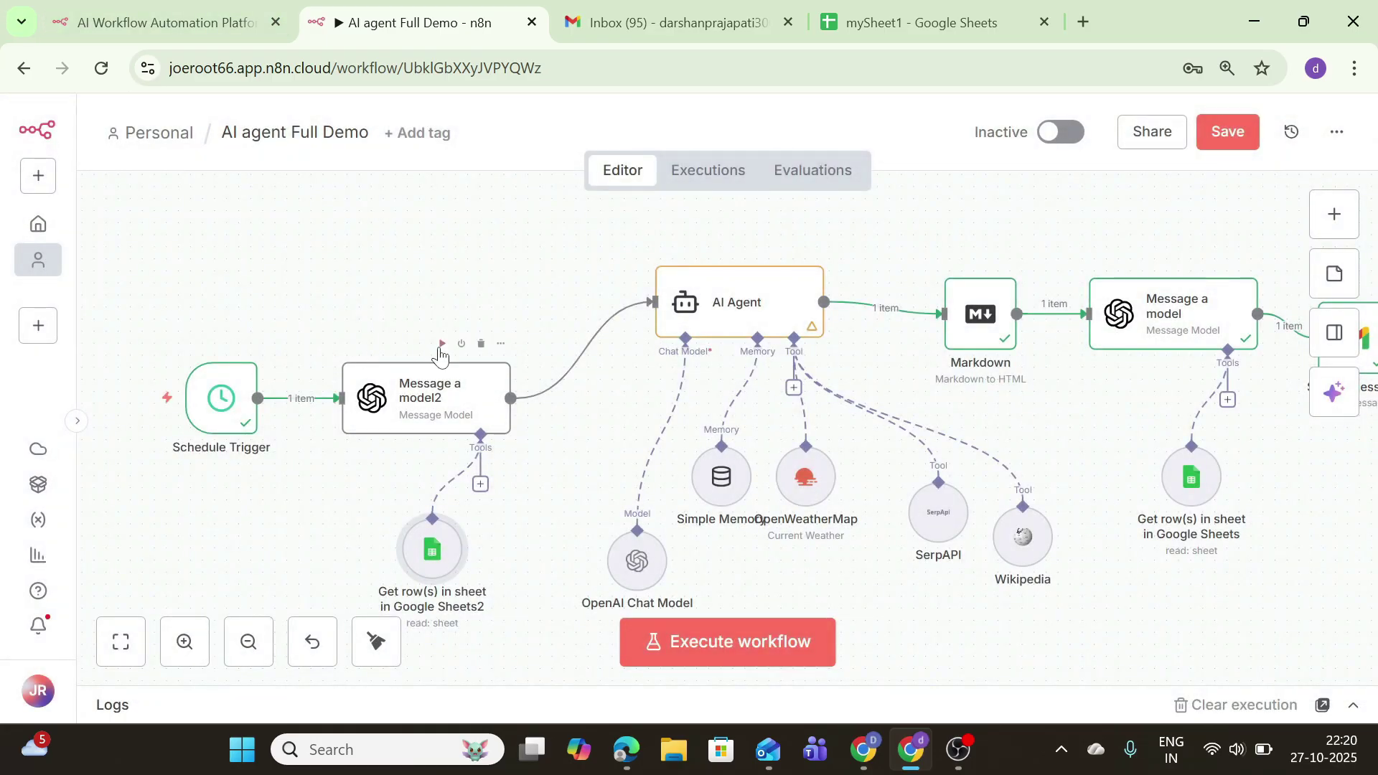
Step: Test-run Message a model2 and inspect its Google Sheets rows output in the Logs
click(441, 347)
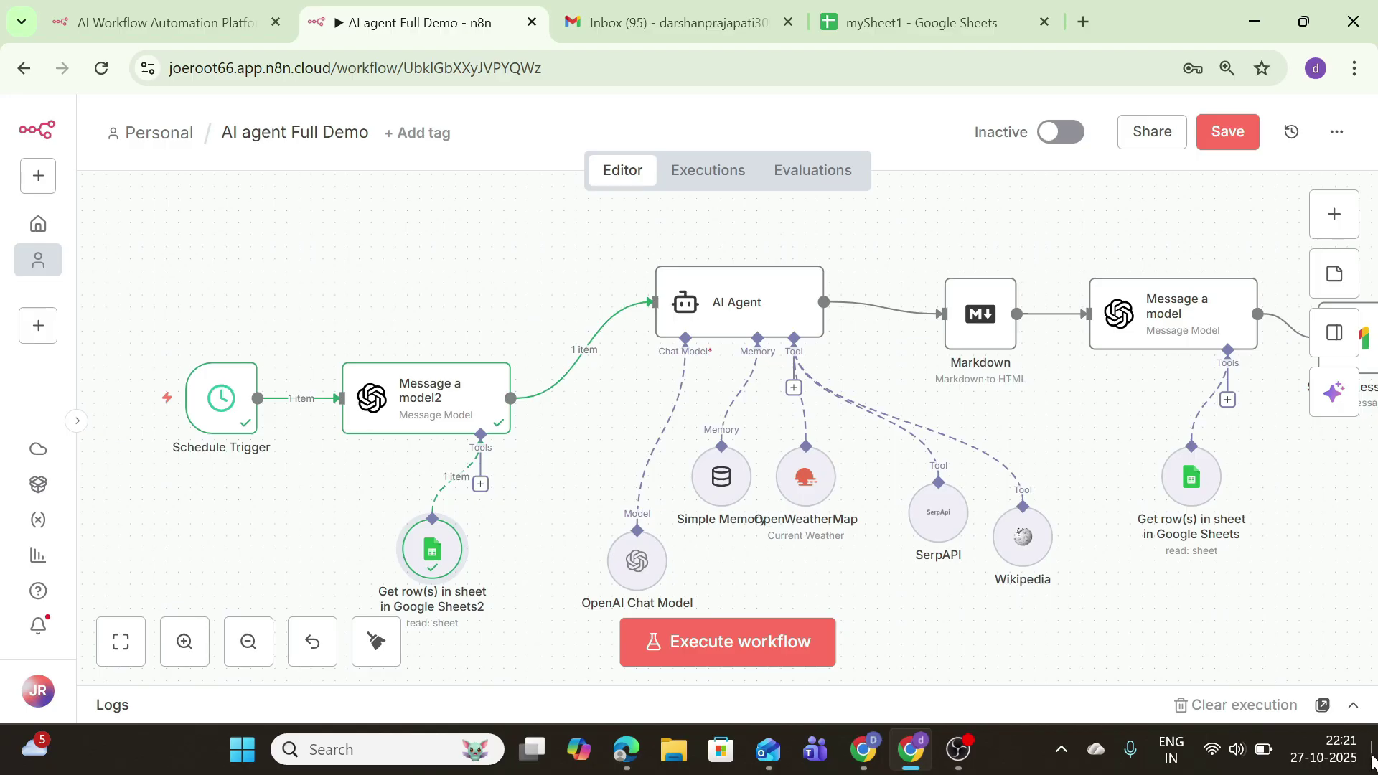
click(1354, 705)
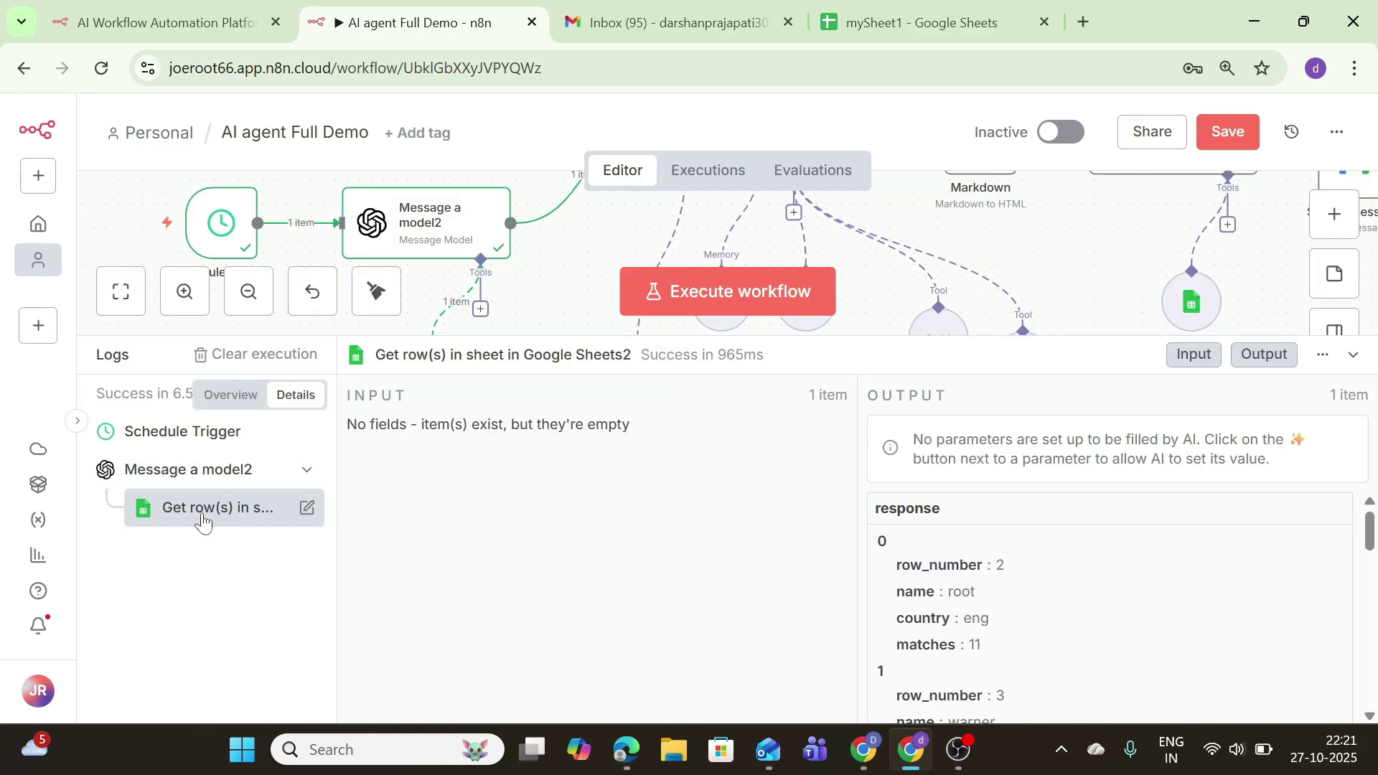
click(303, 477)
click(303, 477)
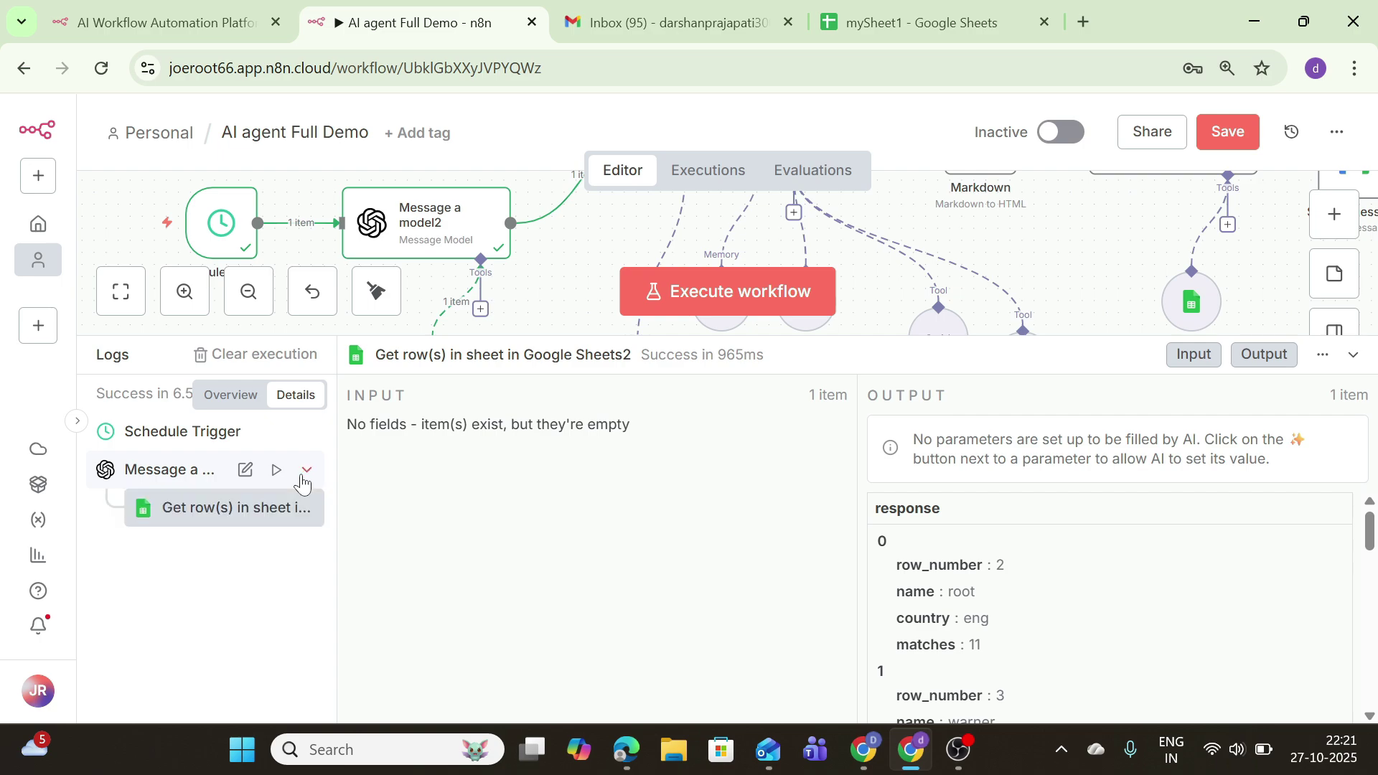
click(261, 526)
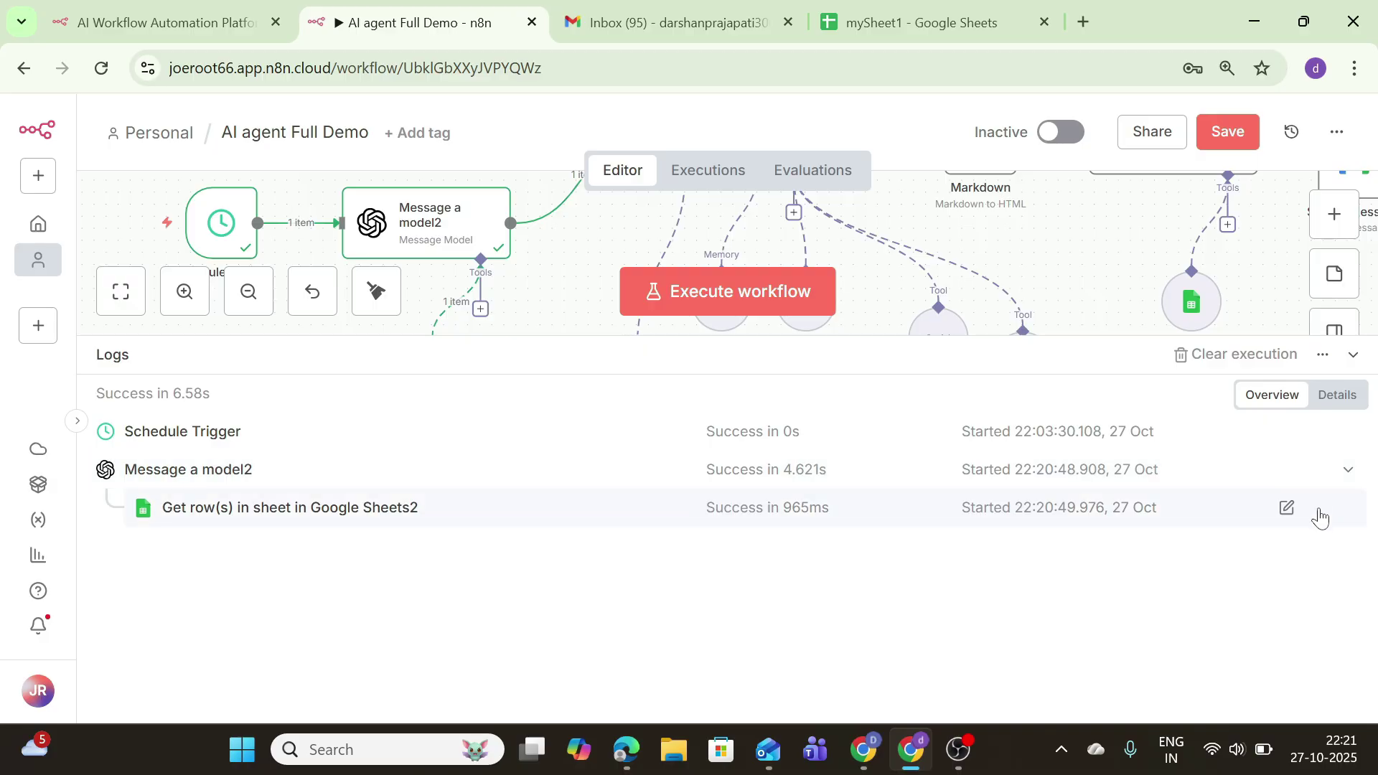
Step: Re-run Message a model2, check the Schedule Trigger details, then clear the execution results
click(1317, 471)
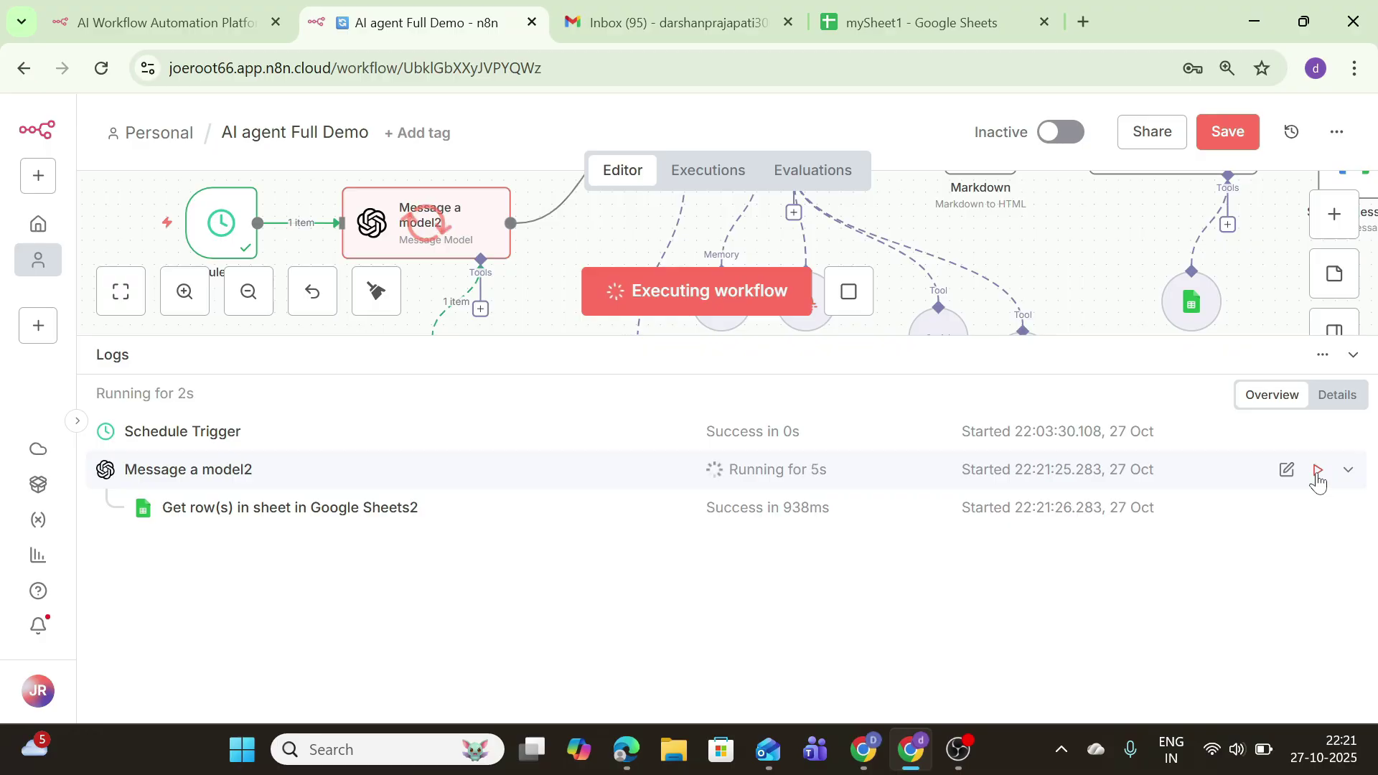
click(77, 421)
click(236, 420)
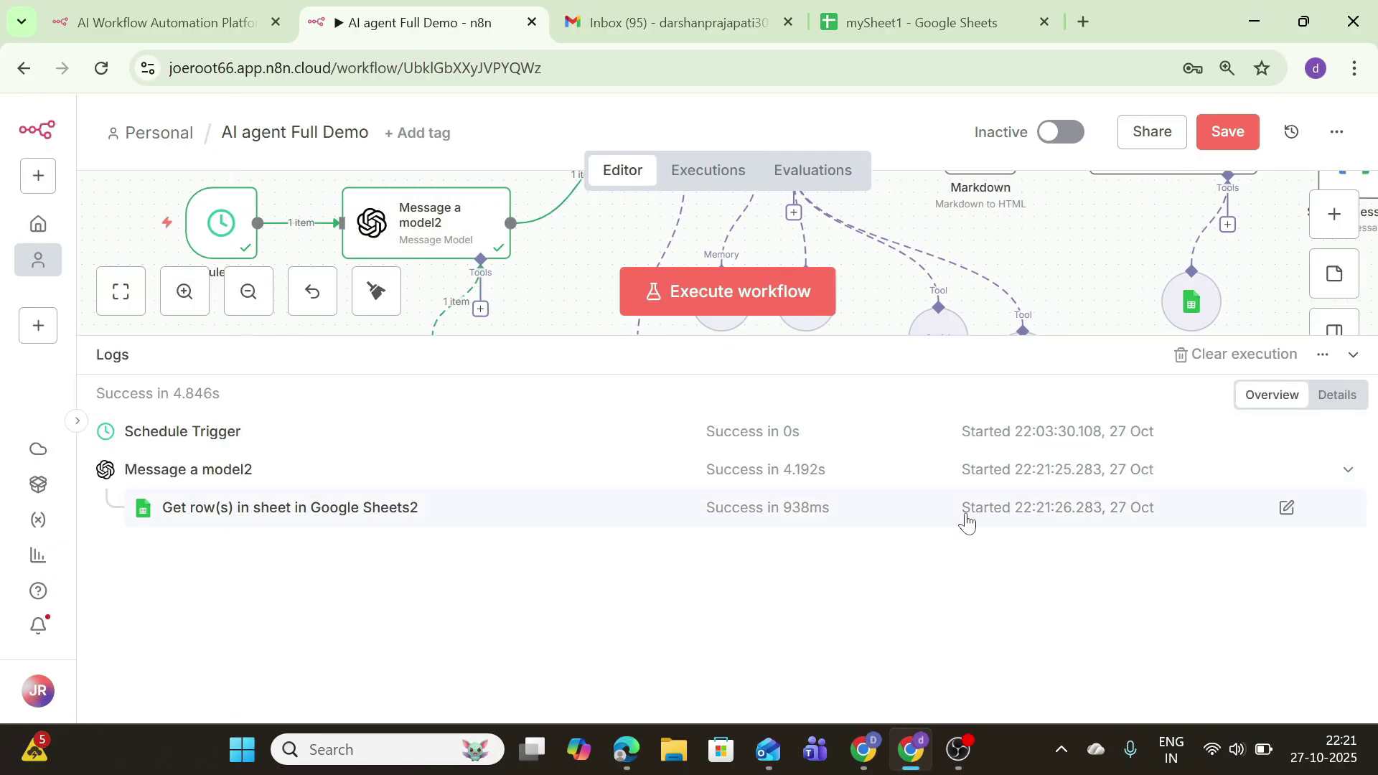
click(1324, 405)
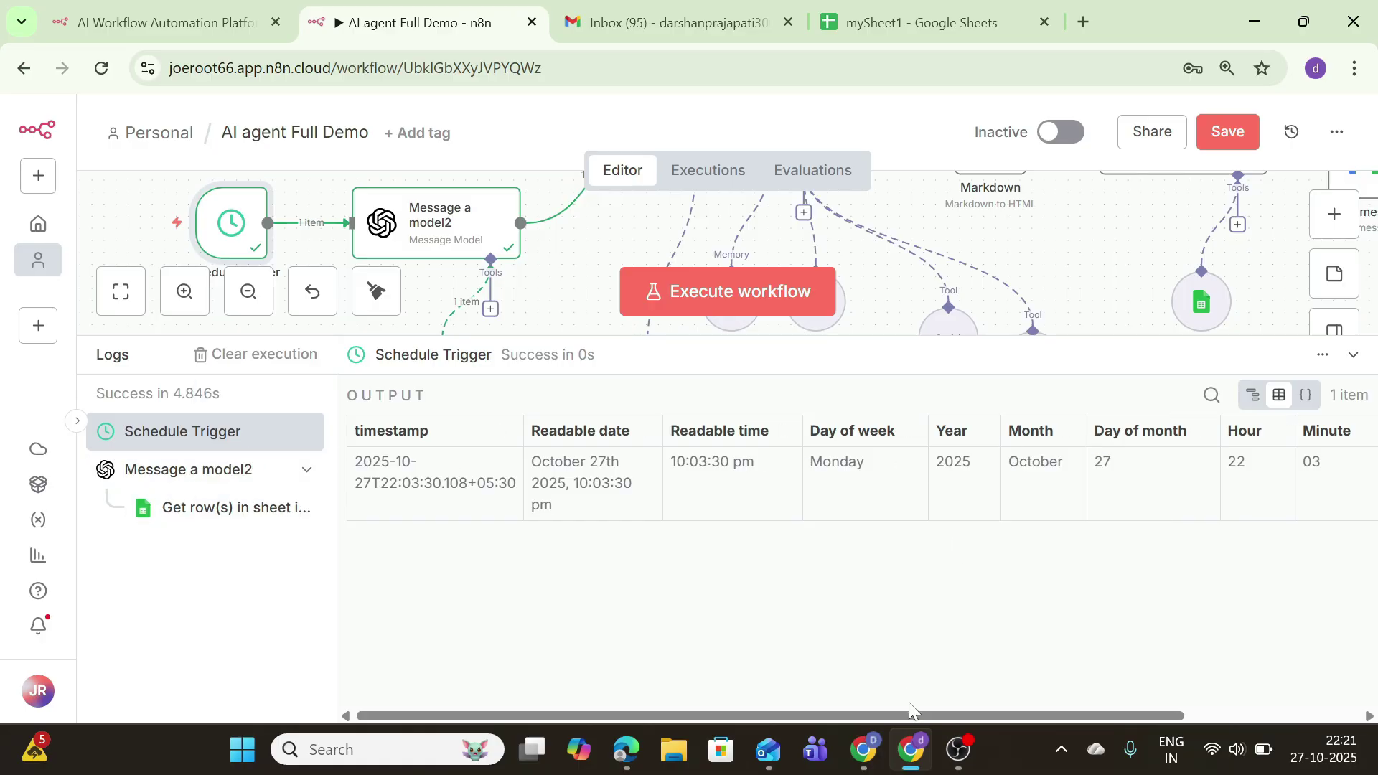
drag(959, 720, 1123, 745)
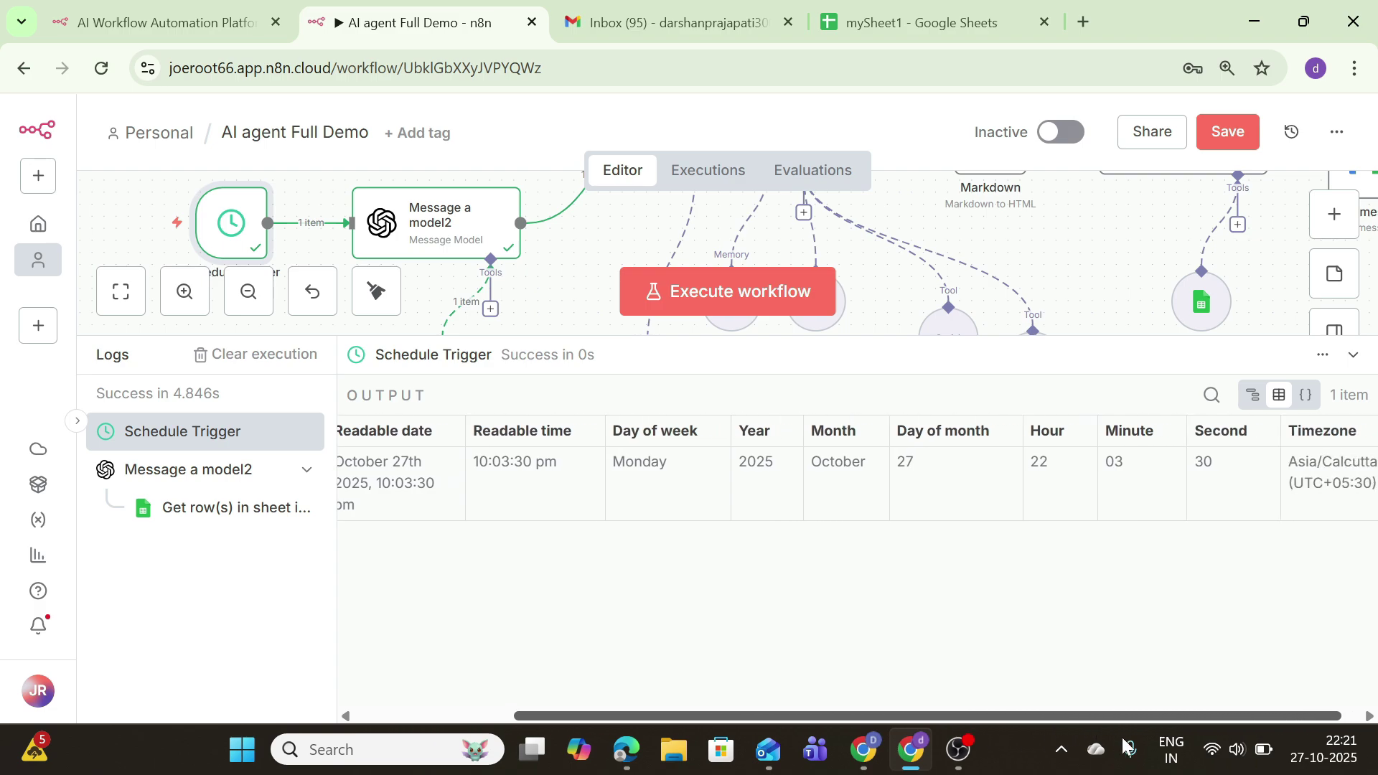
click(1350, 355)
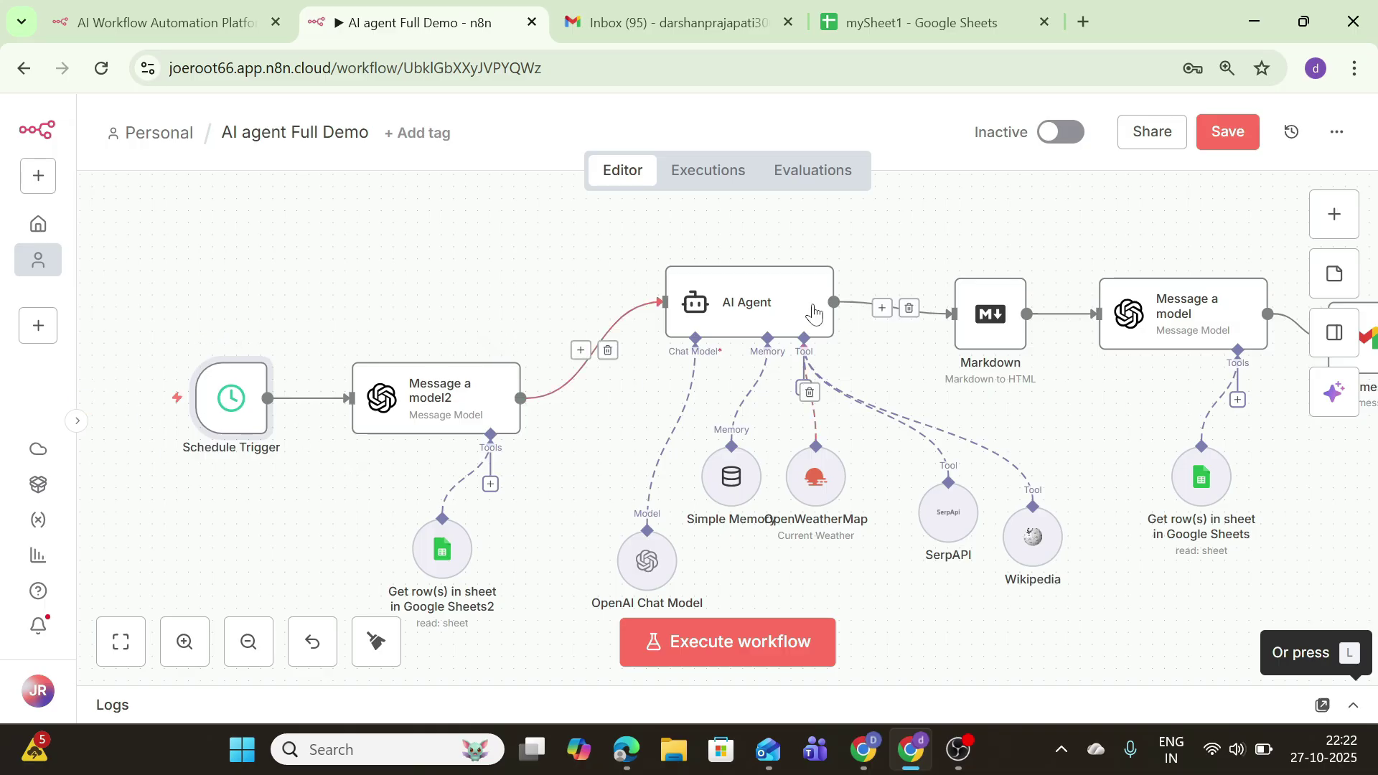
Step: Remove the today's date line from the AI Agent's prompt
double_click(779, 315)
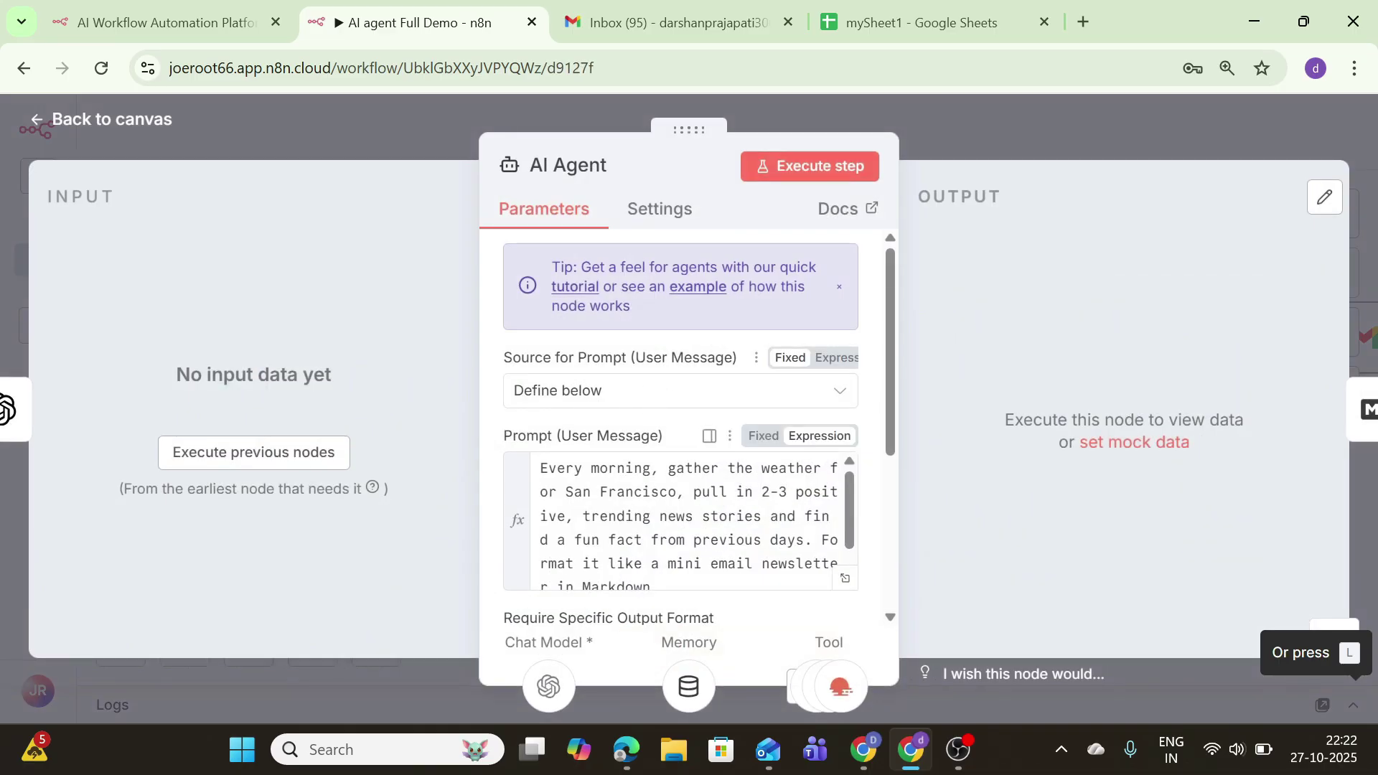
scroll(682, 467, down, 5)
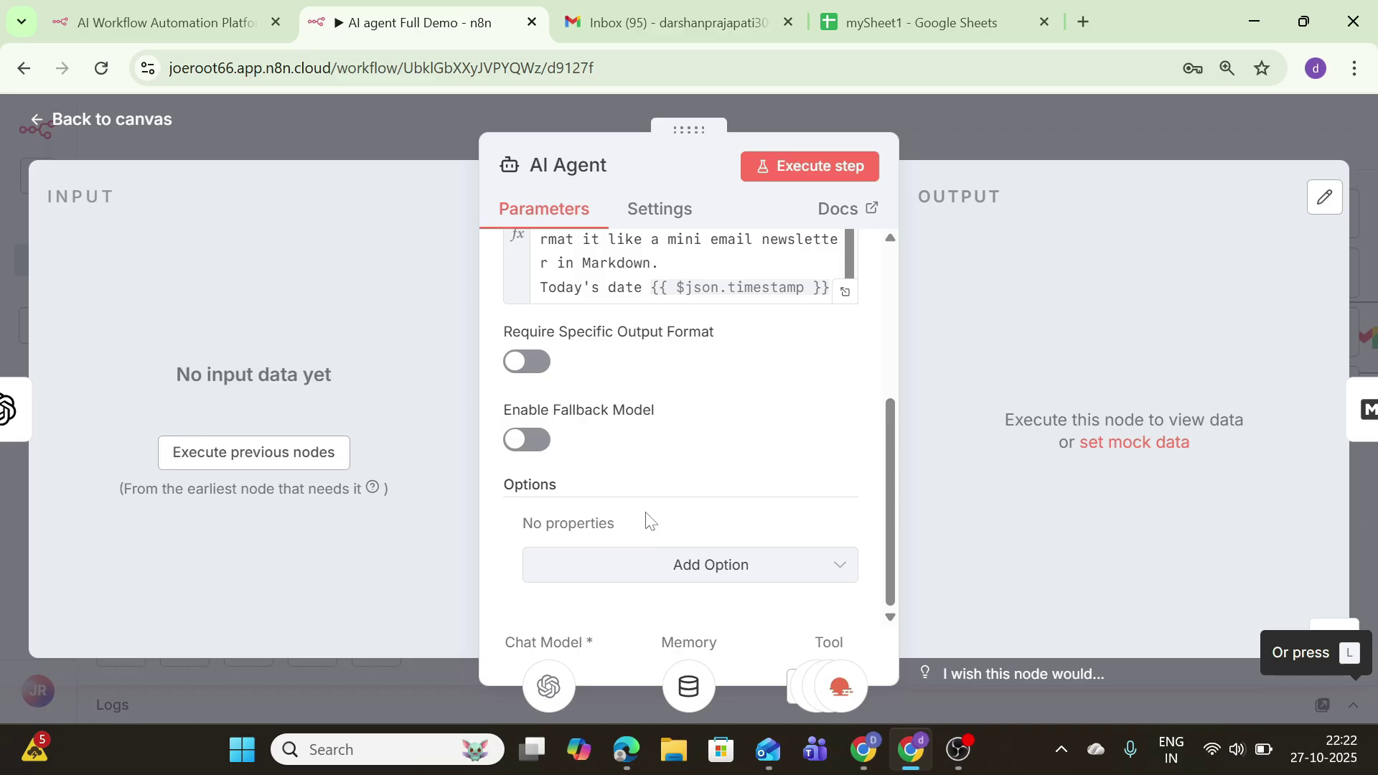
click(830, 287)
key(shift+Home)
key(BackSpace)
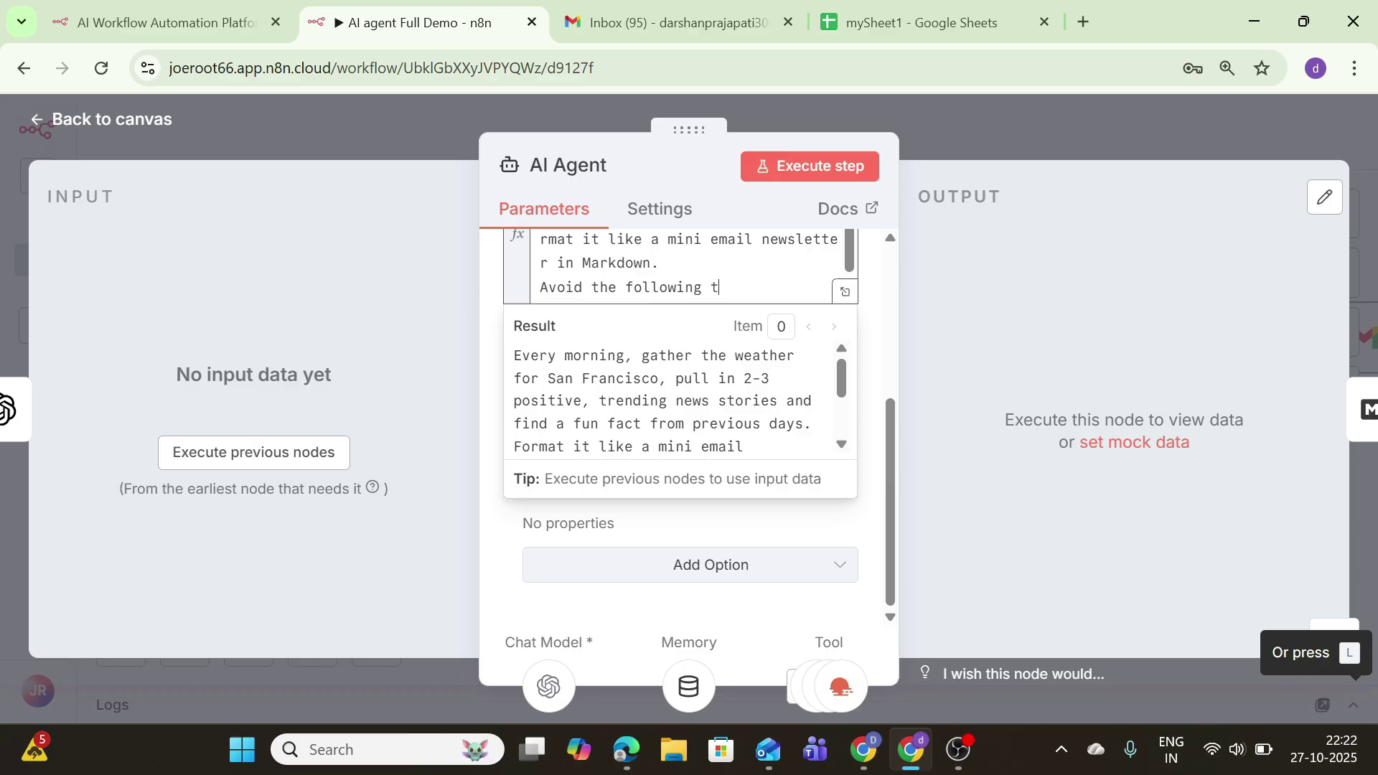
Step: End the 'Avoid the following' topics line with a colon and insert {{ $json.message.content }} below it
text(:)
key(shift+Return)
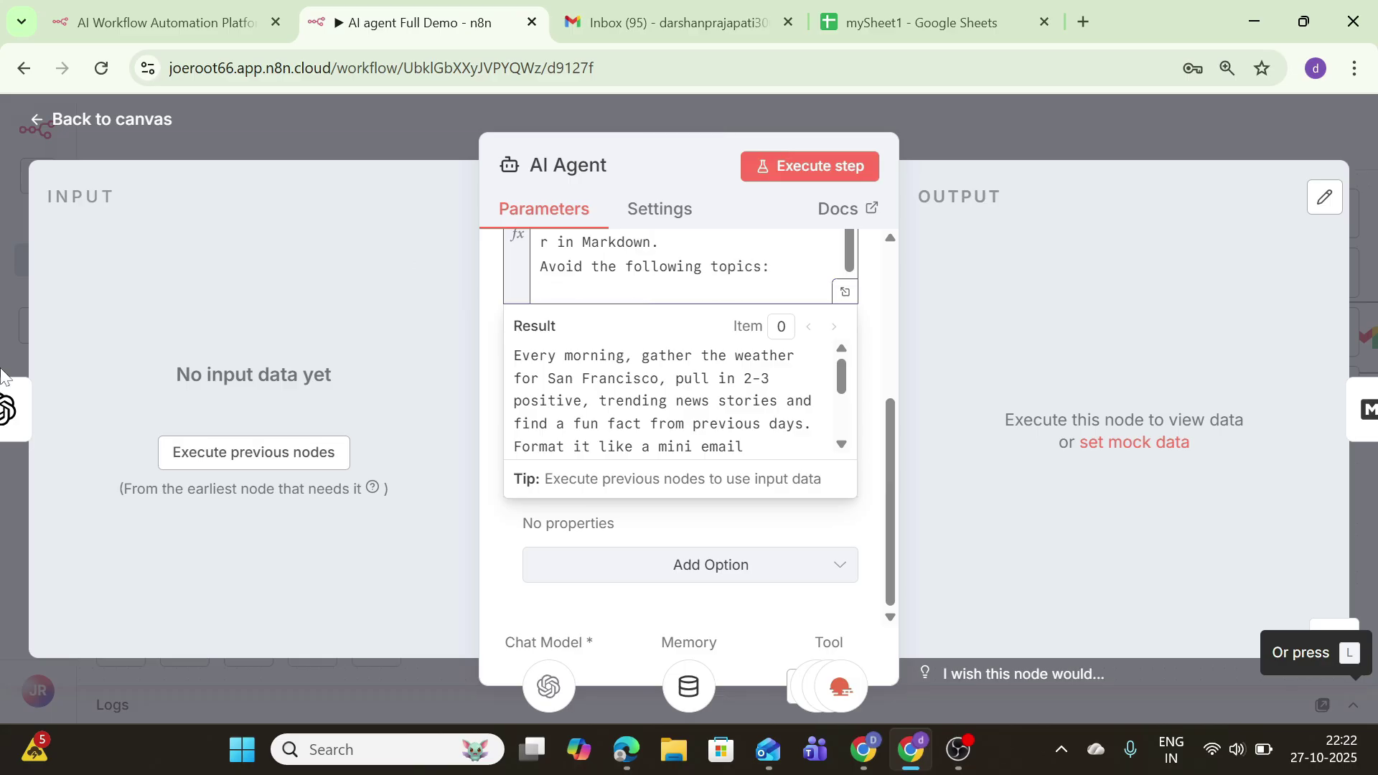
click(173, 457)
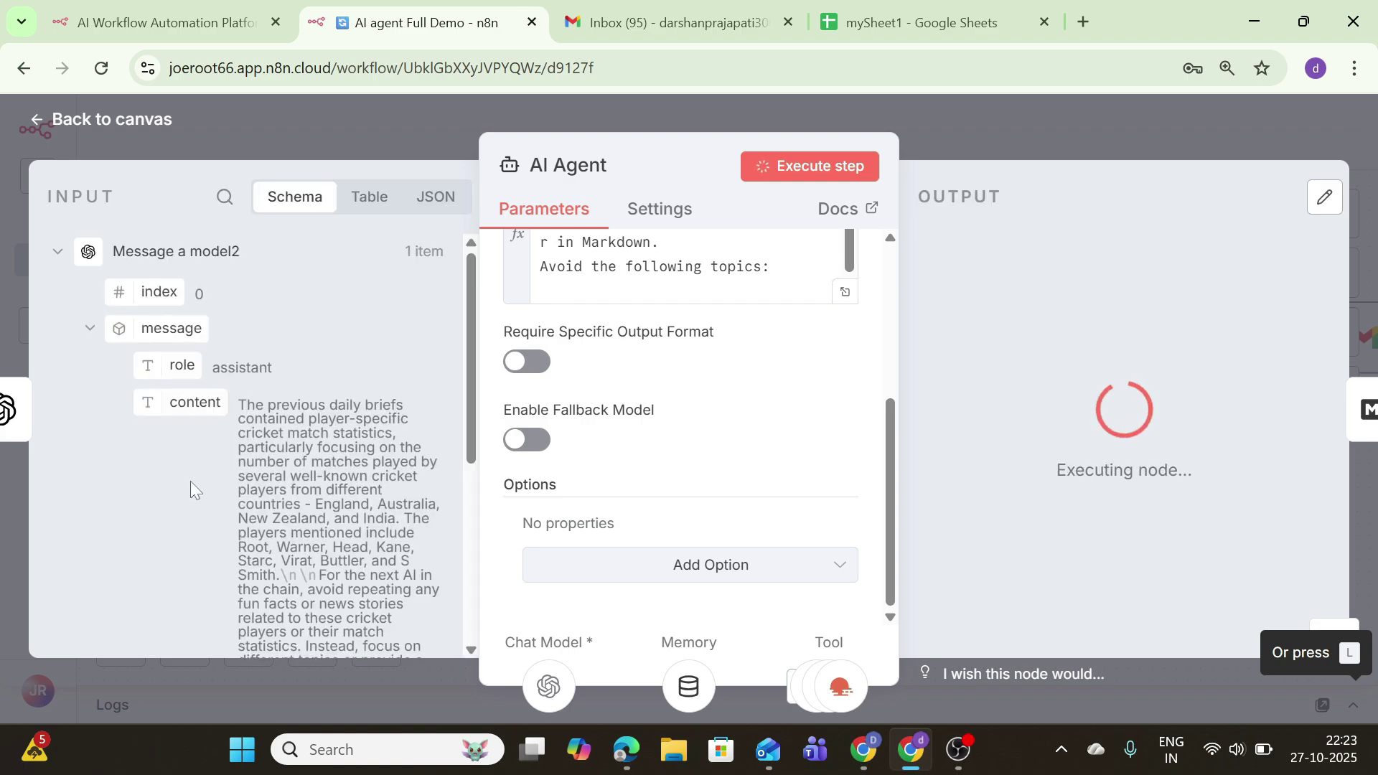
drag(182, 411, 582, 290)
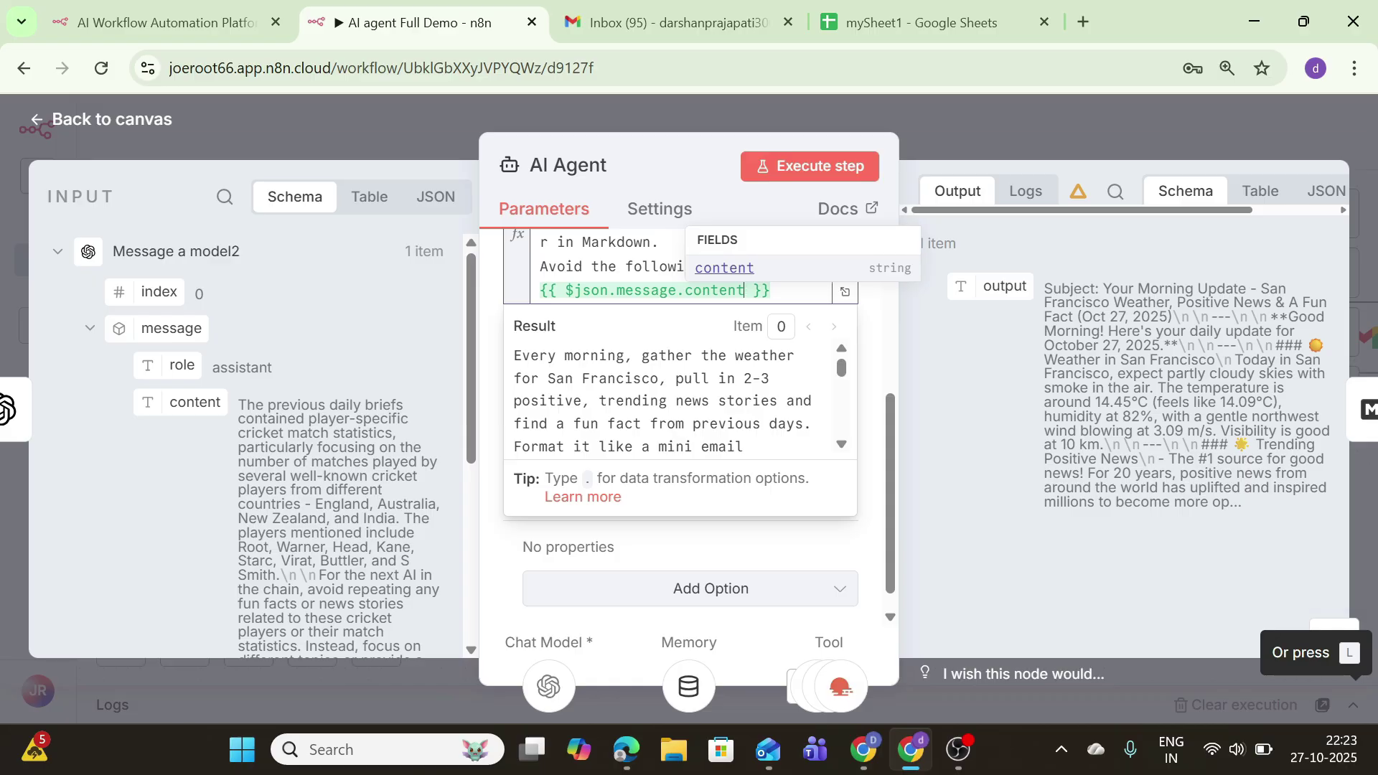
Step: Run the AI Agent alone and check in the Logs that it received Message a model2's summary
click(139, 125)
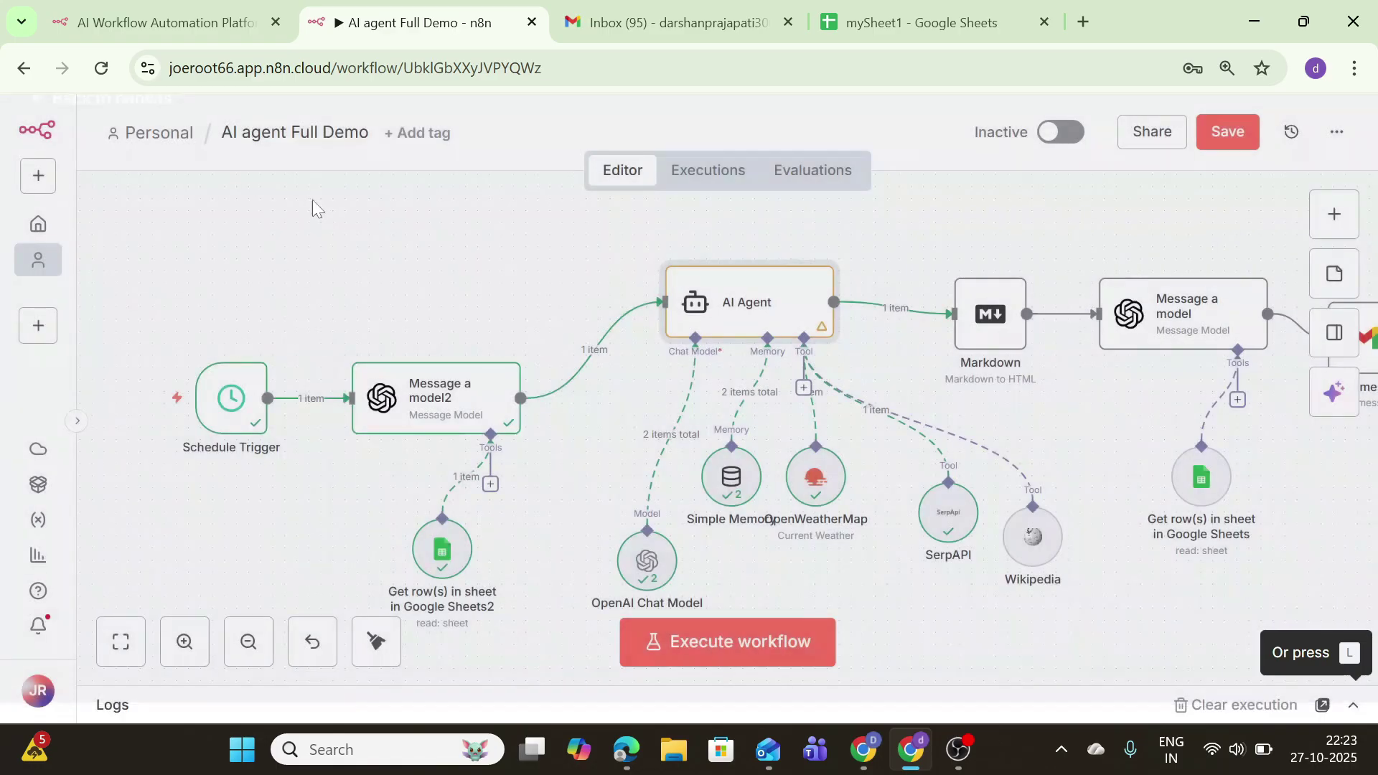
click(766, 248)
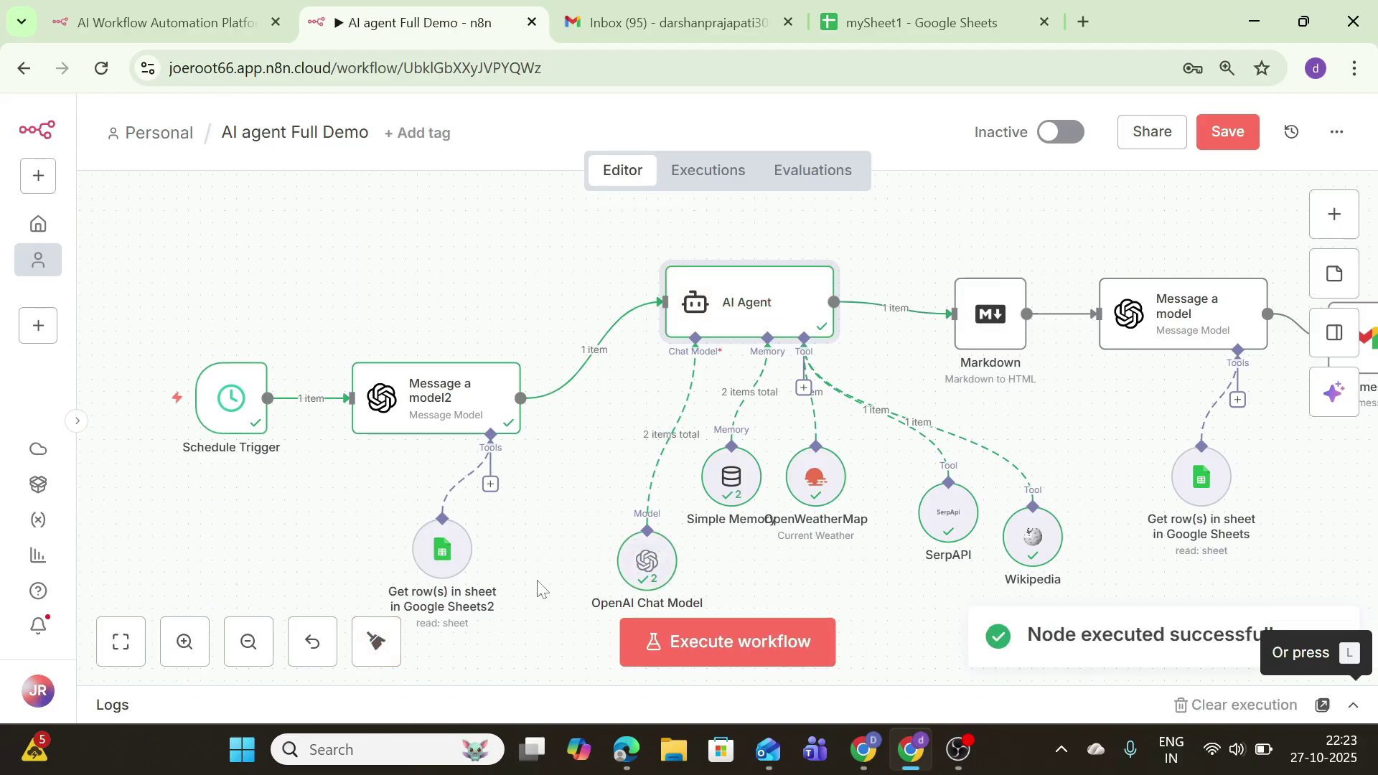
click(1354, 709)
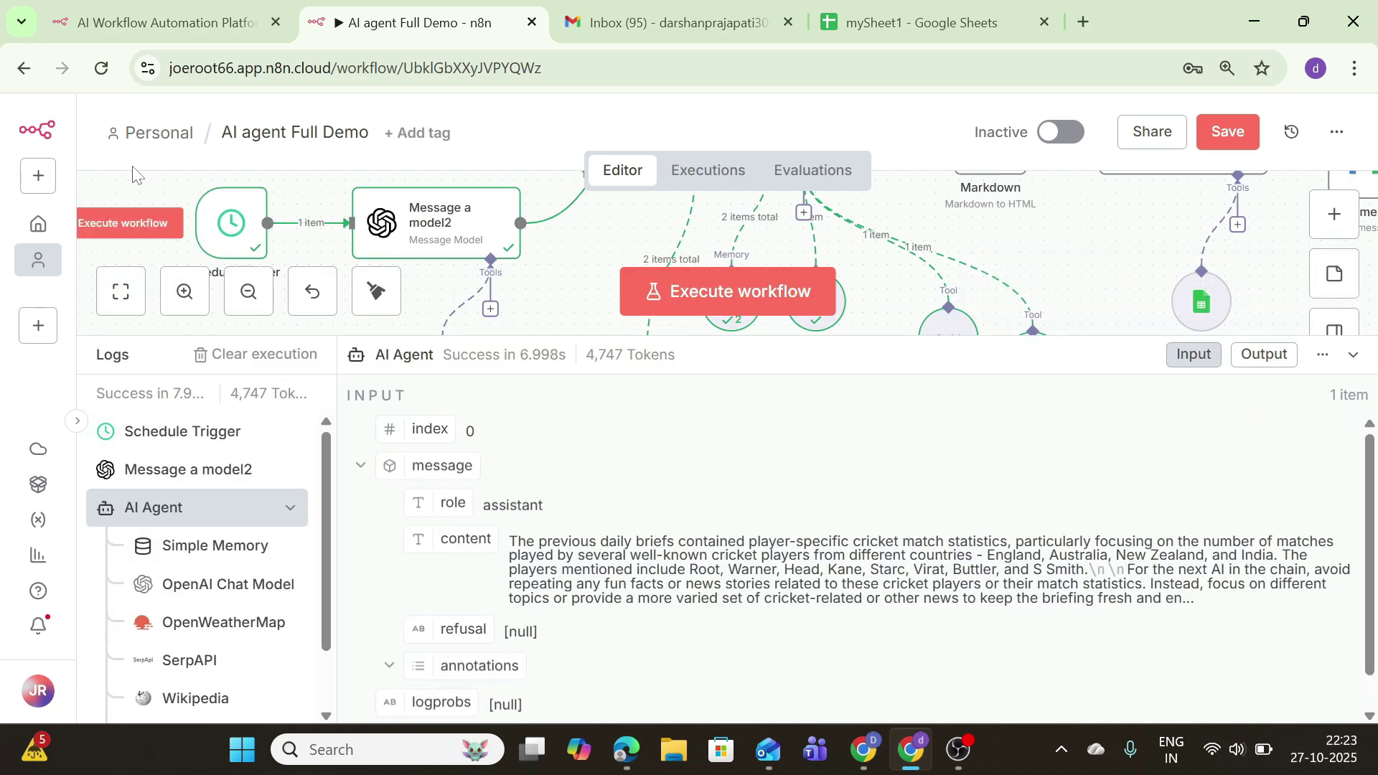
click(1353, 354)
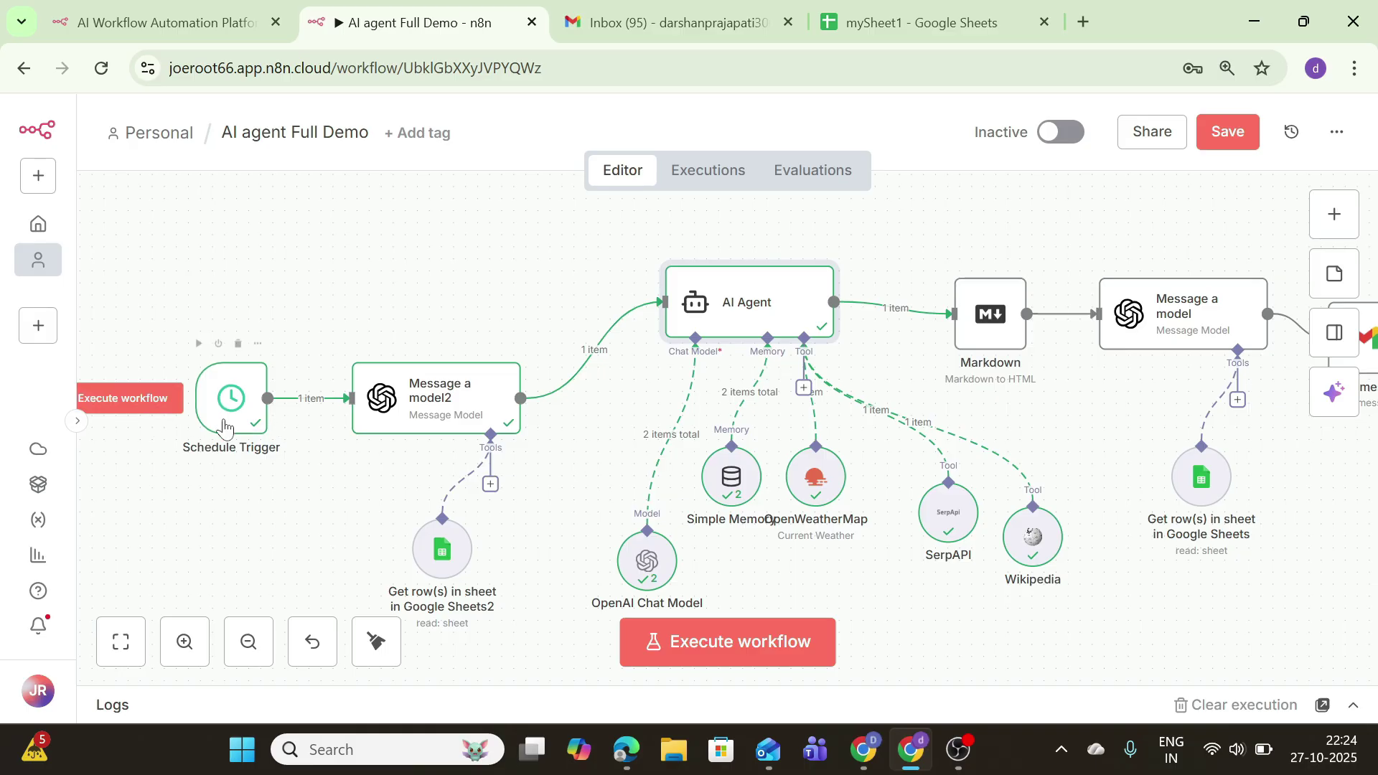
Step: Move Schedule Trigger, Message a model2, Chat Model, AI Agent, Simple Memory and OpenWeatherMap into a tighter arrangement
drag(223, 422, 174, 398)
drag(427, 409, 379, 325)
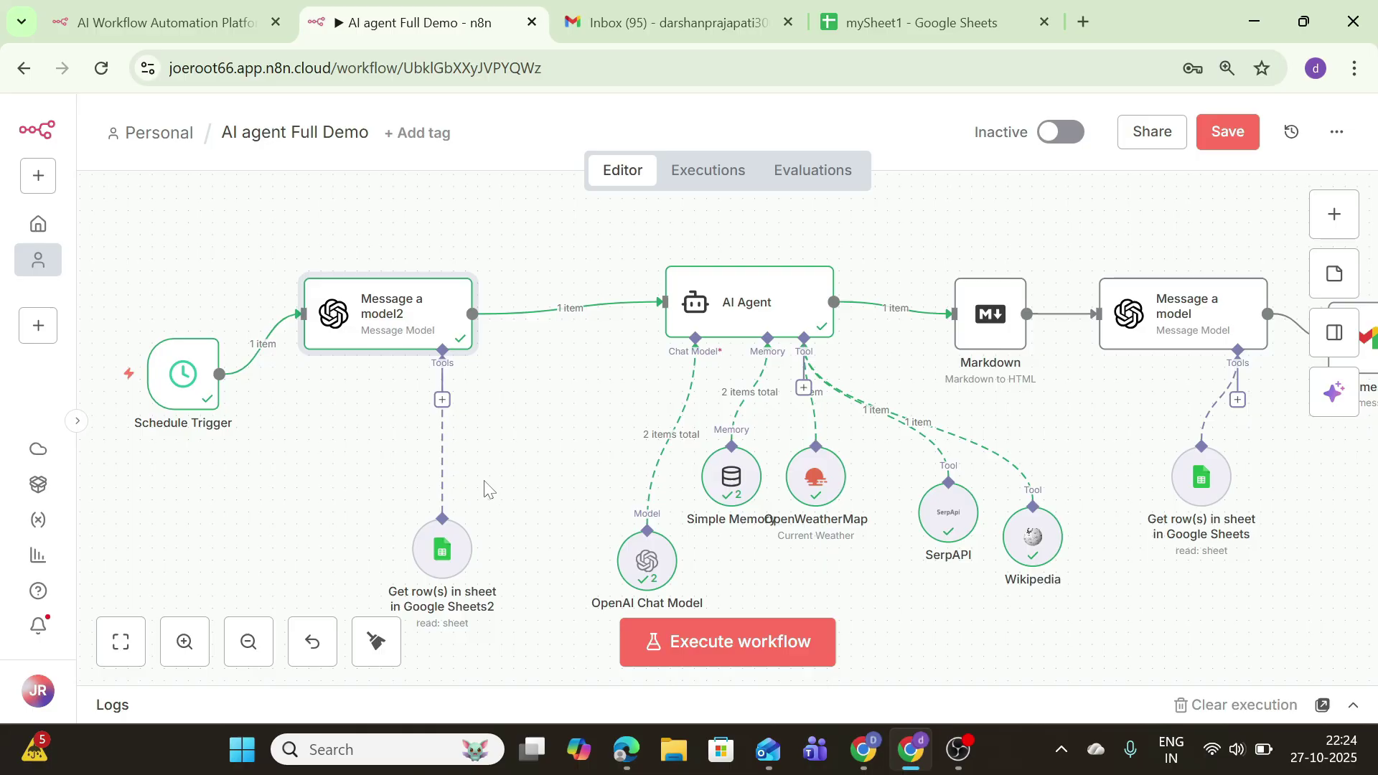
drag(632, 554, 560, 505)
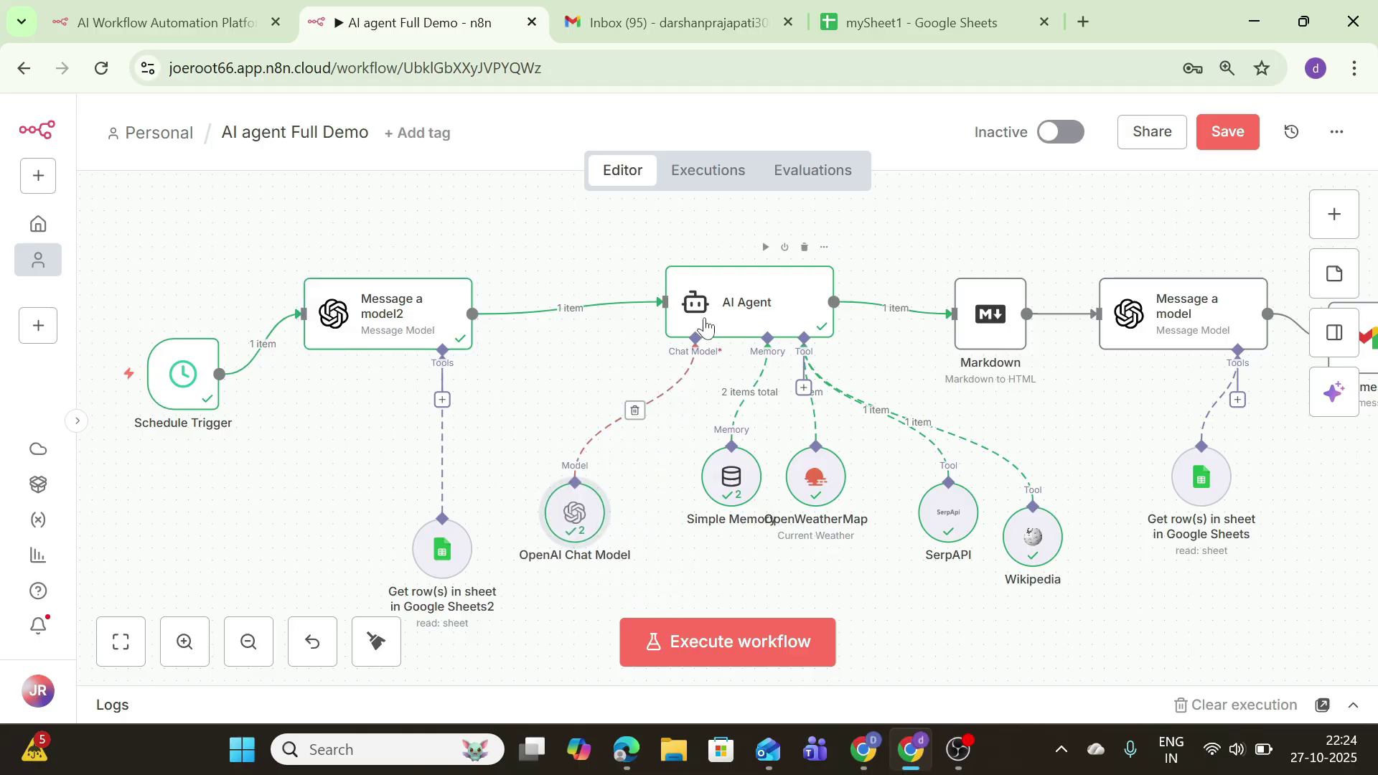
drag(702, 325, 618, 324)
drag(727, 502, 679, 501)
drag(808, 490, 759, 514)
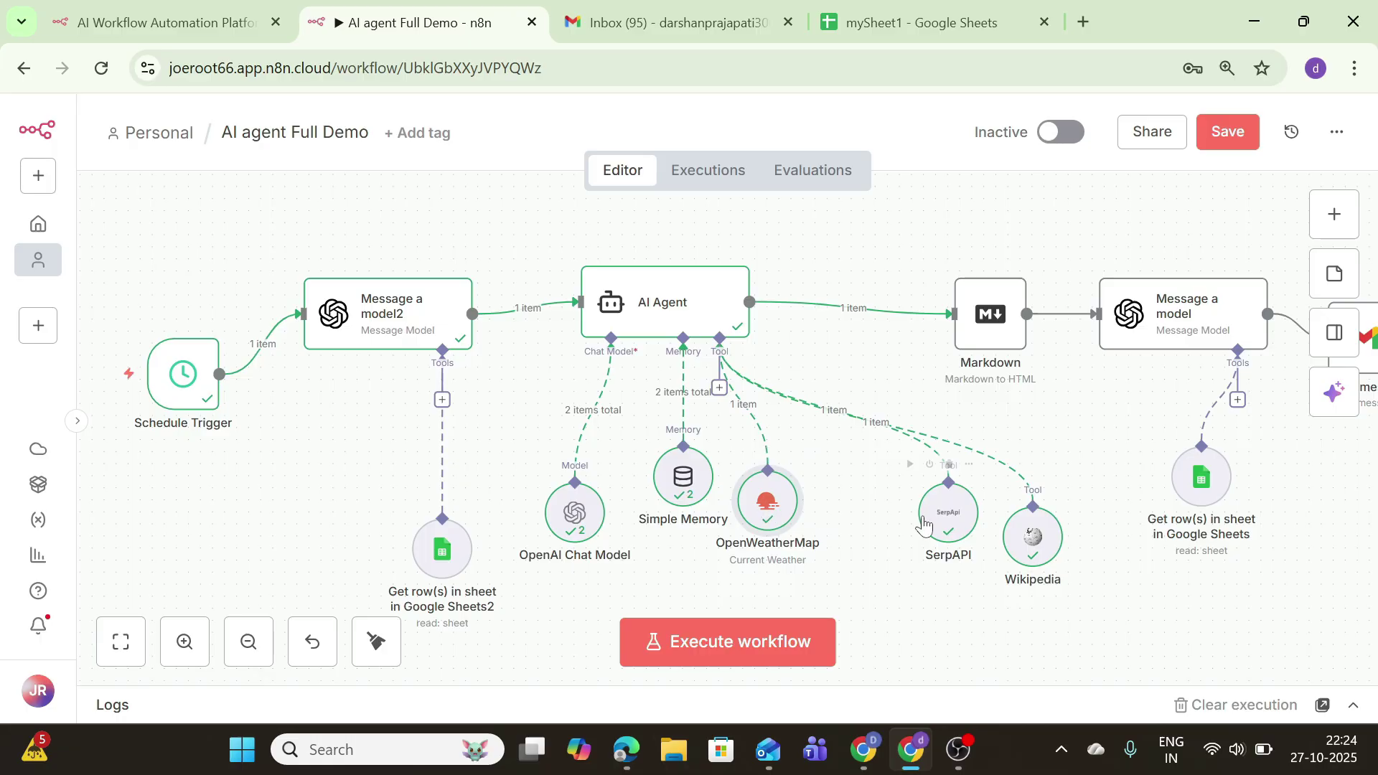
Step: Shift SerpAPI, Wikipedia, Markdown, Message a model and its Sheets tool left, then execute the whole workflow
drag(915, 516, 831, 541)
drag(1035, 550, 986, 572)
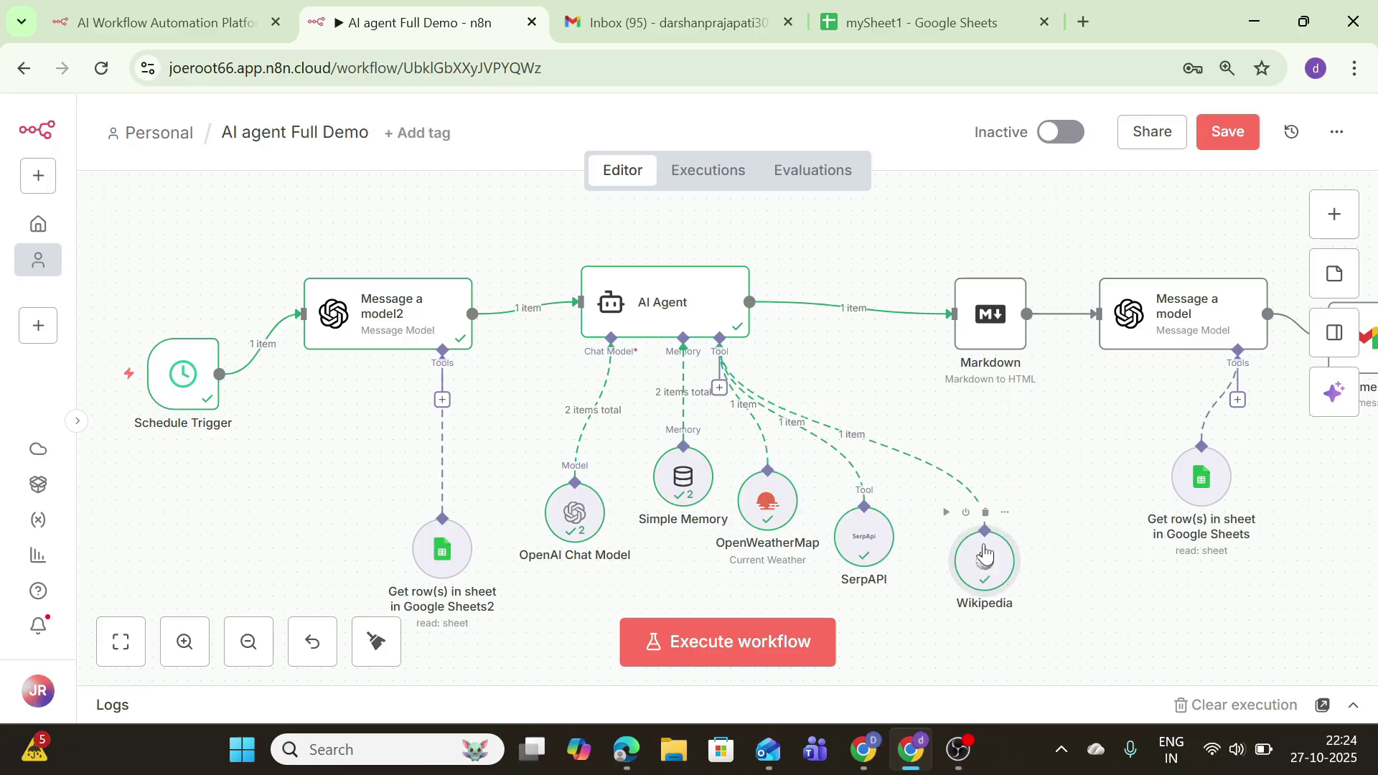
drag(954, 330, 880, 314)
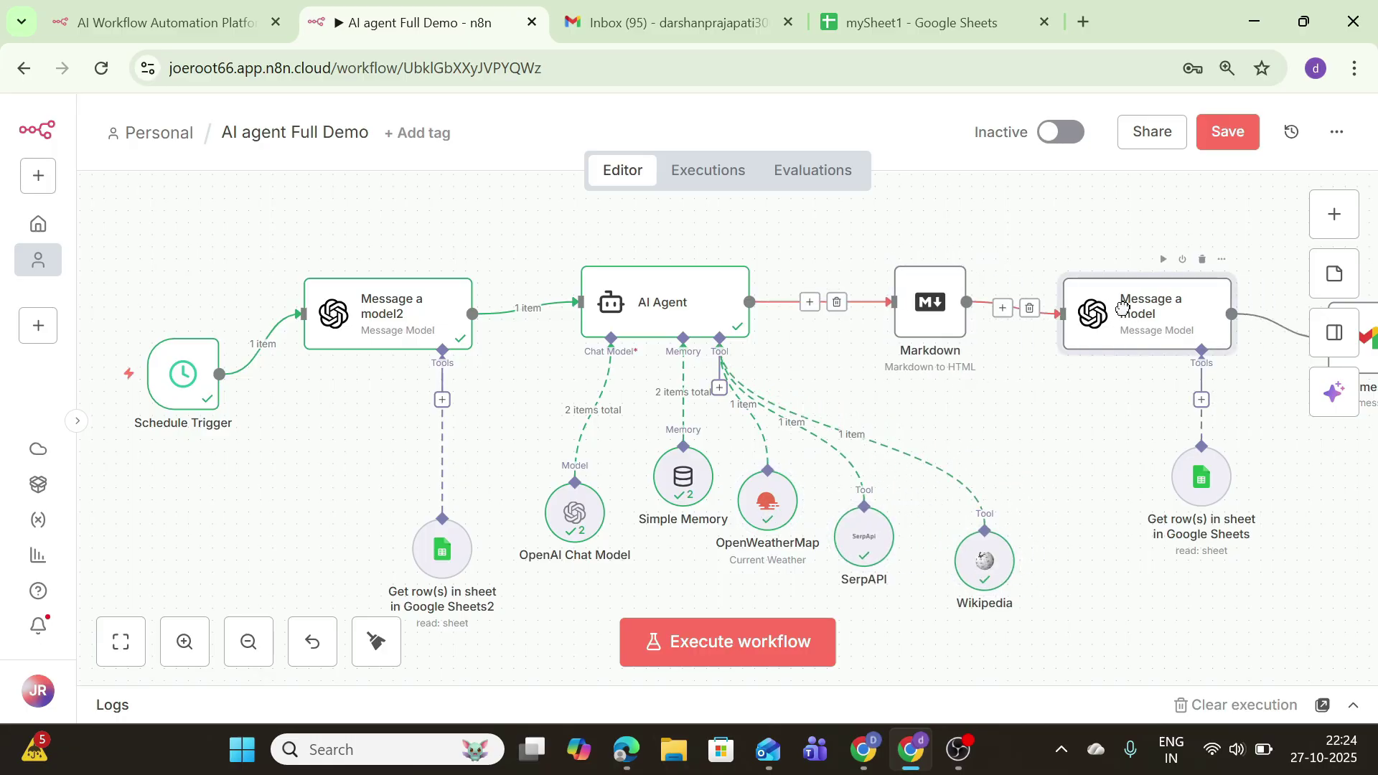
drag(1148, 323, 1065, 262)
drag(1190, 497, 1129, 473)
key(1)
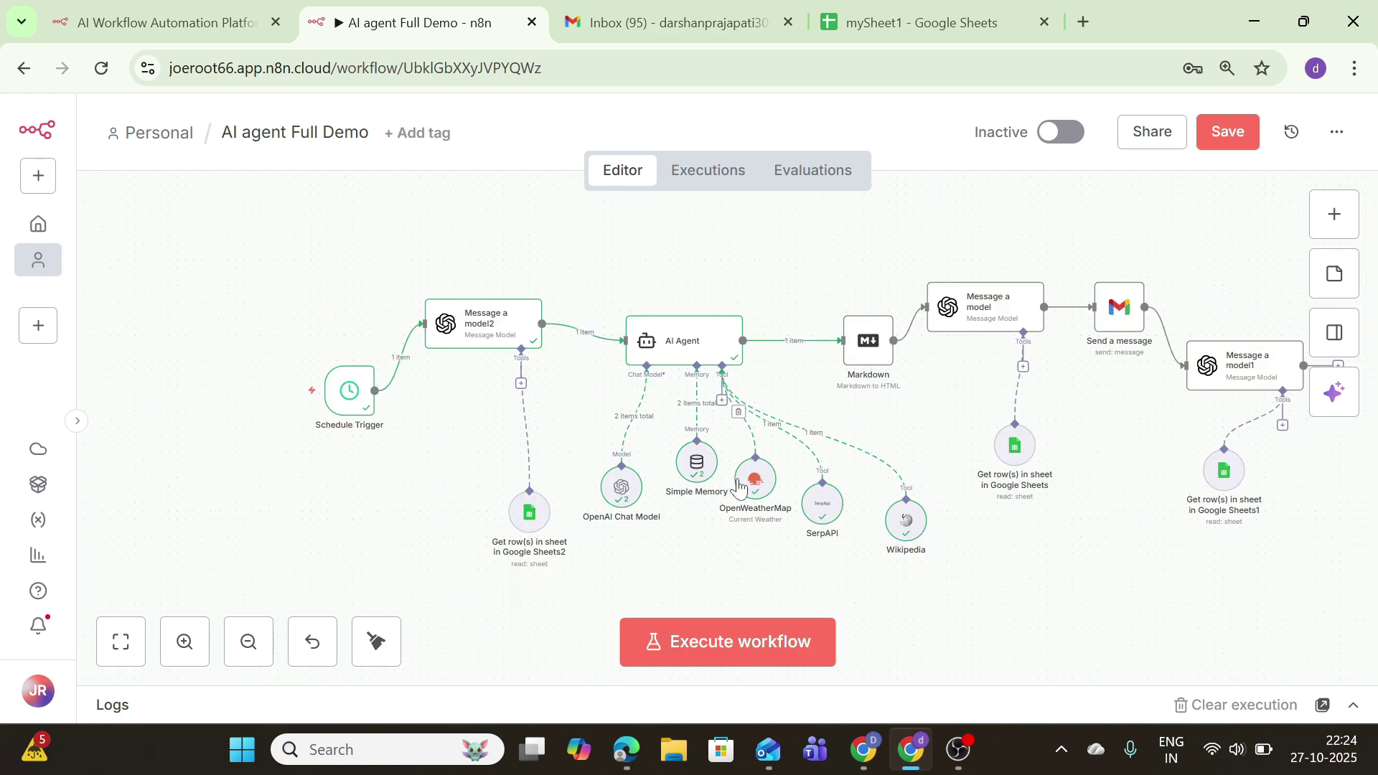
click(686, 634)
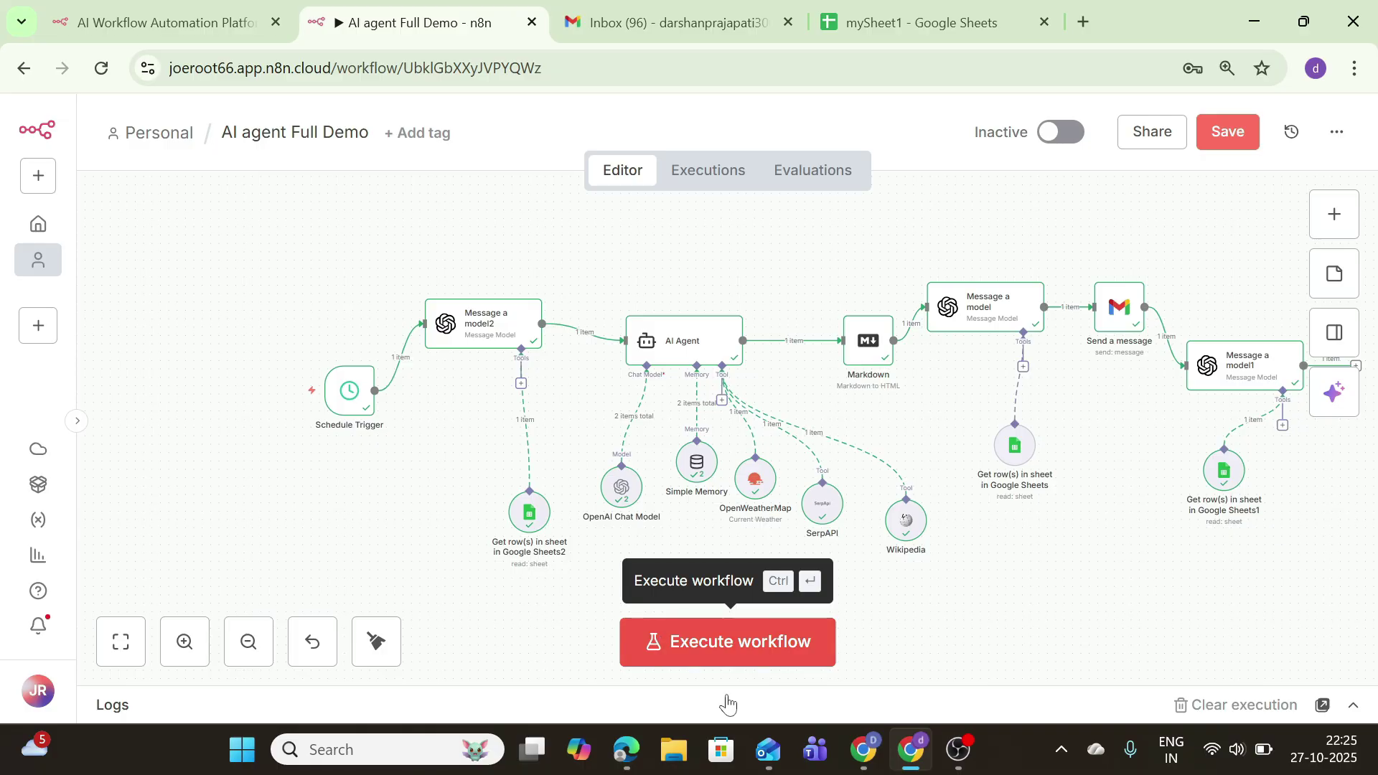
Step: Save the AI agent Full Demo workflow, switch it to Active, and dismiss the activation notice and Production Checklist
click(1224, 132)
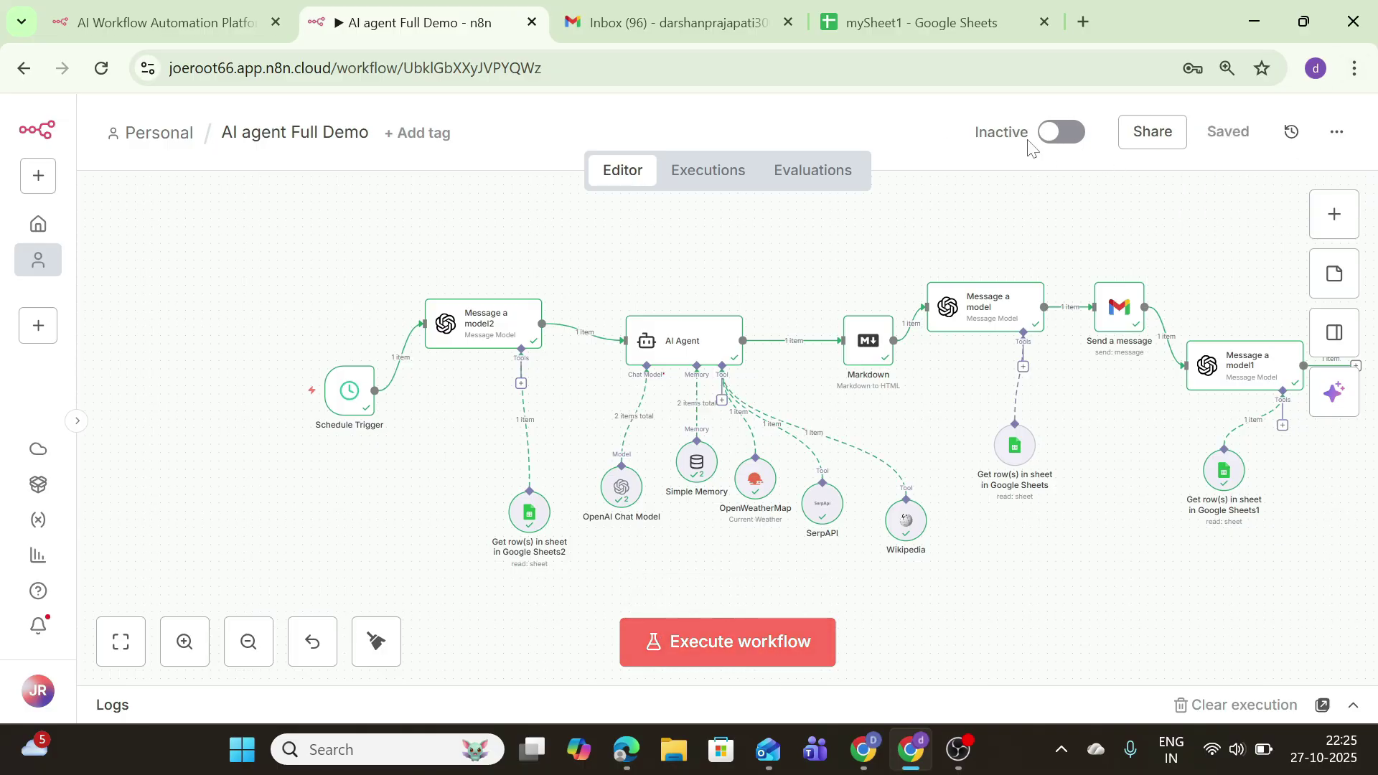
click(1053, 133)
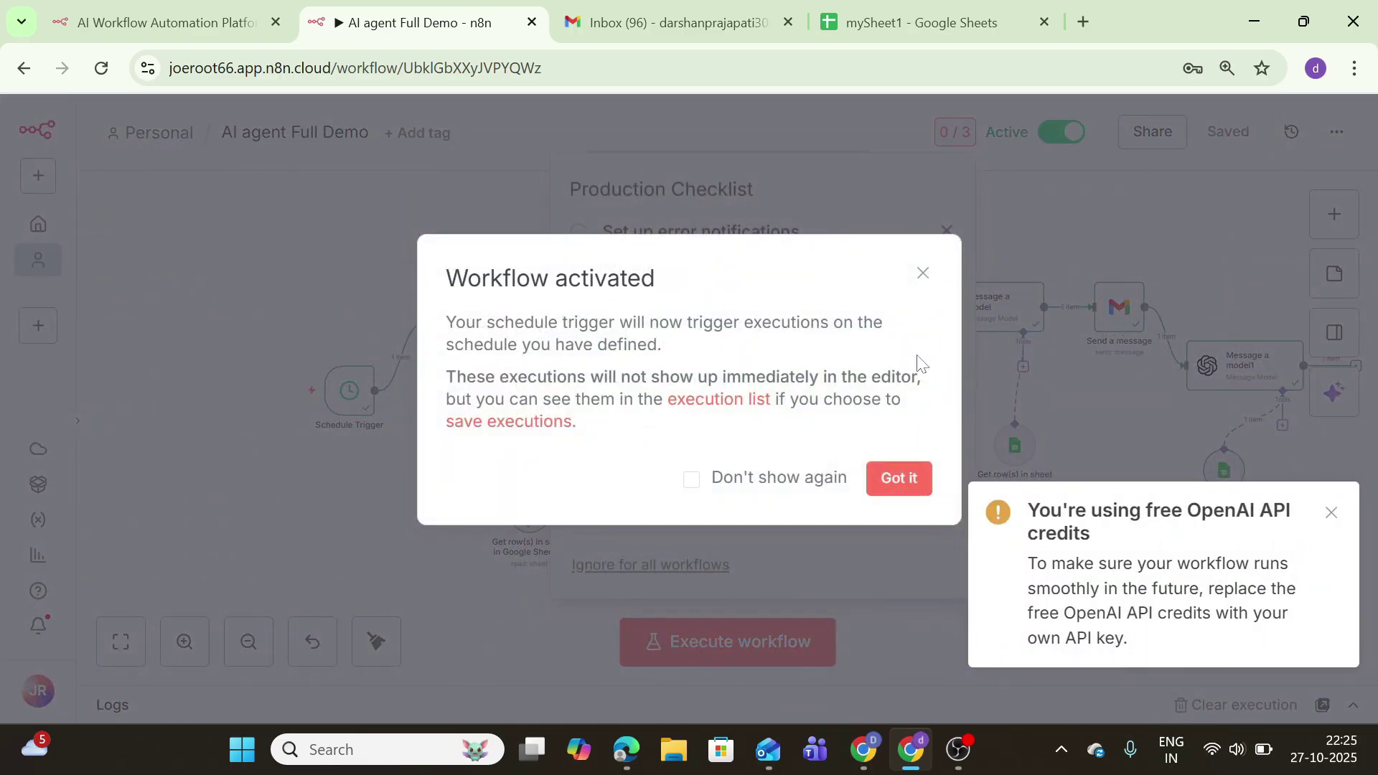
click(884, 479)
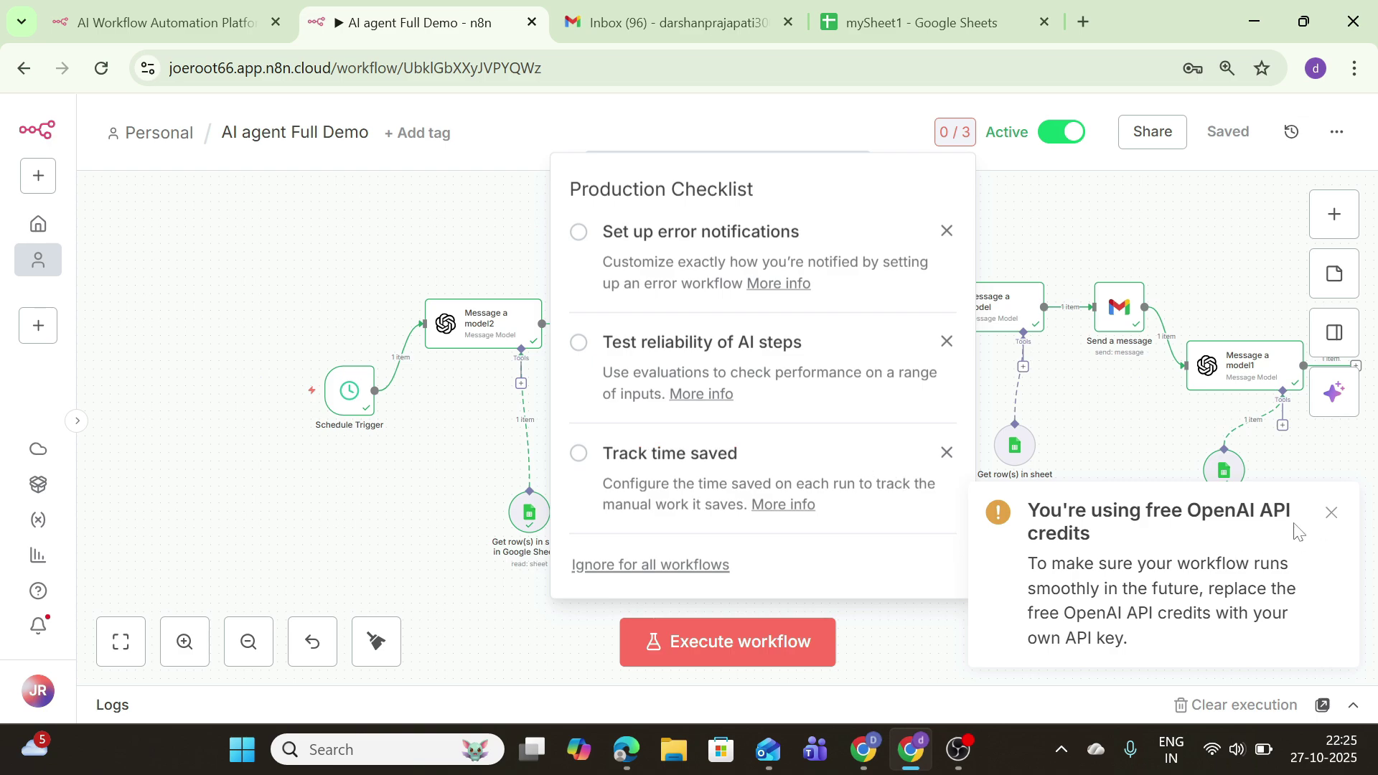
click(1331, 512)
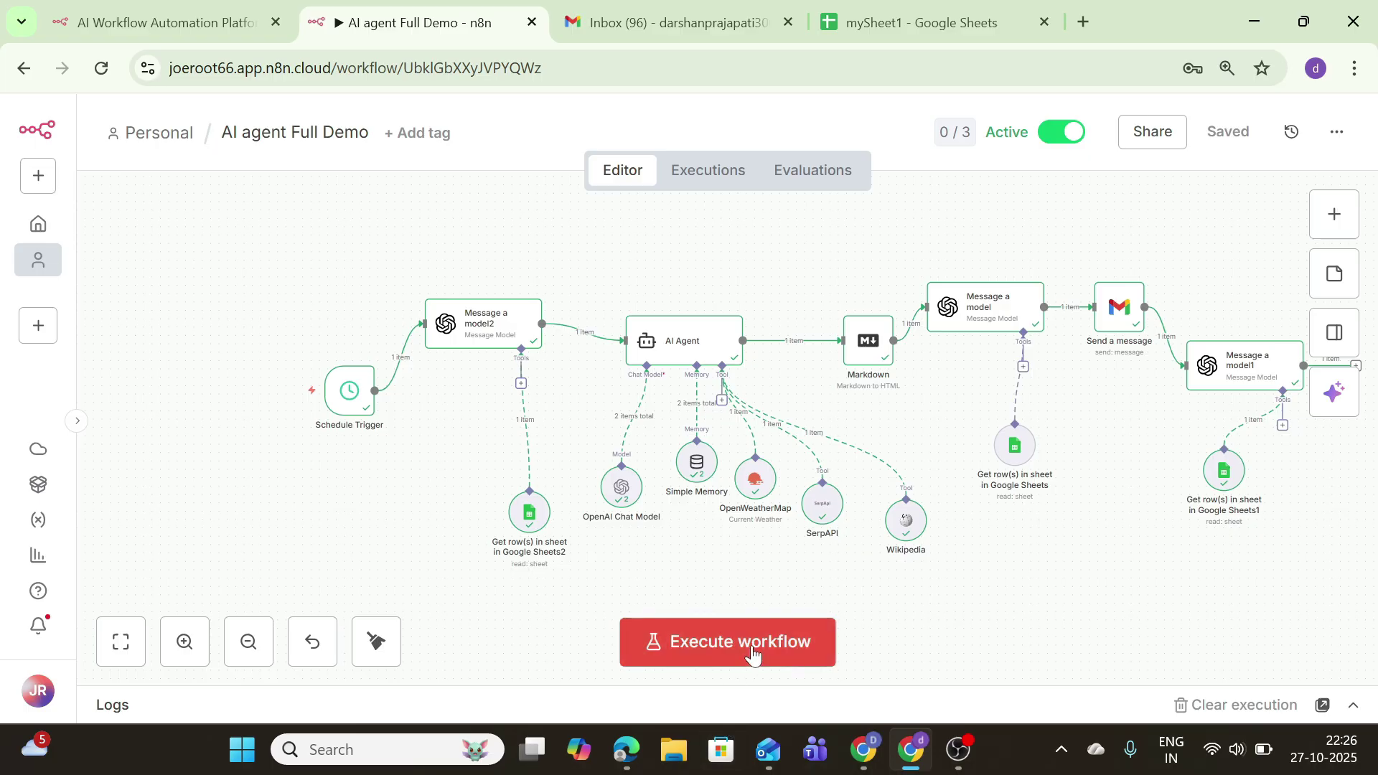
Step: Execute the whole workflow again and open the Logs panel to view the AI Agent's input
click(781, 671)
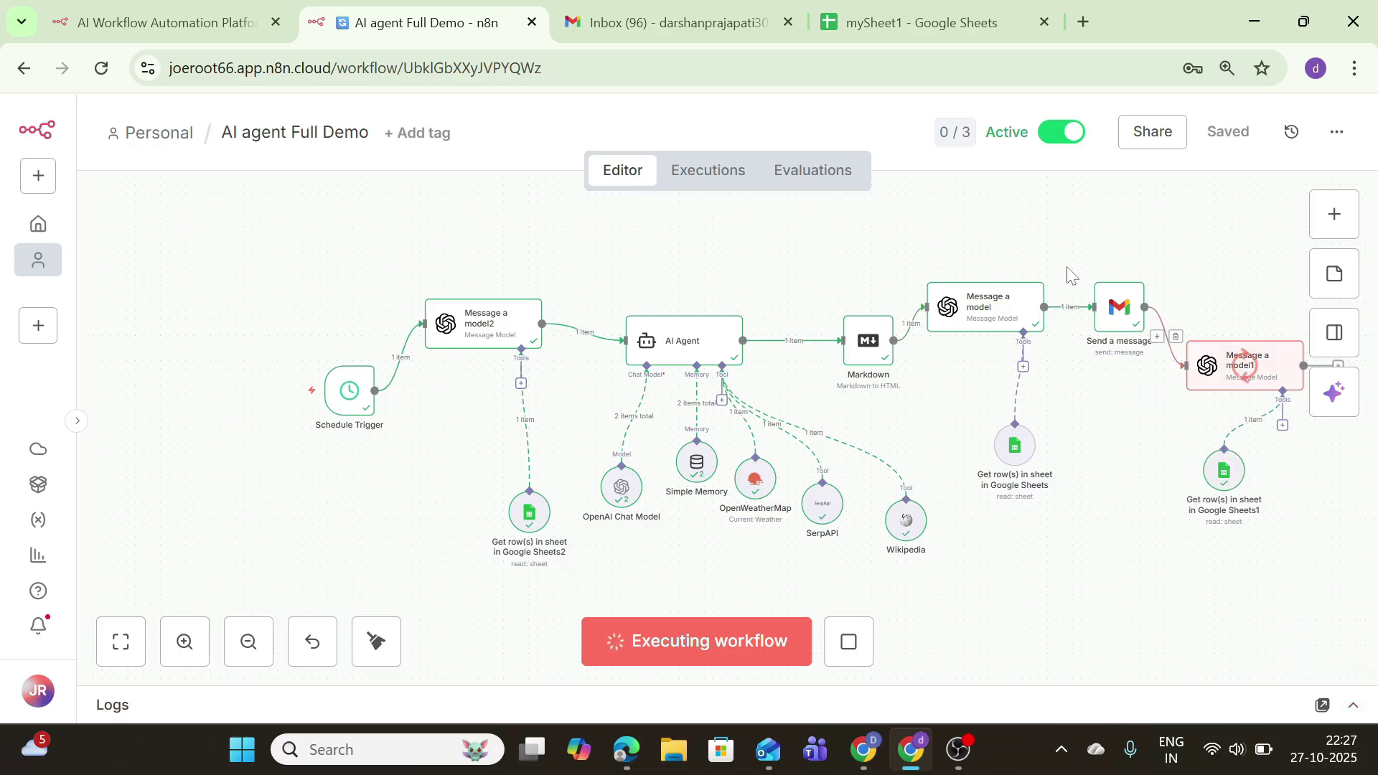
click(1353, 707)
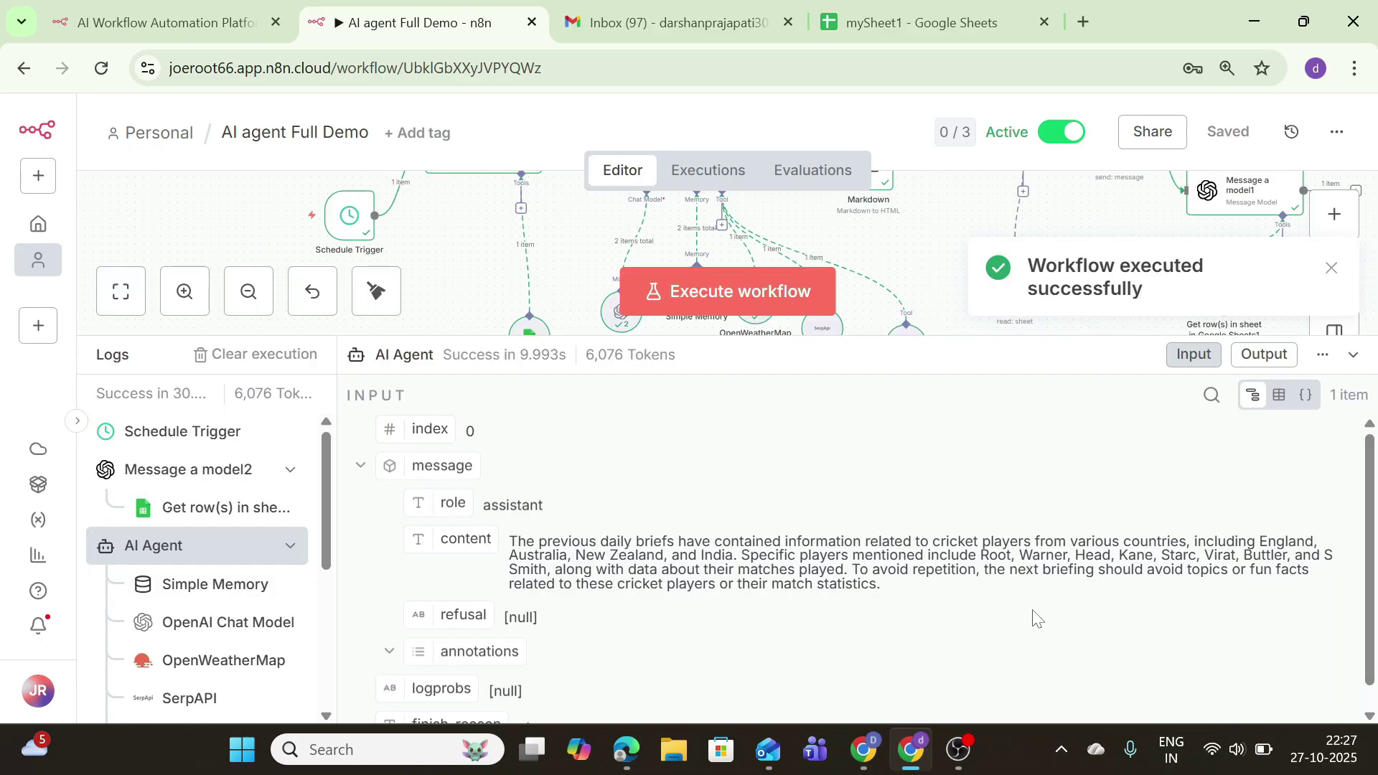
scroll(451, 495, down, 1)
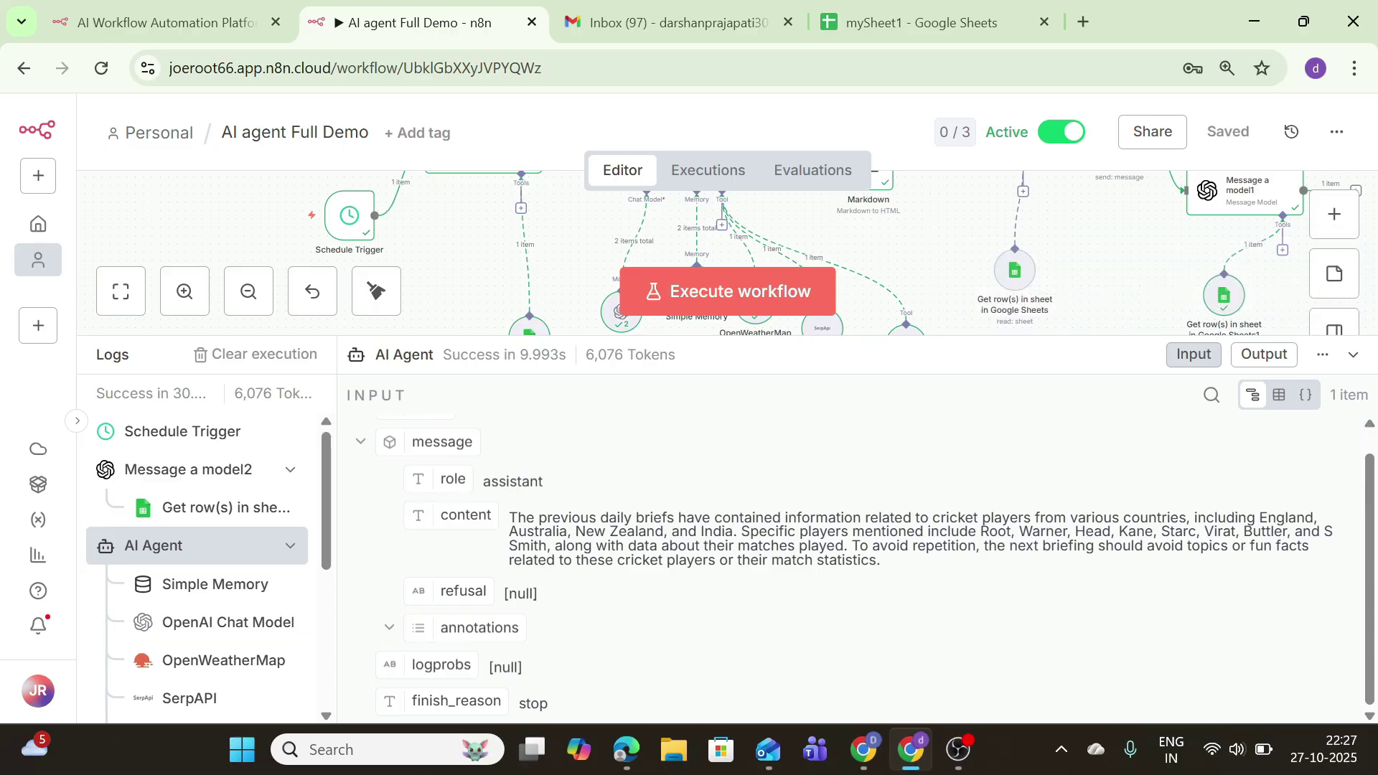
Step: Highlight the AI Agent's input content, including 'match statistics', confirming earlier cricket topics are avoided, then collapse Logs
drag(510, 518, 943, 572)
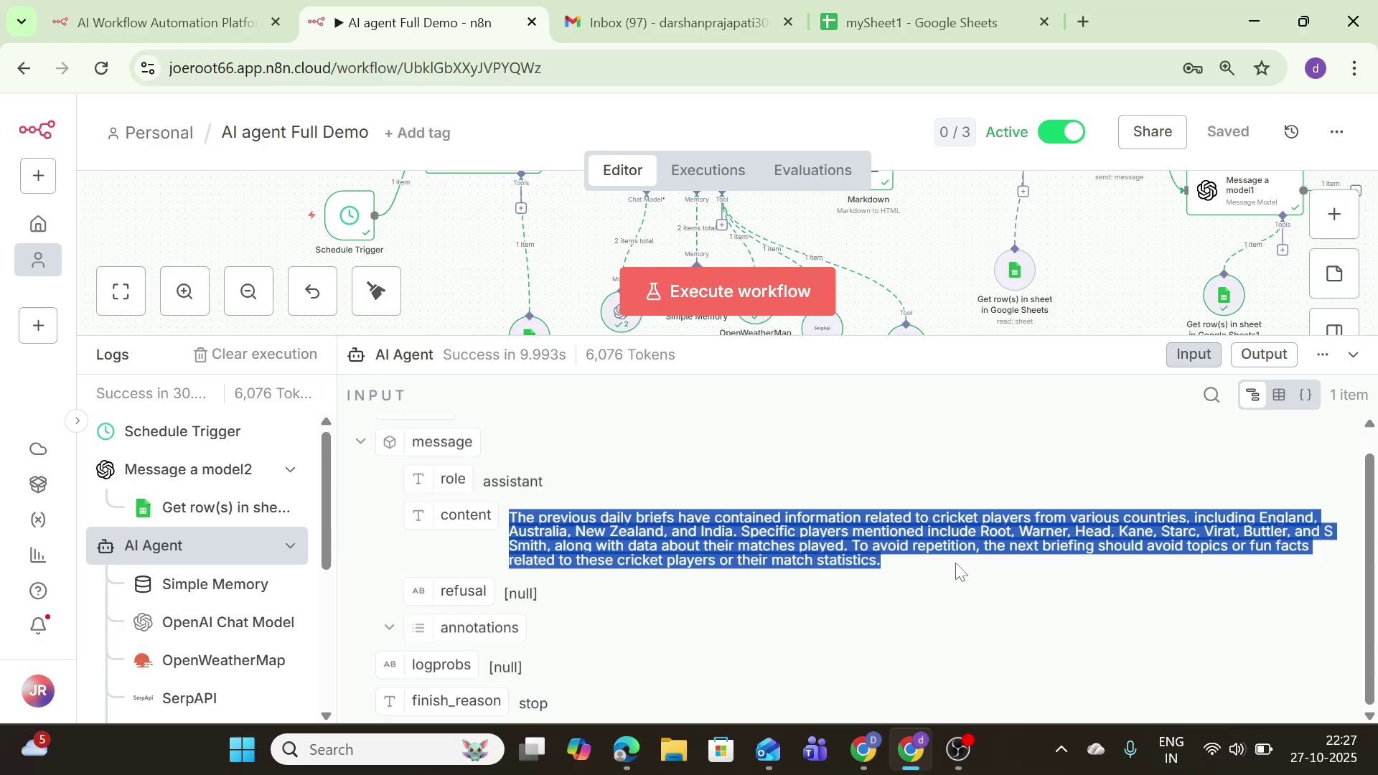
click(959, 570)
drag(510, 518, 929, 575)
click(592, 535)
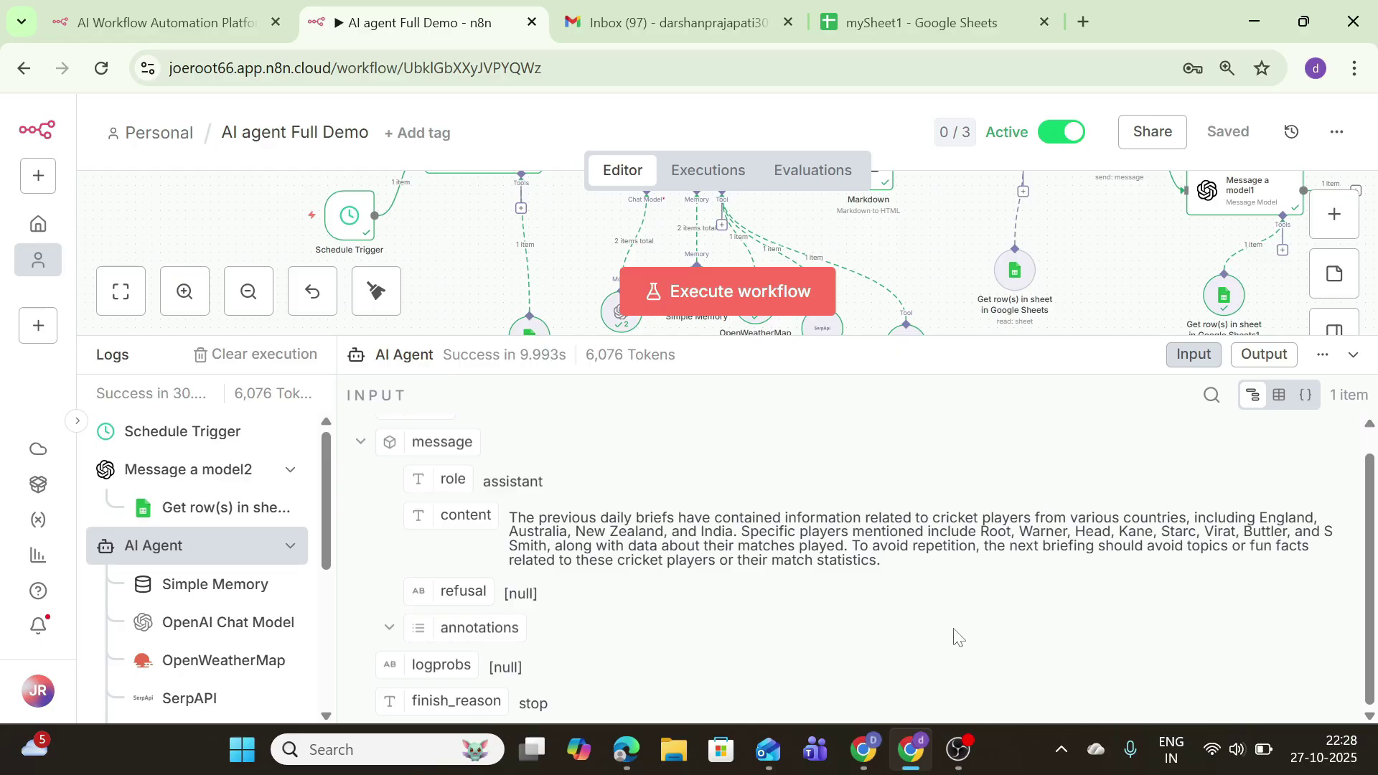
drag(913, 567, 713, 517)
click(737, 602)
drag(773, 561, 886, 569)
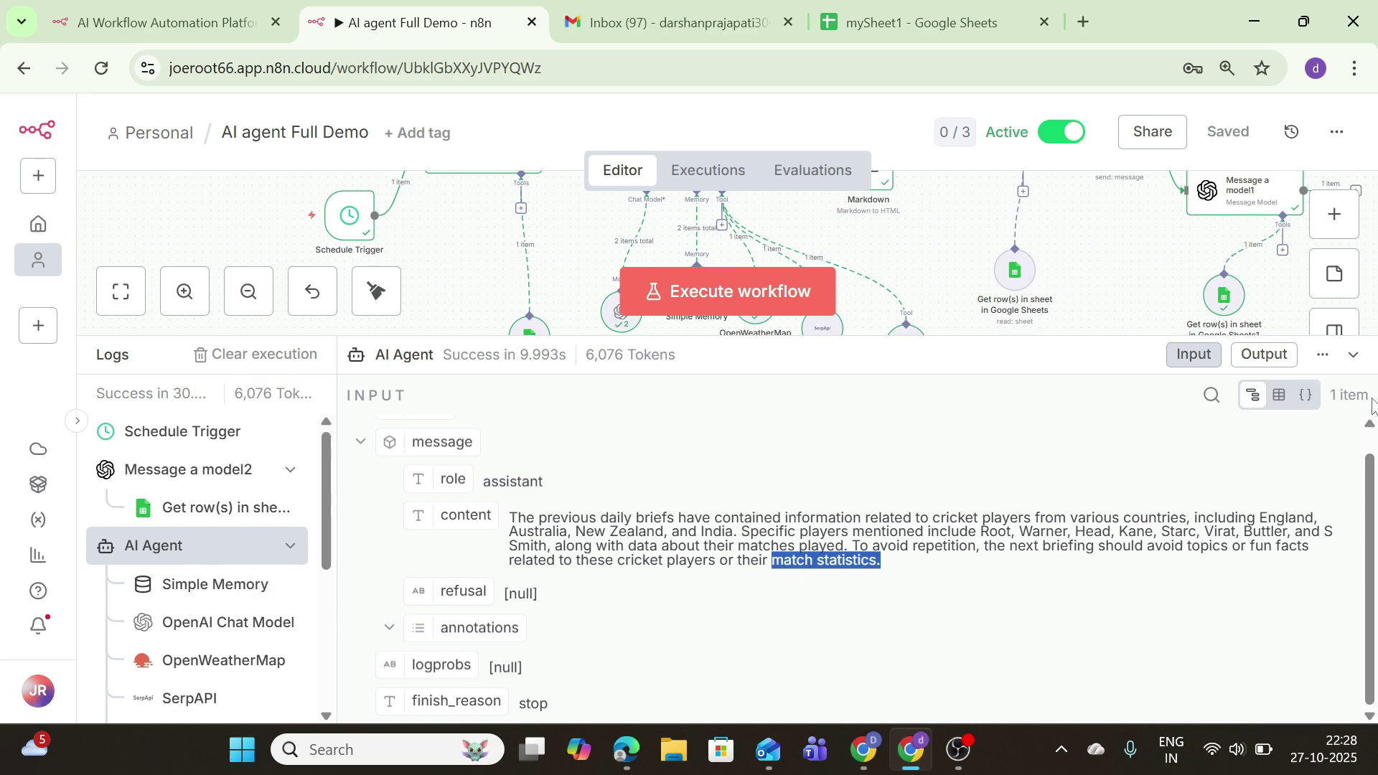
click(1354, 359)
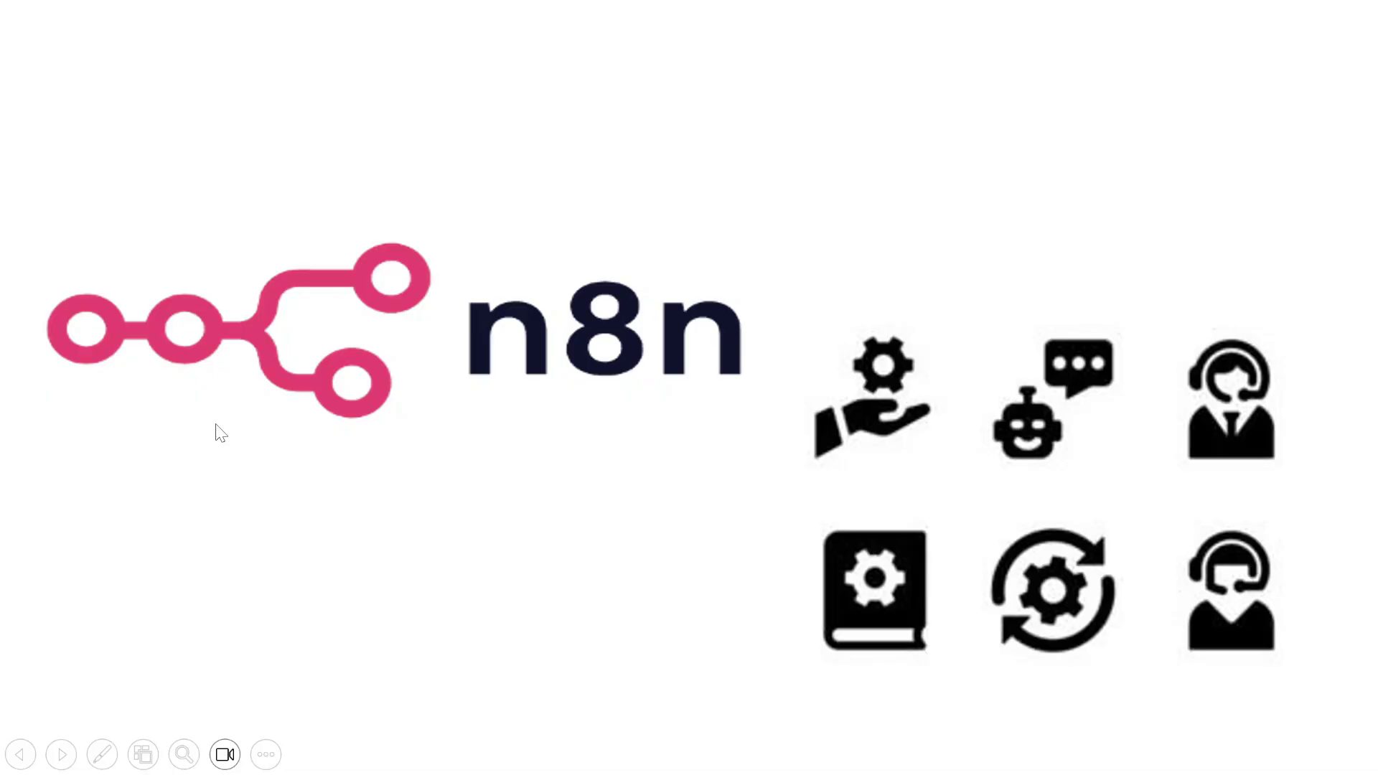